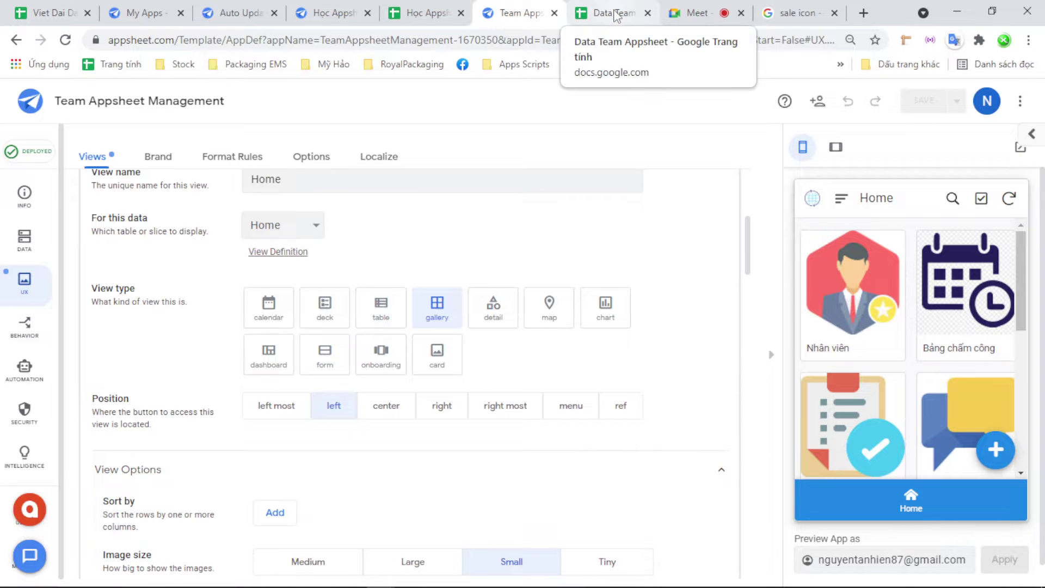
# Step: Resync the app preview and scroll through the reloaded Home gallery module cards
pyautogui.click(1009, 199)
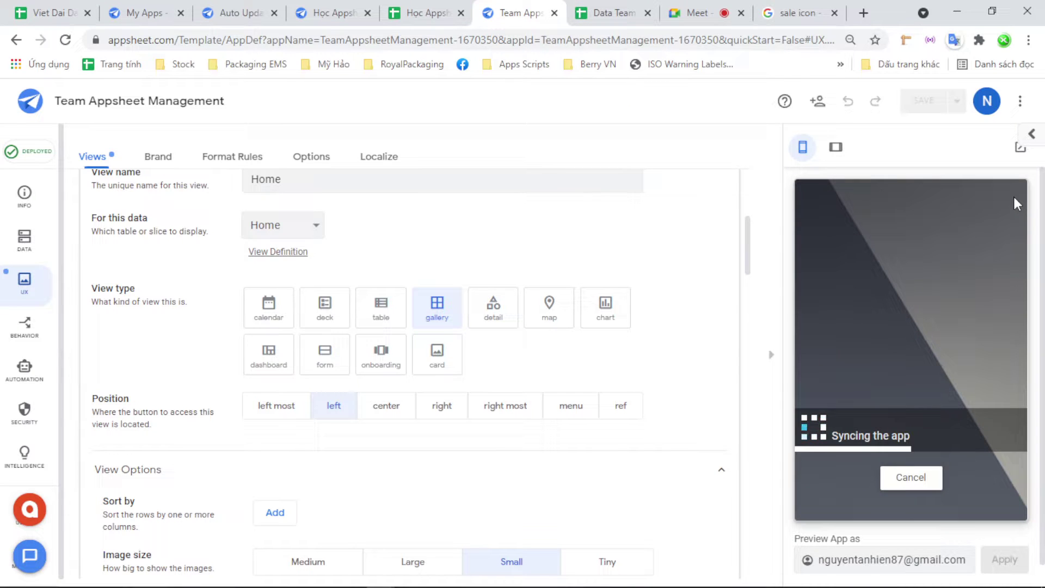
pyautogui.scroll(-2, 962, 314)
pyautogui.scroll(-2, 962, 314)
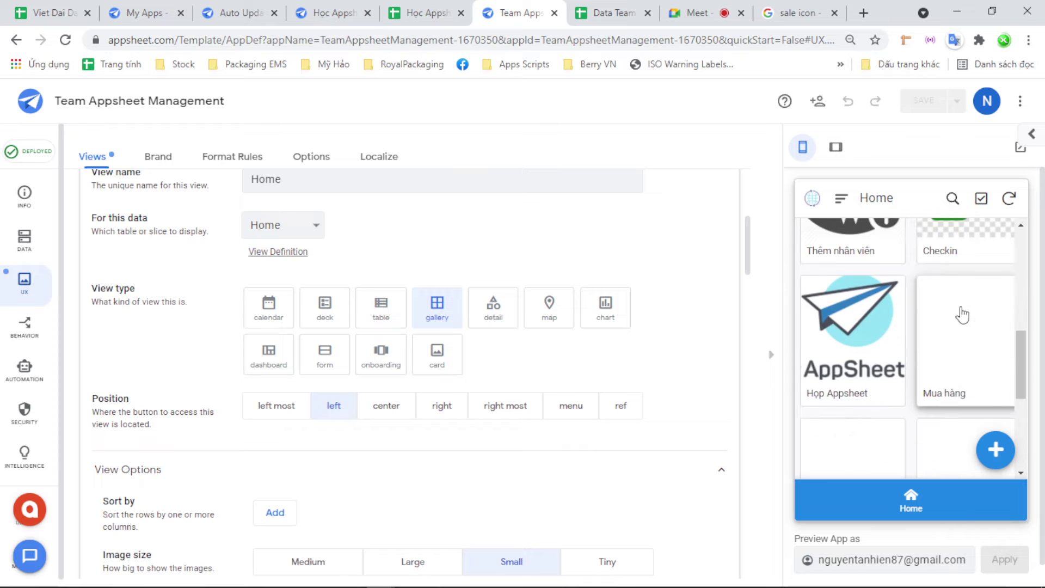
pyautogui.scroll(-2, 962, 314)
pyautogui.scroll(-2, 839, 392)
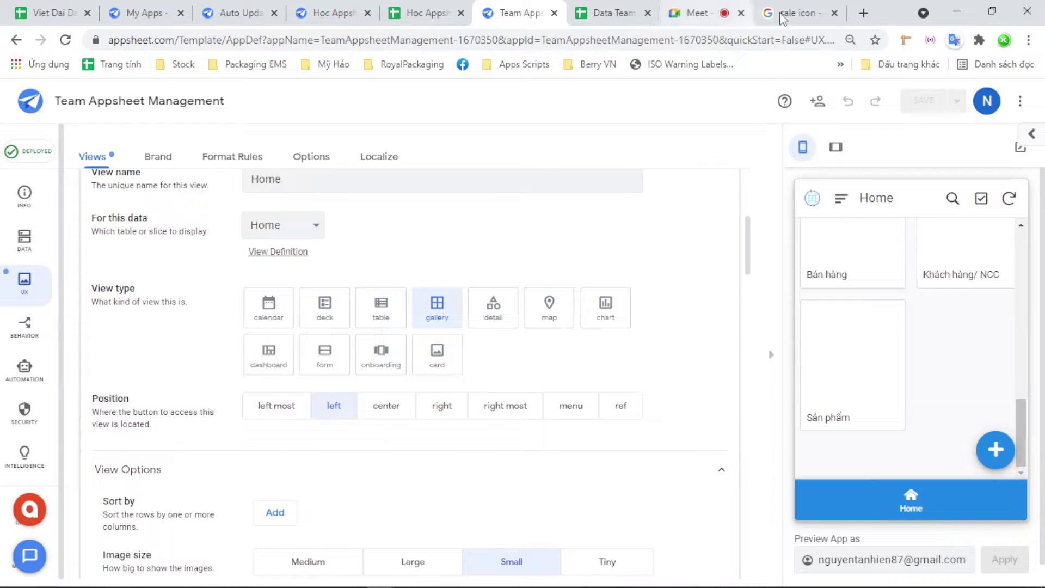
pyautogui.scroll(3, 905, 342)
pyautogui.scroll(3, 920, 333)
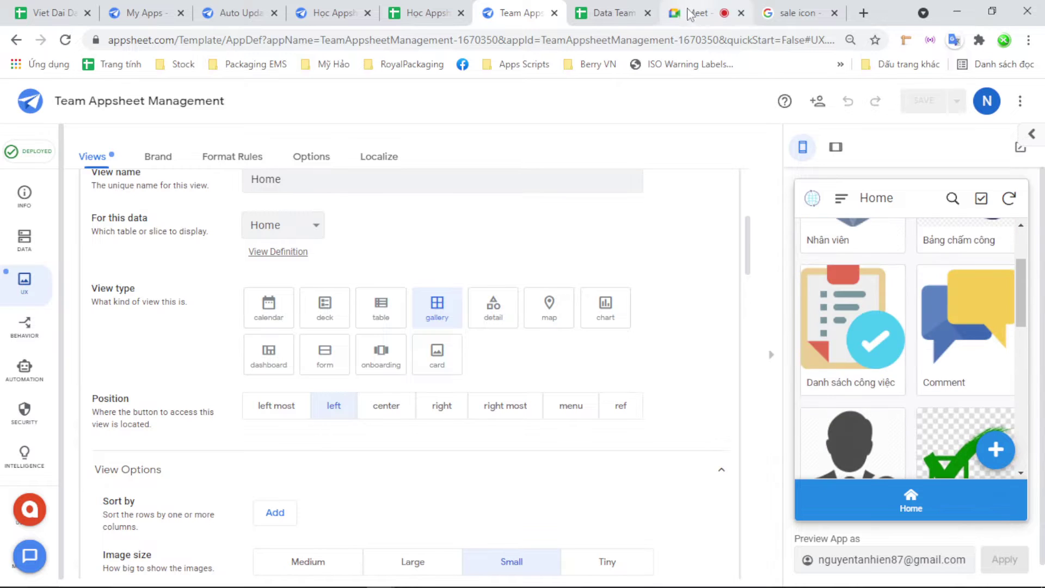
pyautogui.click(800, 13)
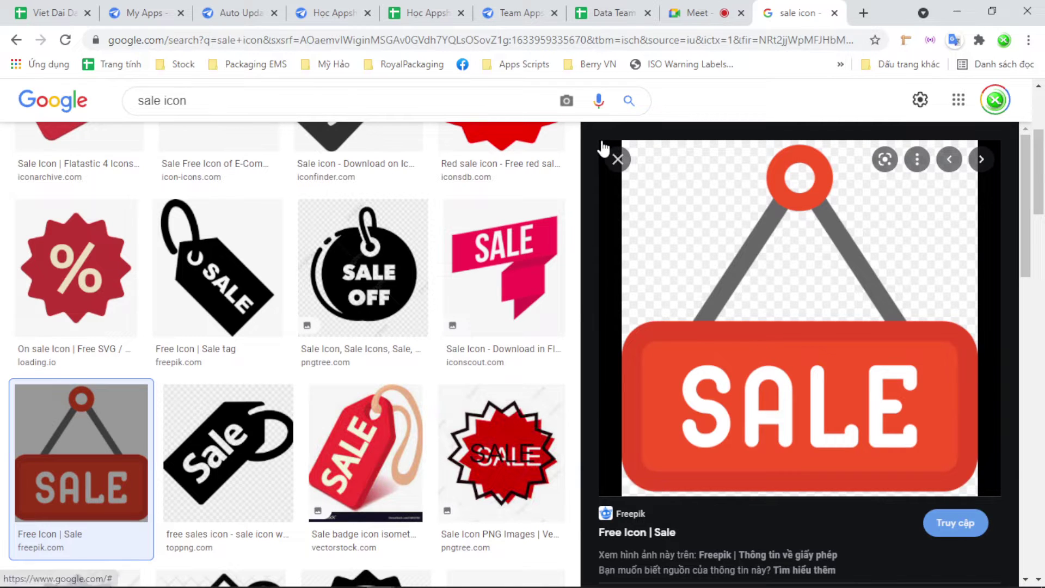
# Step: Copy the red SALE sign's image address and return to the Team Appsheet editor
pyautogui.rightClick(747, 280)
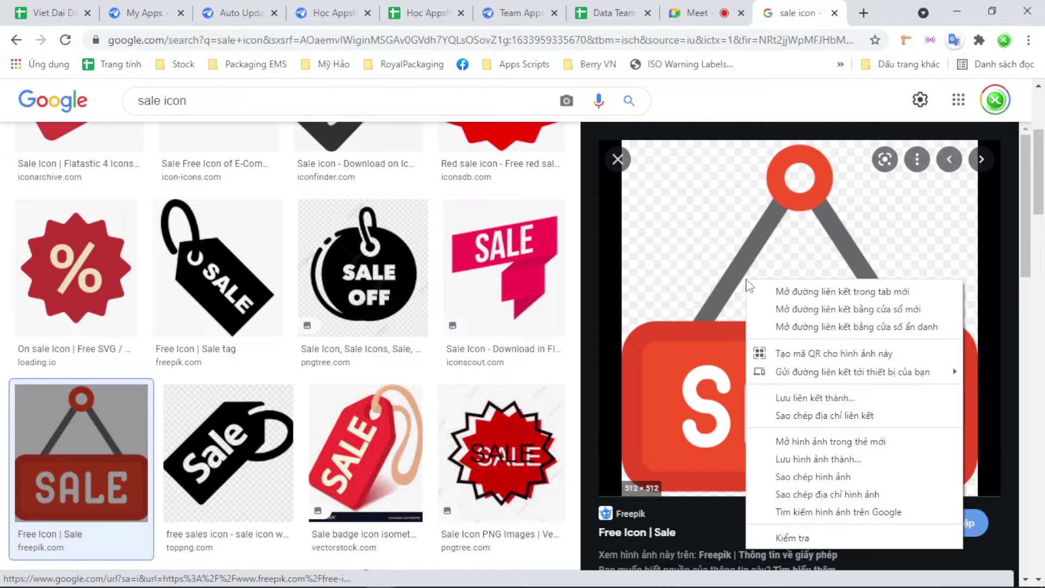
pyautogui.click(801, 495)
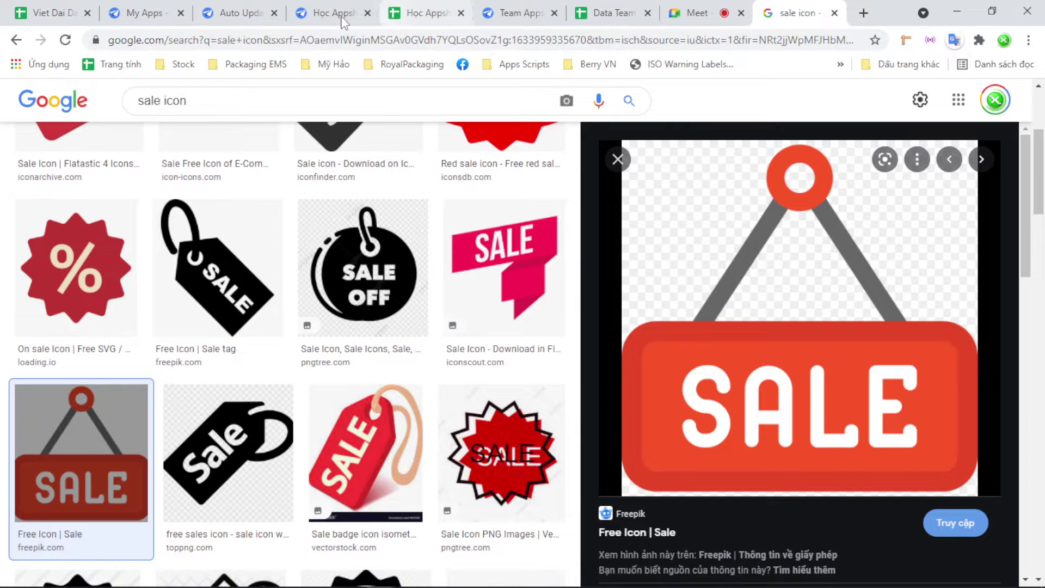
pyautogui.click(503, 16)
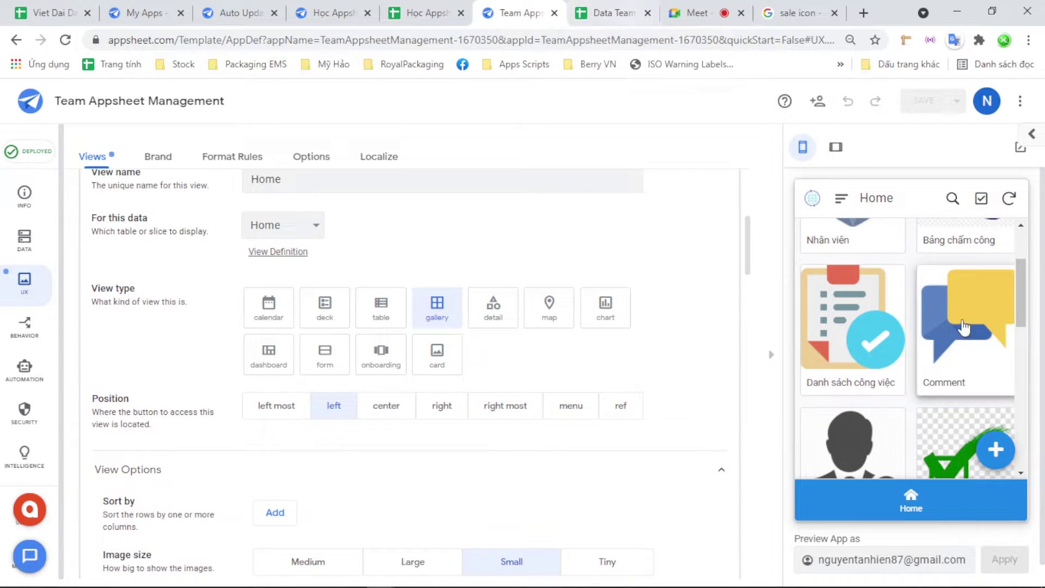
# Step: Glance at the Học Appsheet editor, then bring up the Data Team Appsheet spreadsheet
pyautogui.scroll(-3, 869, 356)
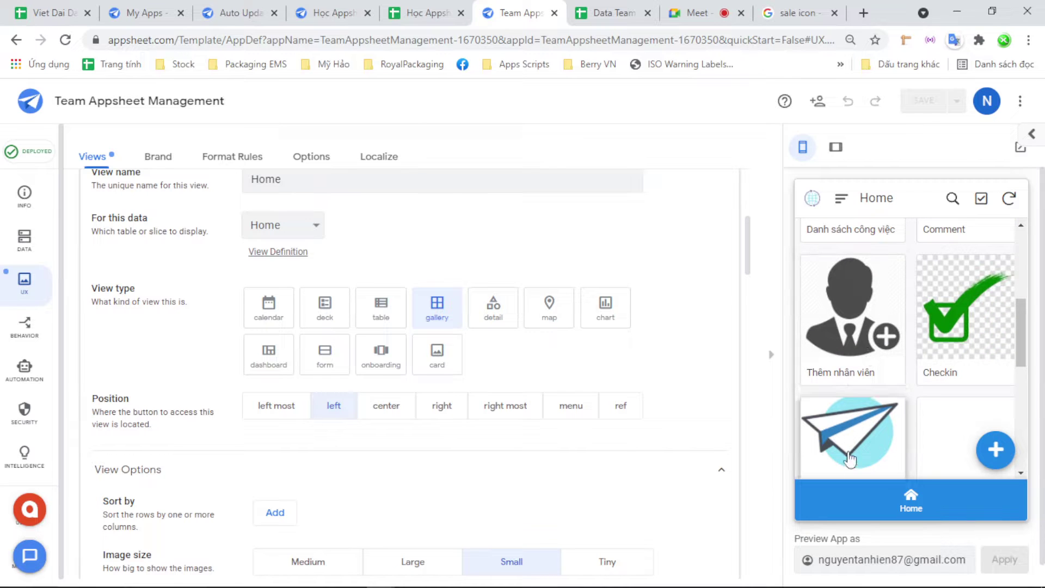
pyautogui.click(325, 13)
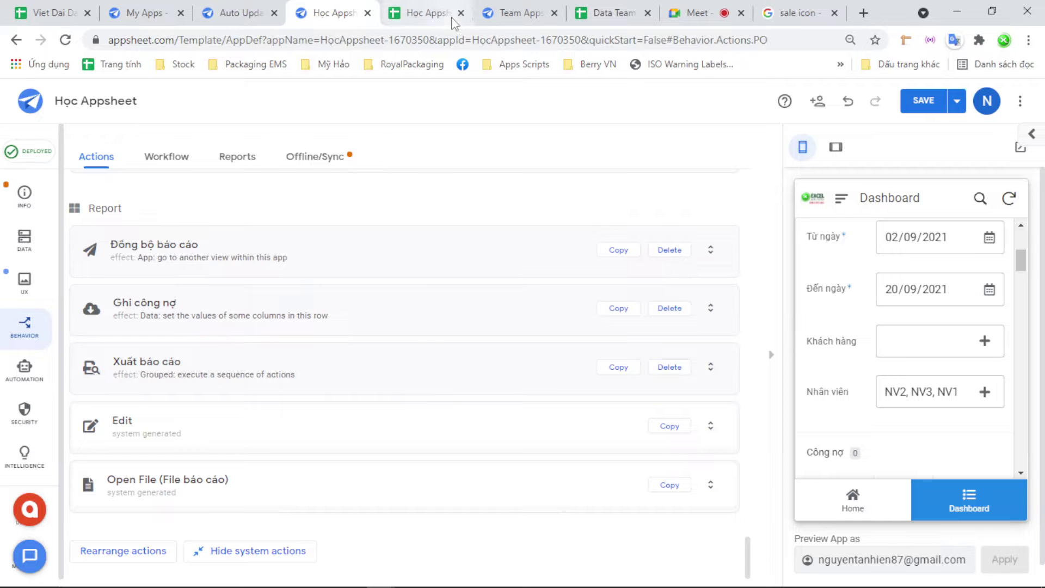
pyautogui.click(517, 14)
pyautogui.click(606, 14)
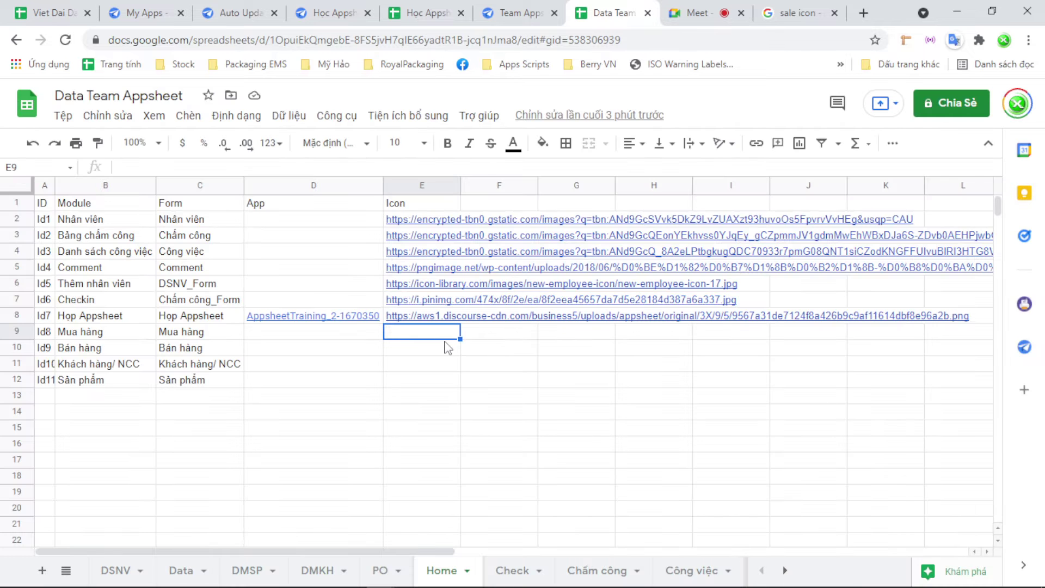
# Step: Paste the SALE icon URL into E9 and search Google Images for 'purchase icon'
pyautogui.write('https://image.flaticon.com/icons/png/512/244/244570.png')
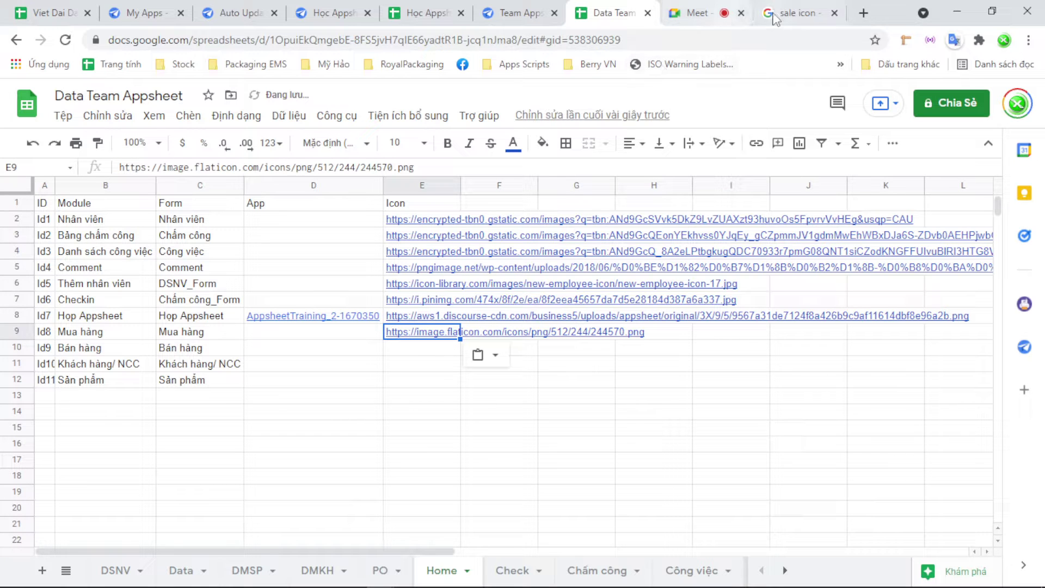
pyautogui.click(787, 13)
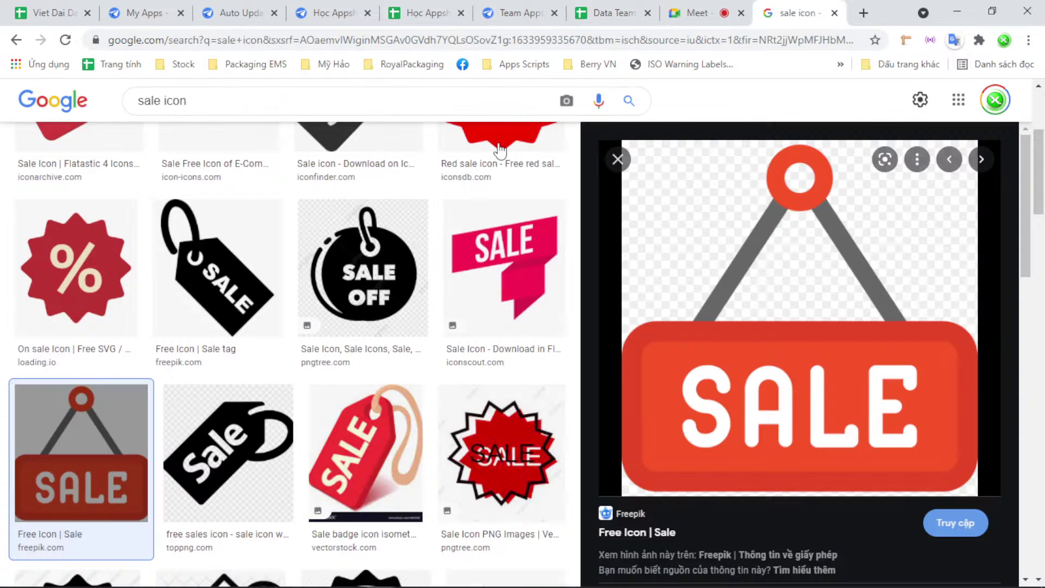
pyautogui.scroll(4, 216, 140)
pyautogui.doubleClick(150, 111)
pyautogui.write('pr')
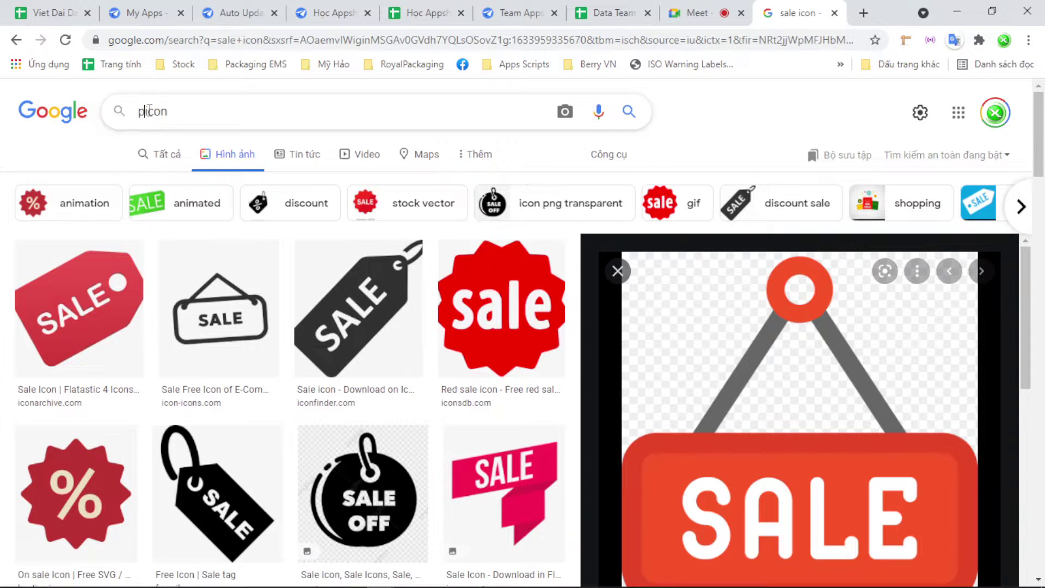
pyautogui.press('BackSpace')
pyautogui.write('urc')
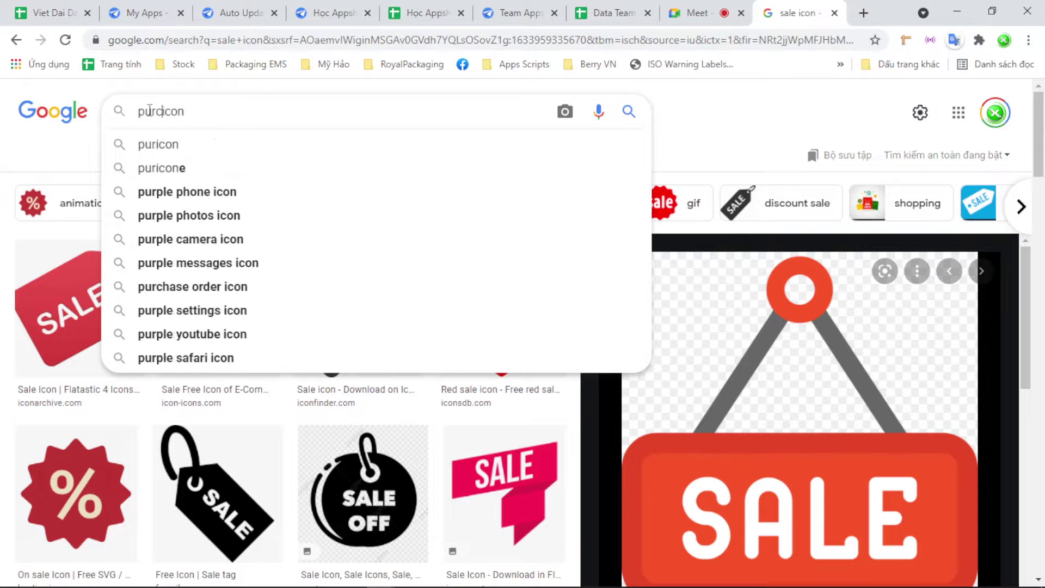
pyautogui.write('hase')
pyautogui.press('Return')
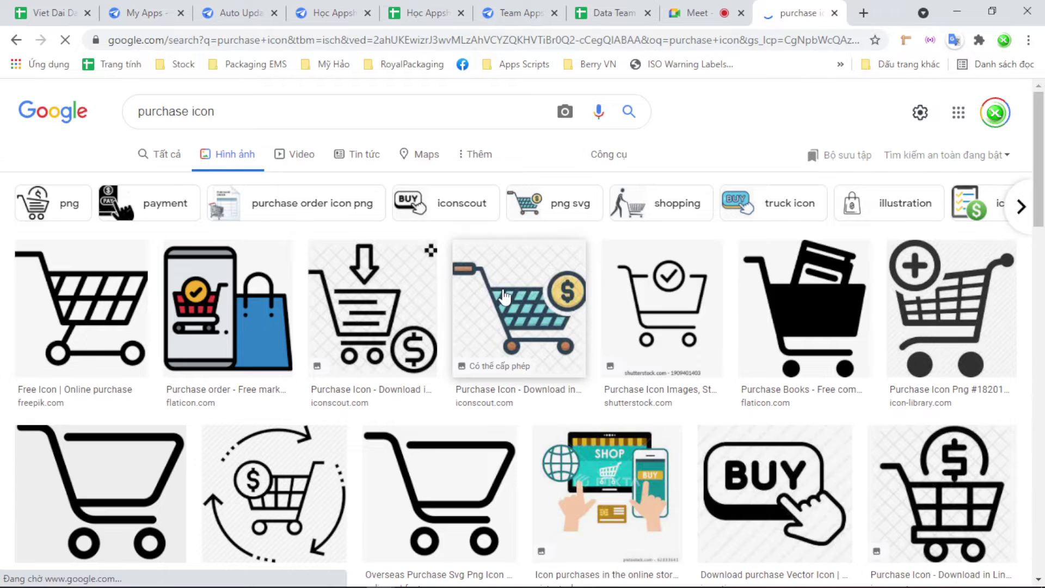
# Step: Copy the Icon purchases image address and paste it into E10 for Bán hàng
pyautogui.scroll(-4, 485, 459)
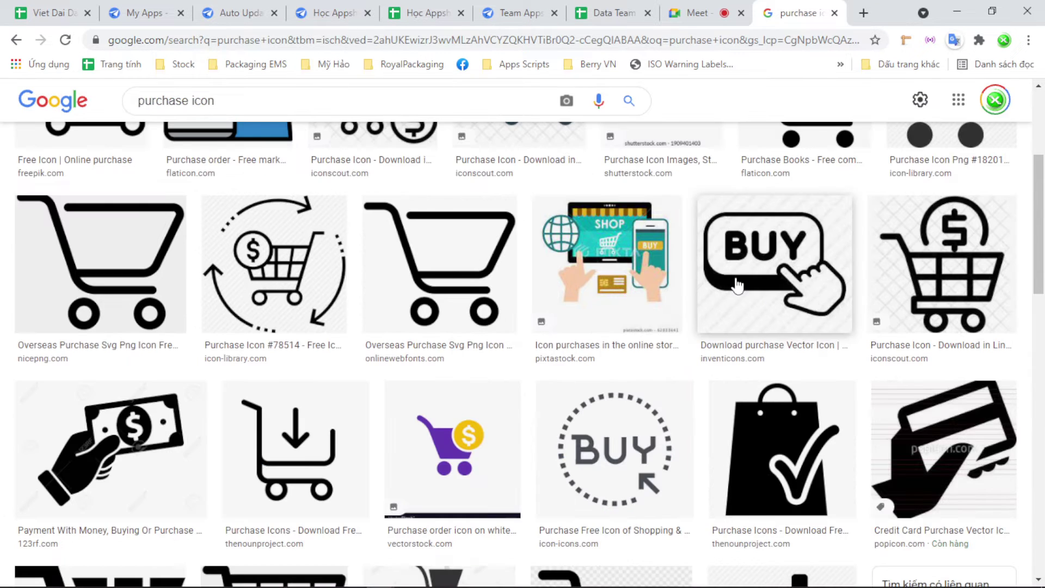
pyautogui.click(737, 285)
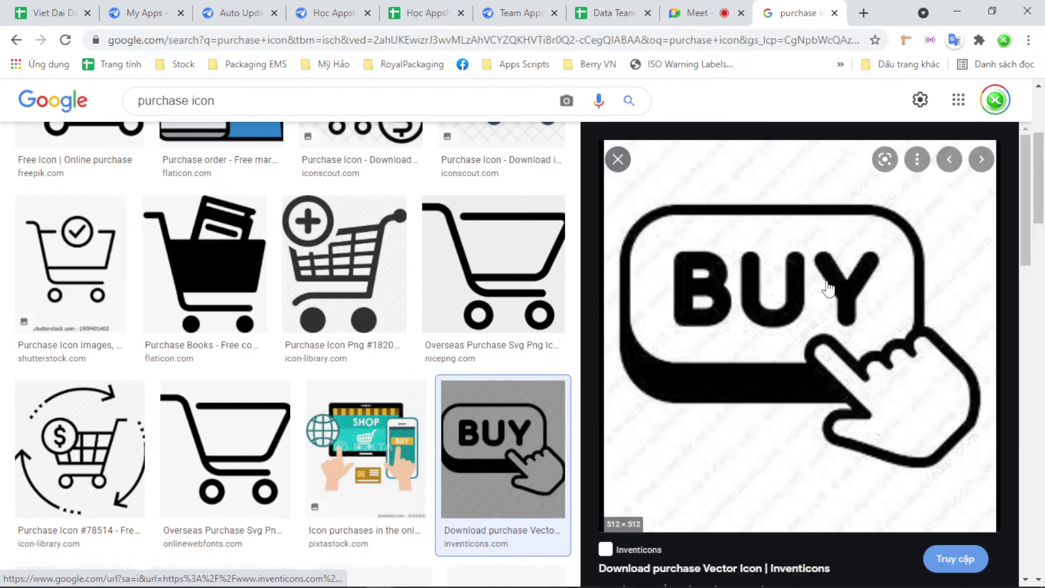
pyautogui.press('Left')
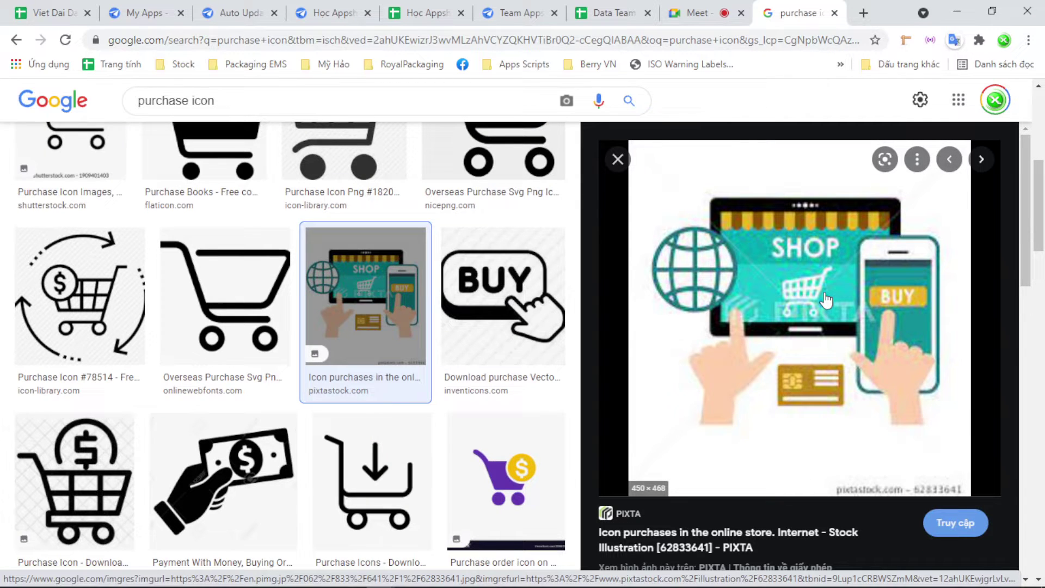
pyautogui.scroll(-2, 806, 307)
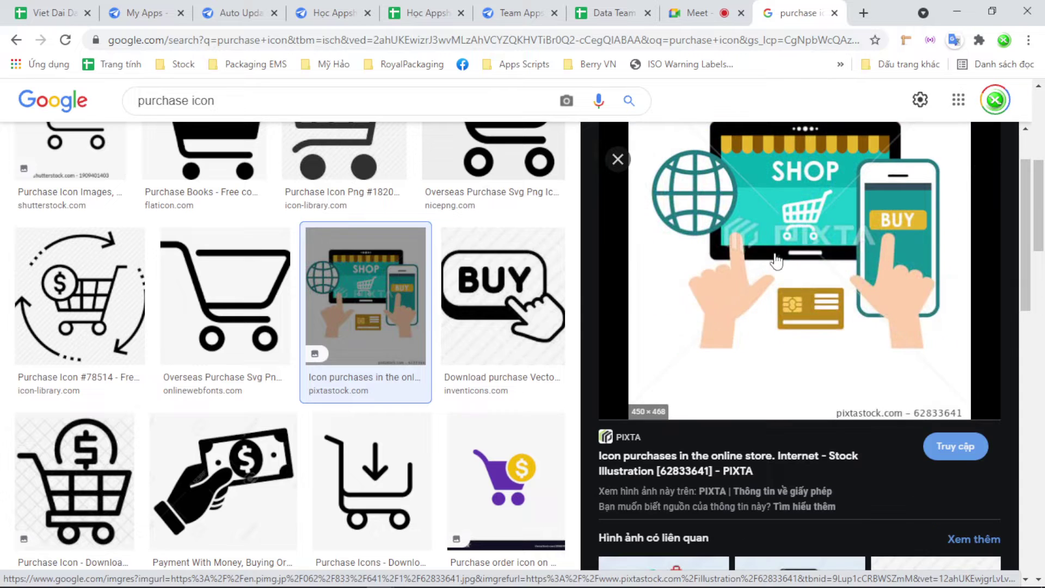
pyautogui.rightClick(775, 253)
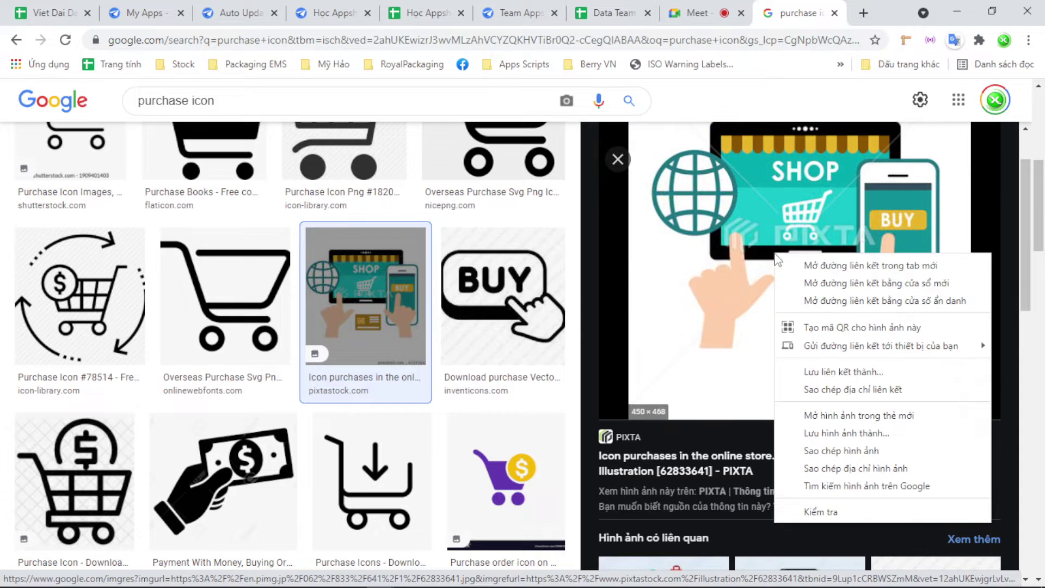
pyautogui.click(863, 468)
pyautogui.click(610, 14)
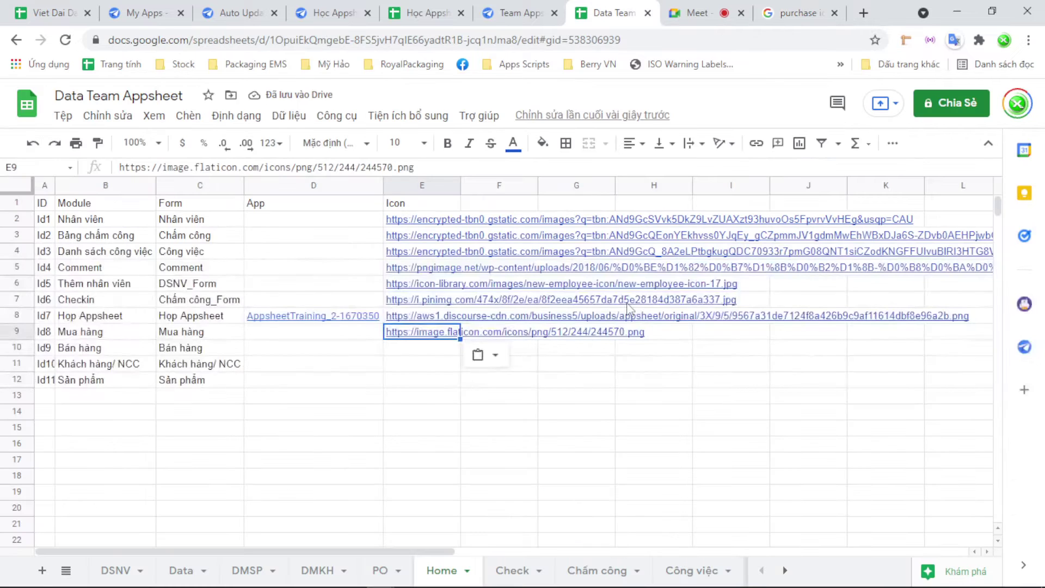
pyautogui.click(436, 354)
pyautogui.write('https://en.pimg.jp/062/833/641/1/62833641.jpg')
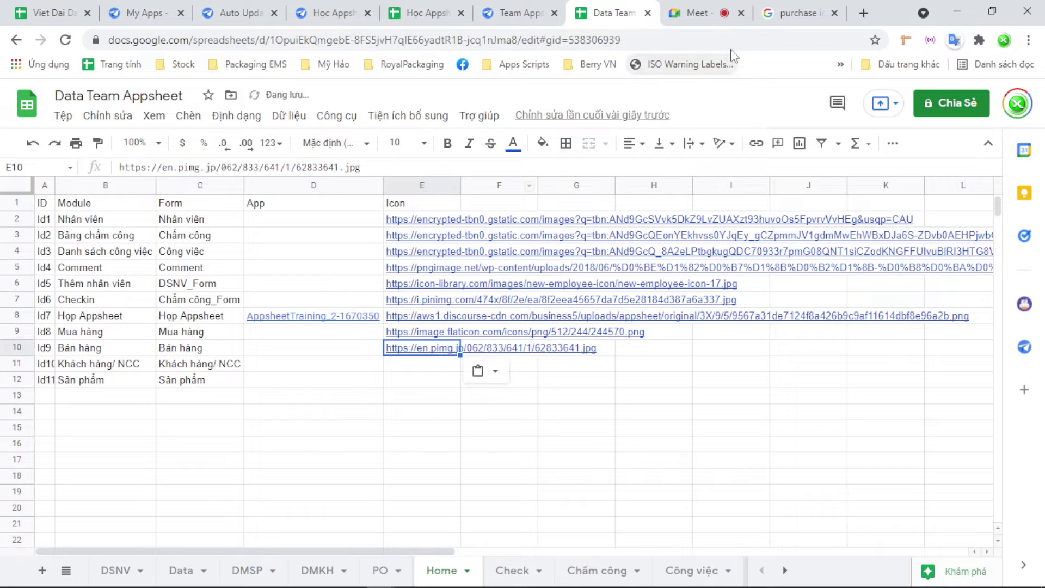
# Step: Change the image search to 'customer icon'
pyautogui.click(795, 16)
pyautogui.doubleClick(175, 101)
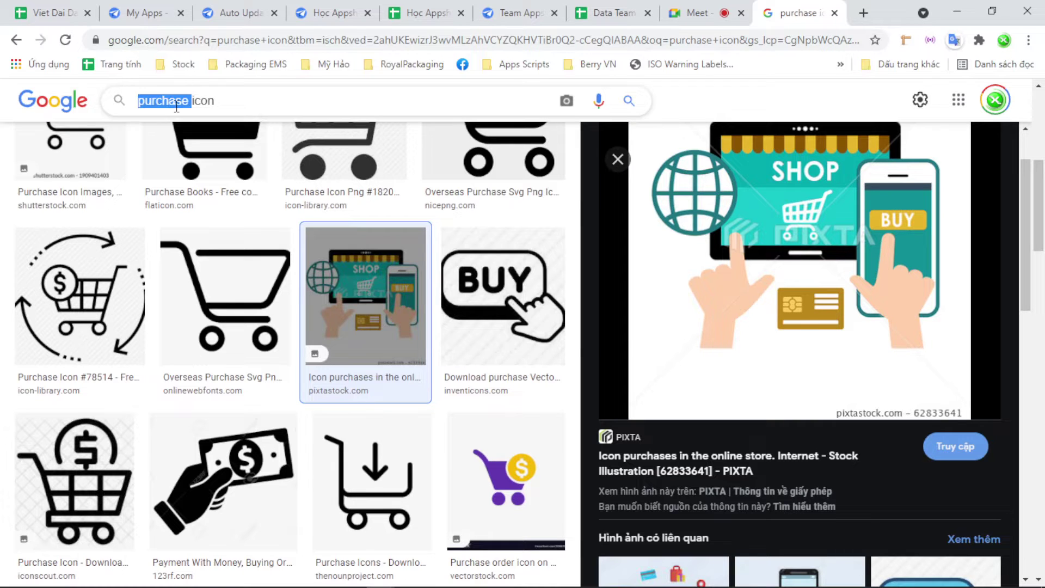
pyautogui.write('customer')
pyautogui.press('Return')
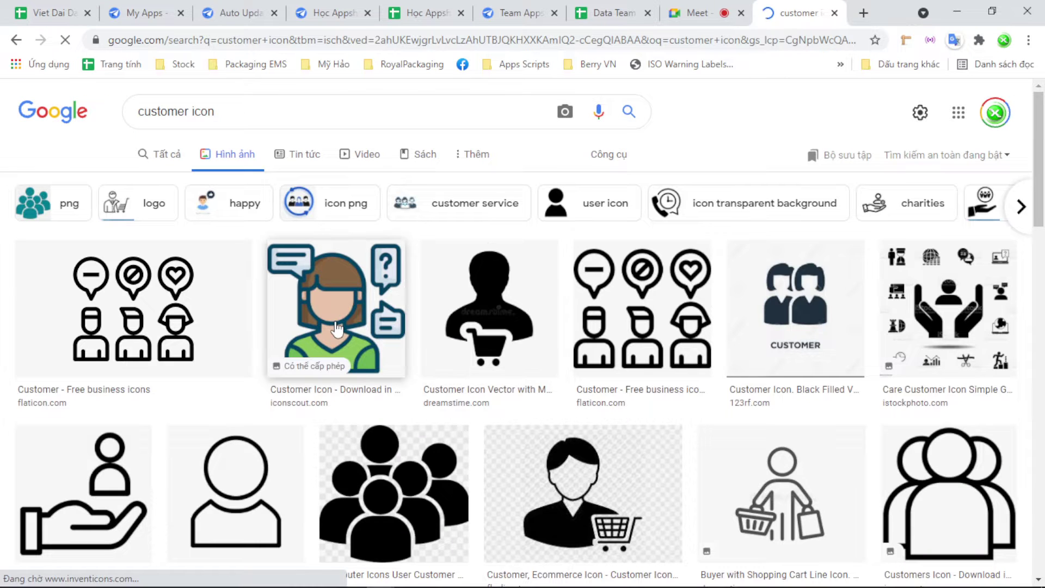
# Step: Copy the coloured customer icon's image address and paste it into E11
pyautogui.click(336, 327)
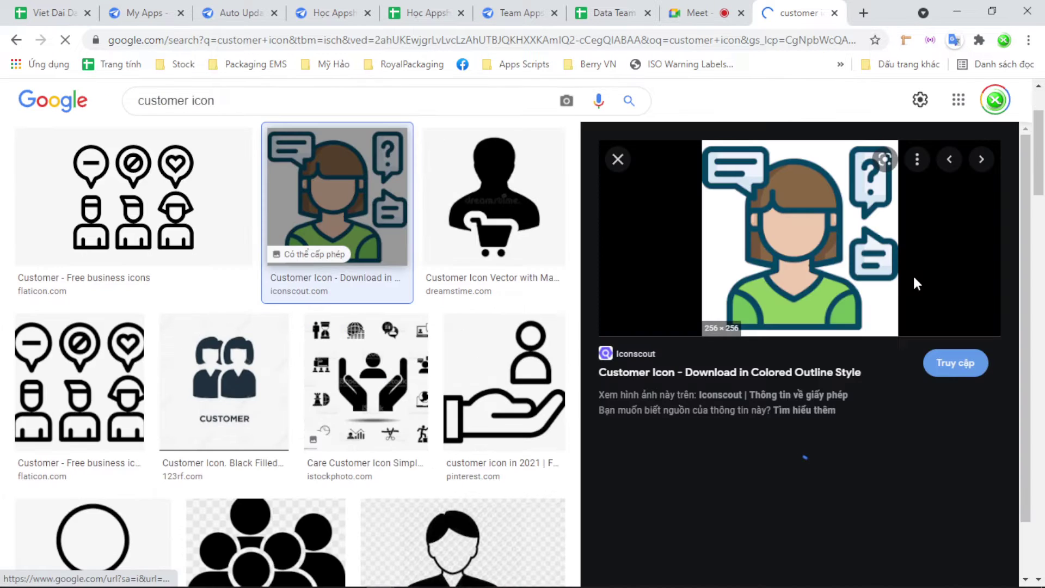
pyautogui.rightClick(749, 218)
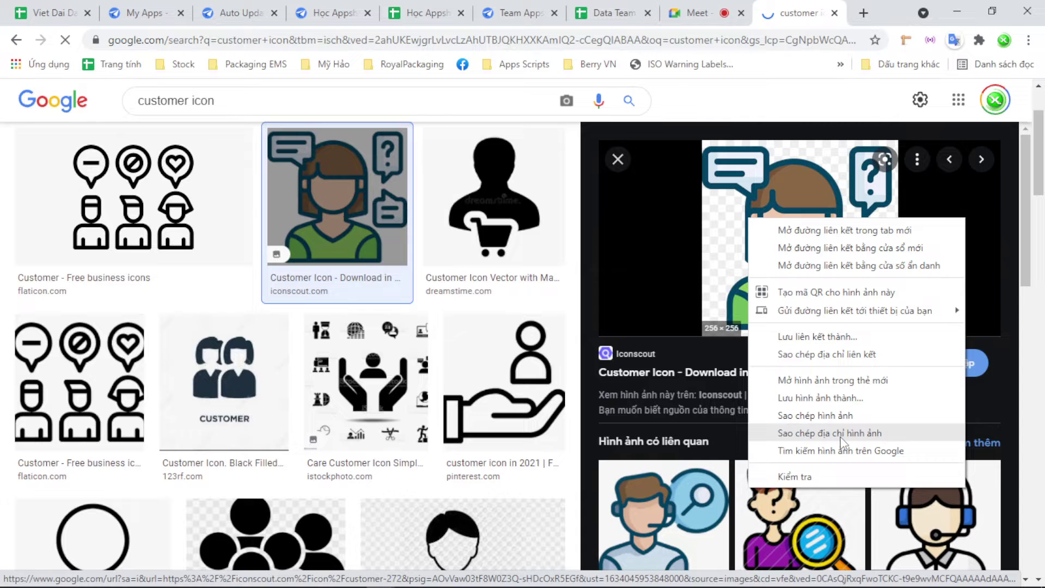
pyautogui.click(843, 435)
pyautogui.click(607, 15)
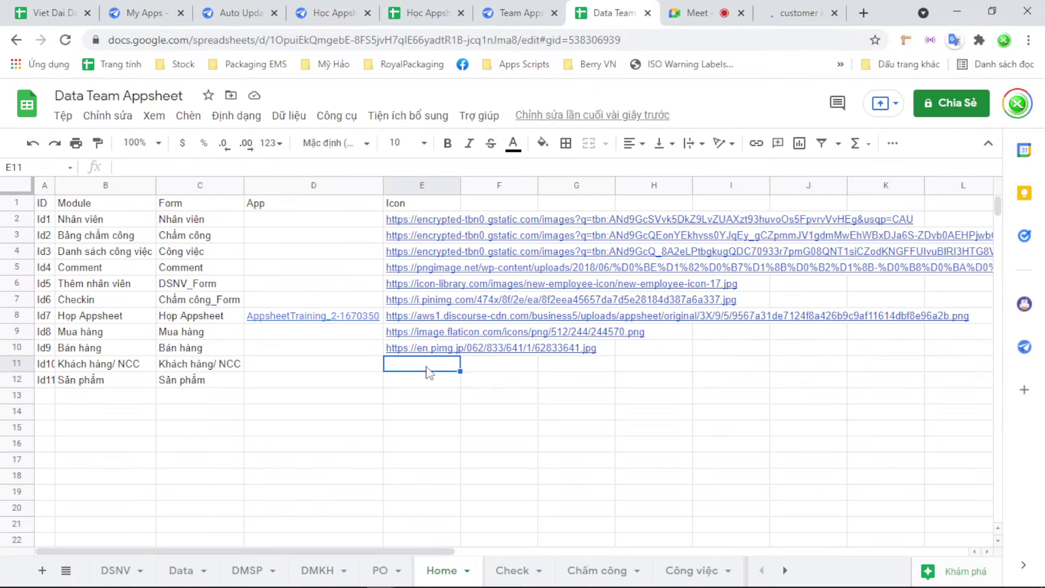
pyautogui.write('https://cdn.iconscout.com/icon/free/png-256/customer-272-415006.png')
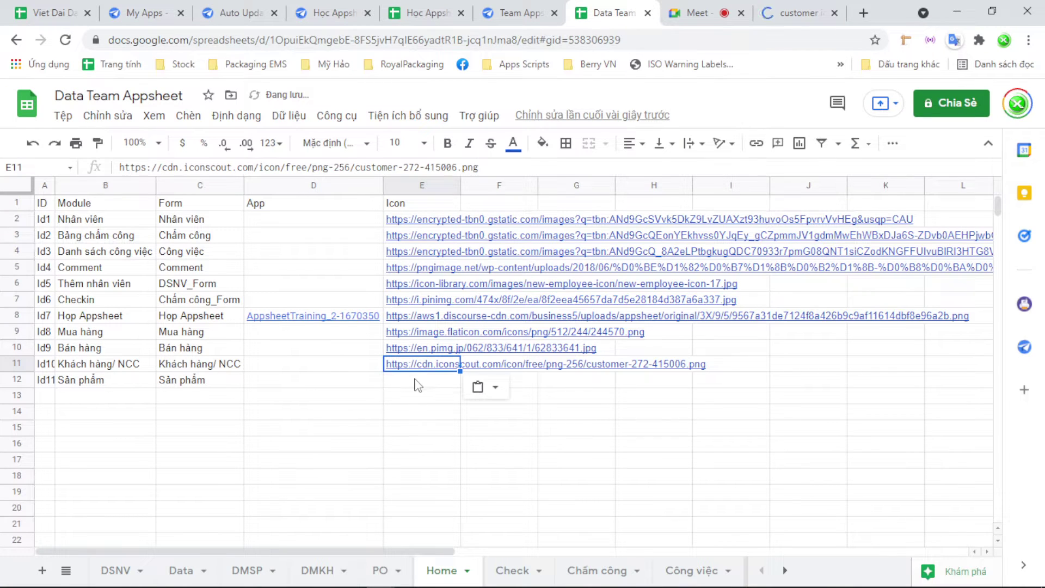
# Step: Narrow the App column and return to the AppSheet editor
pyautogui.click(418, 381)
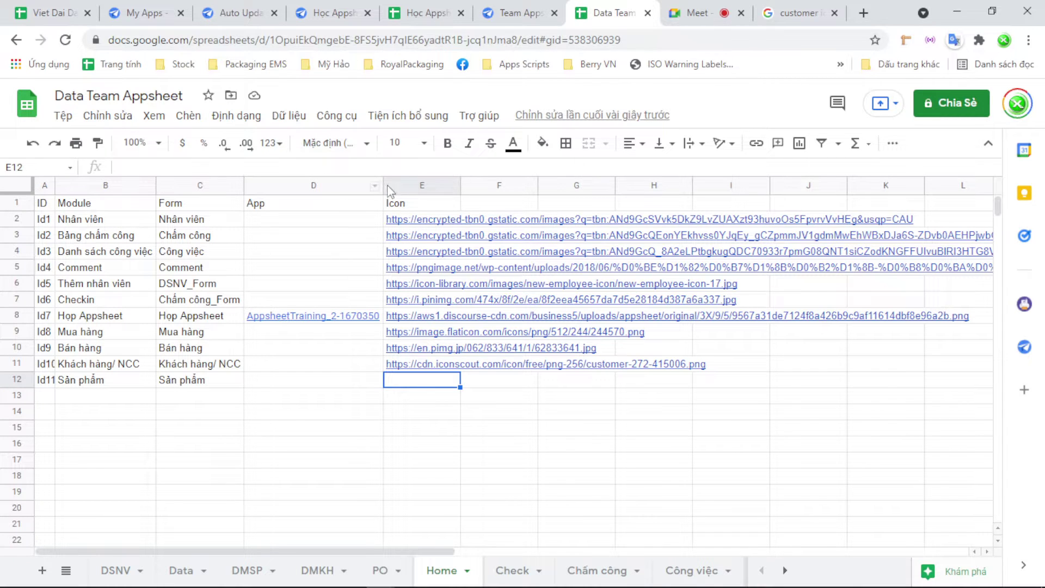
pyautogui.moveTo(382, 185); pyautogui.dragTo(320, 191)
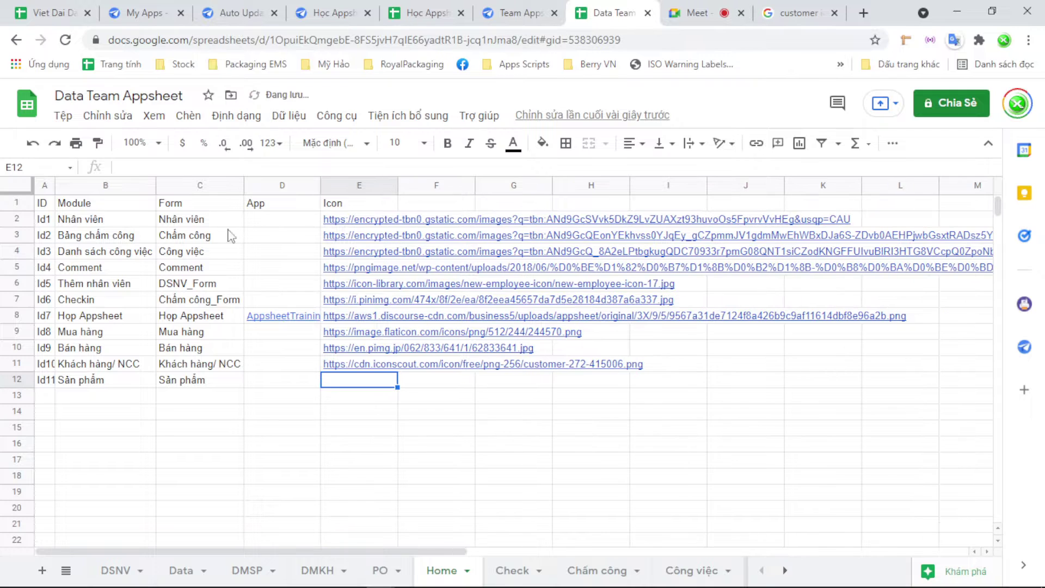
pyautogui.click(507, 14)
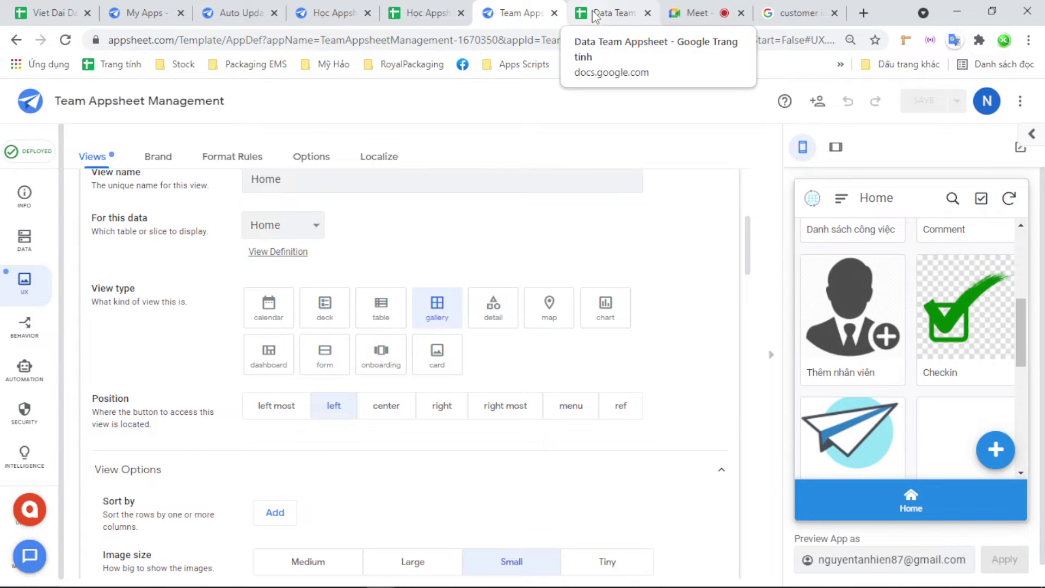
# Step: Search 'product icon', copy the yellow box icon's image address and paste it into E12
pyautogui.click(625, 16)
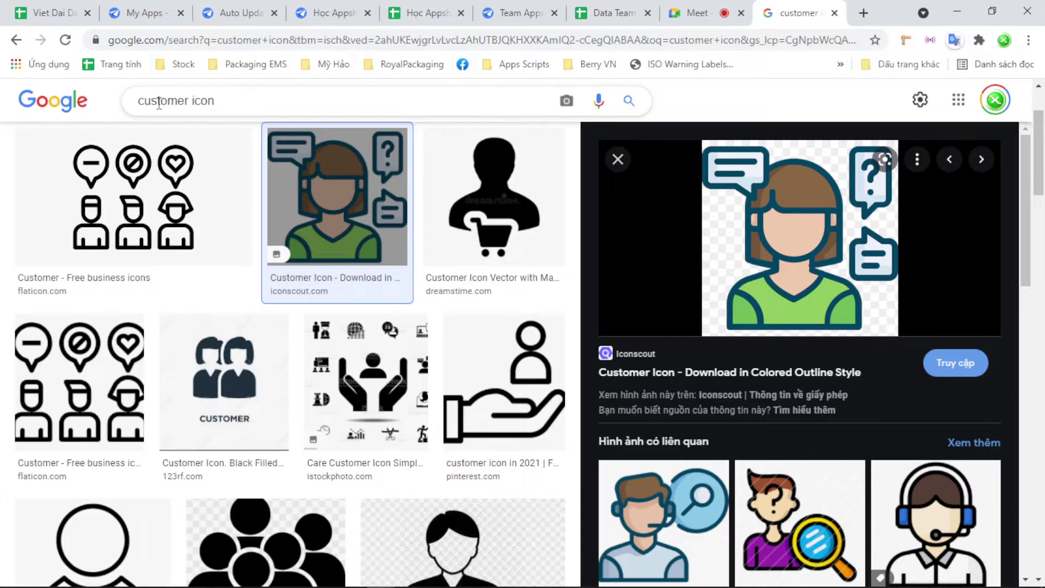
pyautogui.doubleClick(160, 100)
pyautogui.write('product')
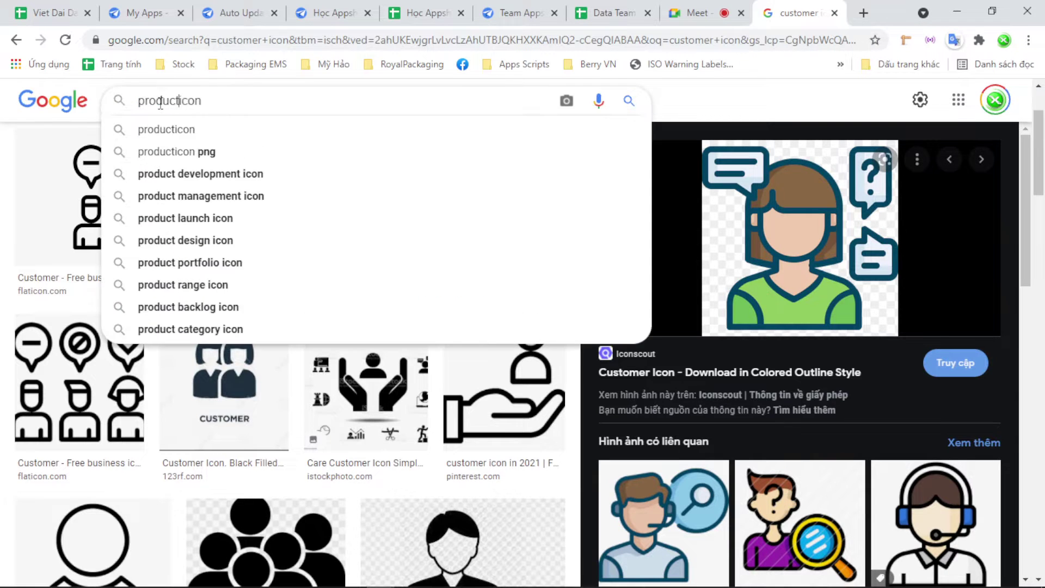
pyautogui.press('Return')
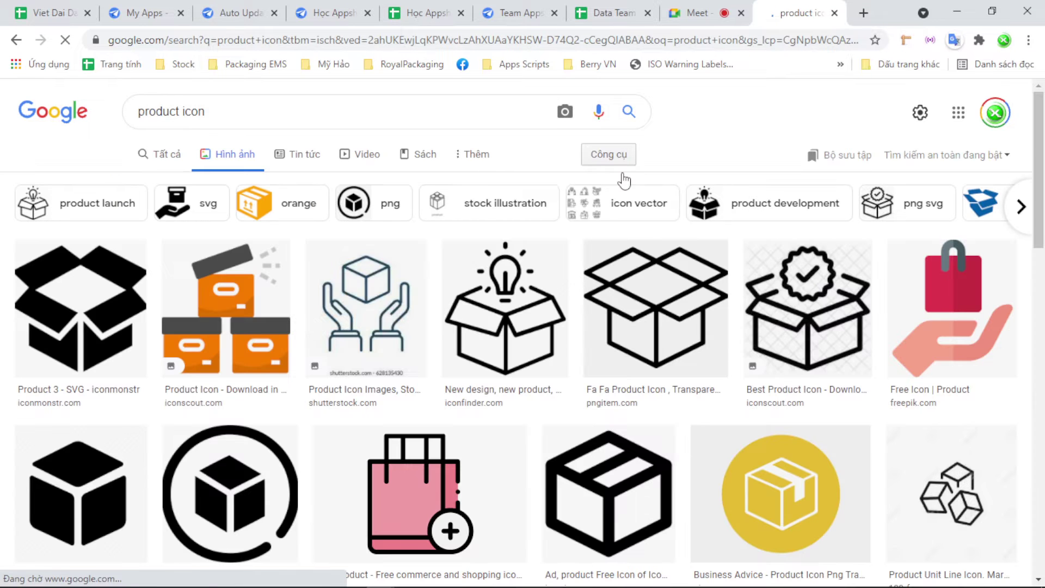
pyautogui.click(772, 464)
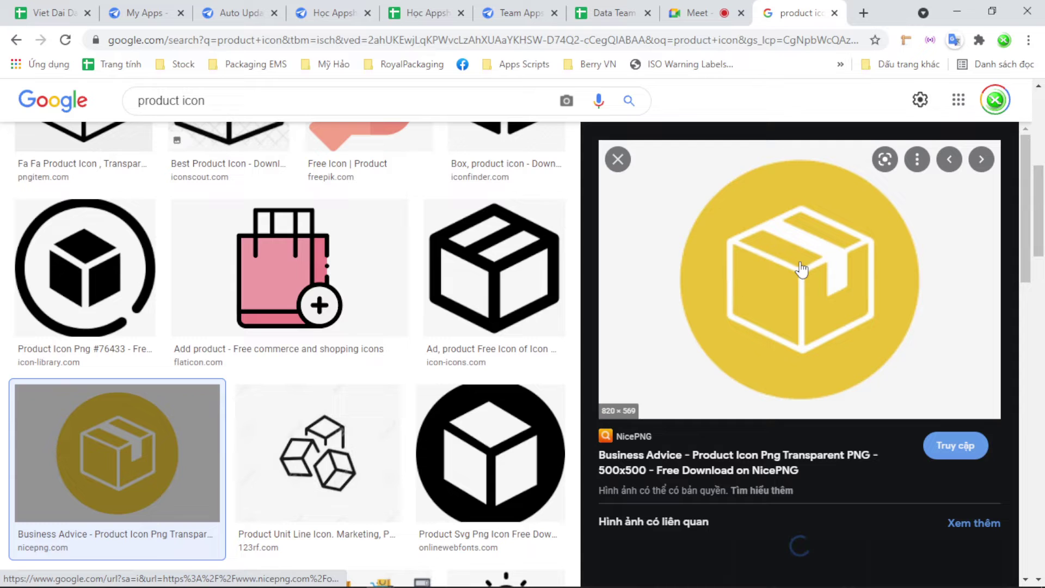
pyautogui.rightClick(801, 266)
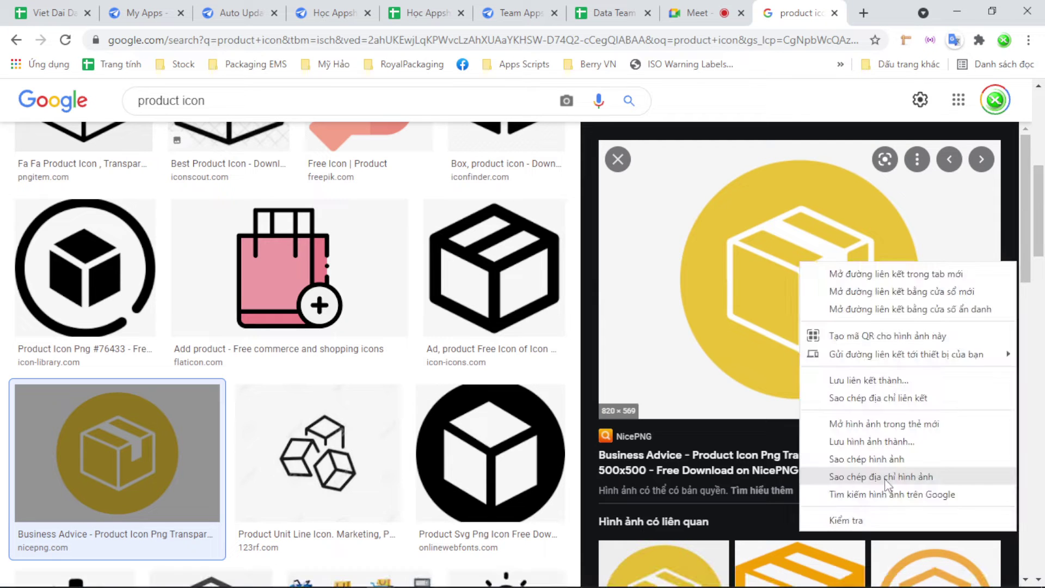
pyautogui.click(889, 486)
pyautogui.click(613, 13)
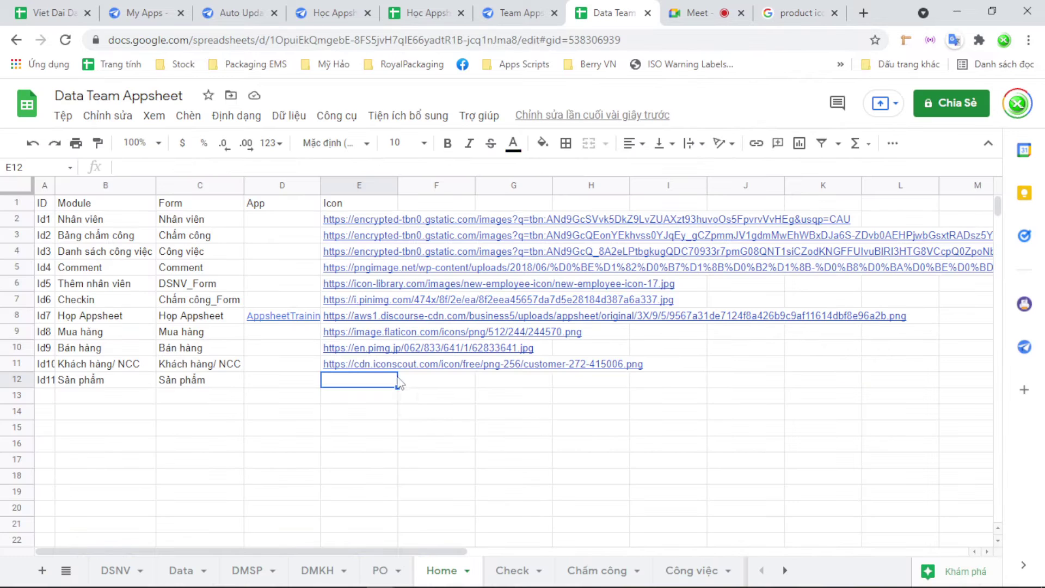
pyautogui.hotkey('ctrl', 'v')
# Step: Refresh and resync the AppSheet preview, then go back to the product icon results
pyautogui.click(517, 13)
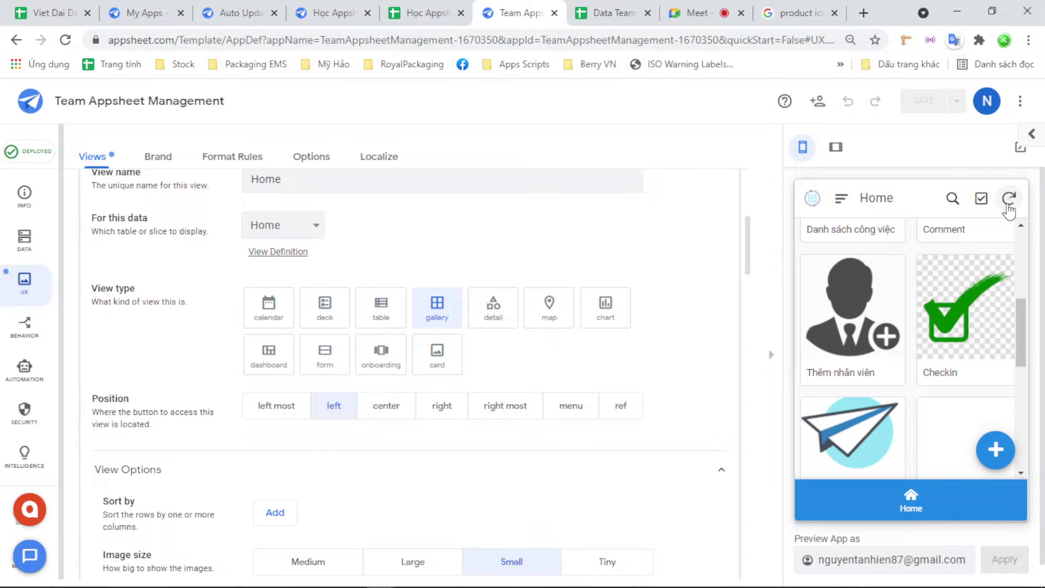
pyautogui.click(1008, 206)
pyautogui.scroll(-4, 946, 362)
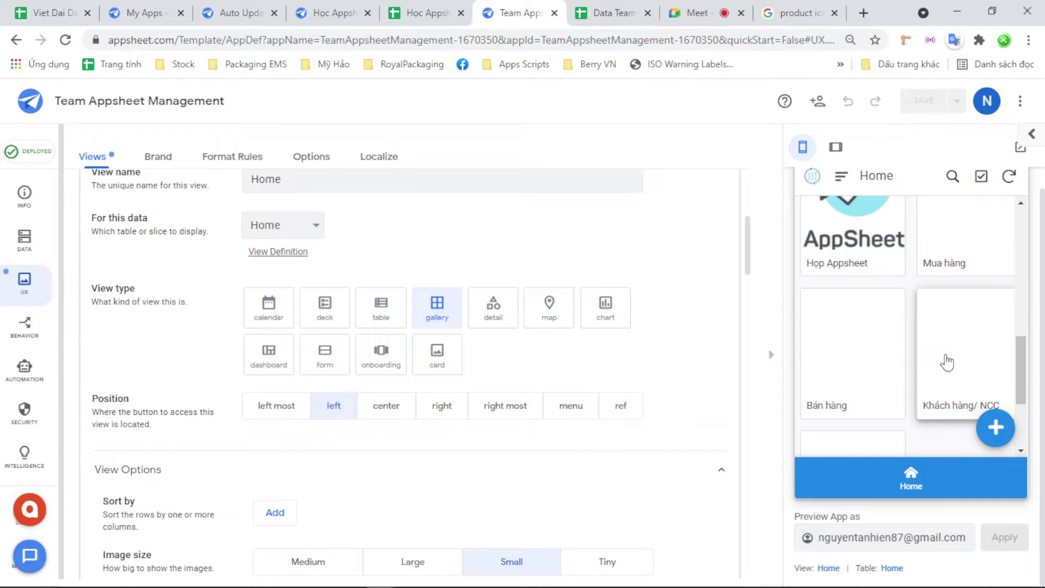
pyautogui.click(1009, 177)
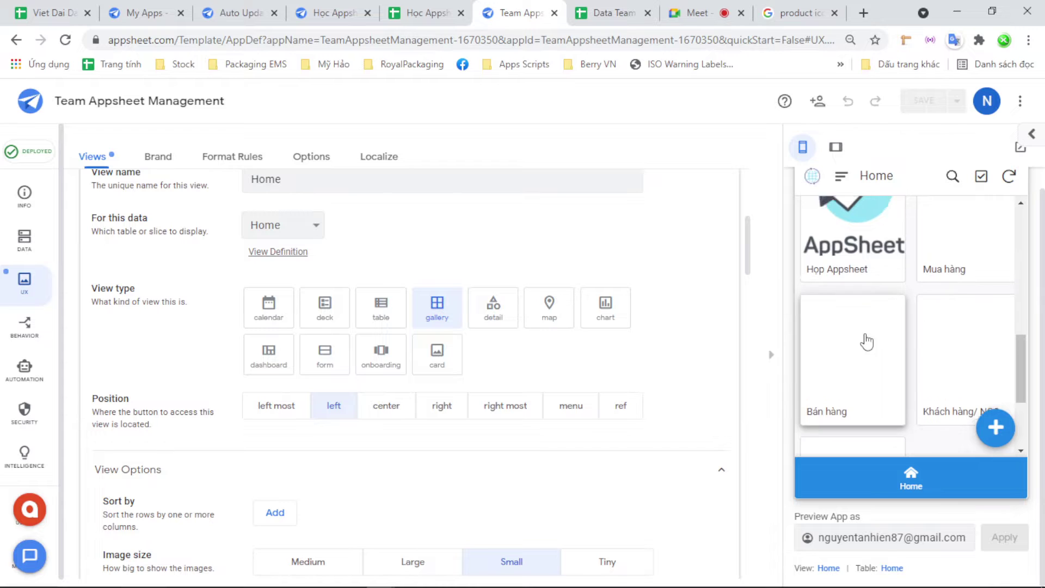
pyautogui.scroll(3, 866, 342)
pyautogui.click(789, 15)
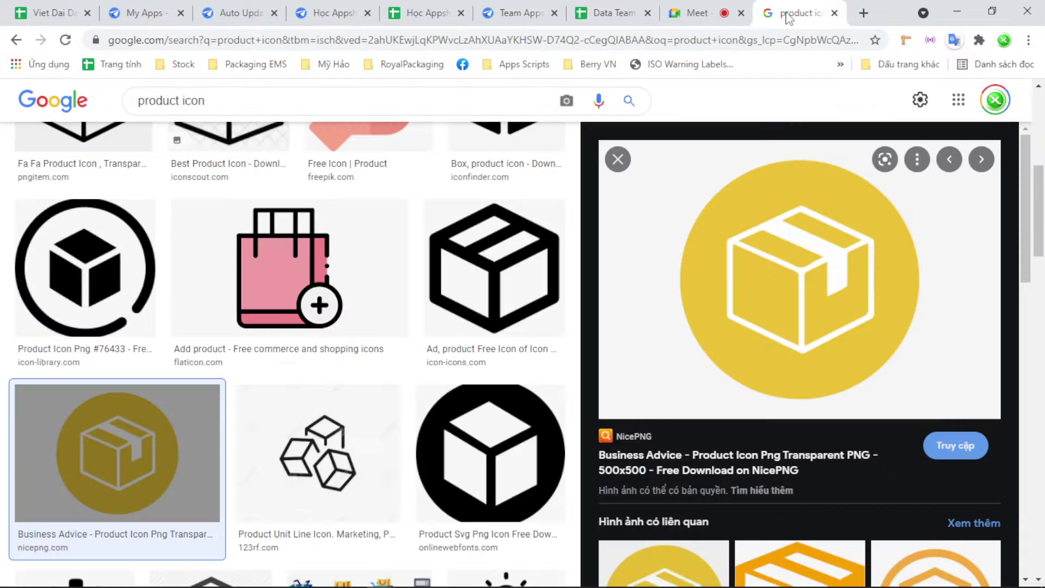
# Step: Recopy the yellow box image address, verify E12's nicepng link, and return to AppSheet
pyautogui.moveTo(799, 279)
pyautogui.rightClick(796, 287)
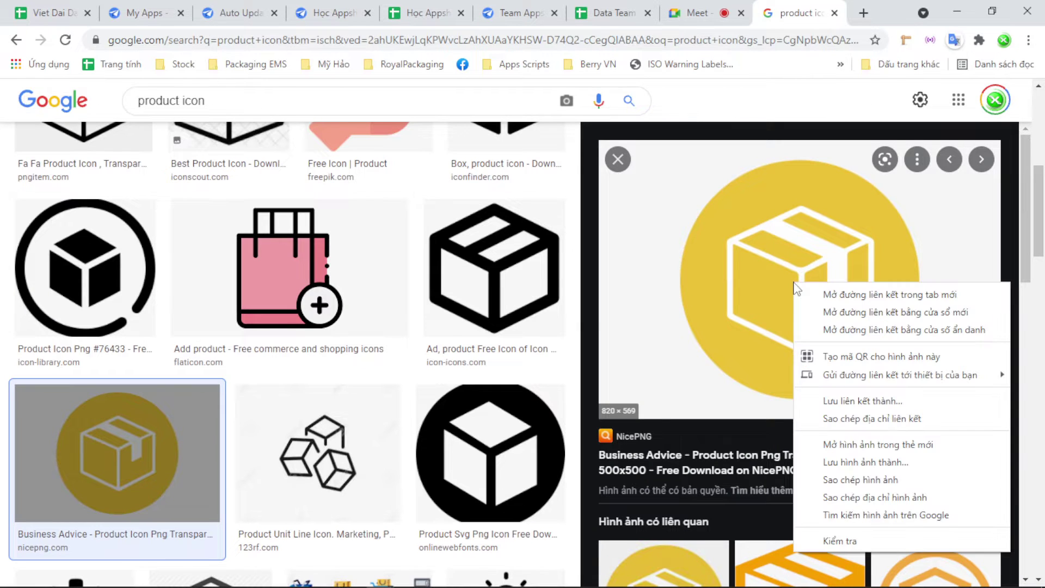
pyautogui.click(895, 497)
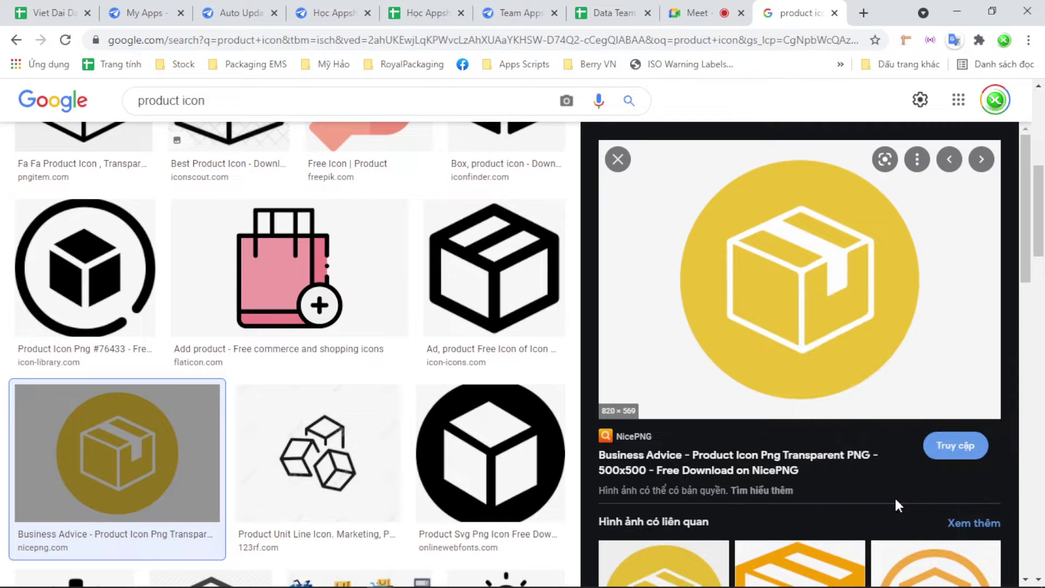
pyautogui.click(613, 13)
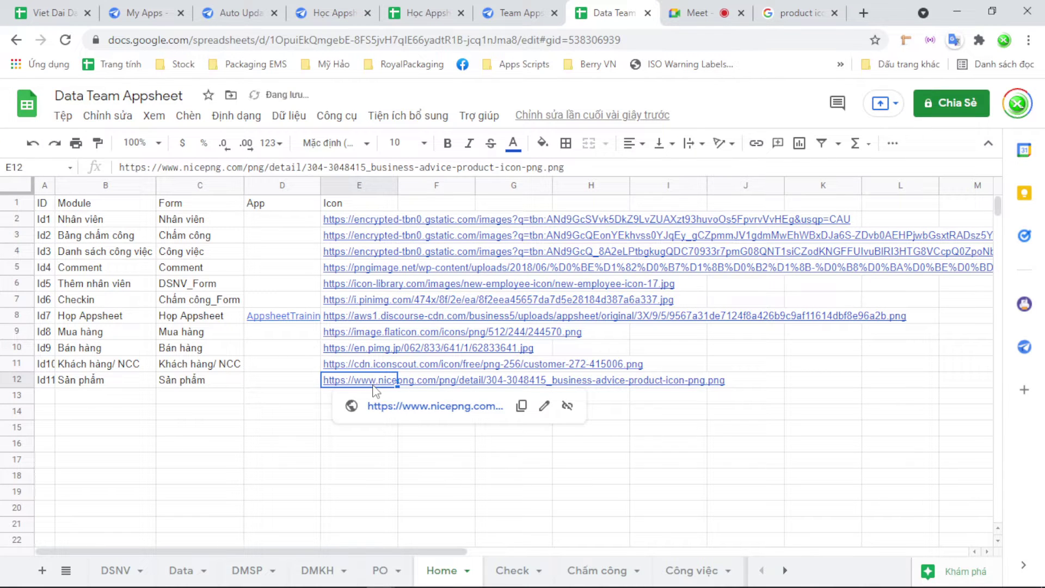
pyautogui.click(340, 431)
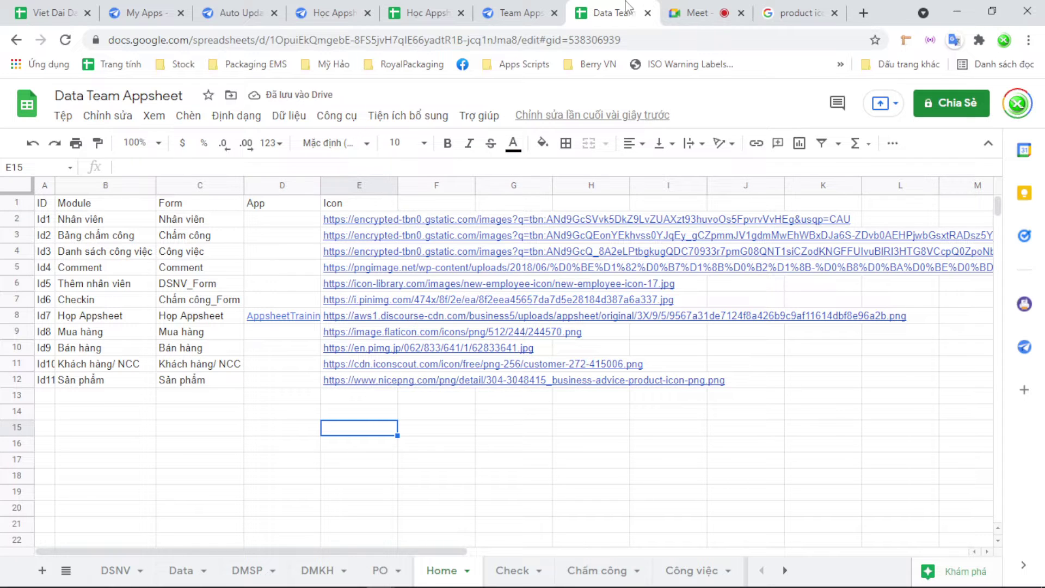
pyautogui.click(511, 13)
# Step: Switch Delta sync off under Behavior > Offline/Sync, leaving Server caching on
pyautogui.scroll(3, 922, 331)
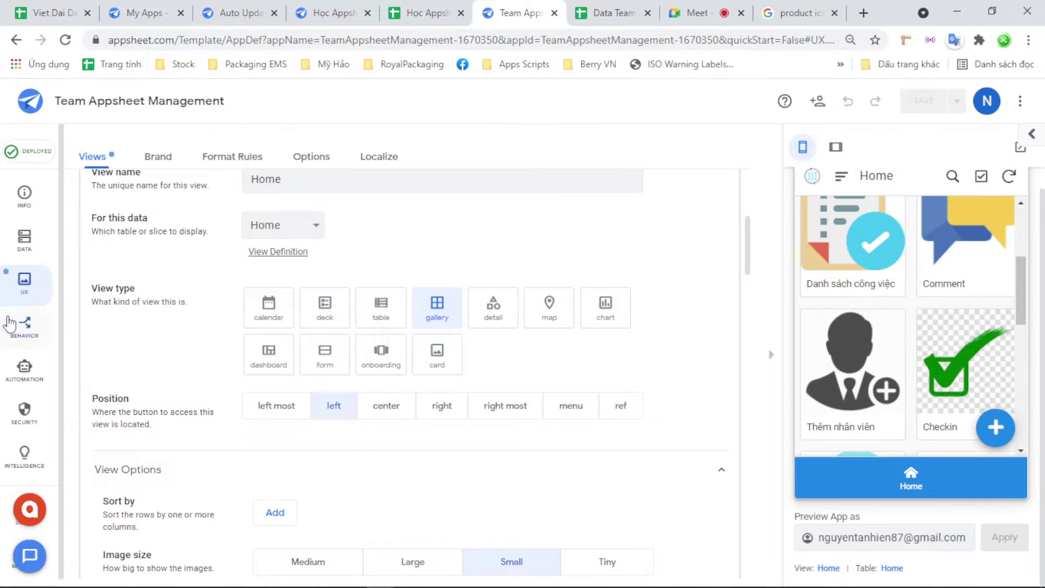
pyautogui.click(25, 375)
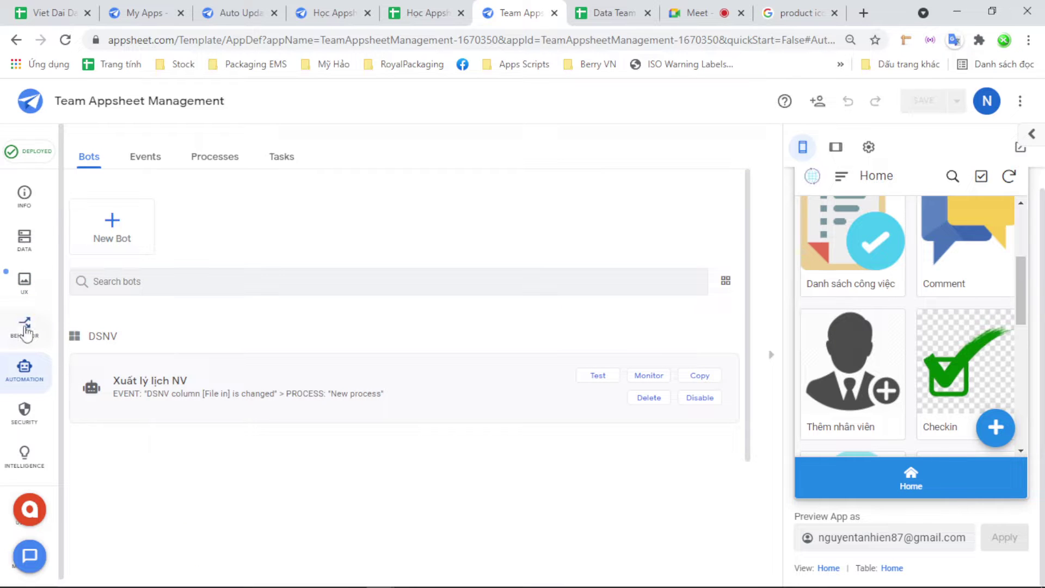
pyautogui.click(25, 329)
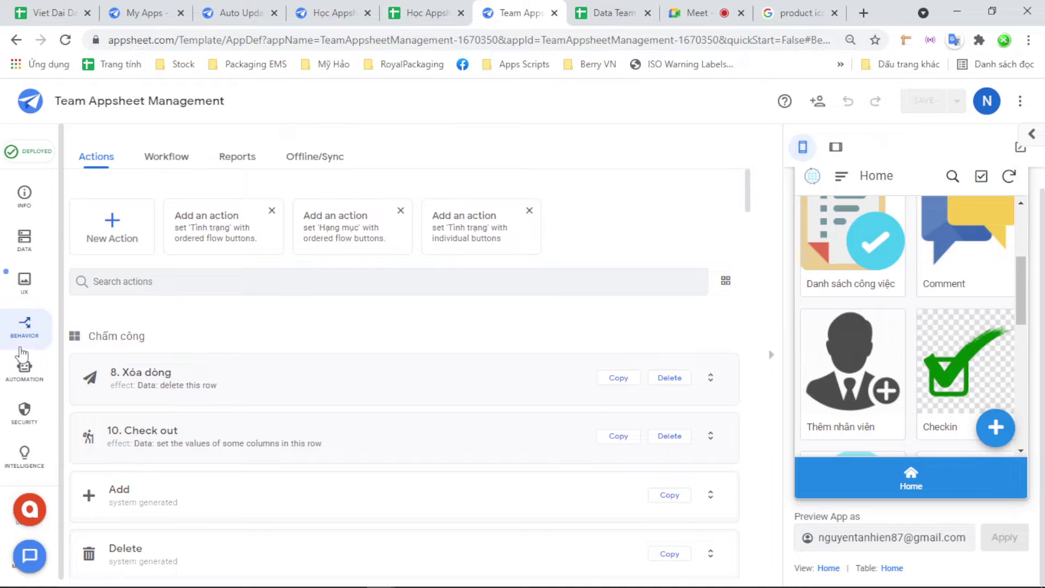
pyautogui.click(330, 161)
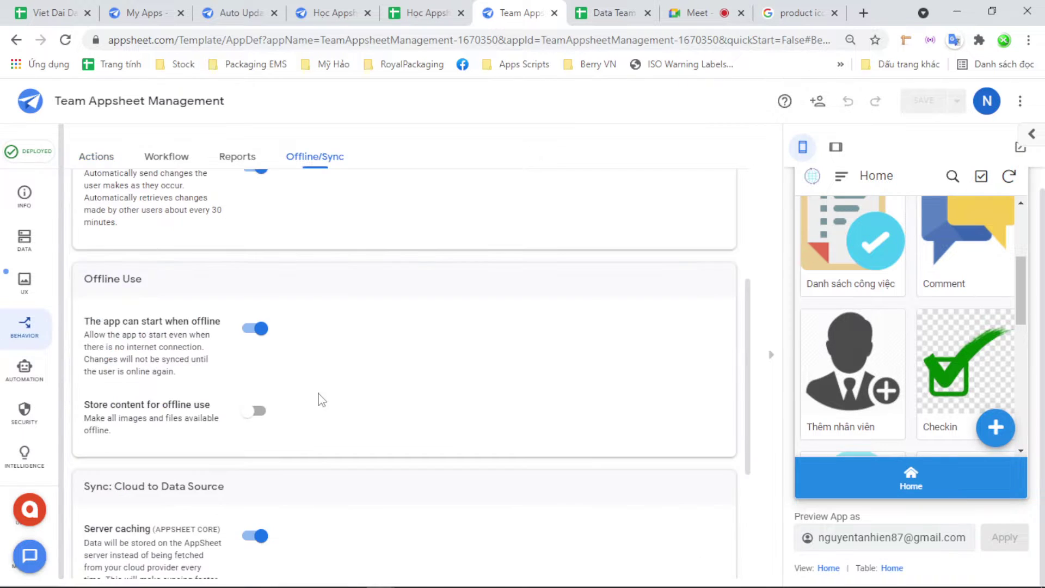
pyautogui.scroll(-4, 267, 406)
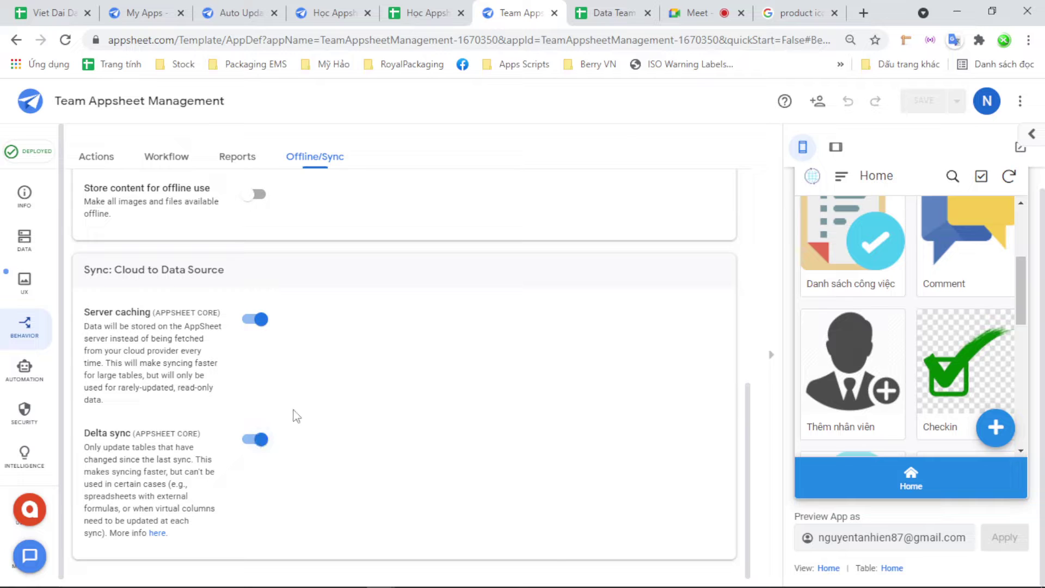
pyautogui.scroll(-3, 968, 343)
pyautogui.scroll(-3, 967, 343)
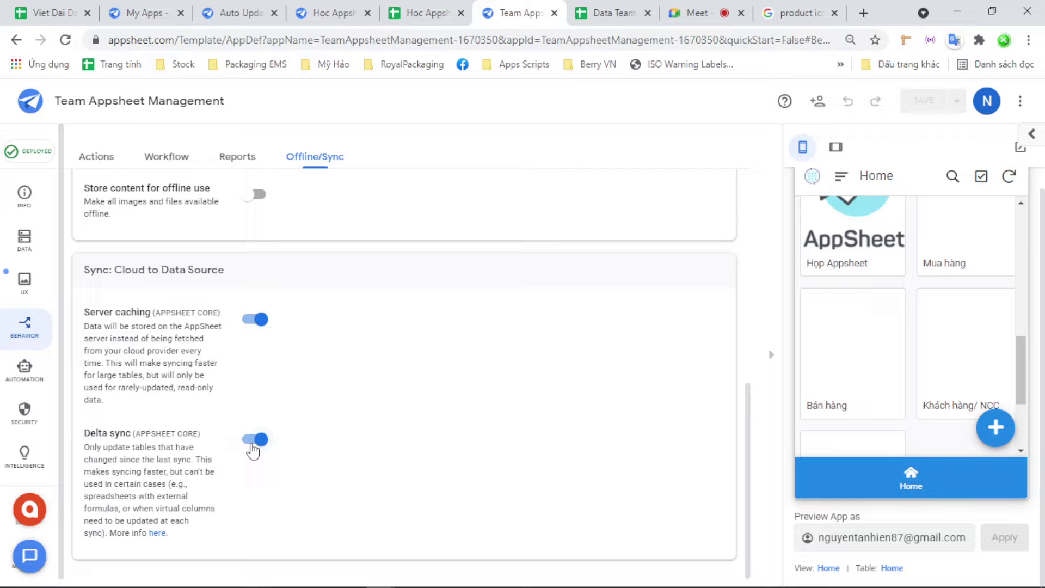
pyautogui.click(254, 439)
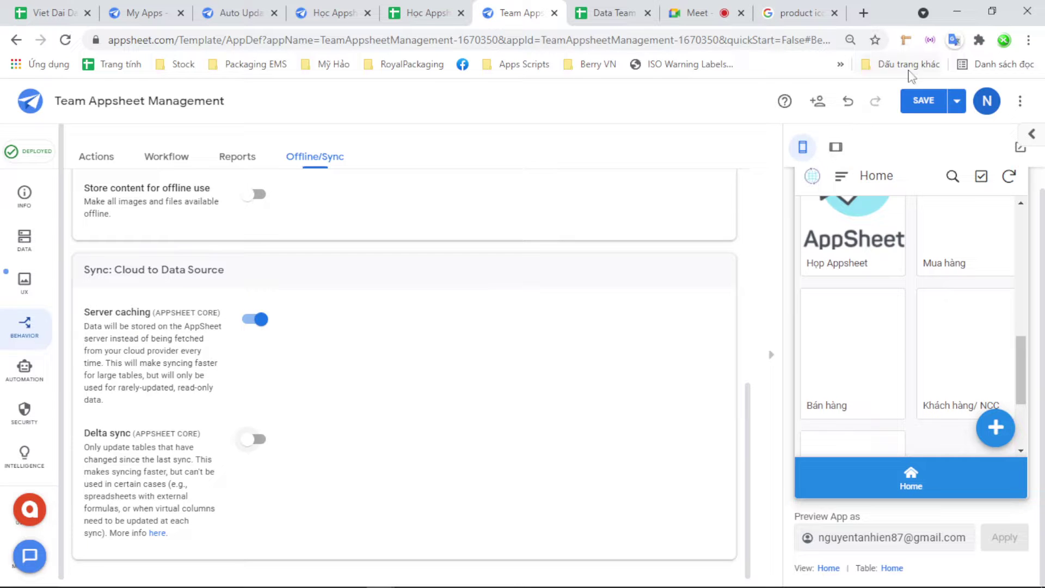
# Step: Save the app changes and let the preview sync
pyautogui.click(926, 102)
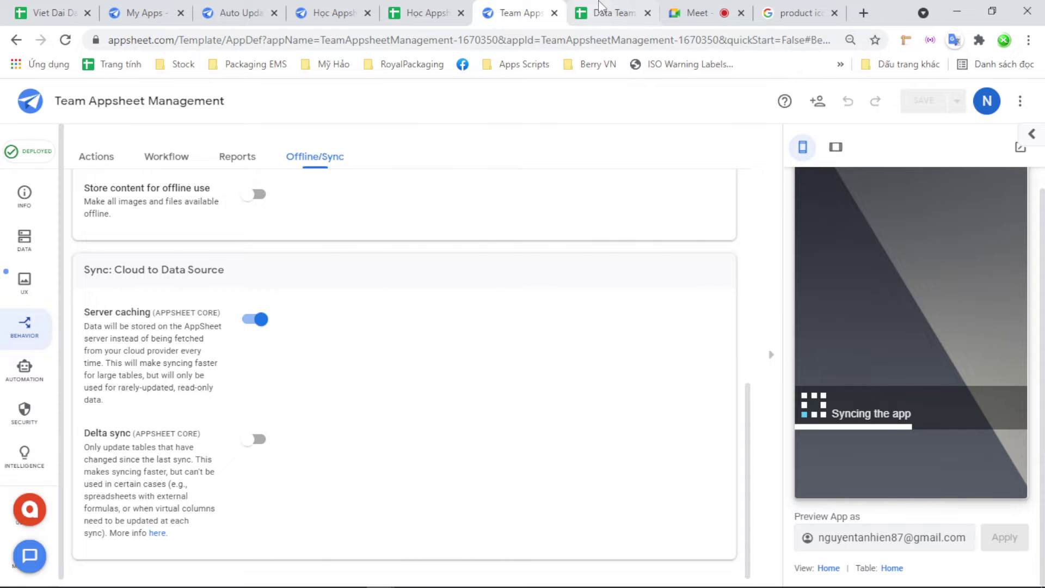
pyautogui.click(618, 11)
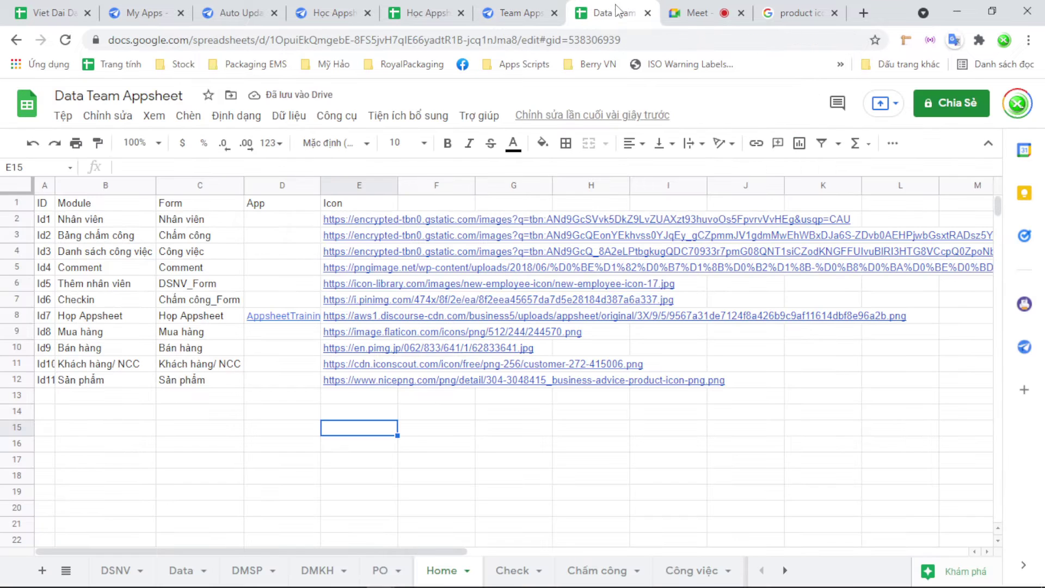
pyautogui.click(522, 12)
# Step: Scroll the preview gallery to check new icons on the Mua hàng, Bán hàng and Khách hàng/NCC cards
pyautogui.scroll(-5, 979, 346)
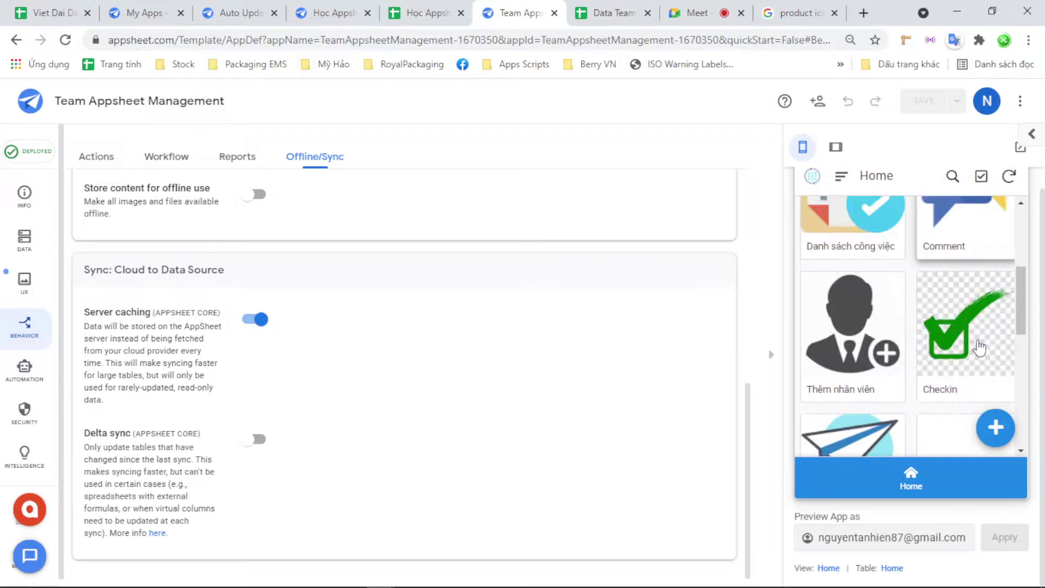
pyautogui.scroll(-5, 979, 346)
pyautogui.scroll(-2, 979, 347)
pyautogui.scroll(-1, 979, 346)
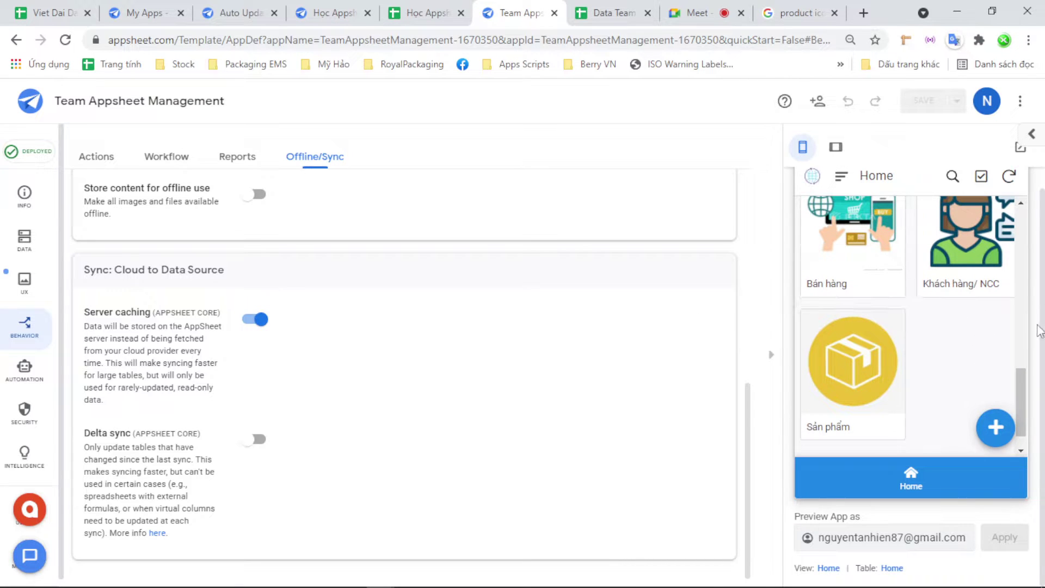
pyautogui.scroll(3, 1012, 329)
pyautogui.scroll(-1, 1013, 329)
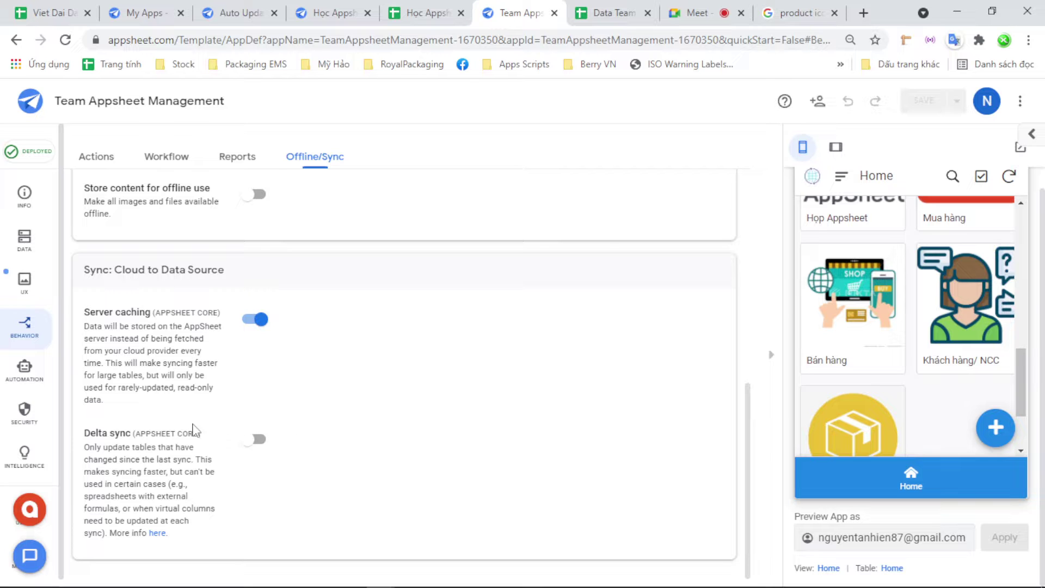
pyautogui.scroll(2, 544, 392)
pyautogui.scroll(2, 871, 327)
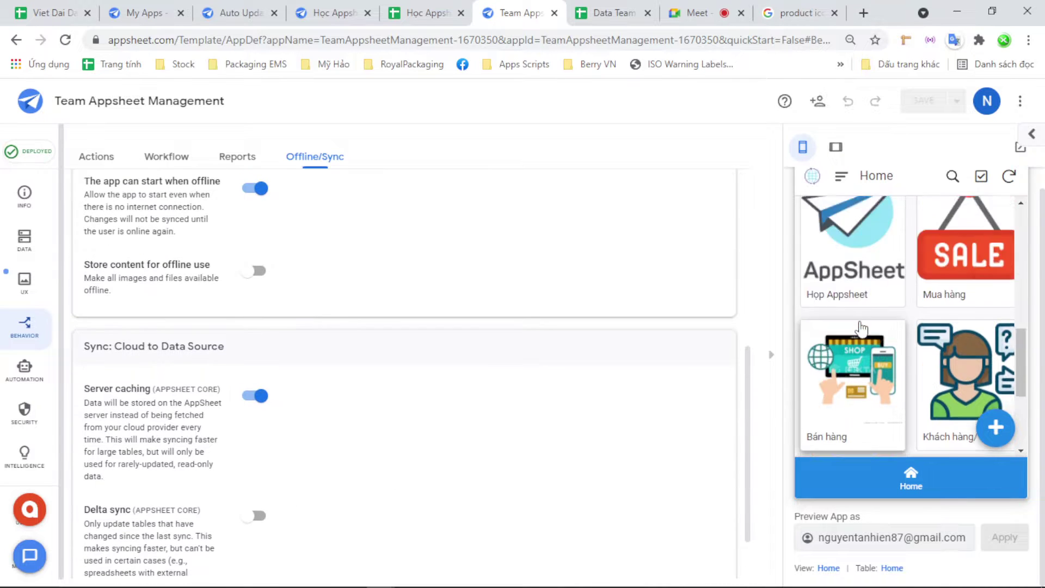
pyautogui.scroll(2, 862, 327)
pyautogui.scroll(1, 950, 340)
pyautogui.scroll(2, 950, 340)
pyautogui.scroll(-5, 882, 326)
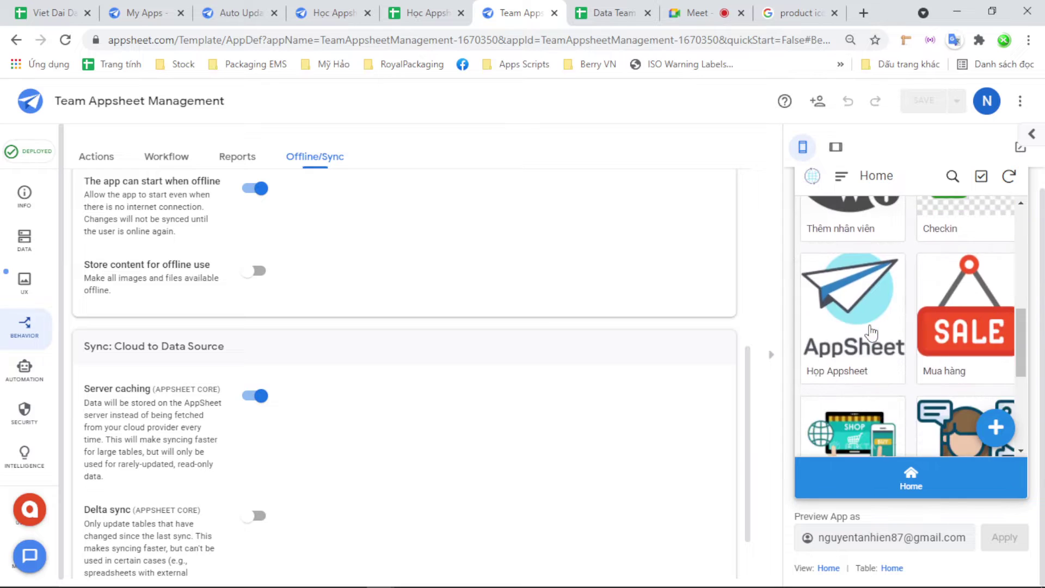
pyautogui.scroll(4, 882, 322)
pyautogui.scroll(-5, 915, 315)
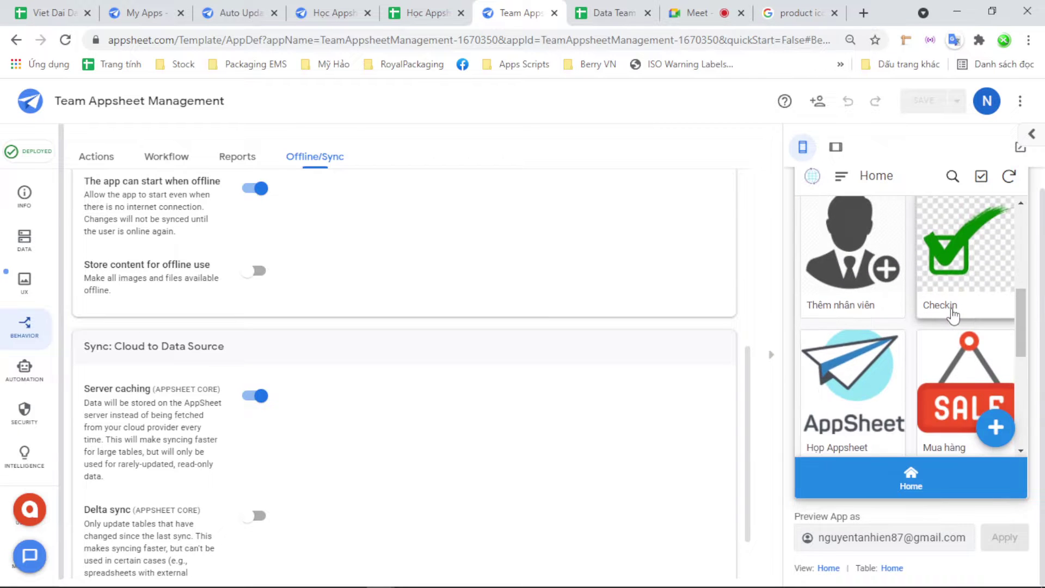
pyautogui.scroll(7, 953, 316)
pyautogui.scroll(2, 953, 315)
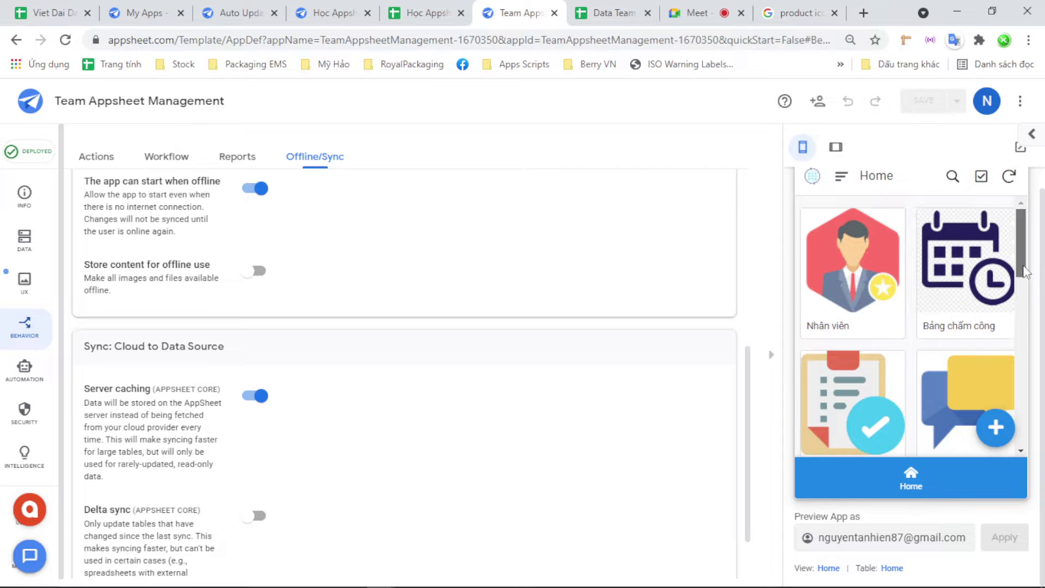
pyautogui.moveTo(1021, 275); pyautogui.dragTo(1033, 416)
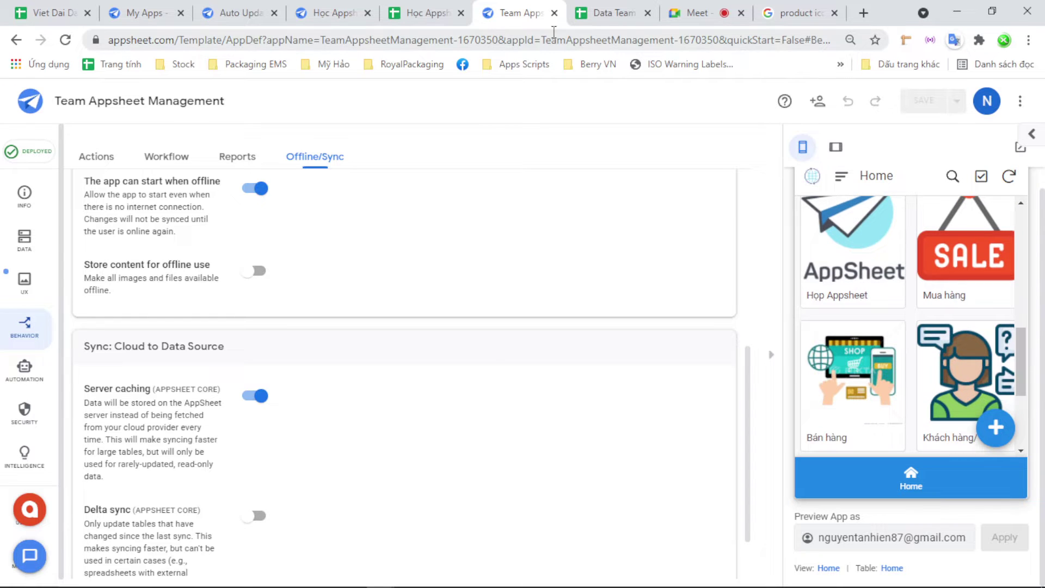
# Step: In Data Team Appsheet, change the Id4 module in cell B5 from Comment to 'Công việc', then go to Học Appsheet
pyautogui.click(622, 21)
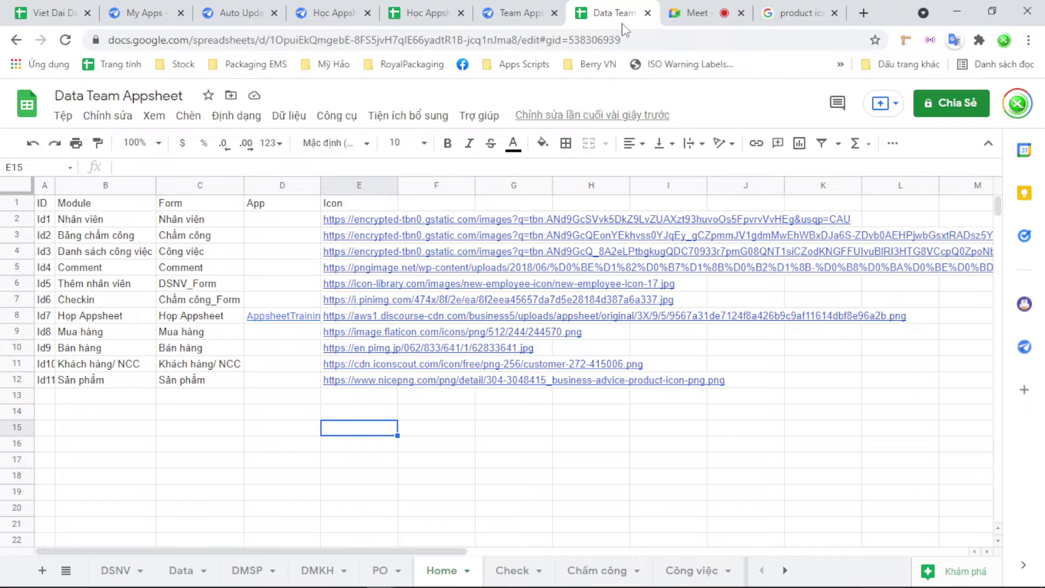
pyautogui.click(98, 268)
pyautogui.press('Right')
pyautogui.click(104, 273)
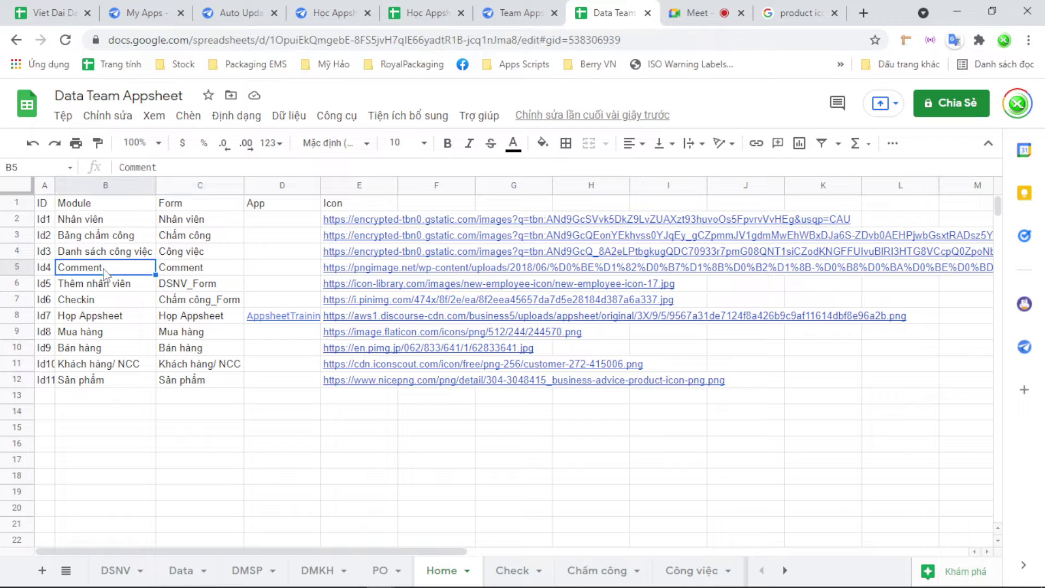
pyautogui.write('B')
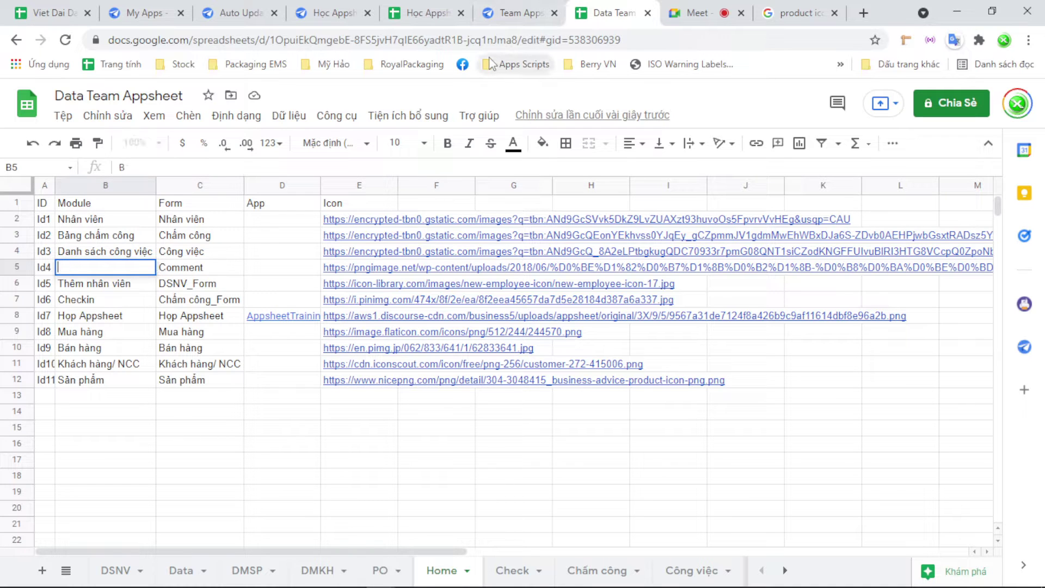
pyautogui.write('Công việc')
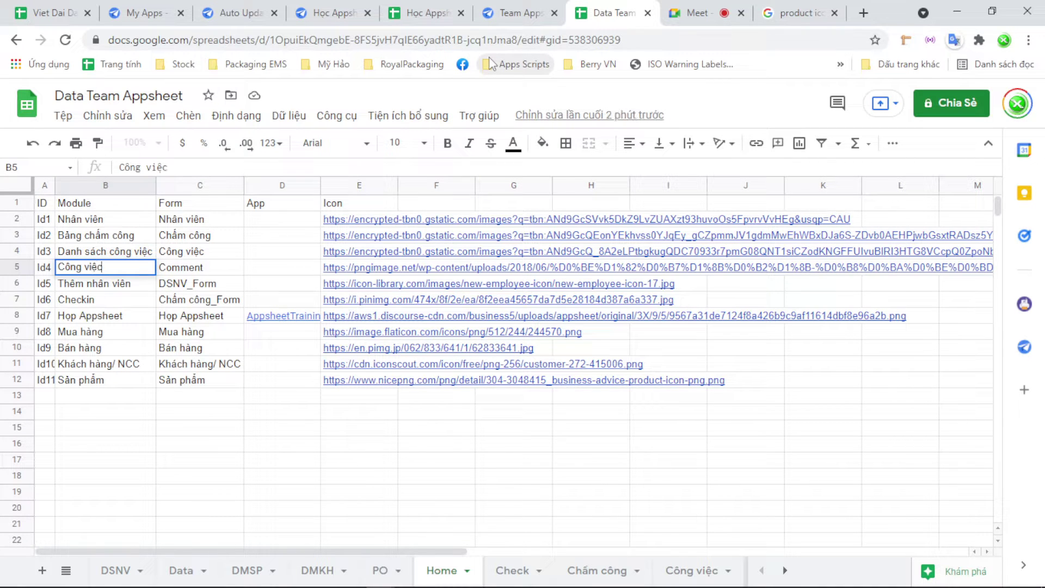
pyautogui.press('Return')
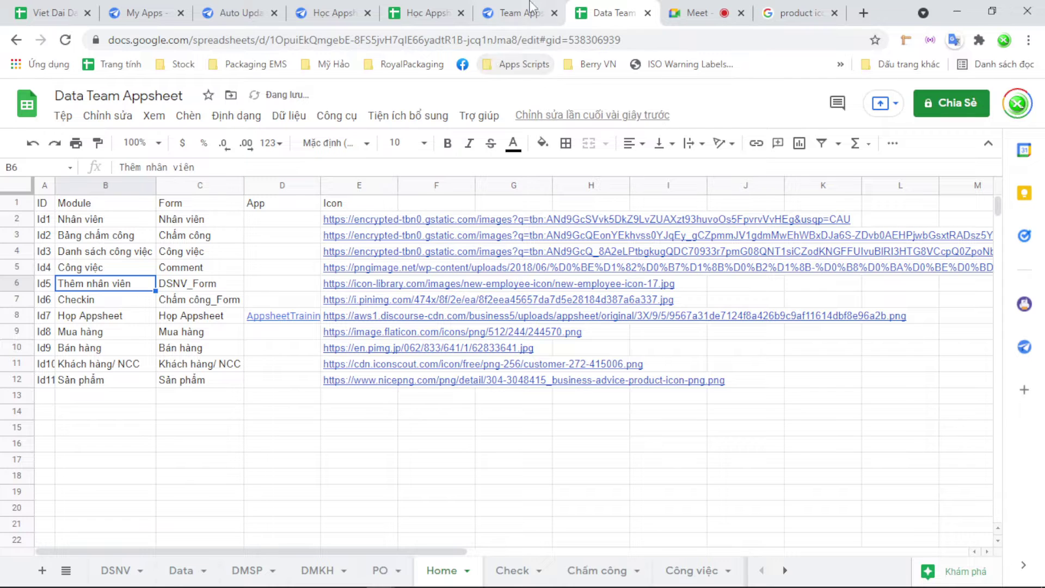
pyautogui.click(412, 9)
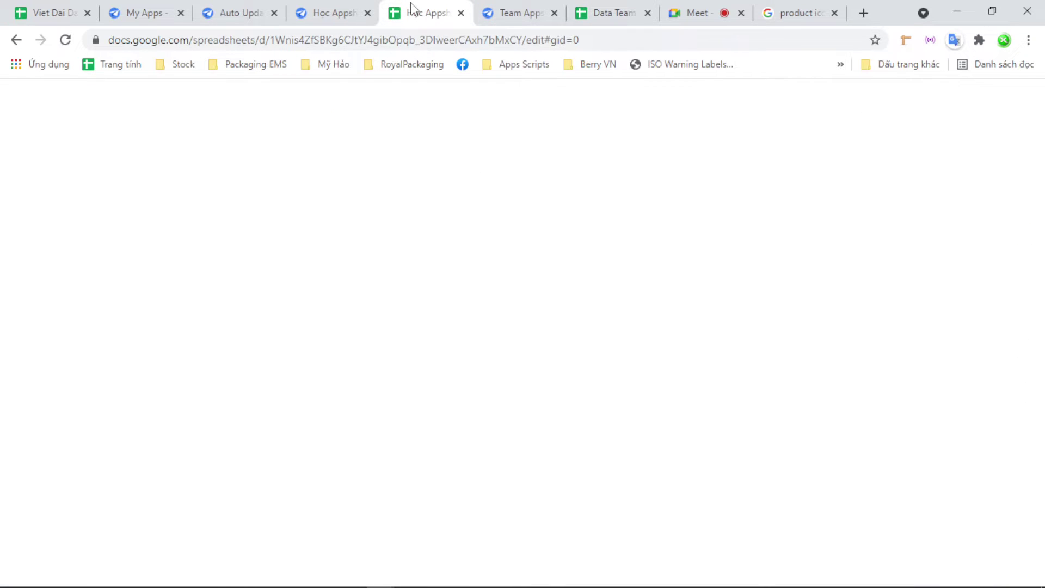
# Step: Show the Home view in the Học Appsheet preview and save that app
pyautogui.click(391, 428)
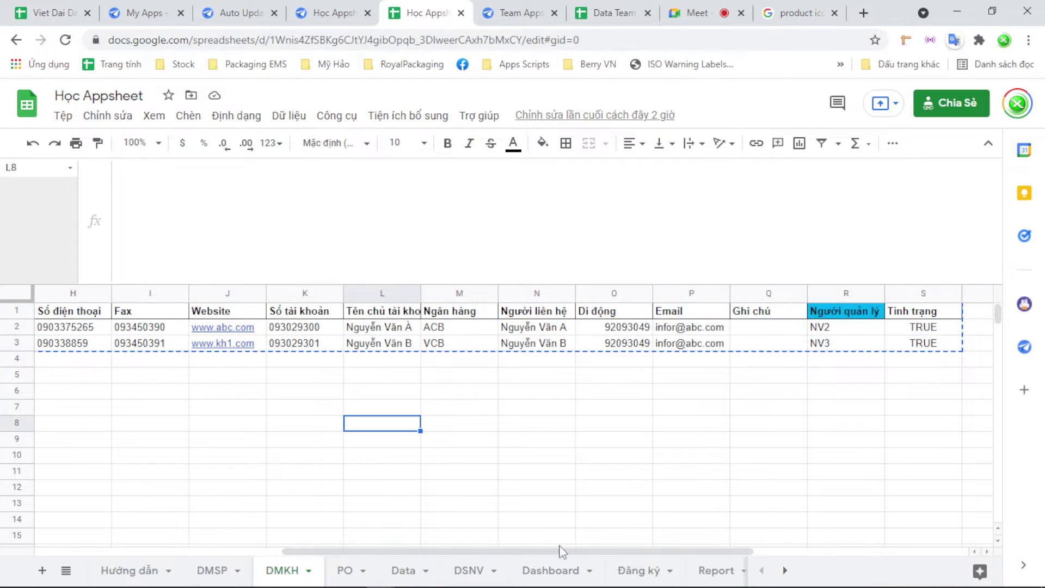
pyautogui.click(327, 12)
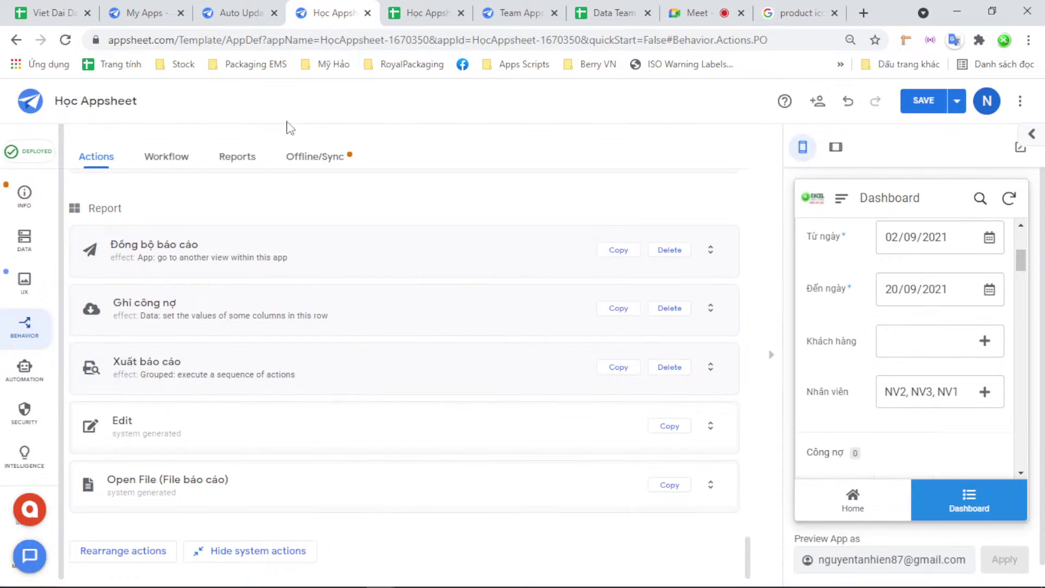
pyautogui.click(853, 497)
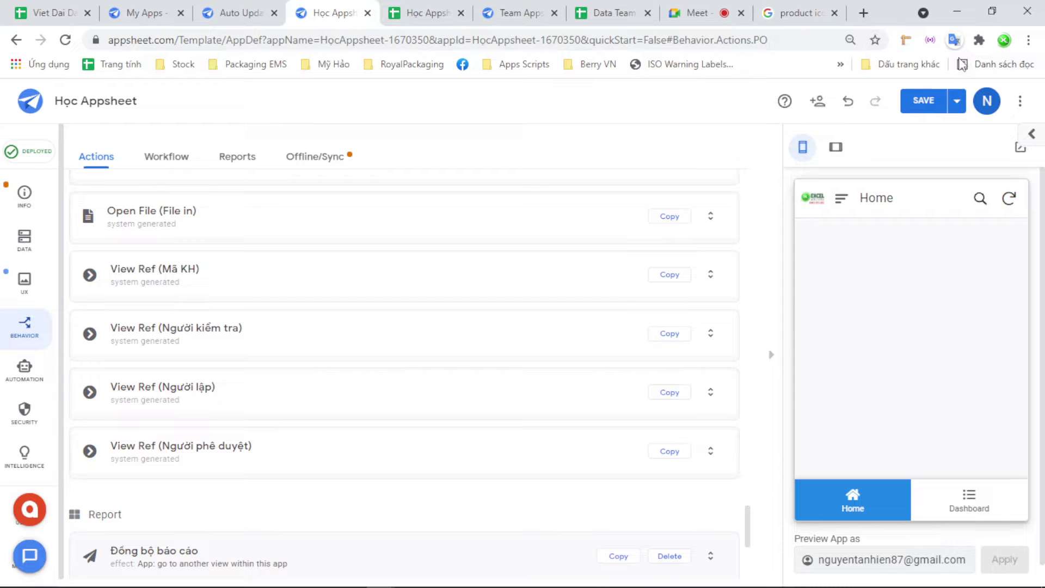
pyautogui.click(923, 100)
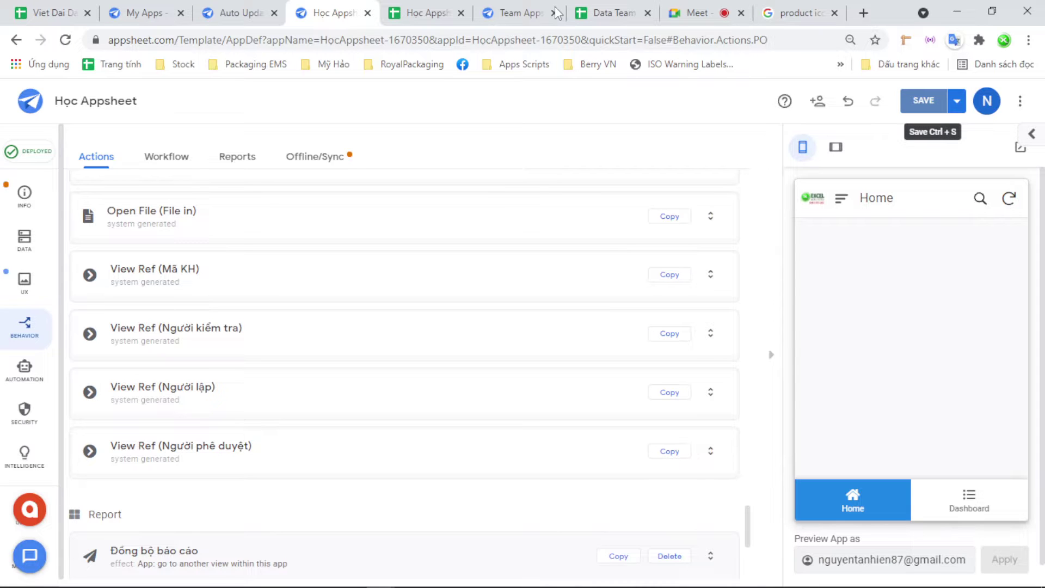
# Step: Close the duplicate Học Appsheet spreadsheet and review the Công việc task sheet in Data Team Appsheet
pyautogui.click(518, 15)
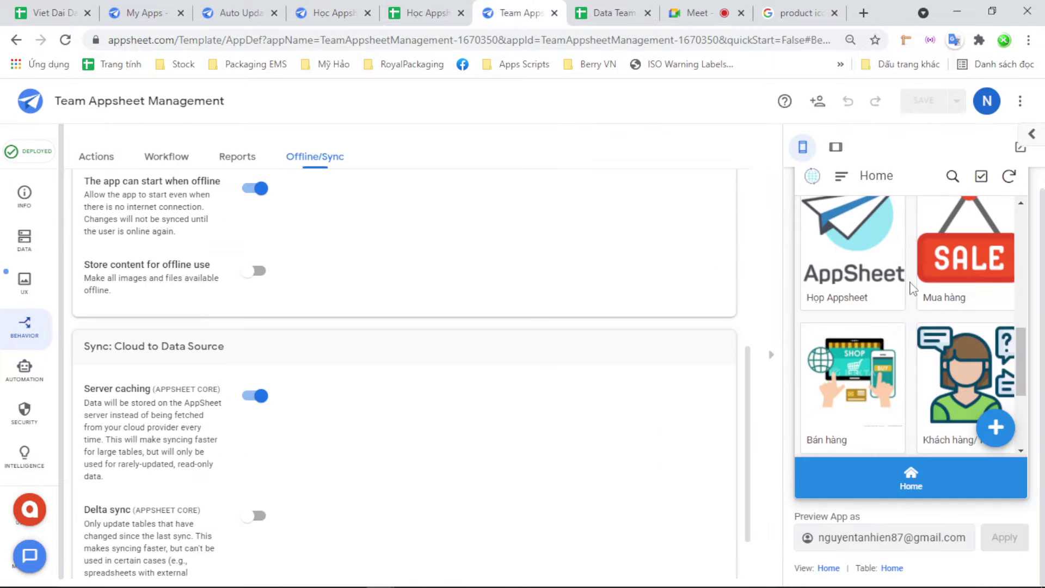
pyautogui.click(460, 12)
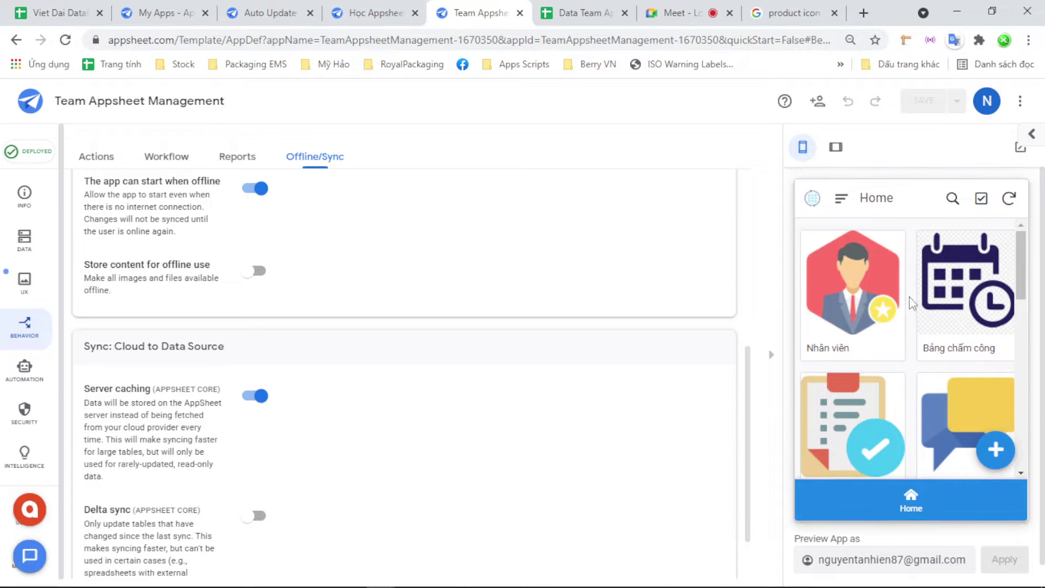
pyautogui.click(581, 13)
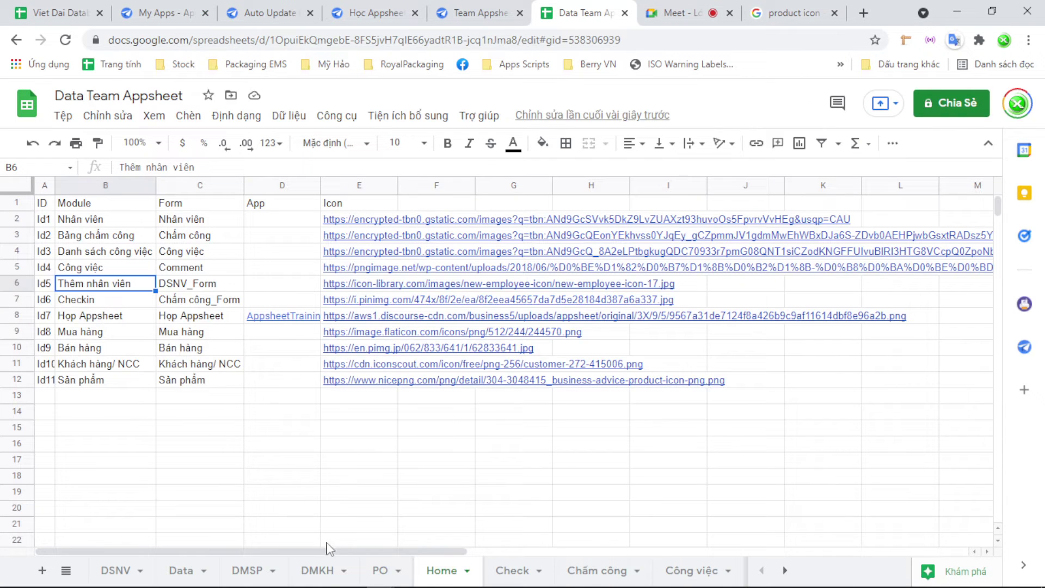
pyautogui.click(688, 570)
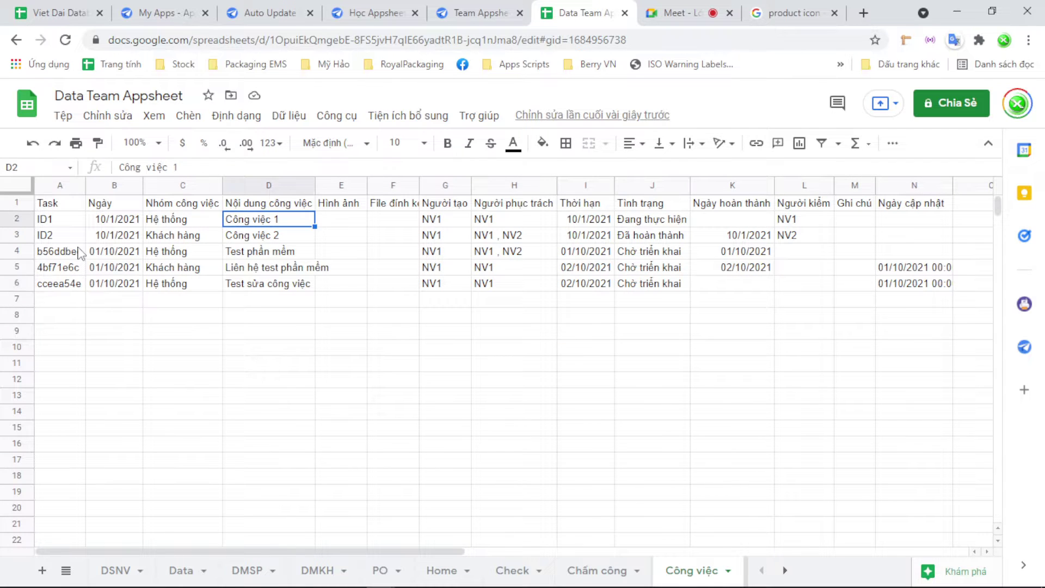
# Step: Return to the Team Appsheet Management editor and look over its settings page
pyautogui.click(481, 13)
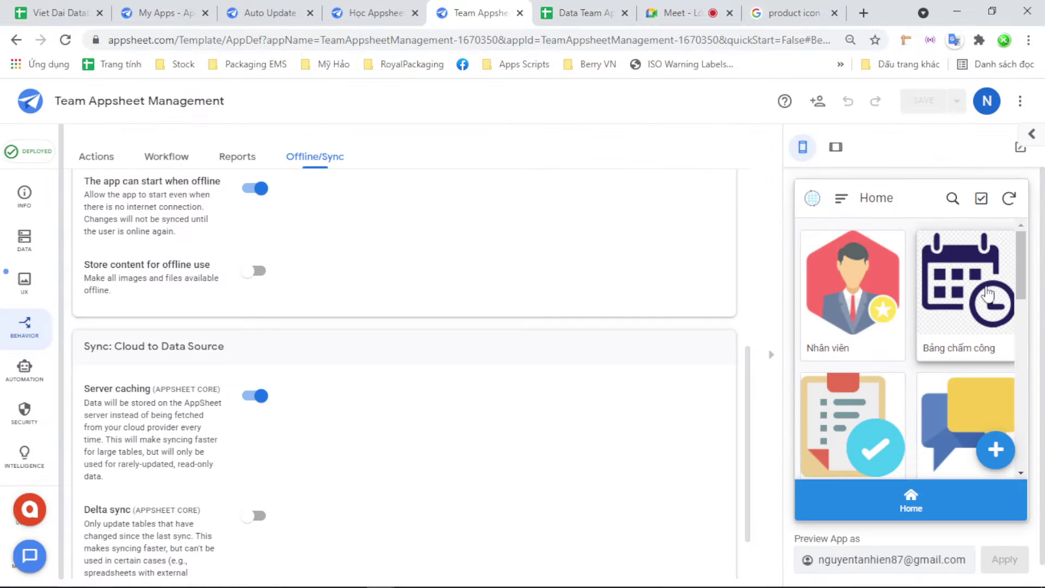
pyautogui.scroll(-5, 1021, 287)
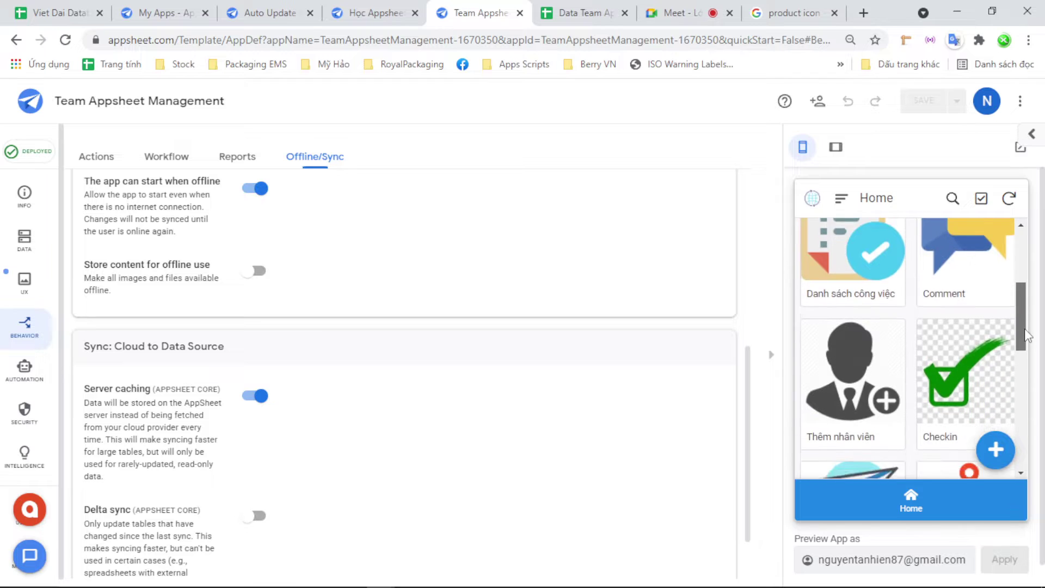
pyautogui.scroll(10, 1021, 287)
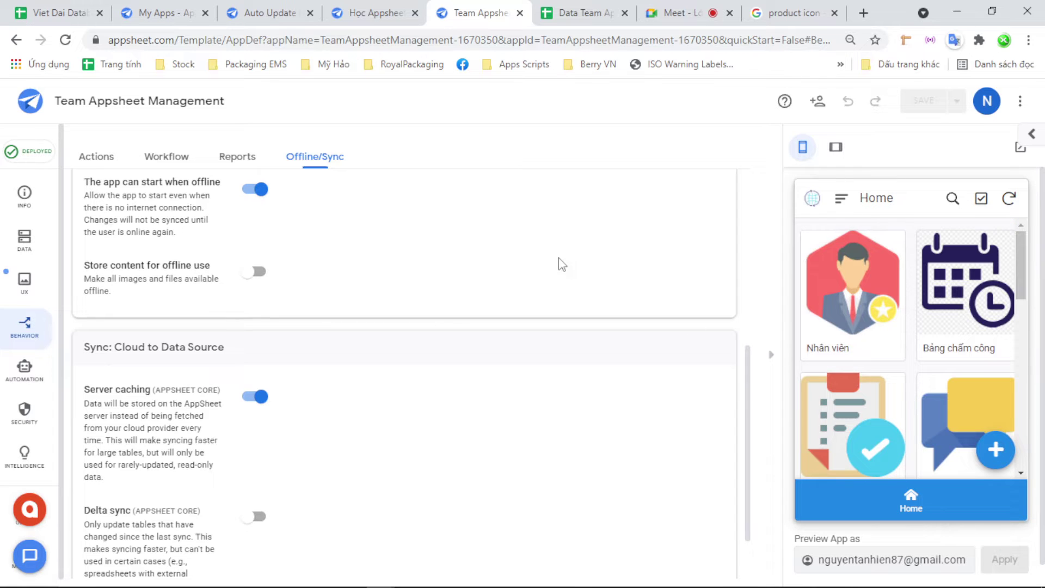
pyautogui.scroll(3, 523, 260)
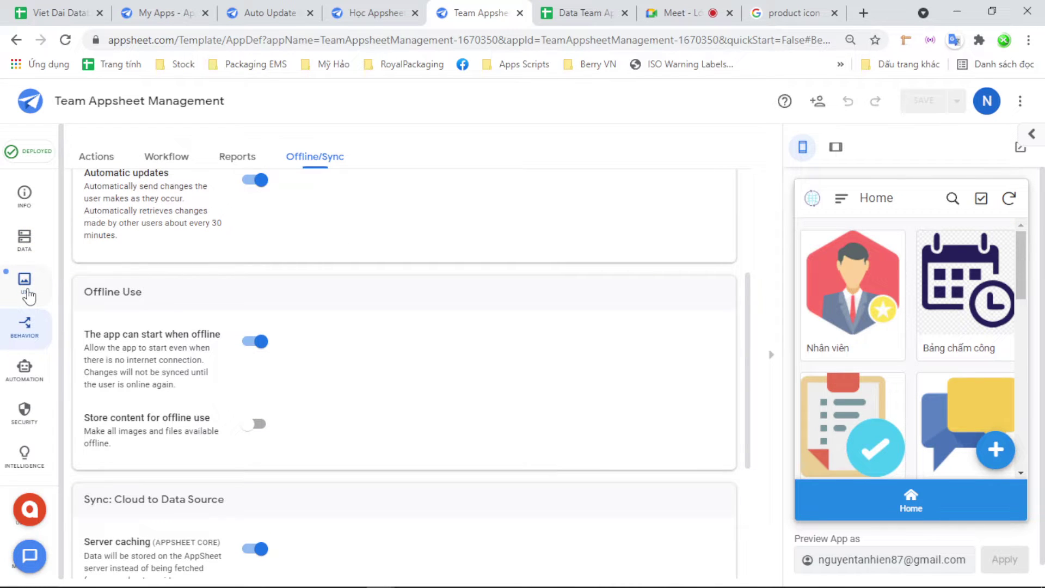
# Step: Show the Công việc table's 16 columns with the preview hidden and the page zoomed out
pyautogui.click(33, 256)
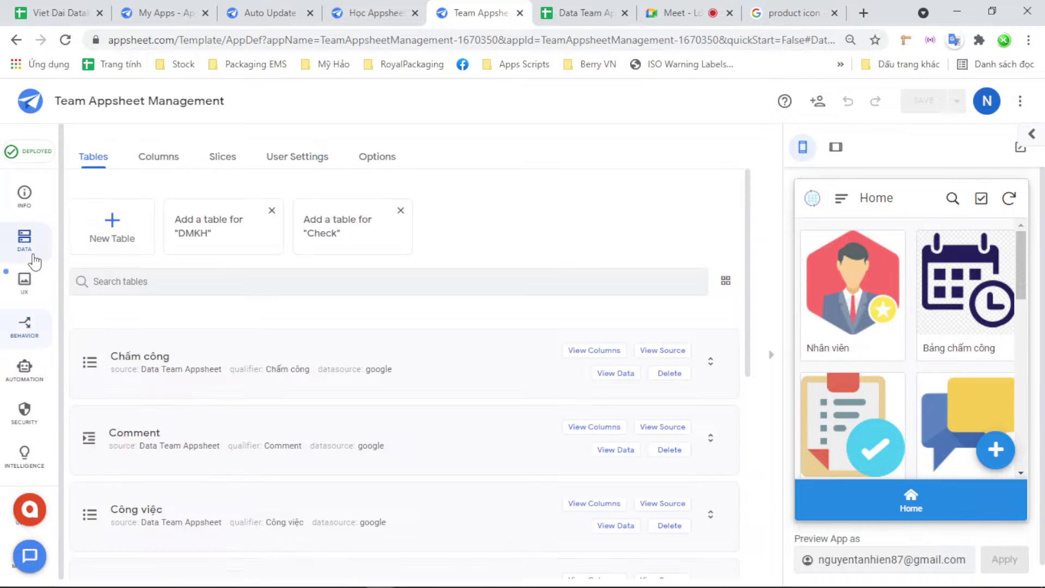
pyautogui.scroll(-3, 542, 384)
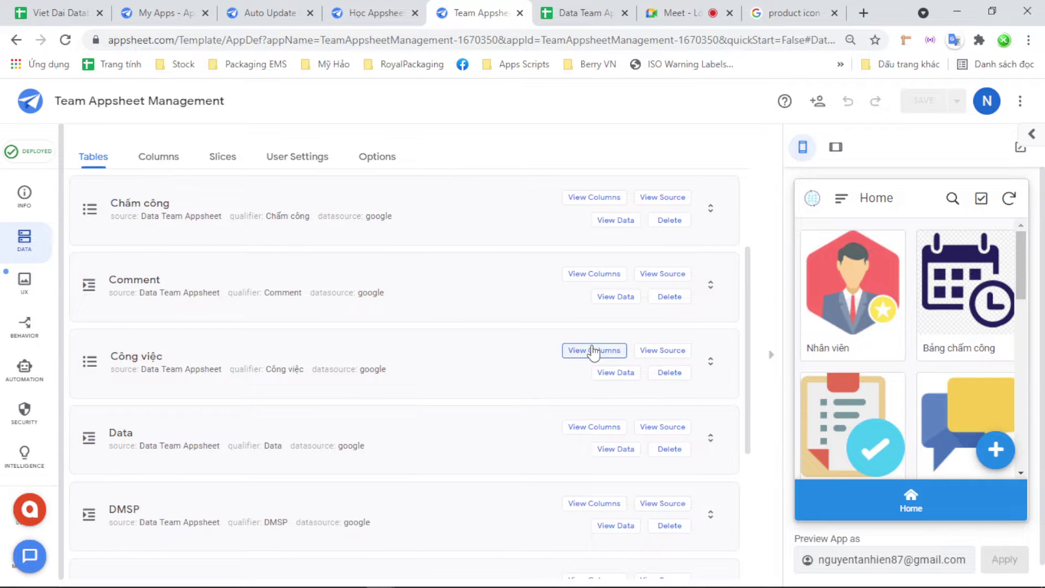
pyautogui.click(594, 352)
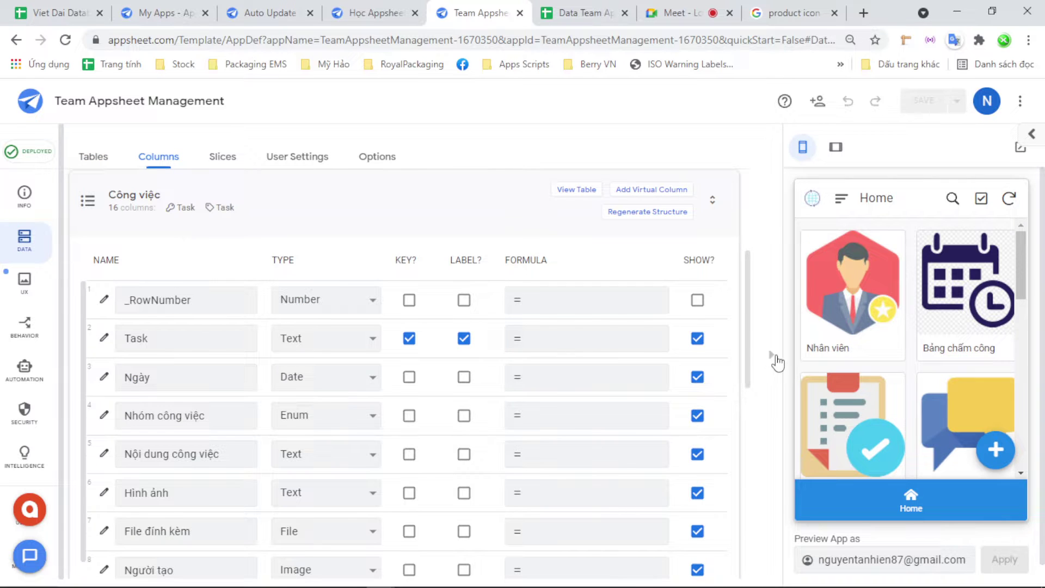
pyautogui.click(773, 357)
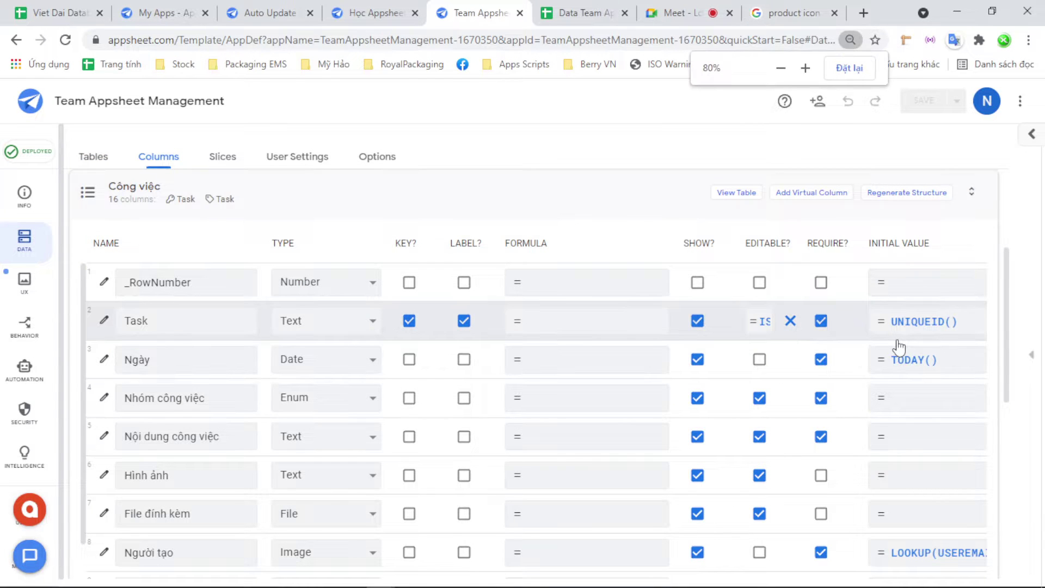
pyautogui.hotkey('ctrl', '-')
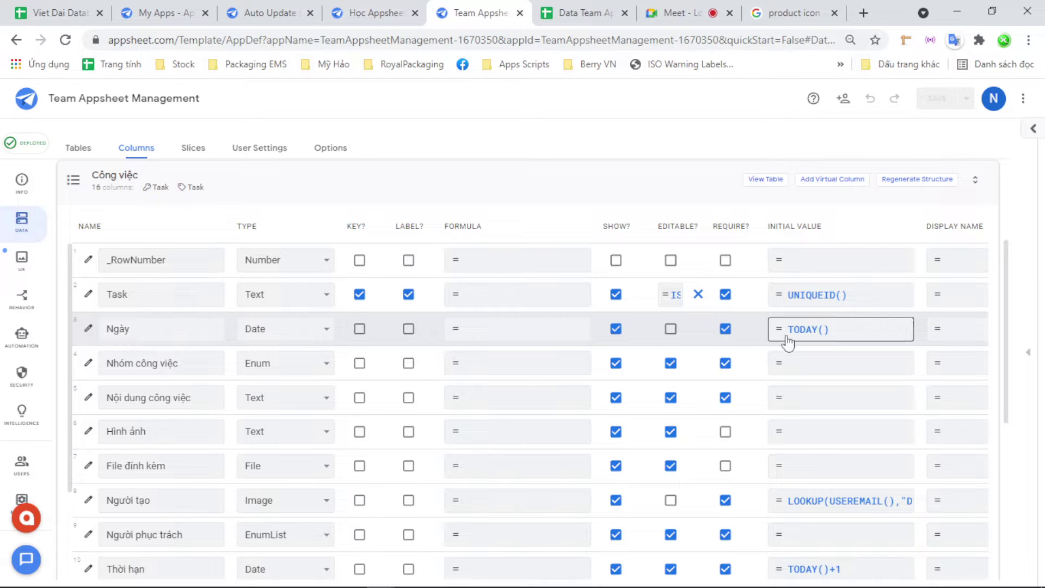
pyautogui.scroll(-2, 690, 408)
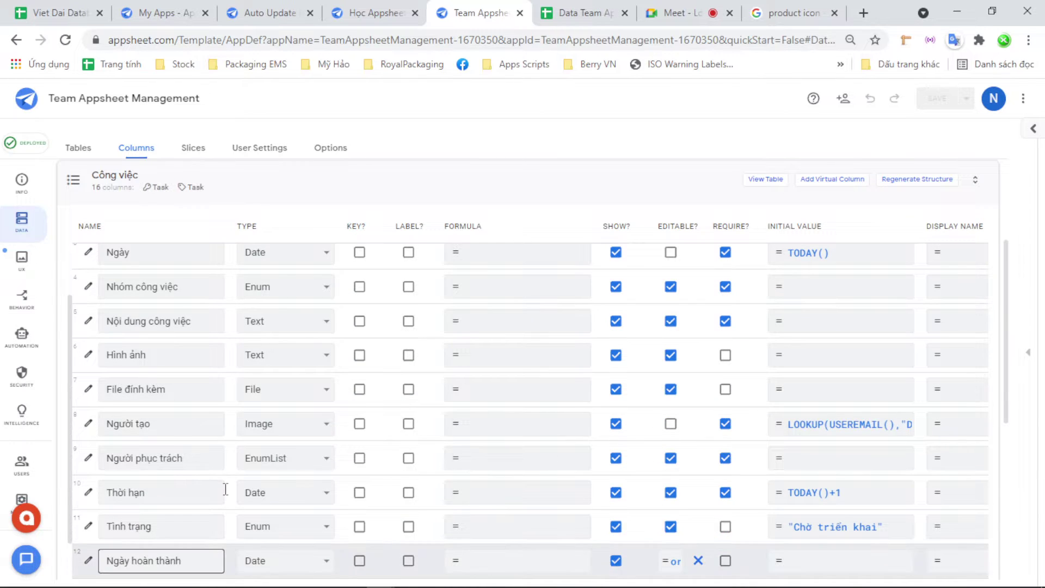
pyautogui.scroll(2, 226, 327)
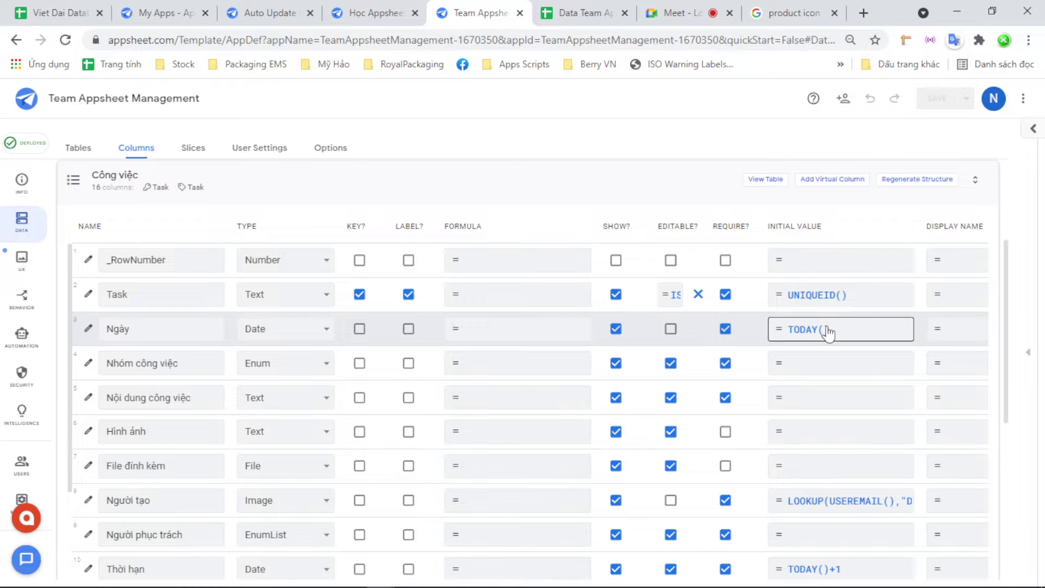
# Step: Replace TODAY() with now() as the Ngày column's initial value and save the expression
pyautogui.click(800, 327)
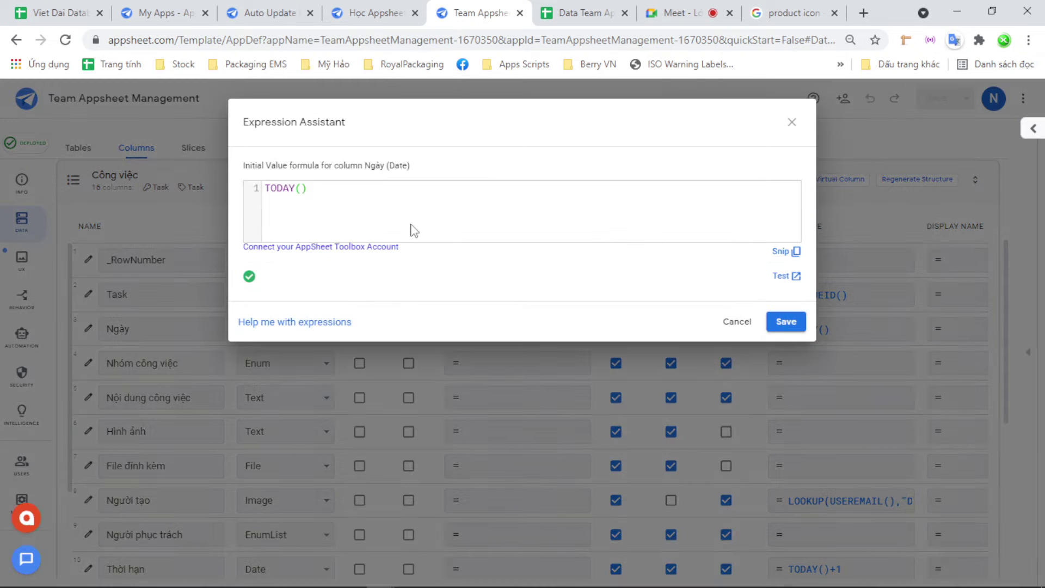
pyautogui.doubleClick(276, 188)
pyautogui.write('no')
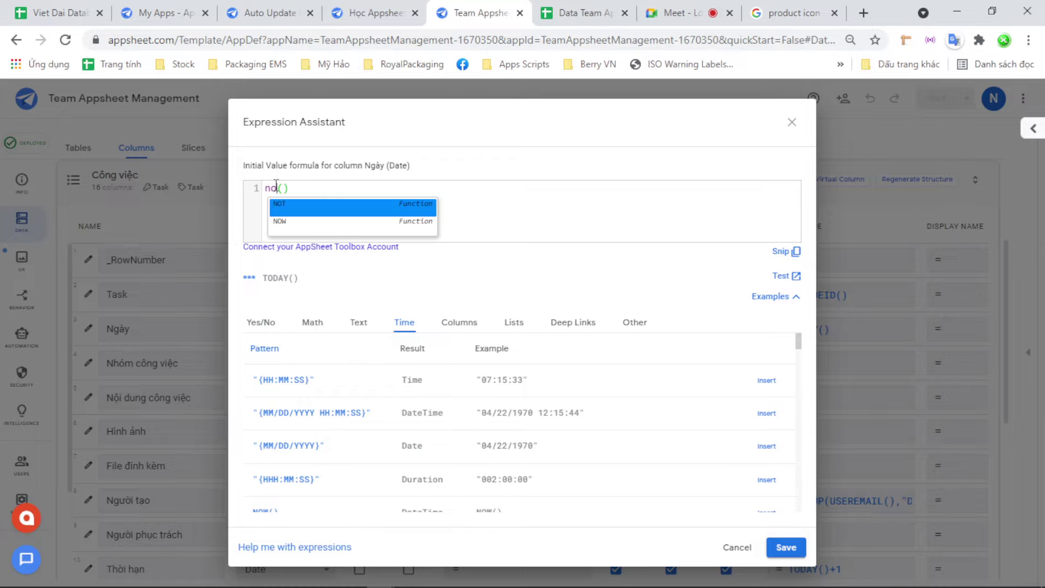
pyautogui.write('w')
pyautogui.click(309, 189)
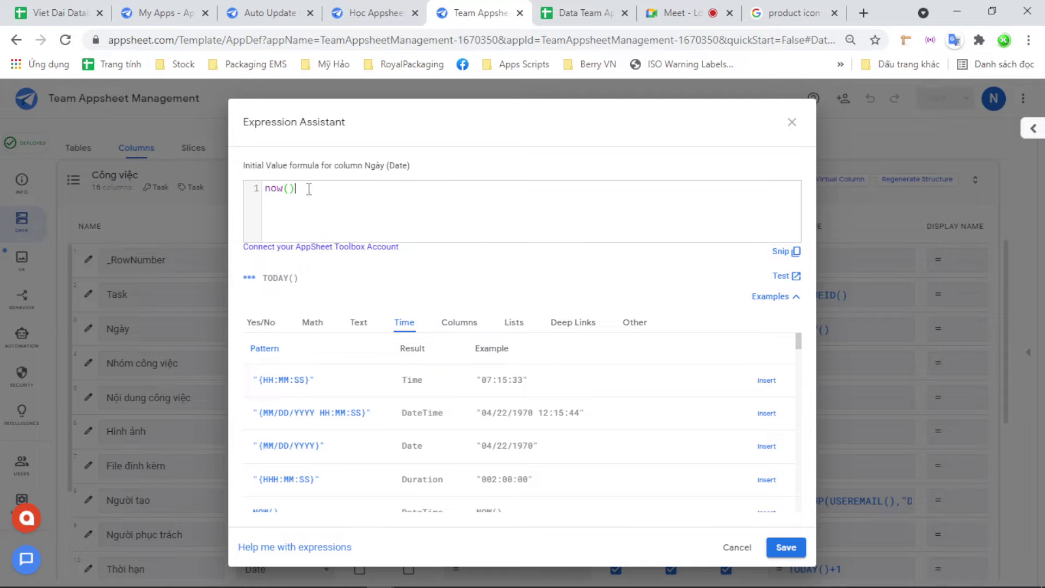
pyautogui.click(786, 549)
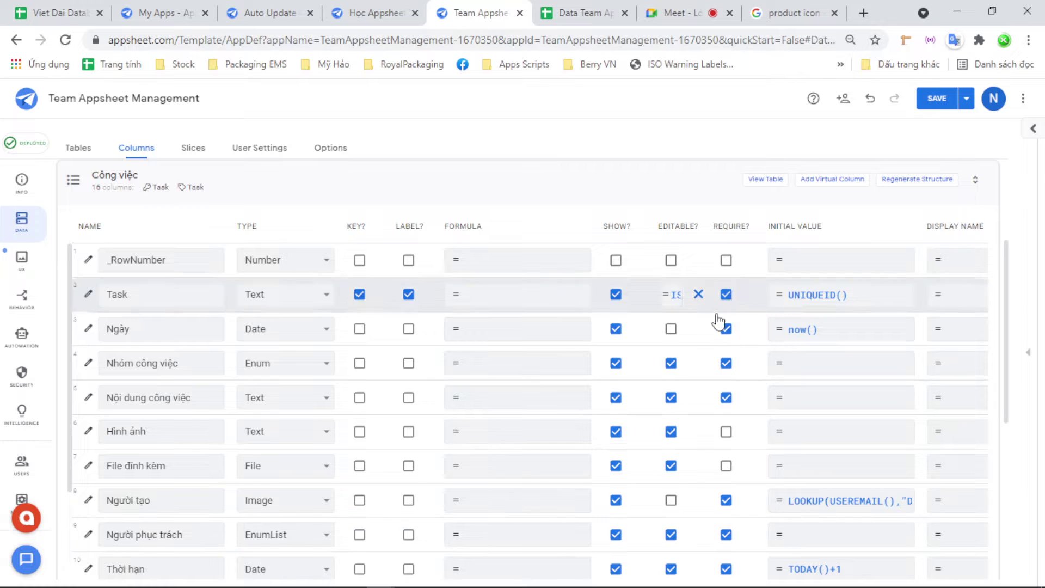
pyautogui.click(670, 329)
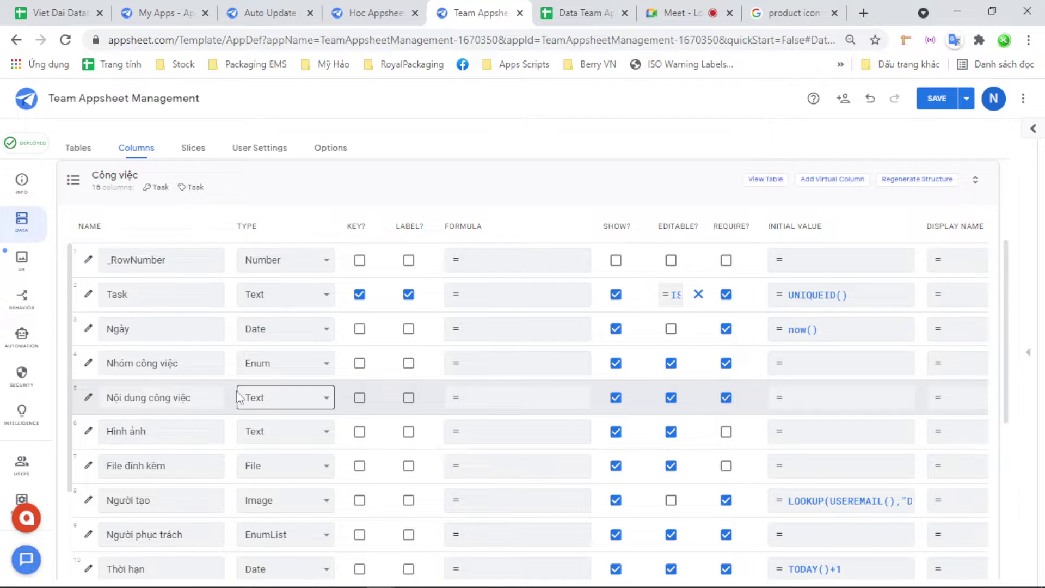
# Step: Change the Hình ảnh column's type from Text to Image
pyautogui.scroll(-1, 299, 419)
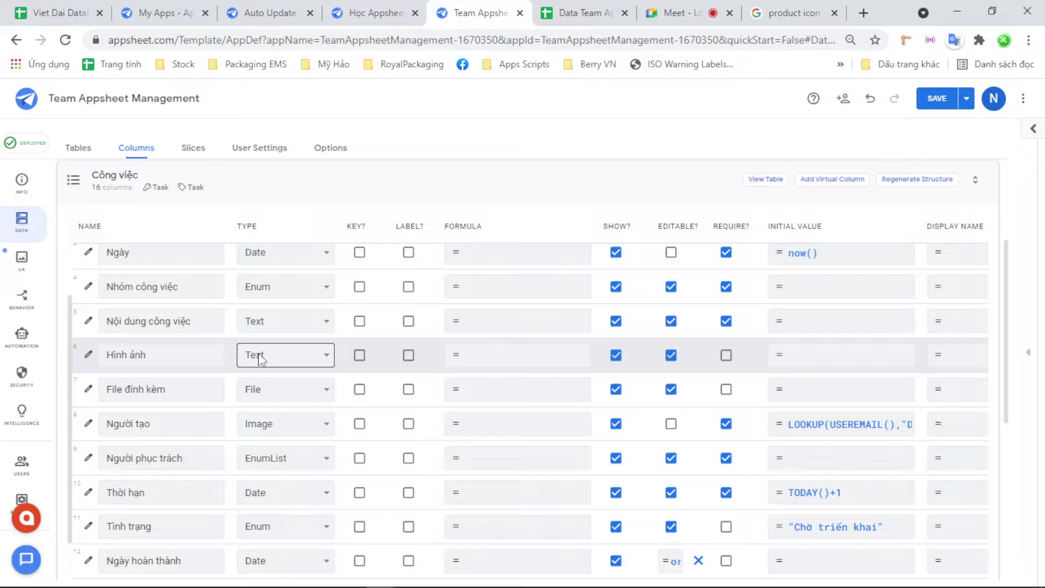
pyautogui.click(259, 354)
pyautogui.press('i')
pyautogui.press('Return')
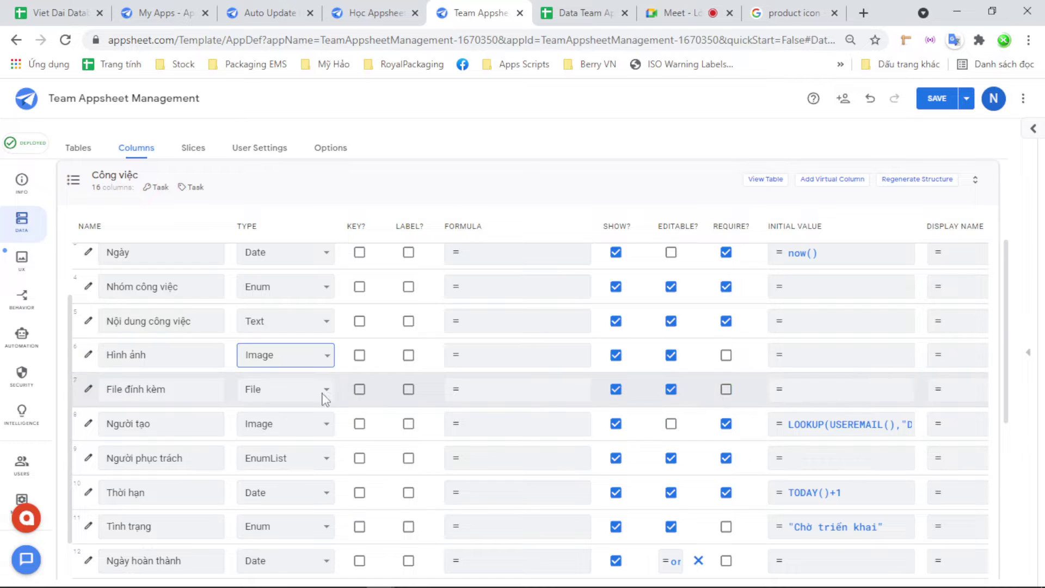
pyautogui.click(185, 385)
# Step: Make Người tạo a Ref column with DSNV as its source table, then save the app
pyautogui.click(283, 430)
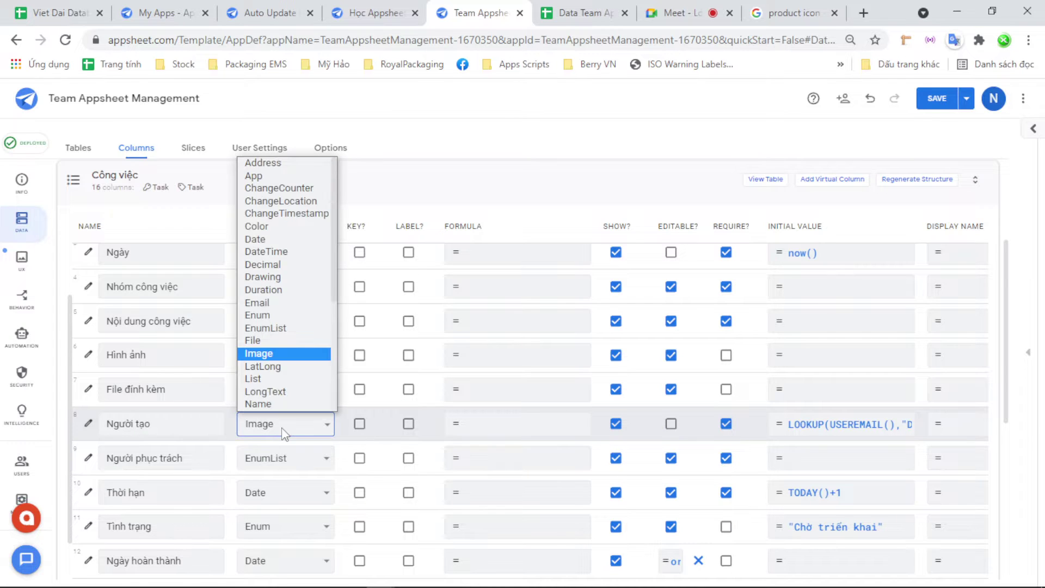
pyautogui.press('r')
pyautogui.press('Return')
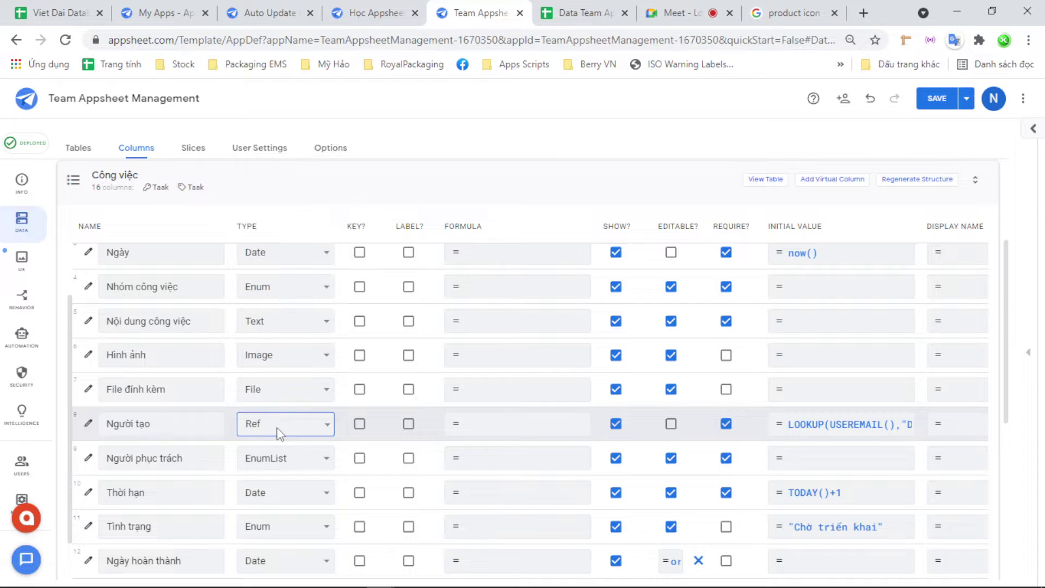
pyautogui.click(118, 425)
pyautogui.click(90, 424)
pyautogui.click(471, 376)
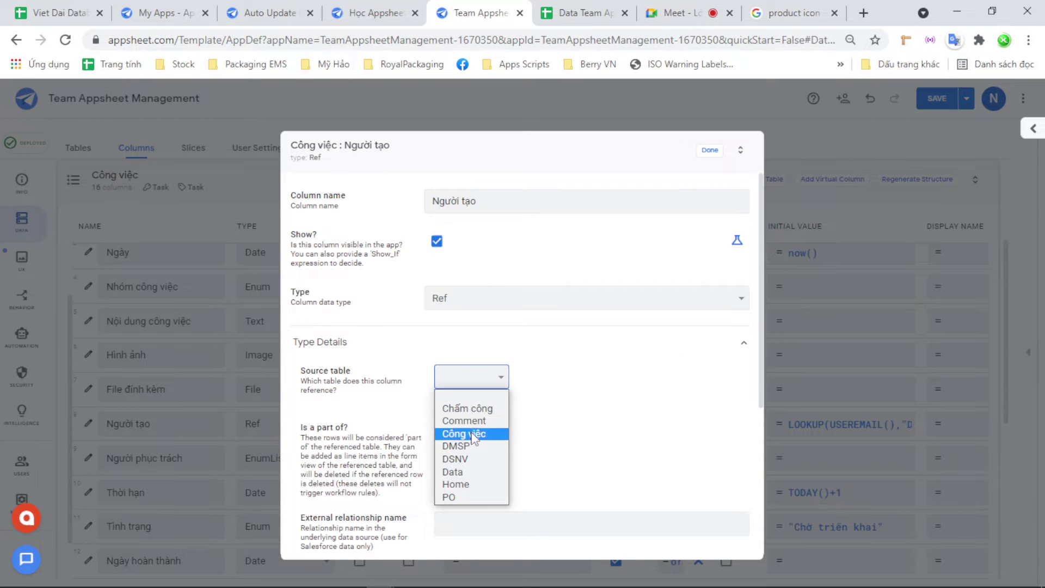
pyautogui.click(471, 459)
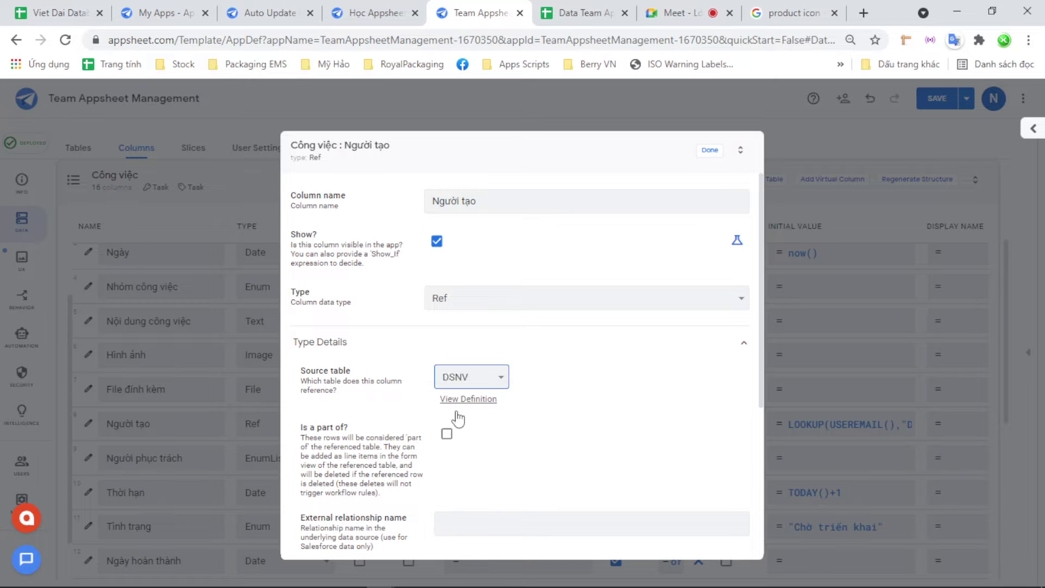
pyautogui.click(709, 151)
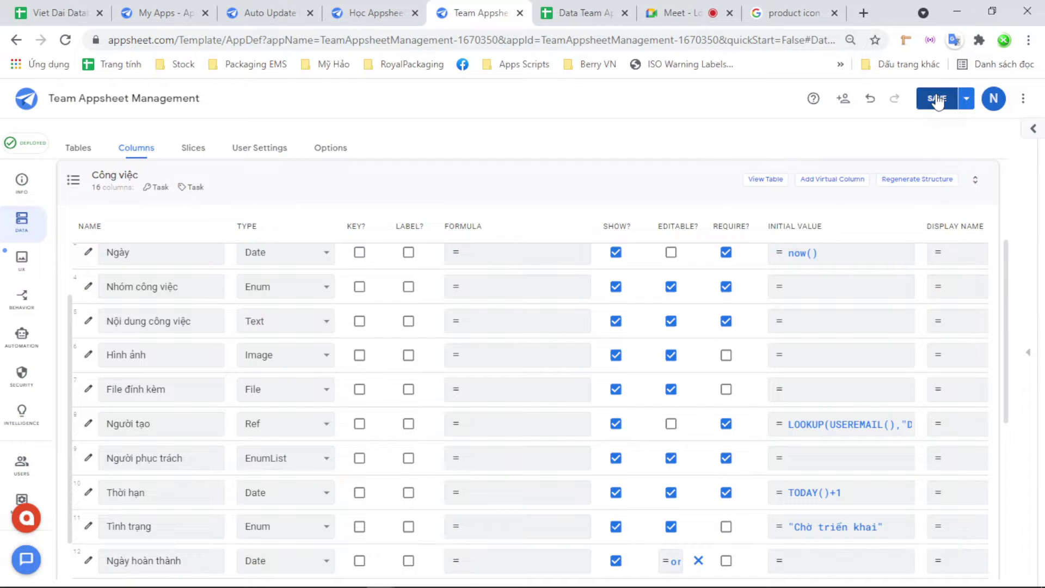
pyautogui.click(936, 100)
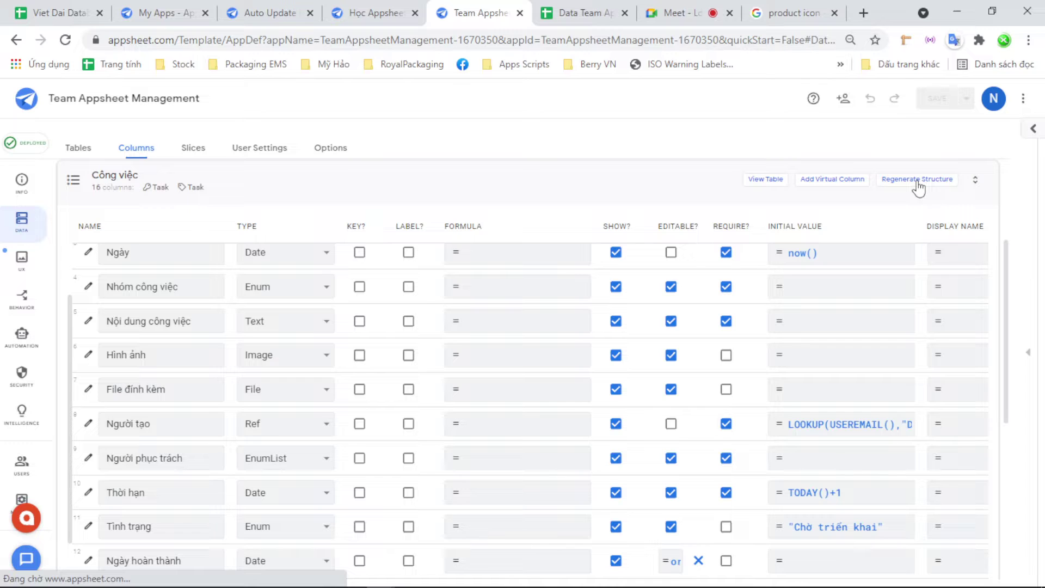
# Step: Regenerate the Công việc table structure, then close the frozen Team Appsheet Management tab
pyautogui.click(919, 180)
pyautogui.click(919, 180)
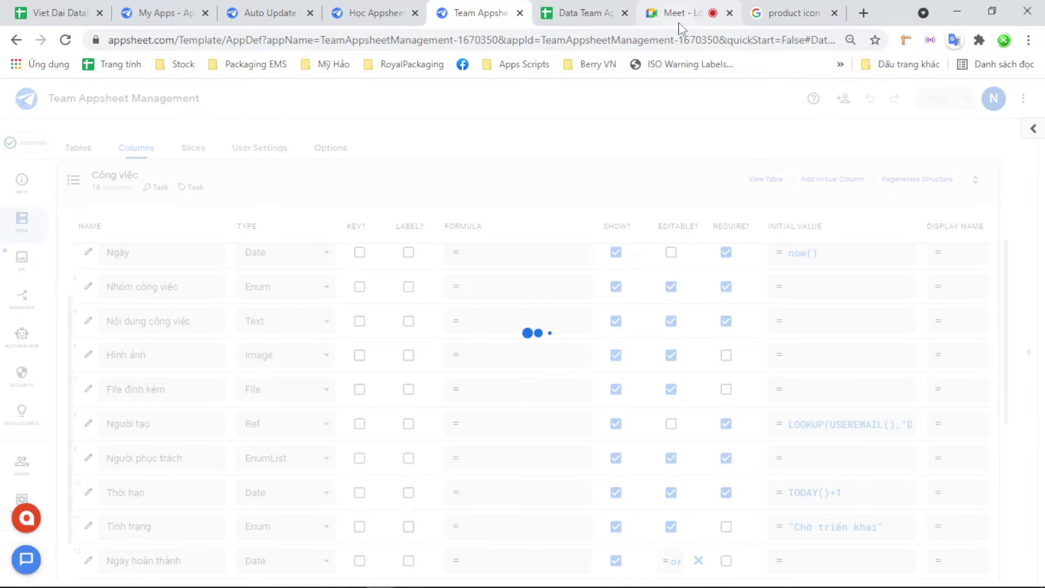
pyautogui.hotkey('ctrl', '0')
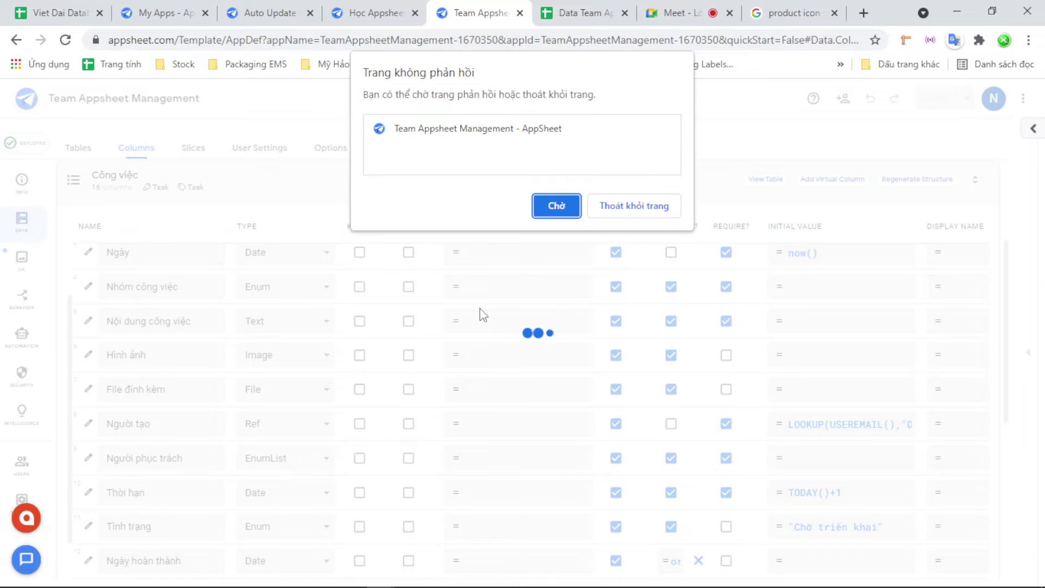
pyautogui.click(564, 207)
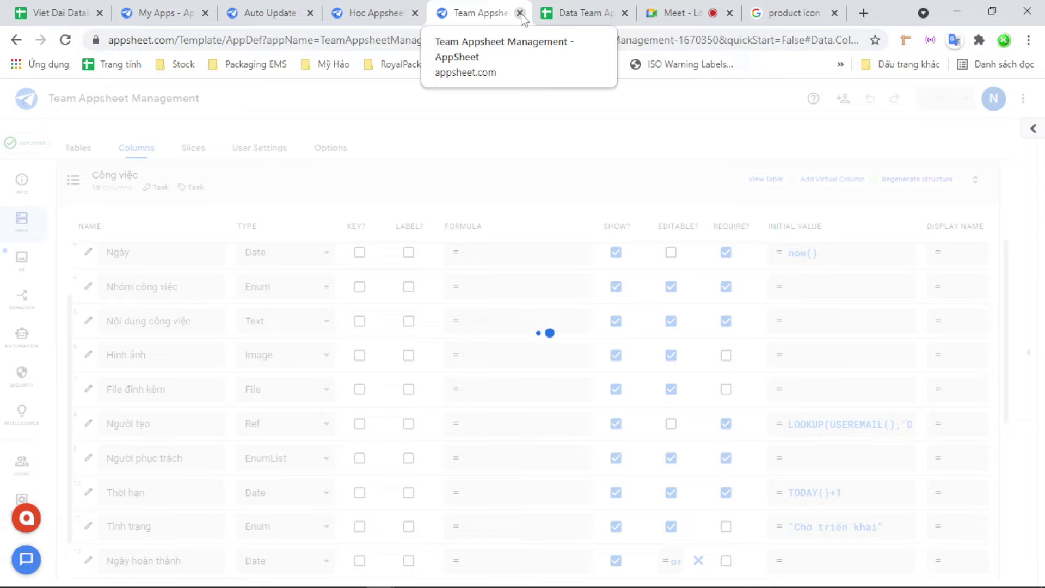
pyautogui.click(362, 13)
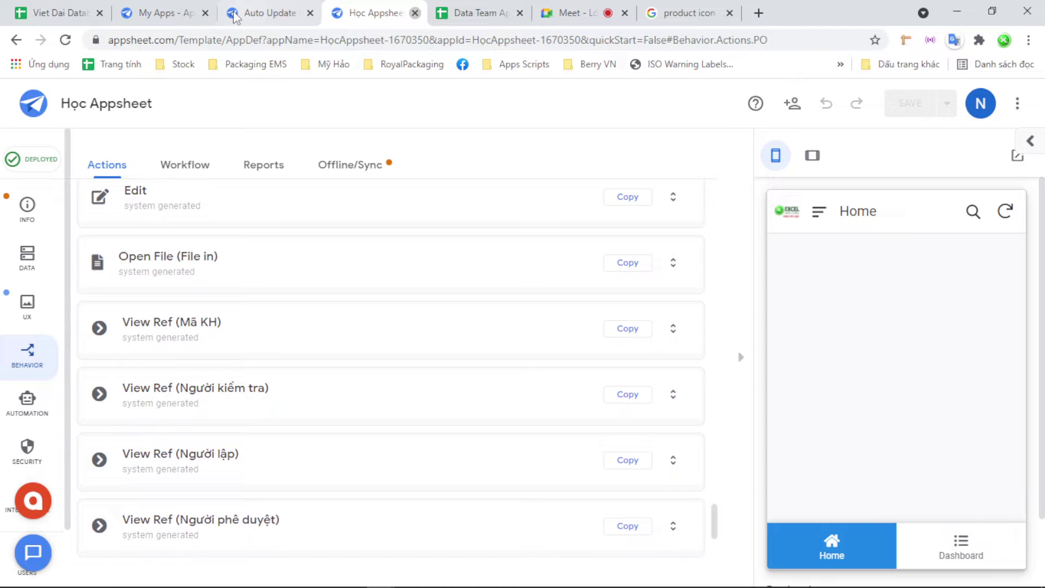
# Step: Close the Học Appsheet editor and open Team Appsheet Management from the Deployed Apps list
pyautogui.hotkey('ctrl', 'w')
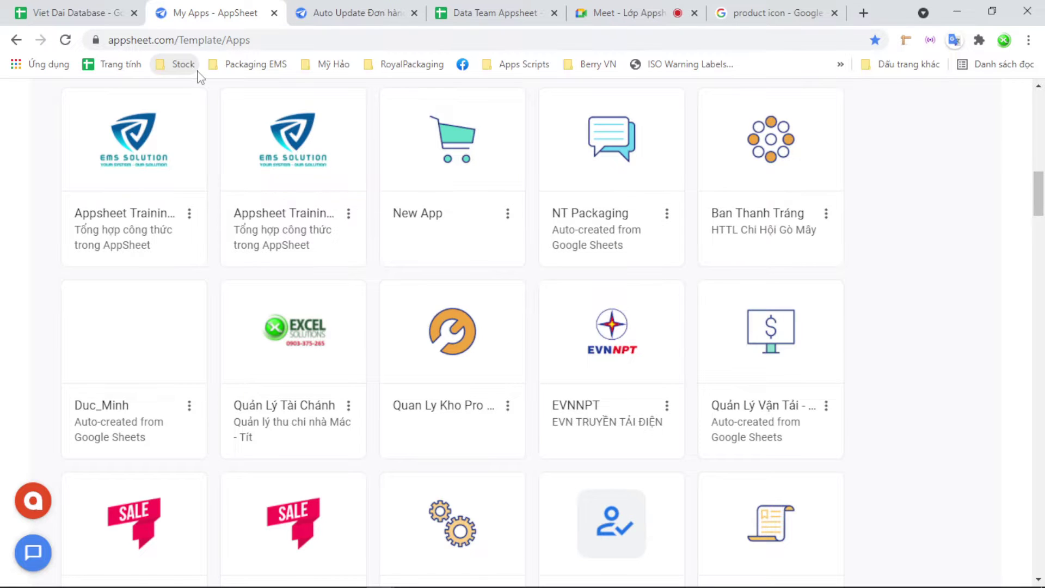
pyautogui.scroll(10, 236, 234)
pyautogui.scroll(4, 236, 234)
pyautogui.scroll(-4, 236, 234)
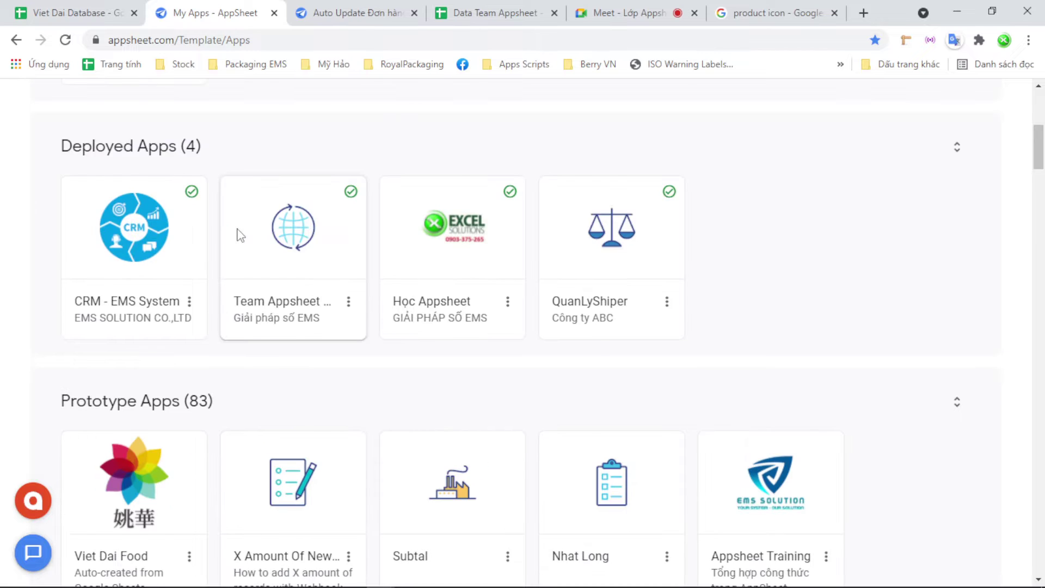
pyautogui.scroll(-3, 240, 235)
pyautogui.scroll(4, 413, 293)
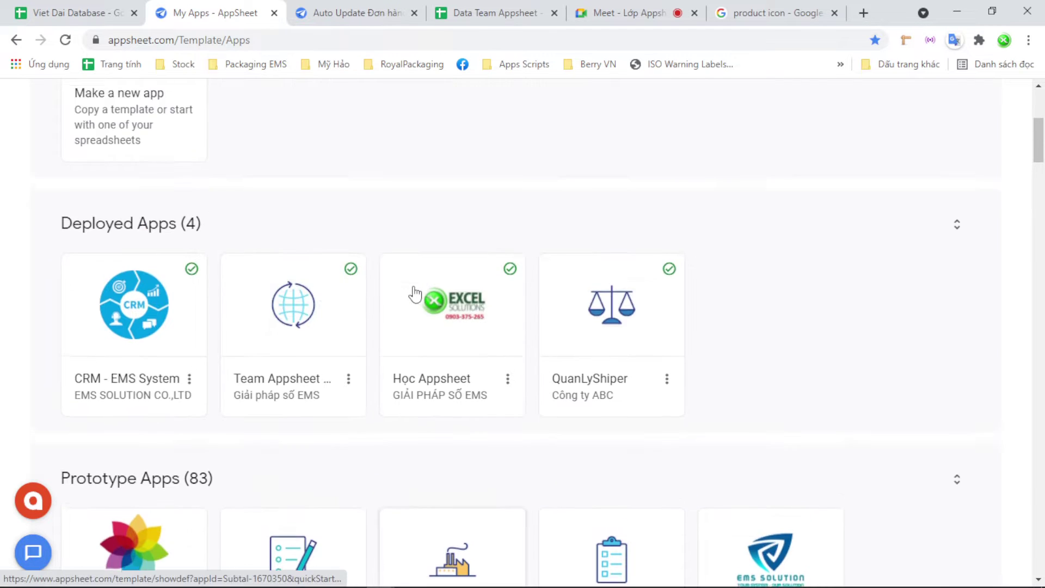
pyautogui.scroll(-1, 414, 292)
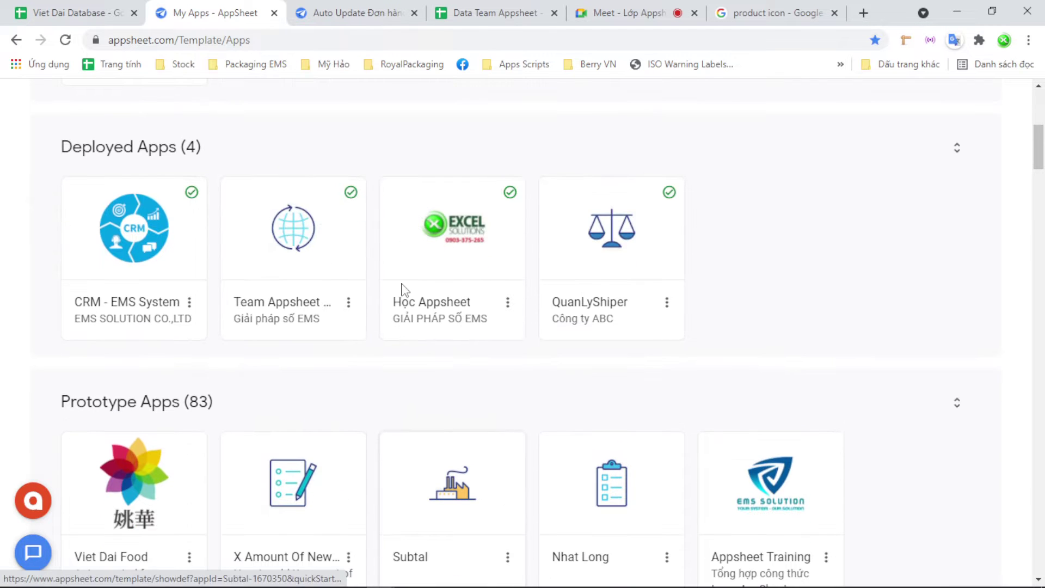
pyautogui.click(283, 269)
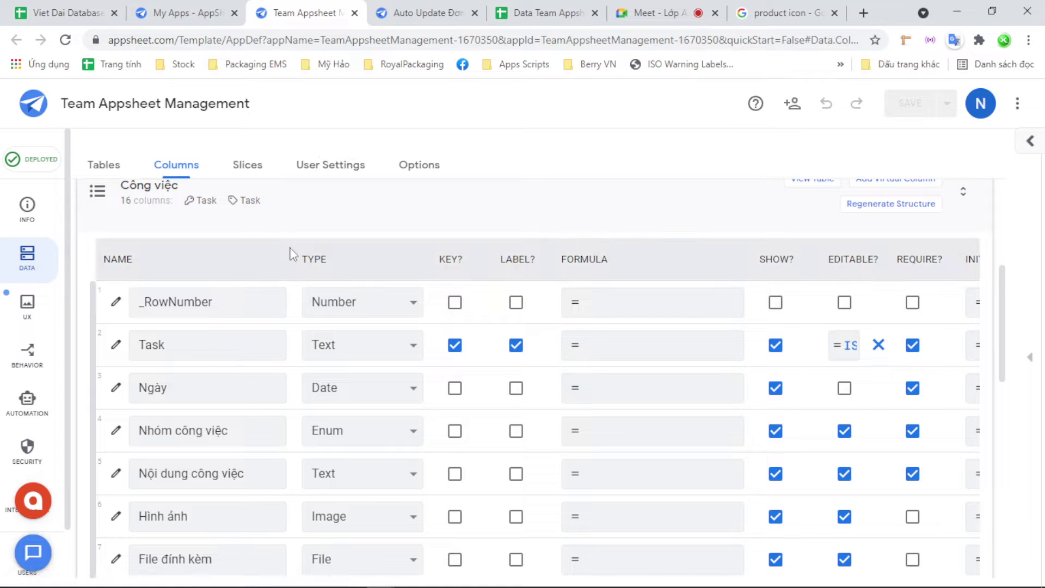
# Step: Change Người phục trách from EnumList to a Ref column with DSNV as its source table
pyautogui.scroll(-1, 292, 327)
pyautogui.scroll(-1, 381, 490)
pyautogui.scroll(-1, 365, 500)
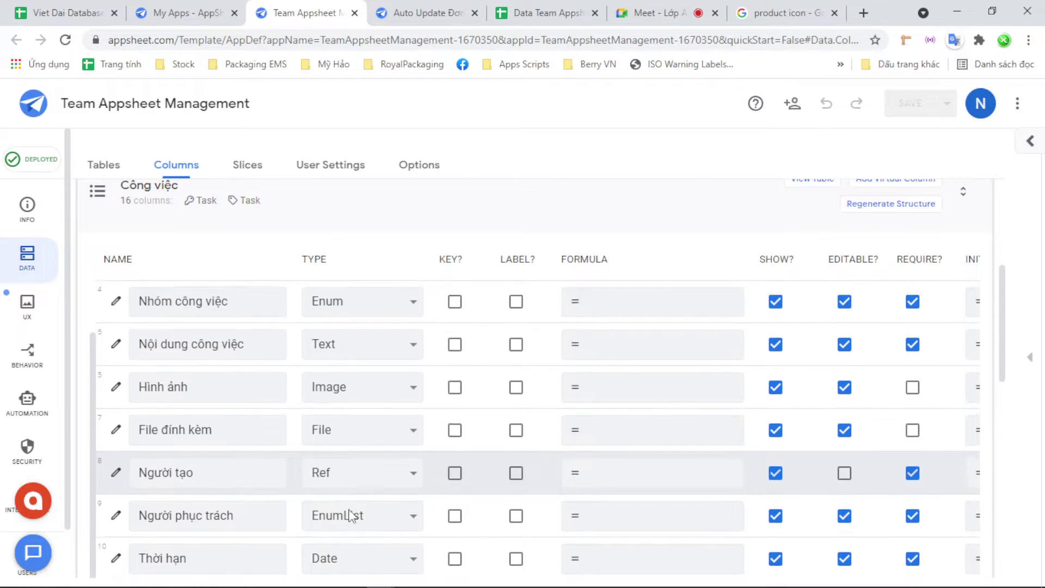
pyautogui.scroll(-1, 348, 495)
pyautogui.scroll(-2, 350, 496)
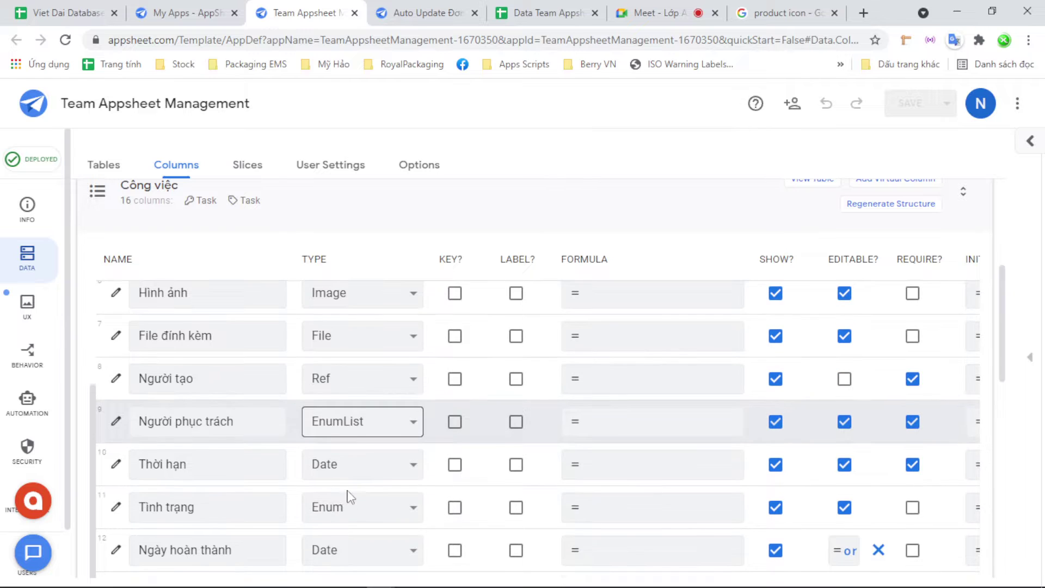
pyautogui.click(361, 432)
pyautogui.press('r')
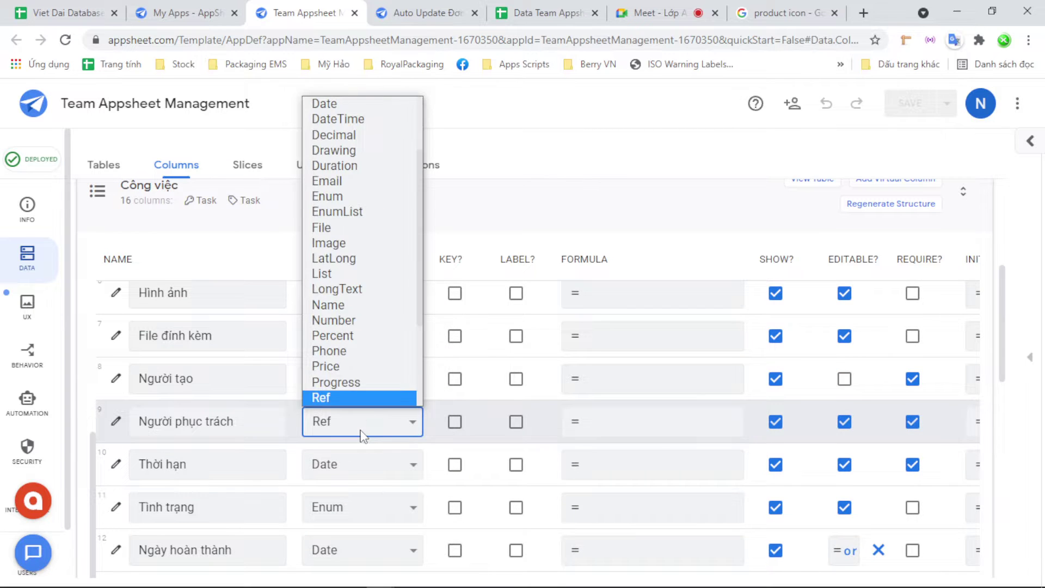
pyautogui.press('Return')
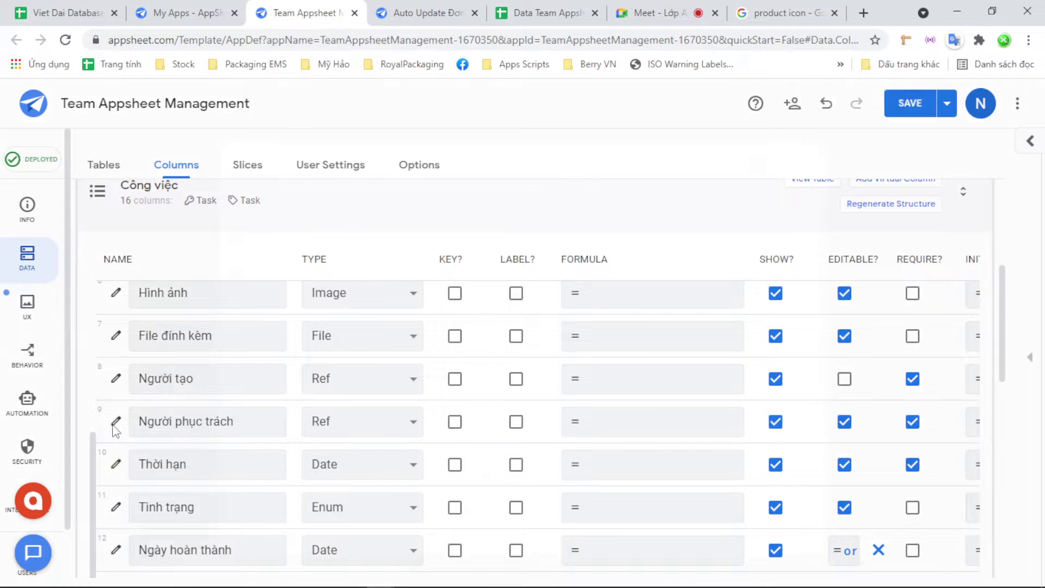
pyautogui.click(115, 422)
pyautogui.click(459, 456)
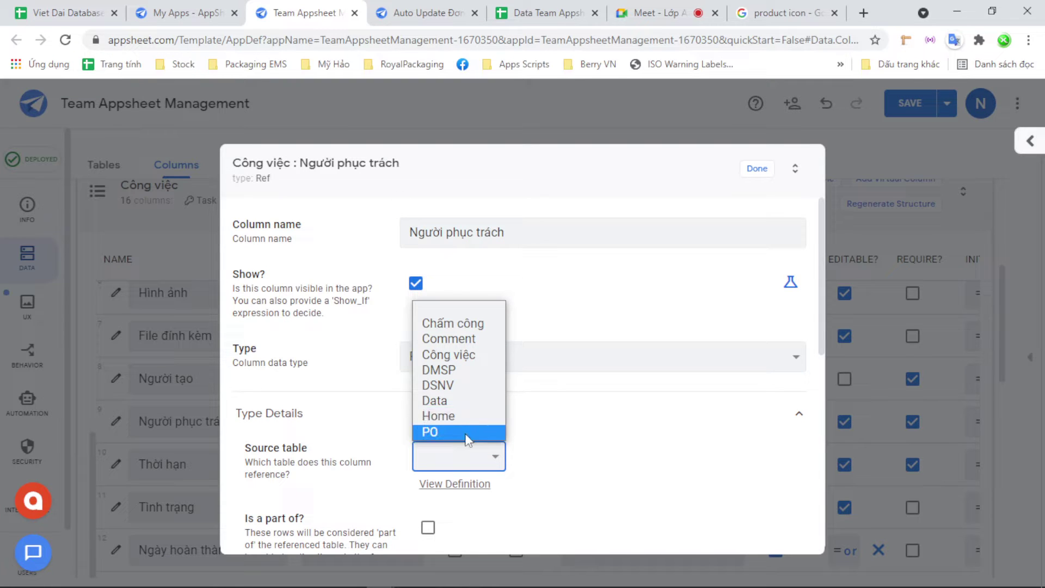
pyautogui.click(462, 385)
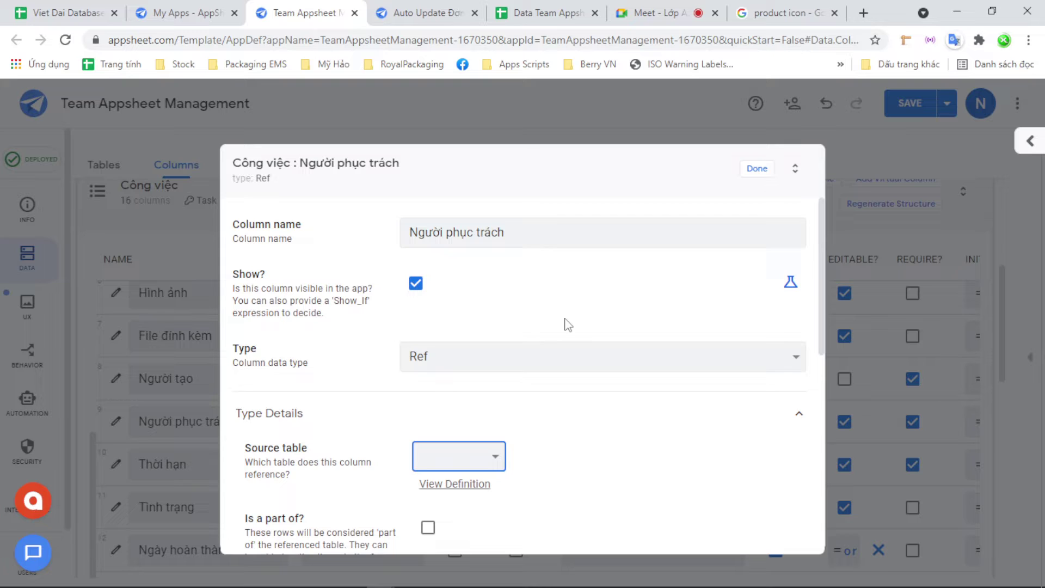
pyautogui.click(756, 169)
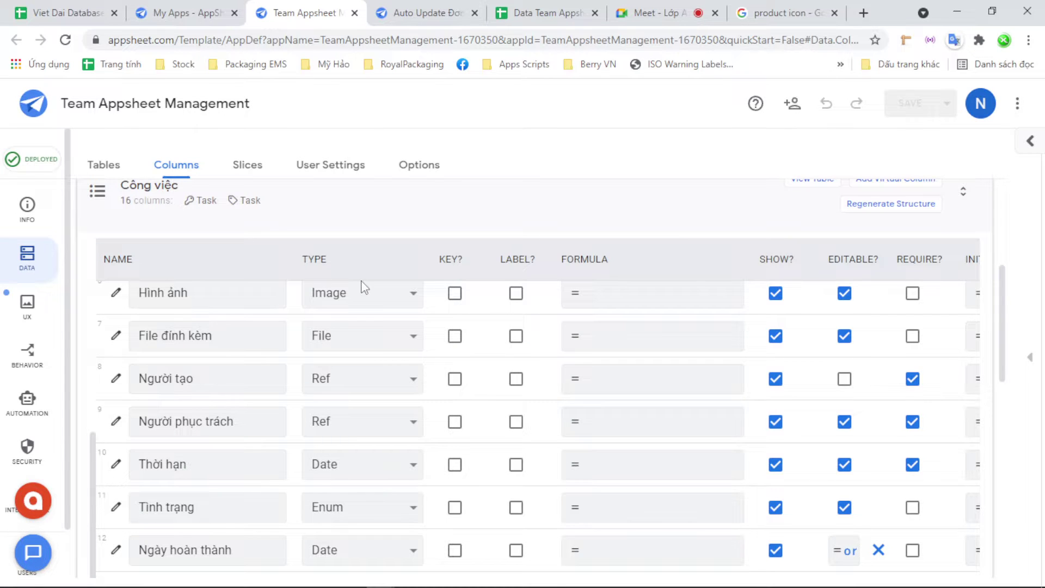
pyautogui.scroll(-2, 364, 287)
pyautogui.scroll(2, 460, 234)
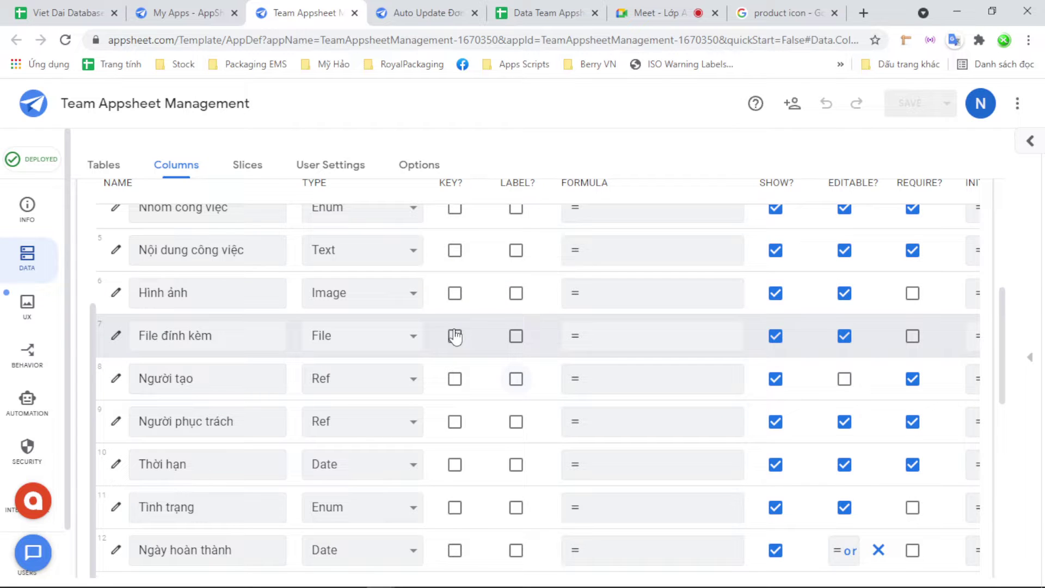
pyautogui.scroll(5, 821, 353)
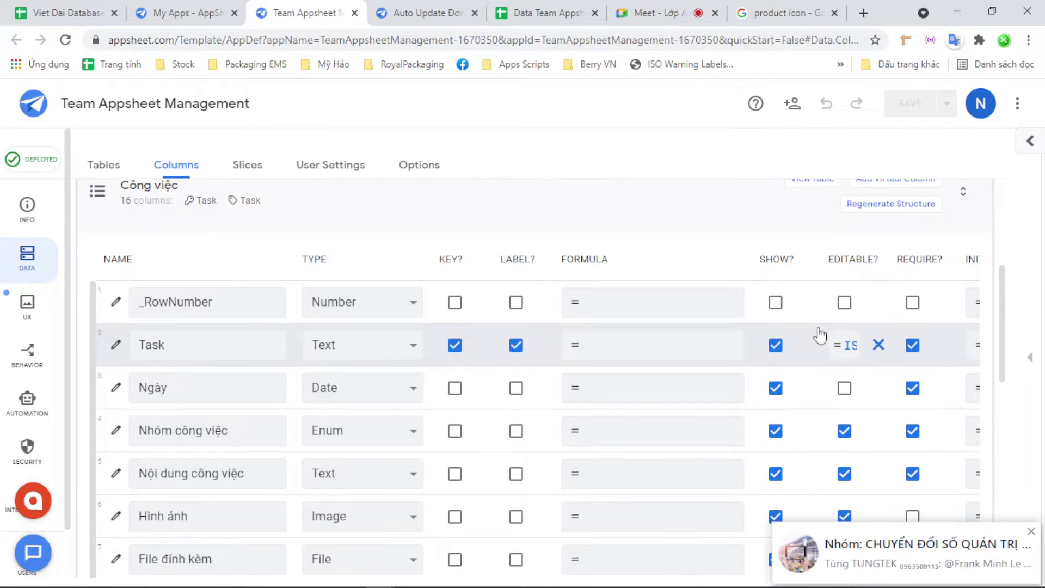
pyautogui.scroll(-2, 532, 223)
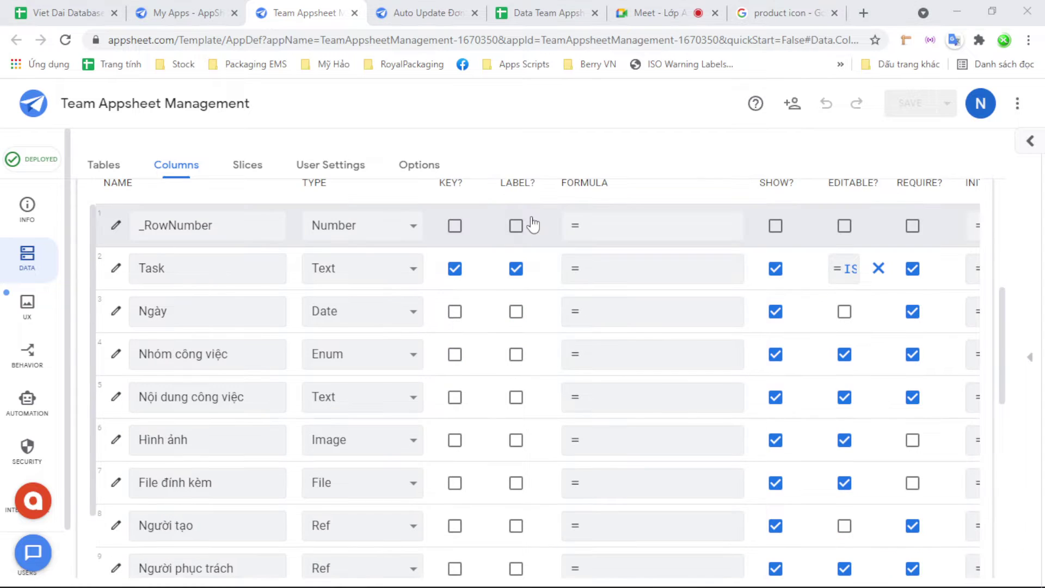
pyautogui.scroll(-2, 218, 327)
pyautogui.scroll(-2, 217, 392)
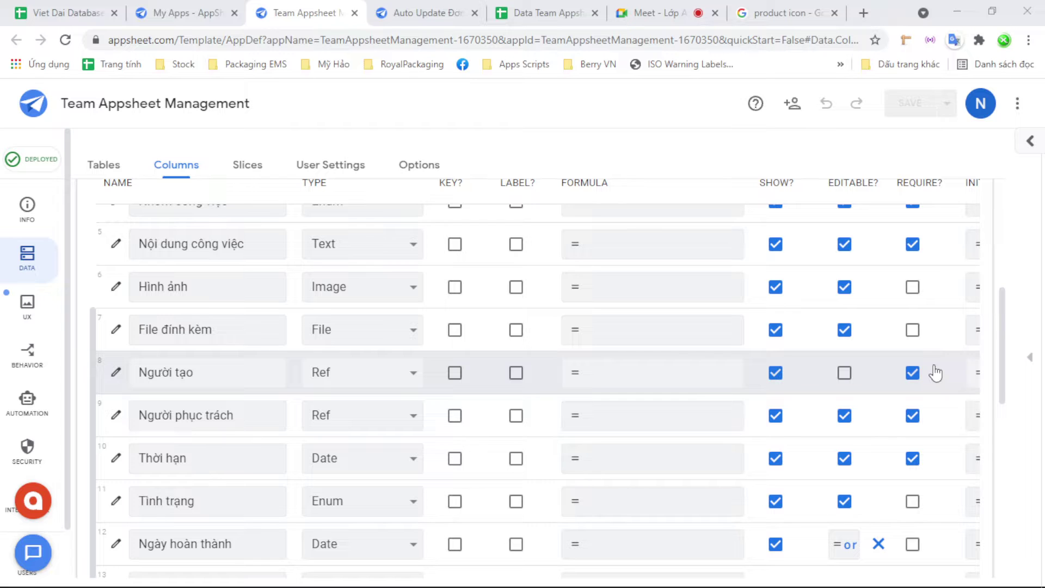
pyautogui.scroll(-2, 207, 424)
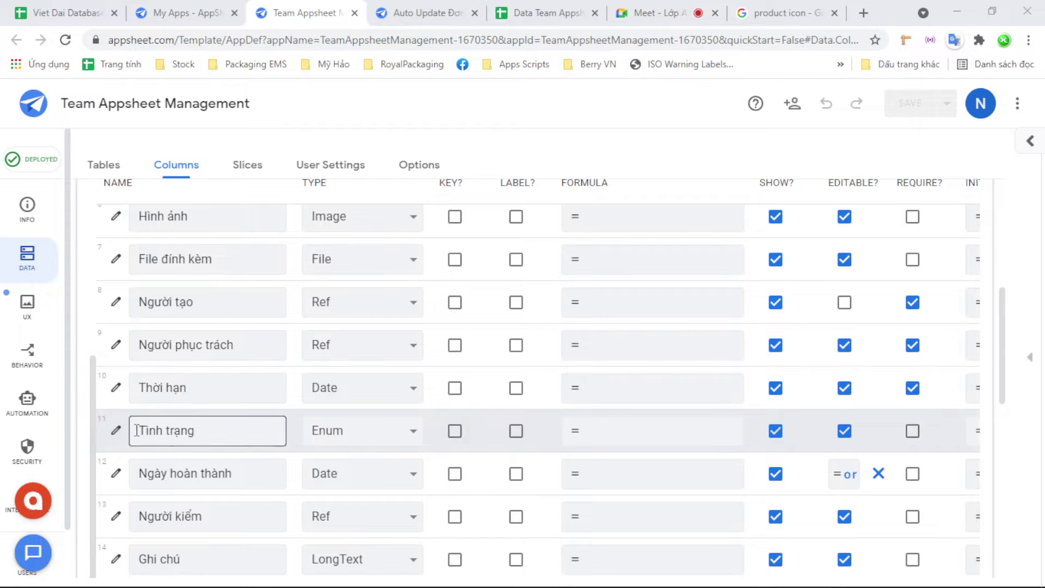
pyautogui.scroll(-1, 126, 424)
pyautogui.scroll(-1, 112, 366)
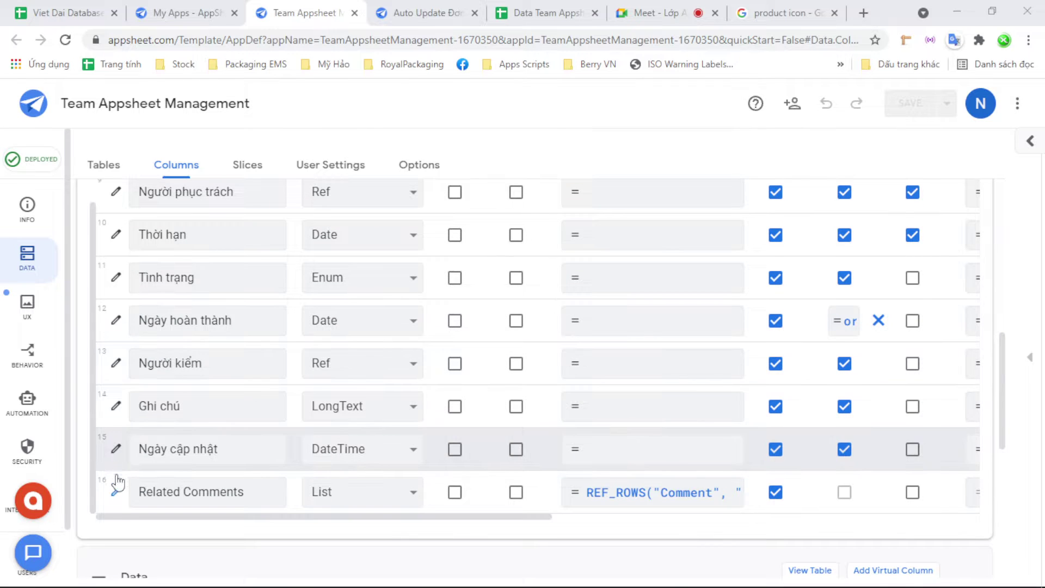
pyautogui.scroll(-1, 256, 361)
pyautogui.scroll(1, 551, 498)
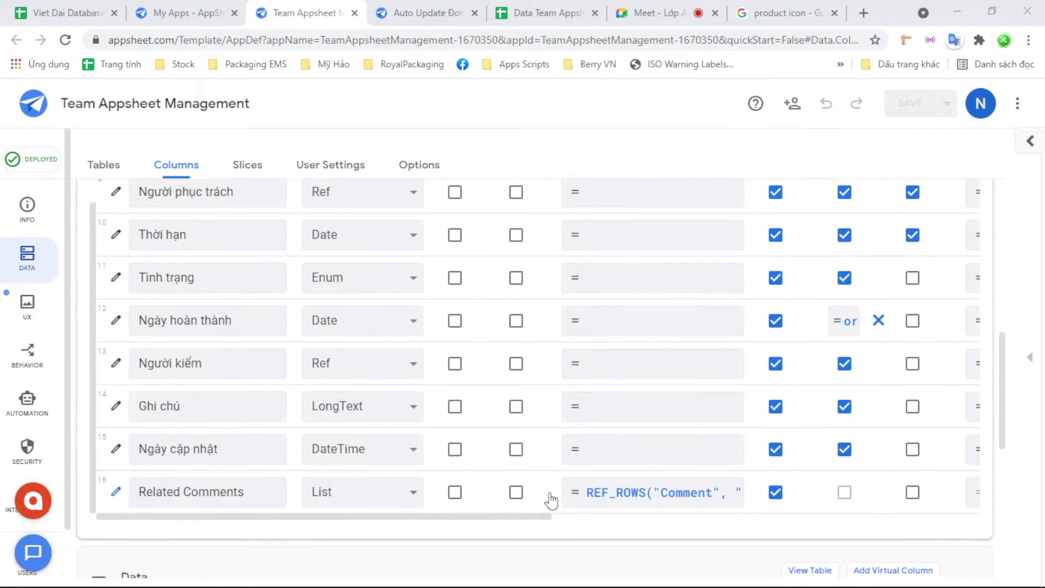
pyautogui.scroll(5, 544, 479)
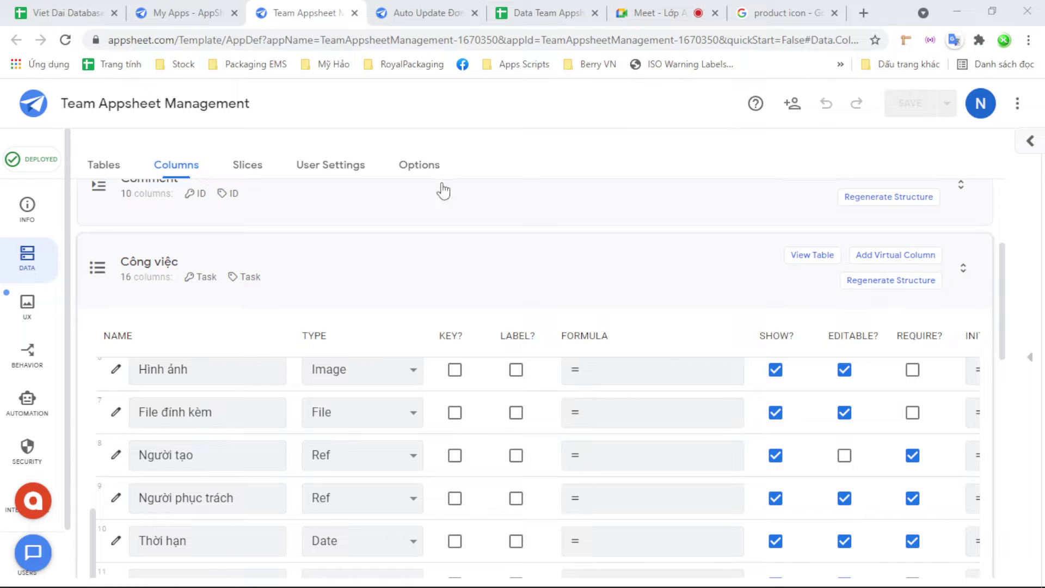
pyautogui.scroll(1, 143, 275)
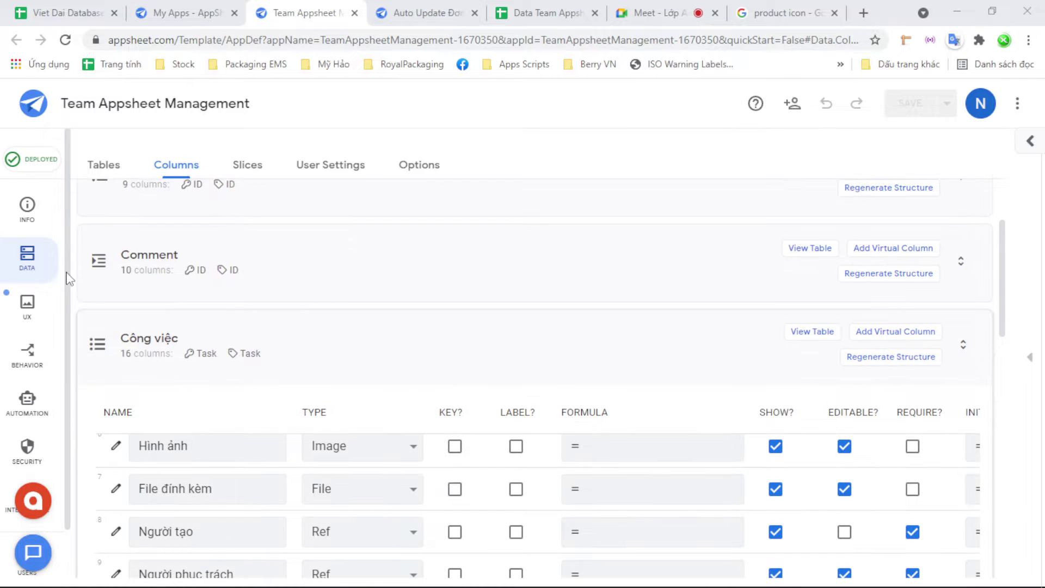
# Step: Search the app's tables for 'comment' to confirm a Comment table exists, then clear the search
pyautogui.click(99, 168)
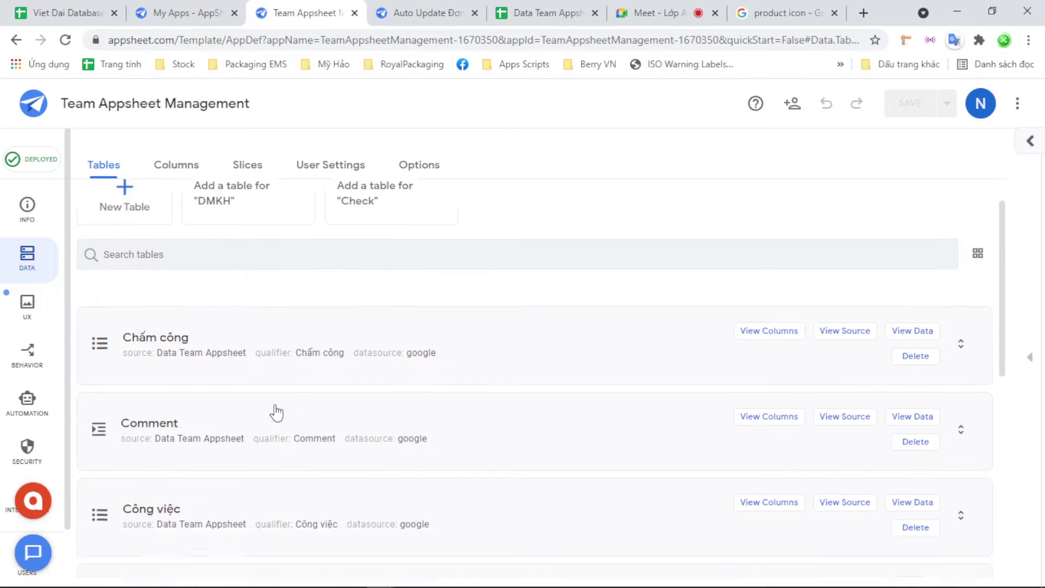
pyautogui.scroll(-2, 275, 412)
pyautogui.scroll(-1, 267, 405)
pyautogui.scroll(1, 261, 399)
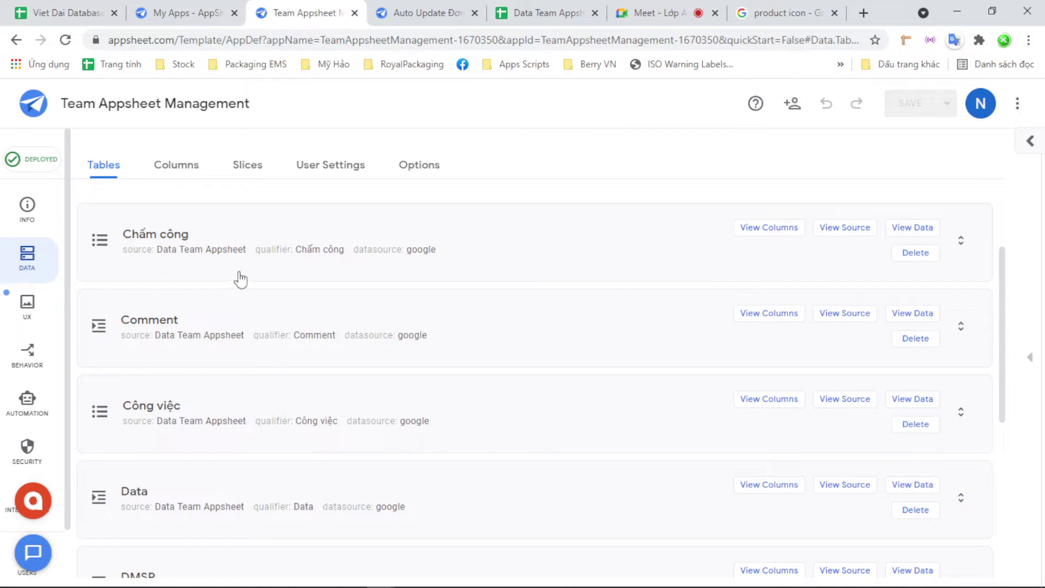
pyautogui.scroll(-1, 240, 354)
pyautogui.scroll(-3, 240, 354)
pyautogui.scroll(-1, 240, 354)
pyautogui.scroll(8, 238, 358)
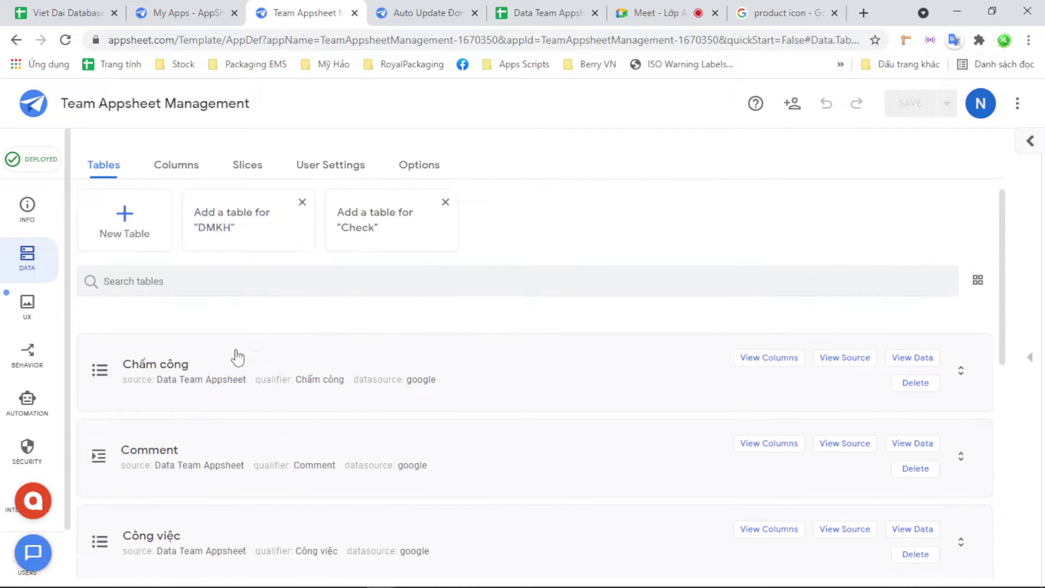
pyautogui.click(276, 305)
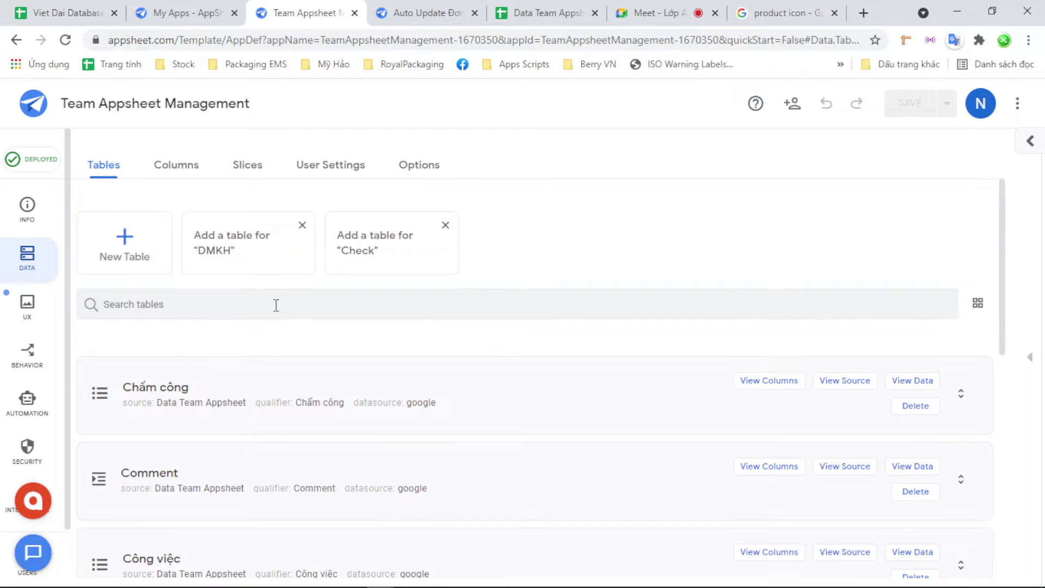
pyautogui.write('comment')
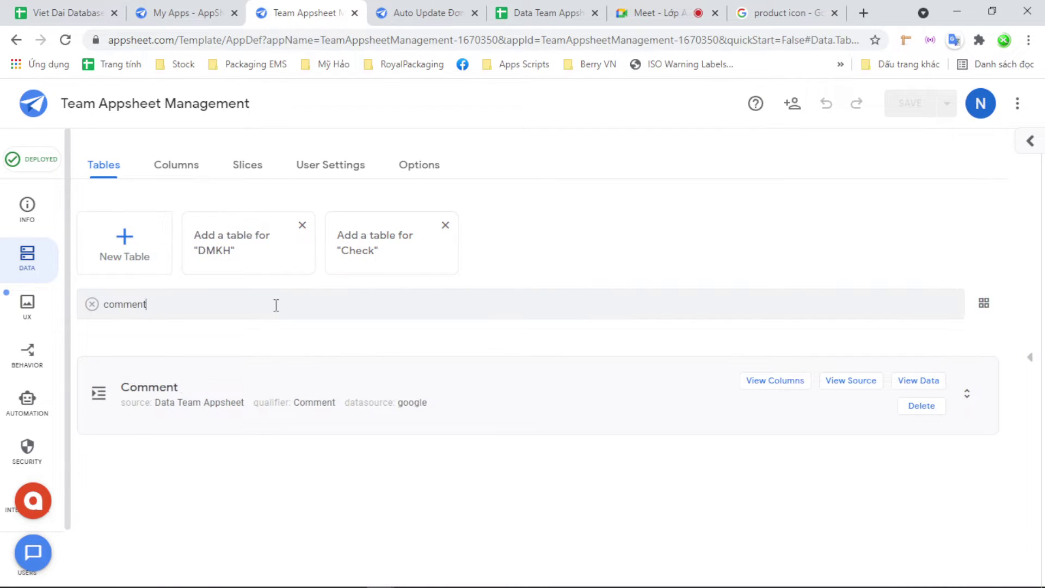
pyautogui.moveTo(231, 308); pyautogui.dragTo(3, 289)
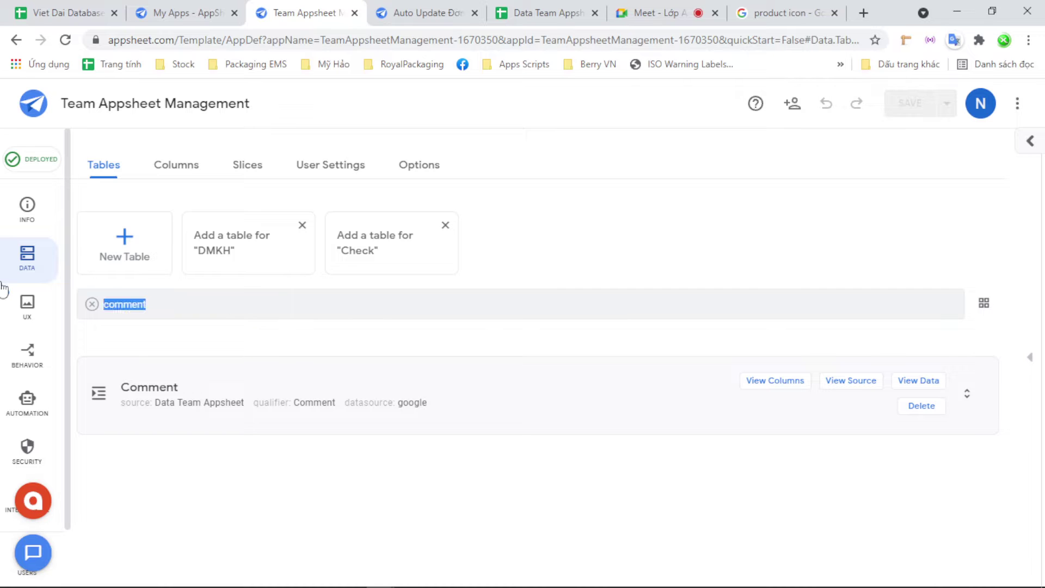
pyautogui.press('BackSpace')
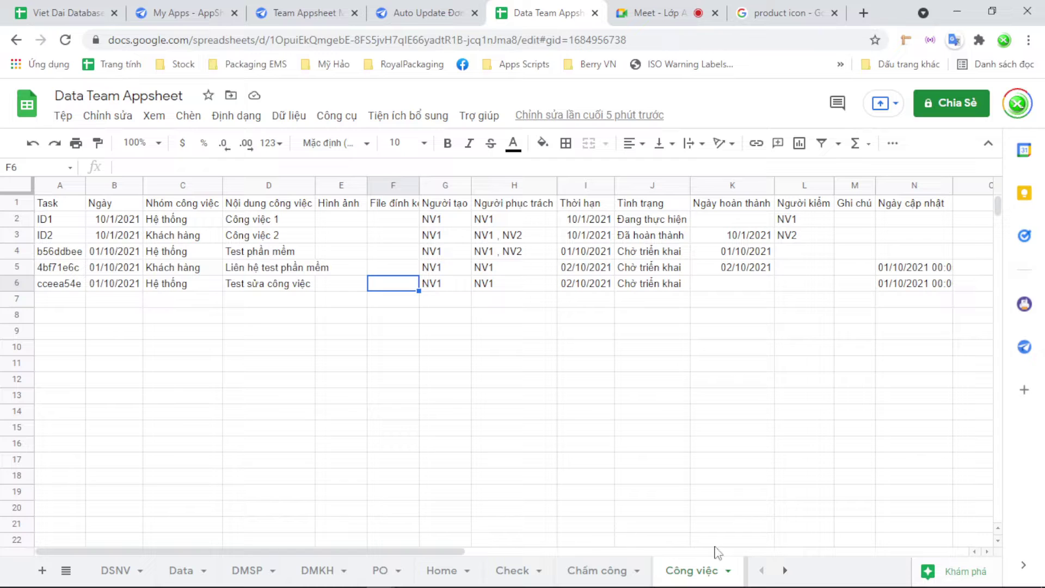
# Step: On the Home sheet, copy 'Comment' from C5 into module cell B5
pyautogui.click(792, 571)
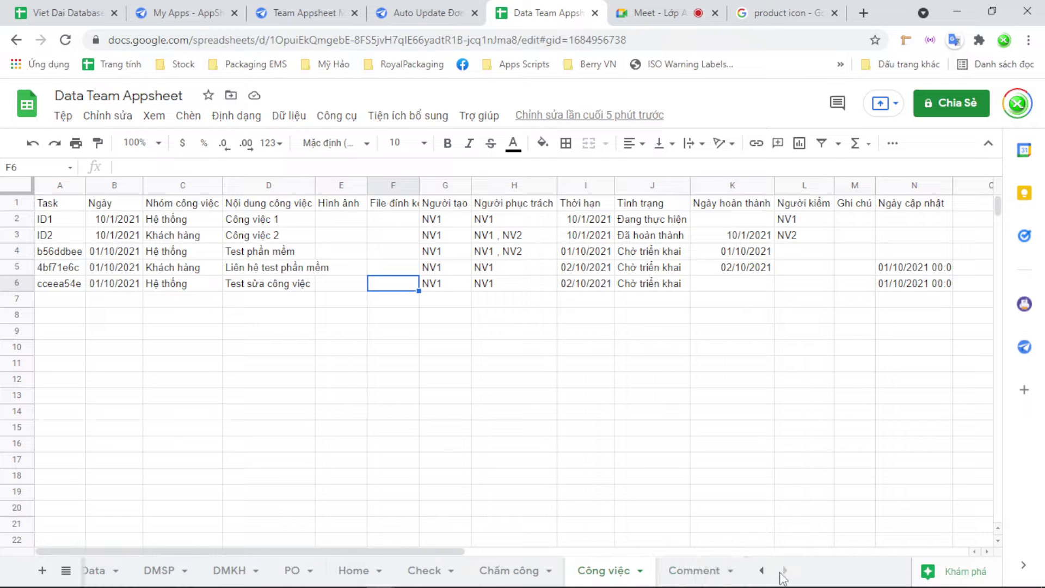
pyautogui.click(357, 572)
pyautogui.press('Up')
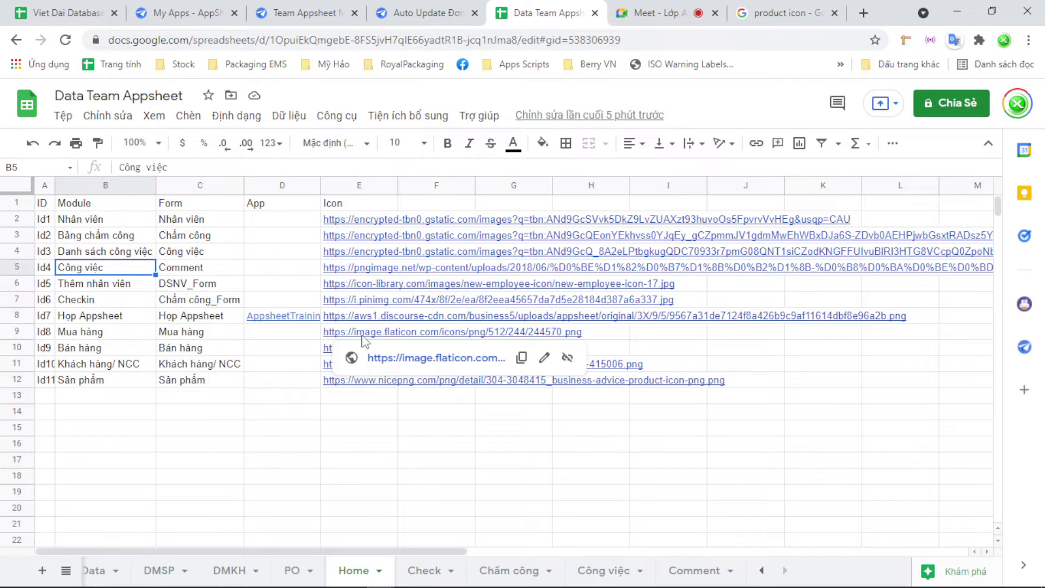
pyautogui.press('Right')
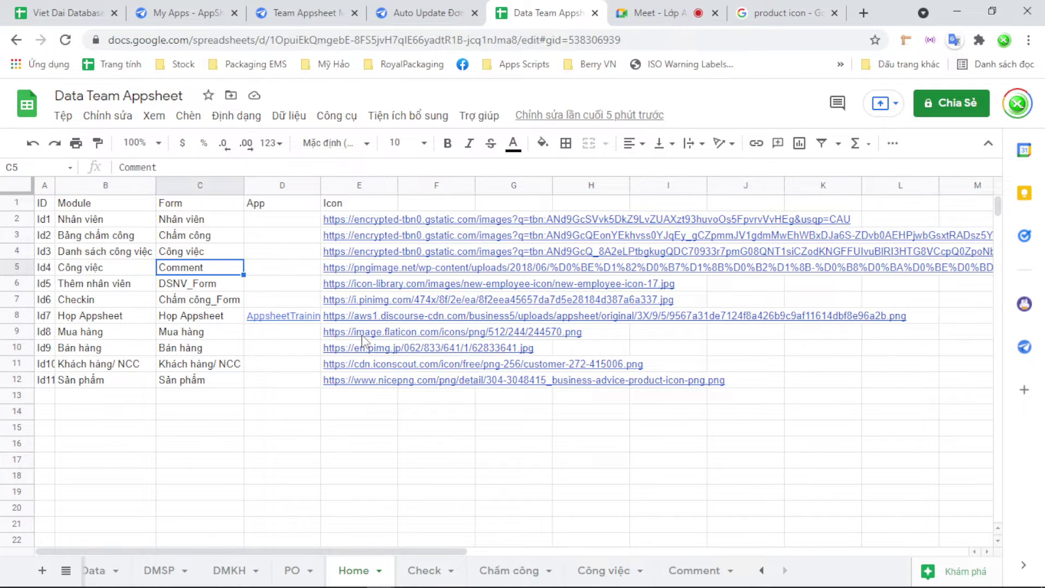
pyautogui.write('Công')
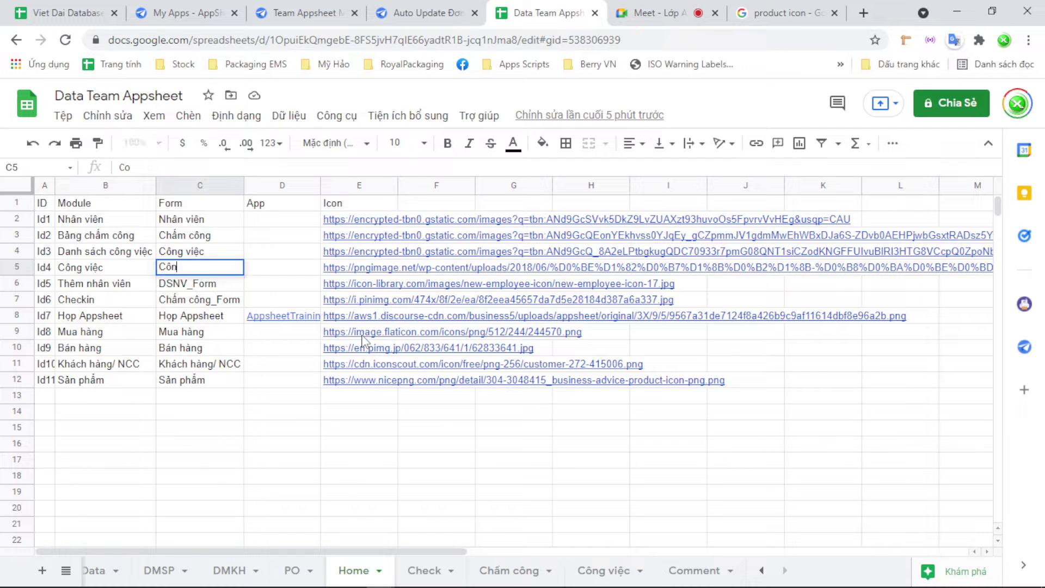
pyautogui.write(' vie')
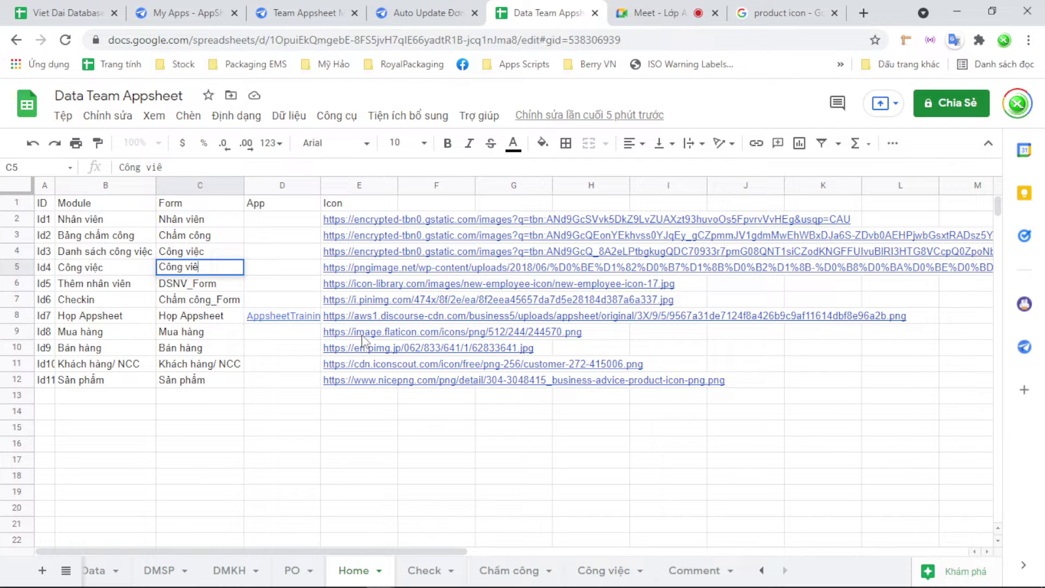
pyautogui.press('Escape')
pyautogui.press('Left')
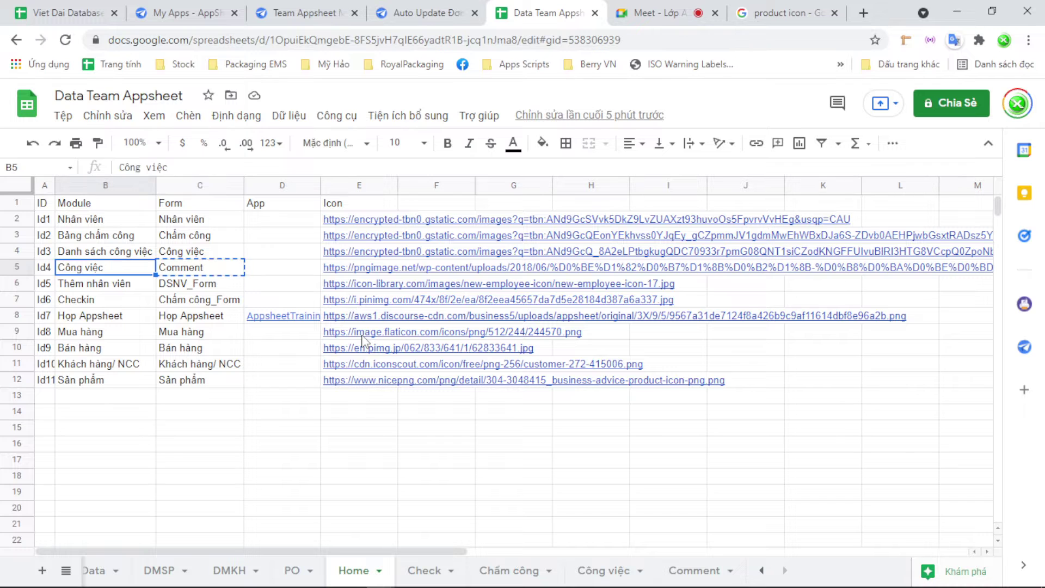
pyautogui.write('Comment')
pyautogui.press('Right')
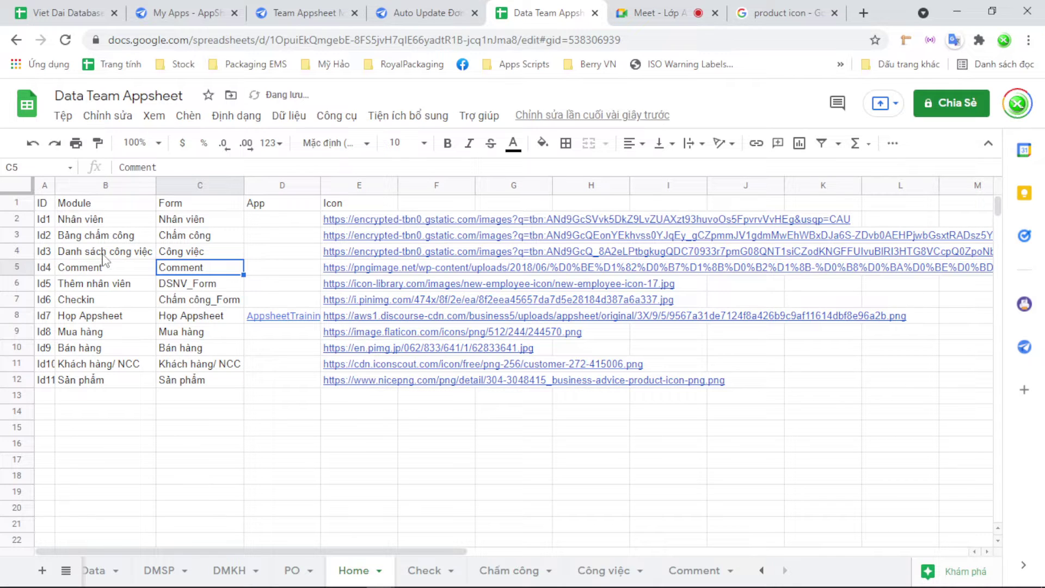
# Step: Rename module B4 to 'Báo cáo công việc', then close the Auto Update Đơn hàng app
pyautogui.doubleClick(116, 253)
pyautogui.moveTo(71, 247); pyautogui.dragTo(4, 224)
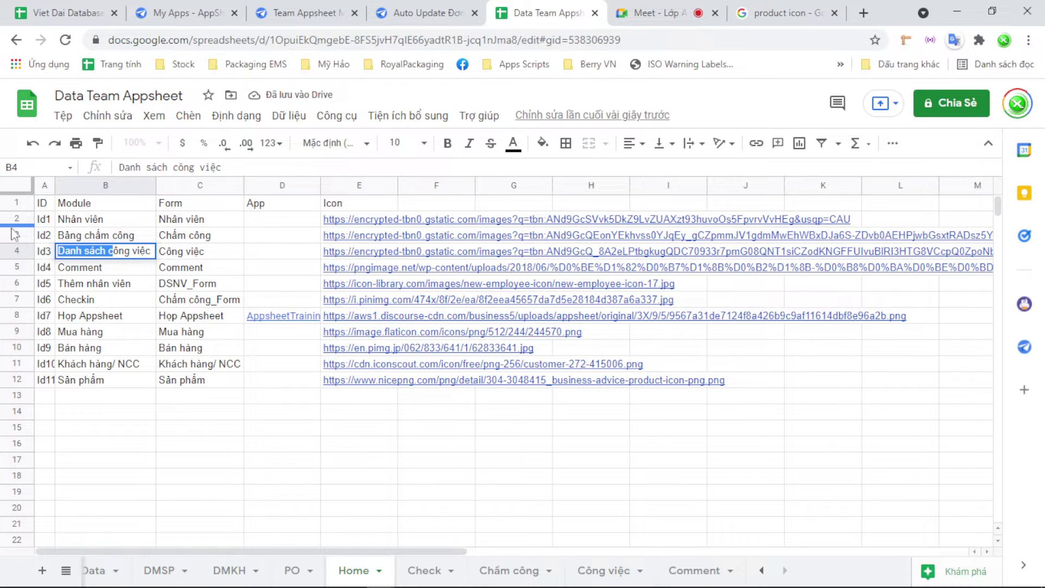
pyautogui.write('Báo cáo c')
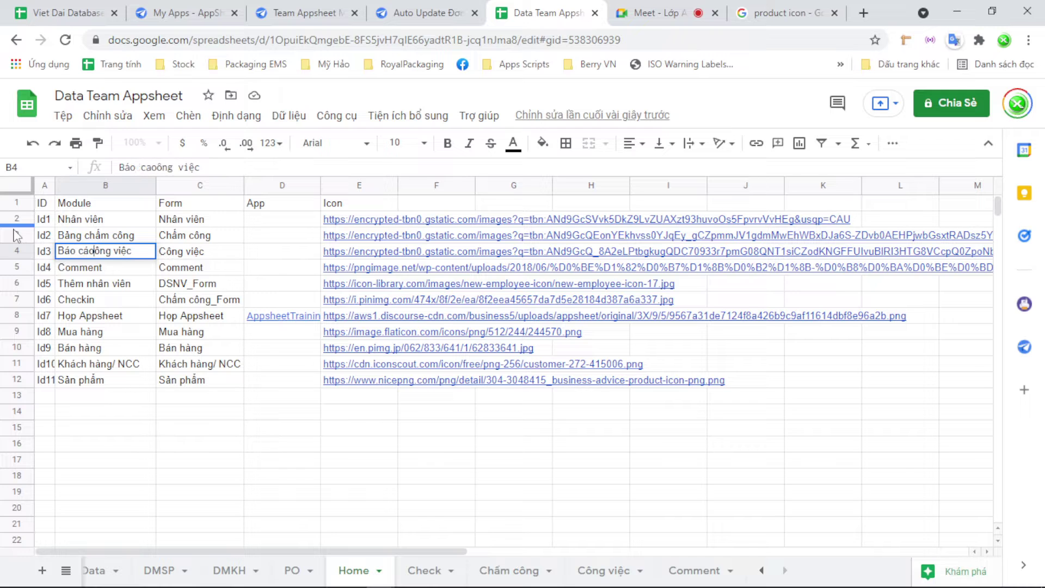
pyautogui.press('Return')
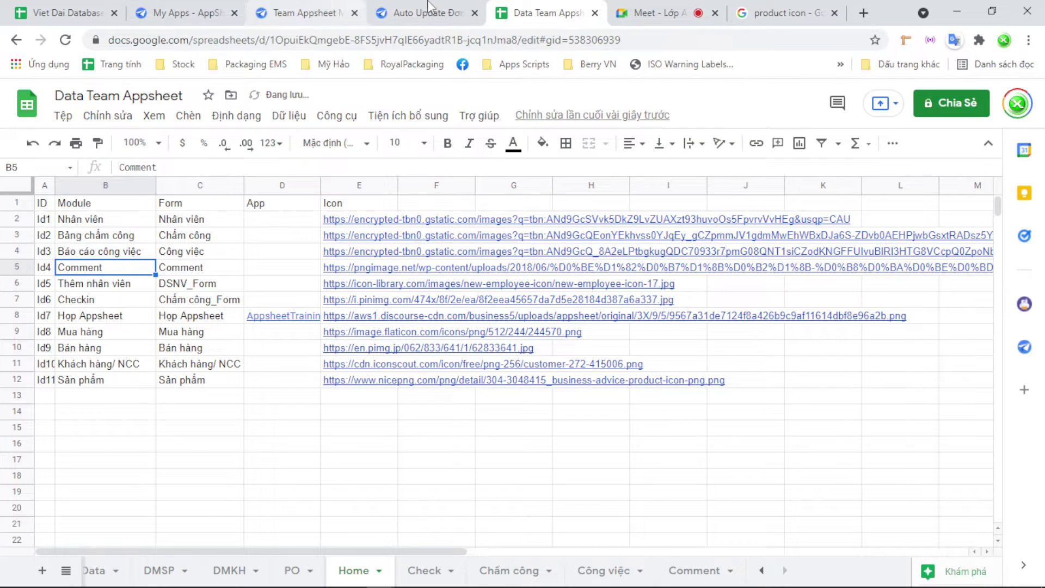
pyautogui.click(429, 8)
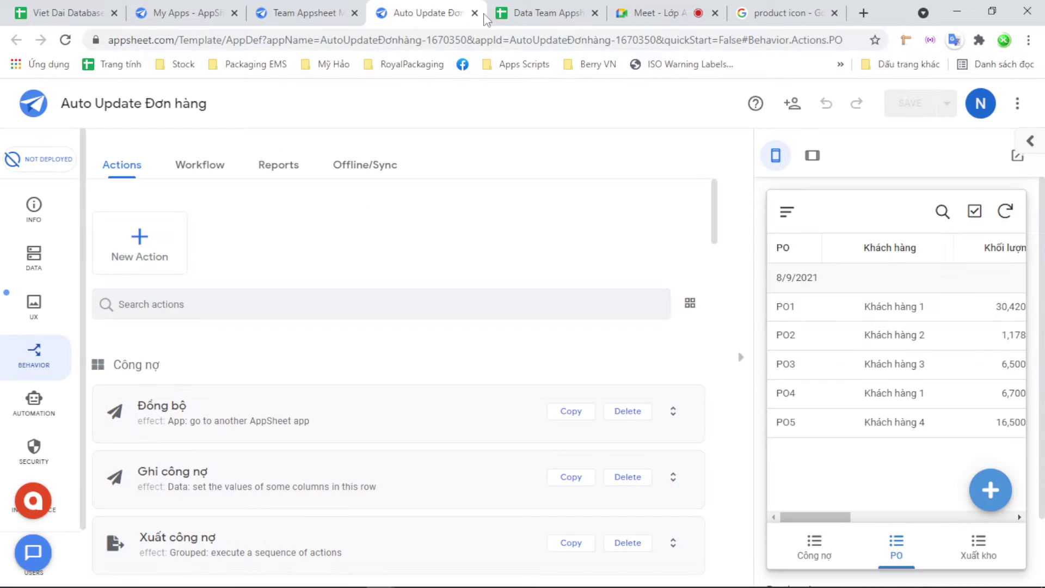
pyautogui.click(475, 13)
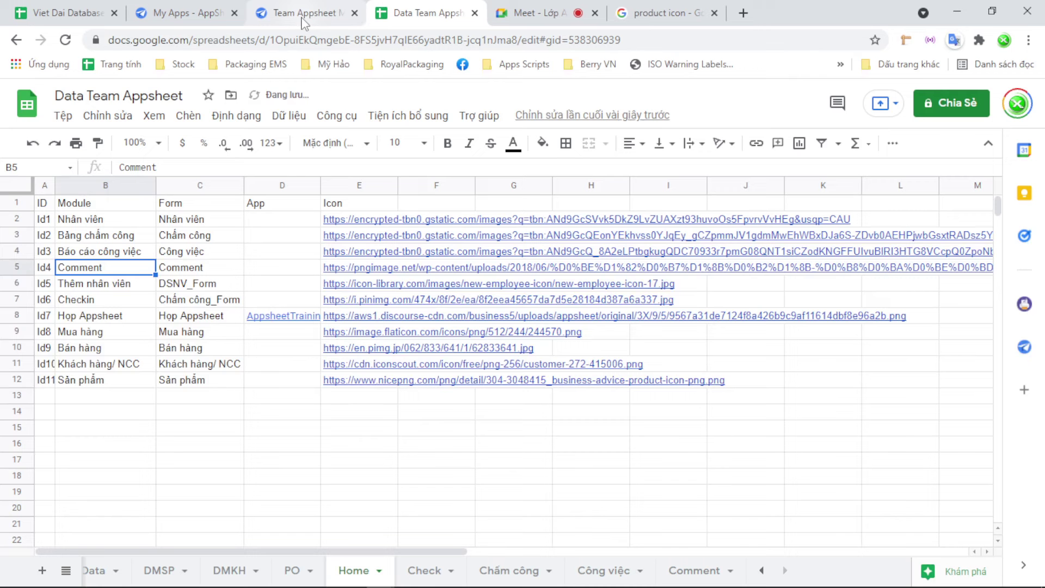
# Step: Back in Team Appsheet Management, expand the Công việc table, show the preview, and open Slices
pyautogui.click(302, 17)
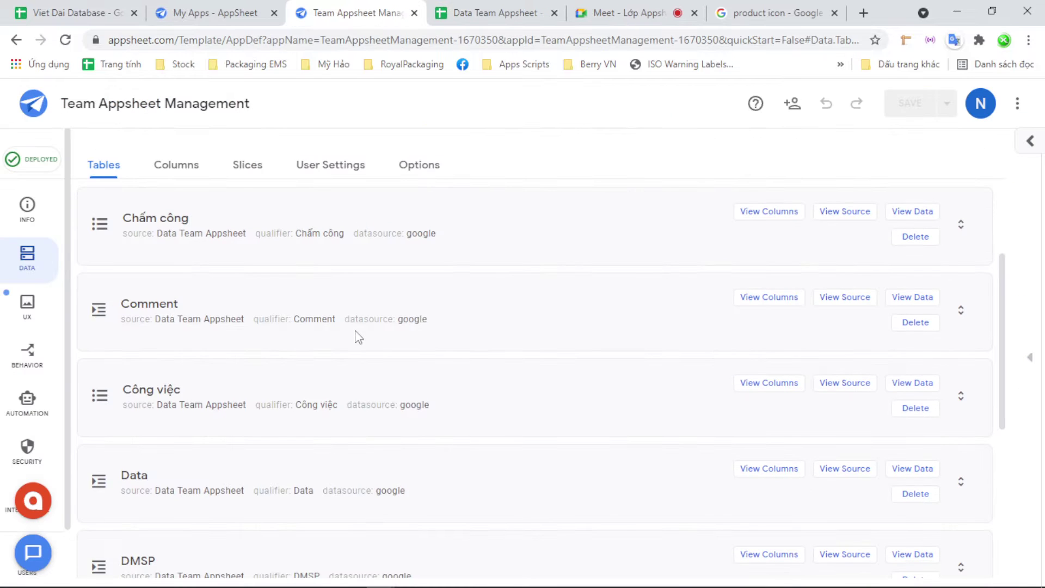
pyautogui.scroll(-3, 175, 276)
pyautogui.click(174, 275)
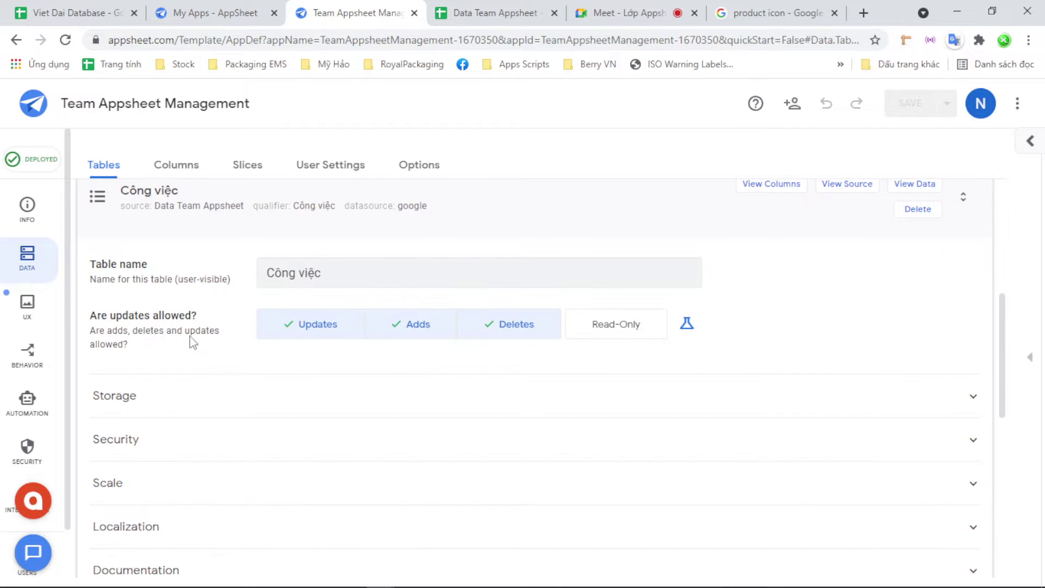
pyautogui.scroll(3, 192, 342)
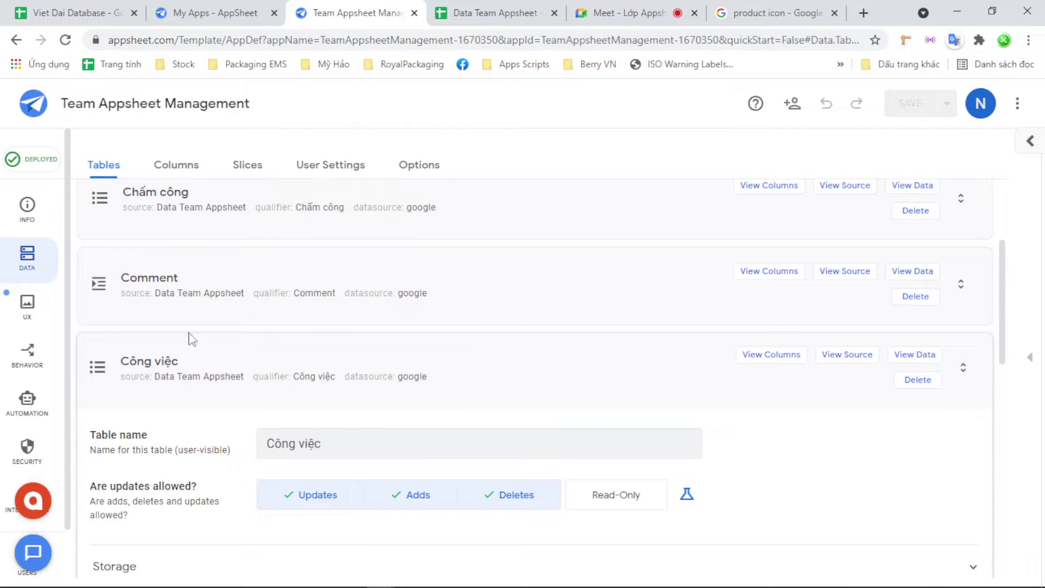
pyautogui.click(1030, 357)
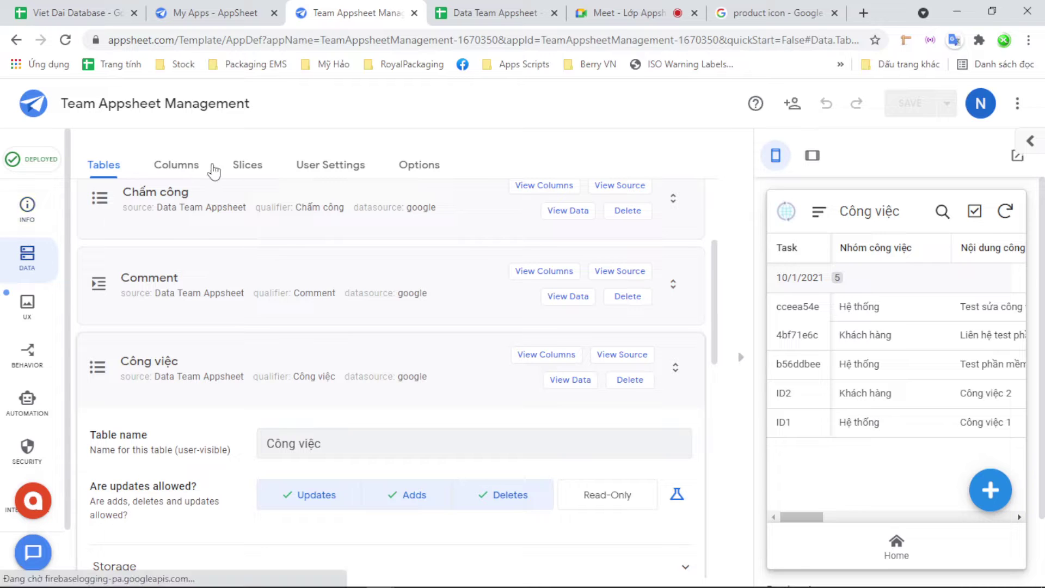
pyautogui.click(236, 170)
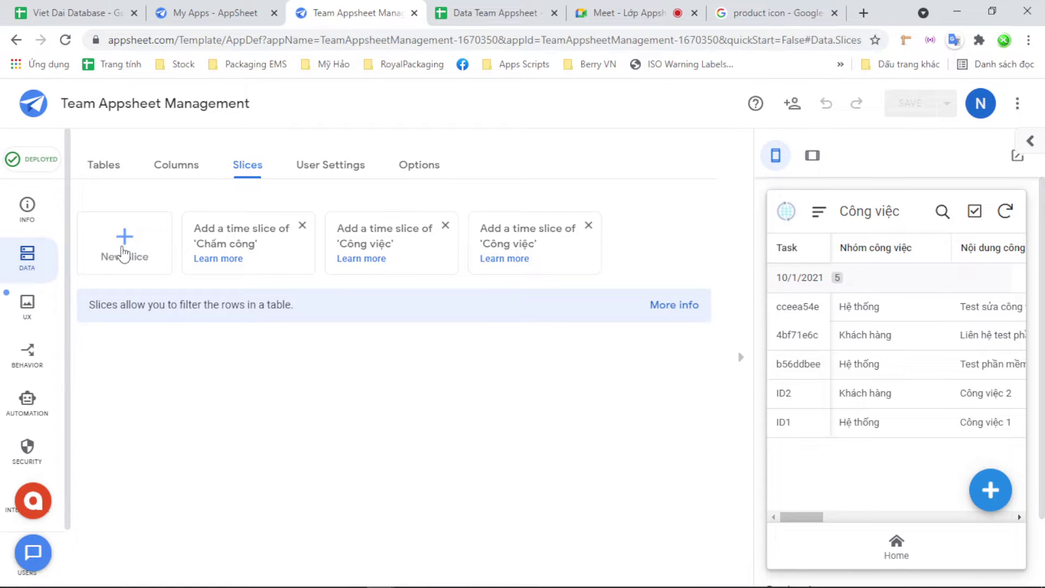
# Step: Add a new slice and name it 'Slice_Báo cáo CV'
pyautogui.click(123, 250)
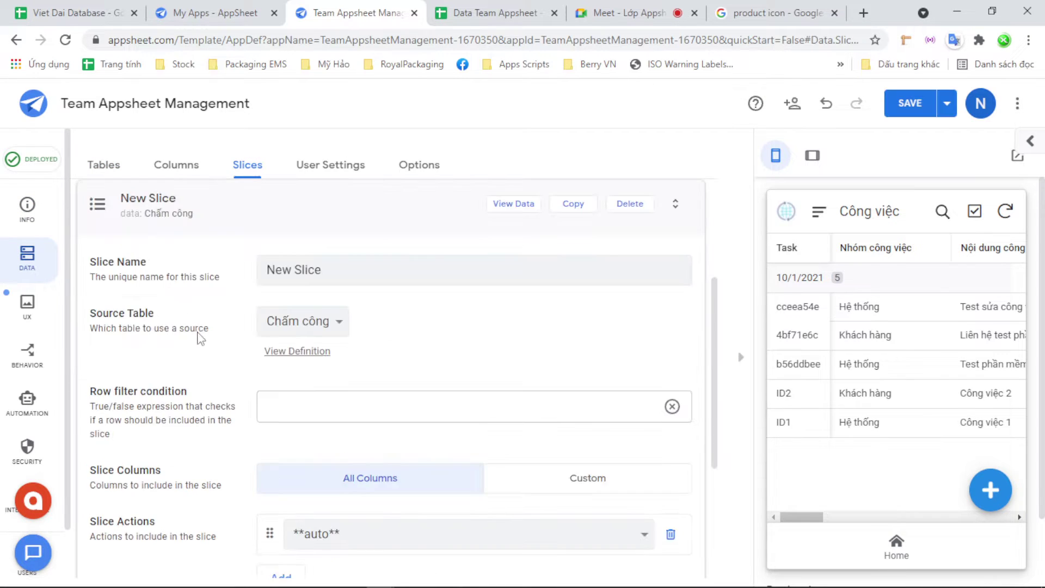
pyautogui.click(357, 272)
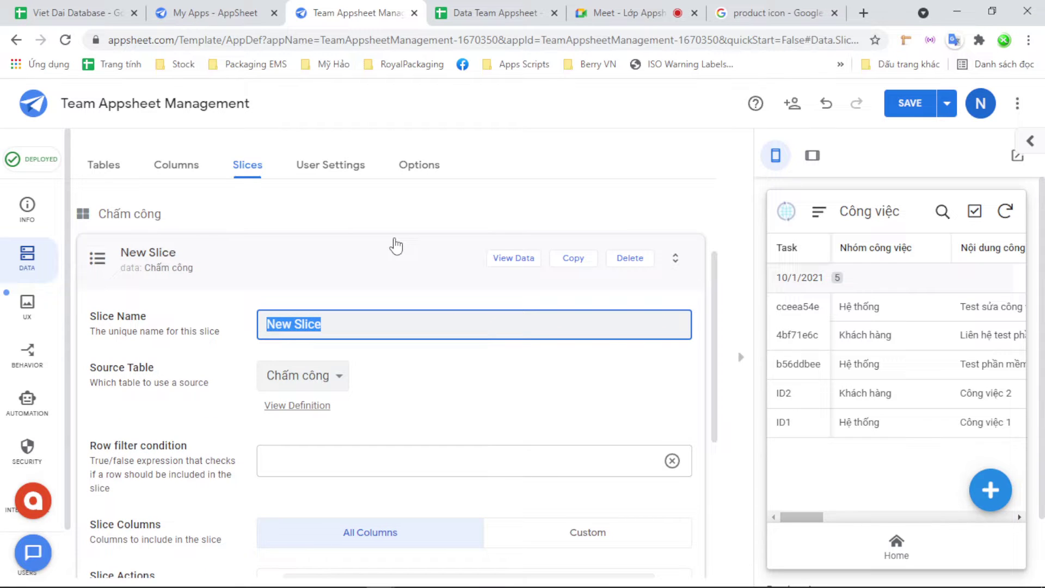
pyautogui.write('Clicer')
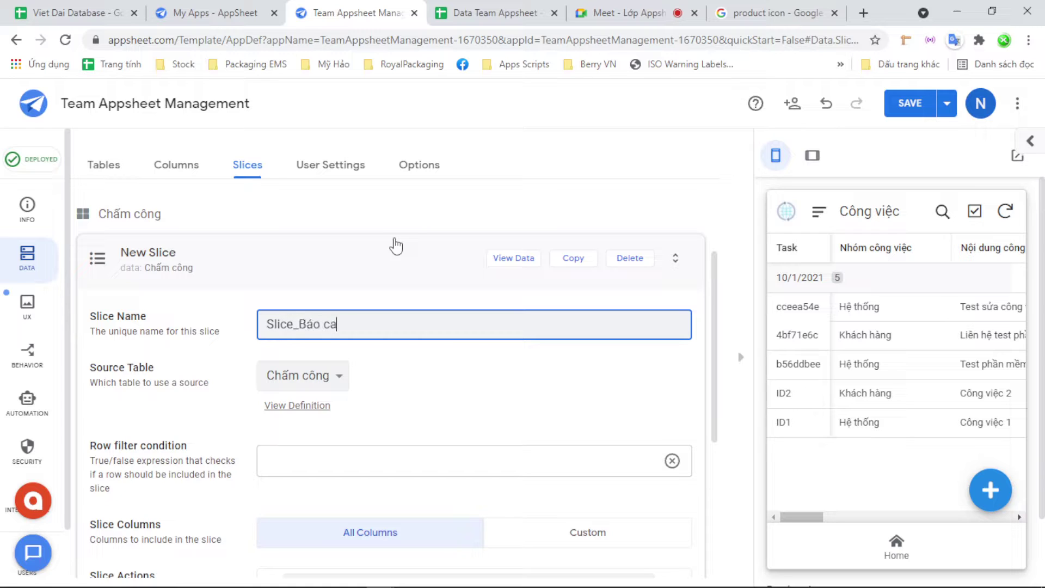
pyautogui.write('CV')
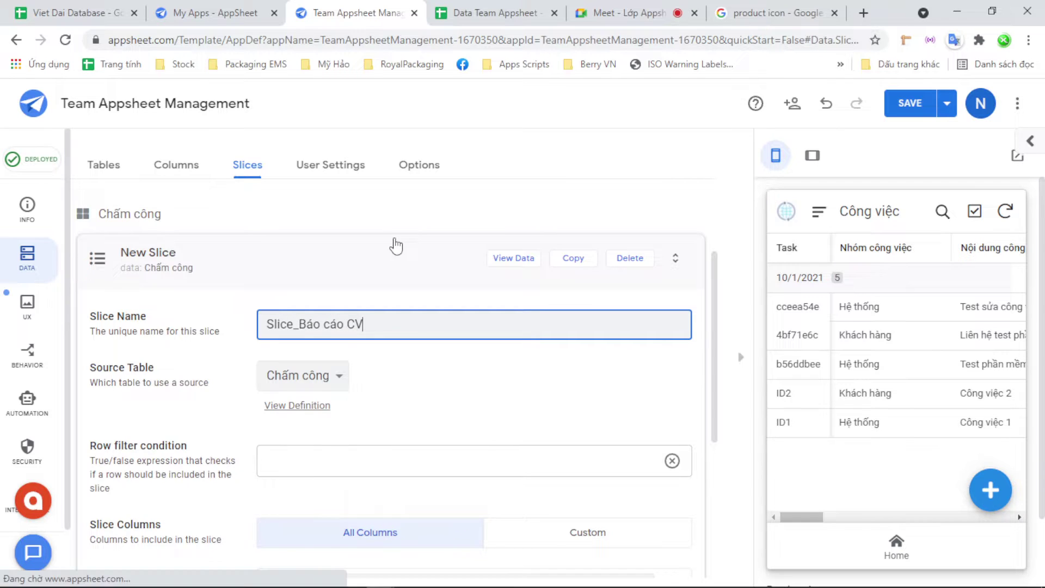
pyautogui.click(391, 267)
# Step: Set the slice's source table to Công việc
pyautogui.scroll(-1, 392, 267)
pyautogui.click(322, 325)
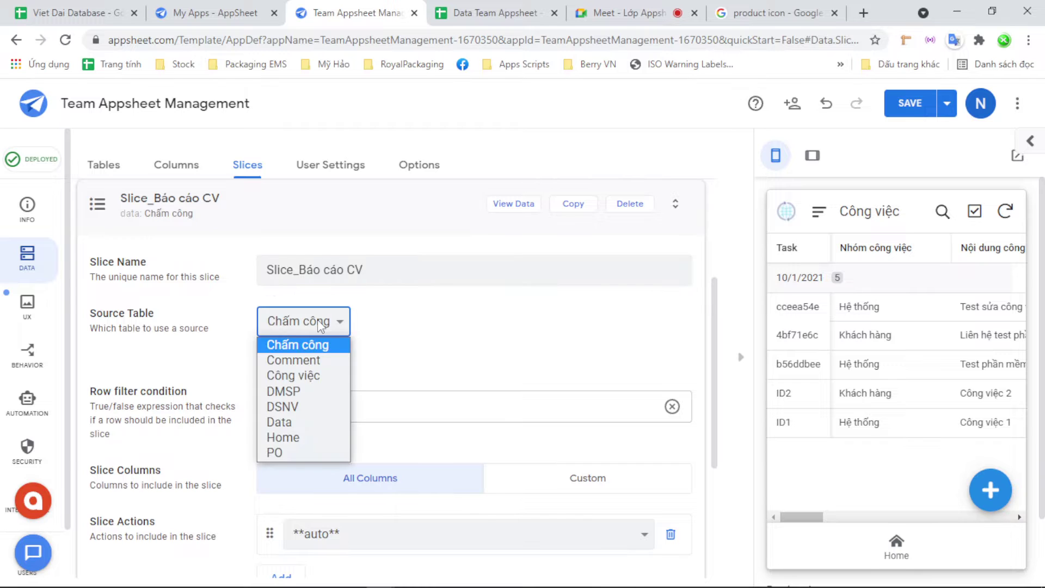
pyautogui.press('Escape')
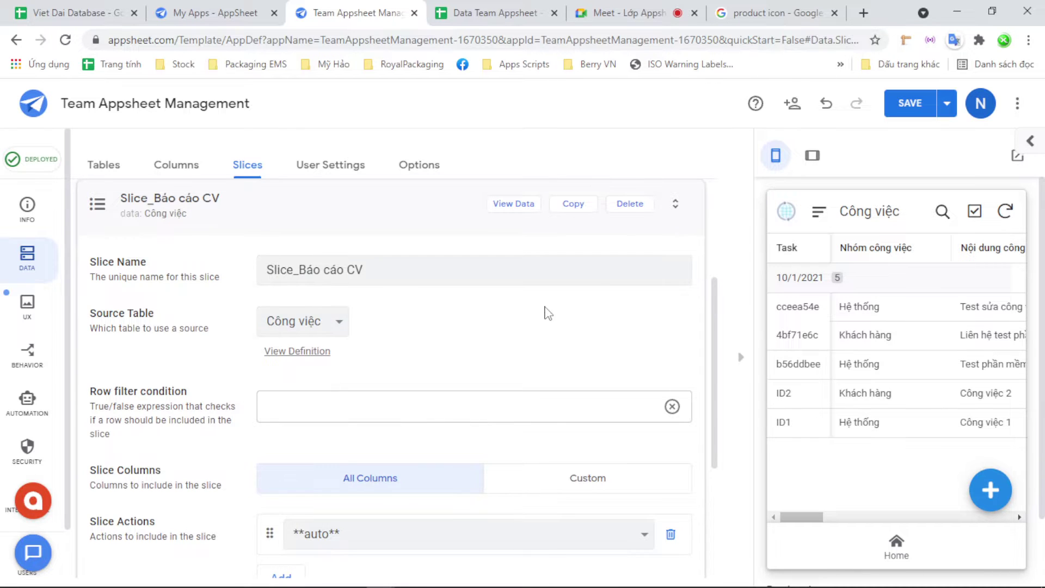
pyautogui.scroll(-3, 544, 310)
pyautogui.scroll(-1, 544, 310)
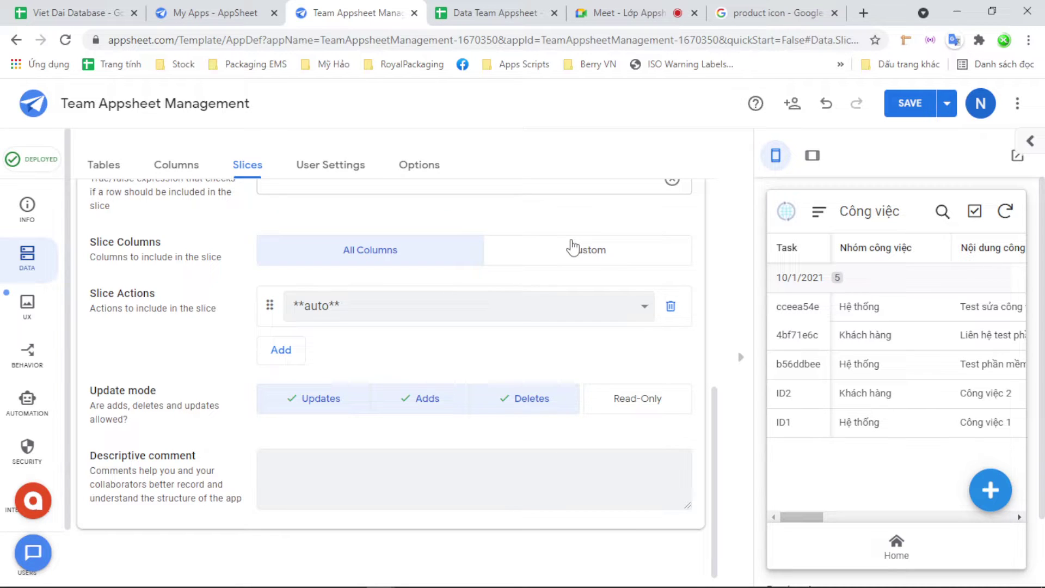
# Step: Switch Slice Columns to a custom list, trying and undoing removal of Ngày hoàn thành
pyautogui.click(605, 251)
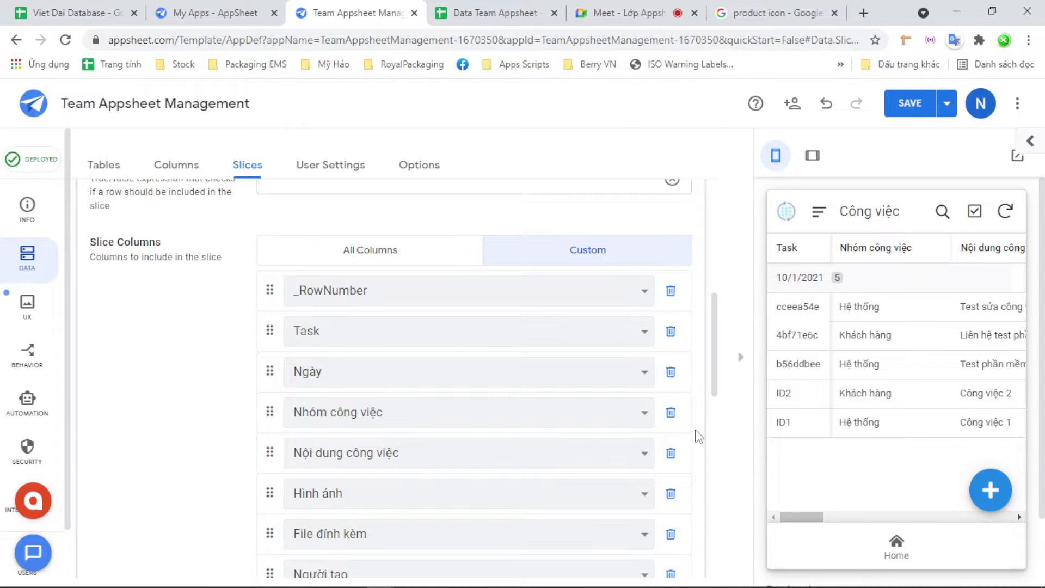
pyautogui.scroll(-2, 163, 415)
pyautogui.scroll(-2, 174, 411)
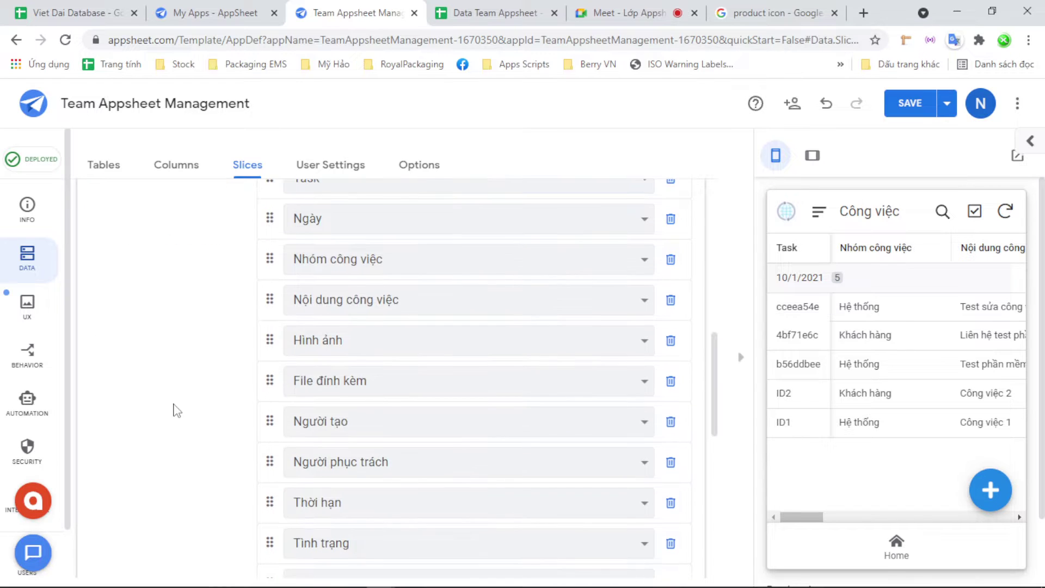
pyautogui.scroll(-1, 460, 455)
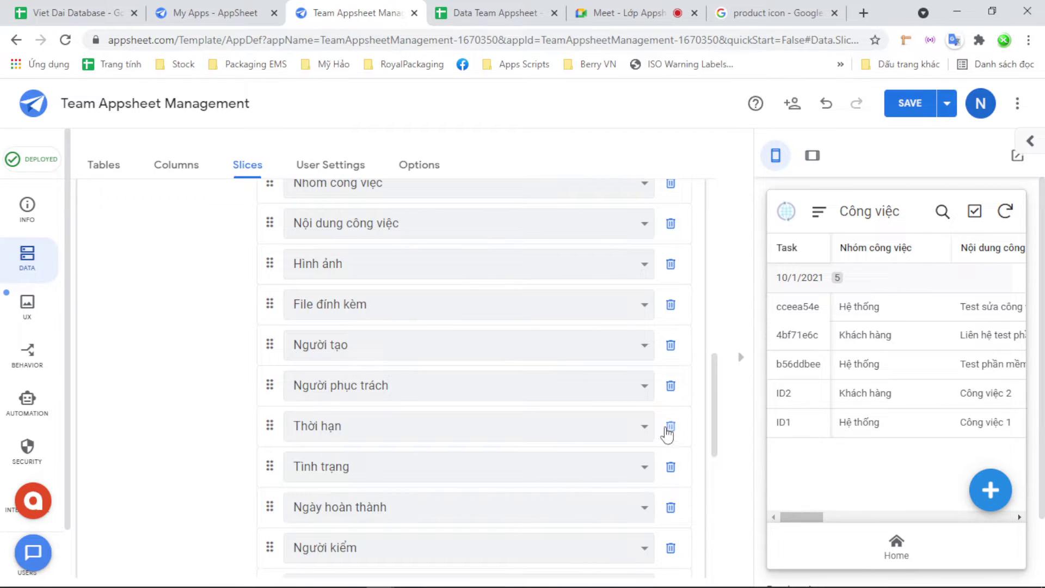
pyautogui.scroll(-1, 668, 433)
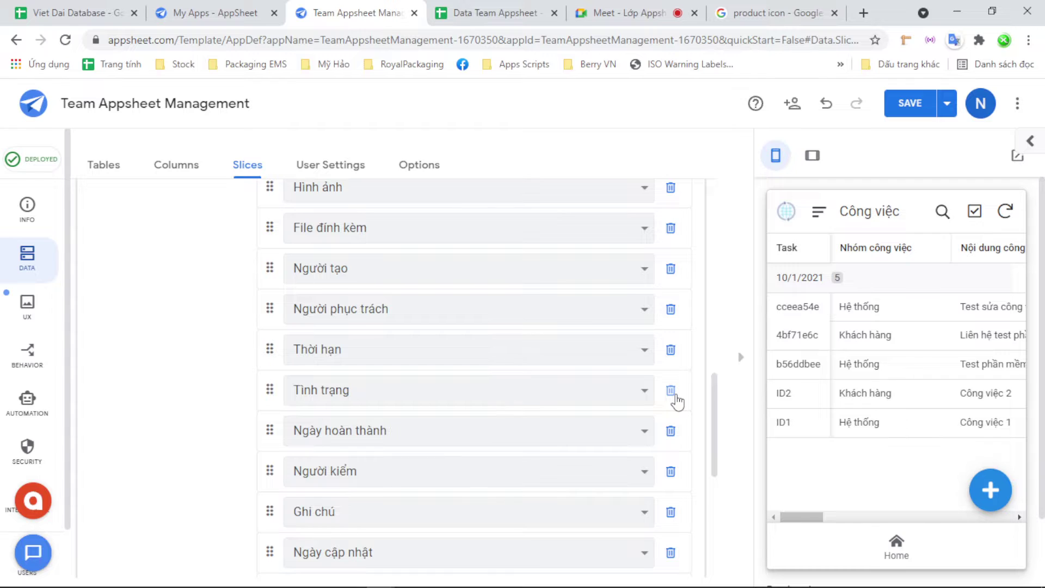
pyautogui.click(671, 431)
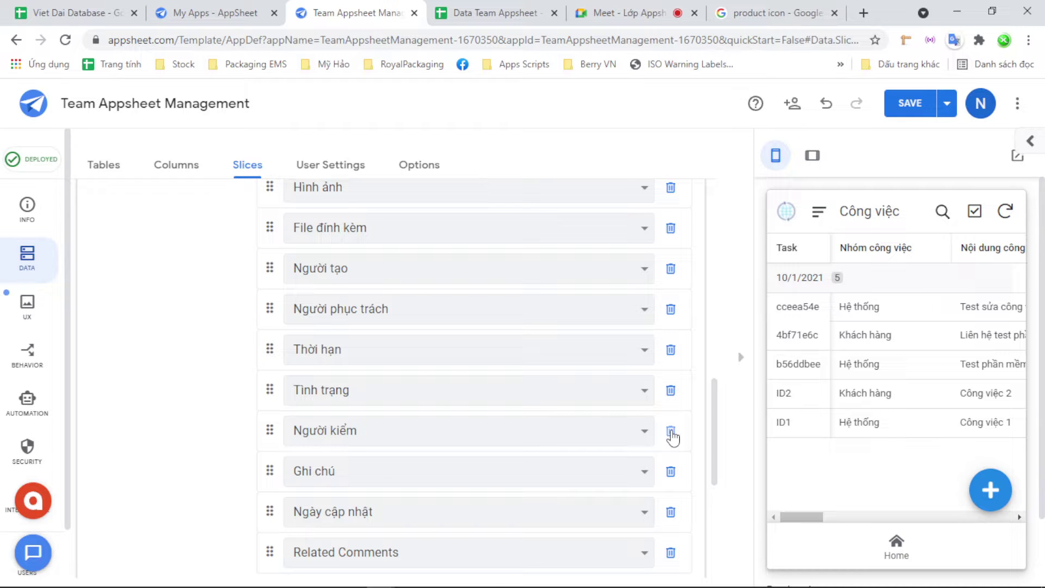
pyautogui.hotkey('ctrl', 'z')
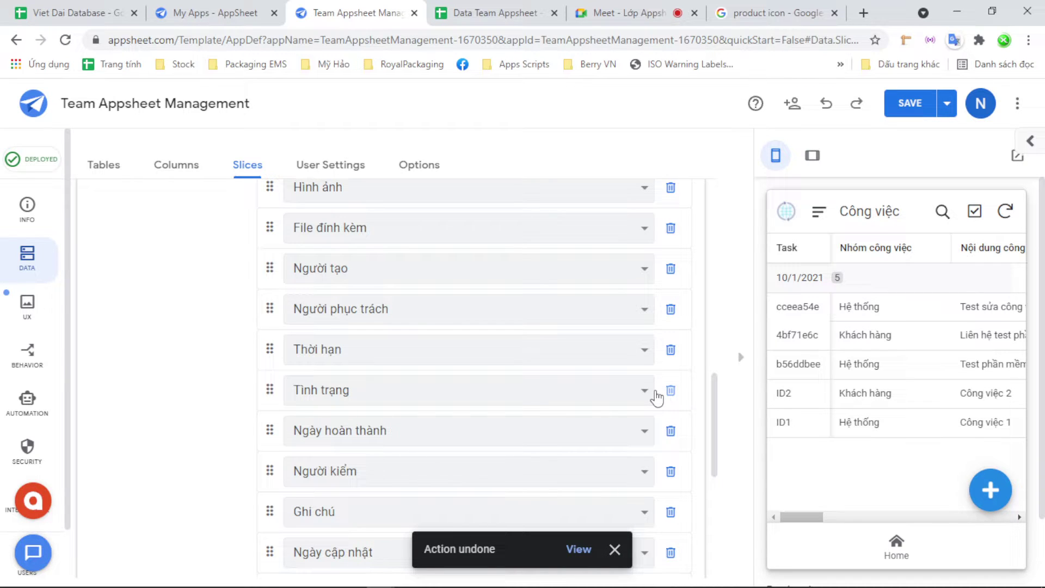
# Step: Remove Người kiểm, Ngày cập nhật, Related Comments and Ngày hoàn thành from the slice columns
pyautogui.scroll(-2, 205, 390)
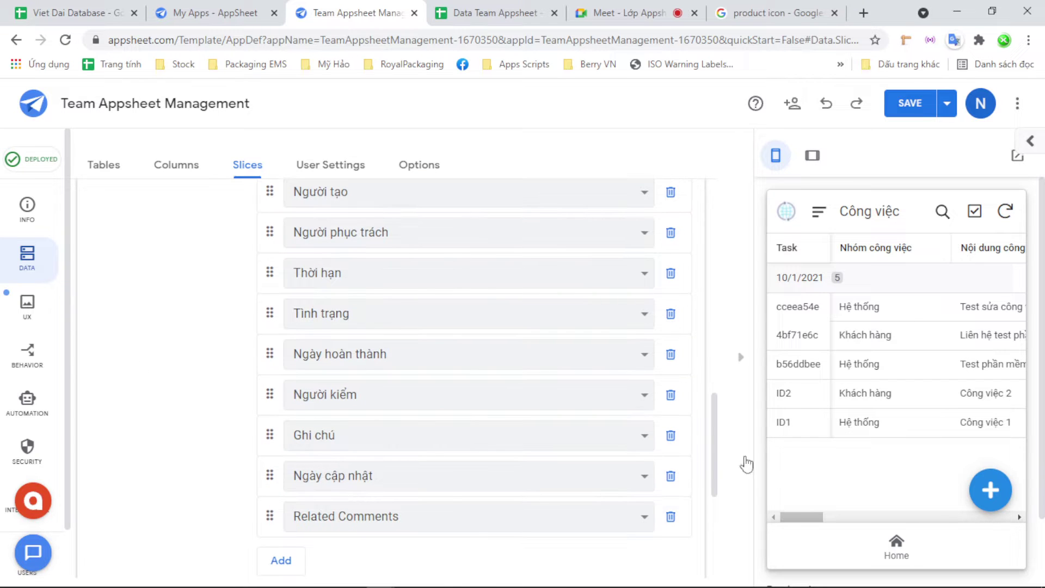
pyautogui.click(670, 395)
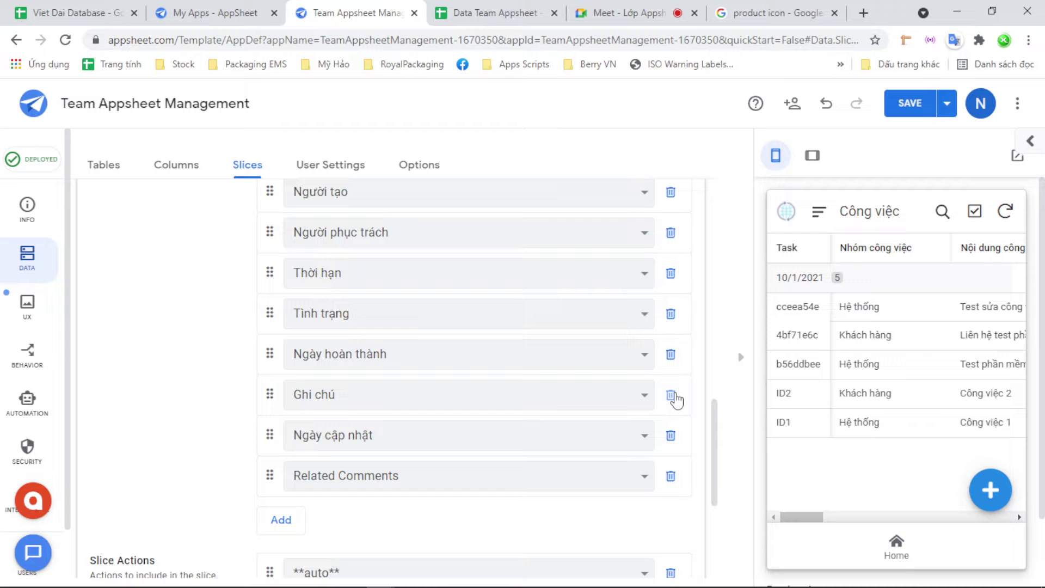
pyautogui.click(671, 434)
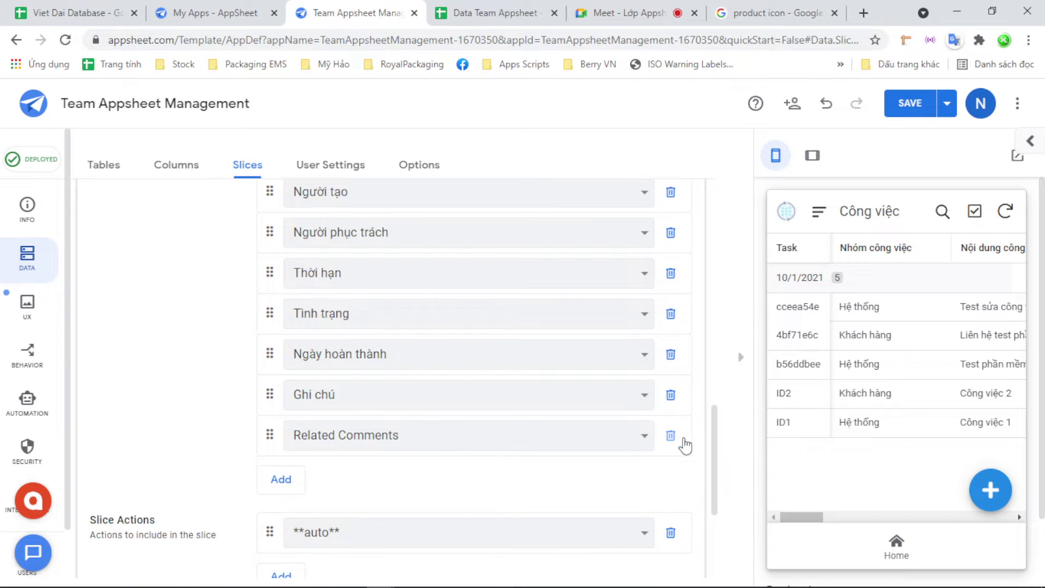
pyautogui.click(678, 441)
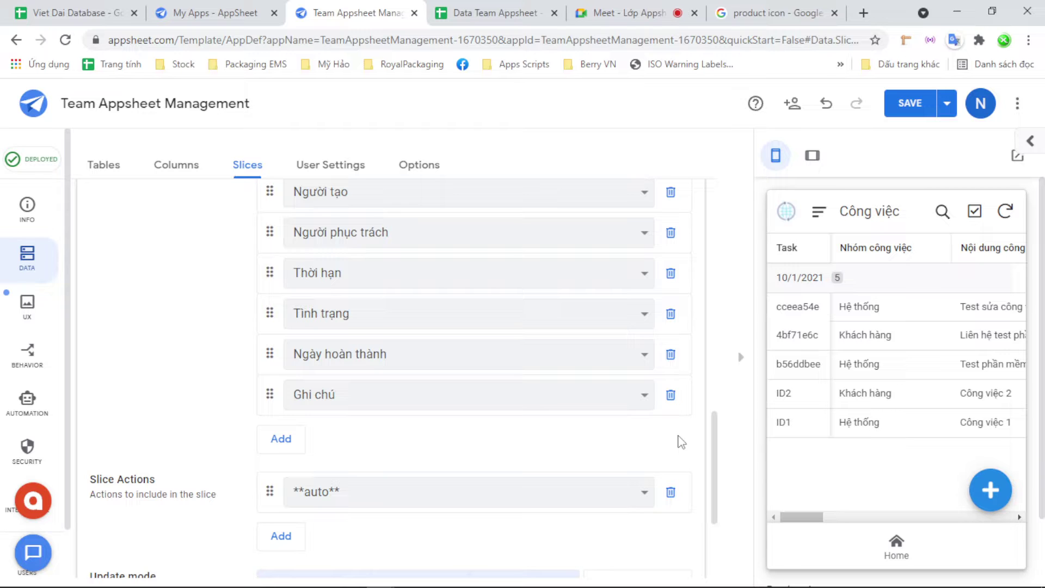
pyautogui.scroll(5, 491, 441)
pyautogui.scroll(-6, 492, 440)
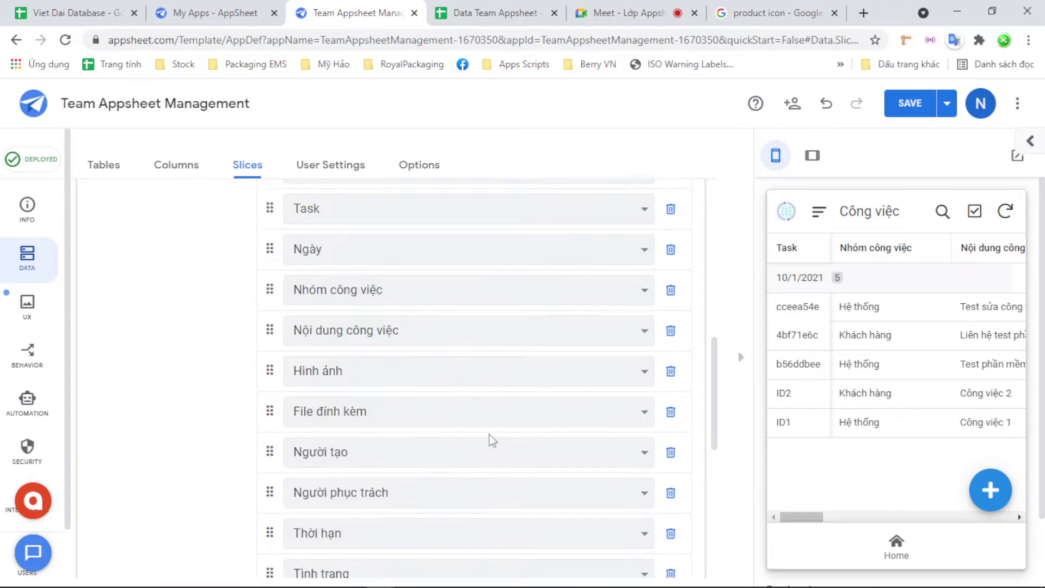
pyautogui.scroll(2, 492, 436)
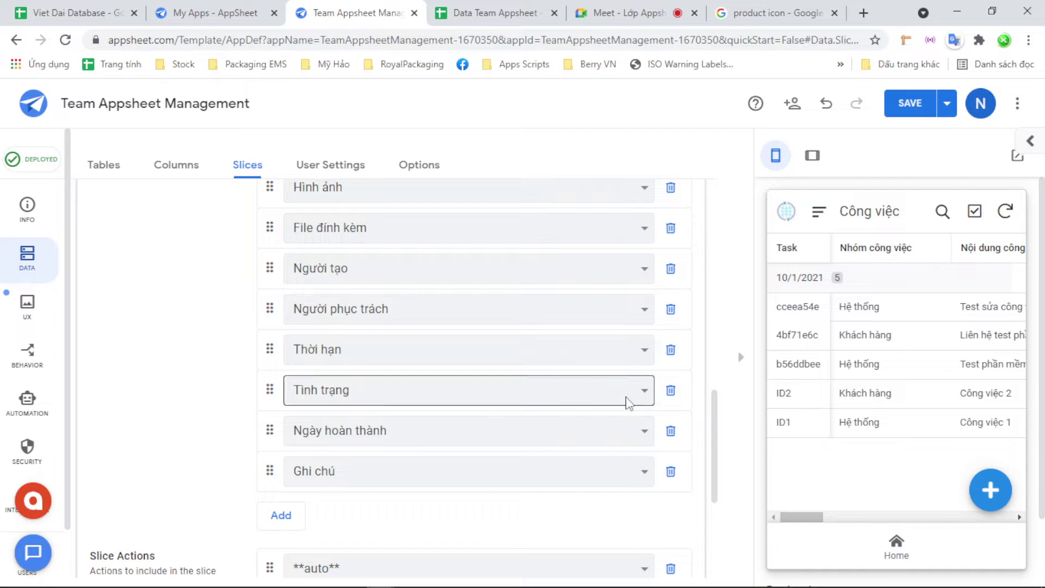
pyautogui.click(671, 431)
# Step: Save the app with the trimmed slice column list
pyautogui.scroll(5, 640, 366)
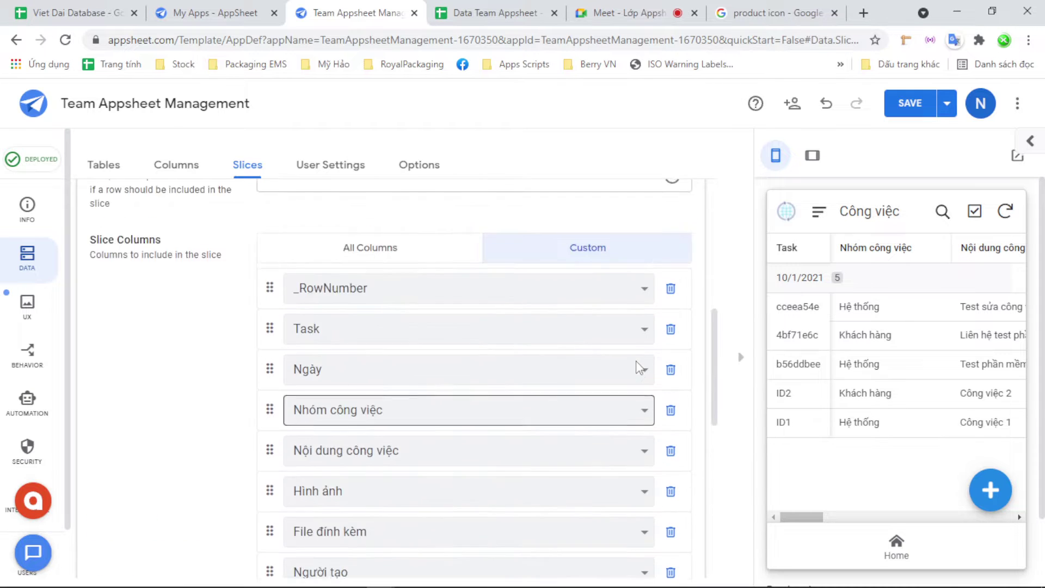
pyautogui.scroll(5, 640, 366)
pyautogui.scroll(-8, 640, 366)
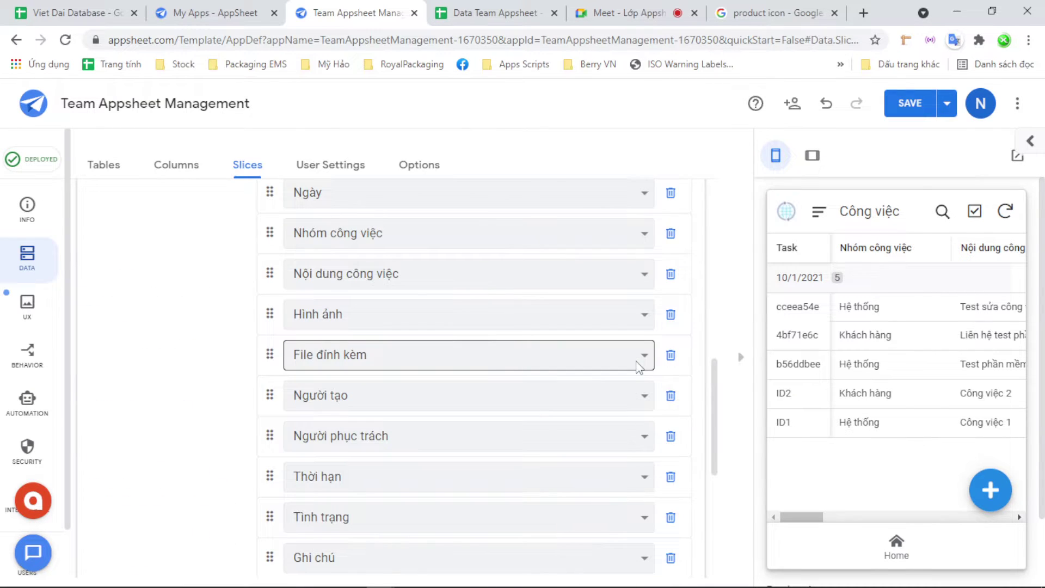
pyautogui.scroll(-1, 637, 366)
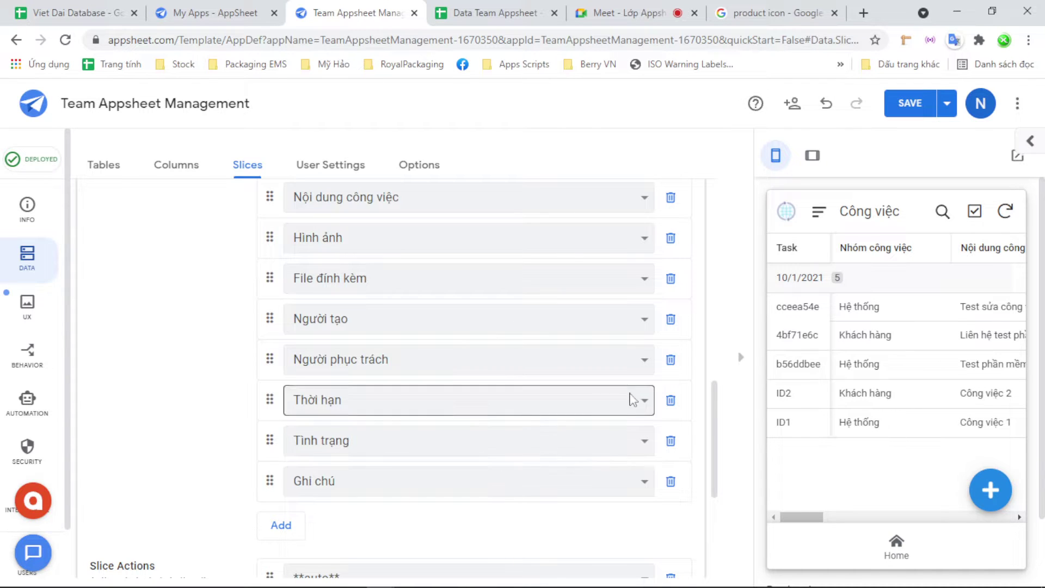
pyautogui.click(911, 106)
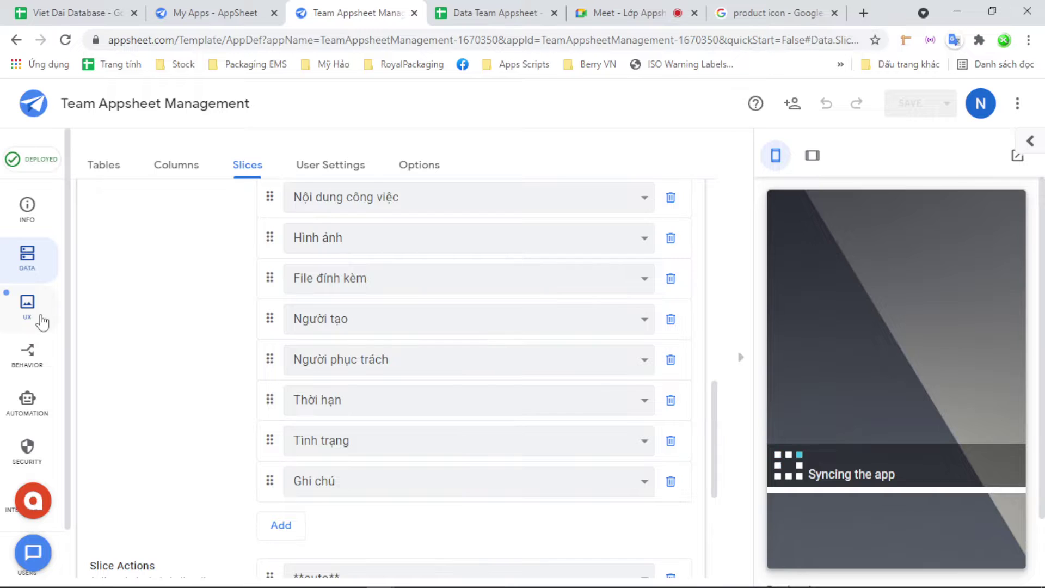
# Step: Create a new view named 'Công việc mới' in UX Views
pyautogui.click(43, 322)
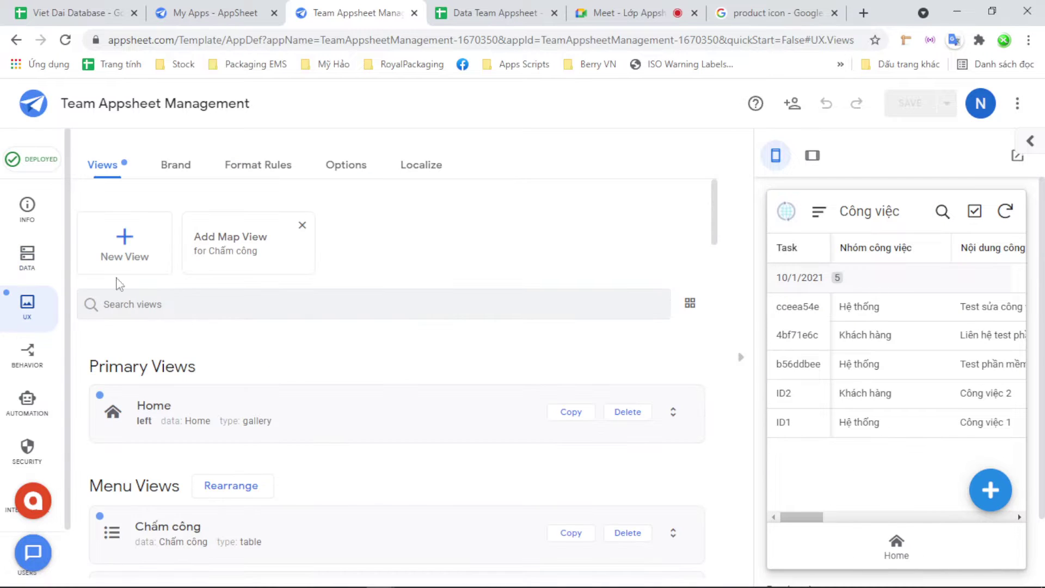
pyautogui.click(127, 231)
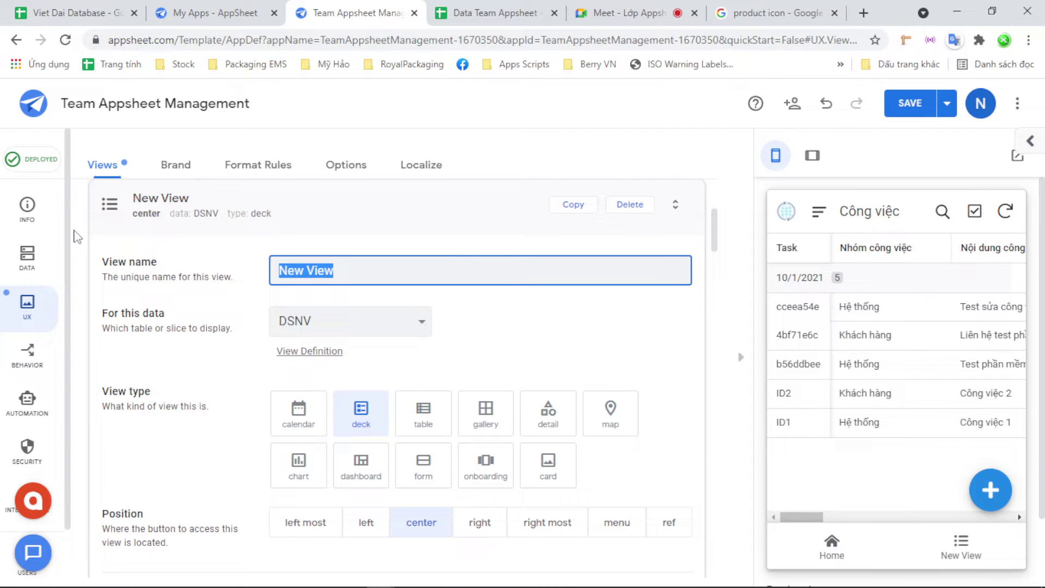
pyautogui.write('New')
pyautogui.press('BackSpace')
pyautogui.press('BackSpace')
pyautogui.press('BackSpace')
pyautogui.write('Côn')
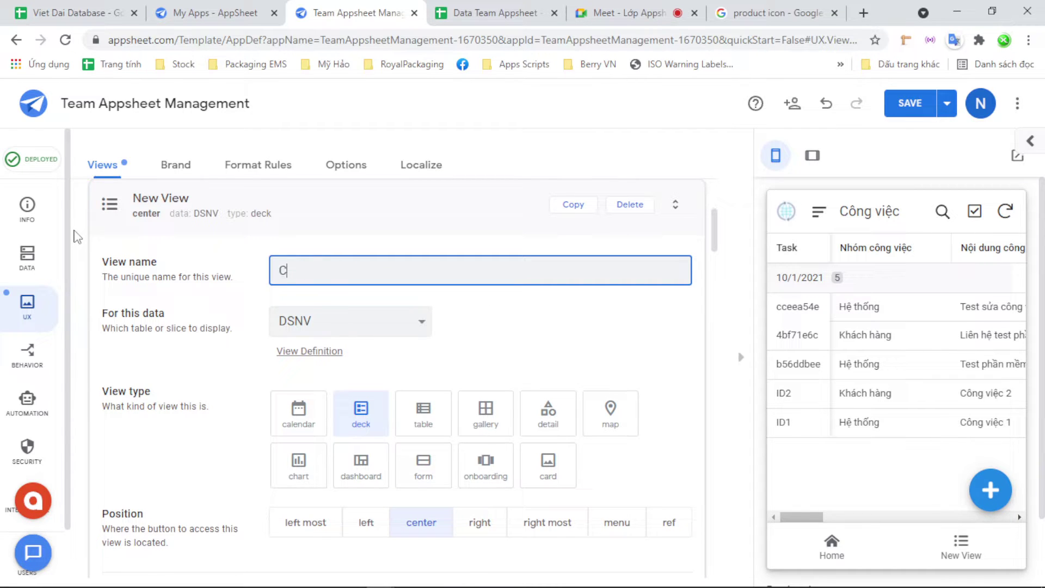
pyautogui.write('g vie')
pyautogui.click(78, 236)
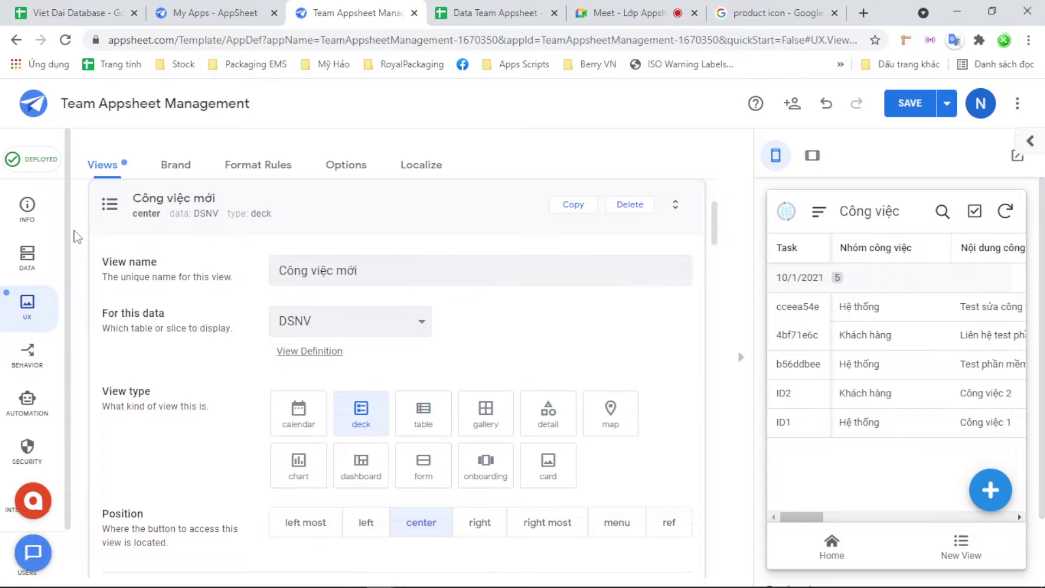
# Step: Change the view's data from DSNV to the Công việc table
pyautogui.click(449, 276)
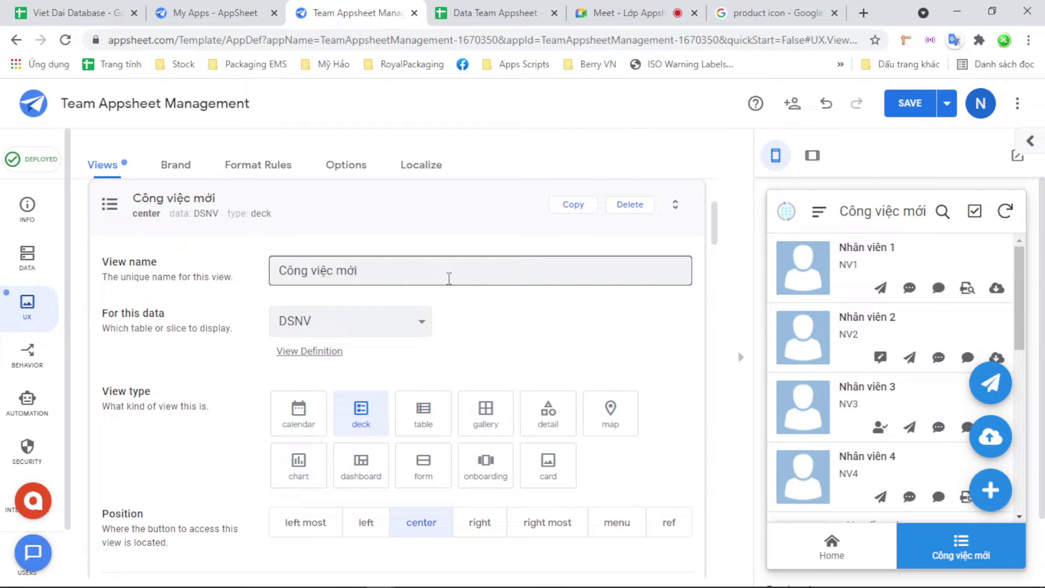
pyautogui.click(390, 320)
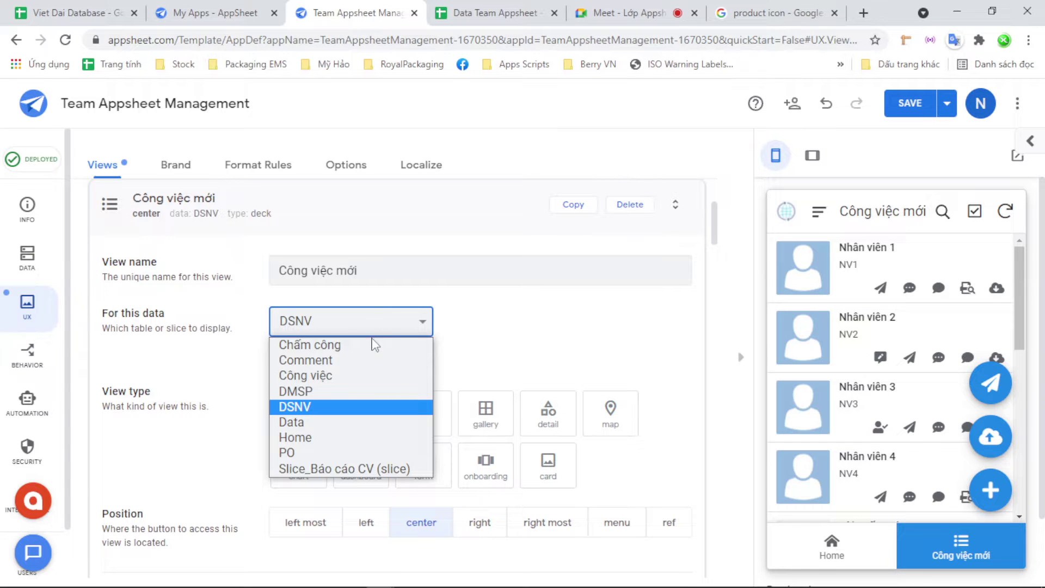
pyautogui.press('Escape')
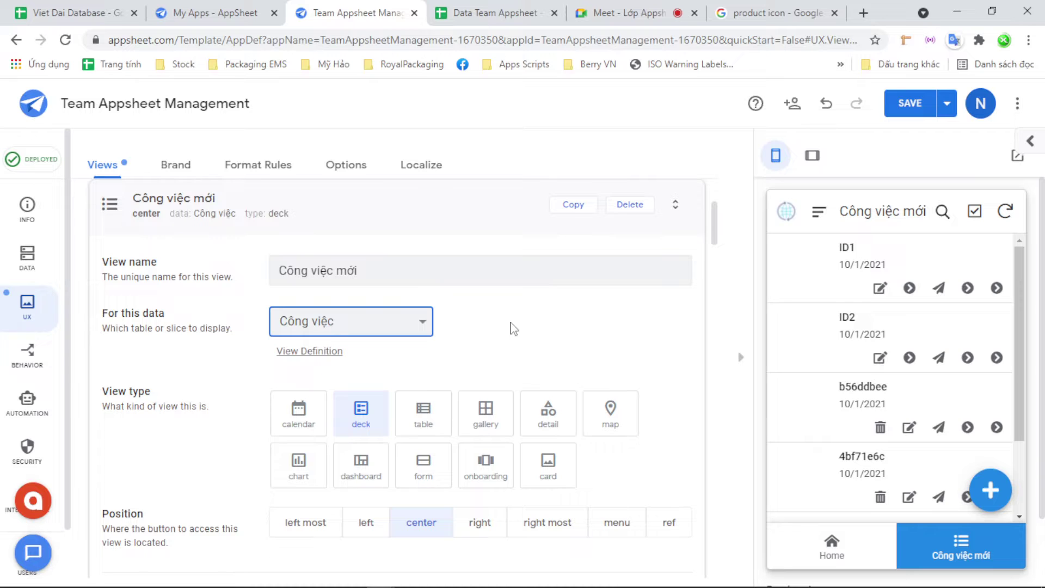
pyautogui.scroll(-1, 513, 328)
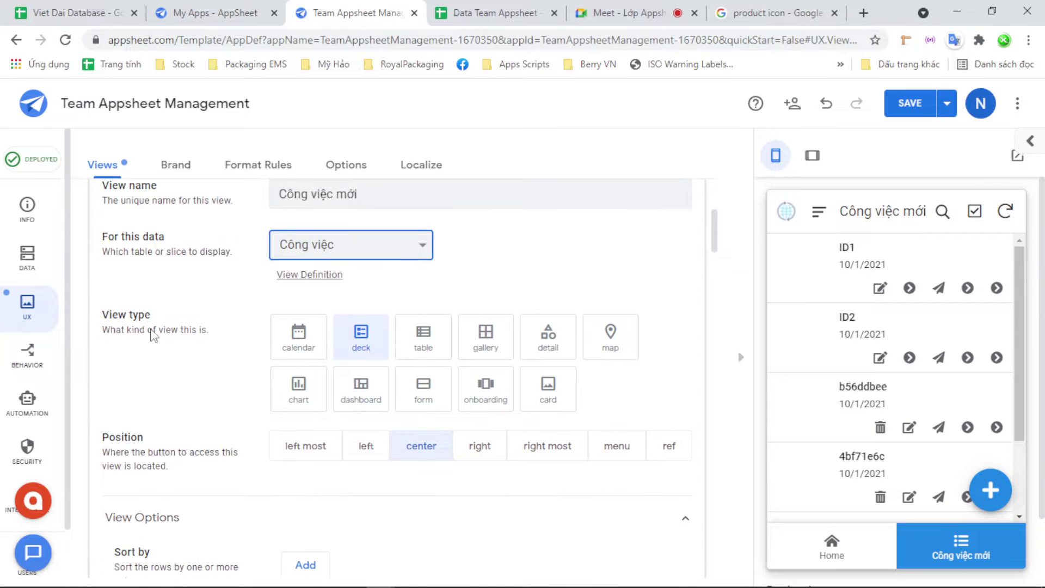
# Step: Open task ID2's details in the app preview
pyautogui.click(797, 347)
pyautogui.scroll(-5, 865, 377)
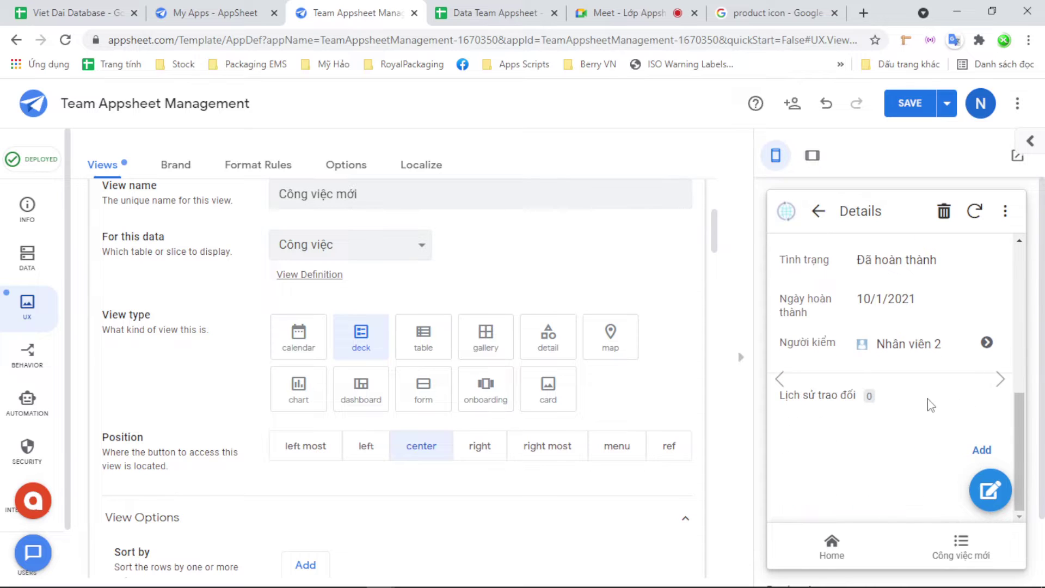
pyautogui.scroll(1, 931, 405)
pyautogui.scroll(2, 934, 406)
pyautogui.scroll(-2, 942, 407)
pyautogui.scroll(-1, 953, 408)
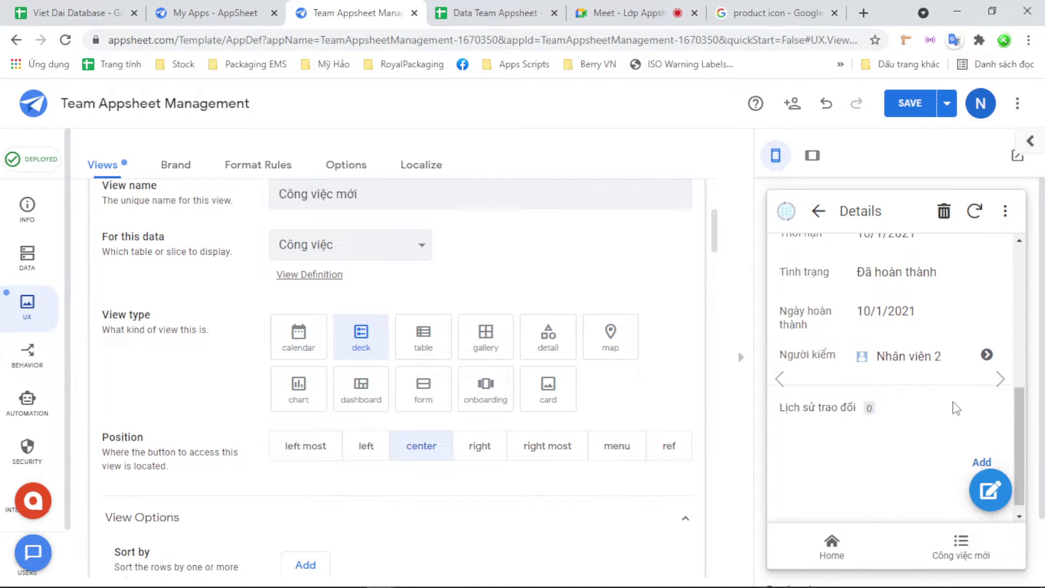
pyautogui.scroll(3, 953, 407)
pyautogui.scroll(2, 953, 406)
pyautogui.scroll(1, 571, 313)
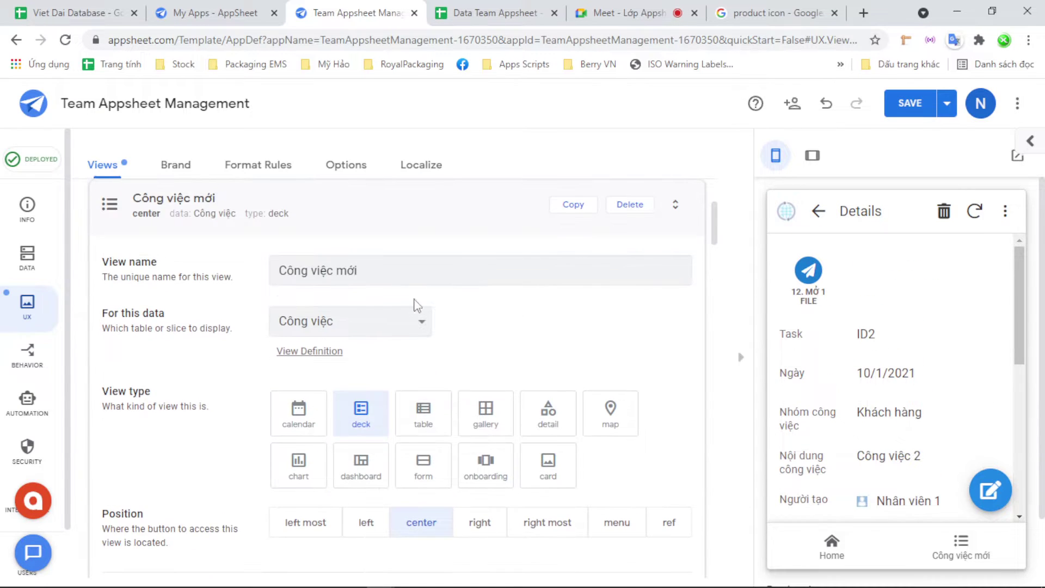
# Step: Switch the view's data to the Slice_Báo cáo CV slice and save the app
pyautogui.click(374, 329)
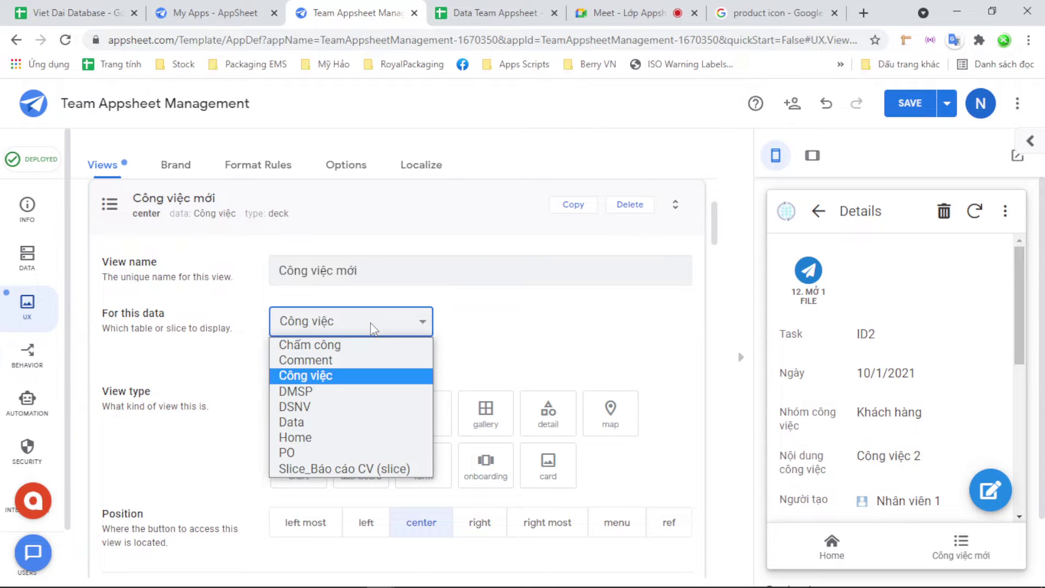
pyautogui.press('Escape')
pyautogui.scroll(-5, 978, 400)
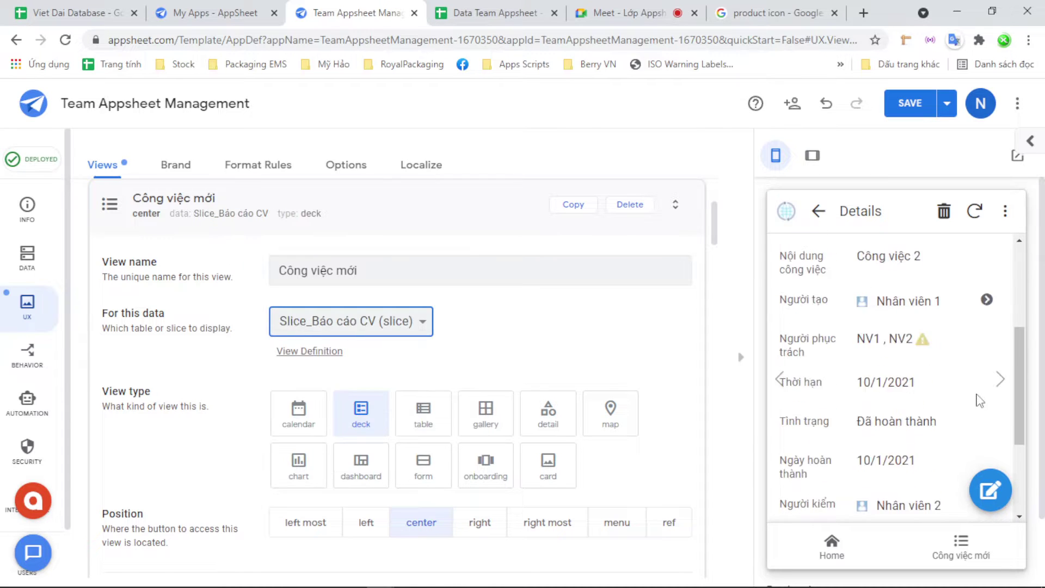
pyautogui.click(913, 107)
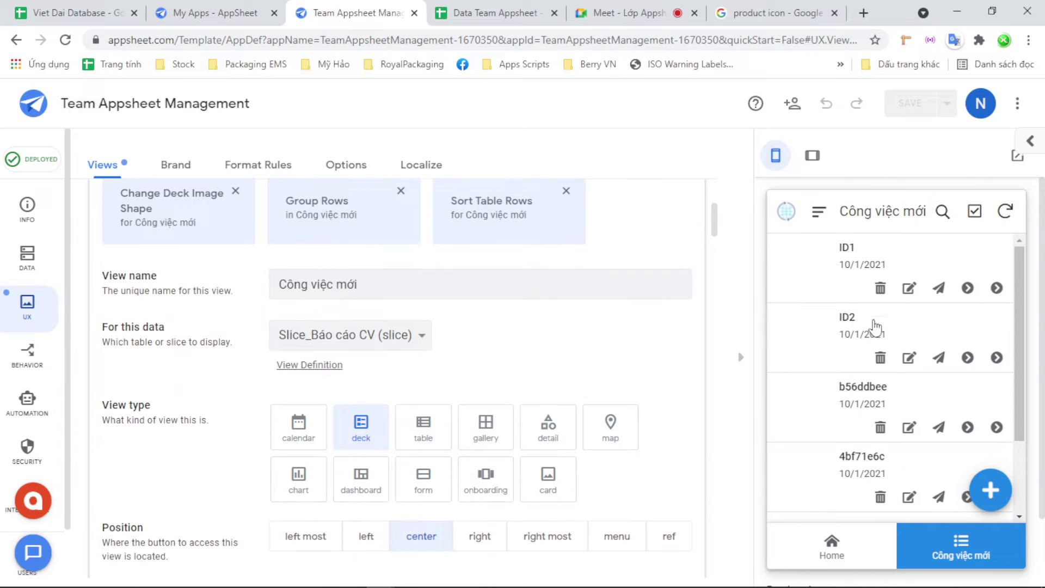
# Step: Open record ID1 in the preview to verify the slice data
pyautogui.click(833, 265)
pyautogui.scroll(-3, 913, 351)
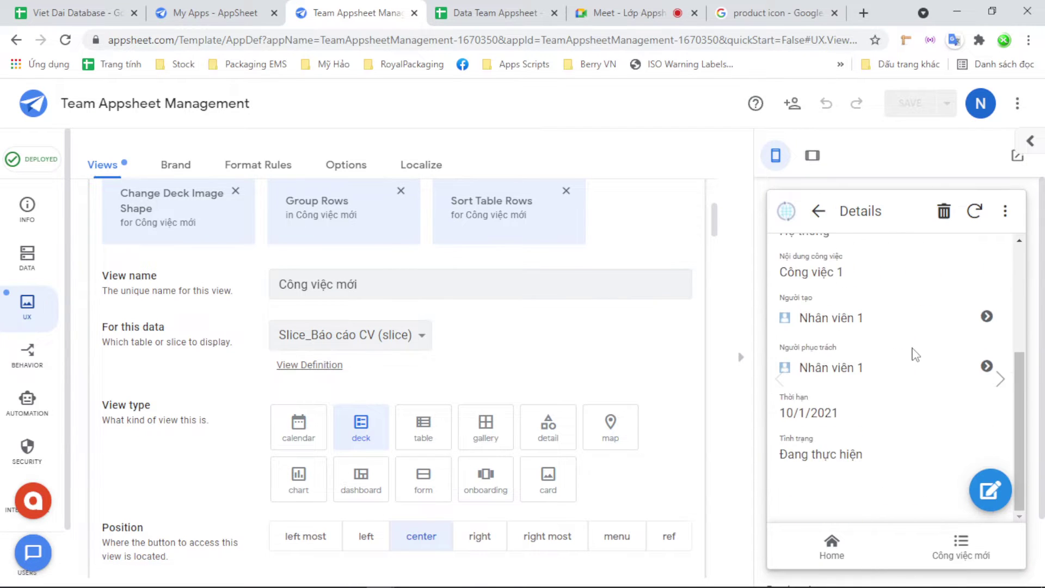
pyautogui.scroll(3, 871, 391)
pyautogui.scroll(-3, 880, 382)
# Step: Delete Ngày hoàn thành from Slice_Báo cáo CV's columns so they end at Ghi chú, and save
pyautogui.click(25, 279)
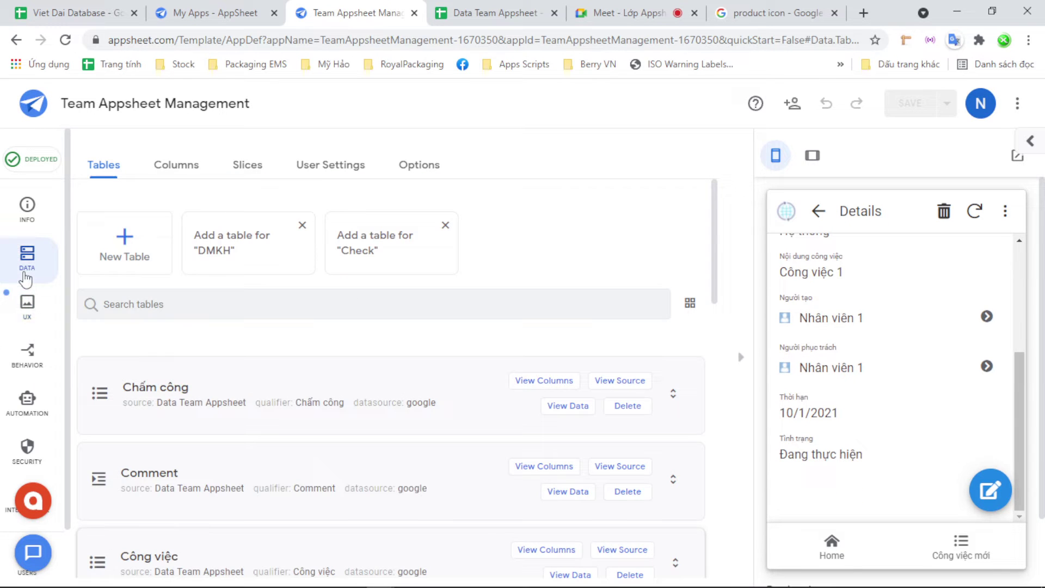
pyautogui.click(256, 171)
pyautogui.scroll(-6, 355, 378)
pyautogui.scroll(-5, 354, 377)
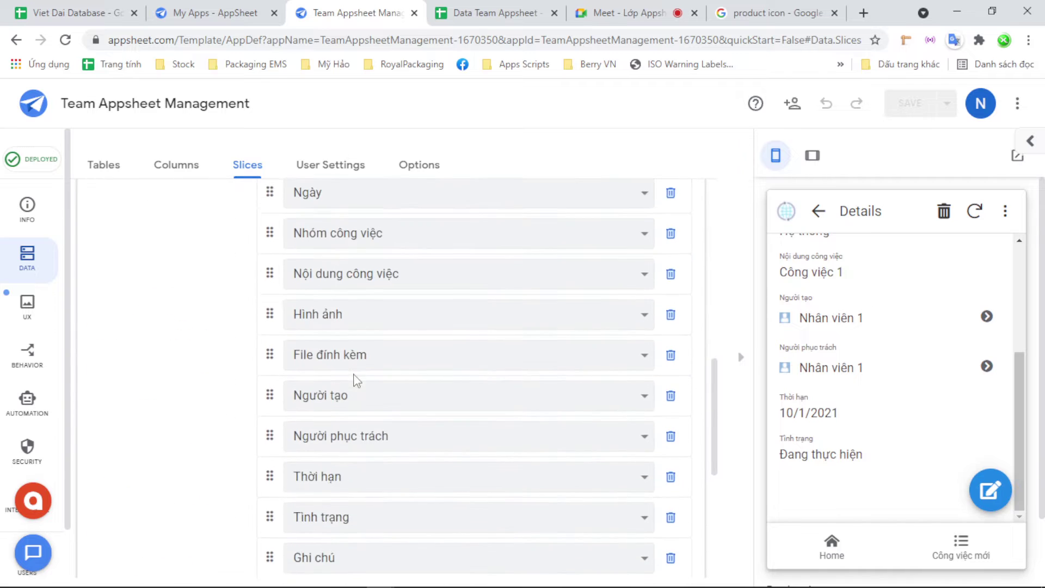
pyautogui.scroll(-5, 357, 379)
pyautogui.click(280, 297)
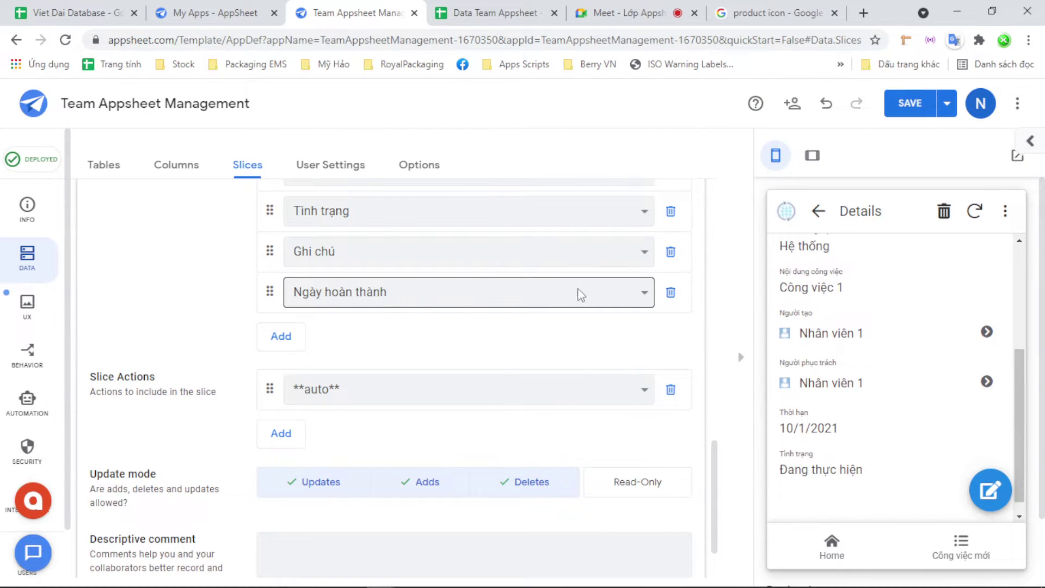
pyautogui.click(586, 295)
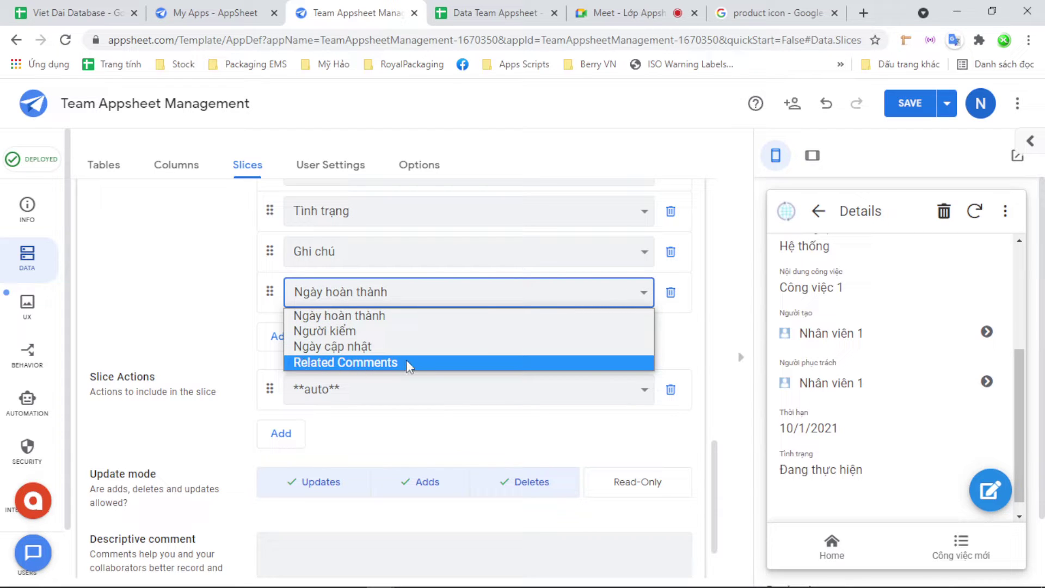
pyautogui.click(670, 292)
pyautogui.click(670, 294)
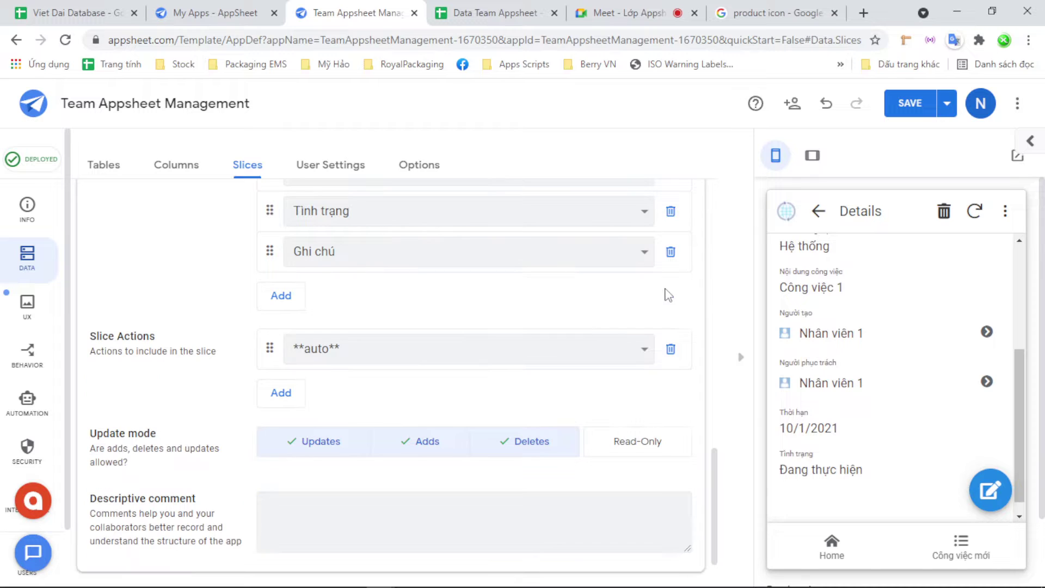
pyautogui.click(915, 104)
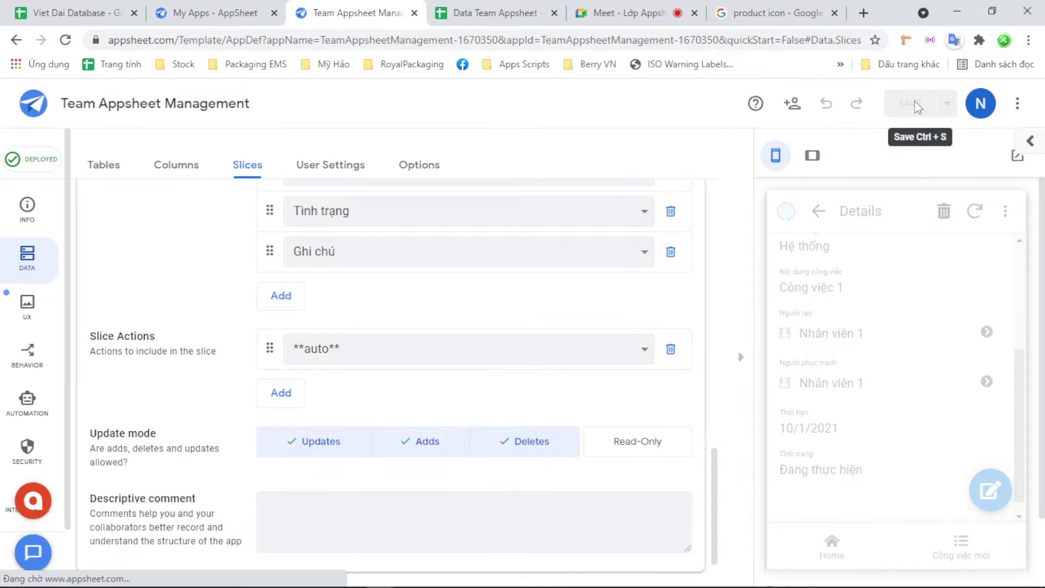
pyautogui.scroll(5, 237, 228)
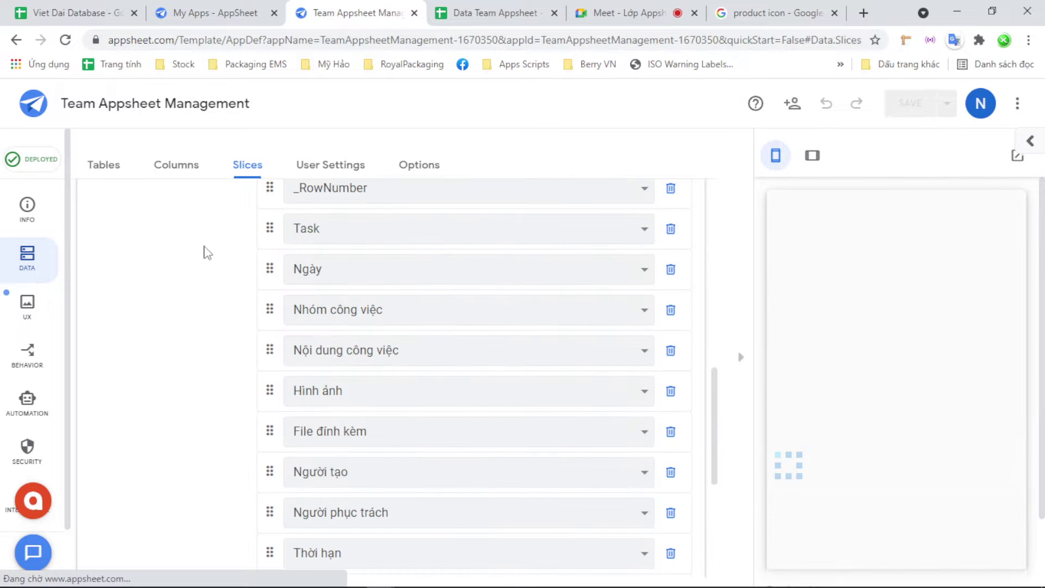
# Step: Set Công việc mới's view type to form and its position to right most, then save
pyautogui.click(28, 315)
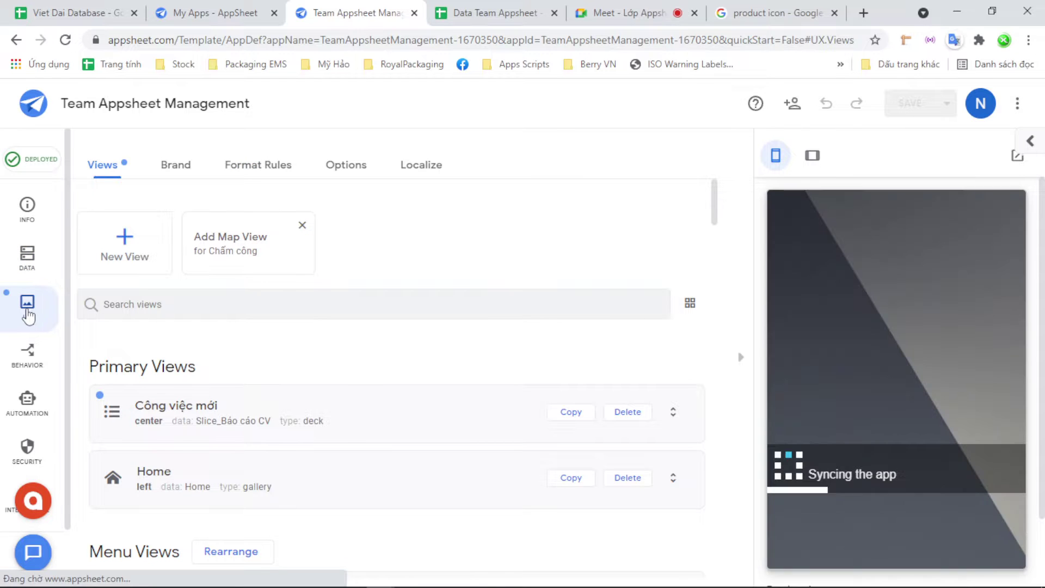
pyautogui.scroll(-2, 414, 381)
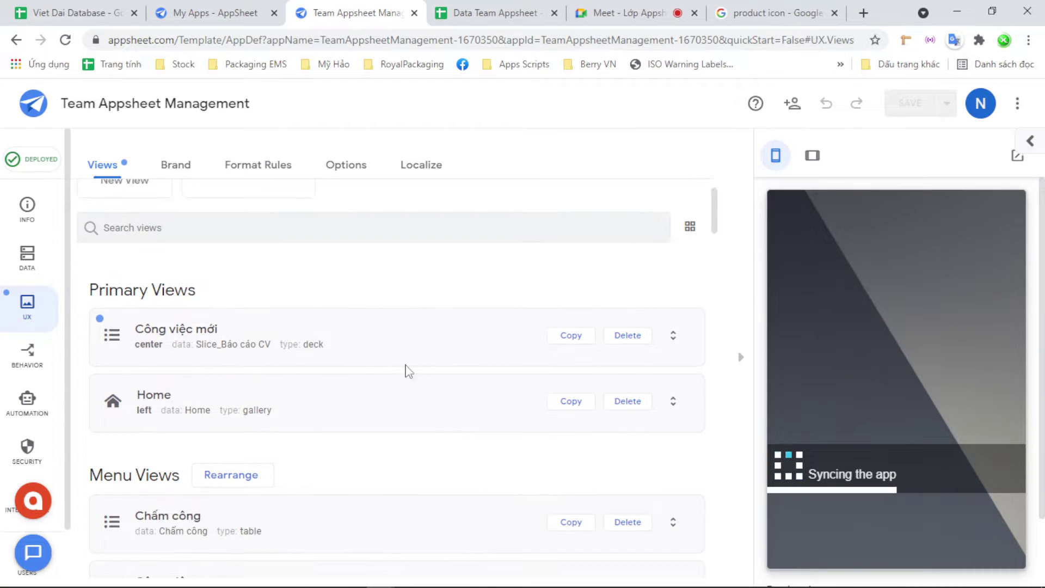
pyautogui.click(331, 335)
pyautogui.scroll(-2, 328, 334)
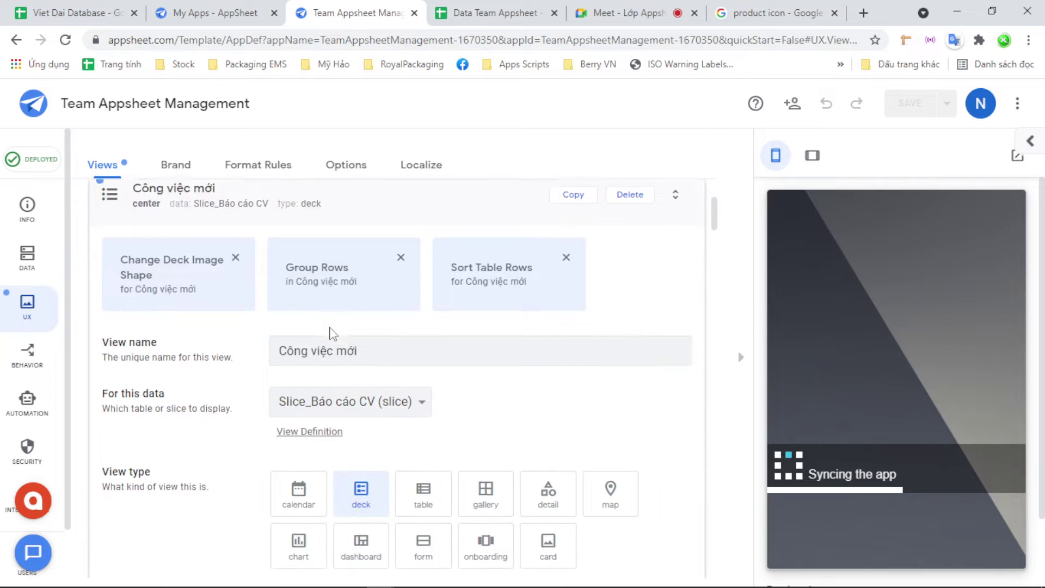
pyautogui.scroll(-4, 329, 334)
pyautogui.scroll(1, 329, 334)
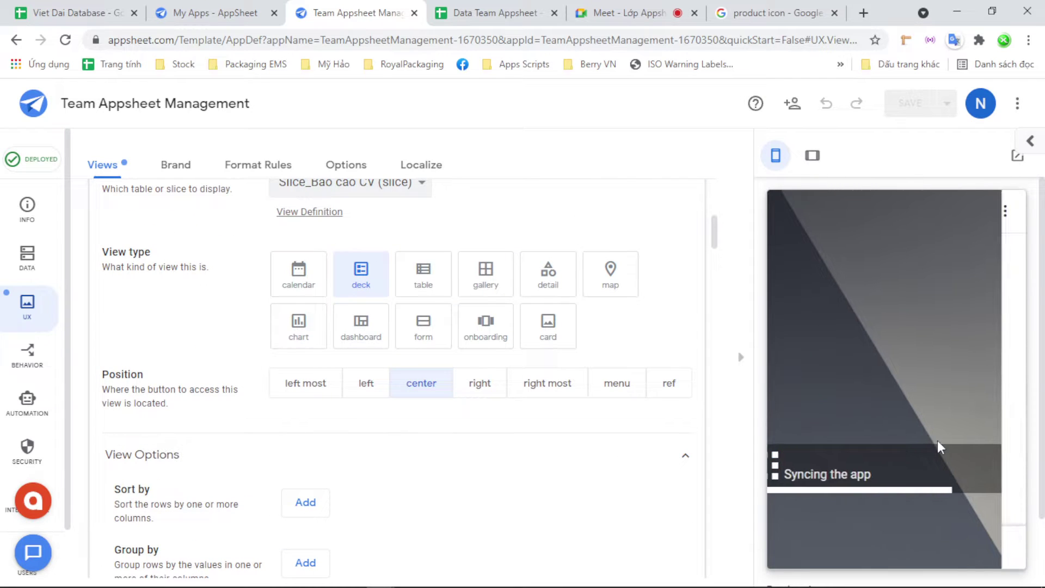
pyautogui.click(436, 333)
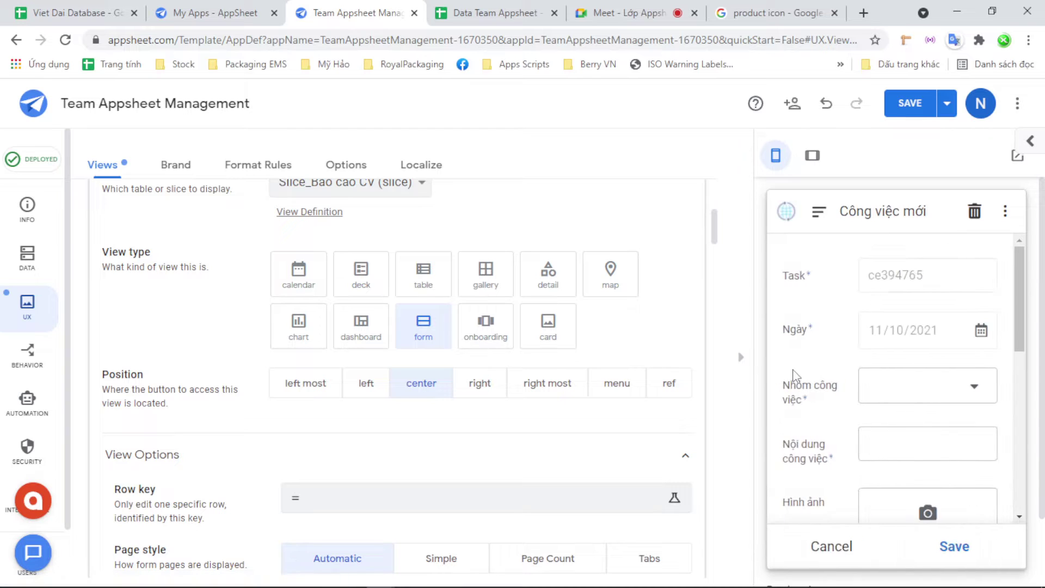
pyautogui.scroll(-3, 931, 415)
pyautogui.scroll(-3, 932, 416)
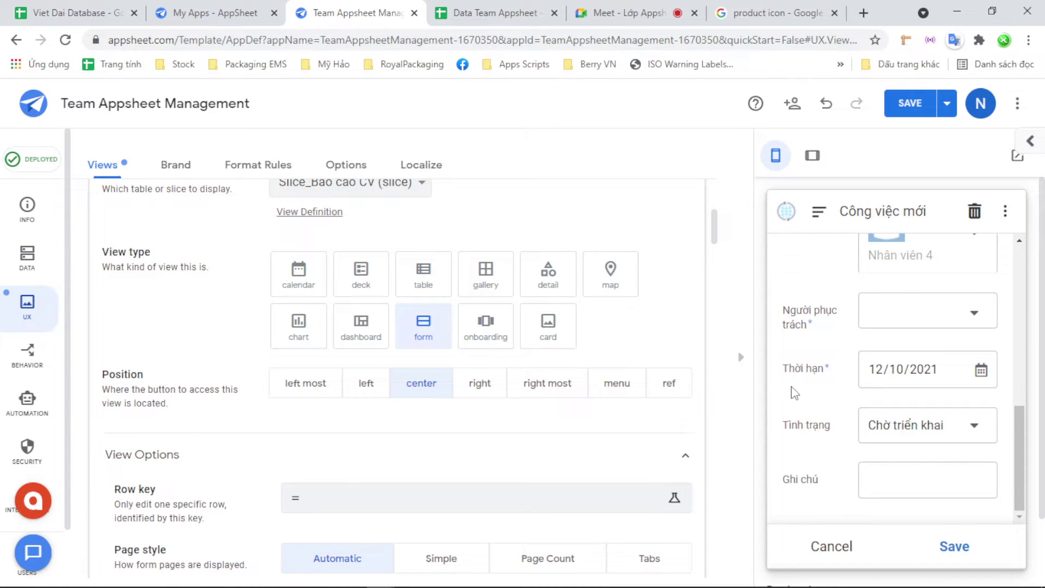
pyautogui.click(545, 389)
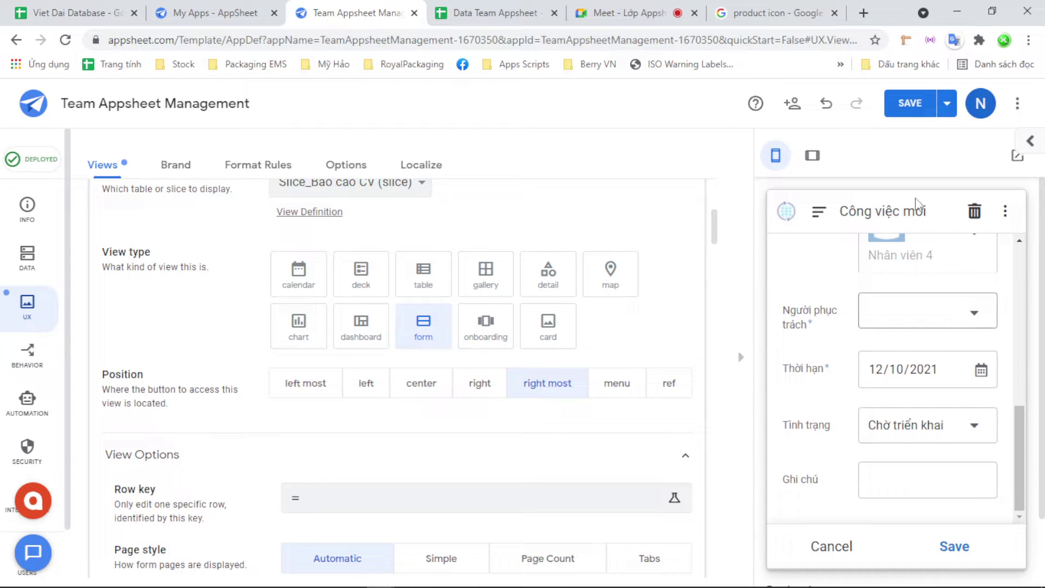
pyautogui.click(901, 107)
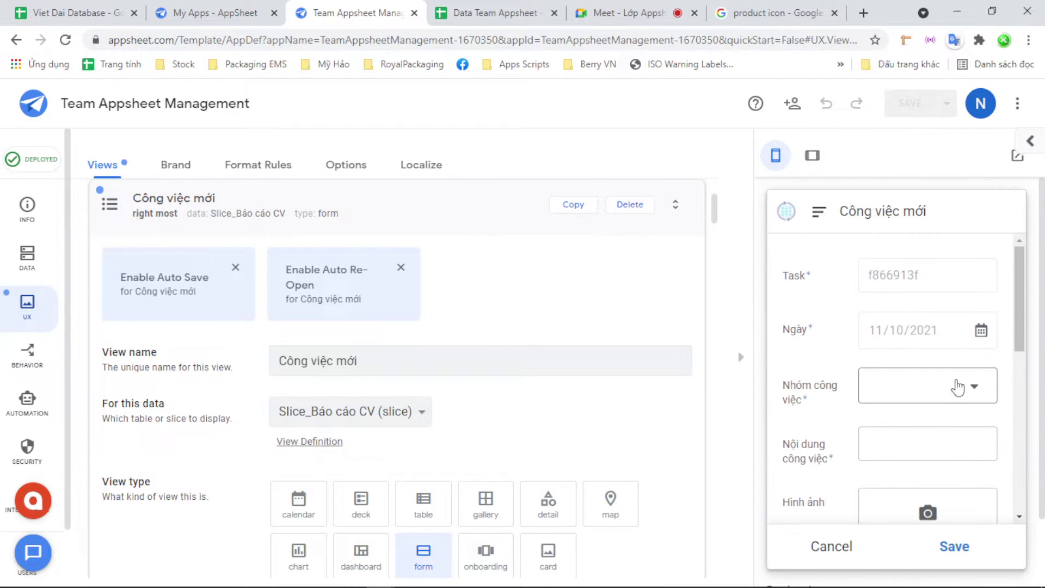
# Step: In the preview, leave the form and reopen a blank new-task form
pyautogui.scroll(-5, 925, 381)
pyautogui.click(841, 545)
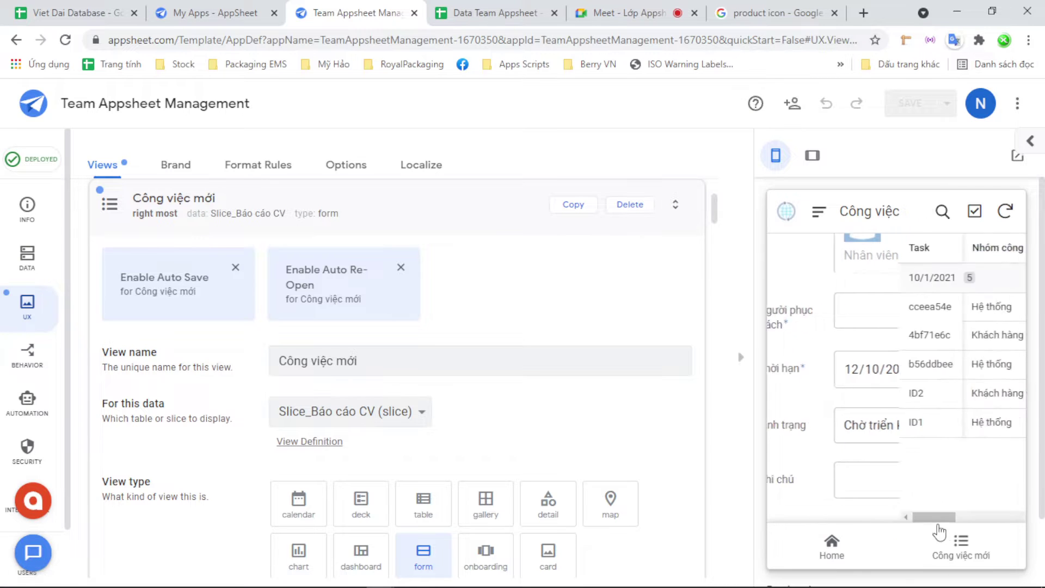
pyautogui.click(948, 549)
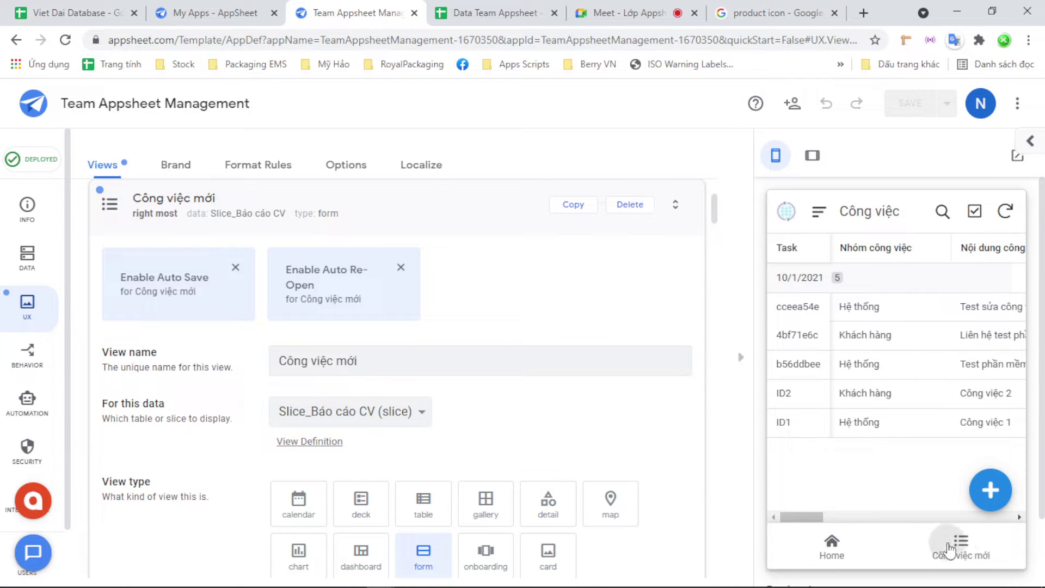
pyautogui.scroll(-5, 947, 381)
pyautogui.scroll(-3, 950, 386)
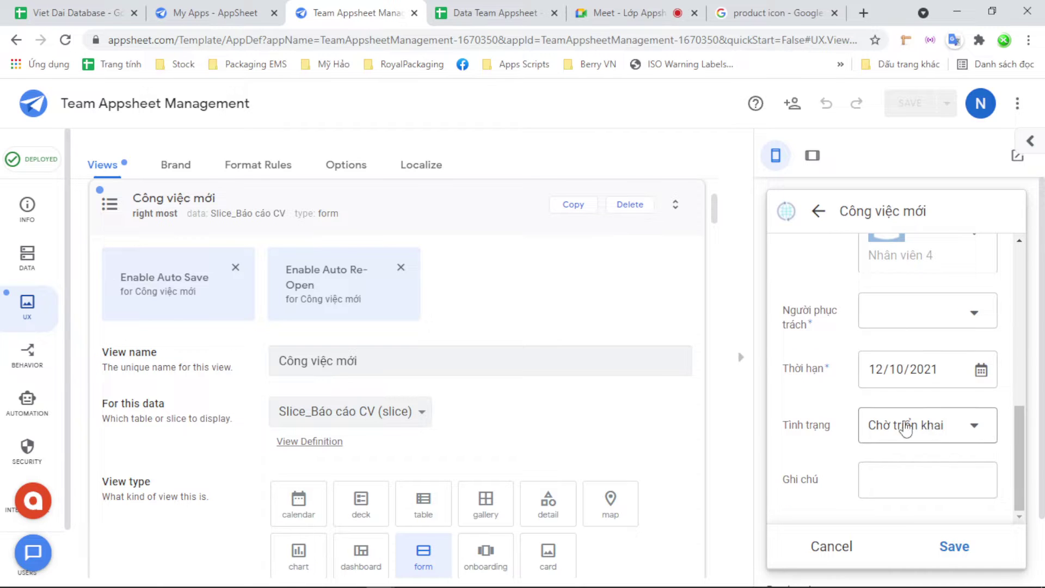
pyautogui.scroll(-5, 566, 396)
pyautogui.scroll(-4, 555, 397)
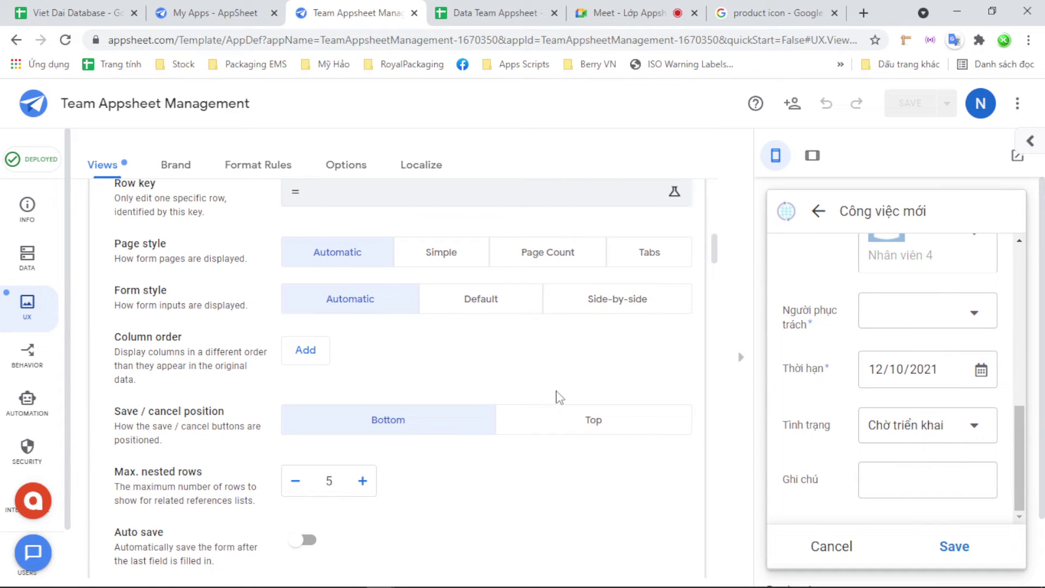
# Step: Start a custom column order: Task, Ngày, Nhóm công việc, Nội dung công việc, Hình ảnh, File đính kèm, Người tạo, Người phục trách
pyautogui.click(309, 356)
pyautogui.click(310, 403)
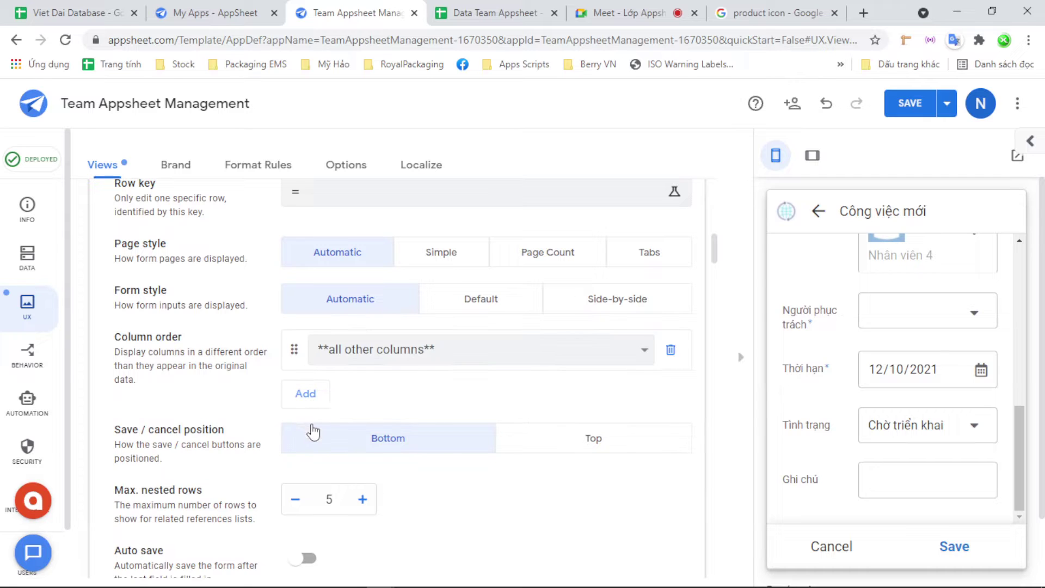
pyautogui.scroll(-3, 314, 430)
pyautogui.click(305, 289)
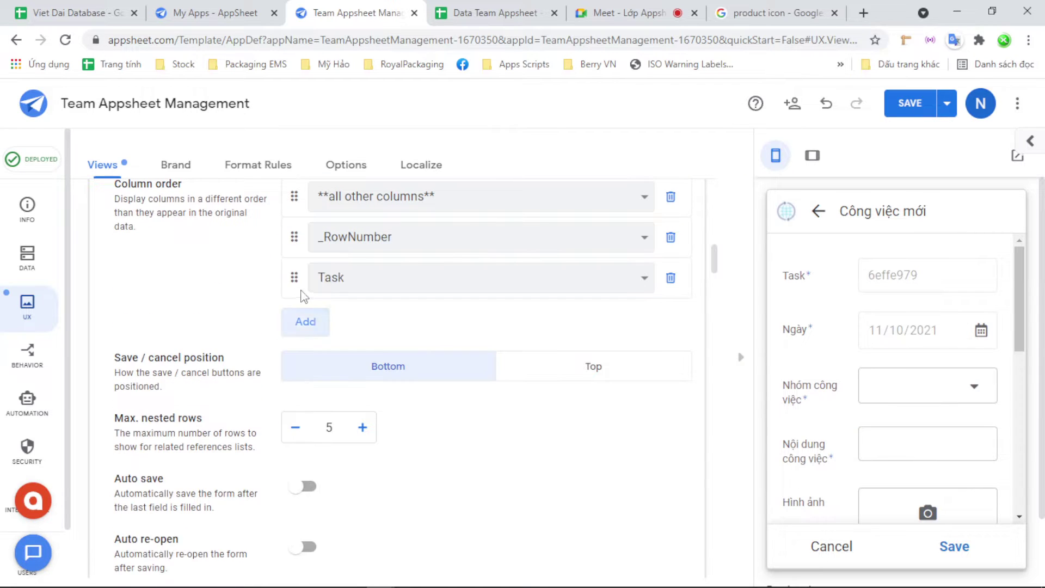
pyautogui.click(313, 327)
pyautogui.click(312, 364)
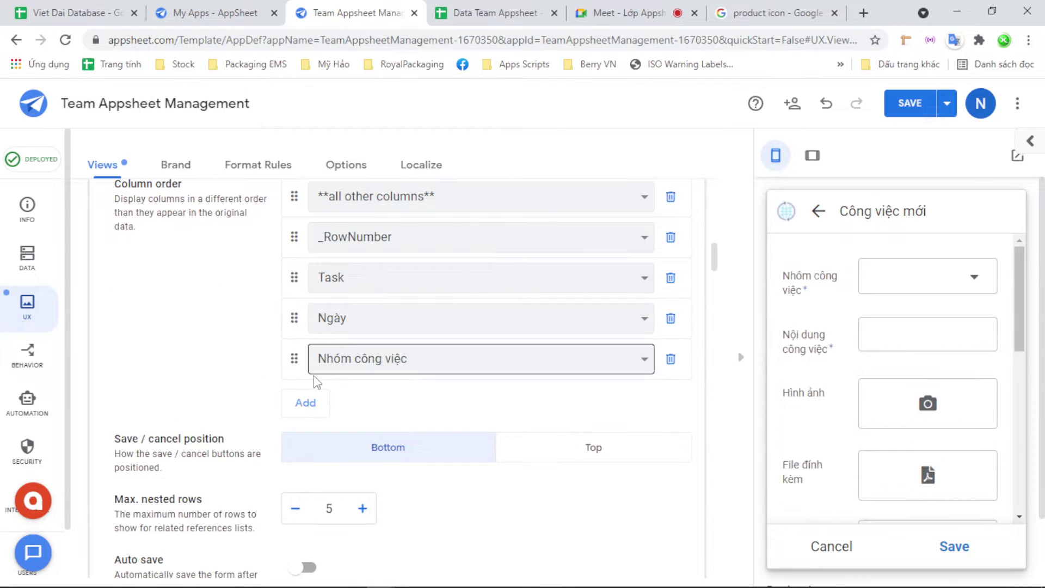
pyautogui.click(308, 409)
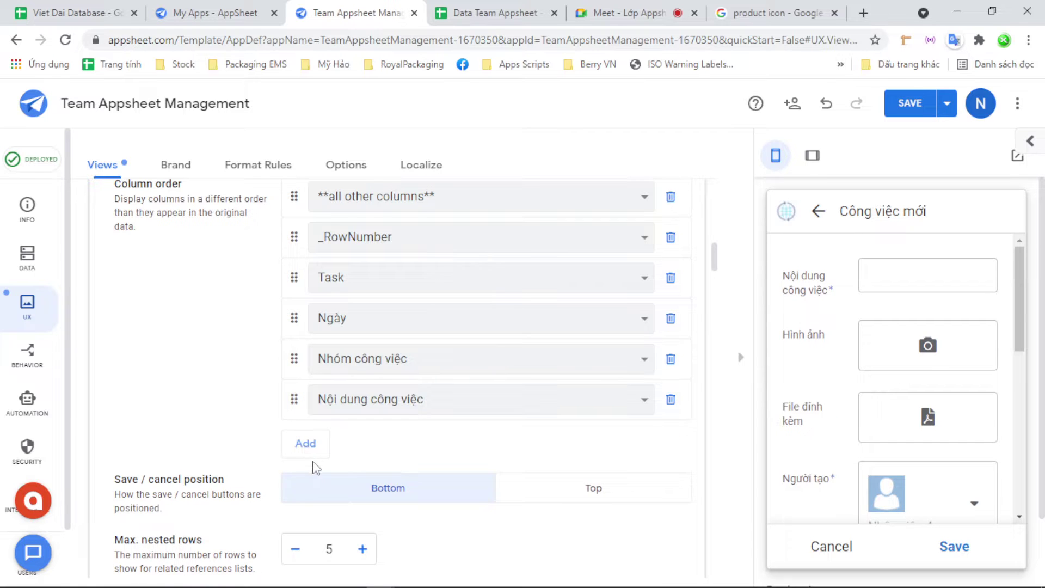
pyautogui.click(313, 451)
pyautogui.click(305, 483)
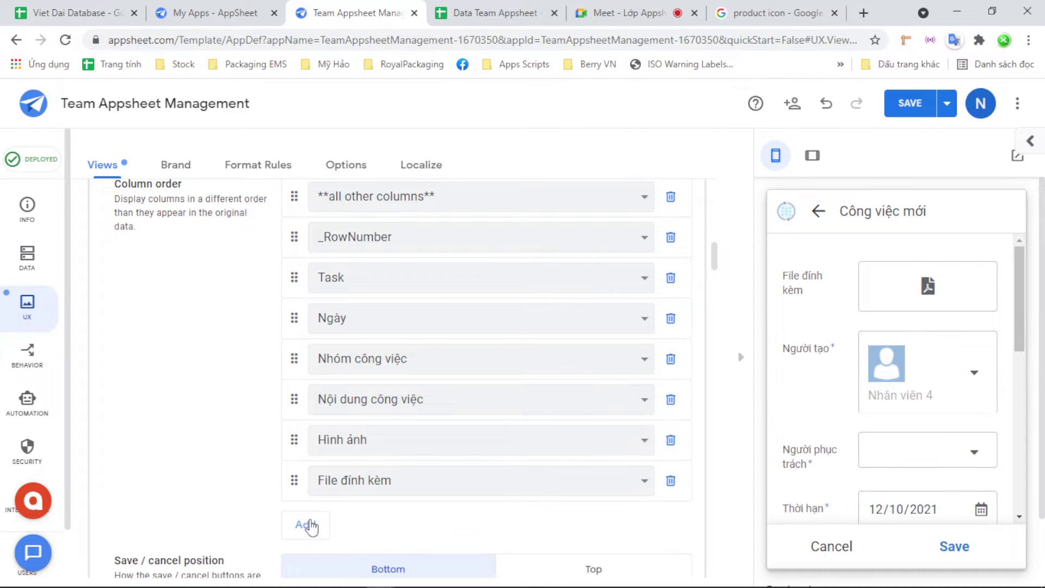
pyautogui.scroll(-3, 312, 512)
pyautogui.click(307, 368)
pyautogui.scroll(2, 319, 468)
pyautogui.scroll(-3, 300, 348)
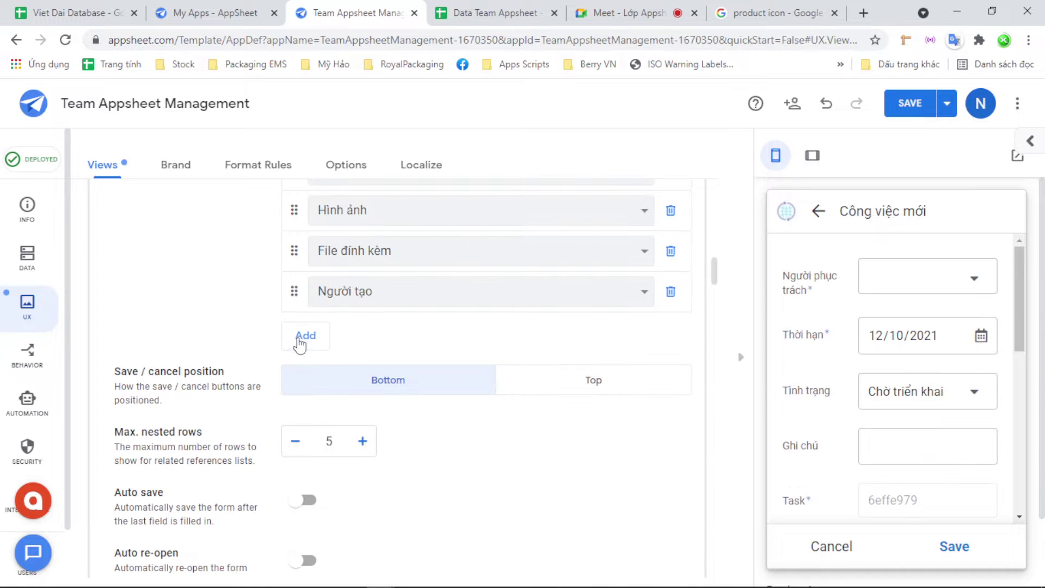
pyautogui.click(305, 335)
pyautogui.scroll(3, 694, 365)
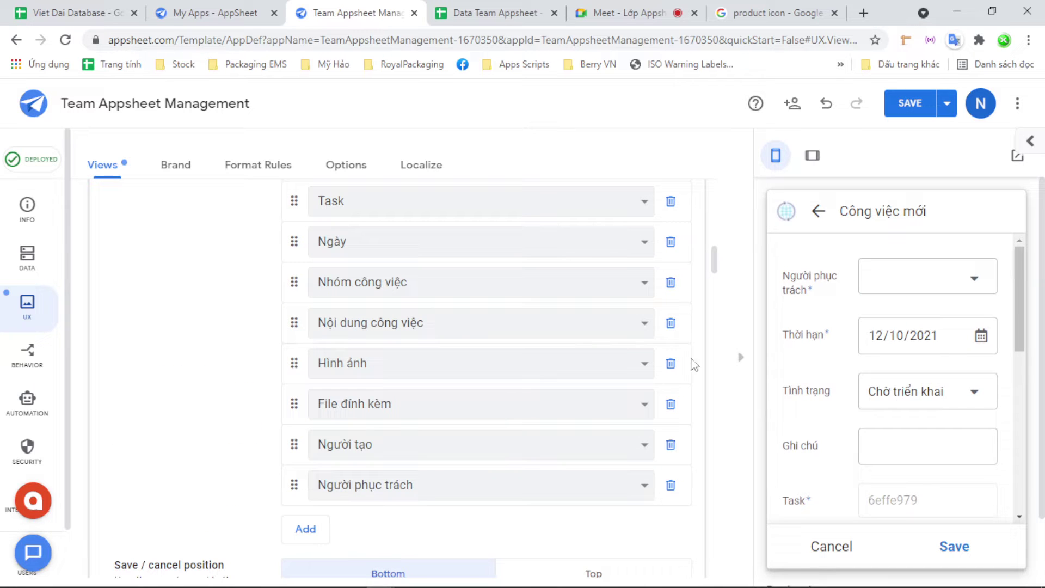
# Step: Append Thời hạn to the column order and remove the all-other-columns and _RowNumber entries
pyautogui.click(670, 404)
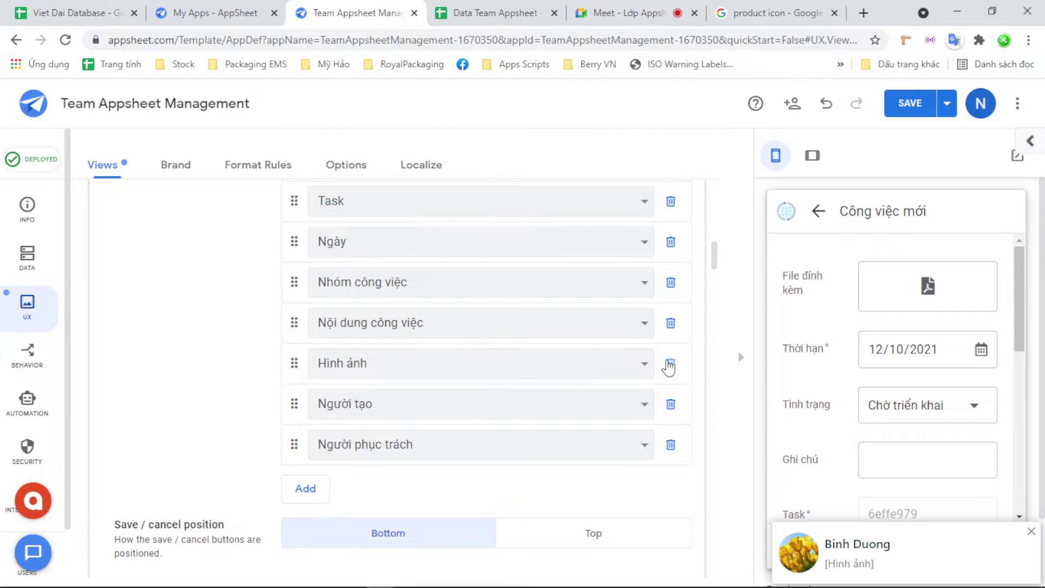
pyautogui.hotkey('ctrl', 'z')
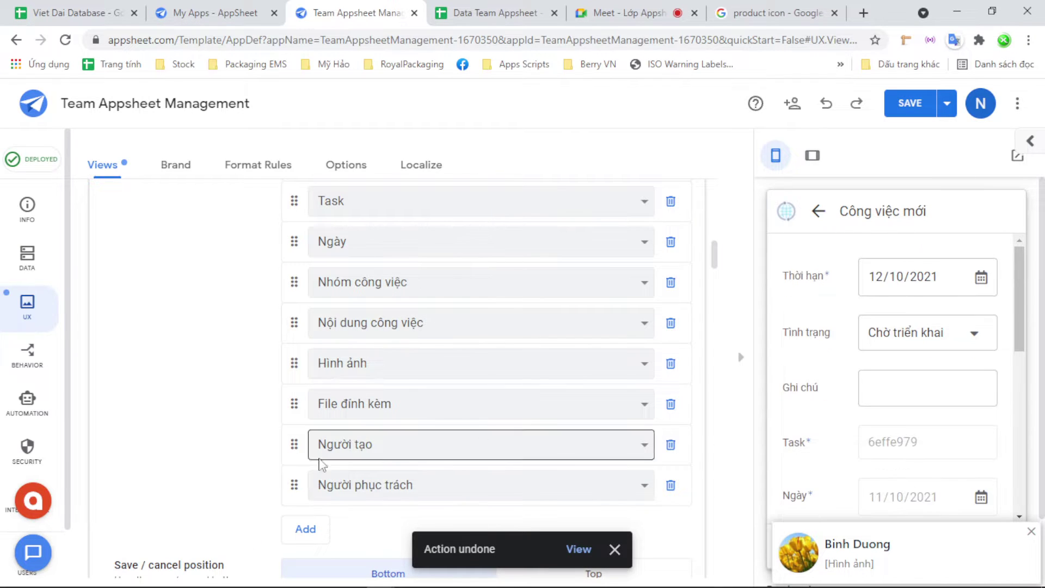
pyautogui.click(311, 533)
pyautogui.scroll(-3, 326, 506)
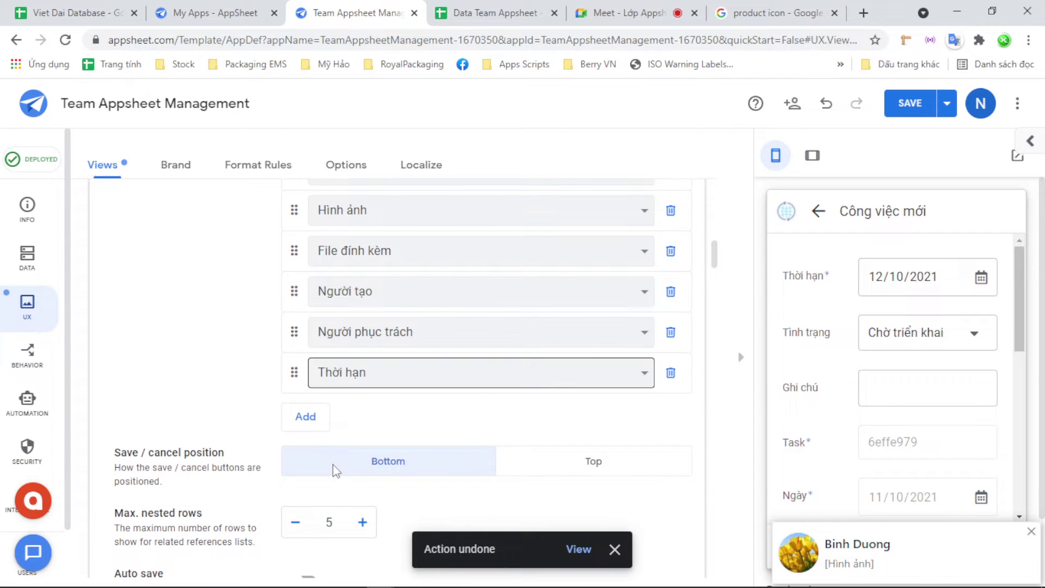
pyautogui.click(312, 418)
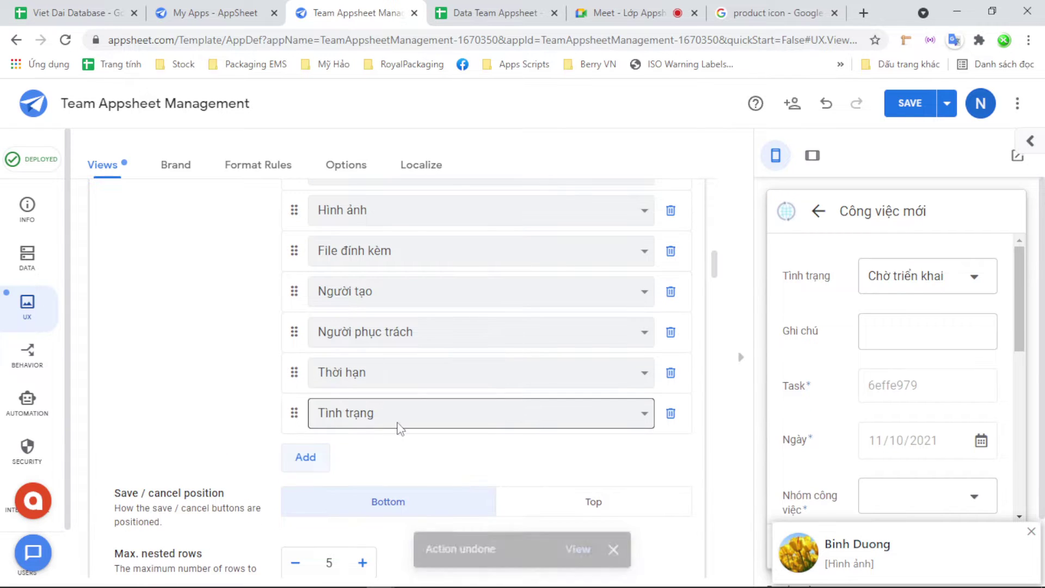
pyautogui.click(671, 414)
pyautogui.scroll(3, 680, 418)
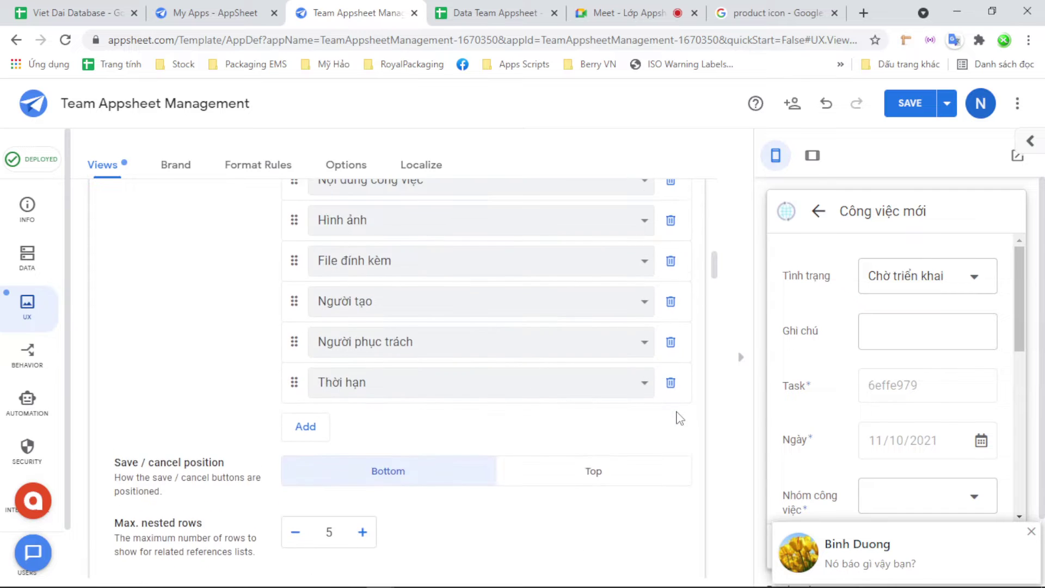
pyautogui.scroll(4, 680, 381)
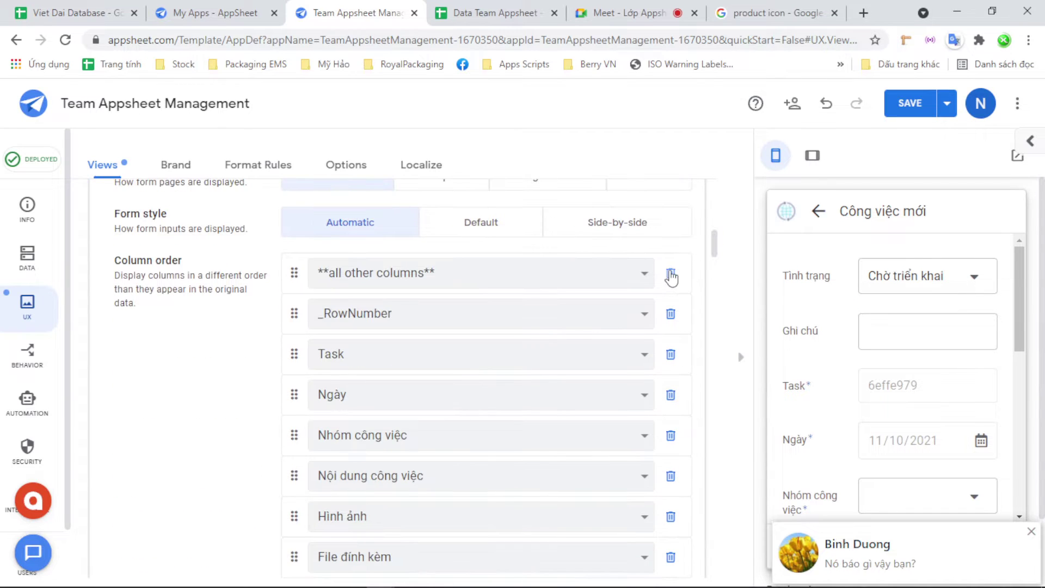
pyautogui.click(671, 275)
pyautogui.click(671, 274)
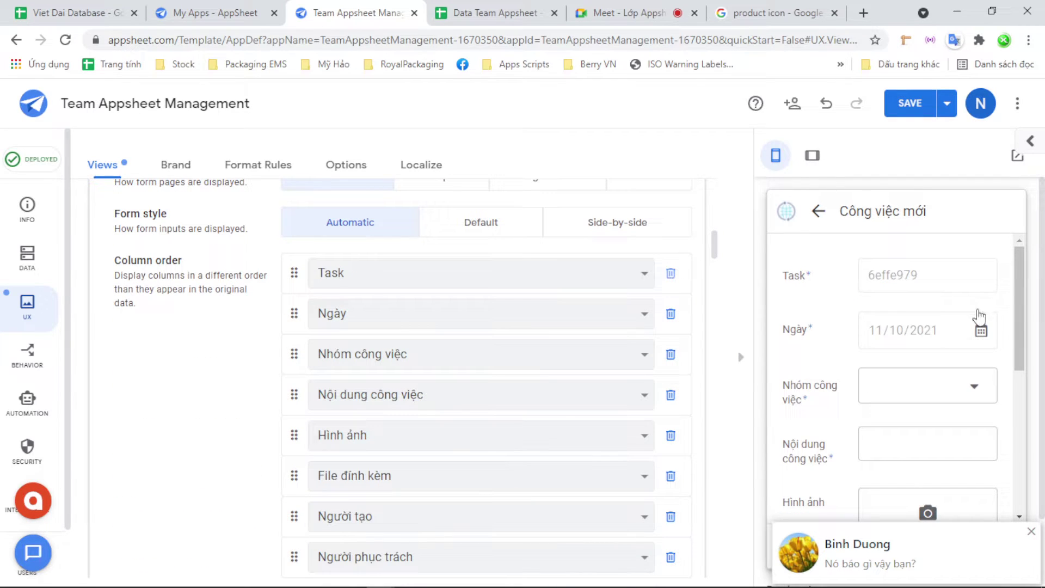
pyautogui.scroll(-4, 915, 394)
pyautogui.scroll(-1, 916, 396)
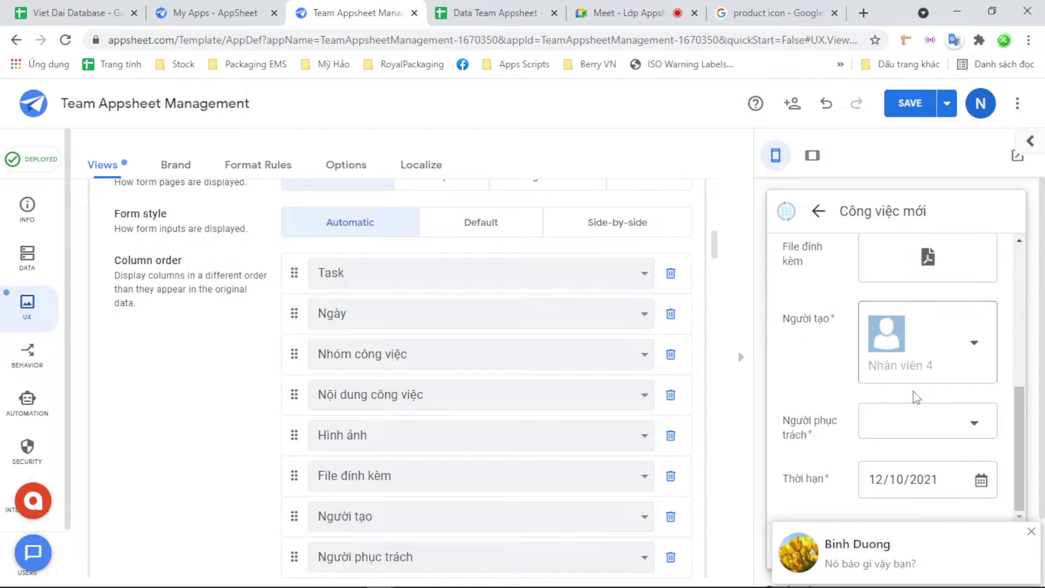
pyautogui.scroll(3, 915, 396)
pyautogui.scroll(-3, 915, 396)
pyautogui.scroll(-2, 916, 397)
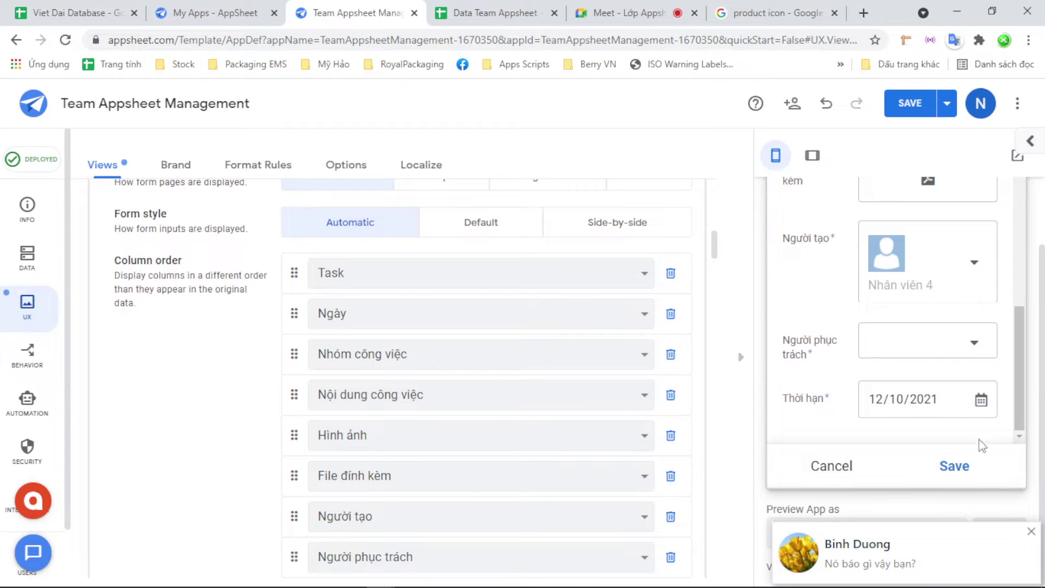
# Step: Save the app and review the reloaded Công việc mới form's new field order in the preview
pyautogui.click(908, 105)
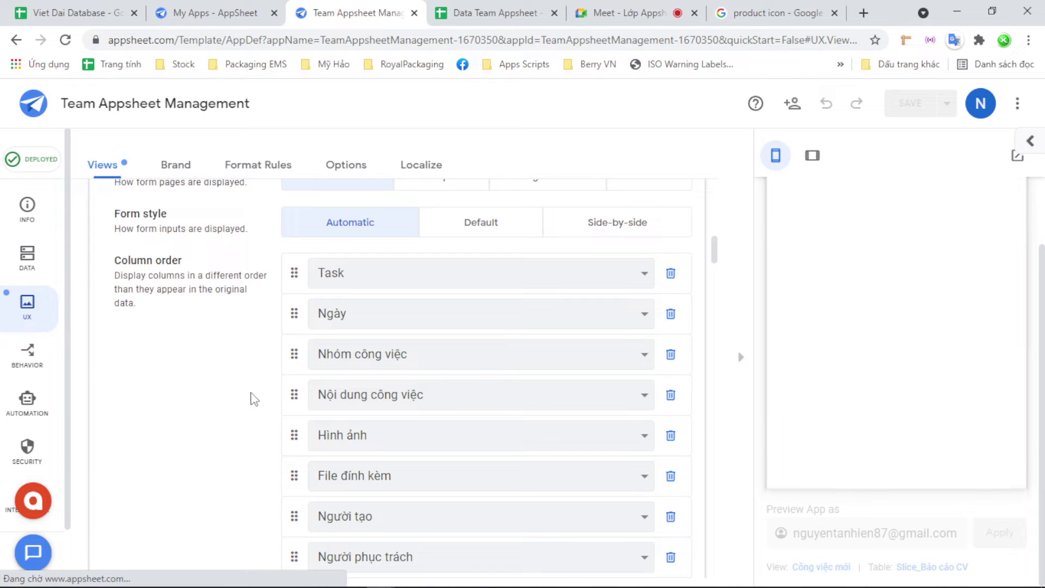
pyautogui.scroll(-3, 268, 397)
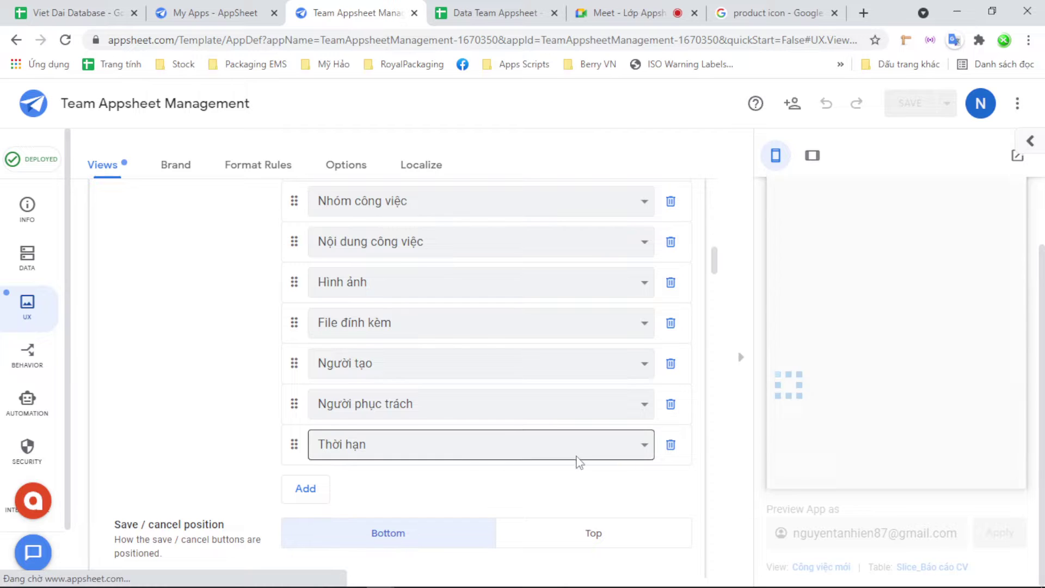
pyautogui.scroll(3, 217, 273)
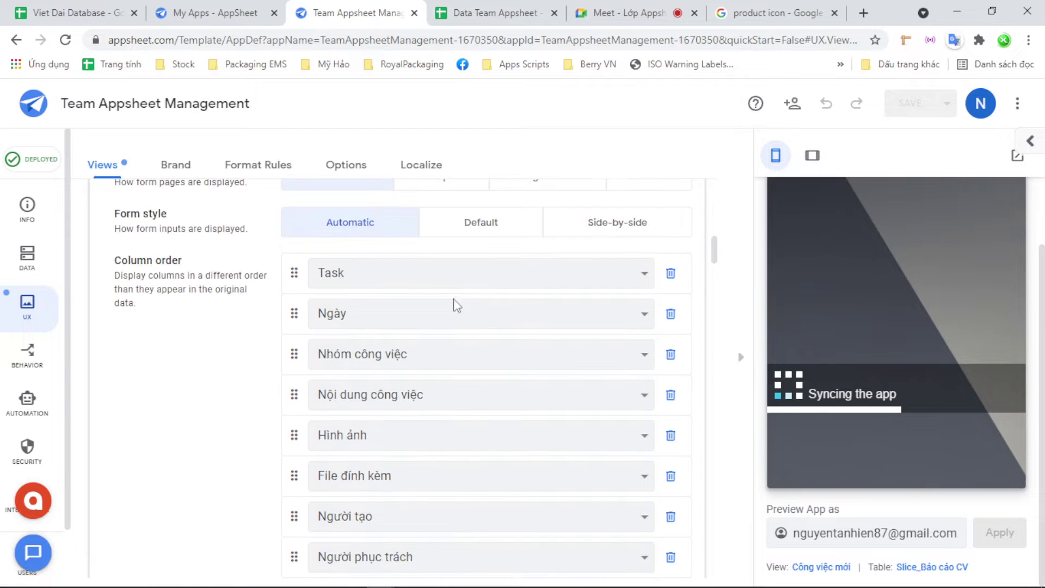
pyautogui.scroll(-1, 455, 304)
pyautogui.scroll(4, 701, 409)
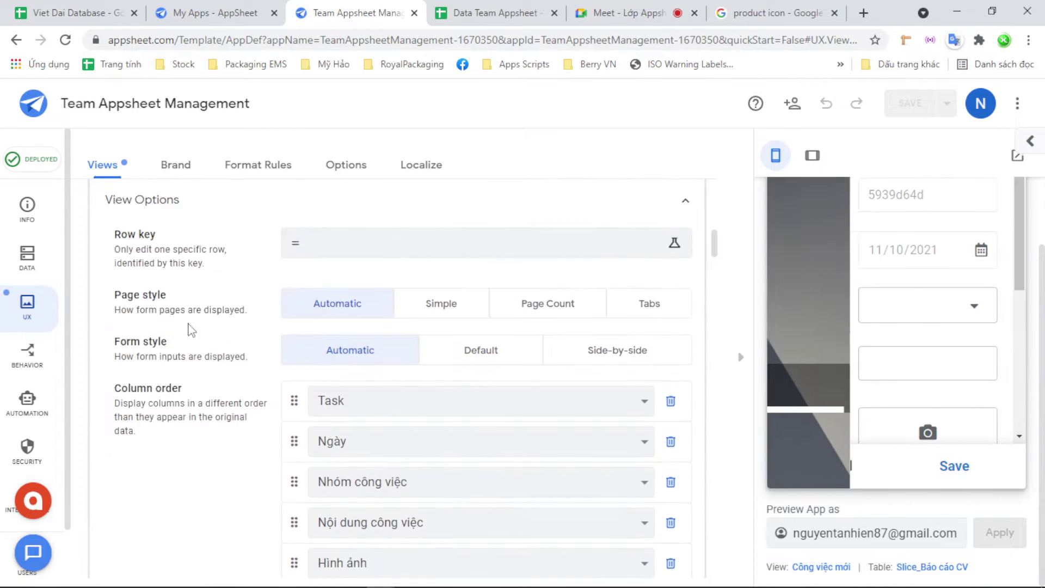
pyautogui.scroll(-1, 871, 354)
pyautogui.scroll(-4, 902, 359)
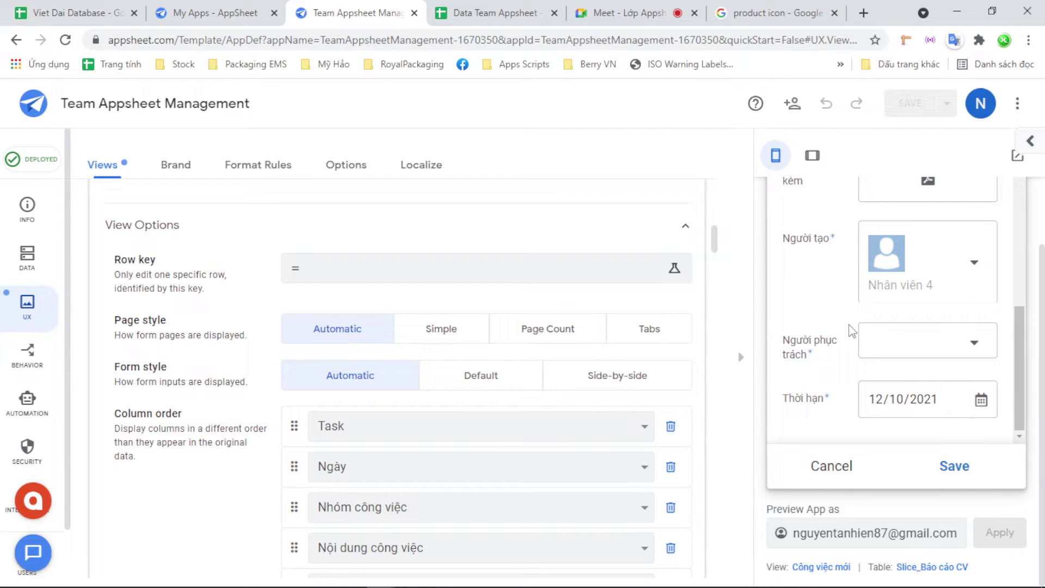
pyautogui.scroll(5, 816, 327)
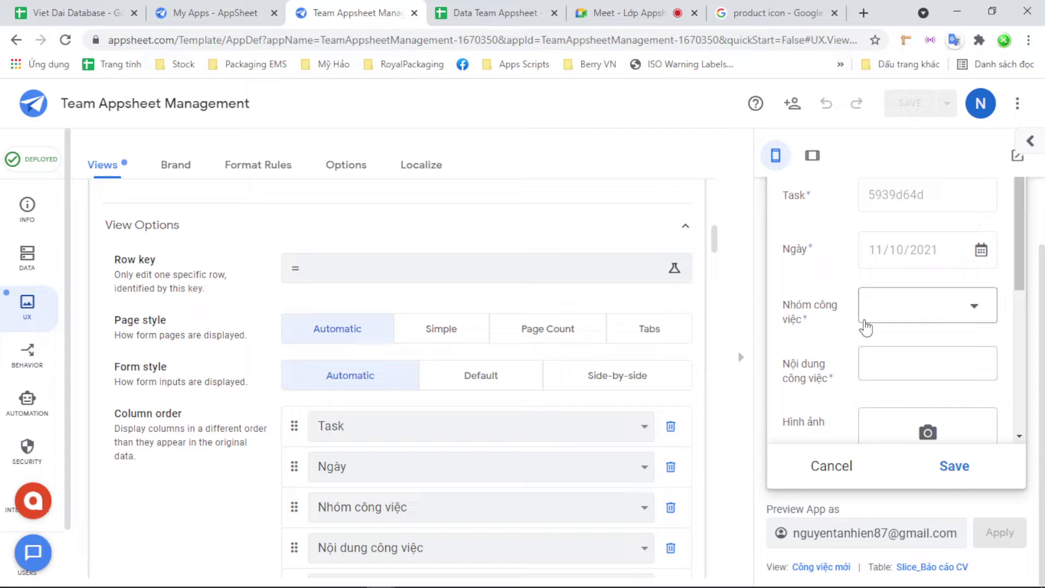
pyautogui.scroll(-1, 995, 267)
pyautogui.scroll(-5, 995, 267)
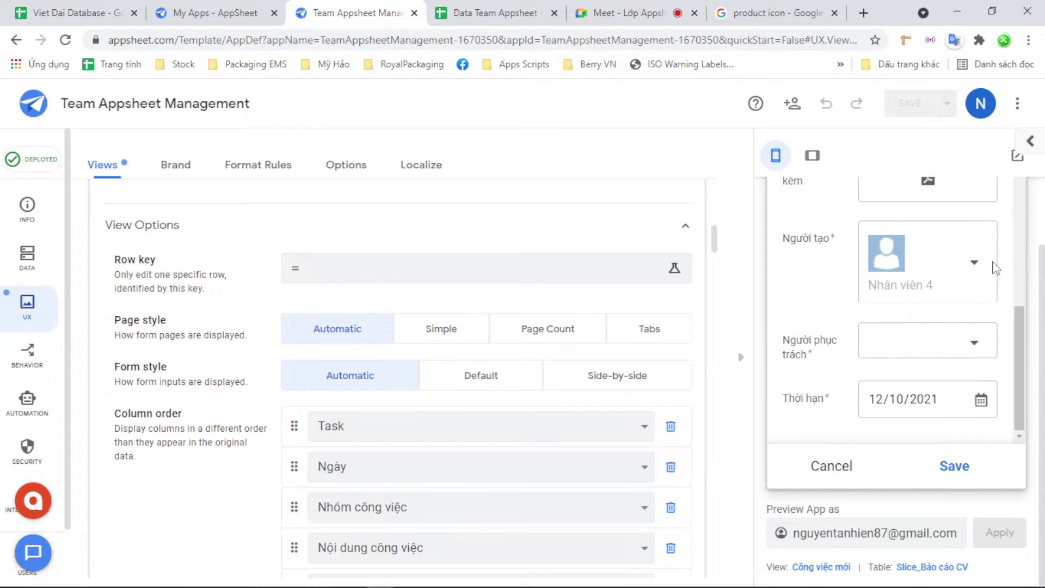
pyautogui.scroll(5, 996, 269)
pyautogui.scroll(-4, 996, 270)
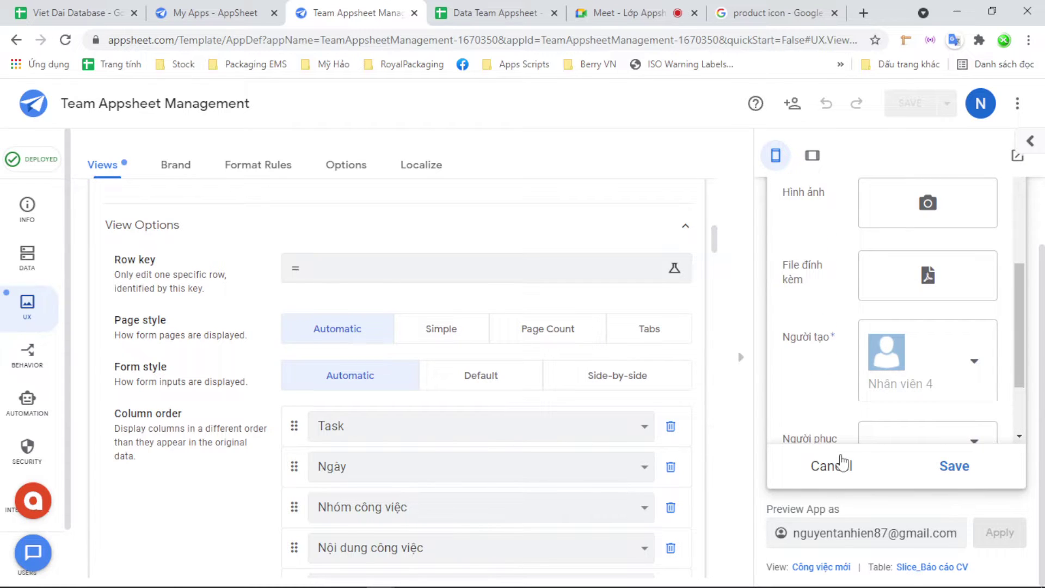
pyautogui.scroll(4, 867, 403)
# Step: Set Nhóm công việc to Hệ thống and fill in the work content
pyautogui.click(907, 312)
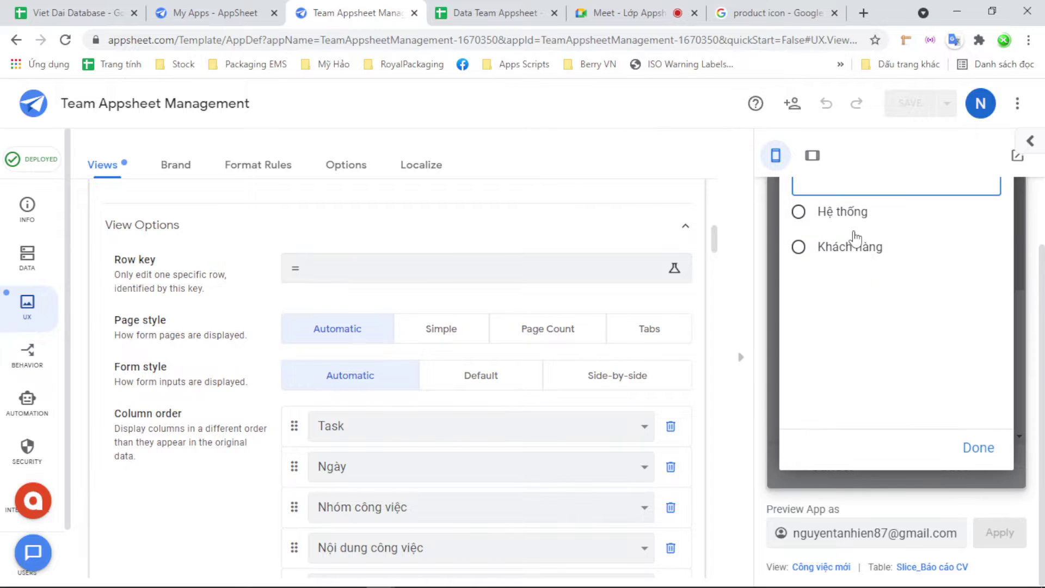
pyautogui.click(842, 213)
pyautogui.click(926, 359)
pyautogui.write('Test báo cáo công v')
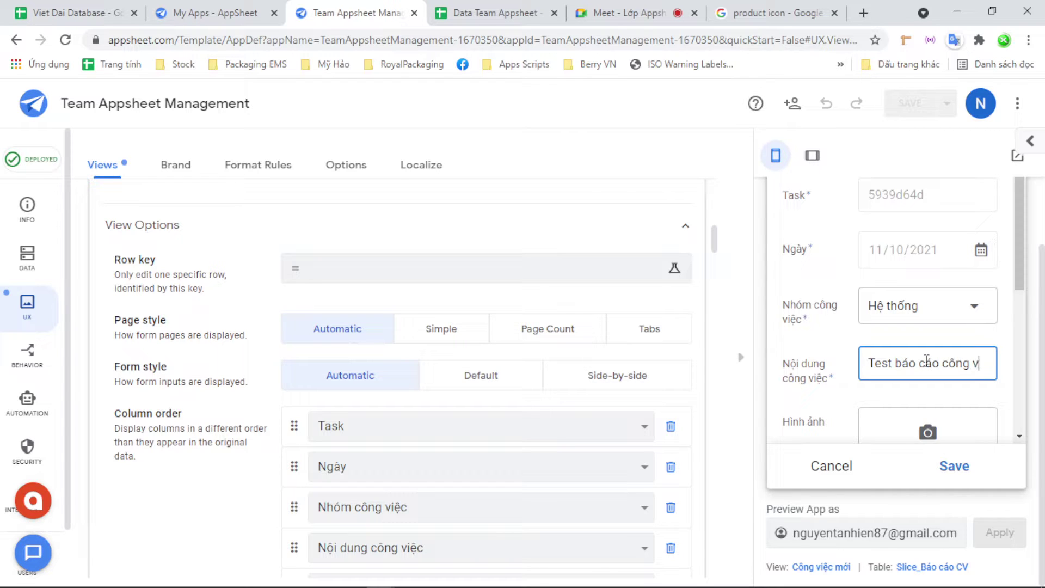
pyautogui.write('iệc')
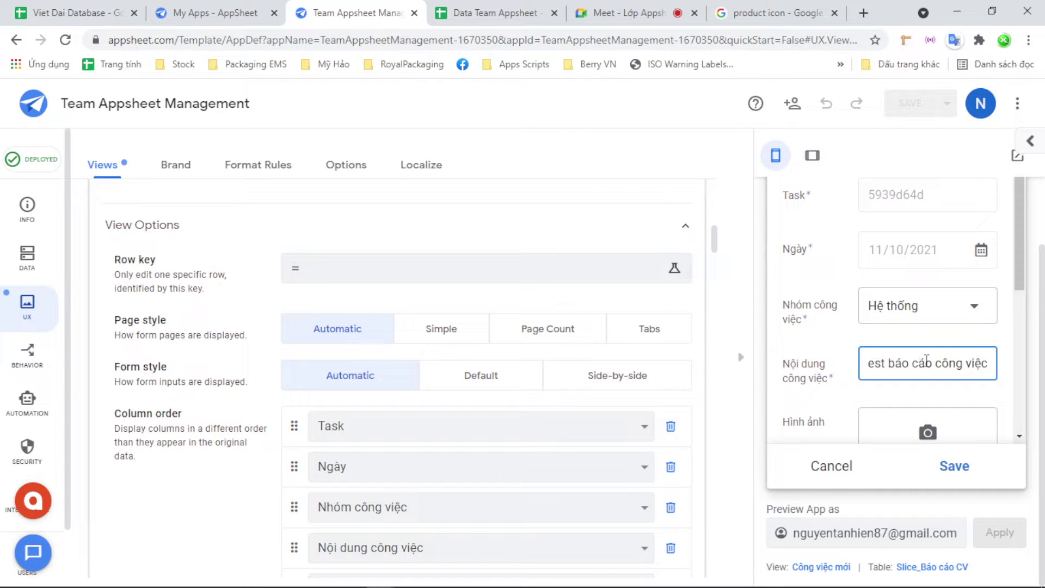
pyautogui.scroll(-3, 926, 359)
# Step: Attach the second image from the folder to the Hình ảnh field
pyautogui.click(917, 272)
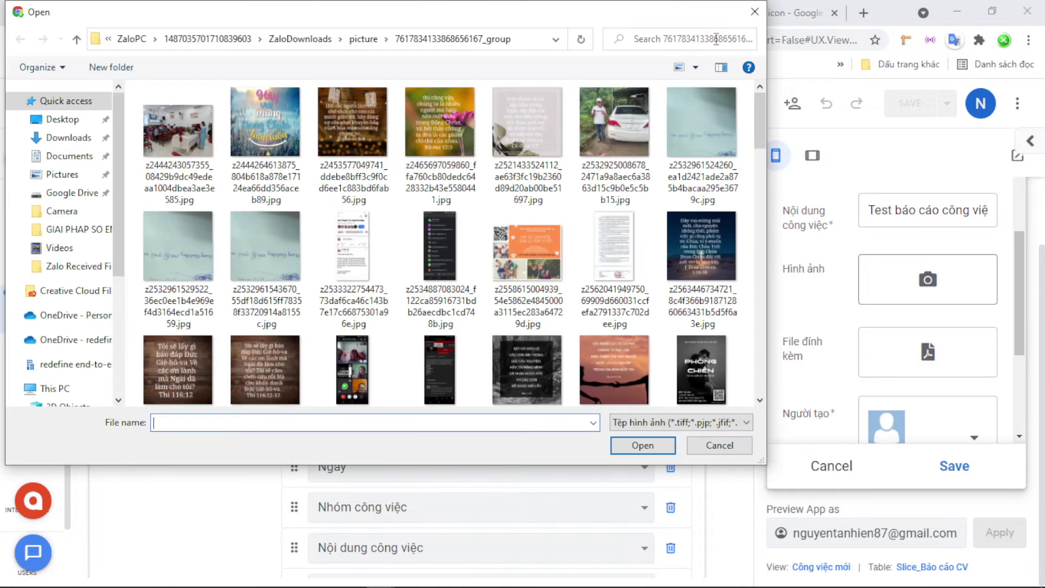
pyautogui.click(719, 445)
pyautogui.scroll(-2, 936, 329)
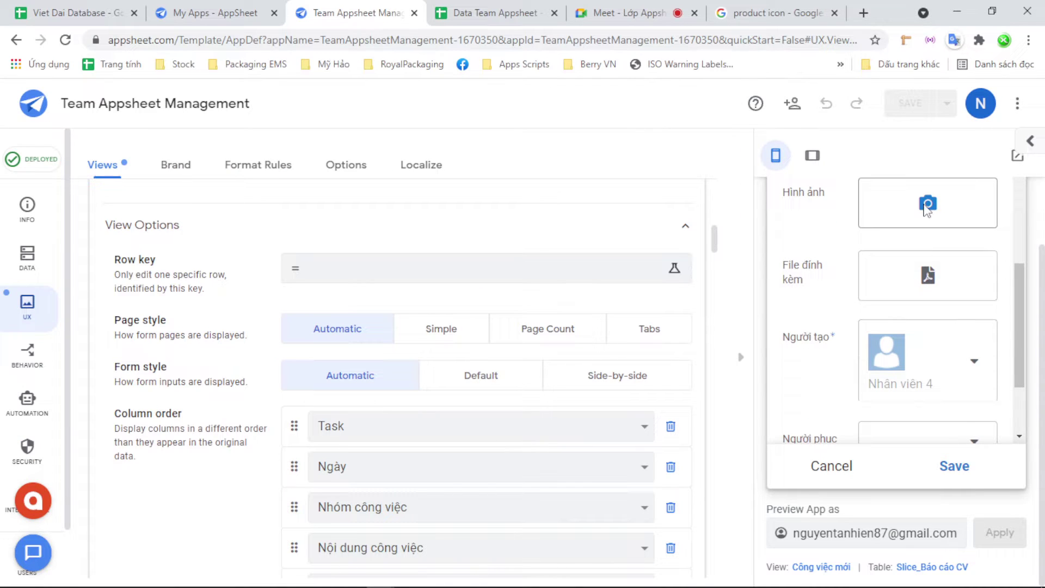
pyautogui.click(926, 205)
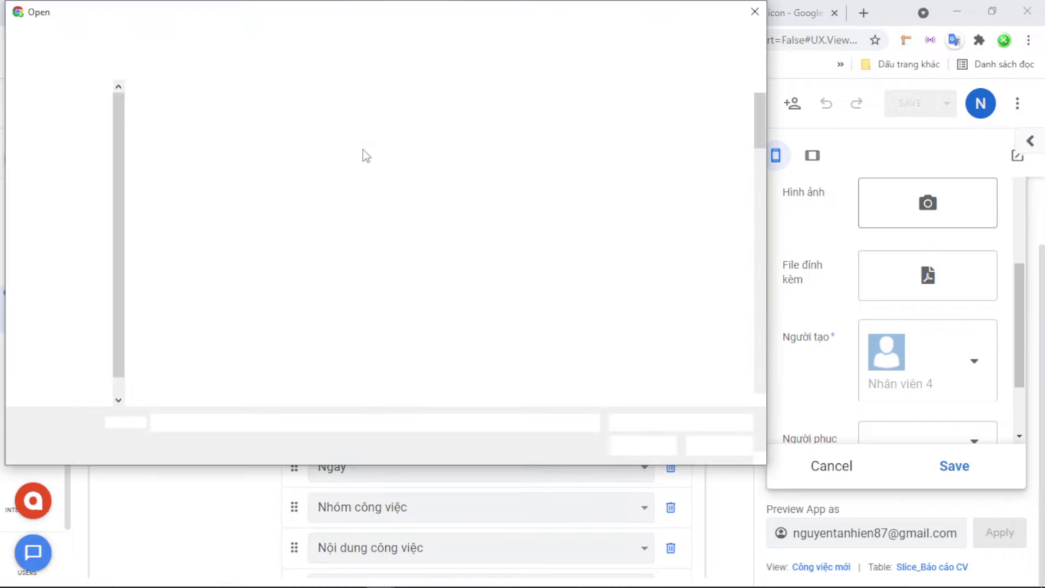
pyautogui.click(274, 135)
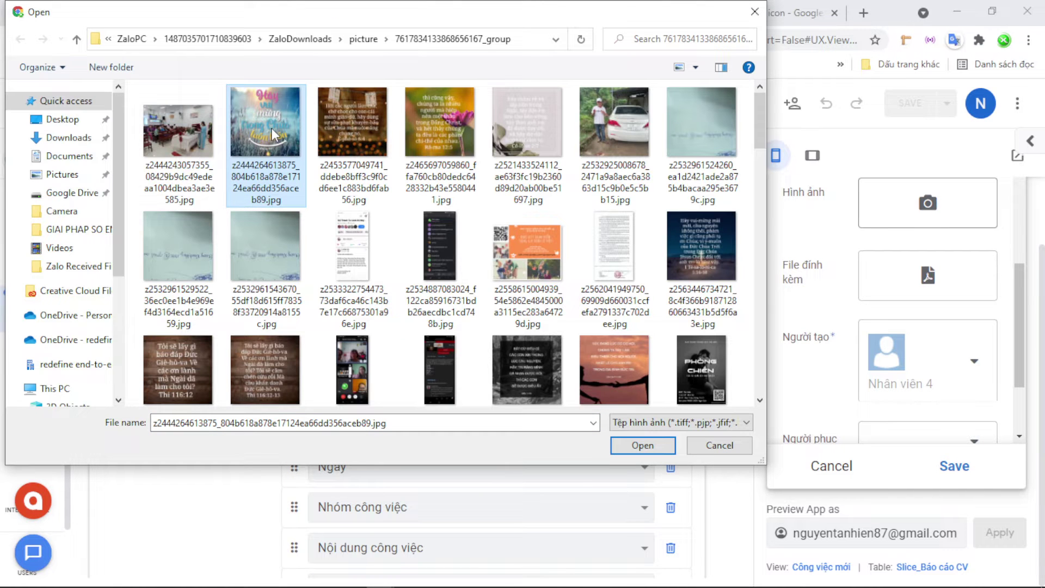
pyautogui.doubleClick(273, 135)
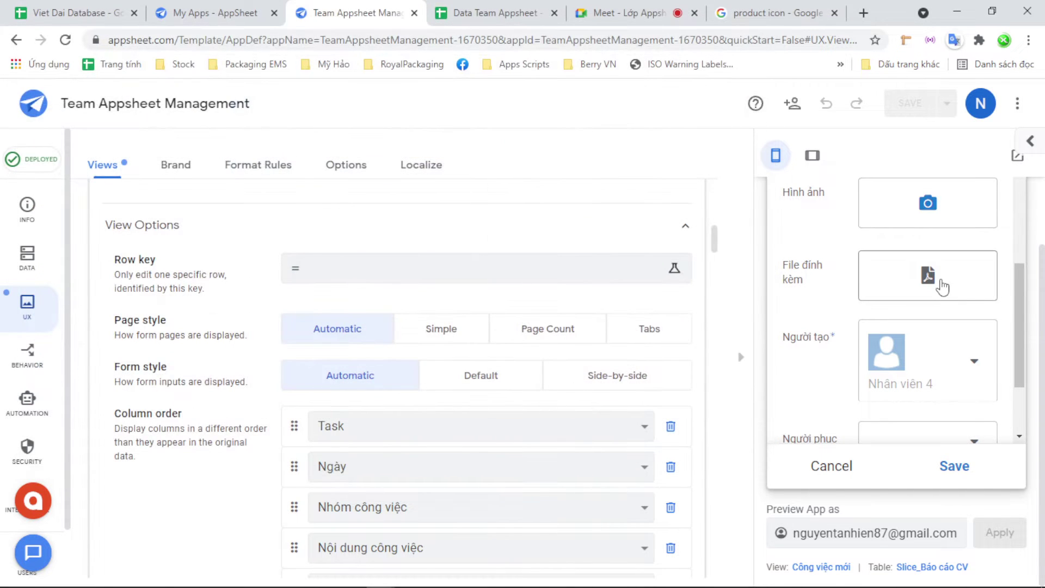
pyautogui.scroll(-1, 942, 294)
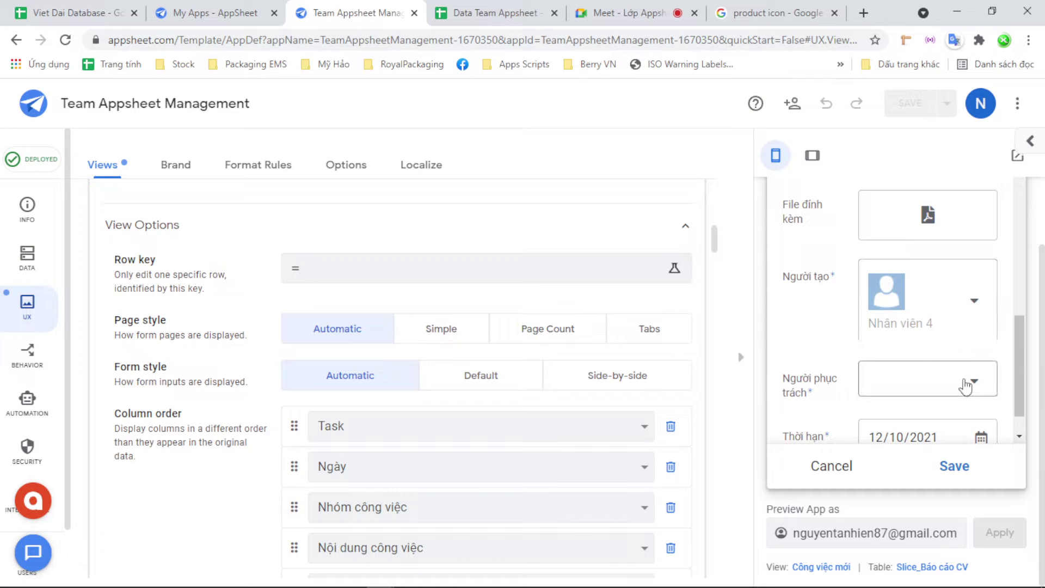
# Step: Choose Nhân viên 1 as Người phục trách and save the new work record
pyautogui.click(943, 384)
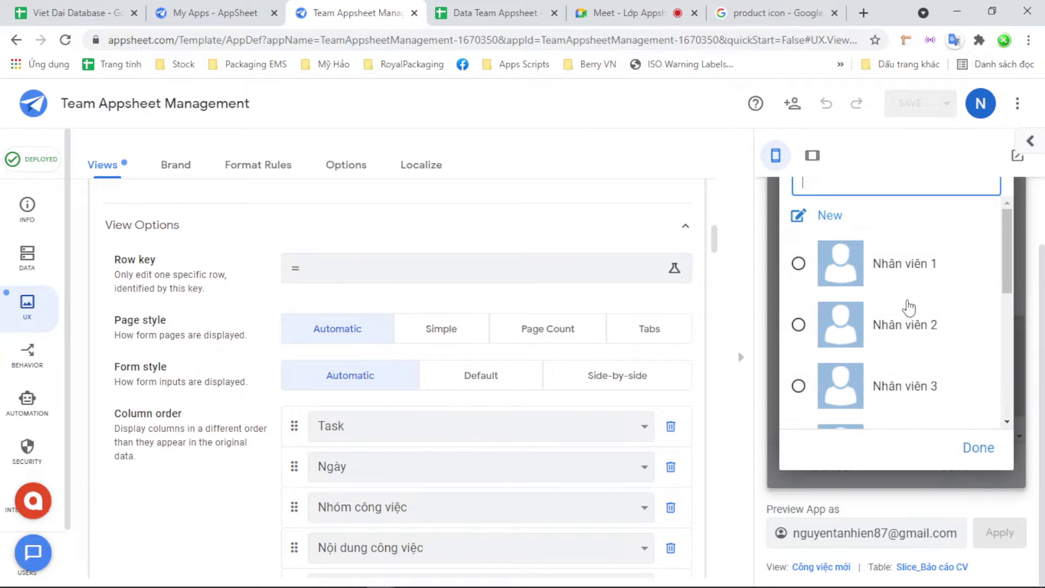
pyautogui.scroll(-4, 844, 348)
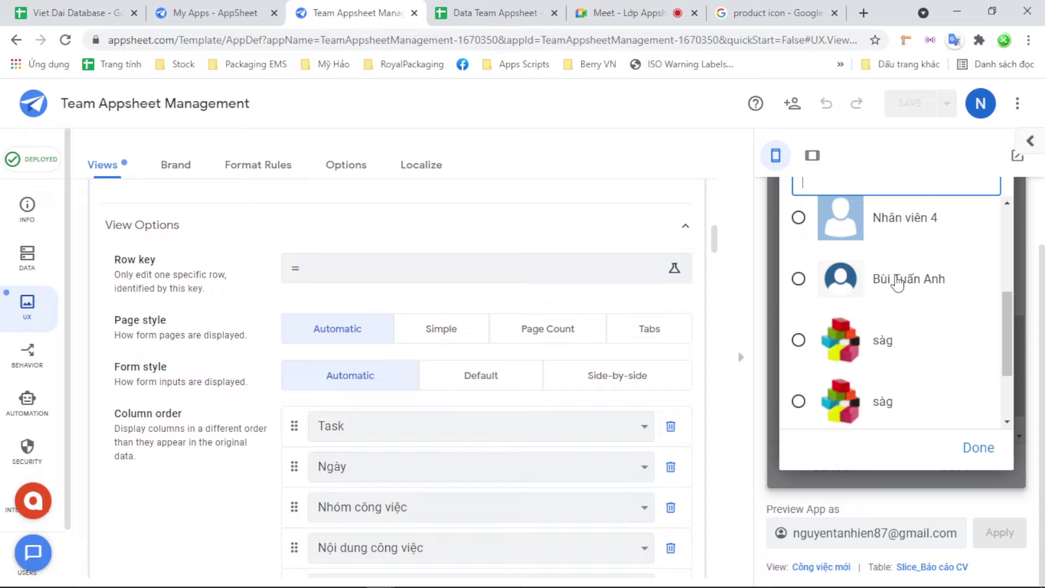
pyautogui.scroll(4, 877, 288)
pyautogui.click(874, 285)
pyautogui.scroll(-2, 948, 390)
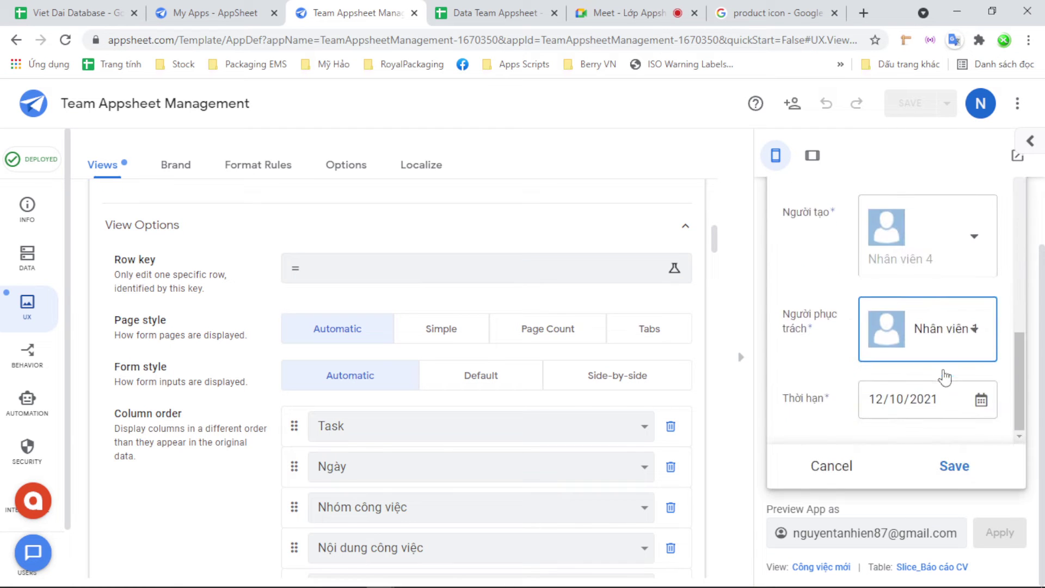
pyautogui.click(955, 467)
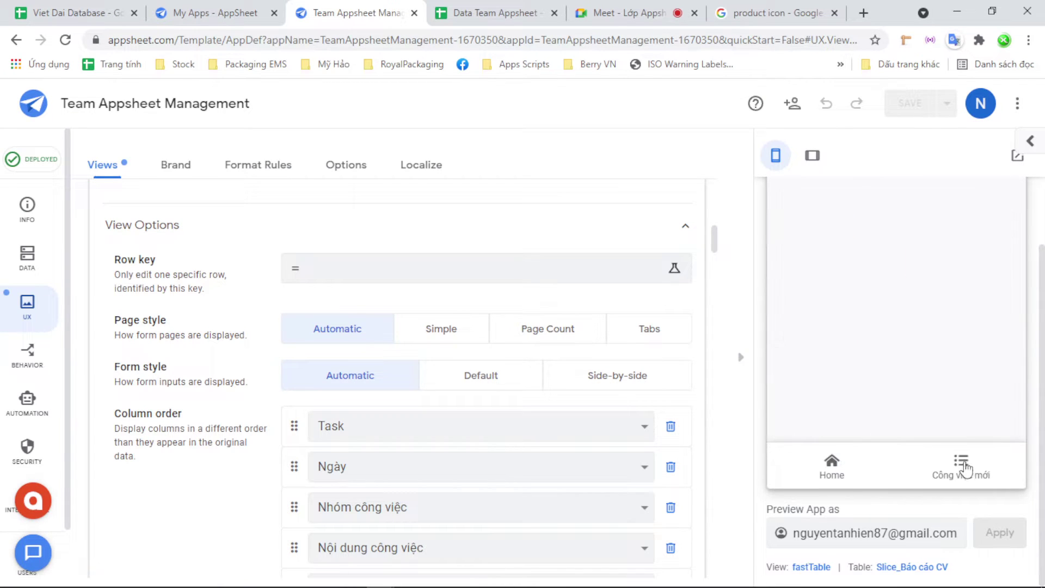
# Step: From Home, open Báo cáo công việc and view details of new record 5939d64d
pyautogui.click(831, 541)
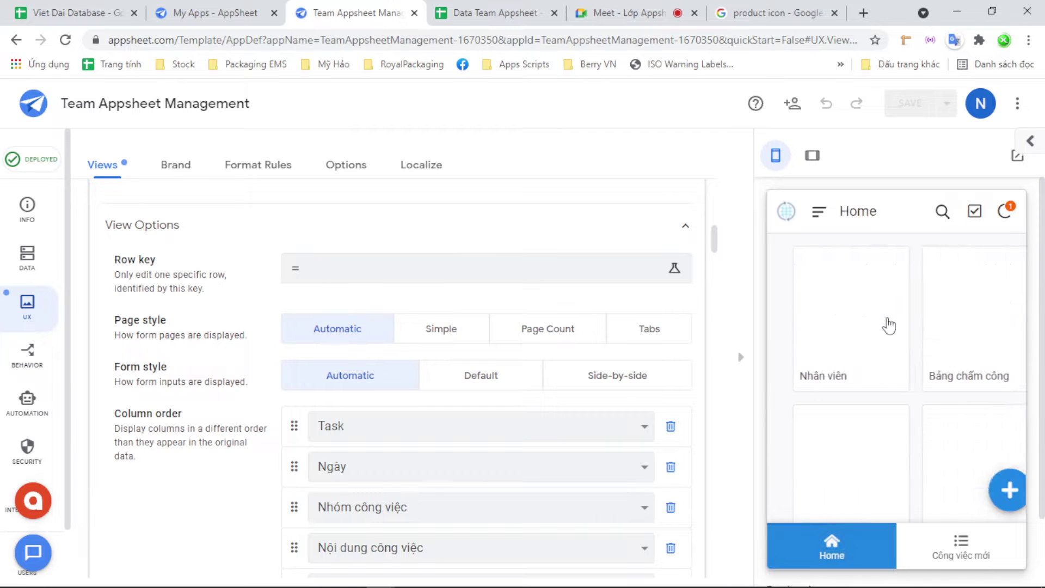
pyautogui.scroll(-2, 912, 336)
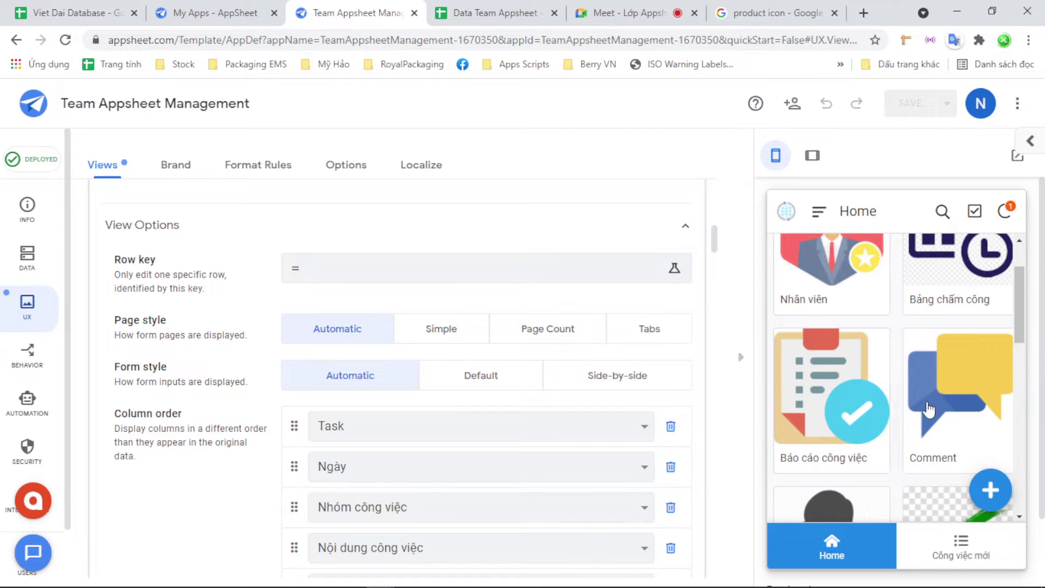
pyautogui.scroll(-2, 939, 402)
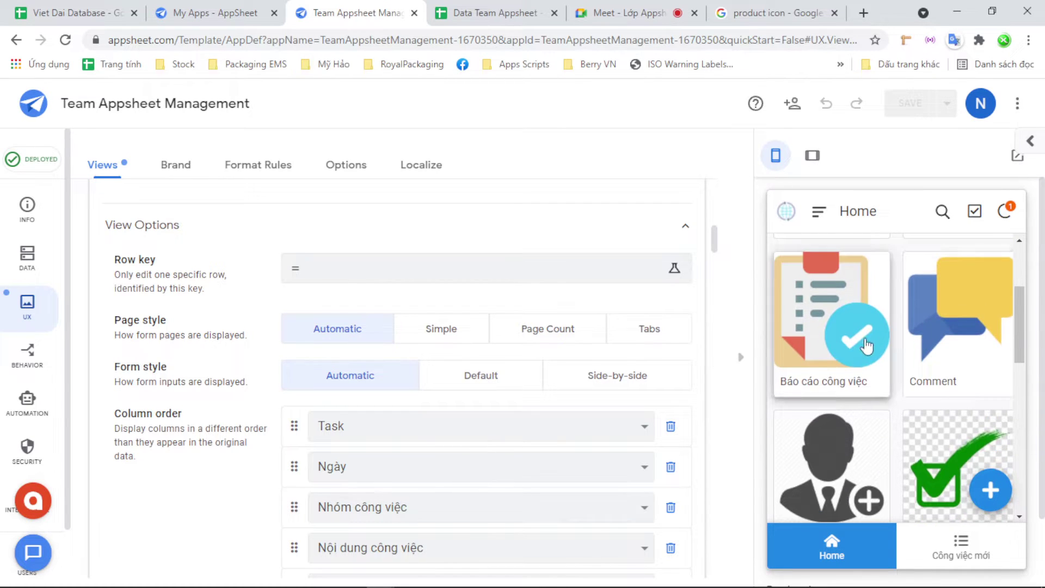
pyautogui.scroll(-1, 831, 387)
pyautogui.scroll(-2, 832, 388)
pyautogui.scroll(4, 832, 388)
pyautogui.click(831, 387)
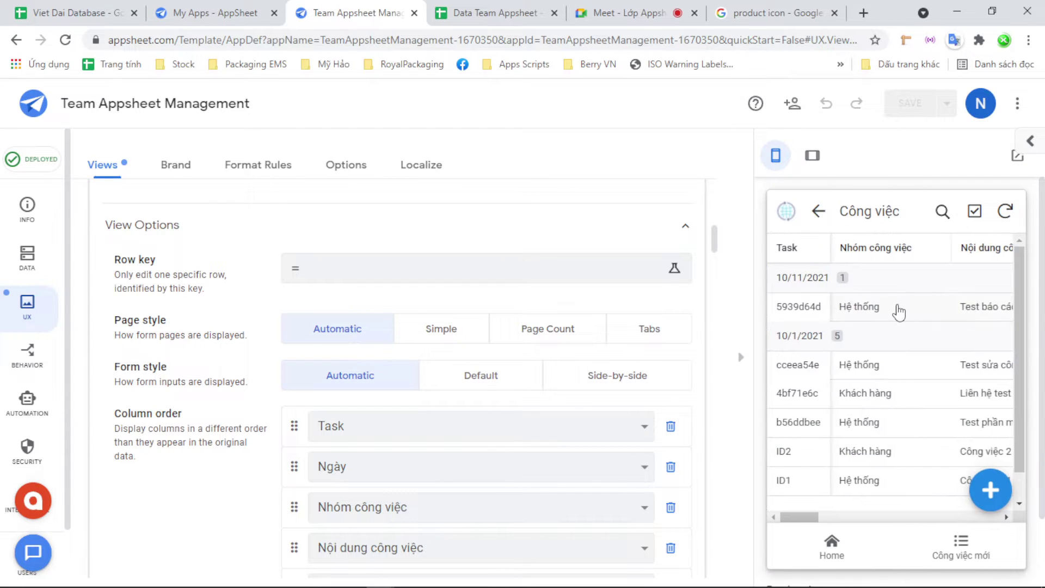
pyautogui.click(897, 309)
# Step: Edit the record, try a new Lịch sử trao đổi entry, then cancel back to details
pyautogui.scroll(-5, 926, 381)
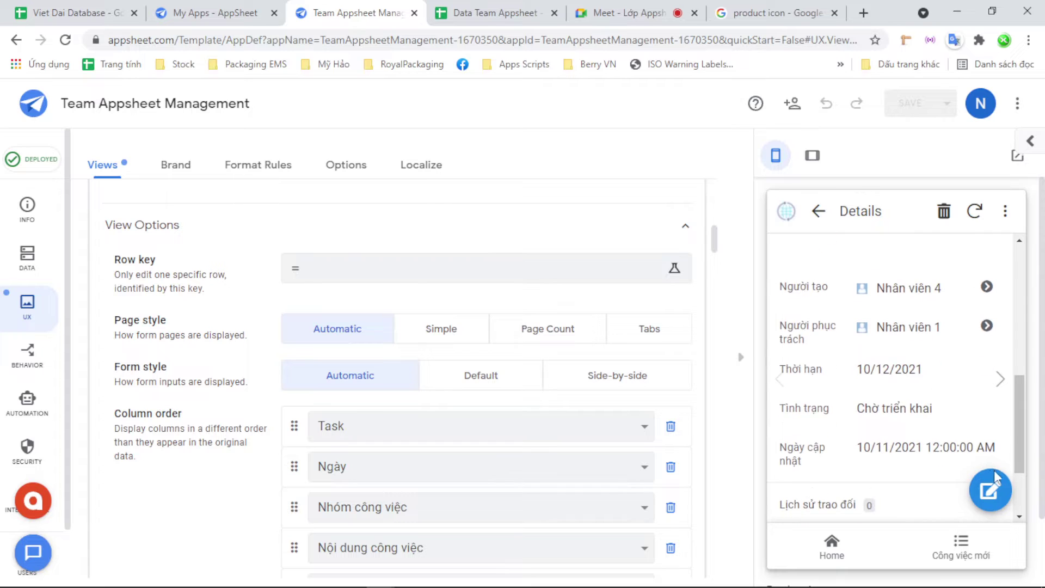
pyautogui.click(990, 489)
pyautogui.scroll(-5, 973, 419)
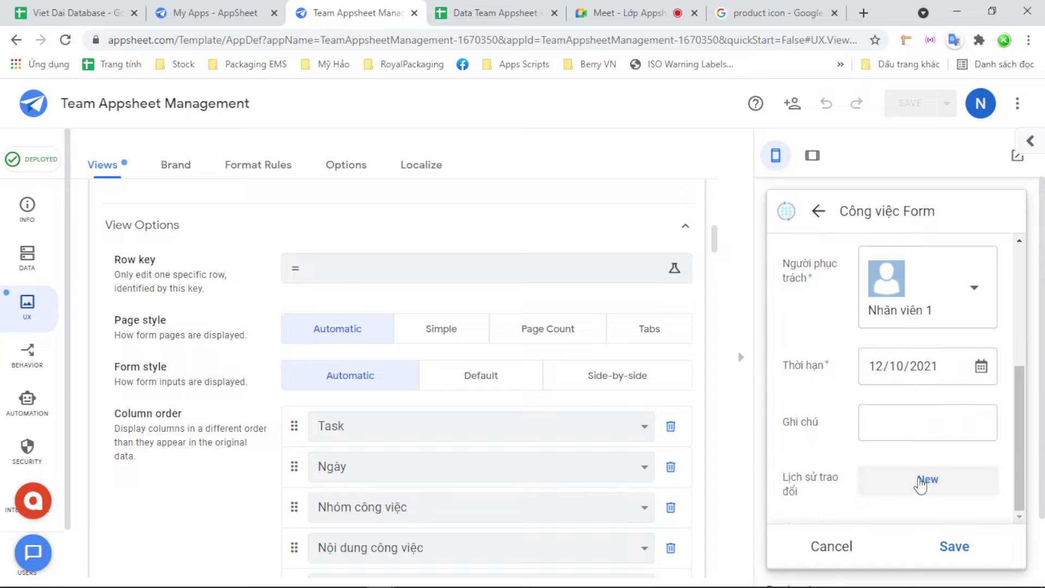
pyautogui.click(953, 482)
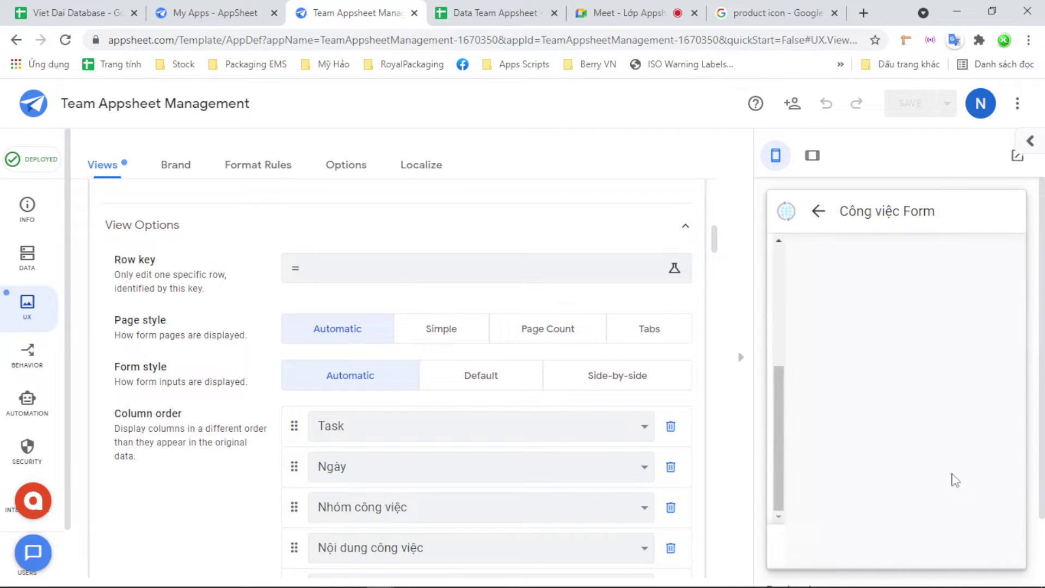
pyautogui.click(816, 211)
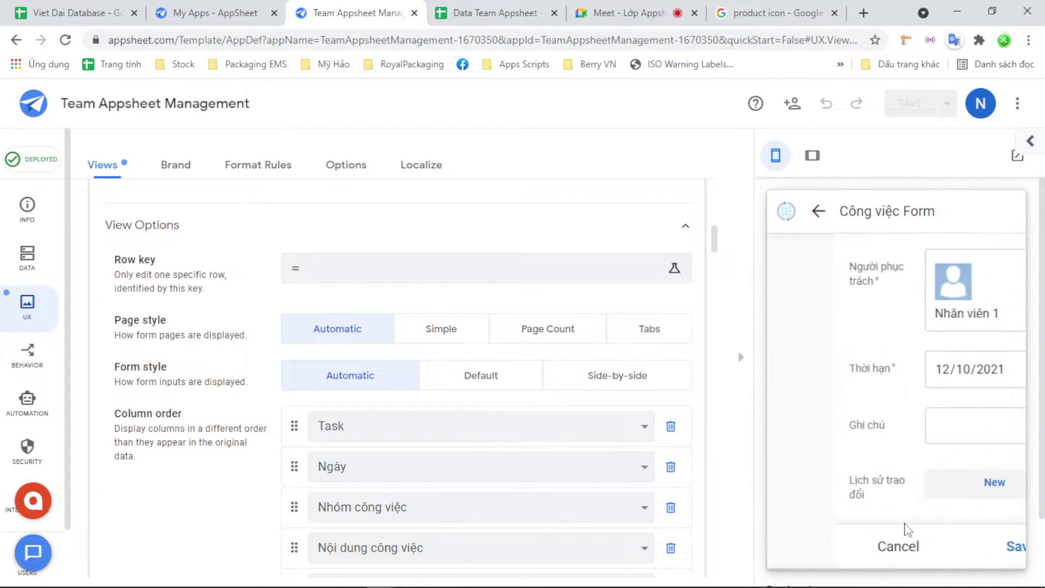
pyautogui.click(838, 548)
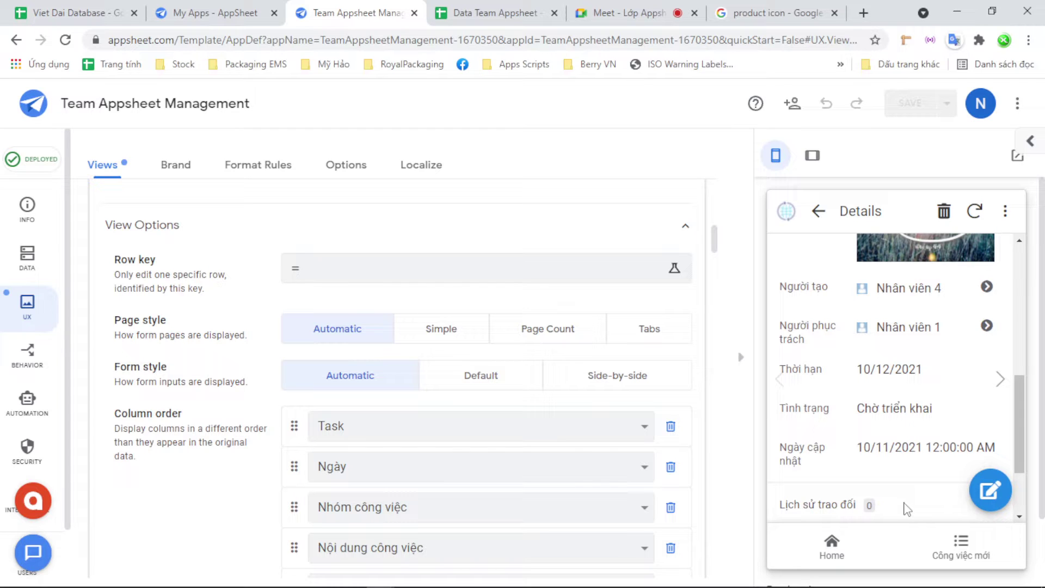
# Step: Start a new comment from the task's Lịch sử trao đổi section in the preview
pyautogui.scroll(-2, 920, 445)
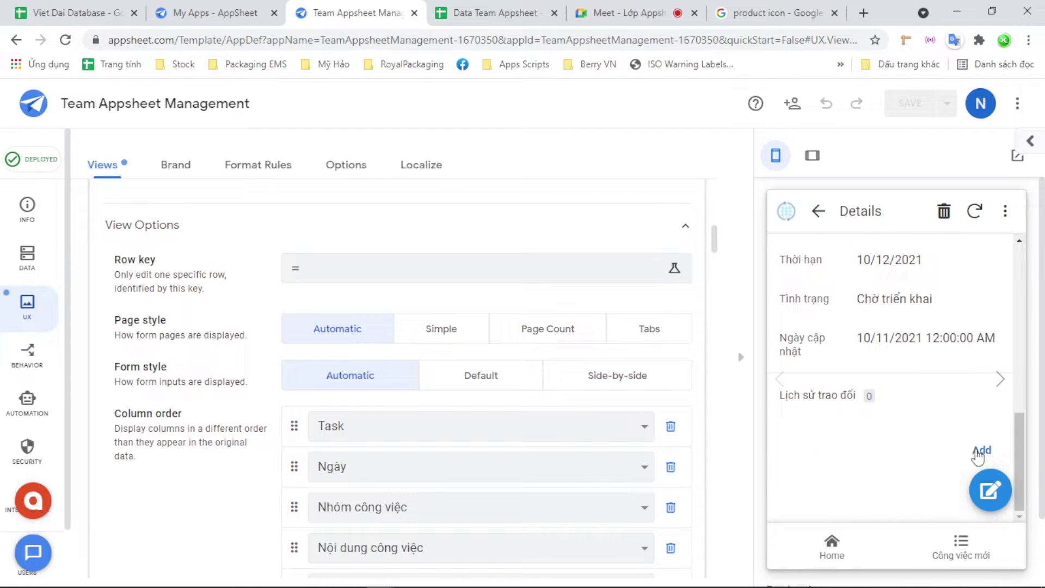
pyautogui.click(977, 451)
pyautogui.scroll(-1, 949, 408)
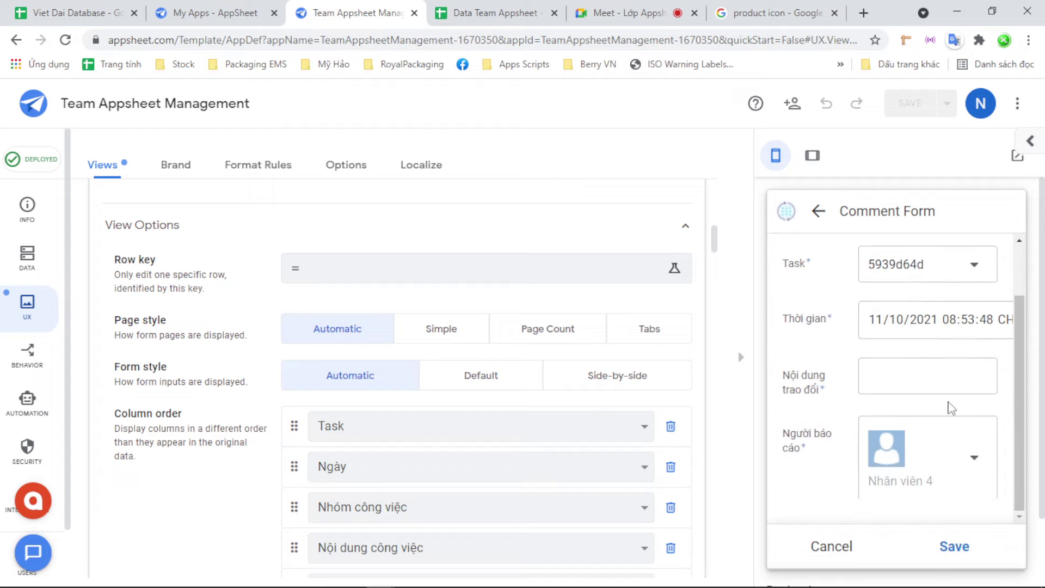
pyautogui.scroll(-2, 925, 414)
pyautogui.scroll(1, 920, 393)
pyautogui.scroll(1, 920, 392)
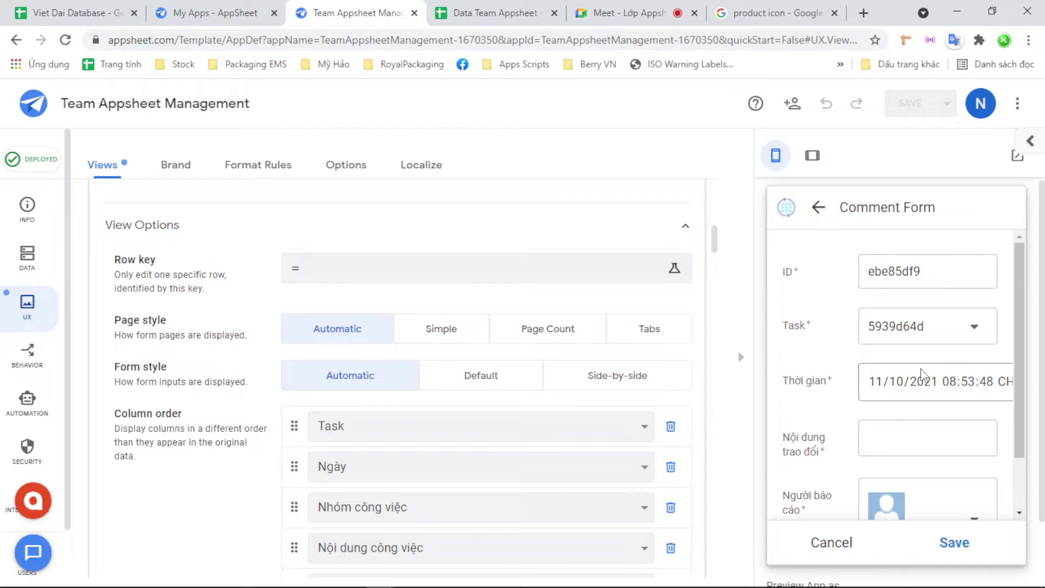
pyautogui.scroll(3, 139, 303)
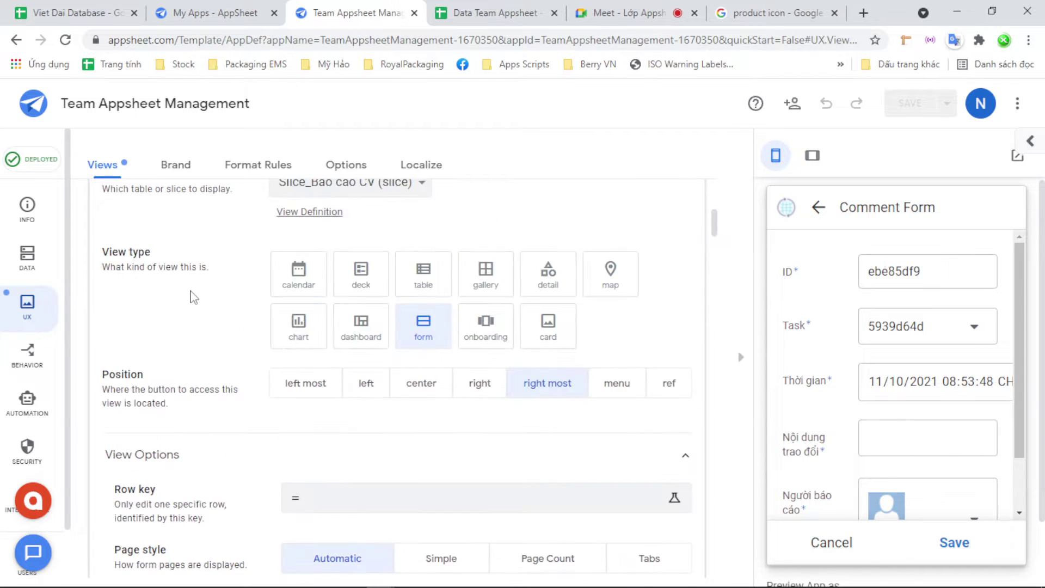
pyautogui.scroll(7, 196, 297)
pyautogui.scroll(-2, 177, 306)
pyautogui.scroll(3, 160, 303)
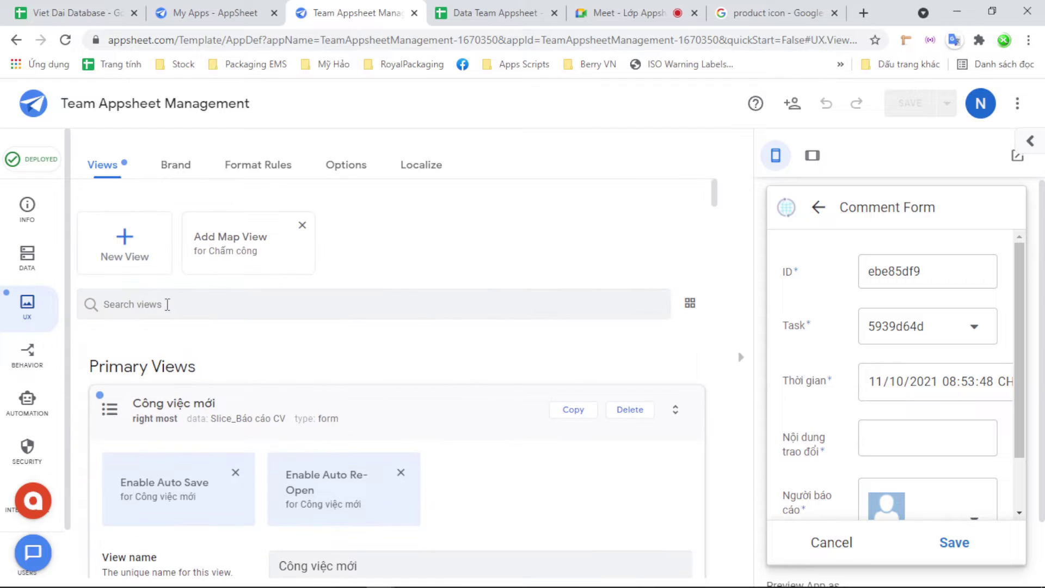
# Step: Filter the views list by 'comment' to show Comment_Detail, Comment_Form and Comment_Inline
pyautogui.write('co')
pyautogui.write('mment')
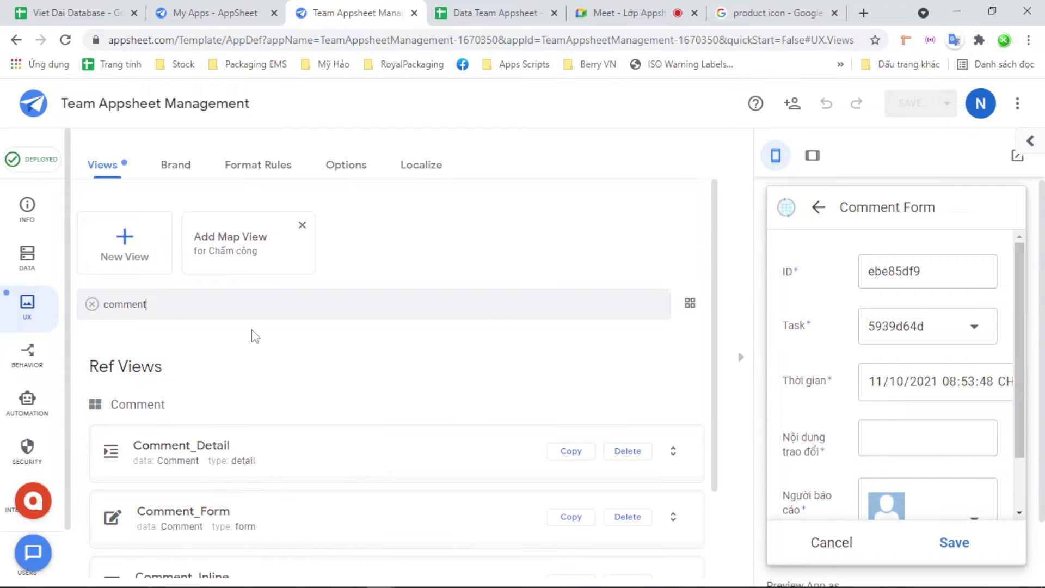
pyautogui.scroll(-1, 249, 381)
pyautogui.scroll(-1, 250, 388)
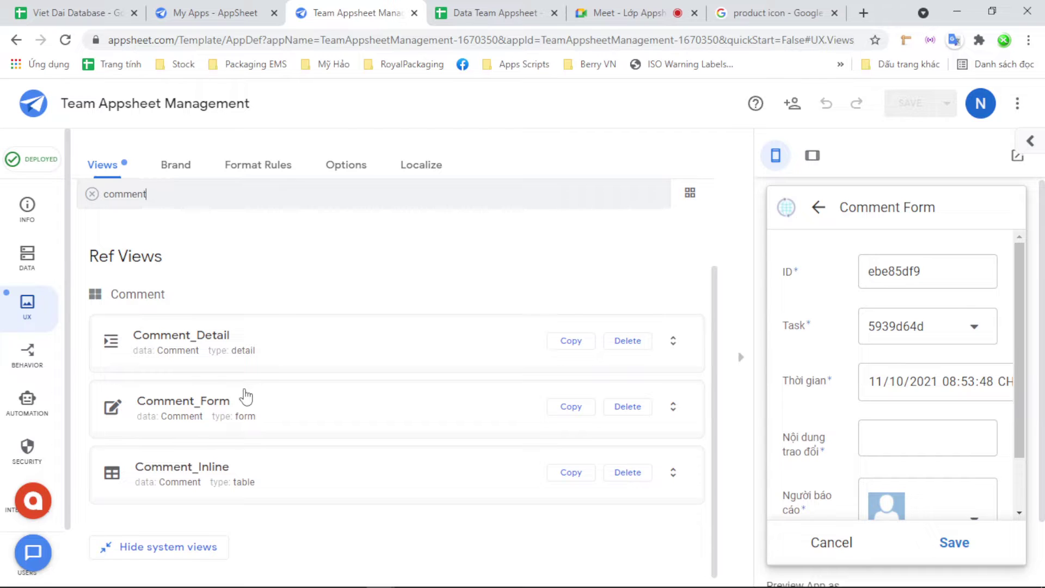
# Step: Remove Task, Thời gian and Người báo cáo from Comment_Form's column order
pyautogui.click(234, 401)
pyautogui.scroll(-1, 348, 376)
pyautogui.scroll(-2, 349, 375)
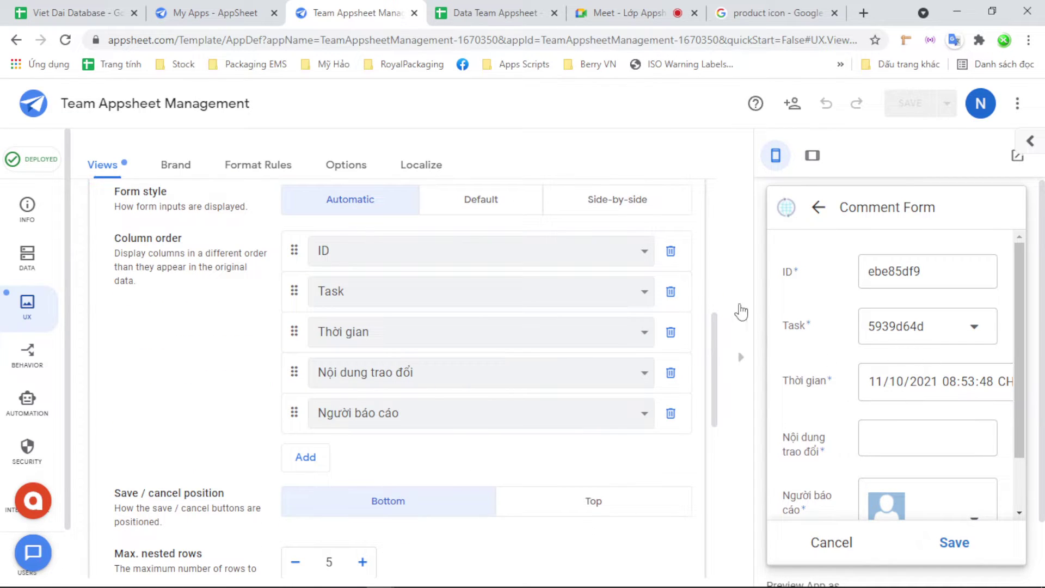
pyautogui.click(671, 292)
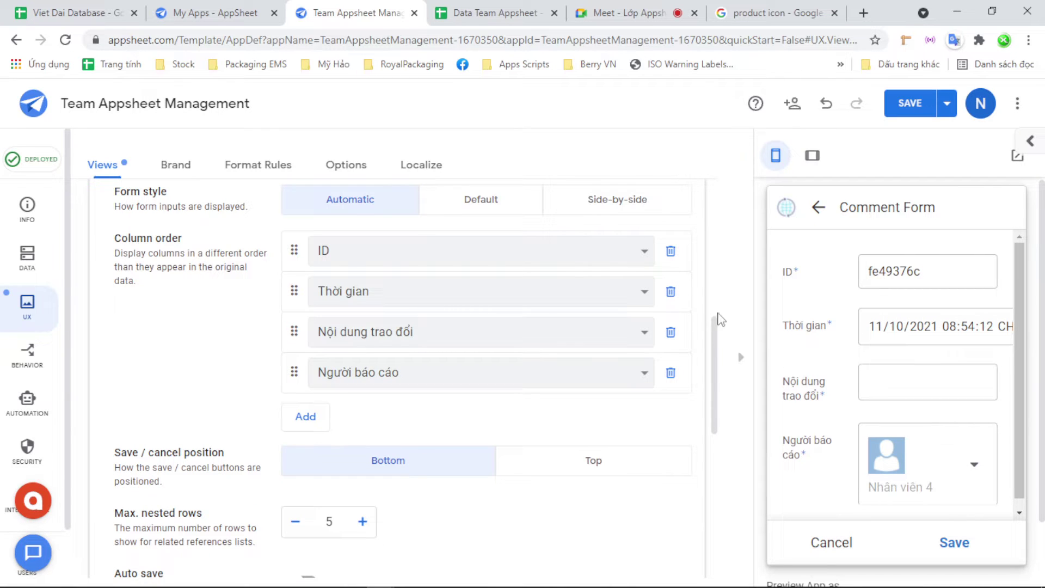
pyautogui.click(671, 292)
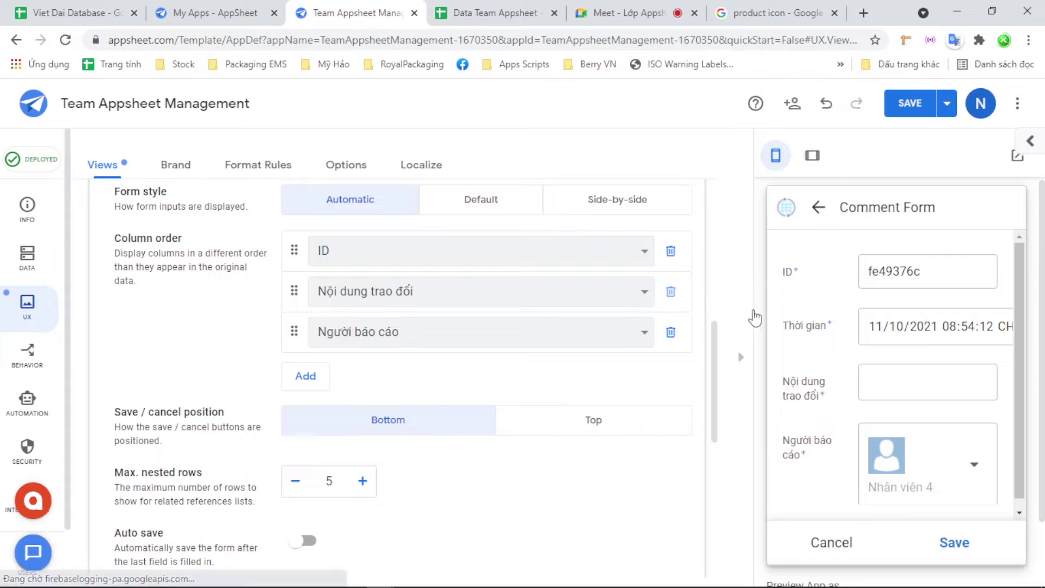
pyautogui.click(671, 333)
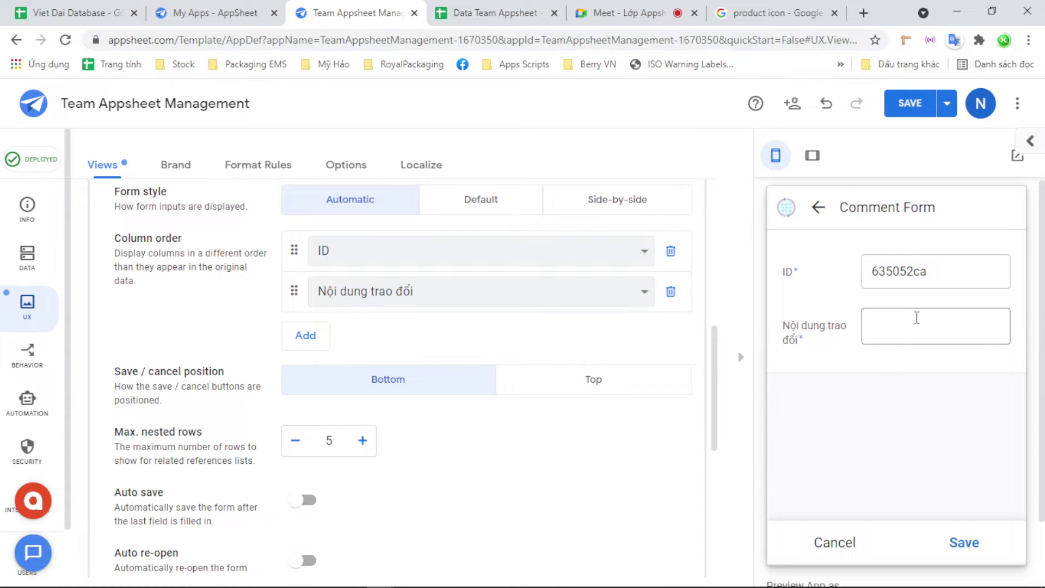
# Step: Select the ID value in the preview form, then go to the Data tables list
pyautogui.doubleClick(939, 272)
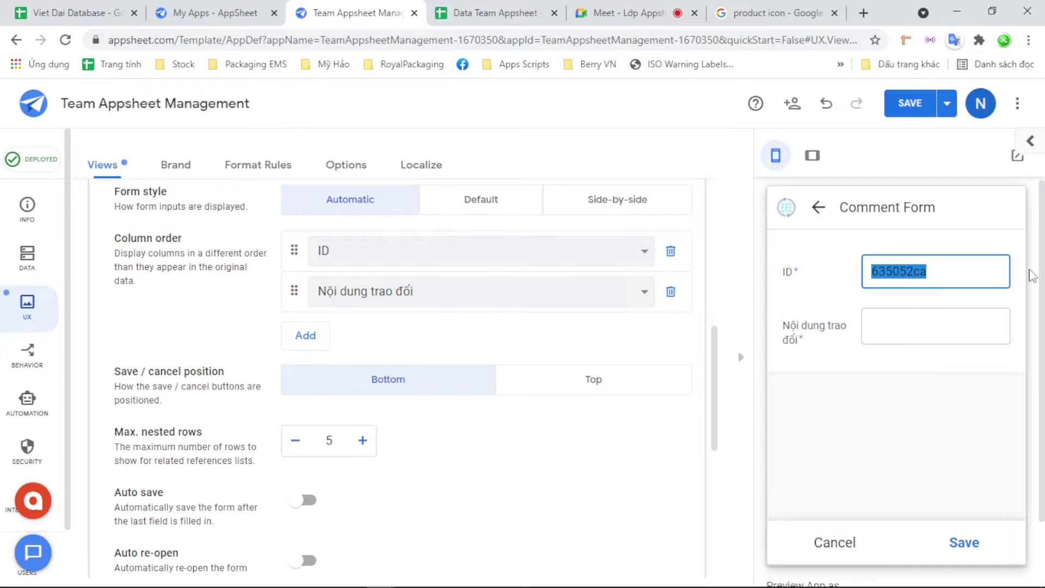
pyautogui.scroll(2, 408, 333)
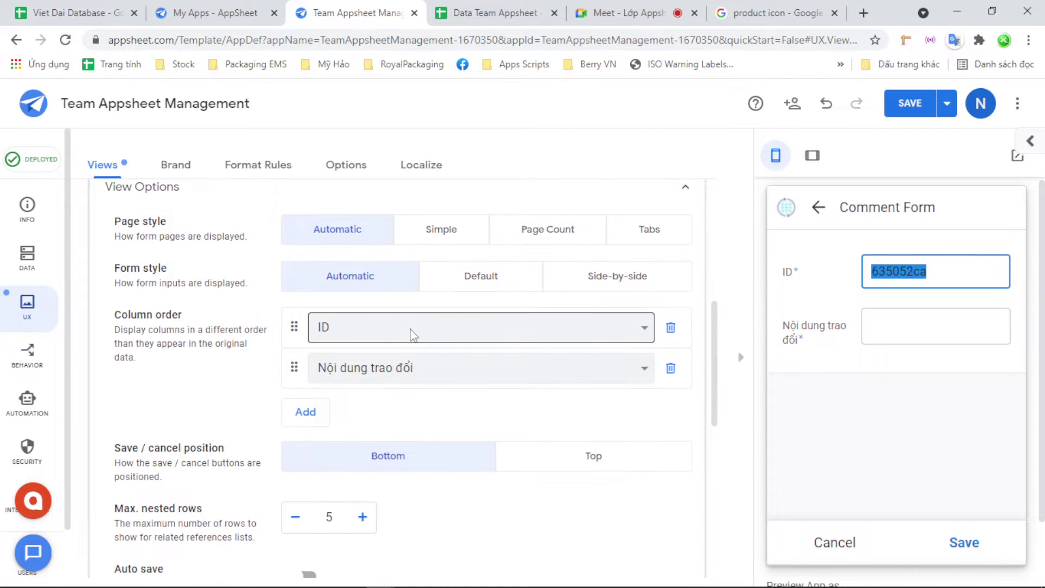
pyautogui.scroll(1, 412, 334)
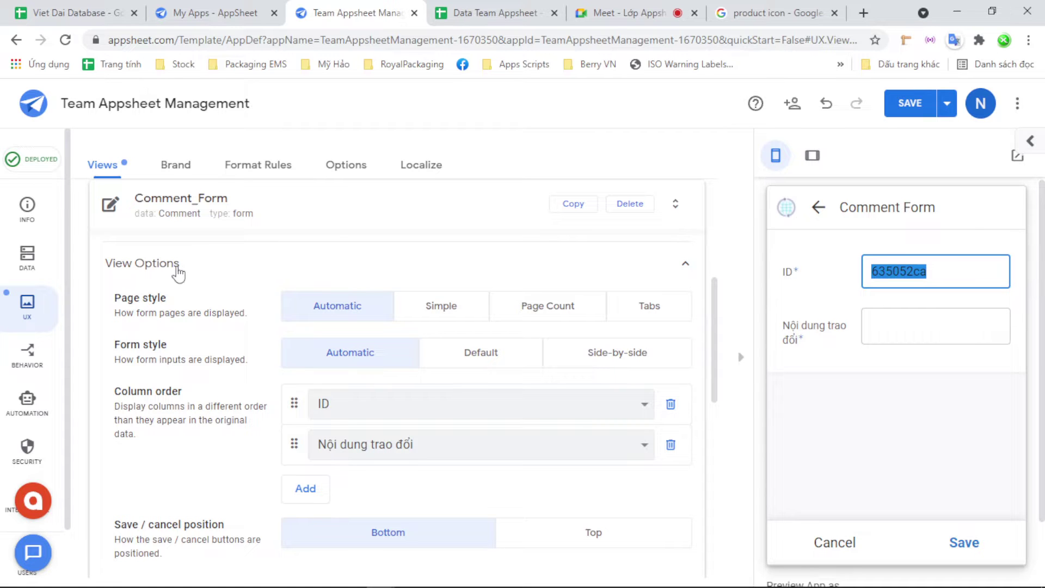
pyautogui.scroll(2, 178, 273)
pyautogui.click(34, 275)
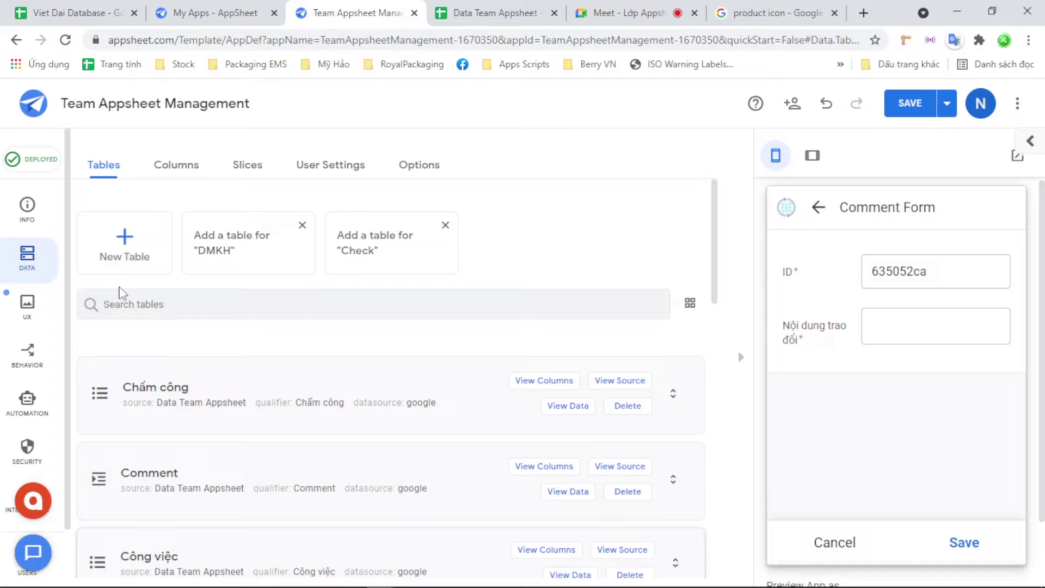
# Step: Open the Expression Assistant for Editable? under Update Behavior on the Comment table's ID column
pyautogui.scroll(-1, 337, 410)
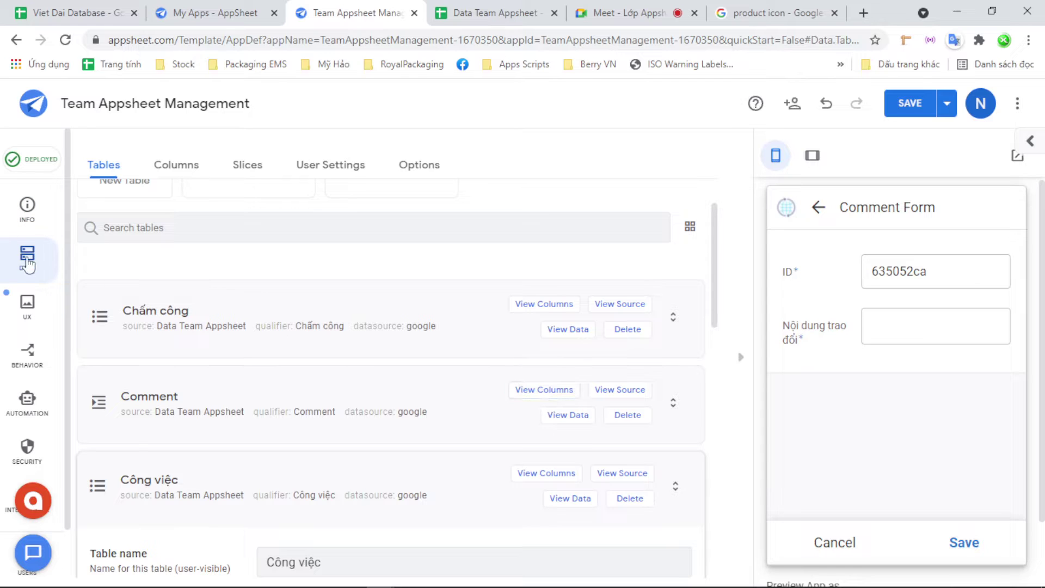
pyautogui.click(536, 400)
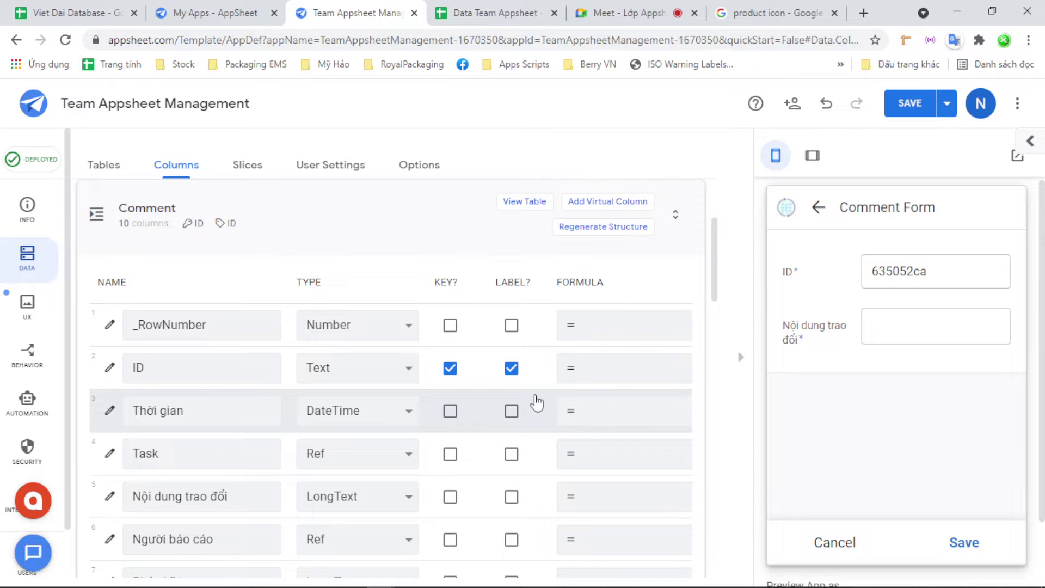
pyautogui.click(109, 369)
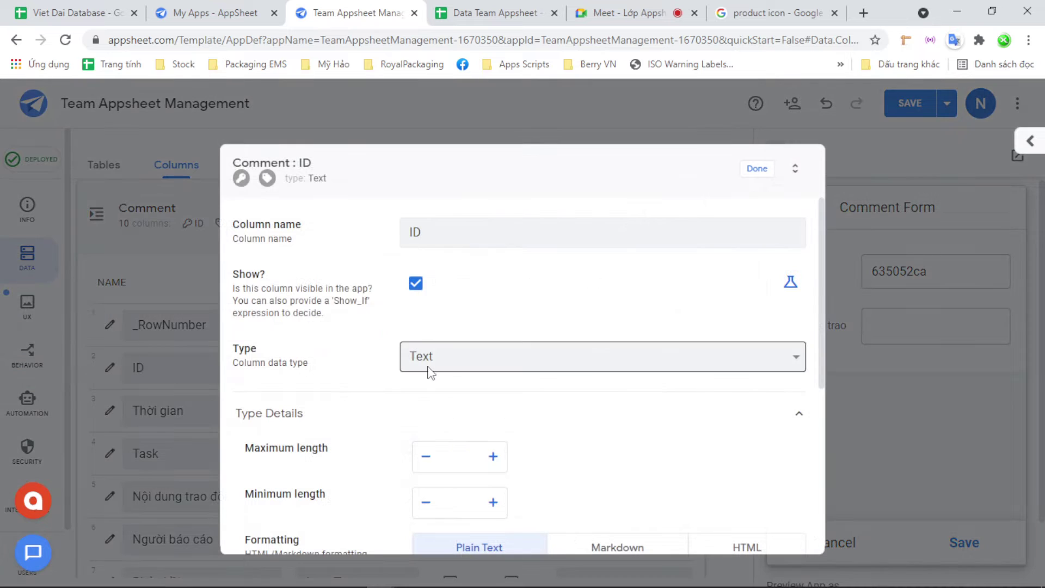
pyautogui.scroll(-4, 328, 322)
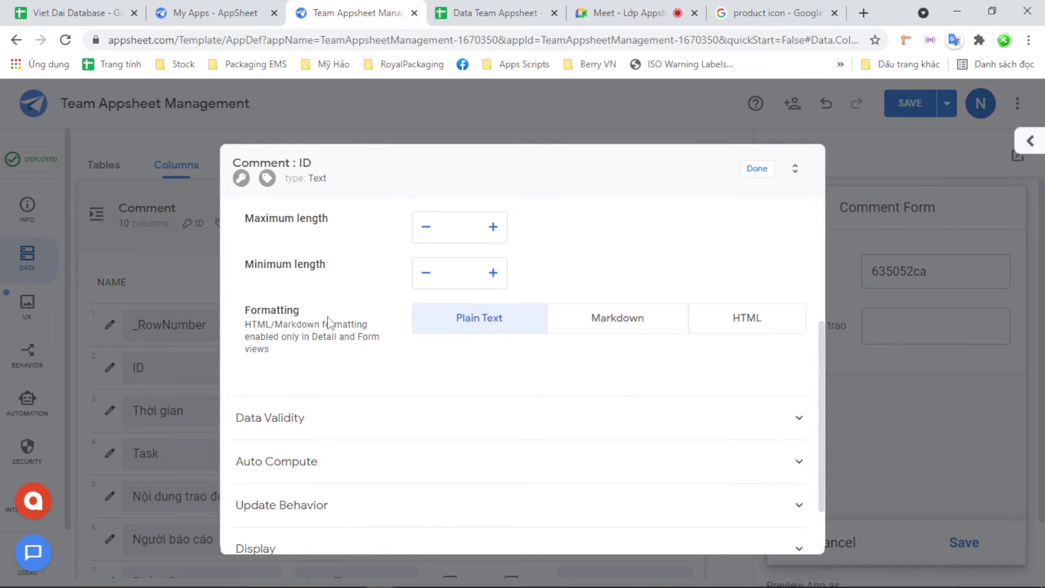
pyautogui.click(351, 517)
pyautogui.click(354, 518)
pyautogui.scroll(-2, 361, 492)
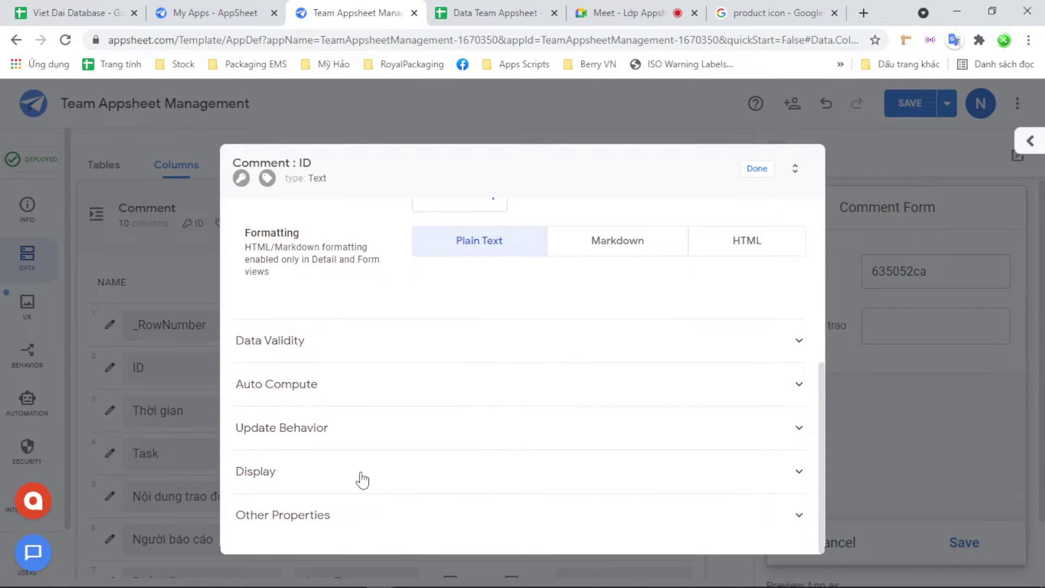
pyautogui.click(351, 429)
pyautogui.scroll(-3, 351, 434)
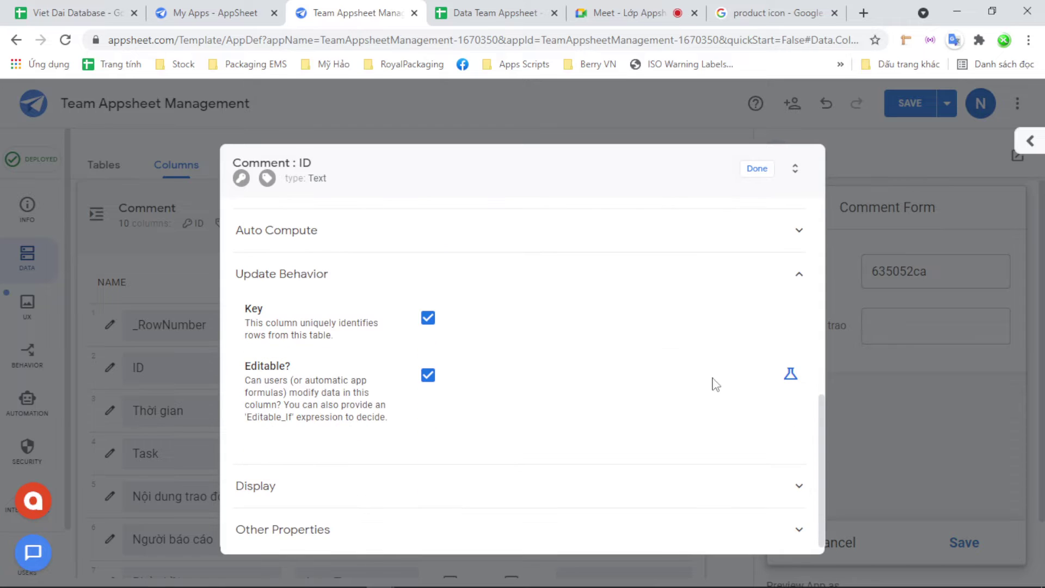
pyautogui.click(782, 378)
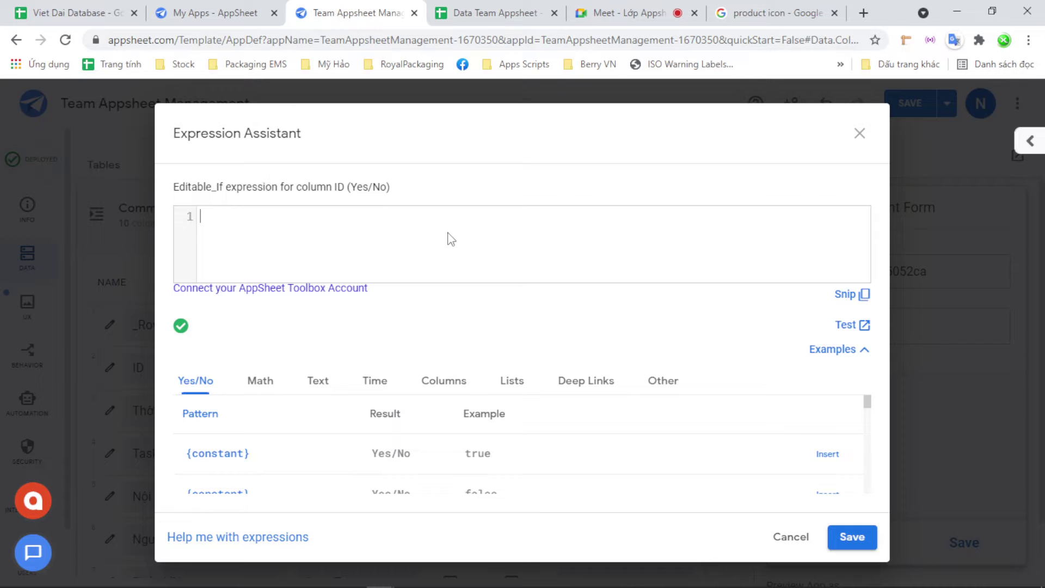
# Step: Set the Comment ID column's Editable_If to ISBLANK([id]) and close the column editor
pyautogui.write('i')
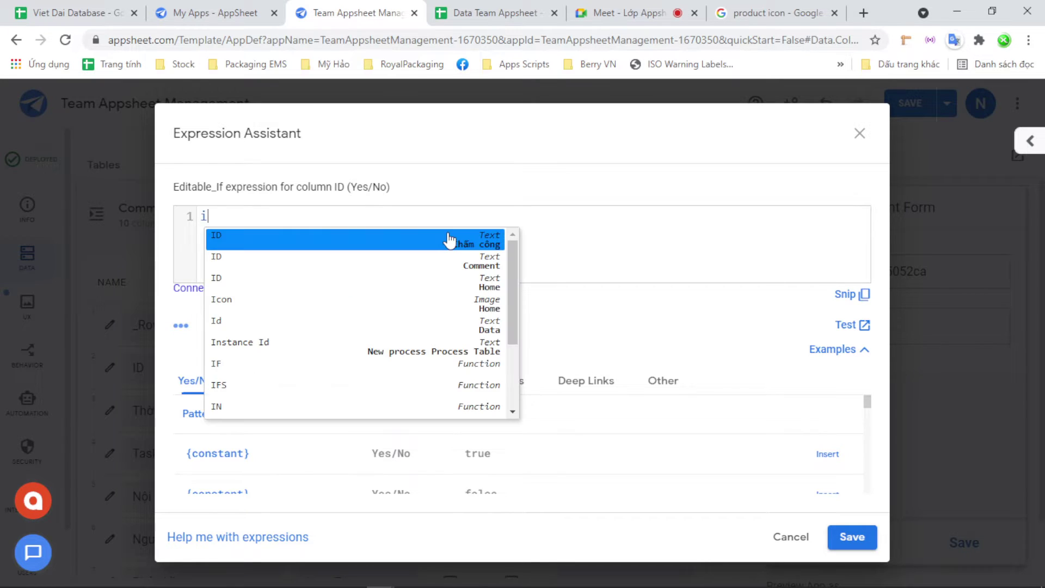
pyautogui.write('s')
pyautogui.press('Return')
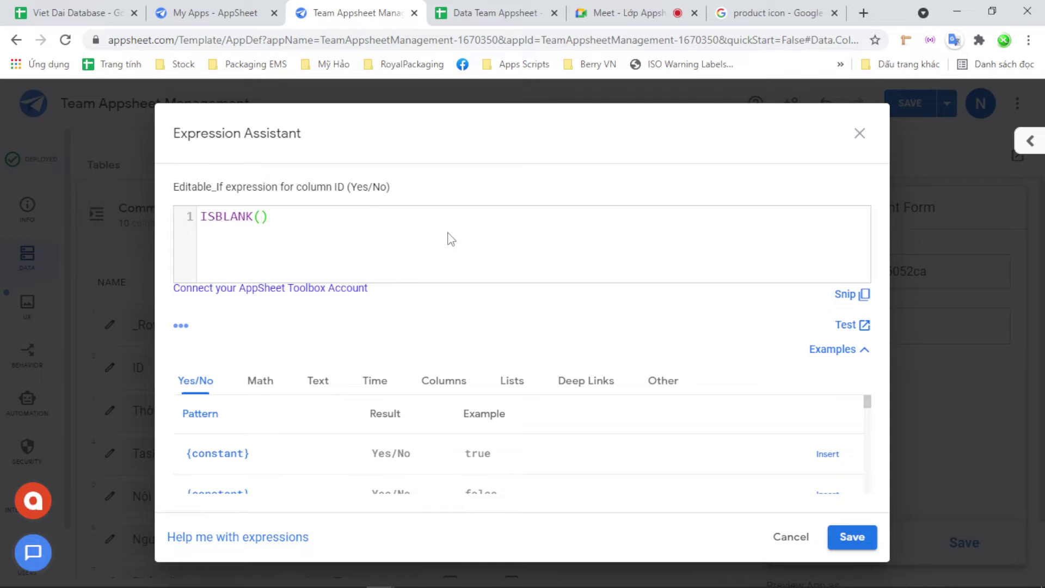
pyautogui.write('[')
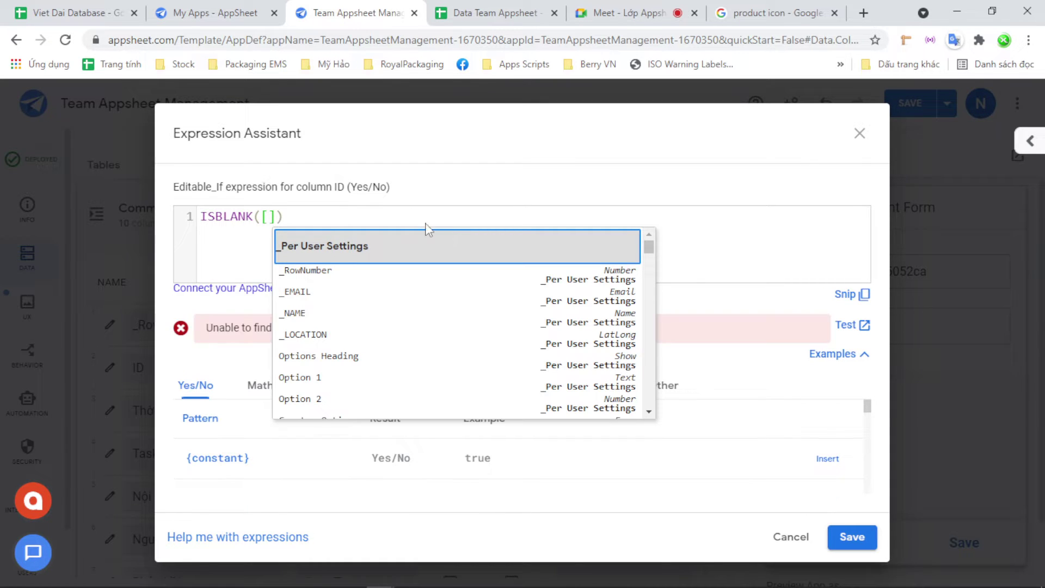
pyautogui.click(373, 216)
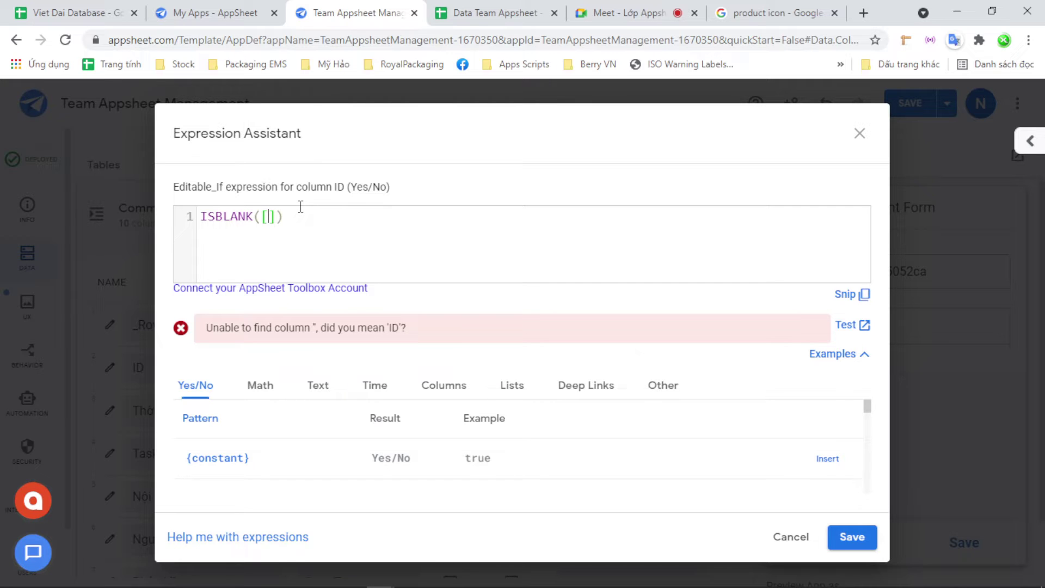
pyautogui.write('id')
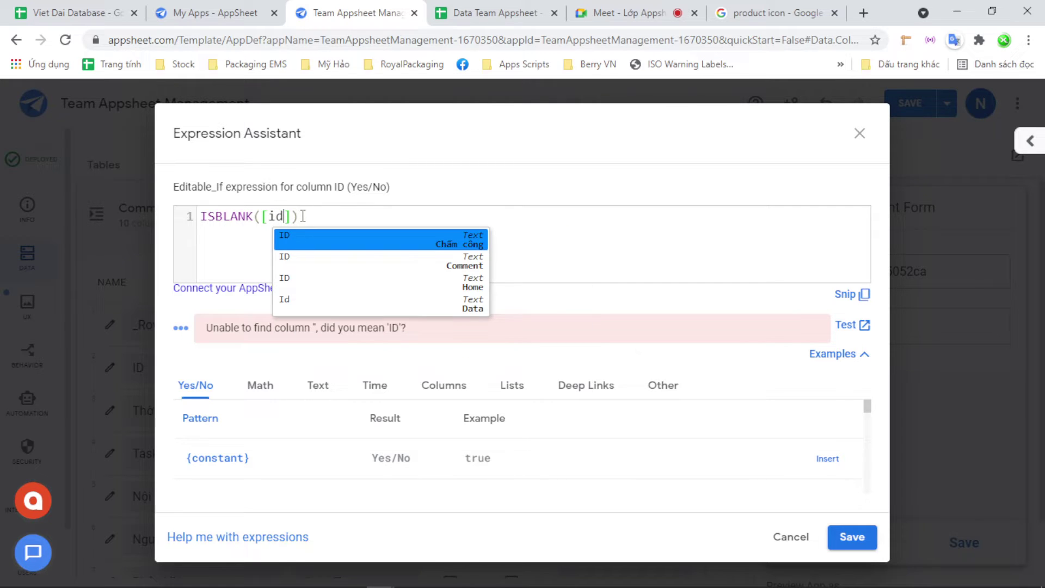
pyautogui.press('Escape')
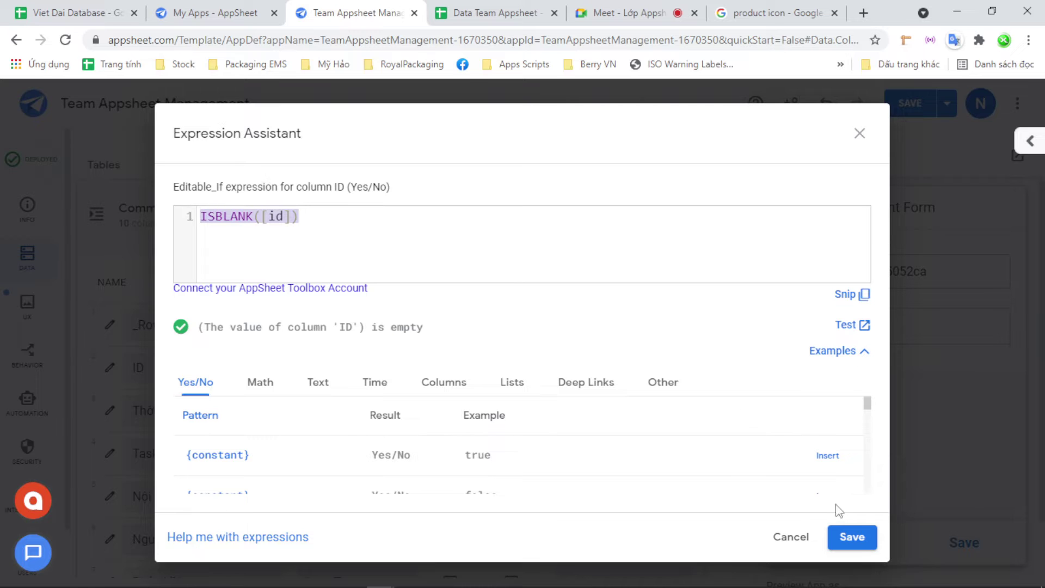
pyautogui.click(850, 537)
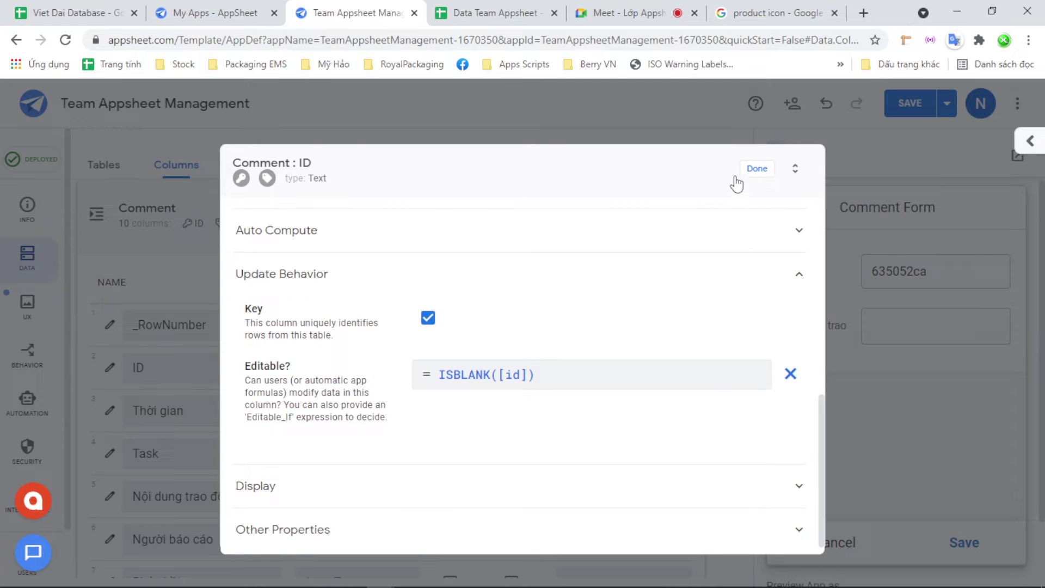
pyautogui.click(756, 170)
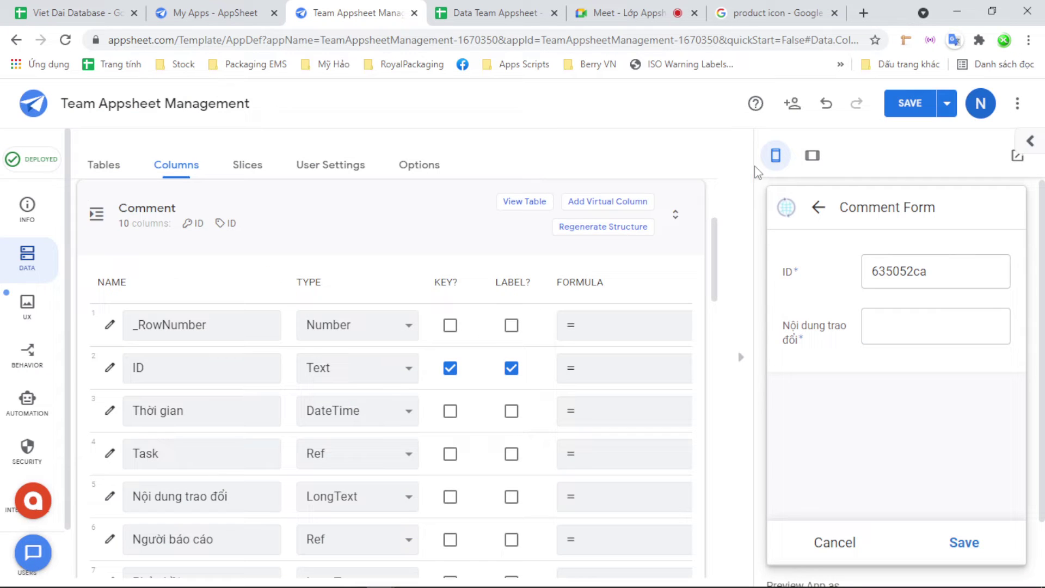
# Step: Save the app, then submit the test comment 'Test không được phép sửa ID.' from the preview form
pyautogui.click(909, 104)
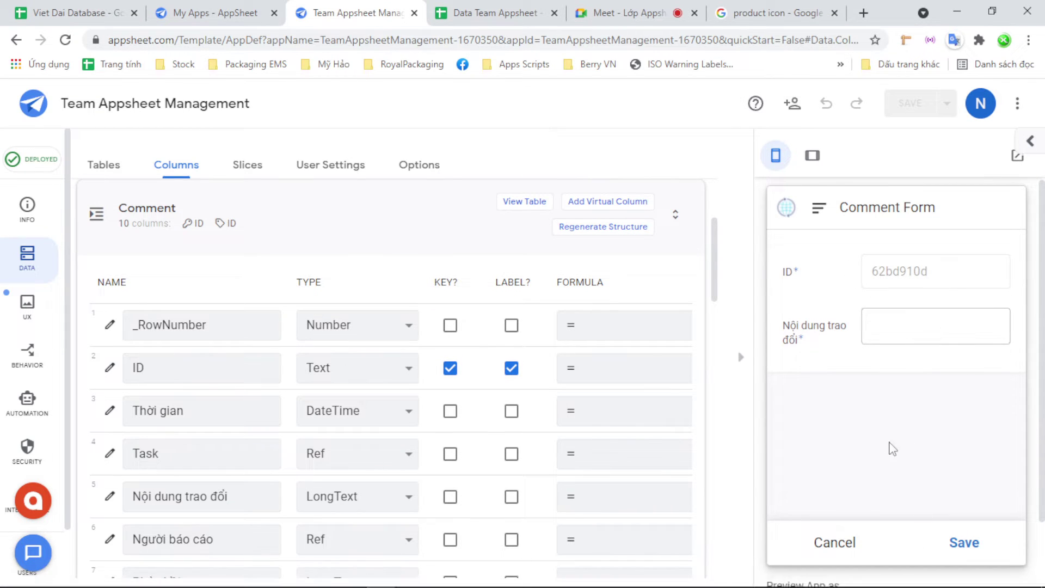
pyautogui.click(923, 329)
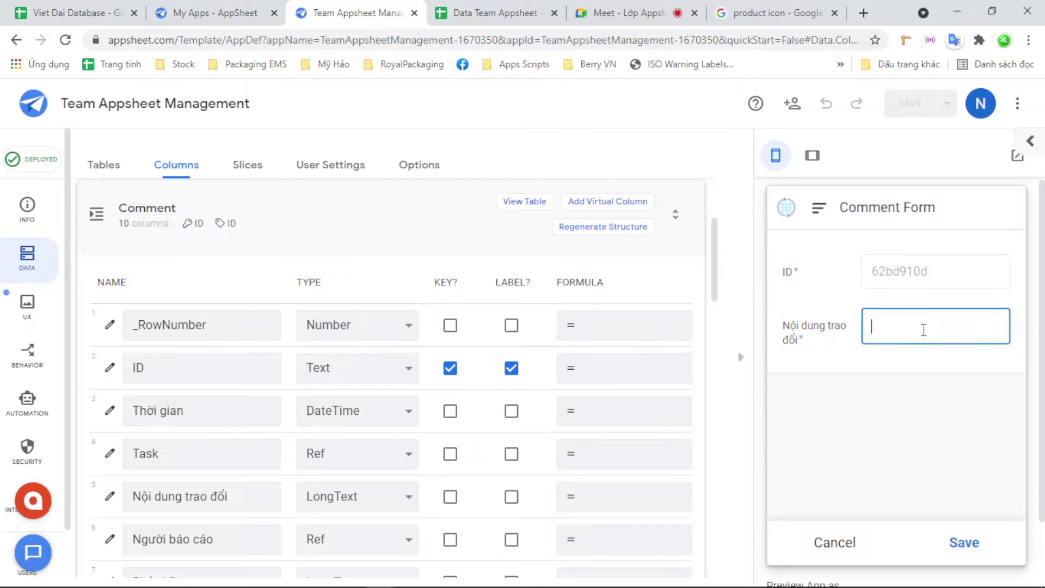
pyautogui.write('Test ')
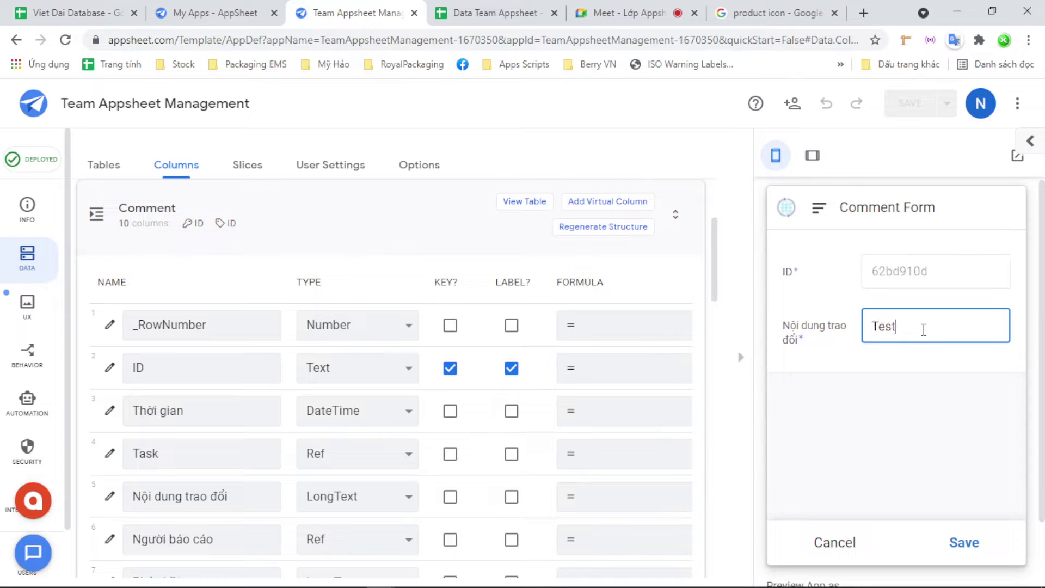
pyautogui.write('ẩn ID')
pyautogui.press('BackSpace')
pyautogui.press('BackSpace')
pyautogui.press('BackSpace')
pyautogui.write('không được')
pyautogui.write(' phé')
pyautogui.write('sưa')
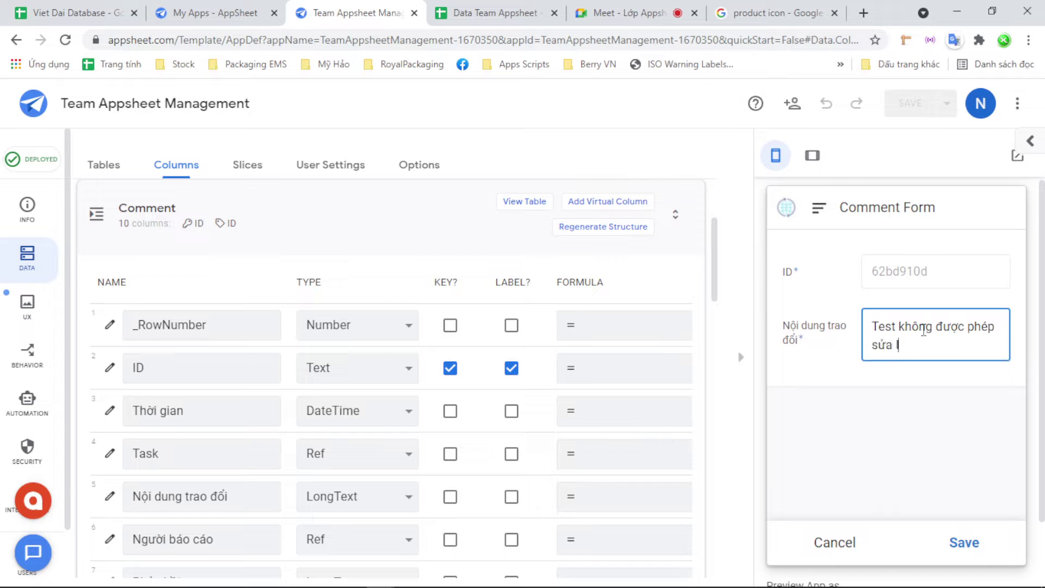
pyautogui.write('D.')
pyautogui.click(964, 541)
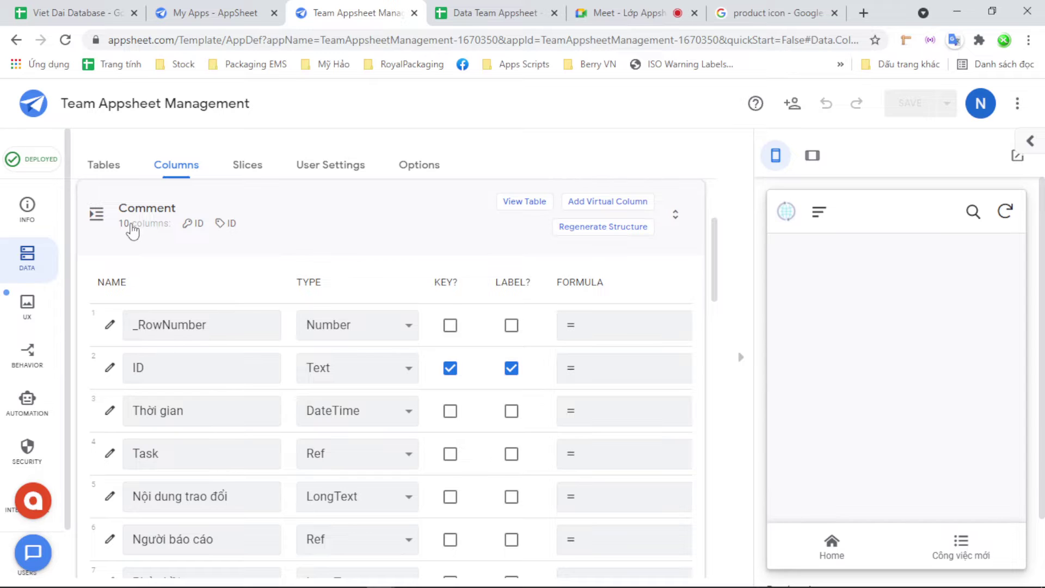
# Step: Expand the Comment_Form view's Behavior settings in UX Views
pyautogui.click(33, 306)
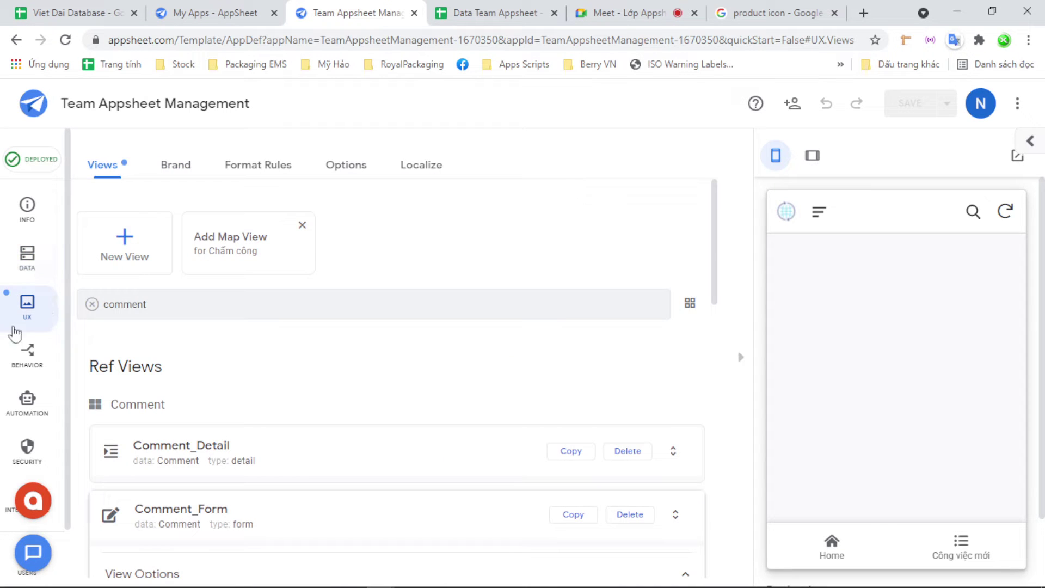
pyautogui.doubleClick(193, 303)
pyautogui.scroll(-3, 280, 439)
pyautogui.scroll(-3, 256, 439)
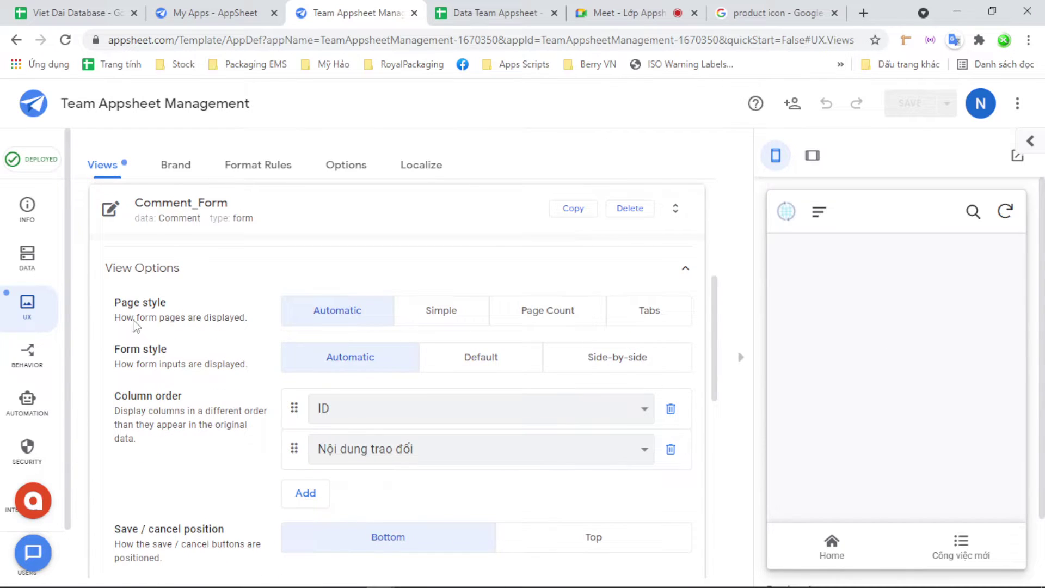
pyautogui.scroll(-4, 137, 326)
pyautogui.scroll(-3, 136, 325)
pyautogui.scroll(-1, 136, 326)
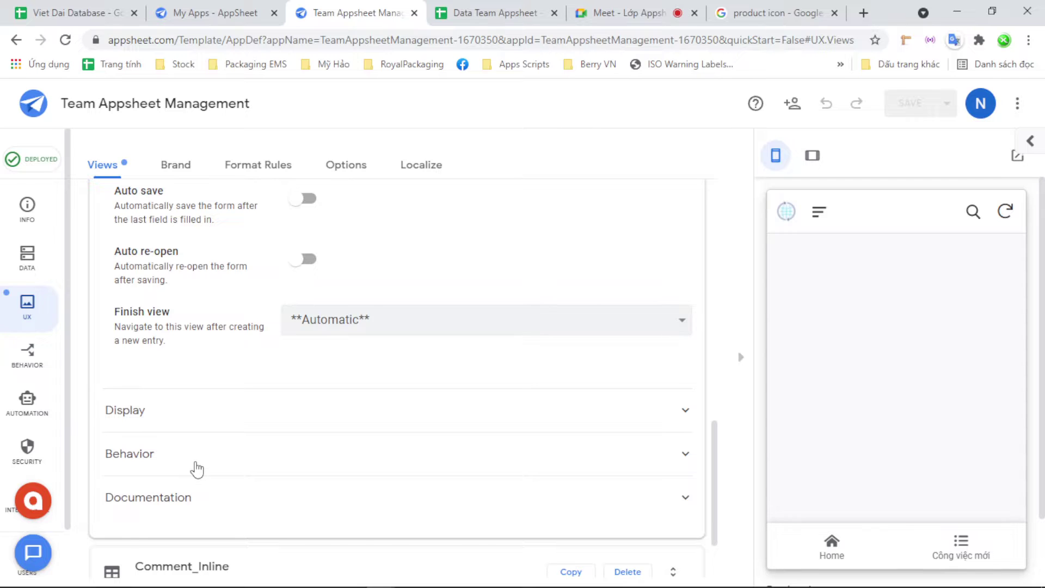
pyautogui.click(197, 469)
pyautogui.scroll(-3, 294, 457)
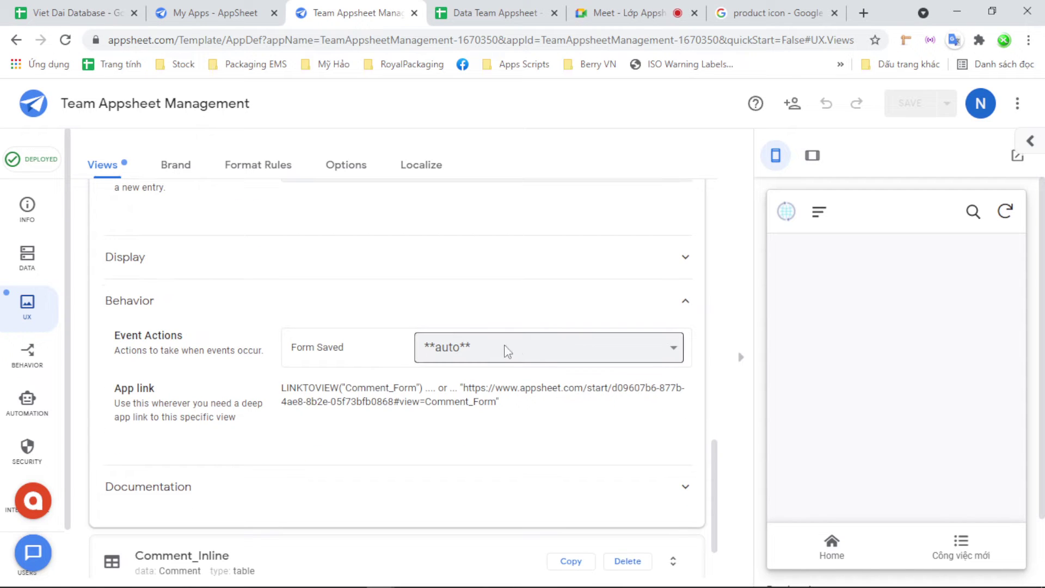
pyautogui.scroll(2, 390, 392)
pyautogui.scroll(6, 288, 338)
pyautogui.scroll(5, 189, 289)
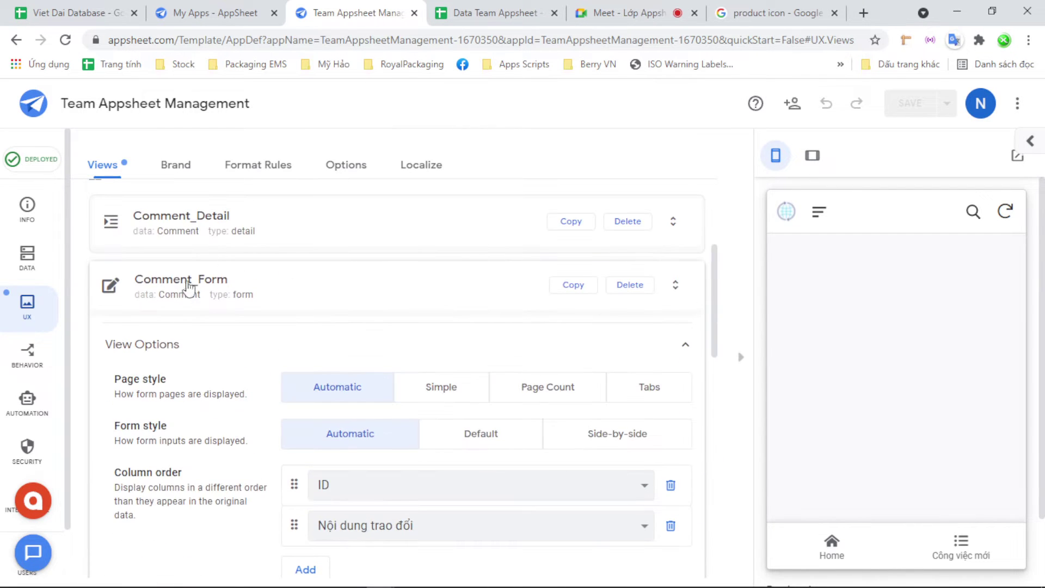
pyautogui.scroll(-6, 210, 287)
pyautogui.scroll(-4, 209, 287)
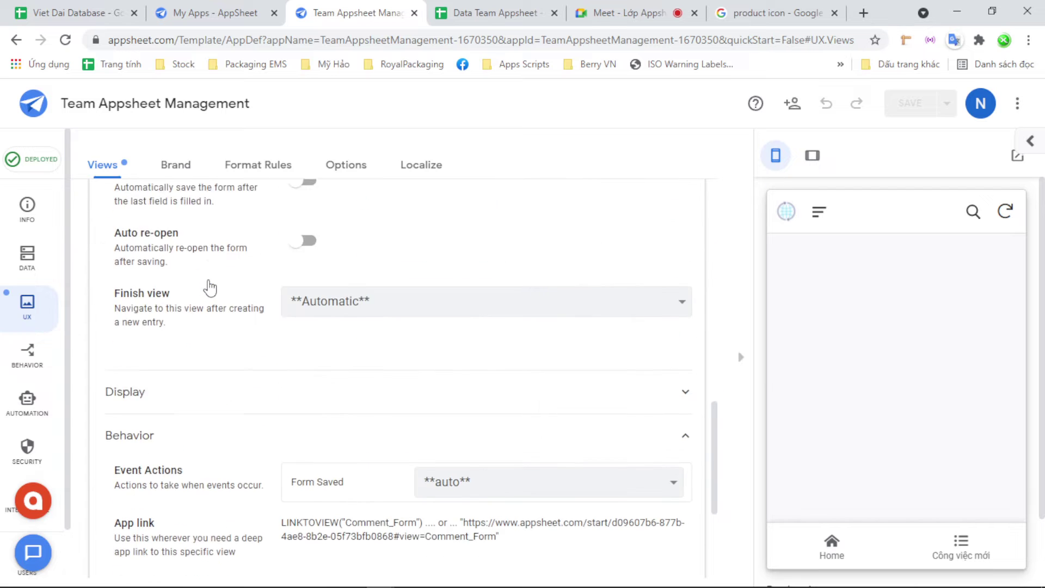
pyautogui.scroll(-2, 210, 287)
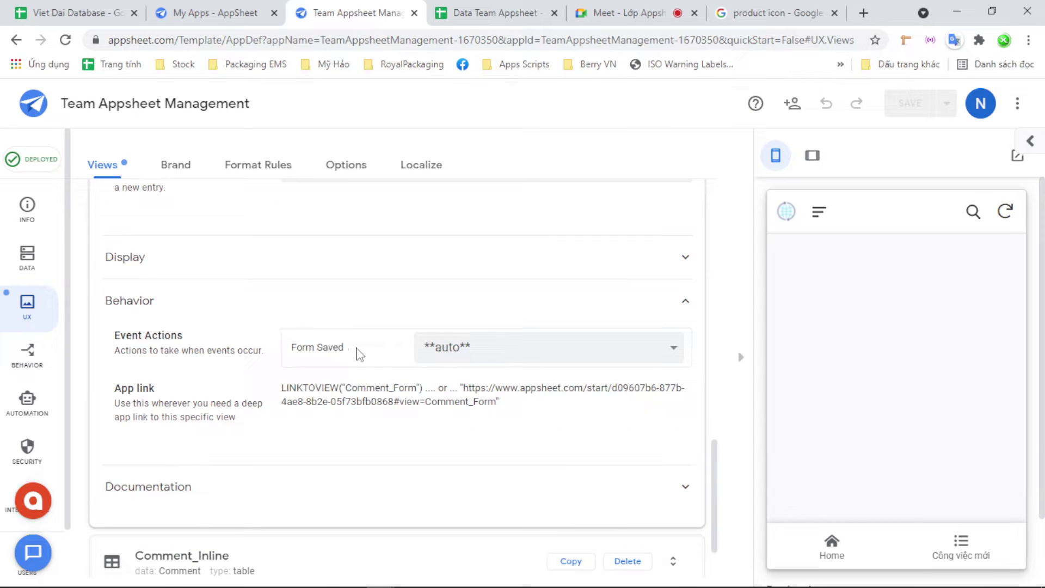
# Step: Set the Form Saved event action to View Ref (Task) and save the app
pyautogui.click(502, 347)
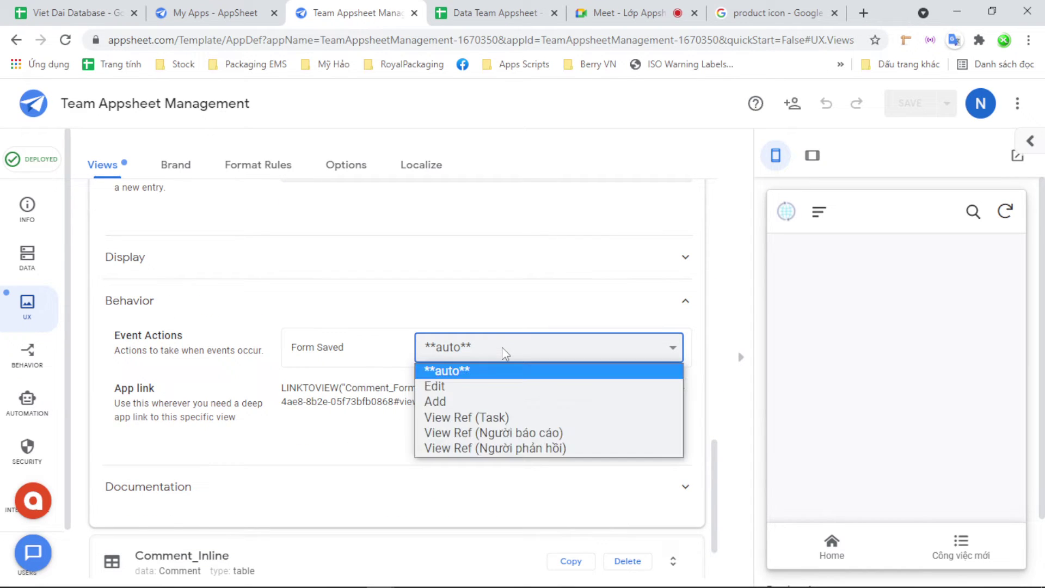
pyautogui.click(506, 418)
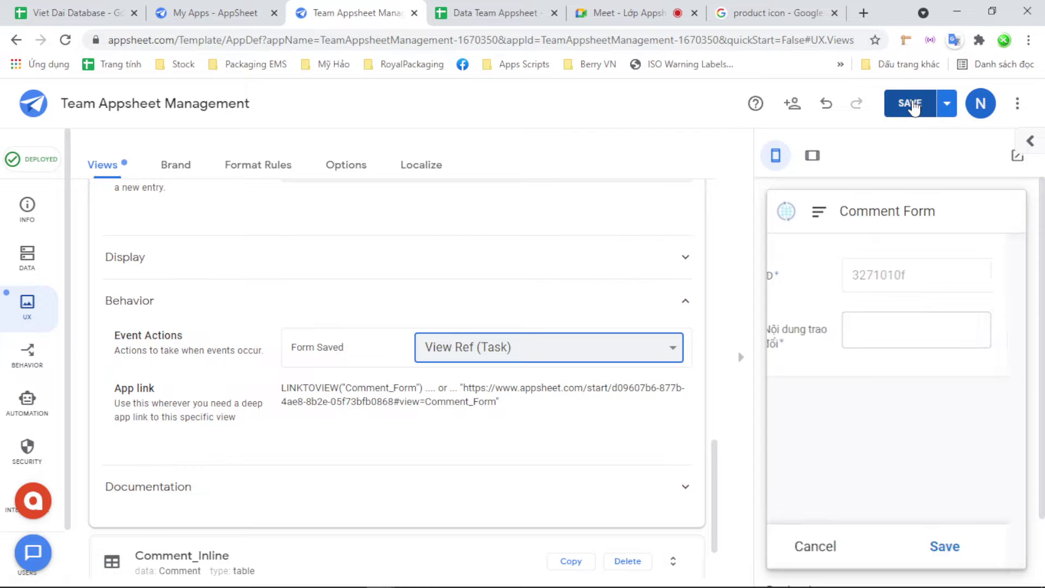
pyautogui.click(913, 107)
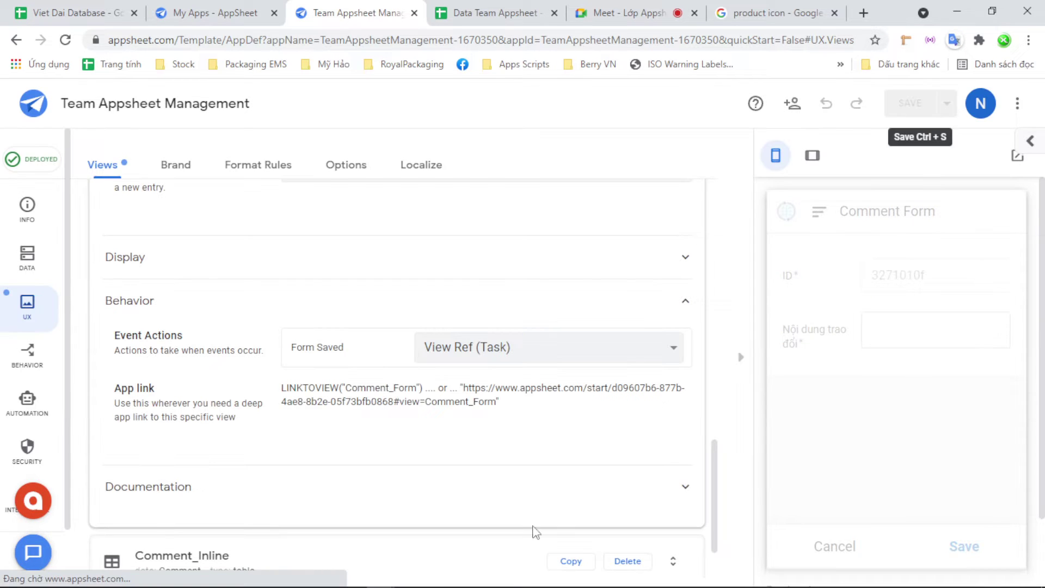
pyautogui.click(573, 351)
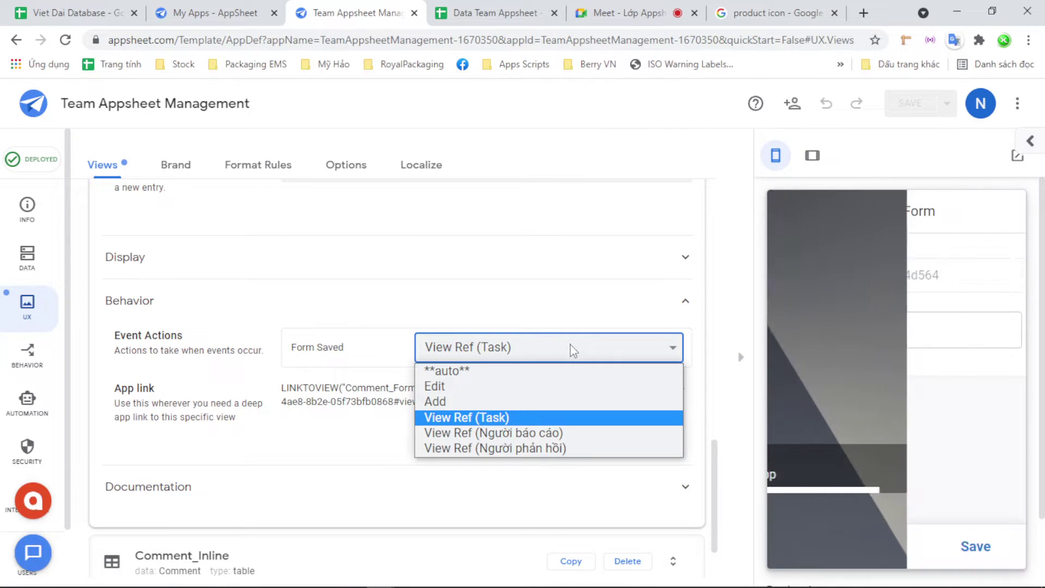
pyautogui.click(573, 351)
# Step: Cancel a 'TEst' comment in the preview and switch to the Data Team Appsheet spreadsheet
pyautogui.click(915, 324)
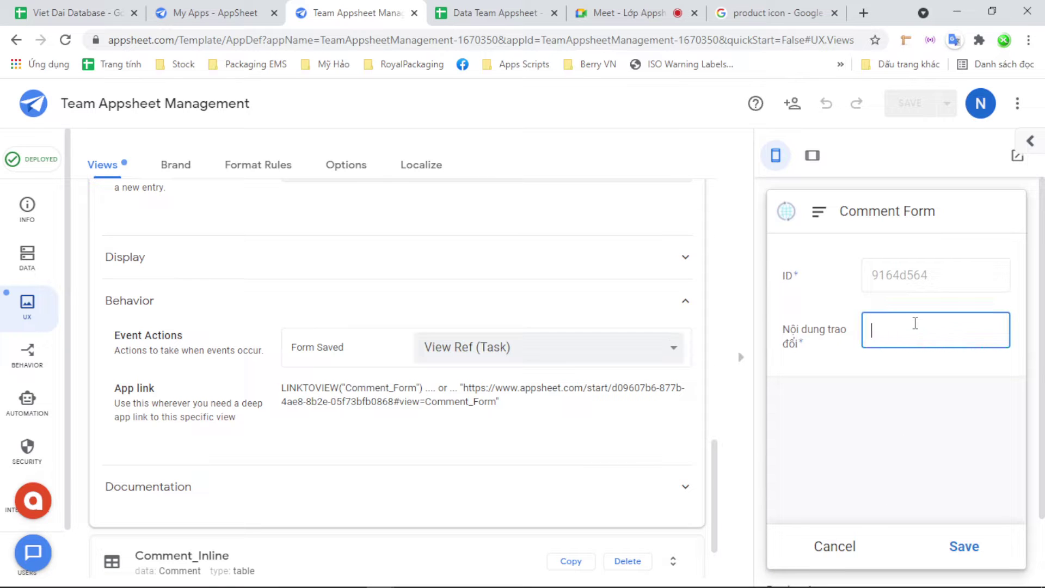
pyautogui.write('TEst')
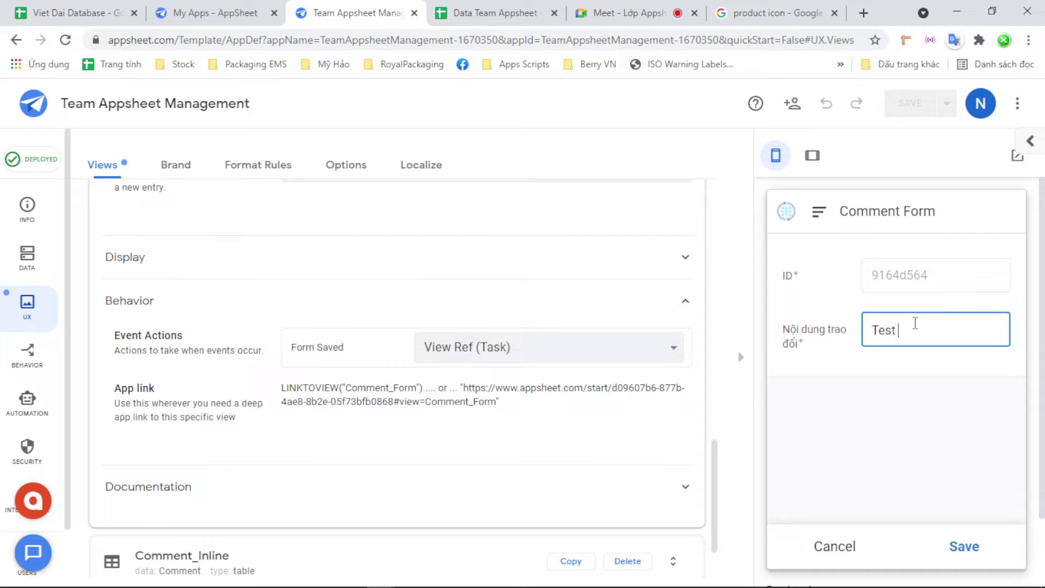
pyautogui.click(838, 547)
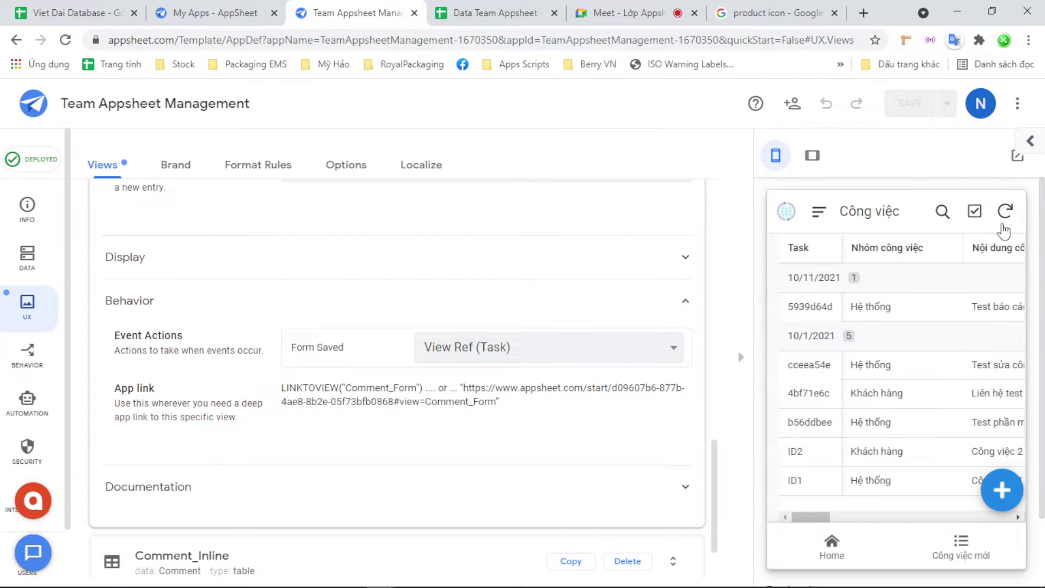
pyautogui.click(477, 9)
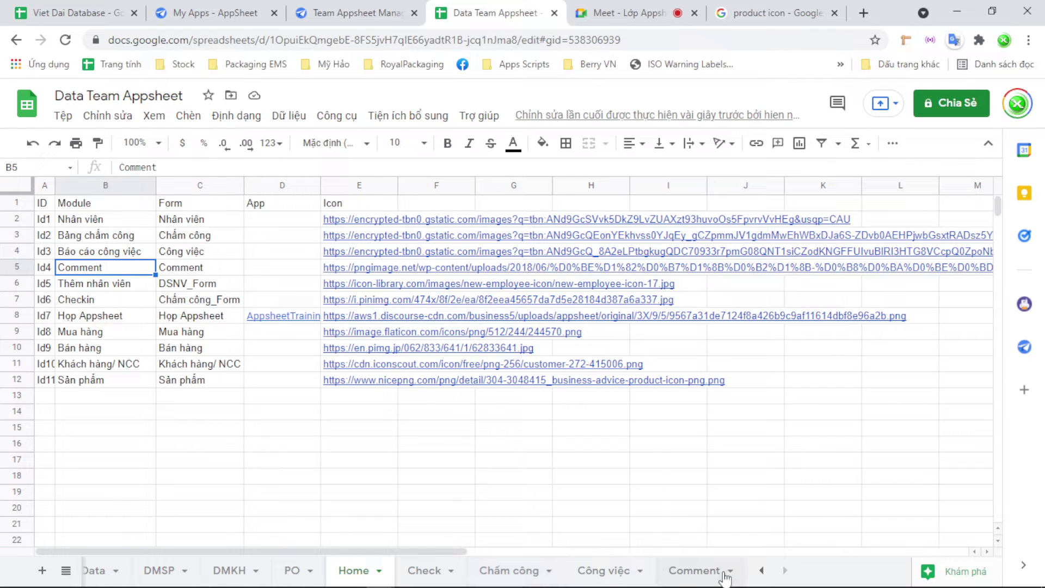
# Step: Clear the test comment's row 4 on the Comment sheet and return to AppSheet
pyautogui.click(686, 576)
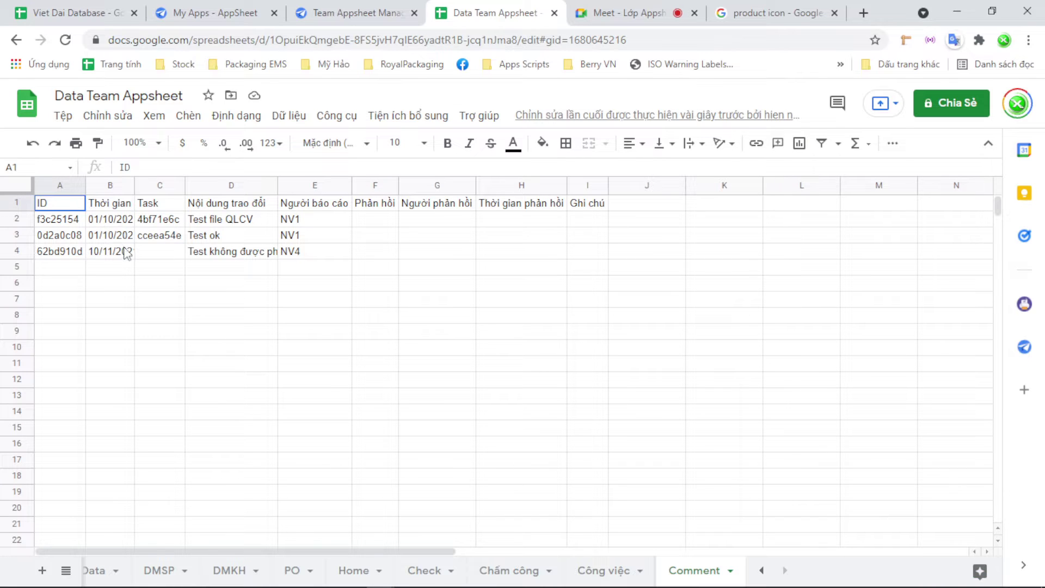
pyautogui.click(166, 254)
pyautogui.click(17, 251)
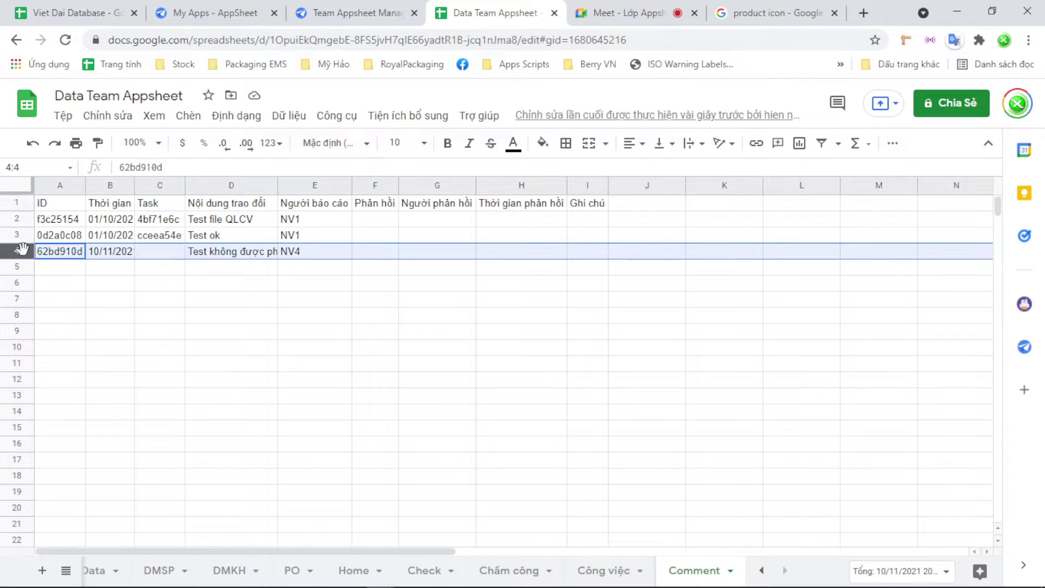
pyautogui.press('Delete')
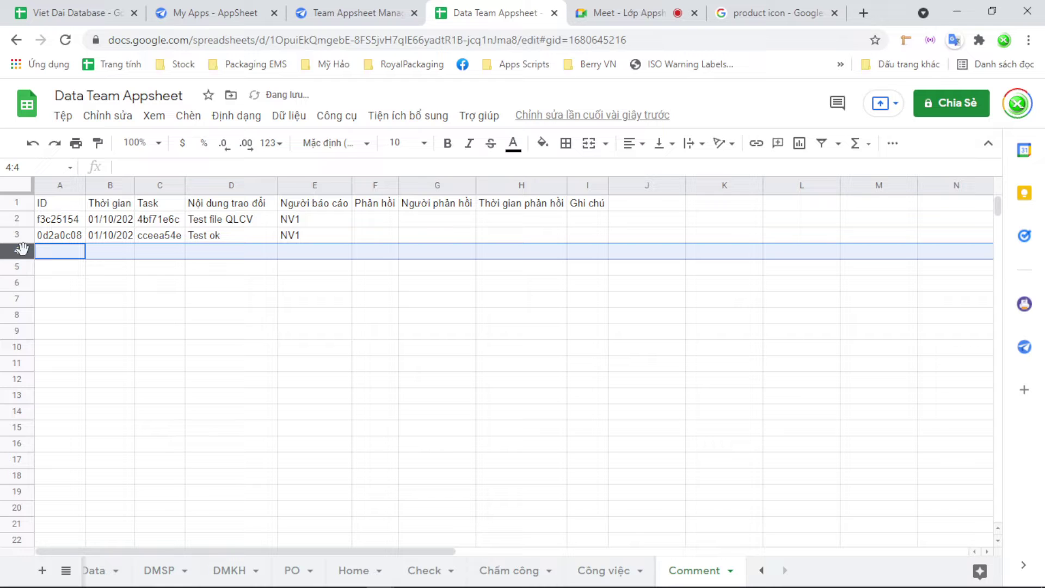
pyautogui.click(381, 15)
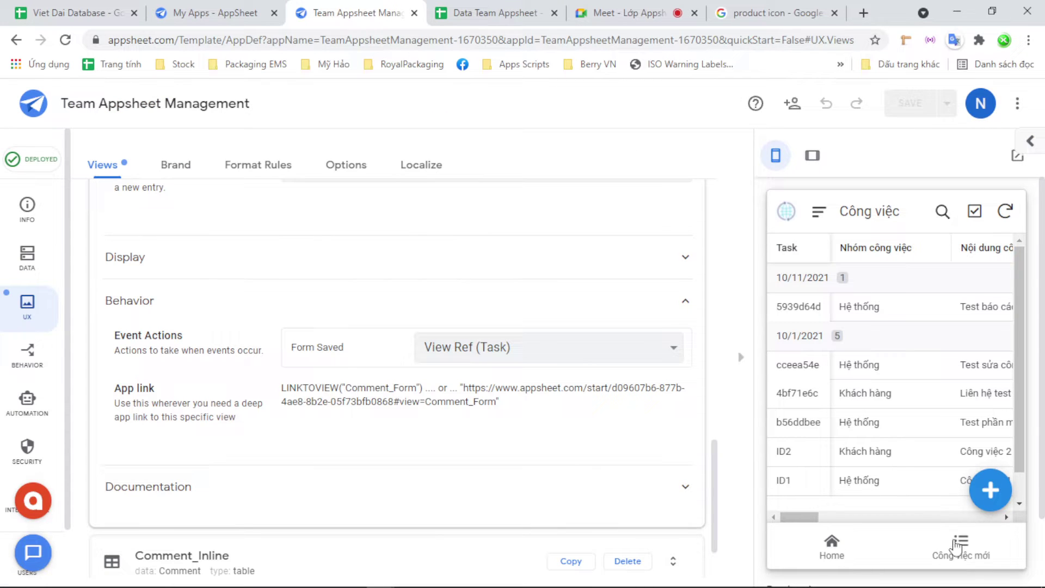
# Step: Open task 5939d64d's details and enter a comment 'Test khống sưaD.' in the preview
pyautogui.click(831, 542)
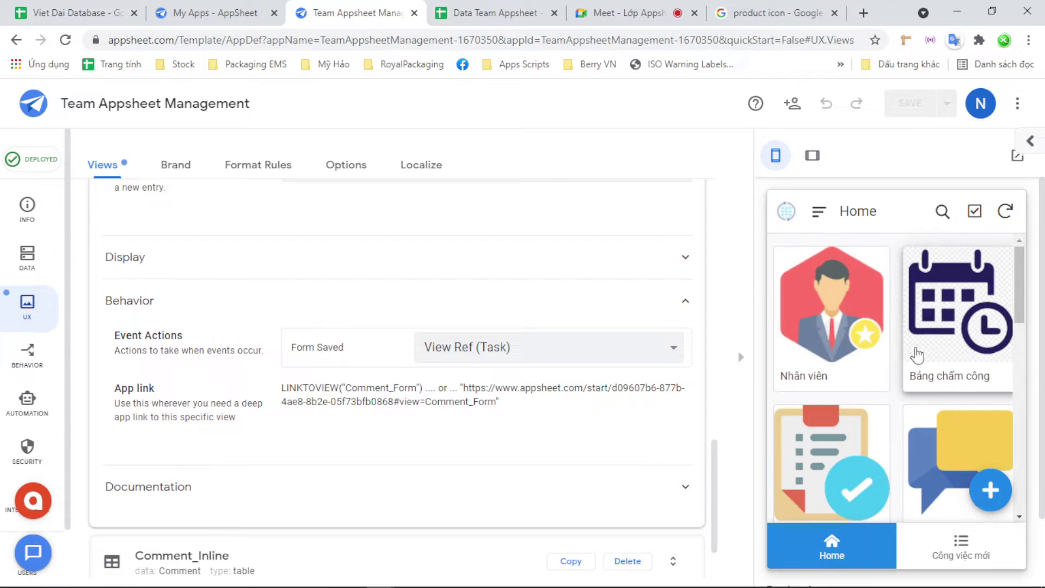
pyautogui.scroll(-3, 903, 359)
pyautogui.click(832, 411)
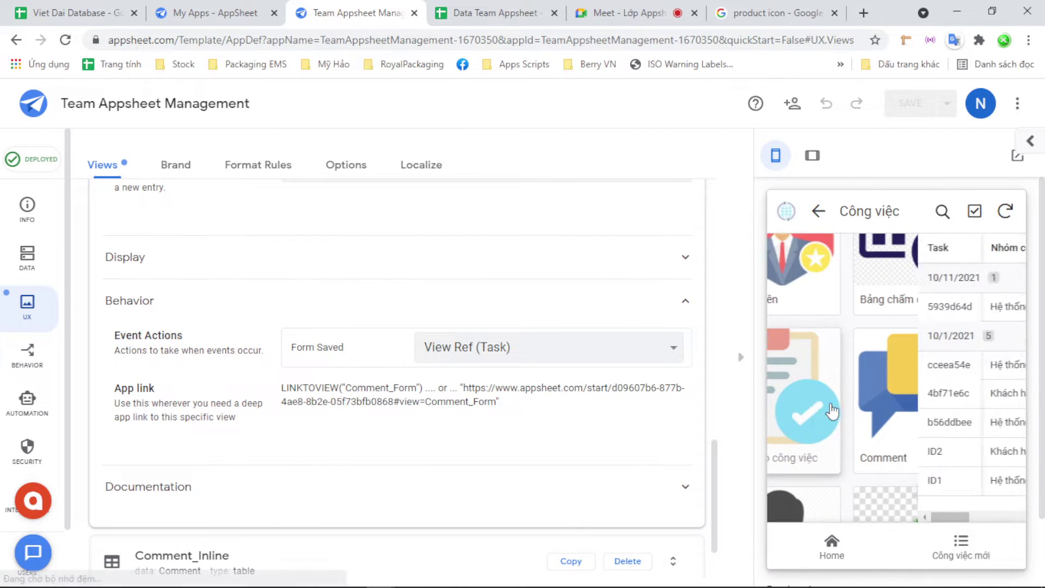
pyautogui.click(923, 312)
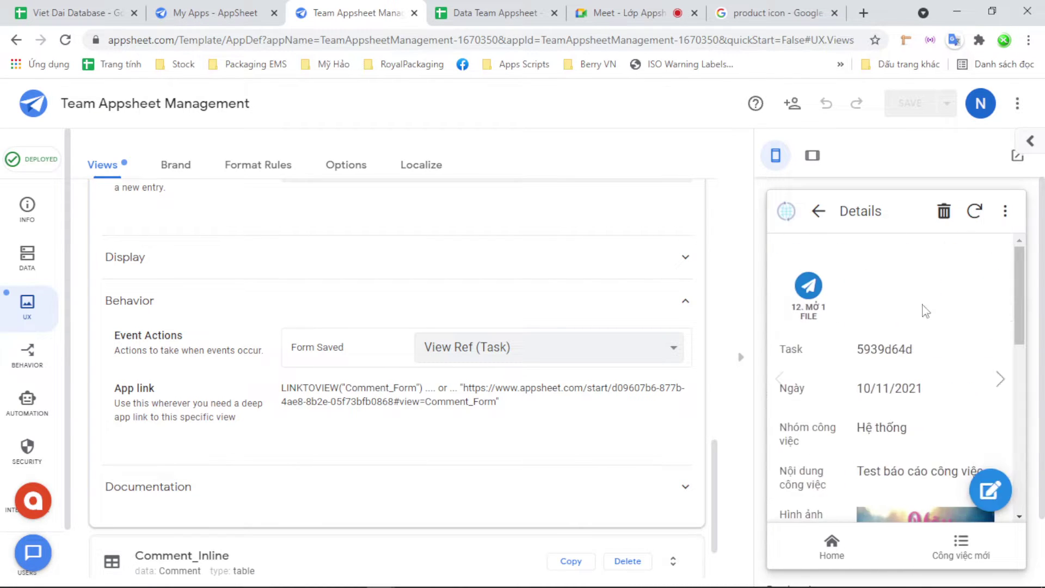
pyautogui.scroll(-5, 942, 381)
pyautogui.scroll(-3, 956, 426)
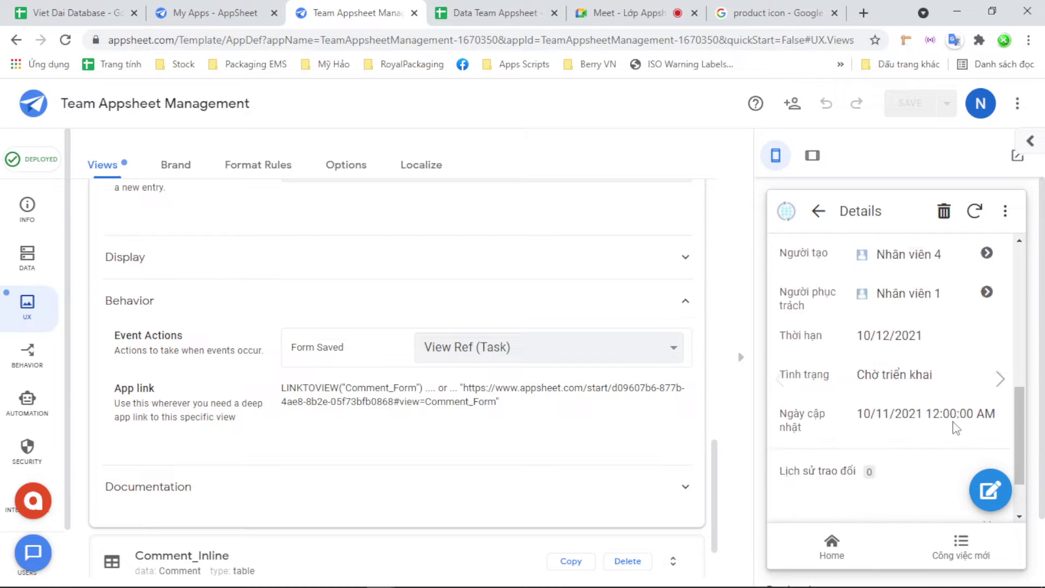
pyautogui.click(984, 451)
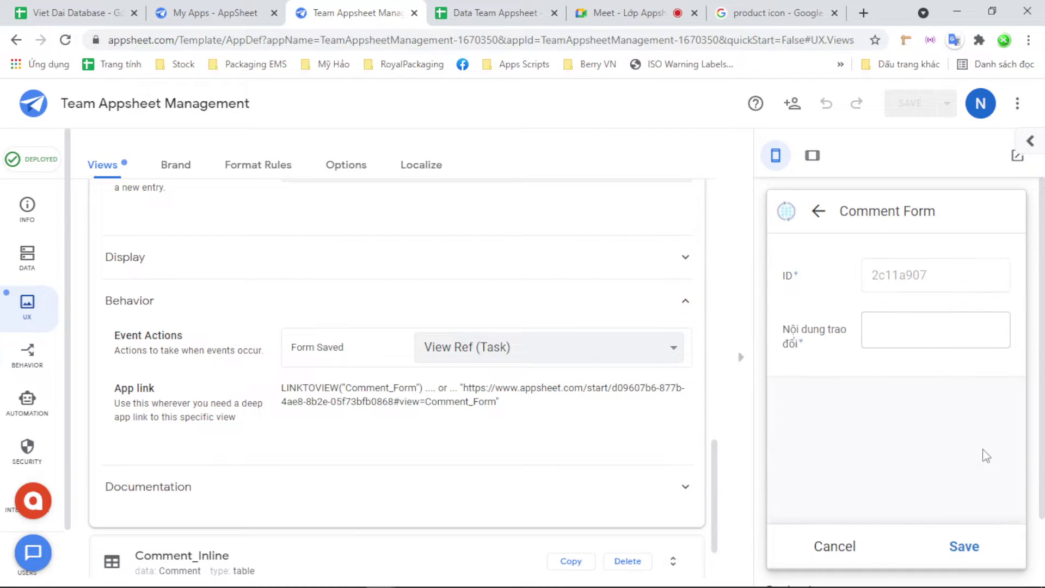
pyautogui.click(917, 327)
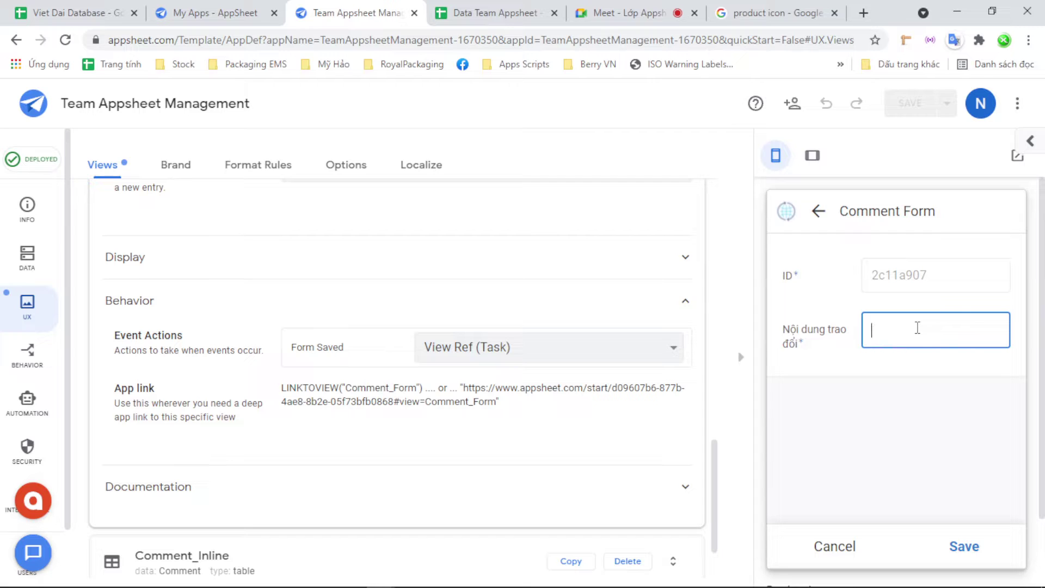
pyautogui.write('Test khống sưa')
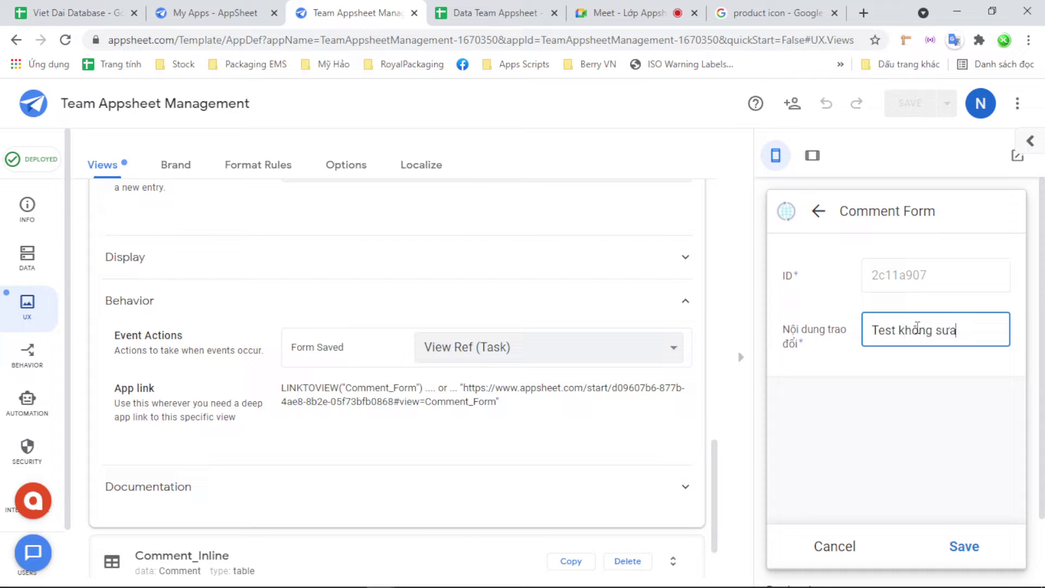
pyautogui.write('D.')
pyautogui.click(965, 548)
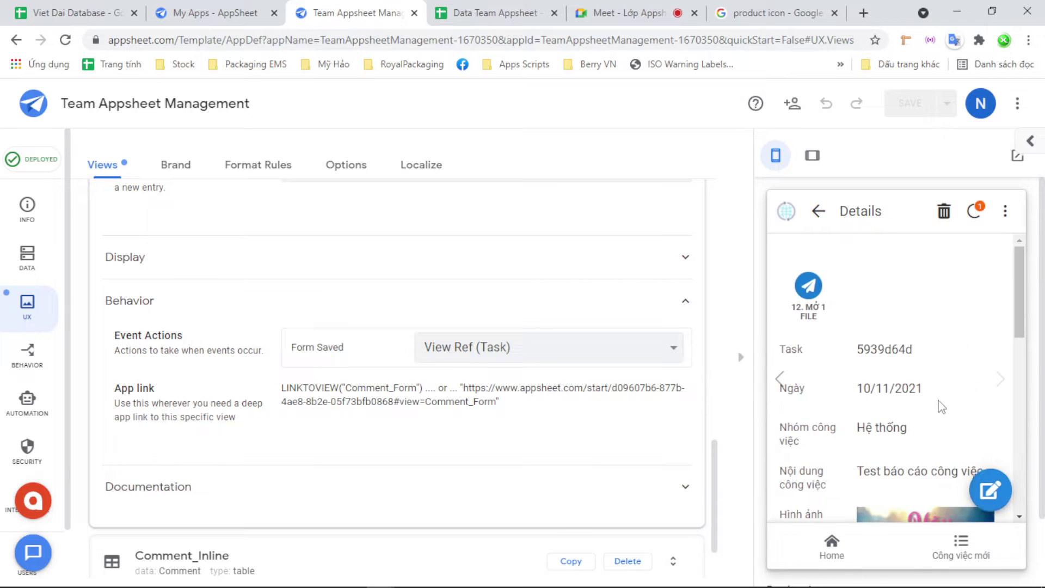
# Step: Start another comment with 'Test rut', erase it, and cancel back to the task Details
pyautogui.scroll(-5, 939, 400)
pyautogui.scroll(-4, 938, 400)
pyautogui.scroll(-3, 938, 400)
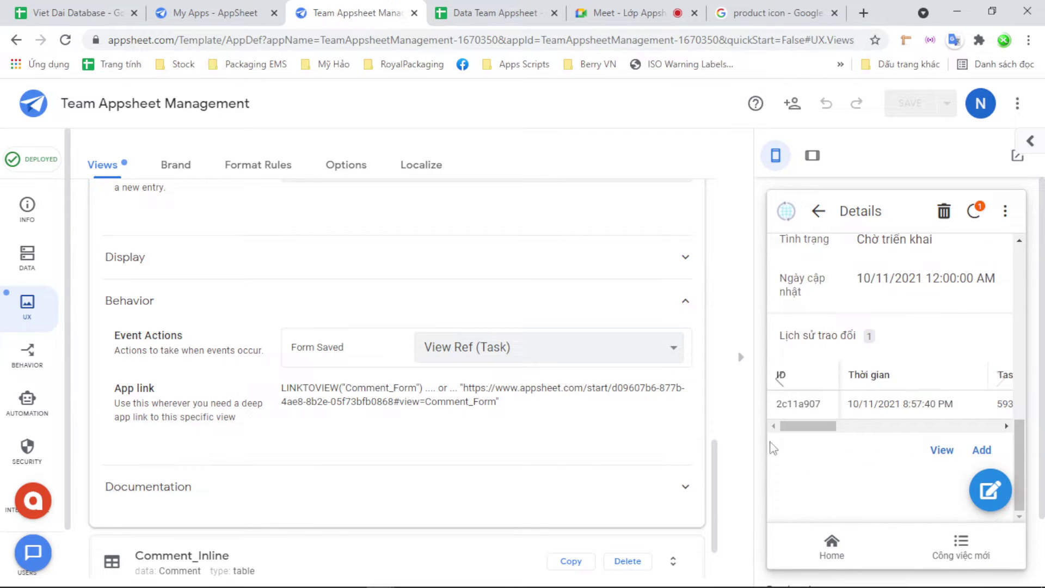
pyautogui.moveTo(808, 427); pyautogui.dragTo(955, 427)
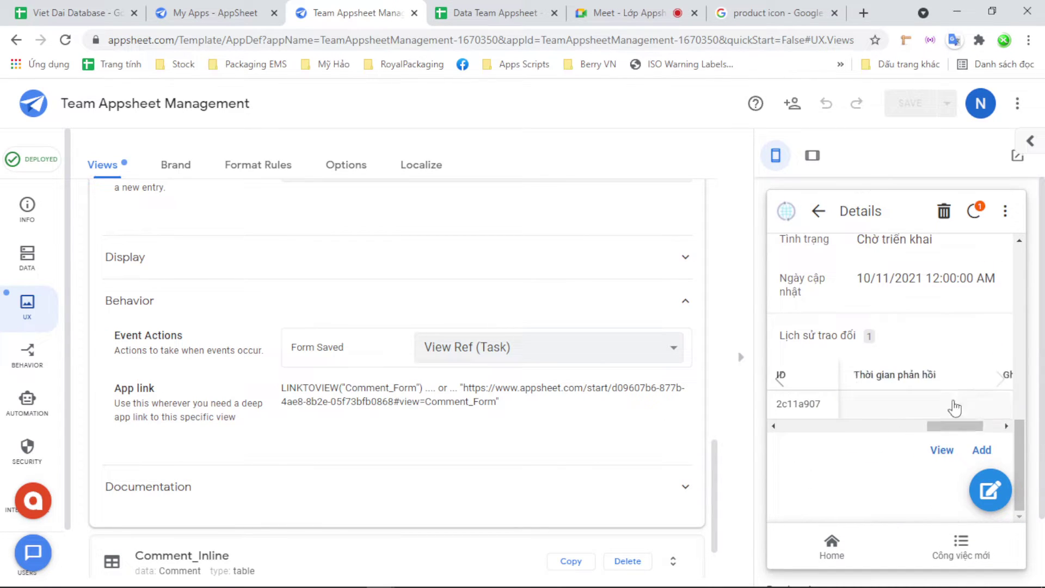
pyautogui.click(982, 450)
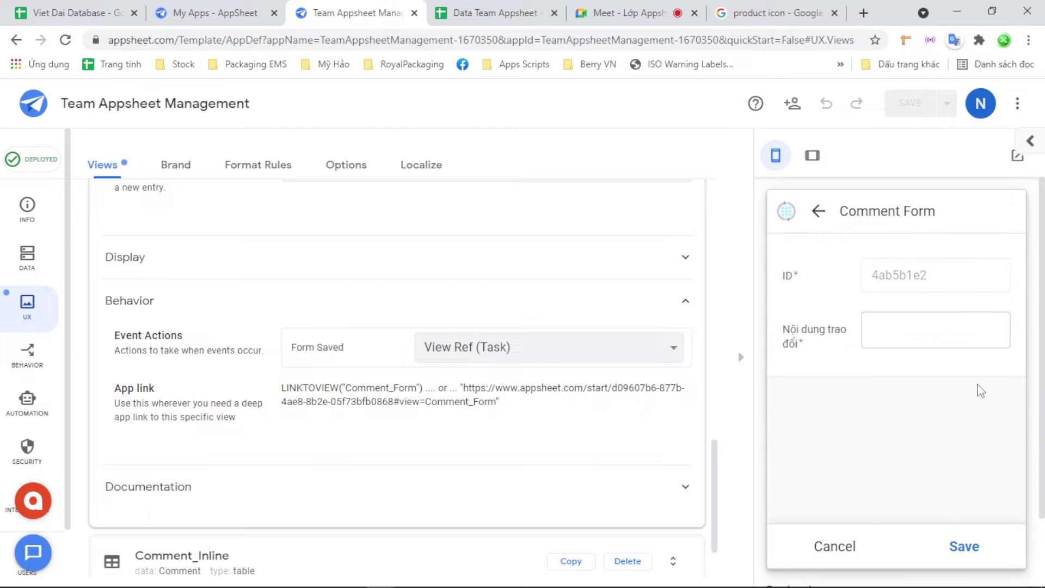
pyautogui.click(924, 339)
pyautogui.write('Te')
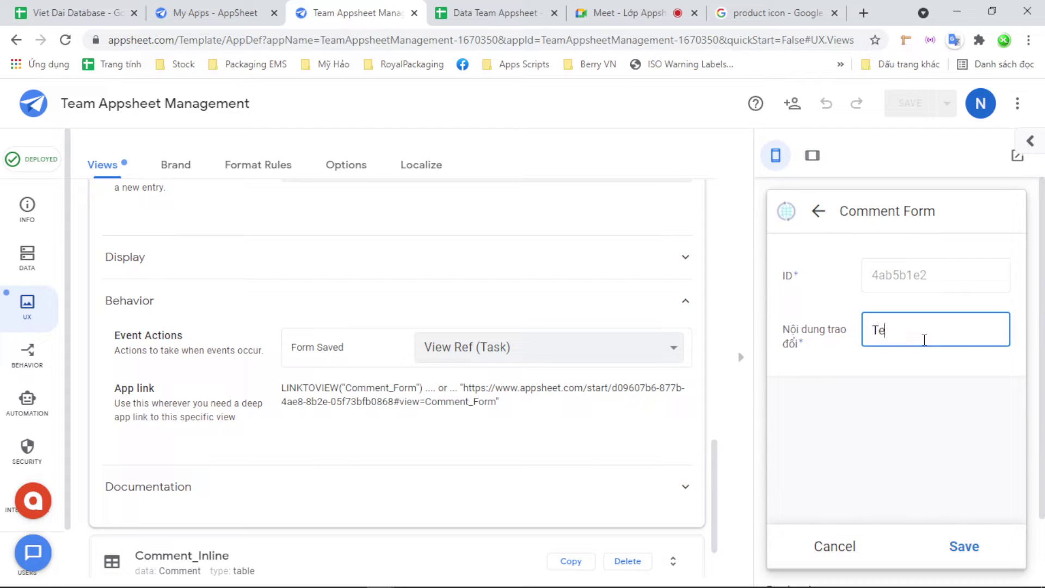
pyautogui.write('st')
pyautogui.write(' rut')
pyautogui.tripleClick(907, 329)
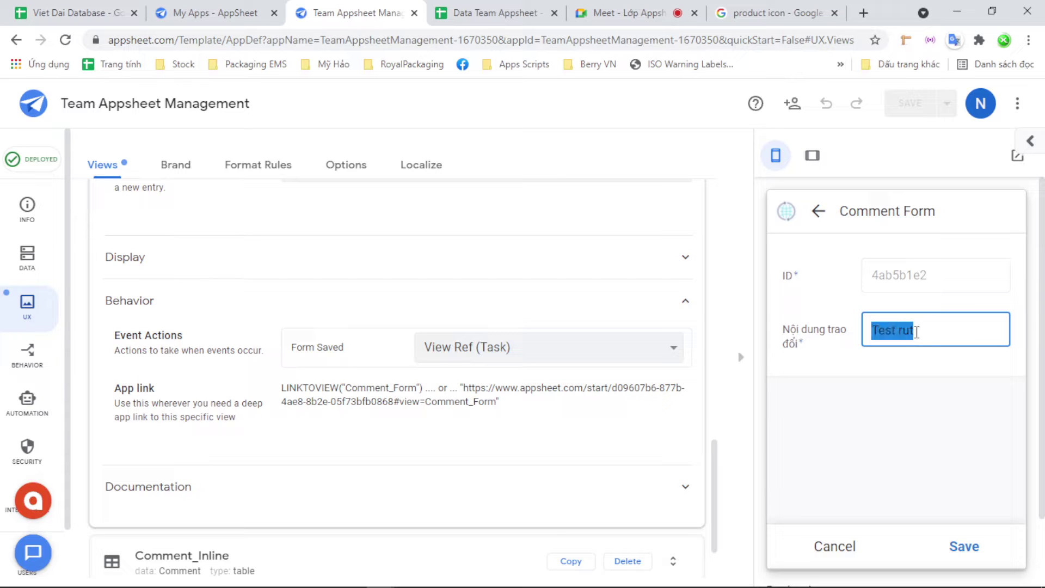
pyautogui.press('BackSpace')
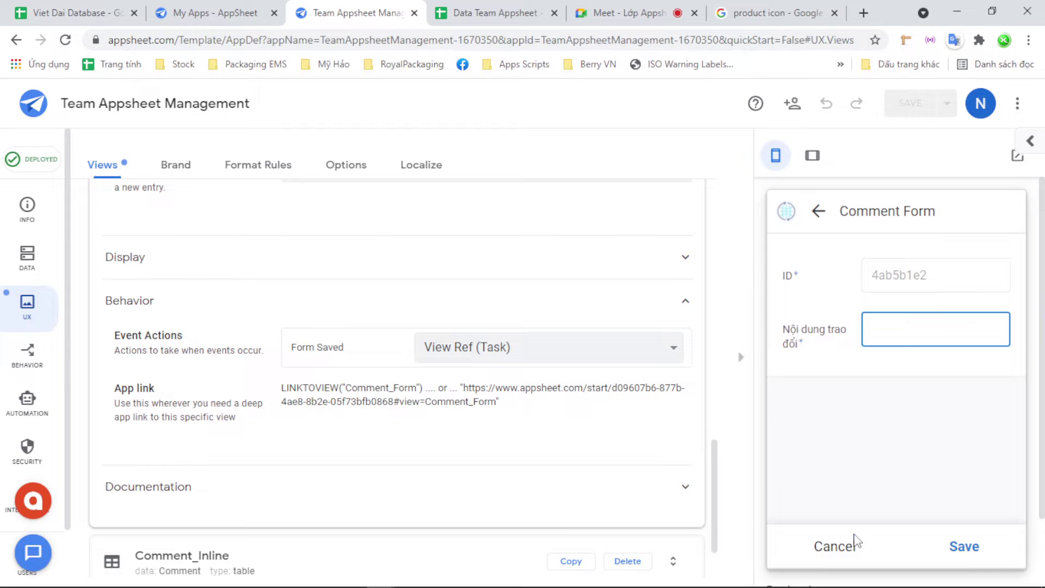
pyautogui.click(847, 545)
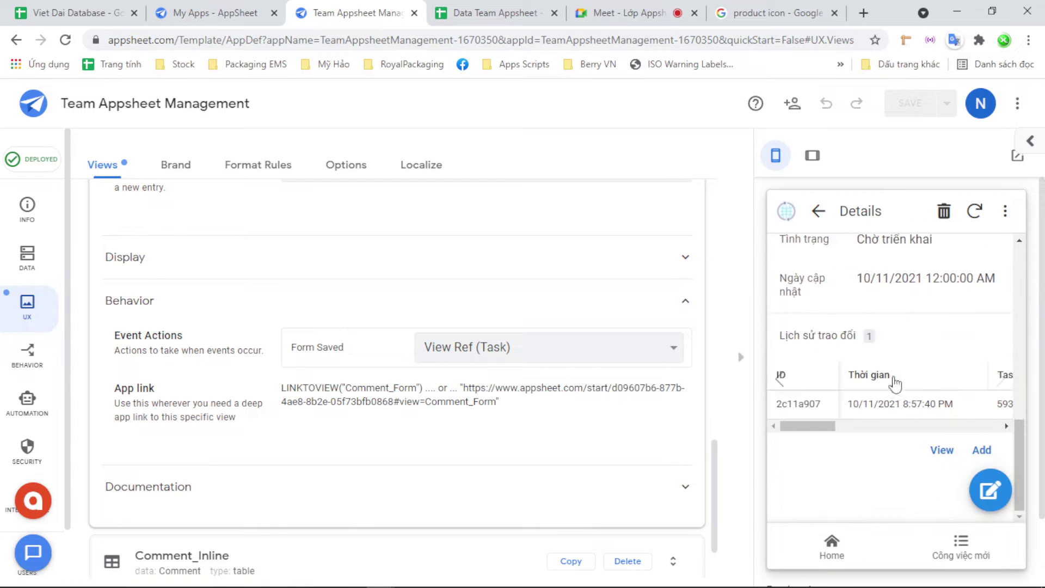
pyautogui.moveTo(827, 426); pyautogui.dragTo(857, 426)
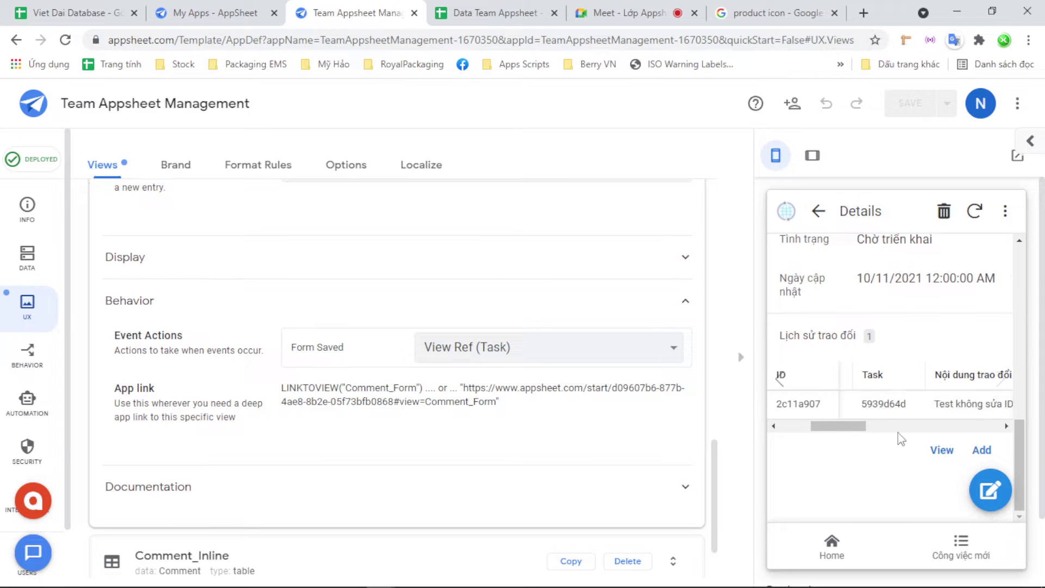
pyautogui.scroll(1, 170, 345)
pyautogui.scroll(2, 179, 346)
pyautogui.scroll(3, 190, 344)
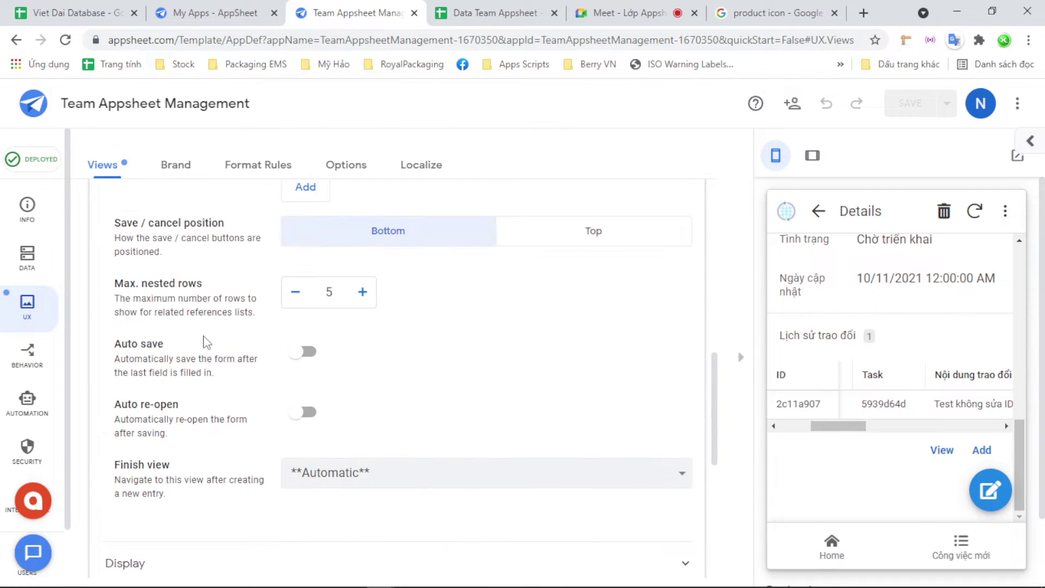
pyautogui.scroll(4, 205, 342)
# Step: Show the Comment table's 10 columns, with ID as key and label, from the Data section
pyautogui.click(54, 266)
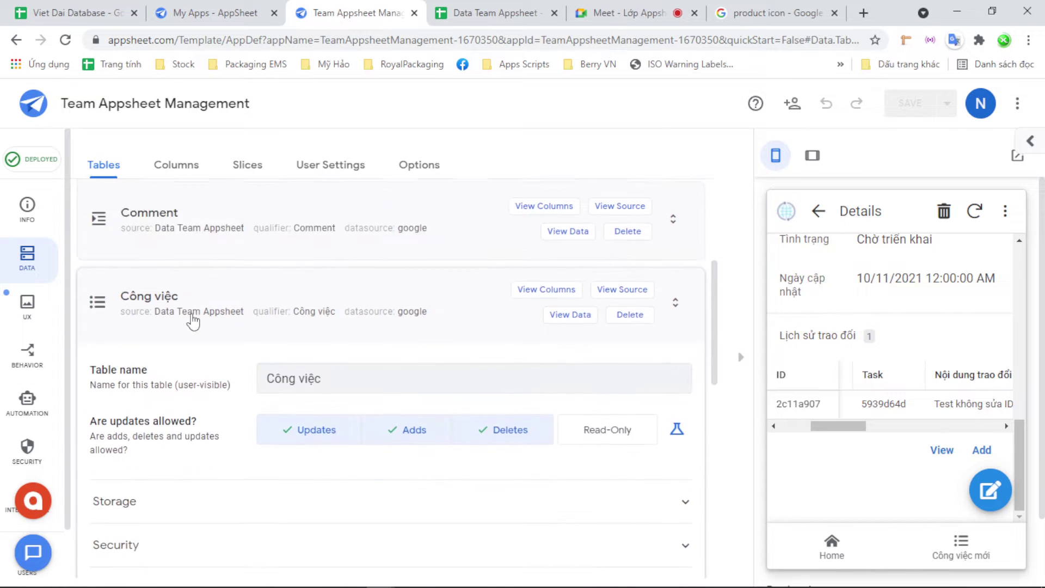
pyautogui.scroll(1, 193, 322)
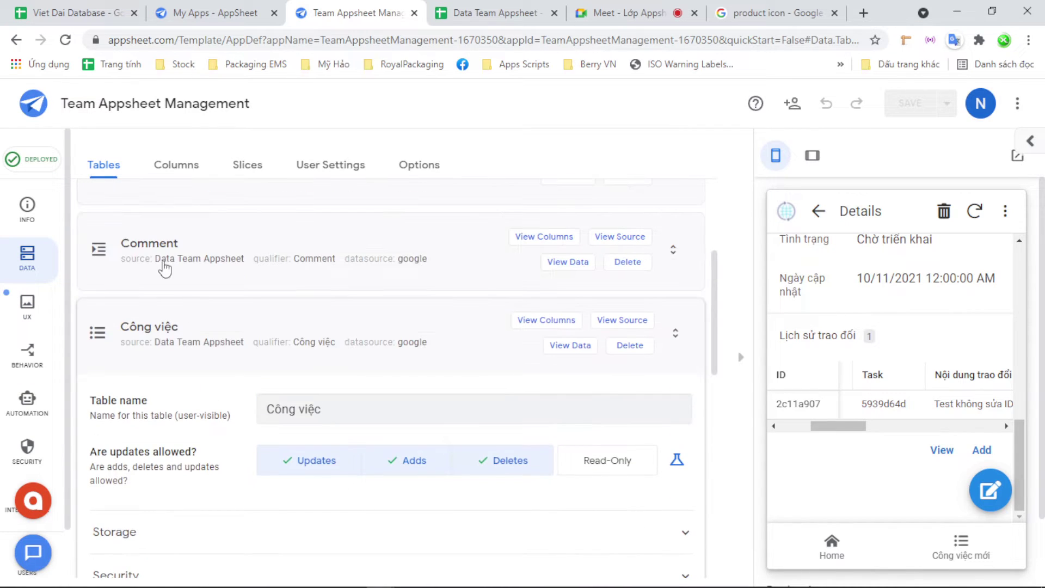
pyautogui.click(538, 240)
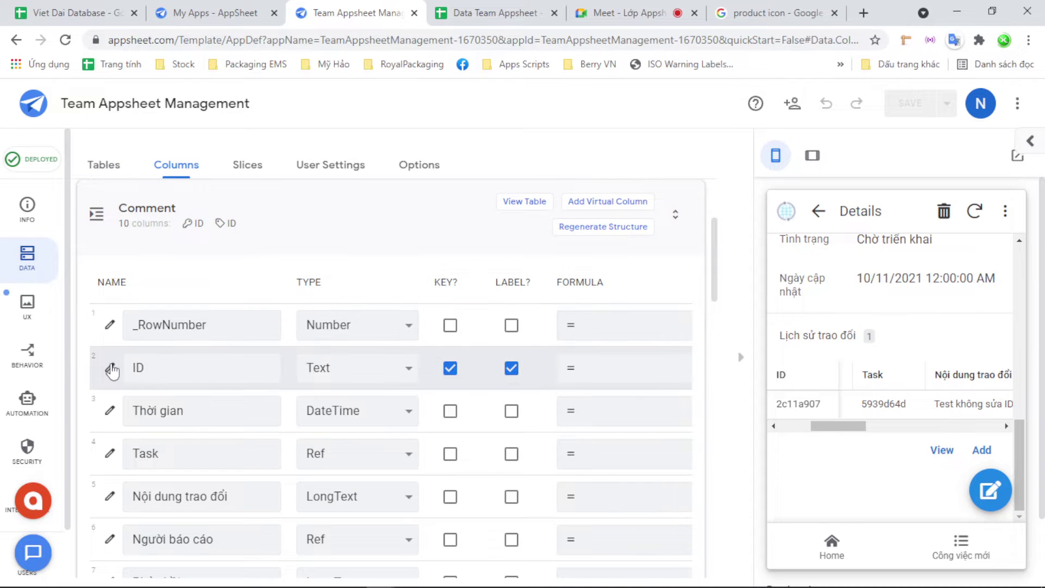
# Step: Begin a Show_If condition on the Comment ID column using CONTEXT(view)
pyautogui.click(110, 369)
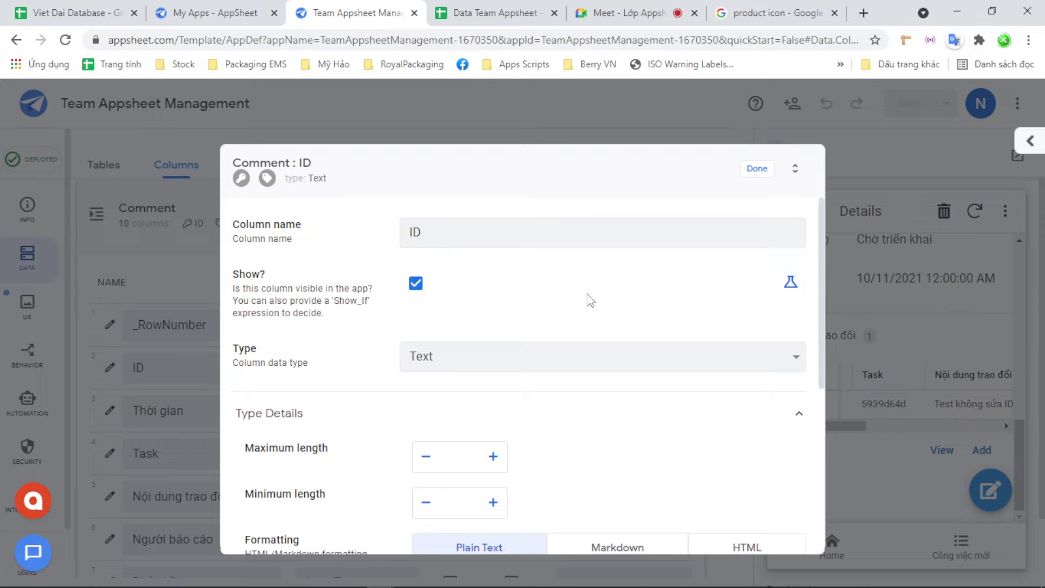
pyautogui.click(790, 281)
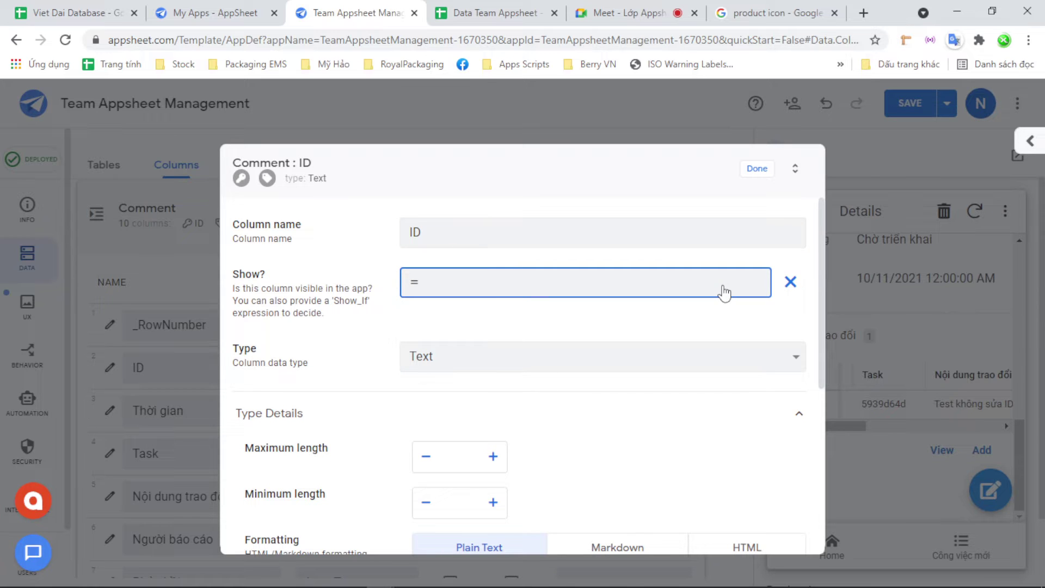
pyautogui.click(723, 292)
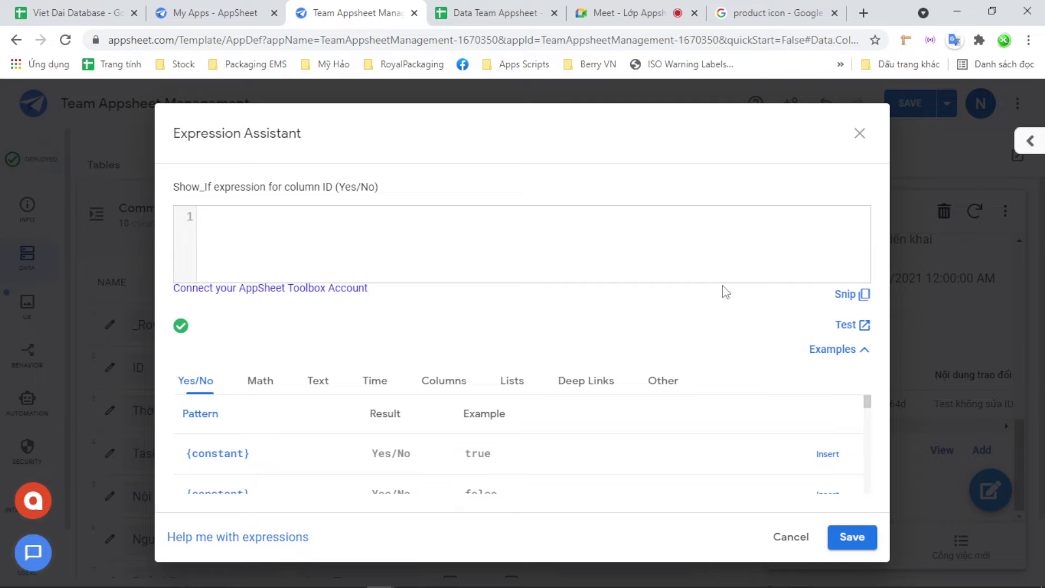
pyautogui.write('C')
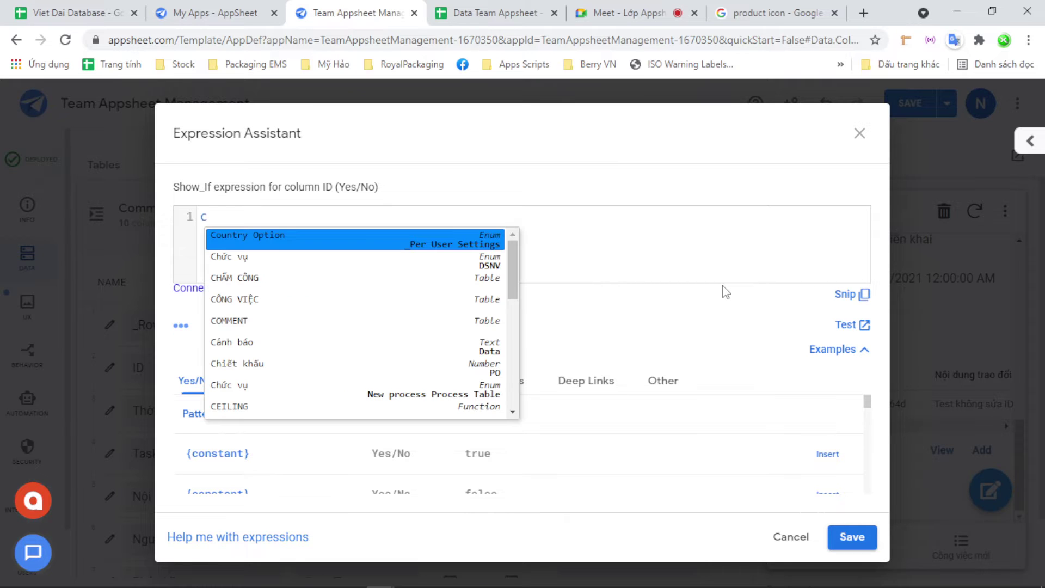
pyautogui.write('on')
pyautogui.press('Down')
pyautogui.press('Down')
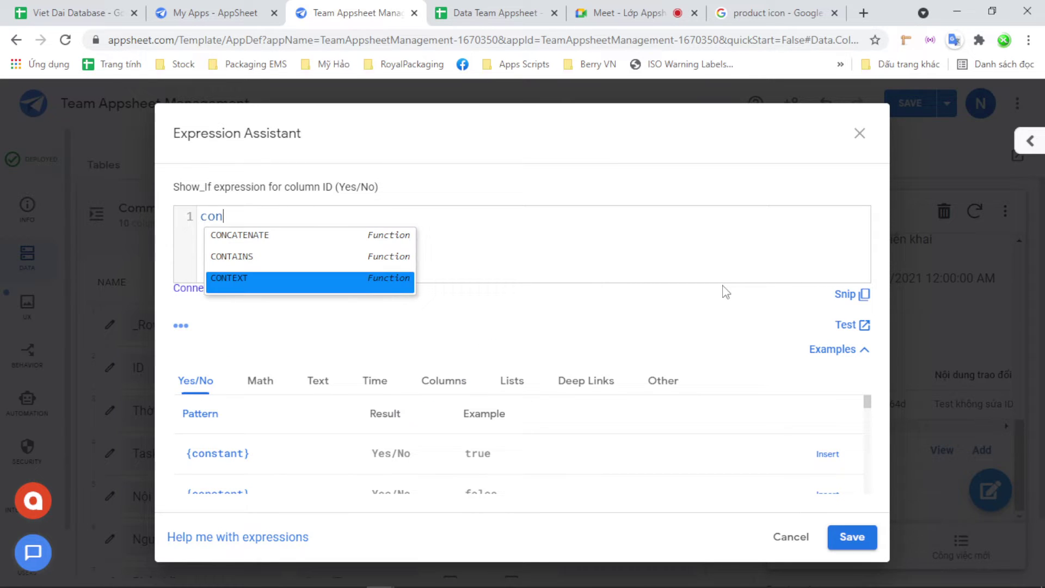
pyautogui.press('Return')
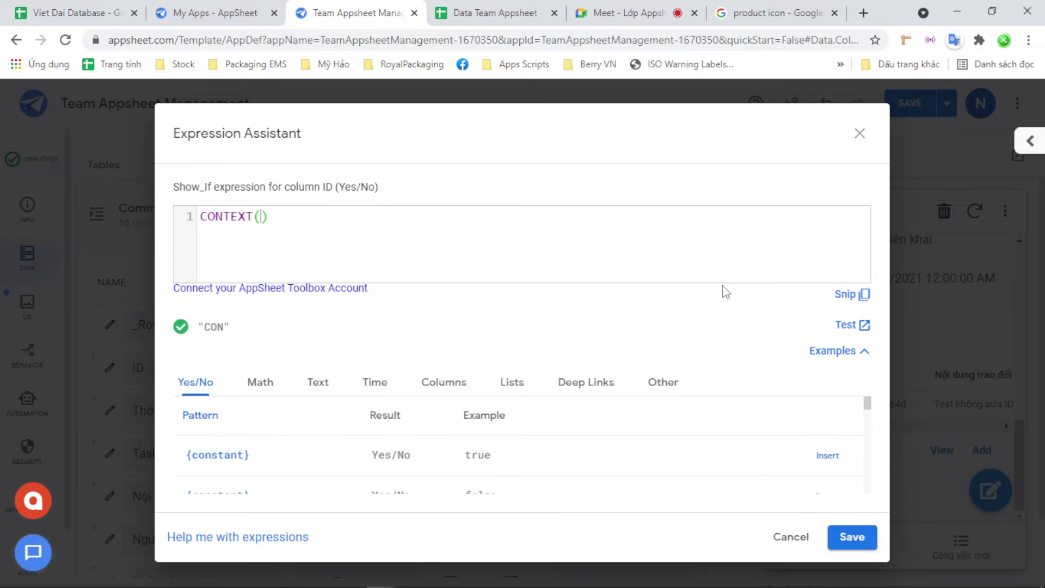
pyautogui.write('v')
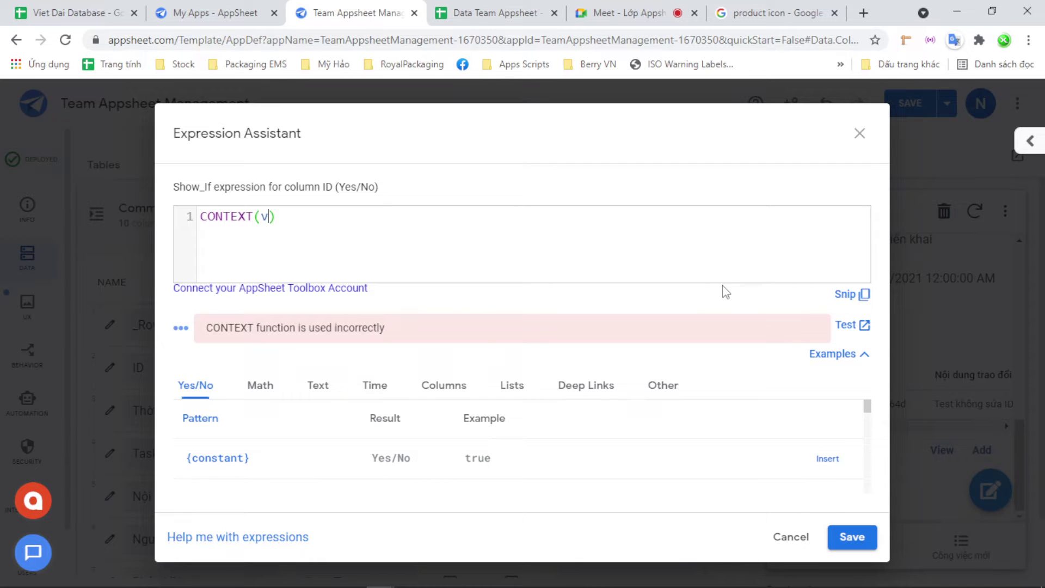
pyautogui.write('iew')
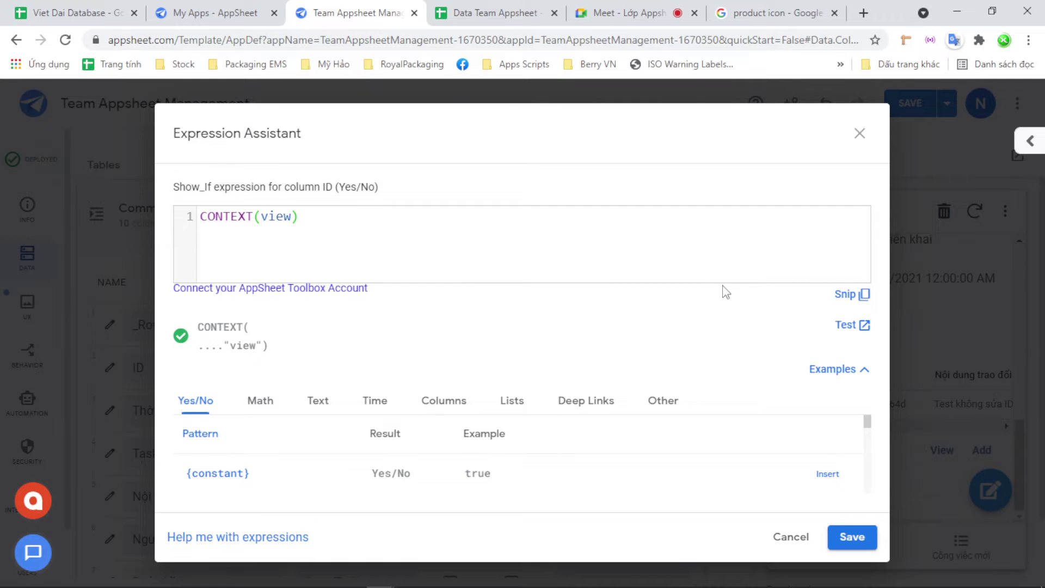
# Step: Complete the condition as CONTEXT(view)<>"Comment_Form" and save it
pyautogui.write('=')
pyautogui.write('"')
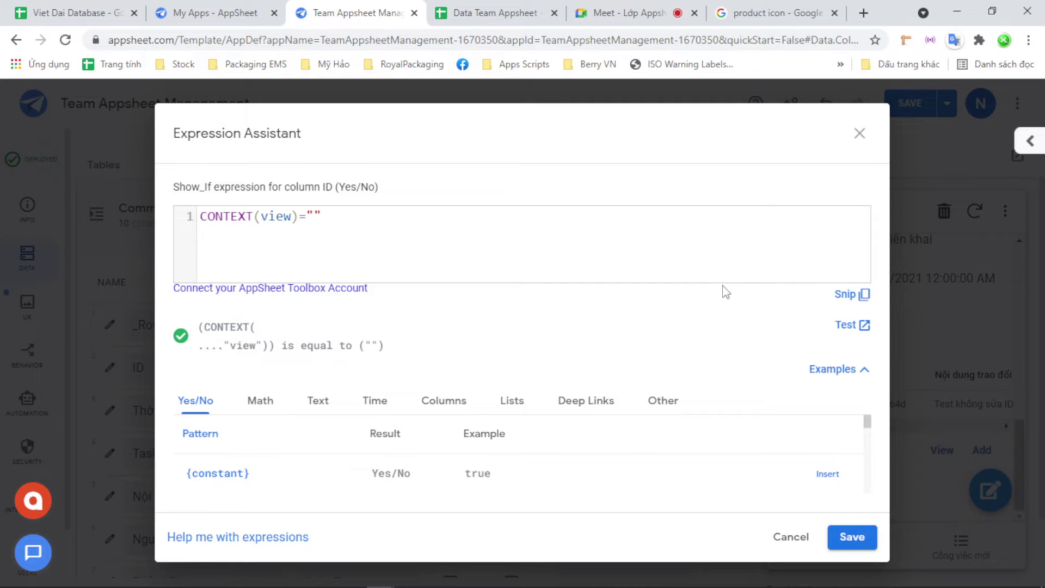
pyautogui.write('Com')
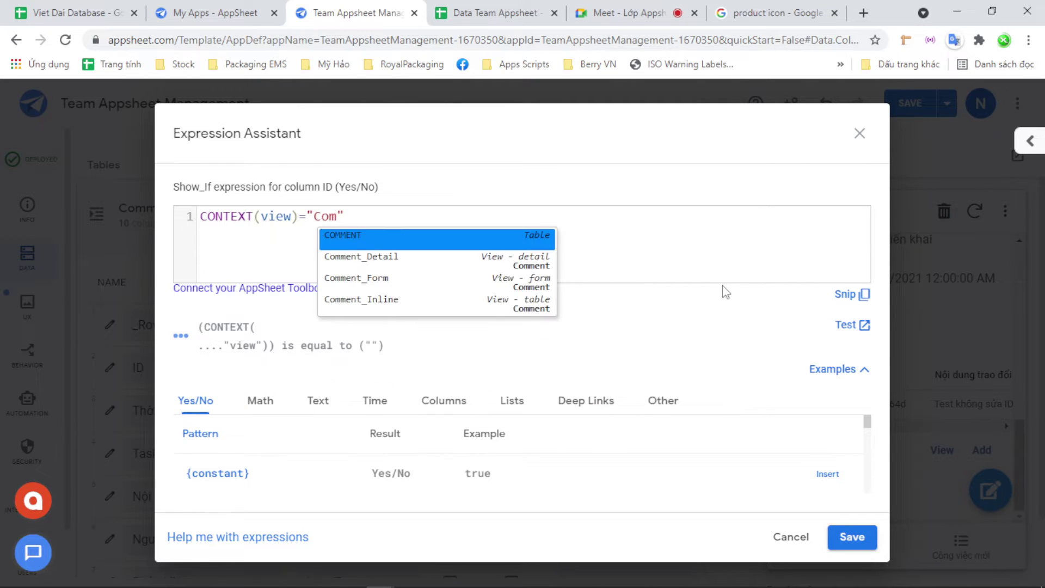
pyautogui.press('Down')
pyautogui.press('Down')
pyautogui.press('Return')
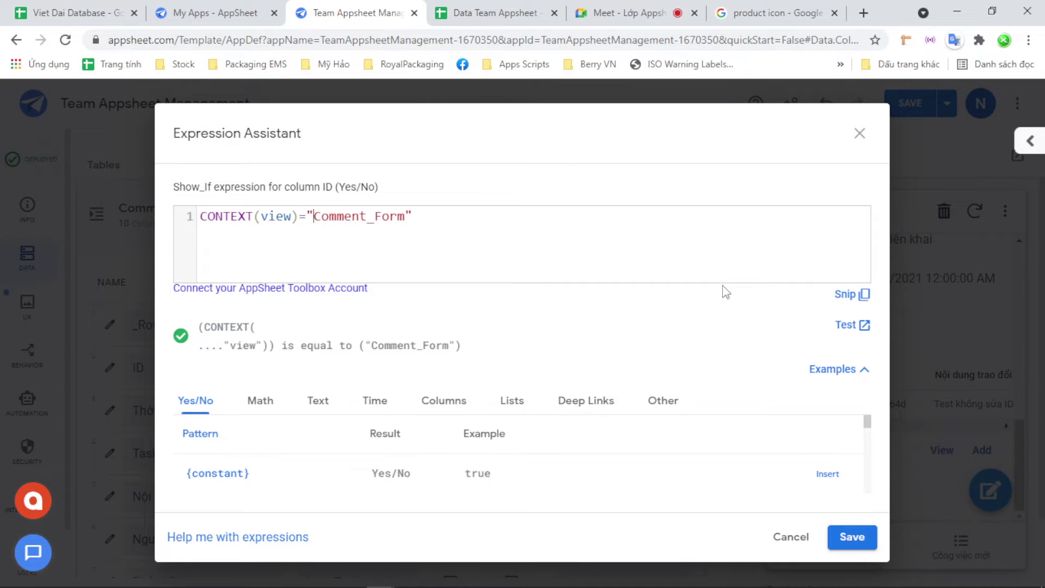
pyautogui.hotkey('shift', 'Left')
pyautogui.write('<>')
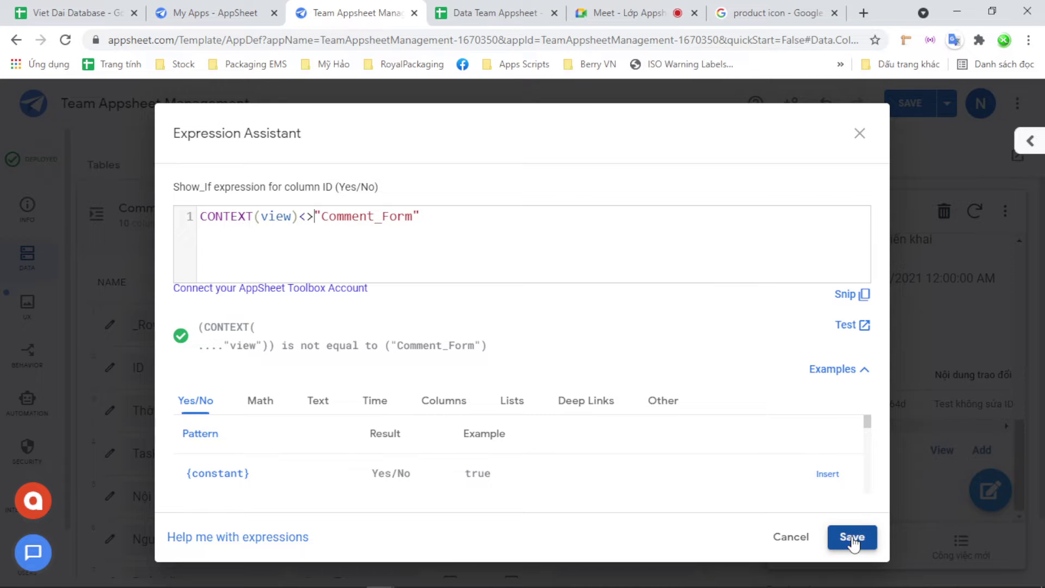
pyautogui.doubleClick(272, 218)
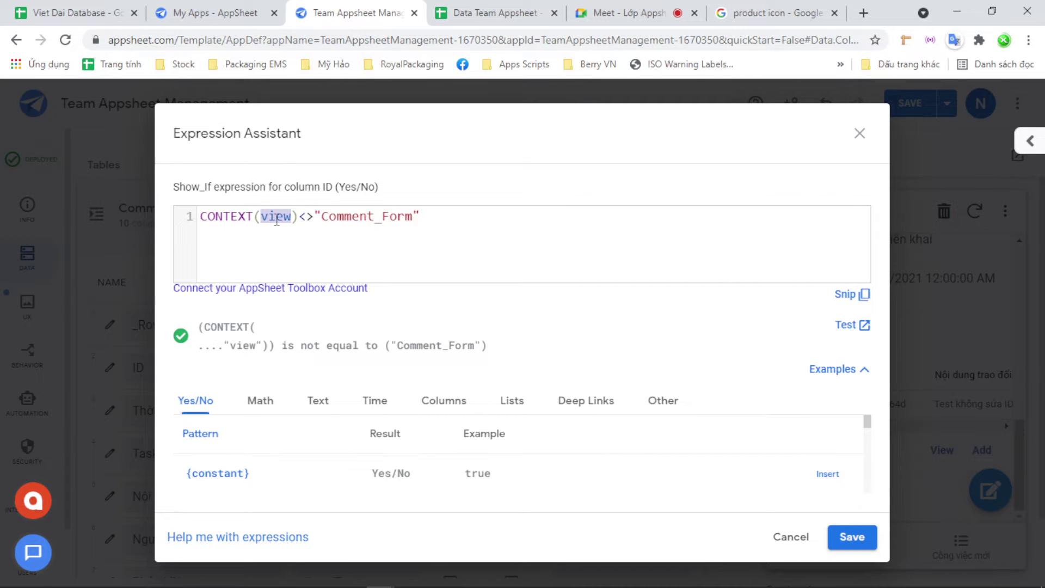
pyautogui.click(343, 216)
pyautogui.moveTo(324, 218); pyautogui.dragTo(417, 217)
pyautogui.click(417, 217)
pyautogui.click(852, 536)
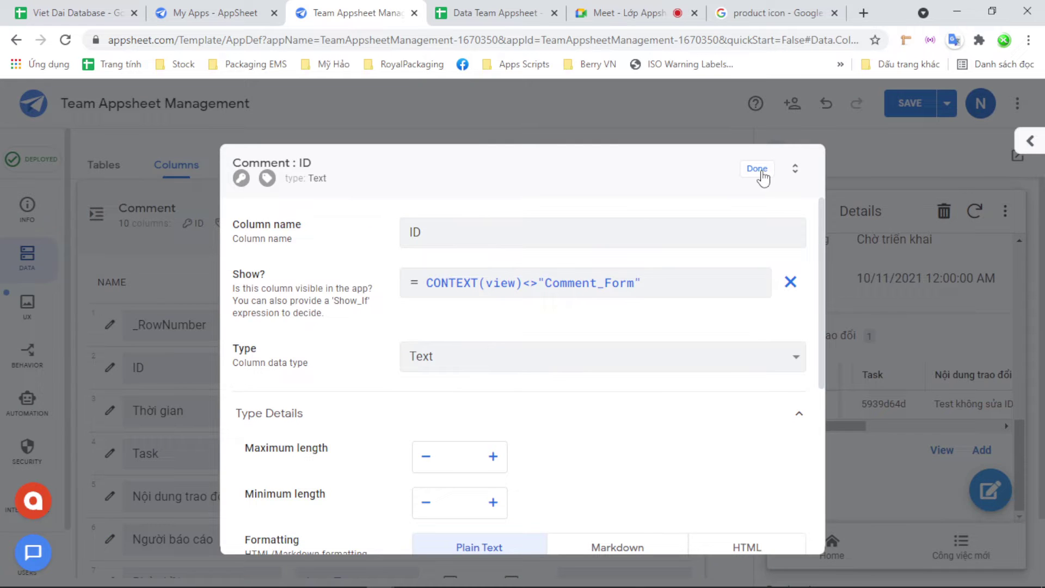
# Step: Save the app and submit a test comment from the preview's Comment form
pyautogui.click(758, 170)
pyautogui.click(906, 116)
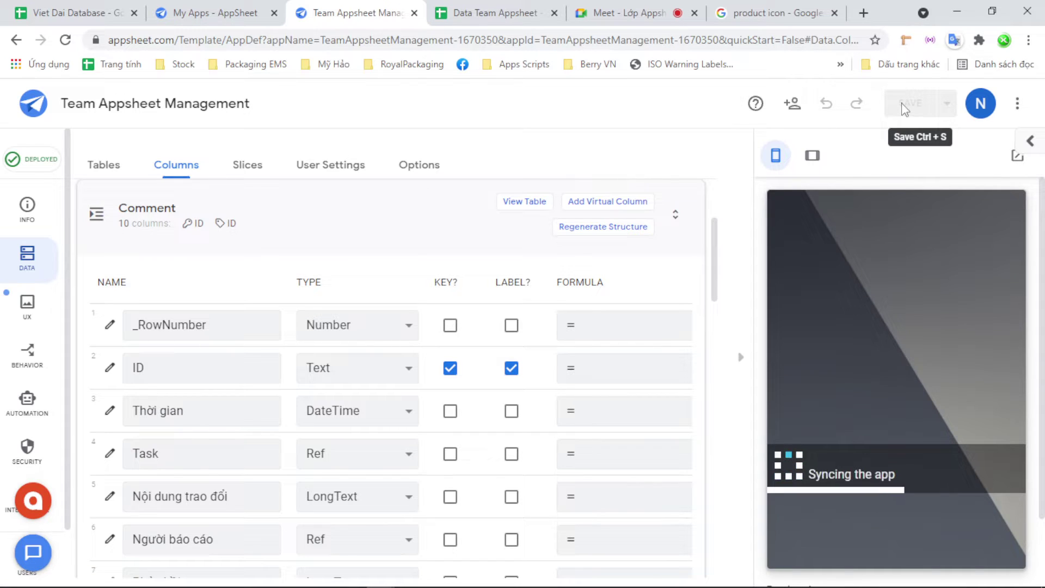
pyautogui.scroll(-2, 944, 389)
pyautogui.scroll(-5, 944, 389)
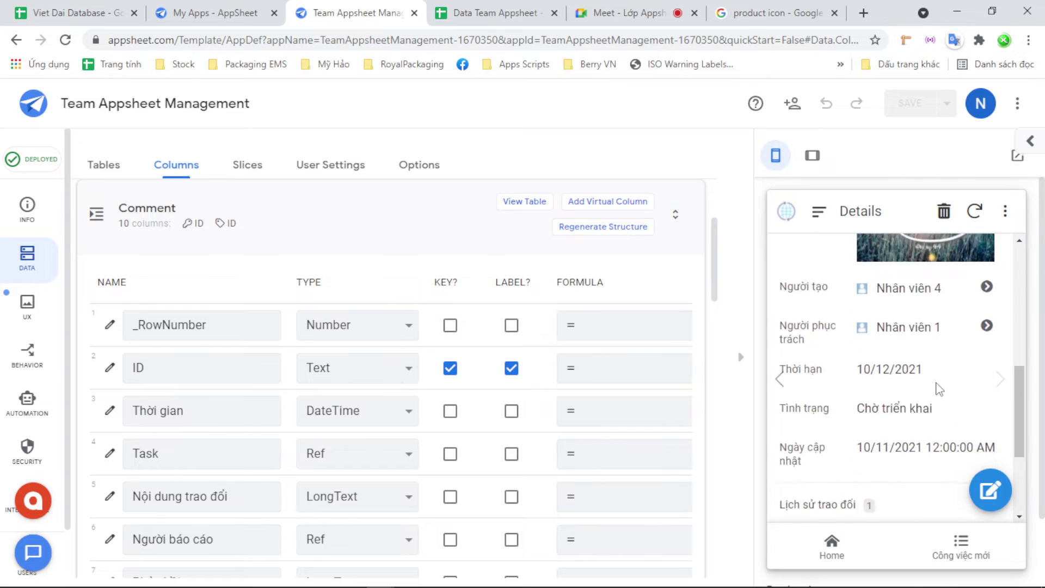
pyautogui.scroll(-3, 943, 389)
pyautogui.click(983, 450)
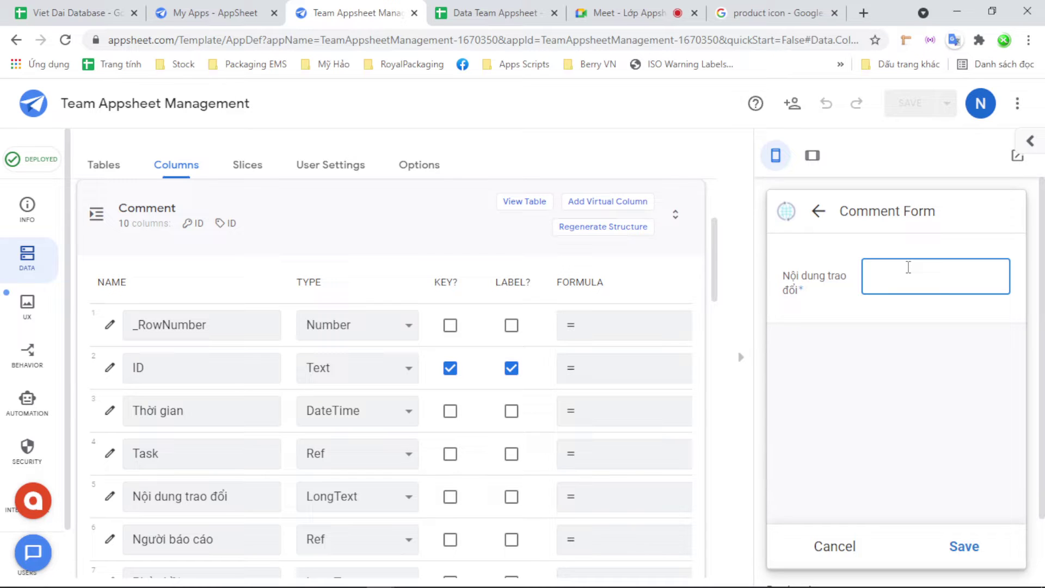
pyautogui.write('TÉ')
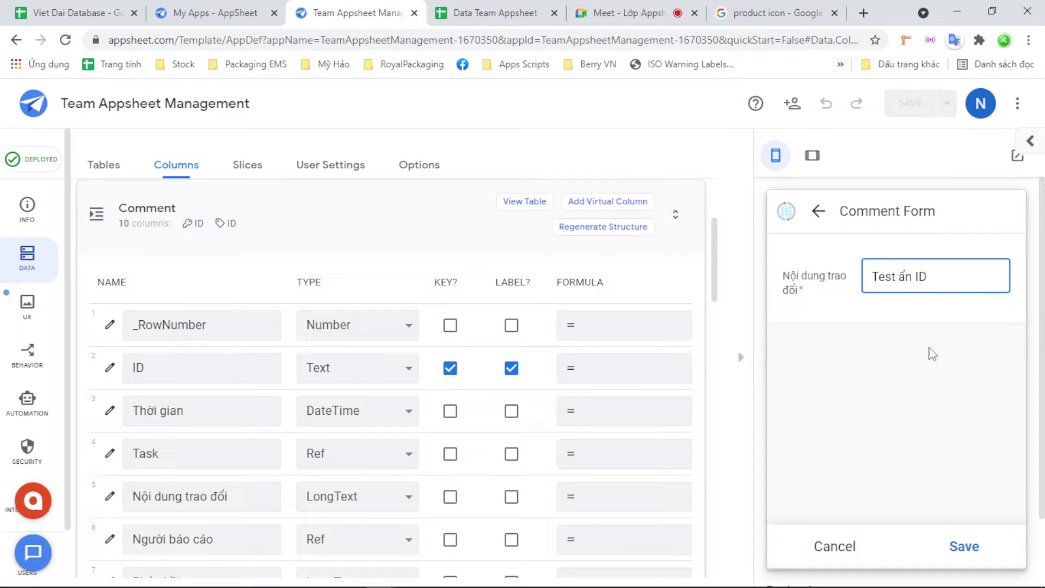
pyautogui.click(963, 547)
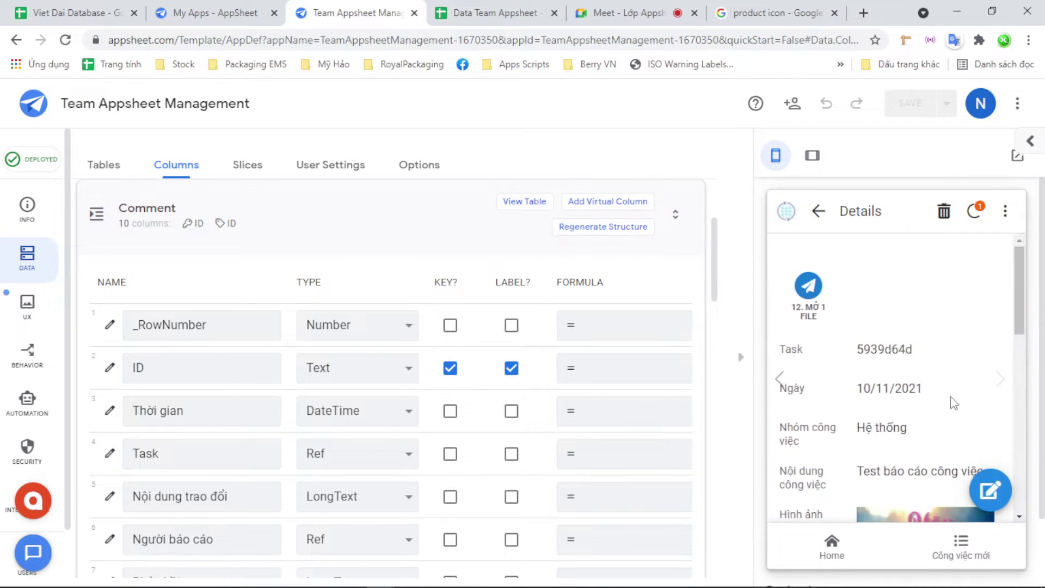
# Step: Untick LABEL? for the Comment table's ID column
pyautogui.scroll(-6, 953, 403)
pyautogui.scroll(-4, 954, 403)
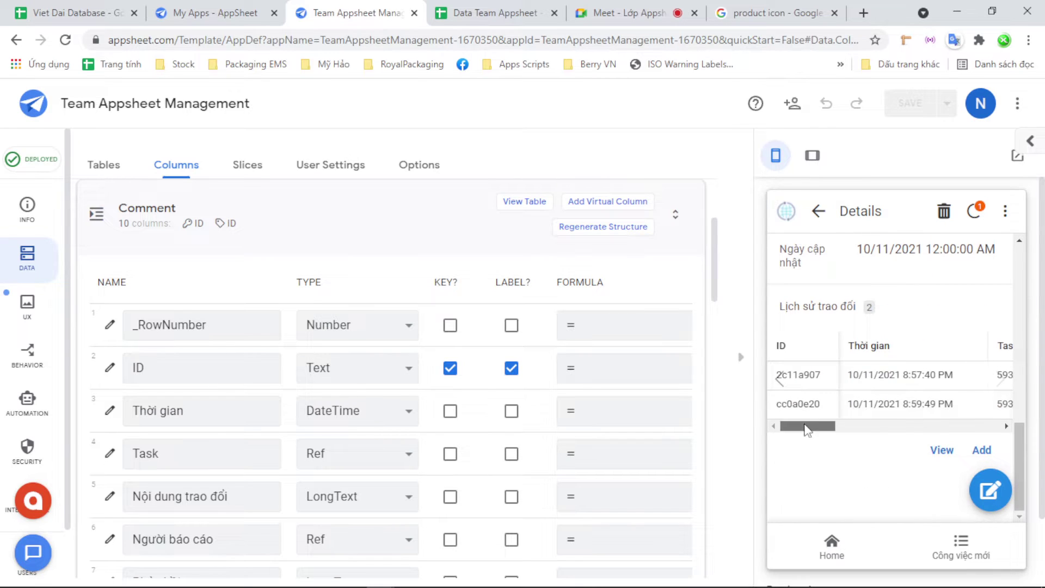
pyautogui.moveTo(806, 426)
pyautogui.mouseDown()
pyautogui.moveTo(972, 426)
pyautogui.moveTo(916, 418)
pyautogui.moveTo(796, 429)
pyautogui.mouseUp()
pyautogui.moveTo(785, 430); pyautogui.dragTo(887, 427)
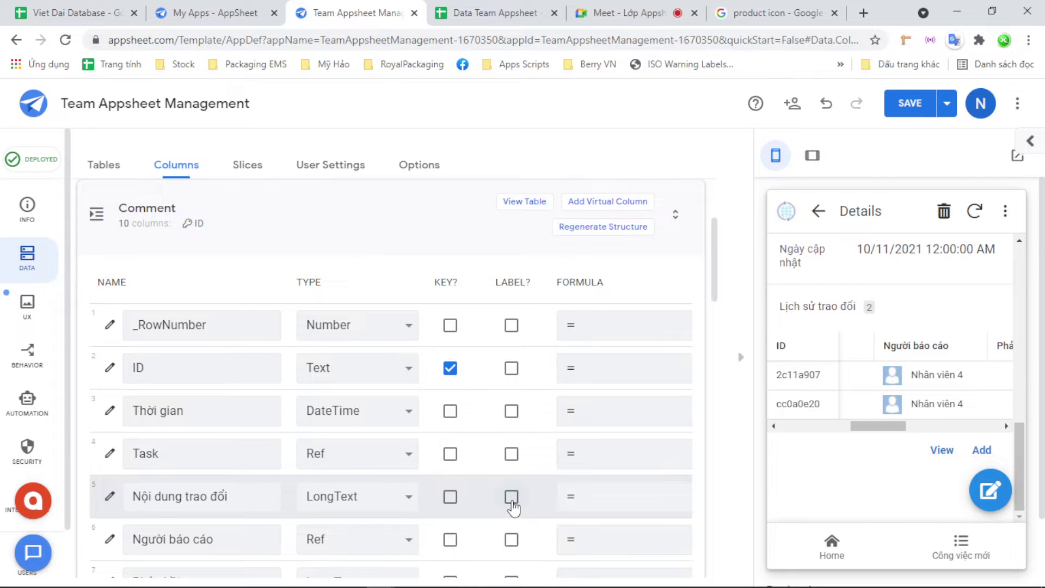
# Step: Tick LABEL? on Nội dung trao đổi, save the app, and return to the editor
pyautogui.click(512, 496)
pyautogui.click(910, 109)
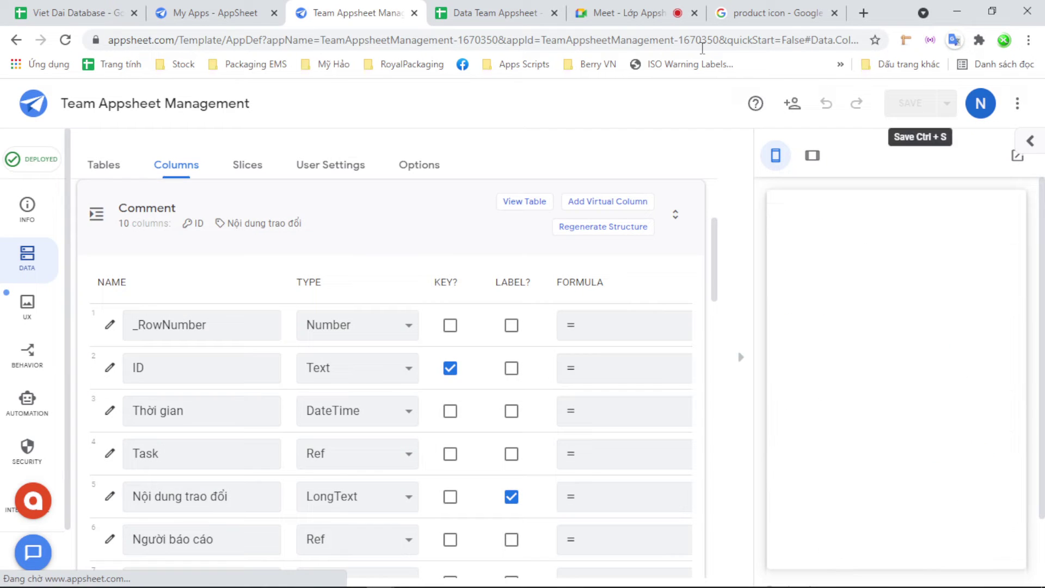
pyautogui.click(631, 13)
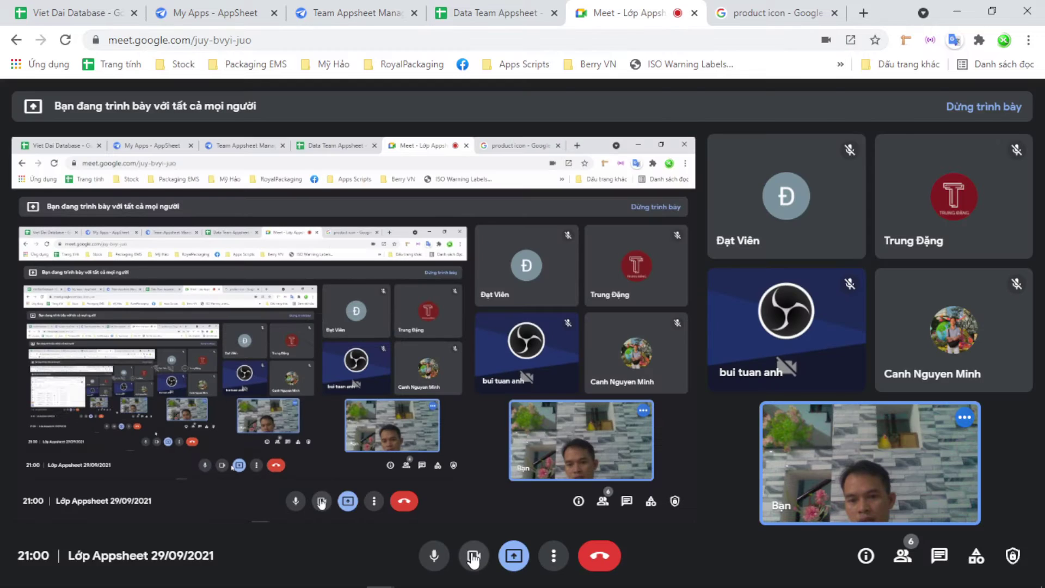
pyautogui.click(348, 14)
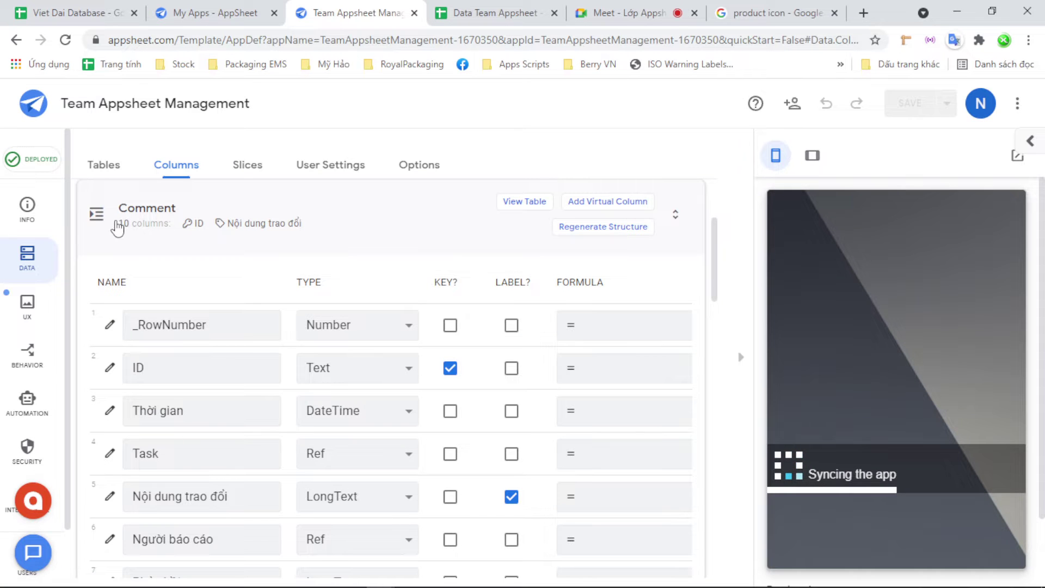
# Step: In UX views, clear the 'comment' filter and collapse Comment_Form, Công việc mới and Home
pyautogui.click(28, 319)
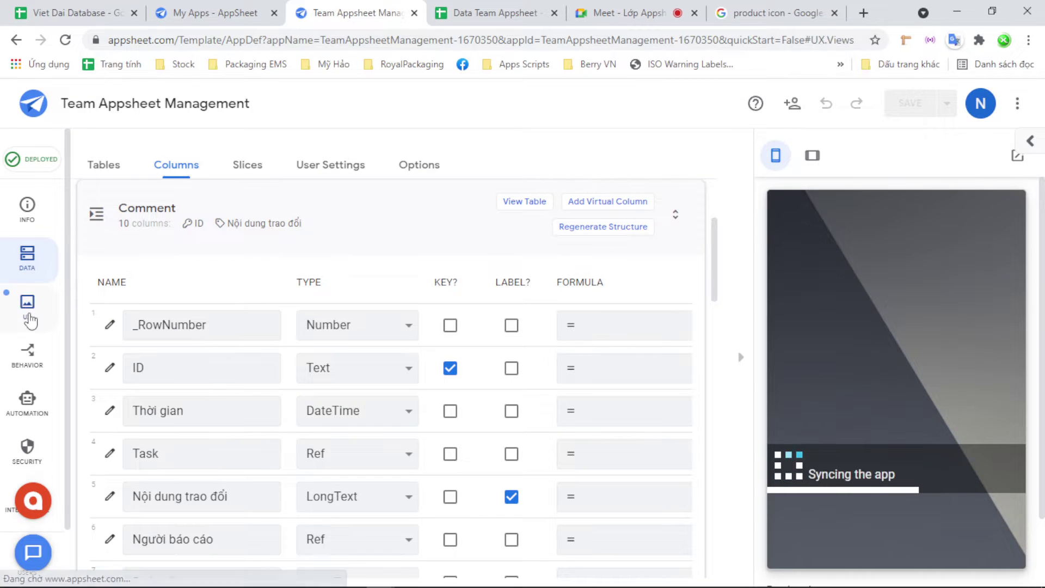
pyautogui.scroll(-3, 617, 436)
pyautogui.scroll(-2, 590, 429)
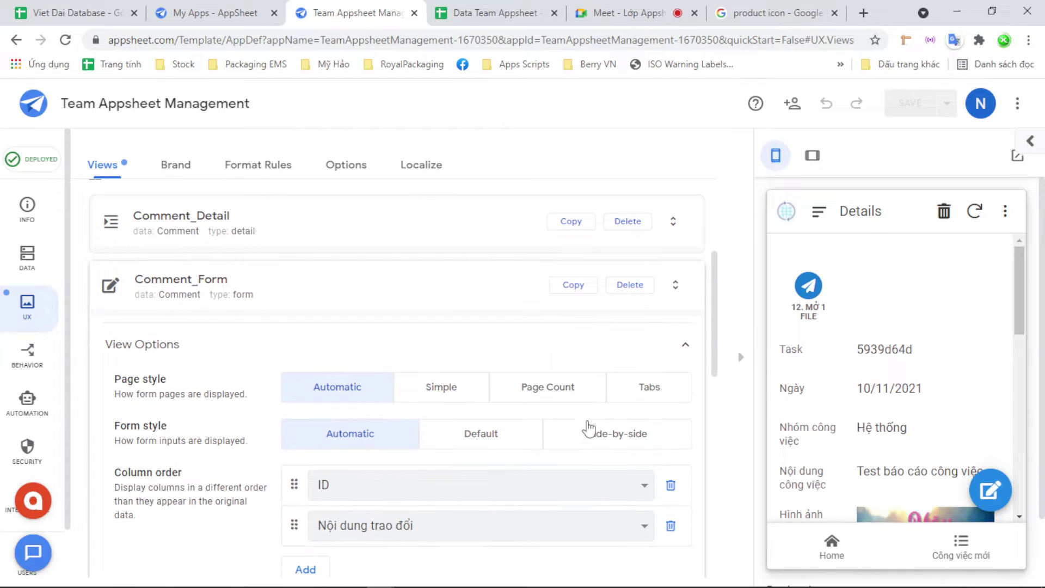
pyautogui.click(135, 289)
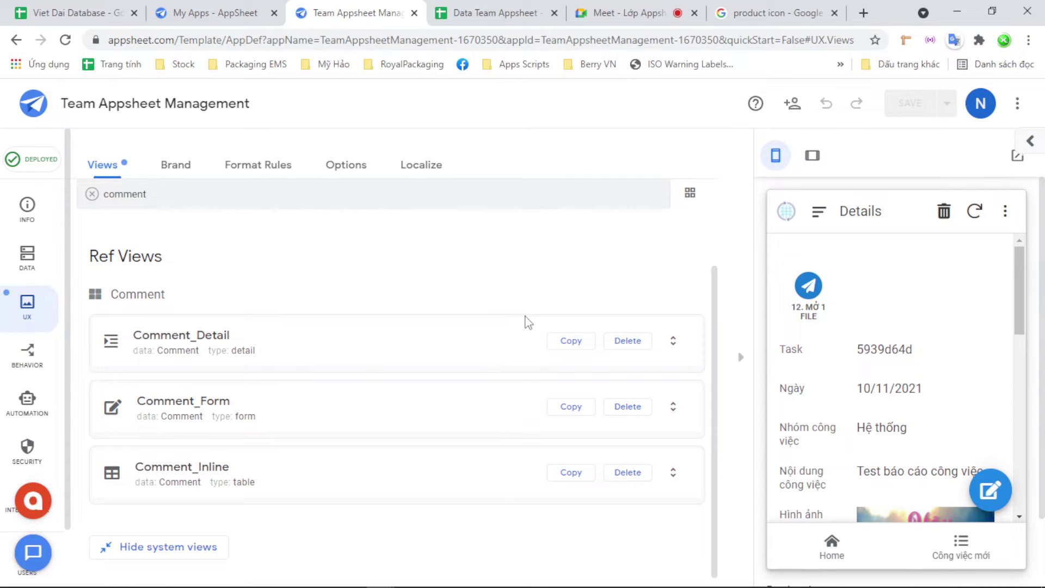
pyautogui.scroll(2, 525, 319)
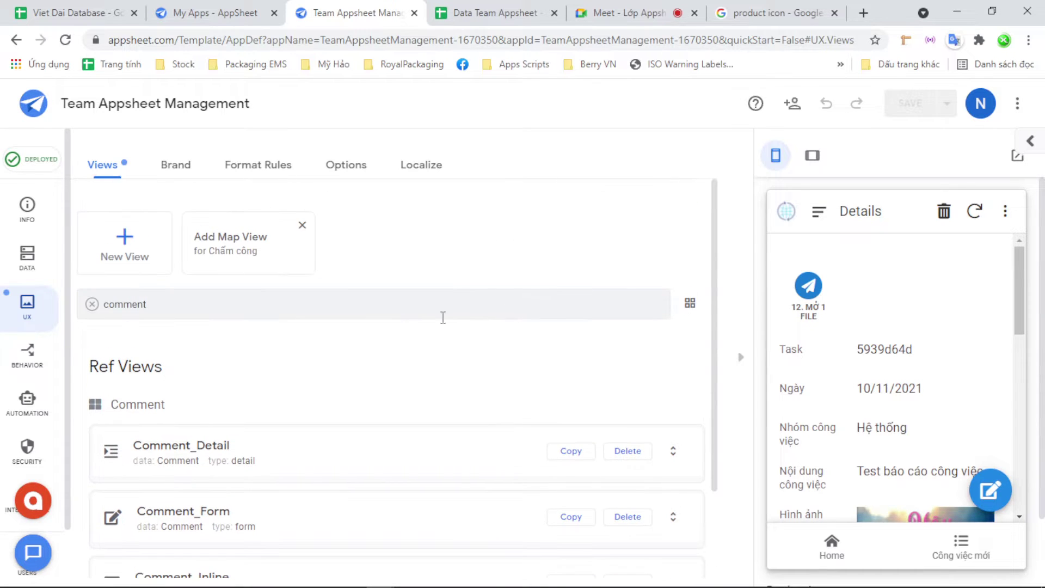
pyautogui.click(92, 304)
pyautogui.click(115, 411)
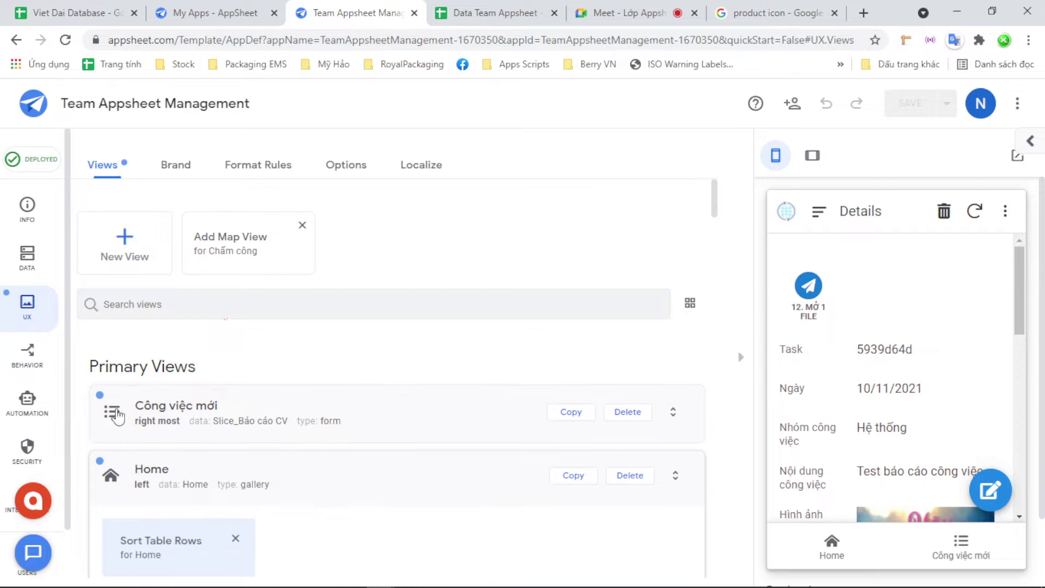
pyautogui.click(145, 464)
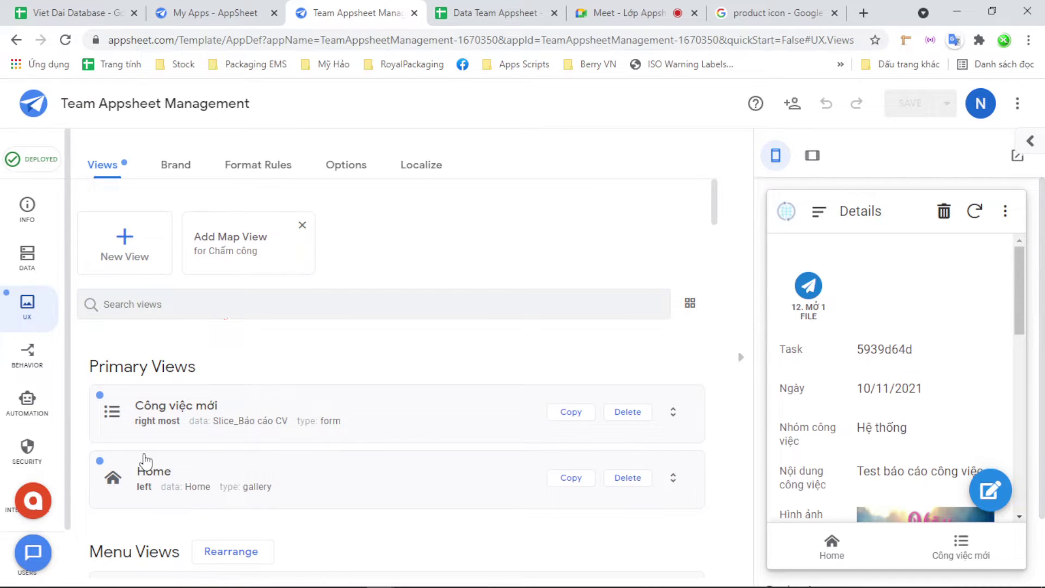
pyautogui.scroll(-5, 258, 439)
pyautogui.scroll(3, 260, 441)
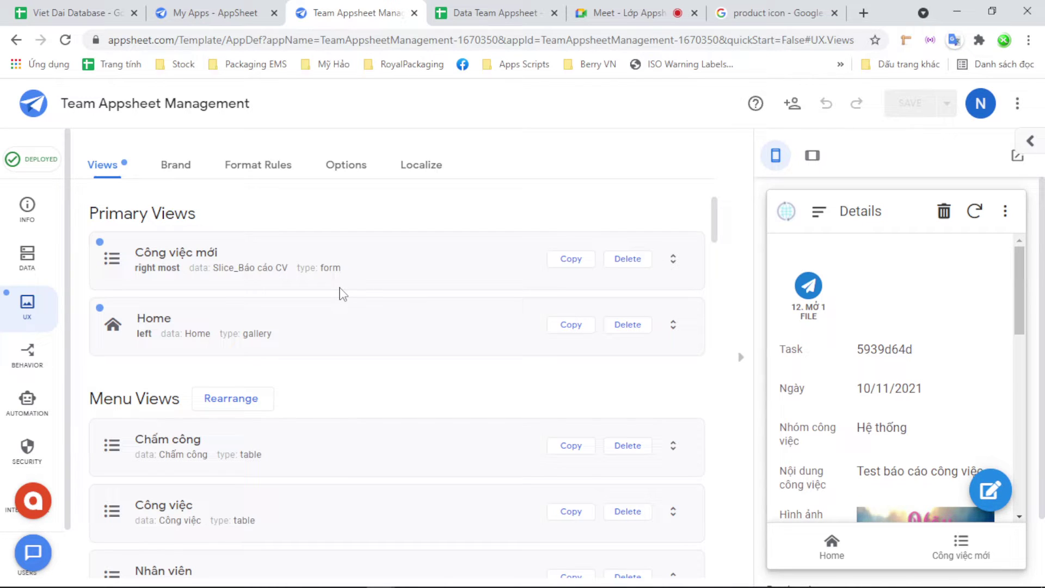
pyautogui.scroll(-3, 261, 426)
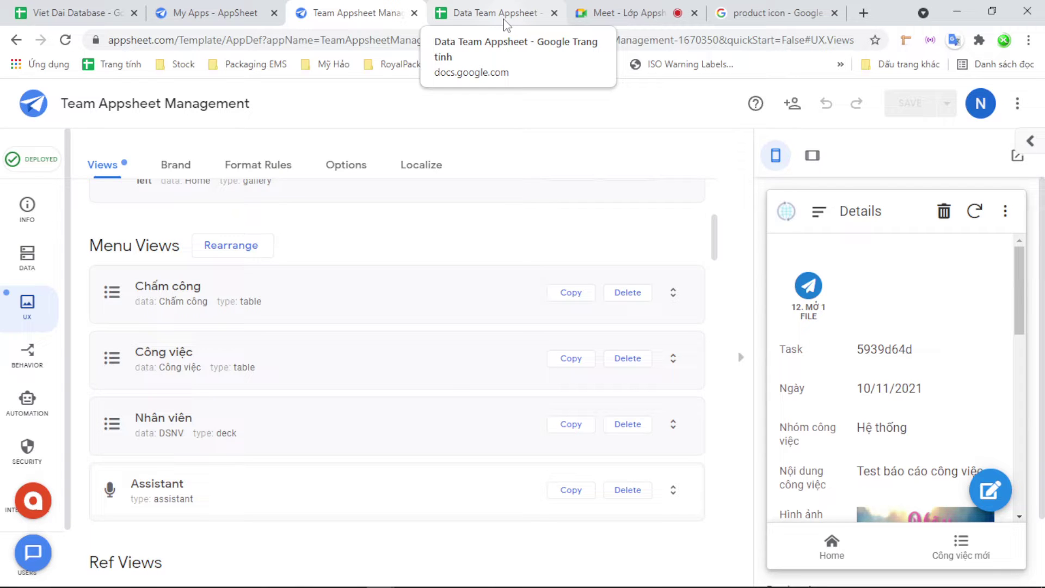
# Step: Inspect the Chấm công_Inline ref view's settings, then open the Data Team Appsheet spreadsheet
pyautogui.scroll(-5, 906, 426)
pyautogui.scroll(-3, 903, 422)
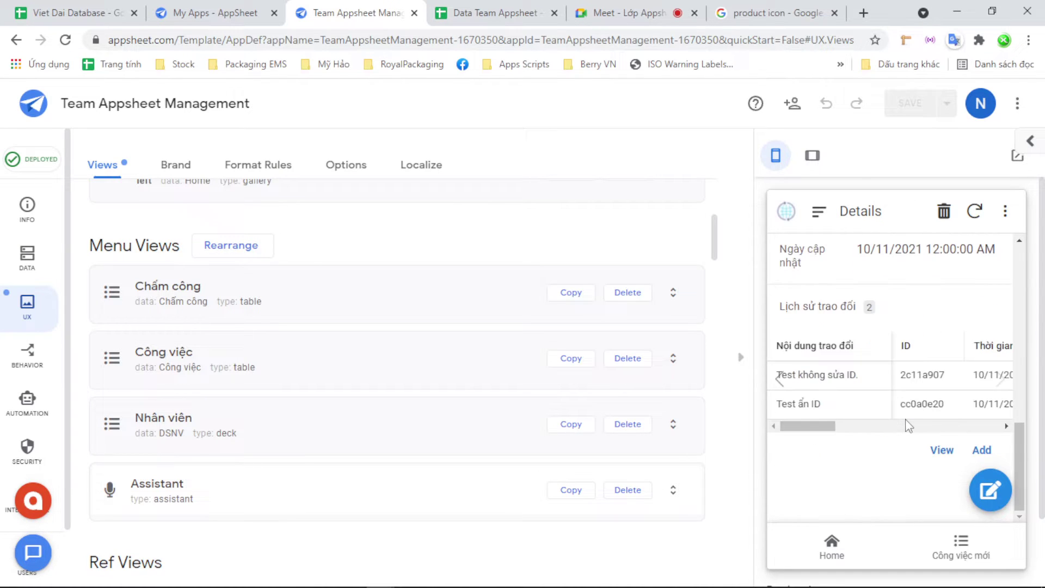
pyautogui.scroll(5, 897, 417)
pyautogui.scroll(3, 895, 417)
pyautogui.scroll(-4, 330, 337)
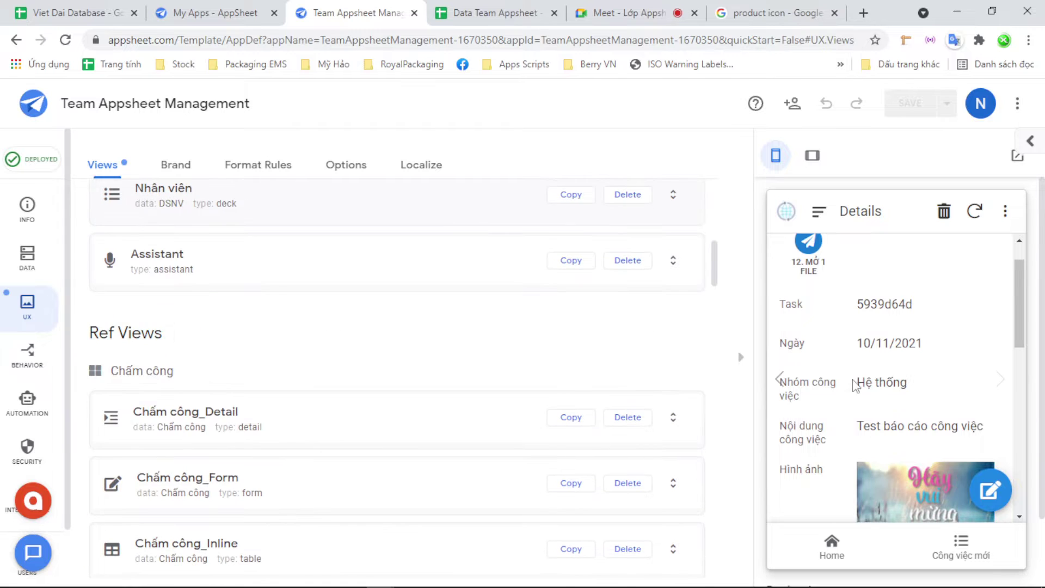
pyautogui.scroll(-1, 683, 371)
pyautogui.scroll(-2, 688, 357)
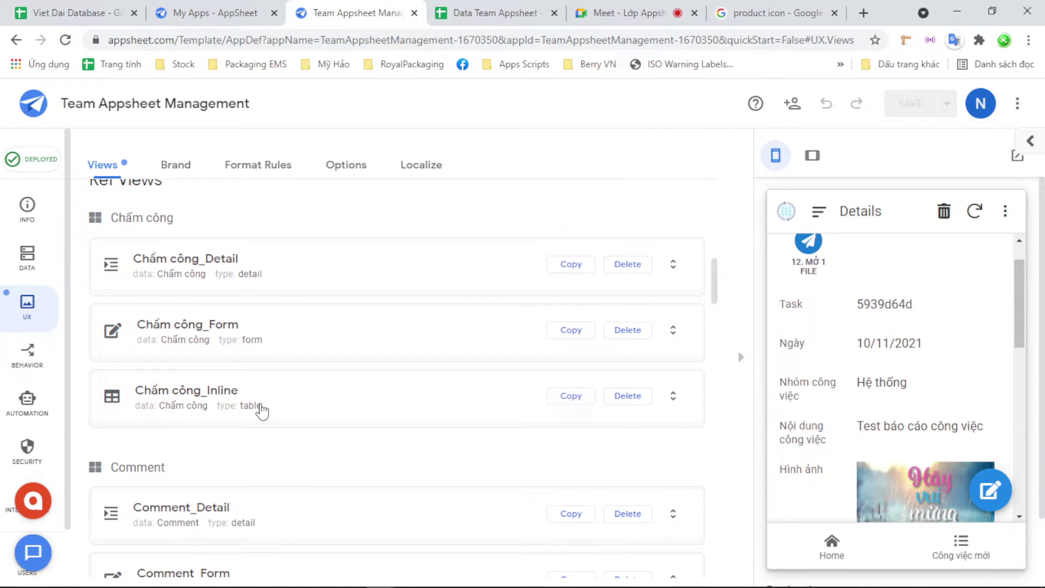
pyautogui.scroll(5, 262, 410)
pyautogui.scroll(4, 234, 381)
pyautogui.scroll(-1, 203, 350)
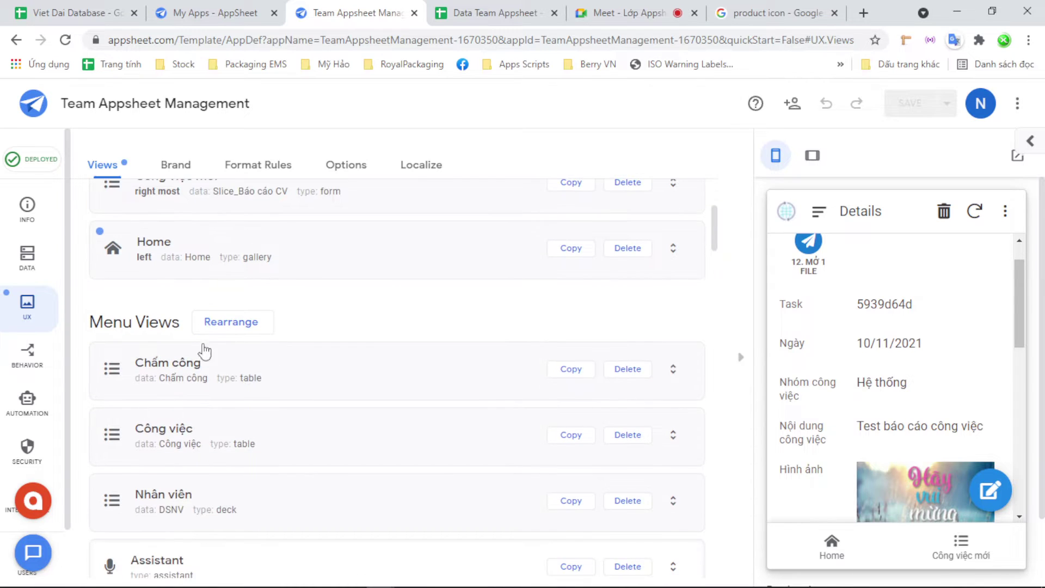
pyautogui.scroll(-1, 217, 366)
pyautogui.scroll(-6, 262, 431)
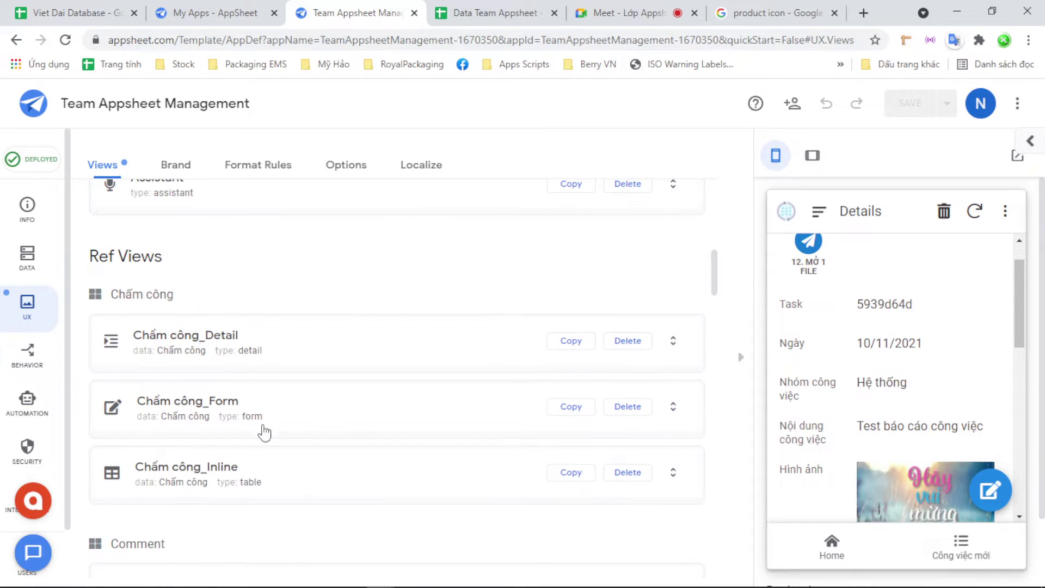
pyautogui.click(250, 476)
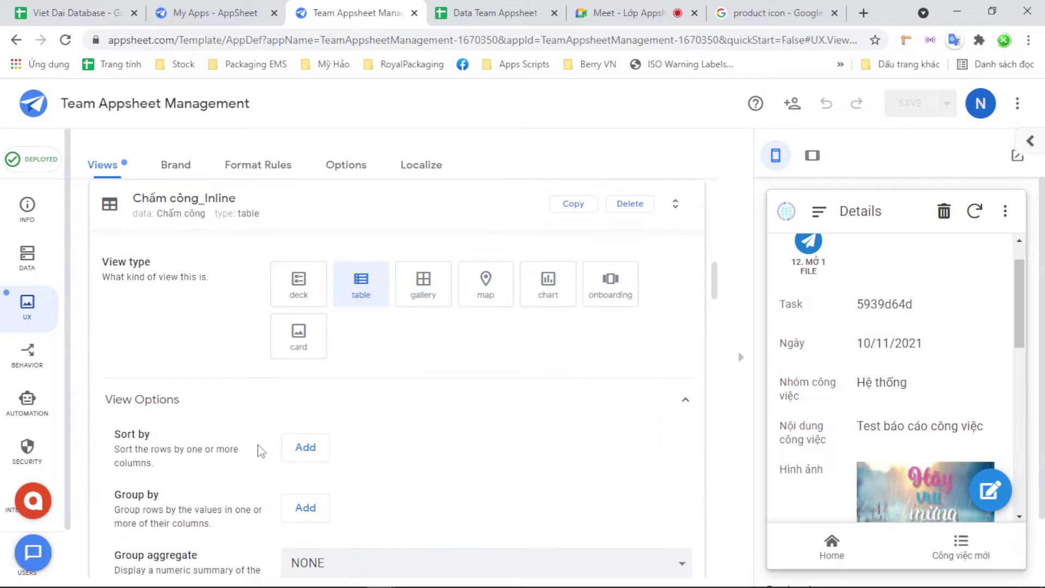
pyautogui.scroll(-3, 403, 418)
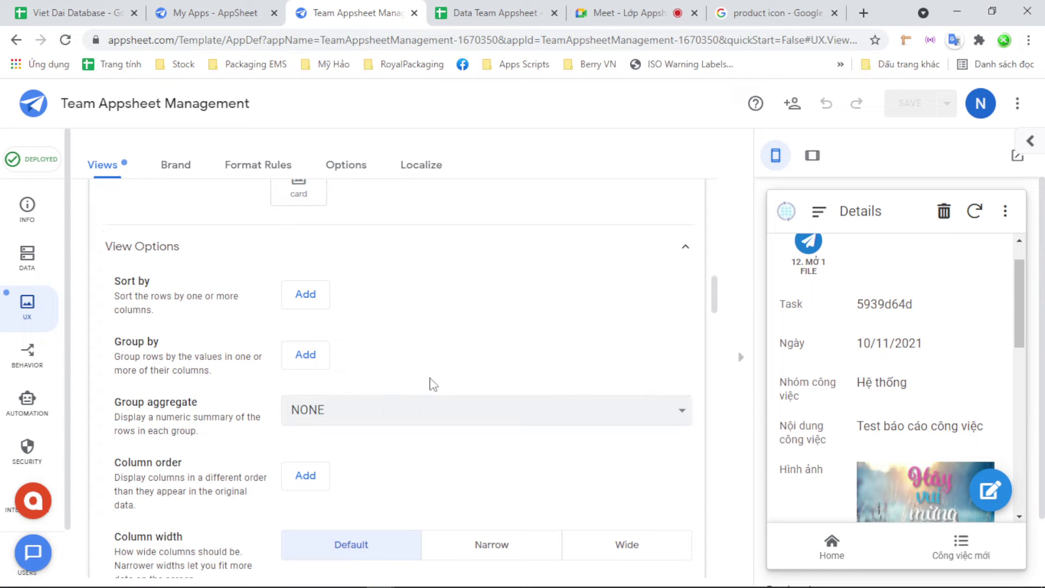
pyautogui.scroll(3, 424, 390)
pyautogui.scroll(2, 423, 390)
pyautogui.scroll(-3, 422, 389)
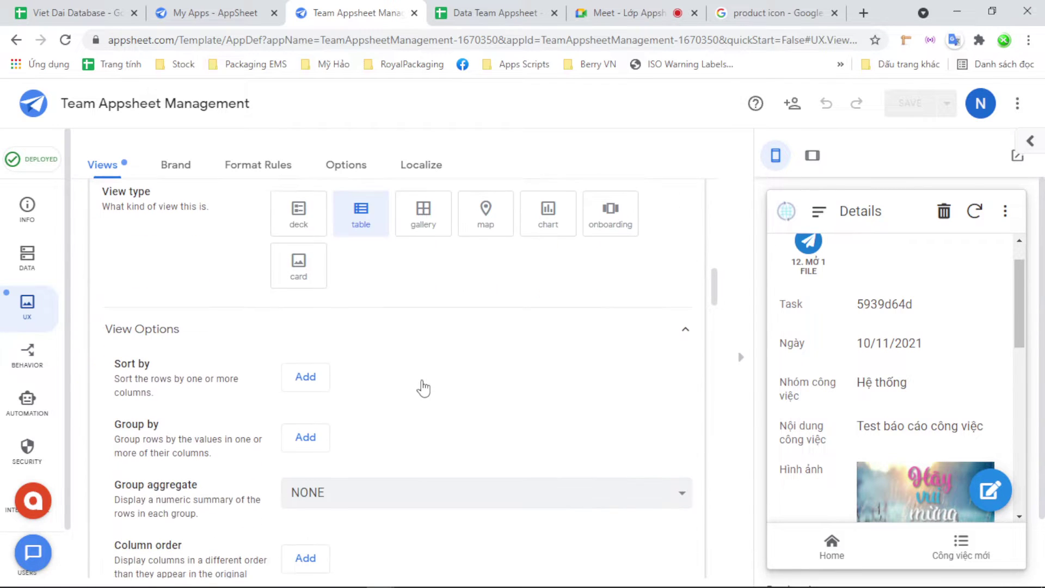
pyautogui.scroll(-2, 417, 384)
pyautogui.scroll(4, 417, 385)
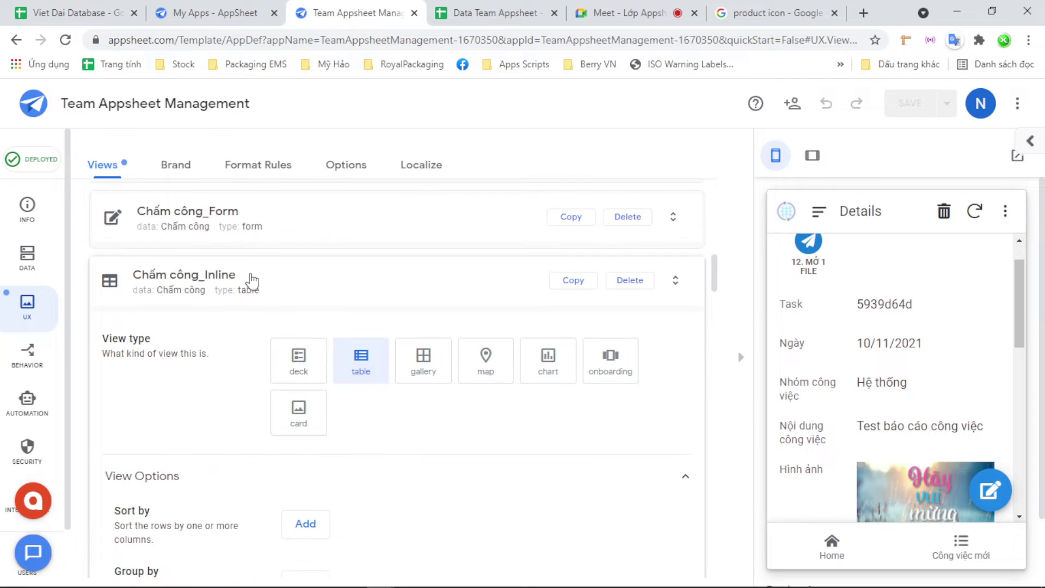
pyautogui.moveTo(250, 280); pyautogui.dragTo(135, 279)
pyautogui.hotkey('ctrl', 'c')
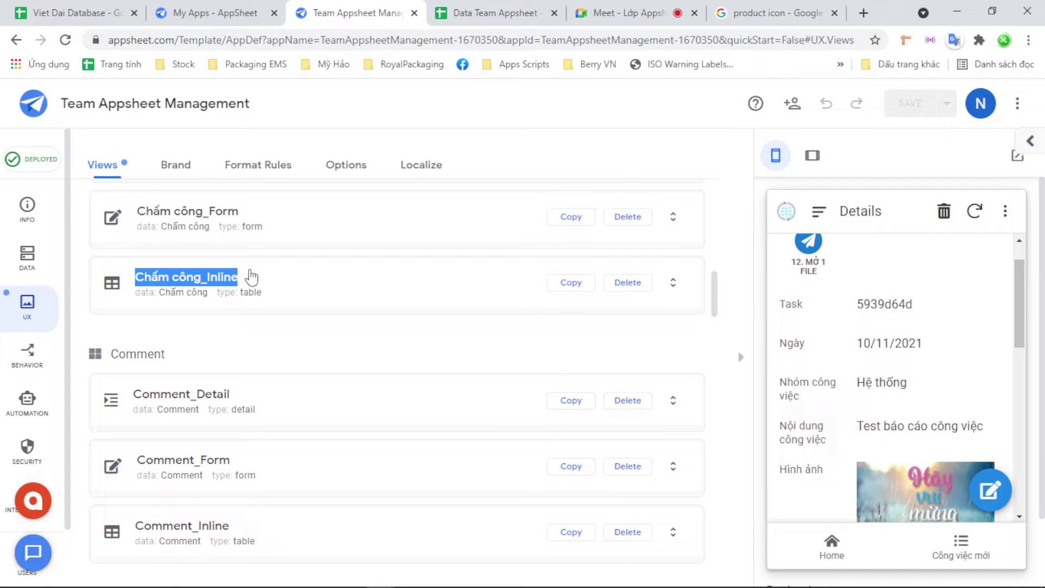
pyautogui.click(478, 17)
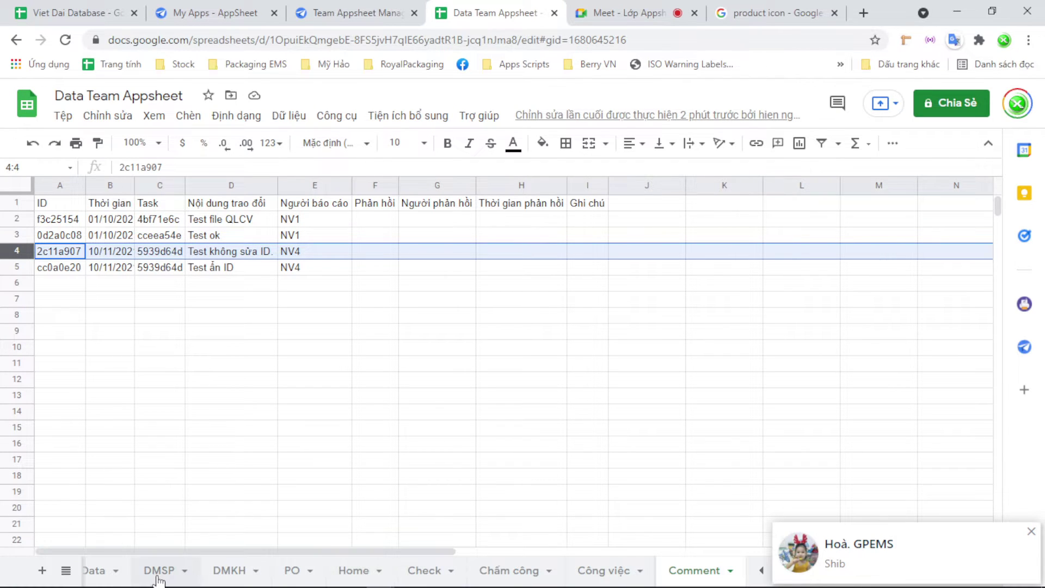
# Step: Look through the Data and Home sheets and open the Zalo window from the system tray
pyautogui.click(107, 573)
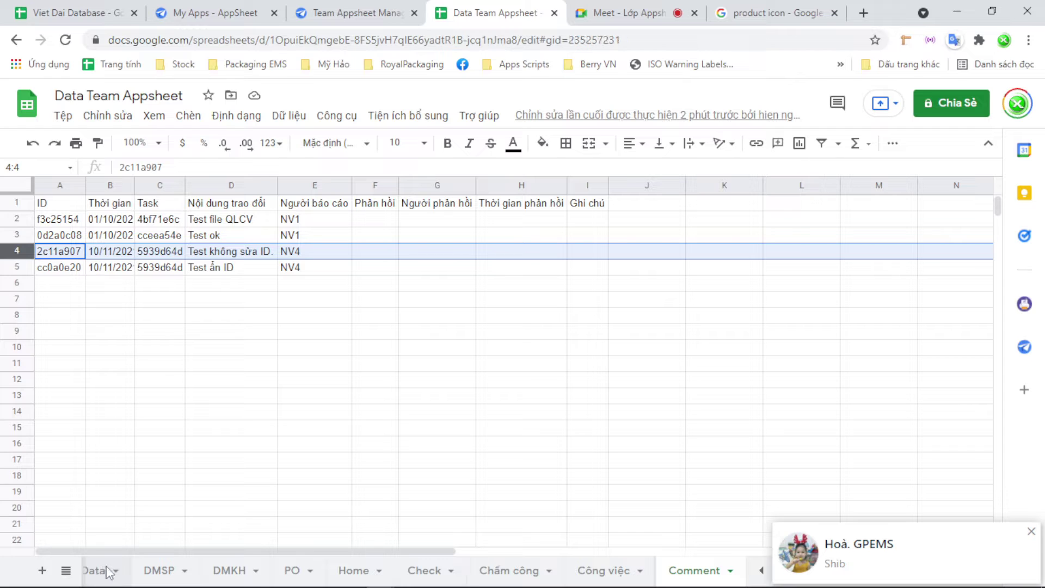
pyautogui.click(375, 570)
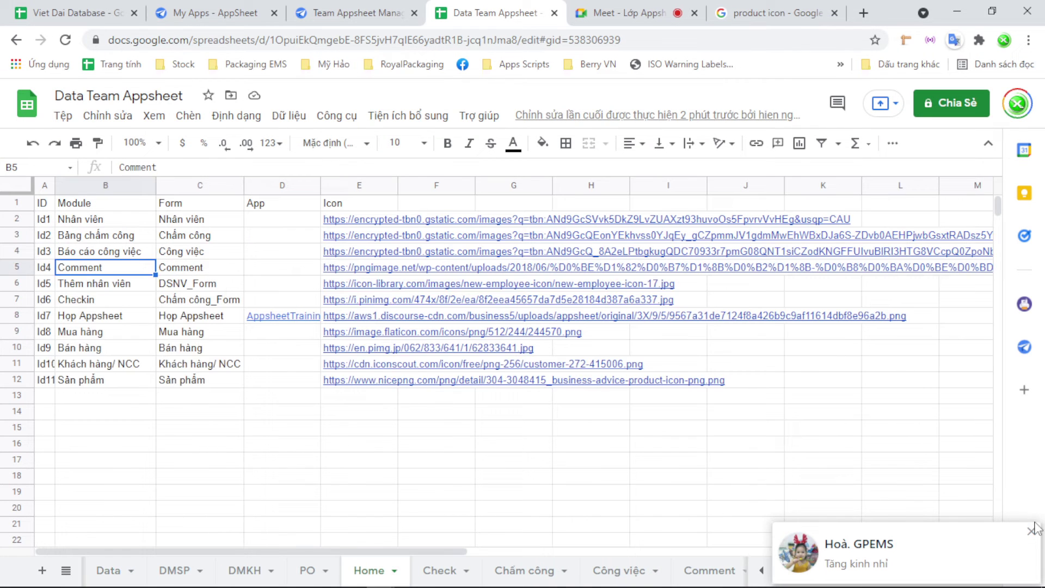
pyautogui.click(1032, 529)
pyautogui.click(831, 577)
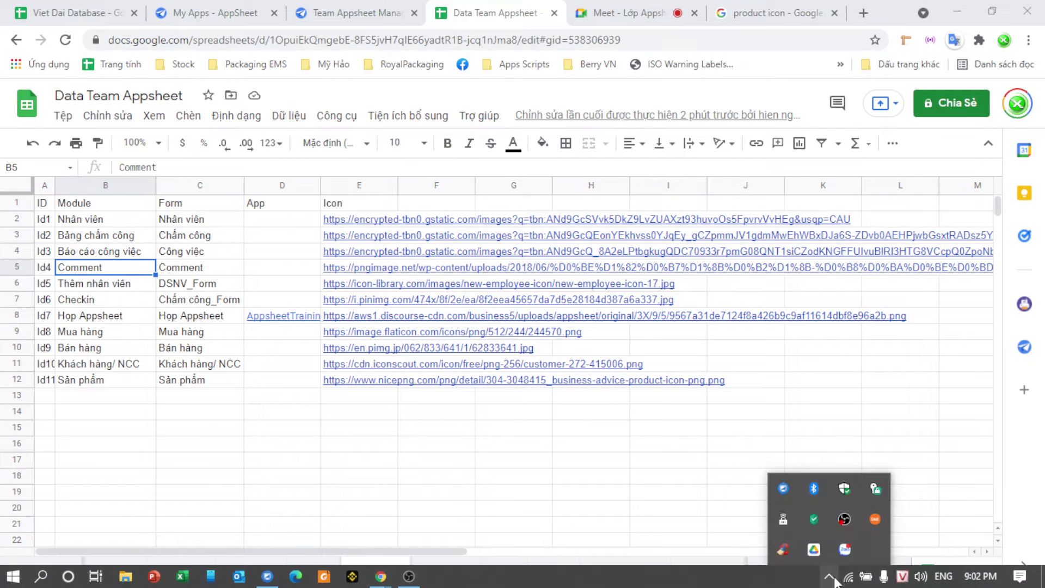
pyautogui.rightClick(843, 553)
pyautogui.click(892, 514)
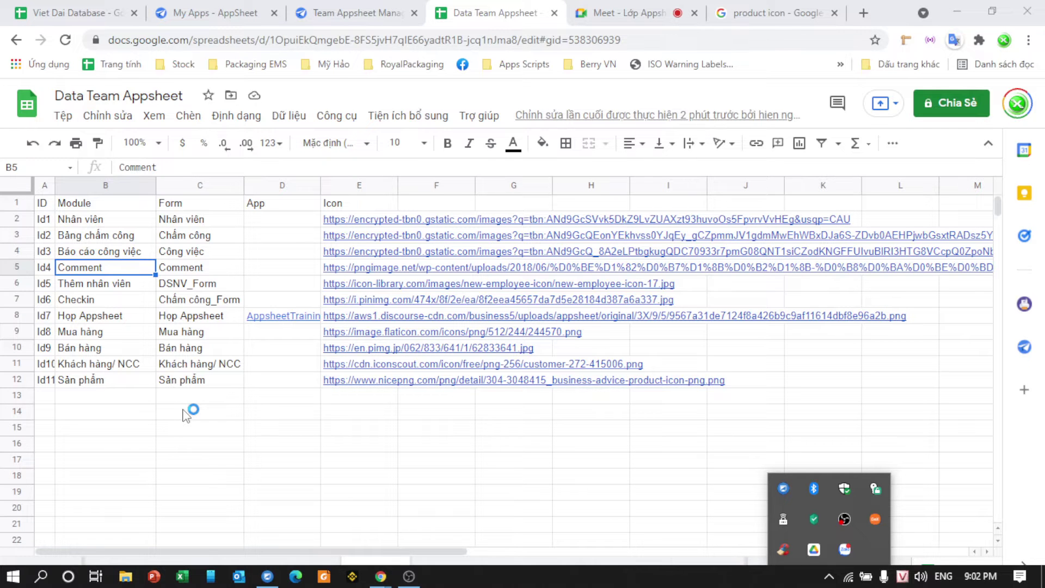
pyautogui.click(184, 415)
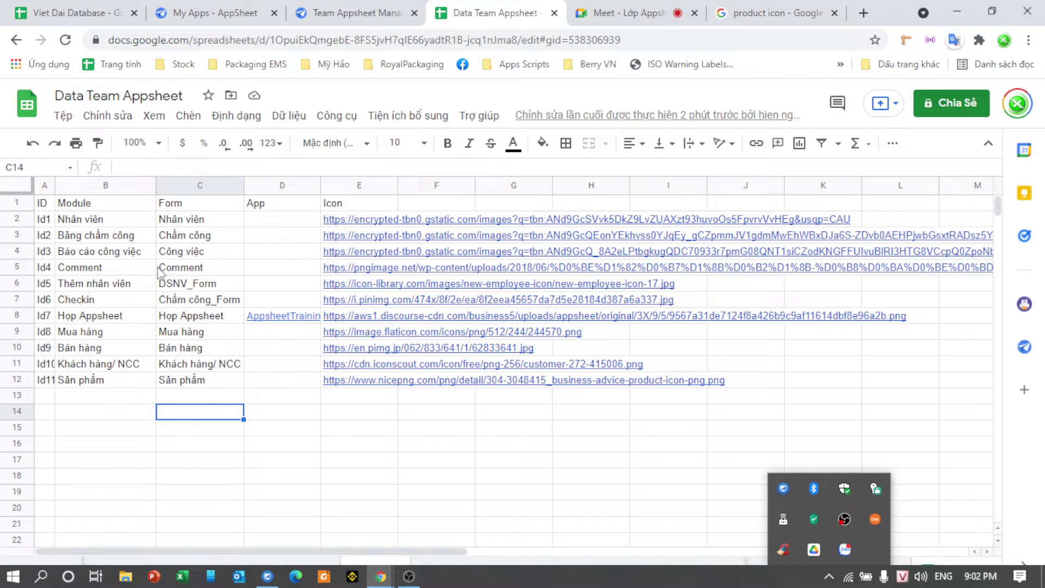
pyautogui.click(346, 13)
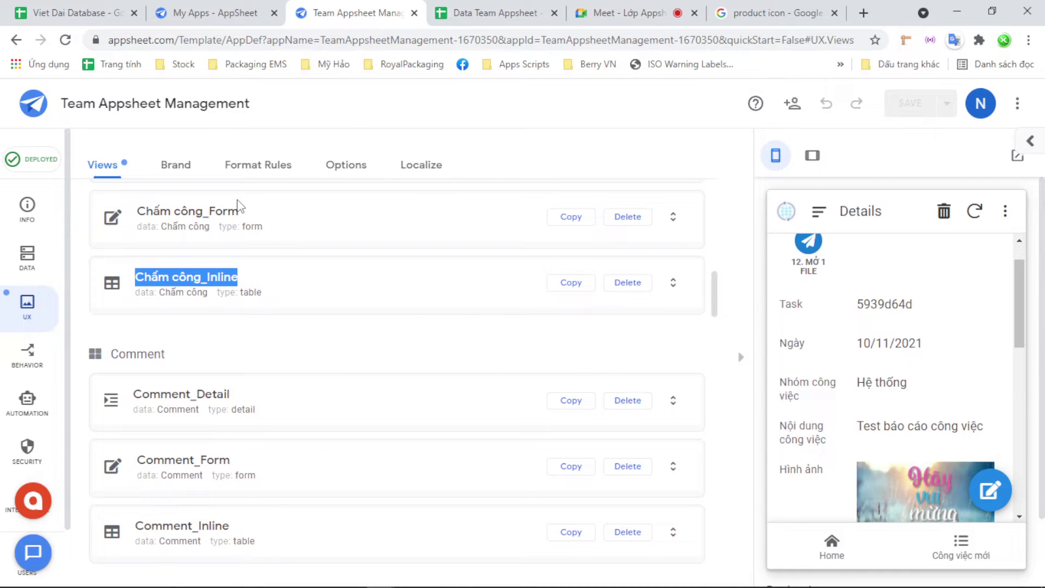
# Step: Paste Chấm công_Inline into Home sheet cell C3, then go back to AppSheet
pyautogui.hotkey('ctrl', 'Tab')
pyautogui.click(200, 239)
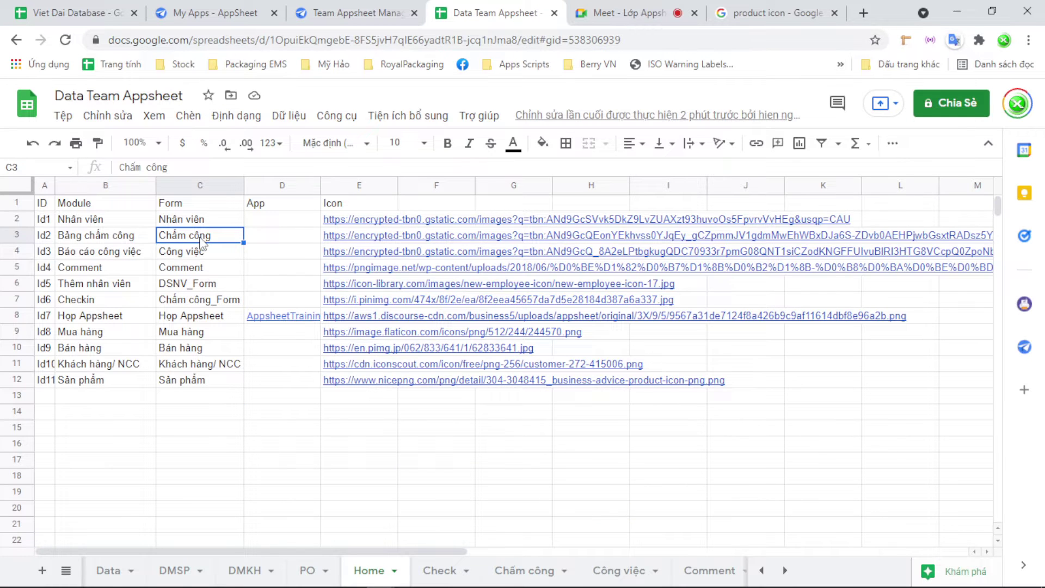
pyautogui.hotkey('ctrl', 'v')
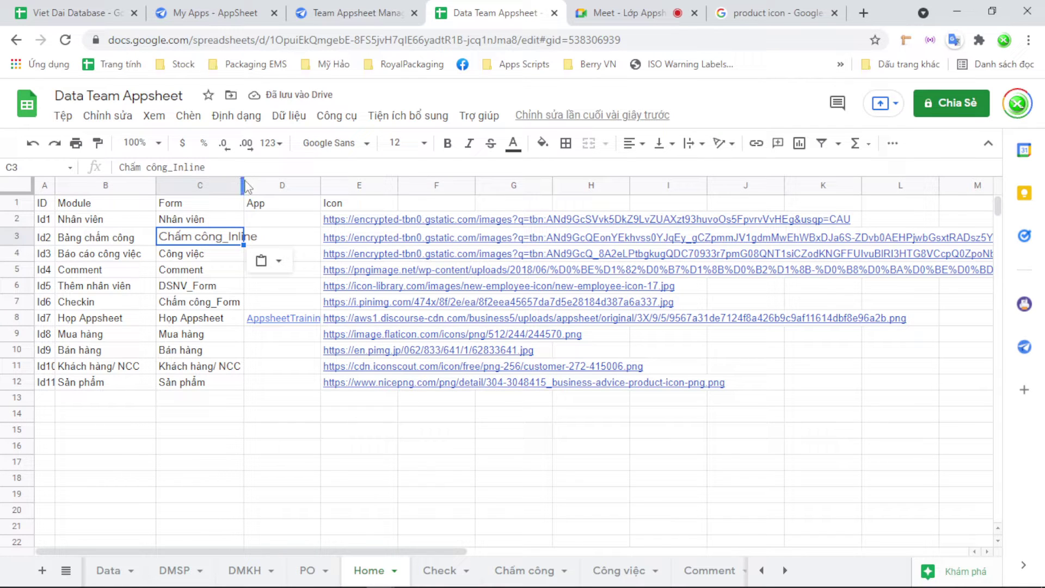
pyautogui.click(353, 12)
# Step: In tablet preview, sync and reopen Bảng chấm công to show the Chấm công Inline table
pyautogui.click(814, 155)
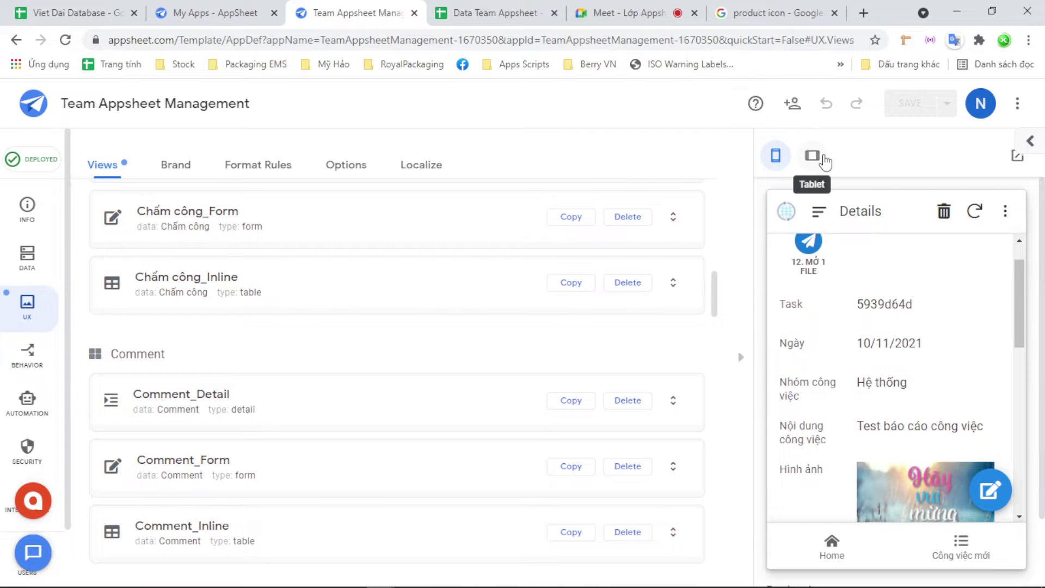
pyautogui.click(602, 554)
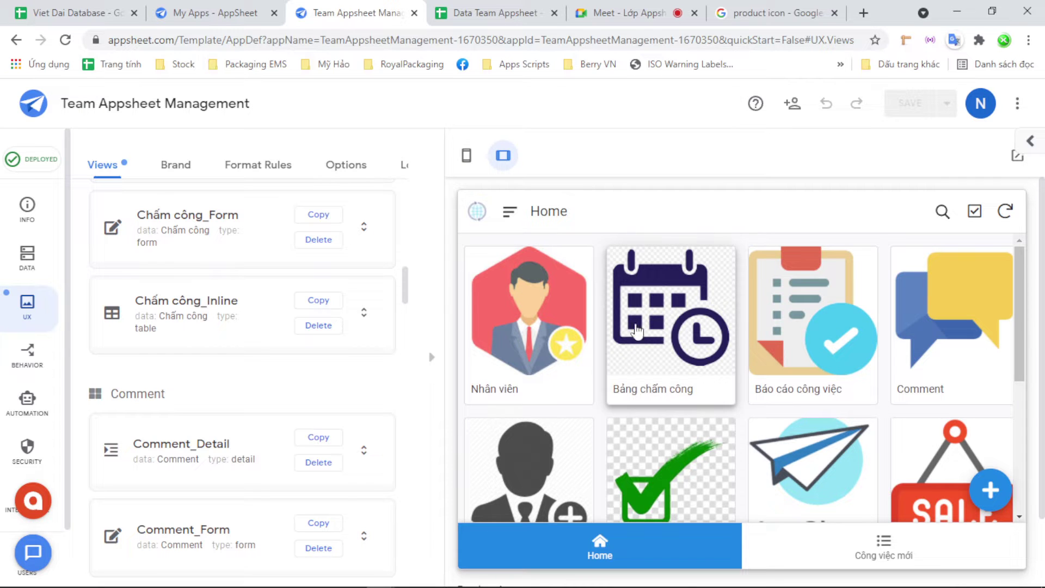
pyautogui.click(656, 336)
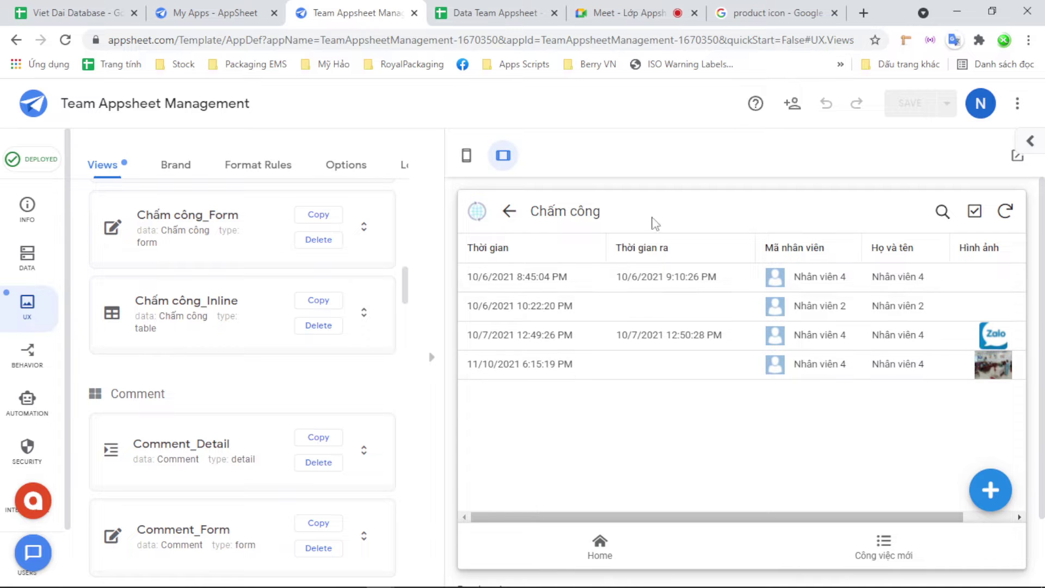
pyautogui.click(510, 214)
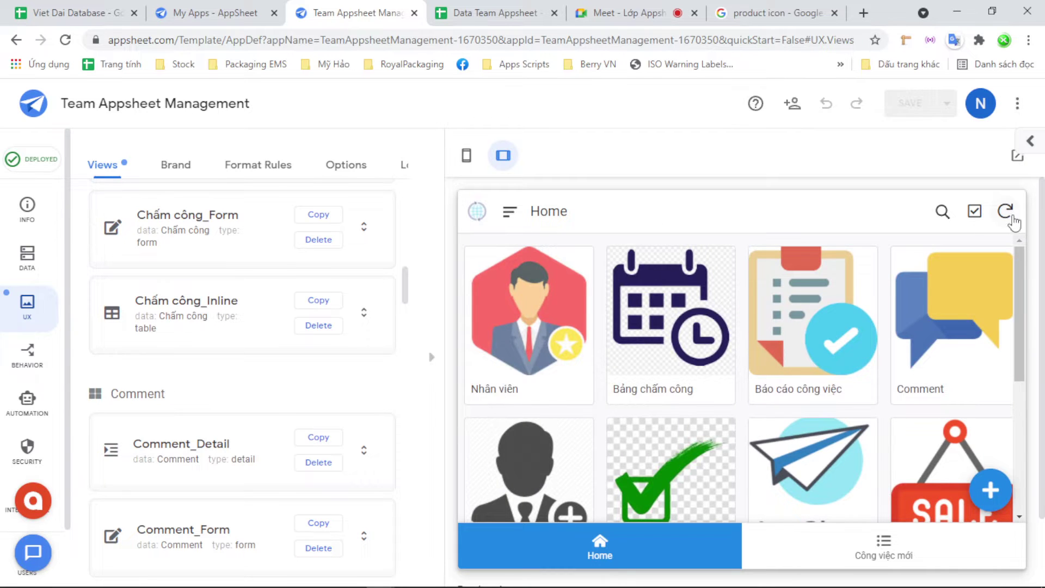
pyautogui.click(1004, 211)
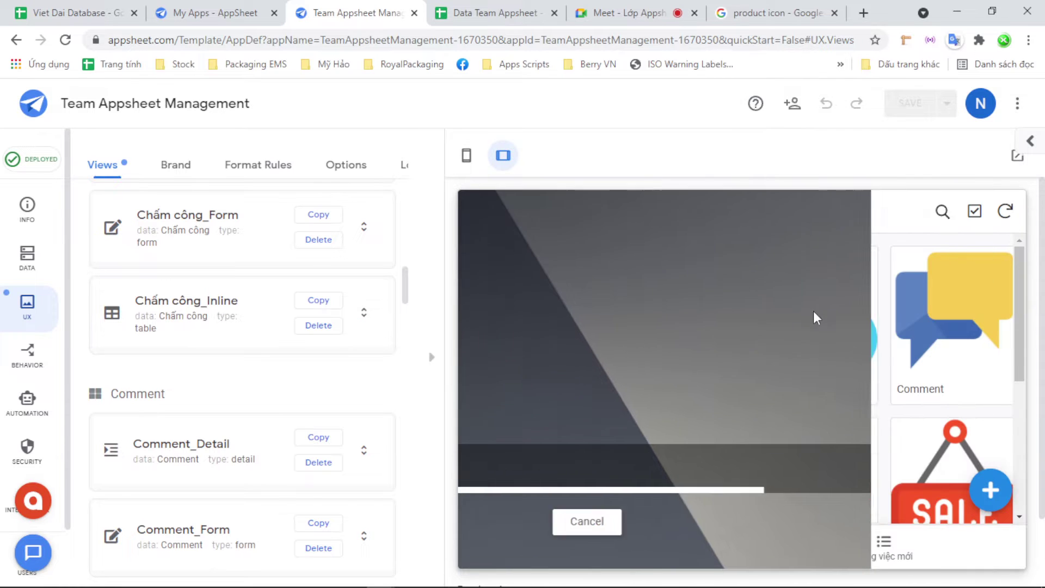
pyautogui.click(680, 342)
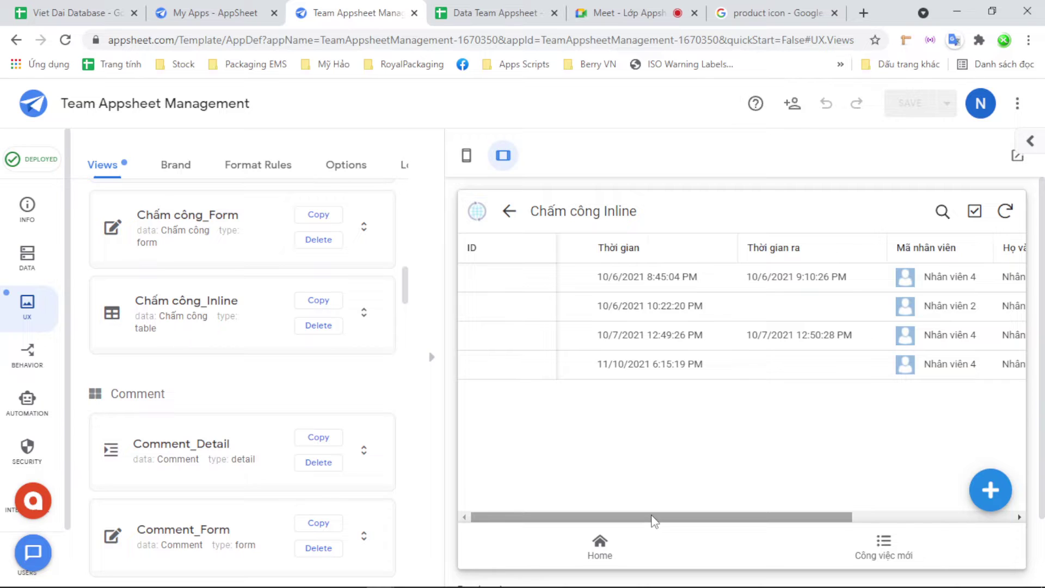
pyautogui.moveTo(653, 521)
pyautogui.mouseDown()
pyautogui.moveTo(817, 521)
pyautogui.moveTo(542, 507)
pyautogui.mouseUp()
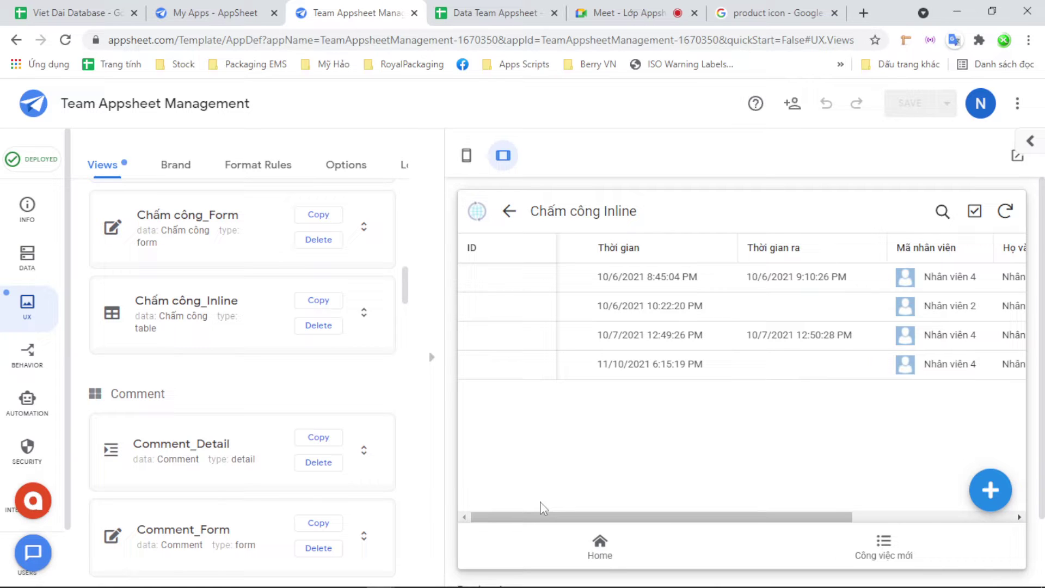
# Step: Return preview to phone, expand Chấm công_Inline, then view the Chấm công table's columns
pyautogui.click(466, 158)
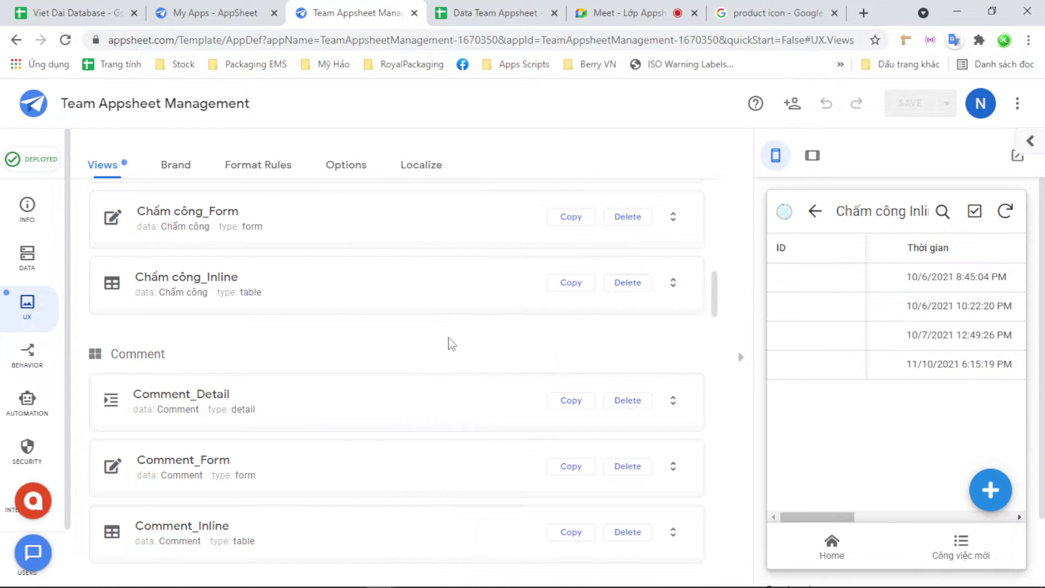
pyautogui.scroll(-3, 208, 346)
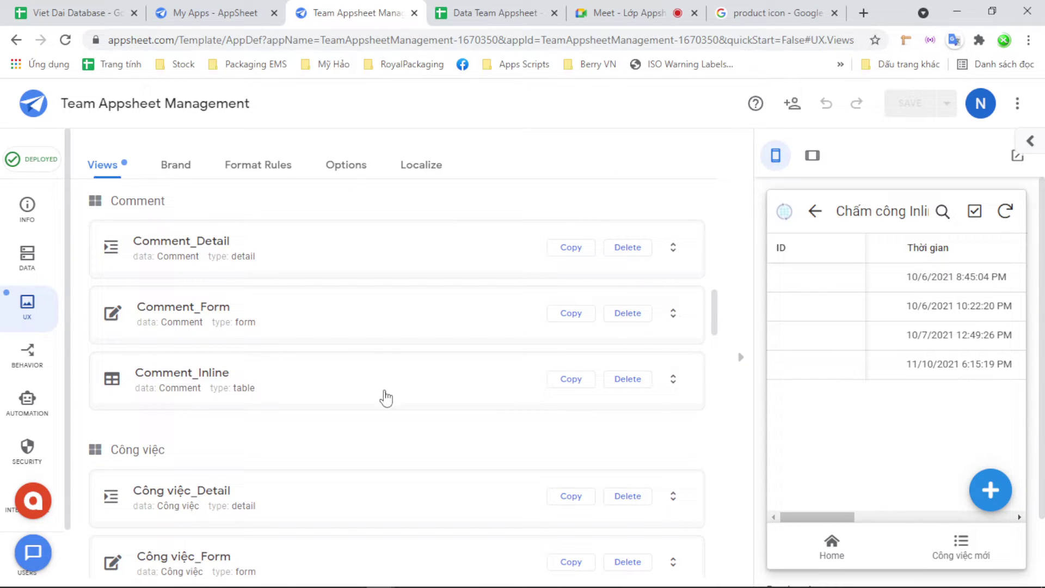
pyautogui.scroll(4, 217, 385)
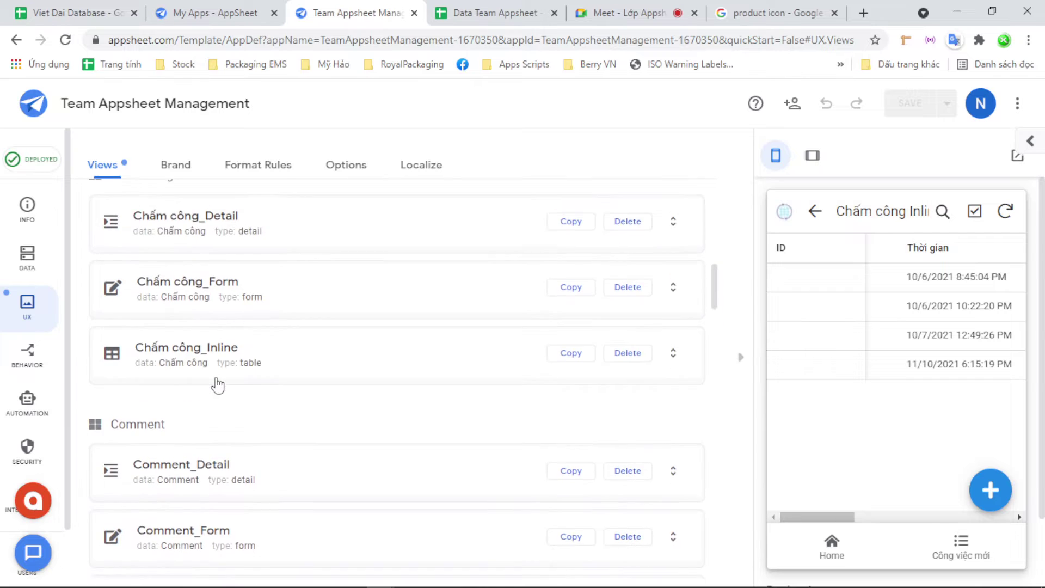
pyautogui.scroll(-1, 215, 385)
pyautogui.scroll(4, 221, 408)
pyautogui.click(227, 437)
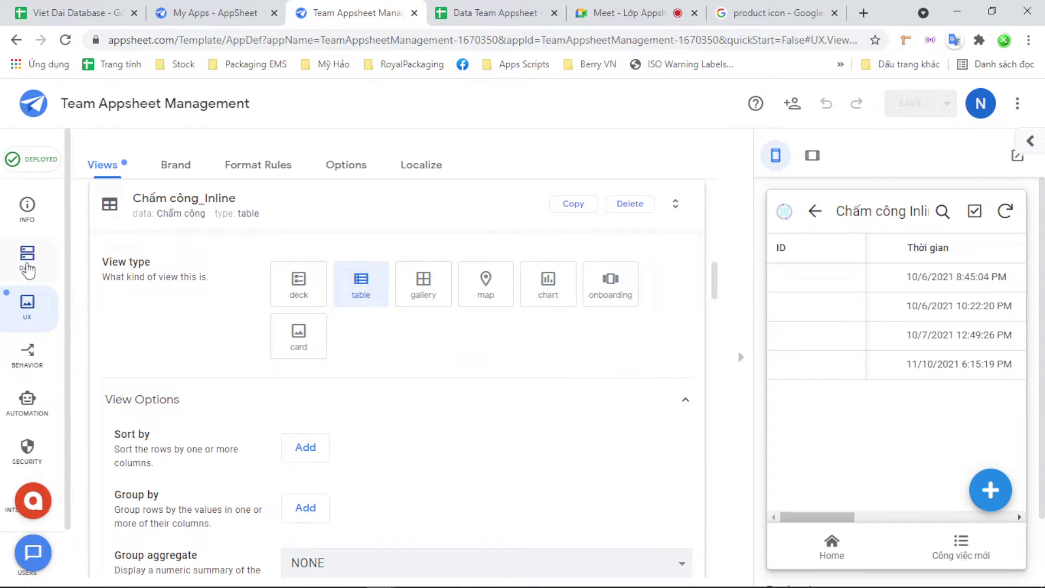
pyautogui.click(26, 257)
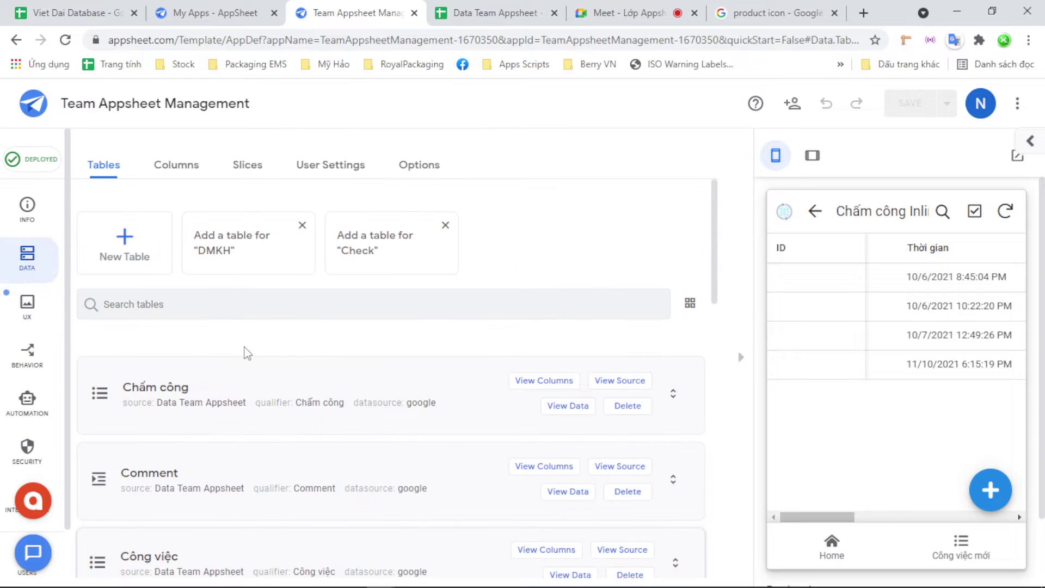
pyautogui.scroll(-2, 246, 354)
pyautogui.scroll(-2, 246, 353)
pyautogui.click(103, 336)
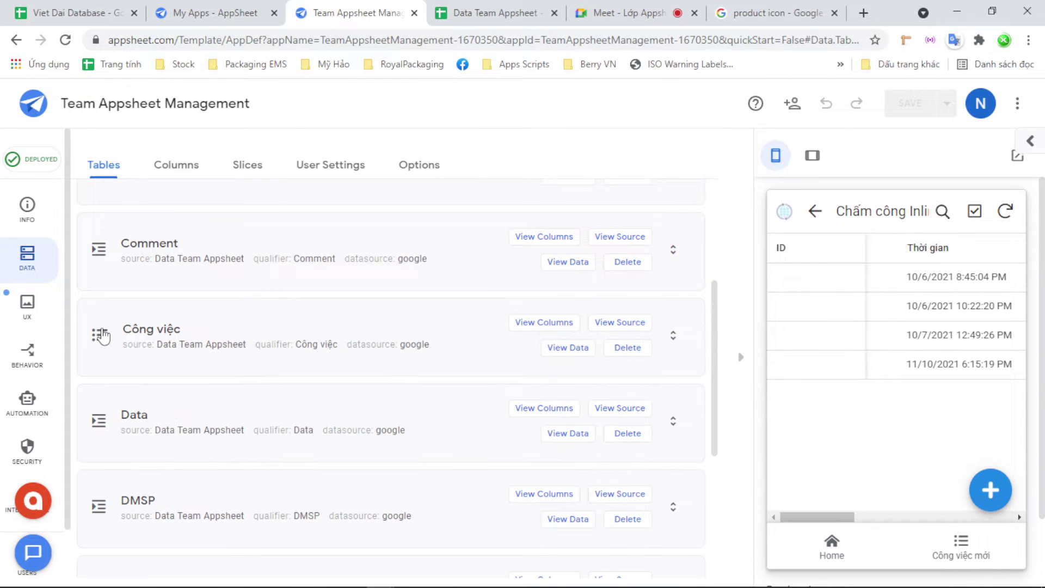
pyautogui.scroll(3, 205, 401)
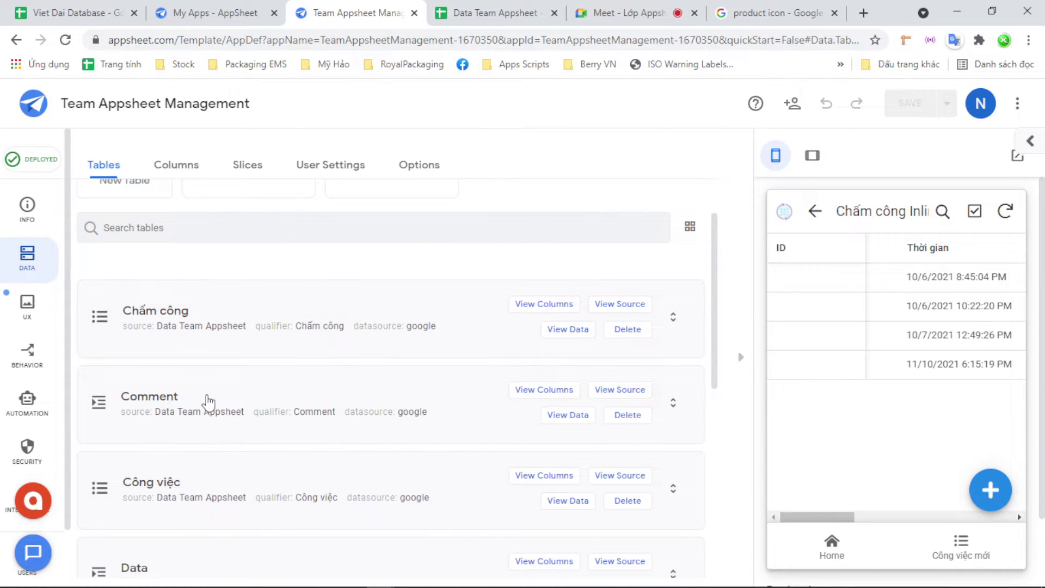
pyautogui.click(527, 310)
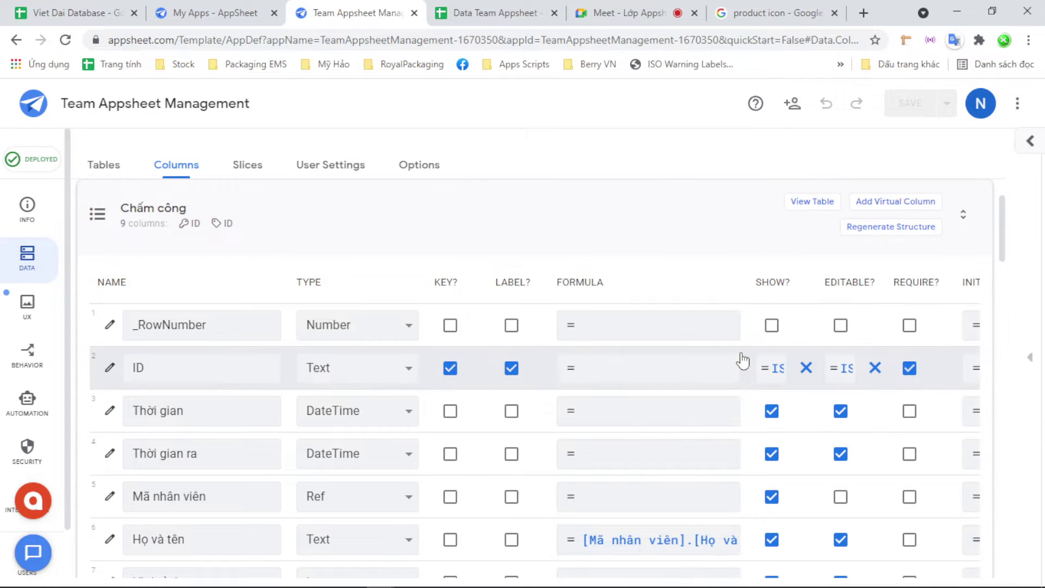
# Step: Check ID's Editable_If, then open its Show_If and select the existing ISBLANK([ID]) text
pyautogui.click(850, 370)
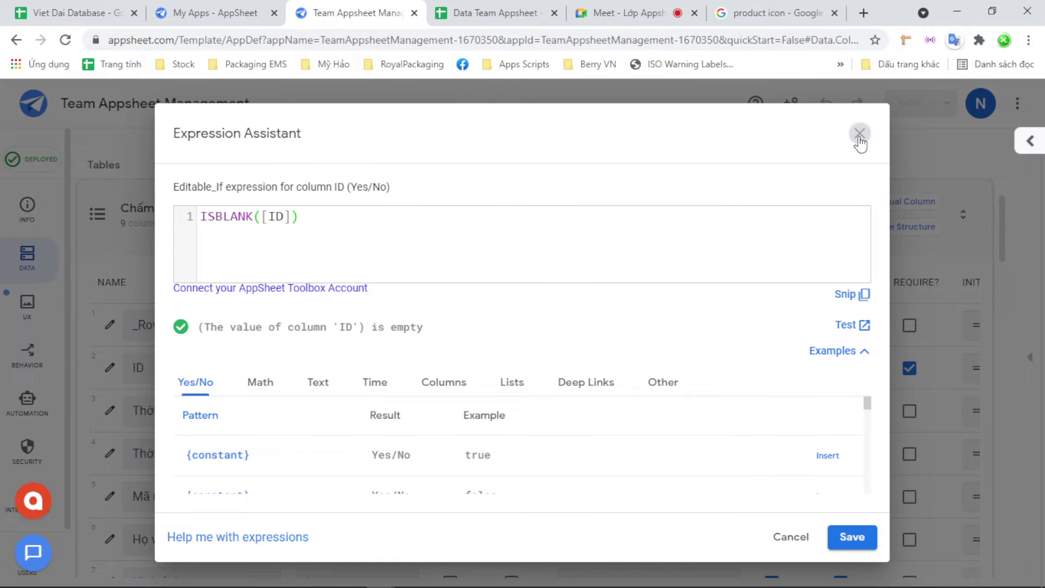
pyautogui.click(859, 135)
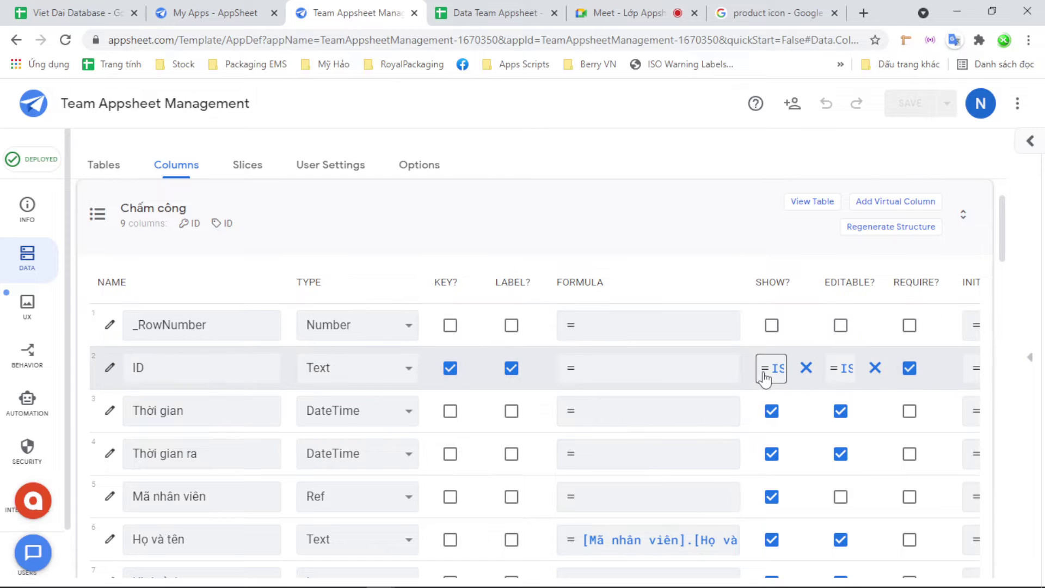
pyautogui.click(764, 375)
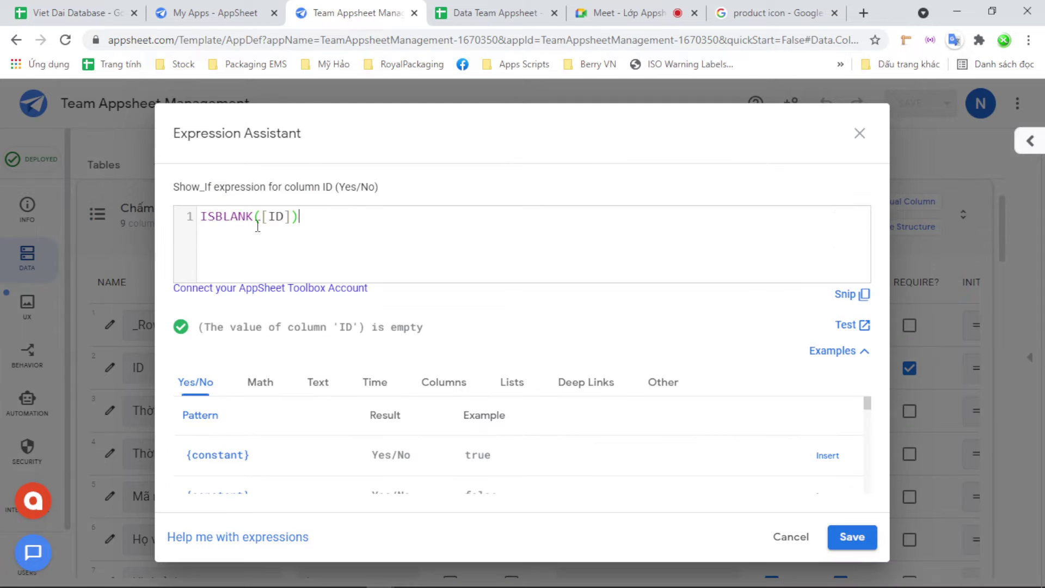
pyautogui.moveTo(362, 215); pyautogui.dragTo(63, 197)
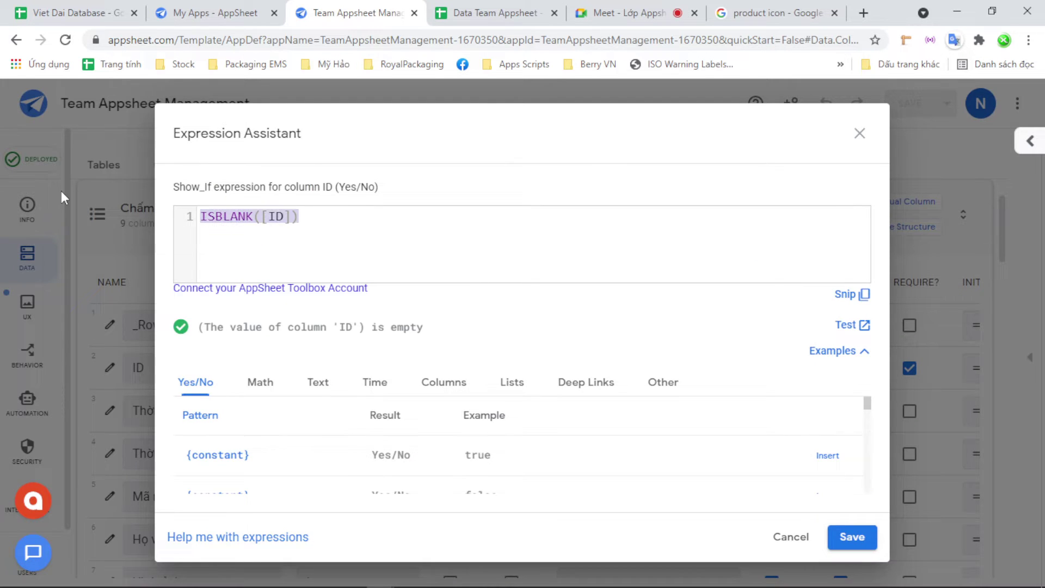
pyautogui.click(308, 217)
pyautogui.doubleClick(212, 216)
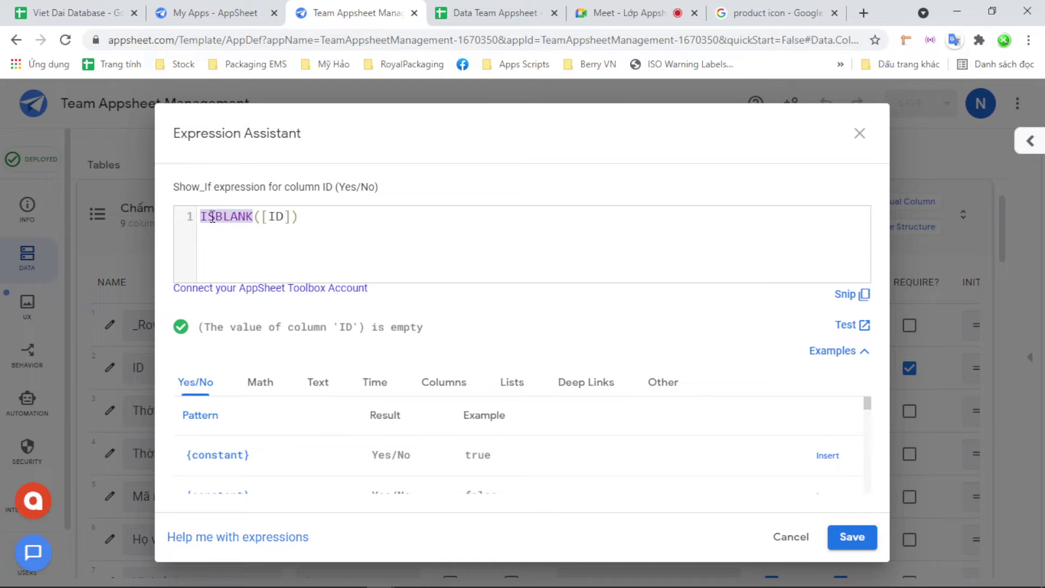
pyautogui.moveTo(336, 217); pyautogui.dragTo(43, 188)
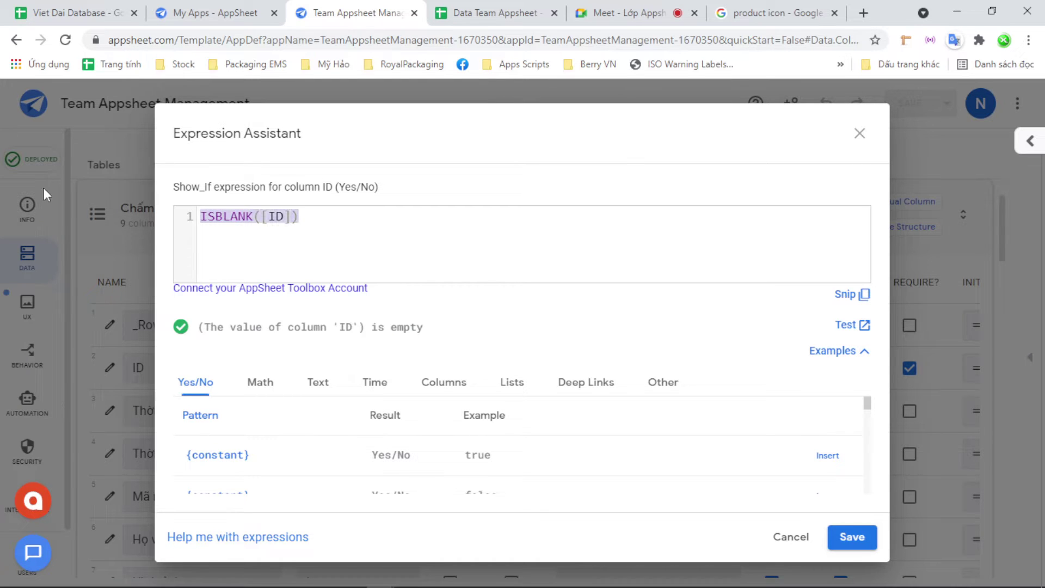
# Step: Replace it with CONTEXT(view)<>"Chấm công_Form", pasting the copied view name, and save
pyautogui.write('con')
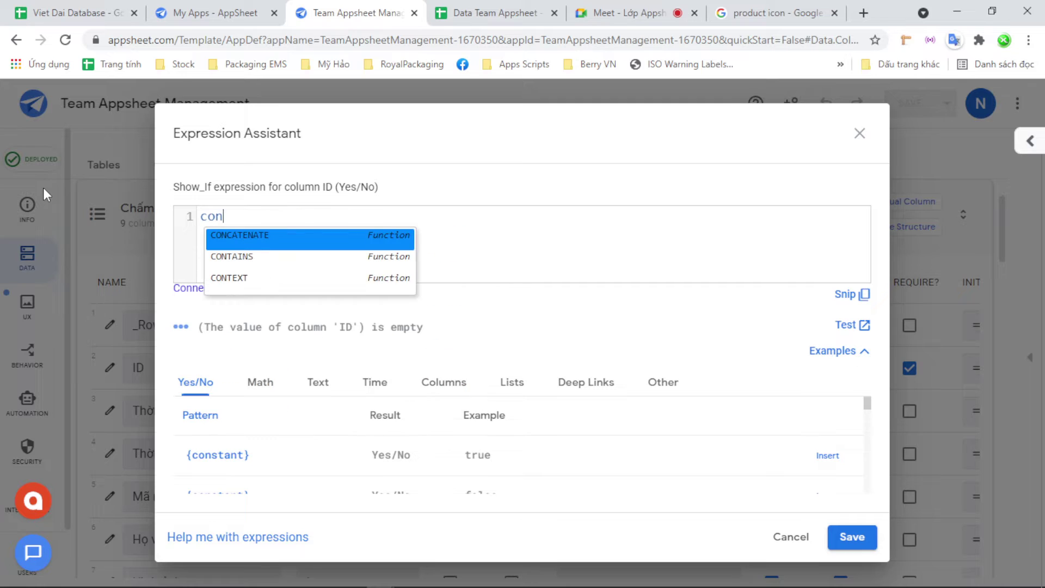
pyautogui.press('Down')
pyautogui.press('Down')
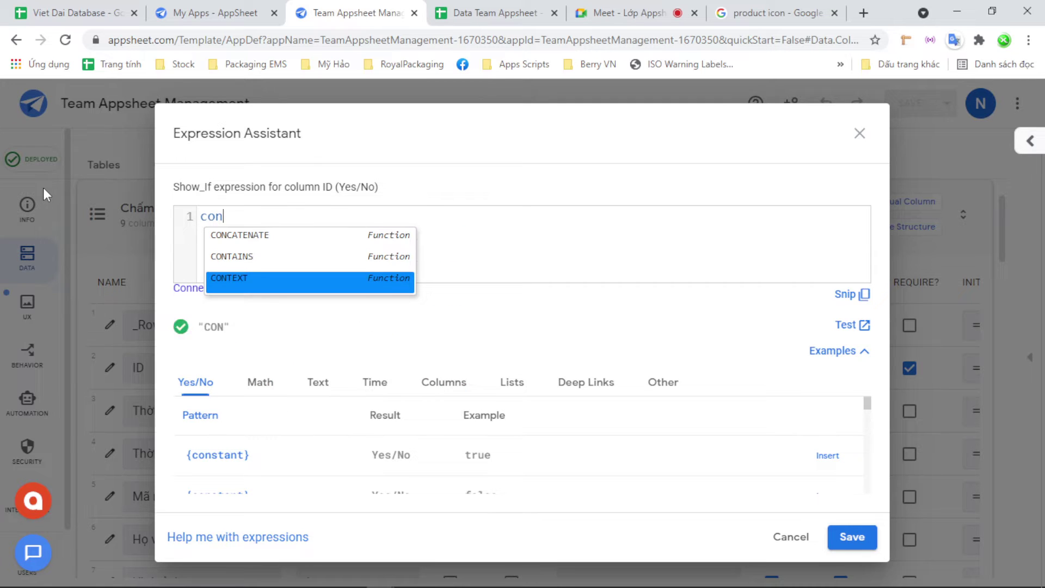
pyautogui.press('Return')
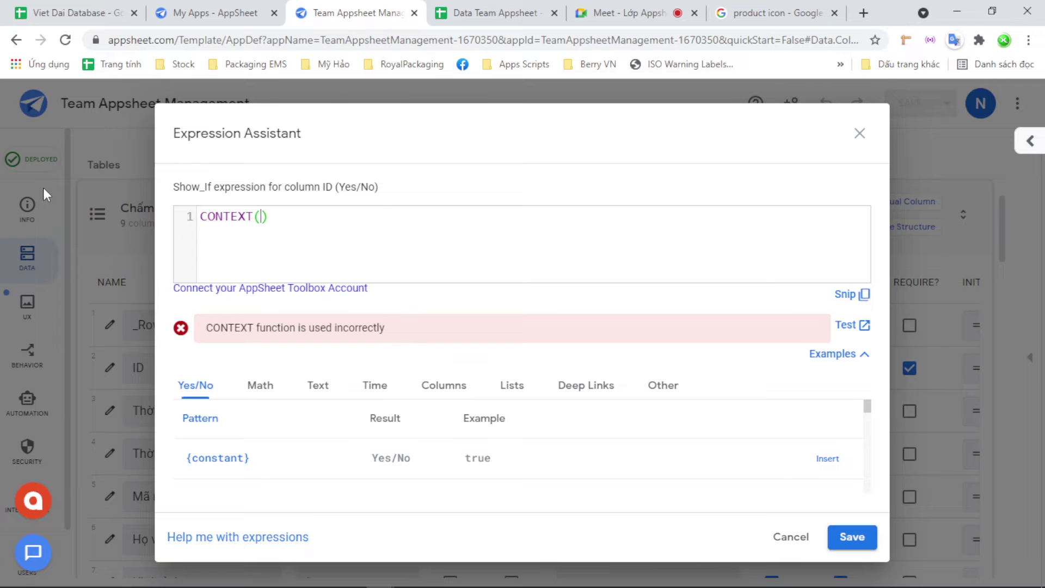
pyautogui.write('view)<>"')
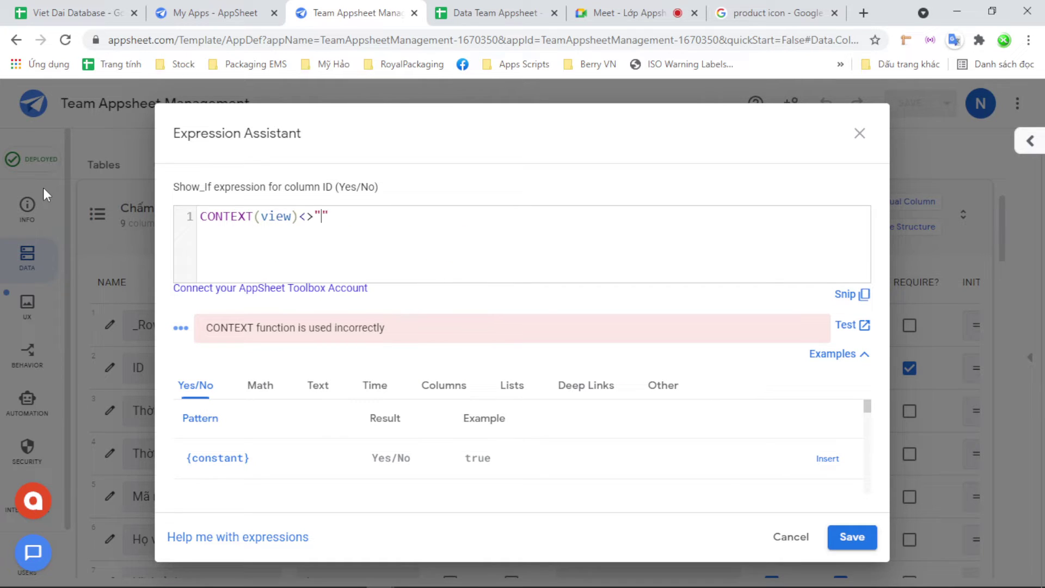
pyautogui.write('Chấ')
pyautogui.write('m')
pyautogui.write(' công_F')
pyautogui.write('orm')
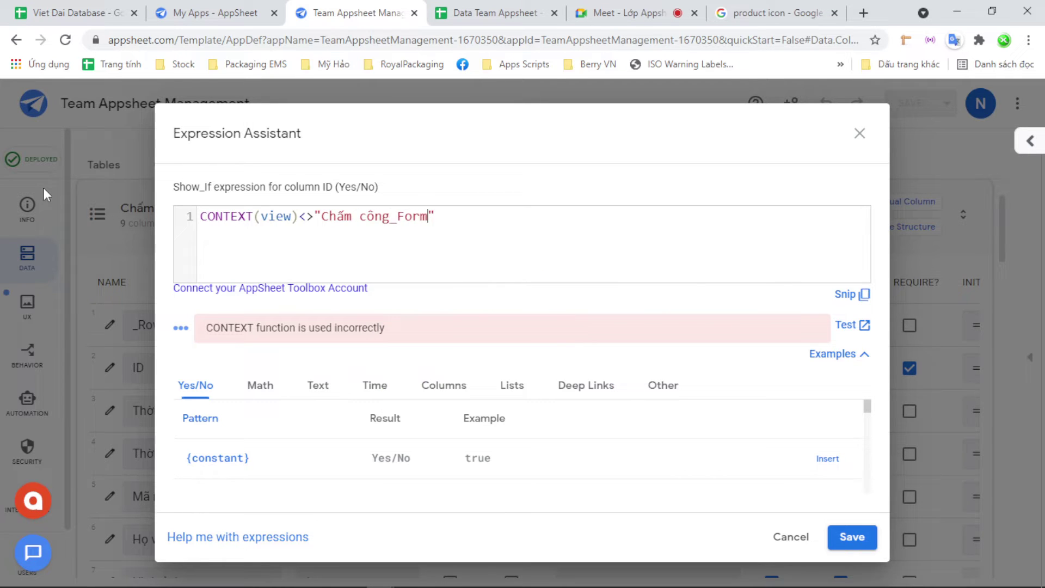
pyautogui.click(1029, 142)
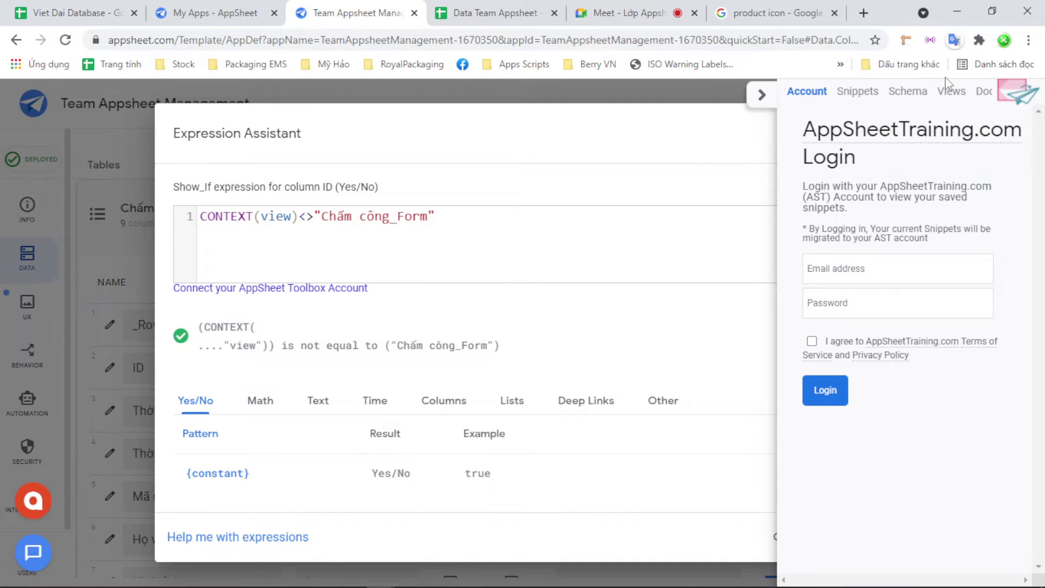
pyautogui.click(950, 96)
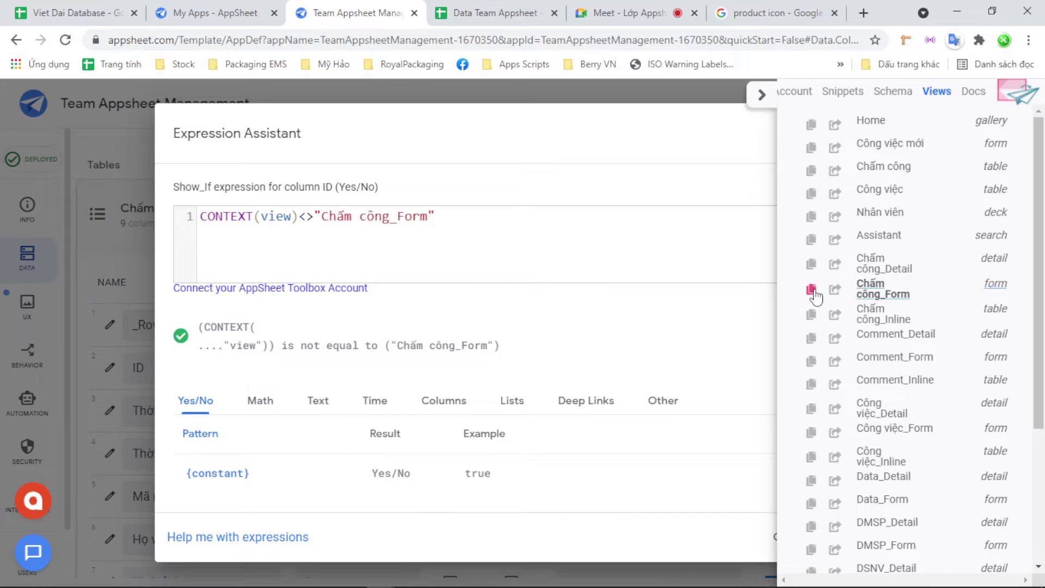
pyautogui.click(812, 290)
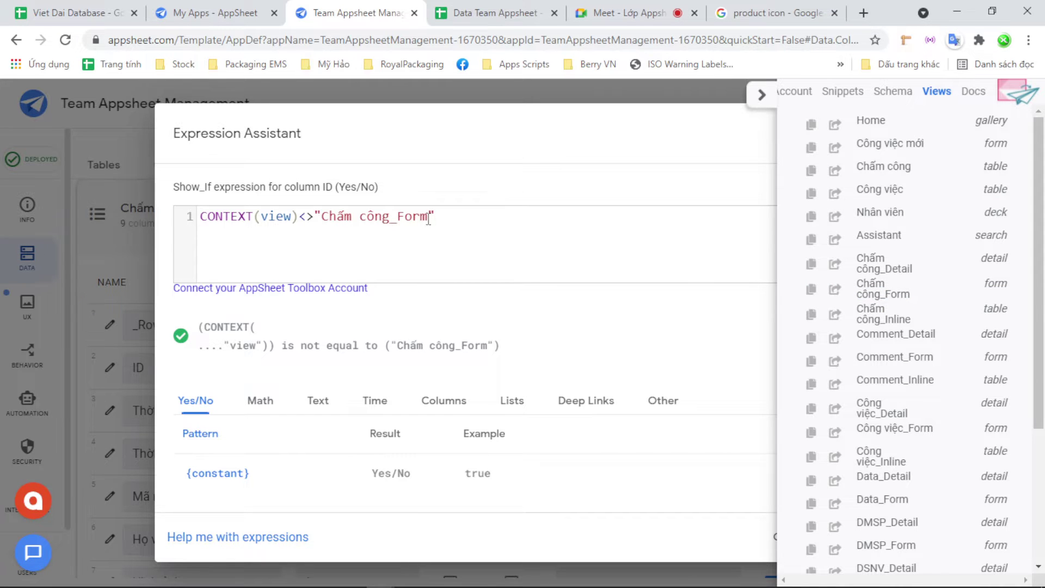
pyautogui.moveTo(428, 220); pyautogui.dragTo(331, 221)
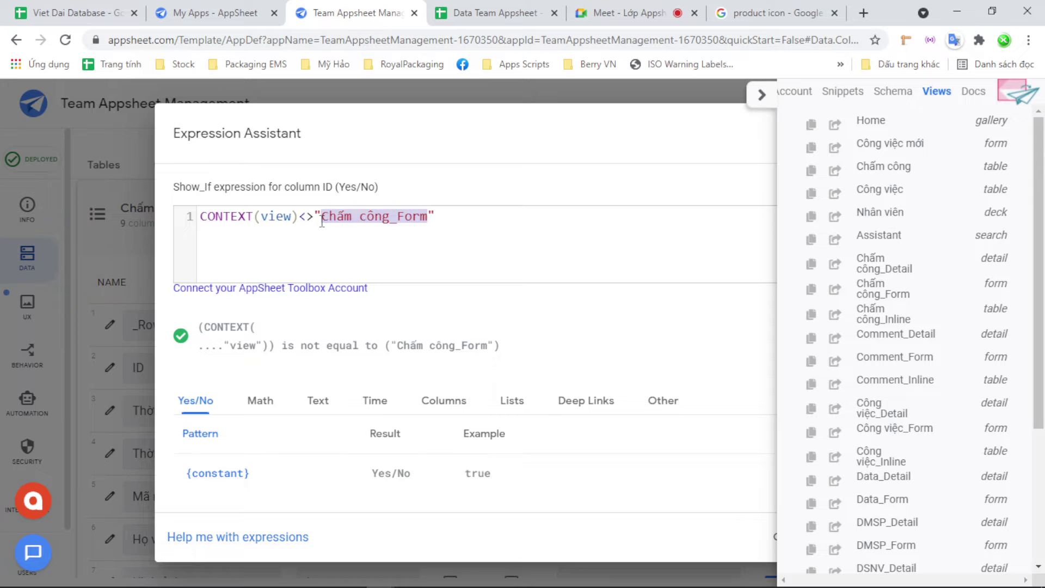
pyautogui.hotkey('ctrl', 'v')
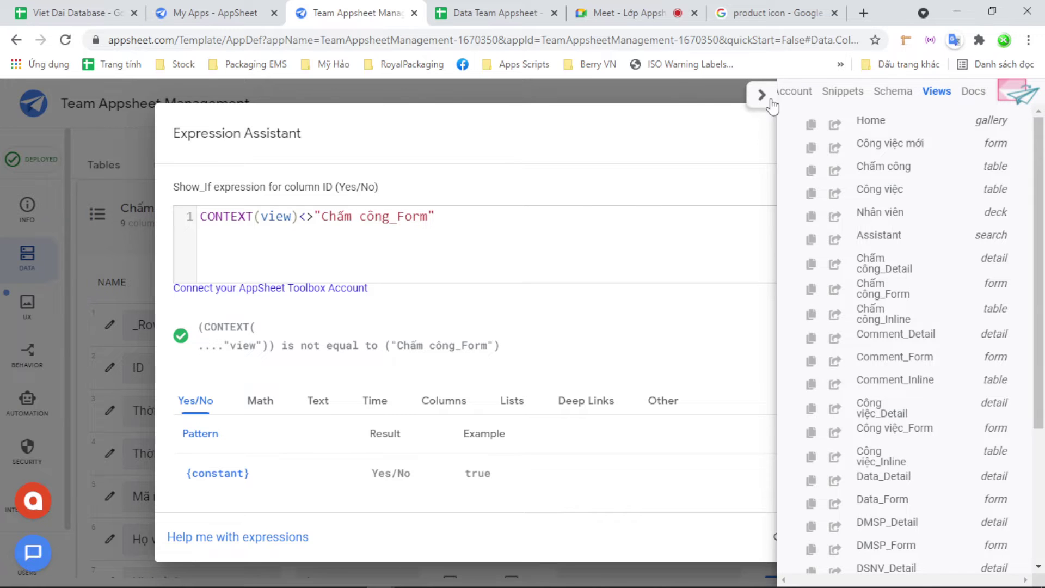
pyautogui.click(761, 95)
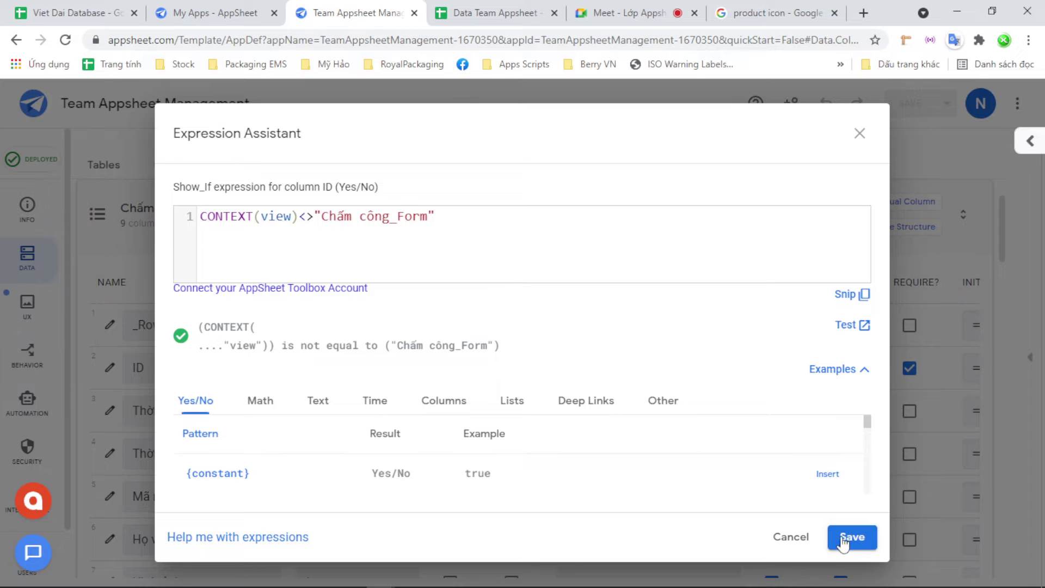
pyautogui.click(851, 537)
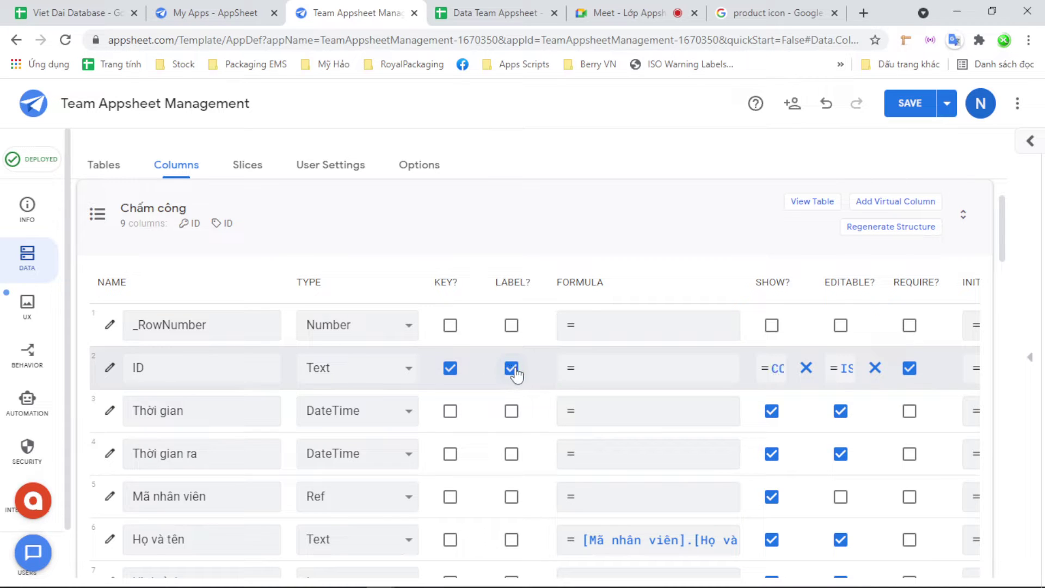
# Step: Try Họ và tên as the Chấm công label, restore ID as label, then go to UX views
pyautogui.click(516, 375)
pyautogui.scroll(-3, 505, 396)
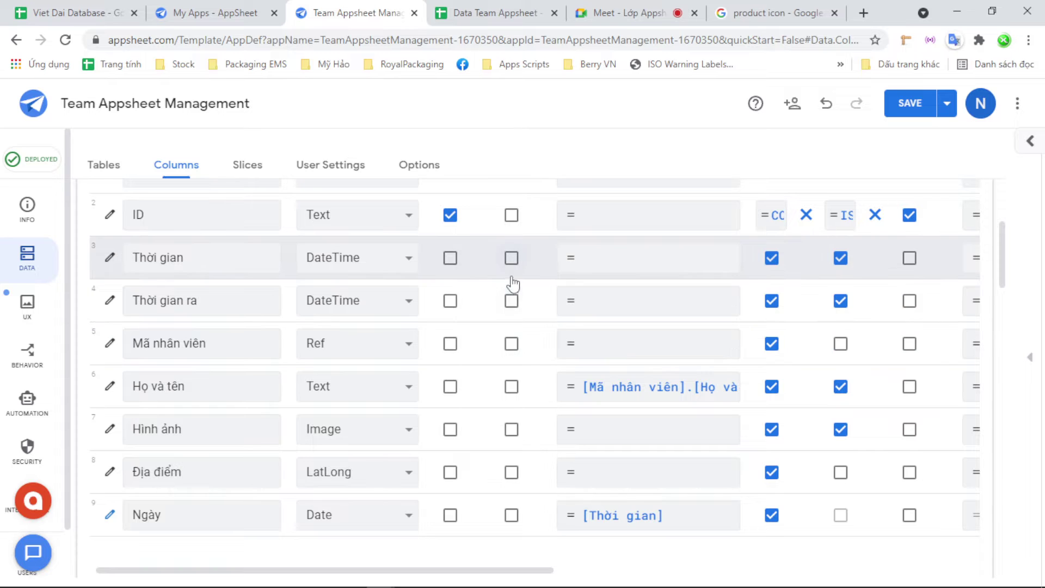
pyautogui.click(508, 387)
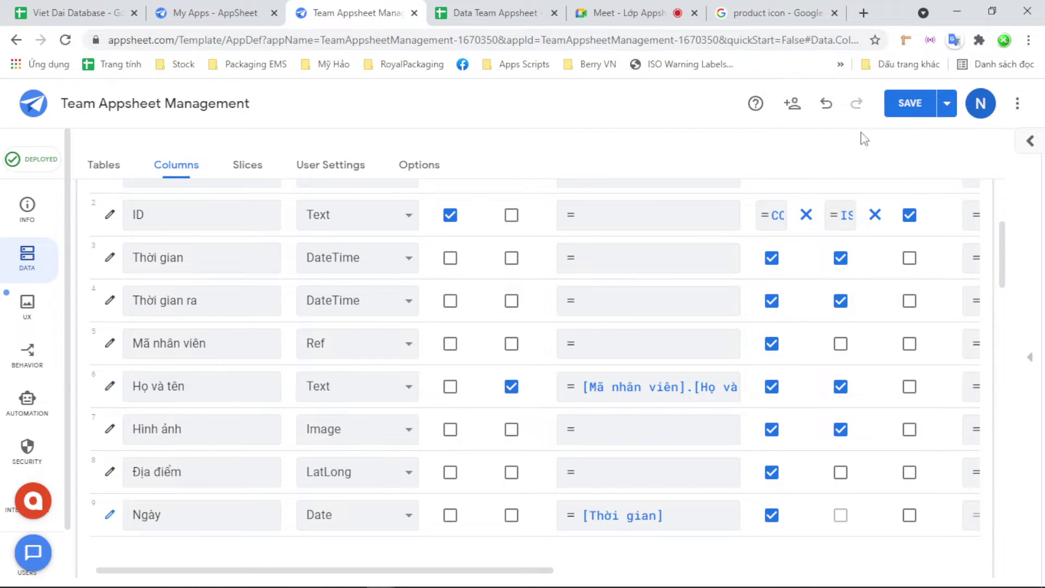
pyautogui.click(510, 387)
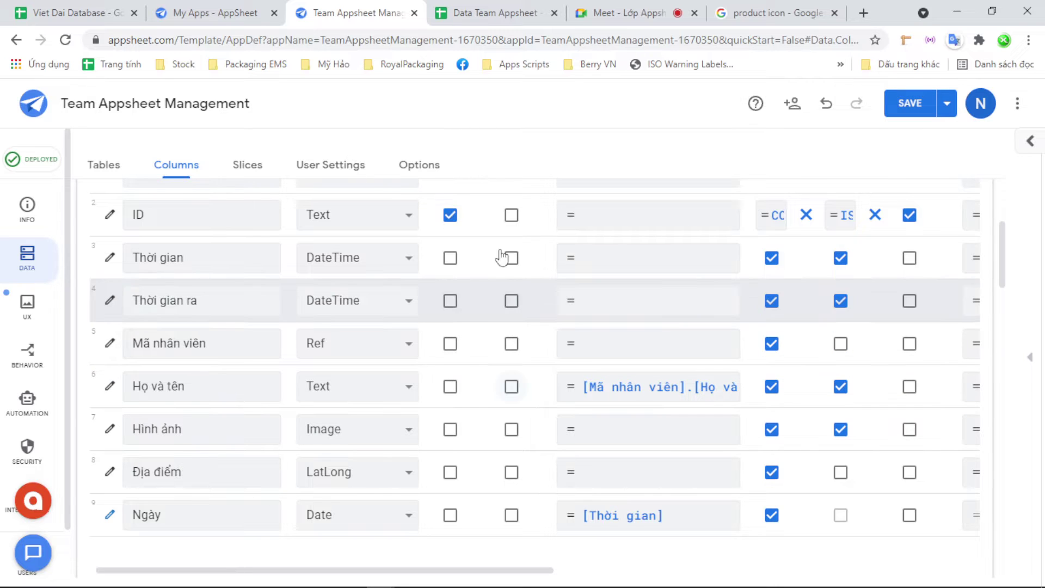
pyautogui.click(511, 215)
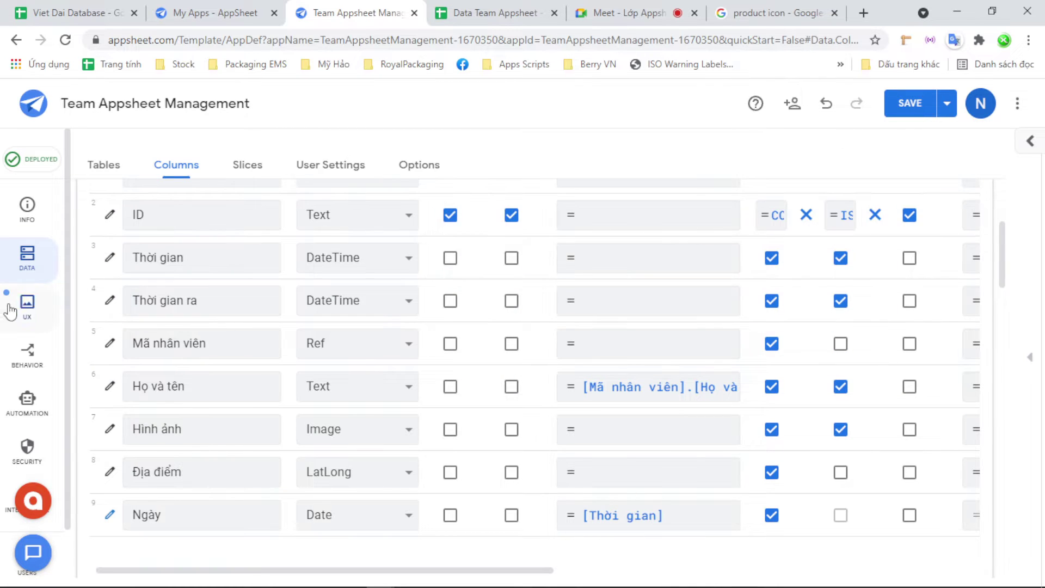
pyautogui.click(35, 326)
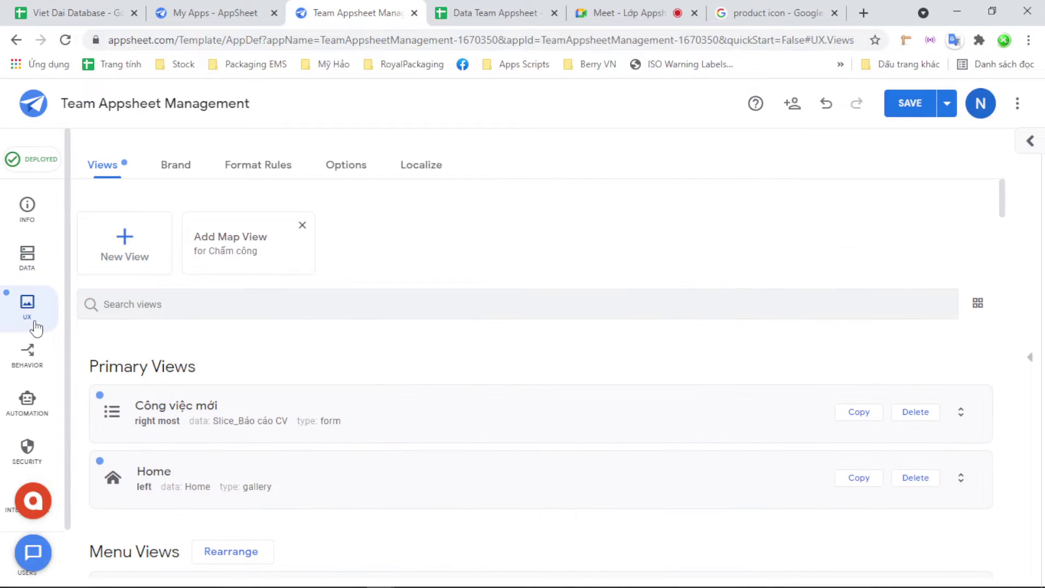
pyautogui.scroll(-3, 293, 372)
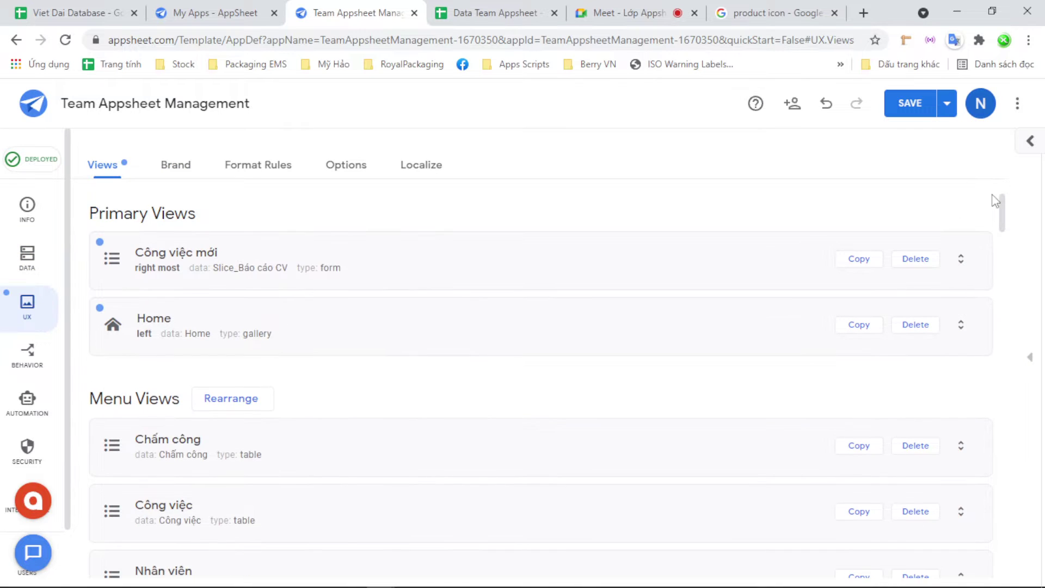
# Step: Save the app and set the Chấm công_Inline view's group aggregate to COUNT
pyautogui.click(918, 97)
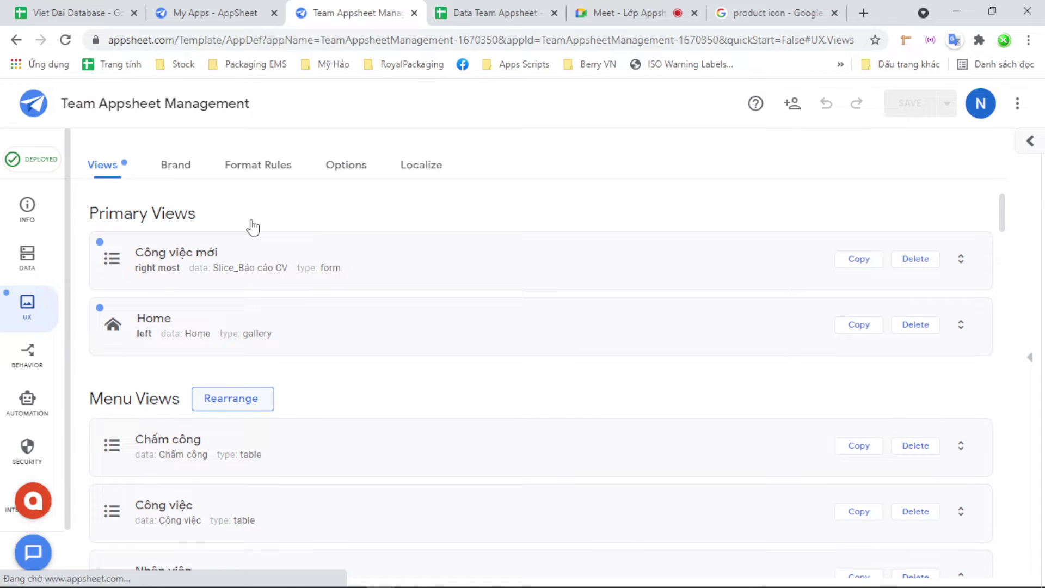
pyautogui.scroll(-7, 294, 364)
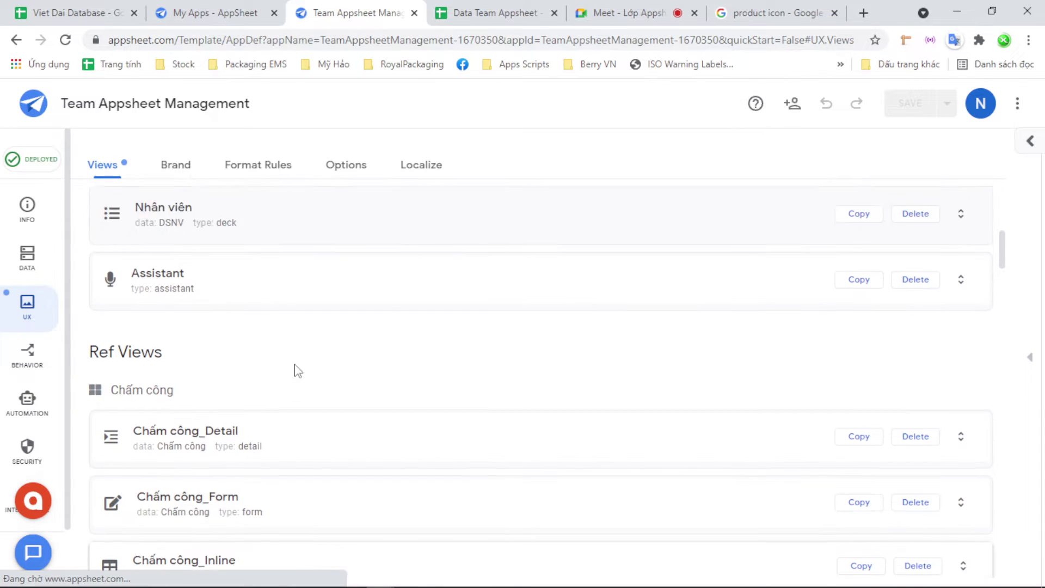
pyautogui.scroll(-4, 297, 373)
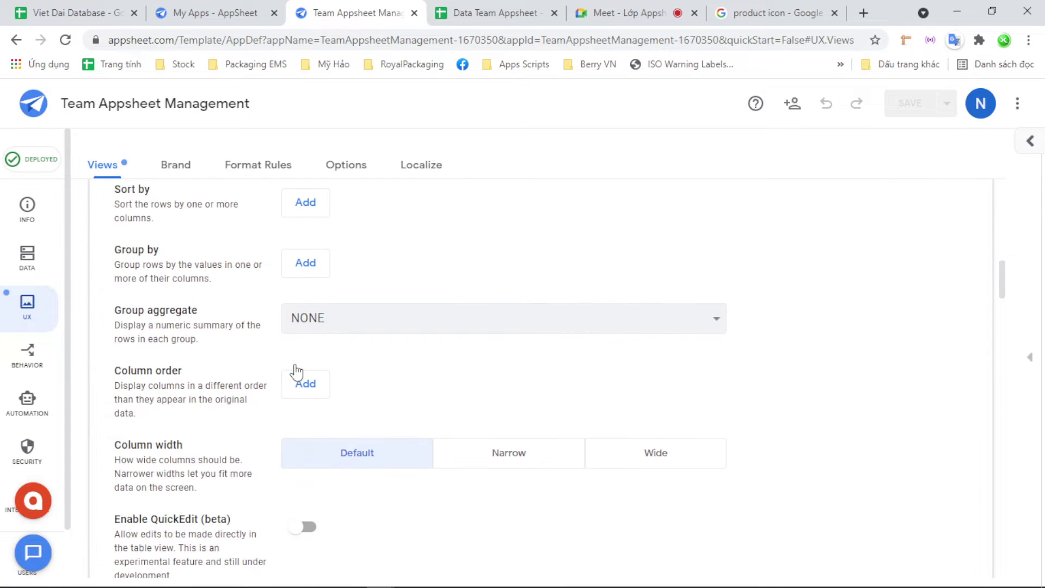
pyautogui.click(331, 321)
pyautogui.click(329, 357)
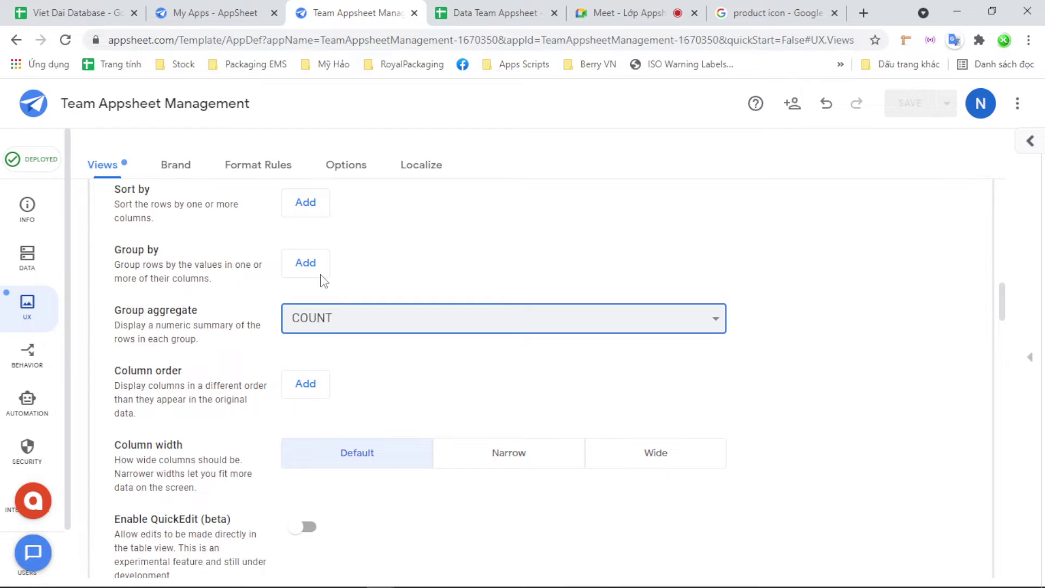
# Step: Add a grouping rule on Ngày in Descending order
pyautogui.click(306, 262)
pyautogui.click(347, 264)
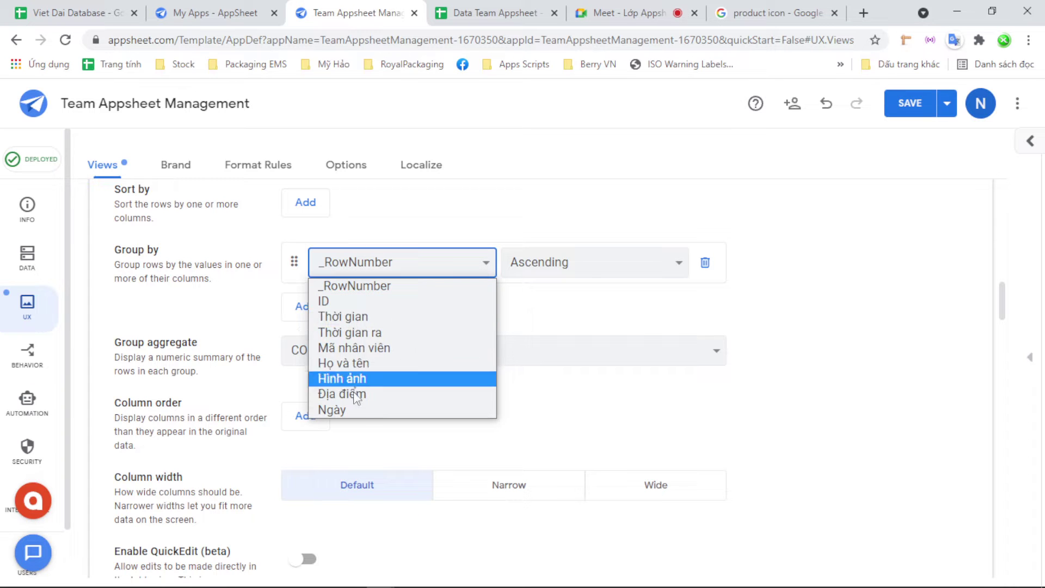
pyautogui.click(351, 410)
pyautogui.click(561, 264)
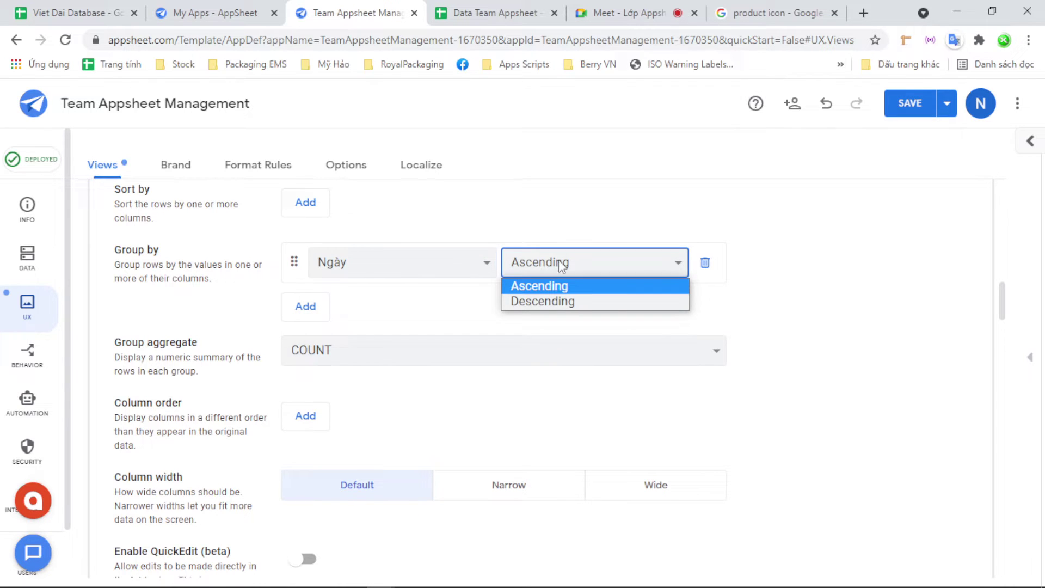
pyautogui.click(553, 302)
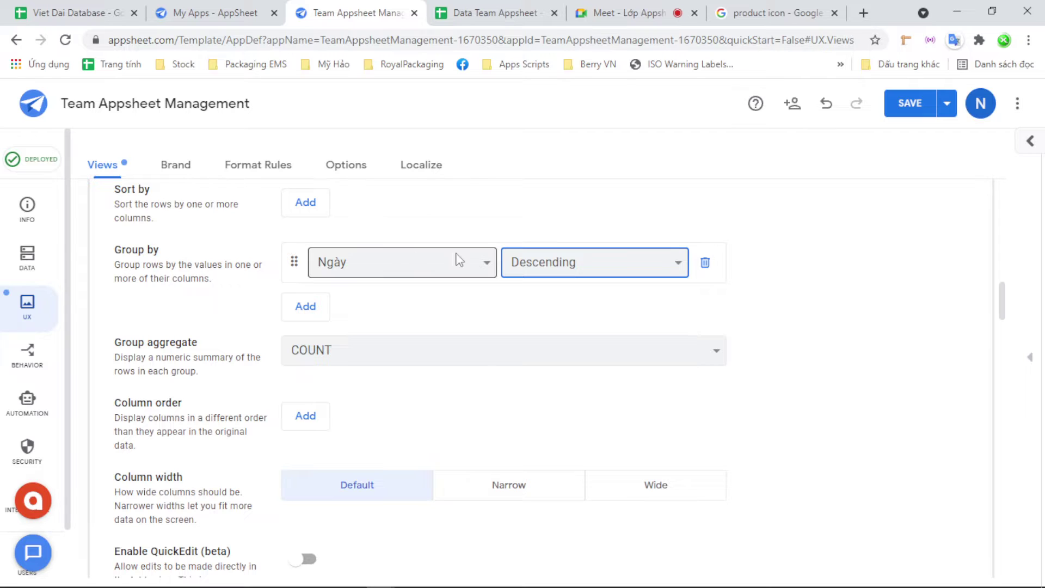
# Step: Add a sort rule by _RowNumber in Descending order
pyautogui.scroll(3, 366, 318)
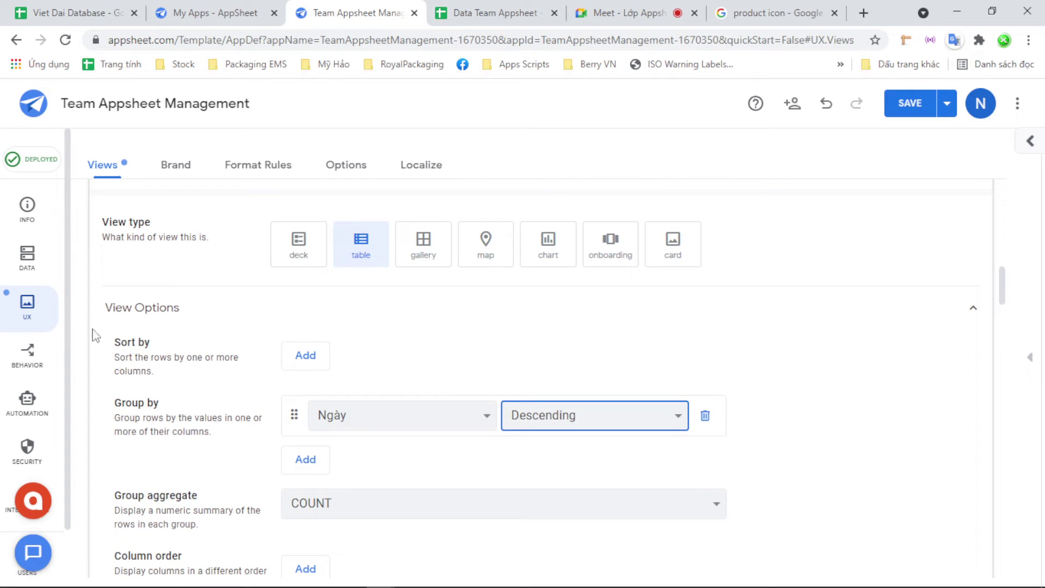
pyautogui.click(305, 355)
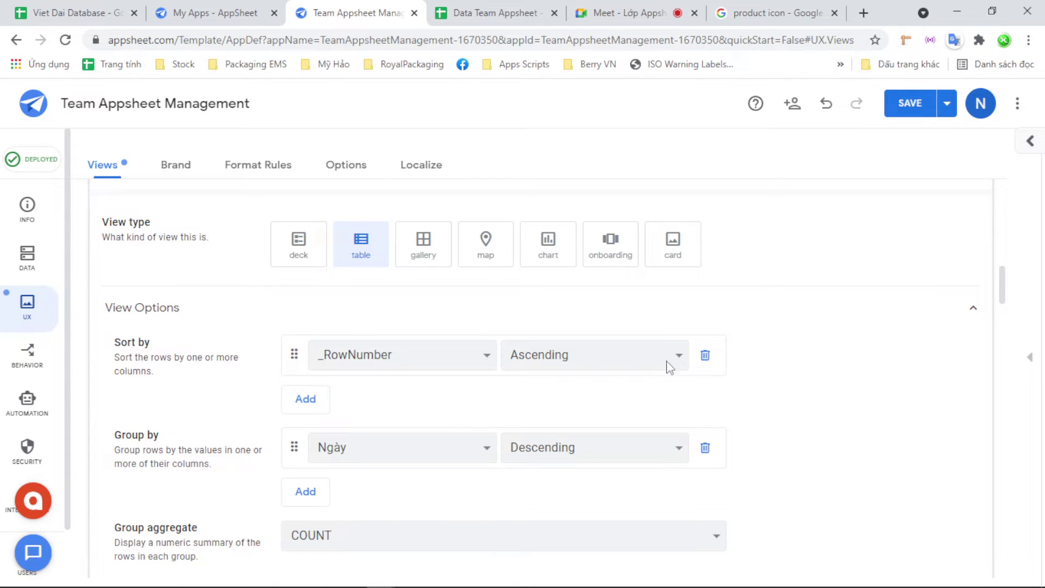
pyautogui.click(576, 368)
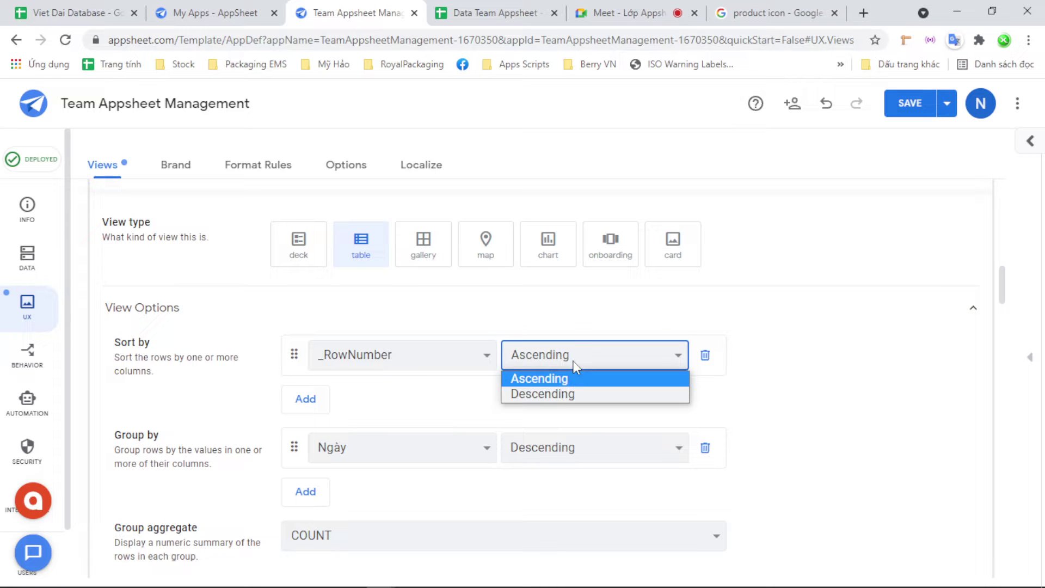
pyautogui.click(564, 395)
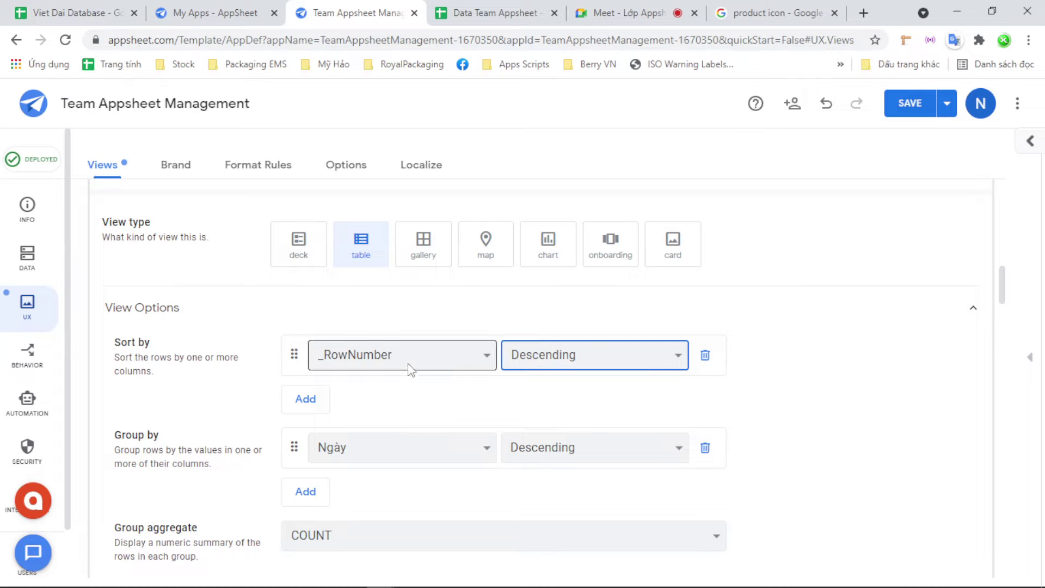
pyautogui.click(383, 354)
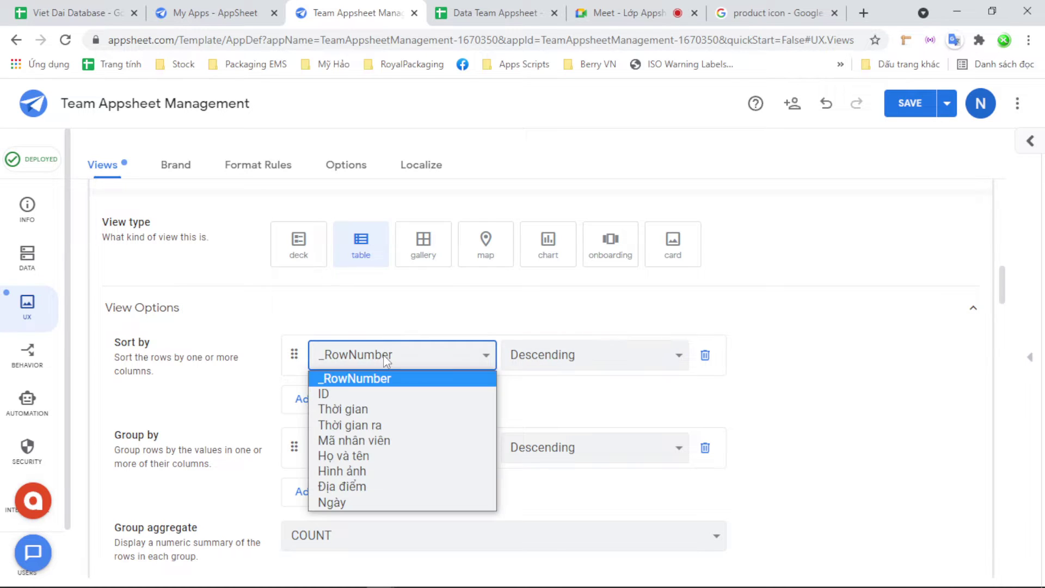
pyautogui.click(383, 355)
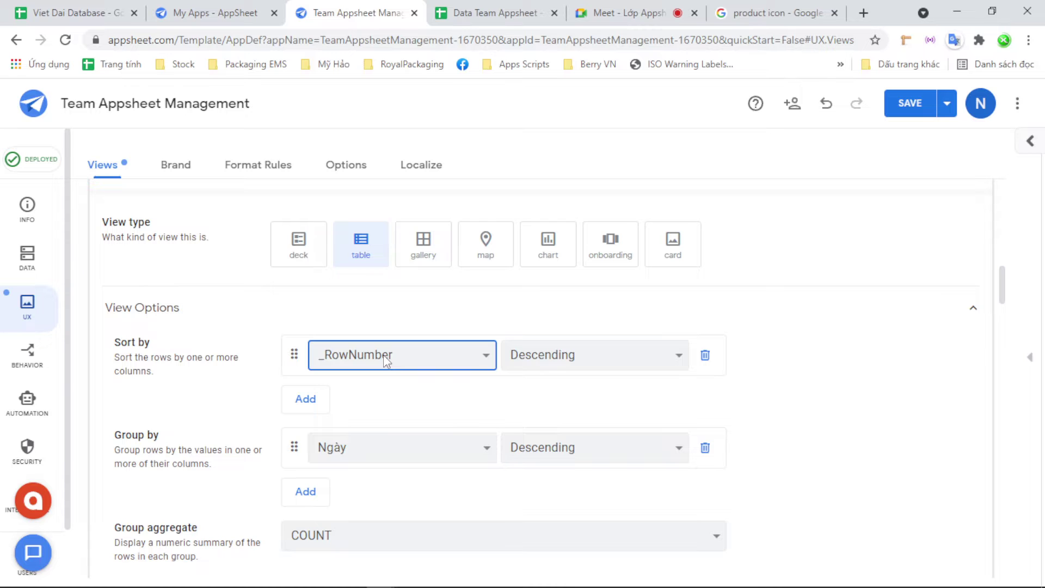
# Step: Set the view's column width to Narrow and save the app
pyautogui.scroll(-4, 327, 444)
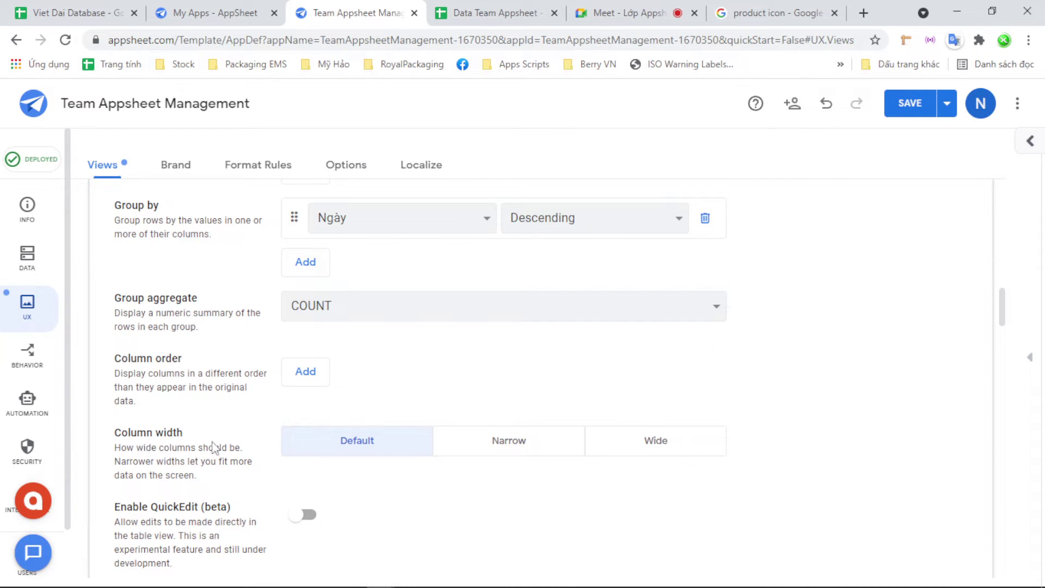
pyautogui.click(521, 446)
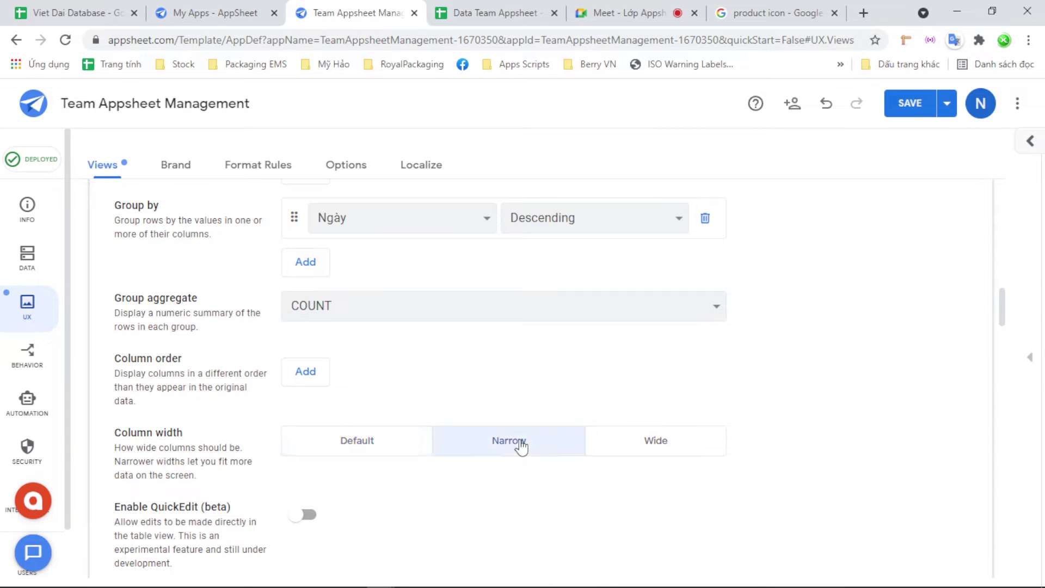
pyautogui.click(907, 103)
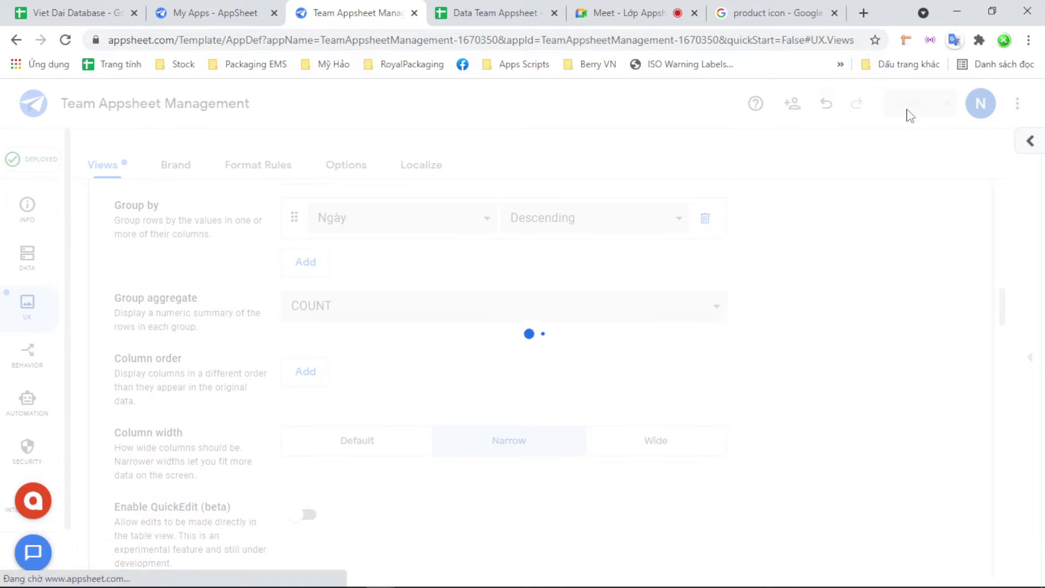
pyautogui.scroll(1, 490, 424)
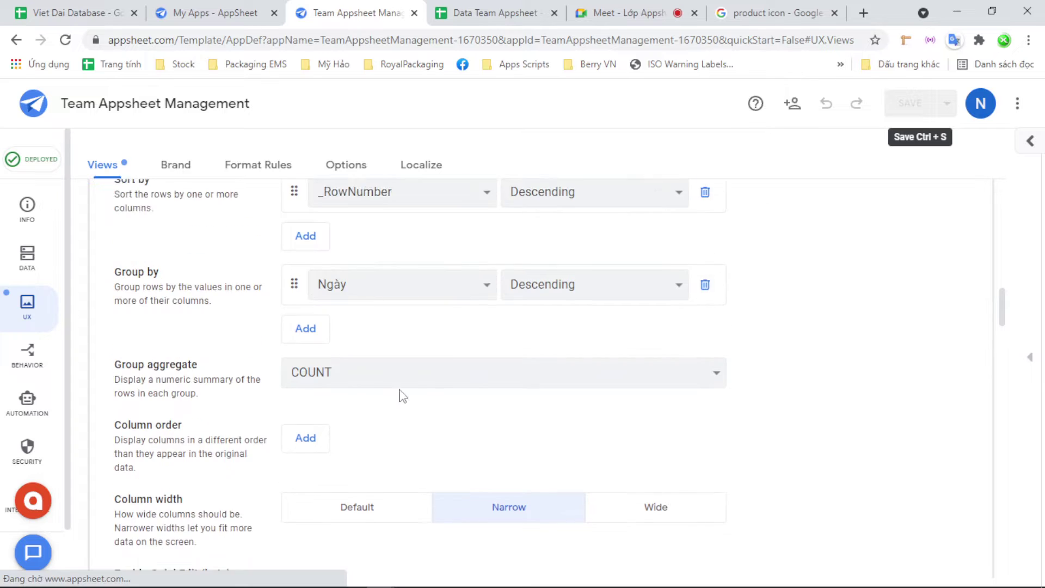
pyautogui.scroll(-8, 381, 392)
pyautogui.scroll(2, 316, 327)
pyautogui.scroll(2, 281, 305)
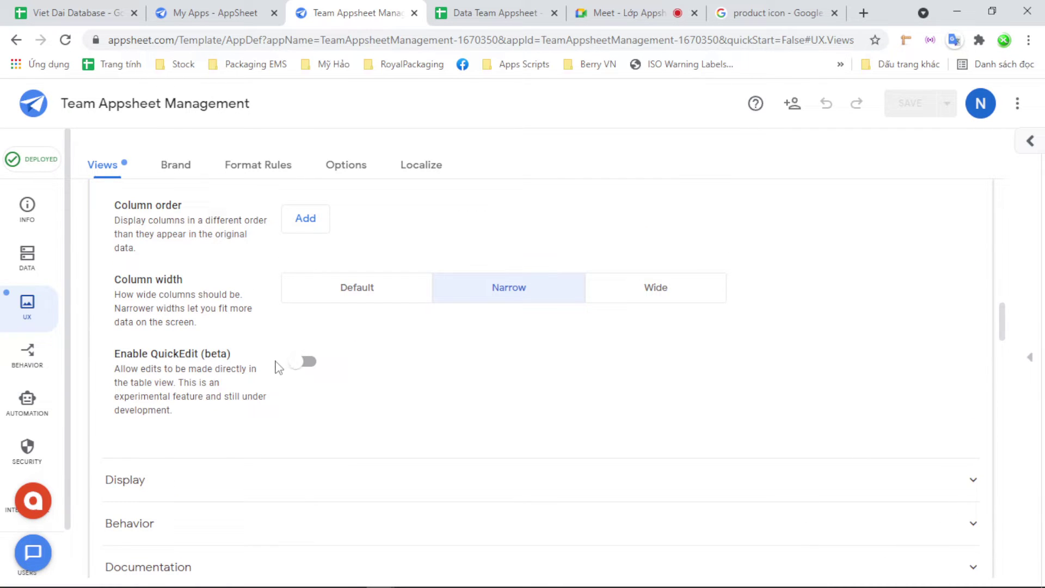
# Step: Enable QuickEdit (beta) on Chấm công Inline, save, and preview in tablet layout
pyautogui.click(1025, 353)
pyautogui.scroll(5, 550, 326)
pyautogui.scroll(1, 509, 332)
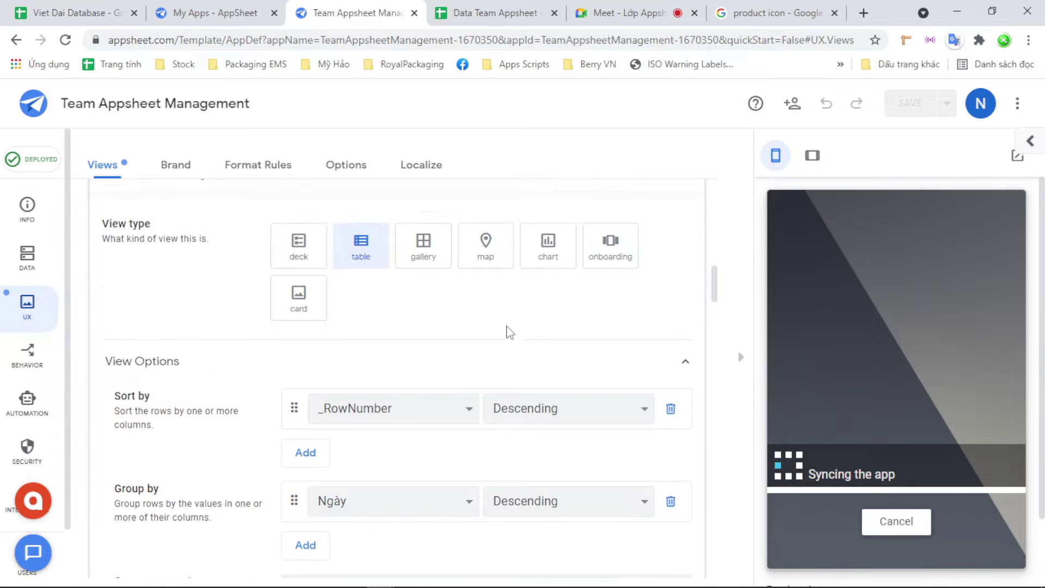
pyautogui.scroll(3, 509, 332)
pyautogui.scroll(-1, 178, 347)
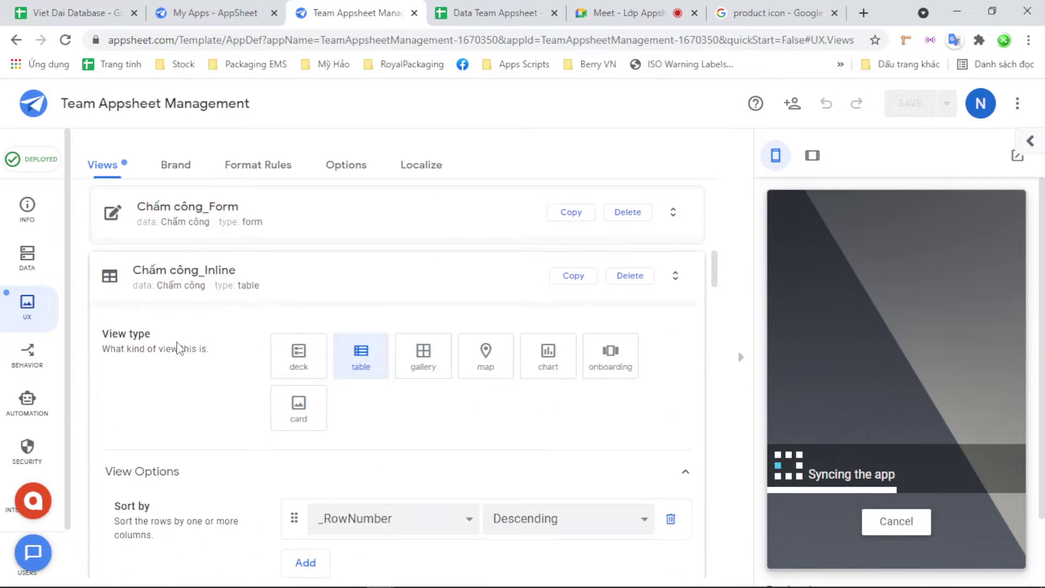
pyautogui.scroll(-11, 180, 346)
pyautogui.scroll(3, 217, 354)
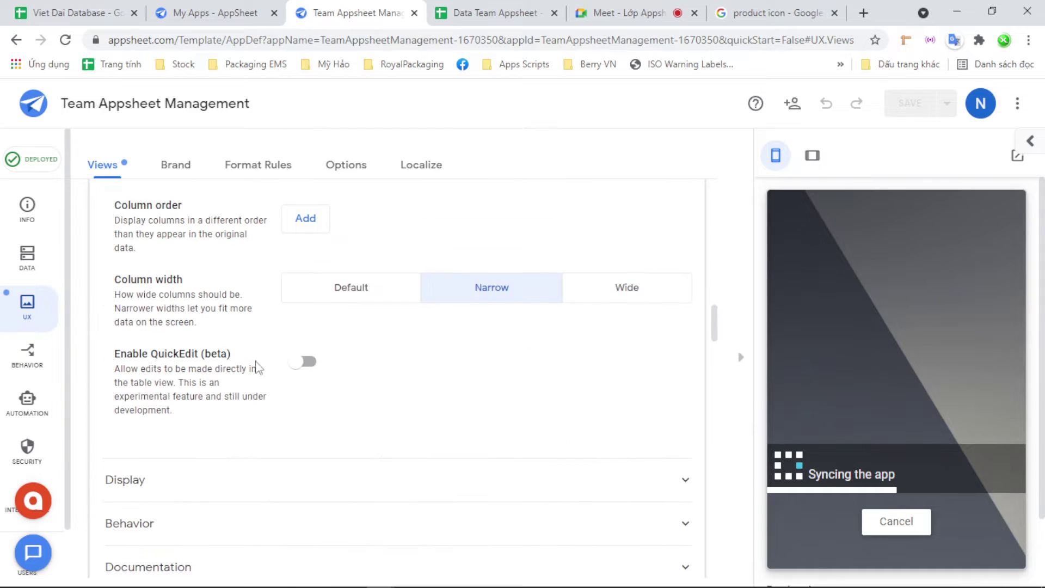
pyautogui.click(308, 362)
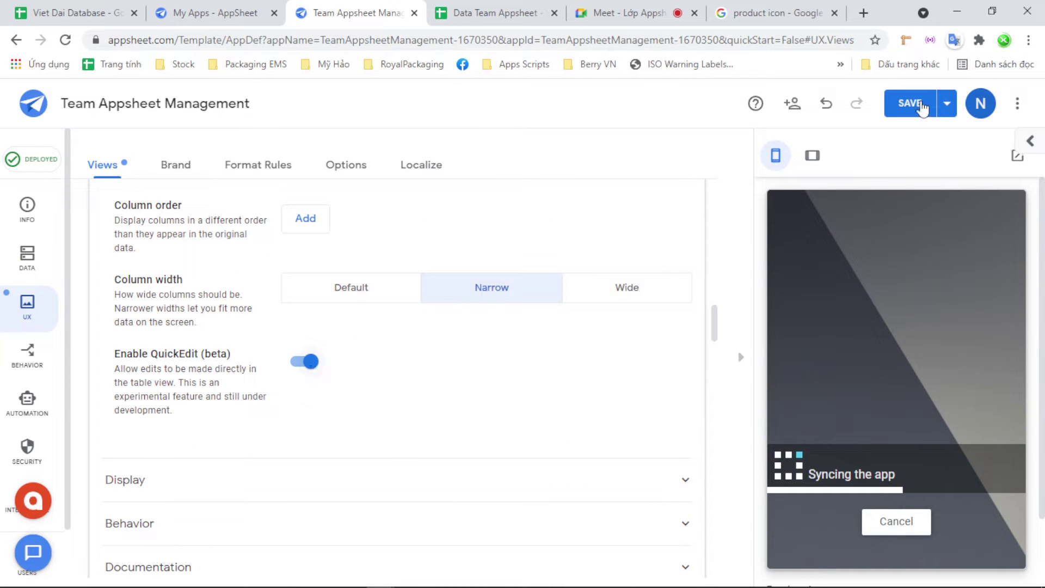
pyautogui.click(914, 104)
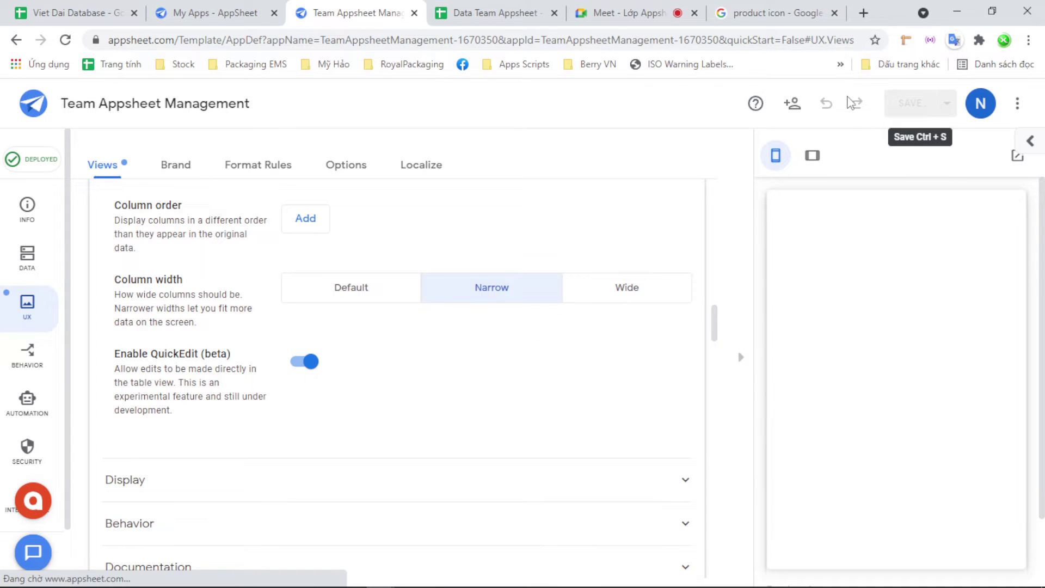
pyautogui.click(812, 156)
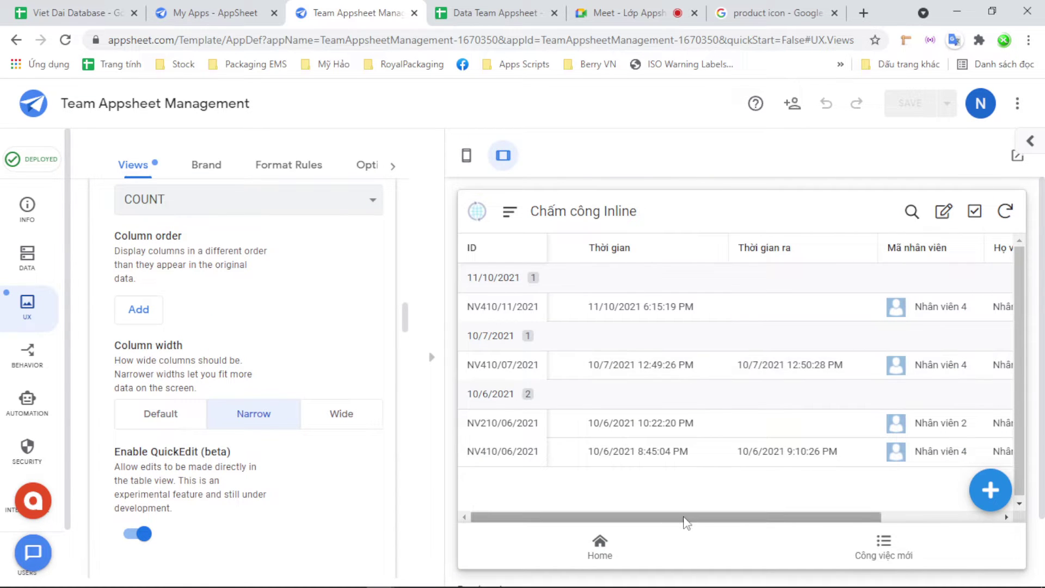
# Step: Start quick editing in the preview and try the first two rows' Thời gian ra dates
pyautogui.moveTo(684, 517); pyautogui.dragTo(737, 516)
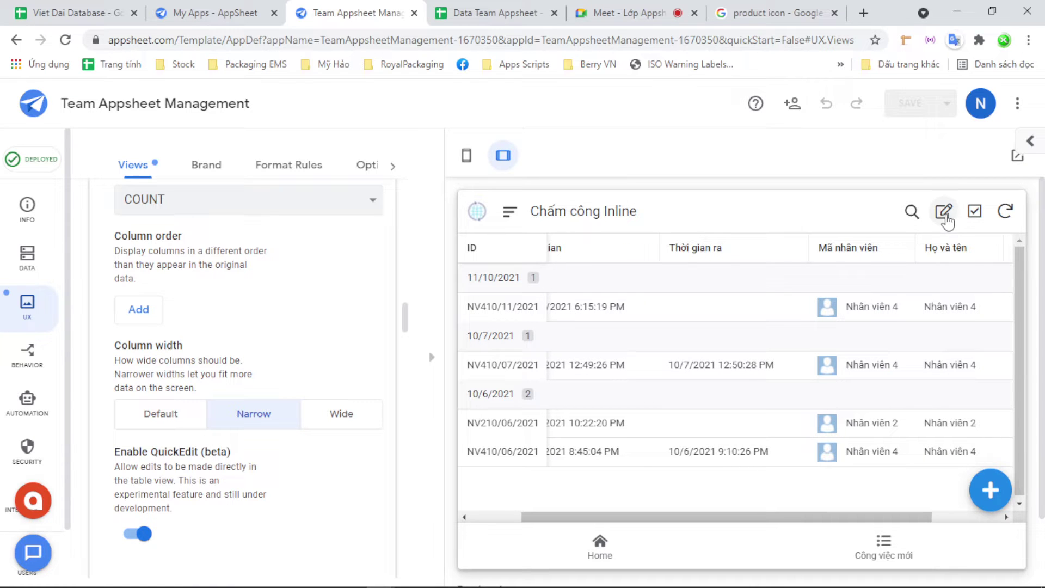
pyautogui.click(943, 211)
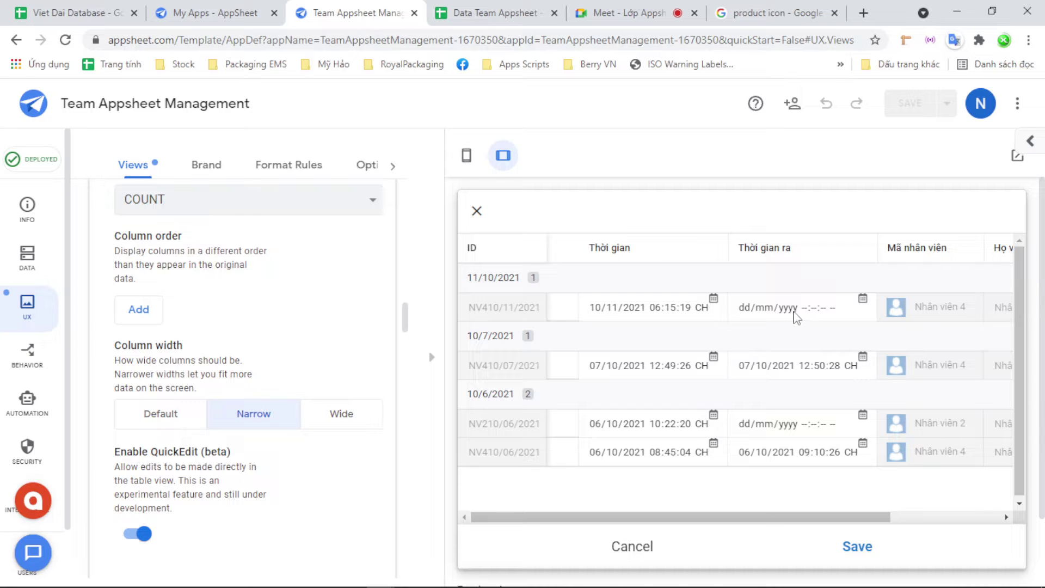
pyautogui.click(795, 308)
pyautogui.click(744, 313)
pyautogui.click(792, 312)
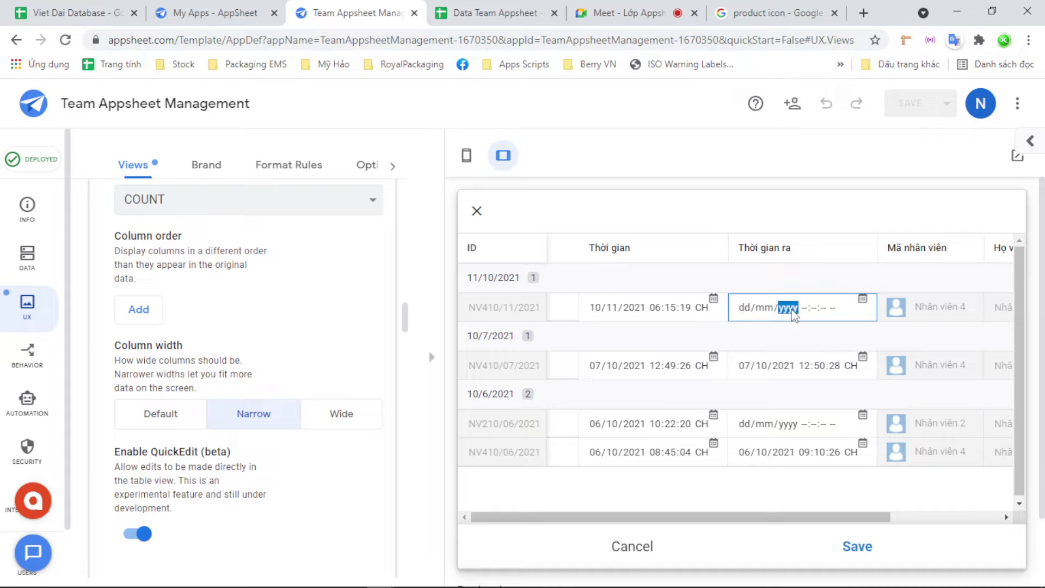
pyautogui.click(819, 309)
pyautogui.click(795, 310)
pyautogui.click(760, 309)
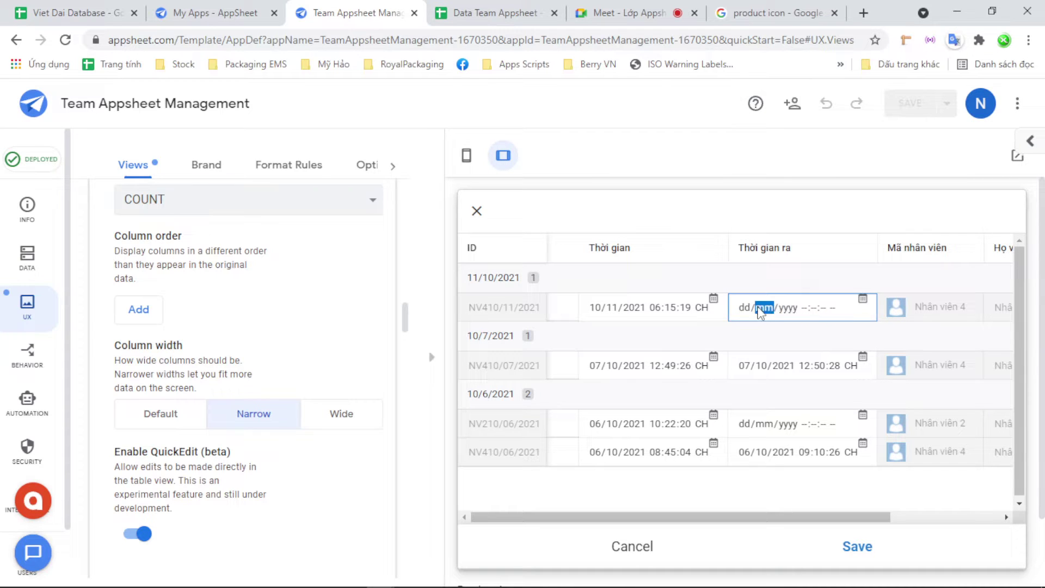
pyautogui.click(741, 308)
pyautogui.click(752, 365)
pyautogui.click(777, 367)
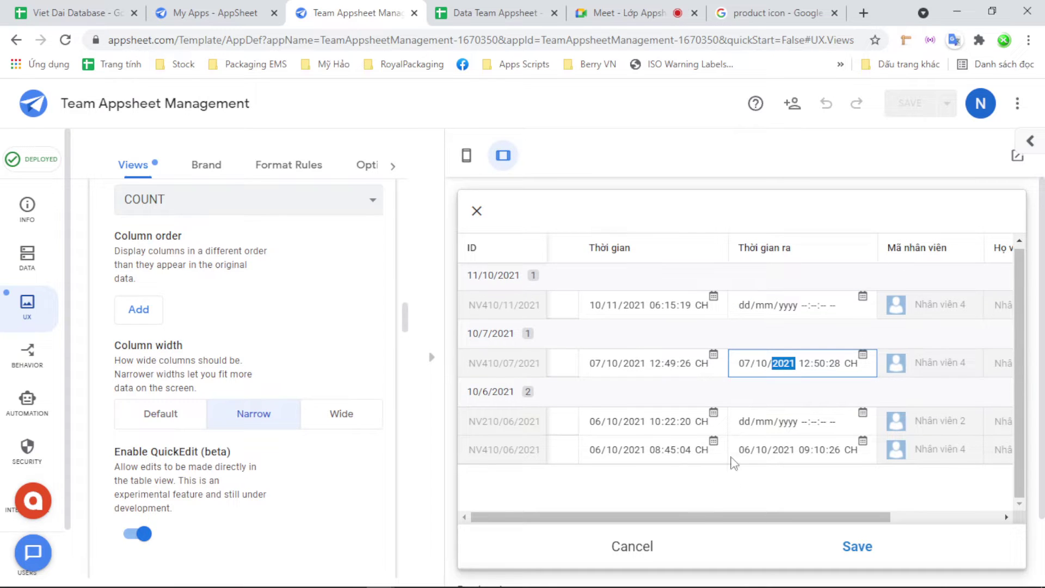
# Step: Cancel the edits, retry editing the Thời gian and Thời gian ra values, then cancel again
pyautogui.moveTo(702, 517); pyautogui.dragTo(848, 517)
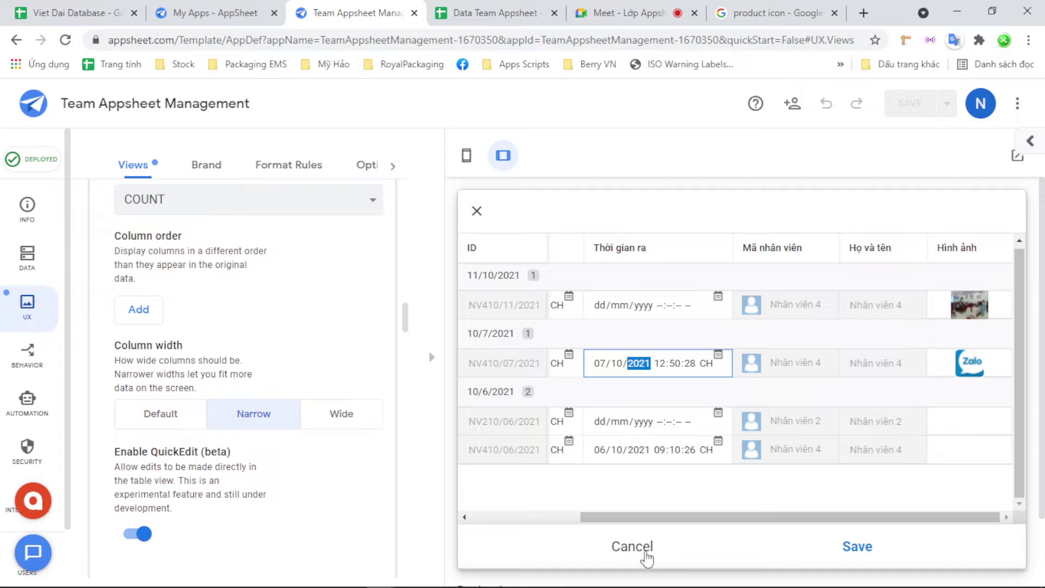
pyautogui.click(650, 559)
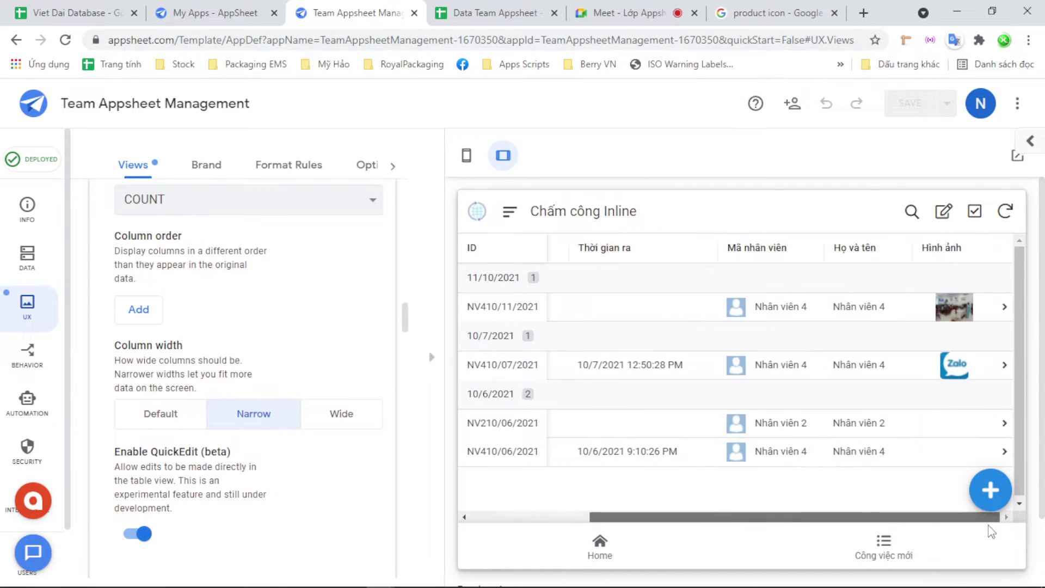
pyautogui.moveTo(699, 517); pyautogui.dragTo(569, 518)
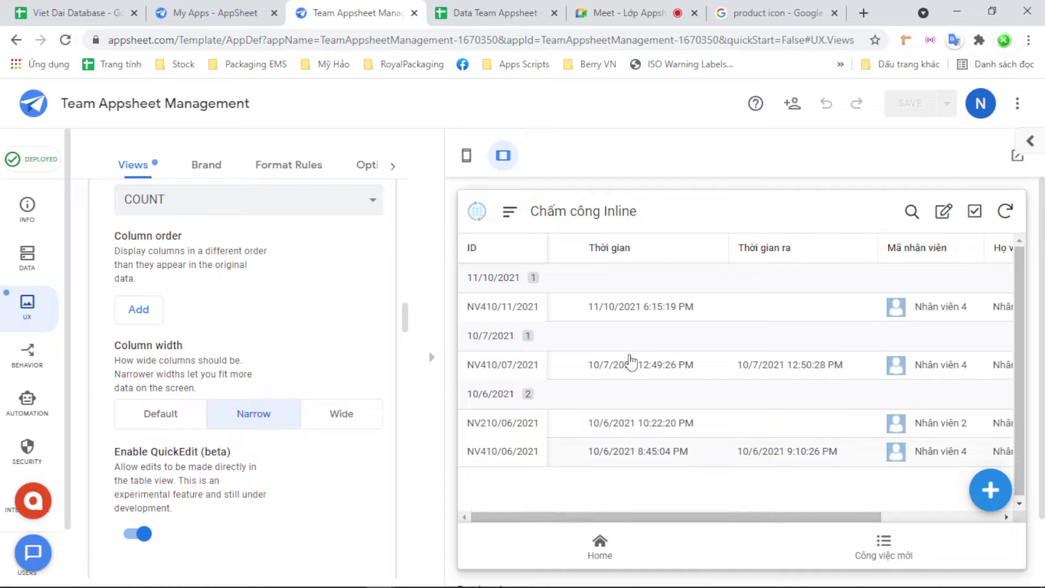
pyautogui.moveTo(643, 519); pyautogui.dragTo(970, 542)
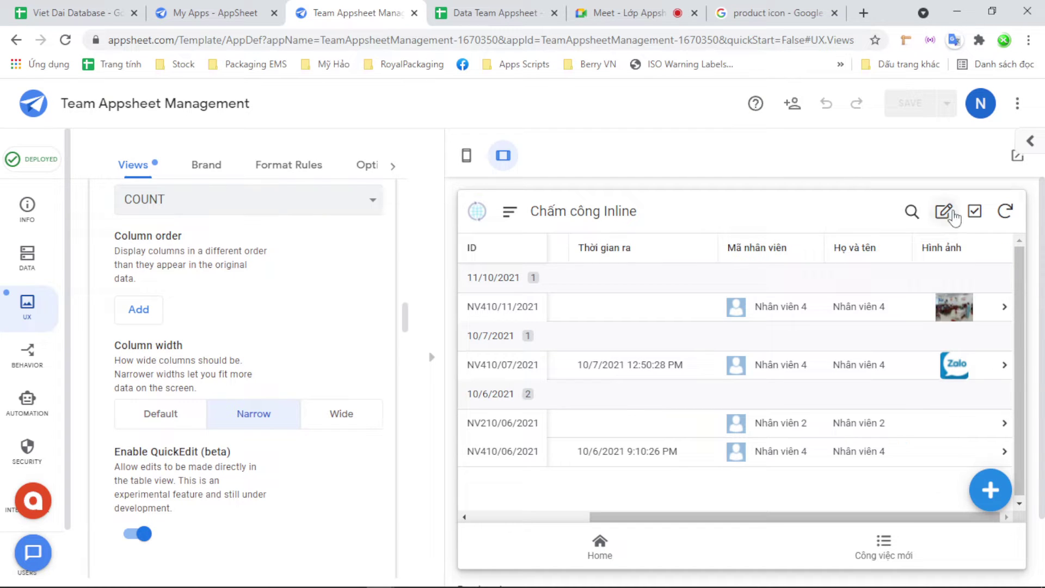
pyautogui.click(944, 211)
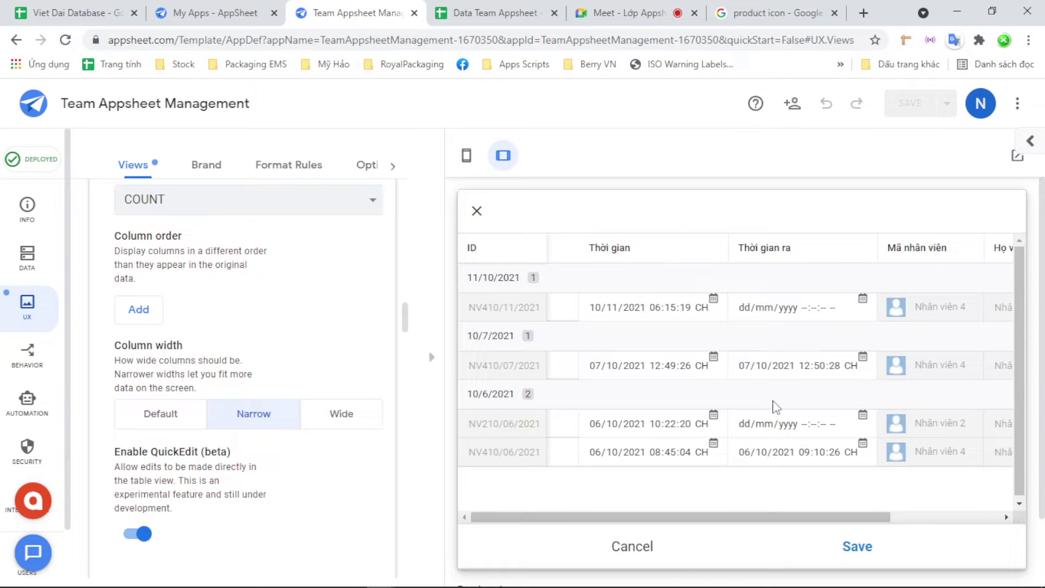
pyautogui.click(653, 309)
pyautogui.click(669, 308)
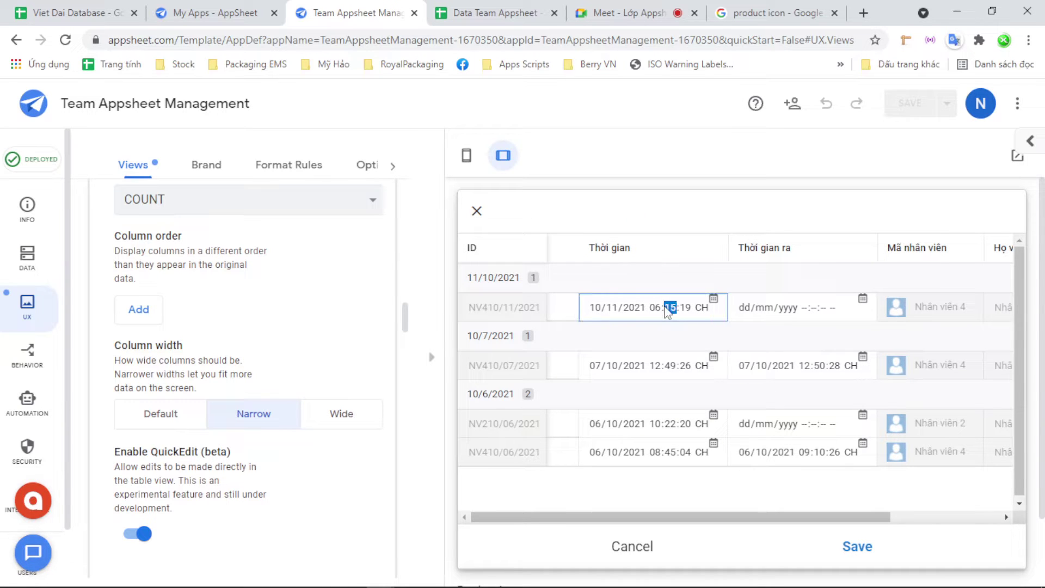
pyautogui.click(687, 308)
pyautogui.moveTo(705, 521)
pyautogui.mouseDown()
pyautogui.moveTo(875, 528)
pyautogui.moveTo(700, 289)
pyautogui.mouseUp()
pyautogui.click(762, 368)
pyautogui.click(819, 374)
pyautogui.click(641, 549)
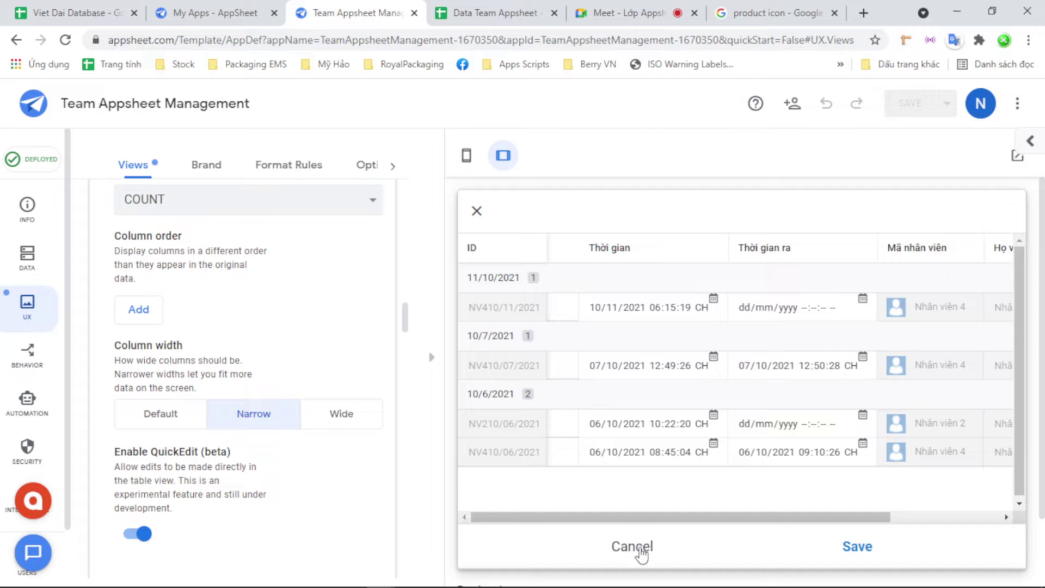
# Step: Return to phone preview, collapse the Chấm công_Inline settings, and switch to the Data Team Appsheet sheet
pyautogui.click(467, 155)
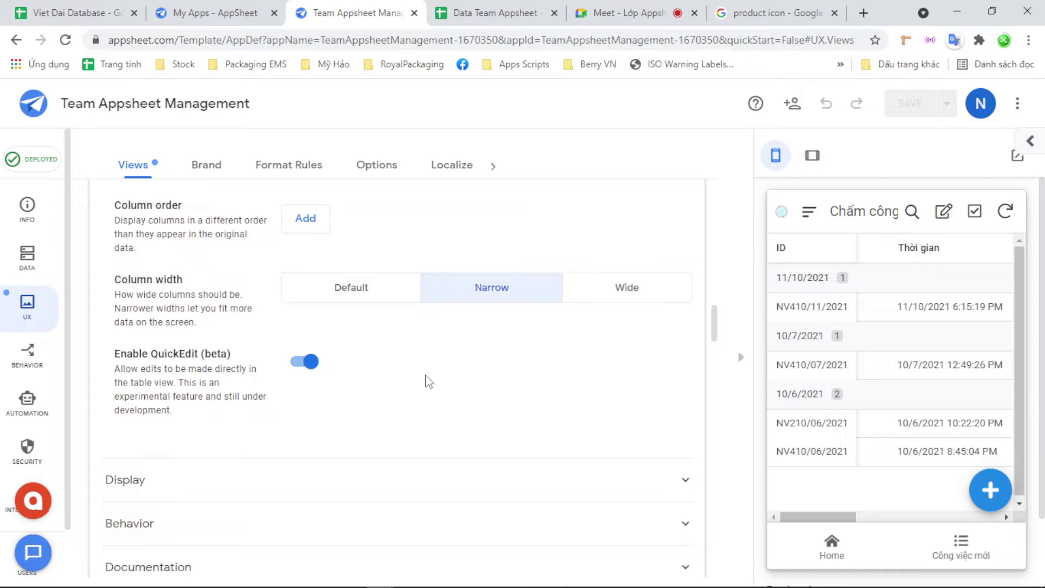
pyautogui.scroll(2, 426, 380)
pyautogui.scroll(3, 426, 380)
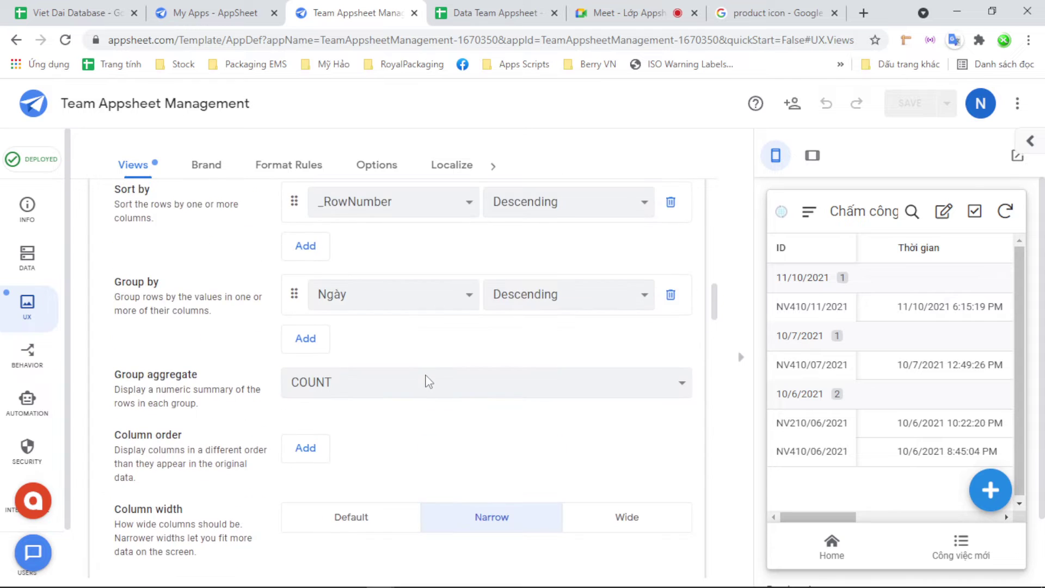
pyautogui.scroll(7, 426, 380)
pyautogui.scroll(-1, 209, 313)
pyautogui.click(163, 281)
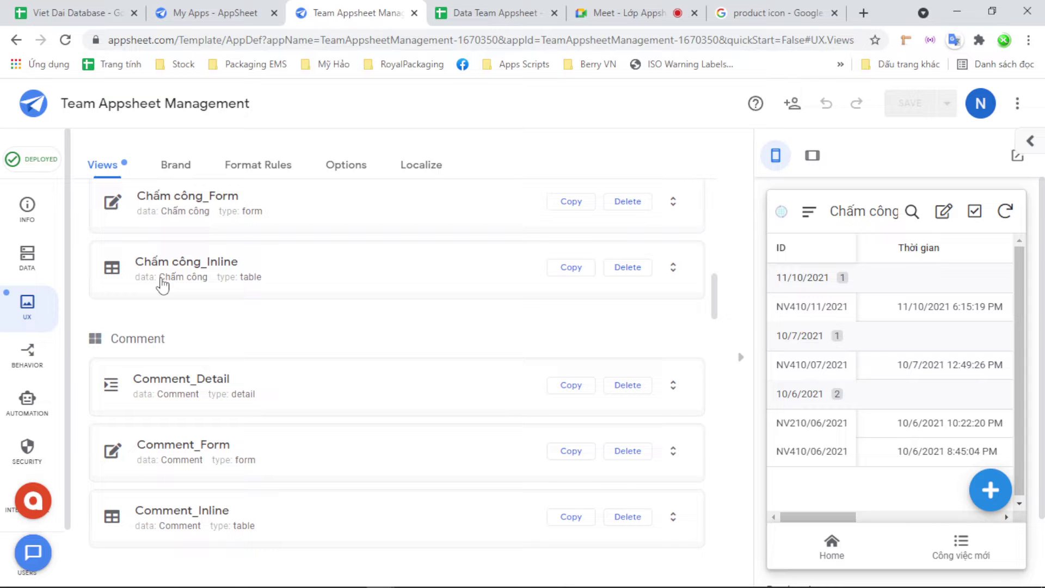
pyautogui.click(488, 6)
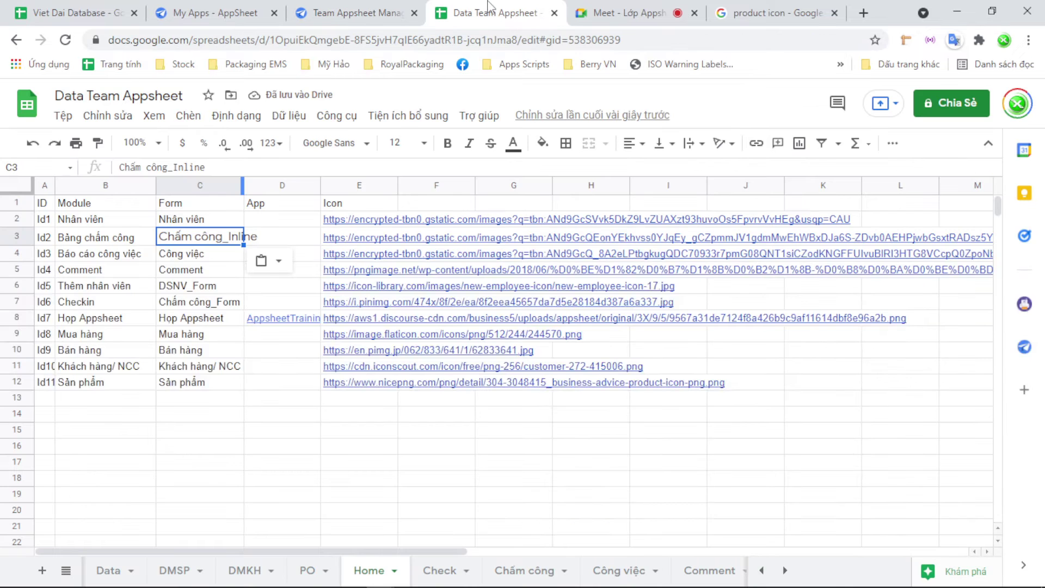
# Step: Select the column C form names, then inspect the app name AppsheetTraining_2-1670350 in D8
pyautogui.click(272, 283)
pyautogui.moveTo(217, 221); pyautogui.dragTo(217, 253)
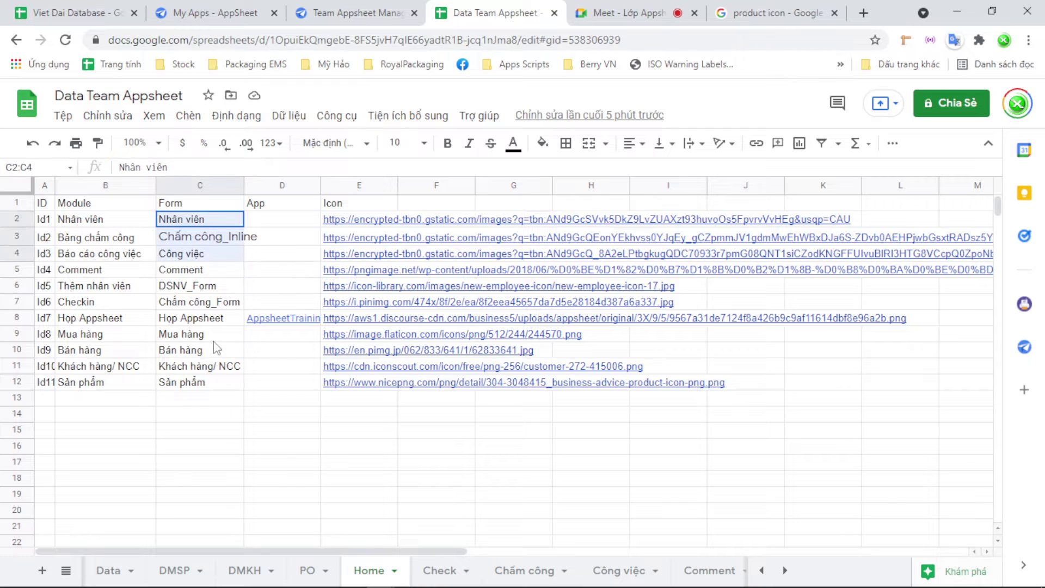
pyautogui.moveTo(217, 349); pyautogui.dragTo(218, 384)
pyautogui.click(282, 413)
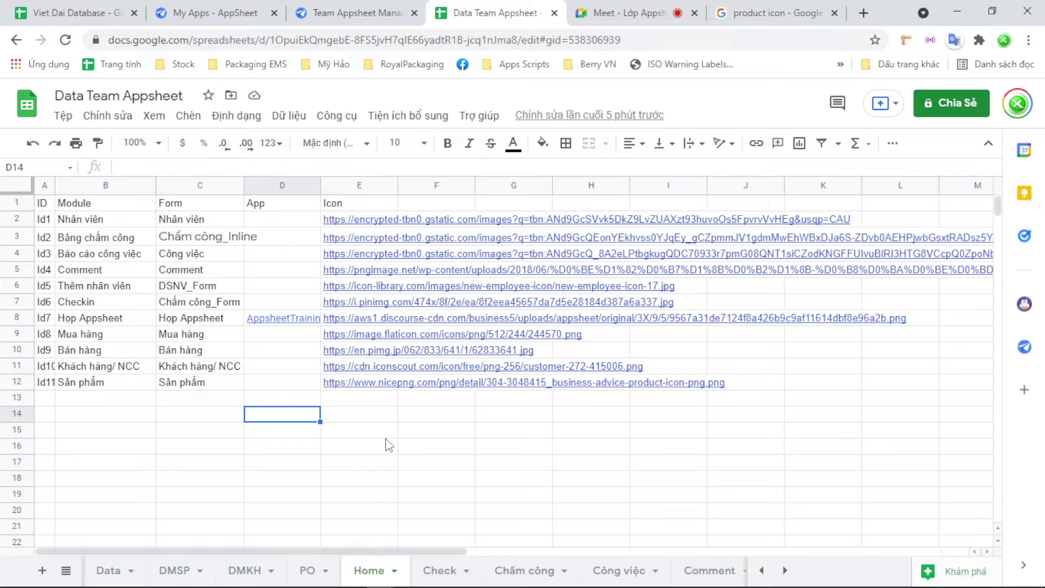
pyautogui.click(303, 323)
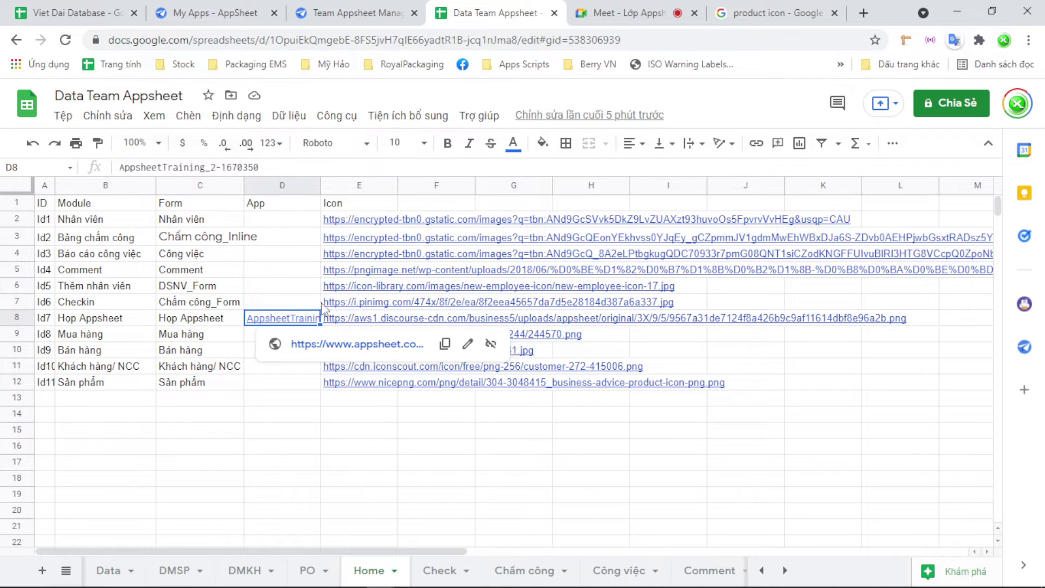
pyautogui.moveTo(274, 166); pyautogui.dragTo(35, 160)
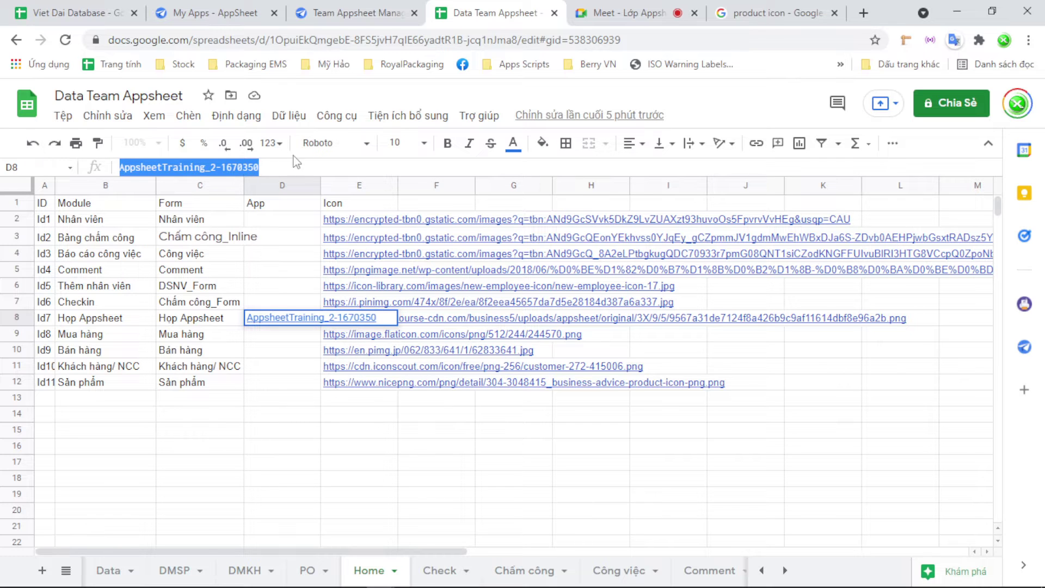
pyautogui.click(267, 376)
pyautogui.click(328, 13)
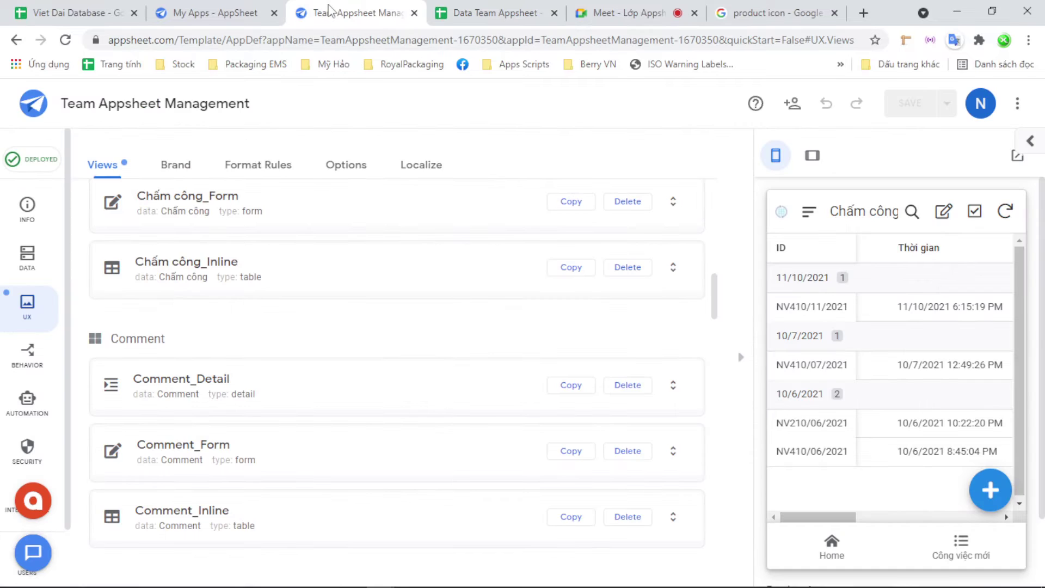
# Step: Search Behavior actions for 'link to', inspect '3. Link to app', then clear the search
pyautogui.click(35, 367)
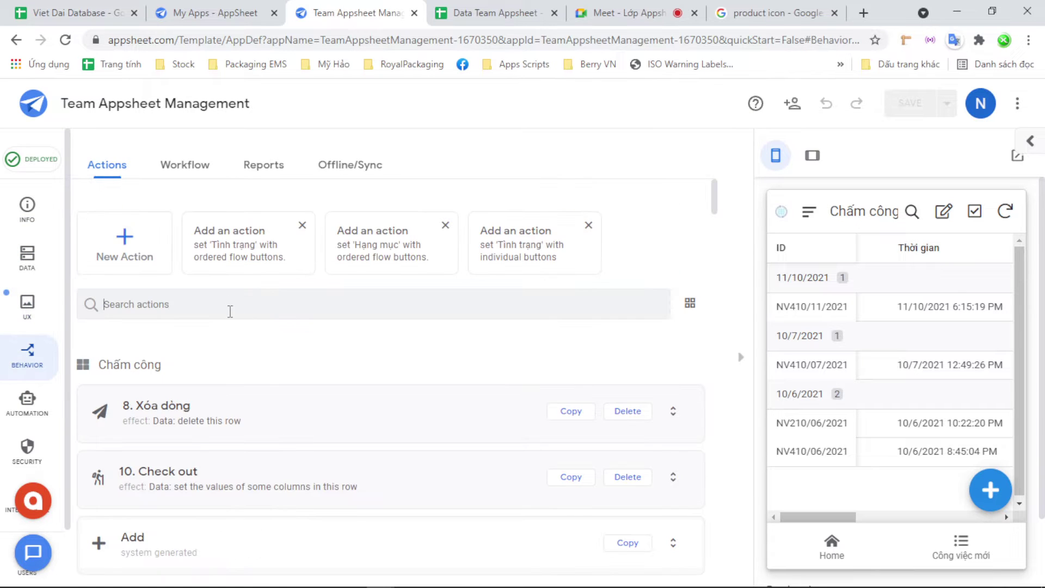
pyautogui.write('link o')
pyautogui.press('BackSpace')
pyautogui.write('to')
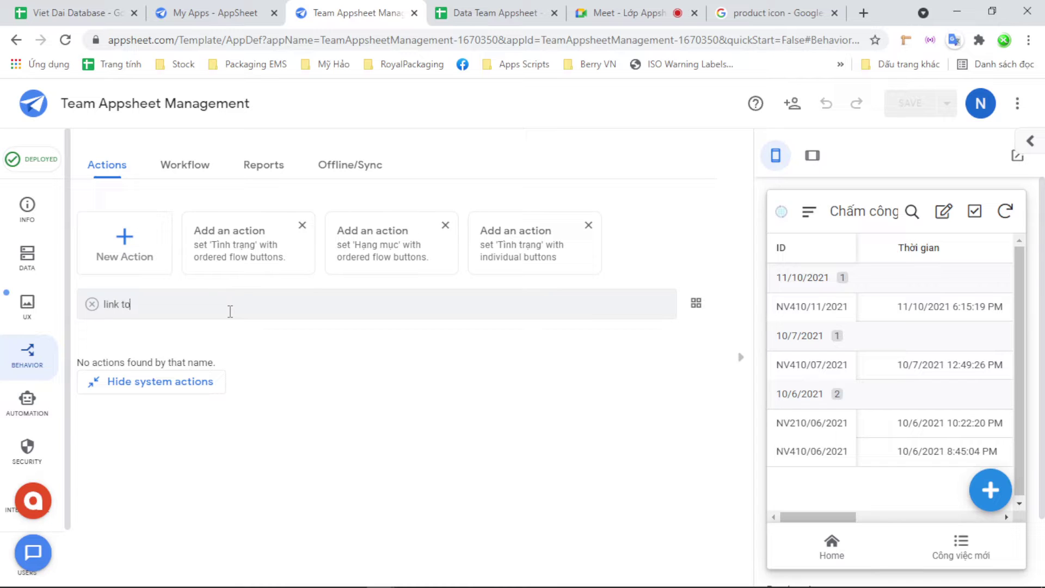
pyautogui.click(269, 419)
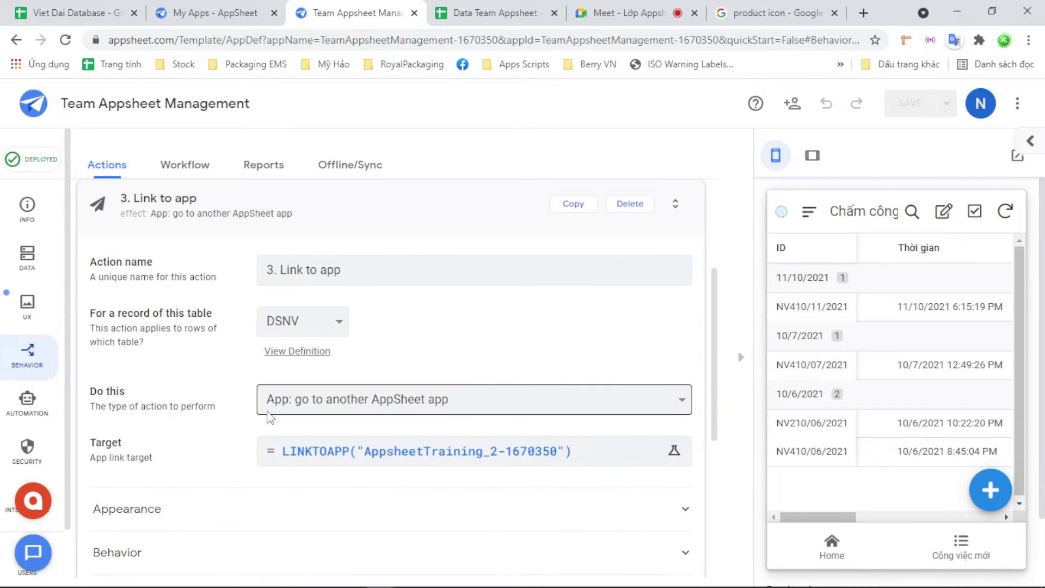
pyautogui.scroll(3, 218, 380)
pyautogui.click(140, 376)
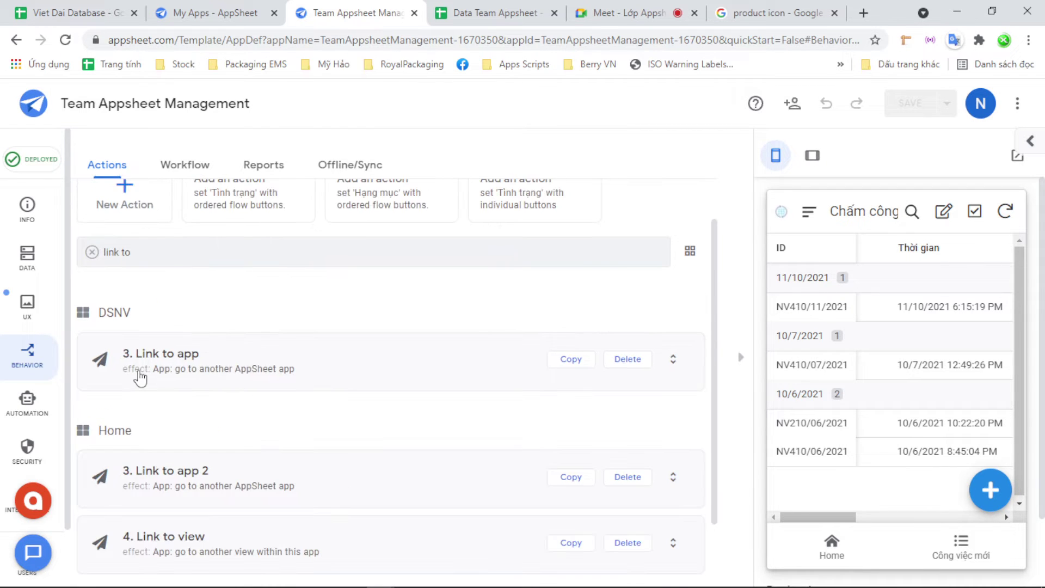
pyautogui.click(92, 251)
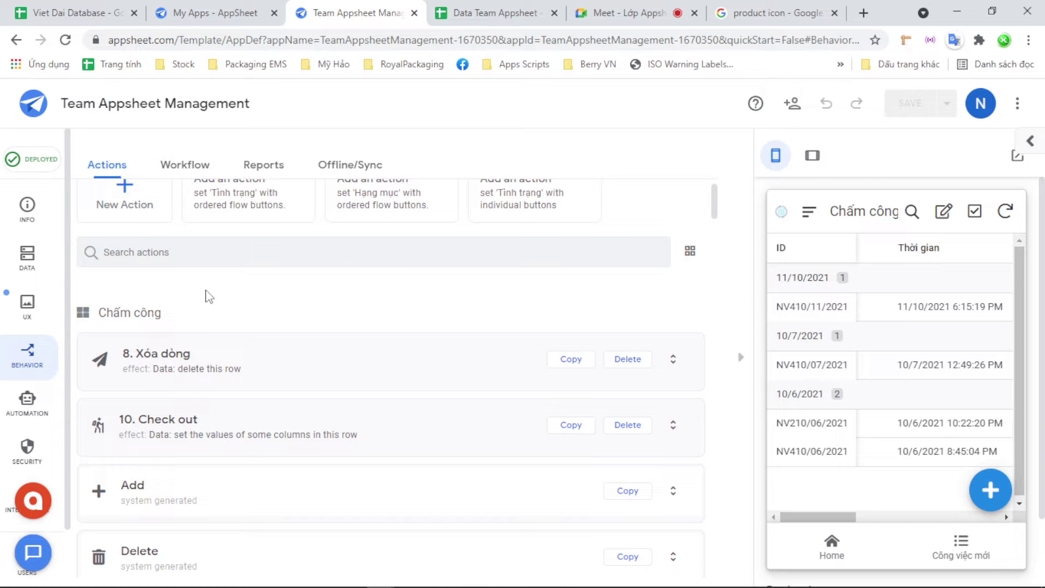
# Step: In Data Columns, collapse the Chấm công, Comment and Công việc tables and expand DSNV
pyautogui.click(37, 264)
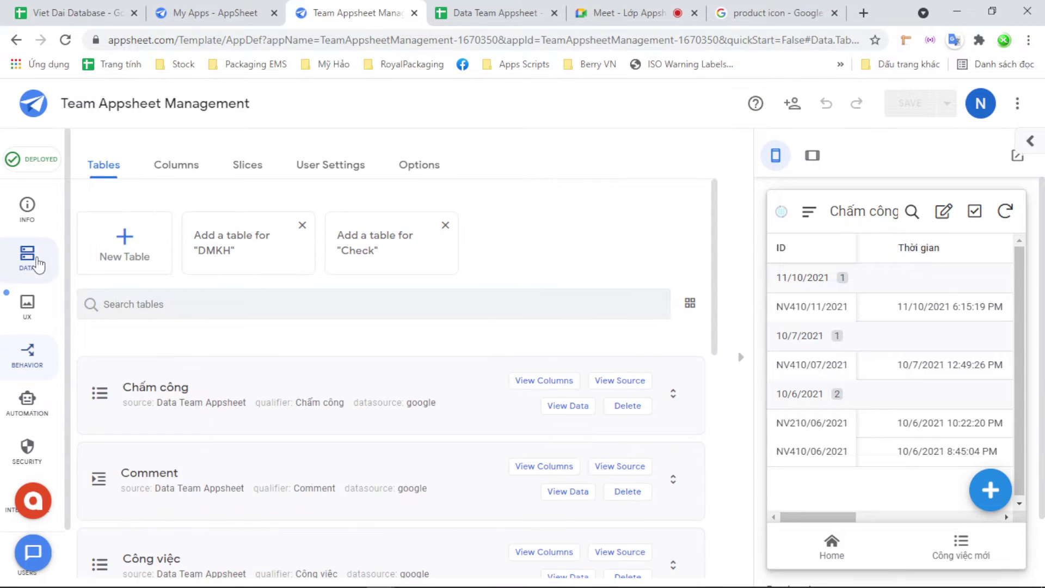
pyautogui.click(530, 382)
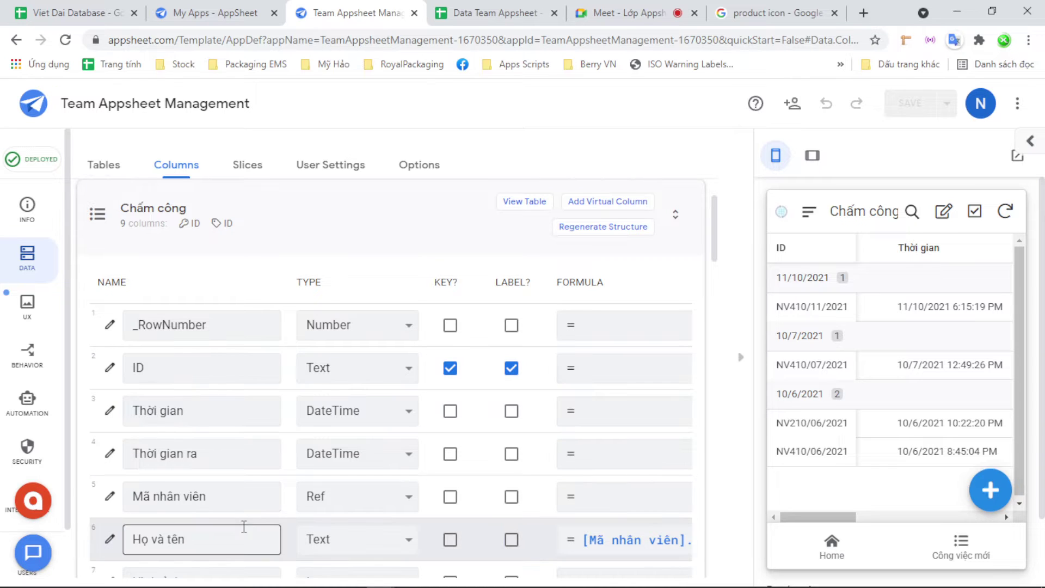
pyautogui.scroll(-3, 245, 525)
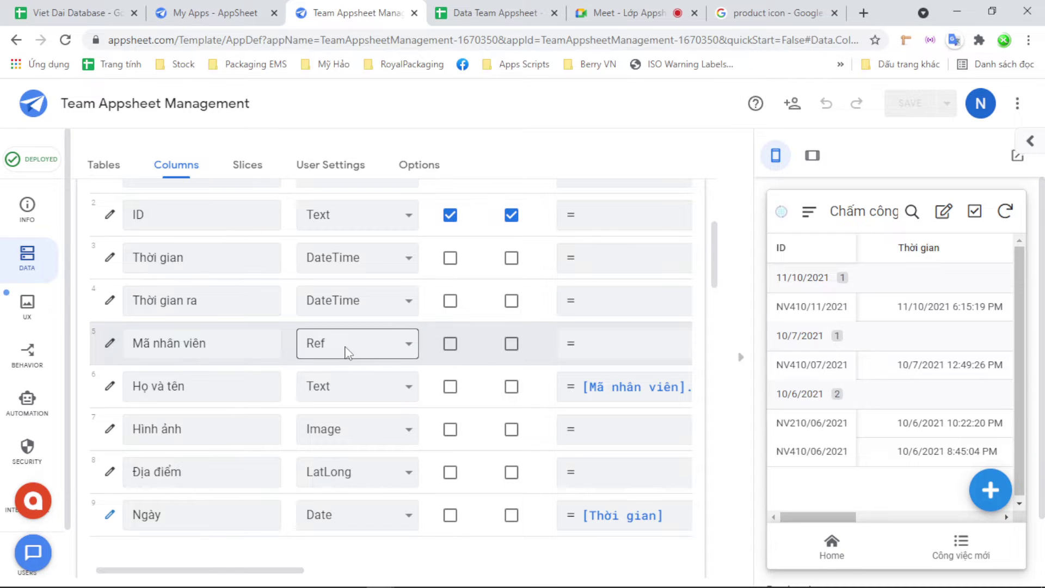
pyautogui.scroll(3, 348, 352)
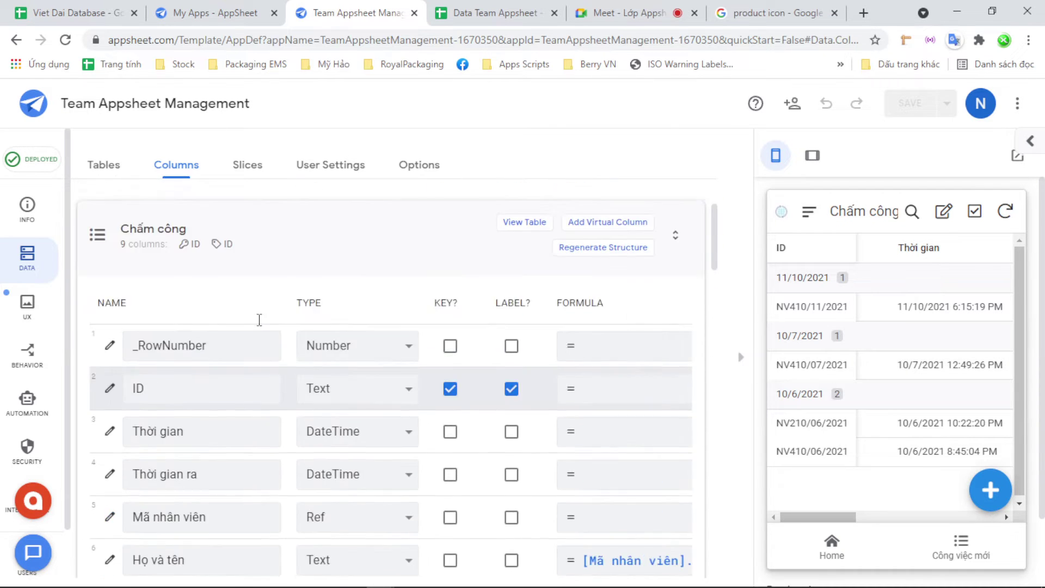
pyautogui.scroll(2, 141, 274)
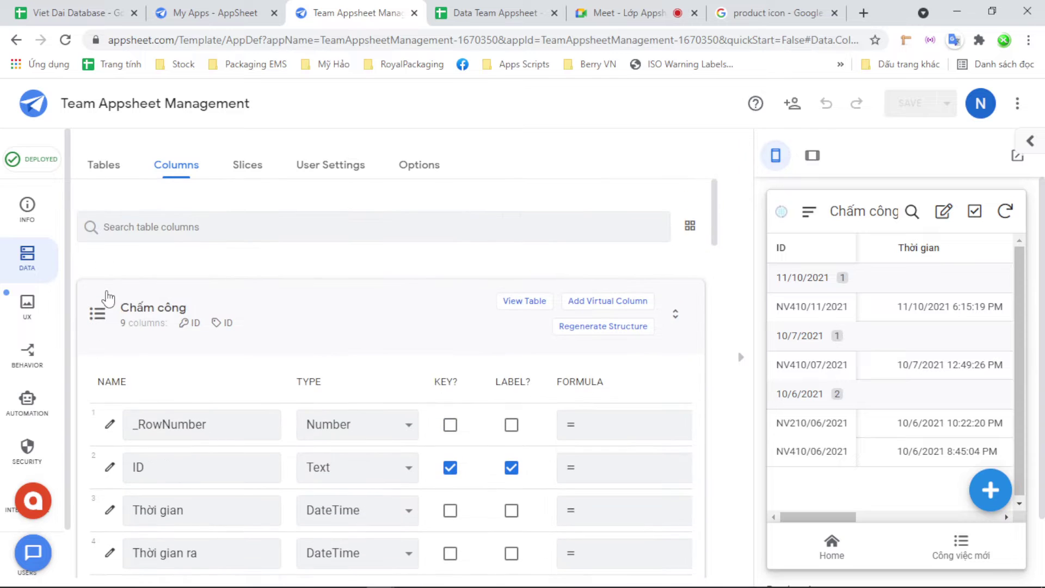
pyautogui.click(127, 318)
pyautogui.scroll(-3, 129, 305)
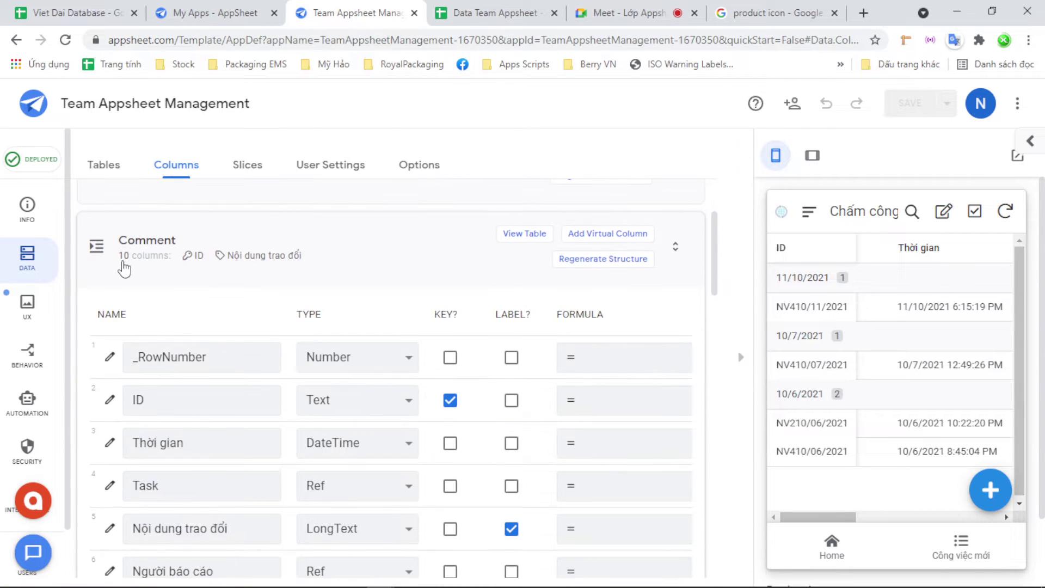
pyautogui.click(124, 264)
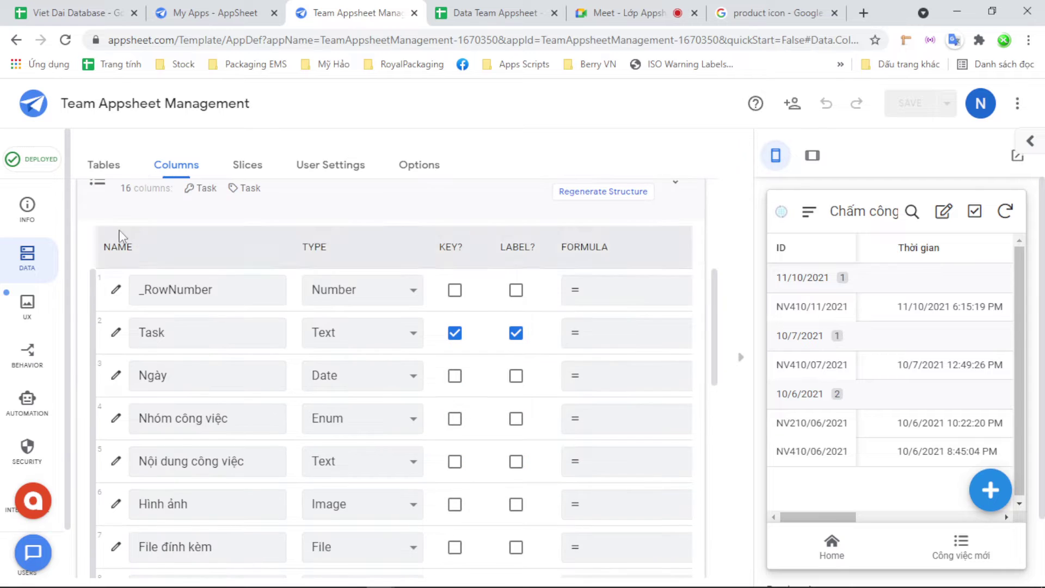
pyautogui.click(118, 213)
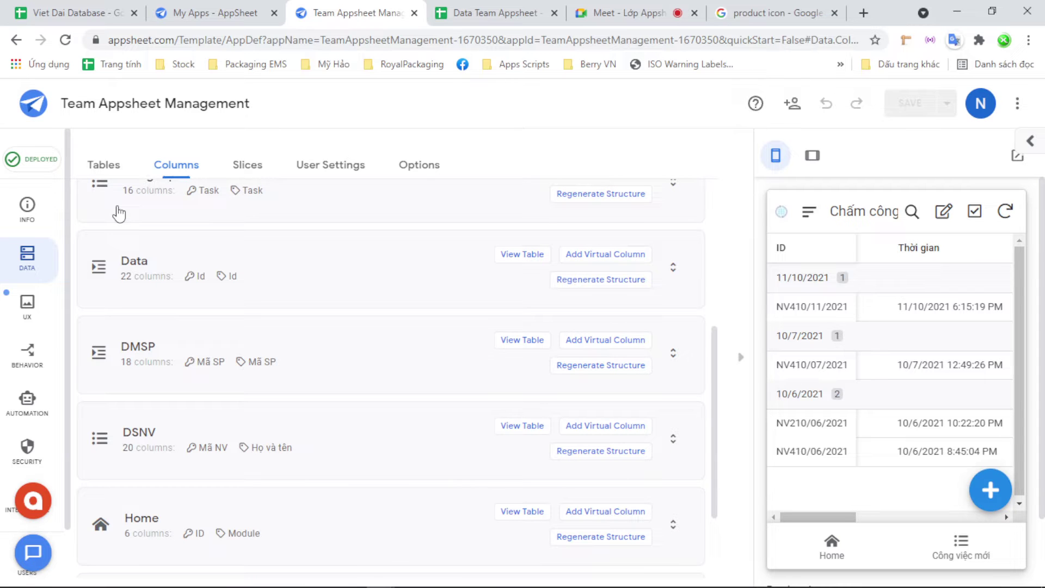
pyautogui.click(135, 432)
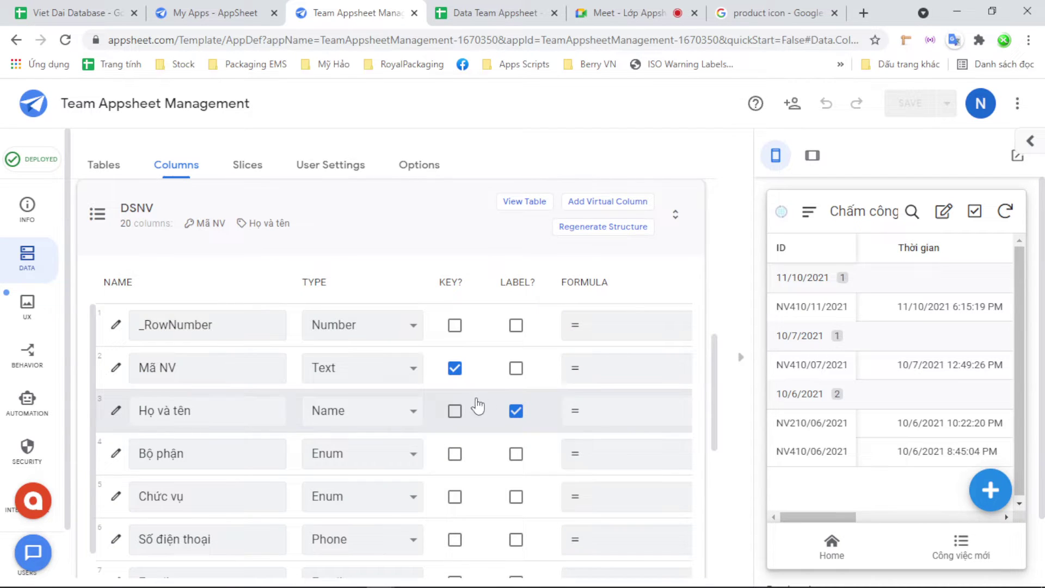
pyautogui.scroll(-2, 468, 405)
pyautogui.scroll(-2, 451, 403)
pyautogui.scroll(-5, 451, 403)
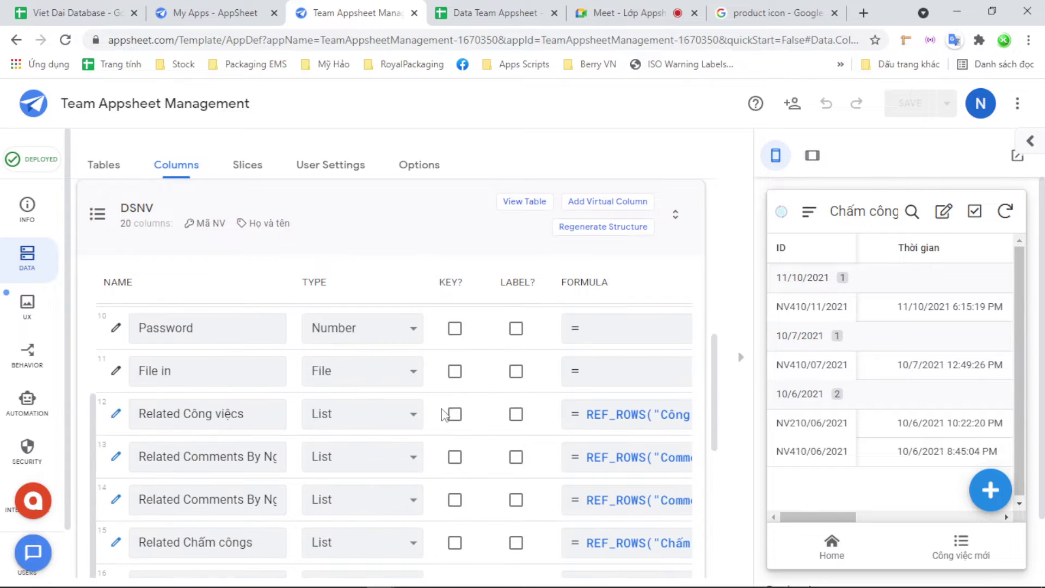
pyautogui.tripleClick(261, 418)
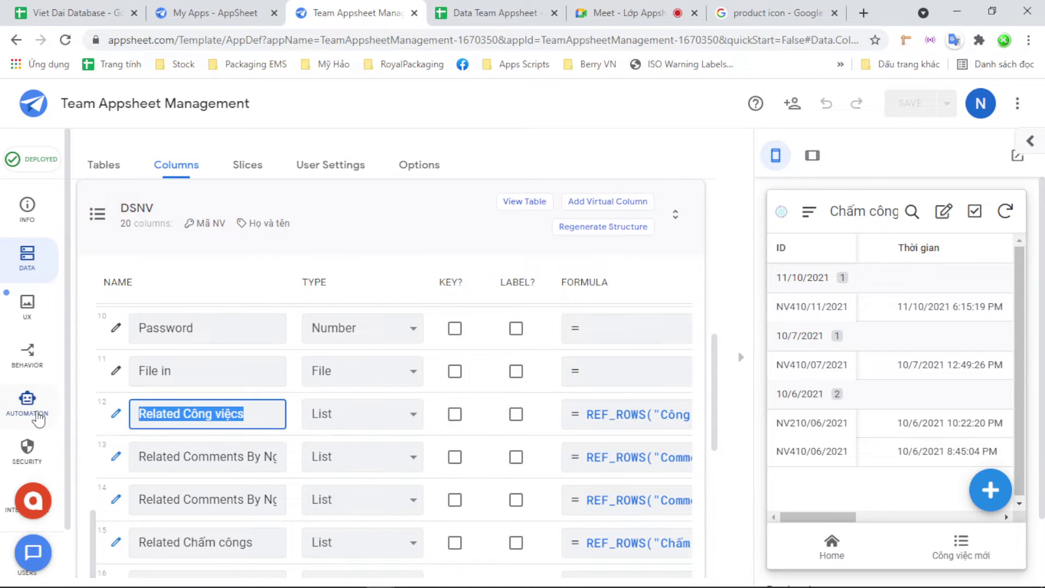
pyautogui.moveTo(139, 456); pyautogui.dragTo(338, 482)
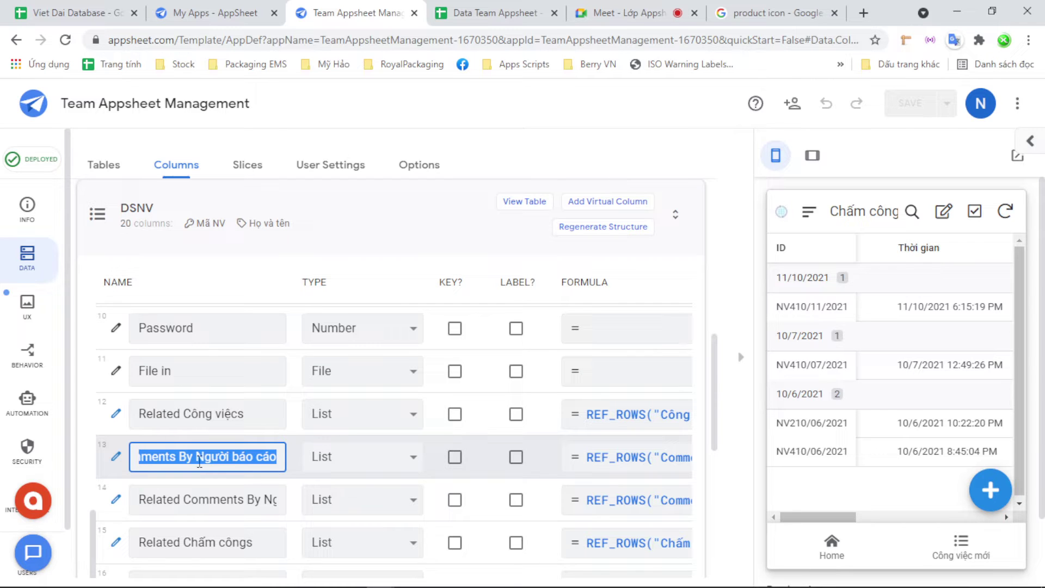
pyautogui.moveTo(144, 499); pyautogui.dragTo(305, 511)
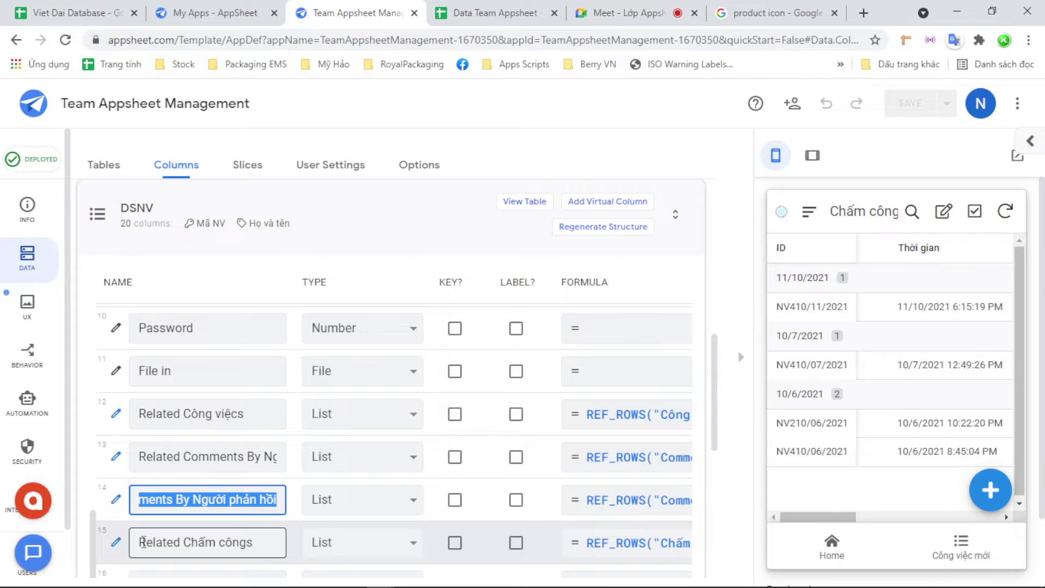
pyautogui.moveTo(140, 542); pyautogui.dragTo(295, 555)
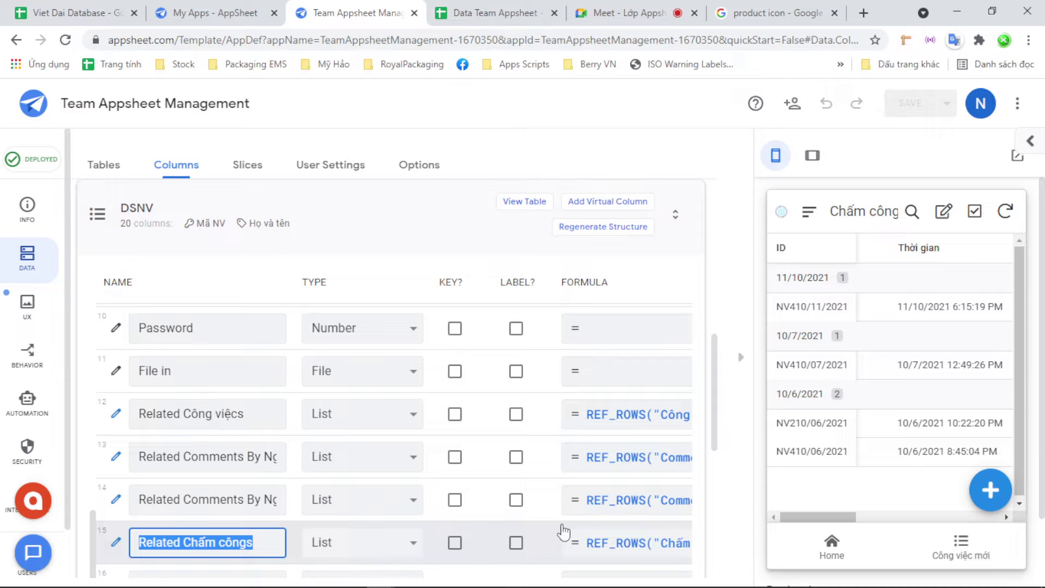
pyautogui.scroll(-3, 706, 453)
pyautogui.scroll(-3, 706, 454)
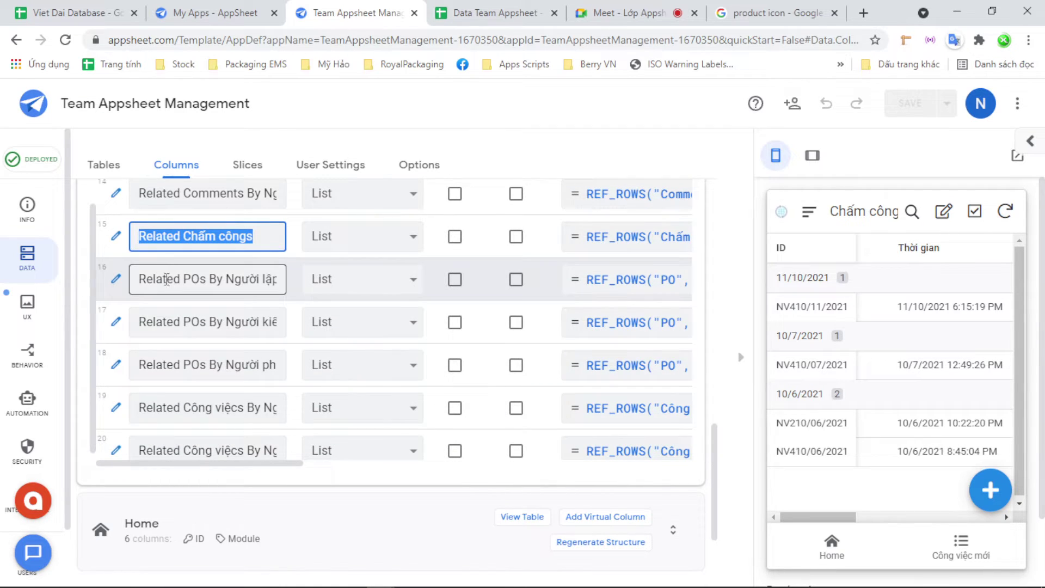
pyautogui.moveTo(146, 279); pyautogui.dragTo(282, 278)
pyautogui.moveTo(172, 322); pyautogui.dragTo(260, 322)
pyautogui.moveTo(184, 365); pyautogui.dragTo(260, 364)
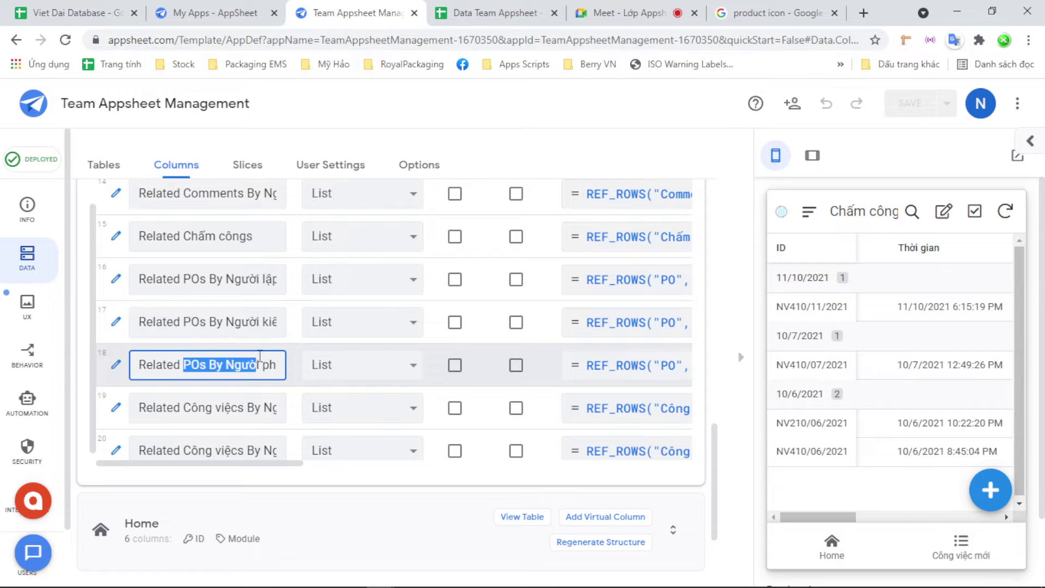
pyautogui.moveTo(135, 409); pyautogui.dragTo(329, 414)
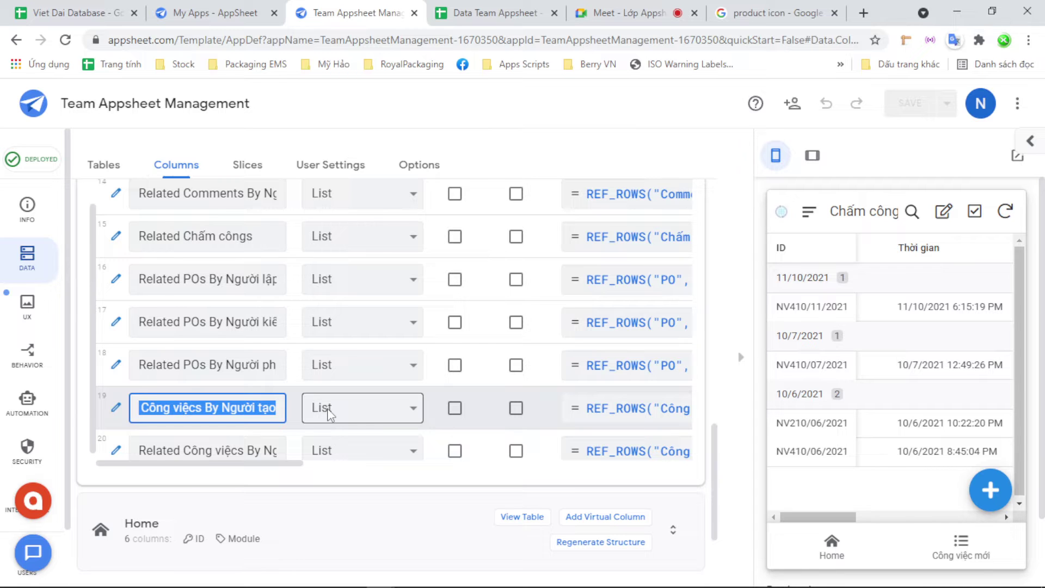
pyautogui.click(410, 513)
pyautogui.scroll(-10, 411, 514)
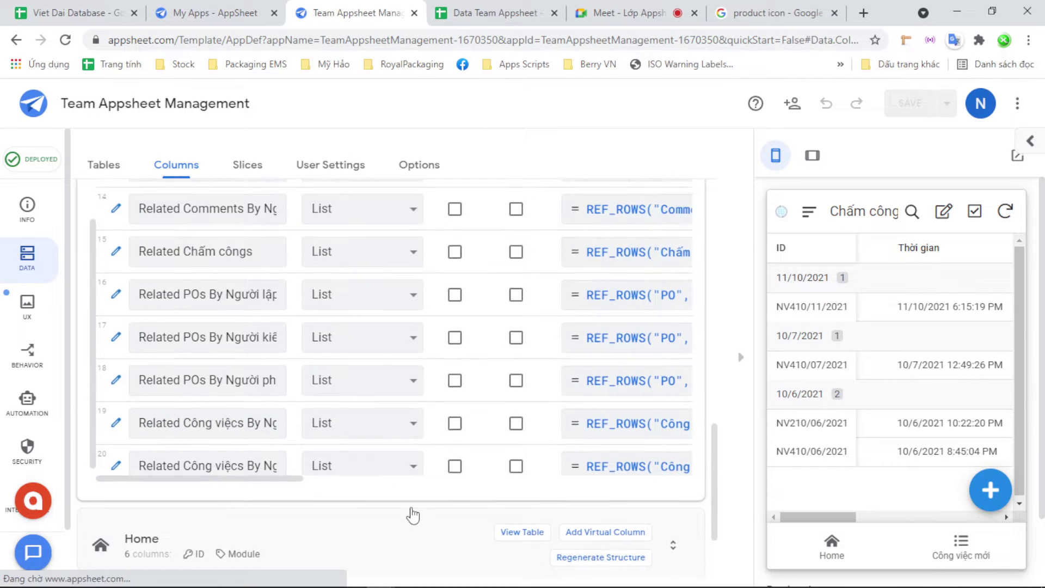
pyautogui.click(412, 515)
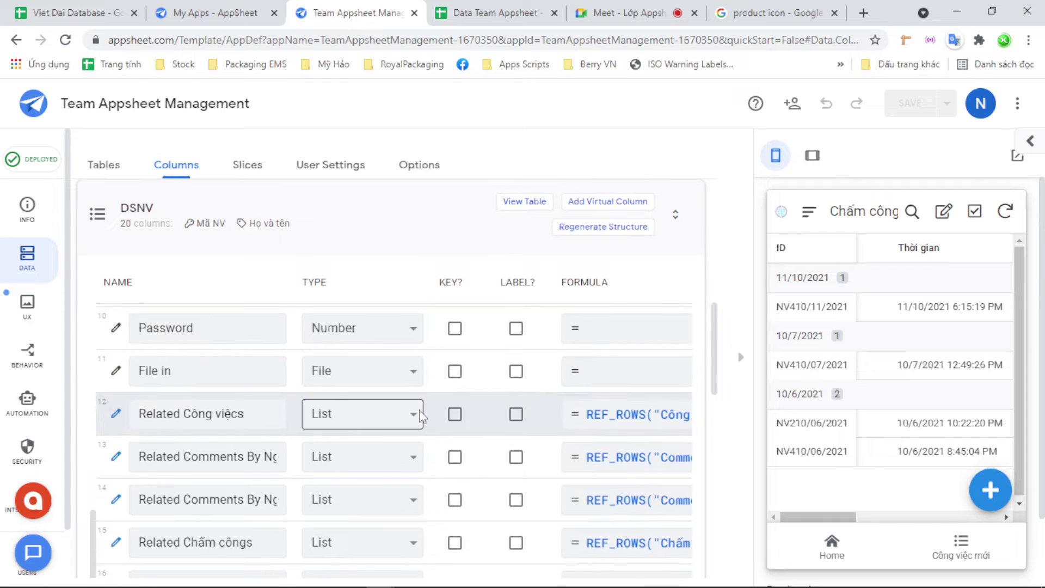
pyautogui.scroll(-2, 329, 470)
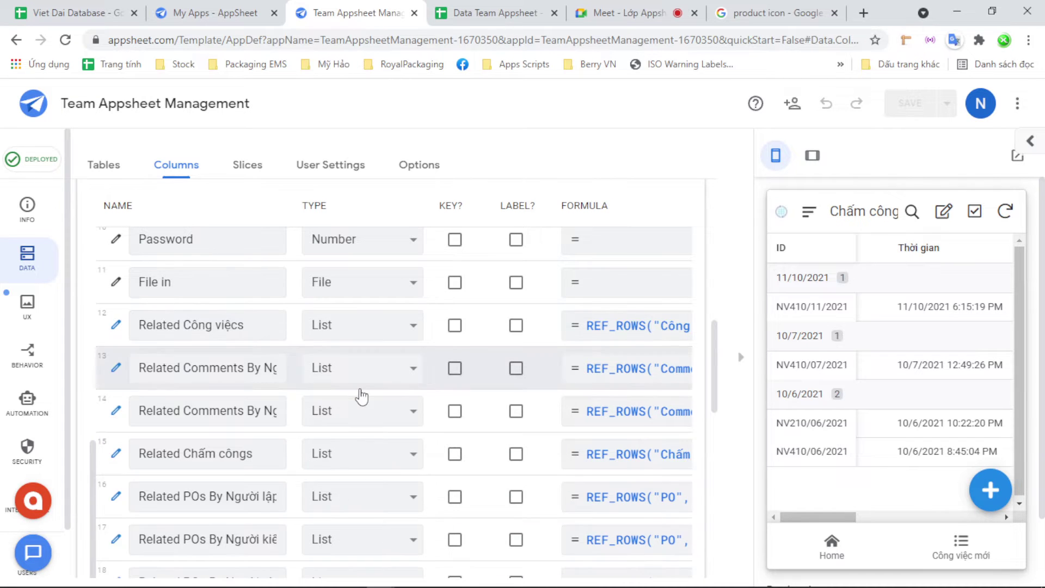
pyautogui.scroll(-3, 361, 396)
pyautogui.scroll(3, 359, 396)
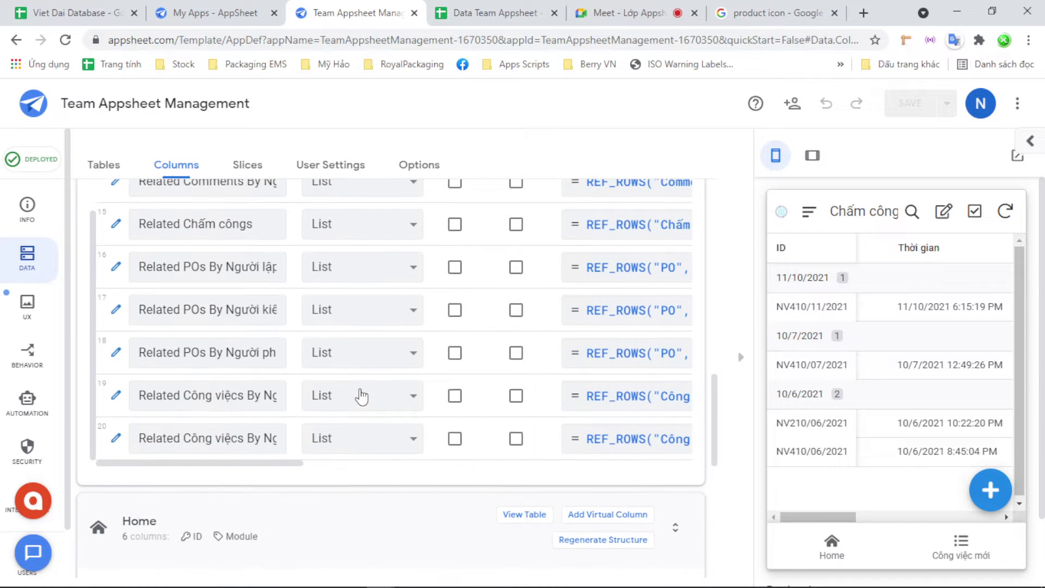
pyautogui.scroll(3, 362, 424)
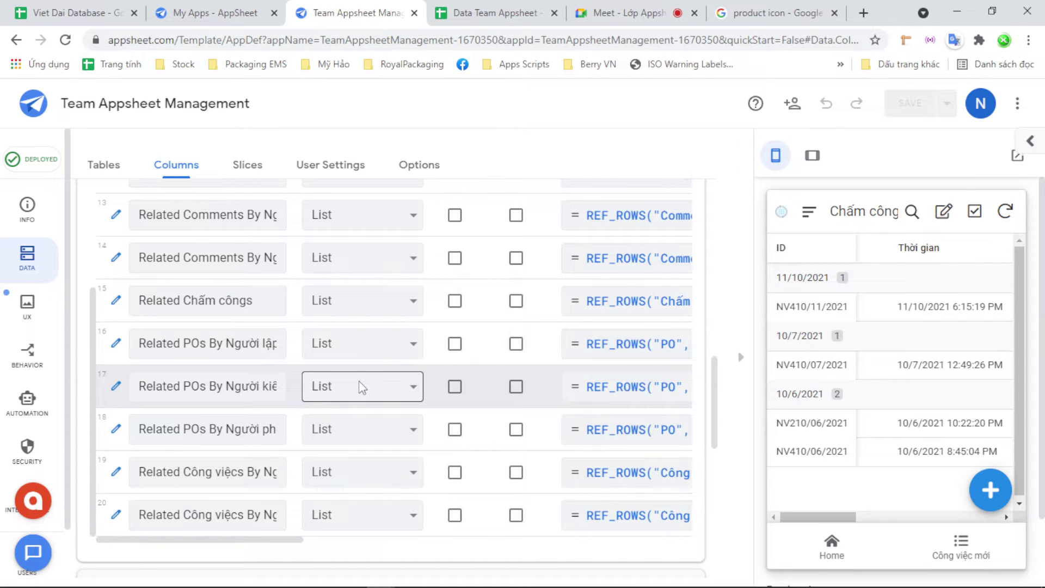
pyautogui.scroll(2, 235, 299)
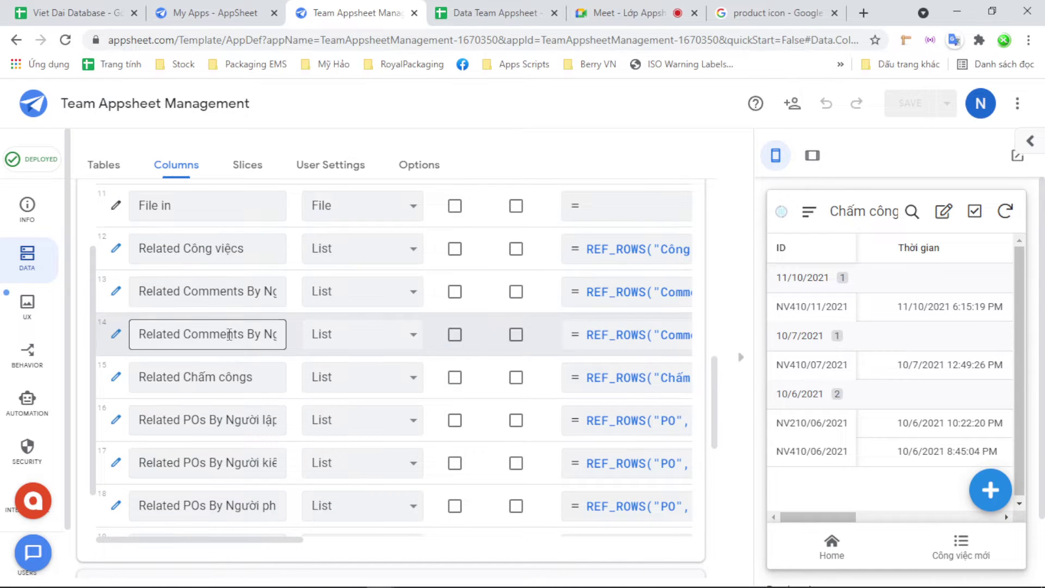
pyautogui.scroll(-2, 231, 443)
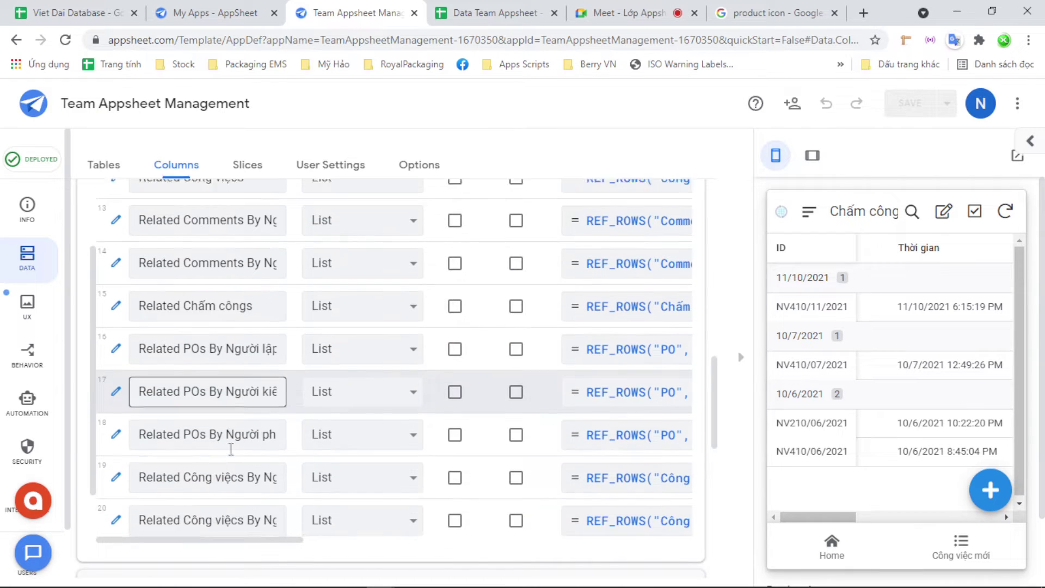
pyautogui.scroll(2, 242, 386)
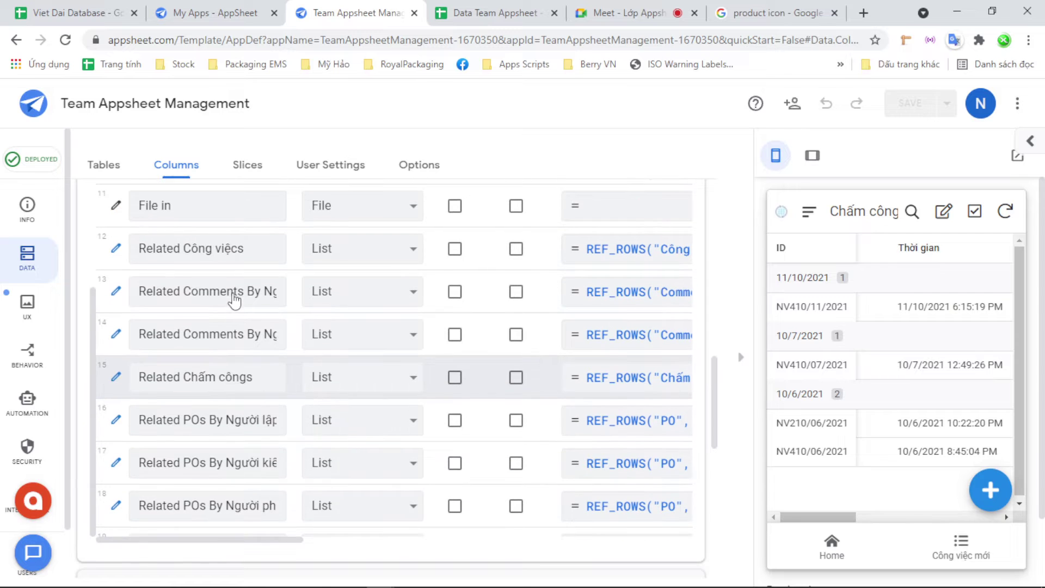
pyautogui.scroll(-2, 248, 258)
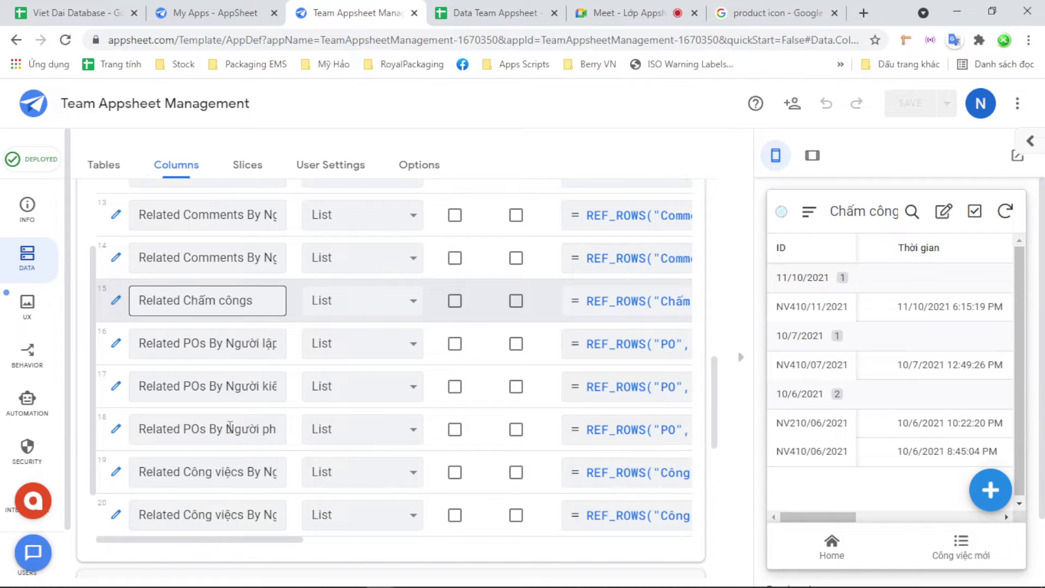
pyautogui.scroll(-2, 226, 461)
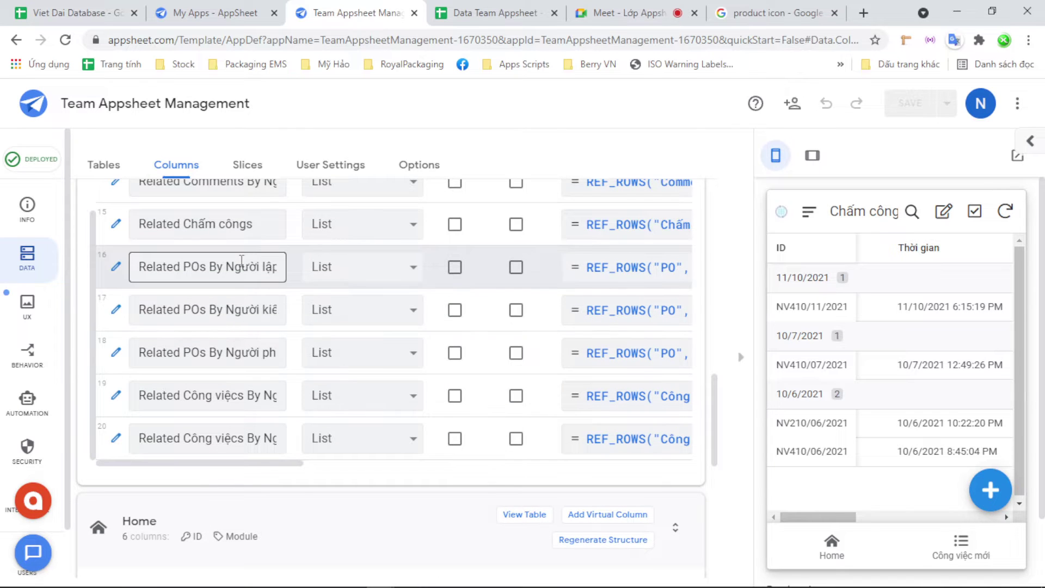
pyautogui.scroll(2, 241, 264)
pyautogui.scroll(2, 242, 286)
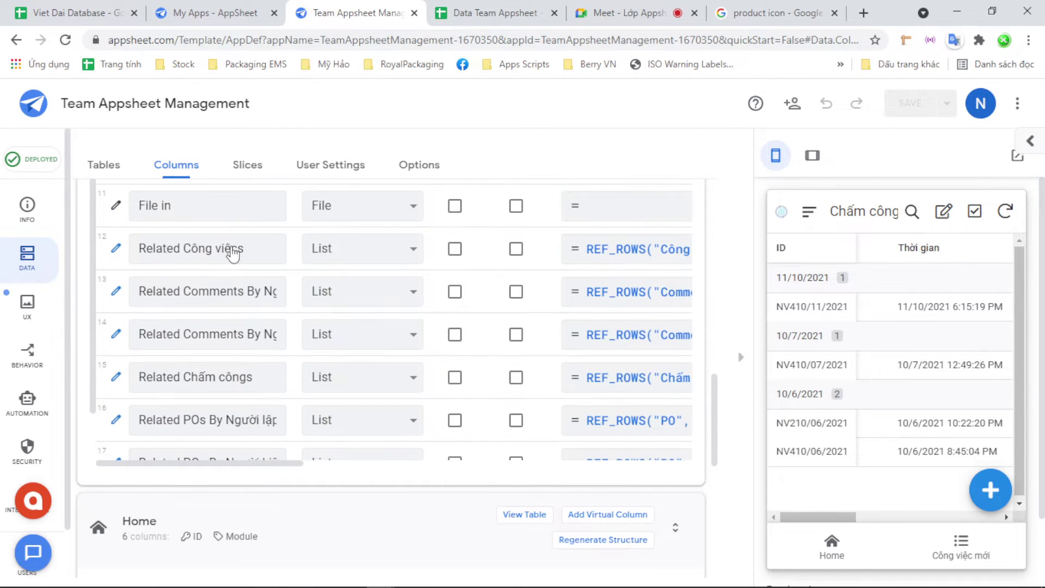
pyautogui.scroll(-2, 219, 390)
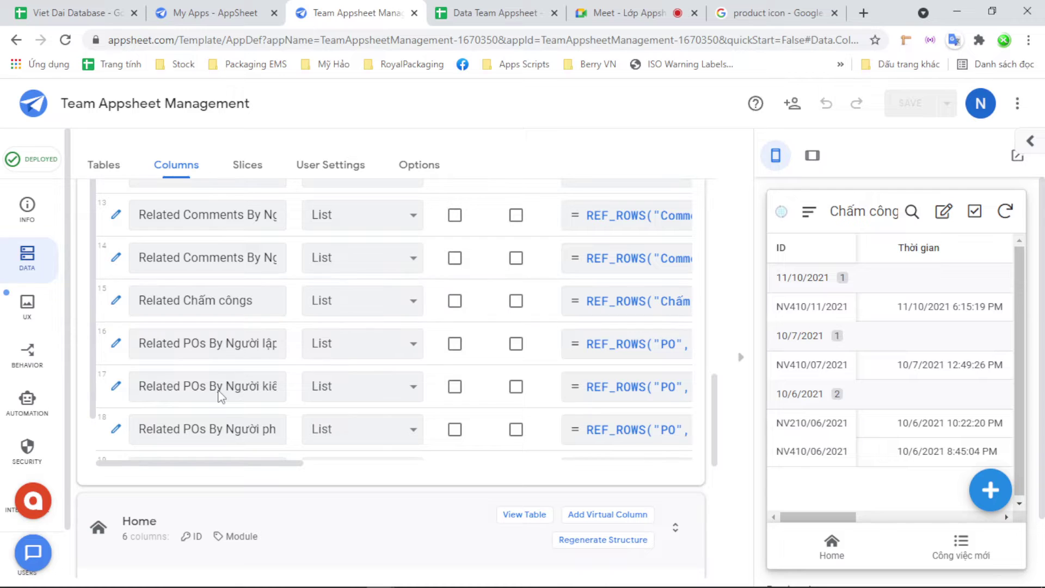
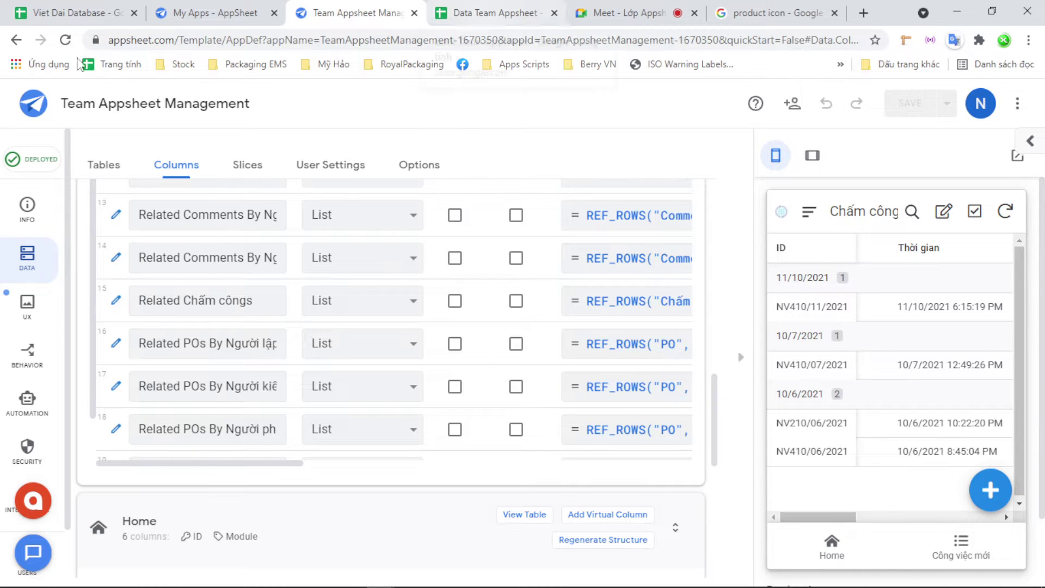
# Step: Zoom the browser out twice and collapse the DSNV table's column list so Home's columns follow
pyautogui.hscroll(5, 176, 467)
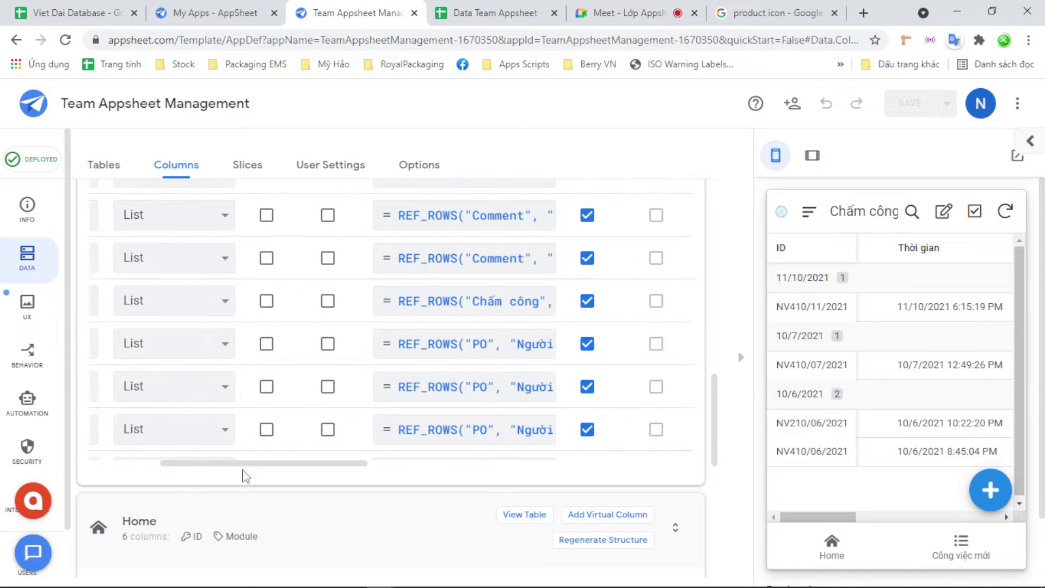
pyautogui.hscroll(-5, 194, 473)
pyautogui.scroll(3, 331, 467)
pyautogui.scroll(1, 341, 486)
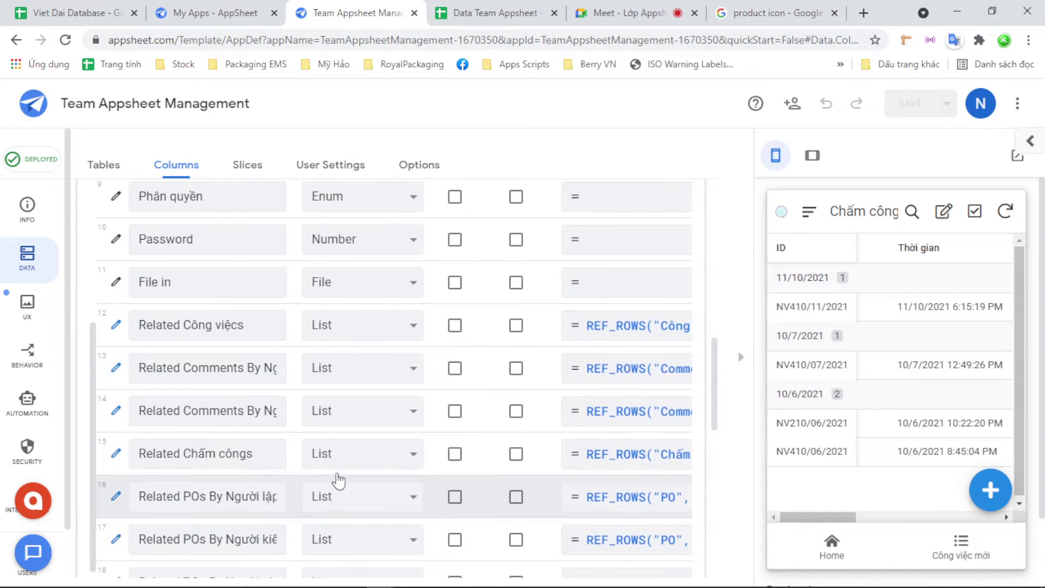
pyautogui.scroll(1, 436, 338)
pyautogui.hotkey('ctrl', '-')
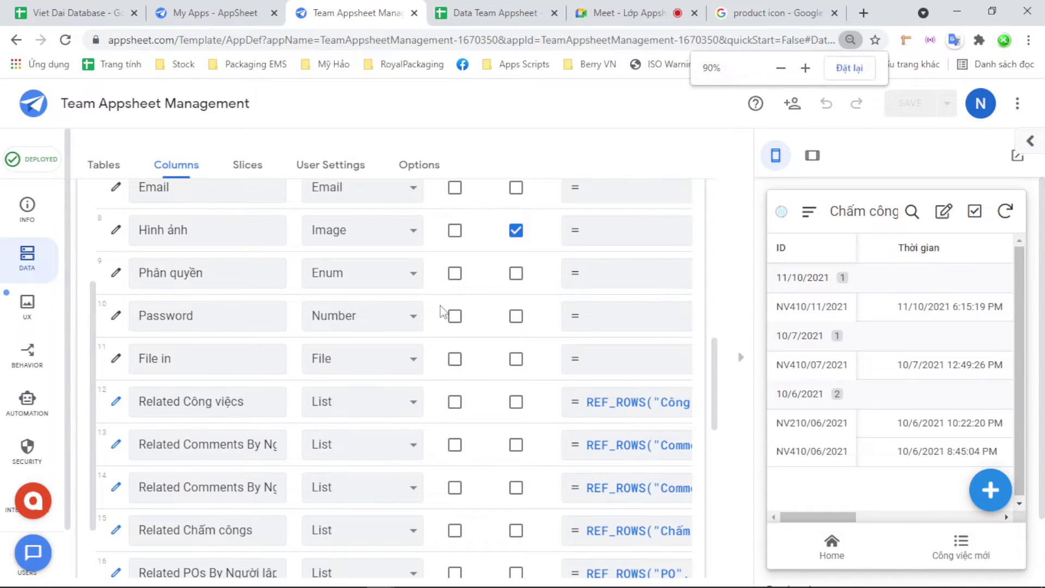
pyautogui.hotkey('ctrl', '-')
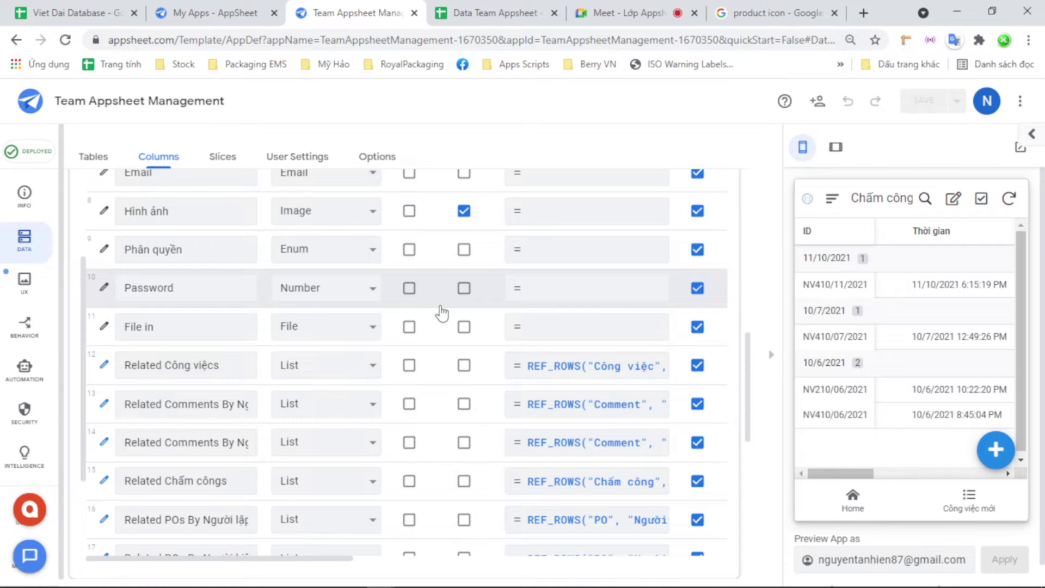
pyautogui.scroll(1, 403, 336)
pyautogui.scroll(2, 403, 336)
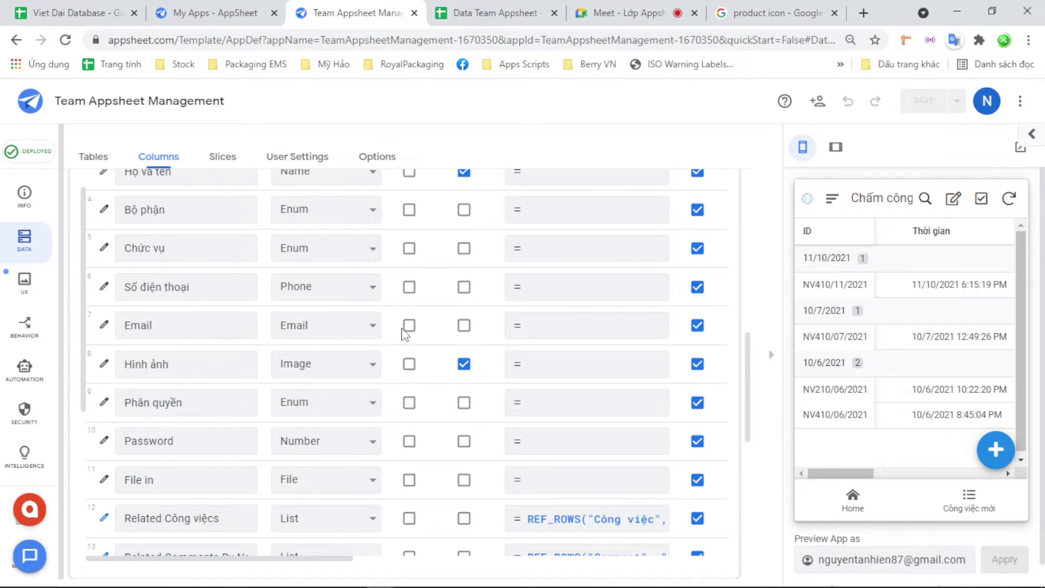
pyautogui.scroll(1, 403, 336)
pyautogui.scroll(4, 403, 335)
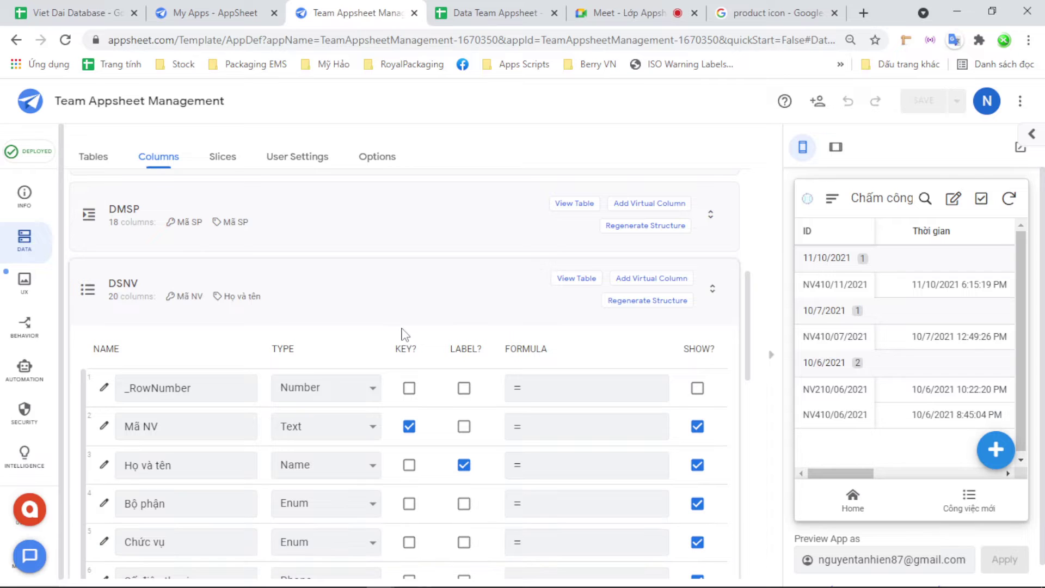
pyautogui.click(149, 308)
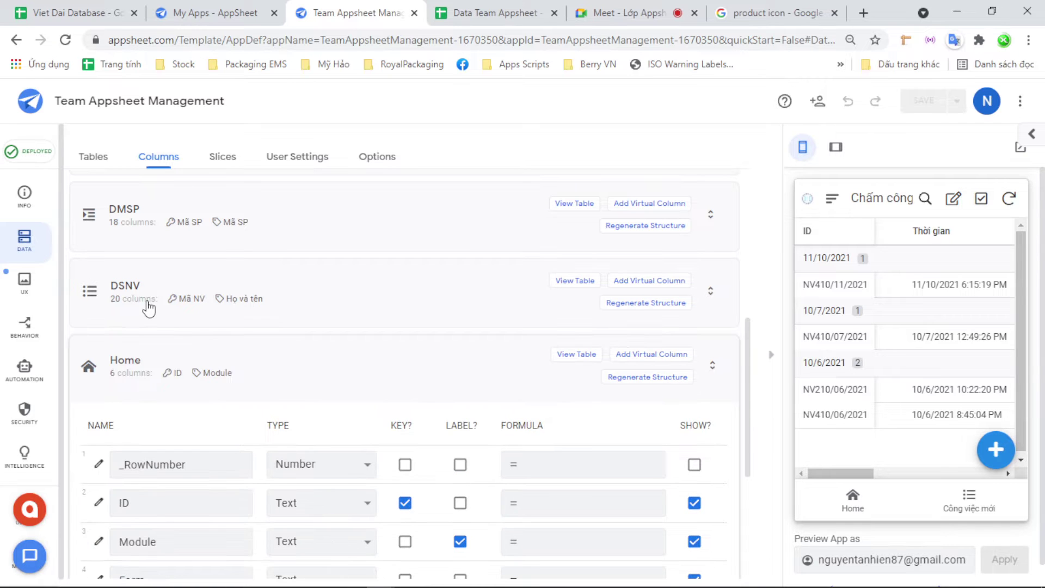
pyautogui.scroll(-1, 159, 320)
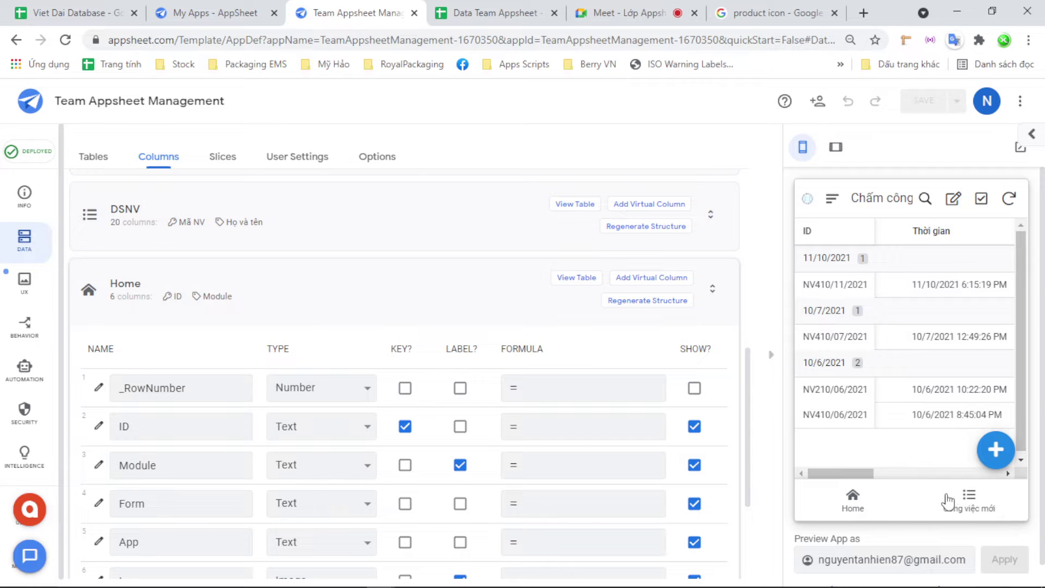
# Step: In the preview, open task 5939d64d from the Công việc list and check its Chờ triển khai status
pyautogui.click(946, 284)
pyautogui.scroll(-3, 888, 325)
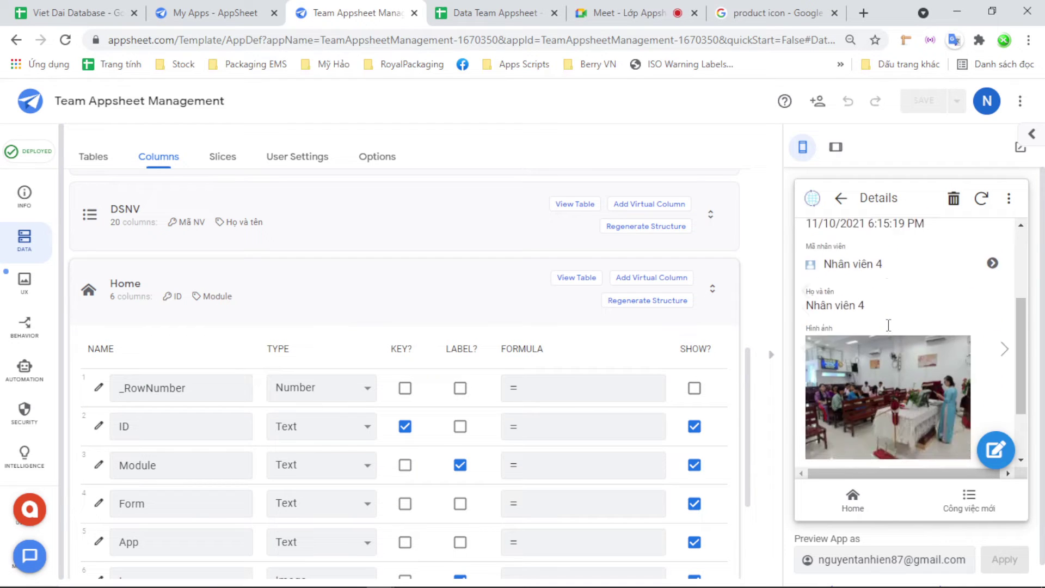
pyautogui.scroll(3, 888, 325)
pyautogui.scroll(-3, 882, 381)
pyautogui.click(853, 498)
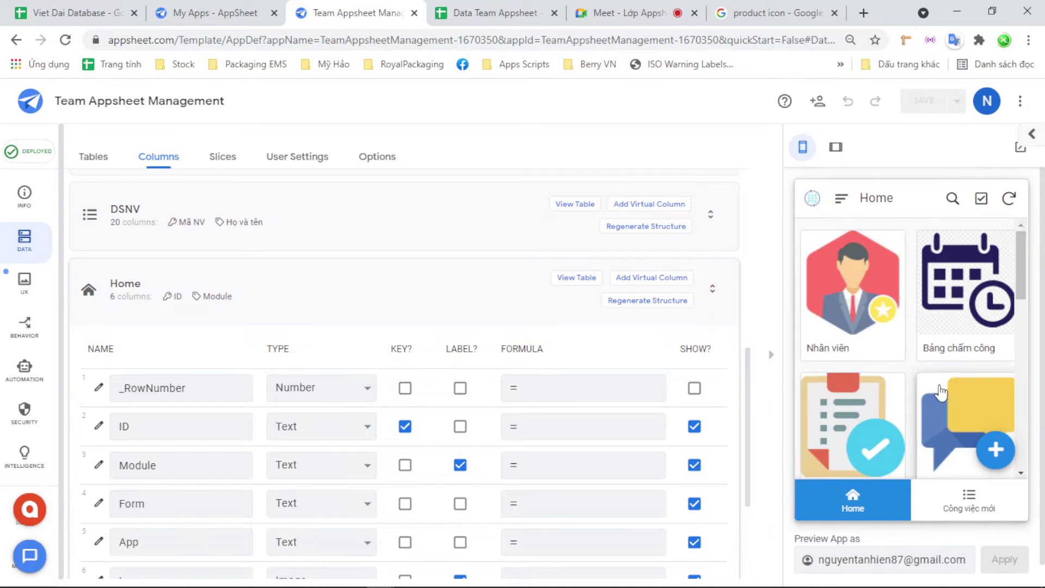
pyautogui.scroll(-2, 941, 392)
pyautogui.click(840, 365)
pyautogui.scroll(-1, 838, 370)
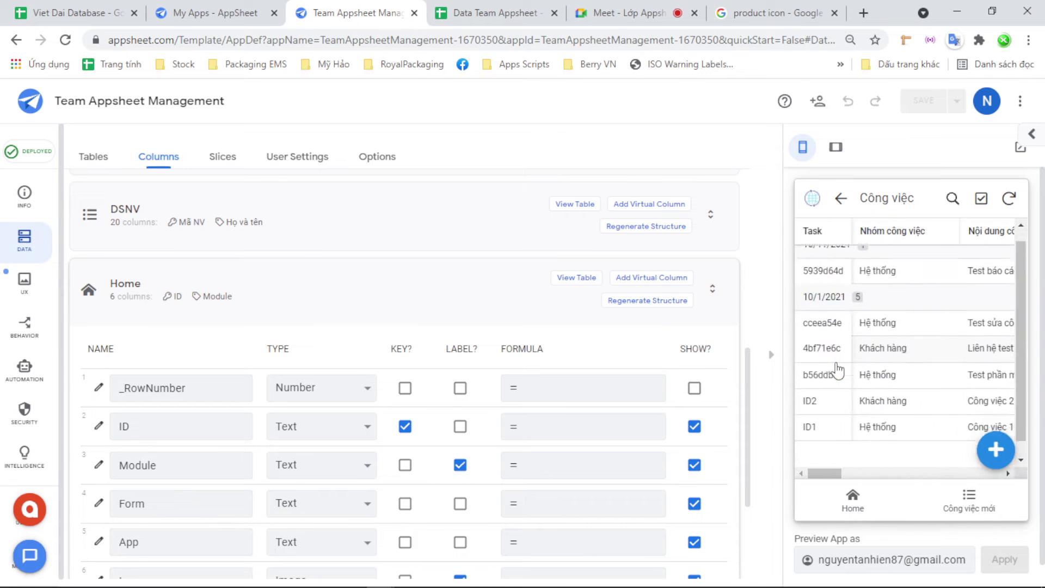
pyautogui.scroll(1, 871, 338)
pyautogui.click(917, 288)
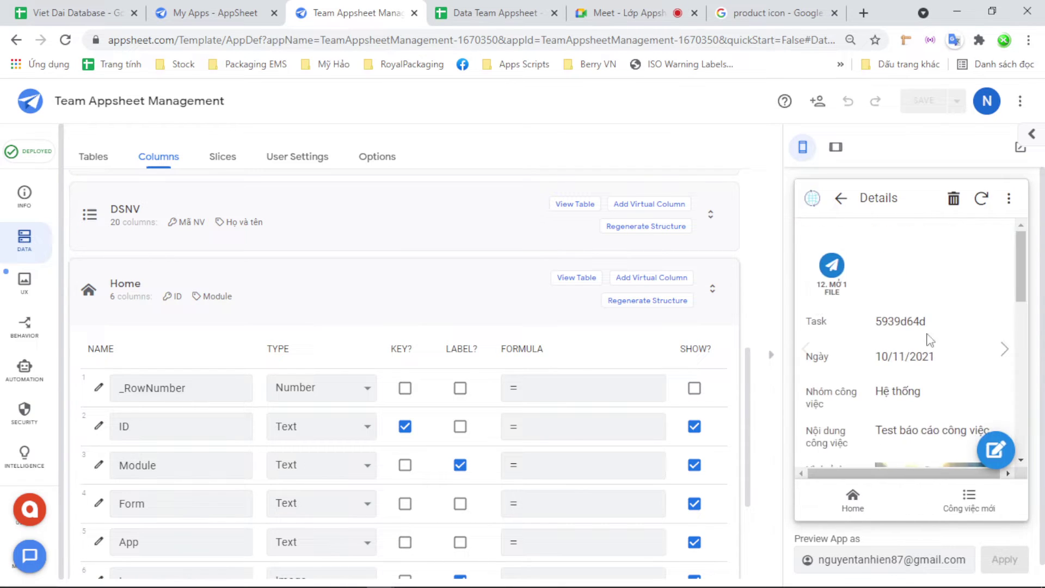
pyautogui.scroll(-5, 917, 362)
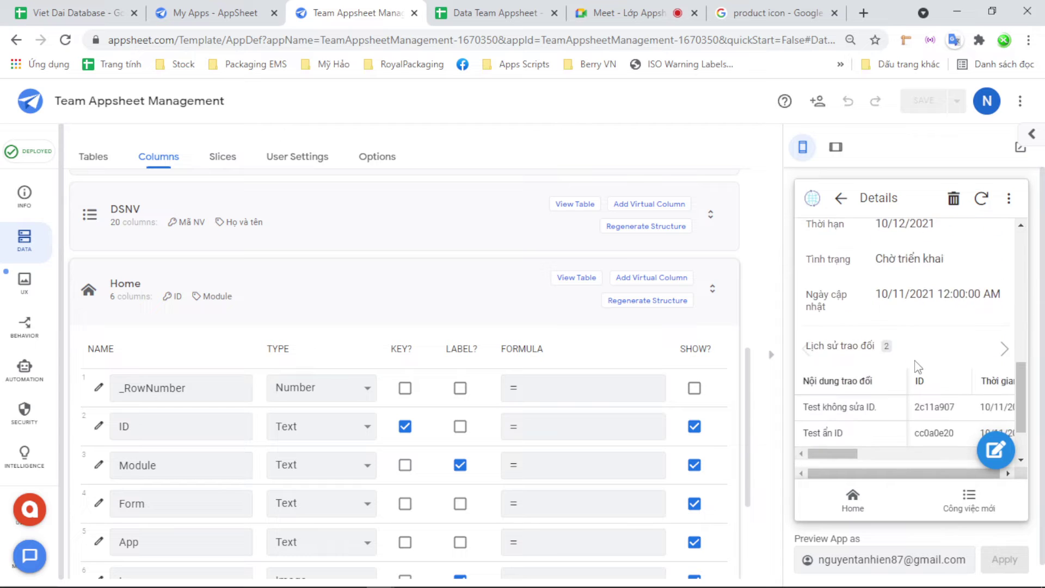
pyautogui.scroll(-1, 918, 365)
pyautogui.scroll(5, 914, 359)
pyautogui.scroll(-3, 903, 343)
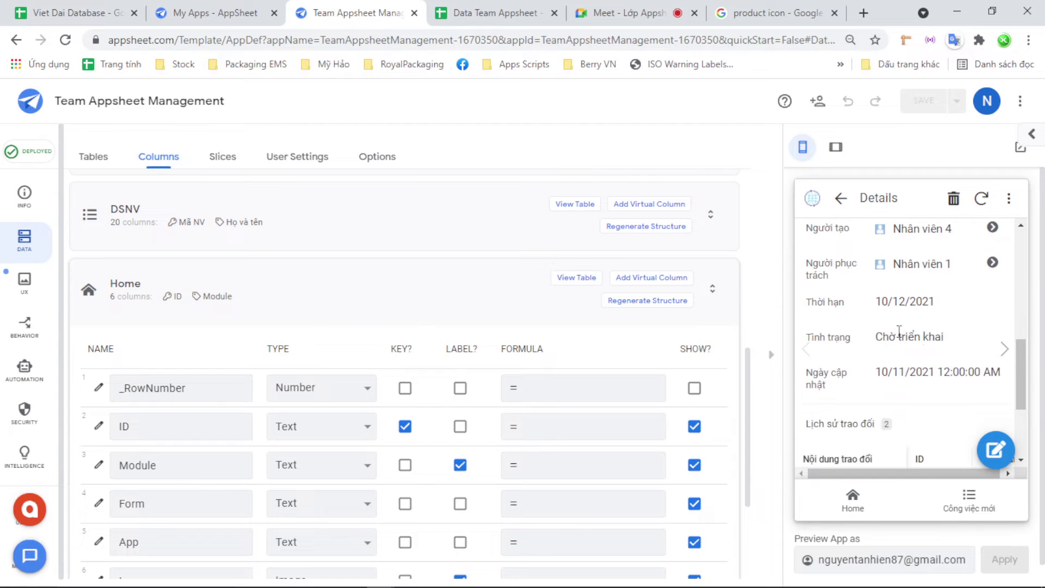
pyautogui.moveTo(876, 338); pyautogui.dragTo(947, 341)
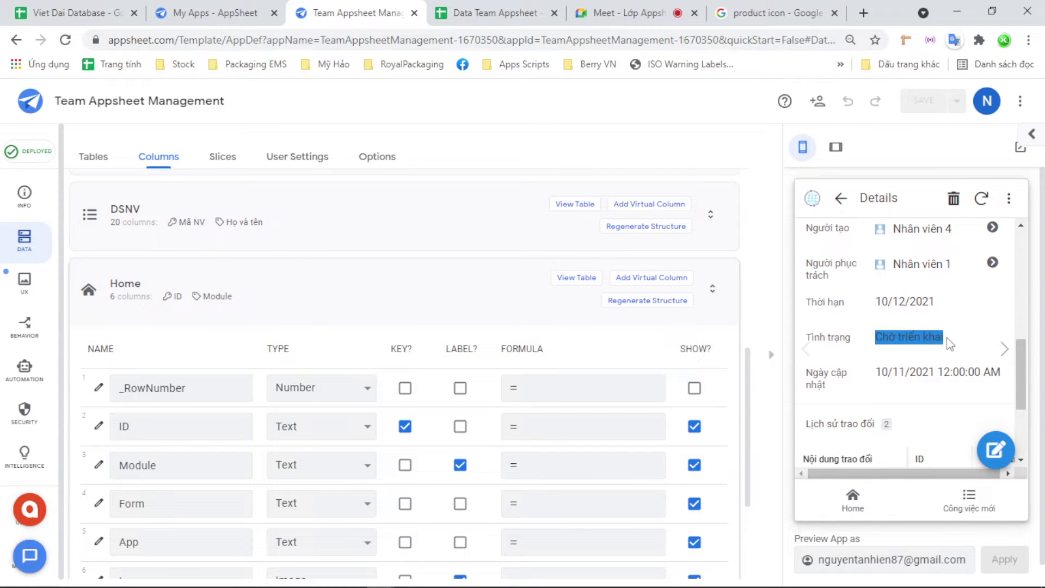
pyautogui.scroll(1, 948, 343)
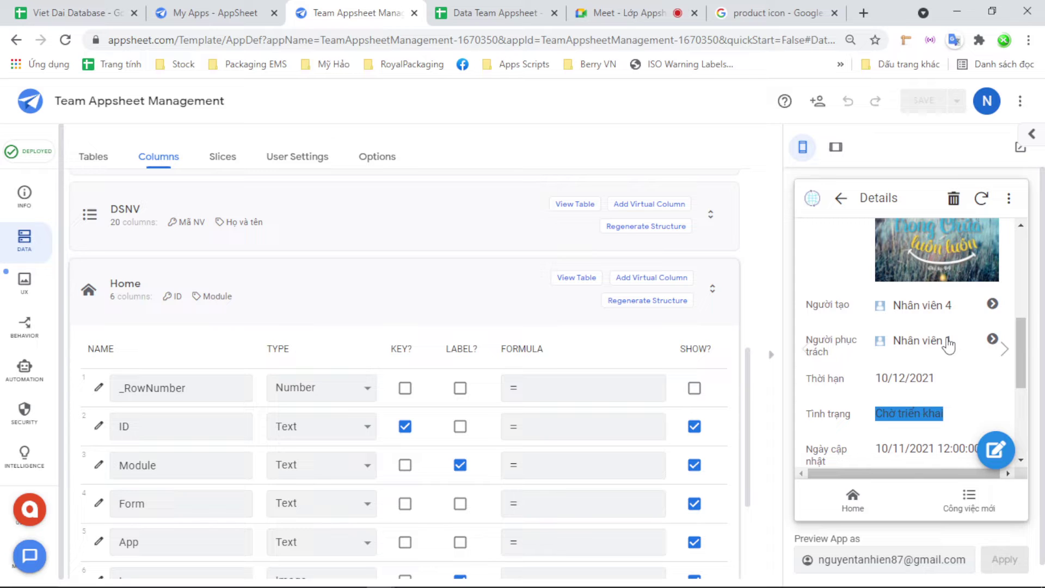
pyautogui.scroll(-1, 948, 343)
pyautogui.scroll(3, 925, 354)
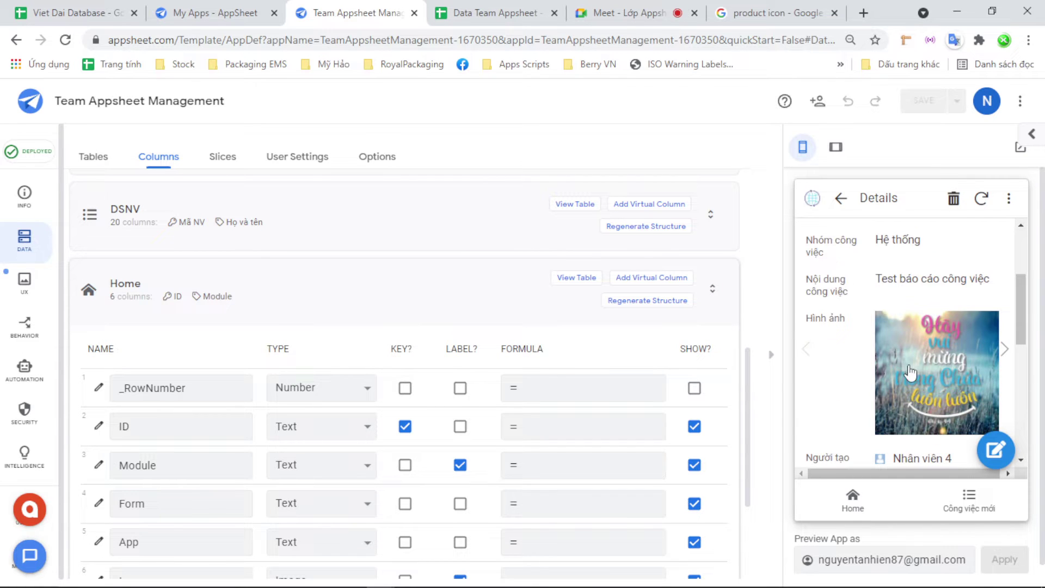
pyautogui.scroll(-2, 125, 337)
pyautogui.scroll(1, 164, 327)
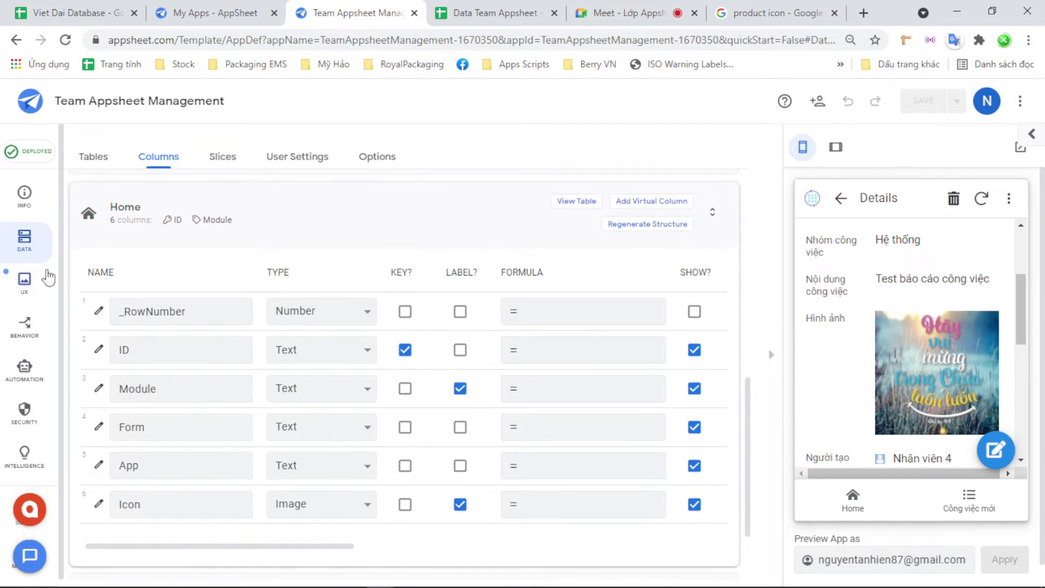
pyautogui.scroll(2, 212, 270)
# Step: Collapse the Home table's column list so every table shows as a summary row
pyautogui.click(123, 354)
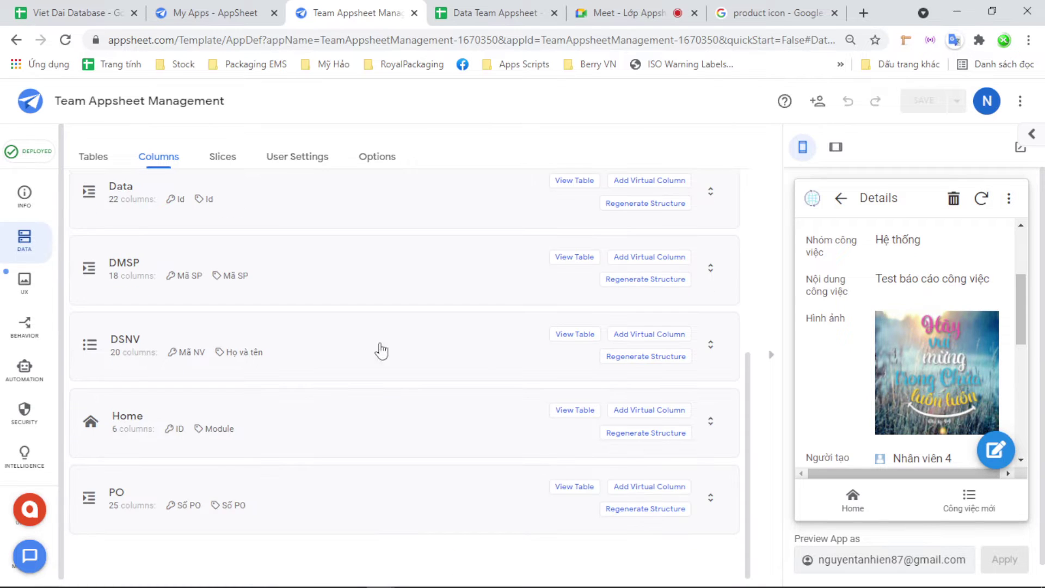
pyautogui.scroll(-2, 947, 398)
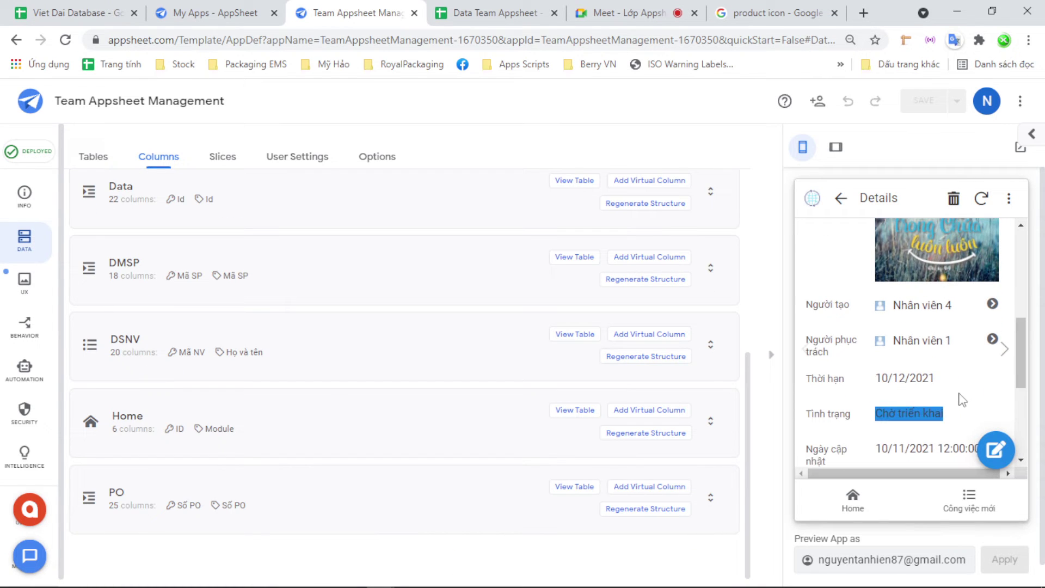
pyautogui.scroll(-2, 962, 400)
pyautogui.scroll(1, 960, 397)
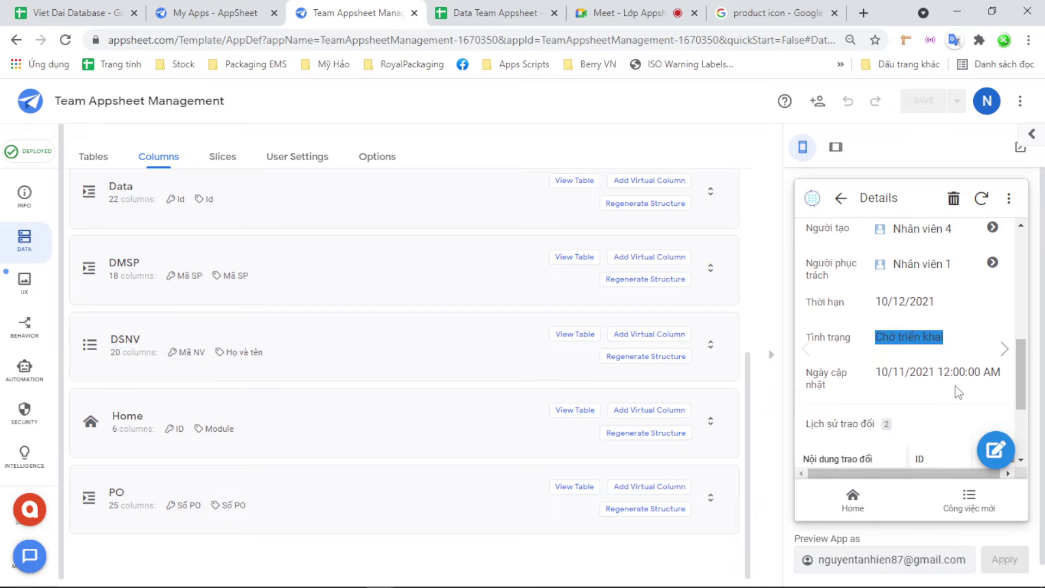
pyautogui.scroll(3, 957, 391)
pyautogui.scroll(1, 958, 390)
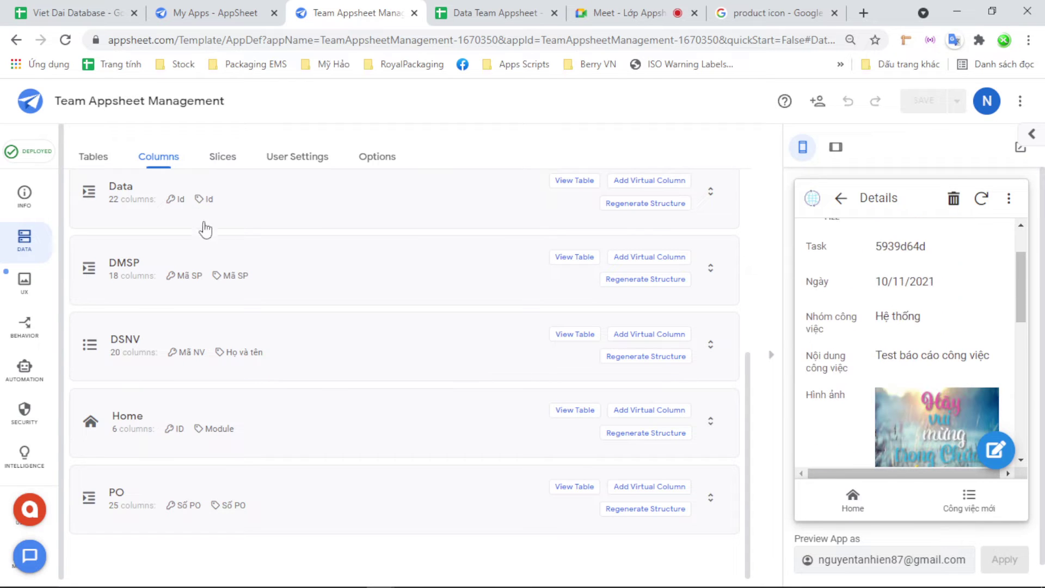
pyautogui.scroll(2, 201, 267)
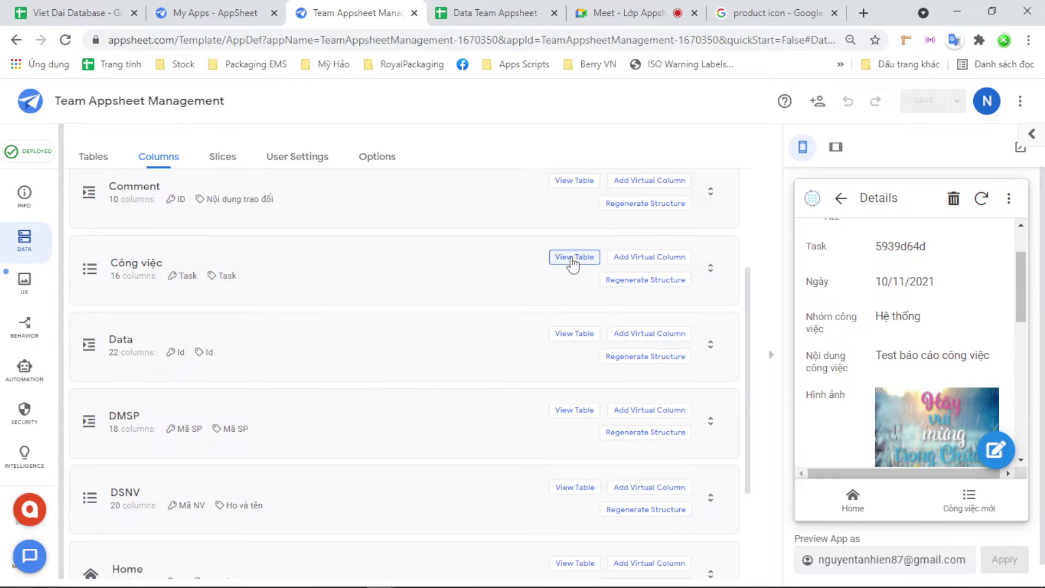
# Step: Show the Công việc table's columns and review the Tình trạng column's Enum status options
pyautogui.click(572, 260)
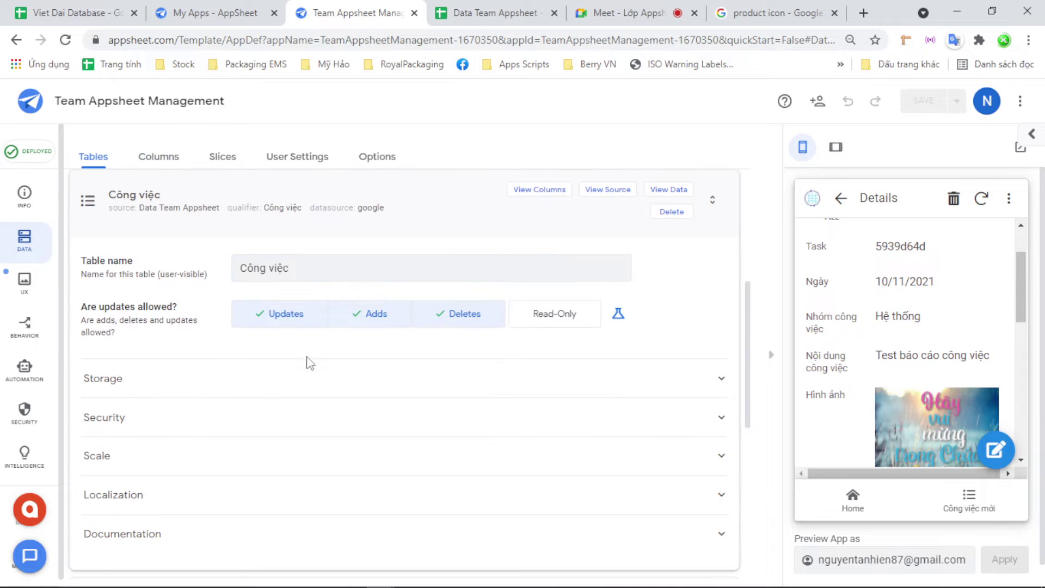
pyautogui.click(538, 191)
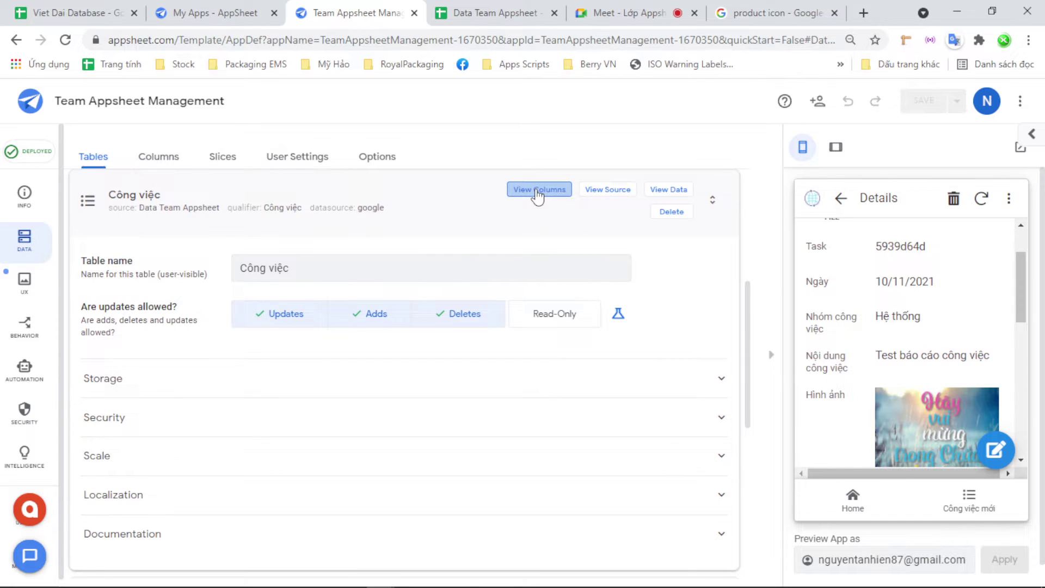
pyautogui.scroll(-2, 402, 434)
pyautogui.scroll(-2, 380, 433)
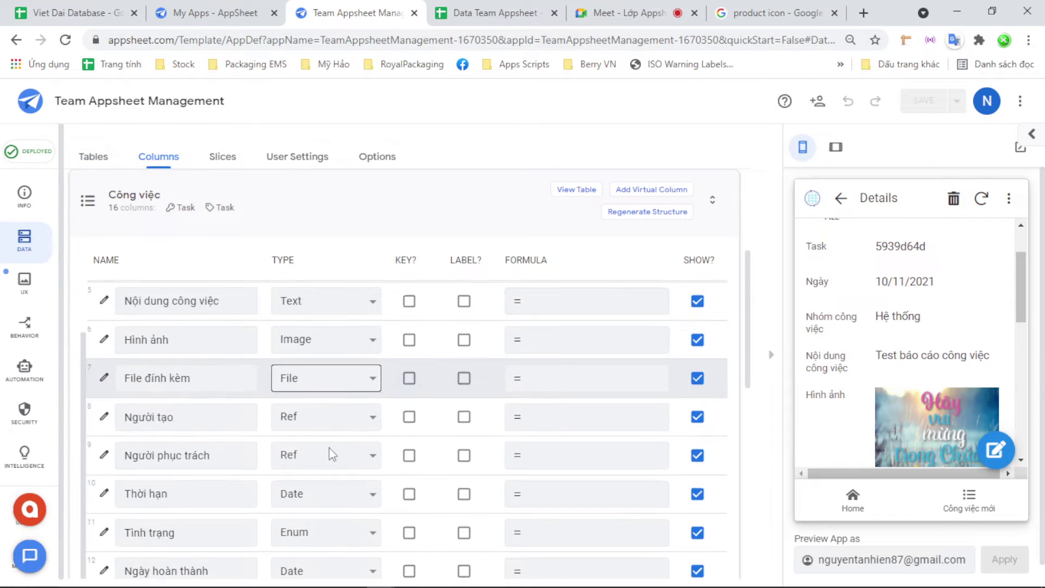
pyautogui.scroll(-1, 331, 451)
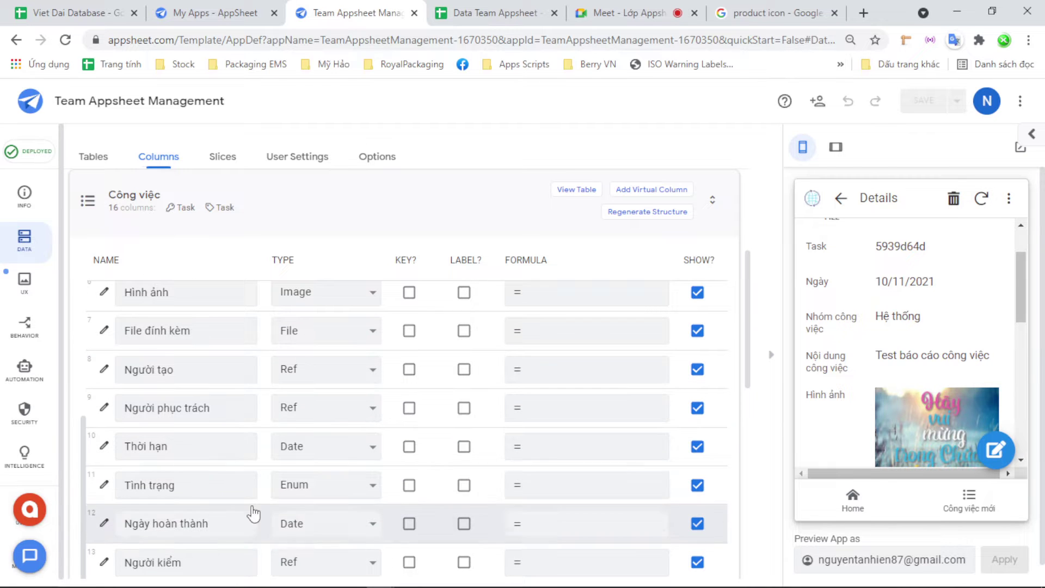
pyautogui.click(104, 484)
pyautogui.scroll(-3, 413, 462)
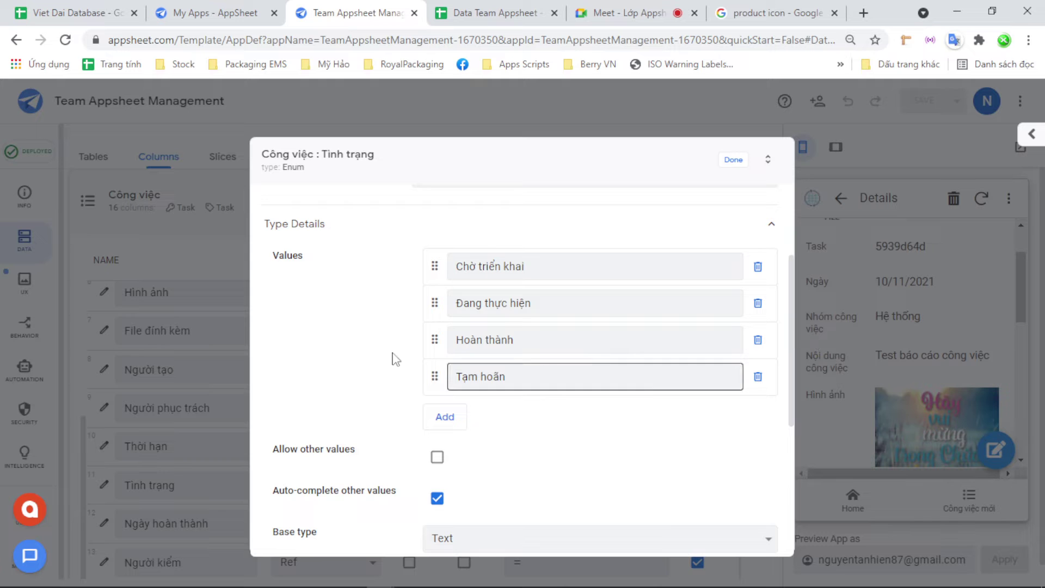
pyautogui.click(733, 160)
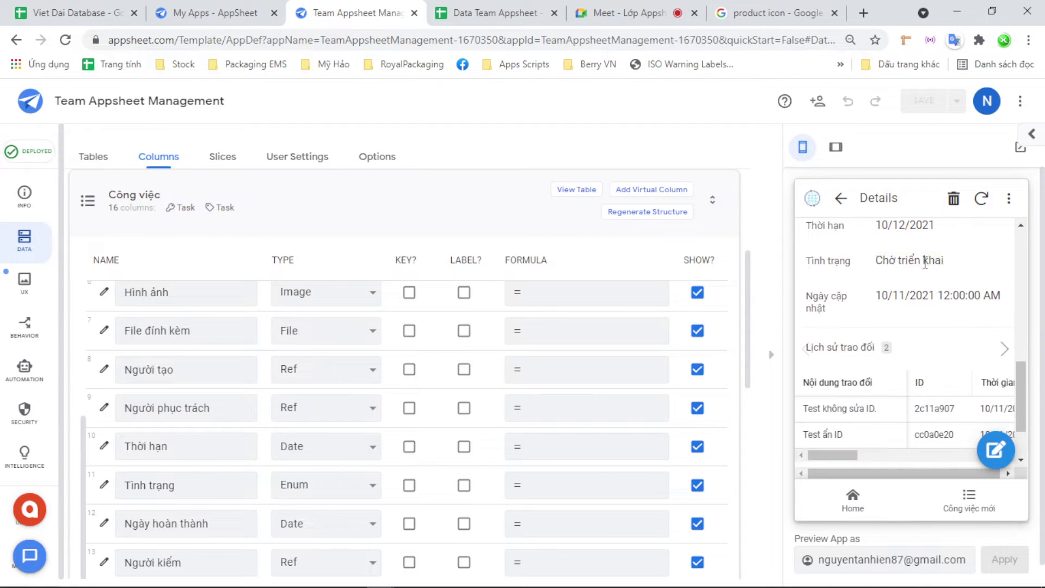
# Step: Select the Chờ triển khai status value in the preview's task details
pyautogui.moveTo(959, 271); pyautogui.dragTo(865, 267)
pyautogui.moveTo(954, 264); pyautogui.dragTo(868, 264)
pyautogui.scroll(2, 957, 284)
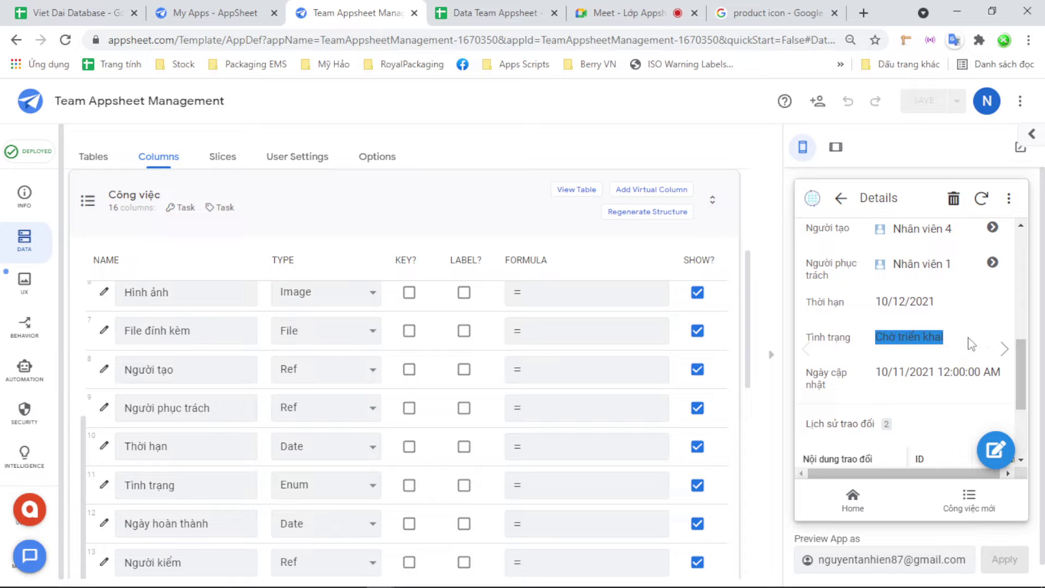
pyautogui.click(969, 347)
pyautogui.scroll(2, 958, 348)
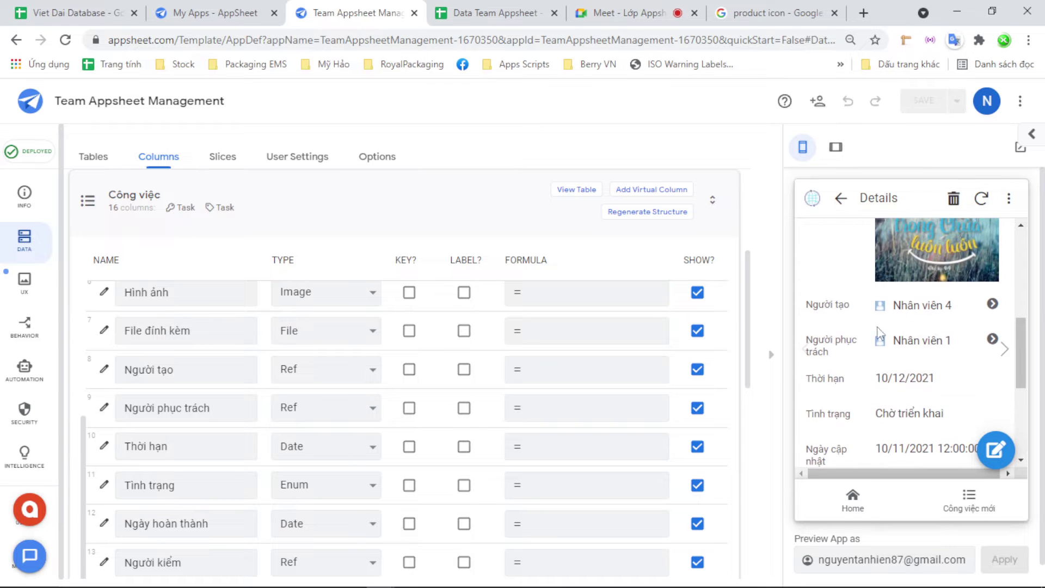
pyautogui.tripleClick(936, 412)
# Step: Try moving the Tạm hoãn option higher, then close the Tình trạng column settings
pyautogui.scroll(-1, 786, 414)
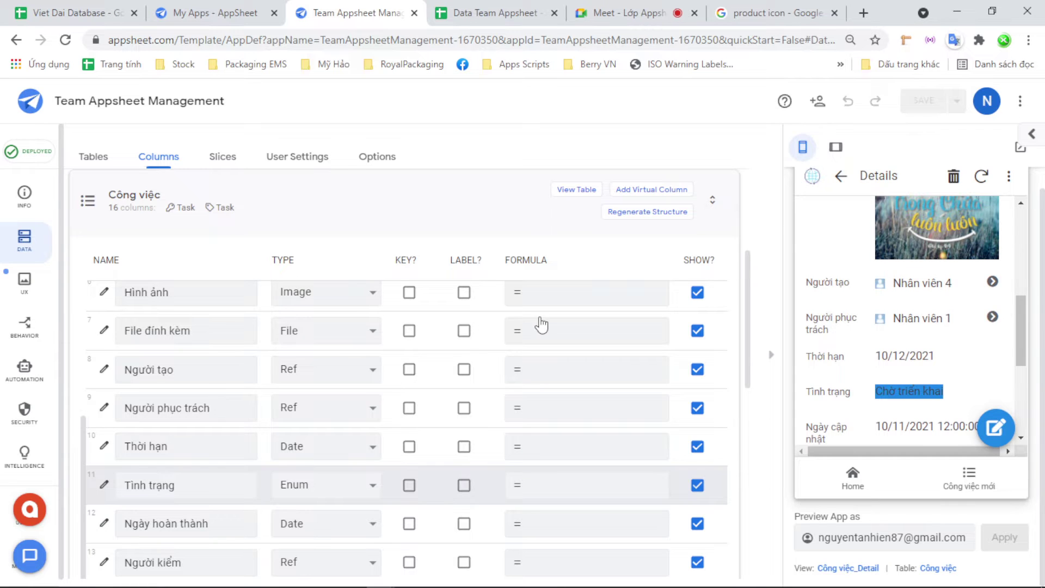
pyautogui.scroll(-3, 518, 349)
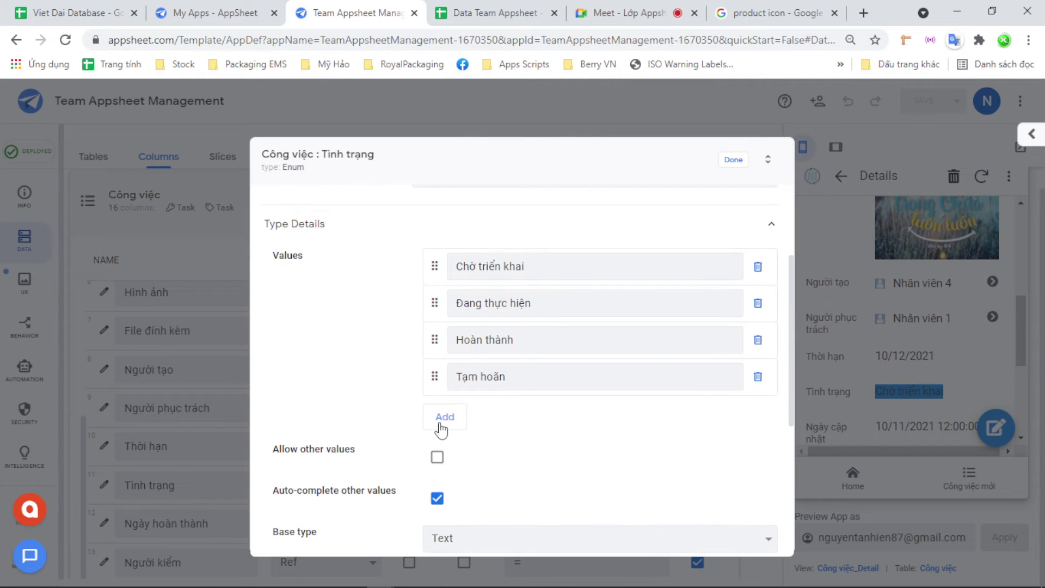
pyautogui.moveTo(435, 376)
pyautogui.mouseDown()
pyautogui.moveTo(447, 351)
pyautogui.moveTo(444, 415)
pyautogui.mouseUp()
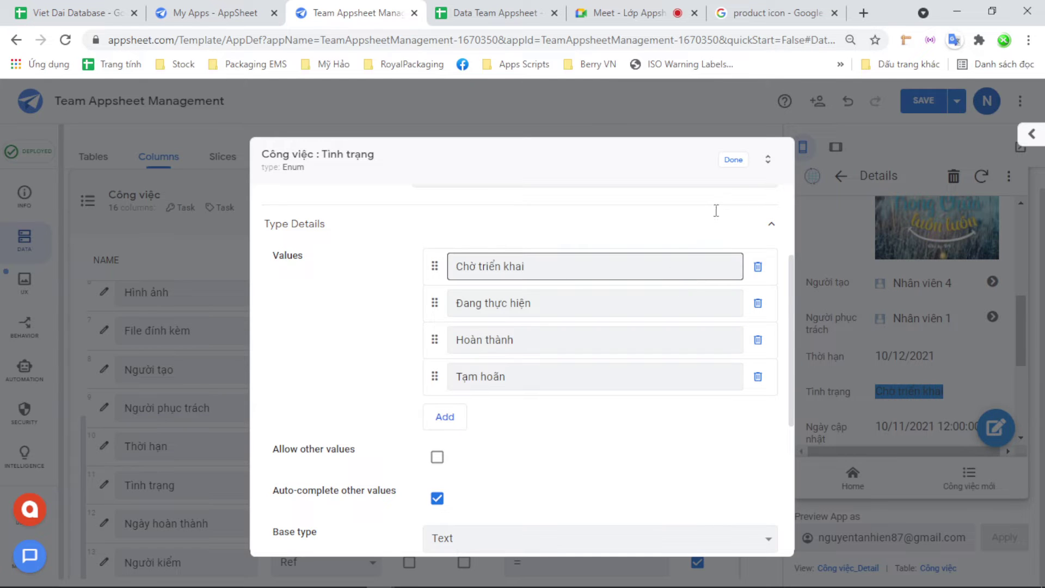
pyautogui.click(732, 159)
pyautogui.scroll(-3, 978, 330)
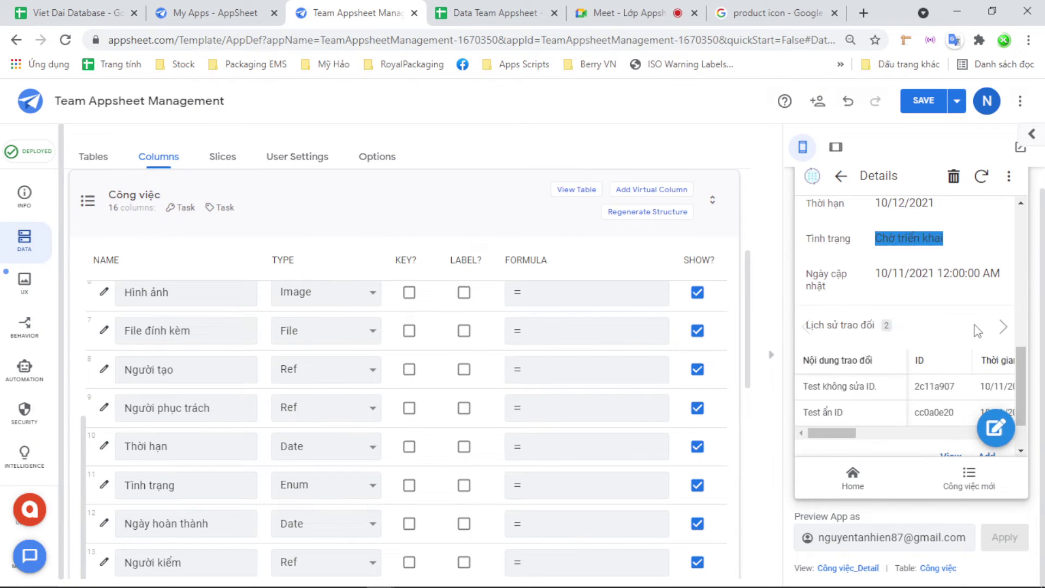
pyautogui.scroll(2, 932, 250)
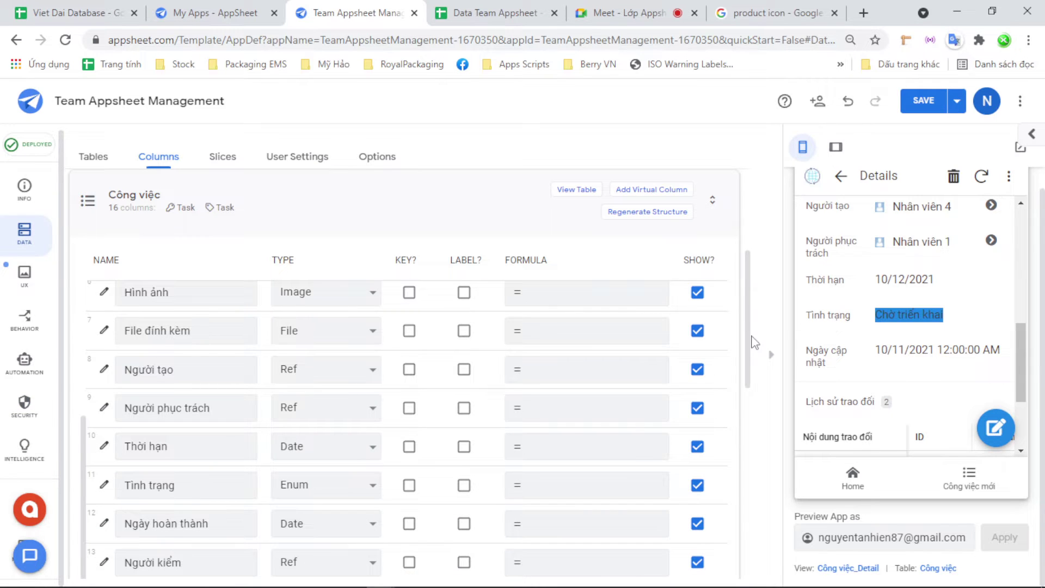
pyautogui.moveTo(750, 352)
pyautogui.mouseDown()
pyautogui.moveTo(750, 401)
pyautogui.moveTo(750, 280)
pyautogui.mouseUp()
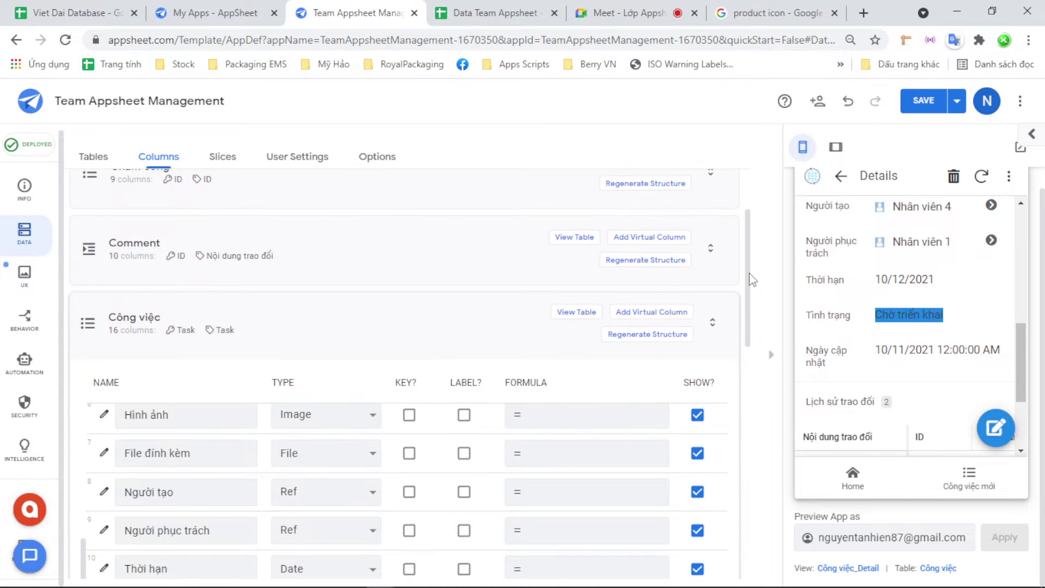
pyautogui.moveTo(1019, 353); pyautogui.dragTo(978, 350)
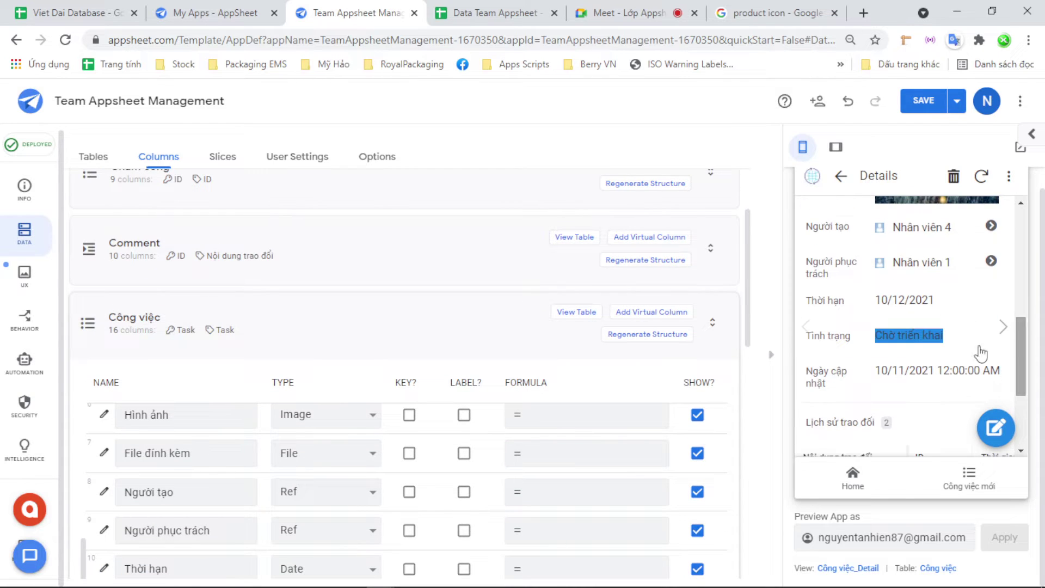
pyautogui.click(858, 343)
# Step: Edit task 5939d64d in the preview form and save the record
pyautogui.click(994, 424)
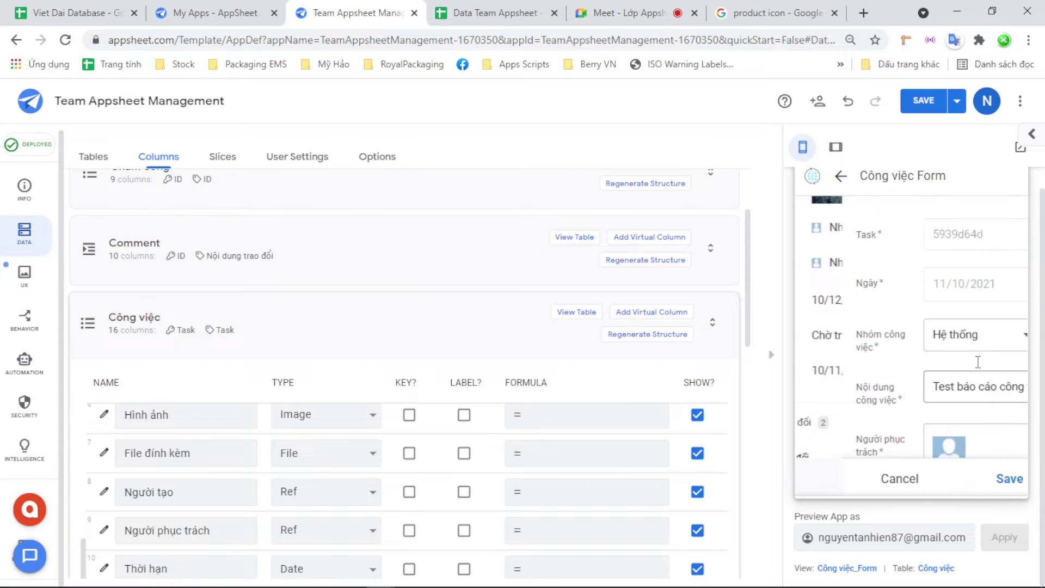
pyautogui.scroll(-5, 977, 362)
pyautogui.scroll(3, 977, 361)
pyautogui.scroll(-3, 977, 362)
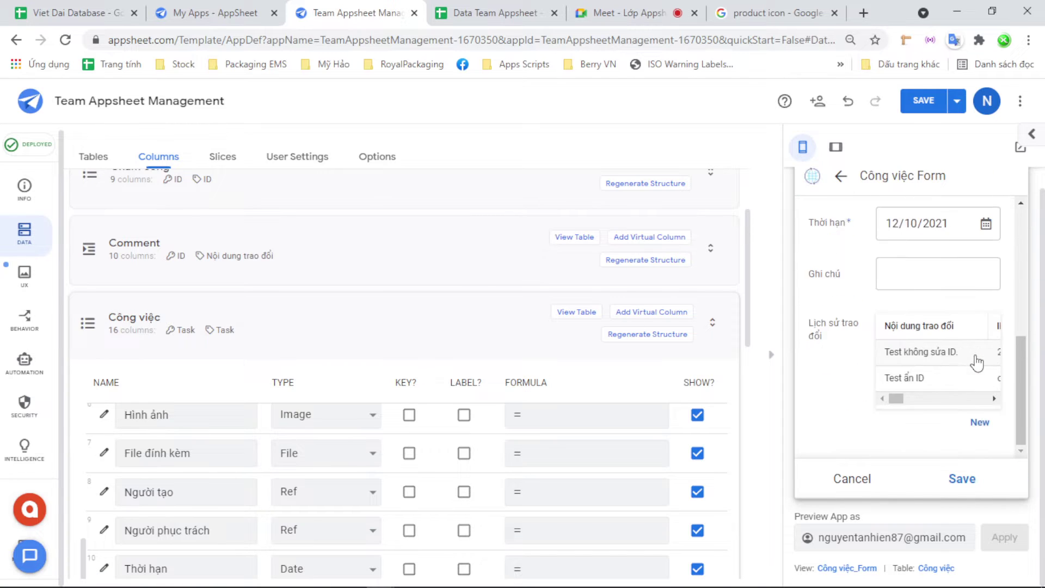
pyautogui.scroll(5, 977, 362)
pyautogui.scroll(-1, 978, 361)
pyautogui.scroll(-2, 978, 361)
pyautogui.scroll(-3, 978, 370)
pyautogui.scroll(4, 977, 392)
pyautogui.scroll(-4, 978, 403)
pyautogui.scroll(4, 978, 403)
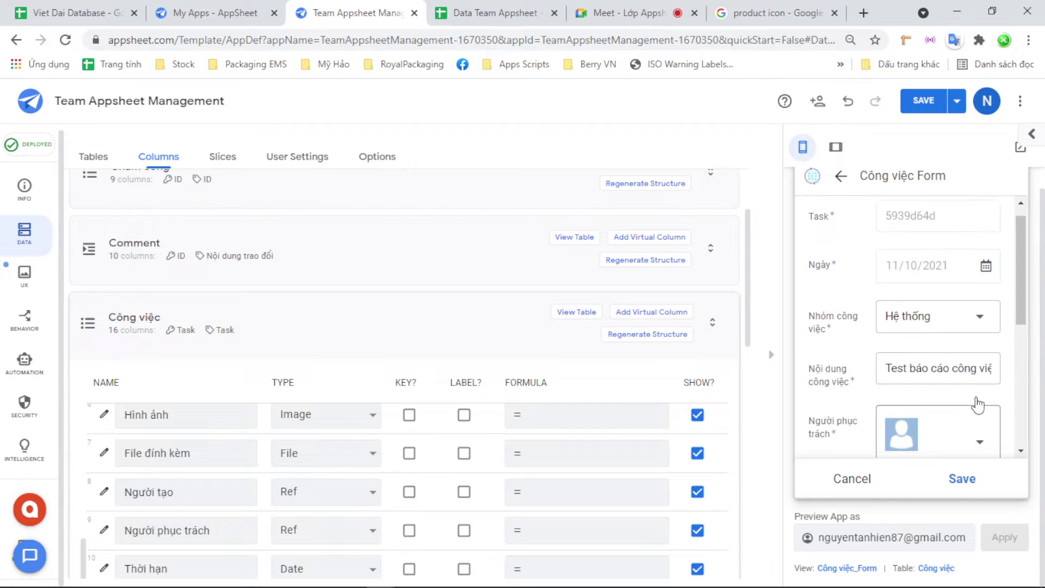
pyautogui.scroll(-4, 975, 401)
pyautogui.click(969, 474)
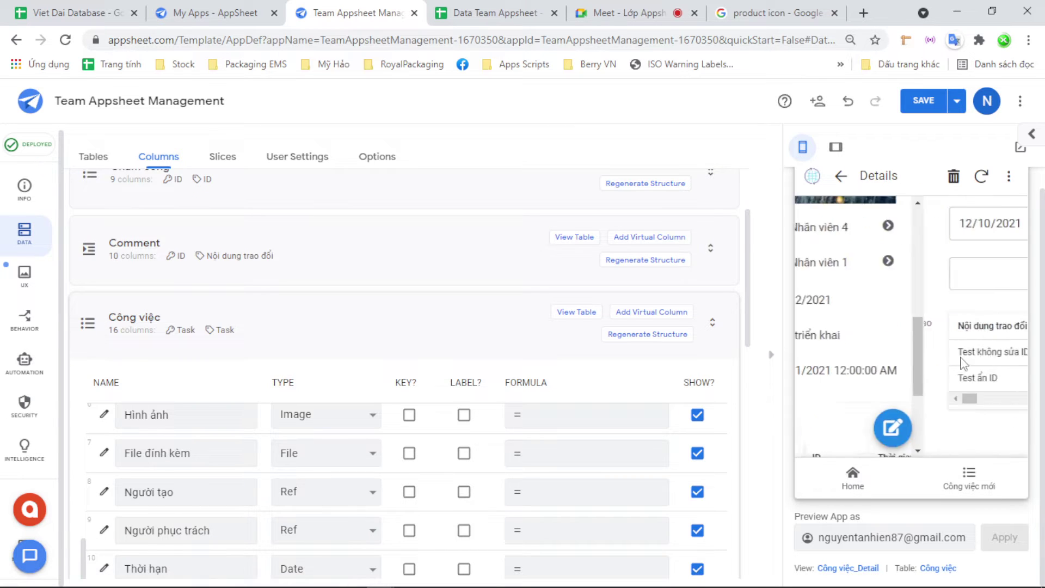
# Step: Check the saved status and Ngày cập nhật date, collapse the Công việc table, and go to Behavior actions
pyautogui.scroll(5, 931, 359)
pyautogui.scroll(-3, 921, 361)
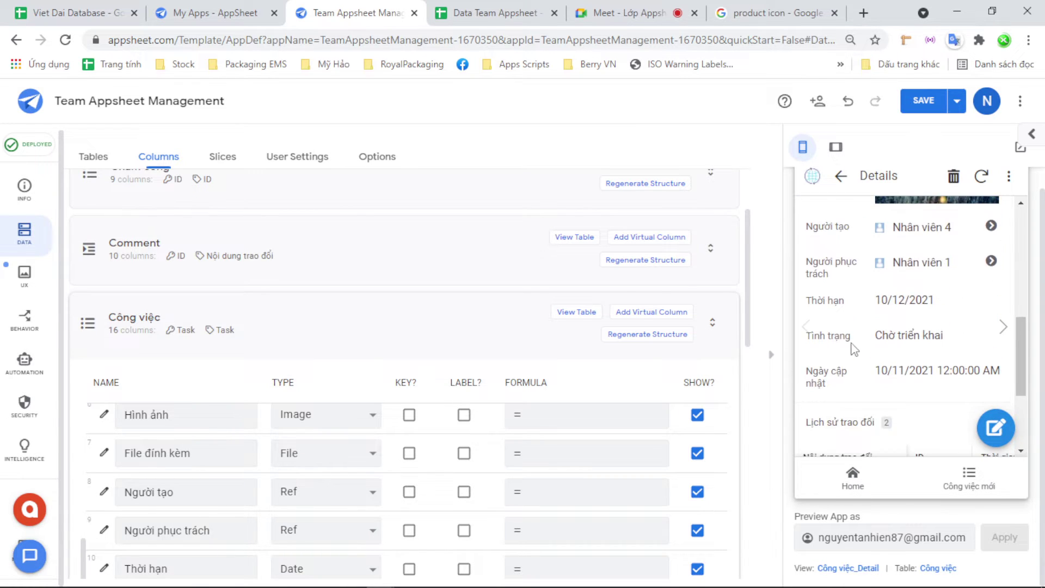
pyautogui.moveTo(875, 334); pyautogui.dragTo(953, 337)
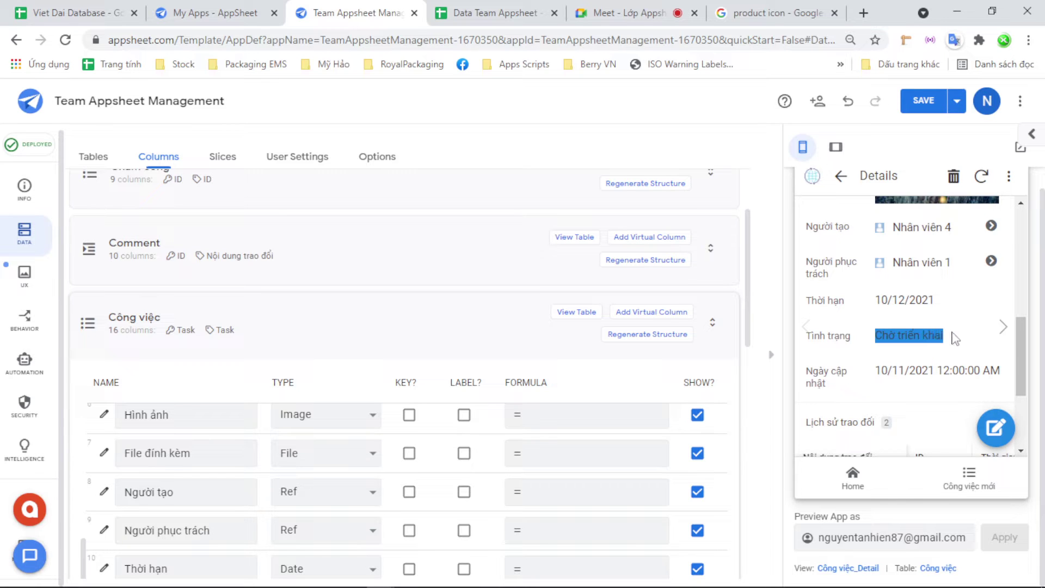
pyautogui.moveTo(875, 373); pyautogui.dragTo(1013, 386)
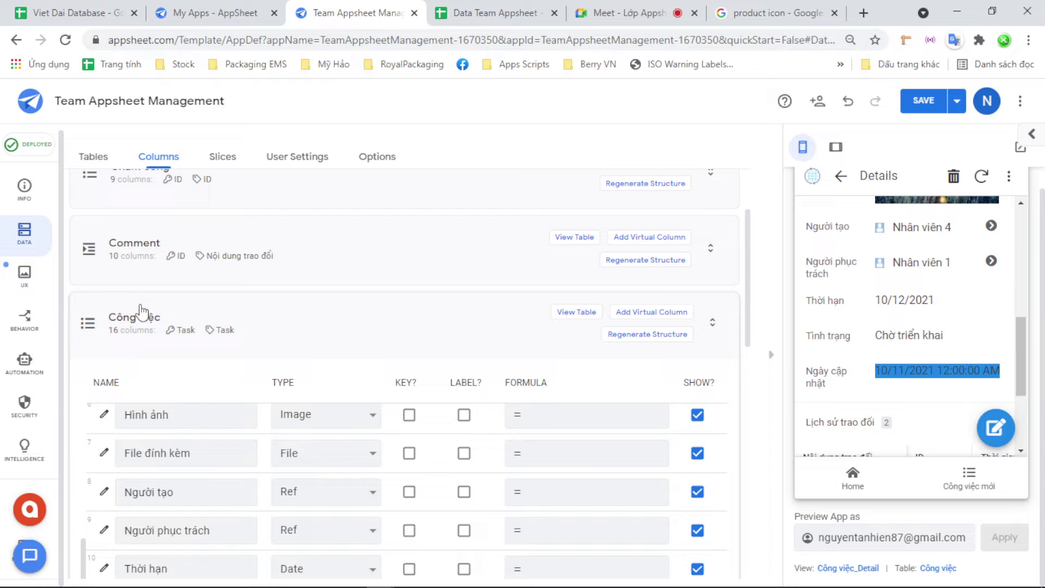
pyautogui.click(122, 333)
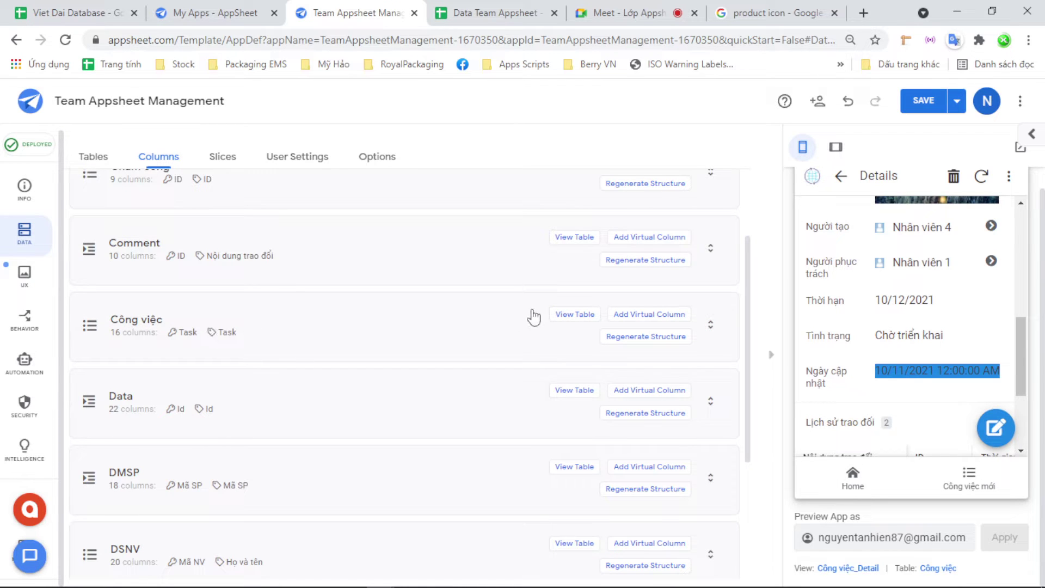
pyautogui.click(34, 320)
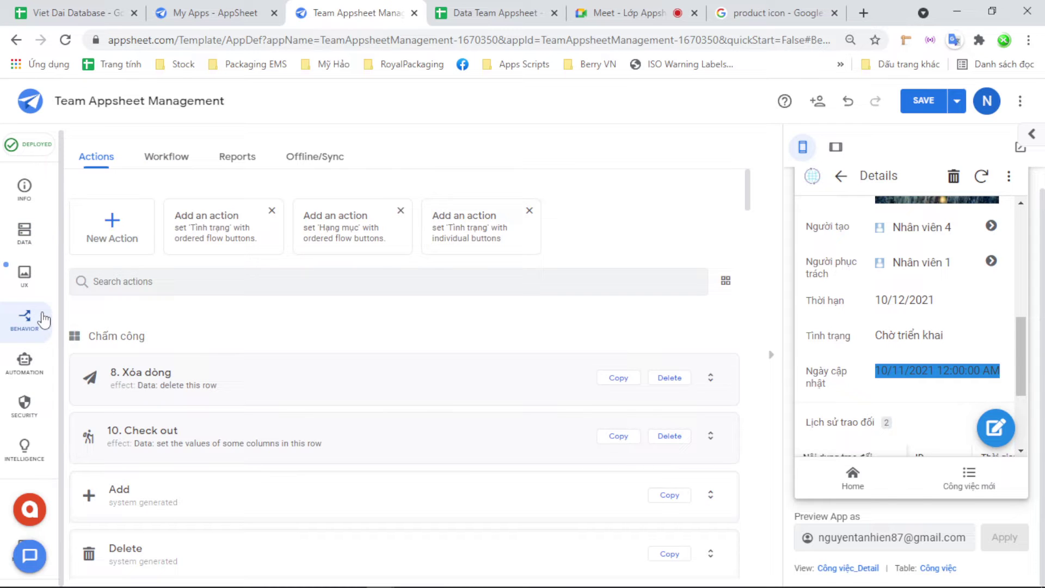
# Step: Create a new action named 'Đang thực hiện'
pyautogui.click(113, 228)
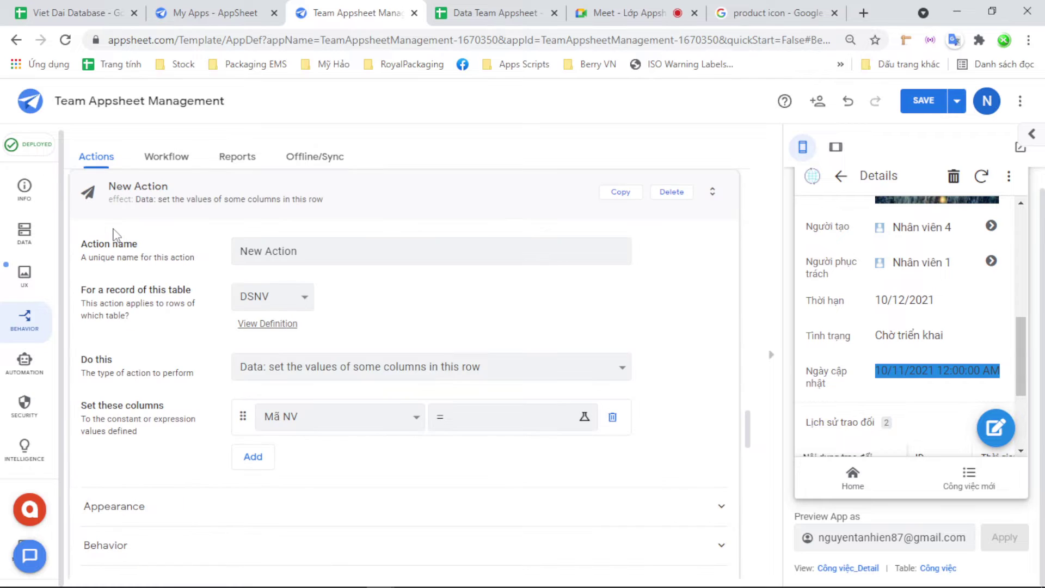
pyautogui.click(330, 253)
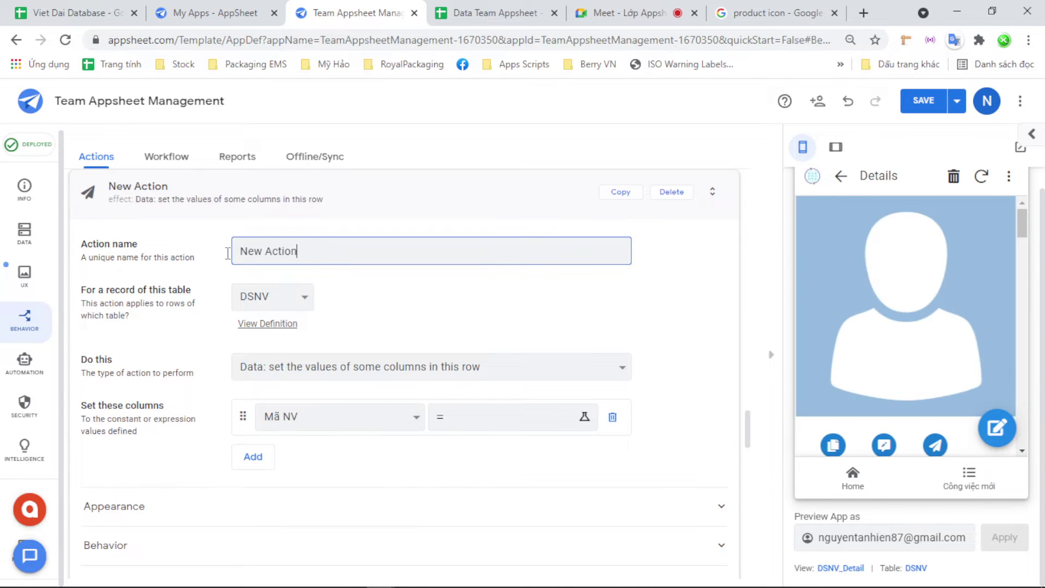
pyautogui.hotkey('ctrl', 'a')
pyautogui.write('Đan')
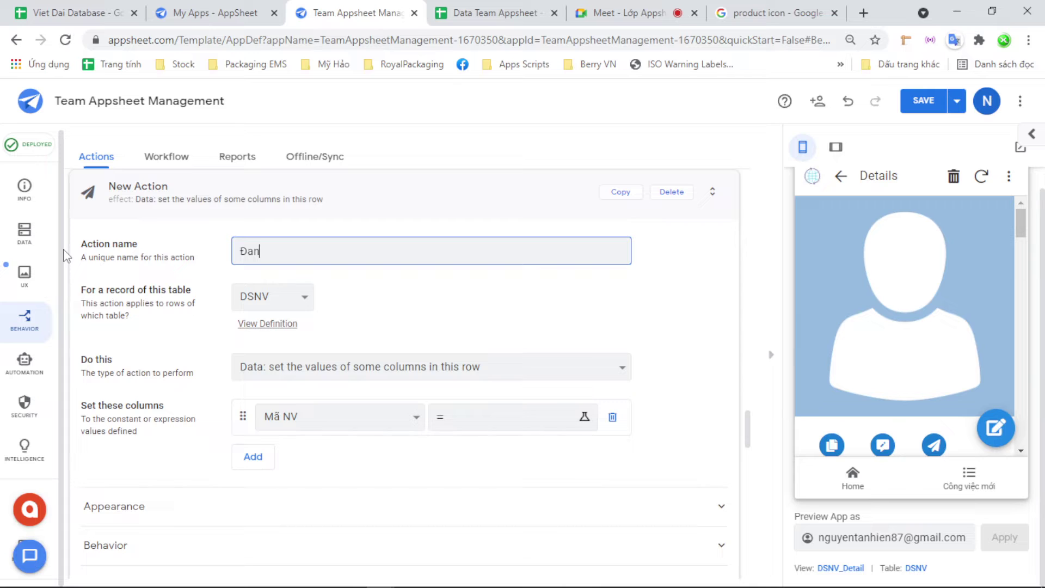
pyautogui.write('g thực hiện')
# Step: Make the action run on Công việc rows and set the Tình trạng column
pyautogui.click(394, 374)
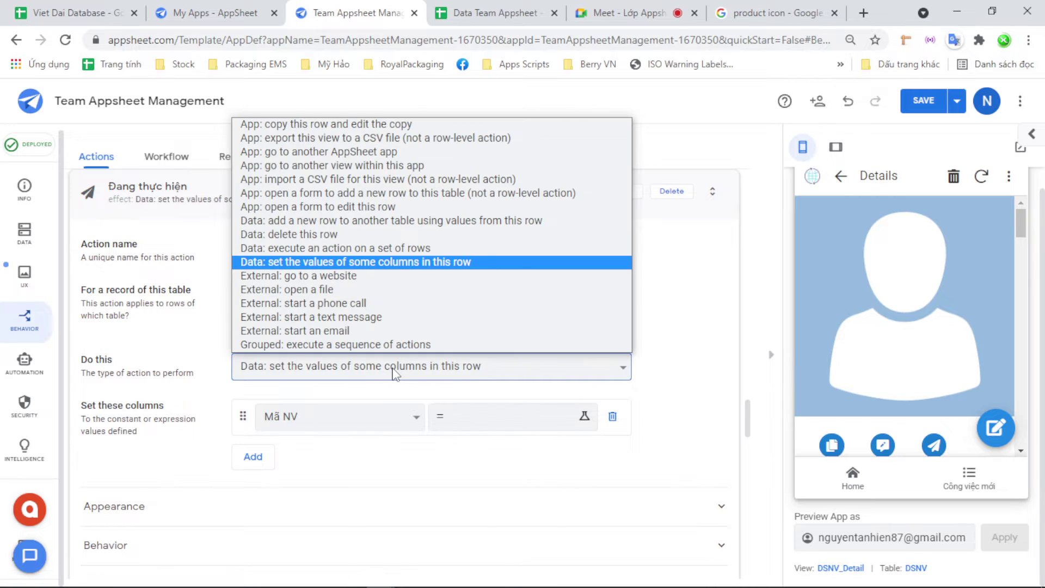
pyautogui.click(394, 373)
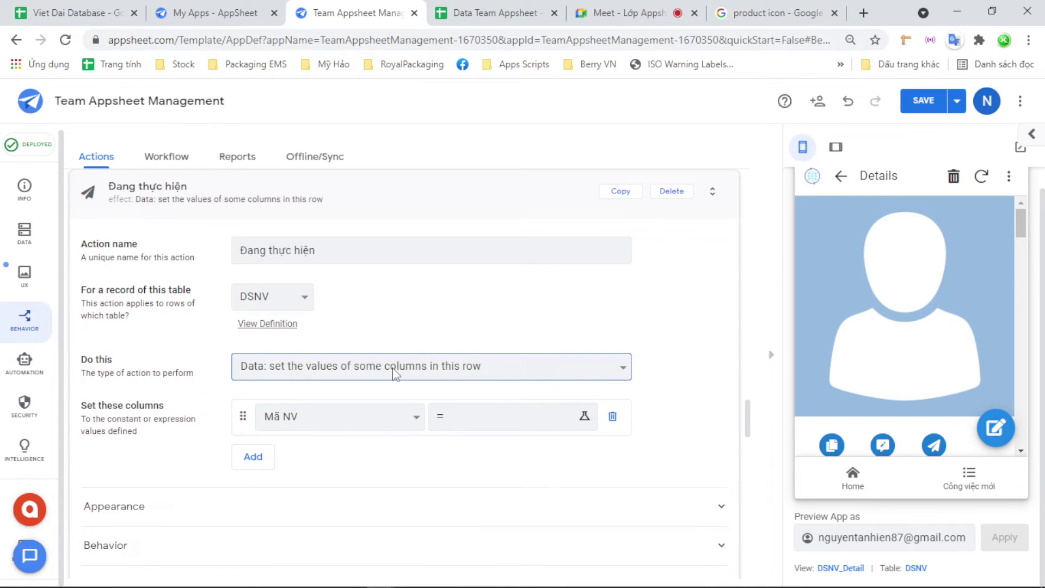
pyautogui.click(283, 299)
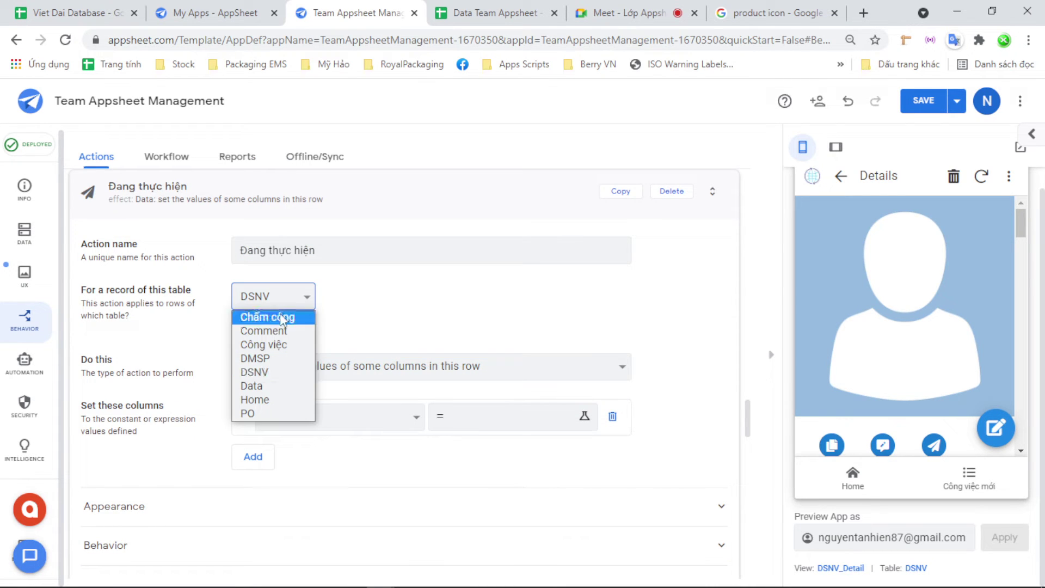
pyautogui.press('Escape')
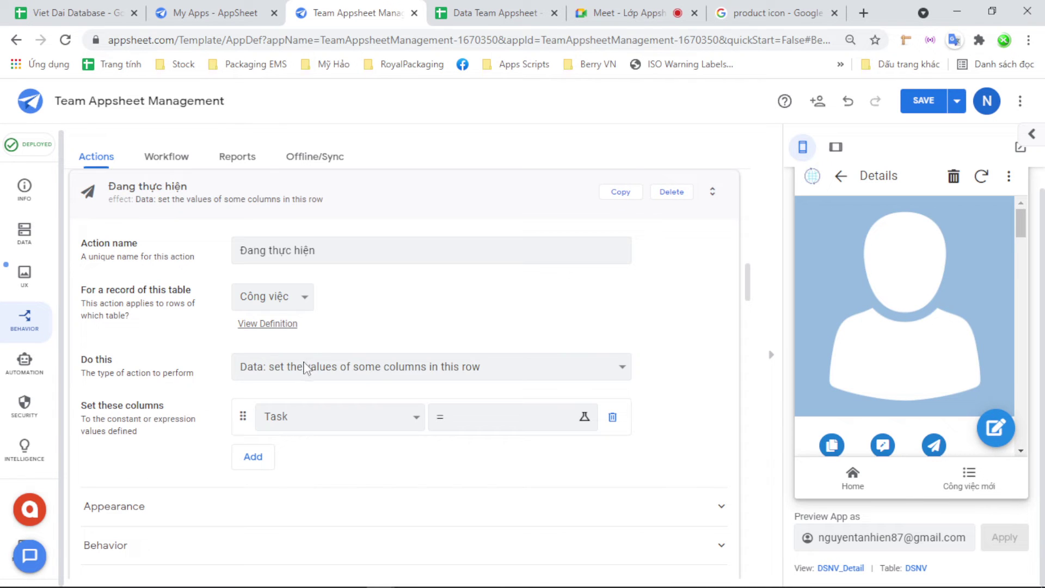
pyautogui.click(306, 369)
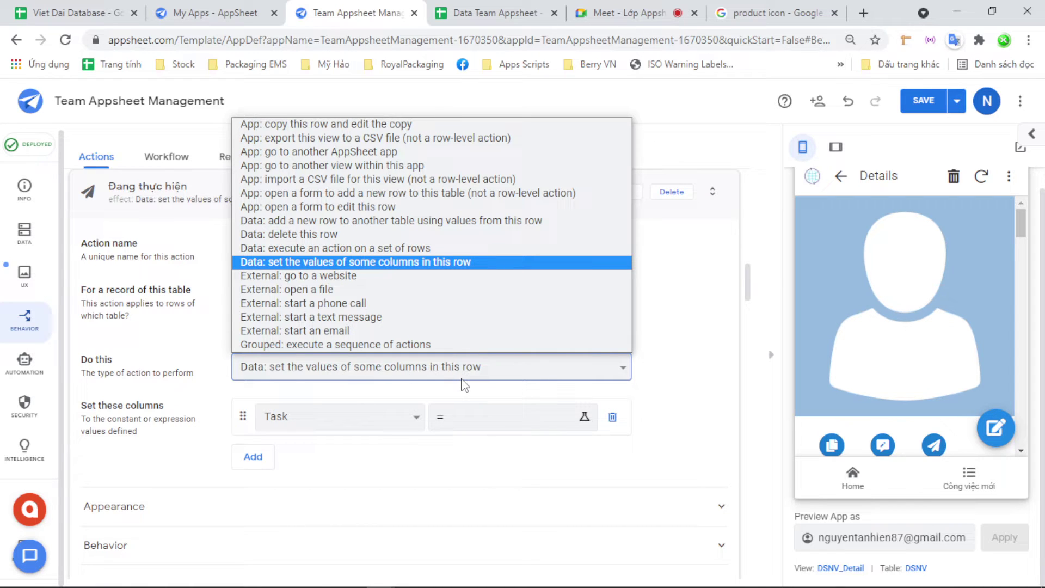
pyautogui.click(403, 422)
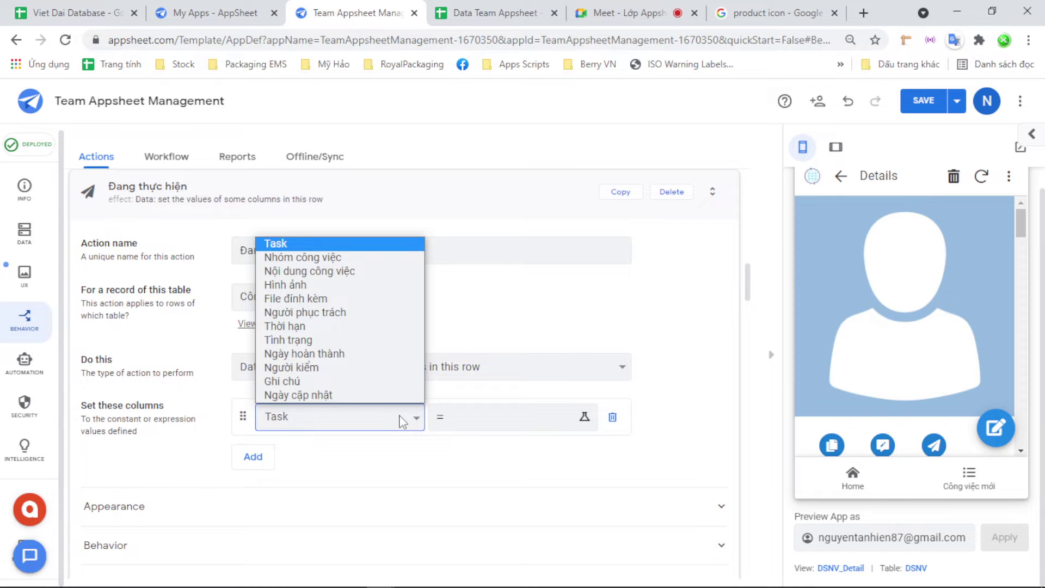
pyautogui.click(327, 341)
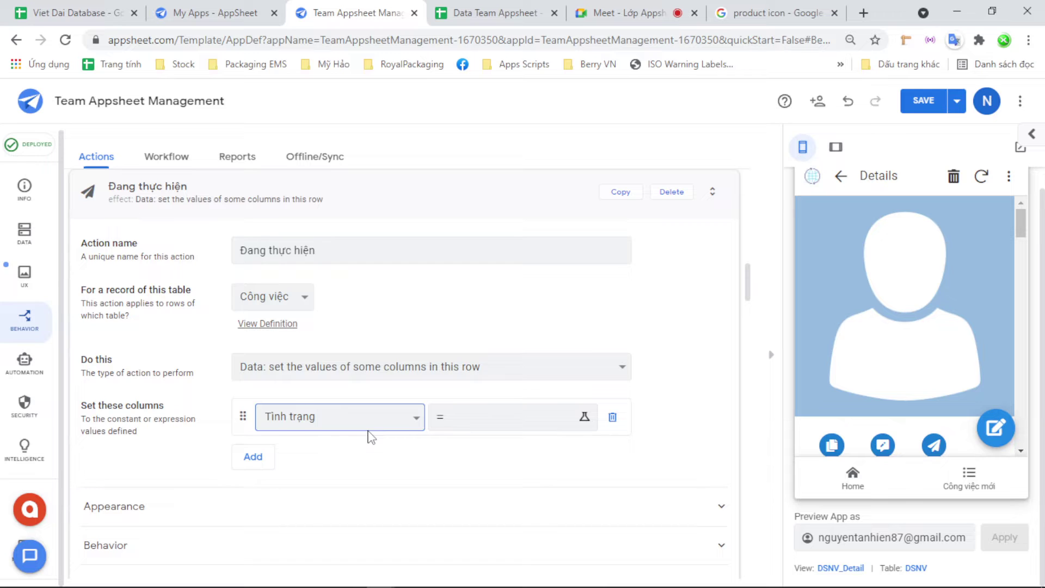
pyautogui.click(483, 423)
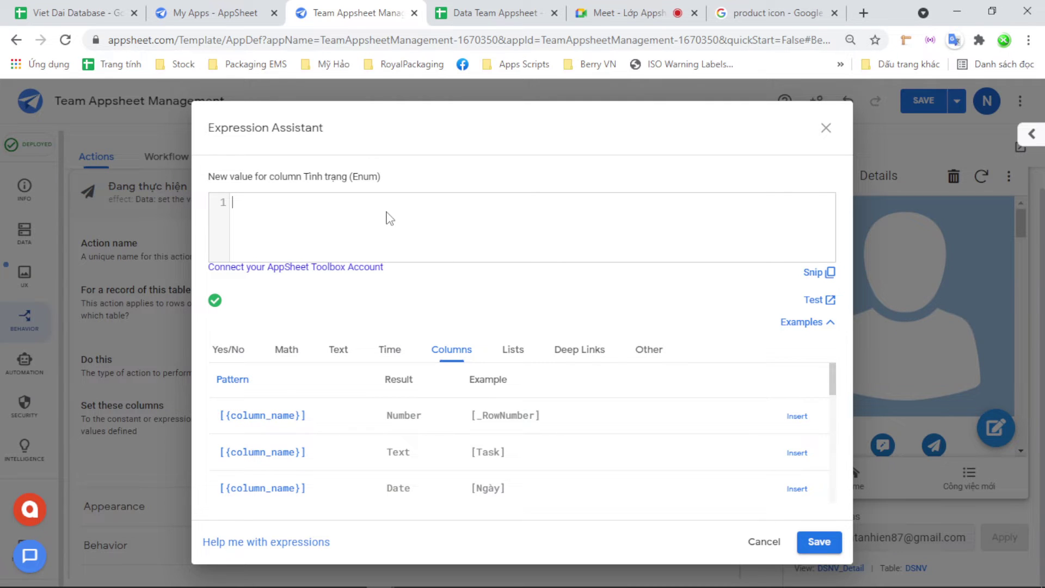
# Step: Set the Tình trạng value expression to 'Đang thực hiện' and save it
pyautogui.write('dang')
pyautogui.press('BackSpace')
pyautogui.press('BackSpace')
pyautogui.press('BackSpace')
pyautogui.write('Đang thực ')
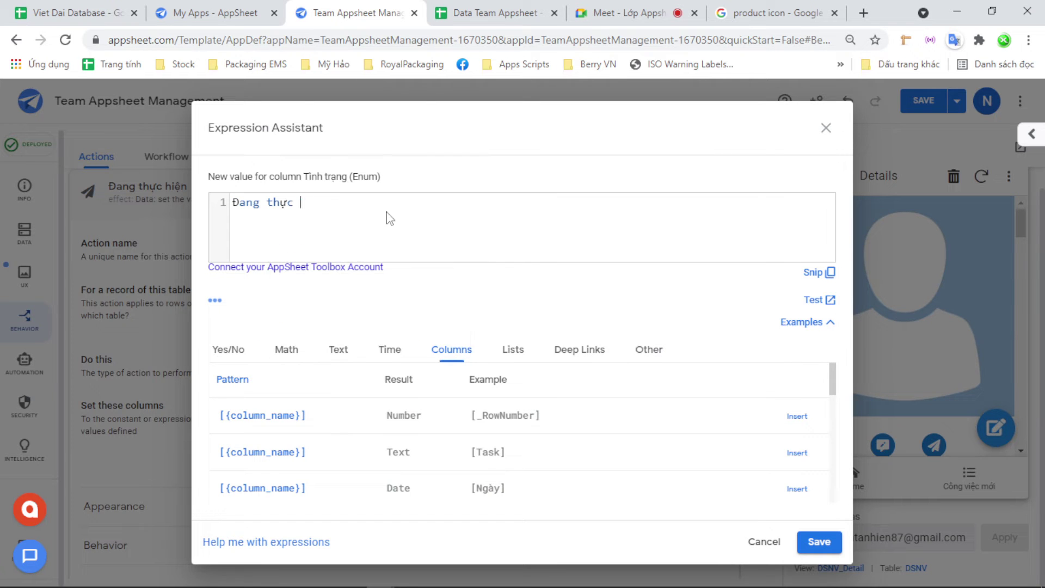
pyautogui.write('hiện')
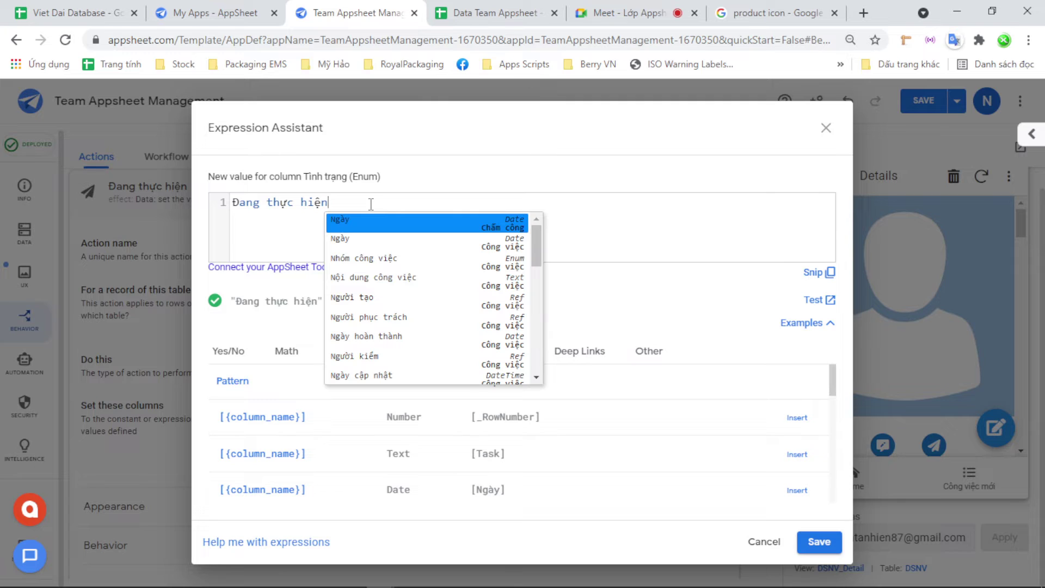
pyautogui.click(399, 202)
pyautogui.tripleClick(364, 198)
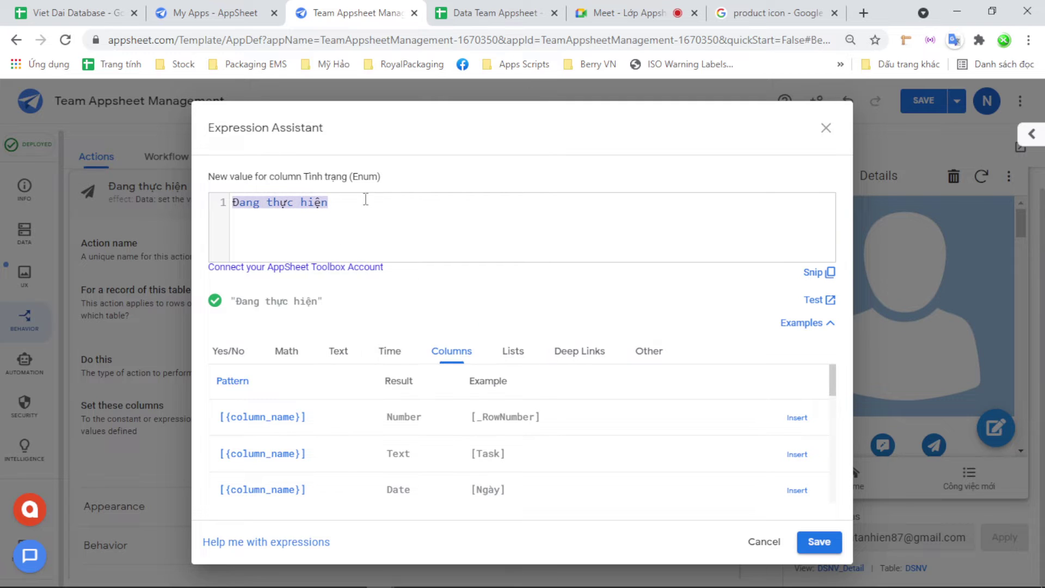
pyautogui.click(379, 202)
pyautogui.moveTo(379, 202); pyautogui.dragTo(168, 190)
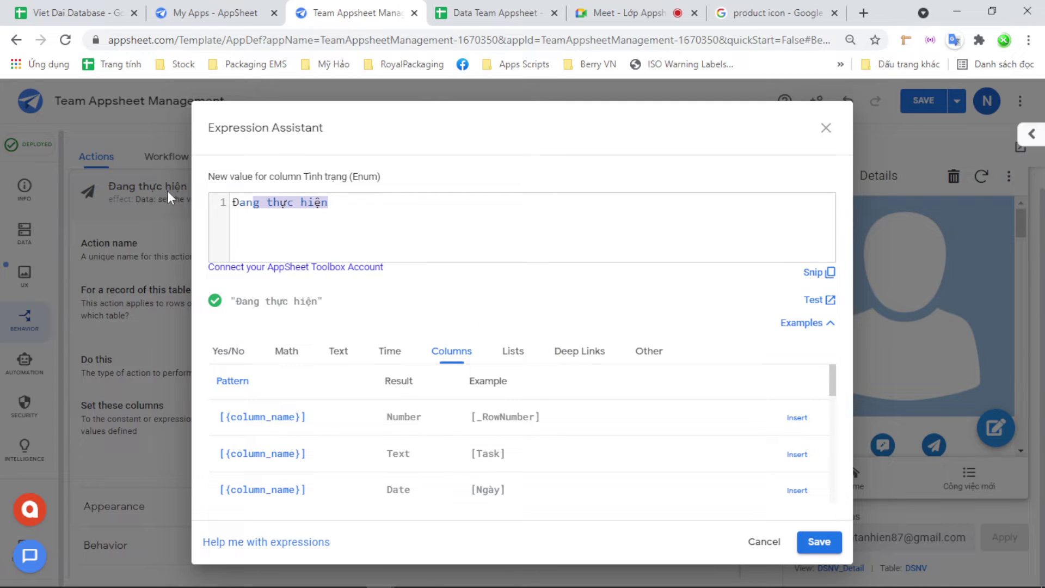
pyautogui.click(819, 542)
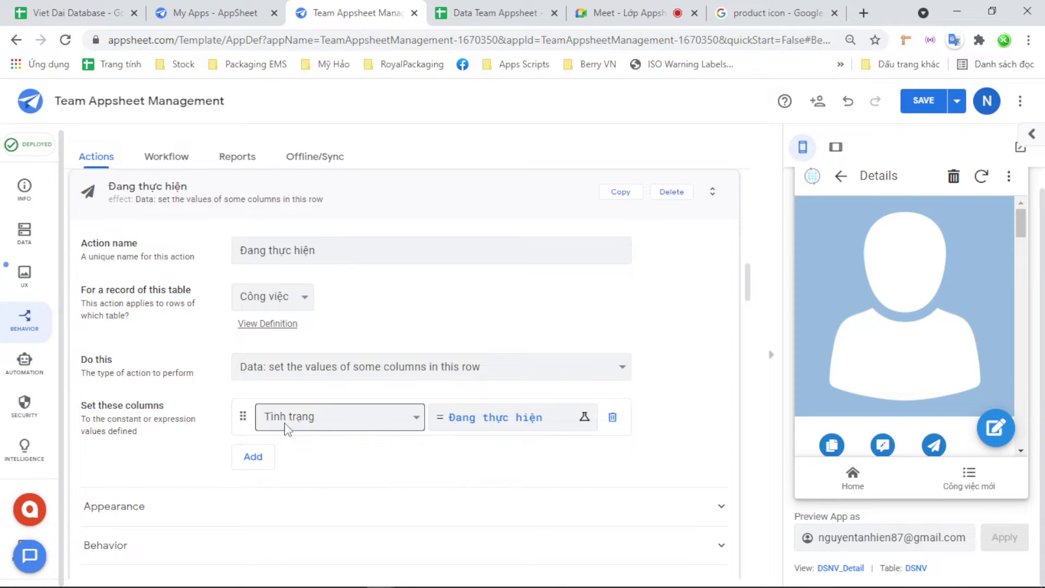
# Step: Add Ngày cập nhật as a second column set to NOW()
pyautogui.click(254, 457)
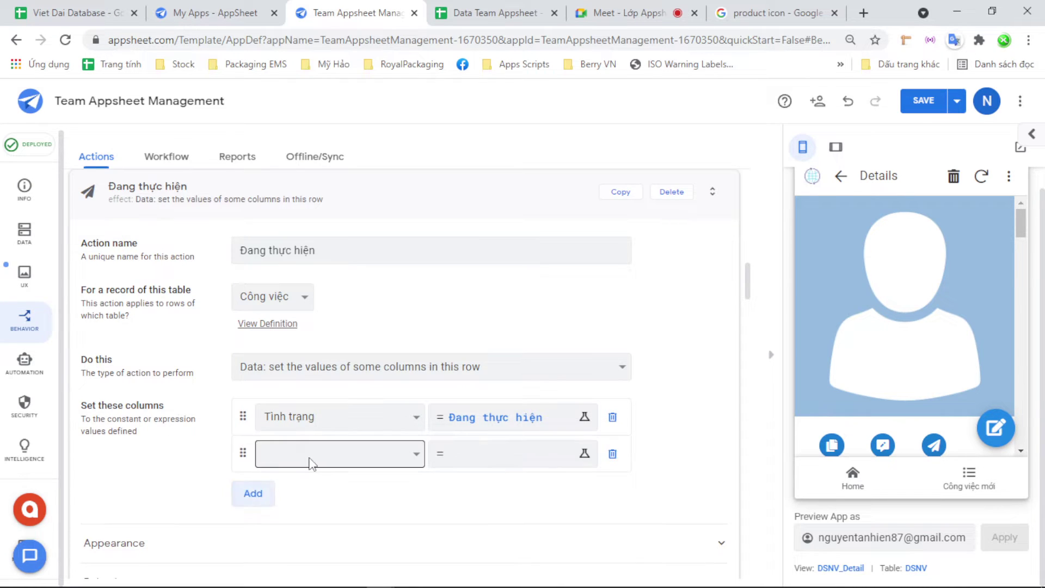
pyautogui.click(340, 460)
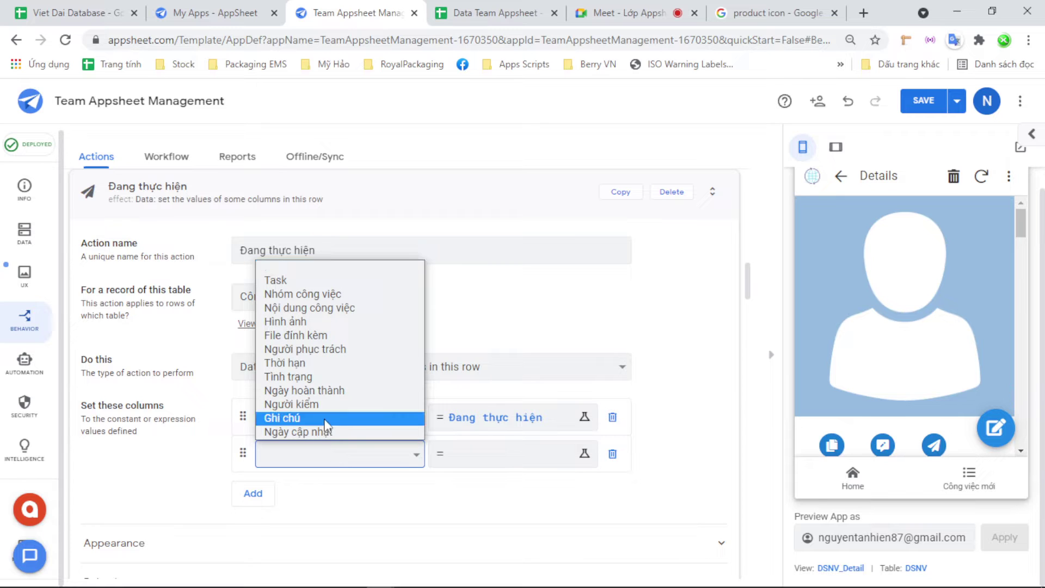
pyautogui.click(327, 433)
pyautogui.click(512, 461)
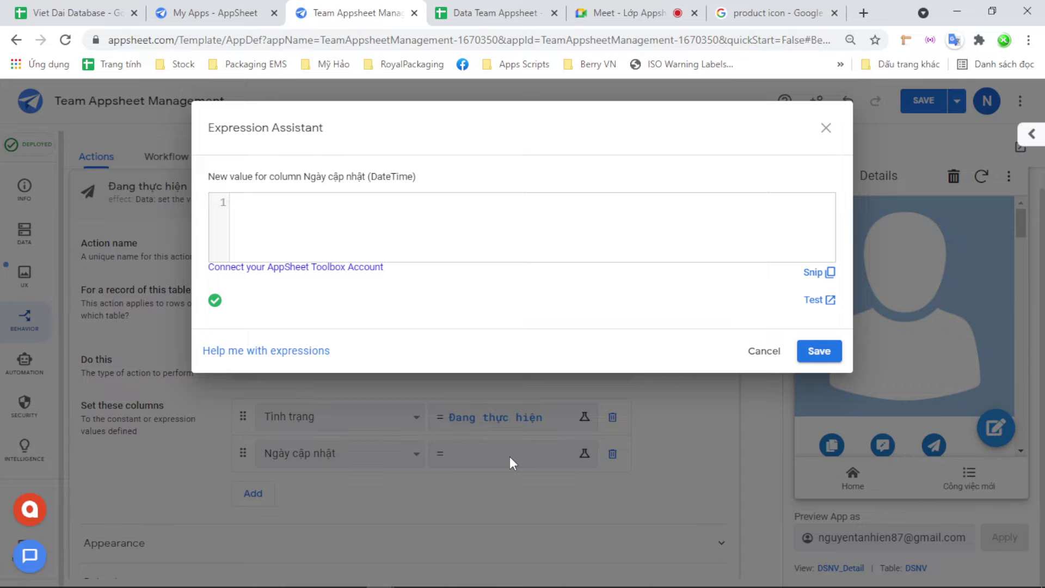
pyautogui.write('now')
pyautogui.press('Return')
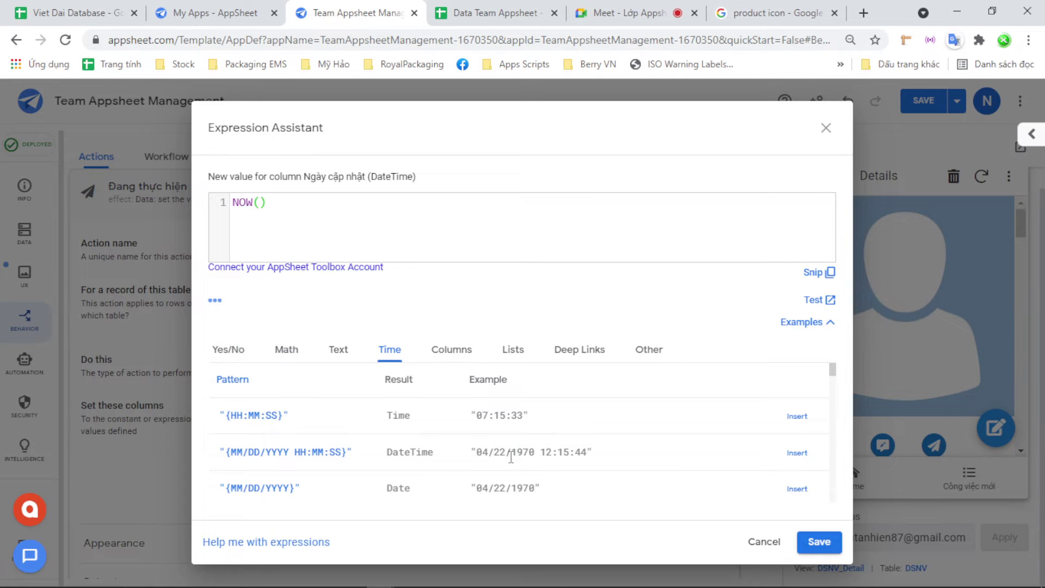
pyautogui.click(822, 542)
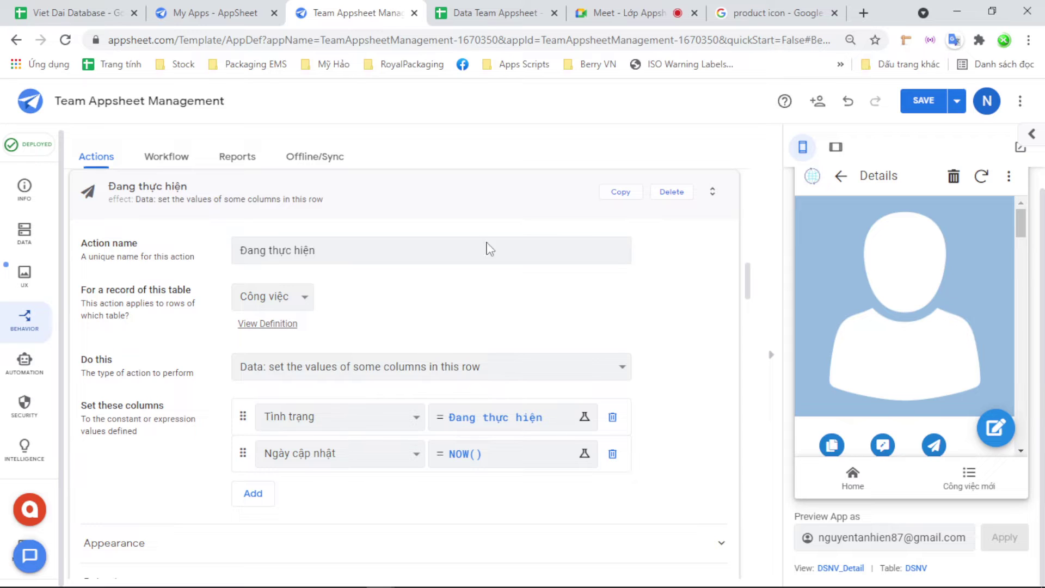
# Step: Under Appearance, replace the paper-plane icon with the running-man 'run' icon
pyautogui.scroll(-4, 335, 389)
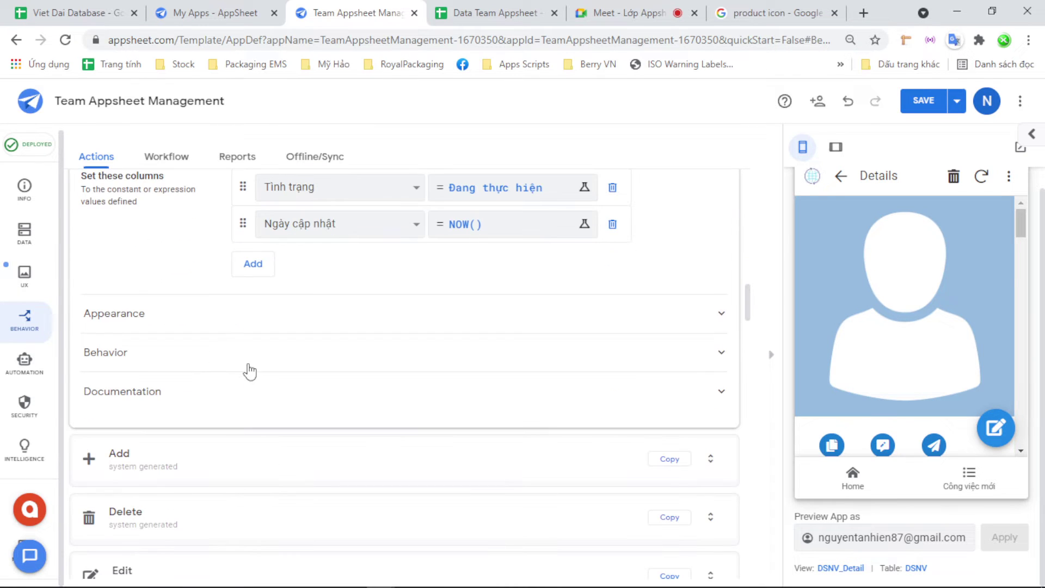
pyautogui.click(228, 319)
pyautogui.scroll(3, 259, 323)
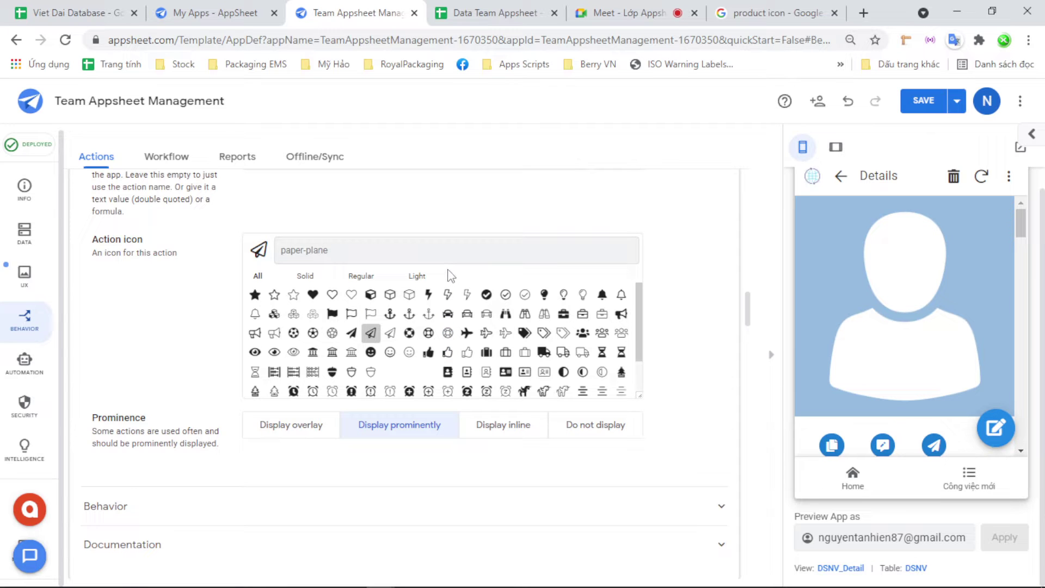
pyautogui.click(581, 372)
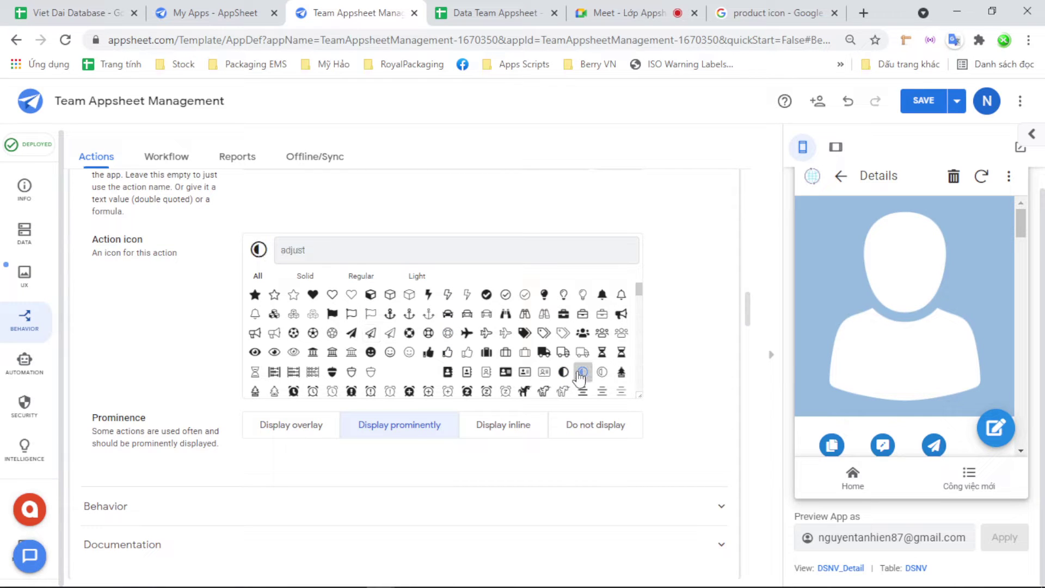
pyautogui.scroll(2, 574, 376)
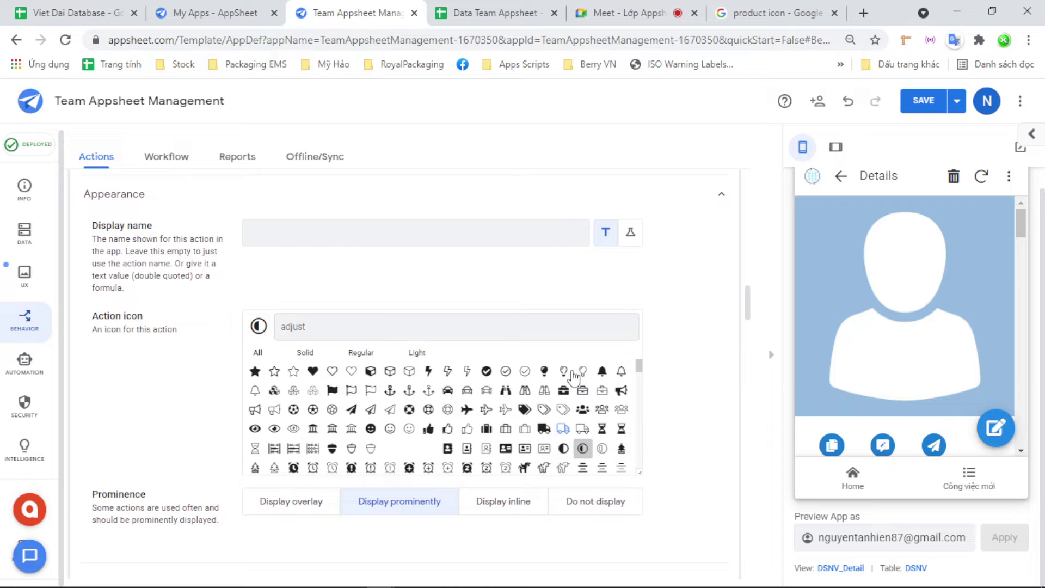
pyautogui.click(414, 331)
pyautogui.write('run')
pyautogui.click(370, 371)
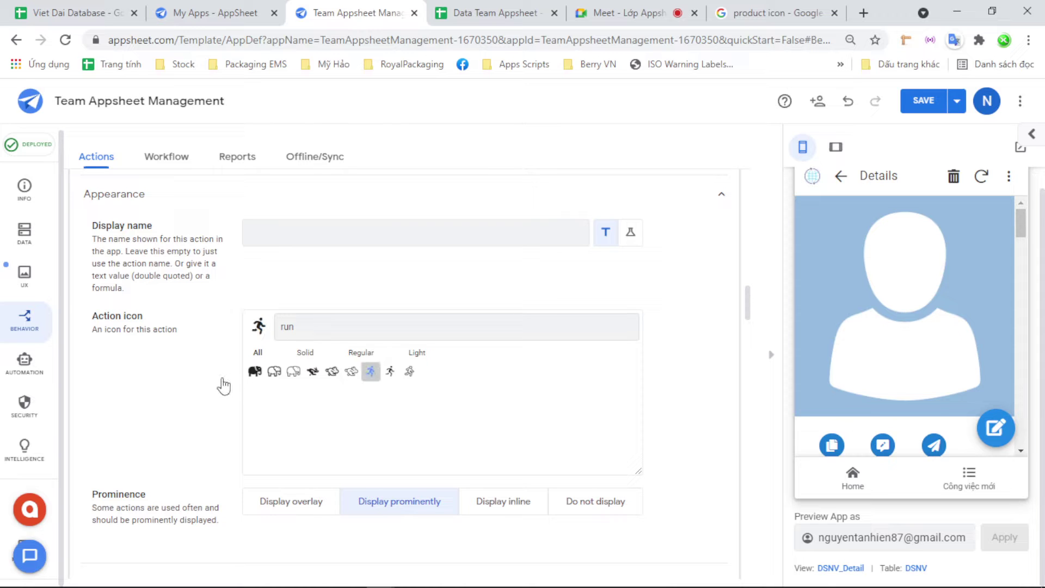
pyautogui.scroll(3, 187, 430)
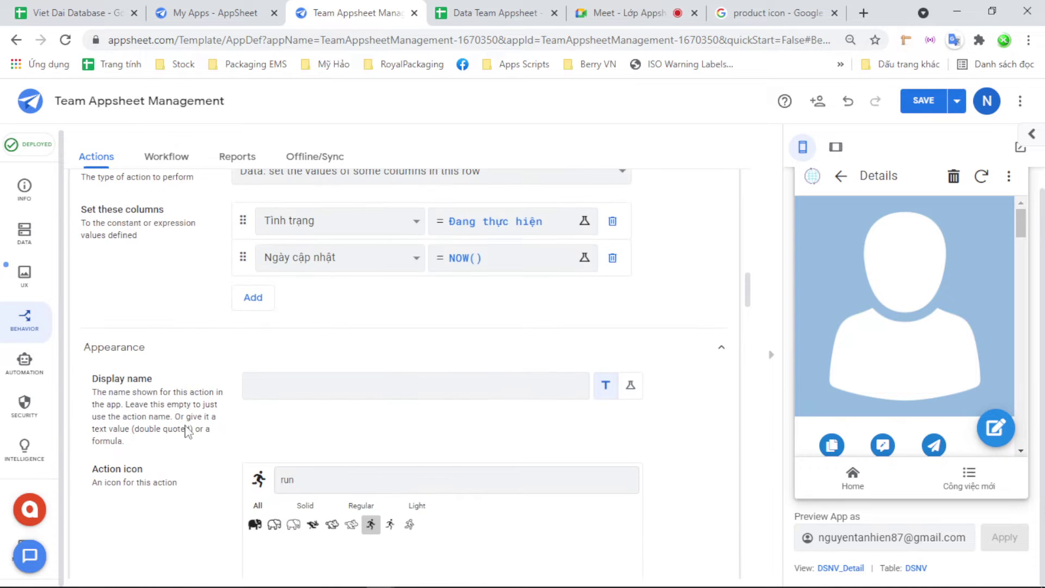
pyautogui.scroll(3, 208, 403)
pyautogui.scroll(3, 243, 333)
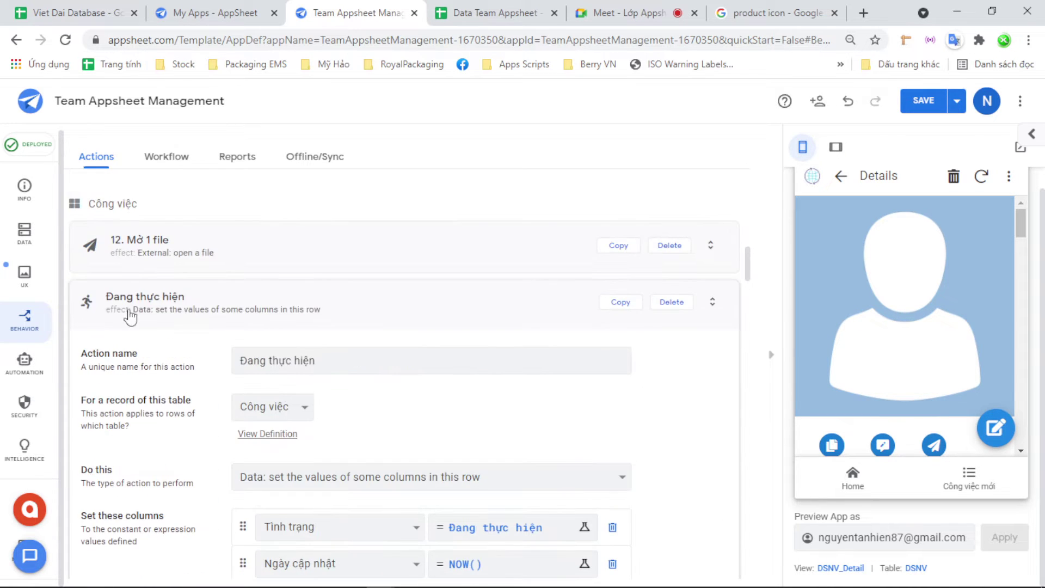
pyautogui.scroll(-4, 226, 344)
pyautogui.scroll(-5, 226, 344)
pyautogui.scroll(-2, 225, 344)
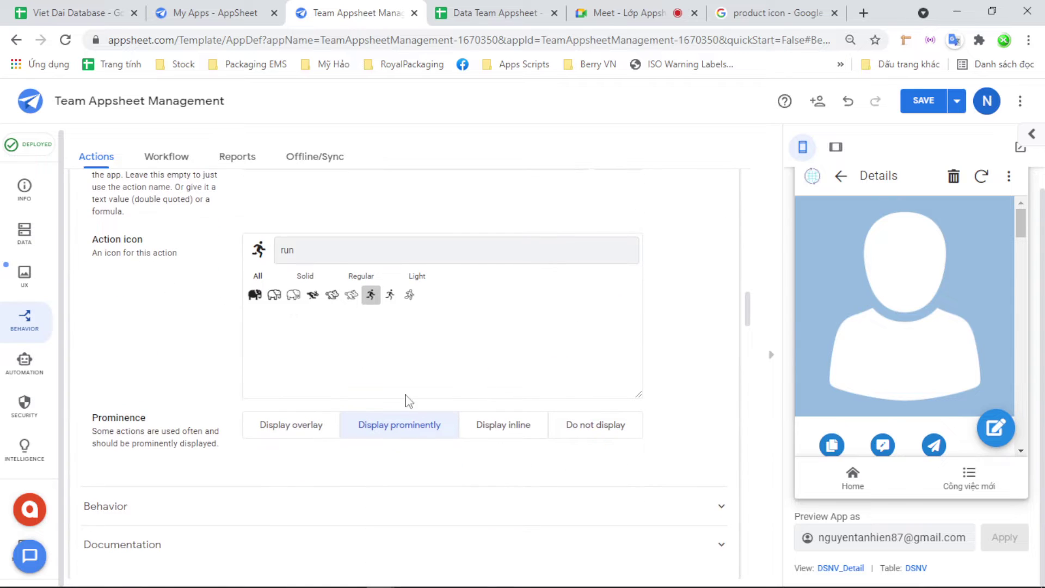
pyautogui.scroll(3, 381, 432)
pyautogui.scroll(-4, 328, 389)
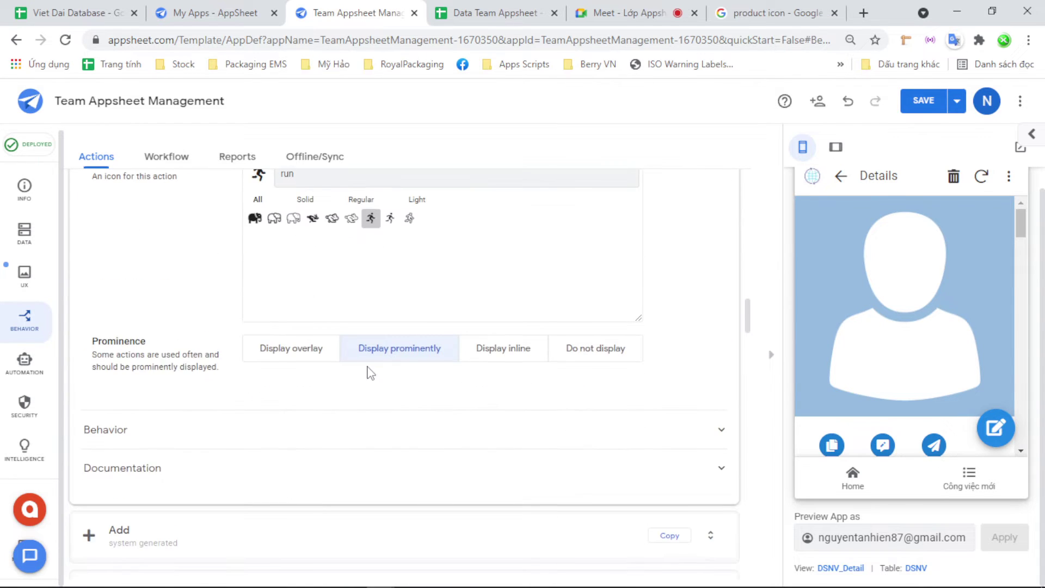
pyautogui.scroll(2, 370, 373)
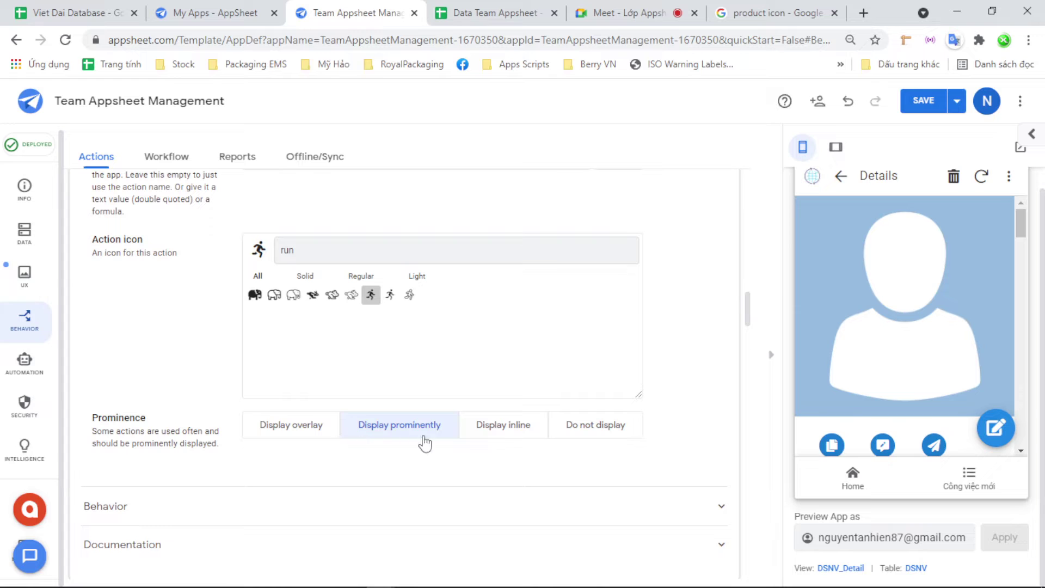
pyautogui.scroll(-3, 968, 355)
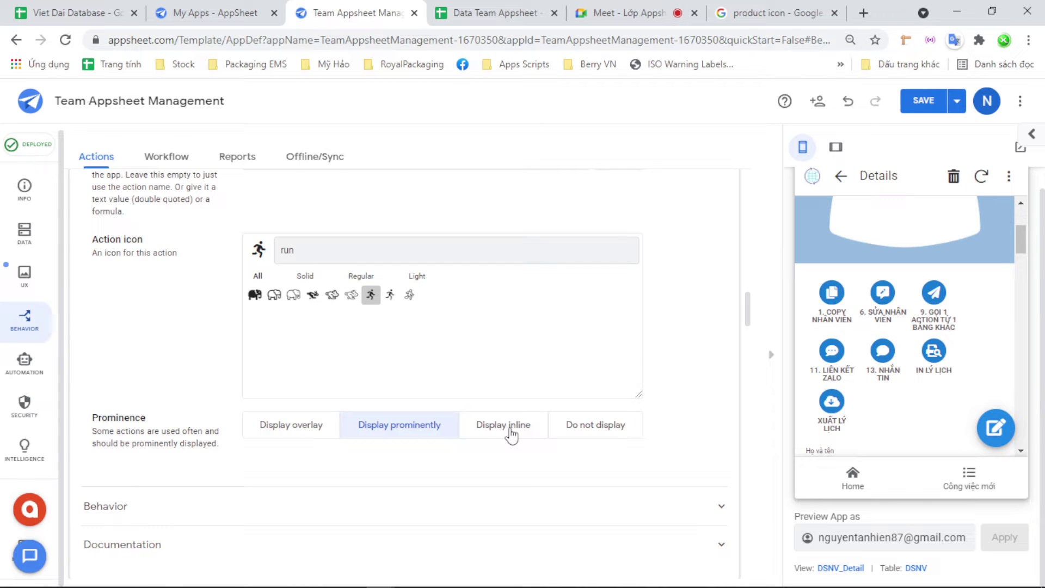
pyautogui.moveTo(959, 393)
pyautogui.scroll(-5, 980, 427)
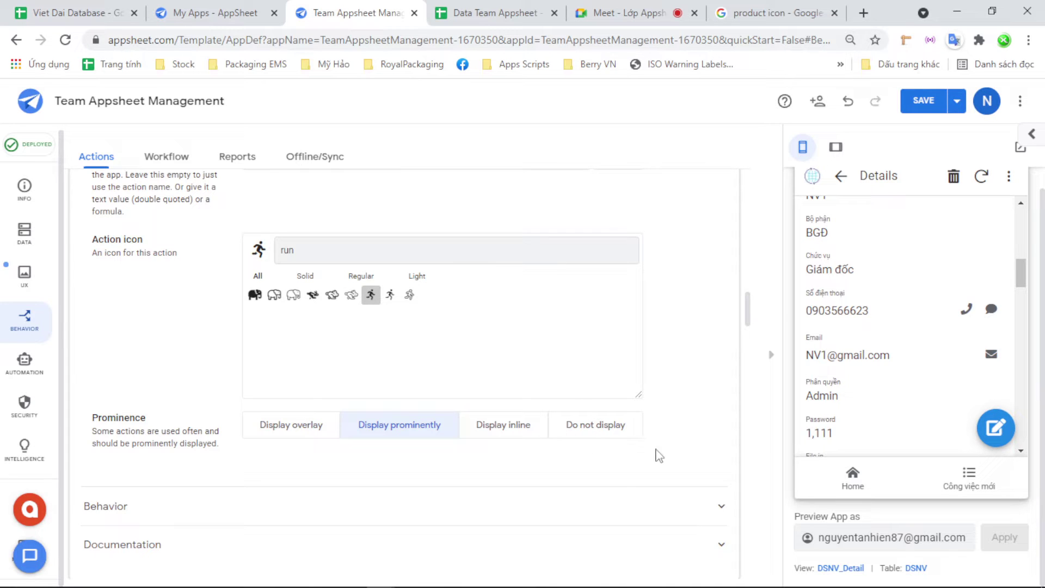
pyautogui.scroll(-3, 658, 392)
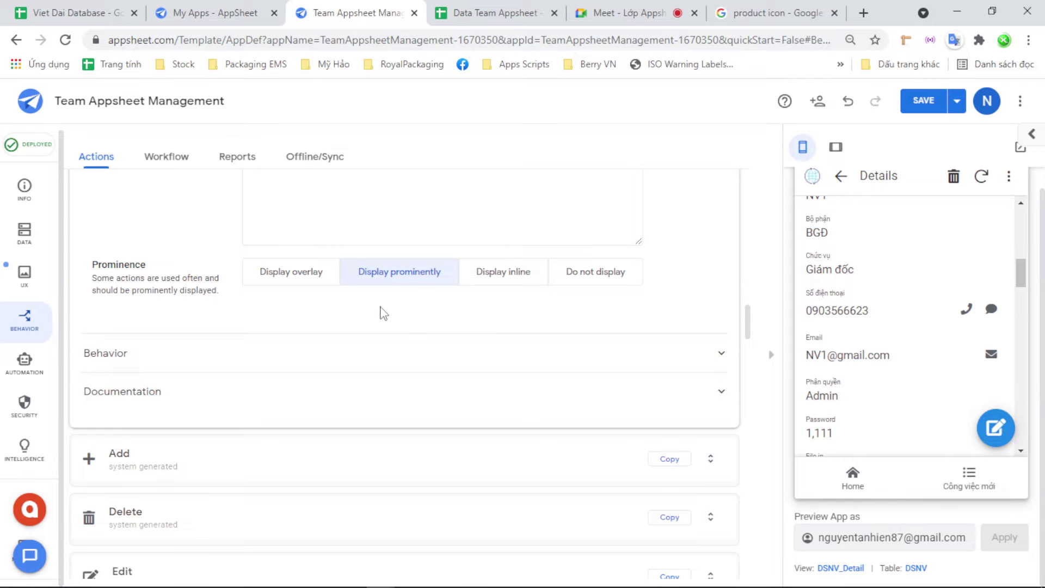
pyautogui.scroll(3, 384, 314)
pyautogui.scroll(-3, 194, 468)
# Step: Open the Expression Assistant for the action's 'Only if this condition is true' setting, currently true
pyautogui.click(171, 353)
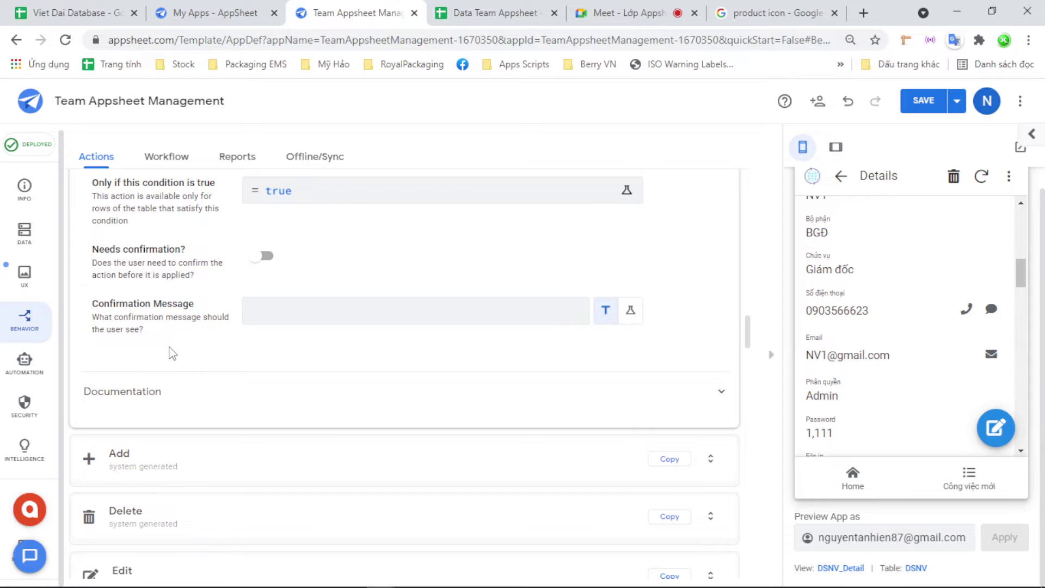
pyautogui.scroll(3, 172, 354)
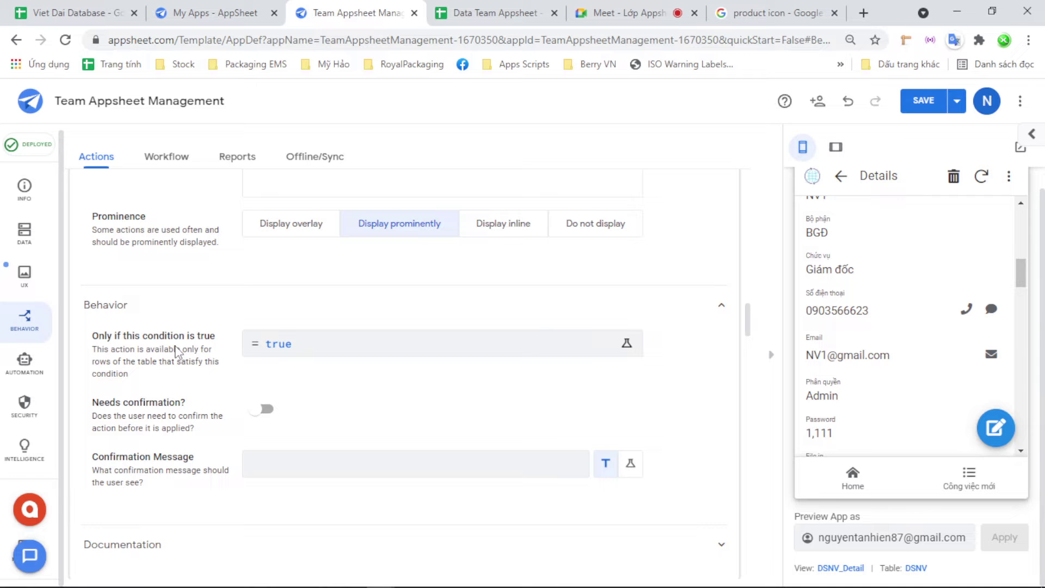
pyautogui.click(329, 348)
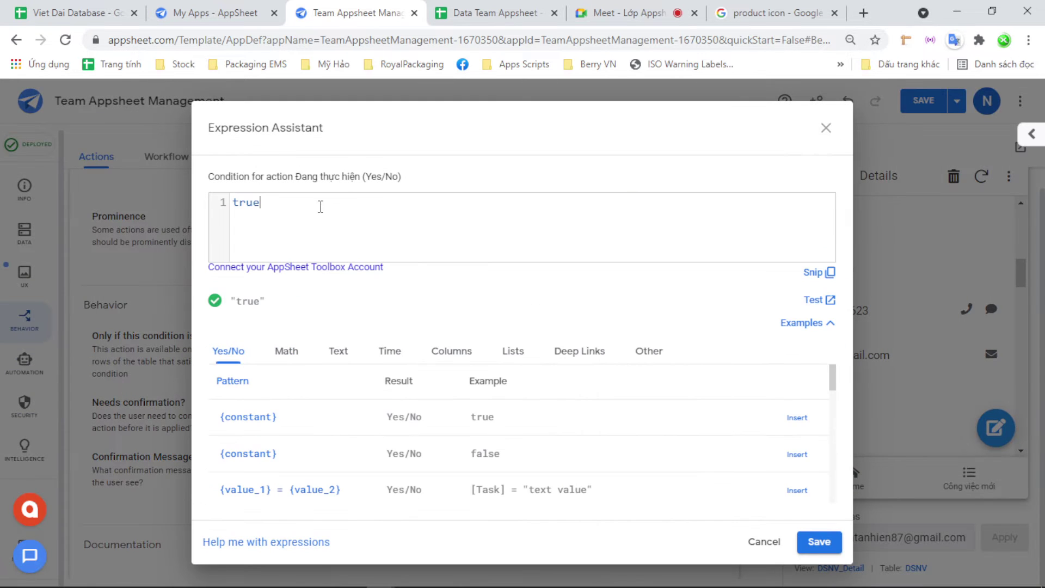
# Step: Begin the condition as AND(LOOKUP(USEREMAIL(),"DSNV","Email","")), leaving the return column empty
pyautogui.write('and')
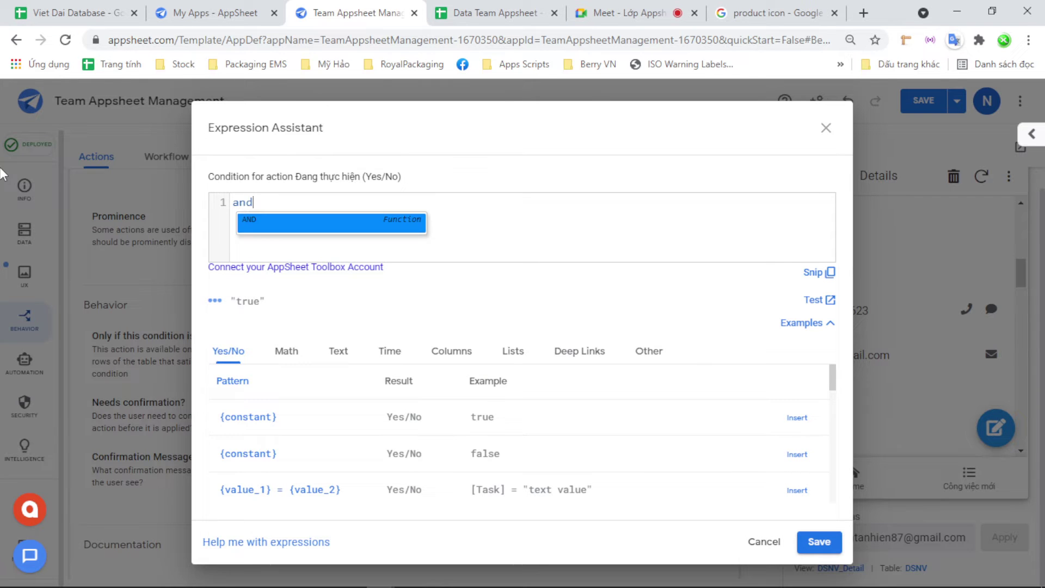
pyautogui.press('Return')
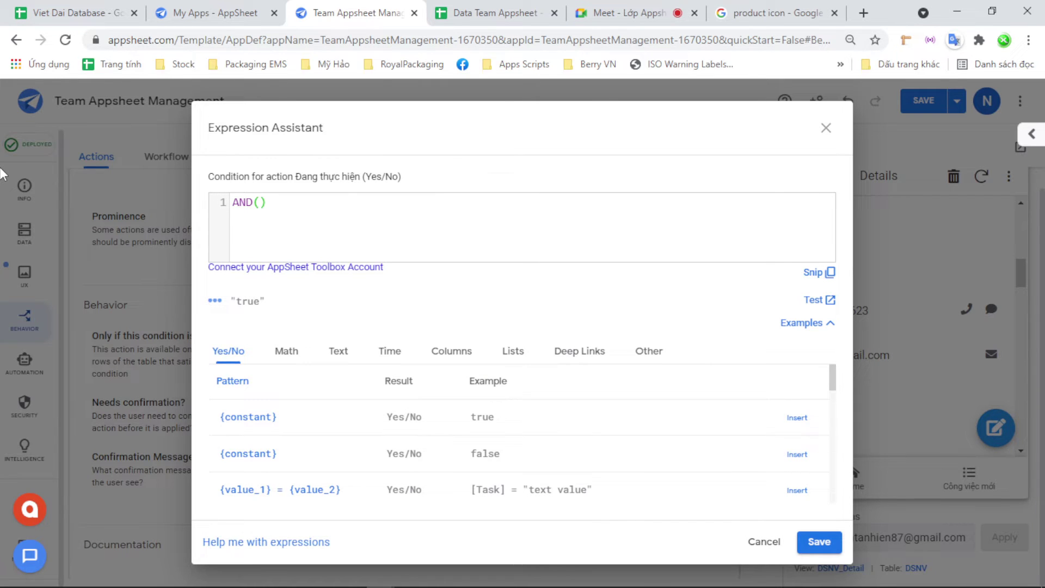
pyautogui.press('Return')
pyautogui.press('Return')
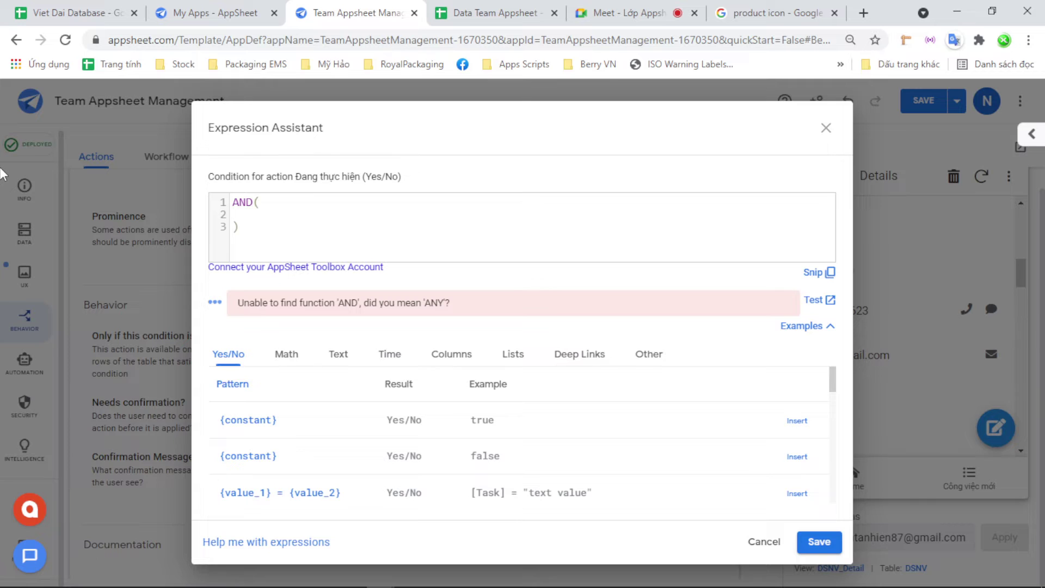
pyautogui.write('lo')
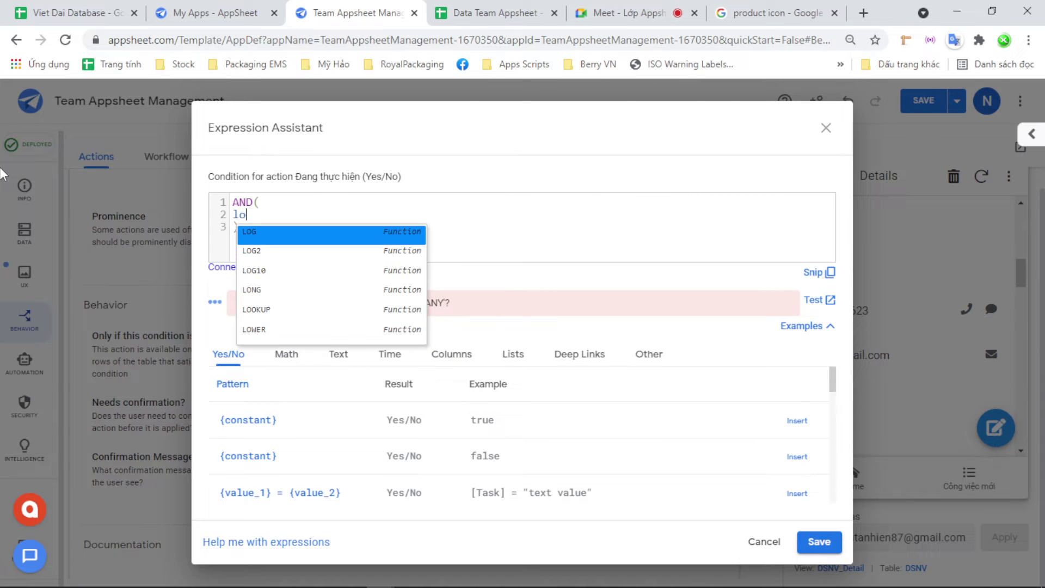
pyautogui.write('o')
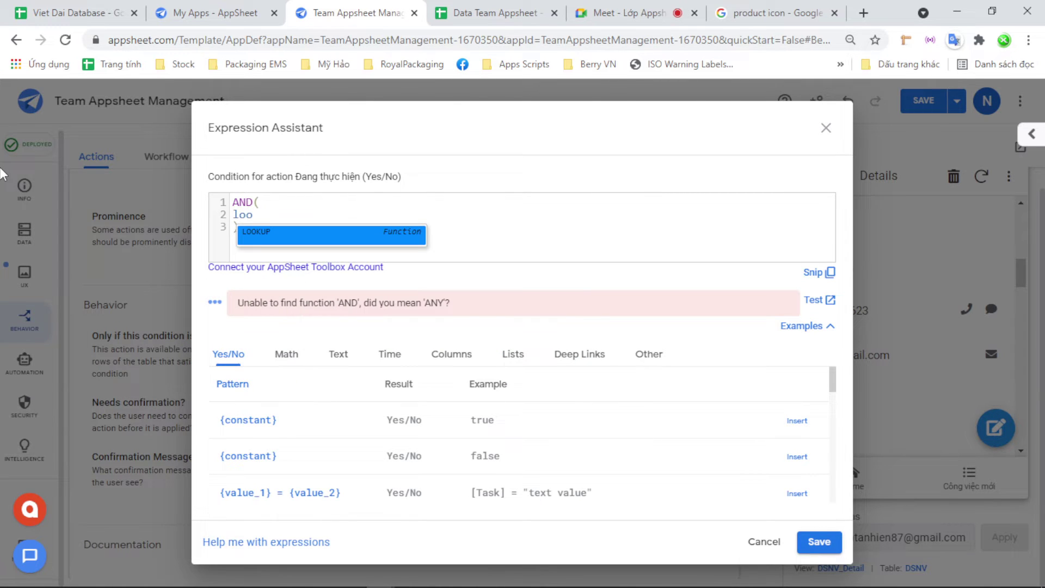
pyautogui.press('Return')
pyautogui.write('u')
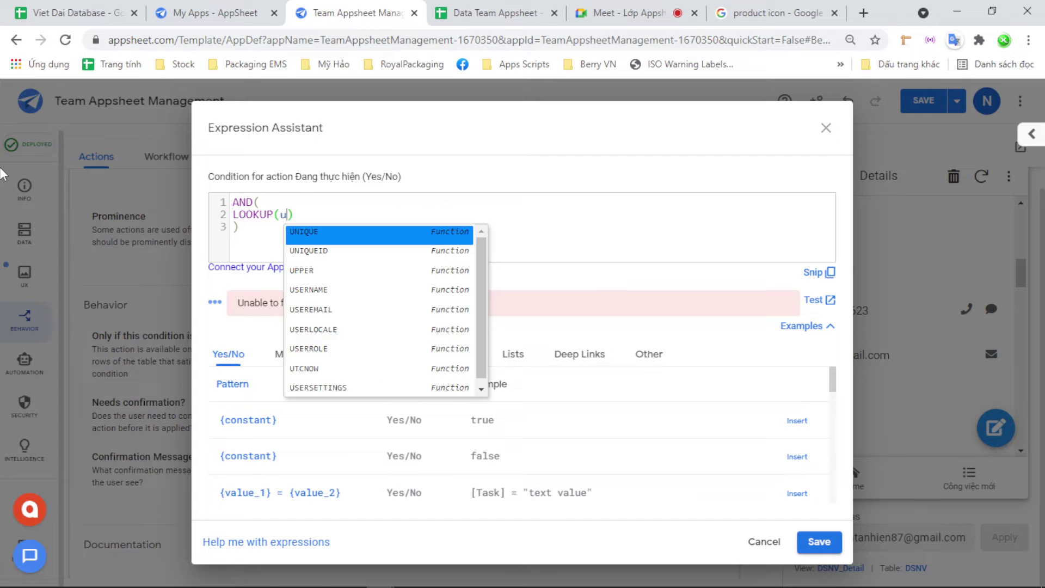
pyautogui.write('s')
pyautogui.press('Down')
pyautogui.press('Return')
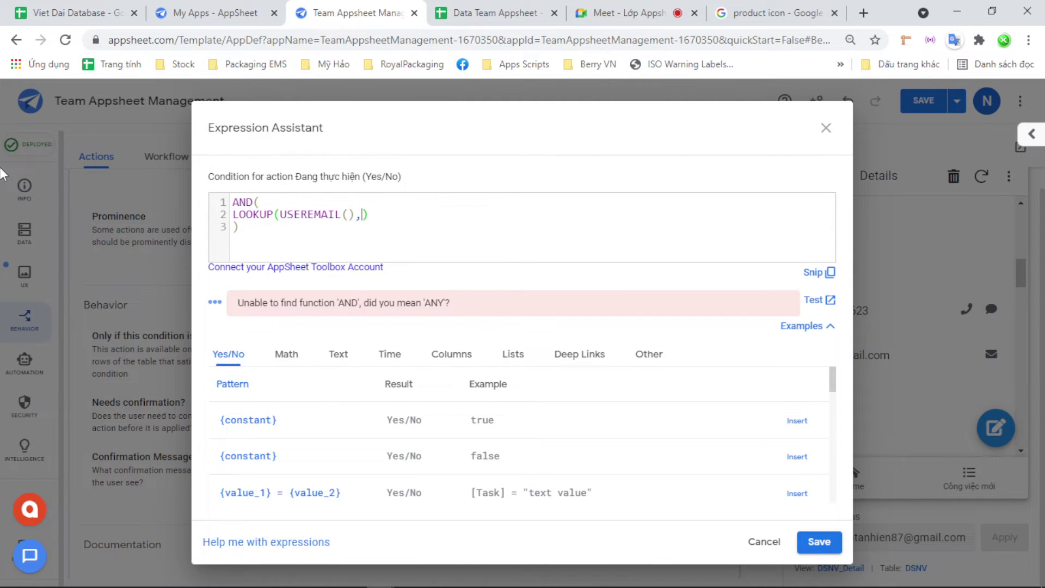
pyautogui.write('u')
pyautogui.press('BackSpace')
pyautogui.write('D')
pyautogui.write('SNV[')
pyautogui.write(',"E')
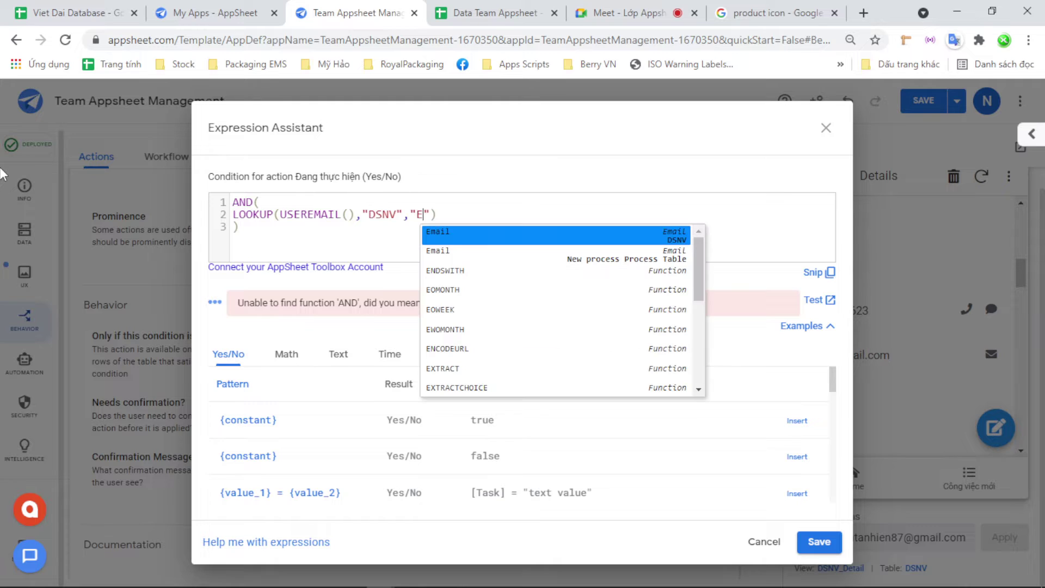
pyautogui.write('mail","')
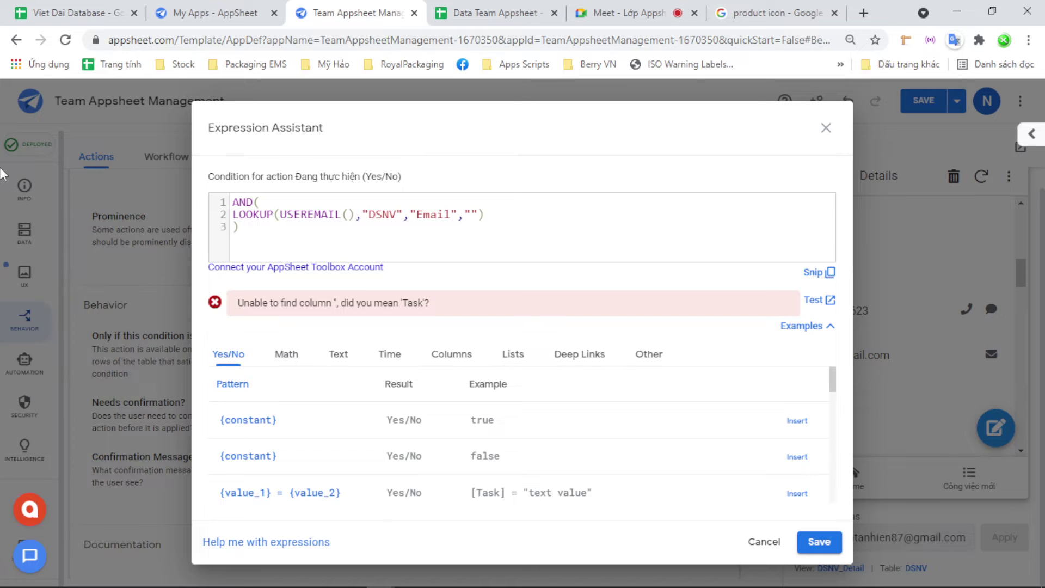
pyautogui.write('P')
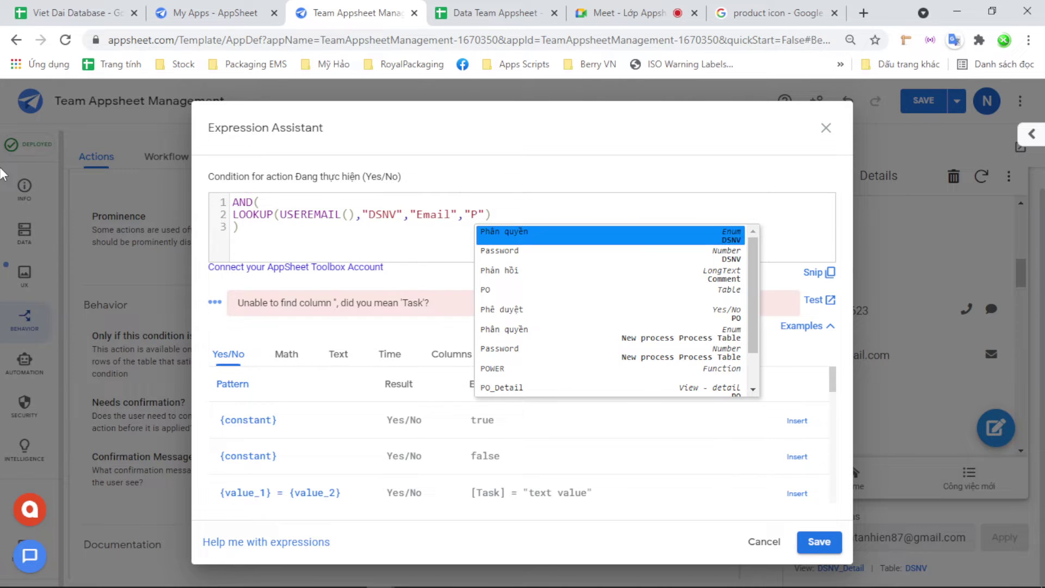
pyautogui.press('BackSpace')
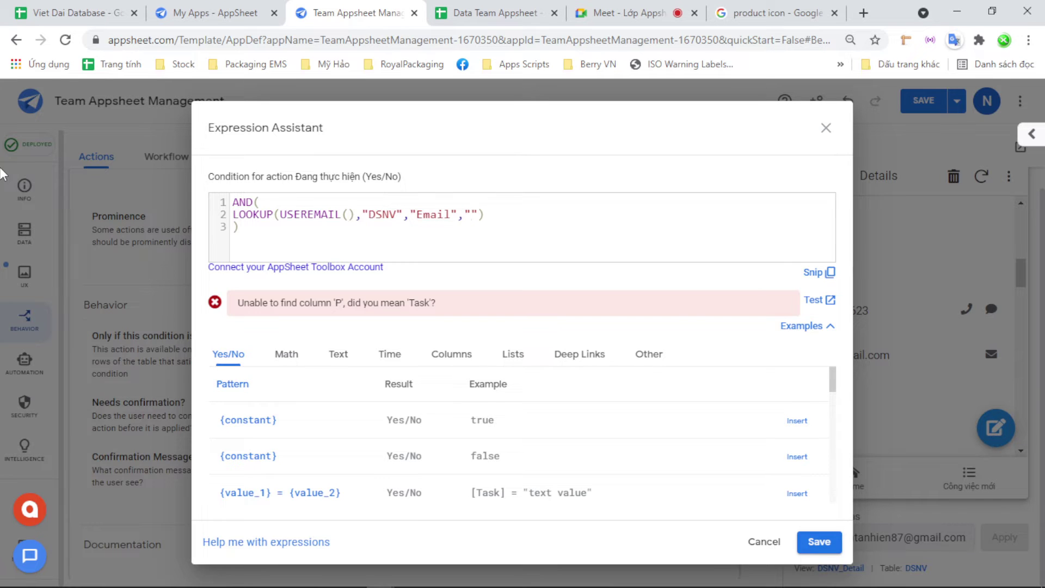
# Step: Fill the LOOKUP return column with Mã NV copied from the DSNV schema
pyautogui.click(1028, 137)
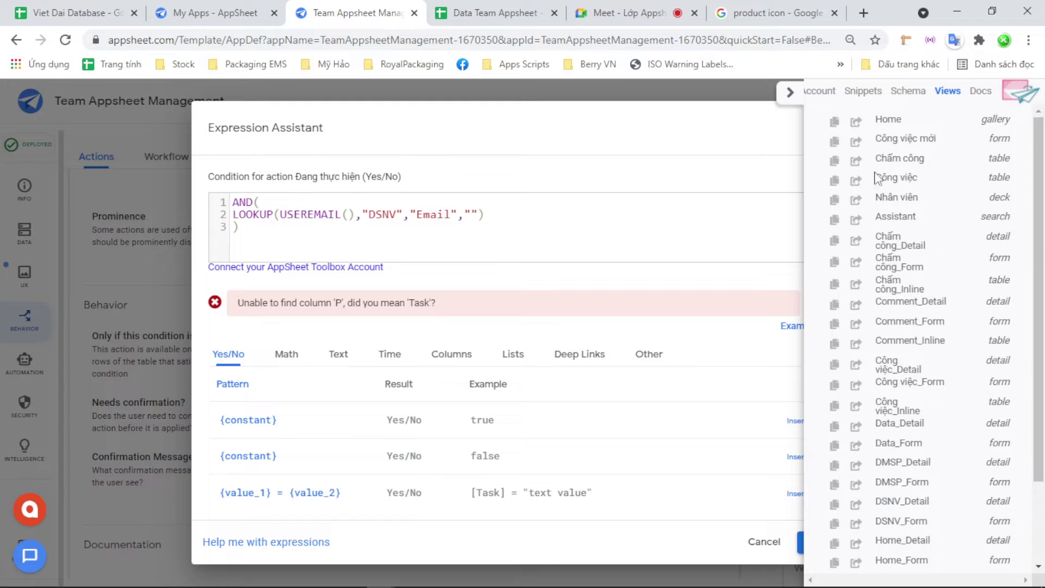
pyautogui.click(905, 103)
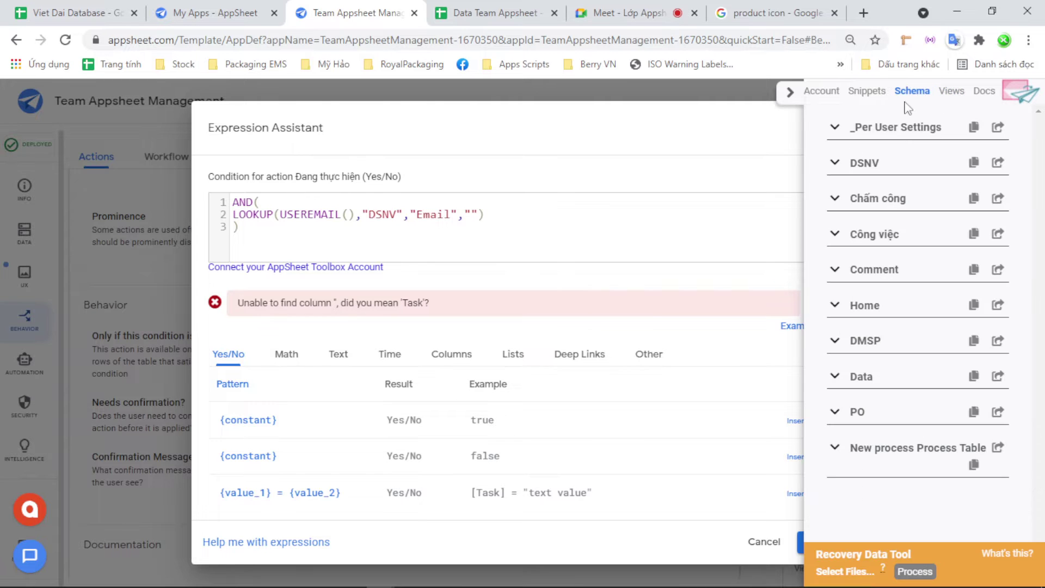
pyautogui.click(835, 163)
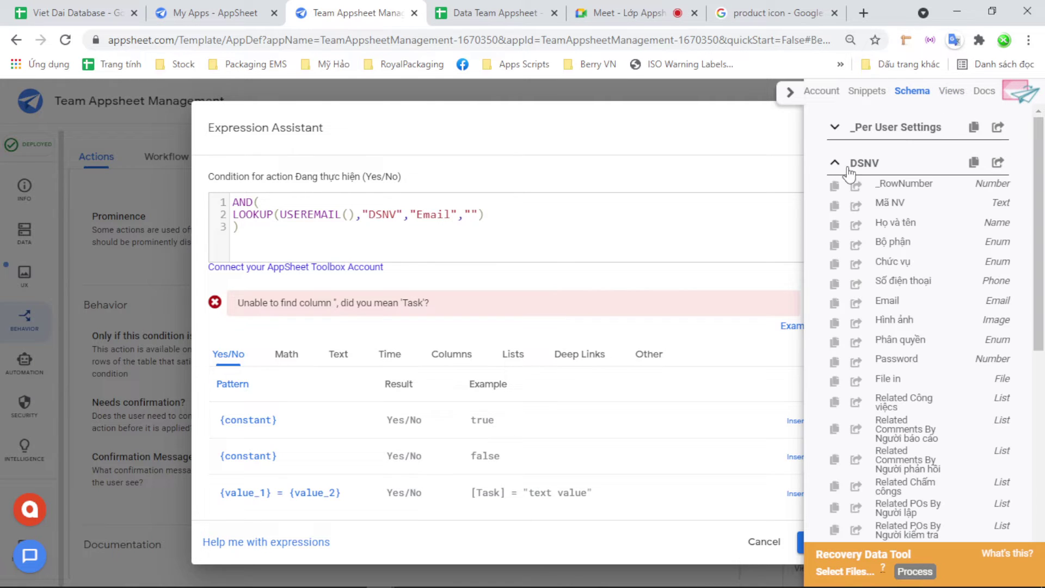
pyautogui.click(475, 214)
pyautogui.hotkey('ctrl', 'v')
pyautogui.click(788, 100)
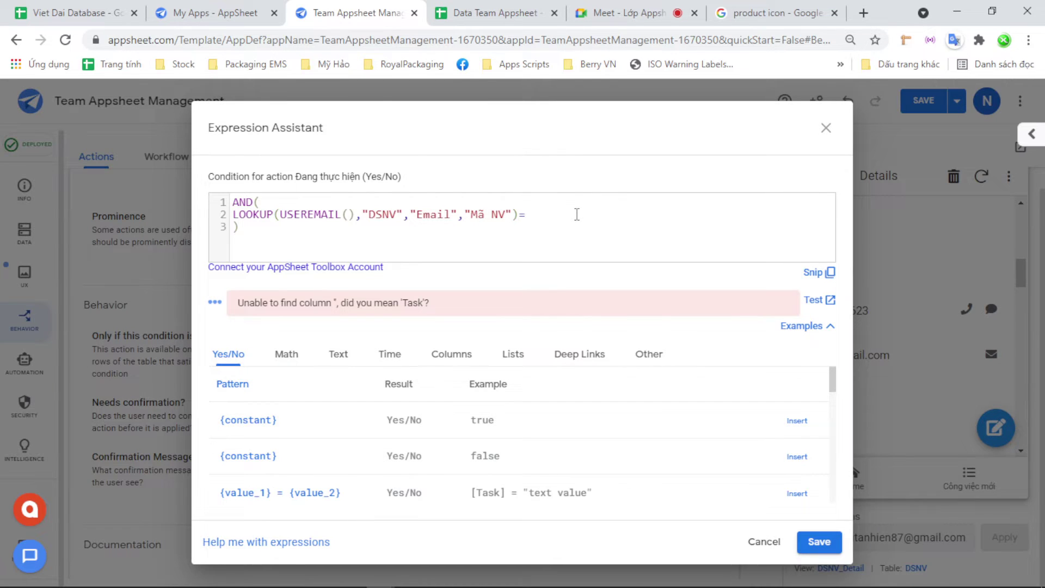
# Step: Compare the lookup result to [Người phục trách] and start a new condition line
pyautogui.write('[')
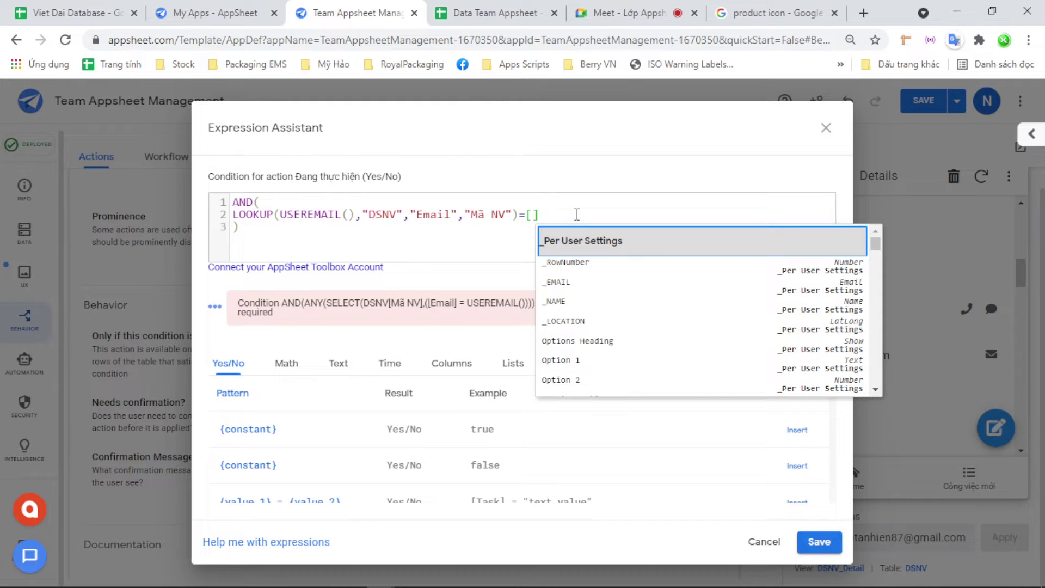
pyautogui.write('ng')
pyautogui.press('Down')
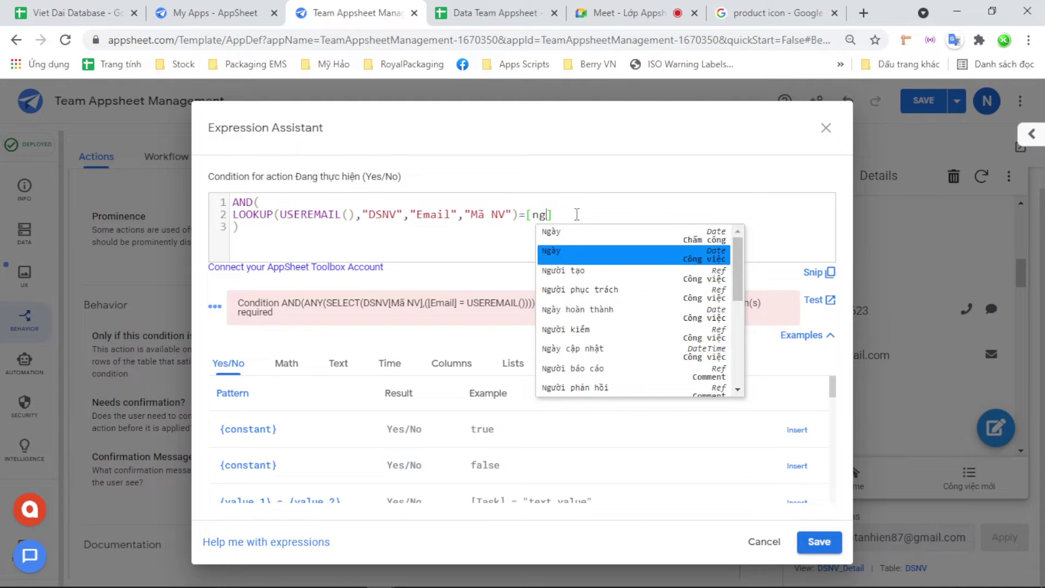
pyautogui.press('Down')
pyautogui.press('Down')
pyautogui.press('Return')
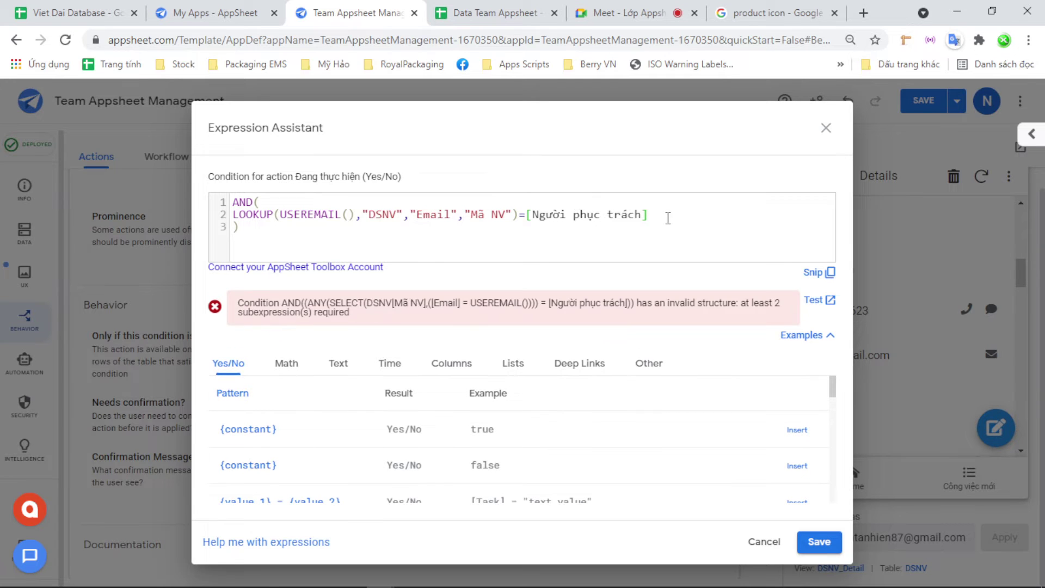
pyautogui.write(',')
pyautogui.press('Return')
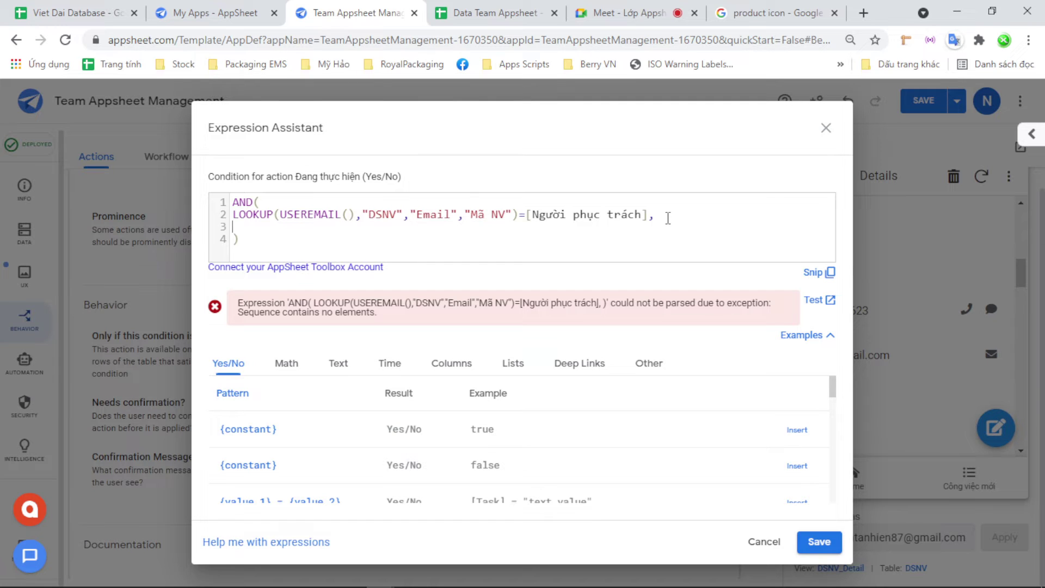
# Step: Add the second condition [tình trạng]="Chờ triển khai"
pyautogui.write('[o')
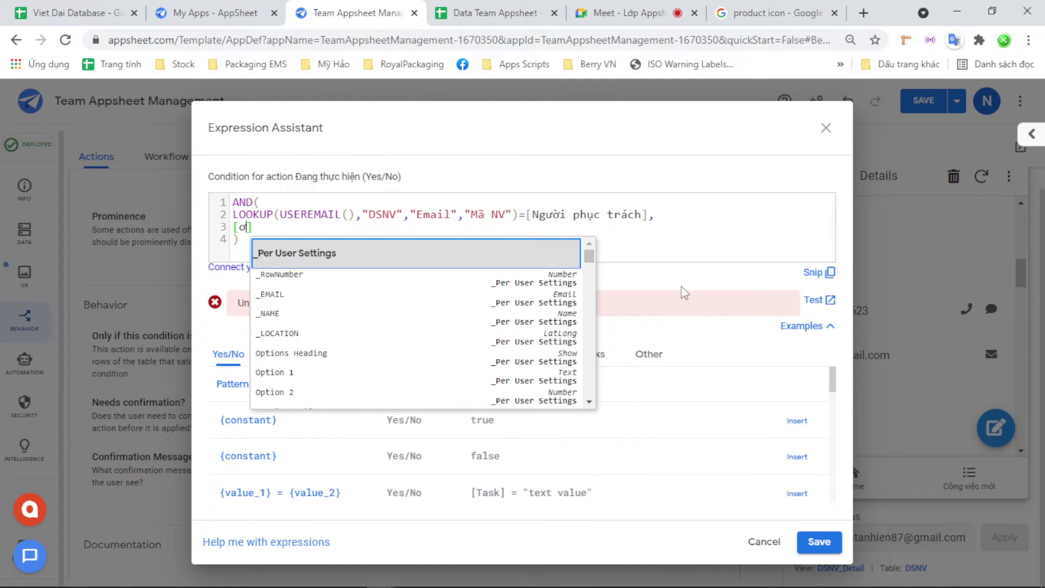
pyautogui.click(693, 329)
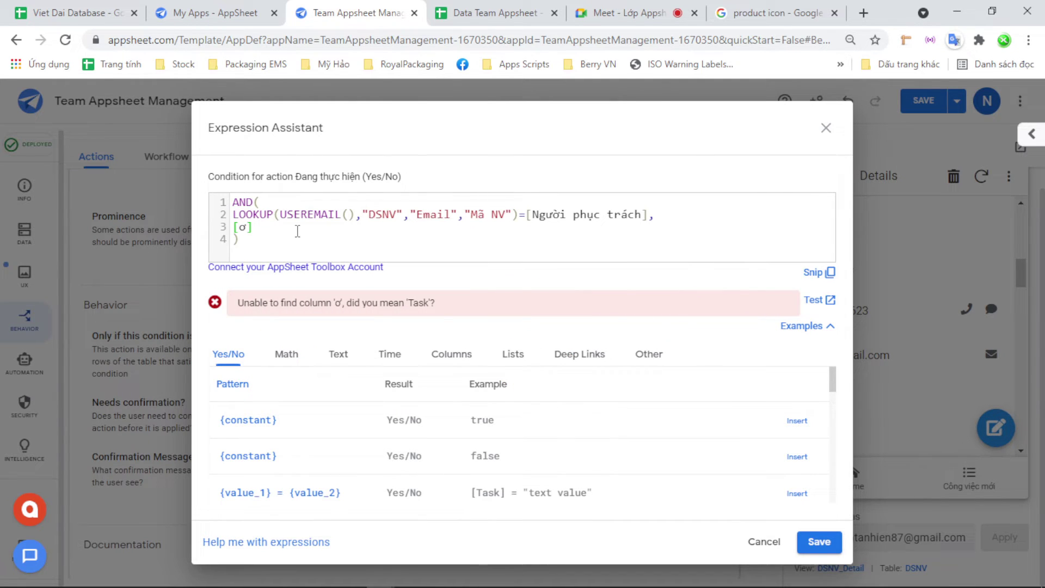
pyautogui.write('tìn')
pyautogui.write('h trang')
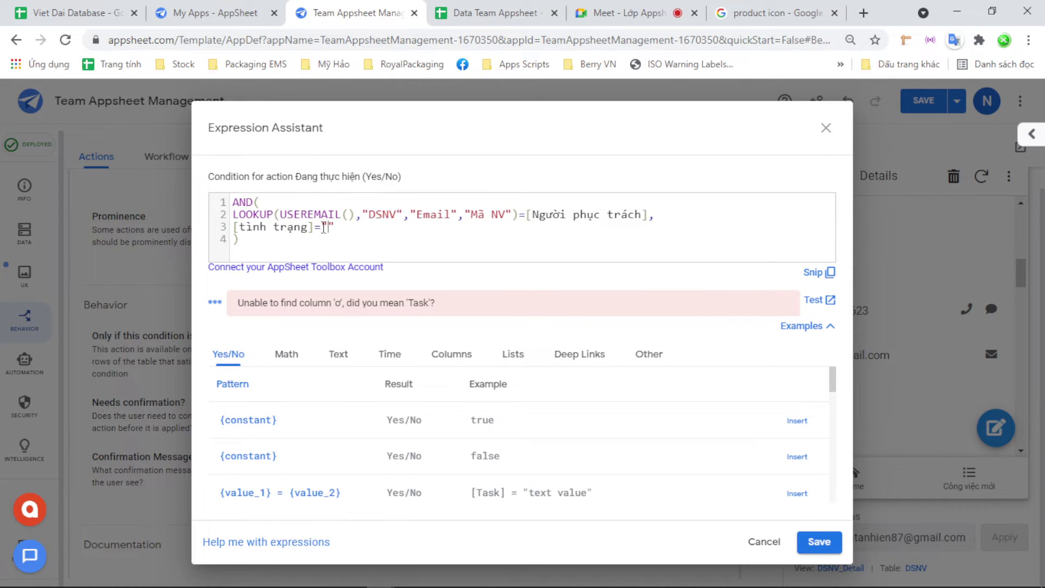
pyautogui.write('Đa')
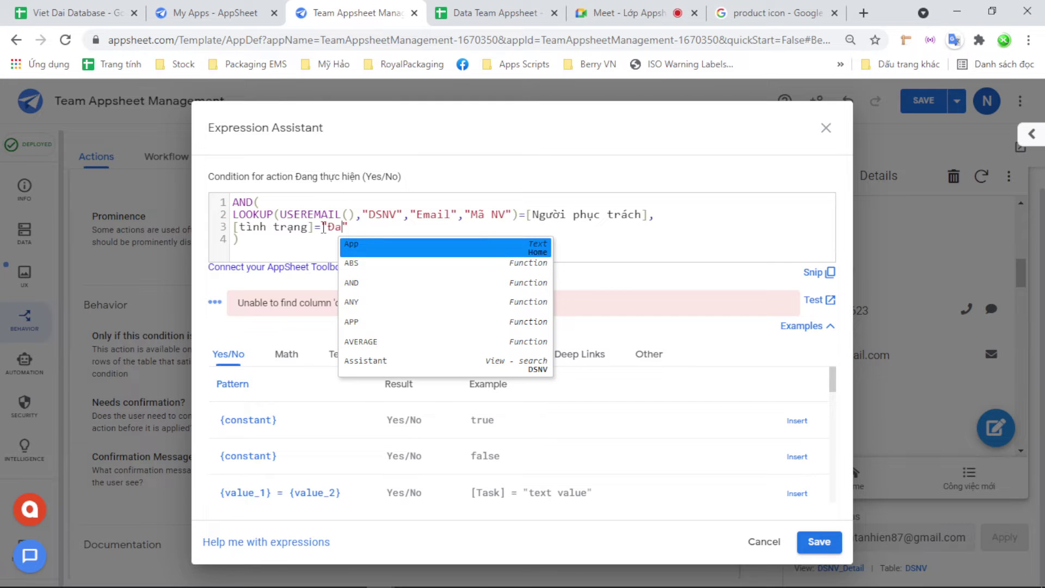
pyautogui.press('BackSpace')
pyautogui.press('BackSpace')
pyautogui.write('Cho')
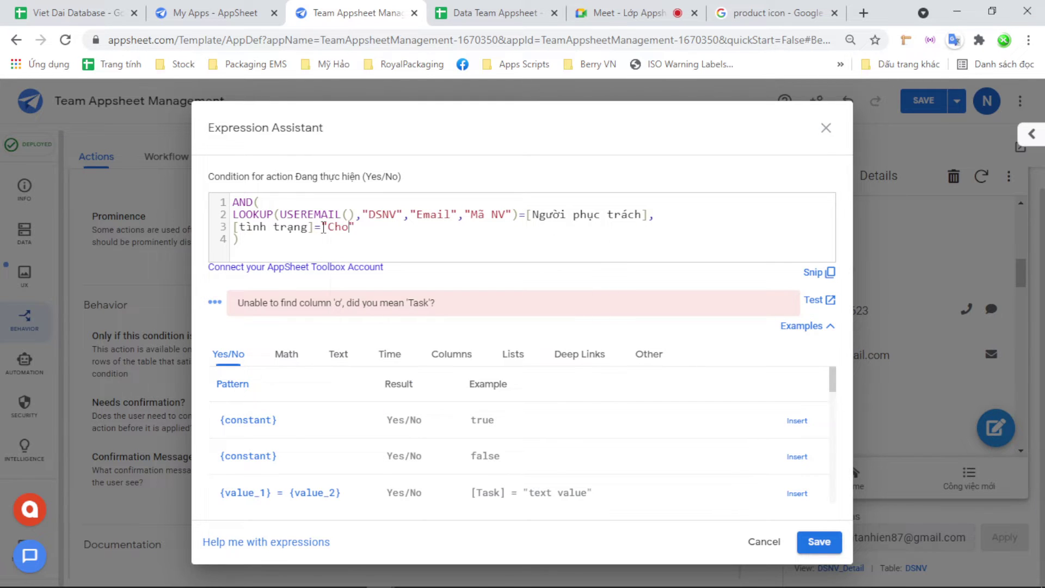
pyautogui.write('trie')
pyautogui.write('ển khai')
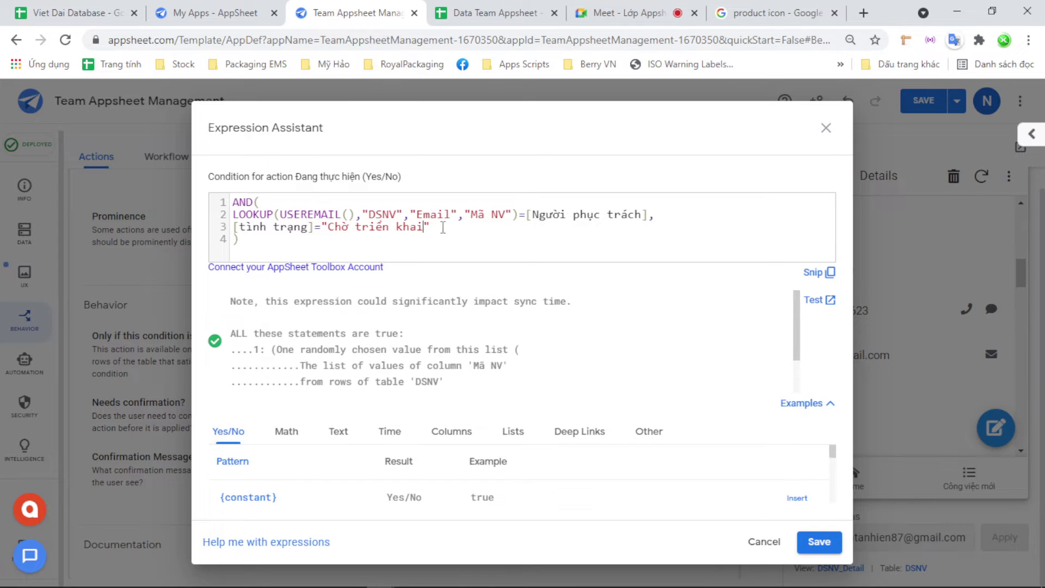
pyautogui.click(258, 245)
pyautogui.hotkey('ctrl', 'a')
pyautogui.click(287, 241)
pyautogui.moveTo(651, 217); pyautogui.dragTo(233, 214)
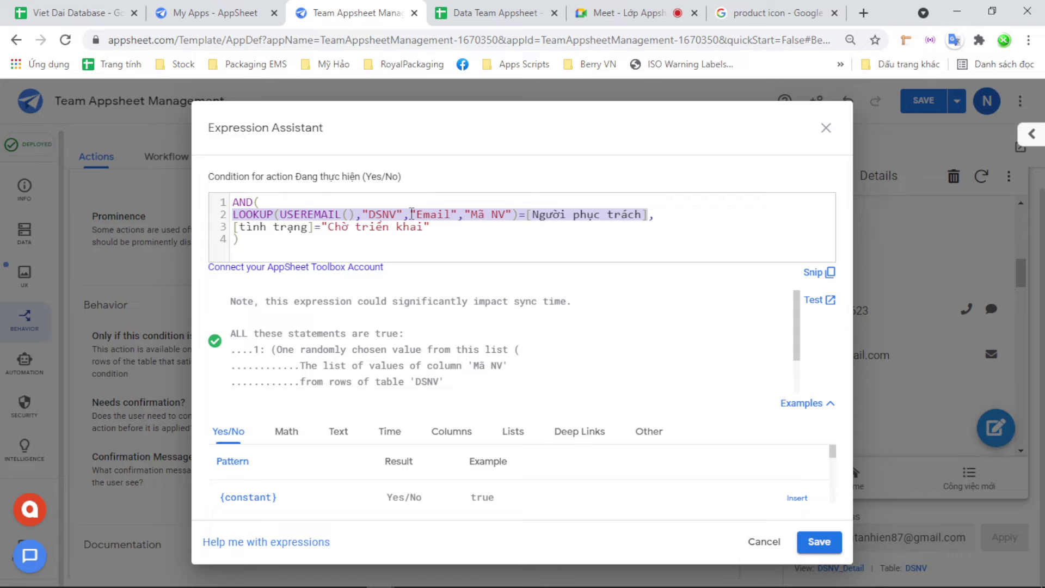
pyautogui.click(391, 208)
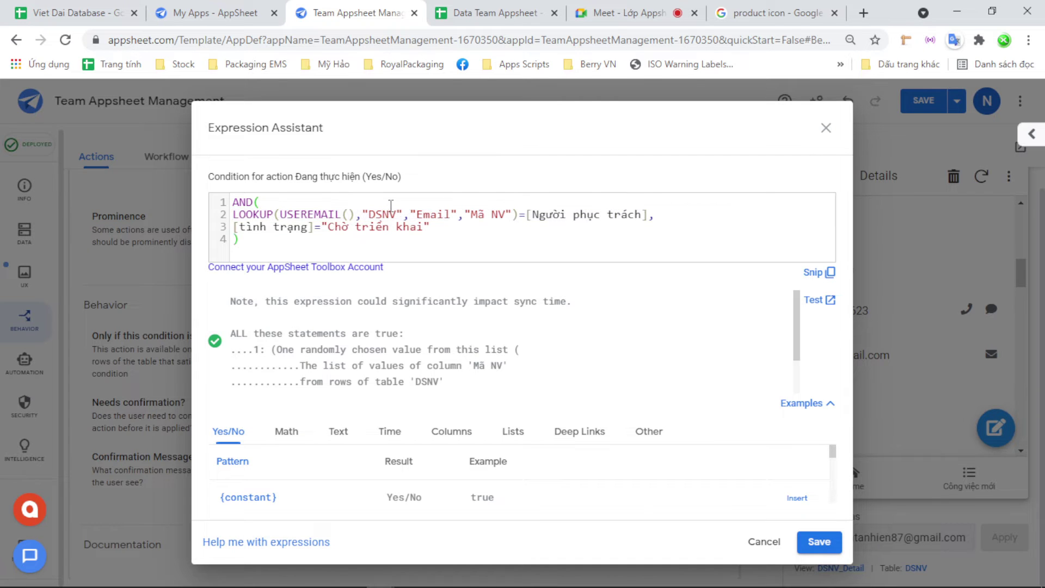
pyautogui.doubleClick(382, 215)
pyautogui.doubleClick(433, 215)
pyautogui.doubleClick(476, 214)
pyautogui.click(509, 214)
pyautogui.click(241, 227)
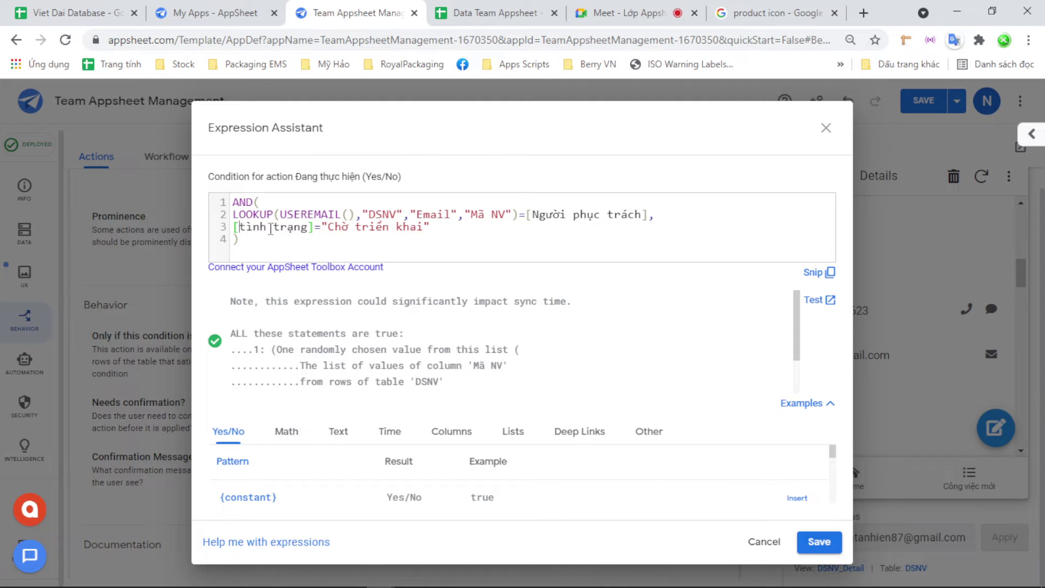
pyautogui.hotkey('ctrl', 'a')
pyautogui.click(326, 241)
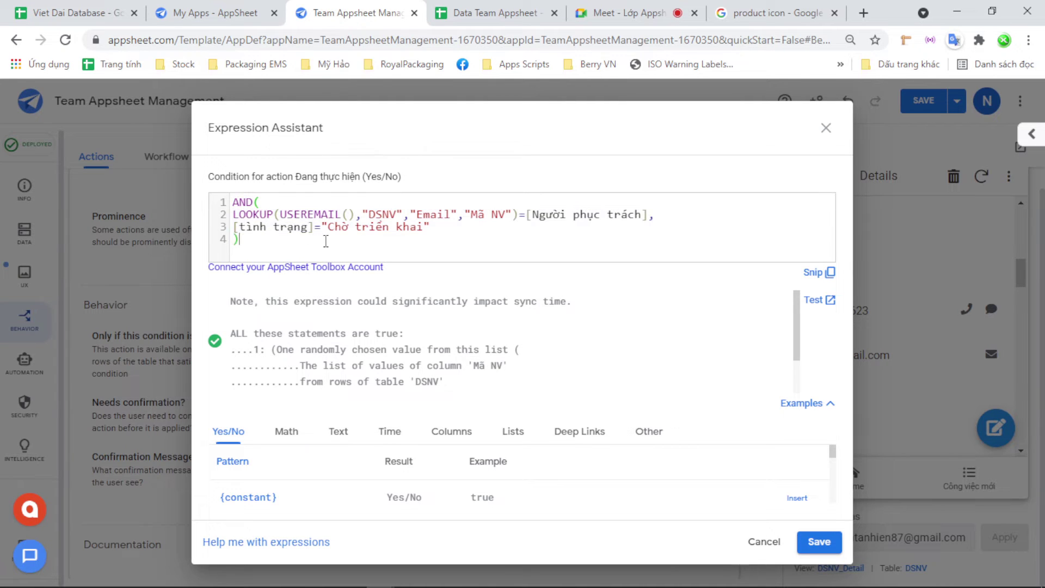
# Step: Save the condition and require confirmation with the message 'Bạn có muốn xác nhận không?'
pyautogui.click(820, 539)
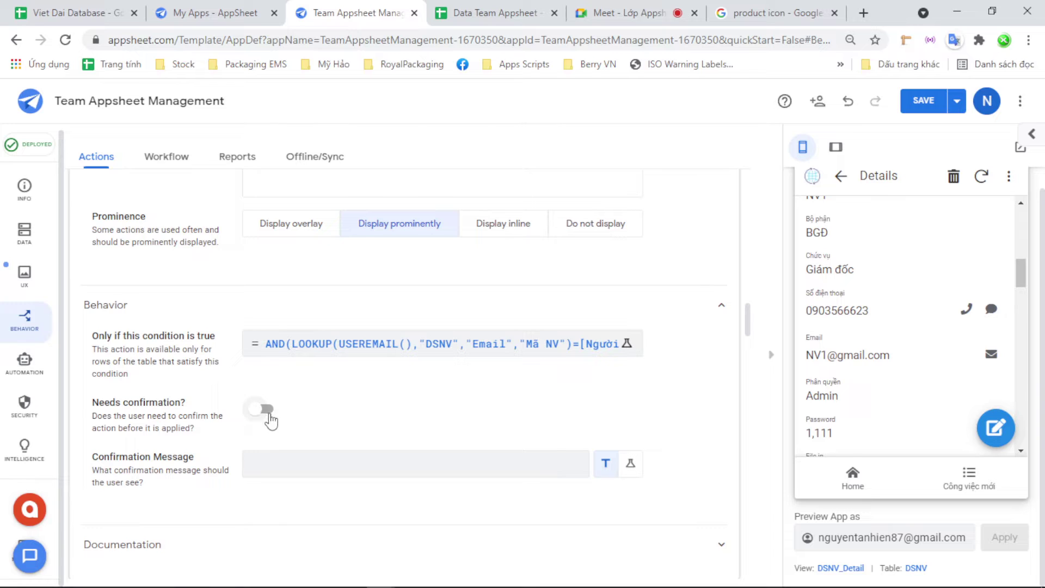
pyautogui.click(268, 413)
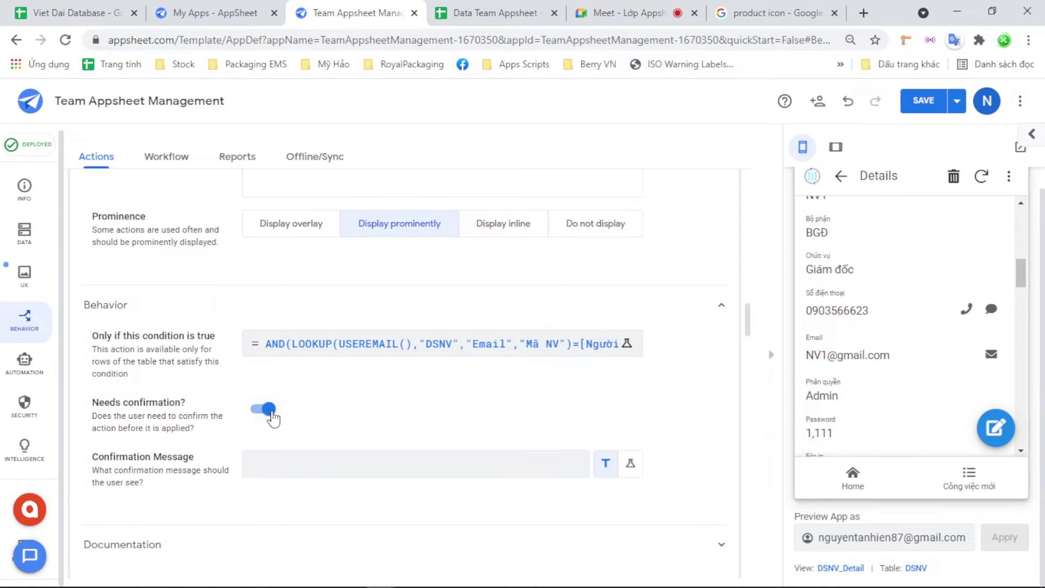
pyautogui.click(303, 466)
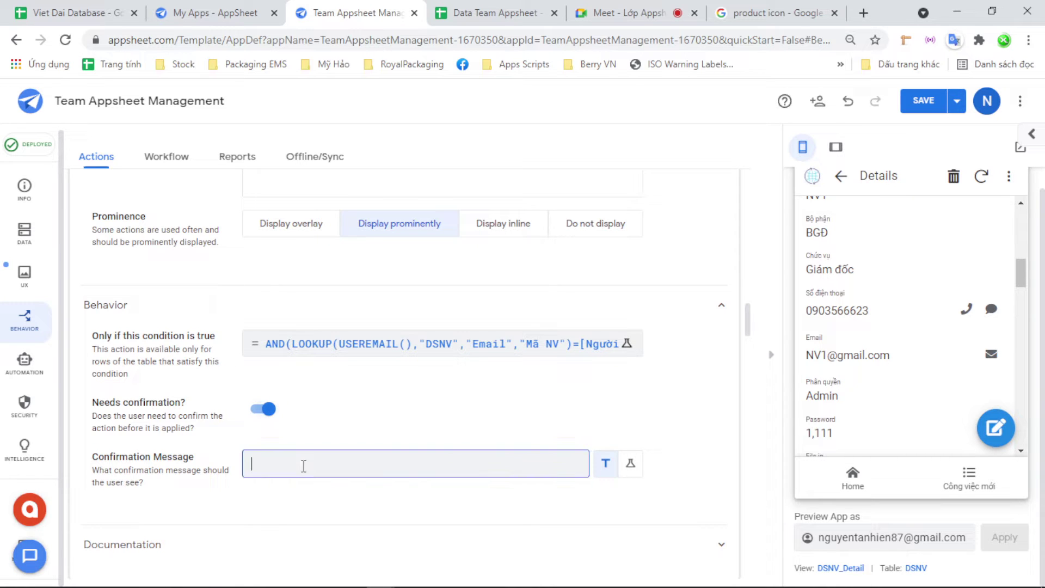
pyautogui.write('Bạn có ')
pyautogui.write('muốn xác n')
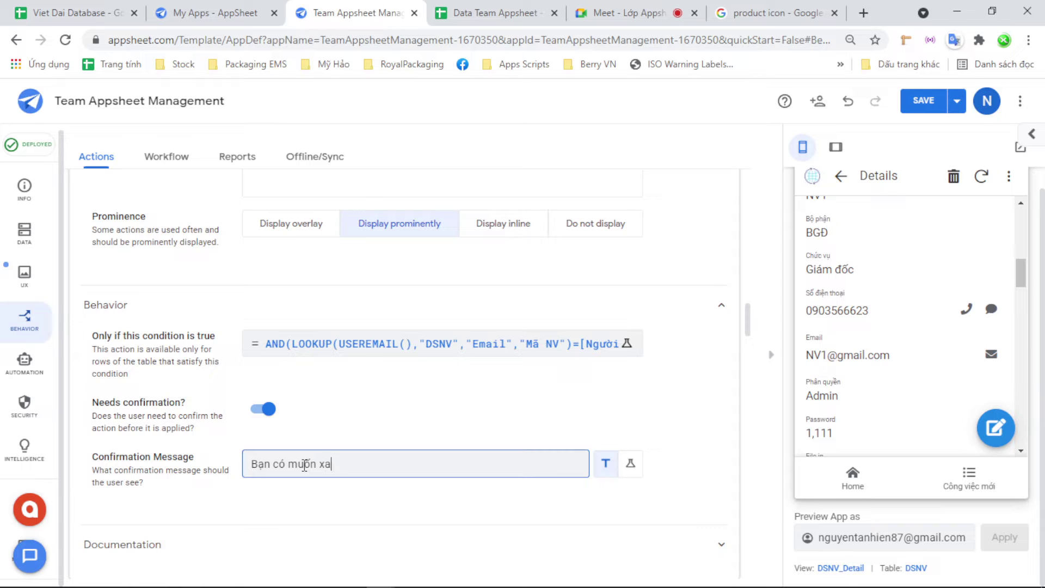
pyautogui.write('hận không?')
pyautogui.scroll(-1, 533, 381)
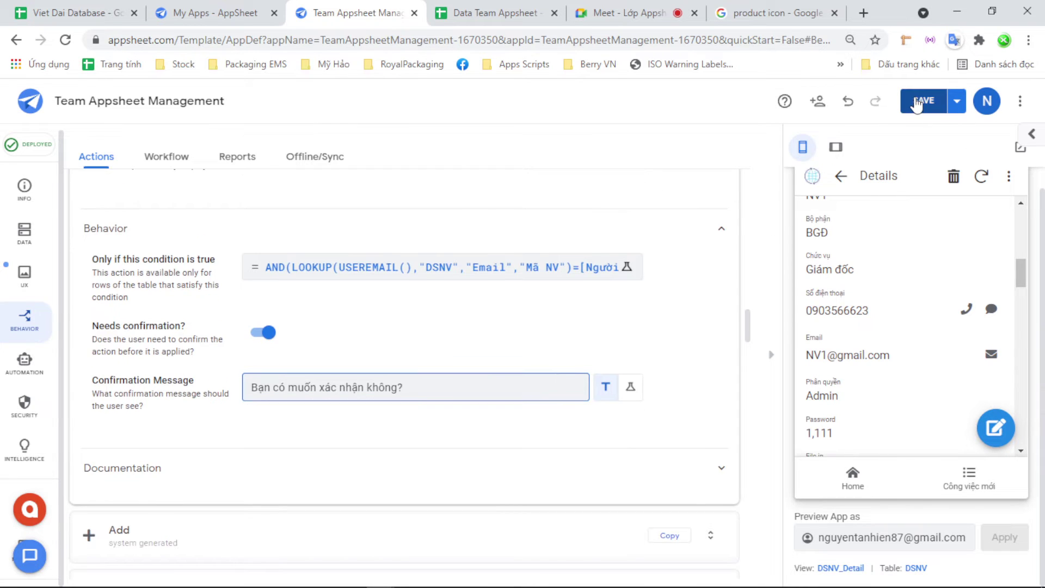
# Step: Save the app and let the preview sync with the updated Đang thực hiện action
pyautogui.click(917, 103)
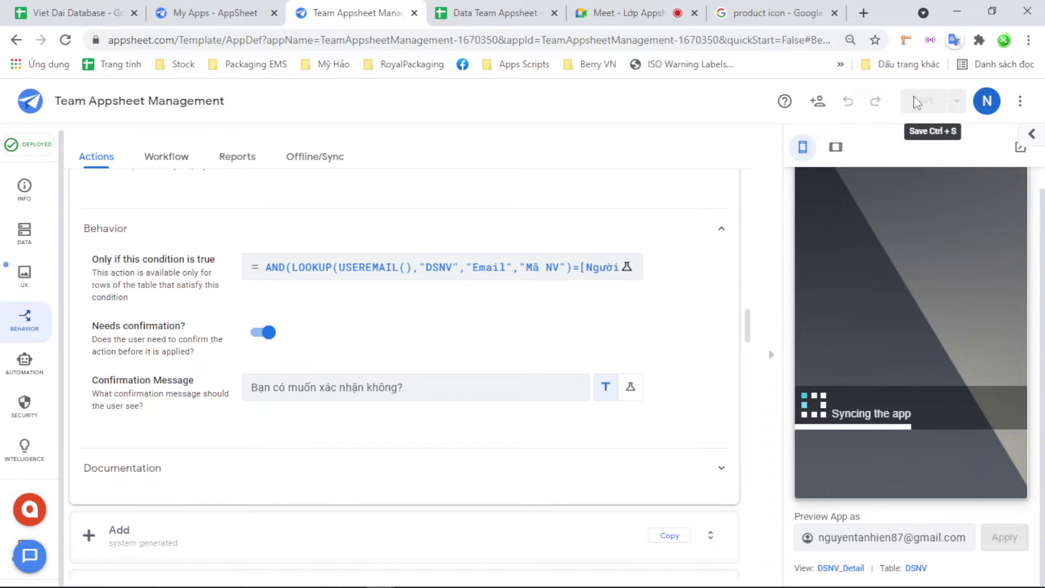
pyautogui.scroll(8, 275, 306)
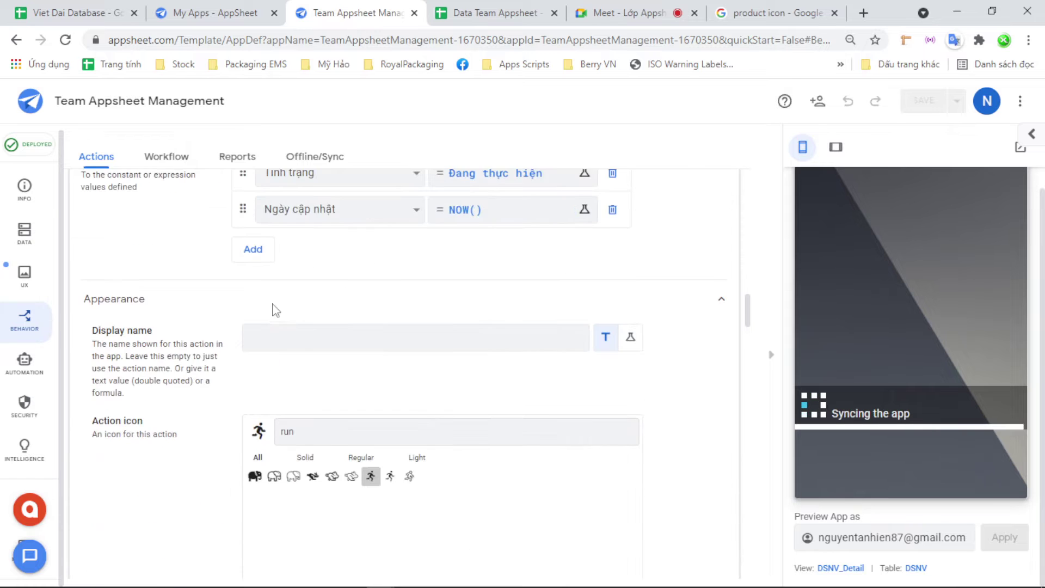
pyautogui.scroll(-4, 282, 305)
pyautogui.scroll(9, 282, 307)
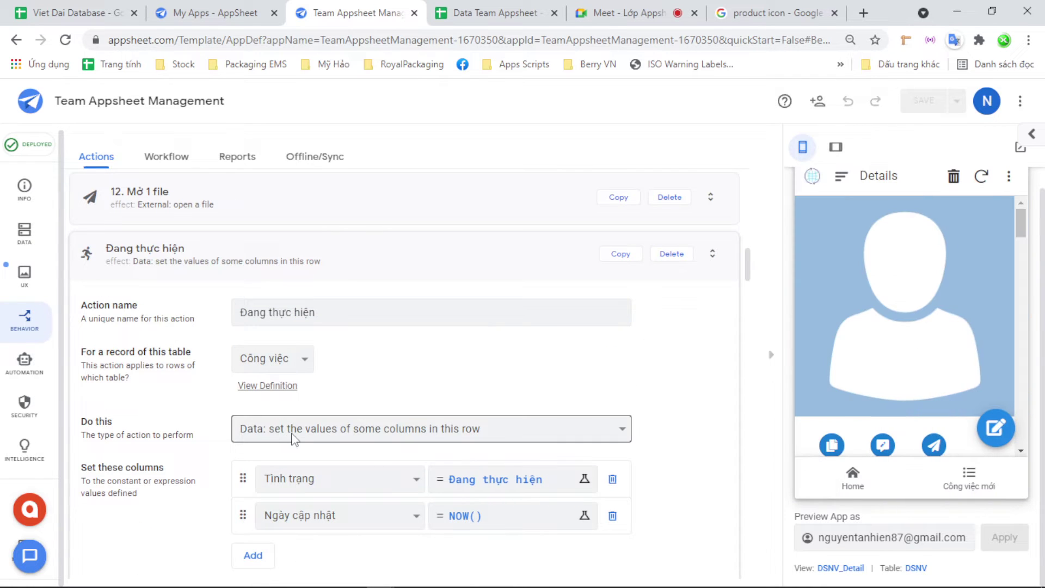
# Step: Open task 5939d64d from the Báo cáo công việc list in the preview
pyautogui.scroll(1, 857, 475)
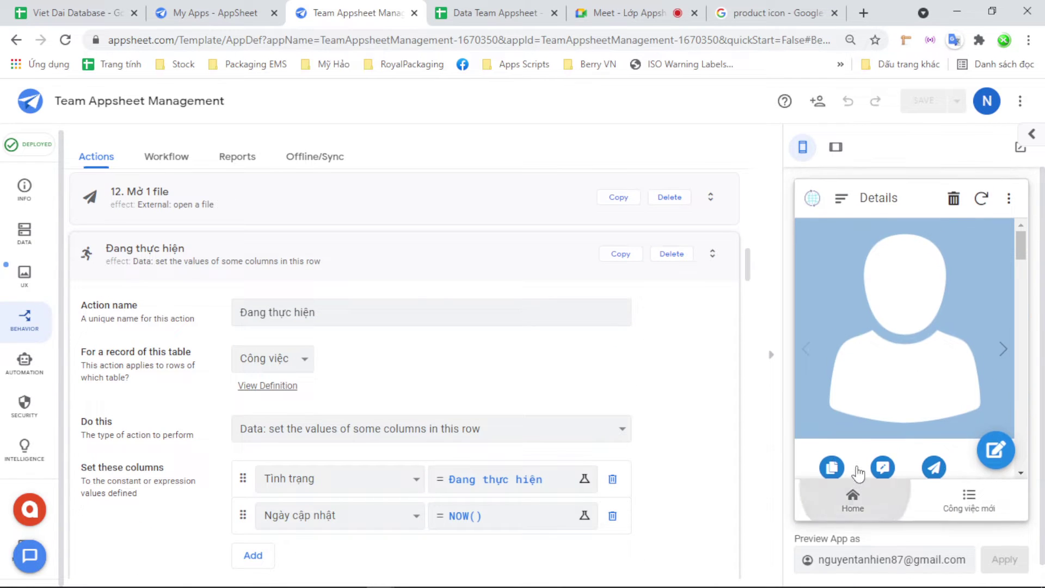
pyautogui.click(864, 488)
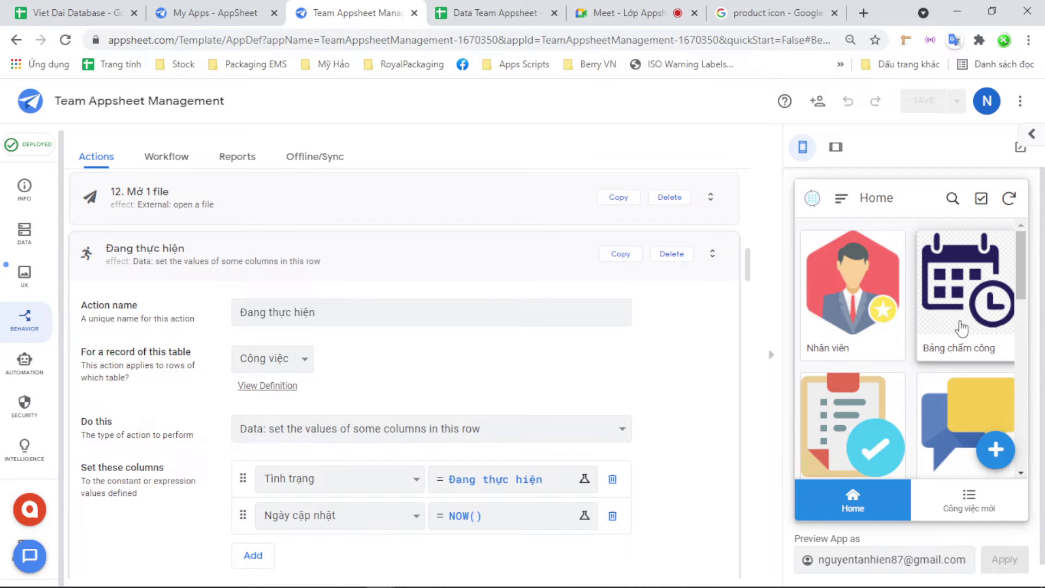
pyautogui.scroll(-3, 859, 359)
pyautogui.click(852, 262)
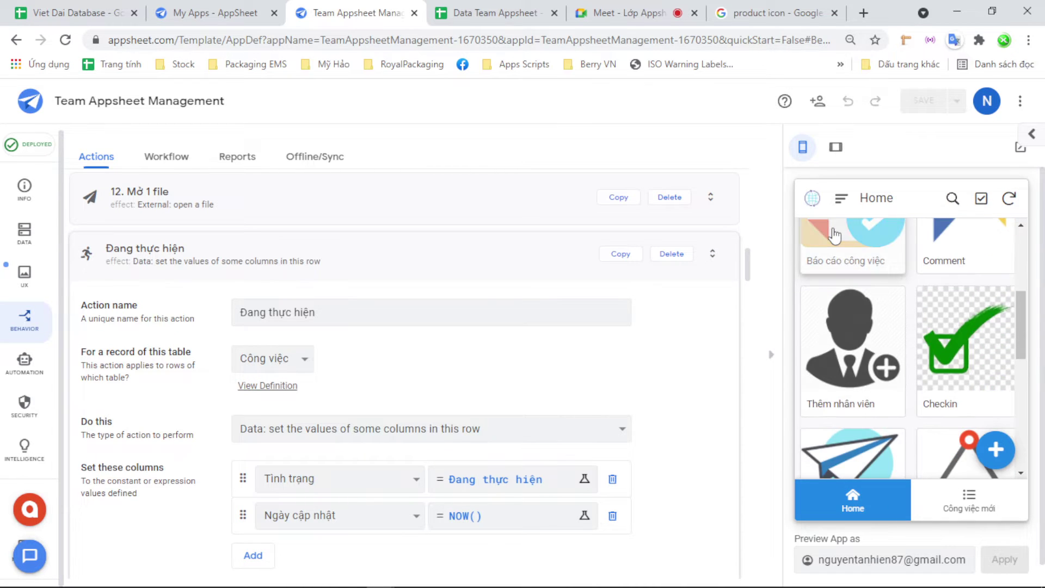
pyautogui.click(925, 294)
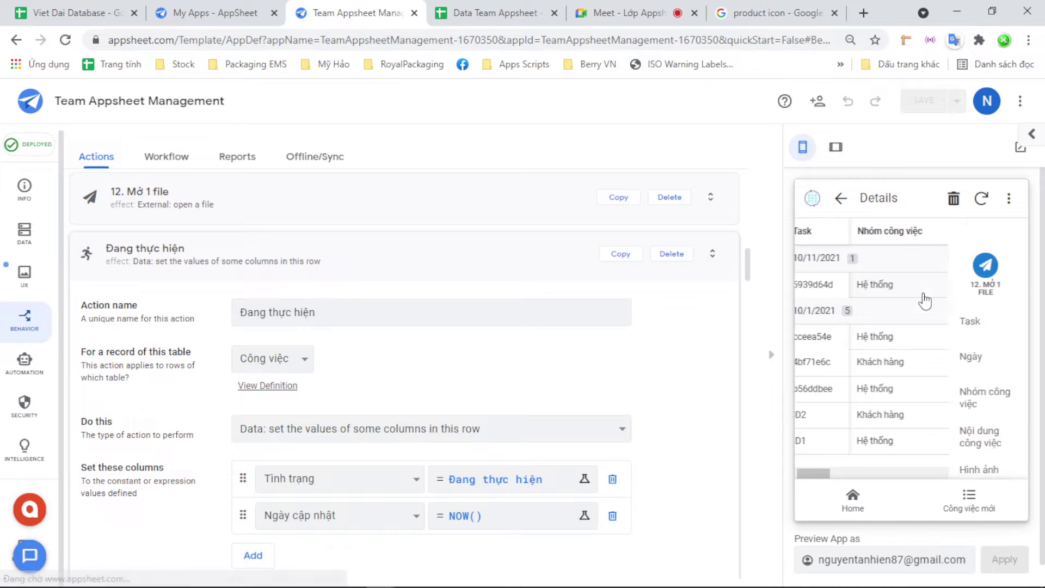
# Step: Review task 5939d64d's details, then switch to the Data Team Appsheet spreadsheet
pyautogui.scroll(-3, 936, 324)
pyautogui.scroll(2, 937, 321)
pyautogui.scroll(-1, 936, 321)
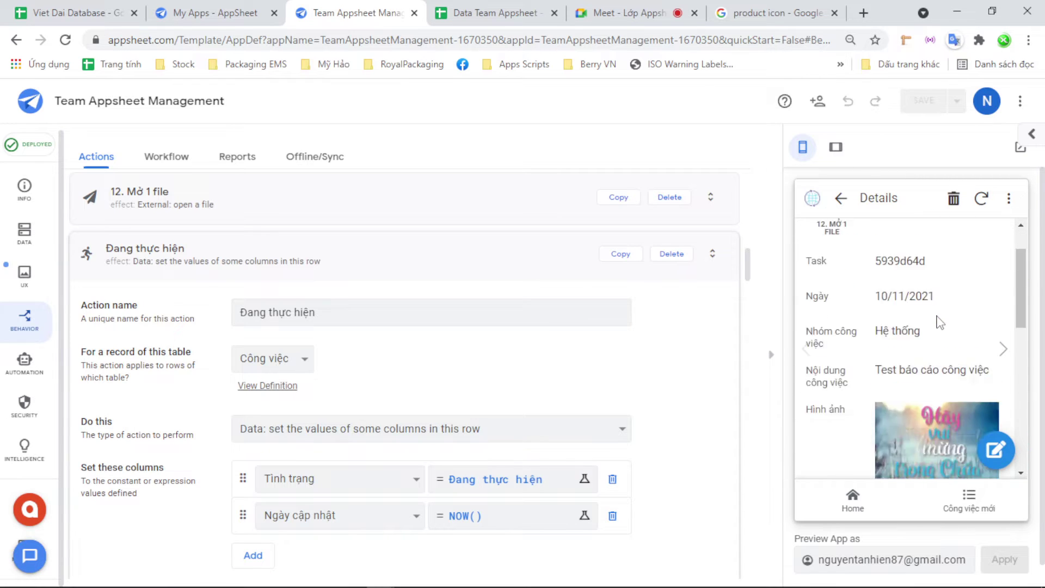
pyautogui.scroll(-3, 933, 321)
pyautogui.scroll(-2, 932, 320)
pyautogui.scroll(4, 933, 320)
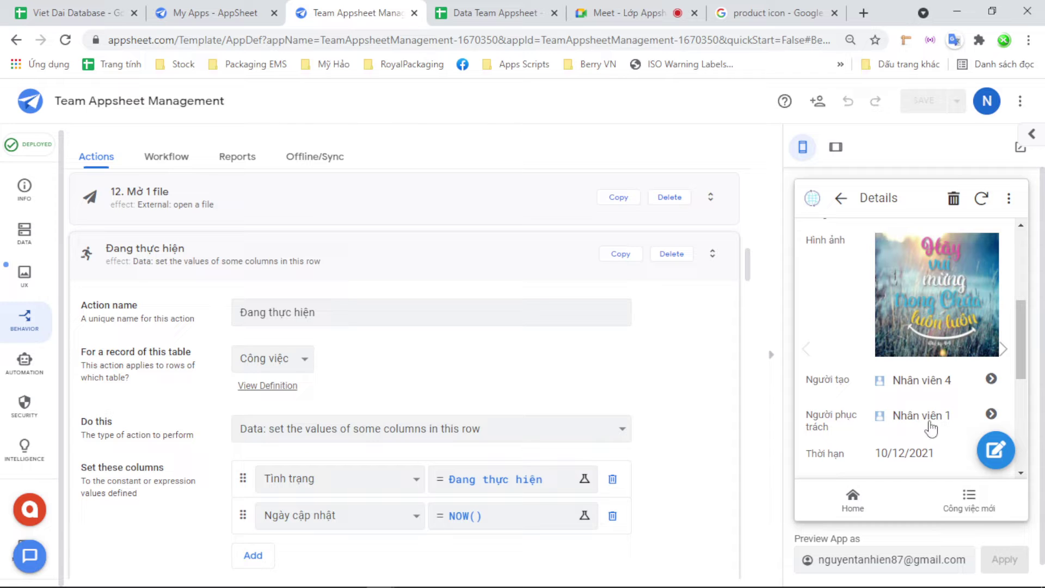
pyautogui.scroll(-3, 936, 425)
pyautogui.click(487, 14)
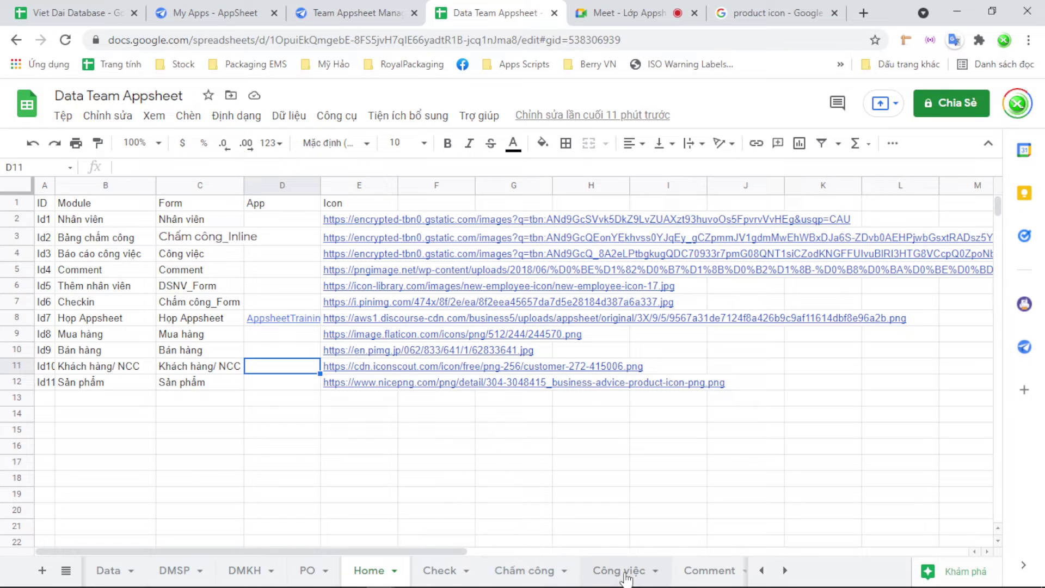
# Step: Read the Admin employee's e-mail in cell F2 of the DSNV sheet, then return to AppSheet
pyautogui.click(784, 570)
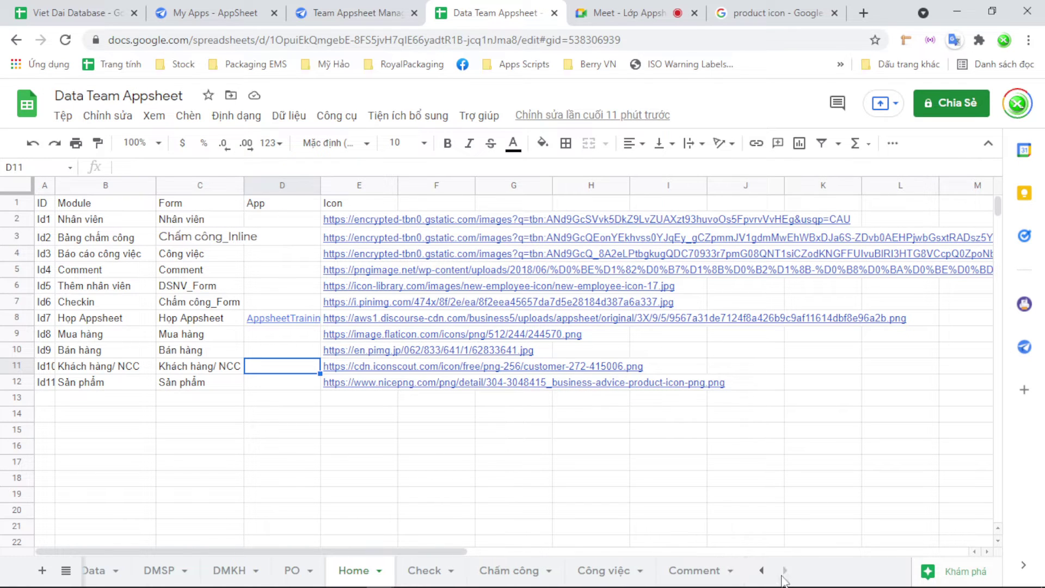
pyautogui.click(760, 572)
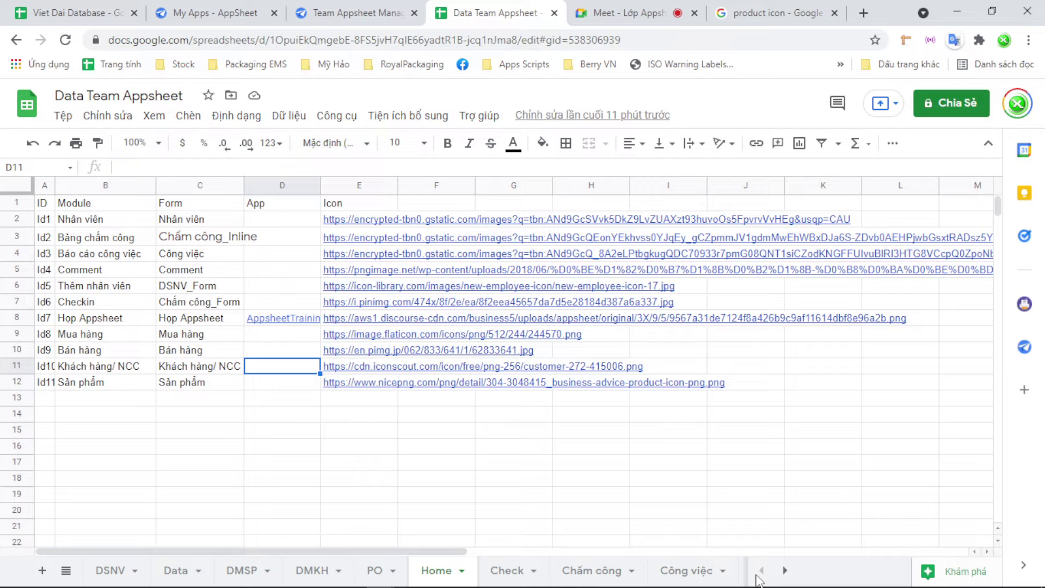
pyautogui.click(117, 572)
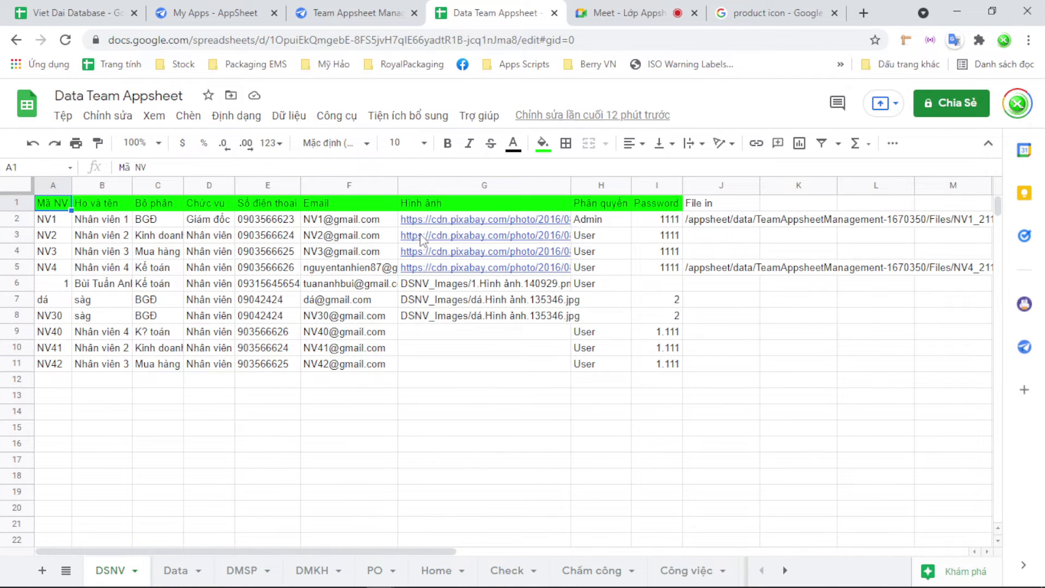
pyautogui.click(343, 223)
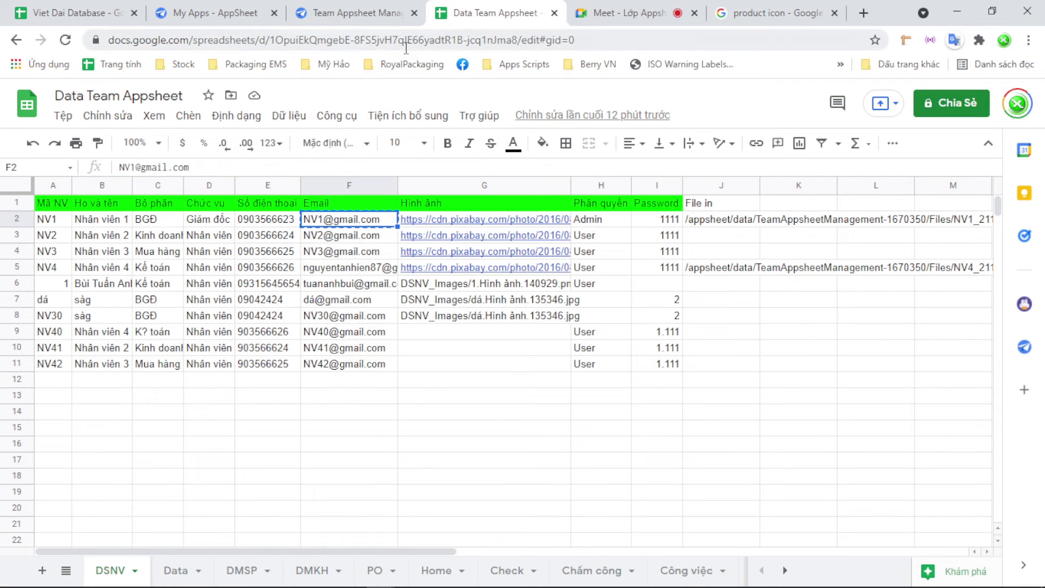
pyautogui.click(348, 13)
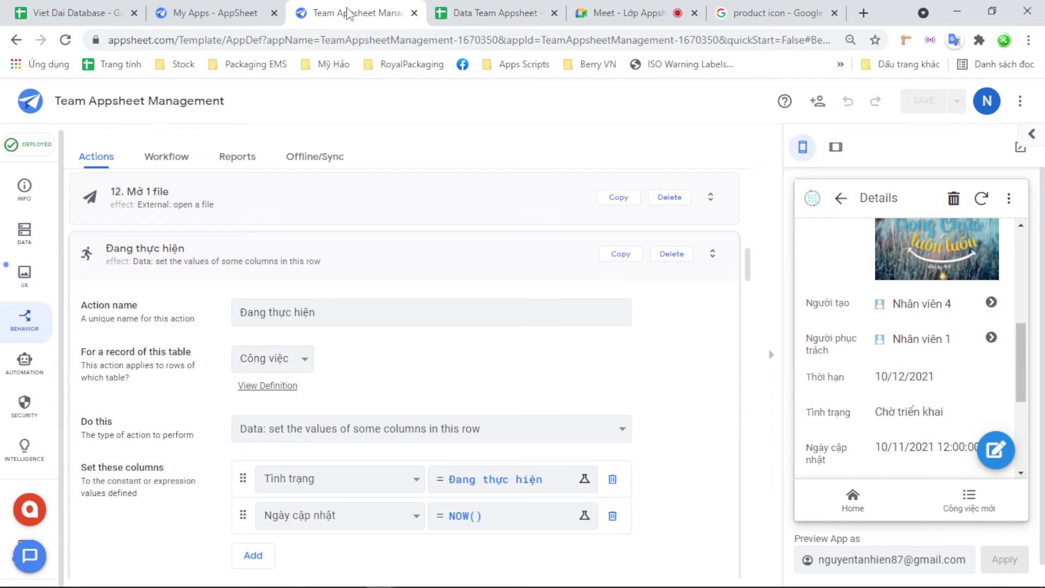
# Step: Set the preview user to the Admin employee's e-mail address
pyautogui.tripleClick(907, 566)
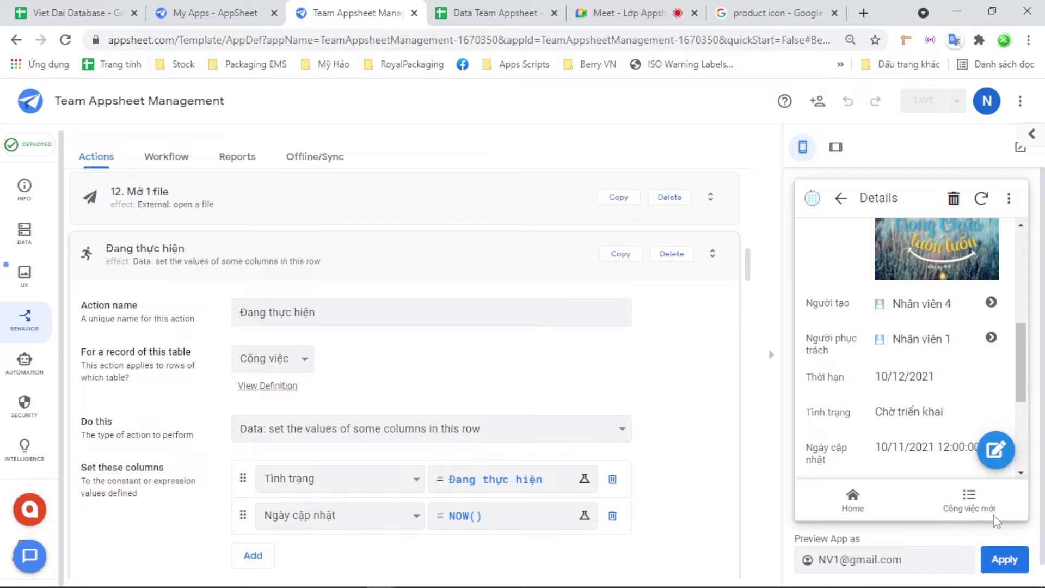
pyautogui.scroll(5, 943, 340)
pyautogui.scroll(-5, 930, 360)
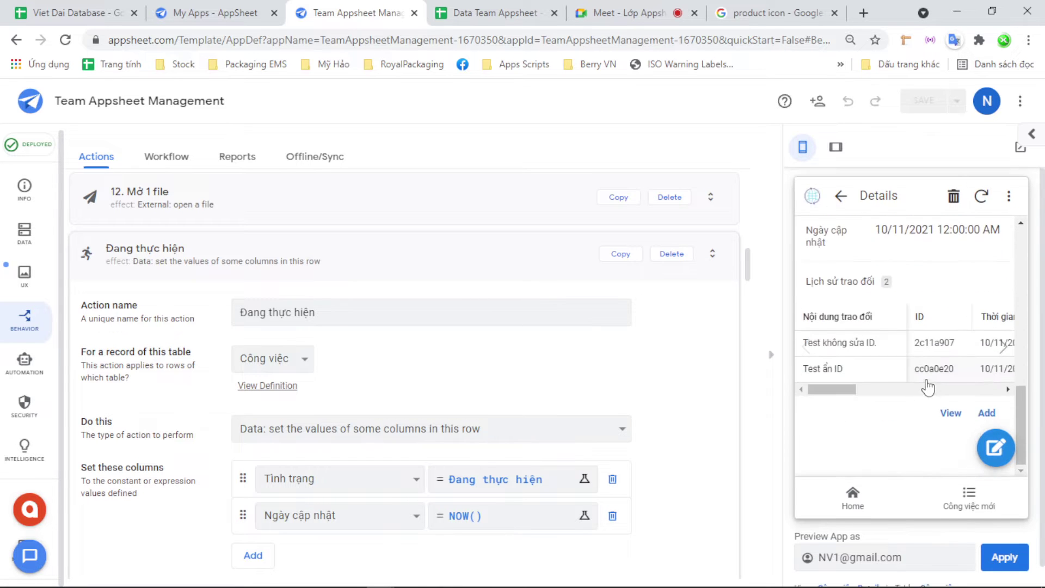
pyautogui.scroll(-3, 932, 357)
pyautogui.click(1004, 559)
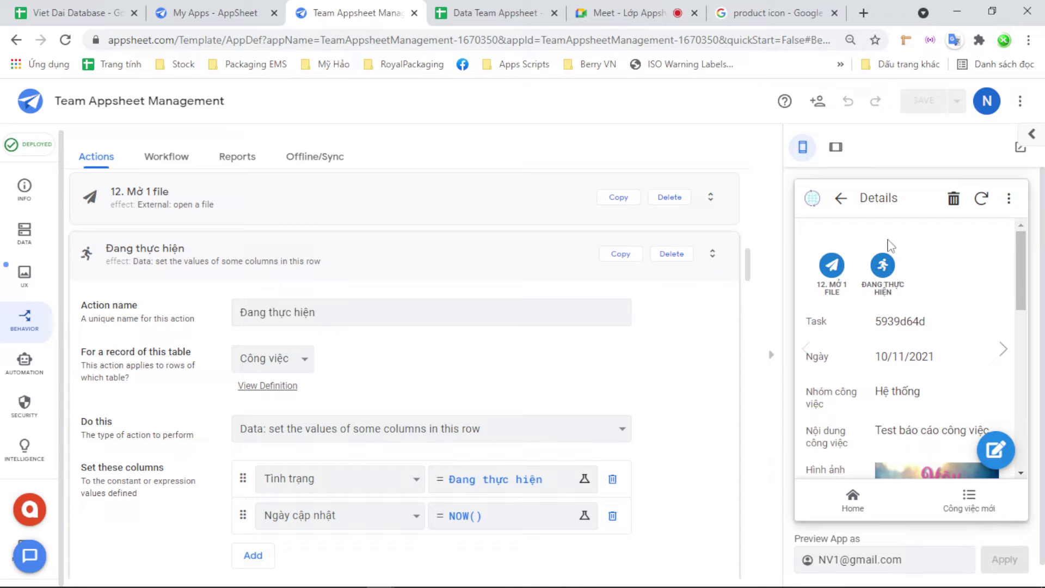
# Step: Run and confirm the Đang thực hiện action on task 5939d64d
pyautogui.click(882, 267)
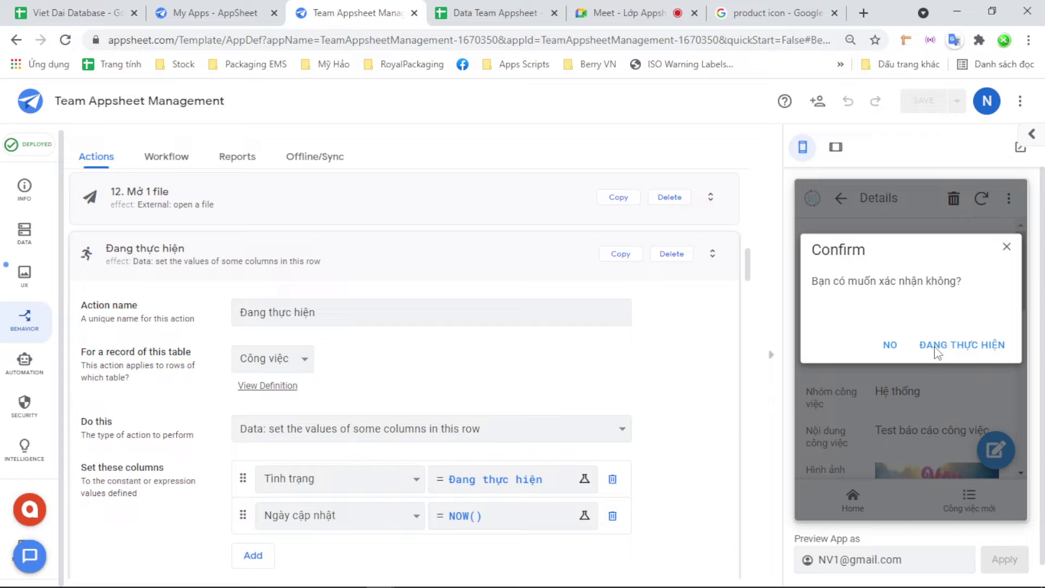
pyautogui.click(967, 347)
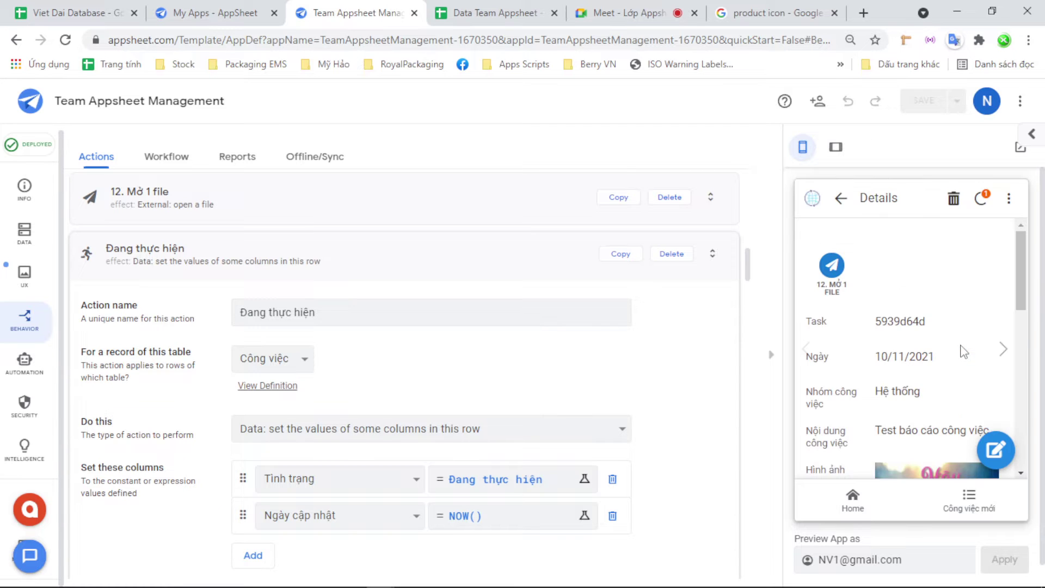
pyautogui.scroll(3, 961, 353)
pyautogui.scroll(2, 961, 352)
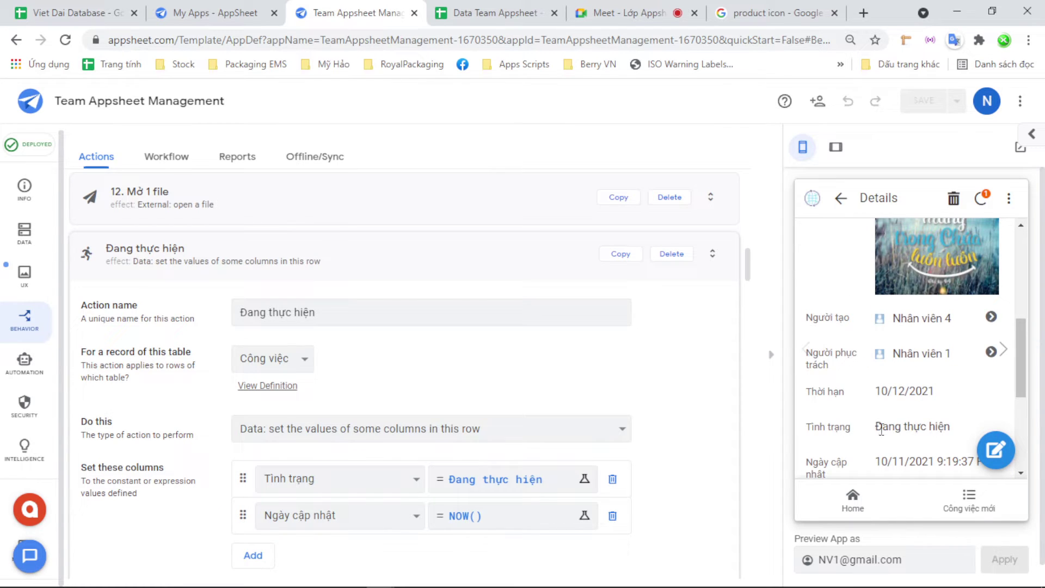
pyautogui.scroll(-2, 893, 444)
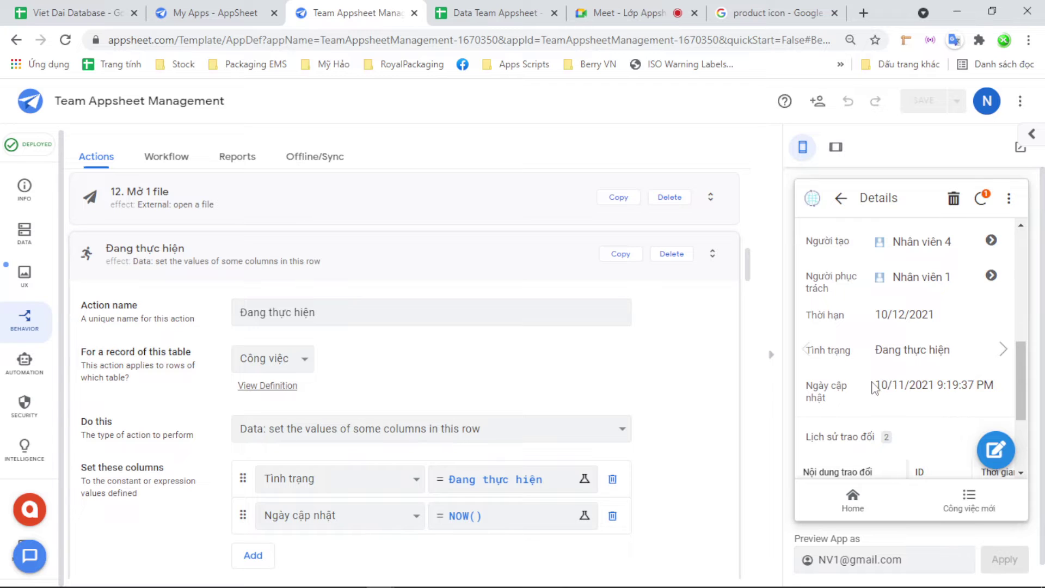
pyautogui.moveTo(874, 386); pyautogui.dragTo(989, 384)
pyautogui.scroll(1, 987, 387)
pyautogui.scroll(2, 984, 395)
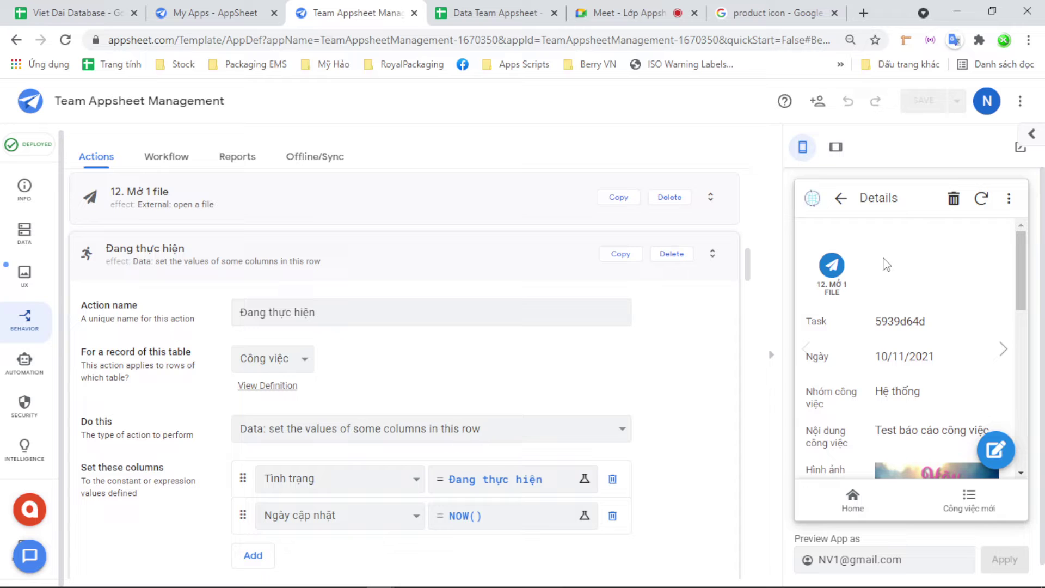
# Step: In task 5939d64d's edit form, clear Người phục trách, then cancel to keep Nhân viên 1
pyautogui.click(999, 453)
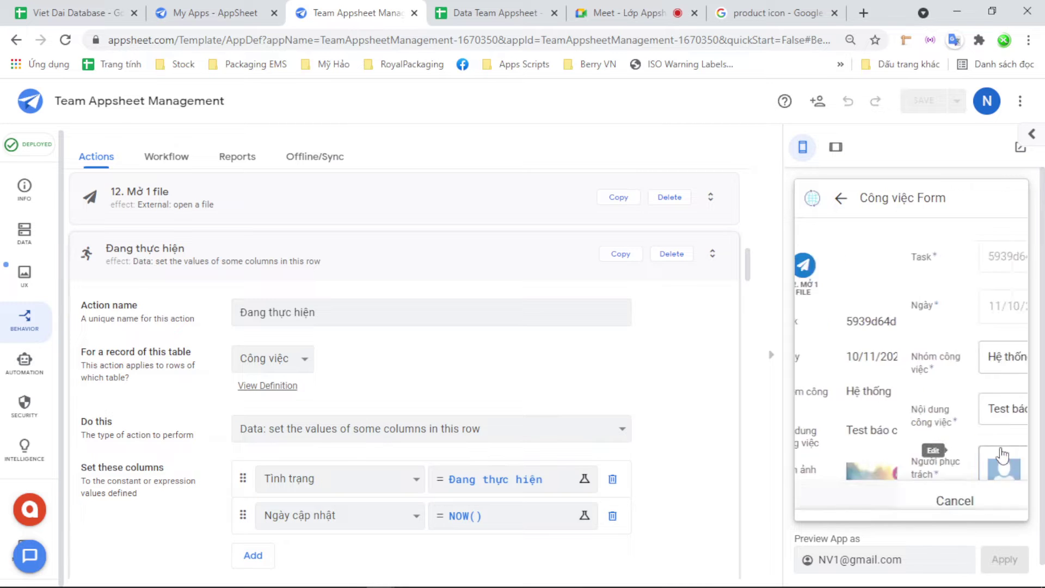
pyautogui.click(1001, 455)
pyautogui.scroll(-3, 968, 380)
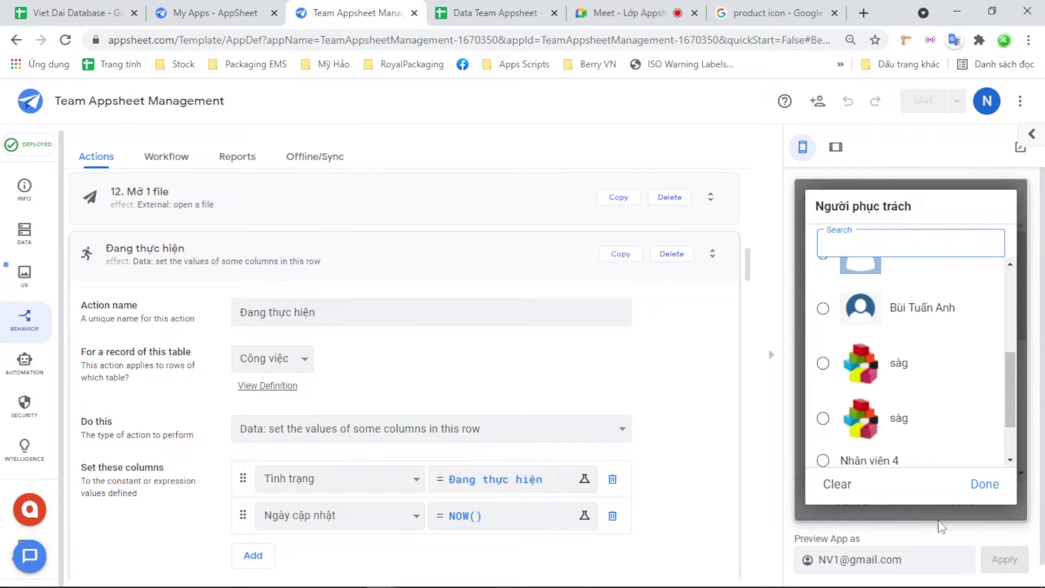
pyautogui.click(844, 486)
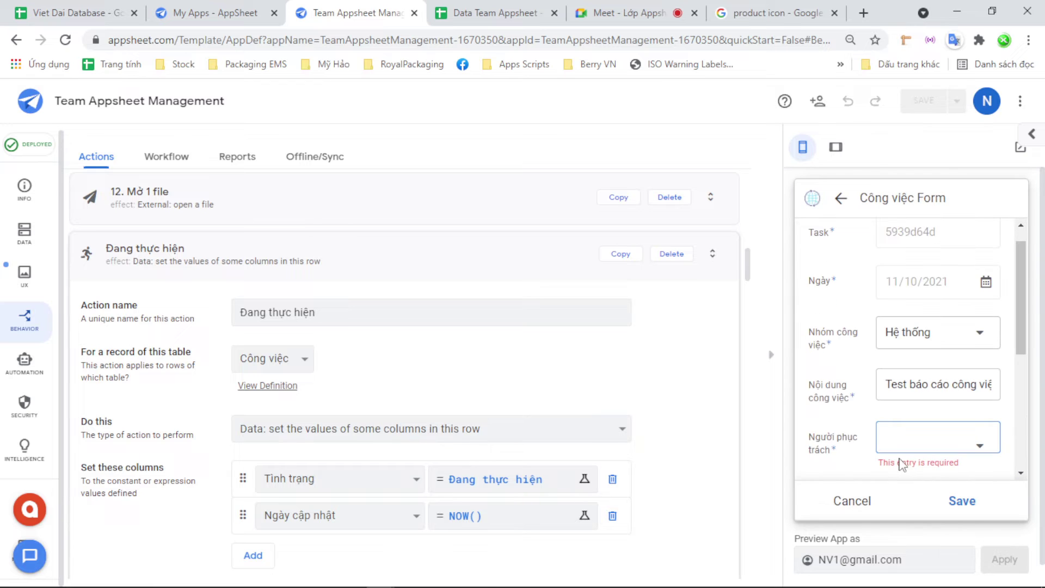
pyautogui.click(852, 500)
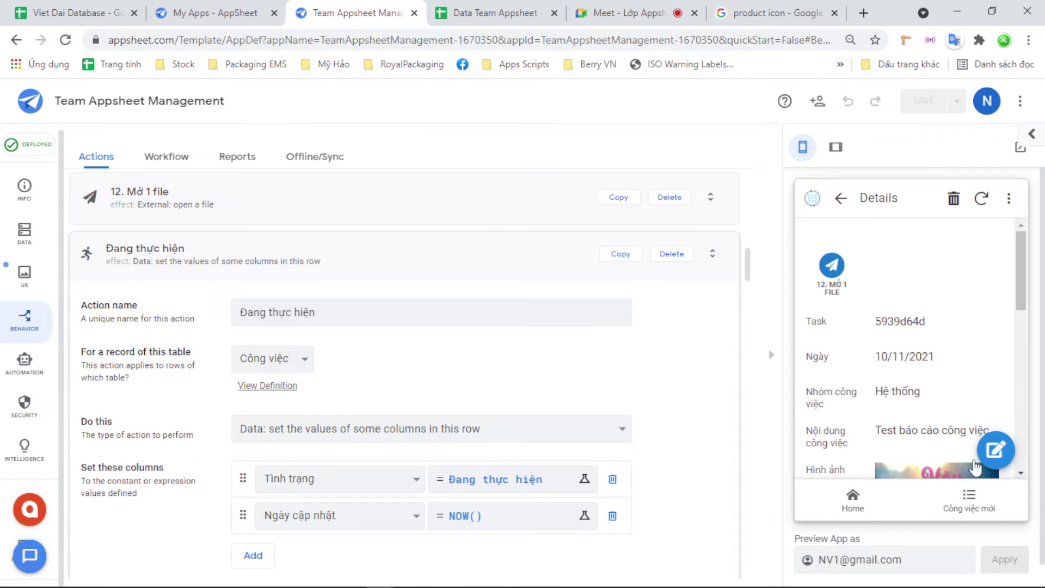
# Step: Reopen the task's edit form to review its fields, then go to the Data tables list
pyautogui.click(988, 454)
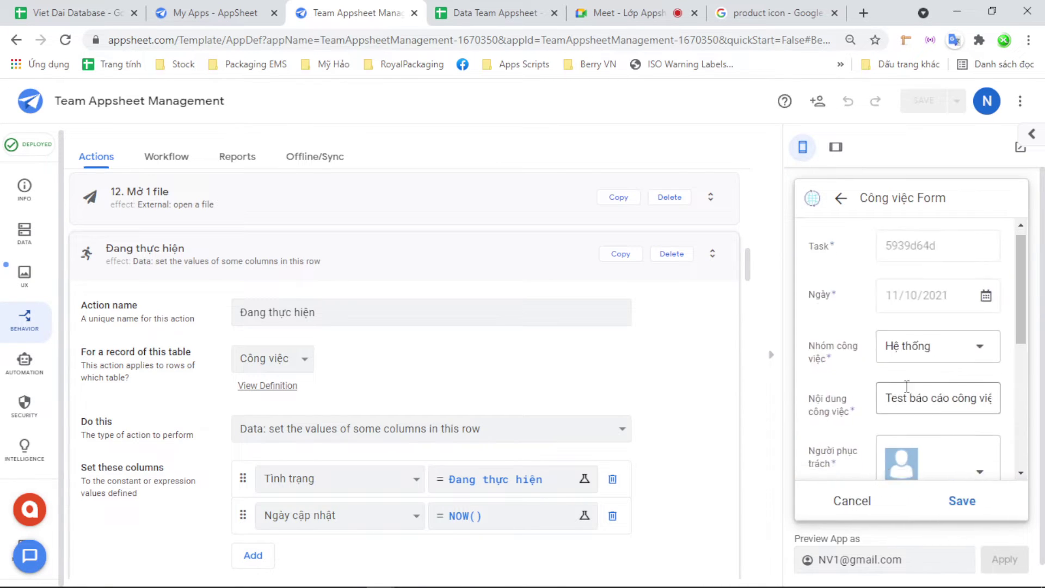
pyautogui.scroll(-5, 906, 385)
pyautogui.scroll(3, 903, 381)
pyautogui.scroll(2, 899, 375)
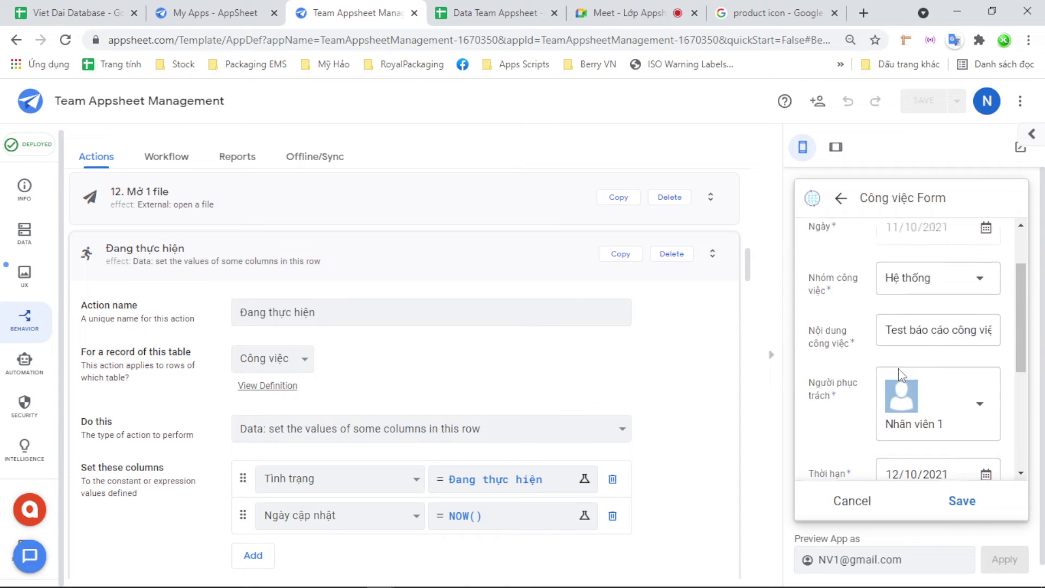
pyautogui.scroll(1, 899, 374)
pyautogui.scroll(-3, 900, 374)
pyautogui.scroll(-2, 899, 375)
pyautogui.scroll(-1, 899, 375)
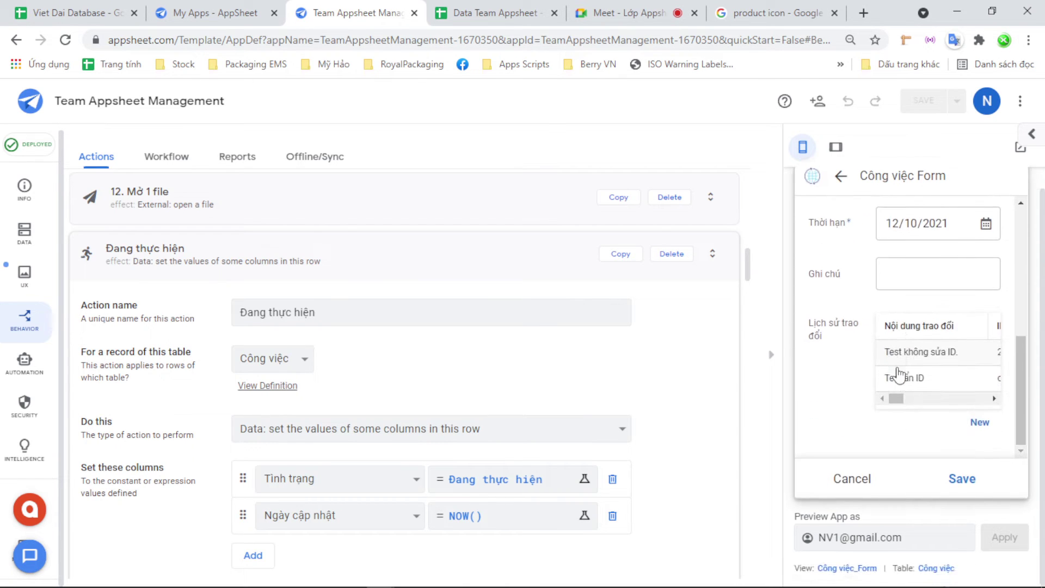
pyautogui.scroll(1, 898, 375)
pyautogui.scroll(3, 893, 374)
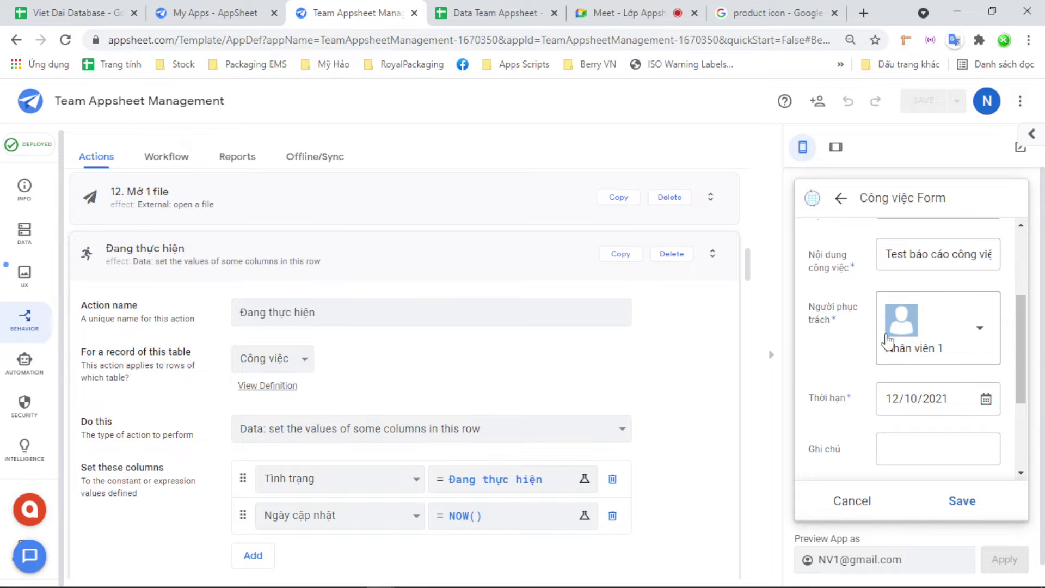
pyautogui.click(24, 234)
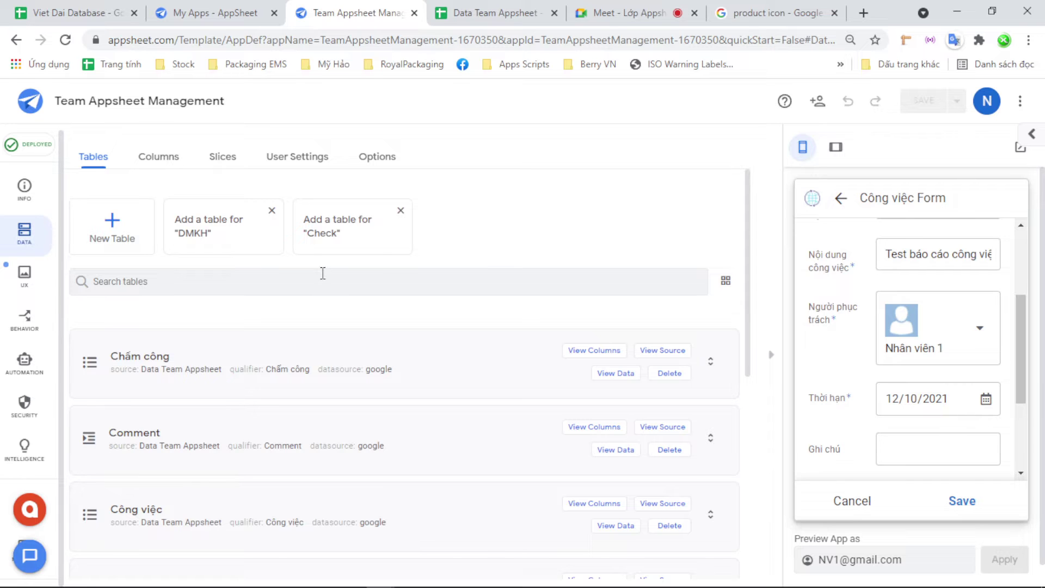
# Step: Open the Người phục trách column settings in the Công việc table
pyautogui.scroll(-3, 323, 273)
pyautogui.scroll(-1, 354, 291)
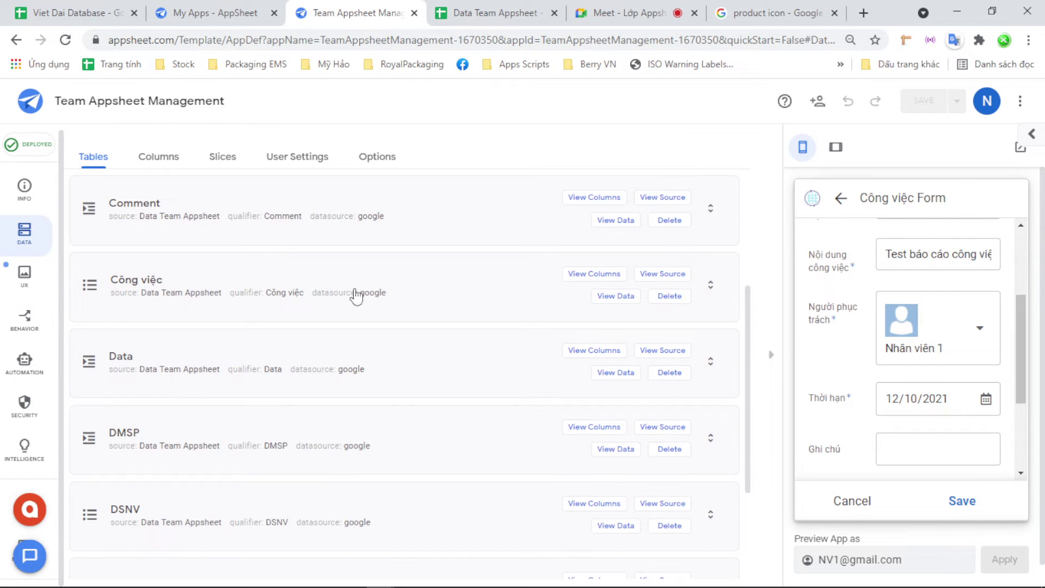
pyautogui.click(597, 275)
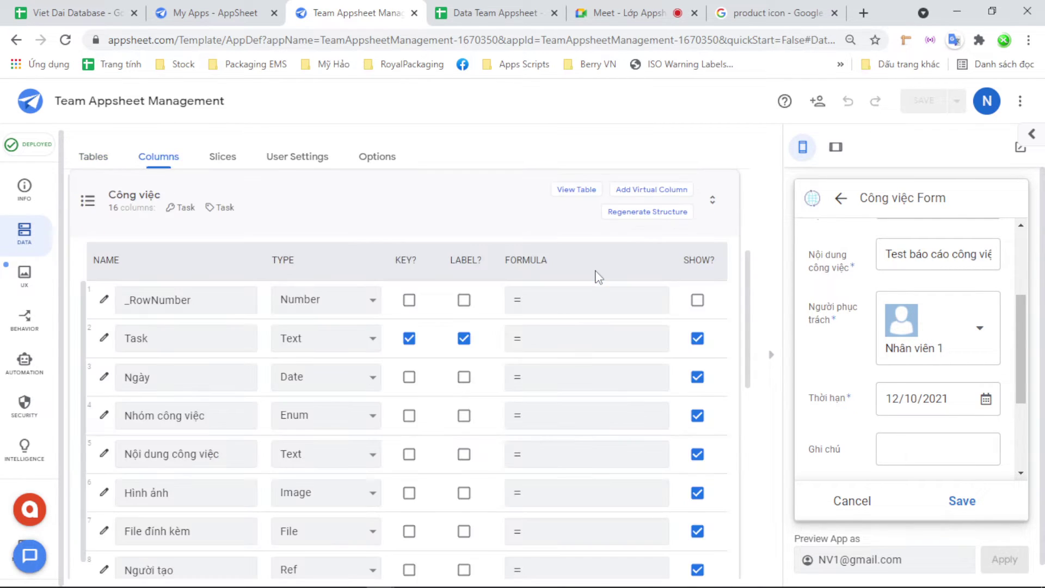
pyautogui.scroll(-2, 269, 482)
pyautogui.scroll(-2, 269, 481)
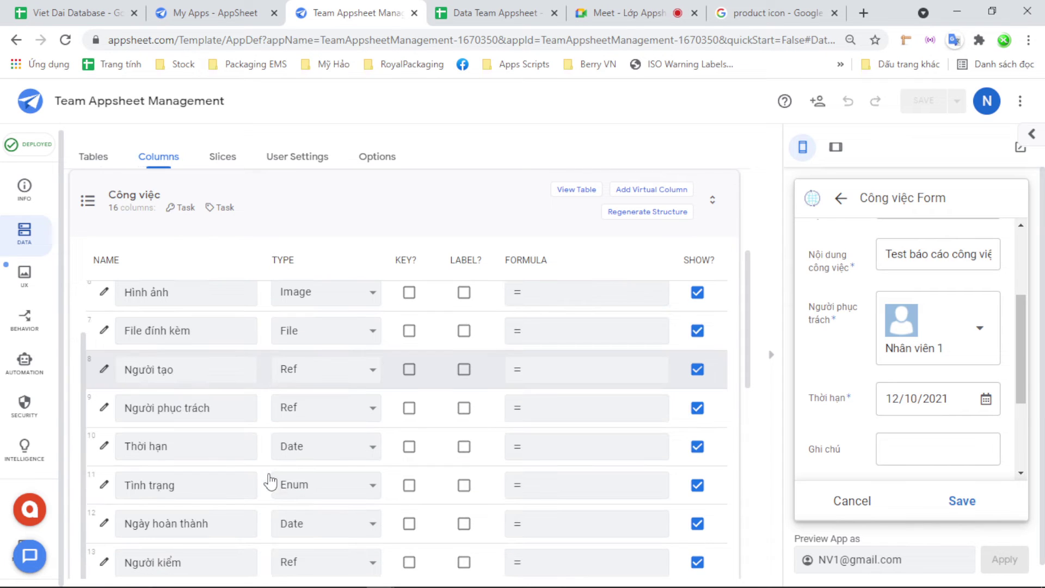
pyautogui.click(103, 408)
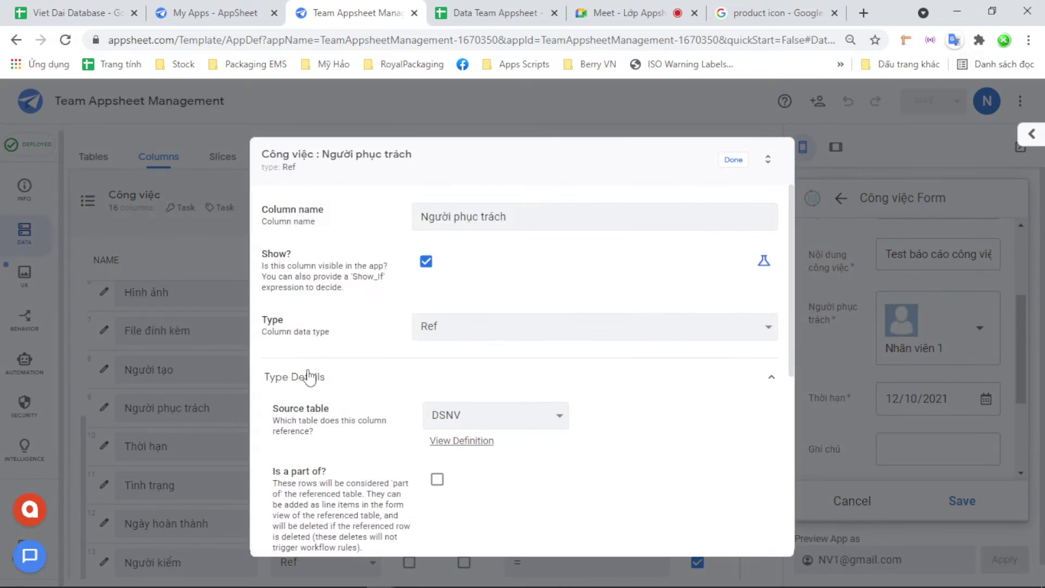
# Step: Under Update Behavior, convert Editable? into a formula
pyautogui.scroll(-2, 511, 334)
pyautogui.scroll(-2, 509, 341)
pyautogui.scroll(-2, 509, 342)
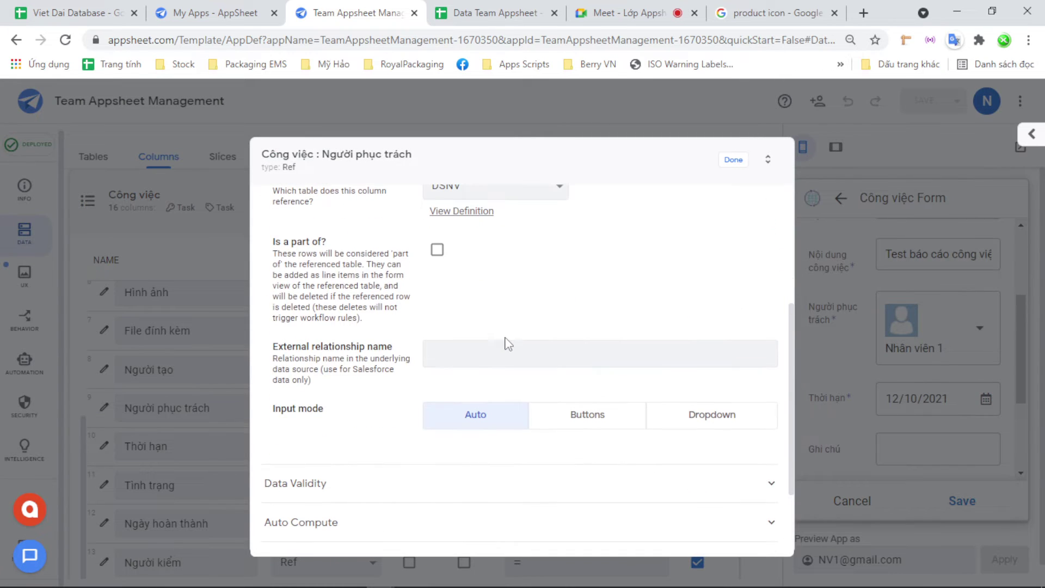
pyautogui.scroll(2, 507, 346)
pyautogui.scroll(3, 505, 345)
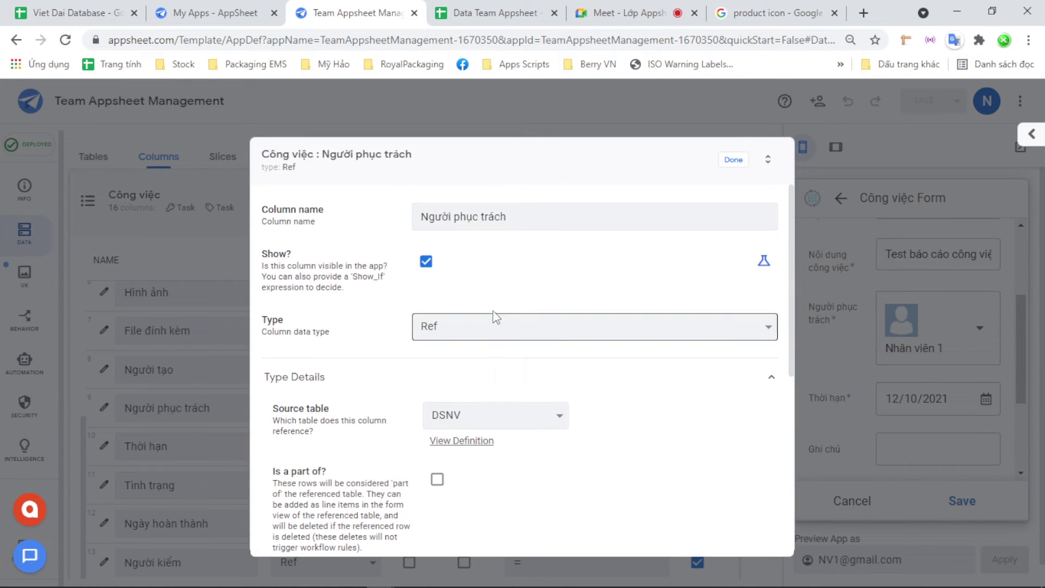
pyautogui.scroll(-5, 478, 419)
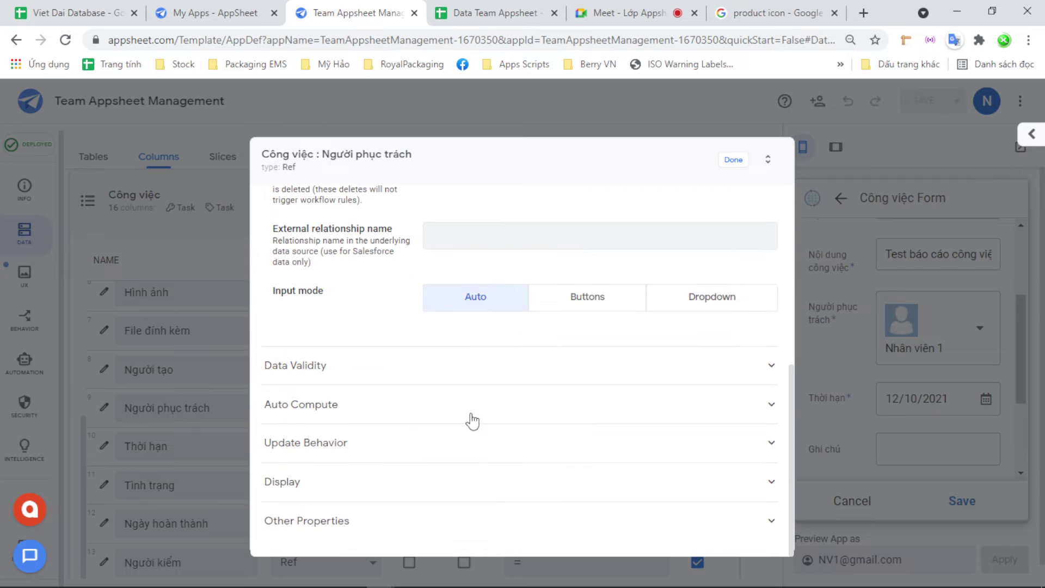
pyautogui.click(374, 447)
pyautogui.scroll(-2, 642, 441)
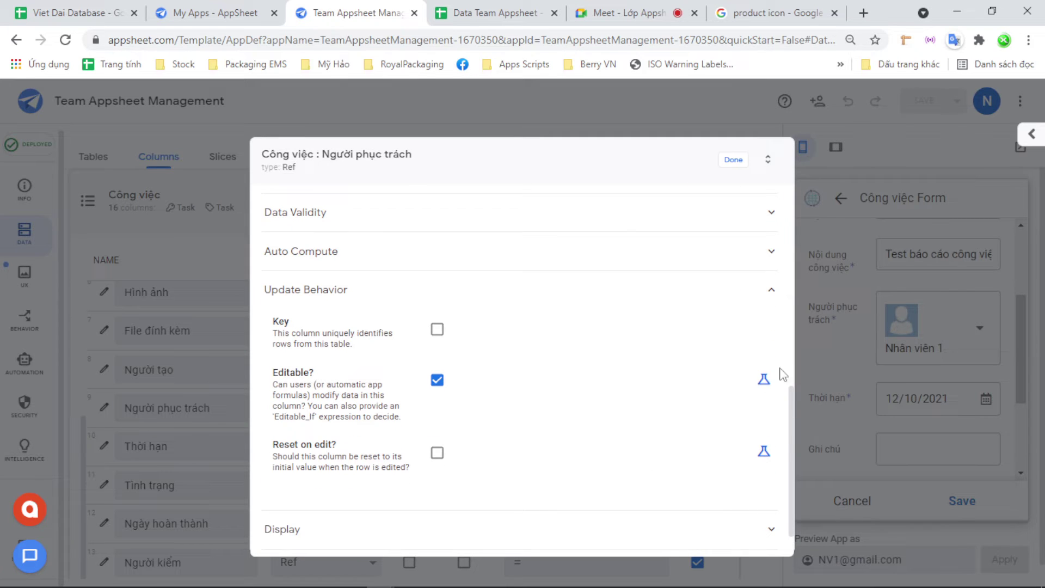
pyautogui.click(764, 379)
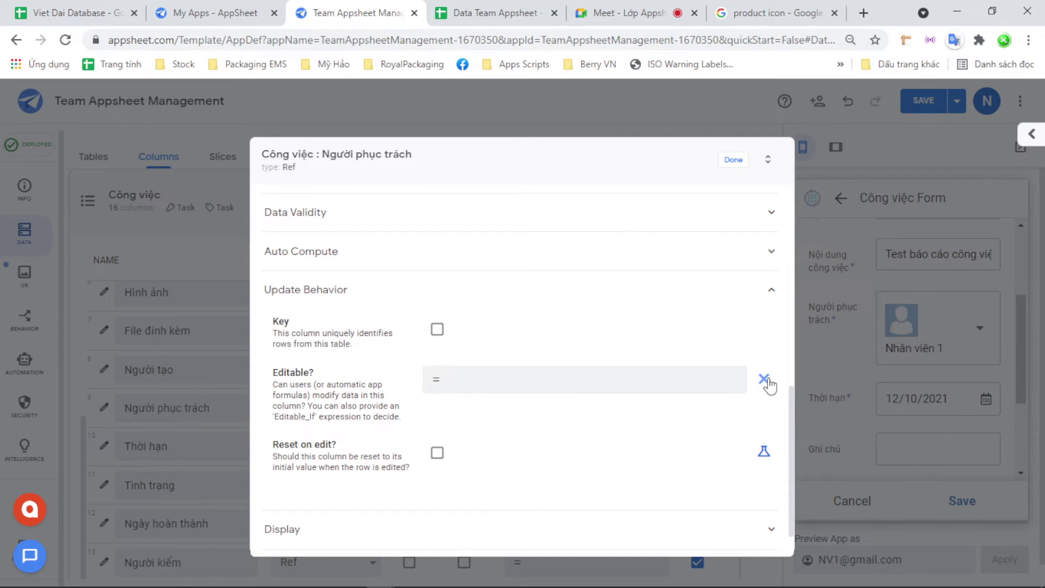
# Step: Write the first condition: AND(LOOKUP(USEREMAIL(),"DSNV","Email","Phân quyền")="Admin", ...)
pyautogui.click(700, 388)
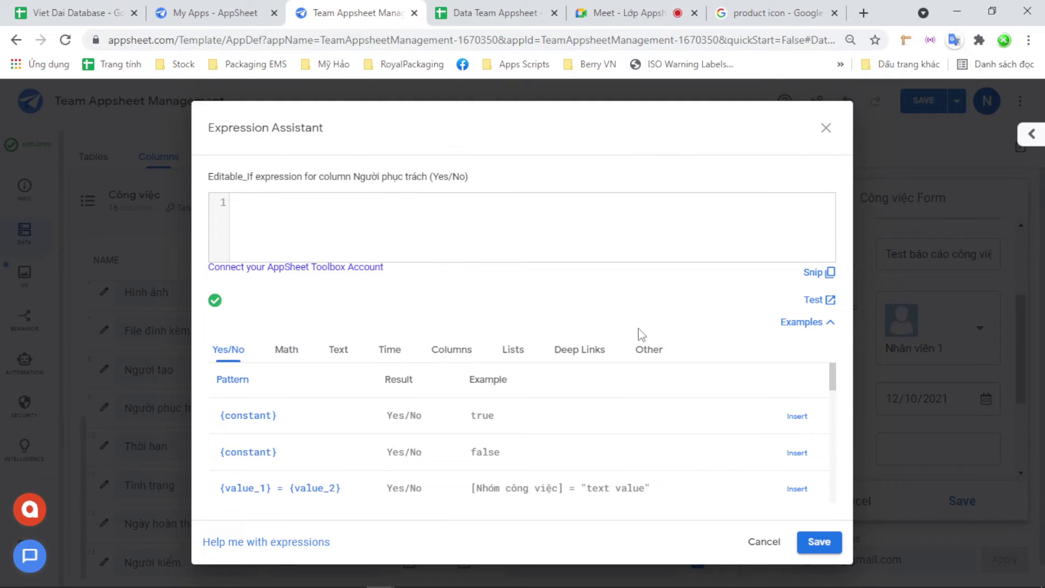
pyautogui.write('an')
pyautogui.press('Return')
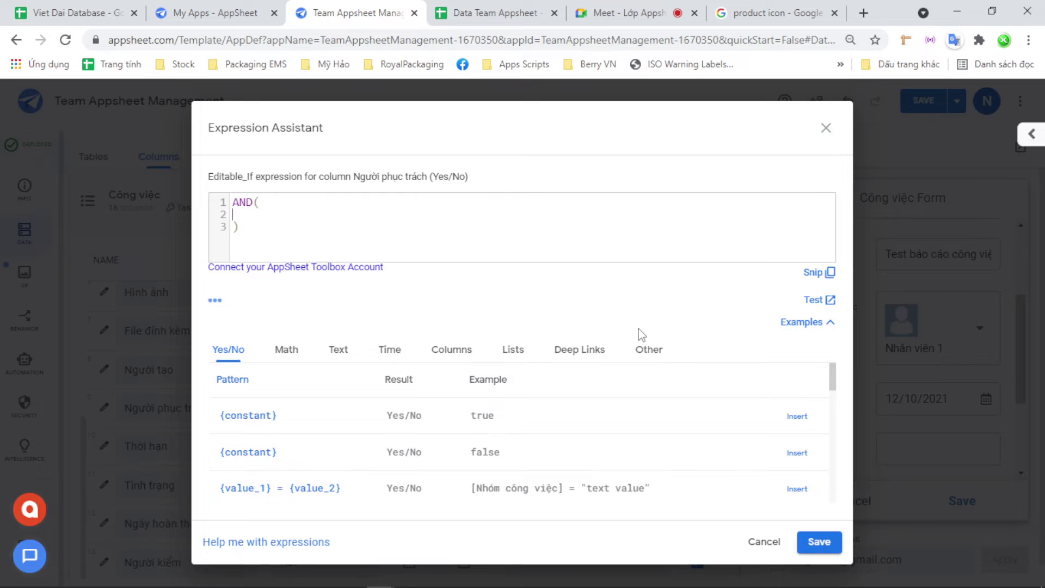
pyautogui.write('lô')
pyautogui.write('oo')
pyautogui.press('Return')
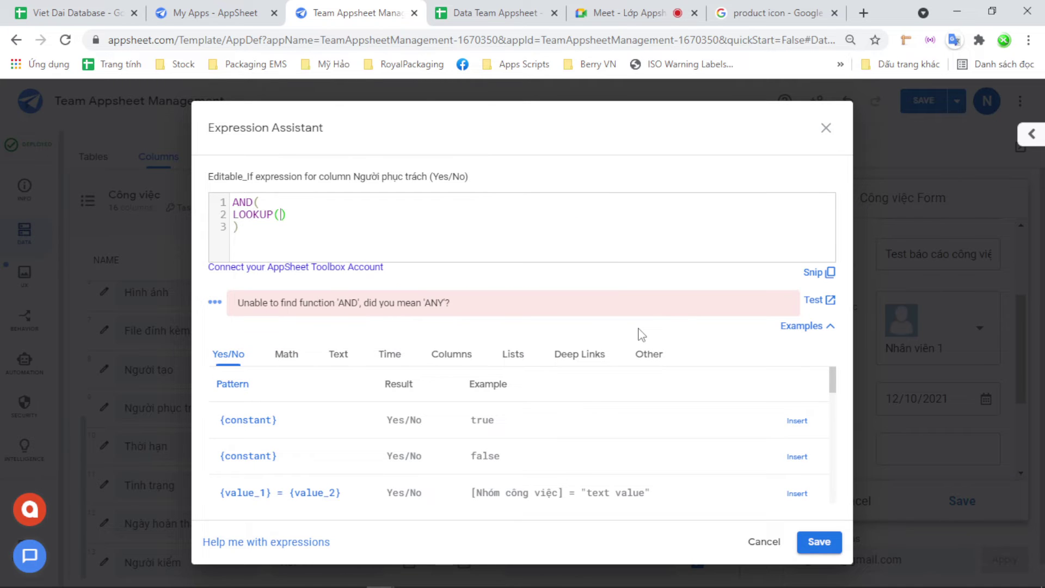
pyautogui.write('s')
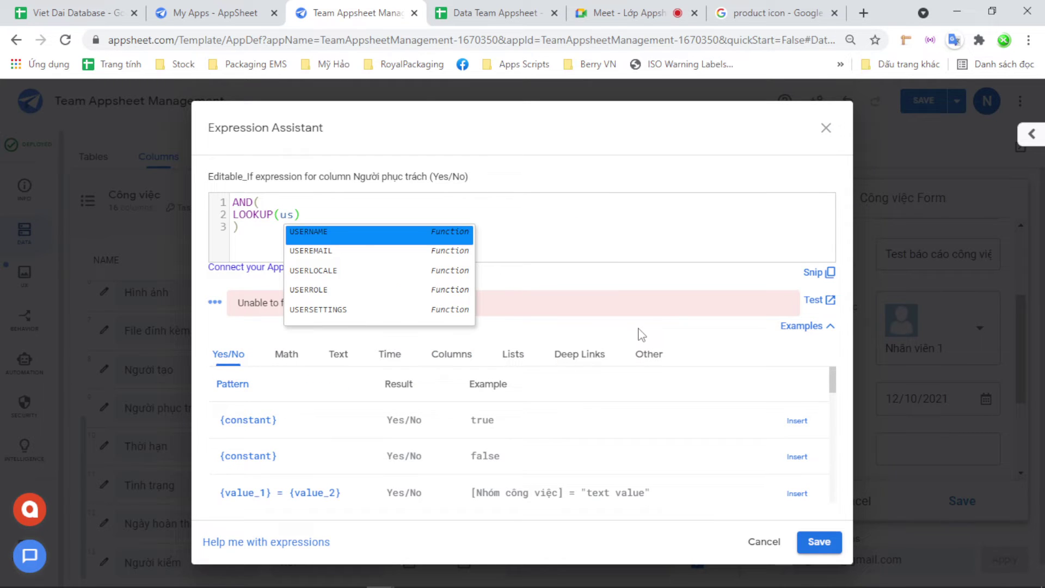
pyautogui.press('Down')
pyautogui.press('Return')
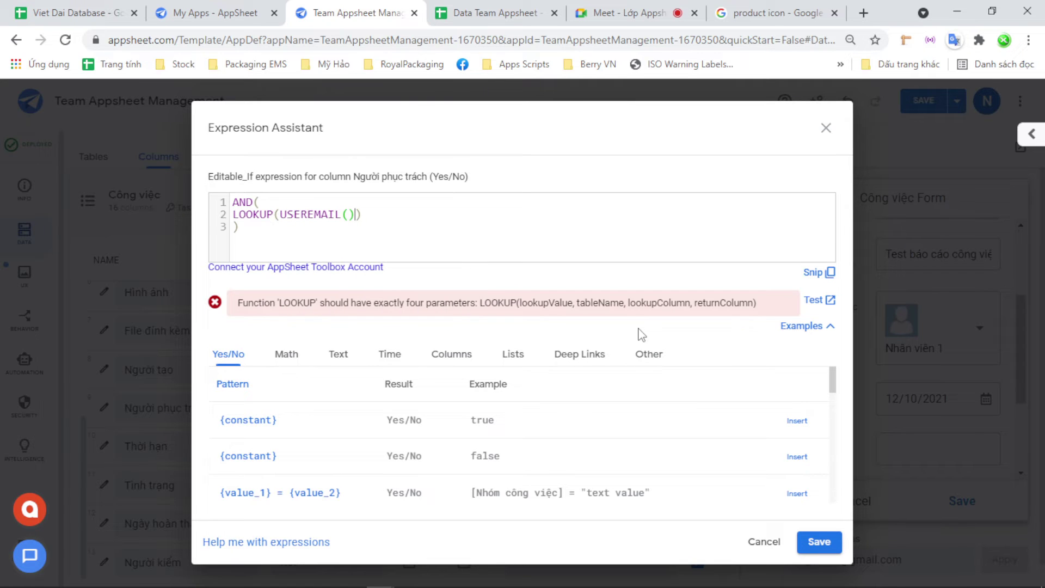
pyautogui.write(',"')
pyautogui.write('ds')
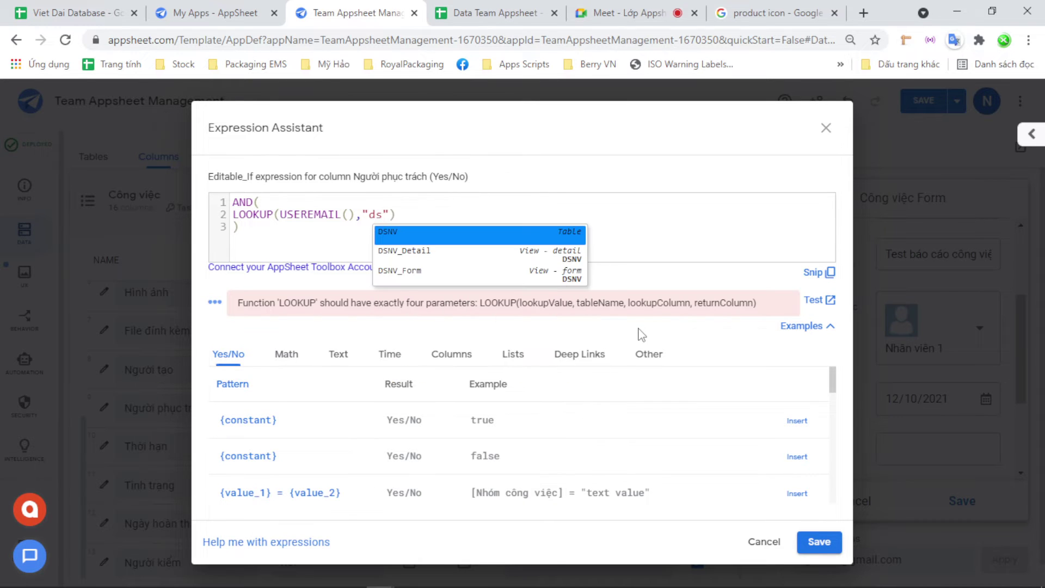
pyautogui.press('Return')
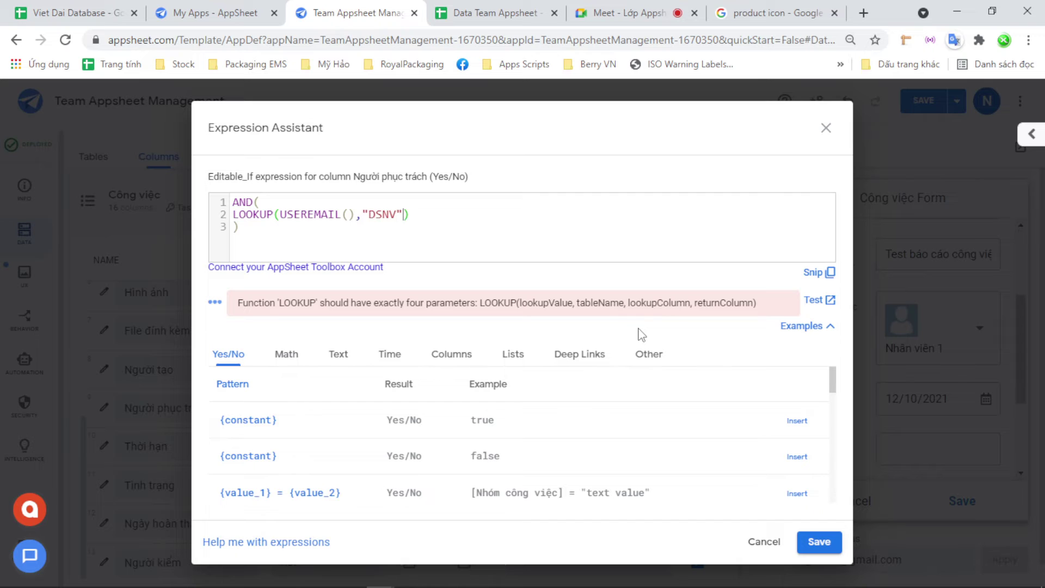
pyautogui.write(',')
pyautogui.write('"Email","')
pyautogui.write('Ph')
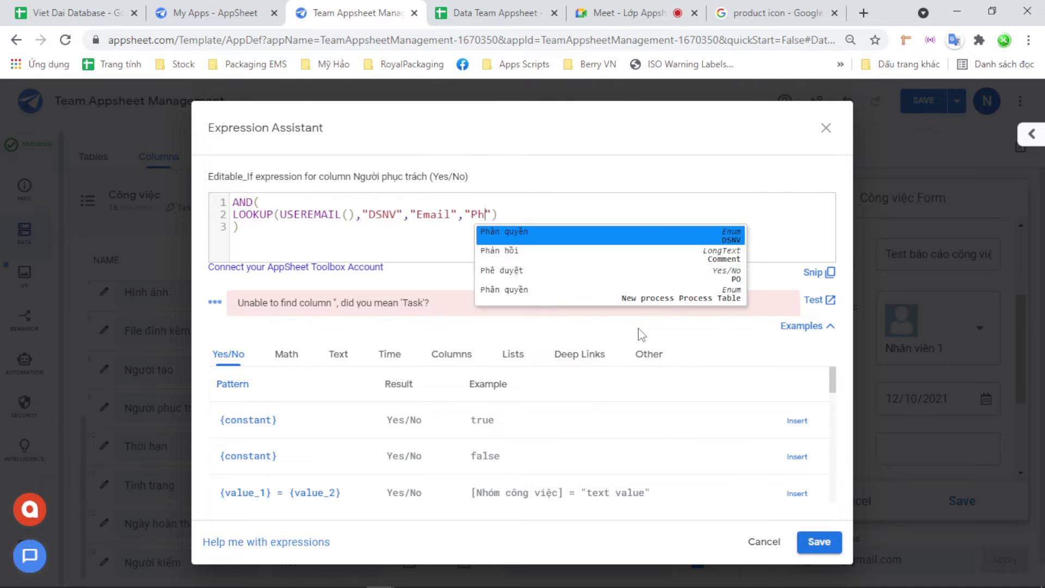
pyautogui.write('ân quyền")')
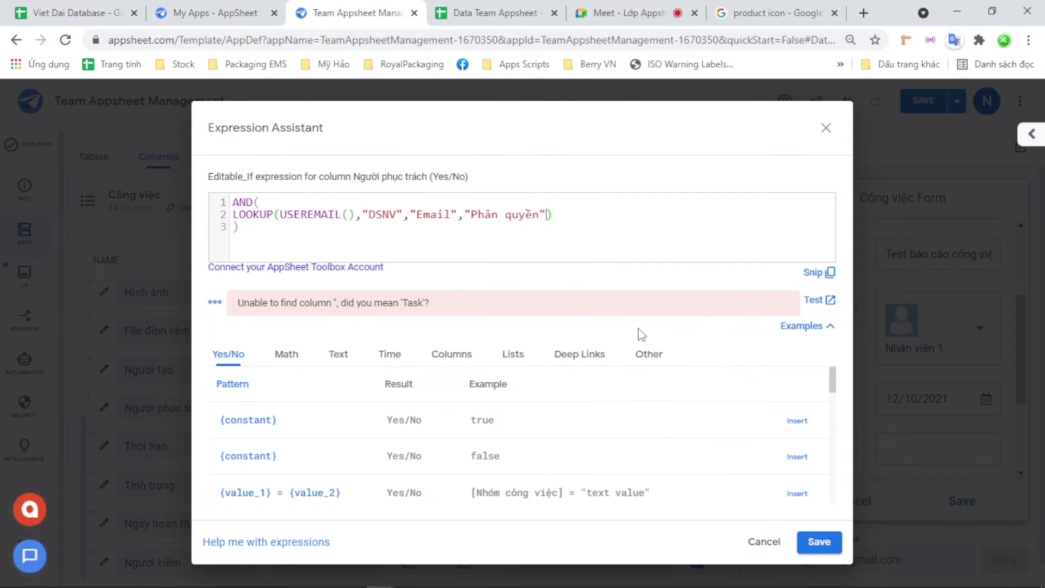
pyautogui.write('="Admin"')
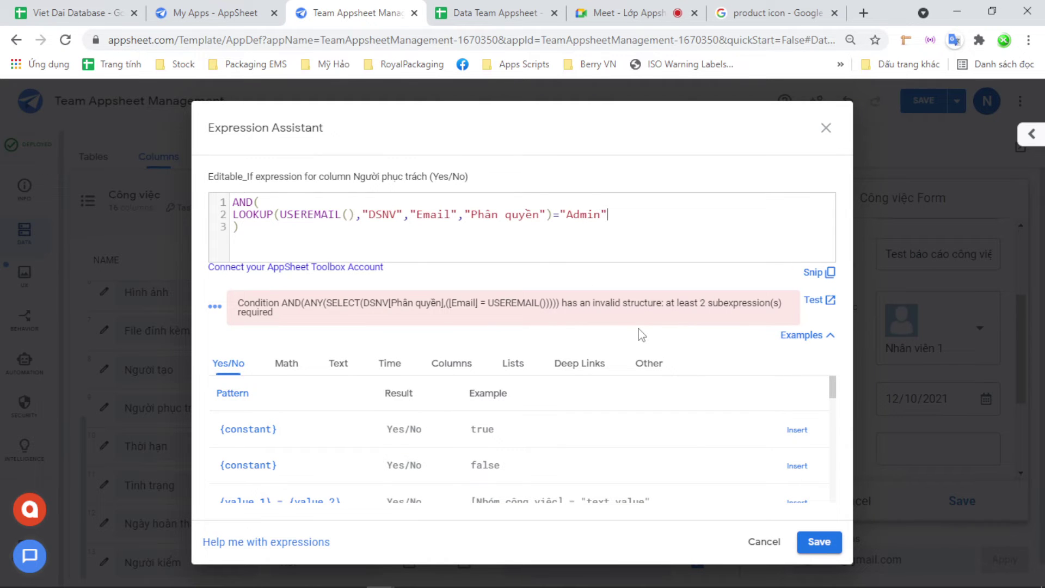
pyautogui.write(',')
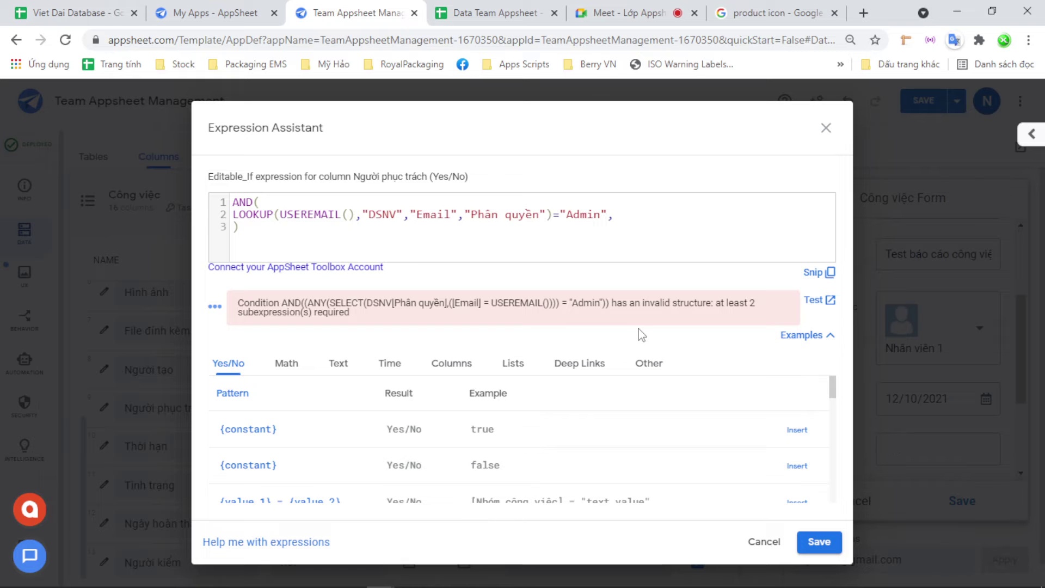
# Step: Add ISBLANK([Người phục trách]) as the second condition, fix the column name's spelling, and save
pyautogui.press('Return')
pyautogui.write('i')
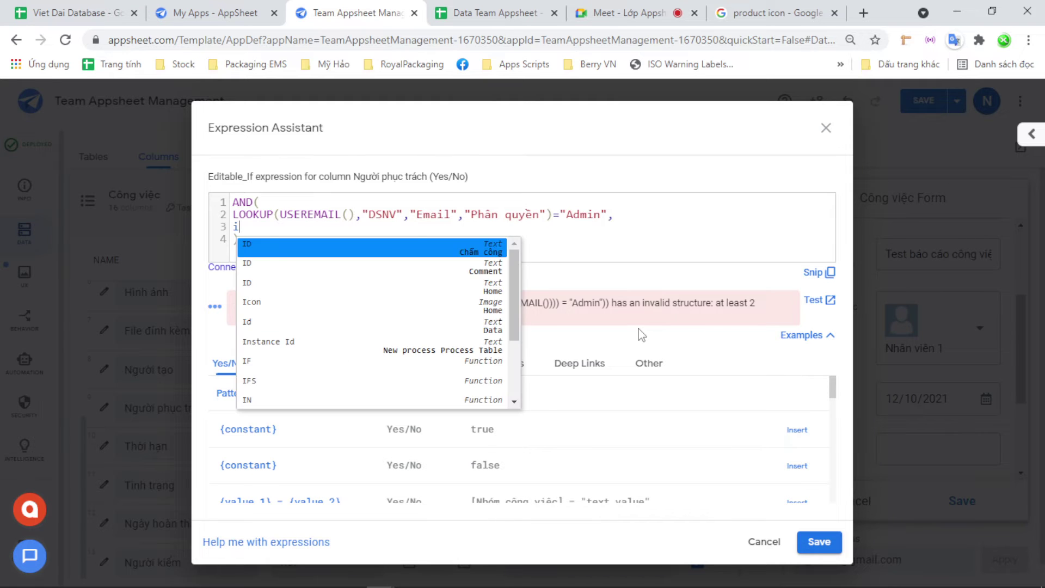
pyautogui.write('s')
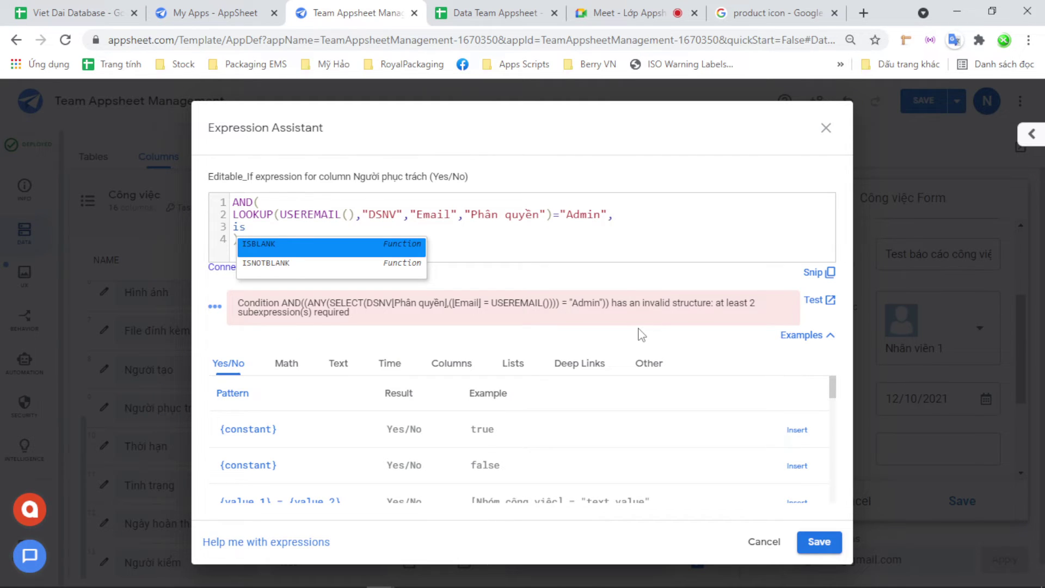
pyautogui.press('Return')
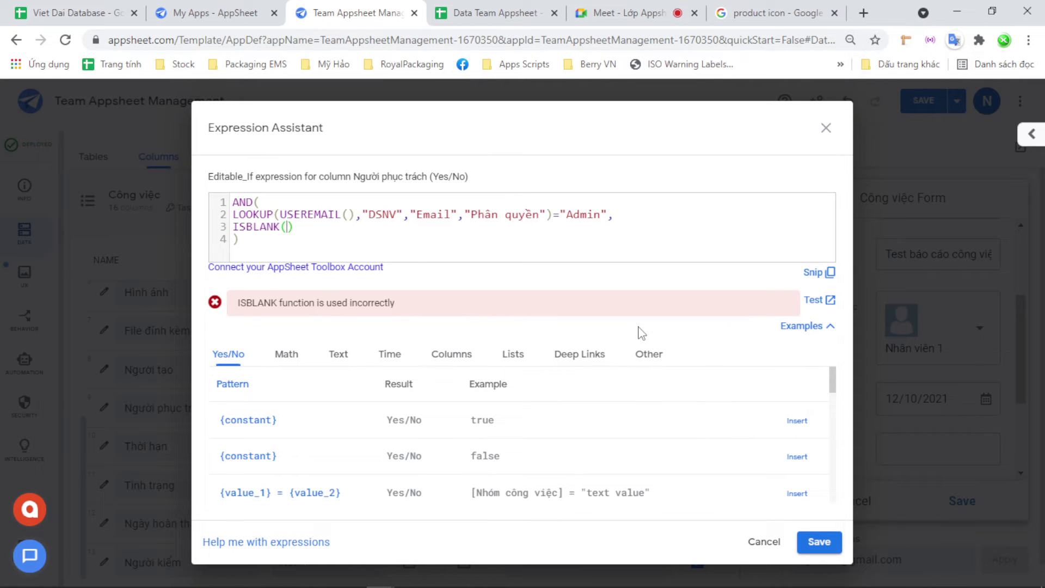
pyautogui.write('[')
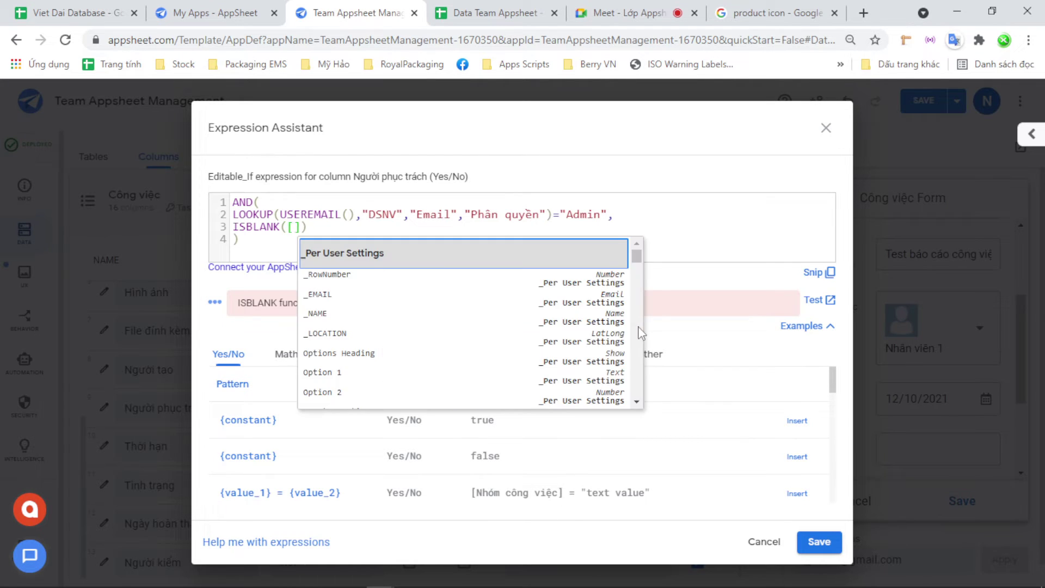
pyautogui.write('Nguoi')
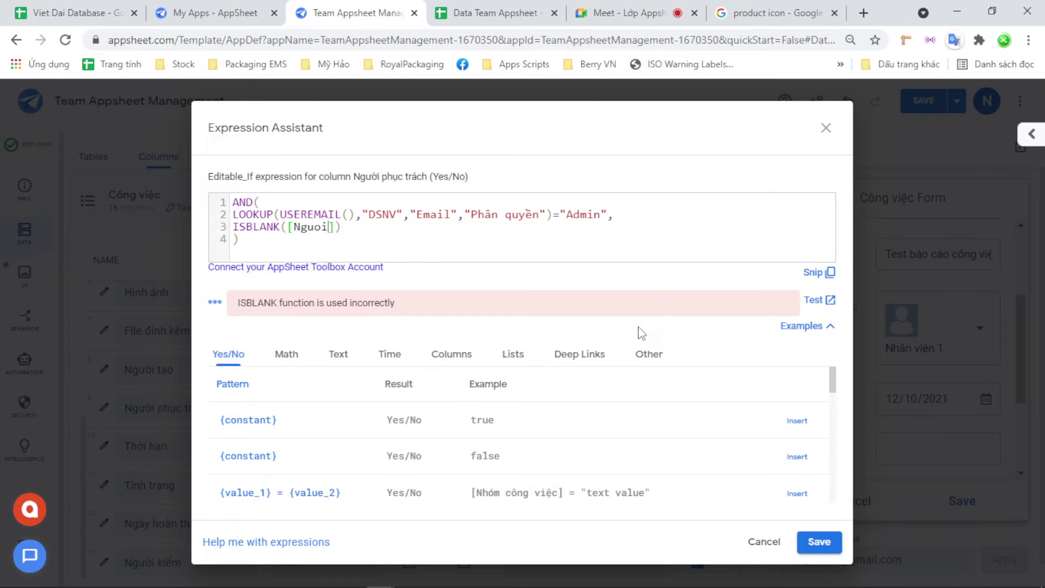
pyautogui.press('BackSpace')
pyautogui.press('BackSpace')
pyautogui.write('ời phụ trách')
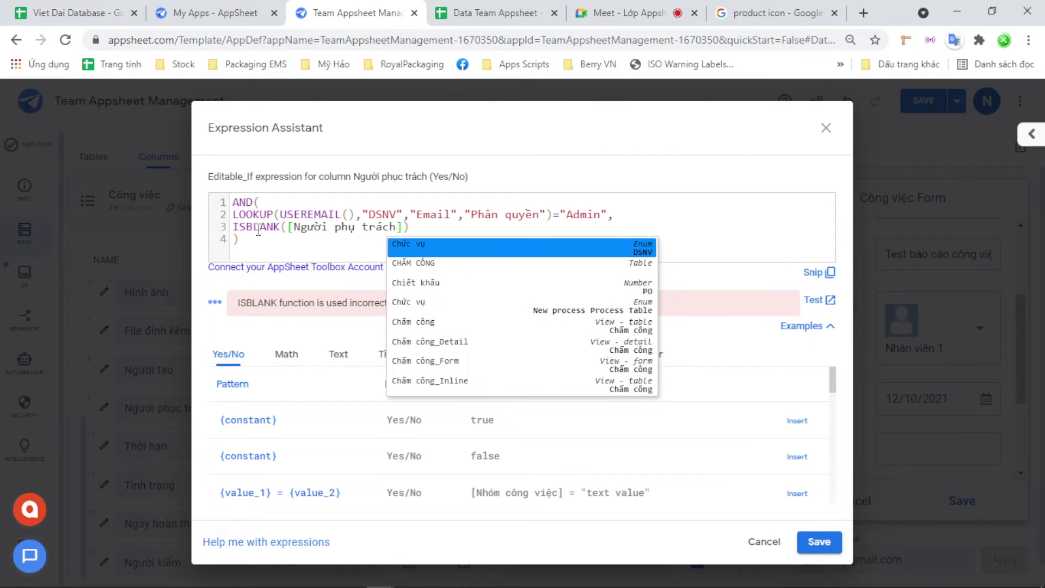
pyautogui.click(258, 227)
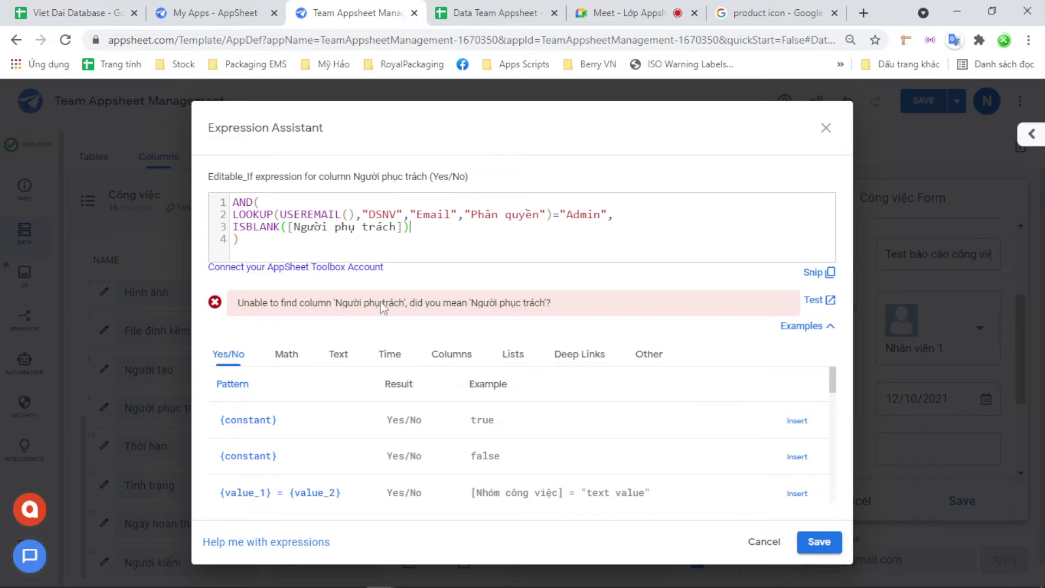
pyautogui.click(416, 228)
pyautogui.moveTo(355, 173); pyautogui.dragTo(428, 181)
pyautogui.hotkey('ctrl', 'c')
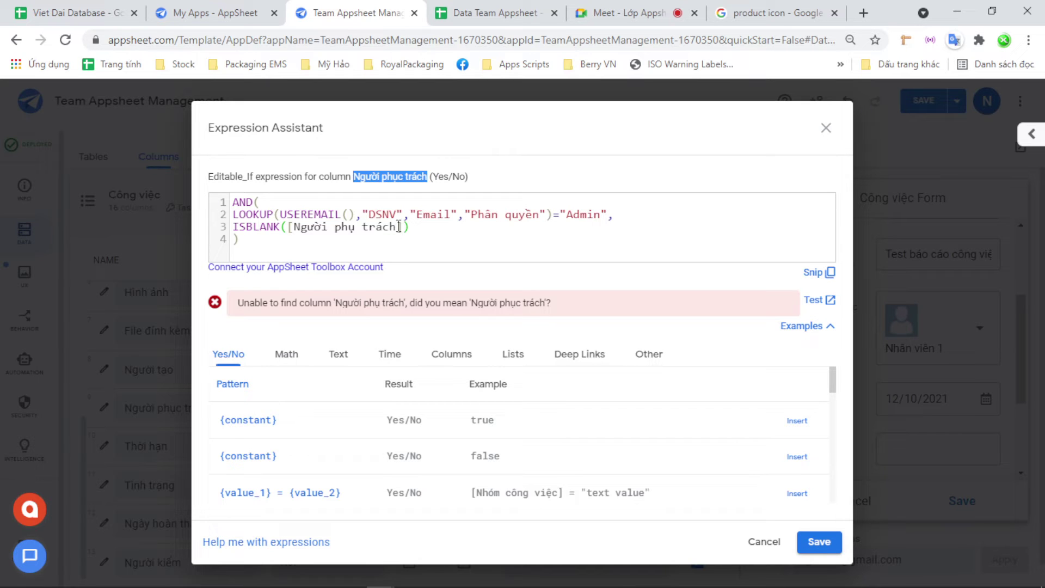
pyautogui.moveTo(399, 226); pyautogui.dragTo(307, 226)
pyautogui.hotkey('ctrl', 'v')
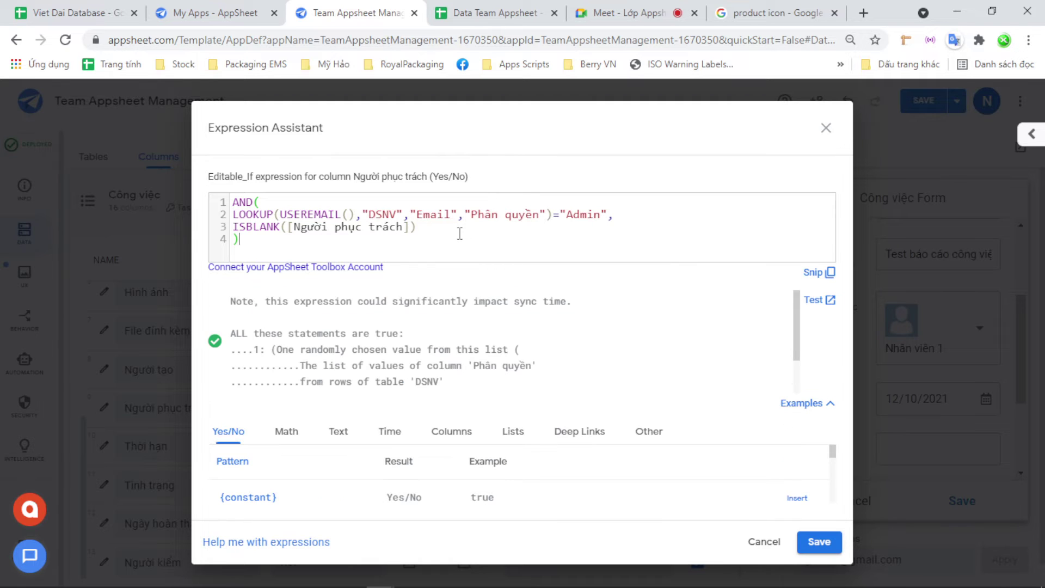
pyautogui.click(816, 538)
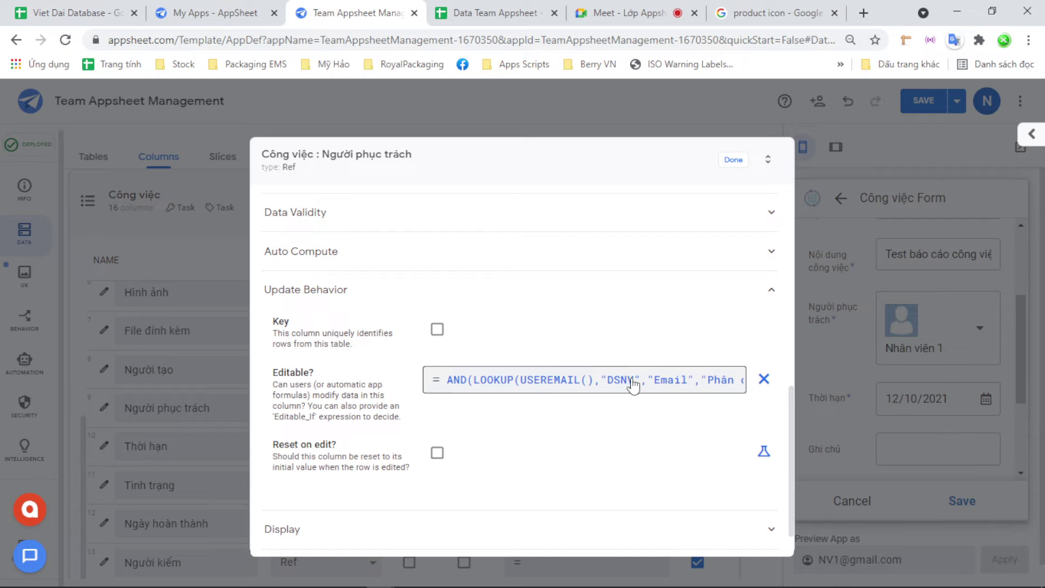
# Step: Finish editing the Người phục trách column and save the app with the new editing rule
pyautogui.click(739, 159)
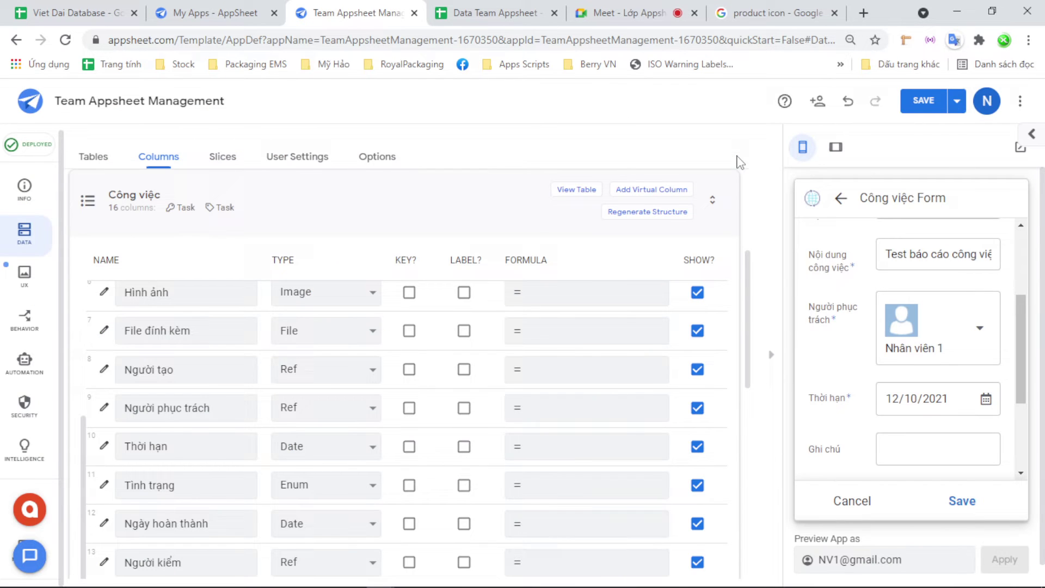
pyautogui.click(923, 103)
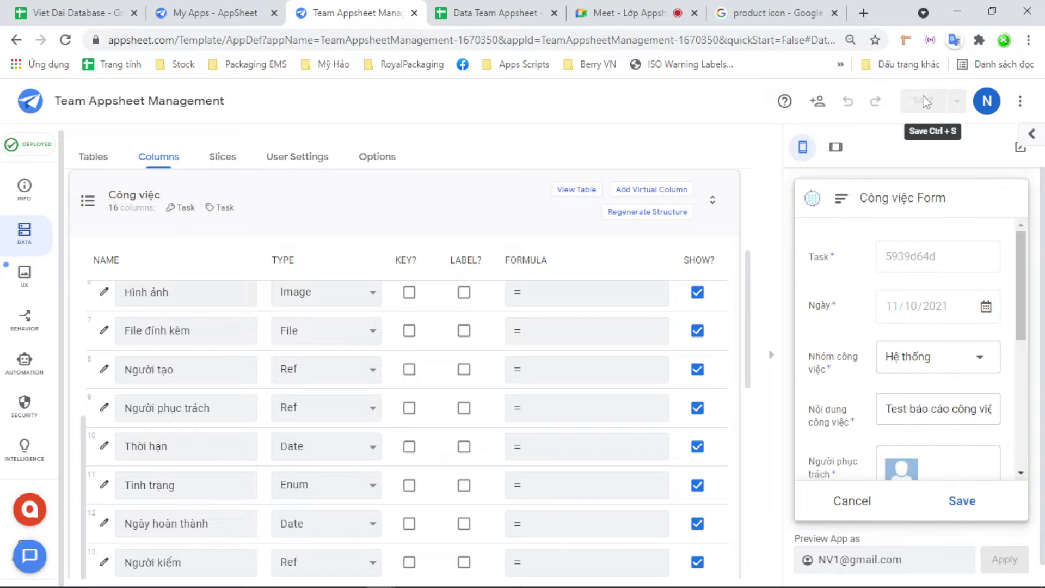
pyautogui.scroll(-3, 977, 318)
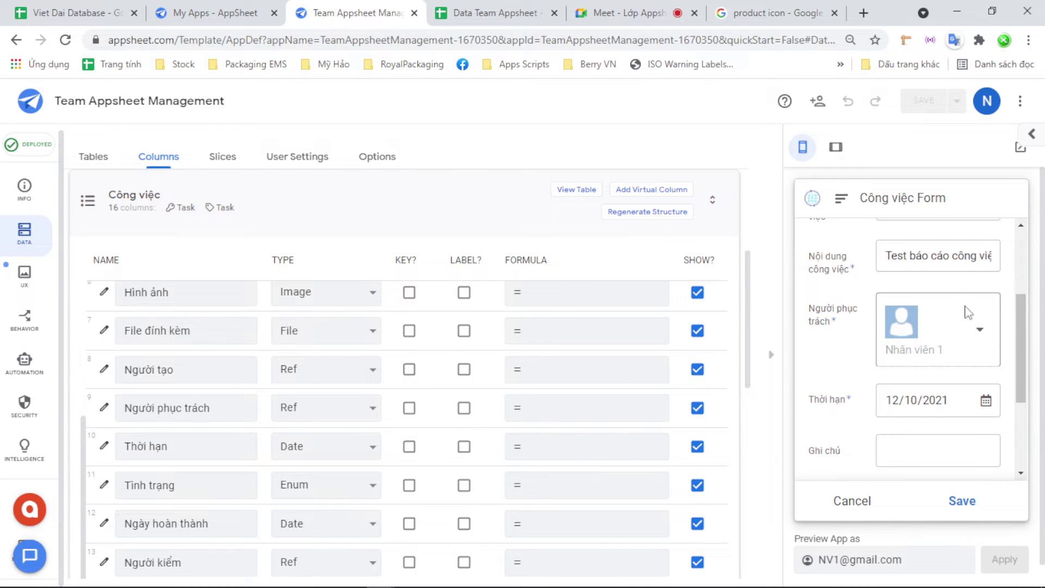
# Step: Clear the Preview App as email, resync the preview, then switch to the Data Team Appsheet spreadsheet
pyautogui.hotkey('ctrl', 'a')
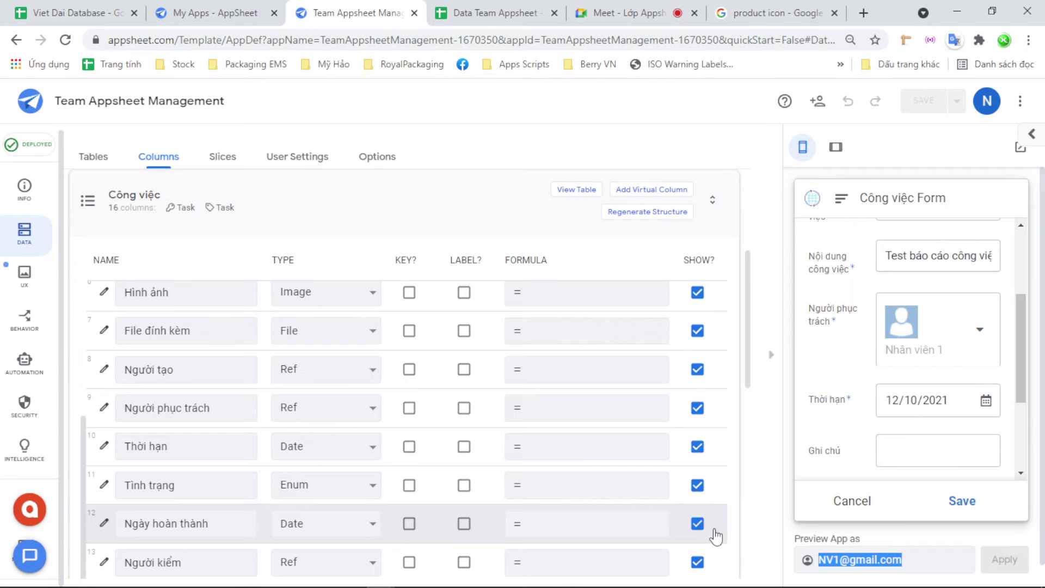
pyautogui.press('BackSpace')
pyautogui.click(1013, 561)
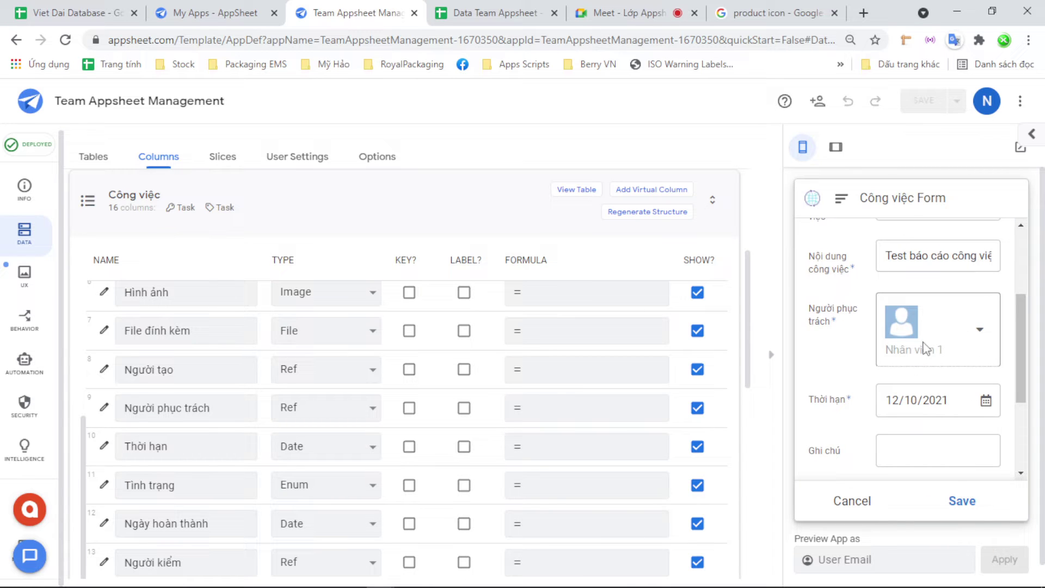
pyautogui.click(496, 13)
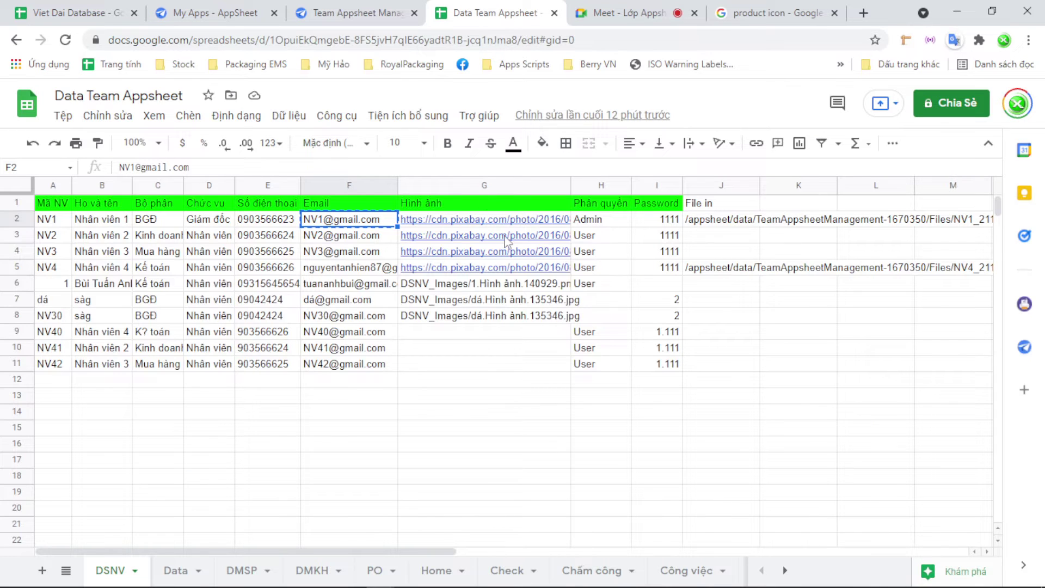
# Step: Copy the Admin role from H2 into H5 so employee NV4 becomes Admin
pyautogui.click(353, 272)
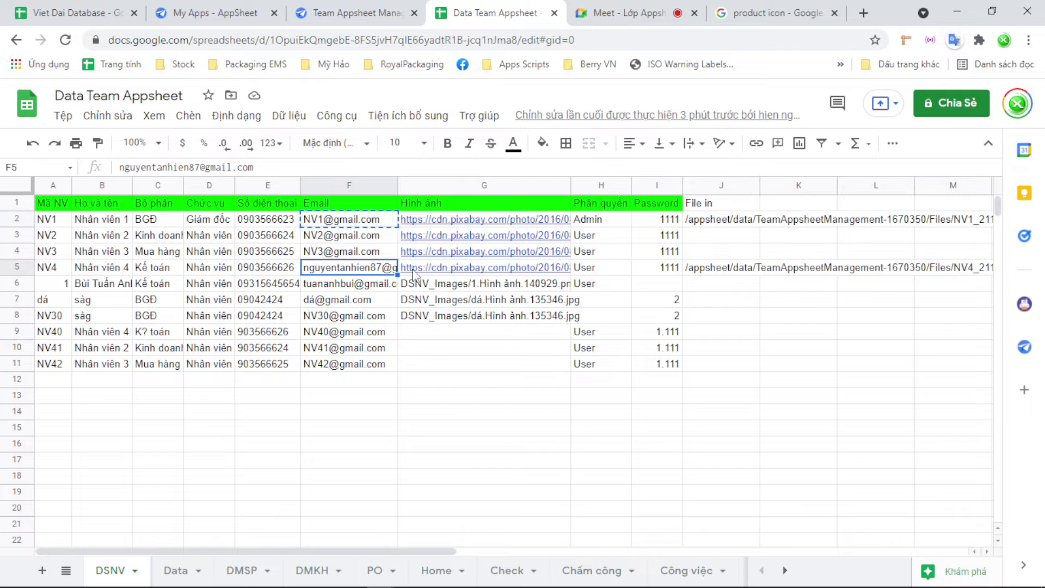
pyautogui.click(587, 271)
pyautogui.click(601, 223)
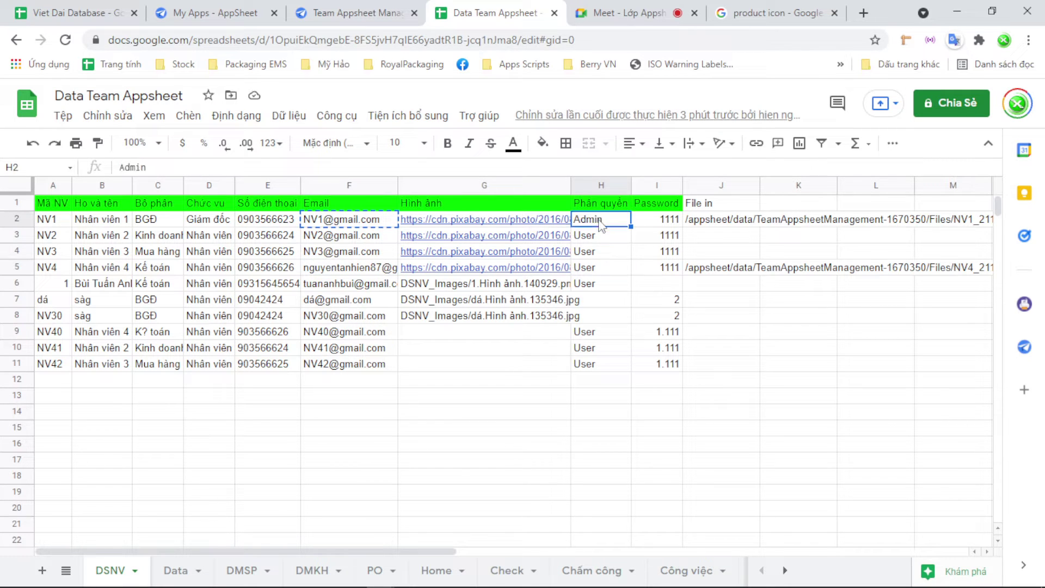
pyautogui.hotkey('ctrl', 'c')
pyautogui.click(599, 270)
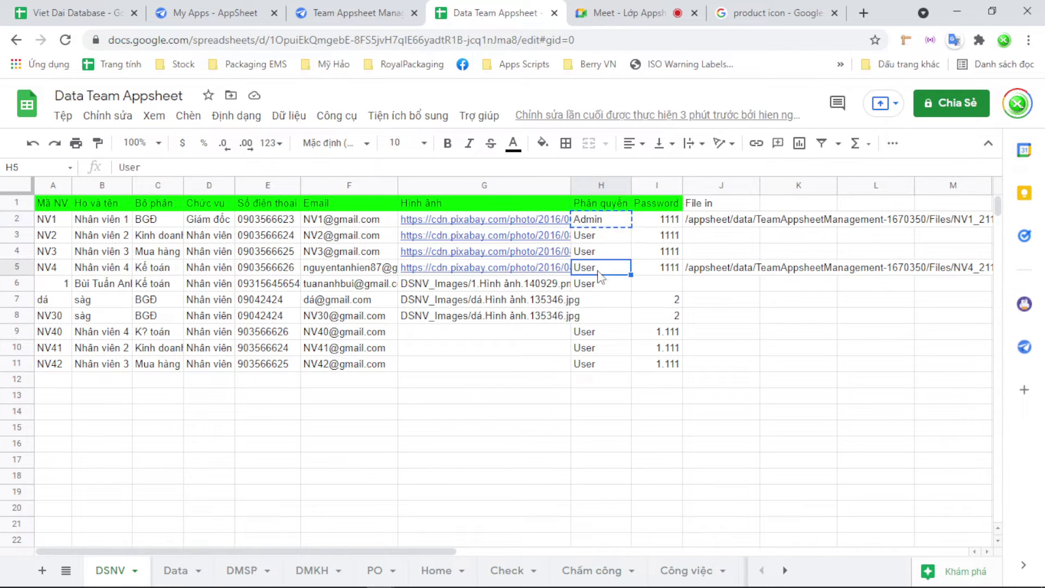
pyautogui.hotkey('ctrl', 'v')
# Step: Back in AppSheet, close the form and resync the preview with the sheet changes
pyautogui.click(353, 13)
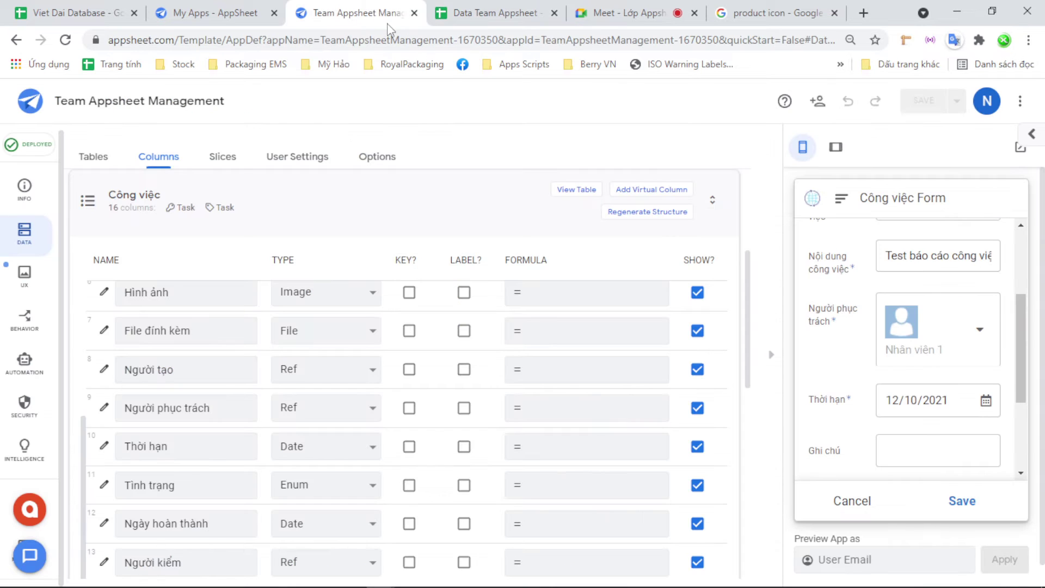
pyautogui.scroll(3, 1022, 326)
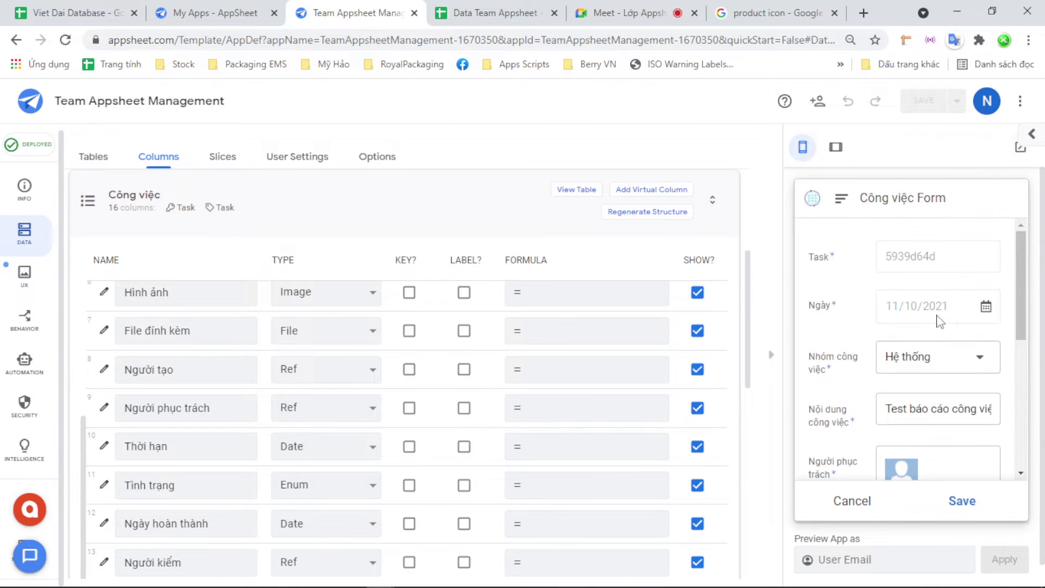
pyautogui.scroll(-3, 925, 381)
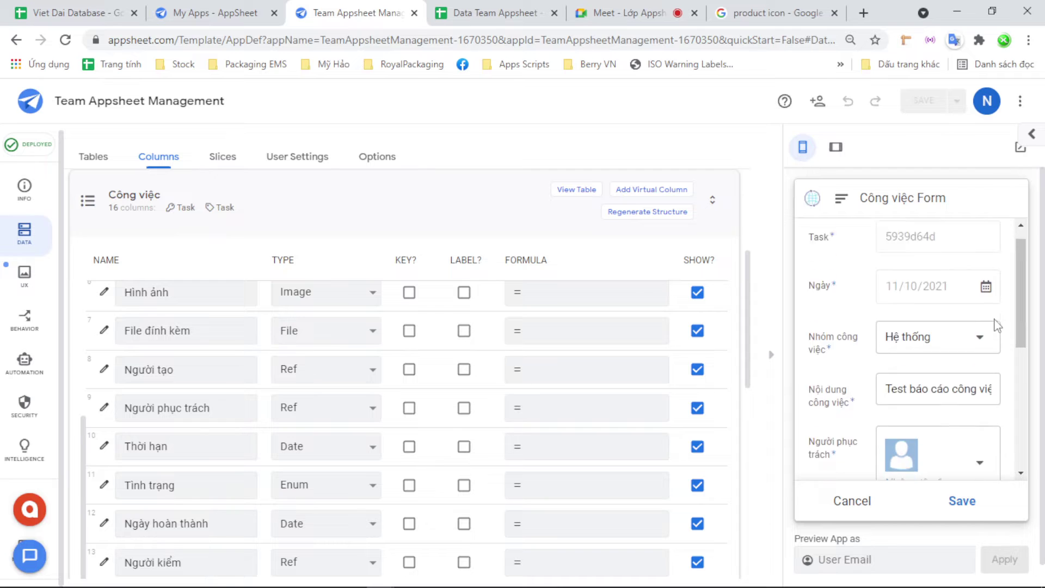
pyautogui.click(856, 508)
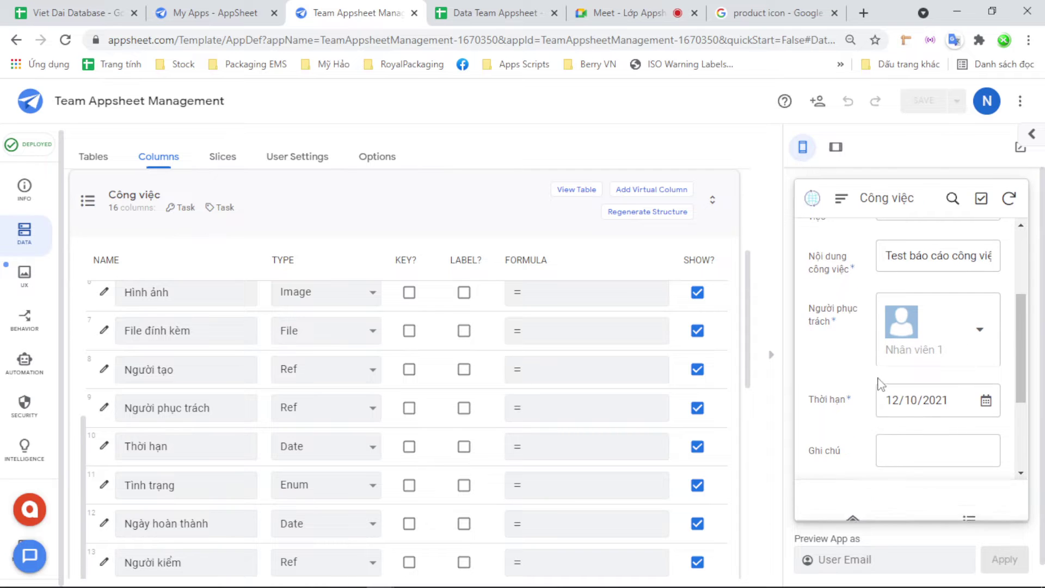
pyautogui.click(1010, 198)
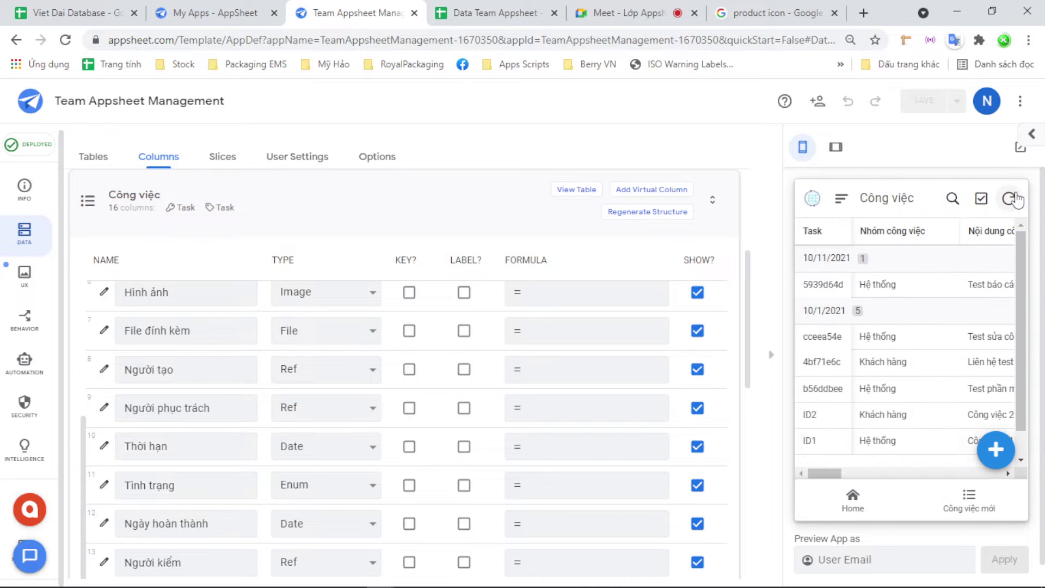
# Step: Open task 5939d64d for editing and check its Người phục trách field (Nhân viên 1)
pyautogui.click(920, 297)
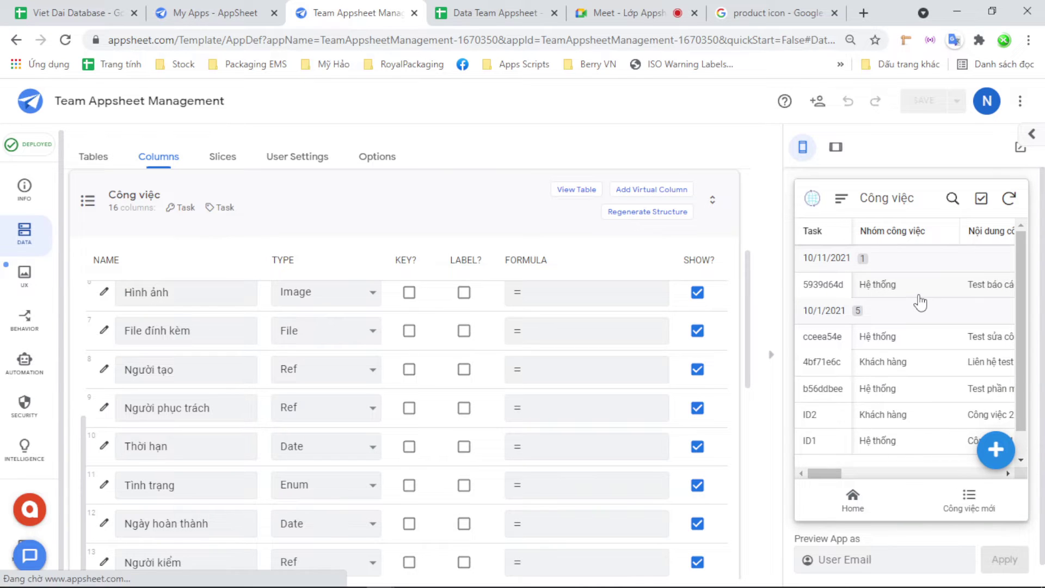
pyautogui.scroll(-5, 920, 302)
pyautogui.click(995, 450)
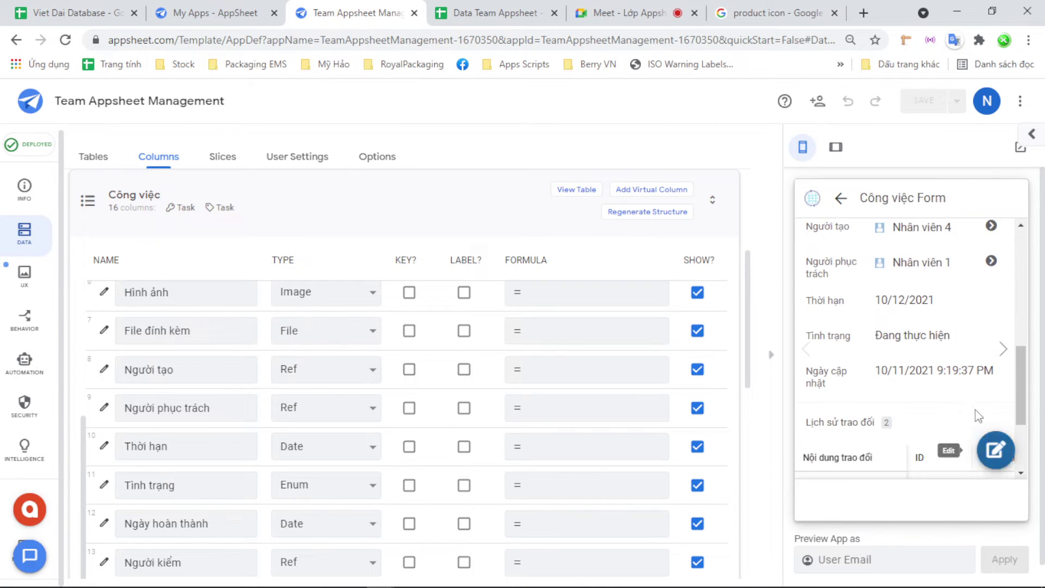
pyautogui.scroll(-5, 976, 399)
pyautogui.scroll(4, 974, 414)
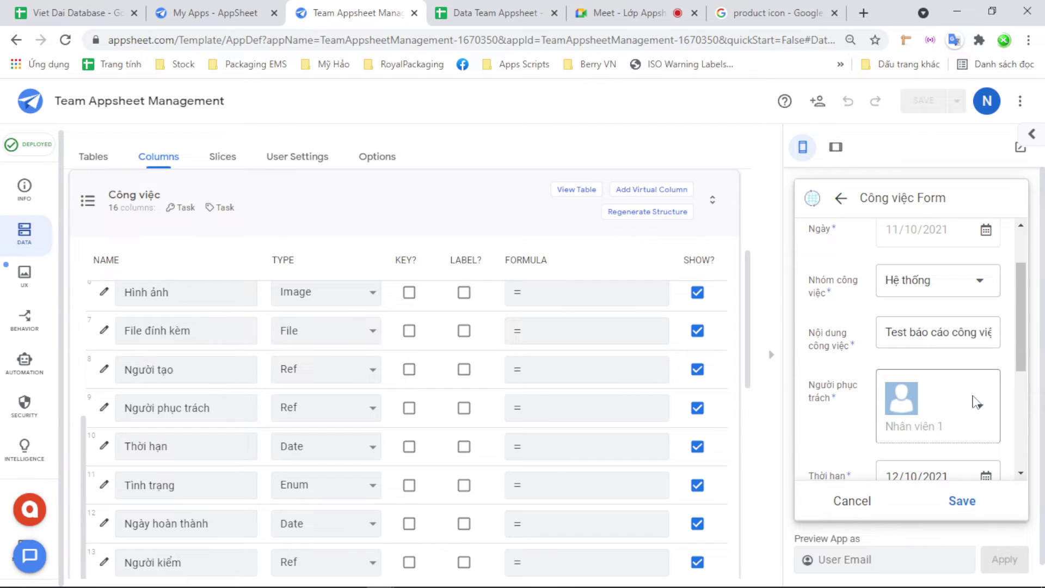
pyautogui.scroll(-1, 975, 403)
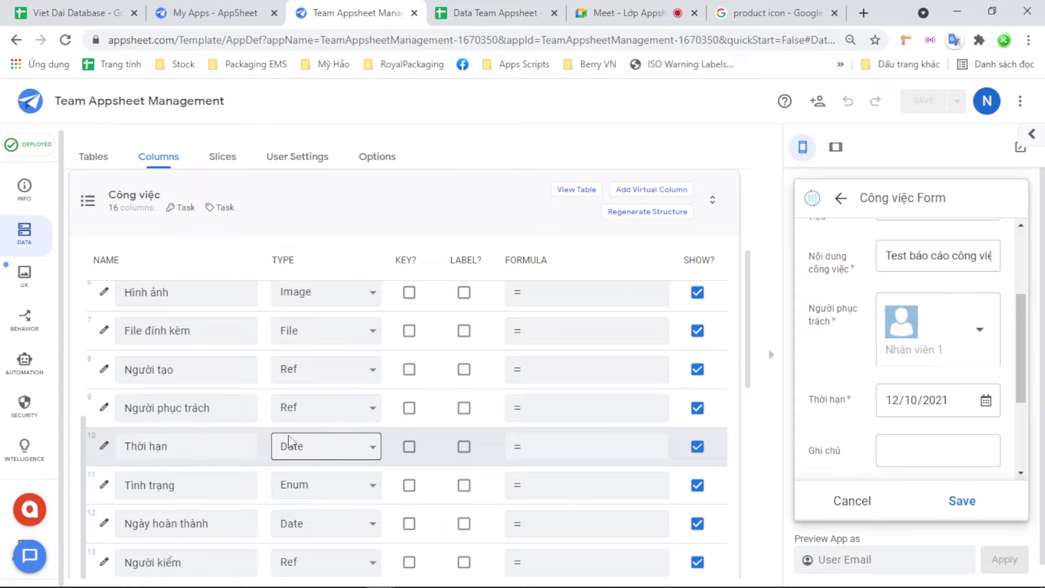
pyautogui.scroll(1, 305, 435)
pyautogui.scroll(1, 289, 413)
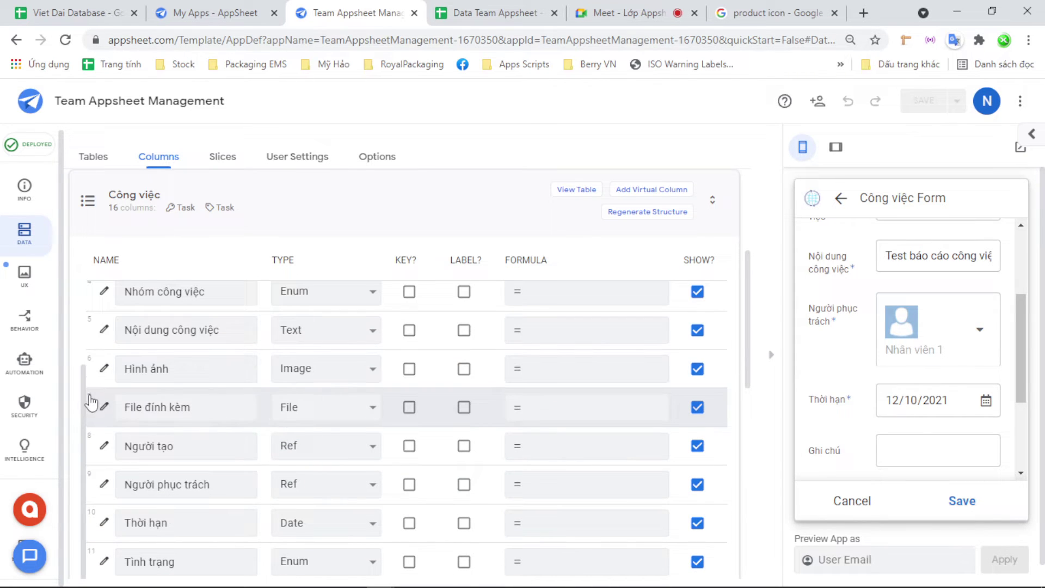
# Step: Open the Người phục trách column's Editable_If expression under Update Behavior
pyautogui.click(104, 483)
pyautogui.scroll(-3, 337, 417)
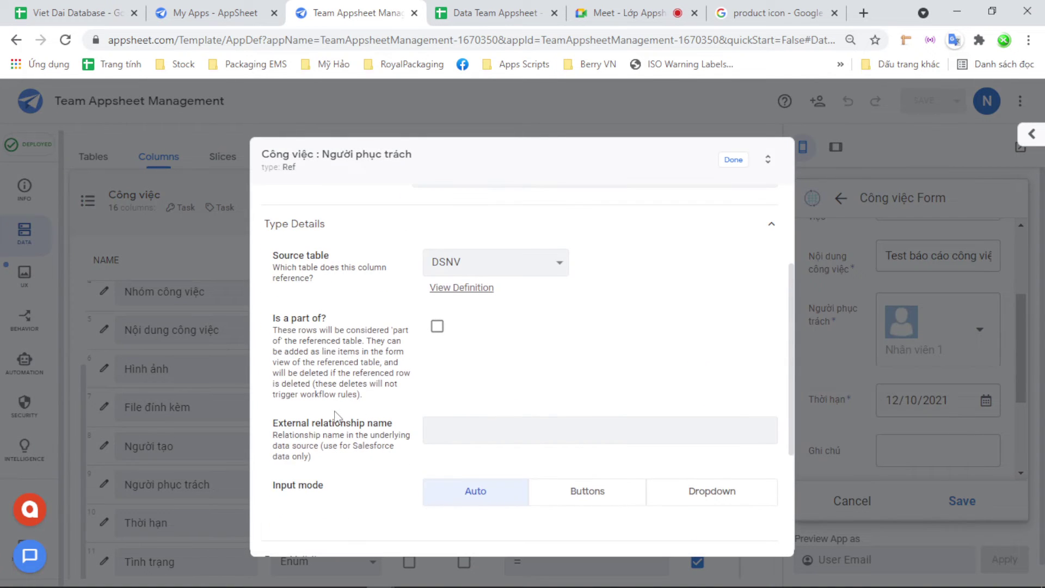
pyautogui.scroll(-3, 364, 419)
pyautogui.click(349, 411)
pyautogui.scroll(-3, 381, 419)
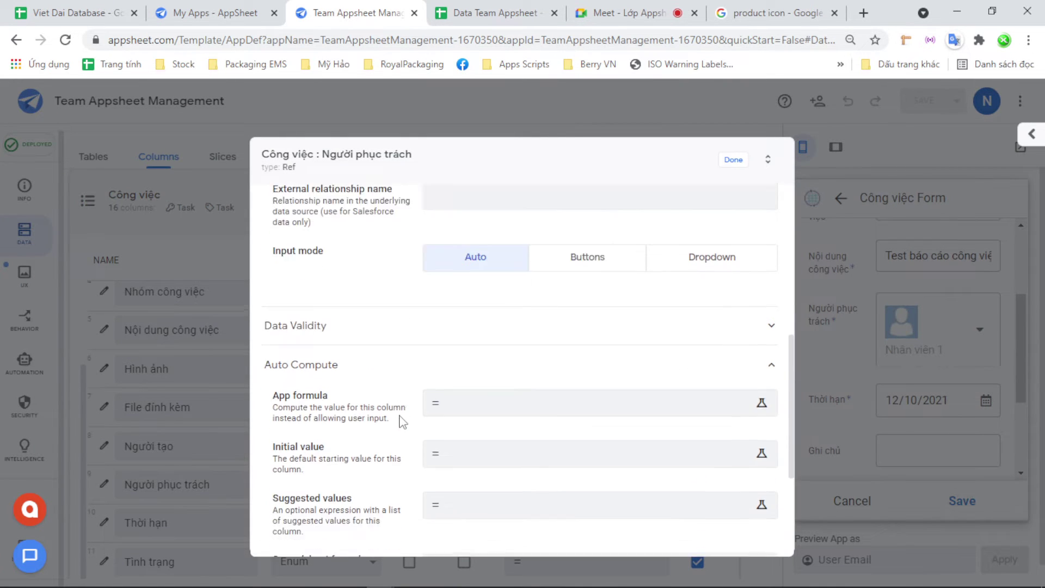
pyautogui.scroll(-2, 394, 424)
pyautogui.click(365, 460)
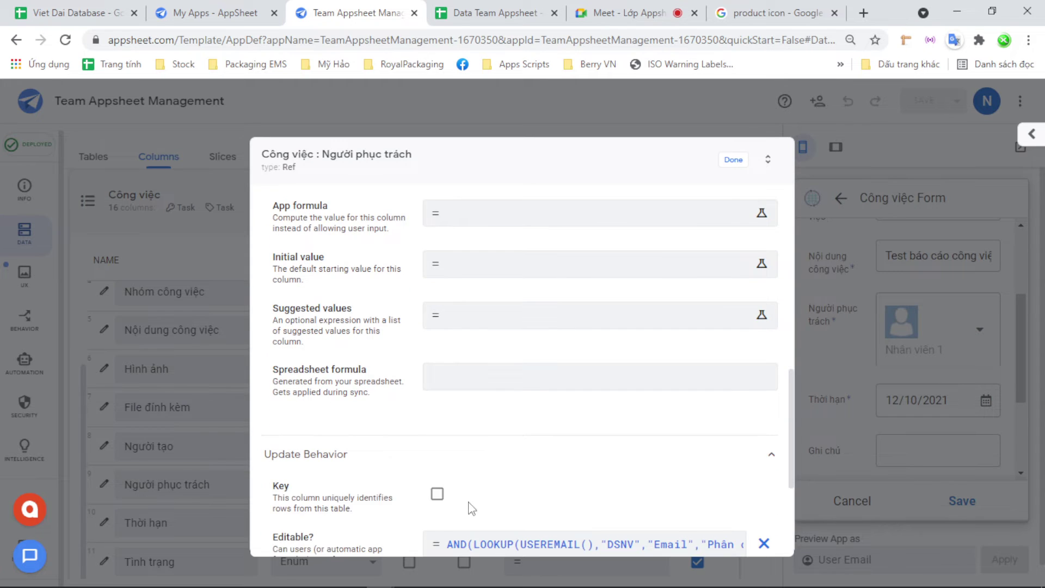
pyautogui.scroll(-3, 471, 457)
pyautogui.click(474, 407)
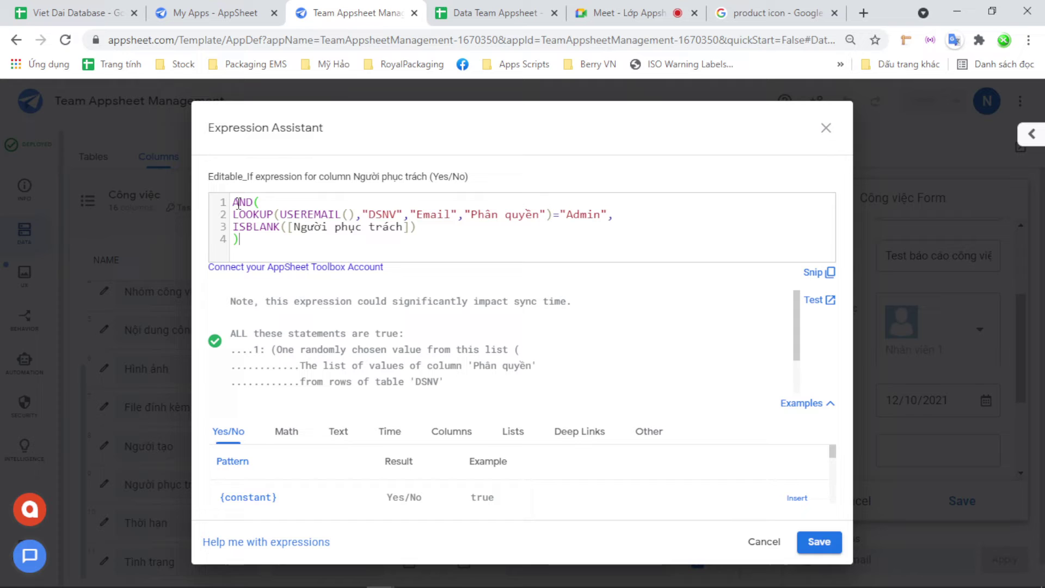
# Step: Replace AND with OR in the Editable_If expression and save the app
pyautogui.doubleClick(238, 204)
pyautogui.write('or(')
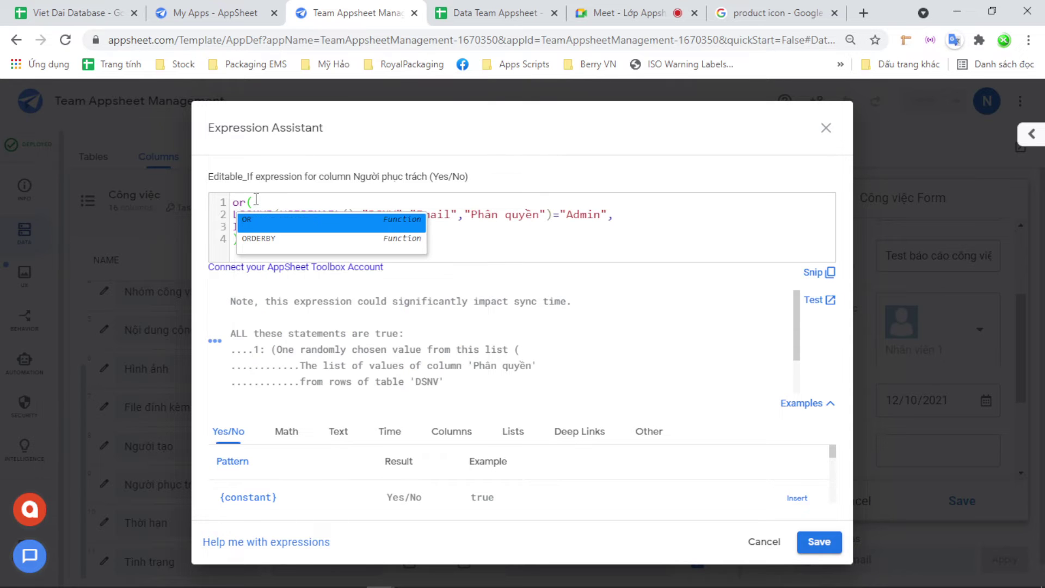
pyautogui.click(267, 202)
pyautogui.click(818, 543)
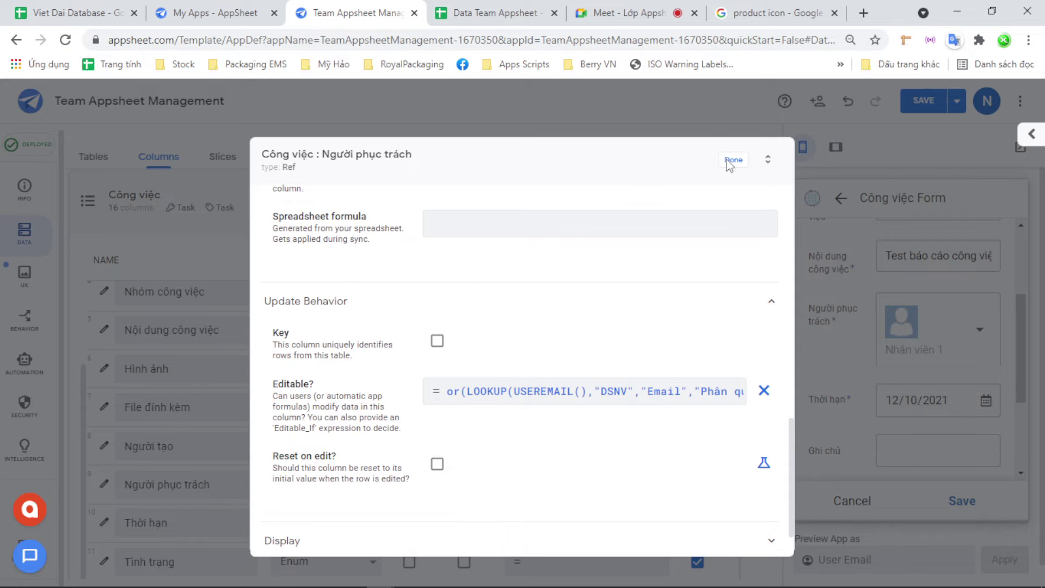
pyautogui.click(730, 162)
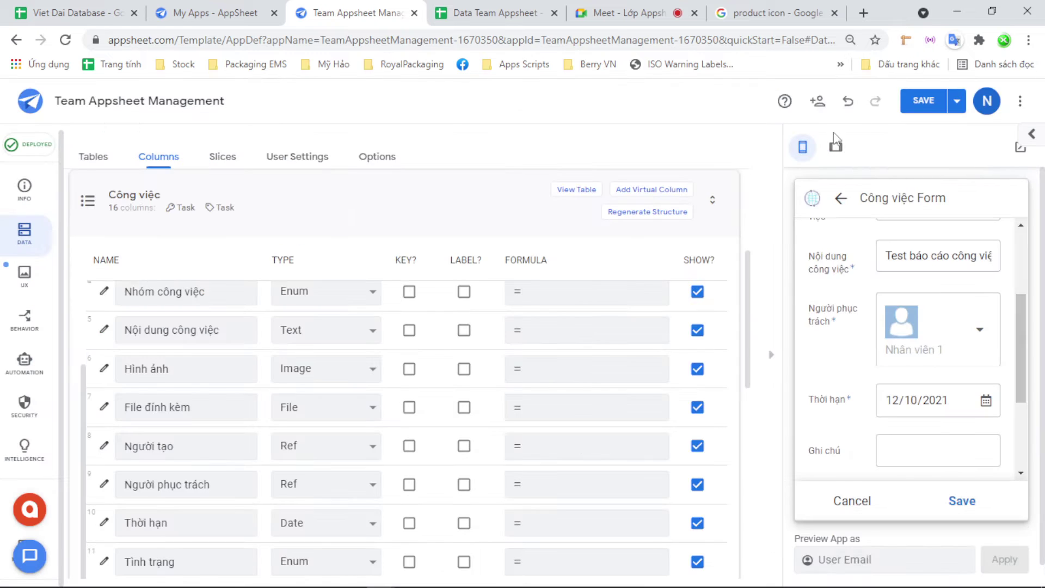
pyautogui.click(924, 109)
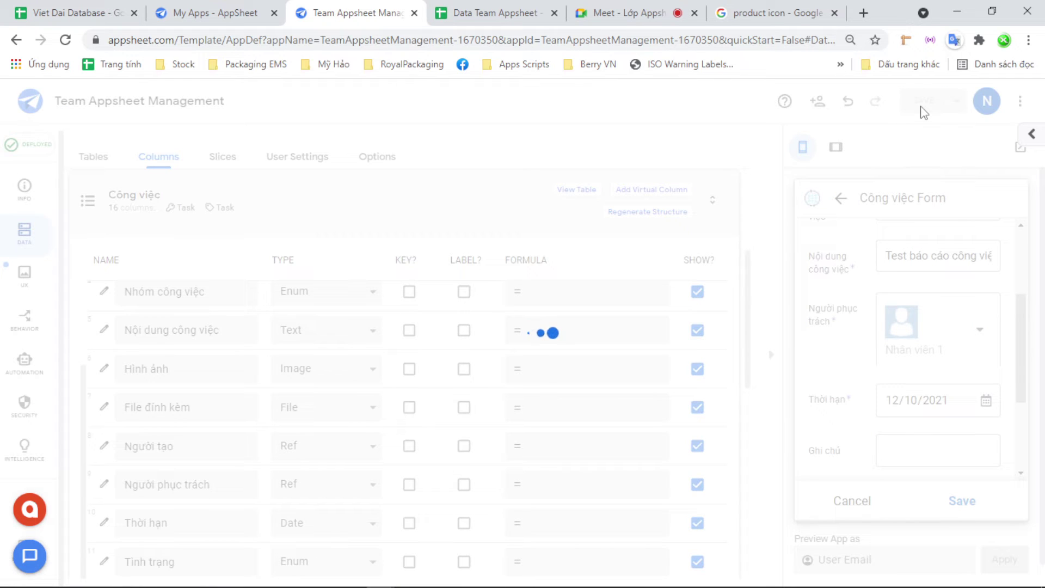
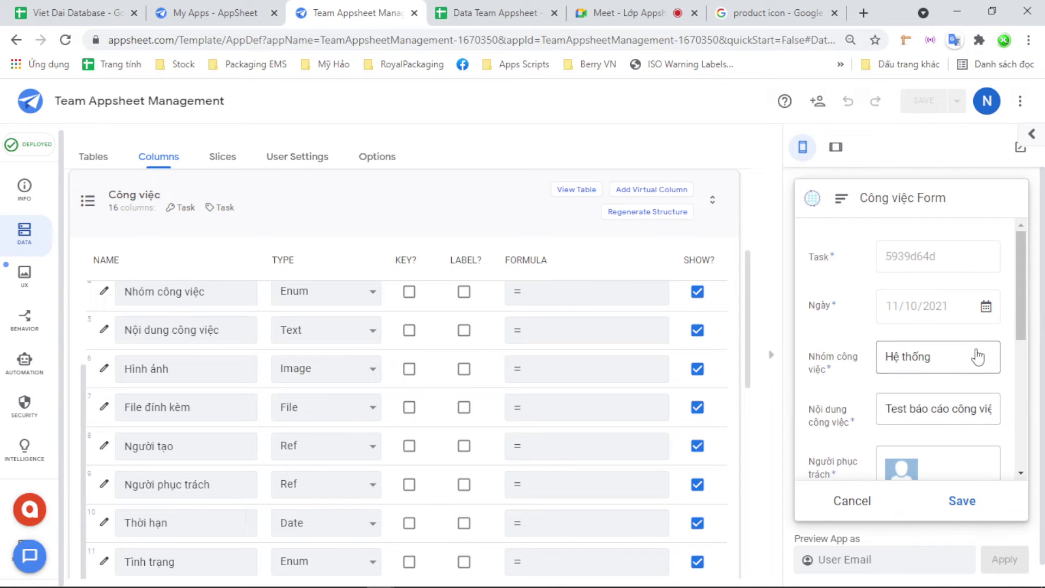
# Step: Assign the new task to Nhân viên 2 as person in charge and save it
pyautogui.scroll(-3, 977, 356)
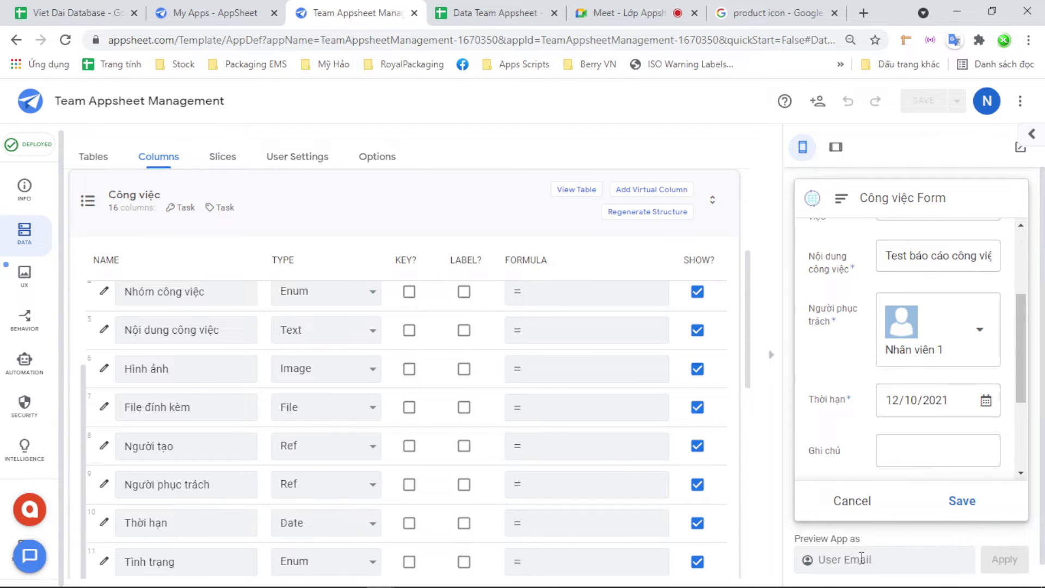
pyautogui.click(933, 338)
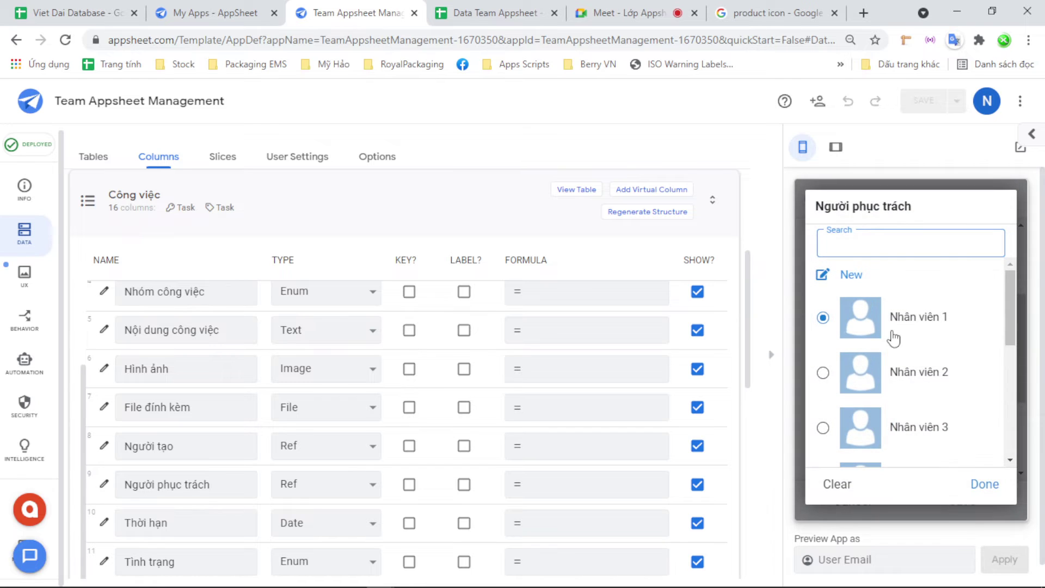
pyautogui.click(887, 385)
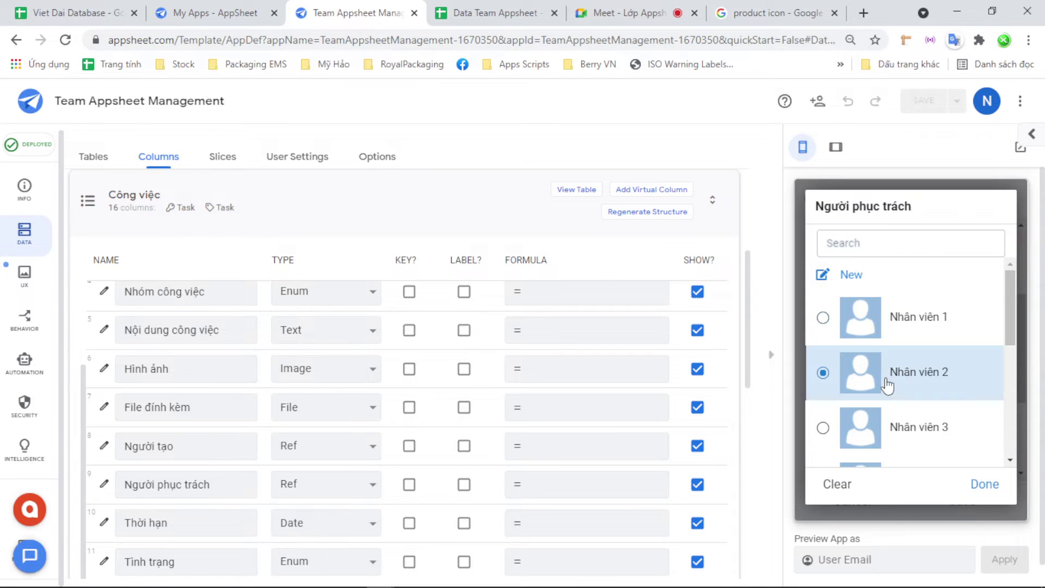
pyautogui.click(971, 497)
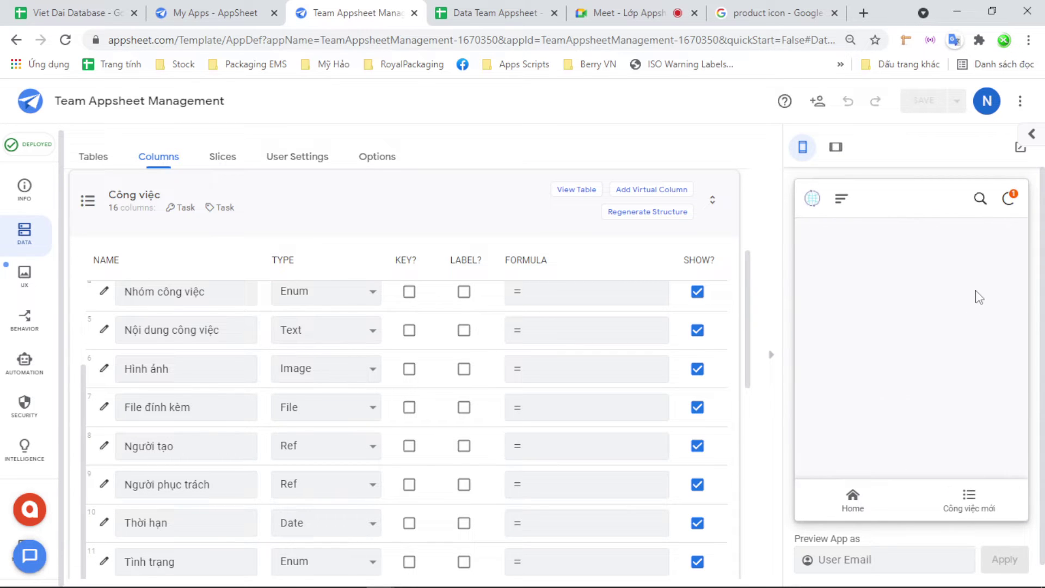
# Step: Open task 5939d64d in Công việc, check its Đang thực hiện status, then go to the spreadsheet
pyautogui.click(864, 498)
pyautogui.scroll(-3, 893, 388)
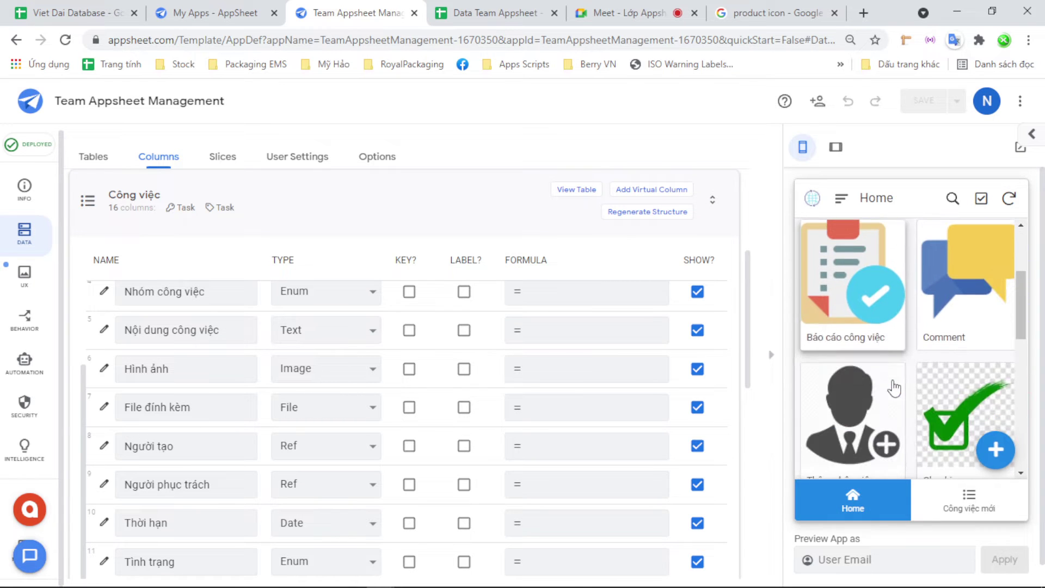
pyautogui.click(834, 302)
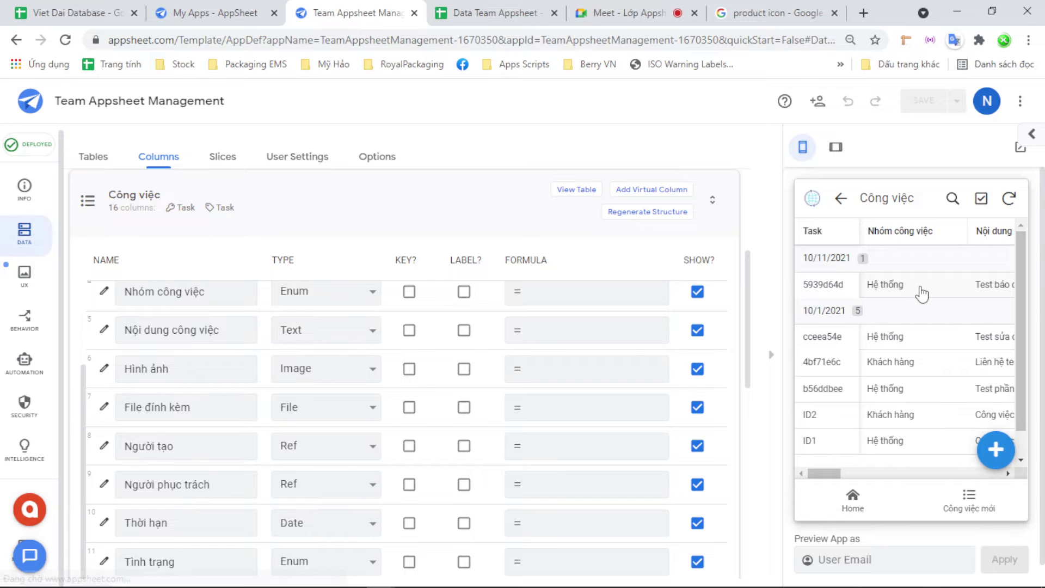
pyautogui.click(923, 293)
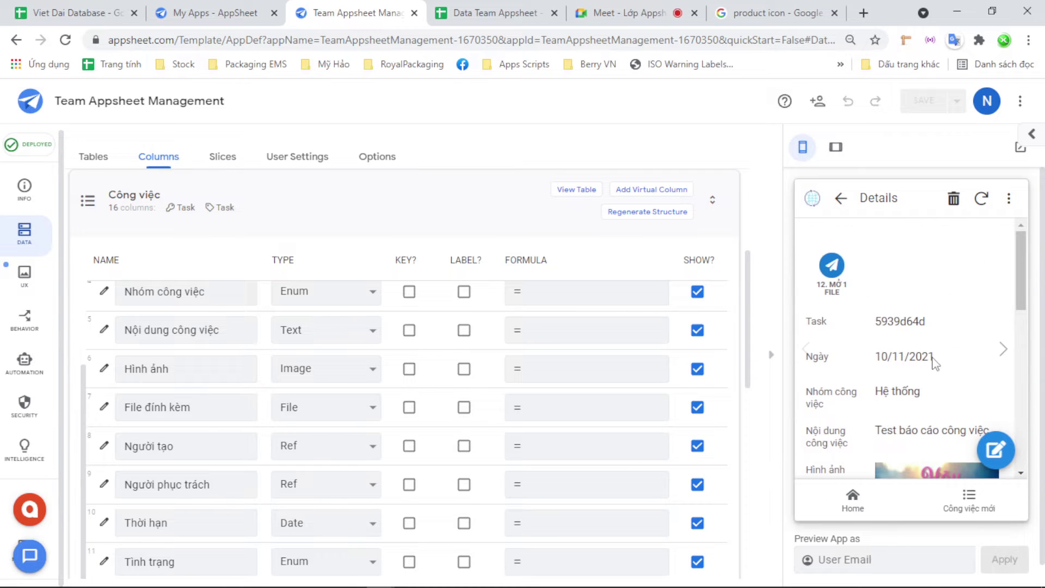
pyautogui.scroll(-2, 934, 362)
pyautogui.scroll(-3, 920, 370)
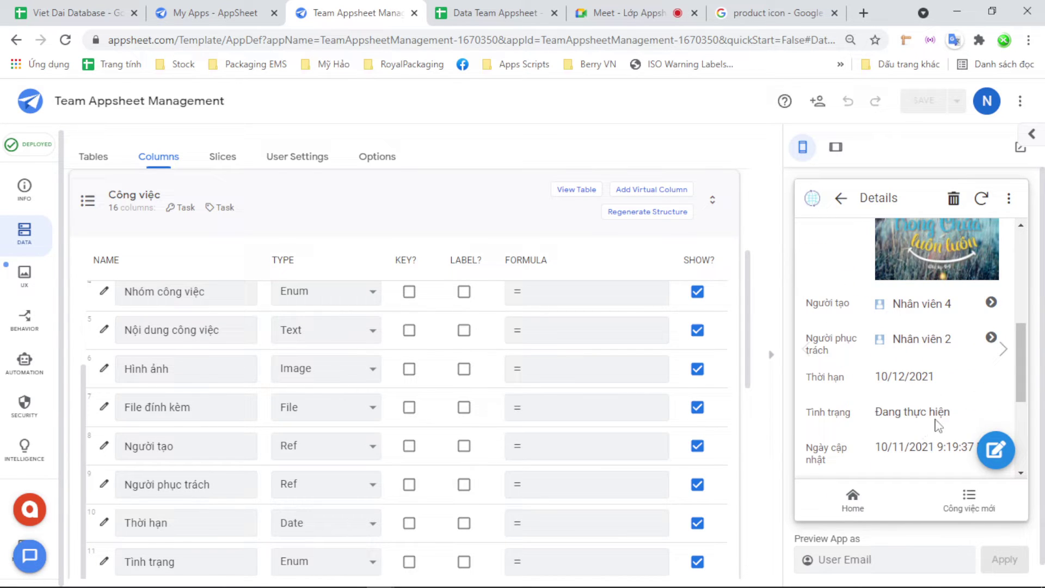
pyautogui.moveTo(950, 412); pyautogui.dragTo(899, 415)
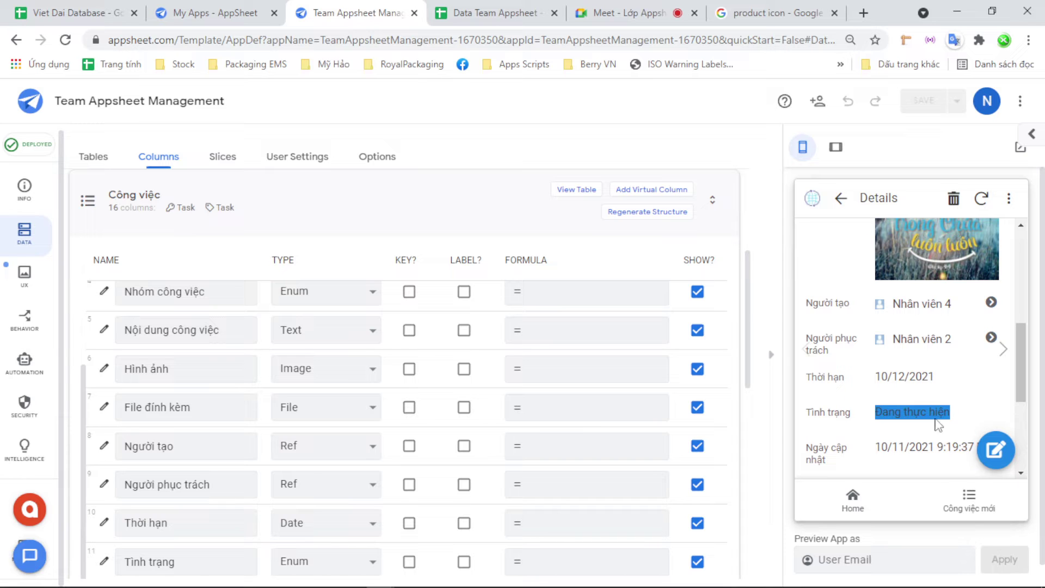
pyautogui.click(930, 403)
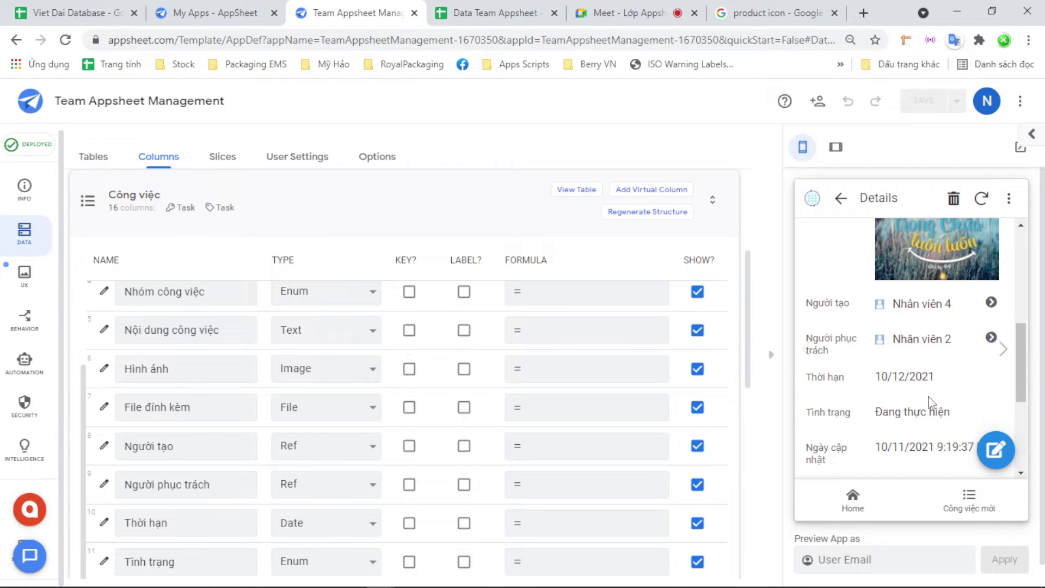
pyautogui.click(498, 14)
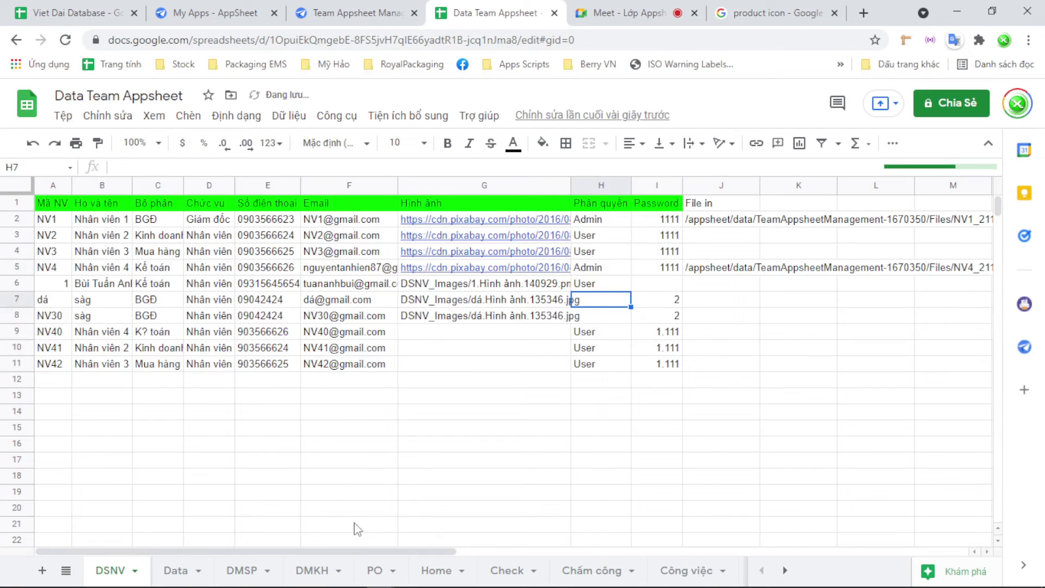
# Step: Copy Chờ triển khai from J5 into J2 on the Công việc sheet, then return to AppSheet
pyautogui.click(681, 571)
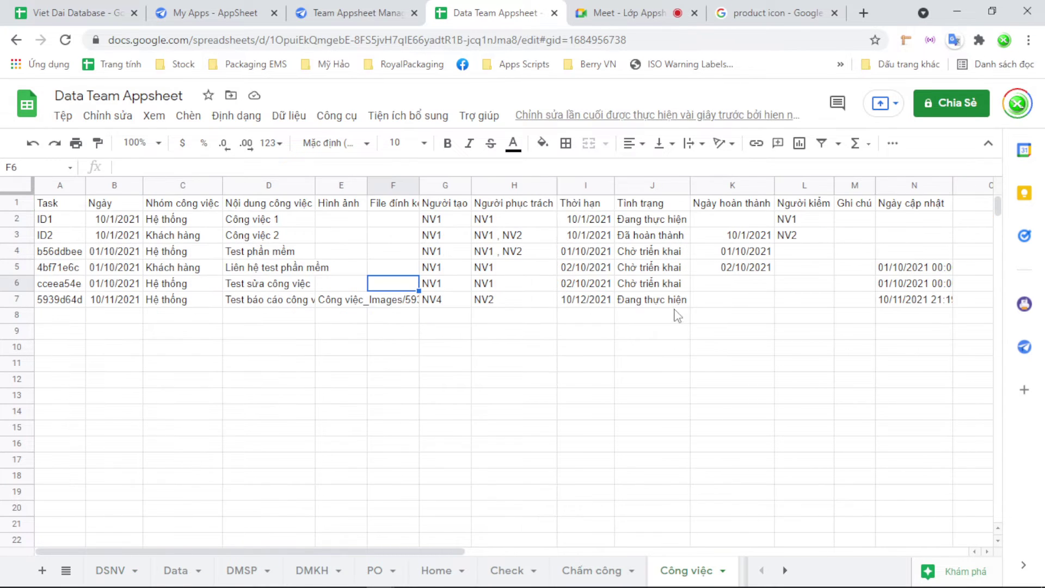
pyautogui.click(645, 223)
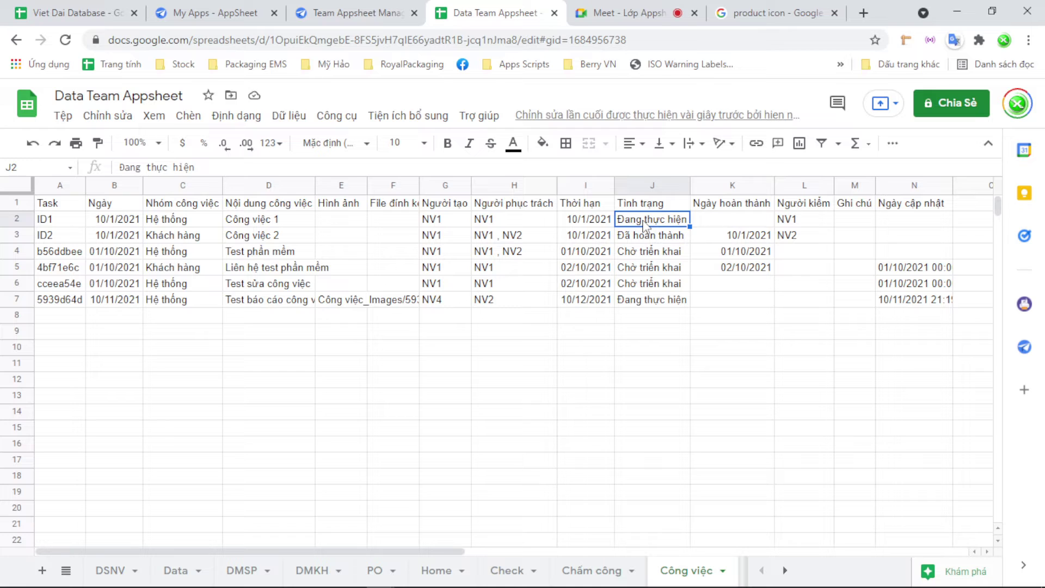
pyautogui.press('Delete')
pyautogui.press('Down')
pyautogui.press('Down')
pyautogui.press('Down')
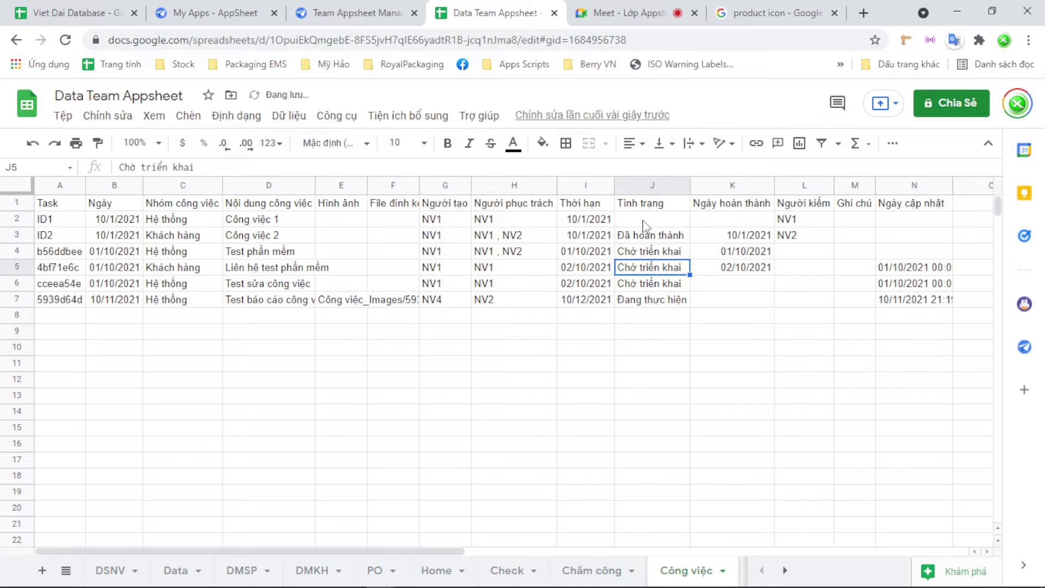
pyautogui.hotkey('ctrl', 'c')
pyautogui.press('Up')
pyautogui.press('Up')
pyautogui.press('Up')
pyautogui.hotkey('ctrl', 'v')
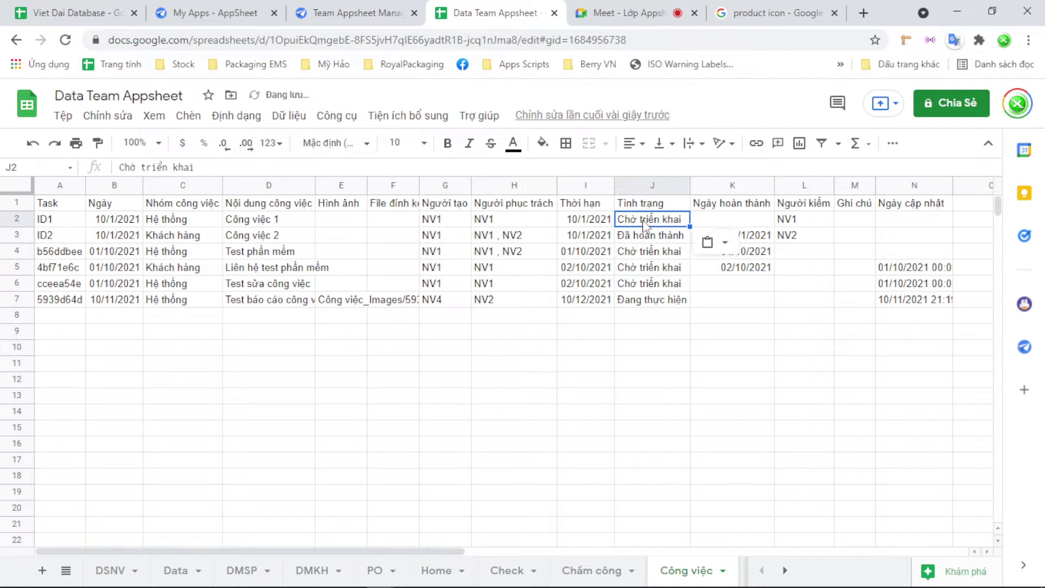
pyautogui.click(351, 13)
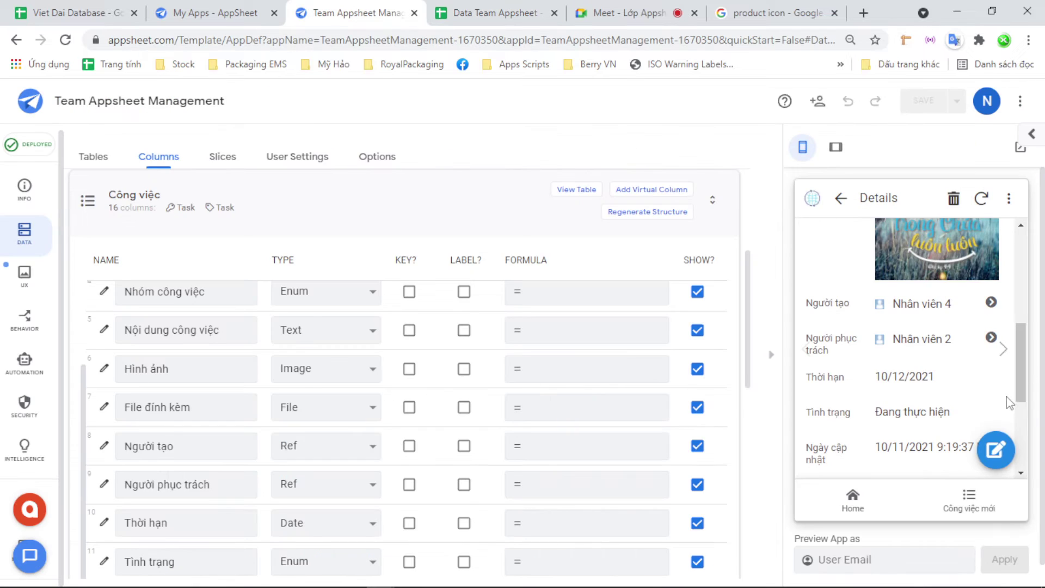
# Step: Resync the preview and preview the app as Nhân viên 2's user e-mail
pyautogui.click(983, 199)
pyautogui.scroll(-3, 975, 386)
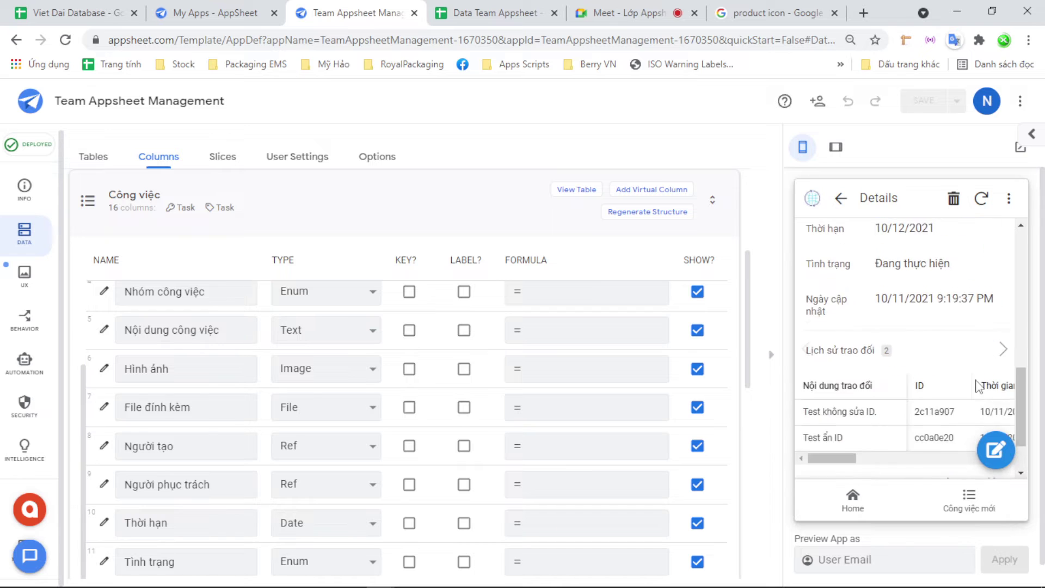
pyautogui.scroll(10, 969, 370)
pyautogui.scroll(-2, 964, 346)
pyautogui.scroll(-5, 964, 347)
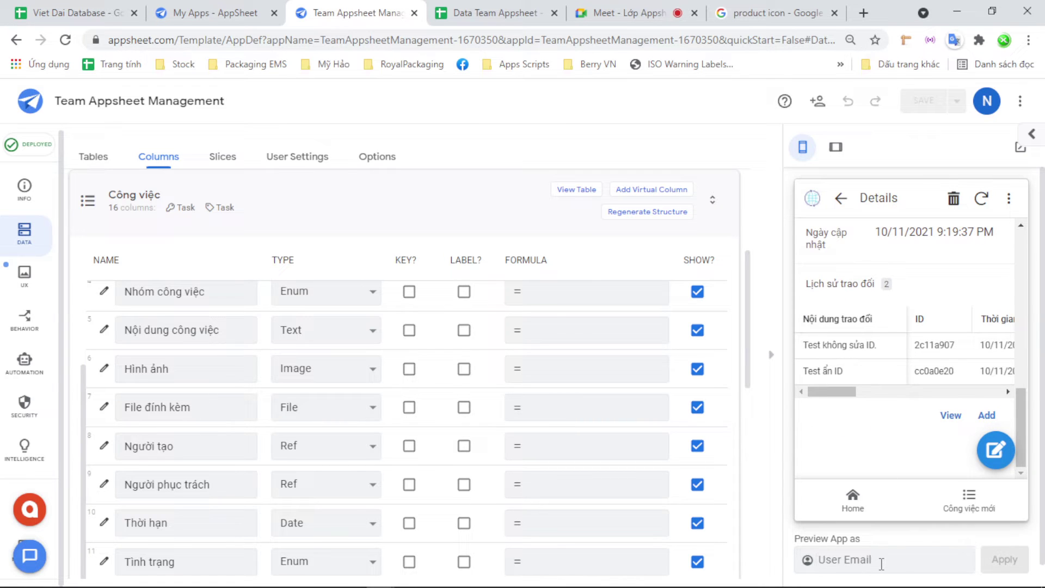
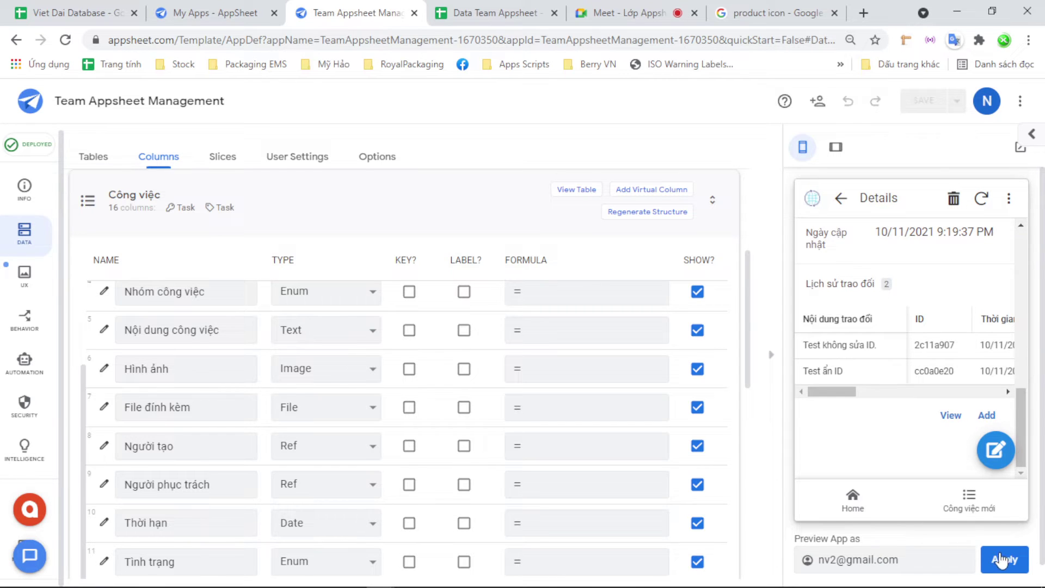
pyautogui.click(1000, 554)
pyautogui.scroll(10, 925, 338)
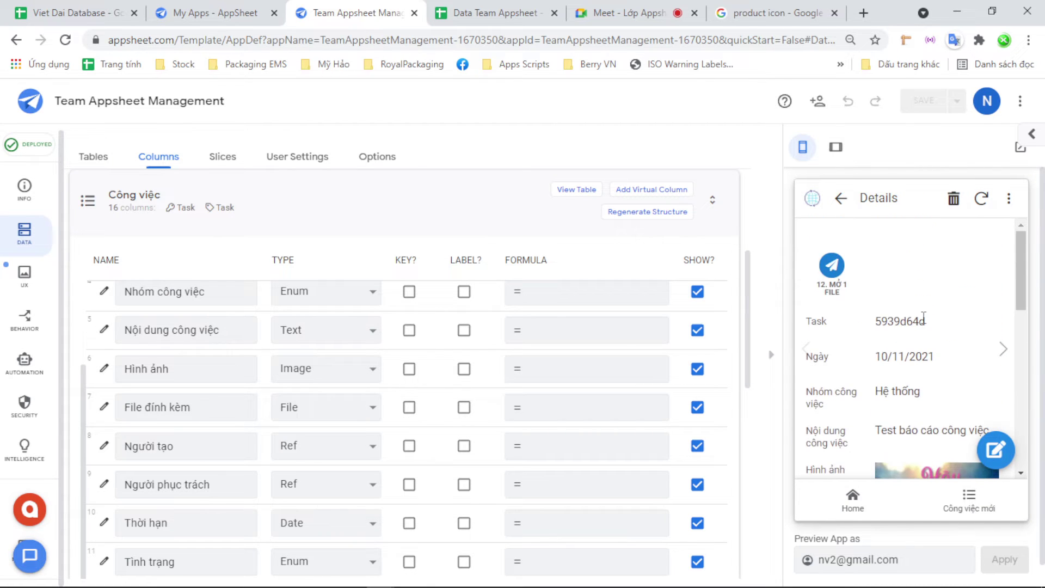
pyautogui.scroll(-4, 924, 318)
pyautogui.scroll(-2, 924, 319)
# Step: Check Nhân viên 2's e-mail in cell F3 of the DSNV sheet, then return to AppSheet
pyautogui.click(469, 12)
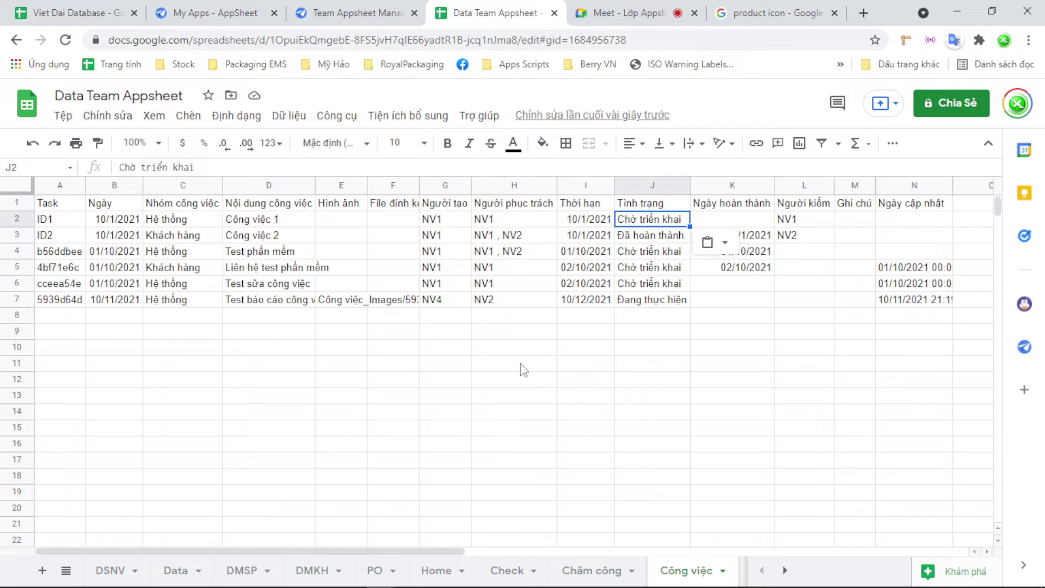
pyautogui.click(119, 571)
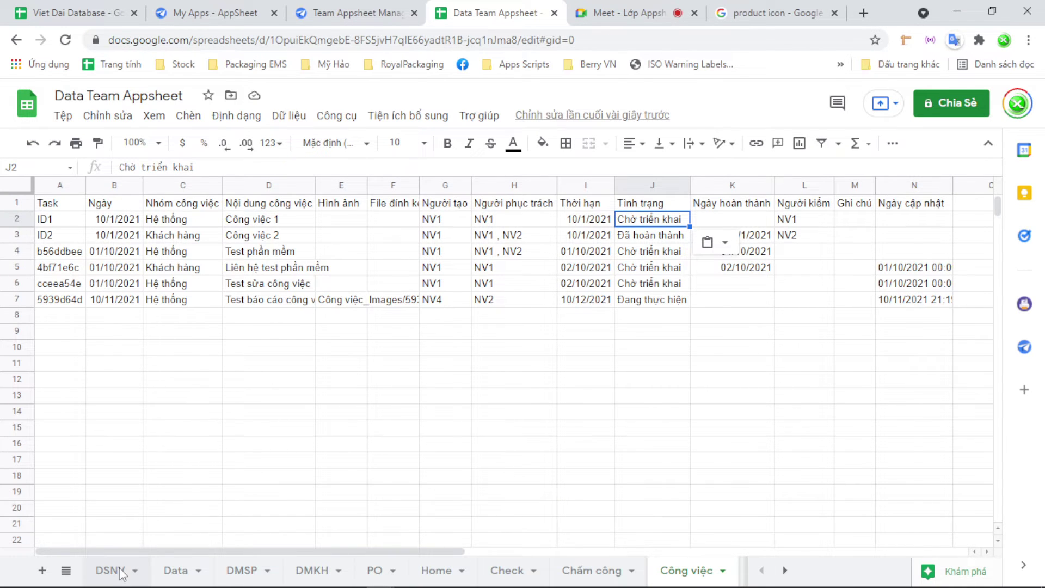
pyautogui.click(319, 237)
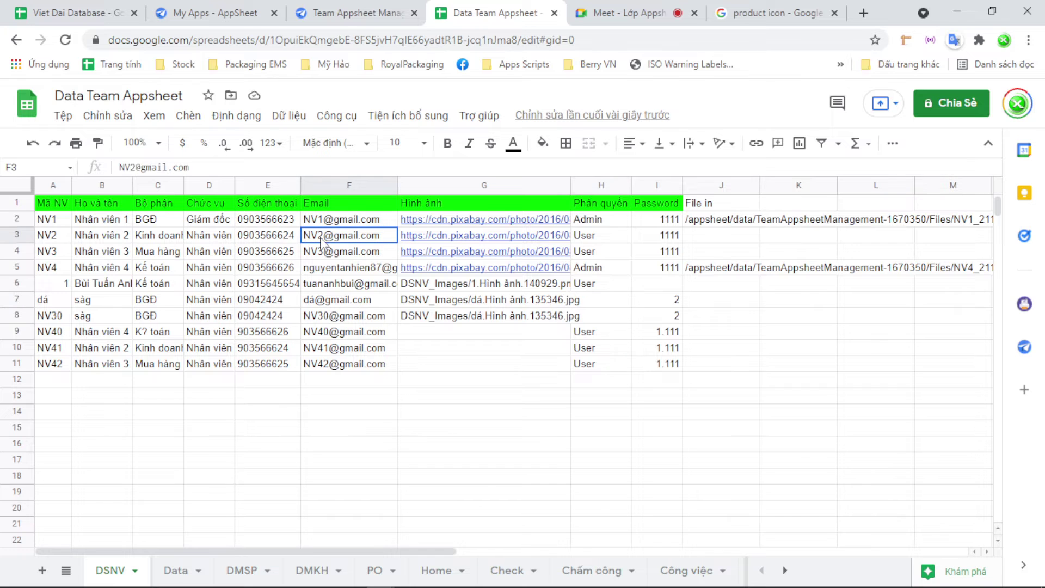
pyautogui.click(357, 14)
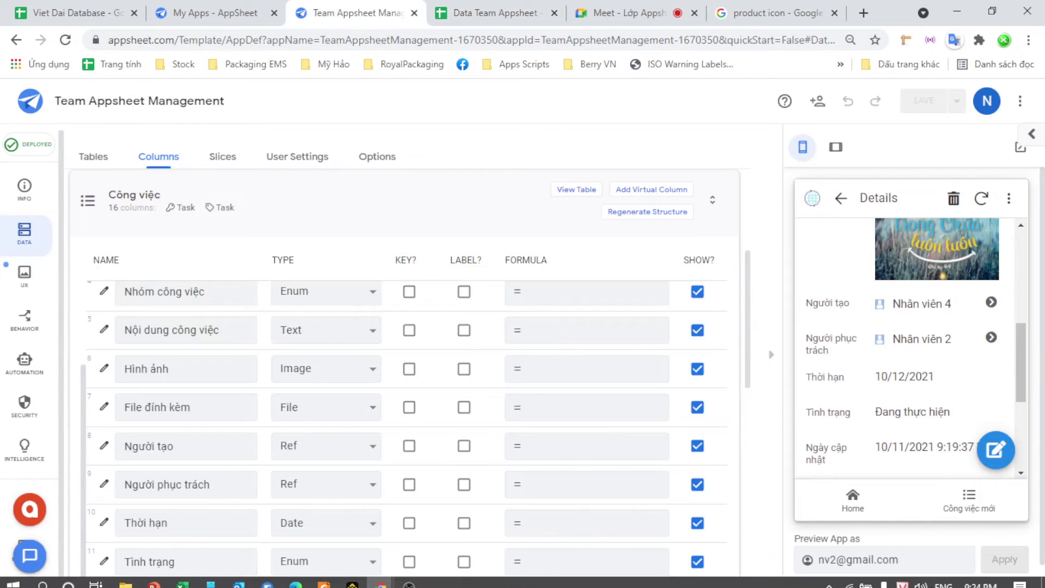
# Step: Replace the preview user with the correctly capitalised e-mail, apply it and resync
pyautogui.tripleClick(890, 559)
pyautogui.hotkey('ctrl', 'v')
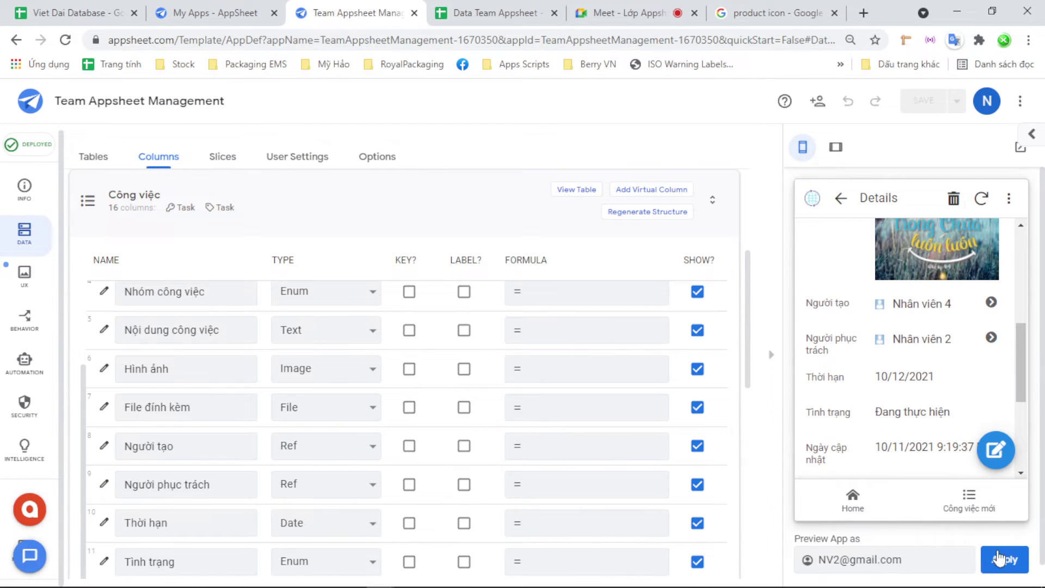
pyautogui.click(1001, 558)
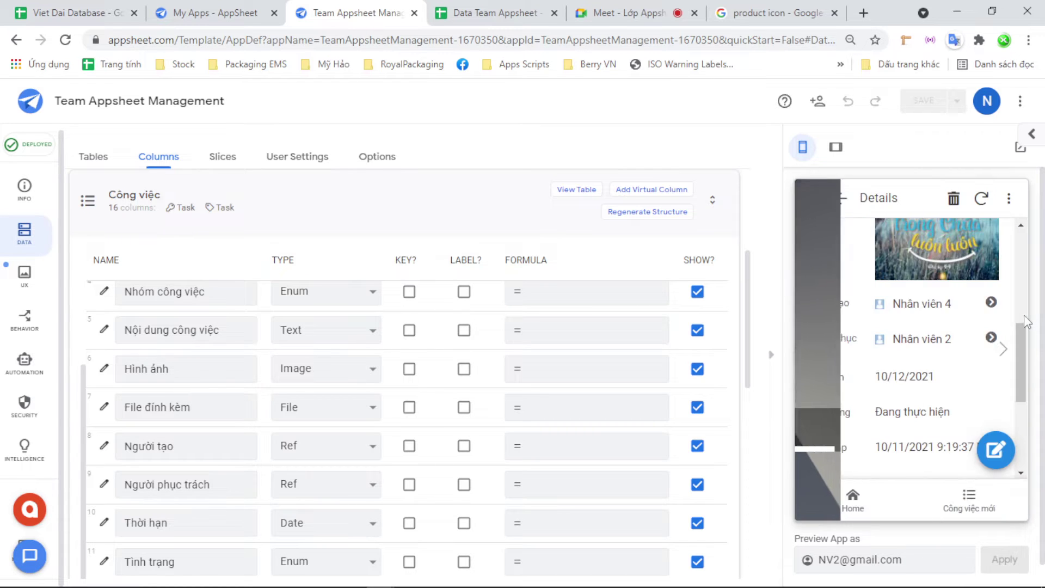
pyautogui.scroll(-5, 950, 305)
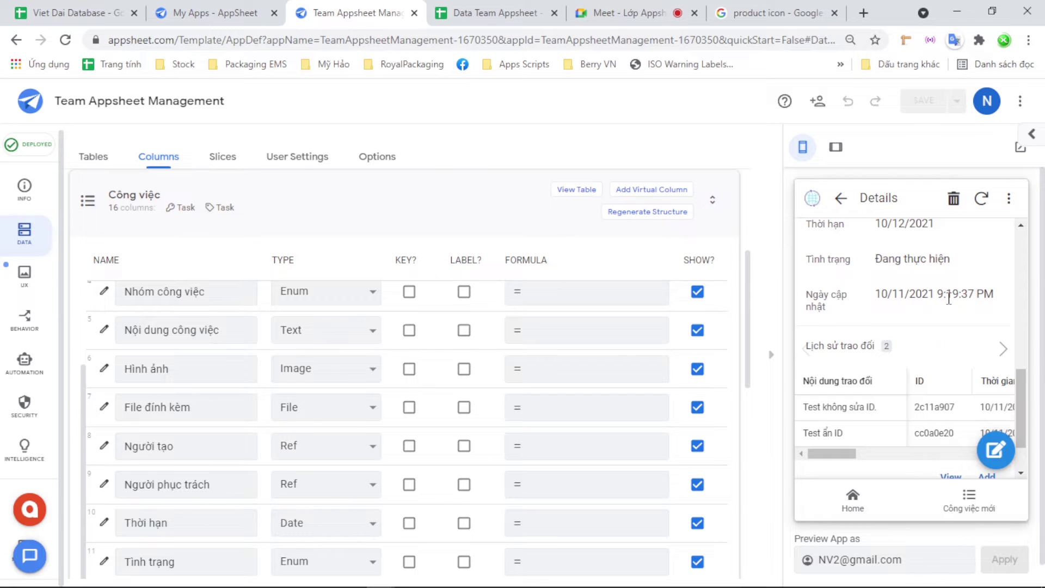
pyautogui.scroll(3, 948, 299)
pyautogui.click(982, 198)
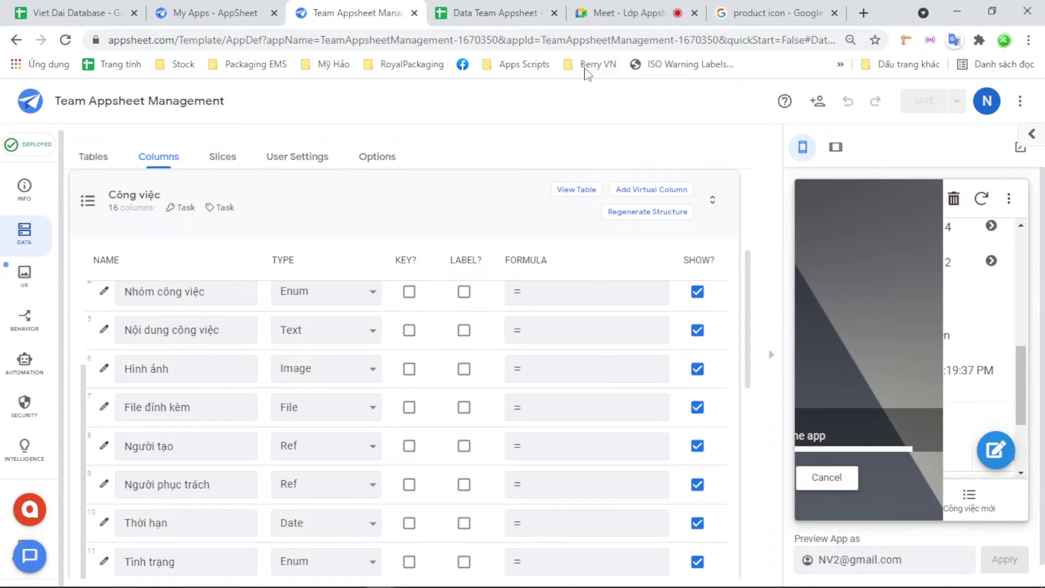
# Step: Open and close task 5939d64d, switch the preview to tablet layout, then go to the spreadsheet
pyautogui.click(840, 198)
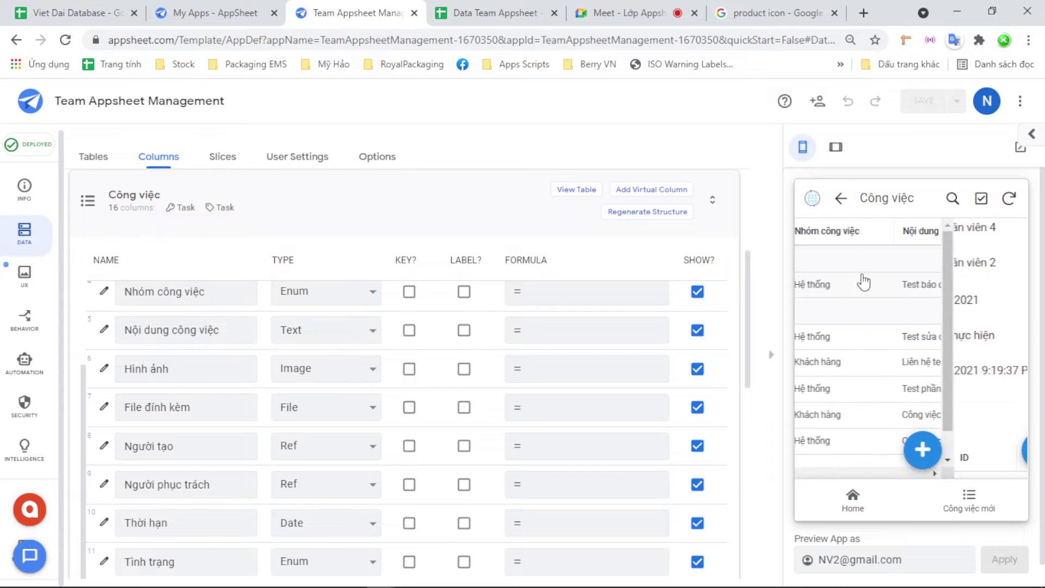
pyautogui.click(920, 291)
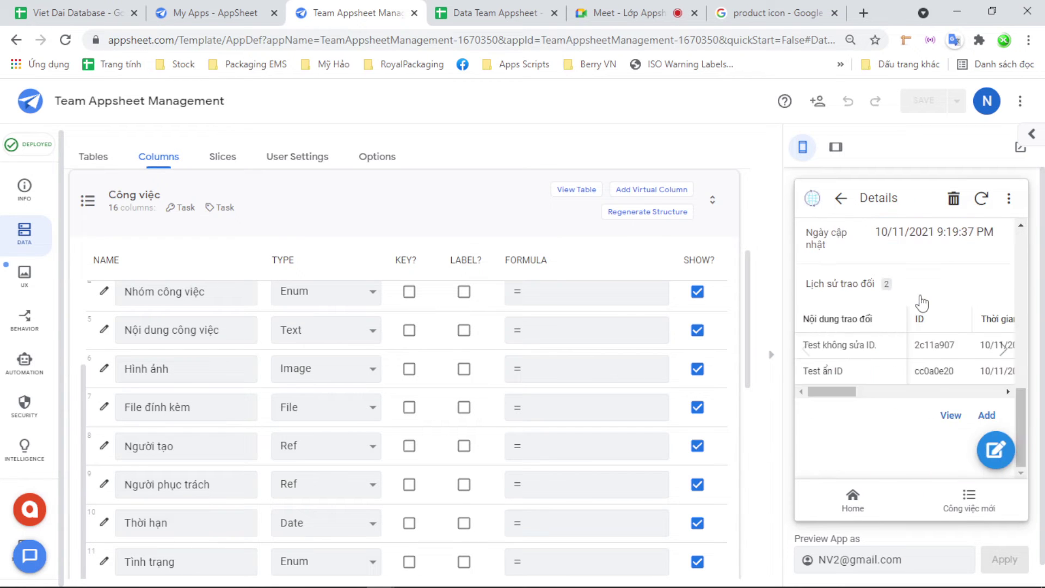
pyautogui.click(841, 198)
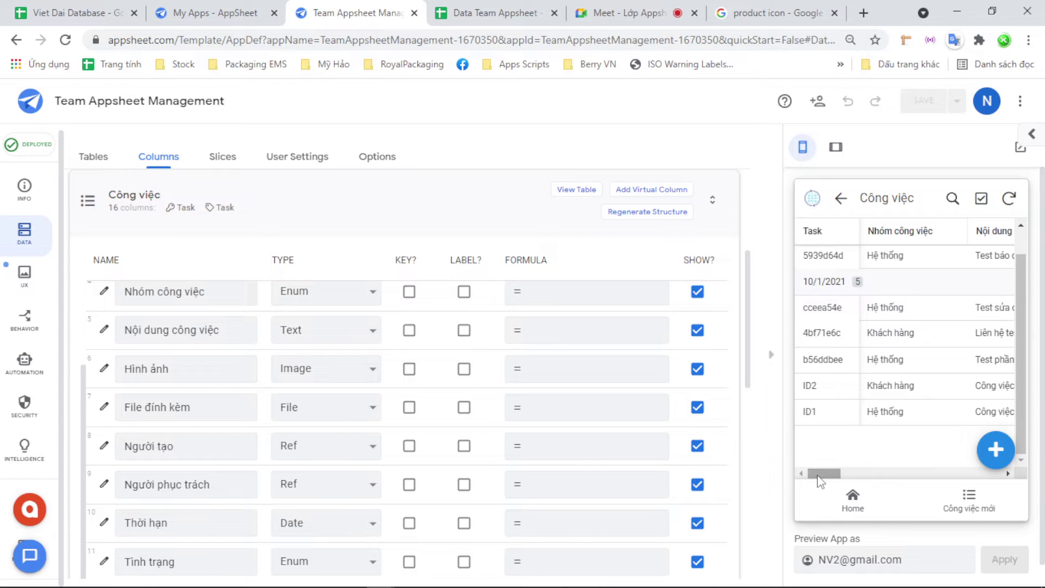
pyautogui.moveTo(823, 473); pyautogui.dragTo(864, 473)
pyautogui.click(835, 147)
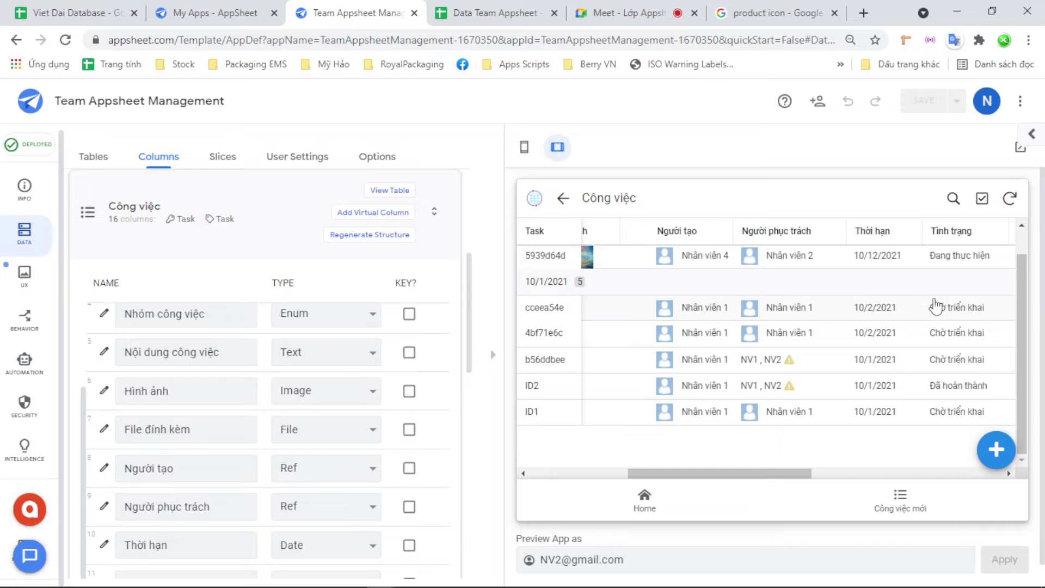
pyautogui.scroll(1, 904, 335)
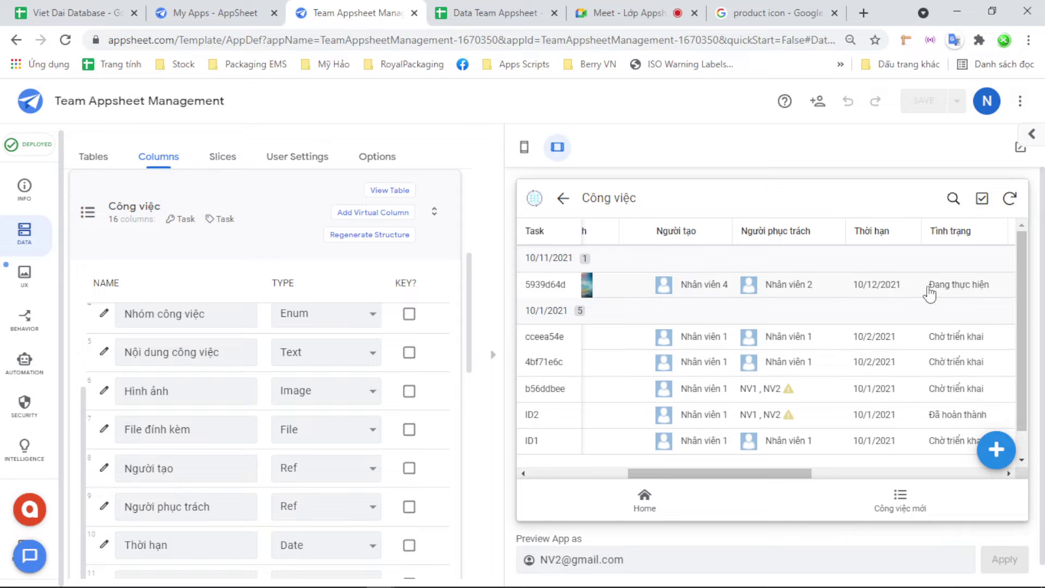
pyautogui.click(469, 7)
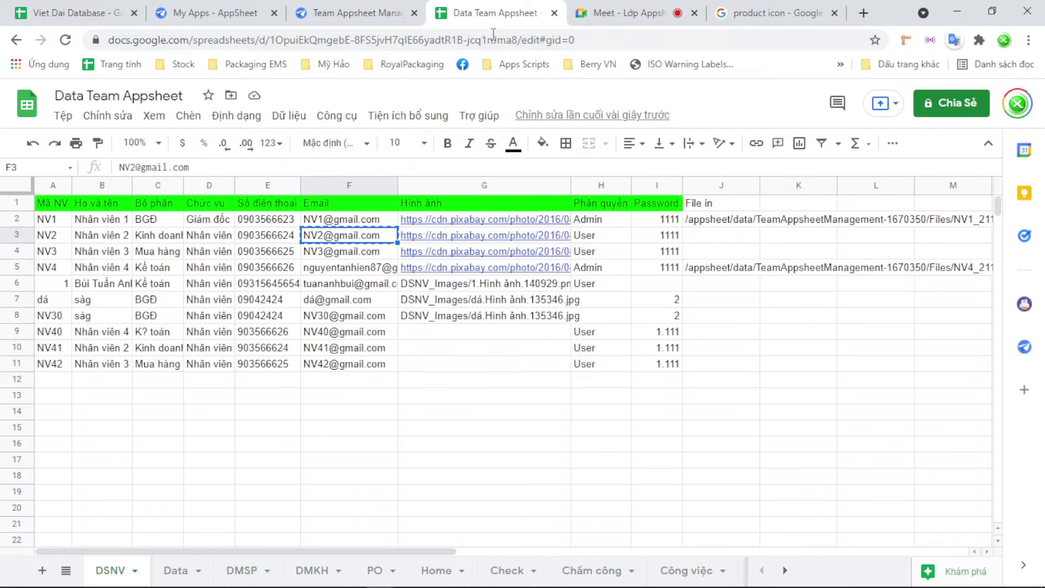
# Step: Copy Chờ triển khai into J7 for task 5939d64d, then resync the AppSheet preview
pyautogui.click(697, 570)
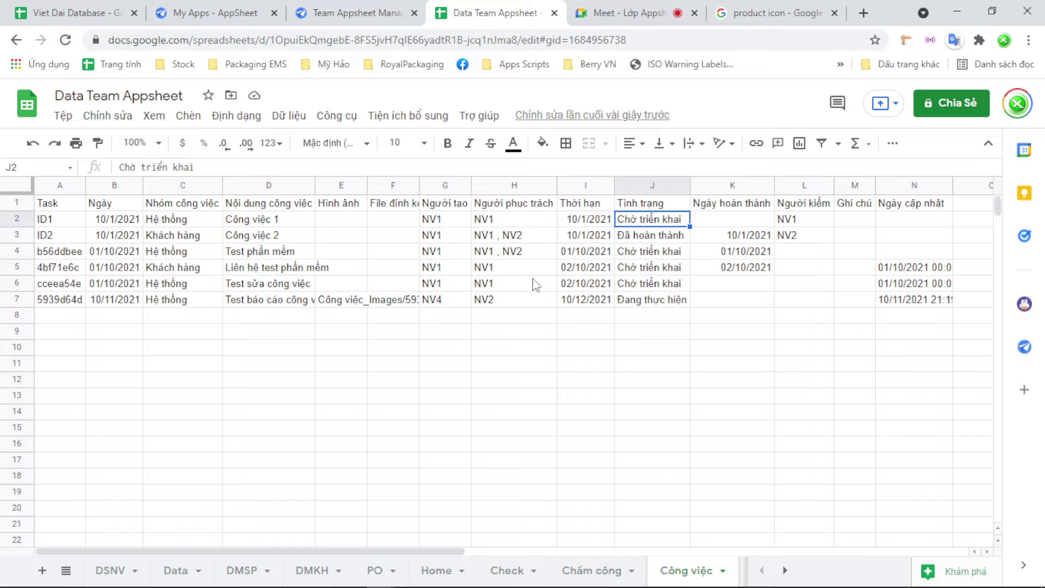
pyautogui.click(651, 301)
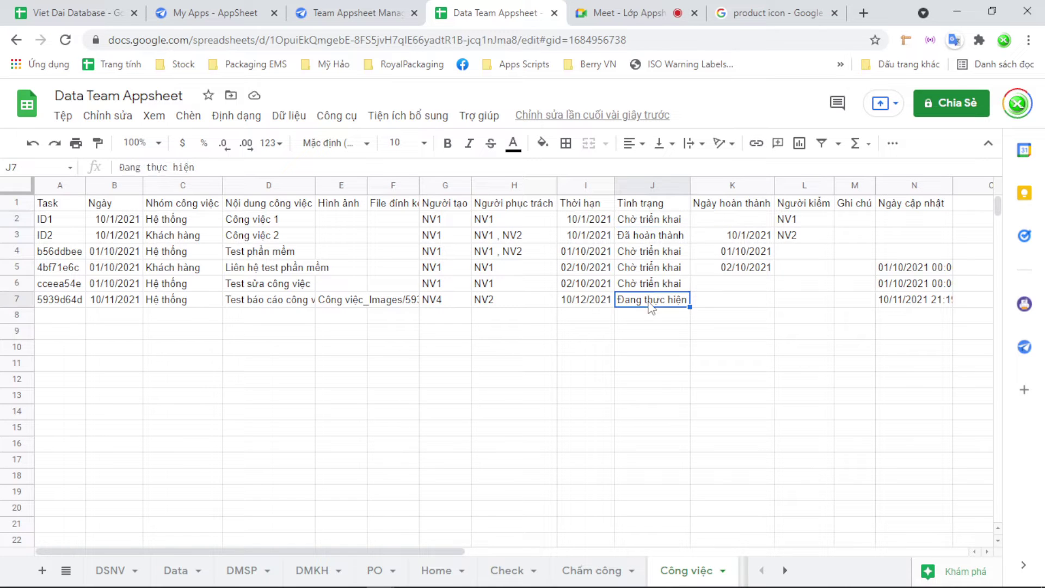
pyautogui.click(643, 227)
pyautogui.hotkey('ctrl', 'c')
pyautogui.click(658, 302)
pyautogui.hotkey('ctrl', 'v')
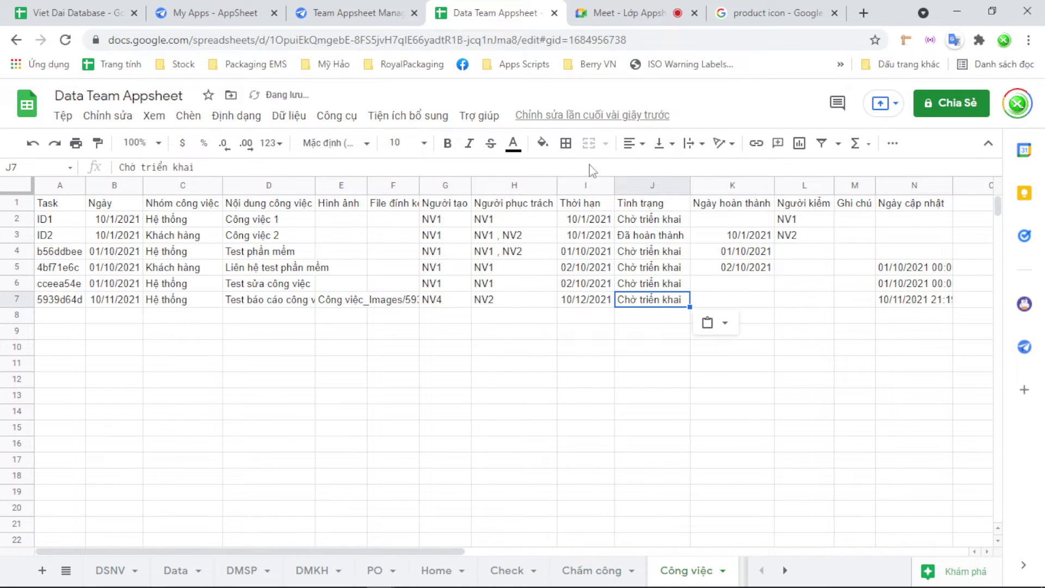
pyautogui.click(353, 13)
pyautogui.click(1006, 200)
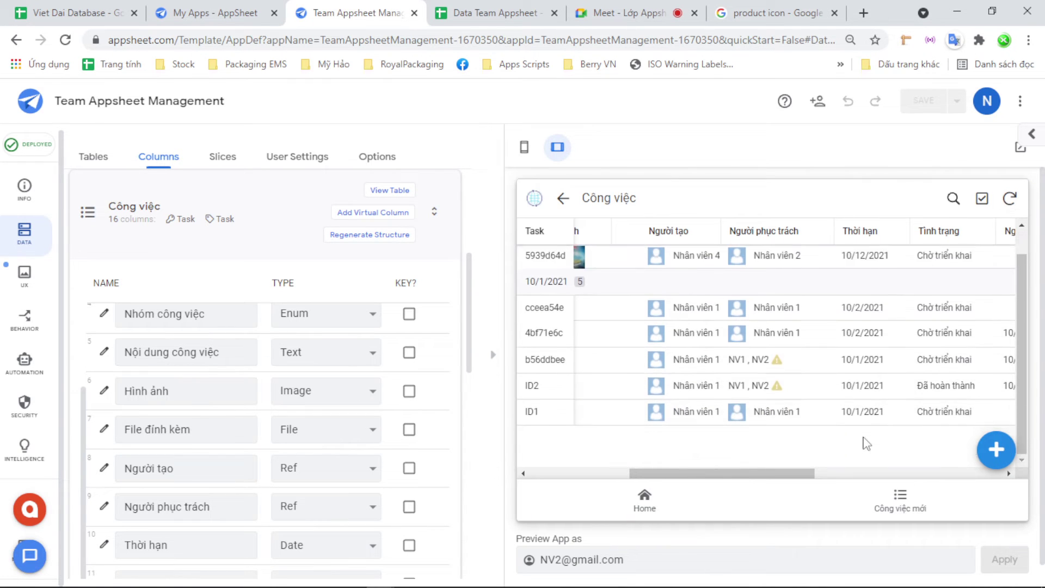
# Step: Open task 5939d64d and run its Đang thực hiện action, confirming the dialog
pyautogui.scroll(1, 866, 444)
pyautogui.scroll(-1, 762, 376)
pyautogui.scroll(1, 778, 285)
pyautogui.click(780, 288)
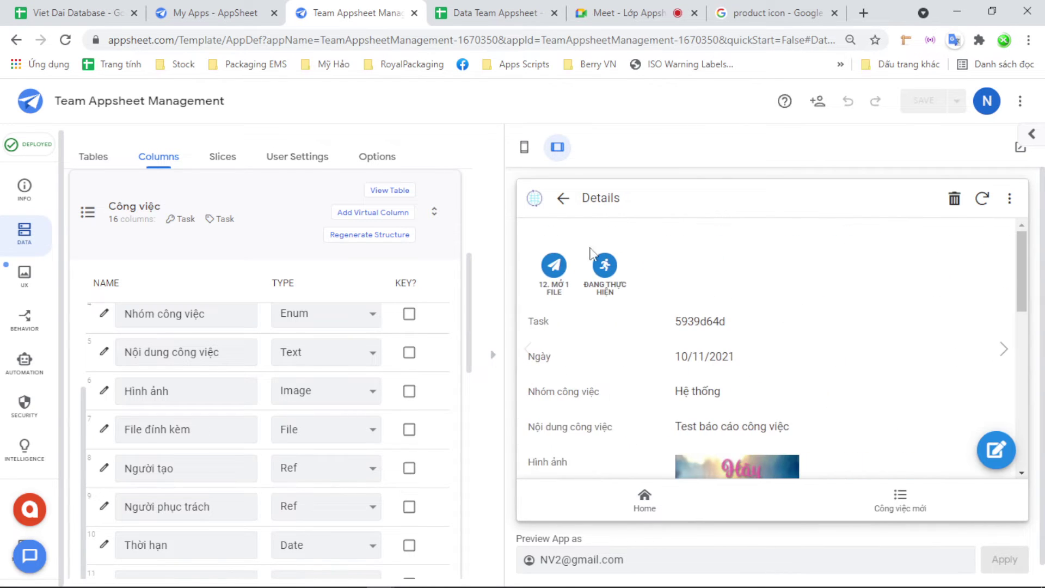
pyautogui.click(605, 264)
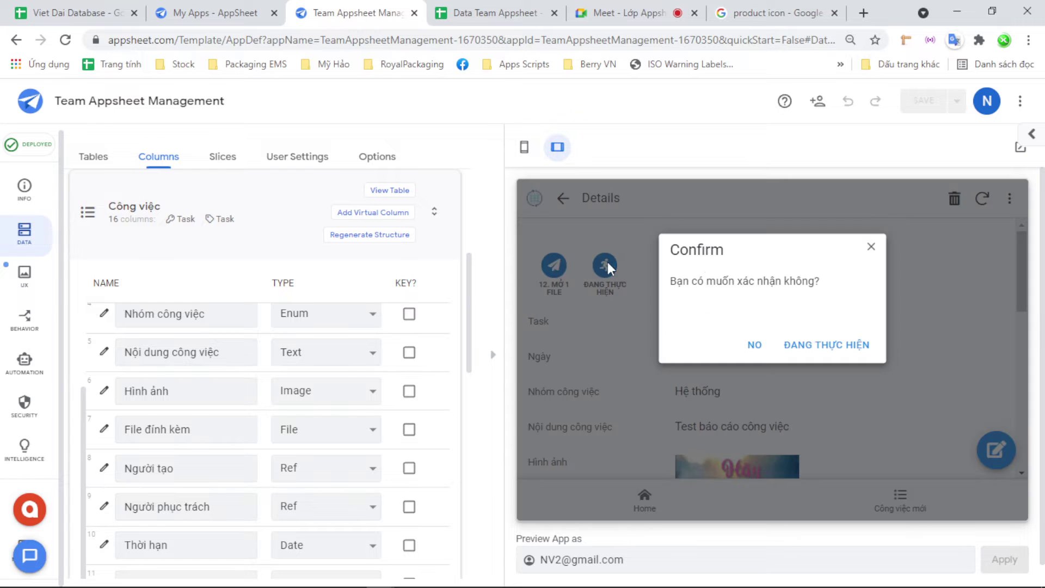
pyautogui.click(816, 344)
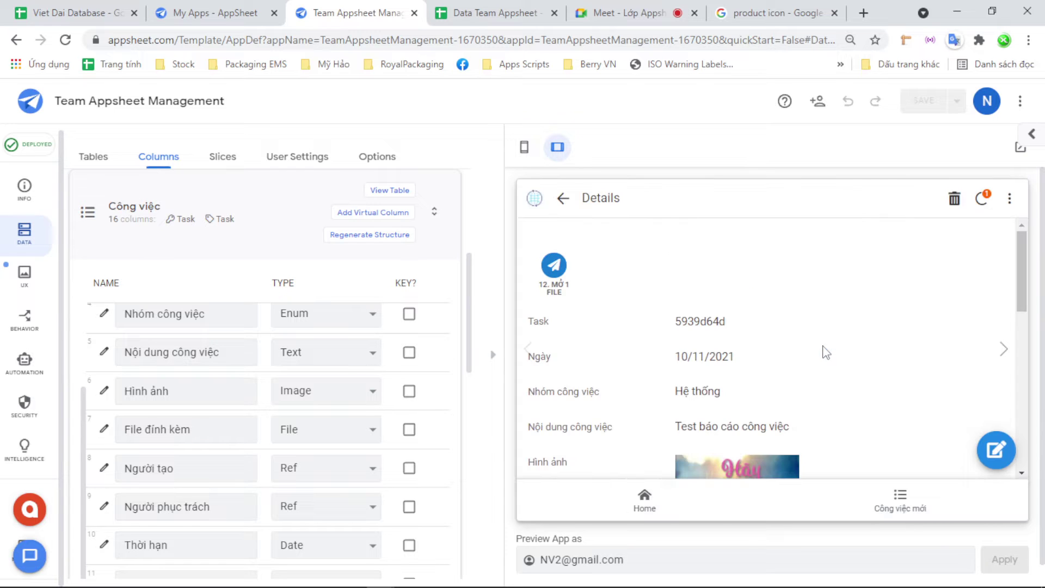
# Step: Scroll through the task details to verify the new Tình trạng and Ngày cập nhật timestamp
pyautogui.scroll(-5, 832, 349)
pyautogui.scroll(-5, 838, 351)
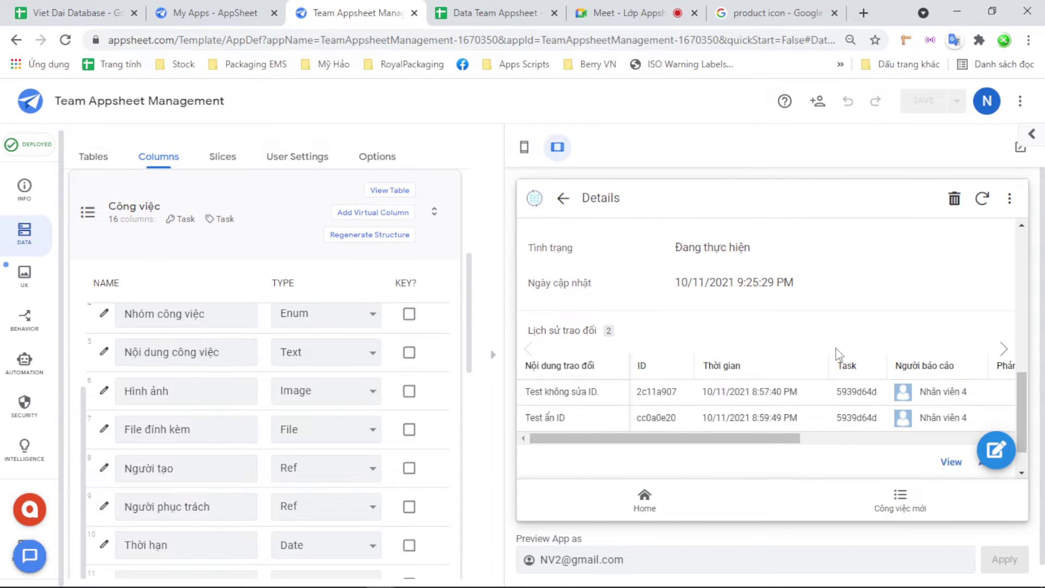
pyautogui.moveTo(728, 439); pyautogui.dragTo(839, 439)
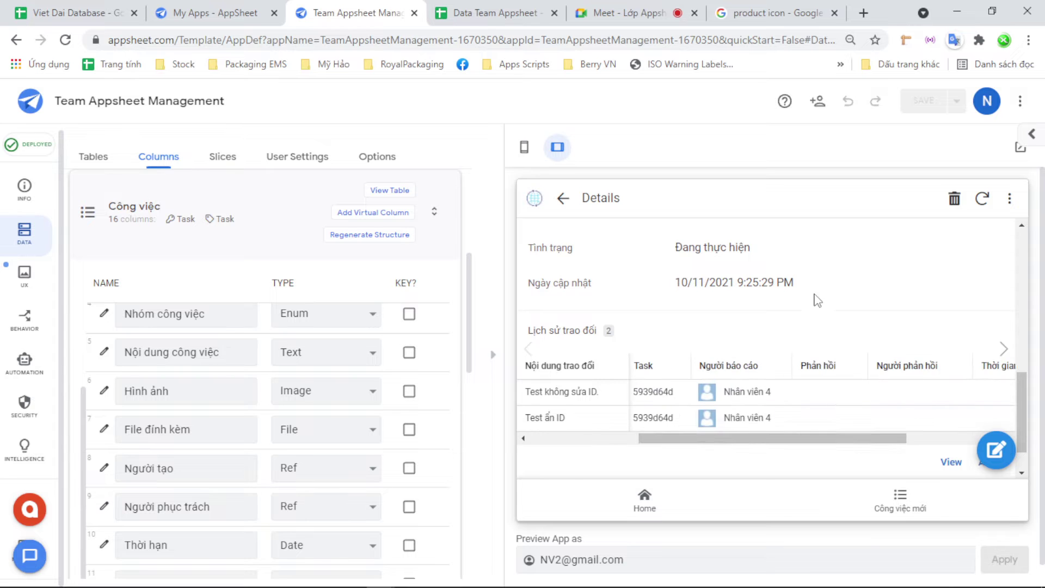
pyautogui.scroll(5, 814, 301)
pyautogui.scroll(-5, 815, 301)
pyautogui.scroll(7, 814, 301)
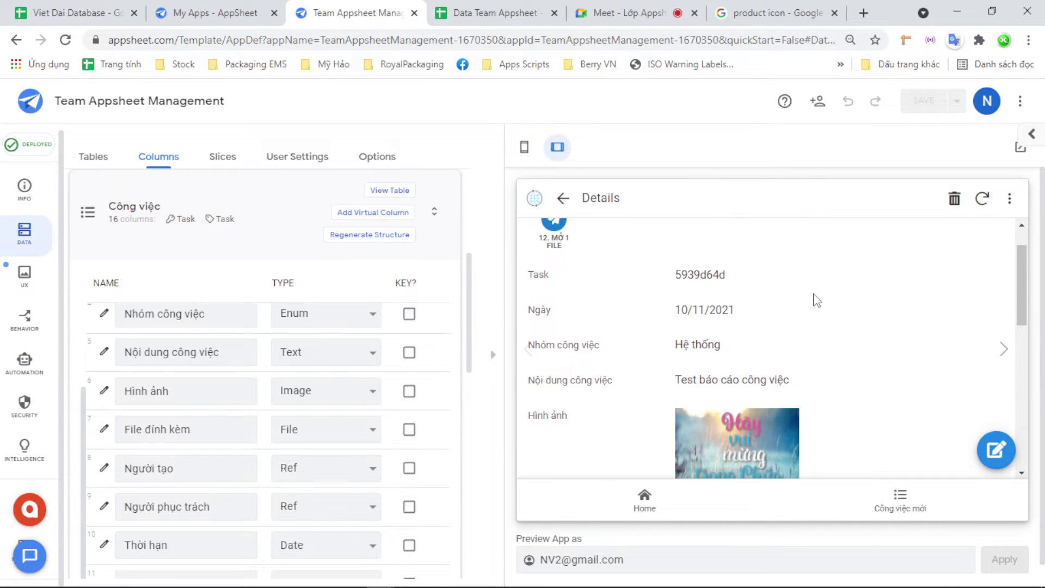
pyautogui.scroll(-3, 816, 301)
pyautogui.scroll(-2, 815, 301)
pyautogui.scroll(-1, 815, 301)
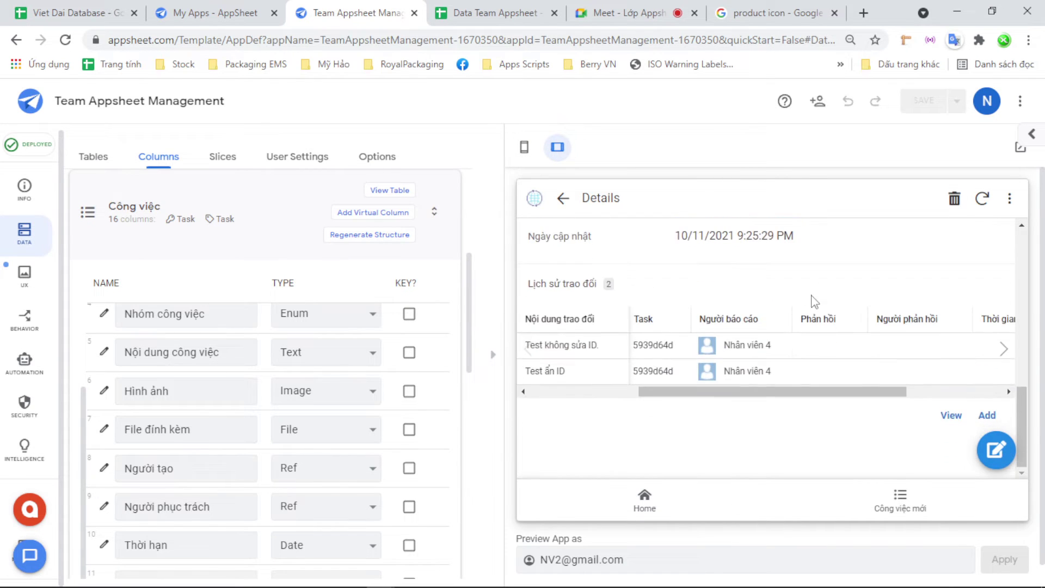
pyautogui.moveTo(702, 397); pyautogui.dragTo(563, 398)
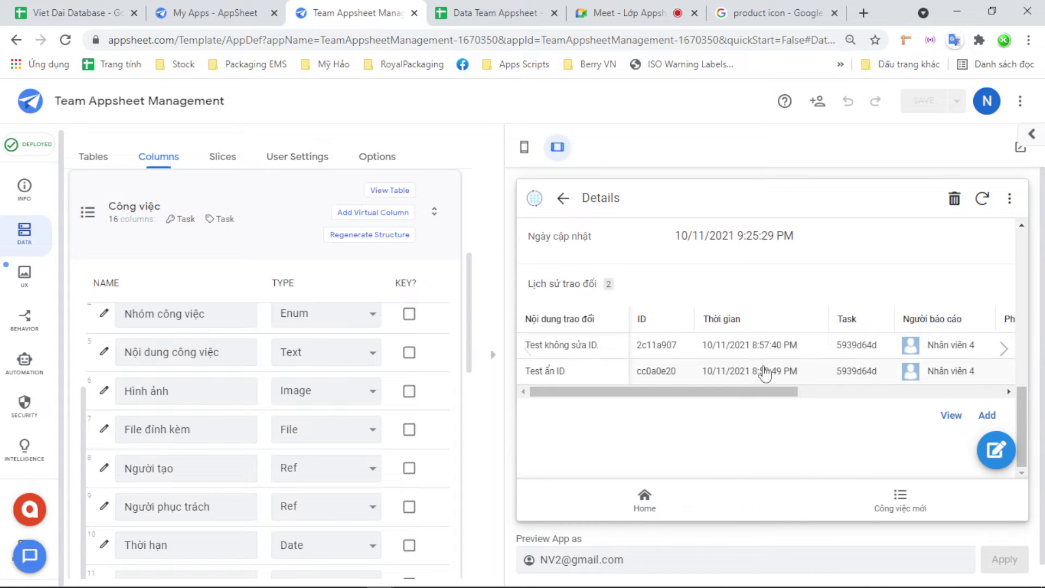
pyautogui.moveTo(736, 392)
pyautogui.mouseDown()
pyautogui.moveTo(932, 398)
pyautogui.moveTo(730, 395)
pyautogui.mouseUp()
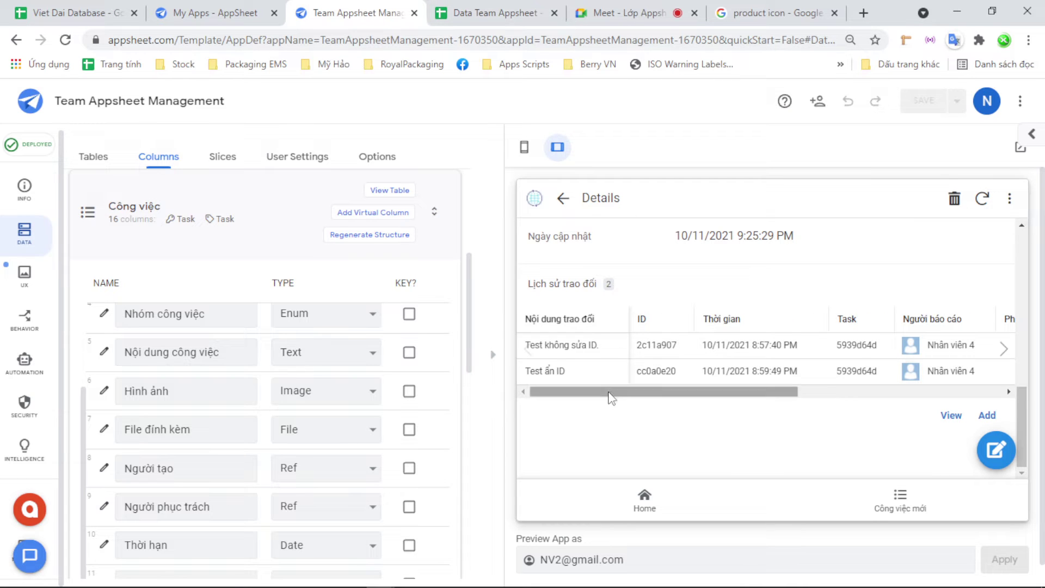
pyautogui.moveTo(611, 396); pyautogui.dragTo(256, 405)
pyautogui.scroll(5, 619, 338)
pyautogui.scroll(5, 604, 313)
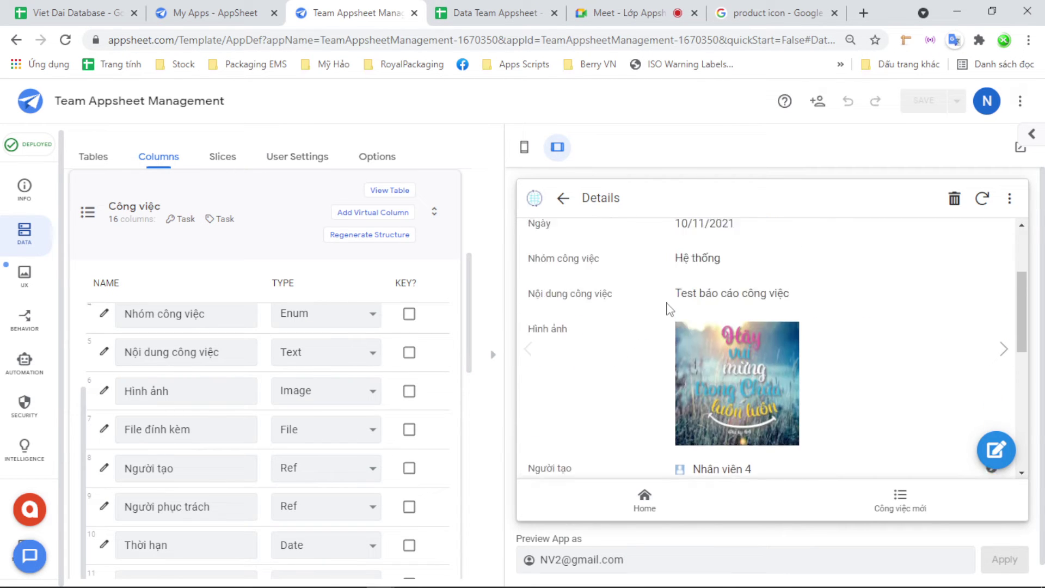
pyautogui.scroll(3, 602, 308)
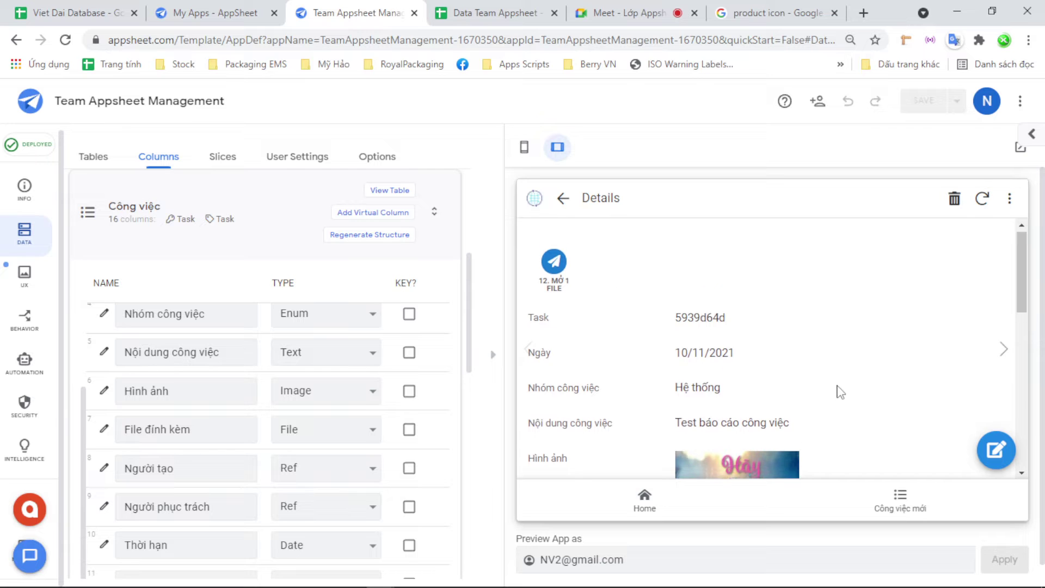
pyautogui.scroll(-5, 835, 389)
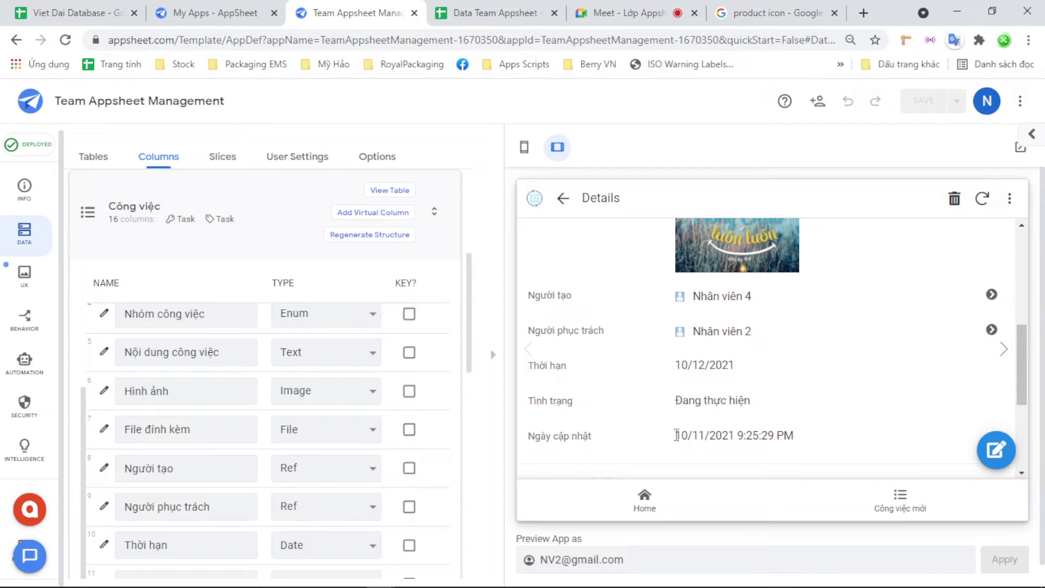
pyautogui.moveTo(676, 435); pyautogui.dragTo(801, 436)
pyautogui.scroll(-4, 807, 439)
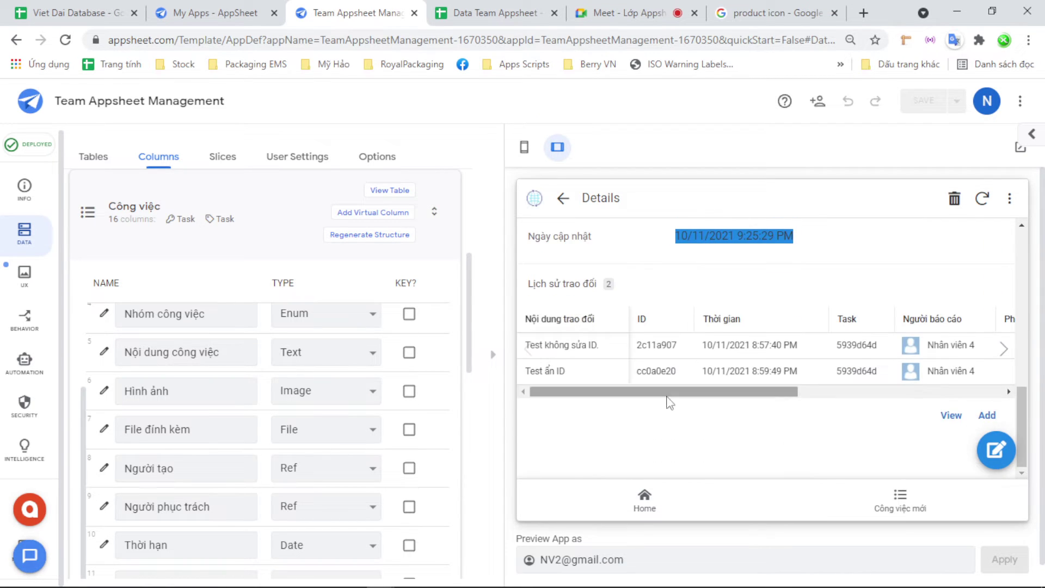
pyautogui.moveTo(669, 391); pyautogui.dragTo(816, 392)
# Step: Add a new sheet to the spreadsheet named 'update trạng thái'
pyautogui.click(473, 14)
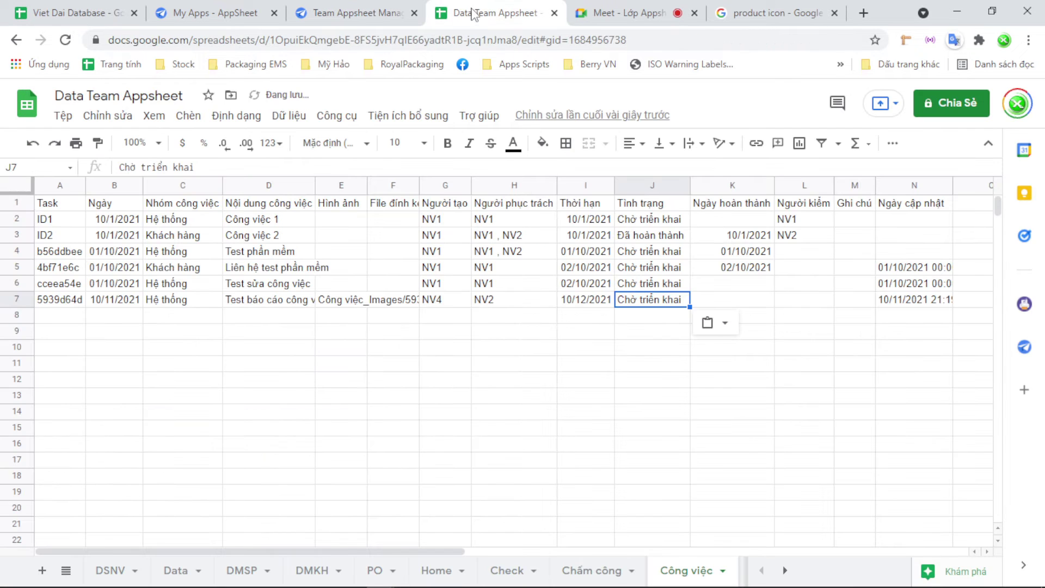
pyautogui.click(41, 572)
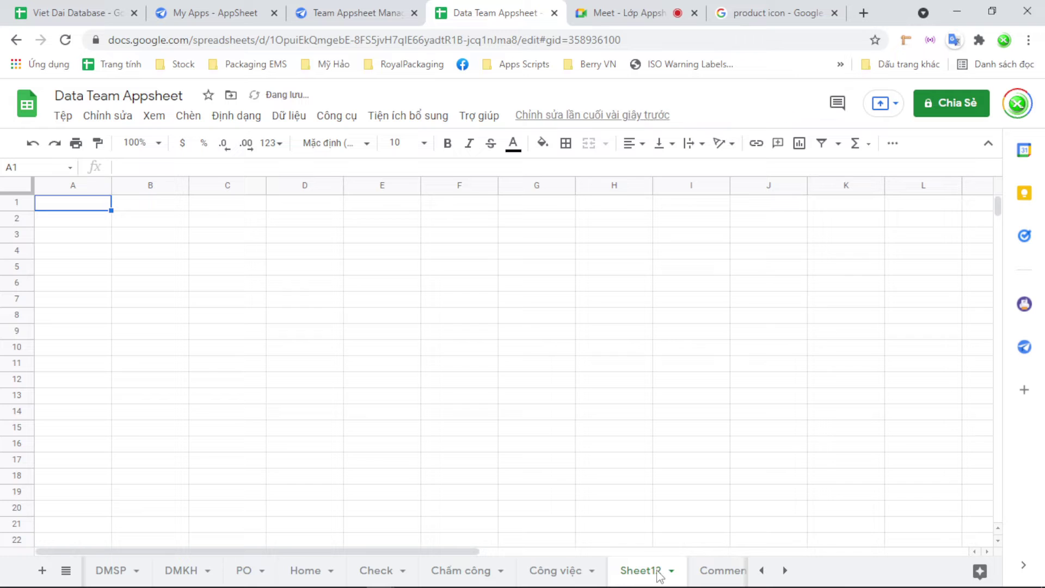
pyautogui.doubleClick(642, 570)
pyautogui.write('update tra')
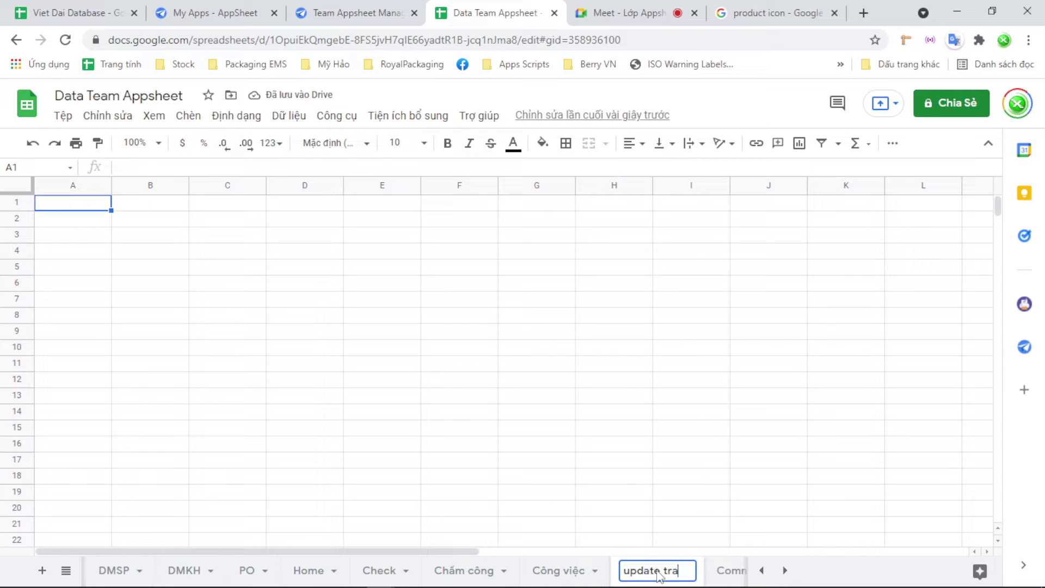
pyautogui.write('ng thái')
pyautogui.press('Return')
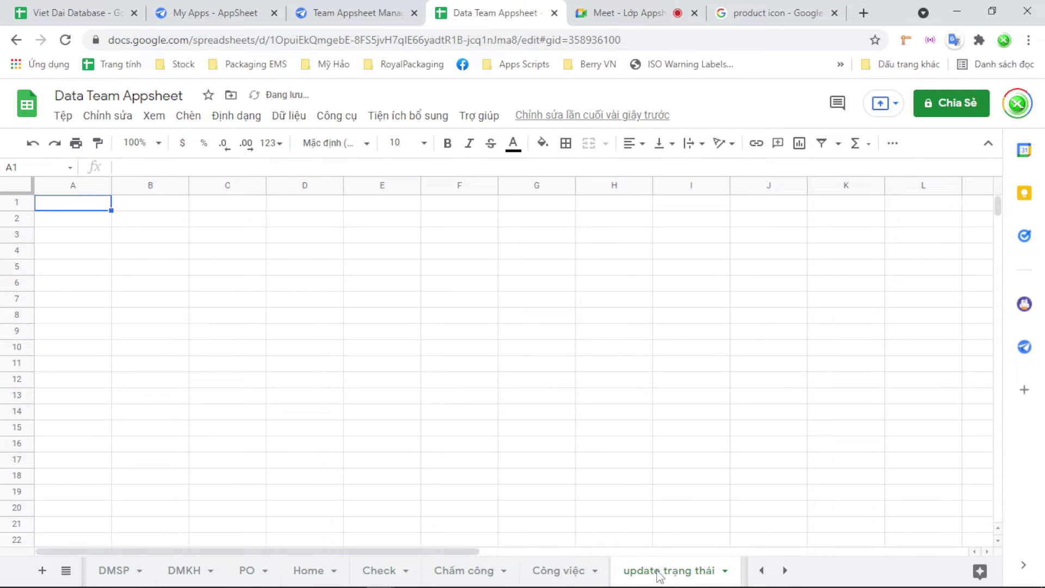
pyautogui.doubleClick(659, 571)
pyautogui.click(655, 571)
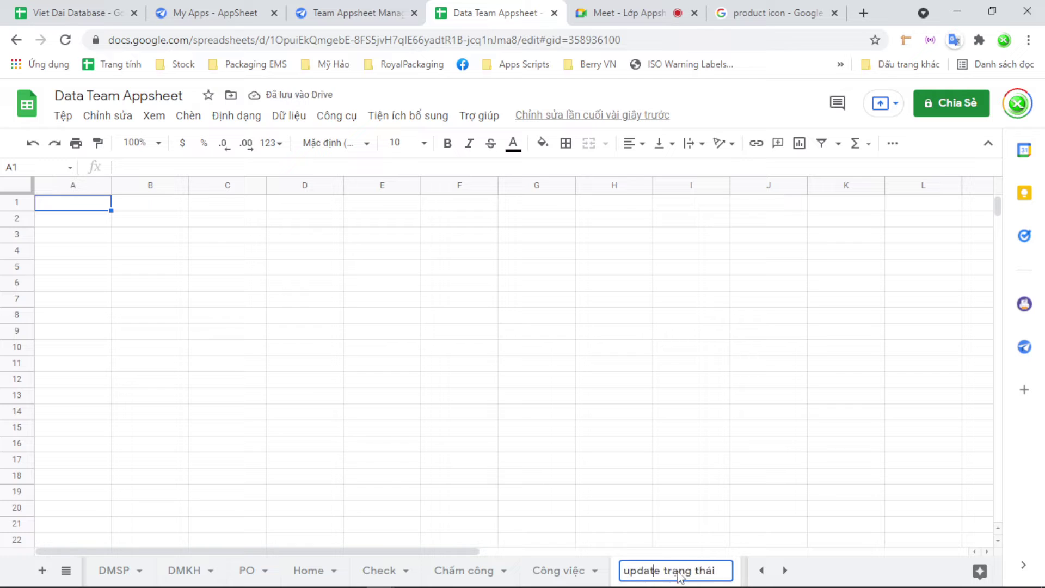
pyautogui.click(89, 214)
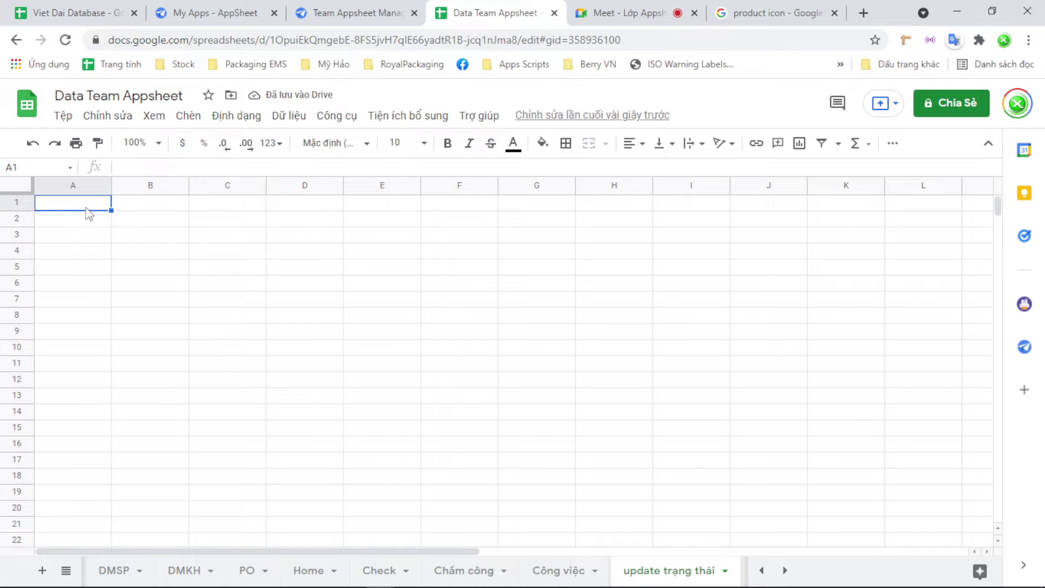
# Step: Enter the headers ID and Task in A1 and B1
pyautogui.write('ID')
pyautogui.press('Tab')
pyautogui.write('T')
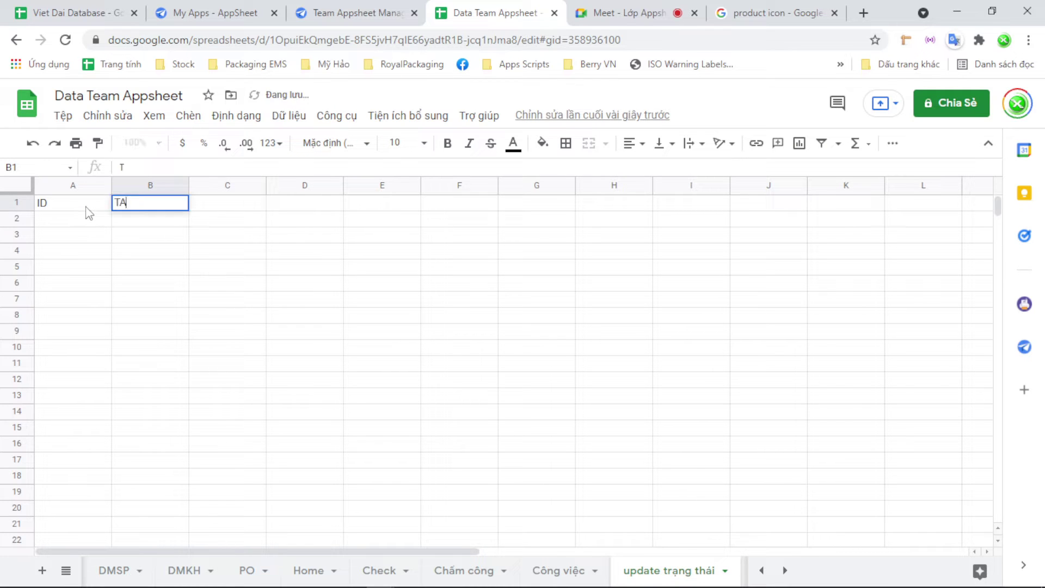
pyautogui.write('a')
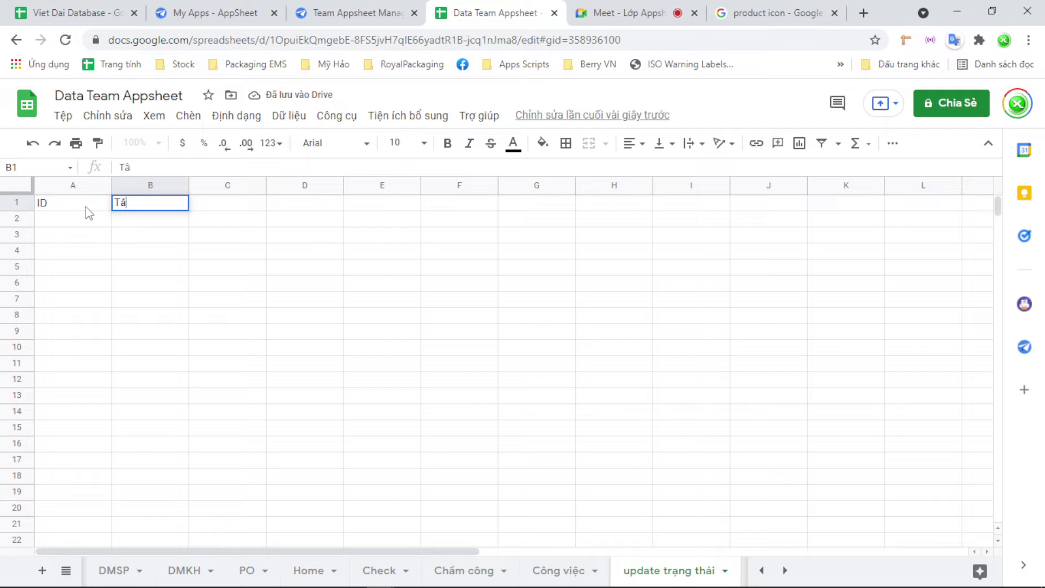
pyautogui.press('BackSpace')
pyautogui.press('BackSpace')
pyautogui.write('s')
pyautogui.write('k')
pyautogui.press('Tab')
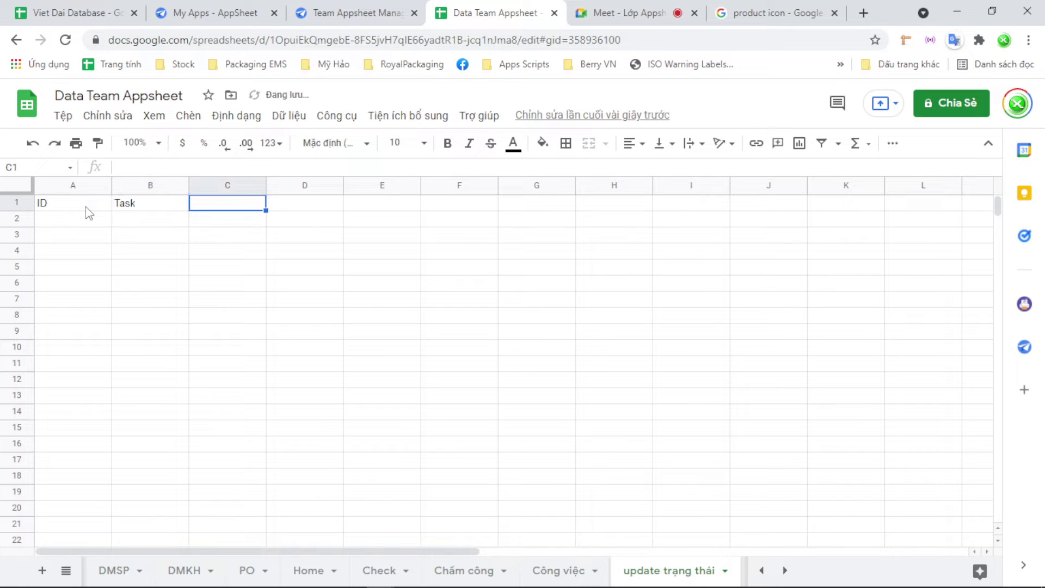
# Step: Enter headers Tình trạng trước, Tình trạng sau, Người cập nhật and Thời gian in C1–F1
pyautogui.write('Nj')
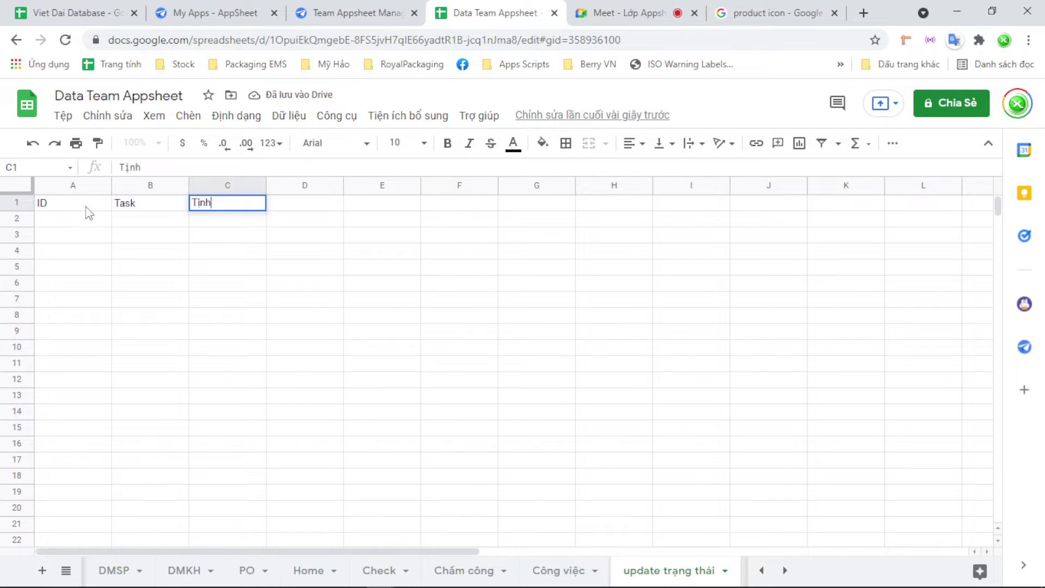
pyautogui.write('trạn')
pyautogui.press('BackSpace')
pyautogui.press('BackSpace')
pyautogui.write('truoc')
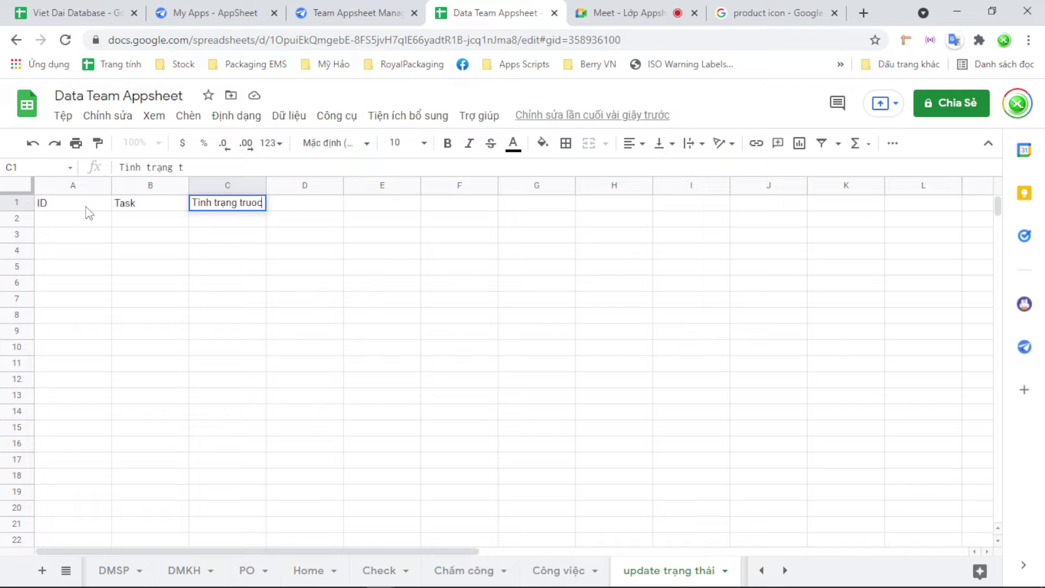
pyautogui.press('Tab')
pyautogui.write('Tình trạng')
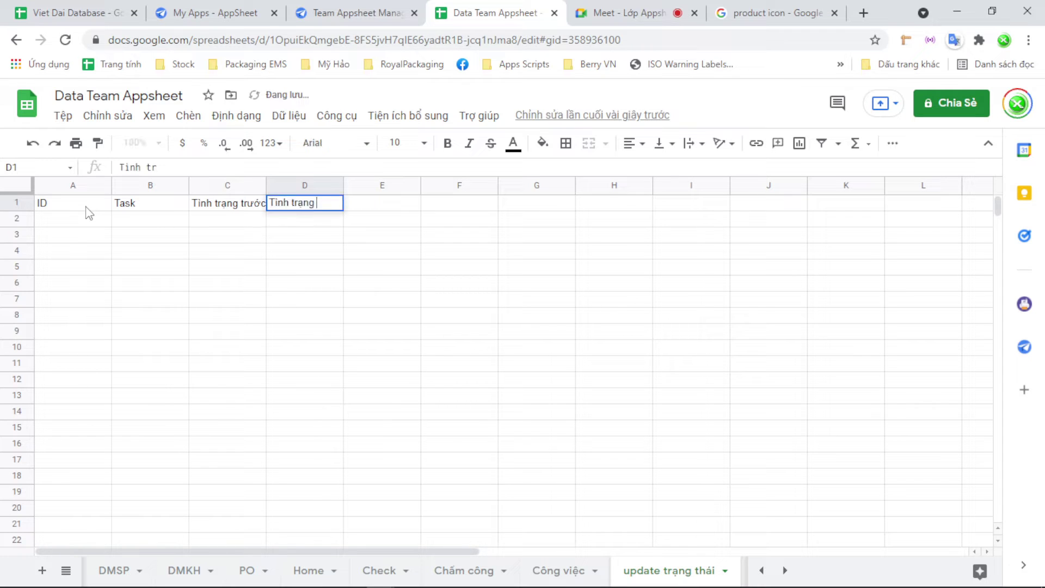
pyautogui.write(' sau')
pyautogui.press('Tab')
pyautogui.write('Người')
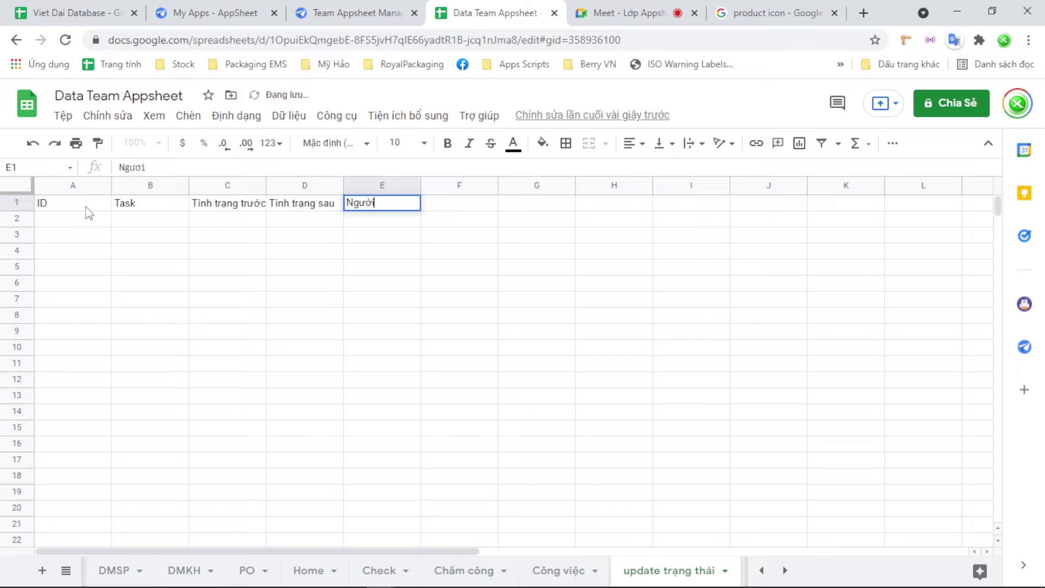
pyautogui.write(' câất')
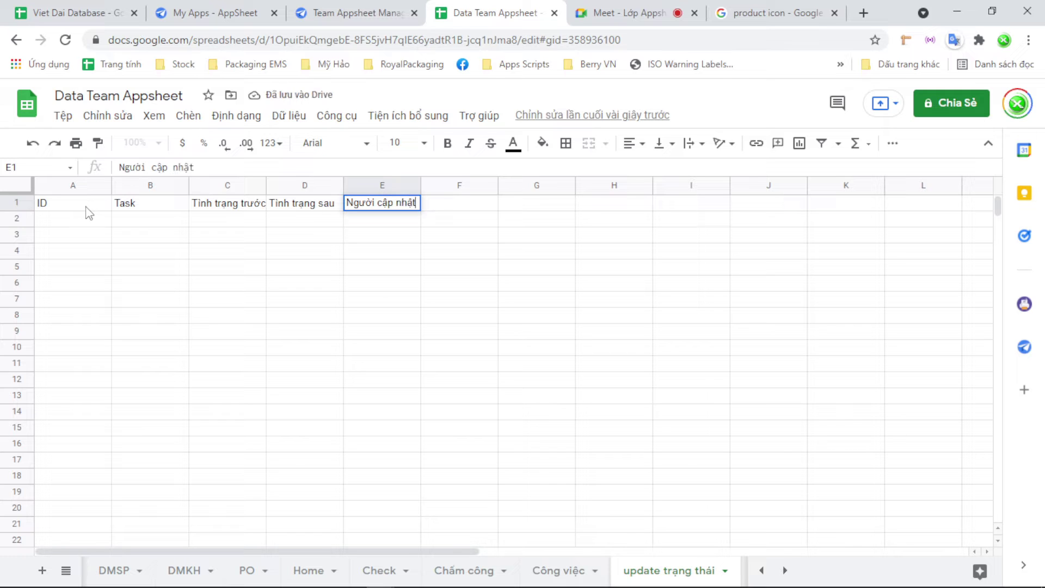
pyautogui.press('Tab')
pyautogui.write('Thời')
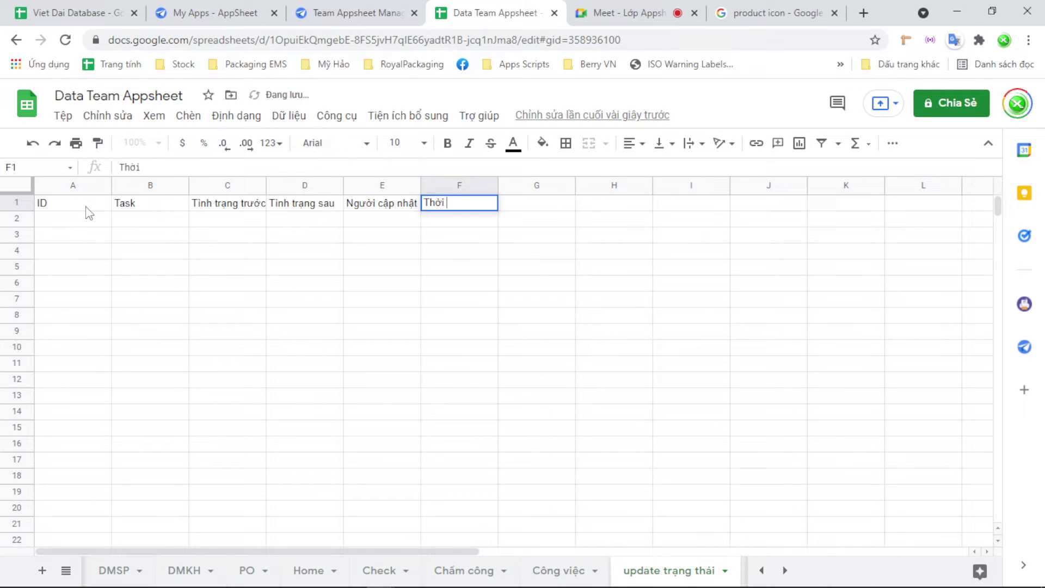
pyautogui.write(' gian')
pyautogui.press('Tab')
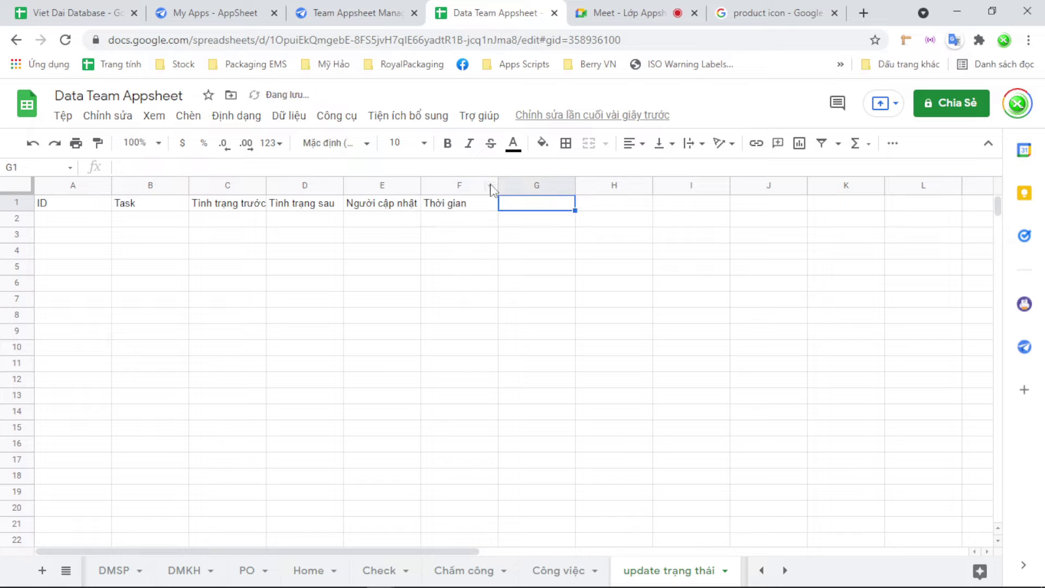
# Step: Auto-fit columns A–F to their headers, then return to the editor's phone preview
pyautogui.moveTo(451, 185); pyautogui.dragTo(86, 176)
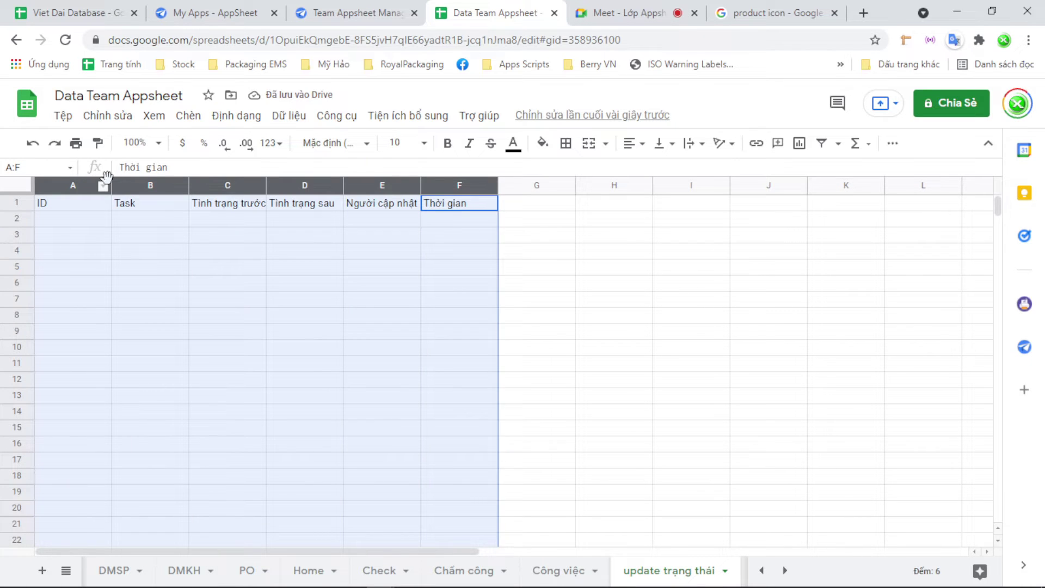
pyautogui.doubleClick(110, 182)
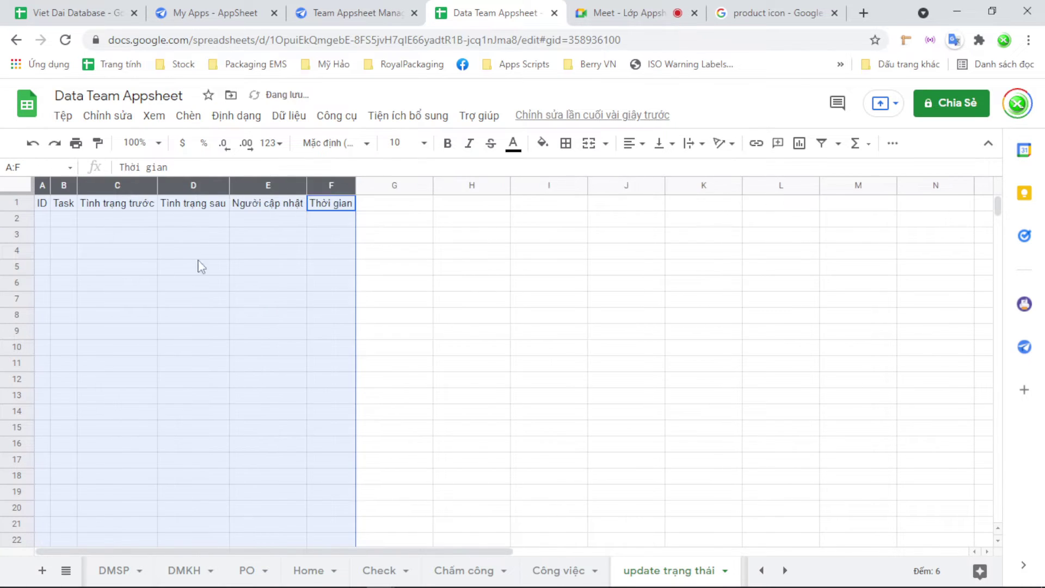
pyautogui.click(193, 234)
pyautogui.click(346, 12)
pyautogui.scroll(4, 730, 291)
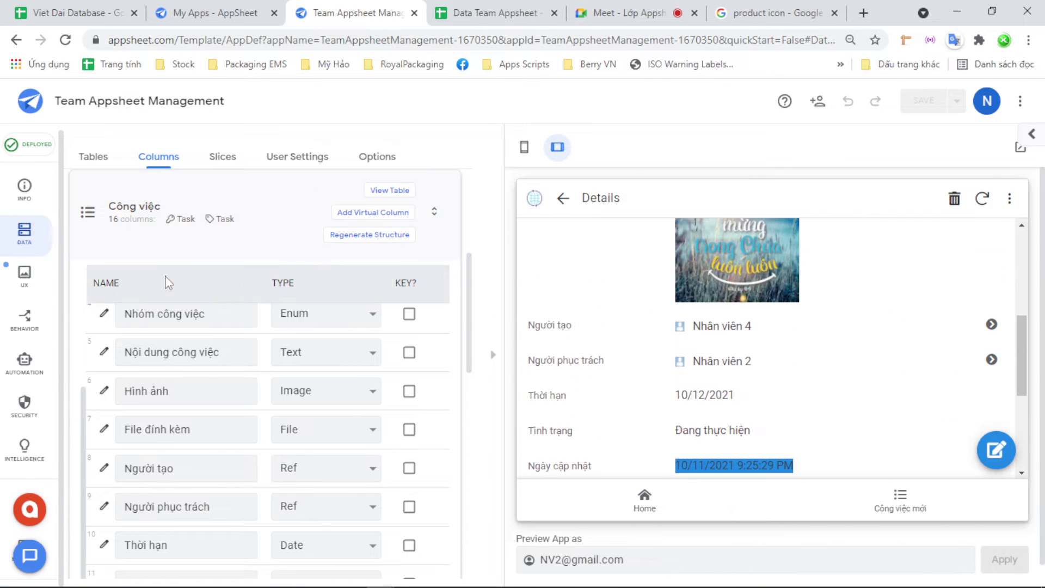
pyautogui.click(524, 148)
# Step: Add the 'update trạng thái' sheet as a new table from Data > Tables
pyautogui.click(471, 12)
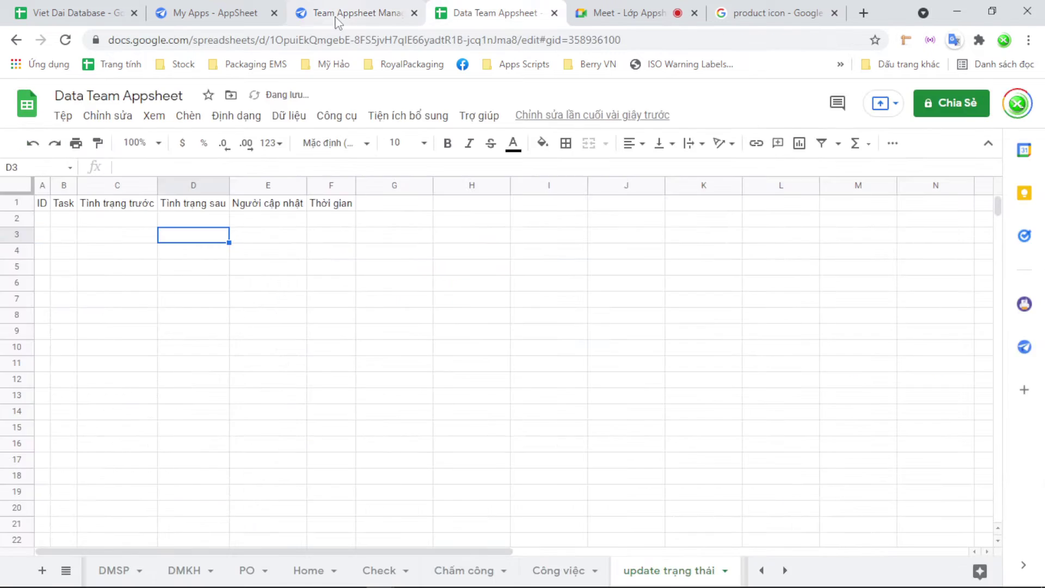
pyautogui.click(349, 12)
pyautogui.scroll(2, 278, 270)
pyautogui.scroll(3, 277, 271)
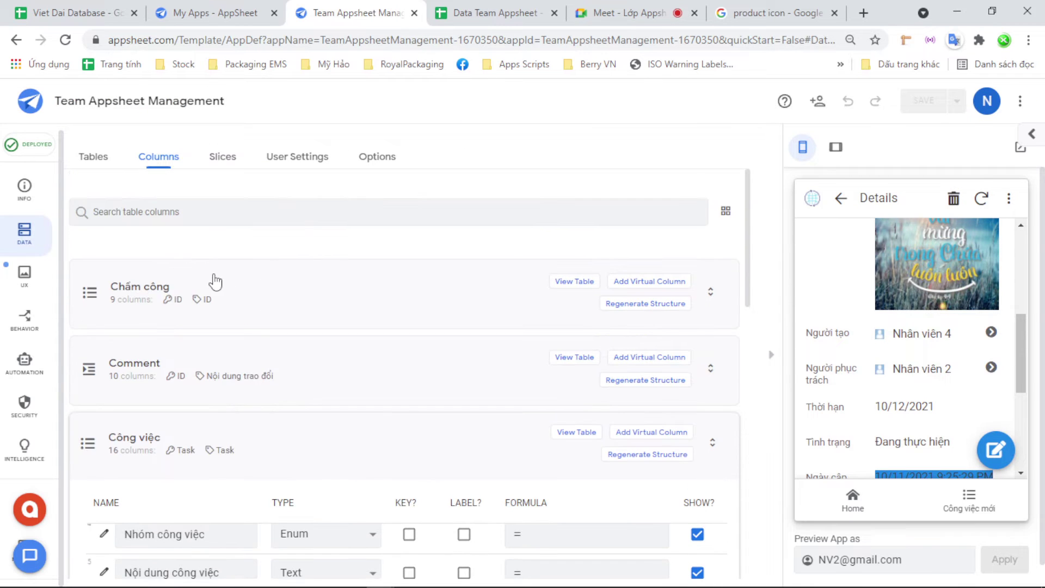
pyautogui.click(98, 156)
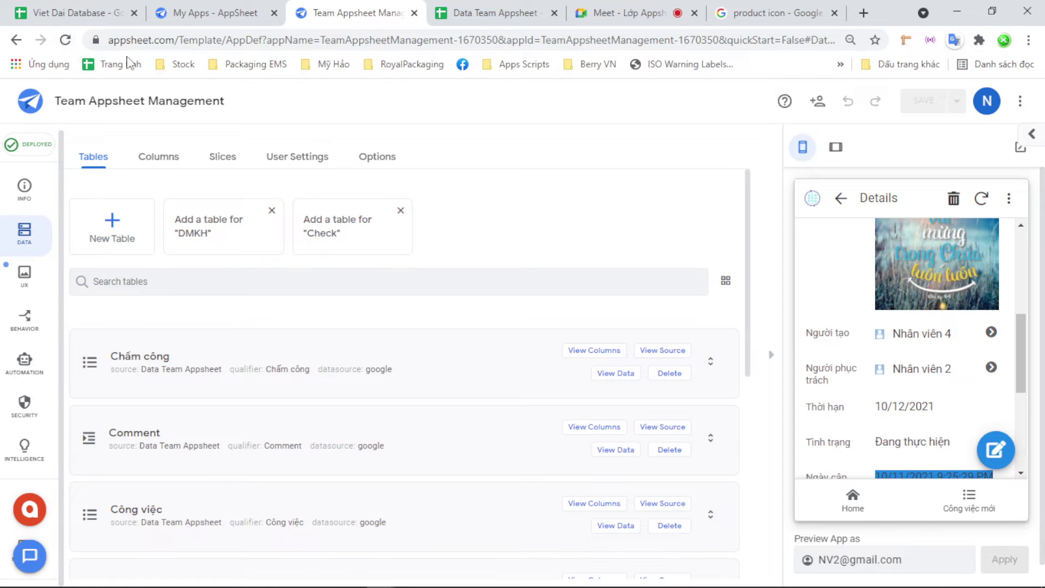
pyautogui.click(107, 226)
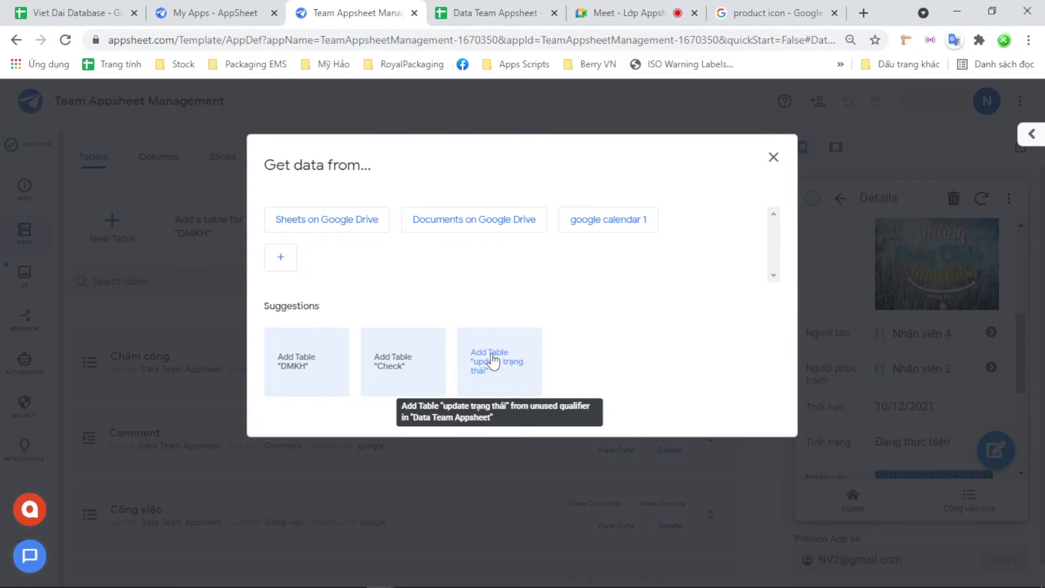
pyautogui.click(511, 365)
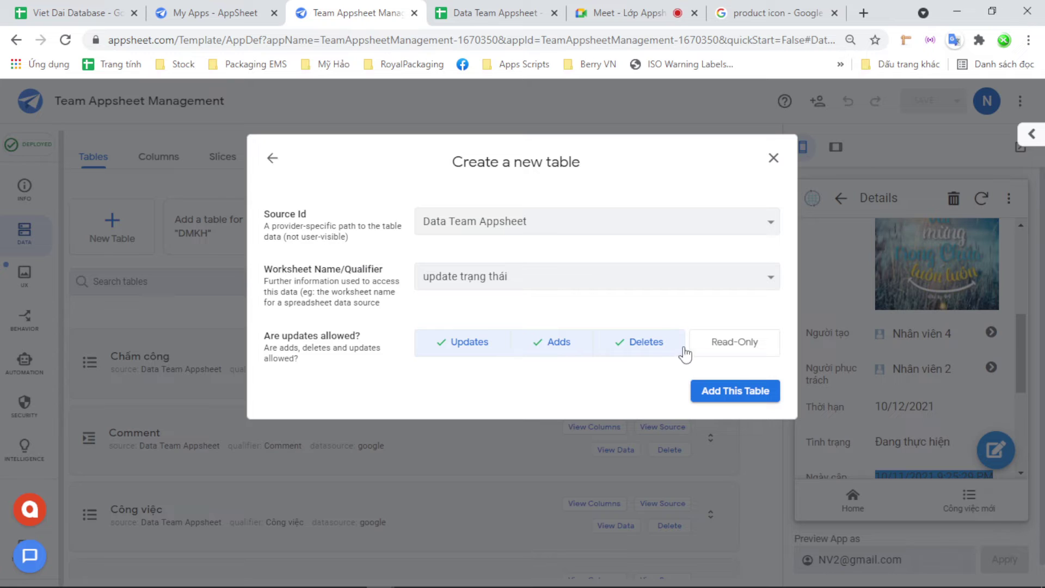
pyautogui.click(741, 393)
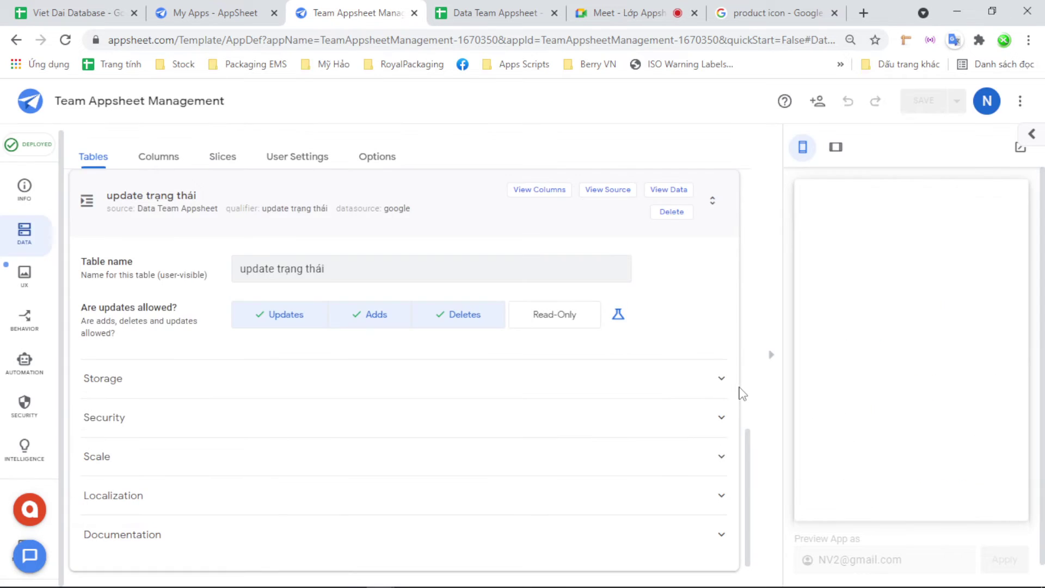
# Step: Make the Task column a Ref to the Công việc table, marked as part of it
pyautogui.click(538, 190)
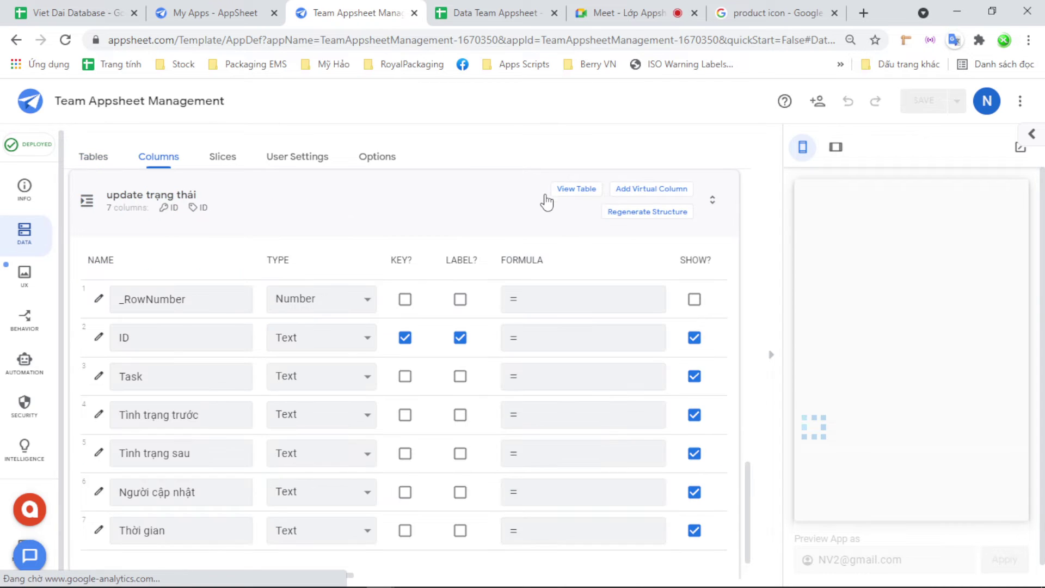
pyautogui.click(325, 377)
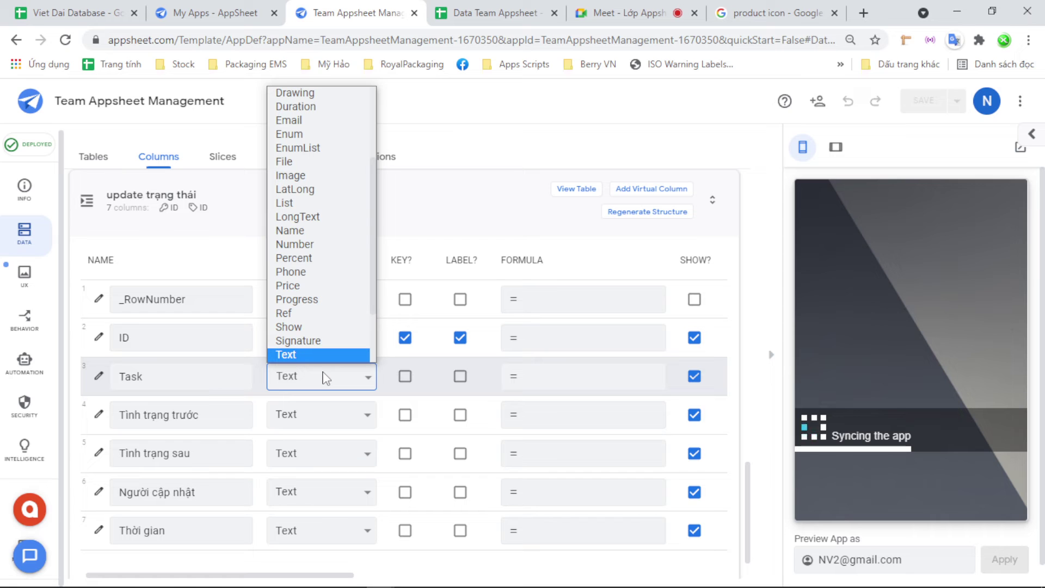
pyautogui.press('r')
pyautogui.press('Return')
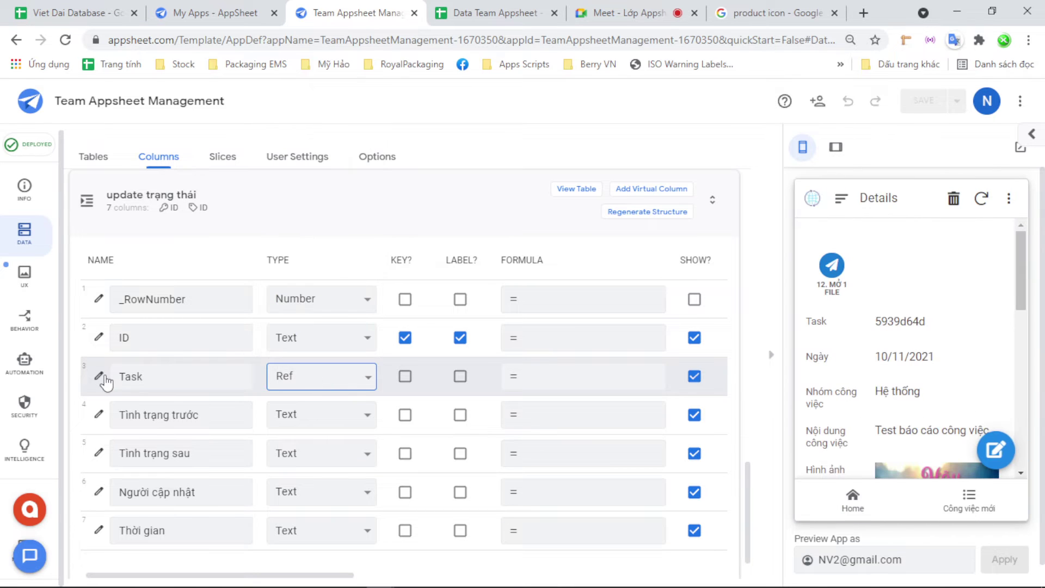
pyautogui.click(100, 376)
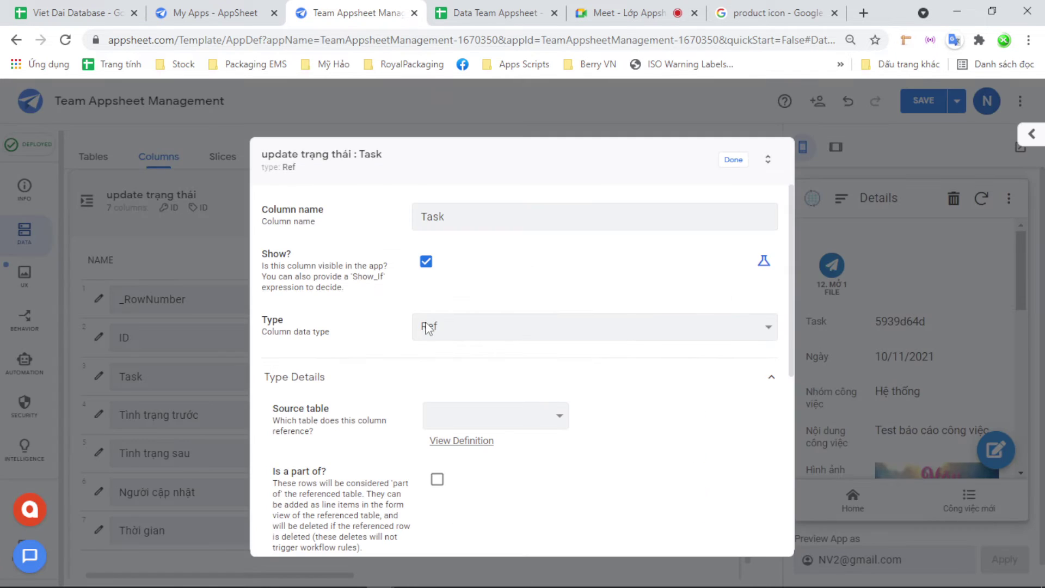
pyautogui.click(498, 426)
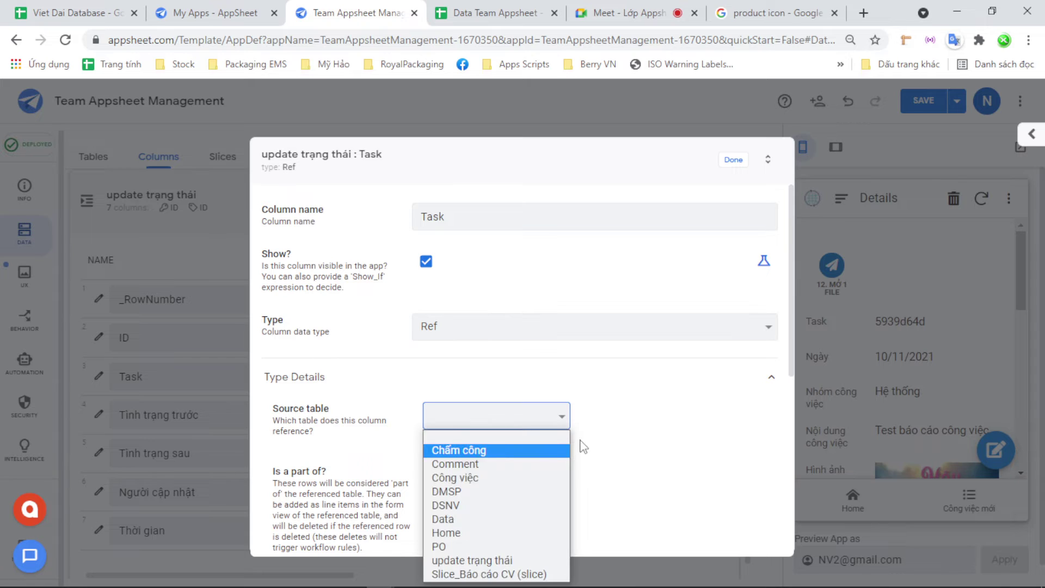
pyautogui.click(491, 477)
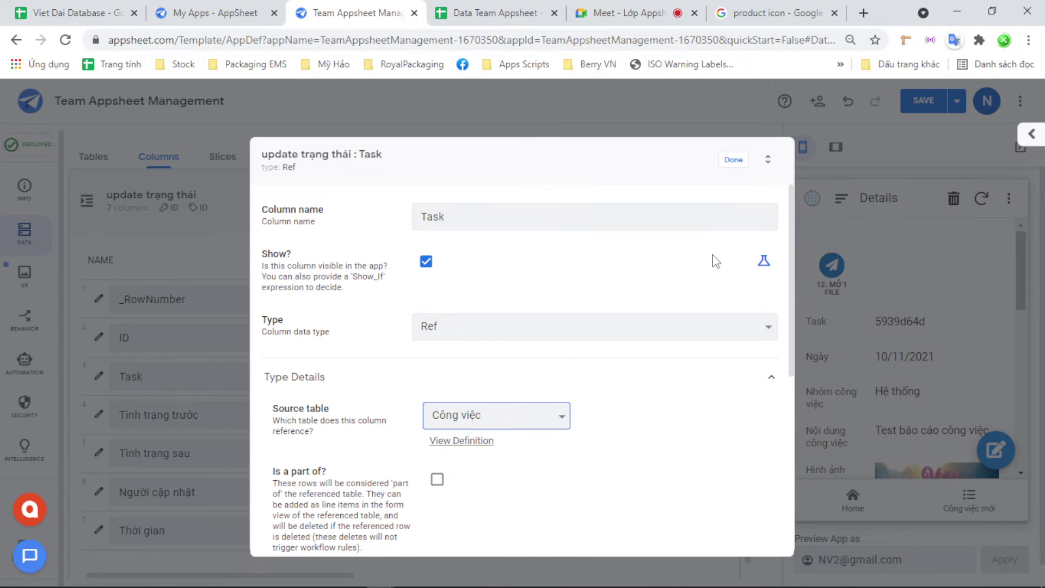
pyautogui.click(437, 479)
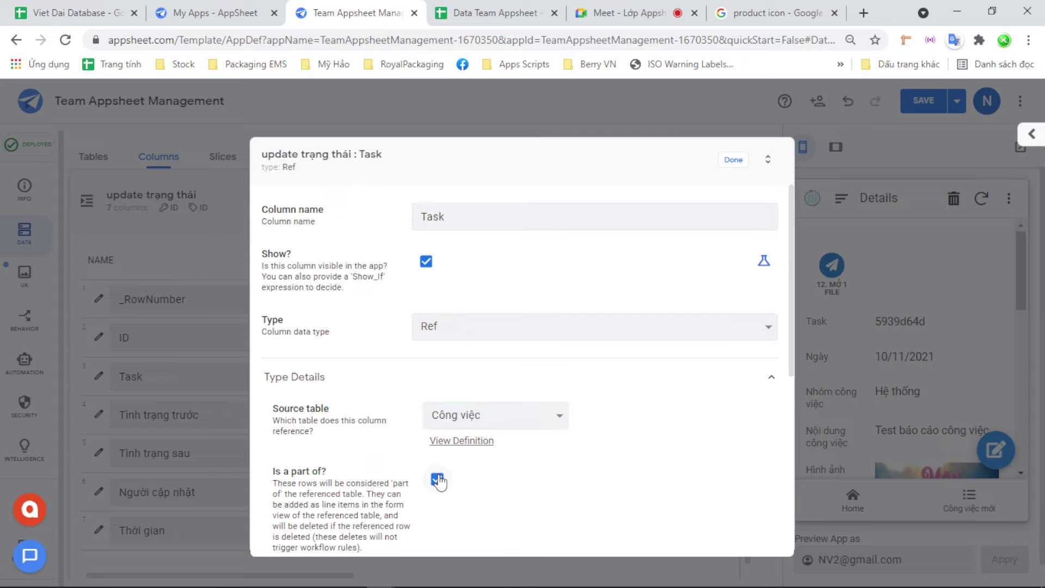
pyautogui.click(733, 160)
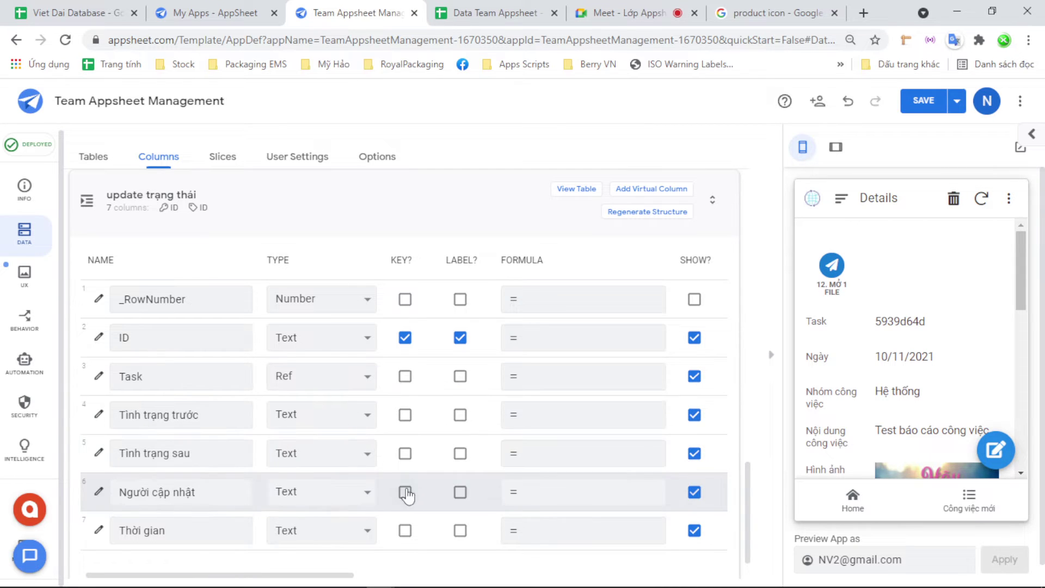
# Step: Adjust the Người cập nhật column's type and initial value in the expression editor
pyautogui.click(313, 493)
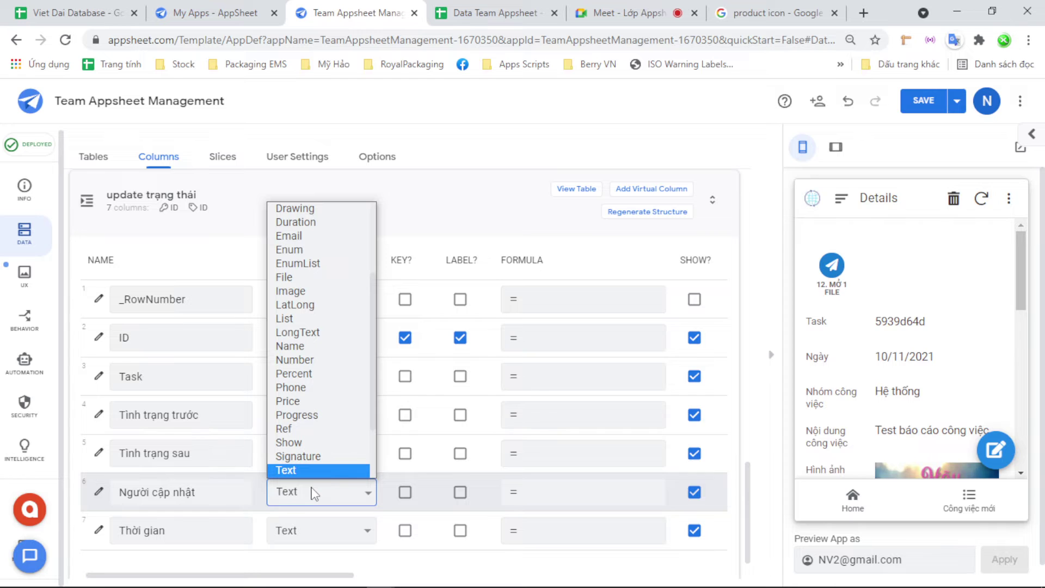
pyautogui.press('Down')
pyautogui.press('Down')
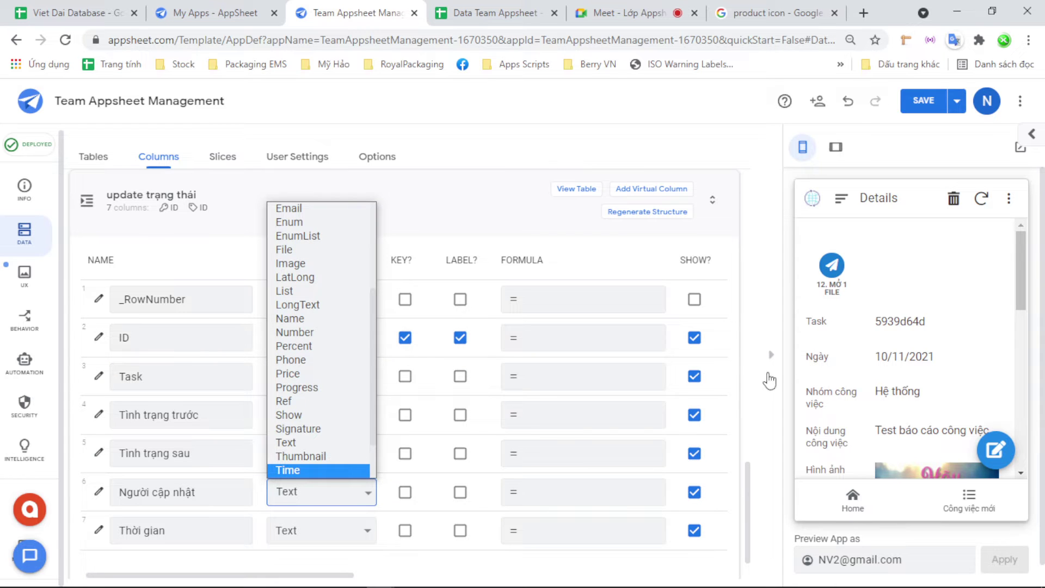
pyautogui.click(770, 361)
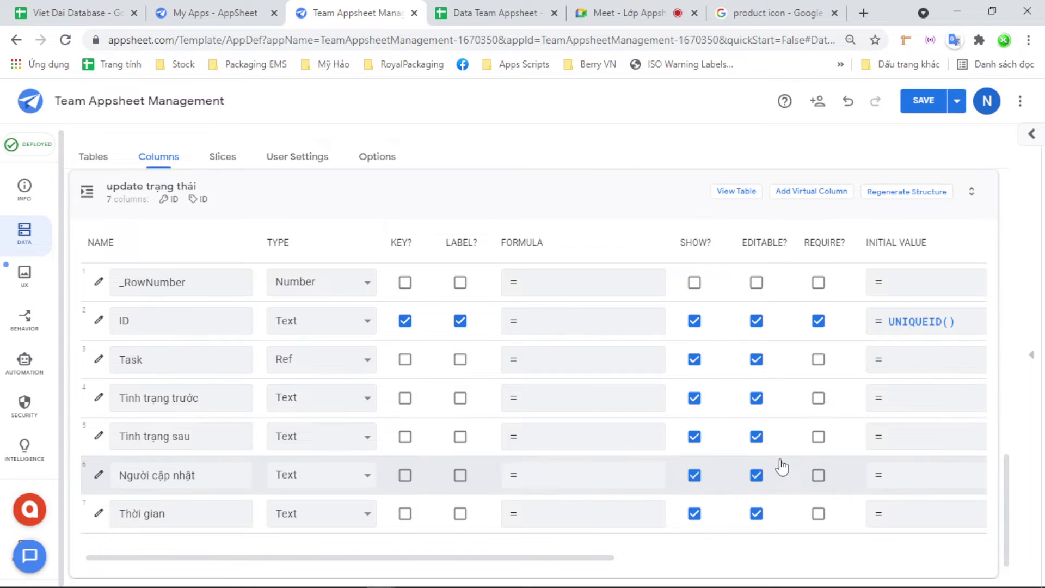
pyautogui.click(917, 481)
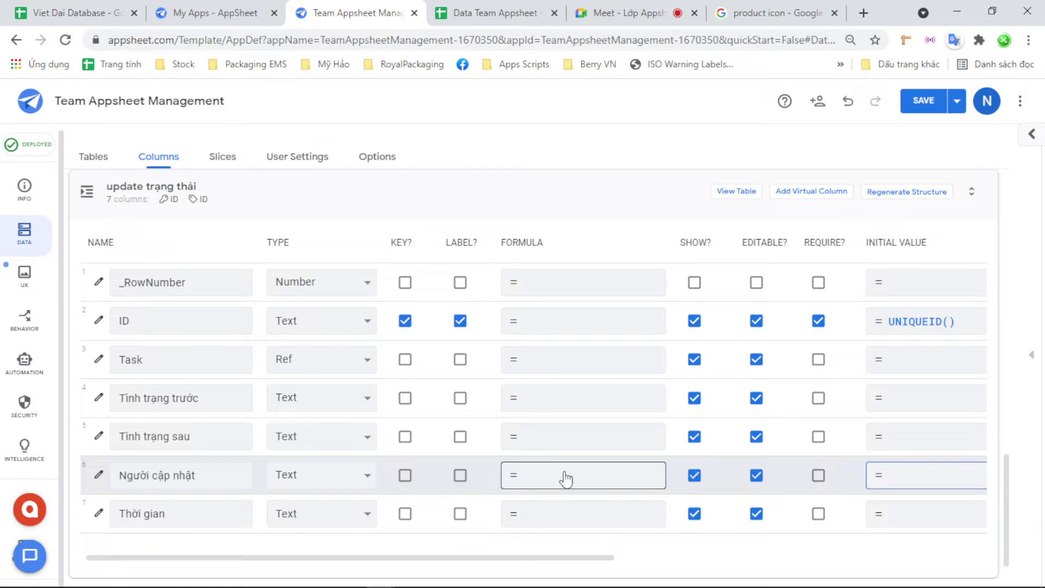
pyautogui.click(923, 479)
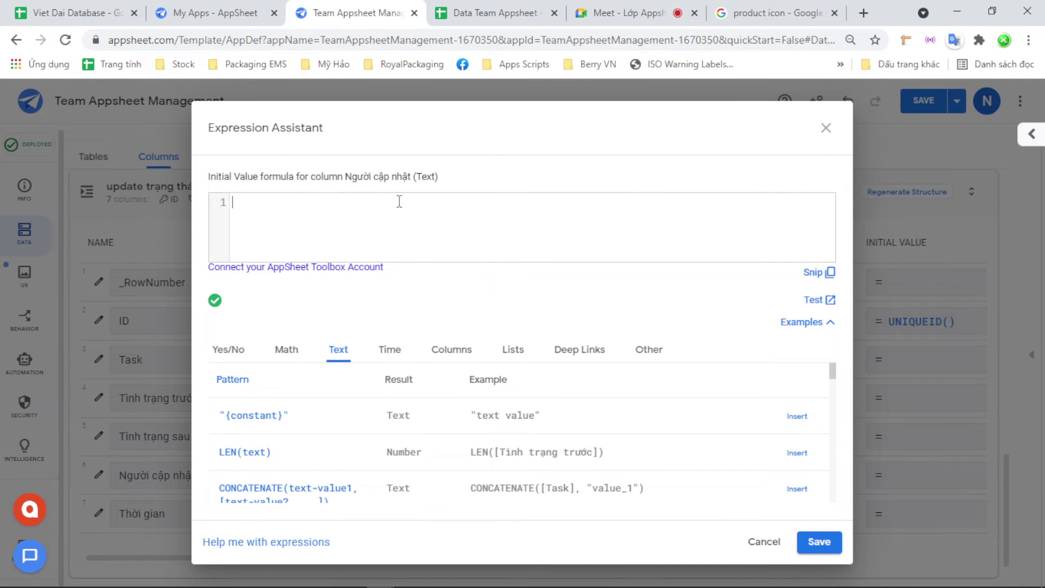
pyautogui.write('un')
pyautogui.press('BackSpace')
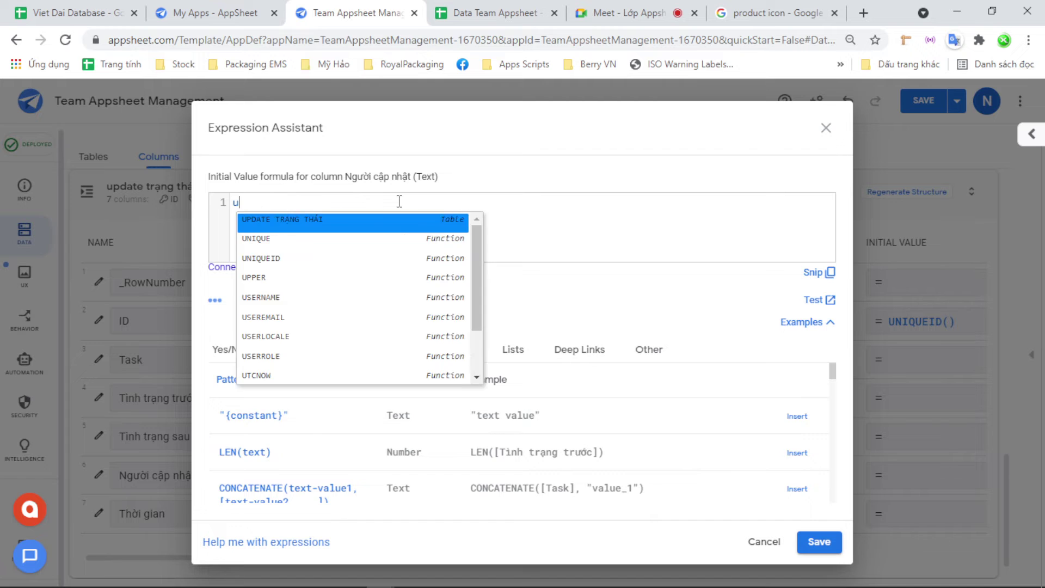
pyautogui.press('BackSpace')
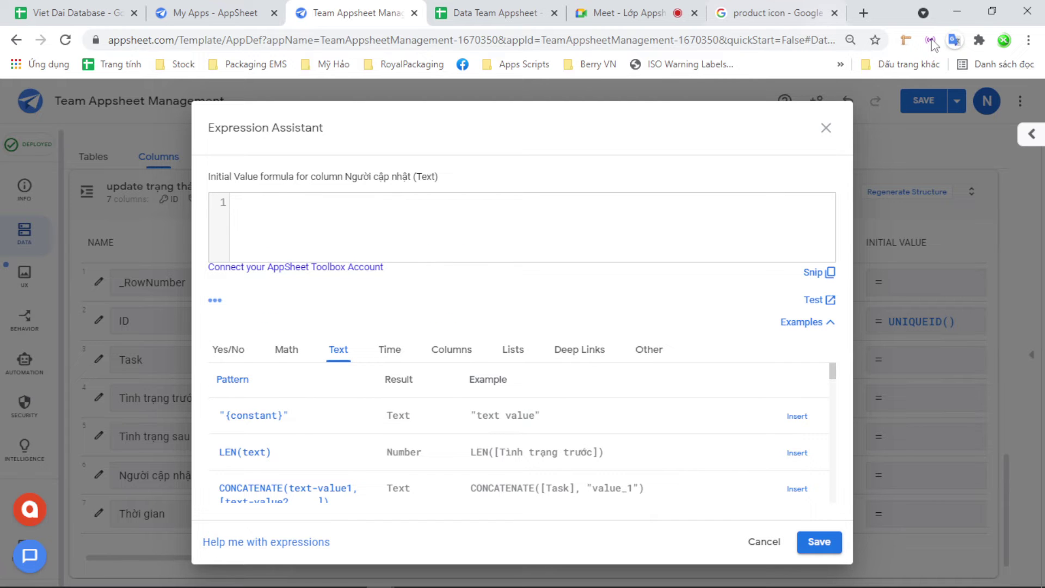
pyautogui.click(827, 130)
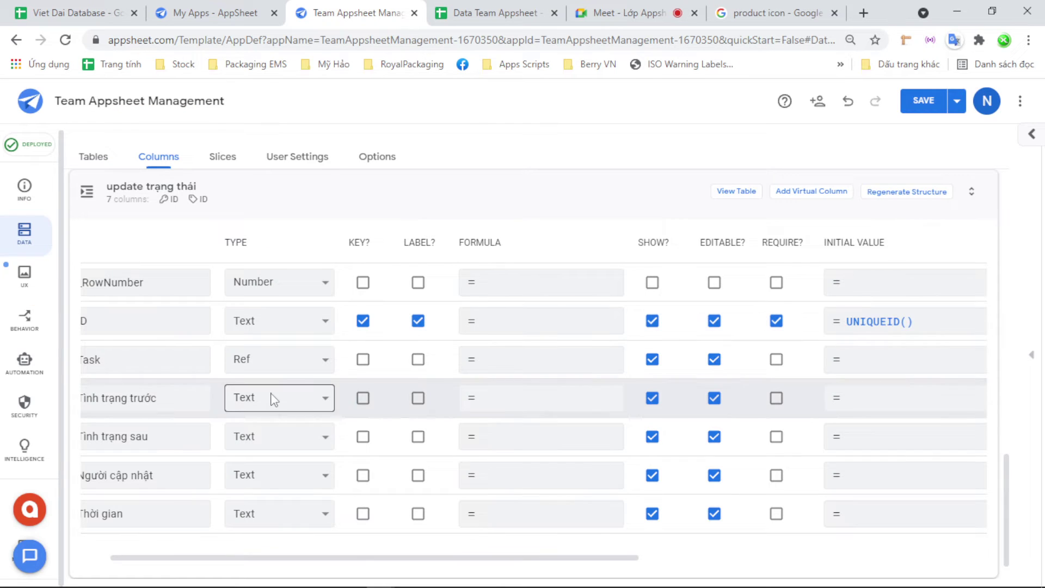
pyautogui.moveTo(345, 558); pyautogui.dragTo(261, 552)
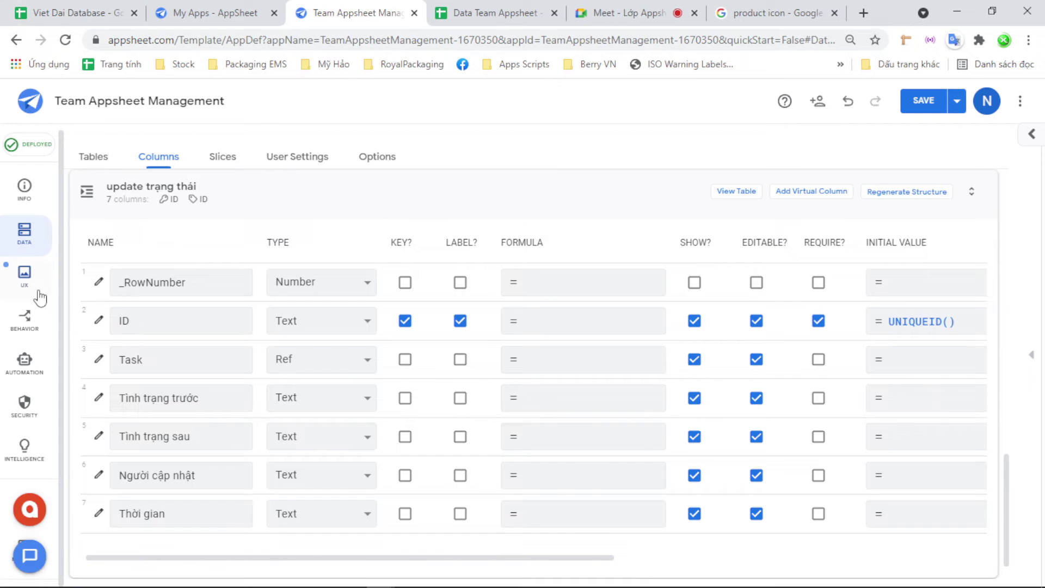
# Step: Start a new action named 'Cập nhật trạng thái từ task vào bảng tt'
pyautogui.click(27, 335)
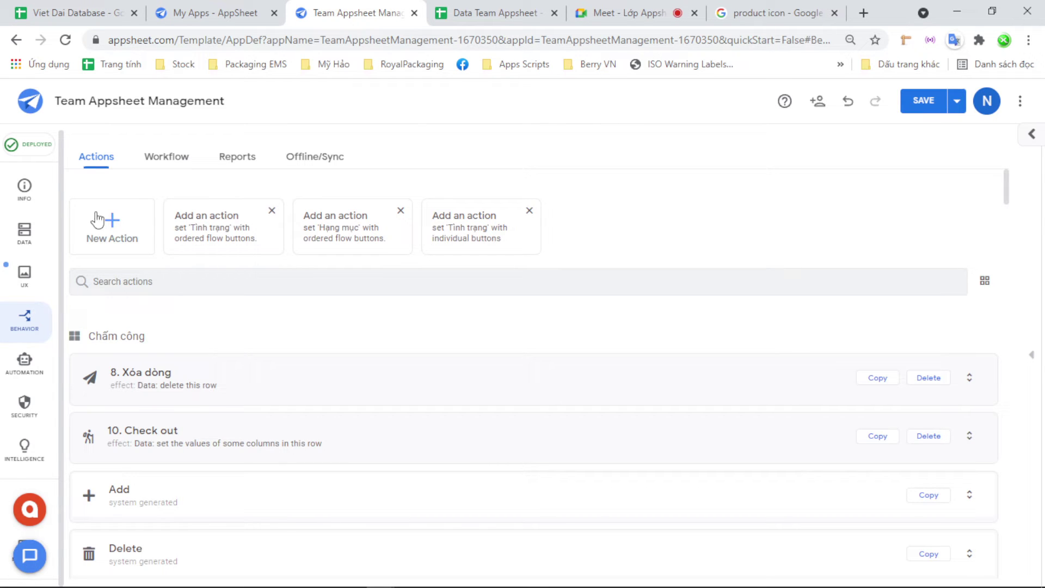
pyautogui.click(110, 228)
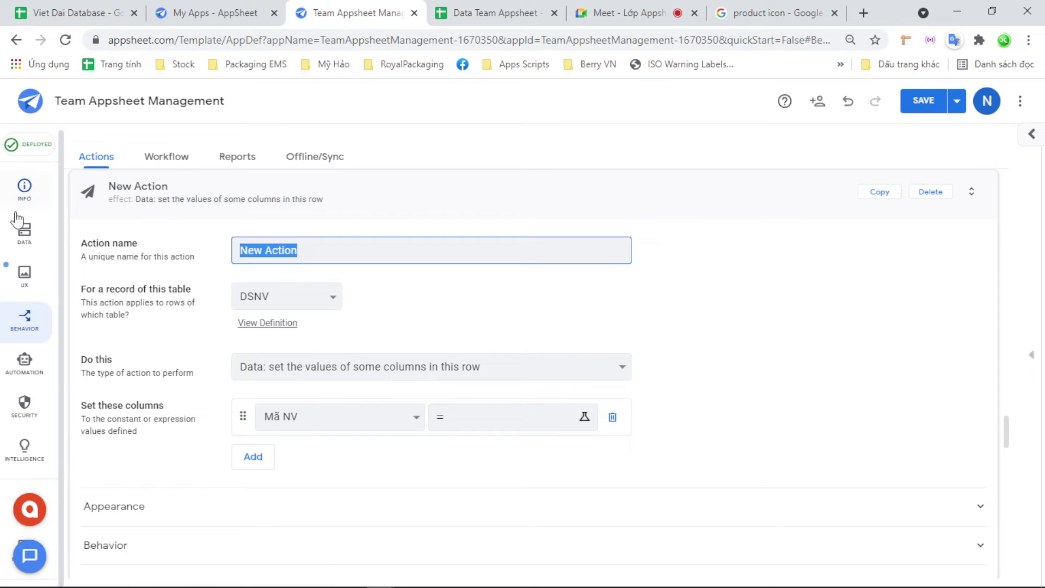
pyautogui.write('Cập nhậ')
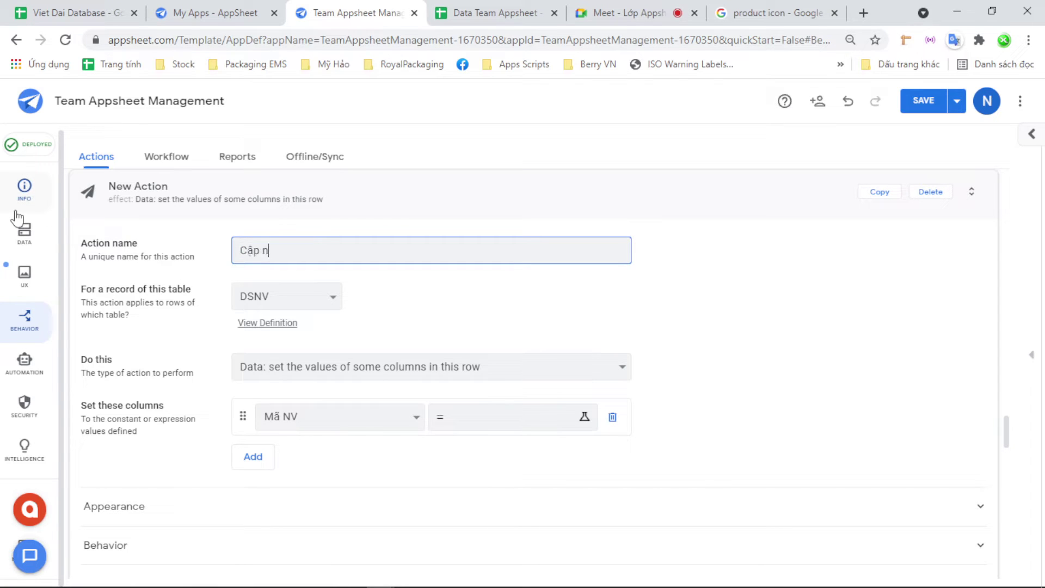
pyautogui.write('t tran')
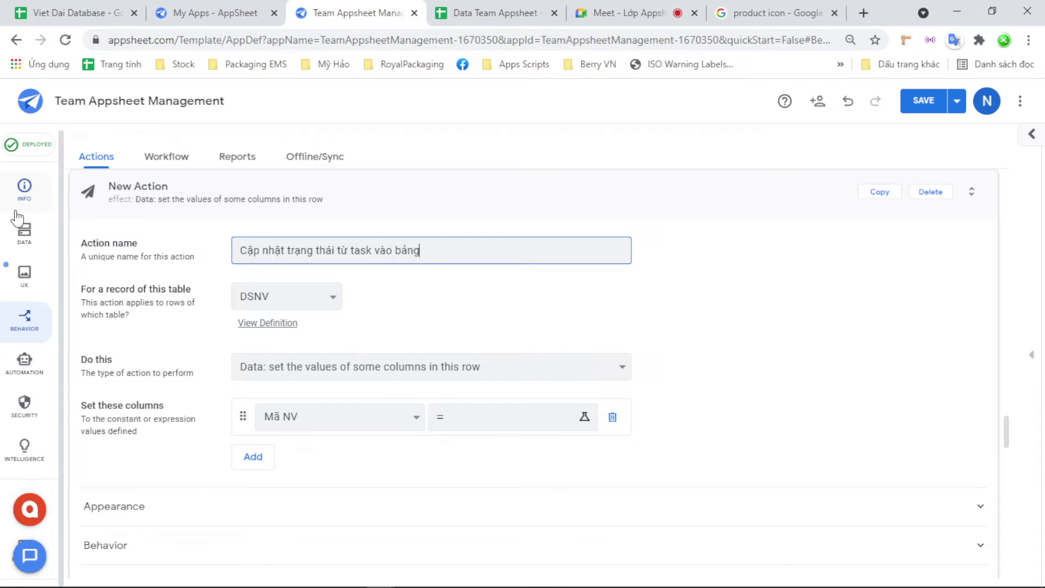
pyautogui.write('tt')
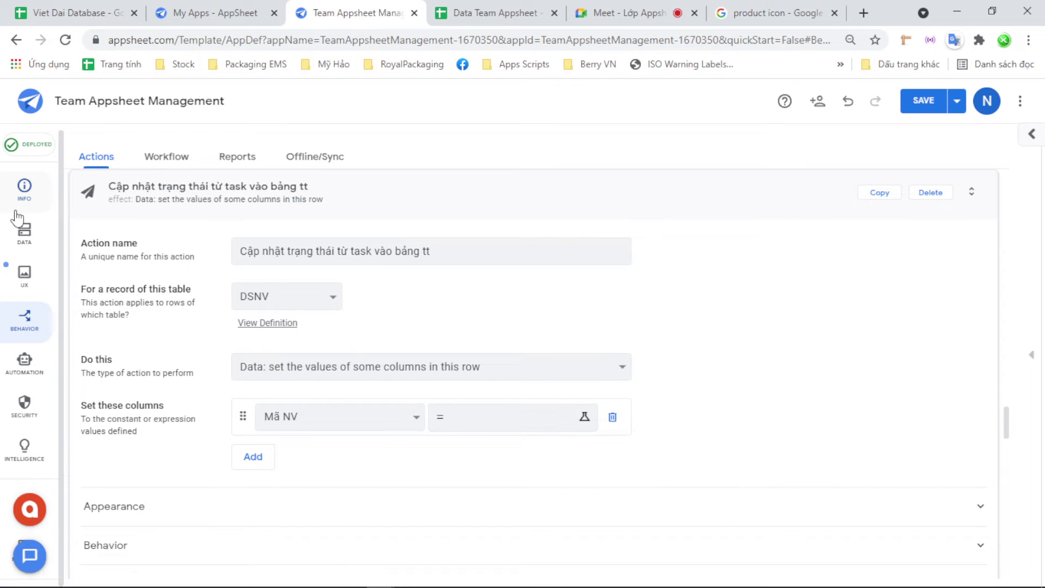
# Step: Apply it to the Công việc table and make it add a new row to another table
pyautogui.click(286, 299)
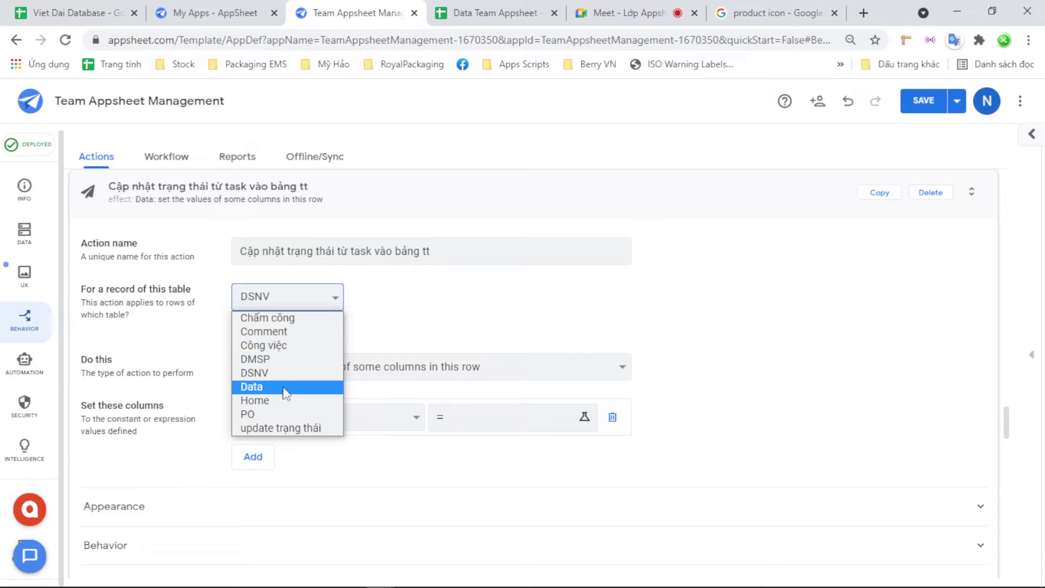
pyautogui.press('Escape')
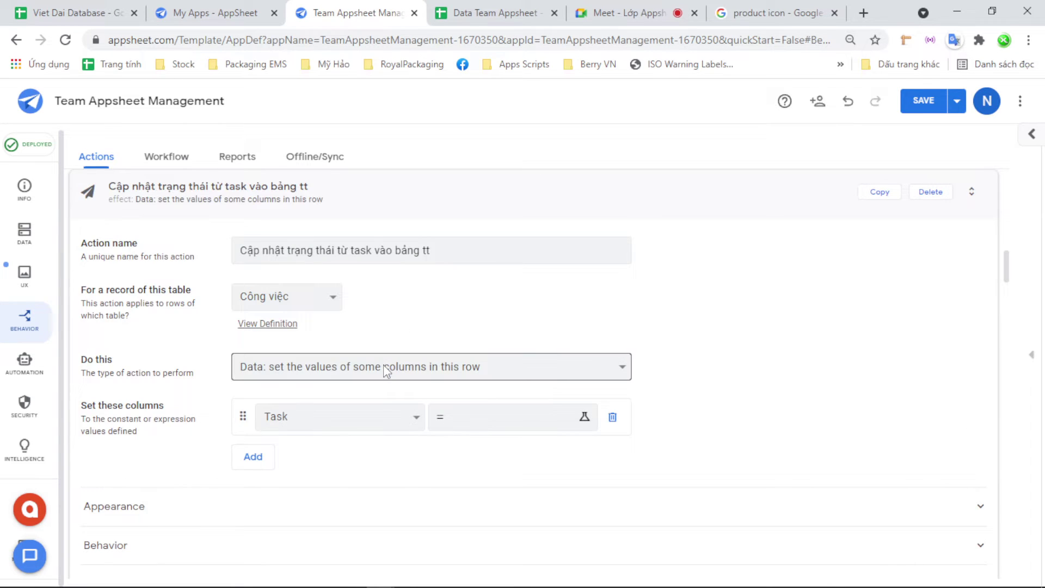
pyautogui.click(386, 374)
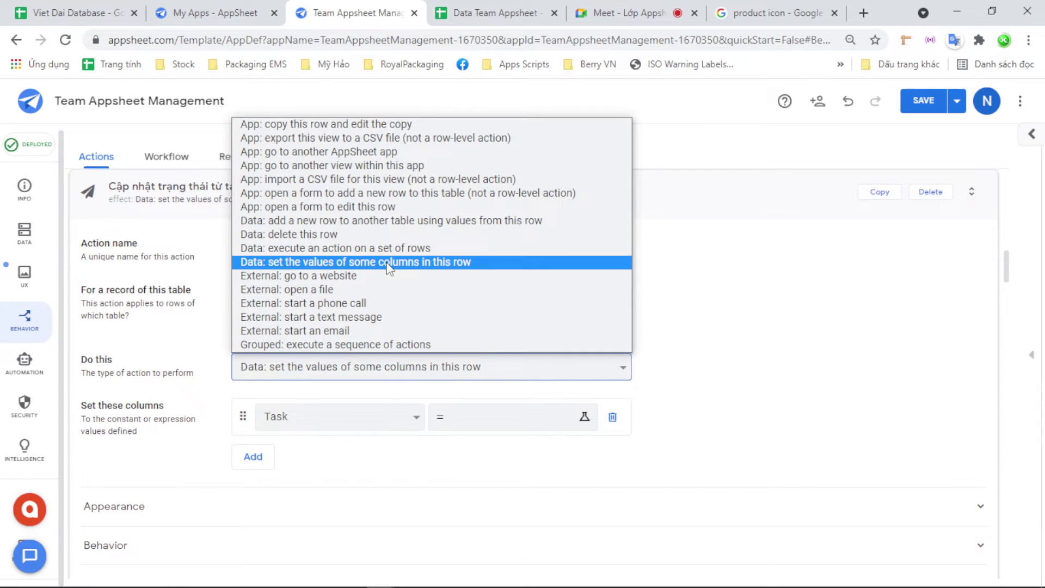
pyautogui.click(393, 221)
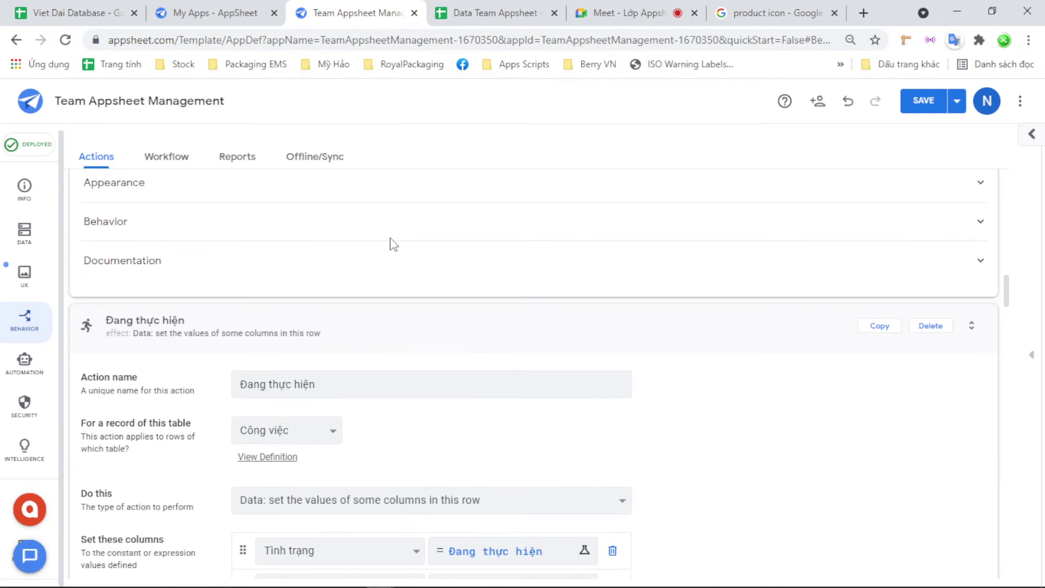
# Step: Target the update trạng thái table and add four column-value slots
pyautogui.click(301, 337)
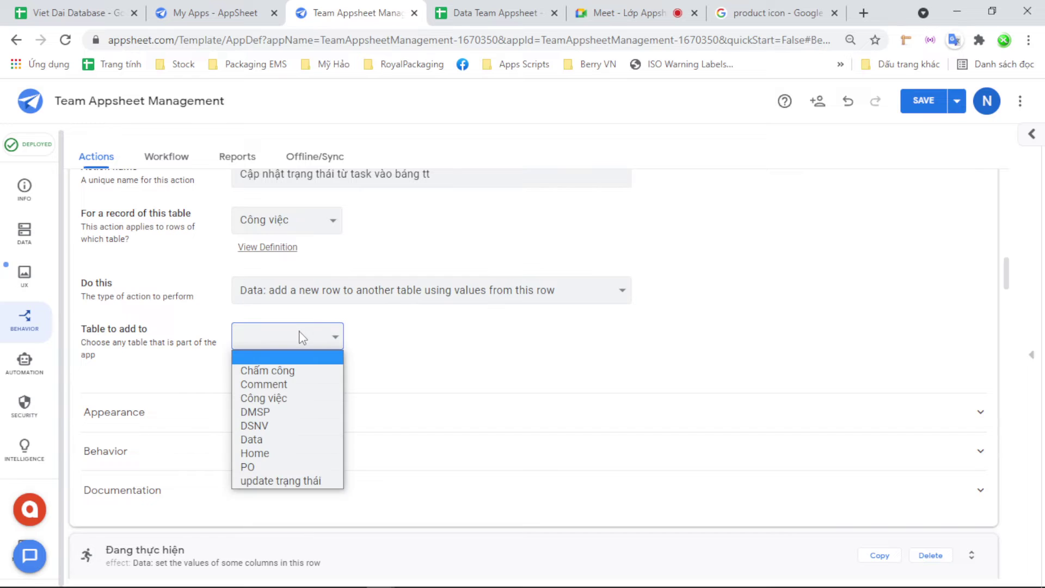
pyautogui.click(282, 480)
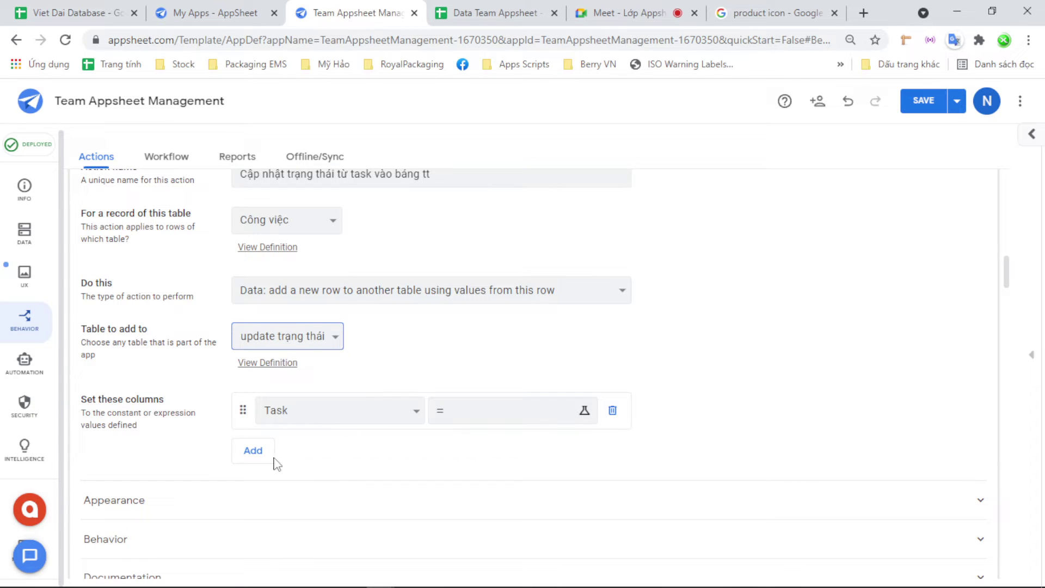
pyautogui.click(263, 454)
pyautogui.scroll(-1, 257, 489)
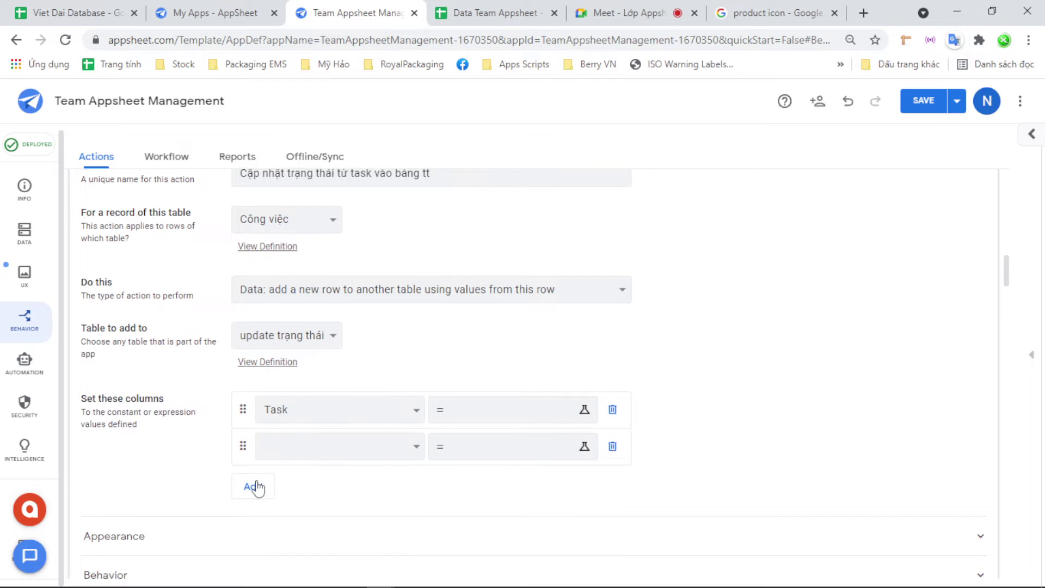
pyautogui.click(254, 413)
pyautogui.click(254, 449)
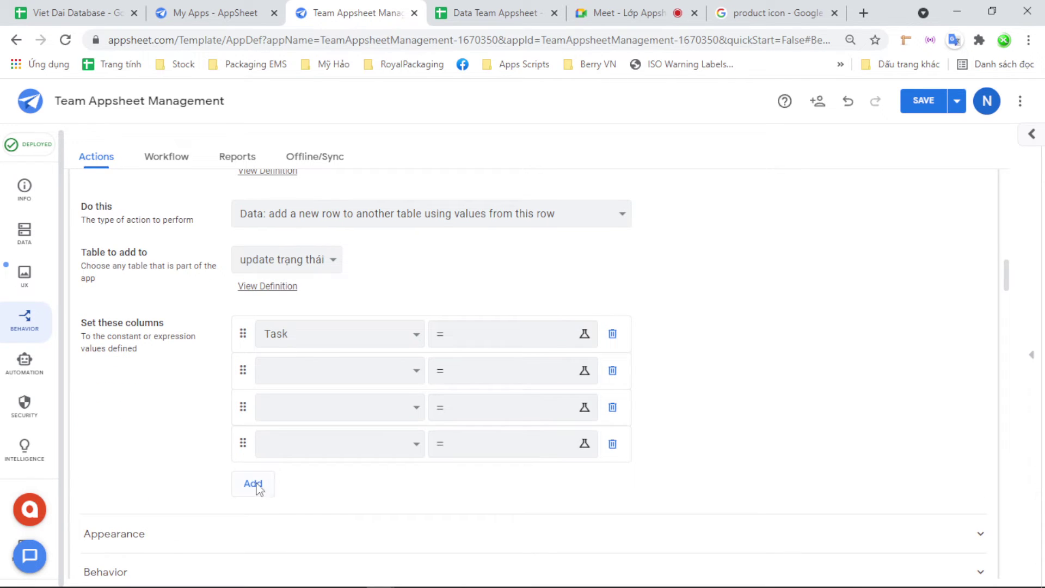
# Step: Set the Task column's value to [Task] and save the expression
pyautogui.click(504, 334)
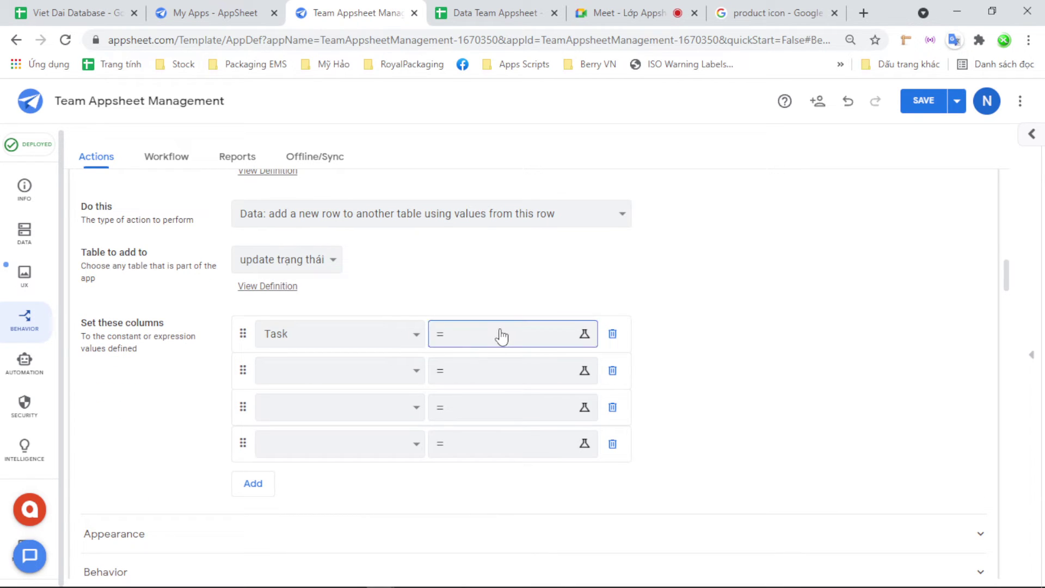
pyautogui.write('[')
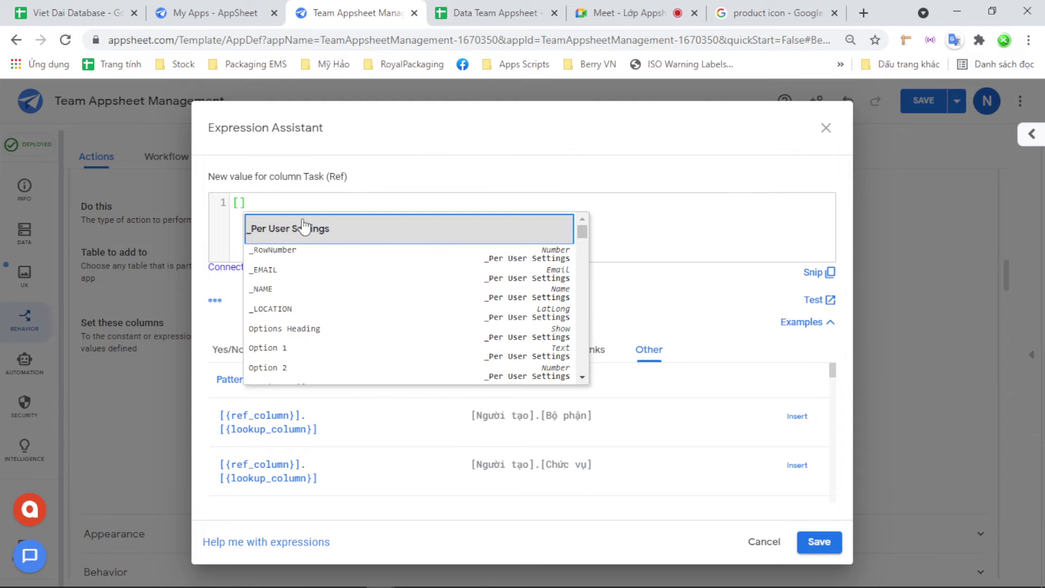
pyautogui.write('tas')
pyautogui.press('BackSpace')
pyautogui.press('BackSpace')
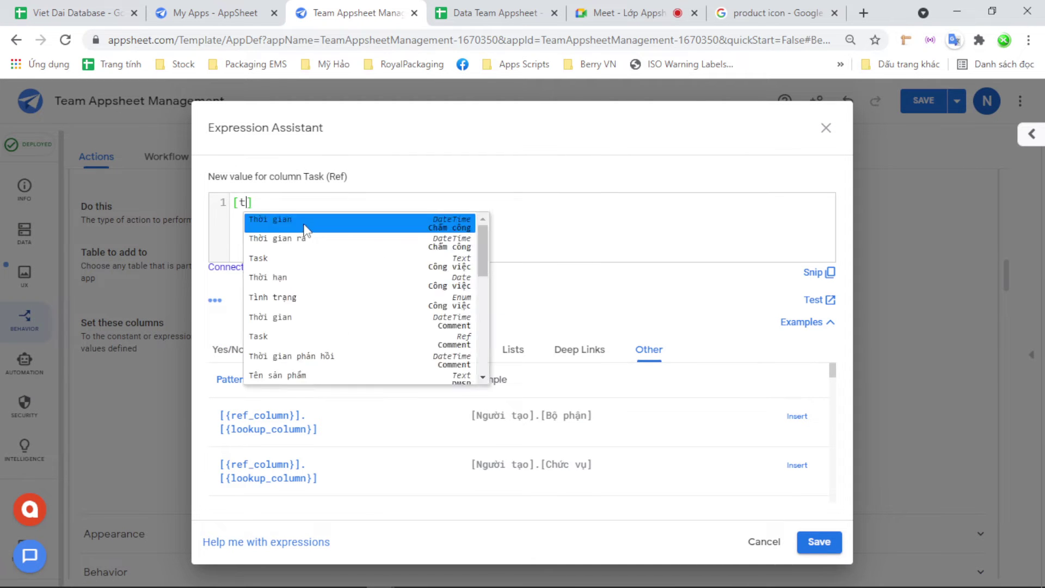
pyautogui.press('BackSpace')
pyautogui.write('t')
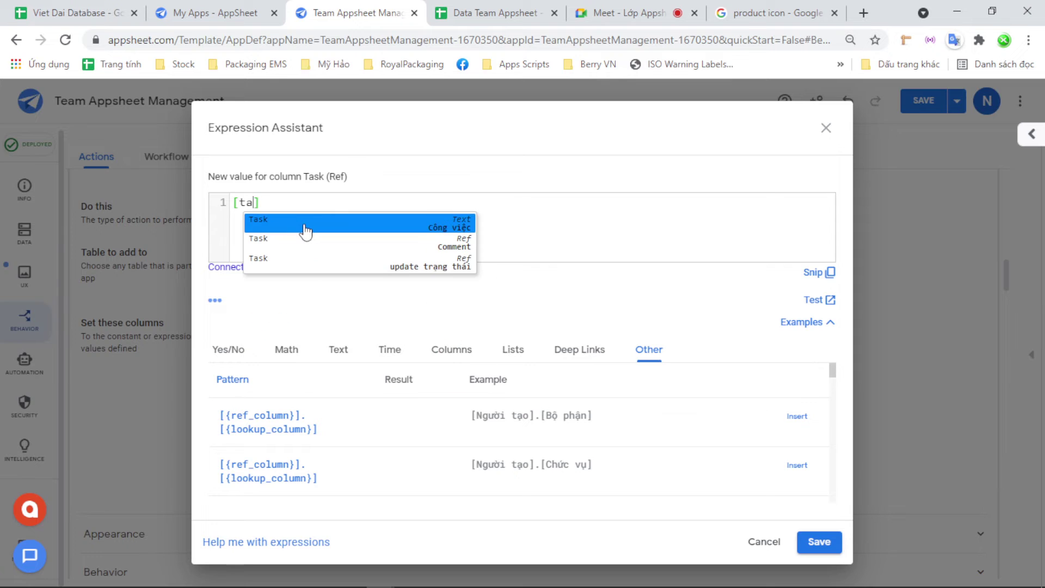
pyautogui.press('Return')
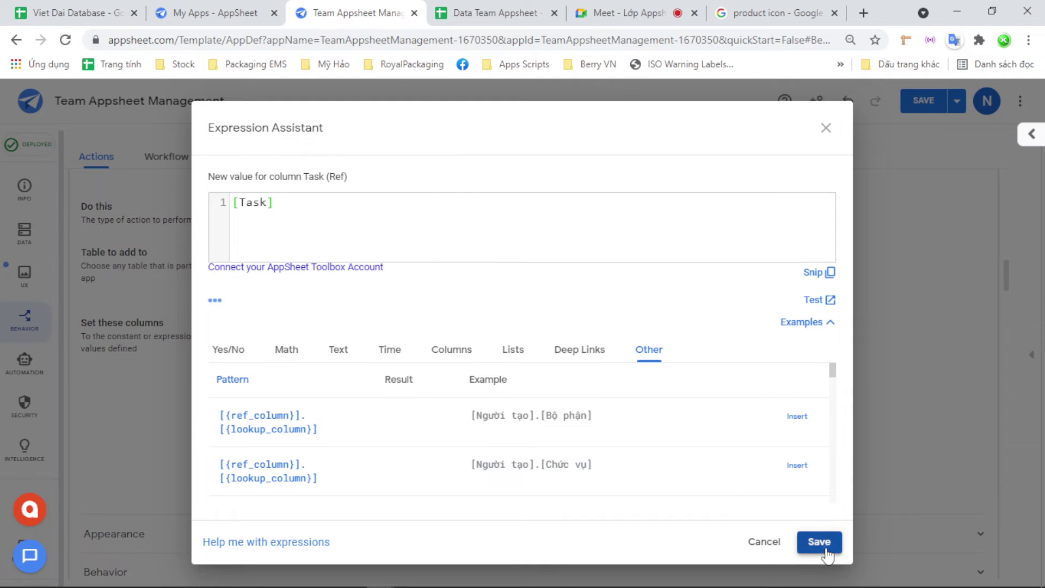
pyautogui.click(825, 547)
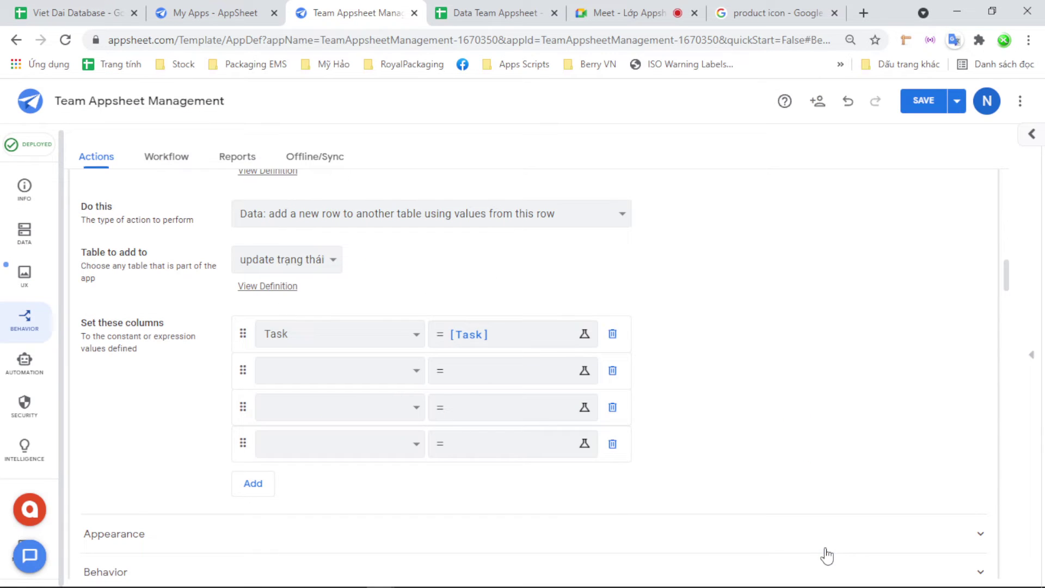
pyautogui.click(375, 370)
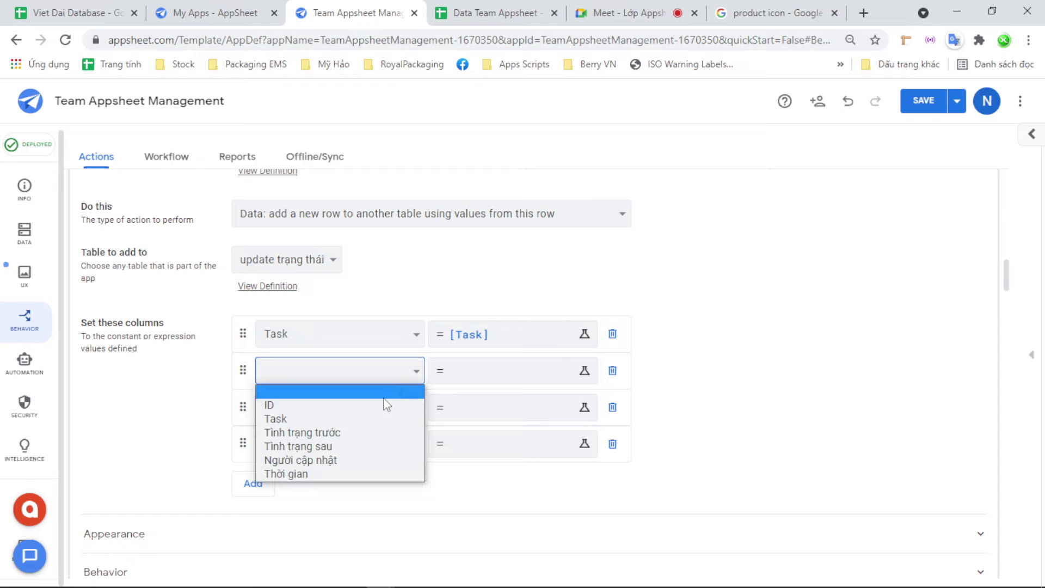
# Step: Point the second slot at Tình trạng trước and enter [_THISROW_BEFORE].[Tình trạng] as its value
pyautogui.click(354, 430)
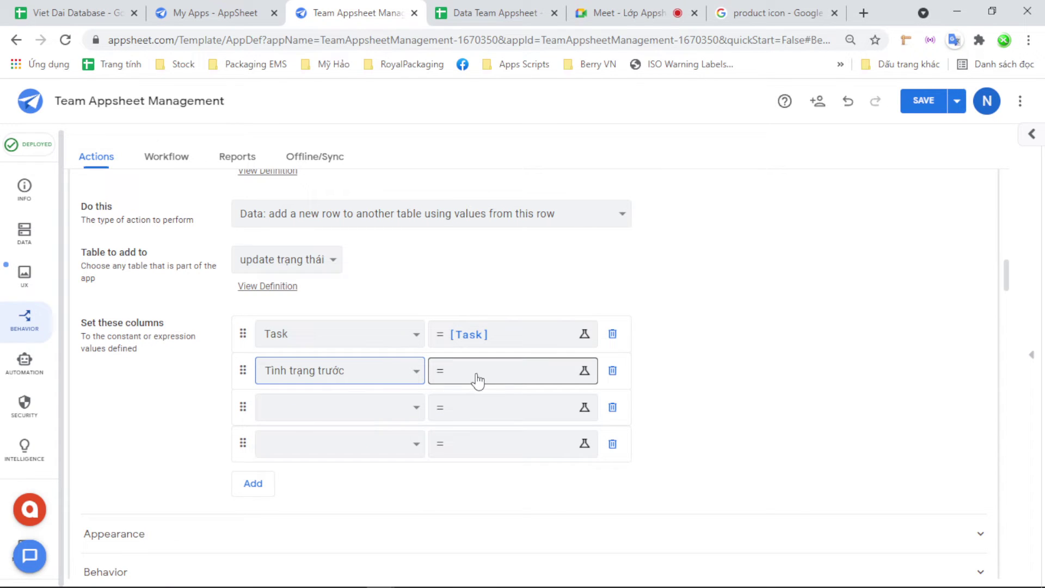
pyautogui.click(477, 381)
pyautogui.write('[')
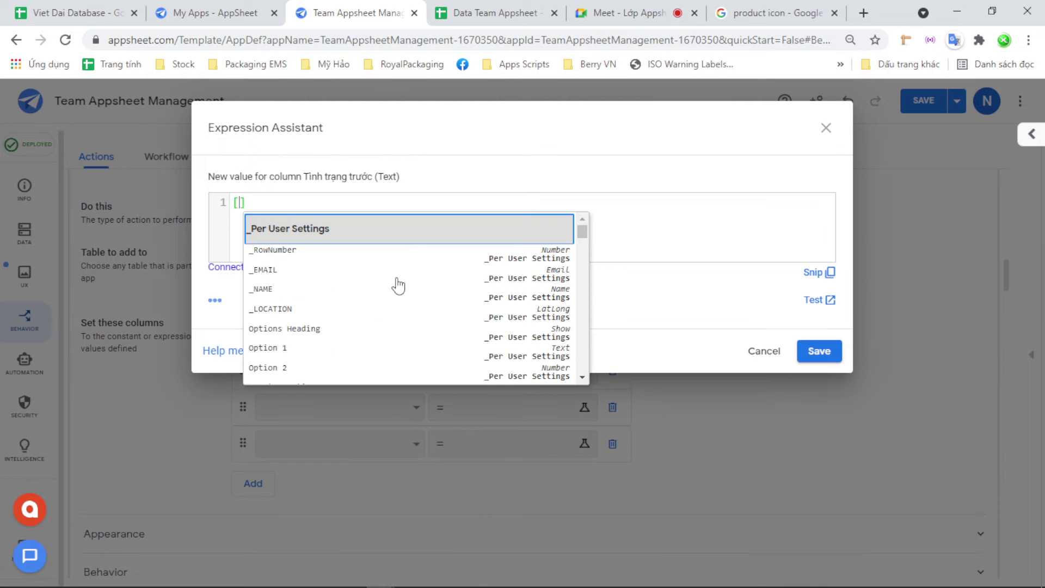
pyautogui.write('_Thi')
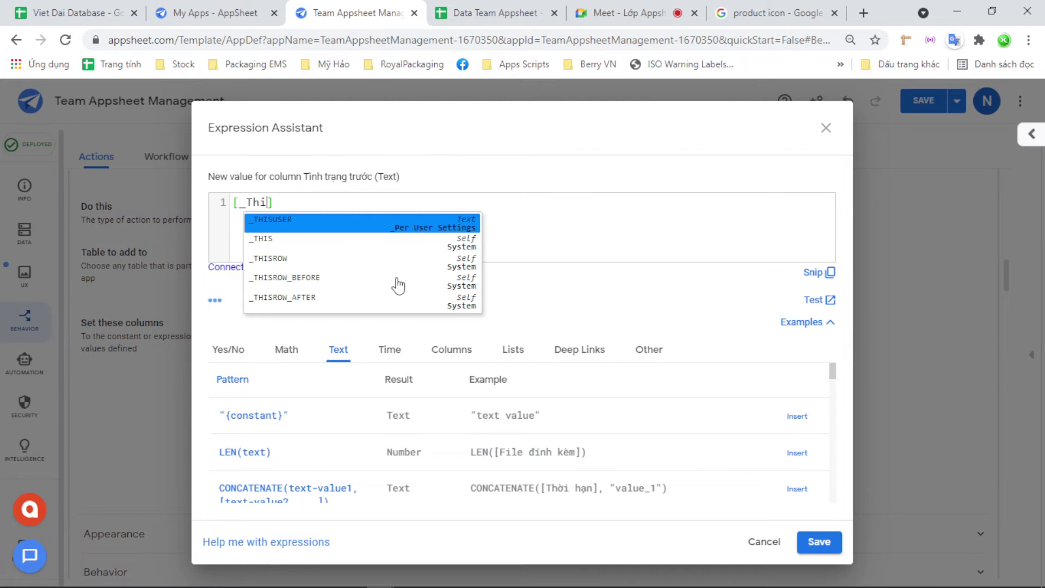
pyautogui.press('Down')
pyautogui.press('Down')
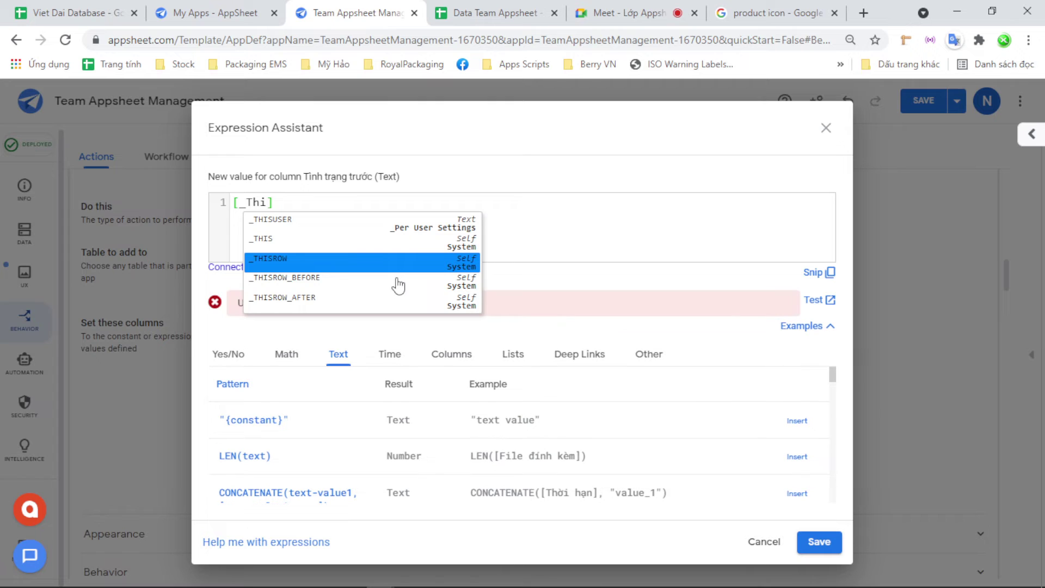
pyautogui.press('Down')
pyautogui.press('Return')
pyautogui.write('.[')
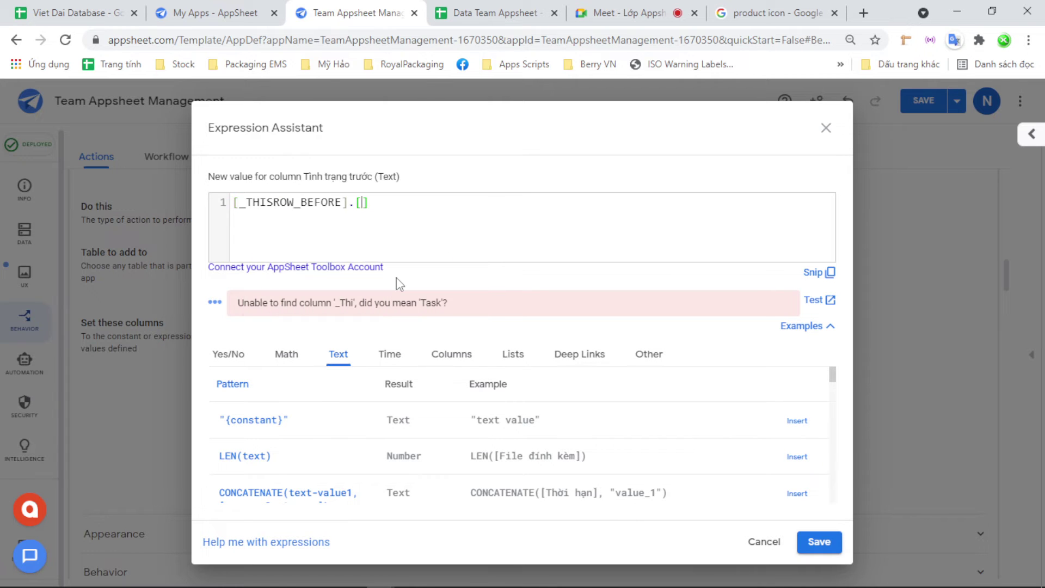
pyautogui.write('Tình')
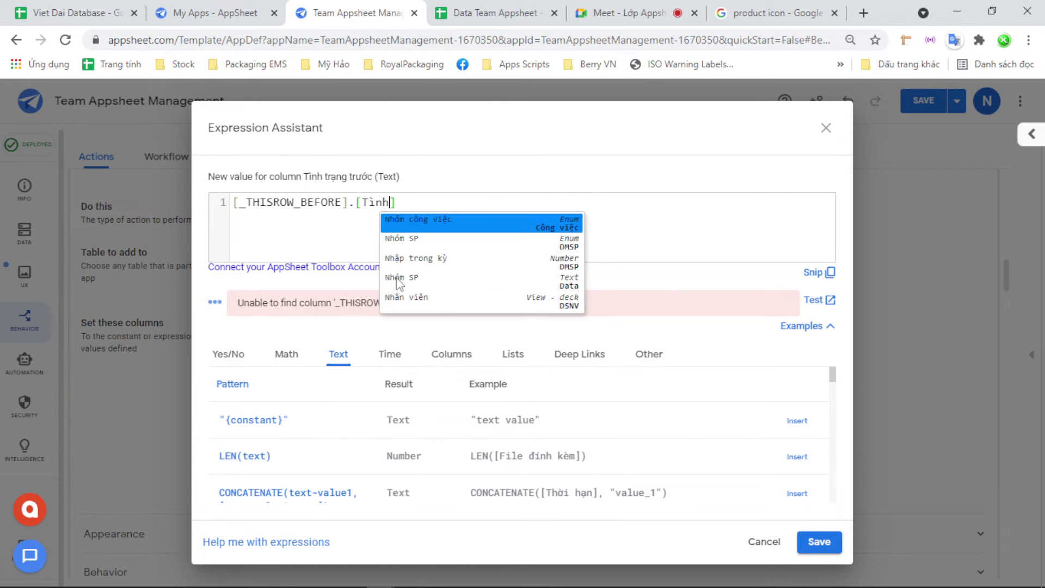
pyautogui.write(' trang')
pyautogui.write('j')
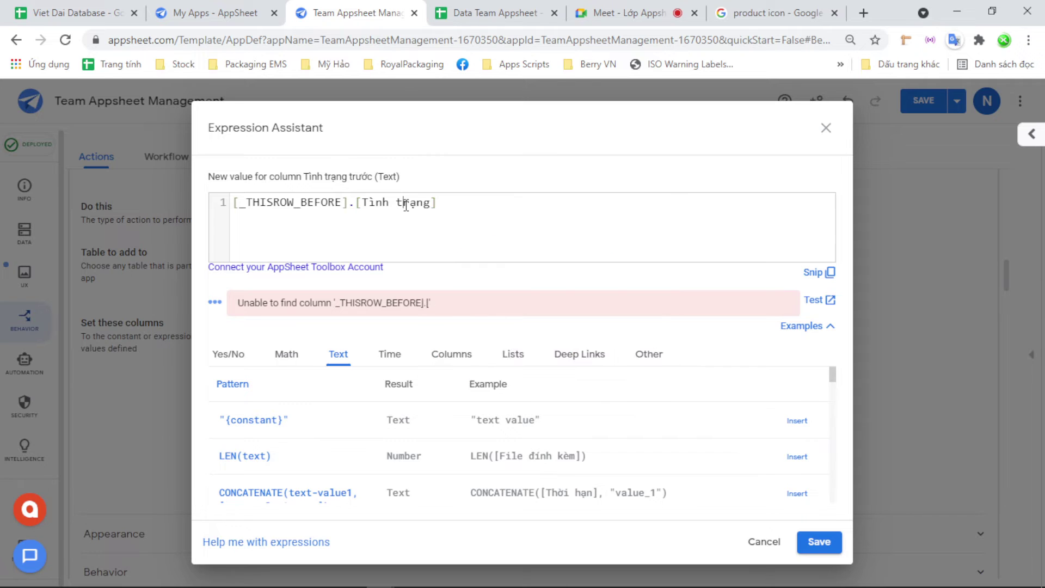
# Step: Trim the expression down to [Tình trạng] and save it
pyautogui.click(472, 208)
pyautogui.hotkey('ctrl', 'a')
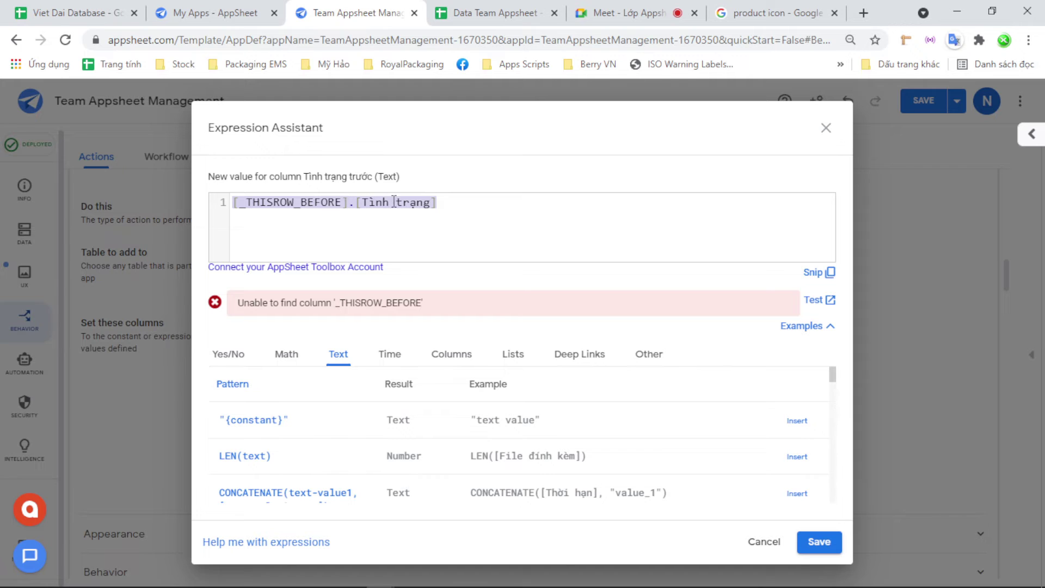
pyautogui.click(349, 203)
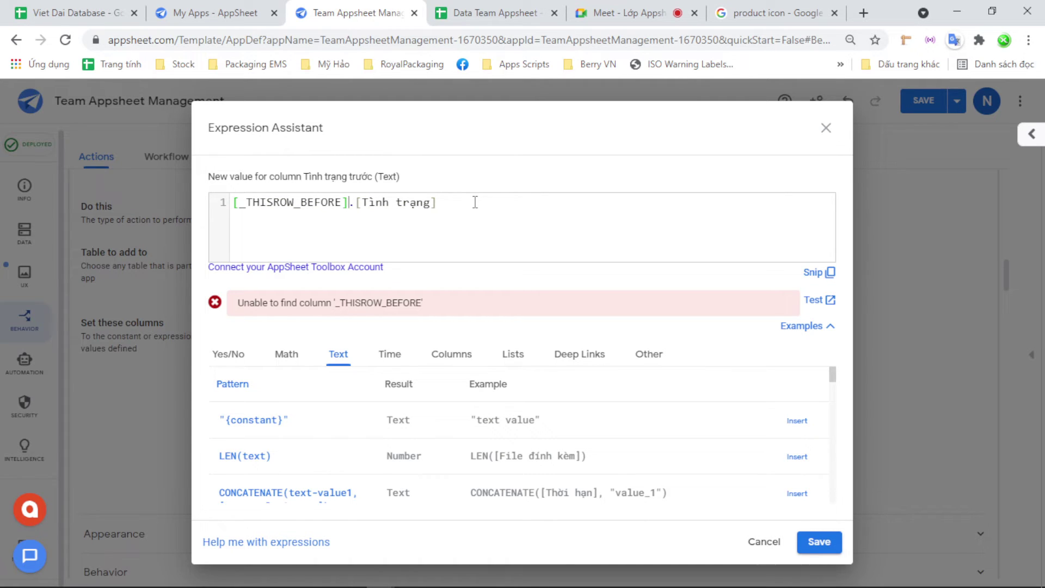
pyautogui.click(452, 356)
pyautogui.scroll(-2, 520, 416)
pyautogui.scroll(-1, 520, 416)
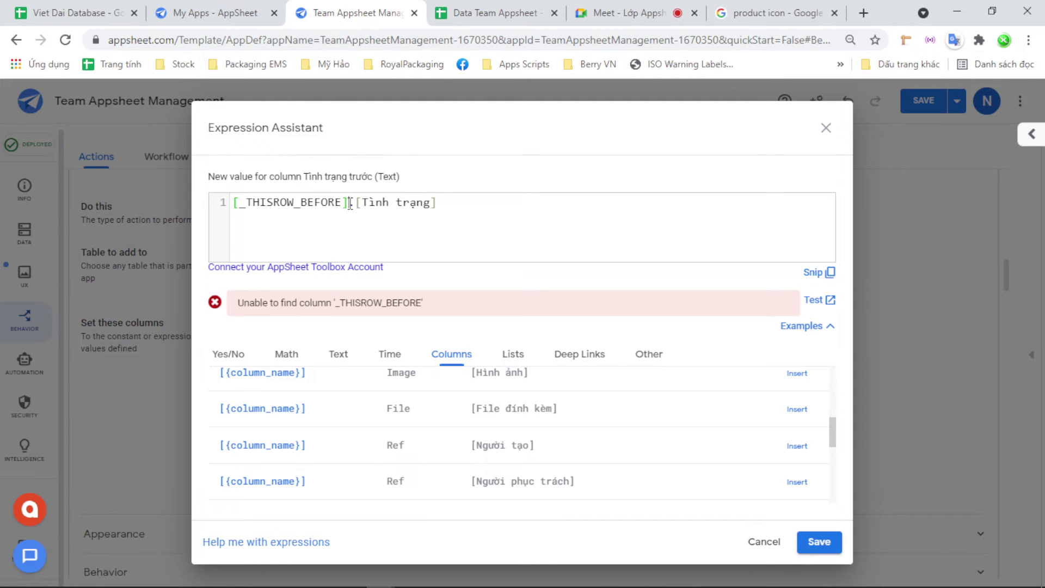
pyautogui.write('.')
pyautogui.press('BackSpace')
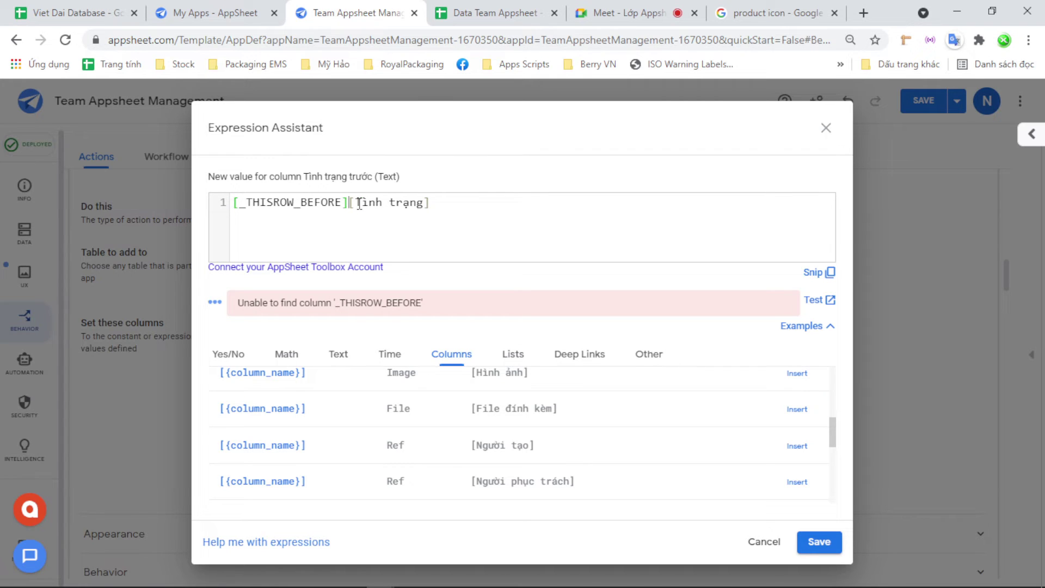
pyautogui.write('.')
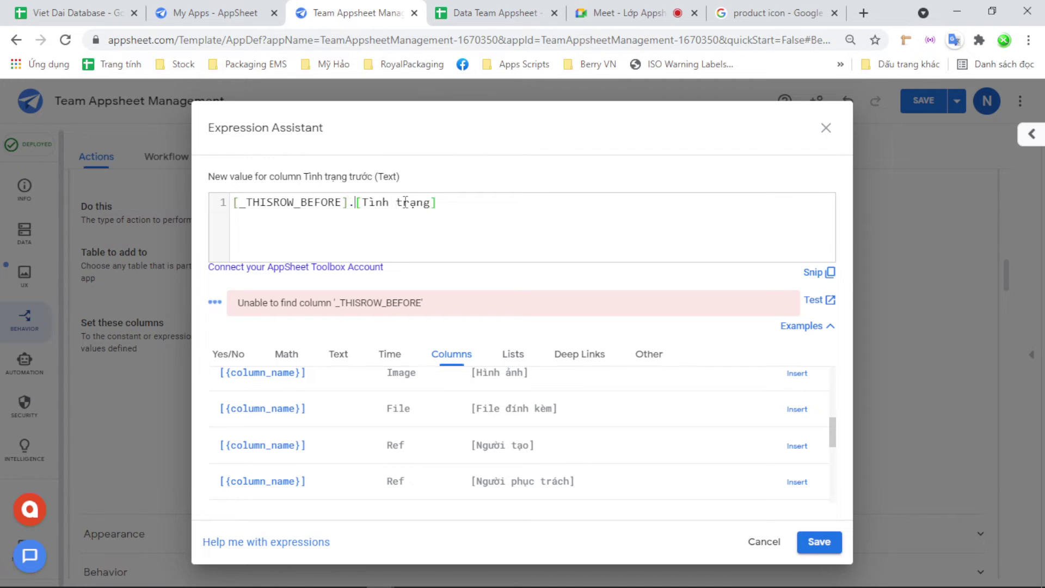
pyautogui.hotkey('ctrl', 'a')
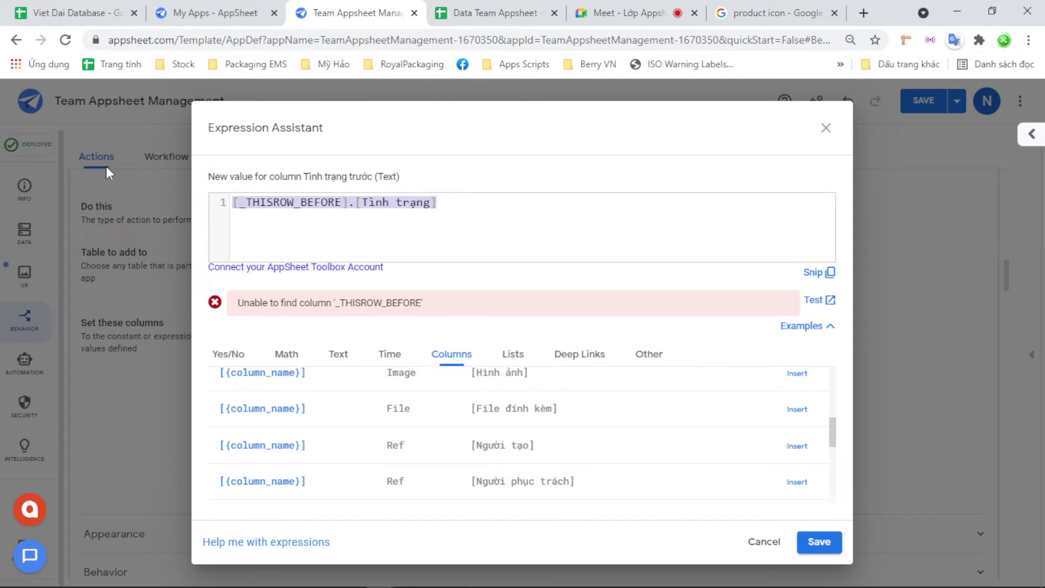
pyautogui.click(355, 209)
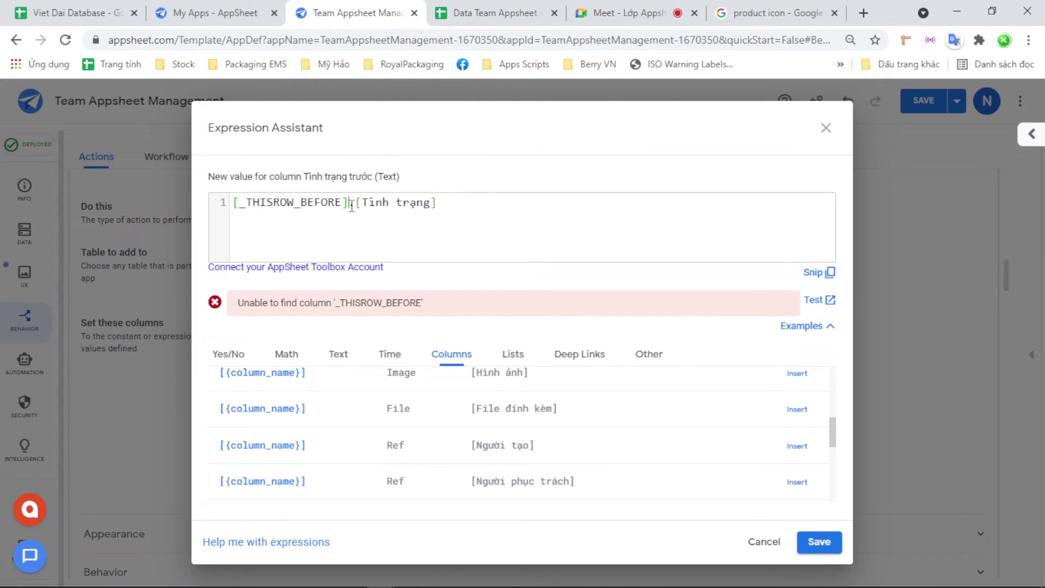
pyautogui.moveTo(358, 204); pyautogui.dragTo(221, 183)
pyautogui.press('BackSpace')
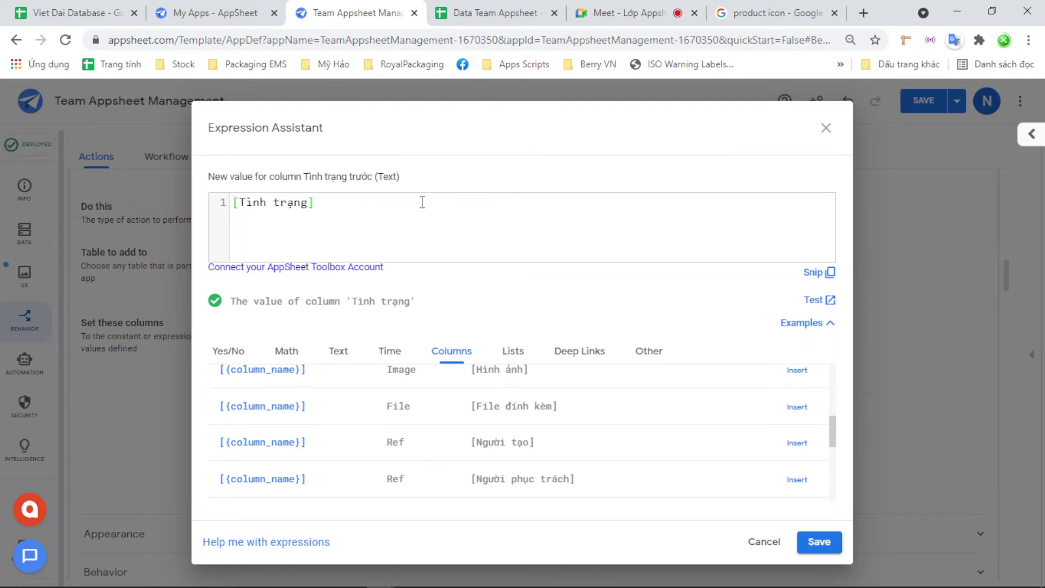
pyautogui.click(818, 533)
# Step: Switch the second slot to Tình trạng sau and the third slot to Người cập nhật
pyautogui.click(368, 413)
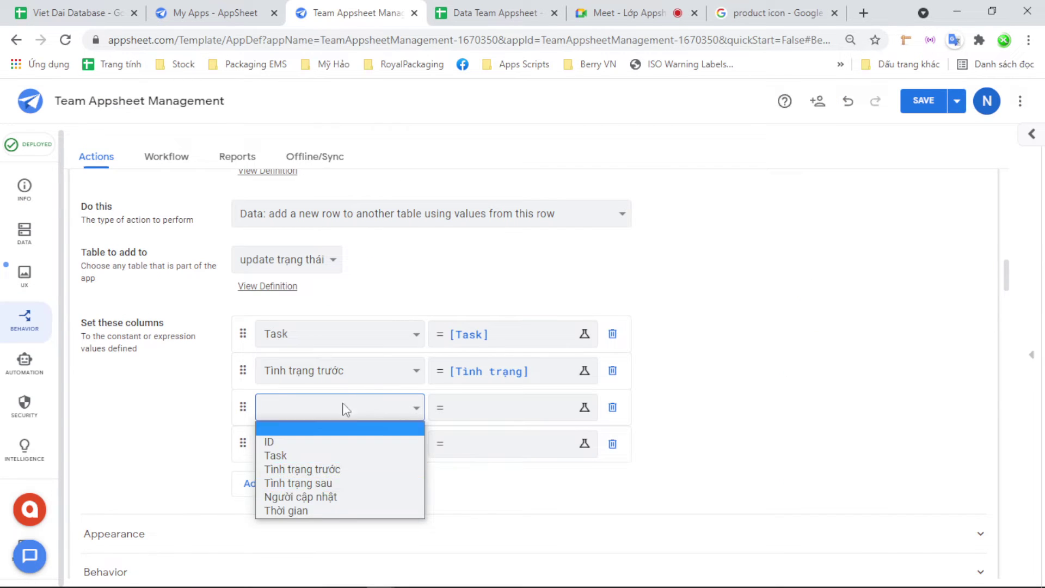
pyautogui.click(348, 372)
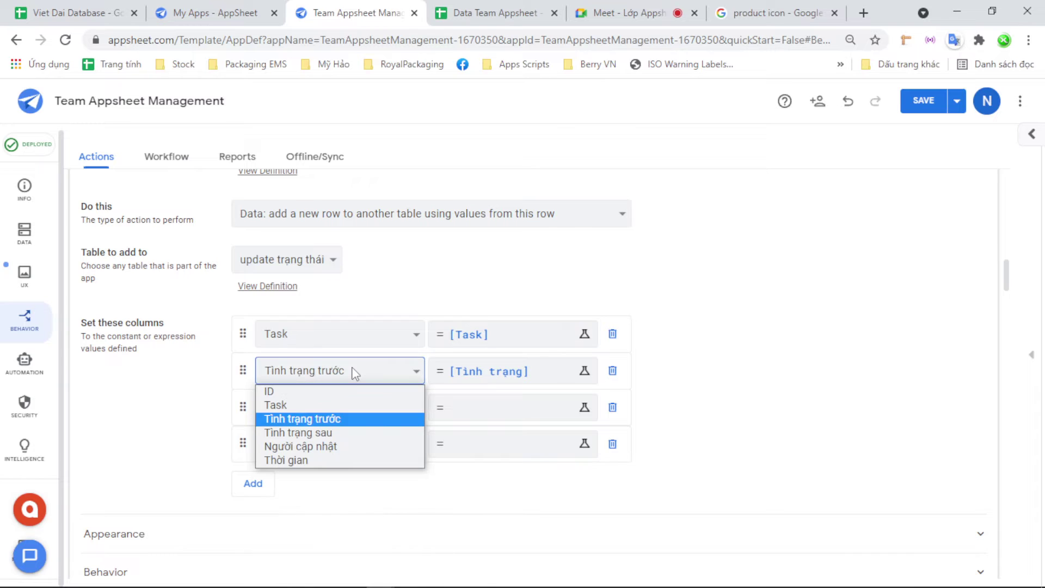
pyautogui.click(343, 432)
pyautogui.click(354, 414)
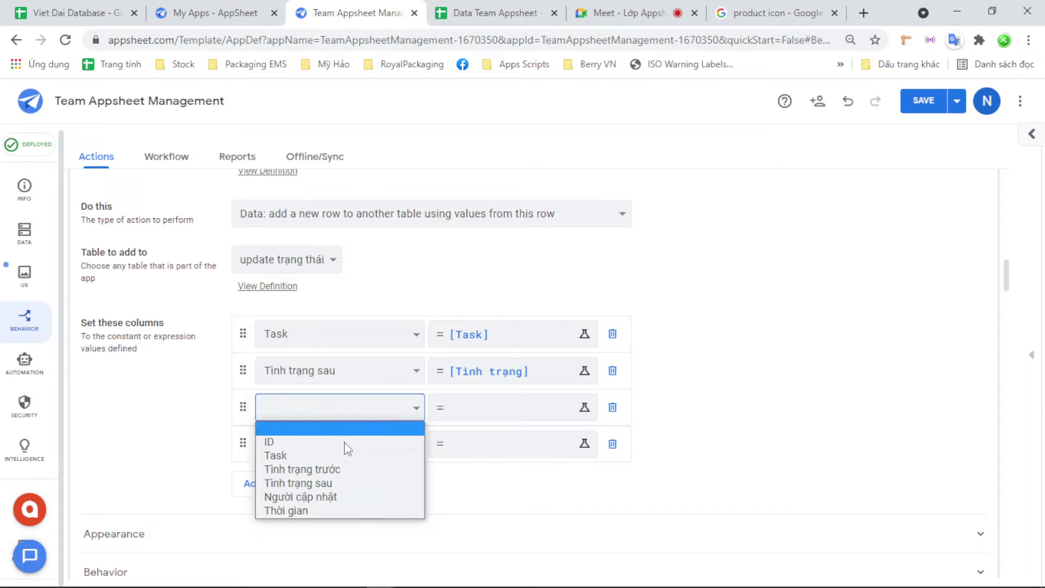
pyautogui.click(308, 497)
# Step: Begin the Người cập nhật expression as LOOKUP(USEREMAIL(), "DSNV", …)
pyautogui.click(479, 413)
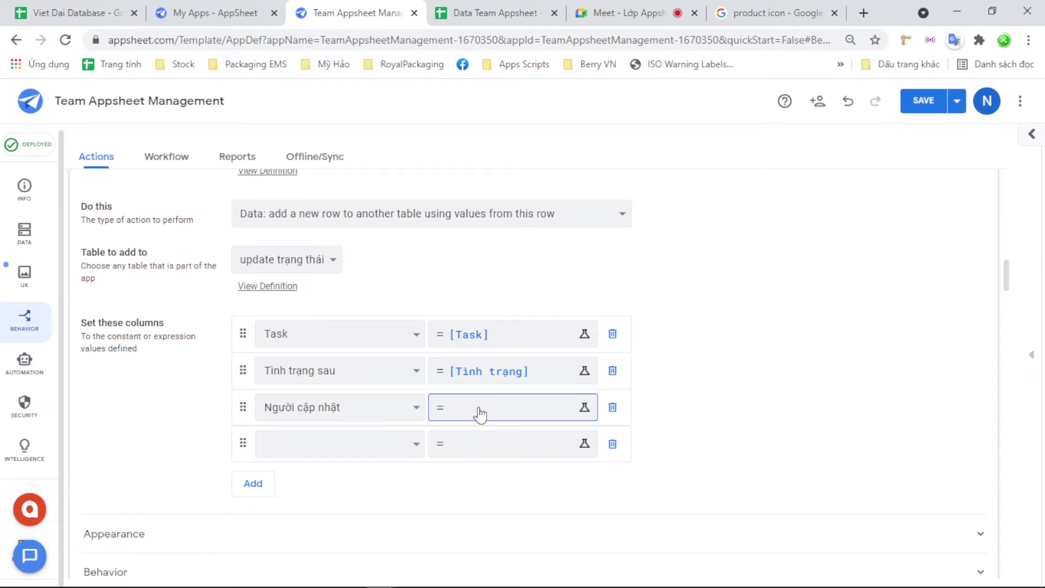
pyautogui.write('lo')
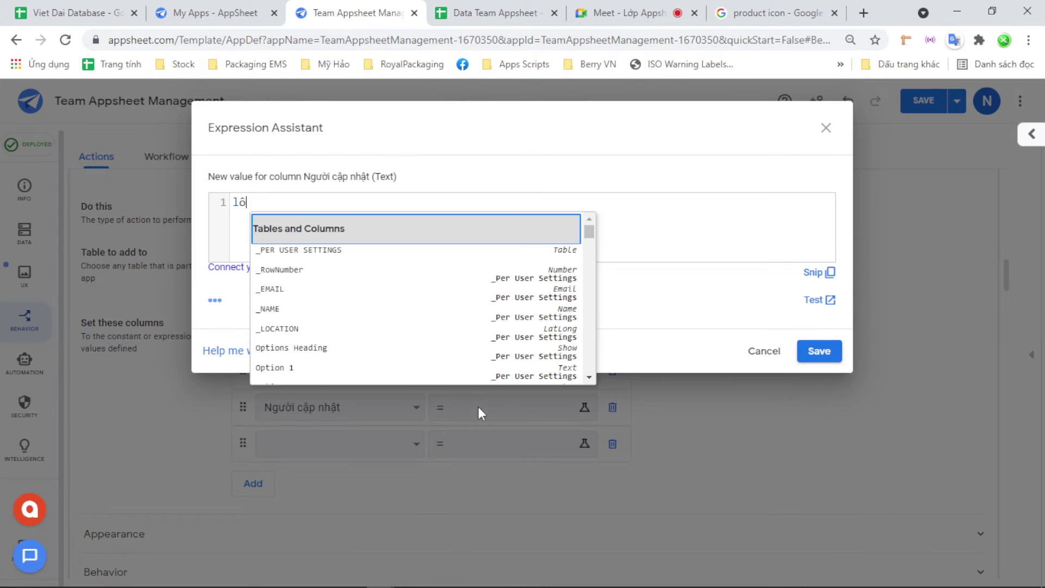
pyautogui.write('o')
pyautogui.press('Return')
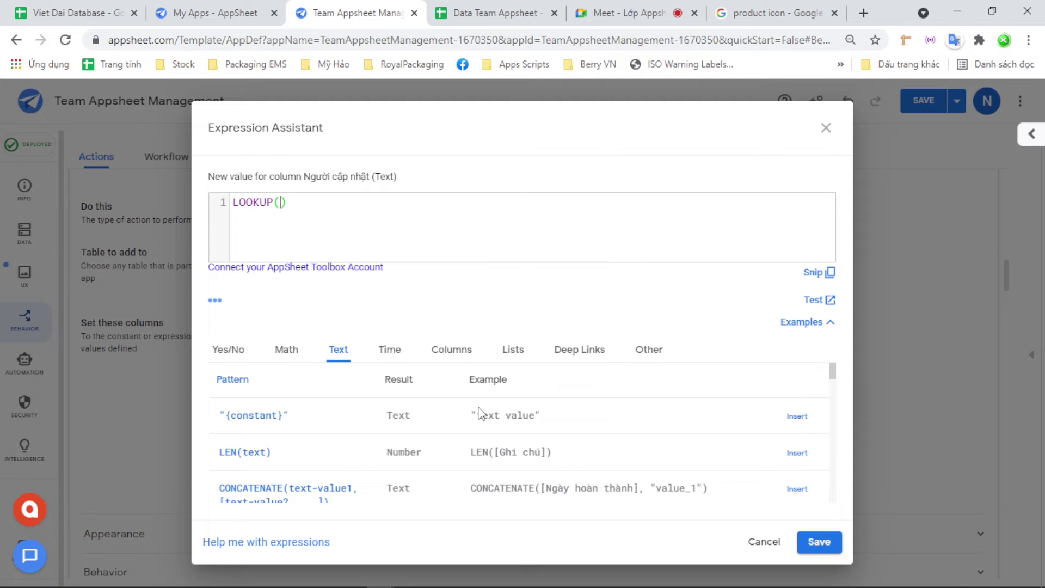
pyautogui.write('us')
pyautogui.press('Down')
pyautogui.press('Return')
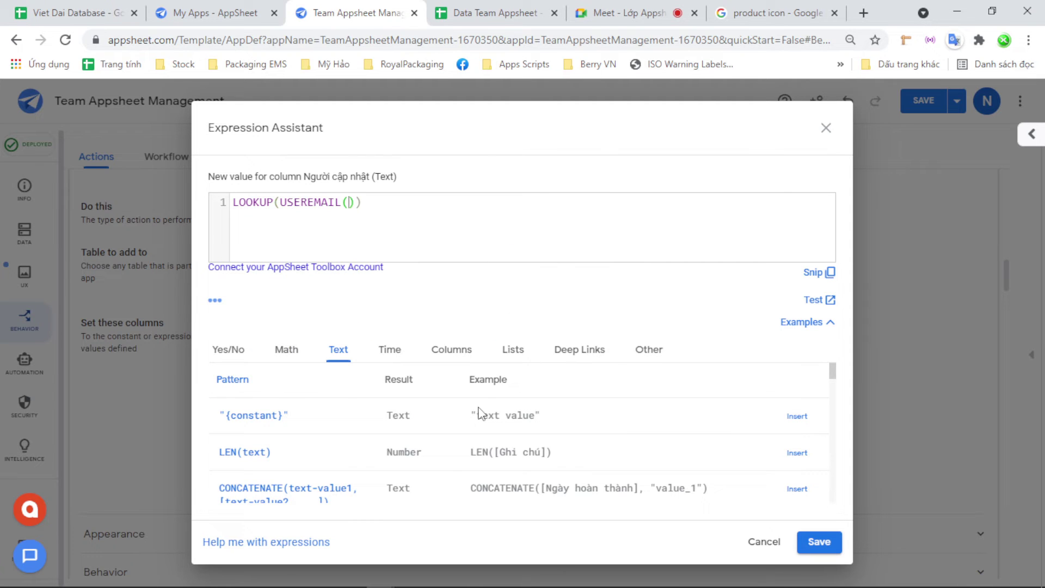
pyautogui.write(',"')
pyautogui.write('d')
pyautogui.press('Return')
pyautogui.press('Right')
pyautogui.press('BackSpace')
pyautogui.press('BackSpace')
# Step: Finish the lookup with "Email" and "Mã NV" and save the expression
pyautogui.write(',')
pyautogui.write('"E')
pyautogui.press('Return')
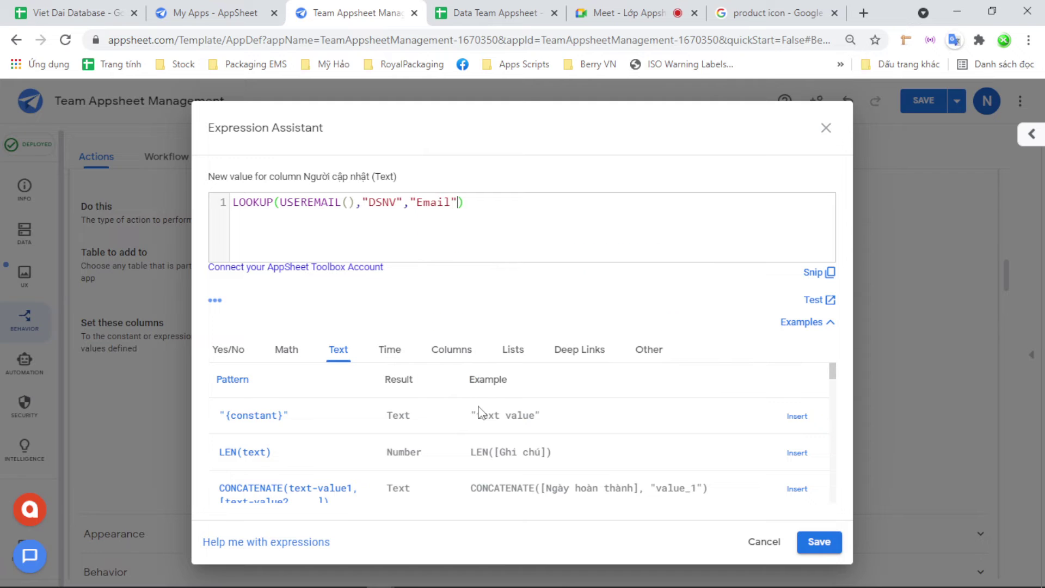
pyautogui.write(',"')
pyautogui.write('Ma')
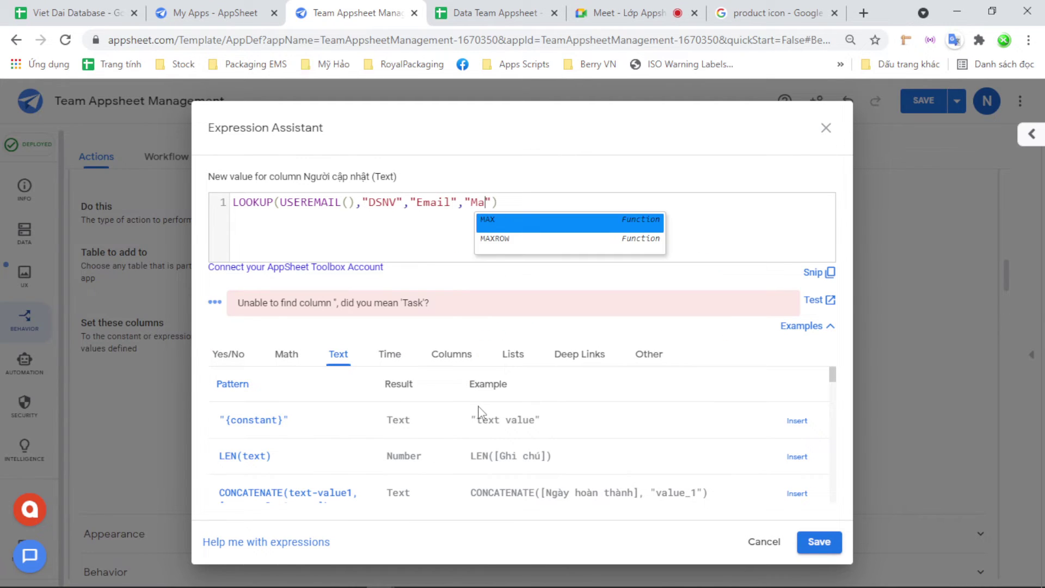
pyautogui.press('BackSpace')
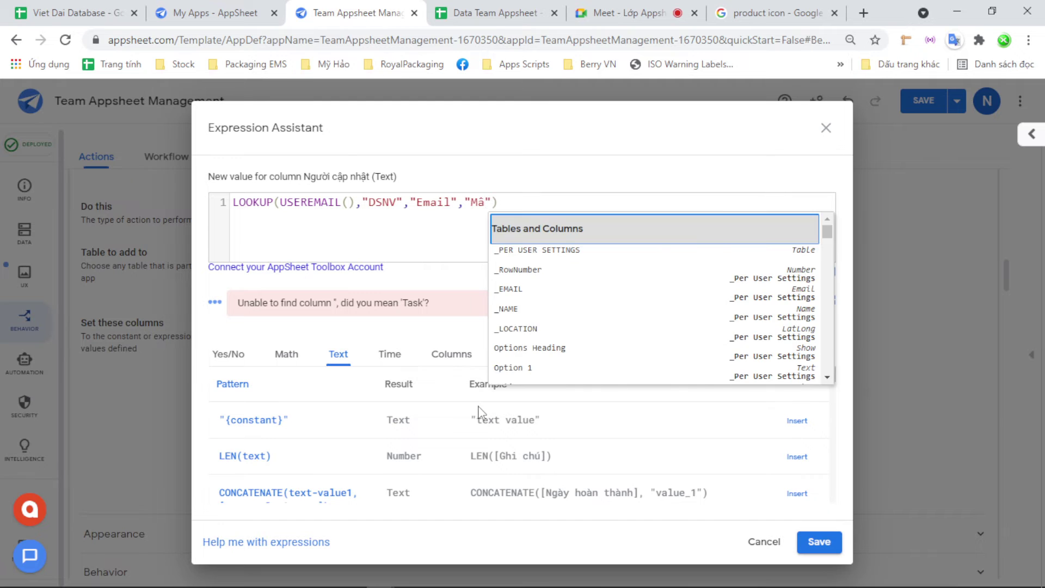
pyautogui.write('NV')
pyautogui.press('Return')
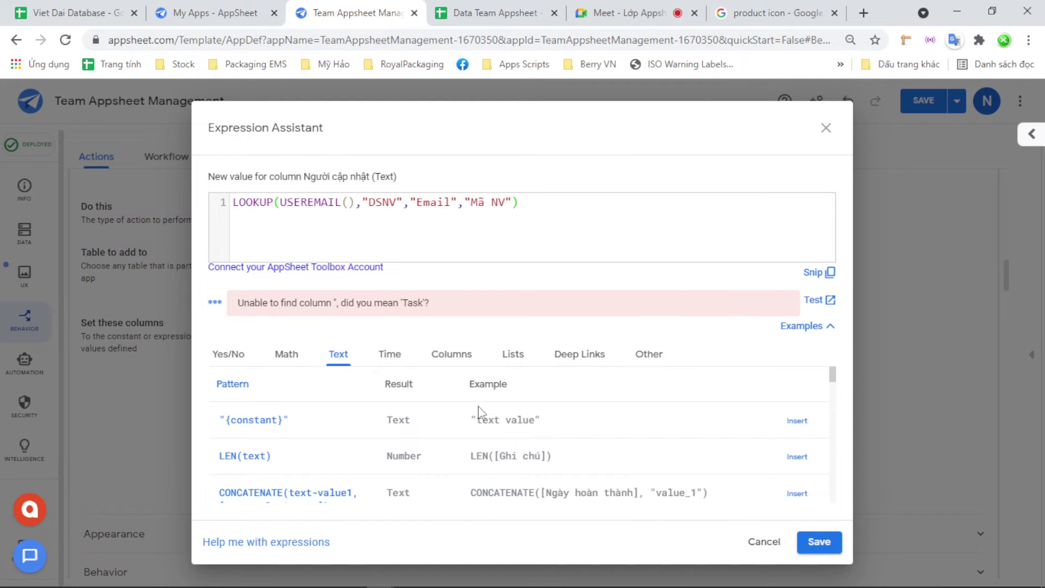
pyautogui.hotkey('ctrl', 'a')
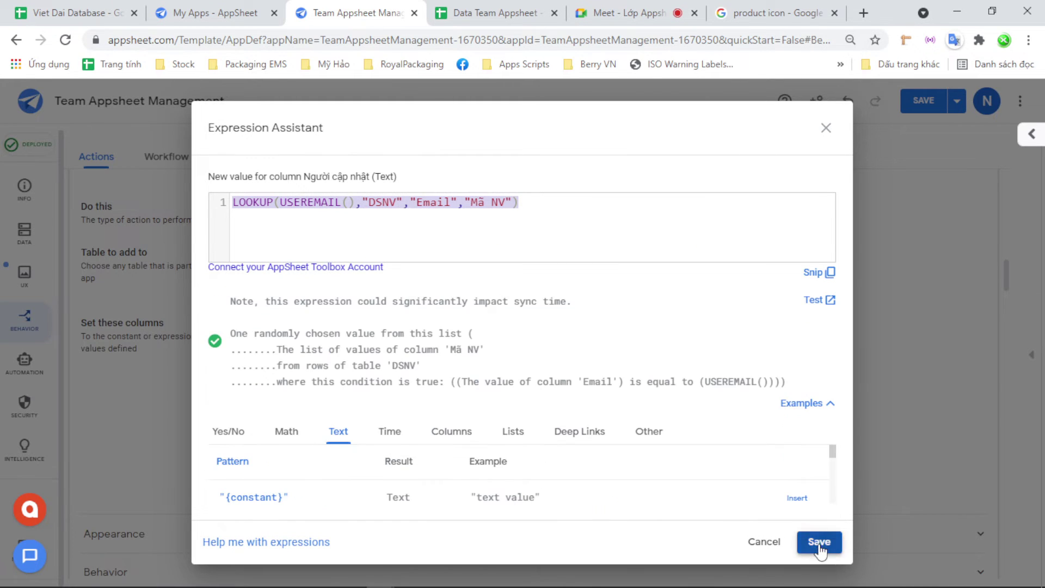
pyautogui.click(820, 550)
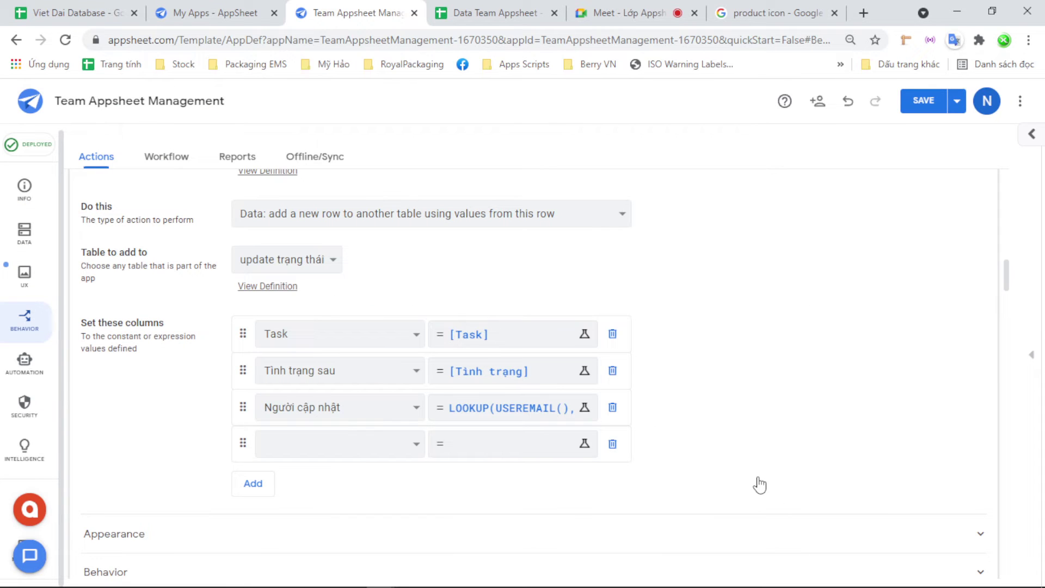
# Step: Set the fourth slot to Thời gian with value NOW(), then save the app
pyautogui.click(351, 442)
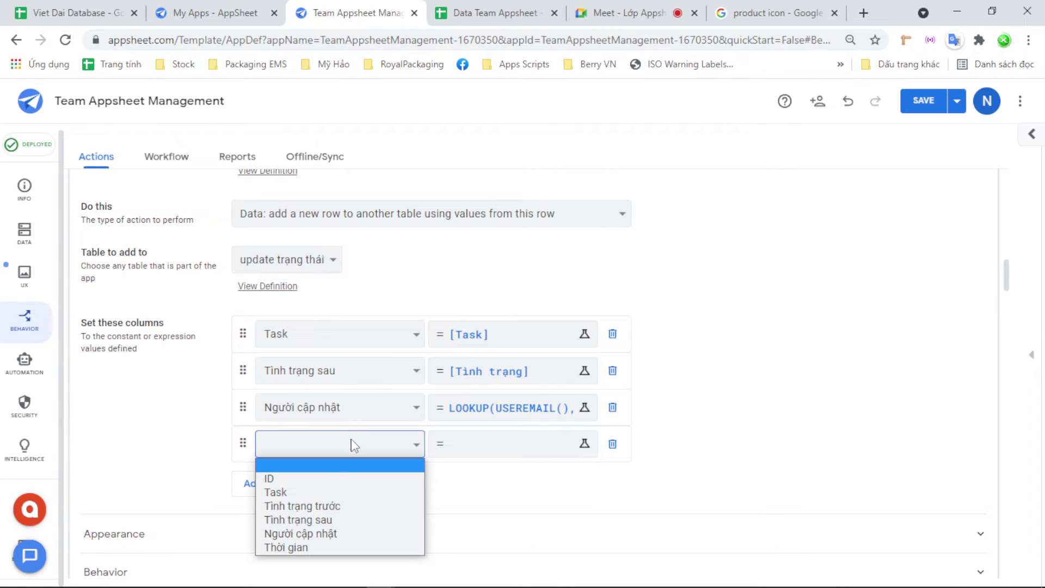
pyautogui.click(321, 546)
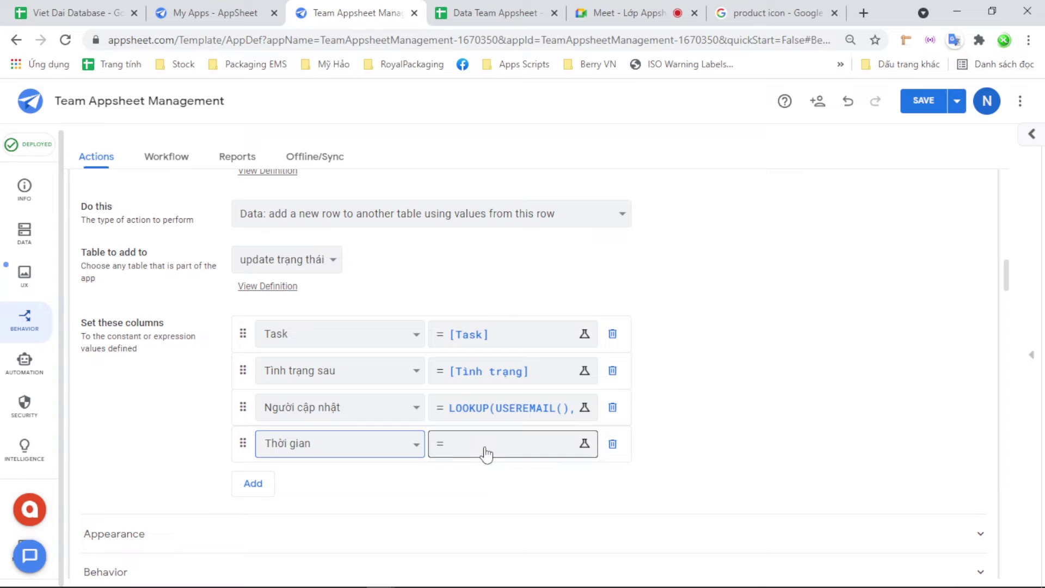
pyautogui.click(486, 454)
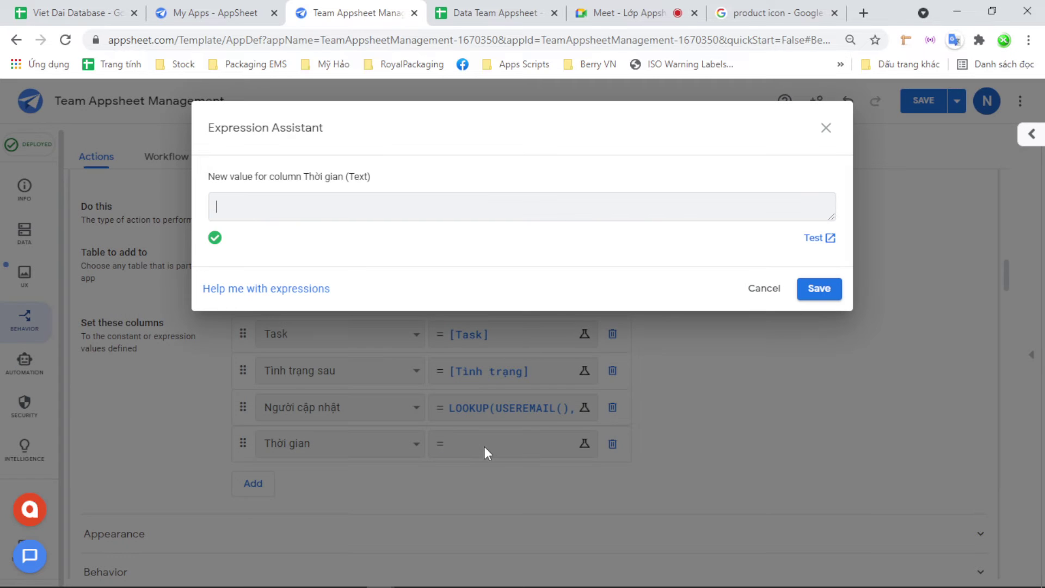
pyautogui.write('now')
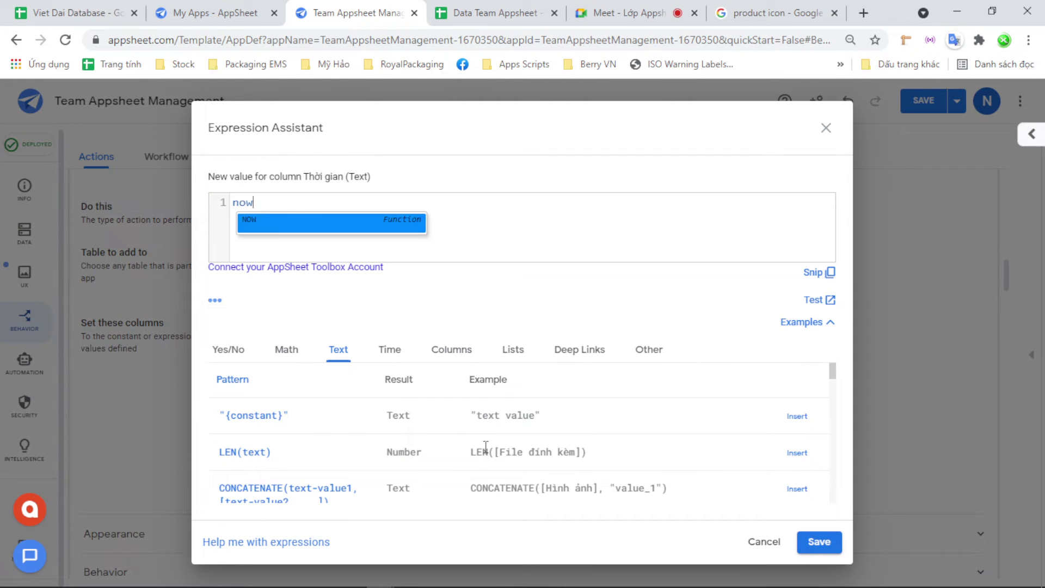
pyautogui.press('Return')
pyautogui.click(819, 549)
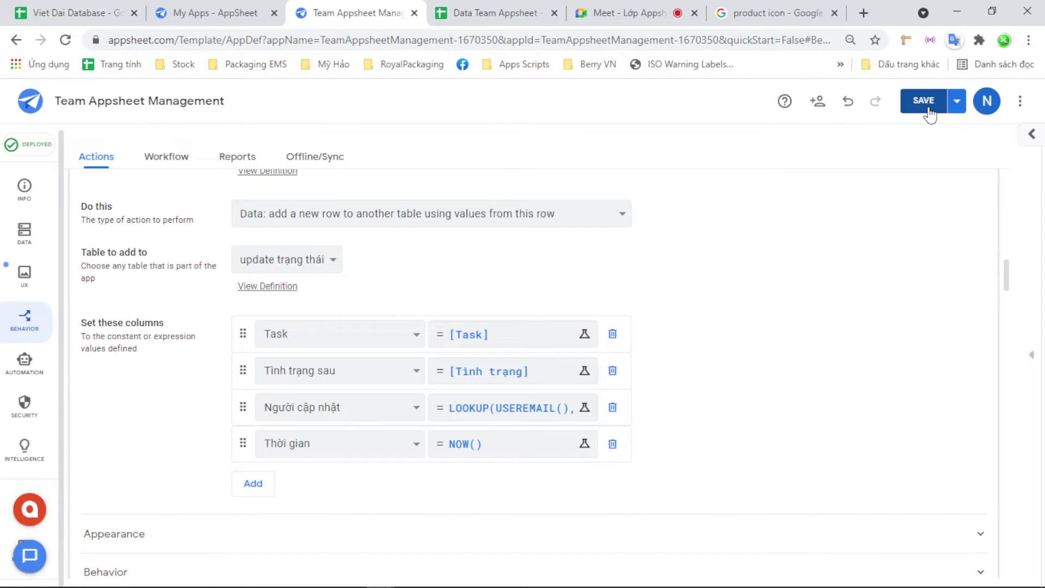
pyautogui.click(928, 109)
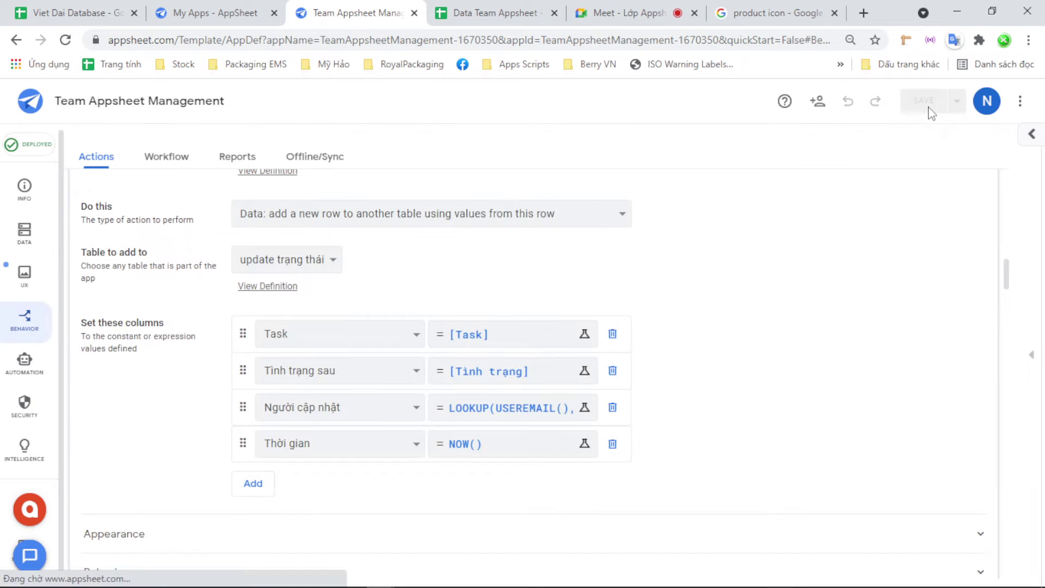
# Step: Collapse the 'Cập nhật trạng thái từ task vào bảng tt' and 'Đang thực hiện' action cards
pyautogui.scroll(5, 313, 327)
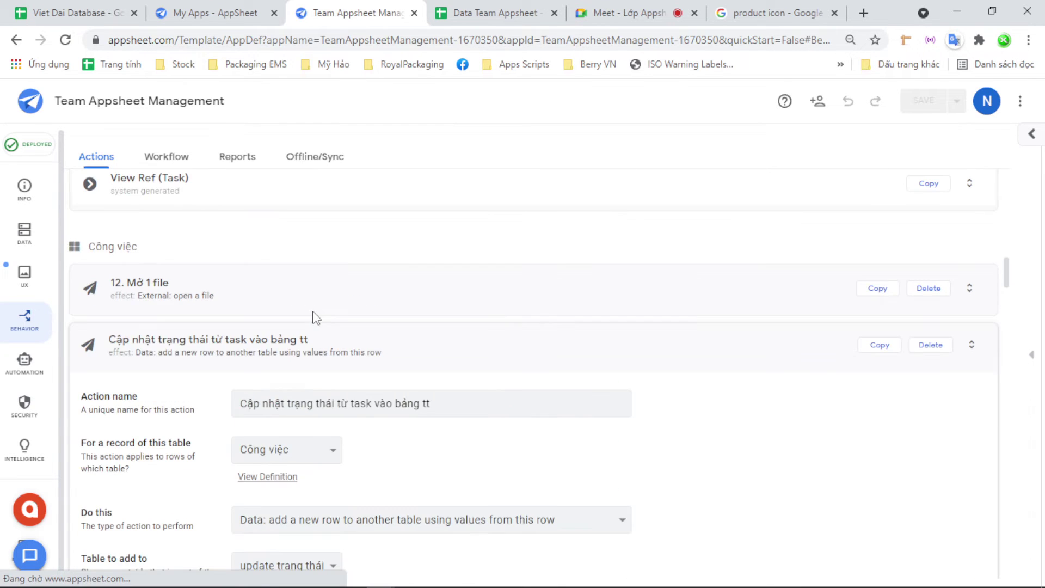
pyautogui.scroll(-1, 370, 335)
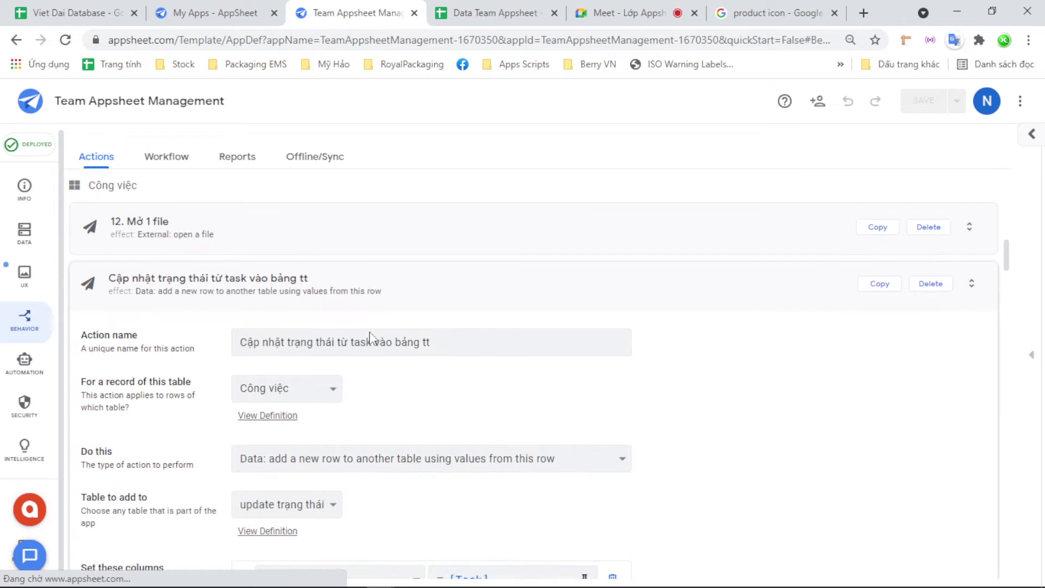
pyautogui.scroll(-1, 370, 335)
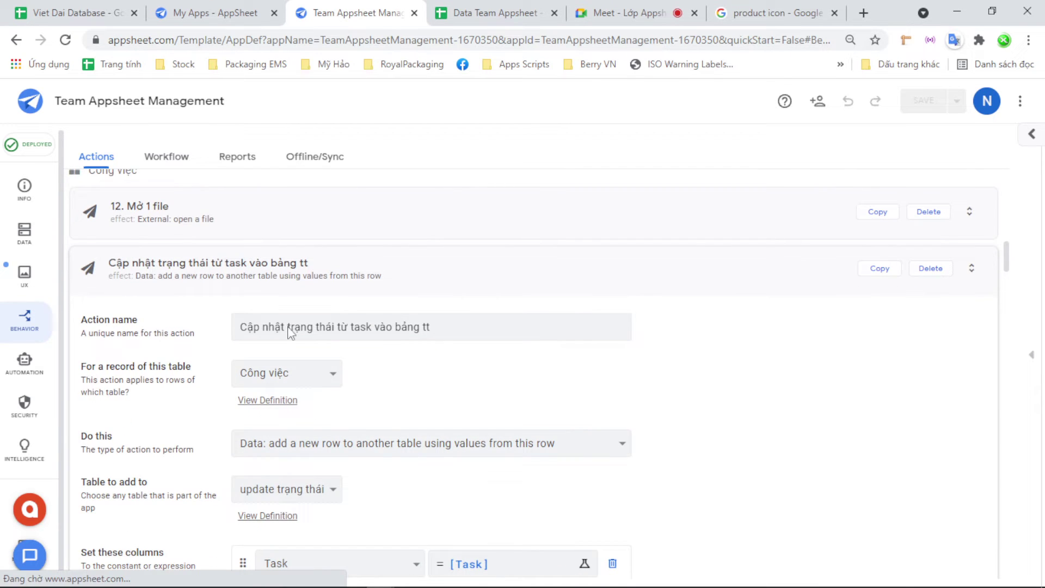
pyautogui.scroll(-4, 290, 332)
pyautogui.scroll(4, 427, 380)
pyautogui.click(140, 271)
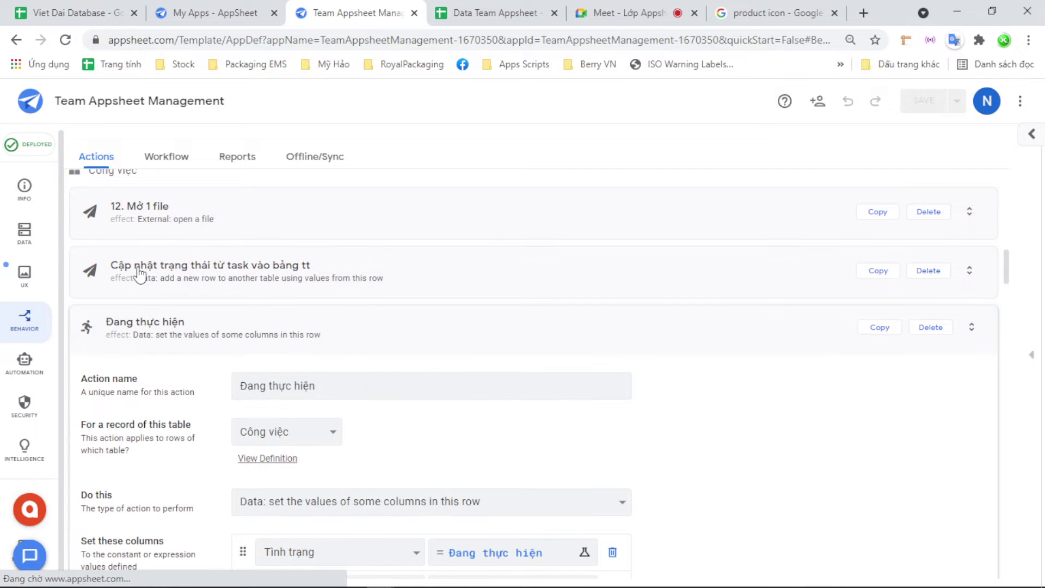
pyautogui.click(134, 335)
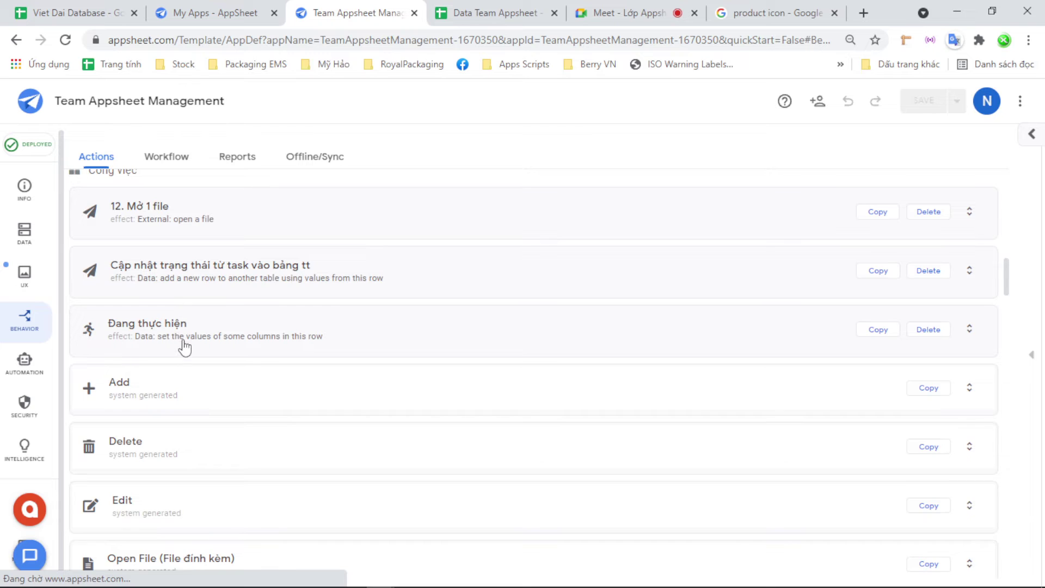
pyautogui.scroll(2, 184, 345)
pyautogui.scroll(3, 185, 345)
pyautogui.scroll(-3, 261, 343)
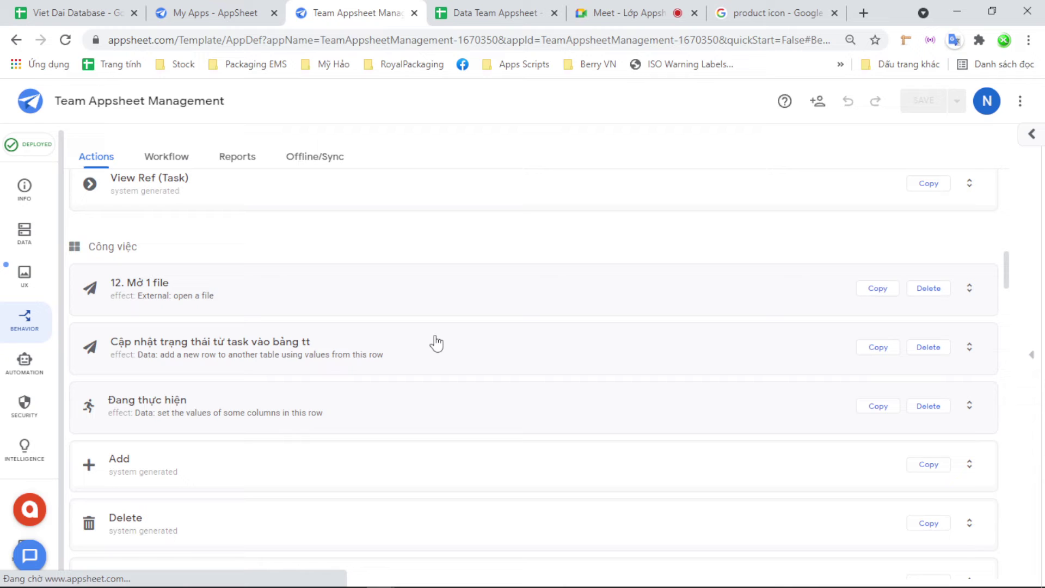
# Step: Duplicate the Đang thực hiện action and expand the copy's settings
pyautogui.click(877, 411)
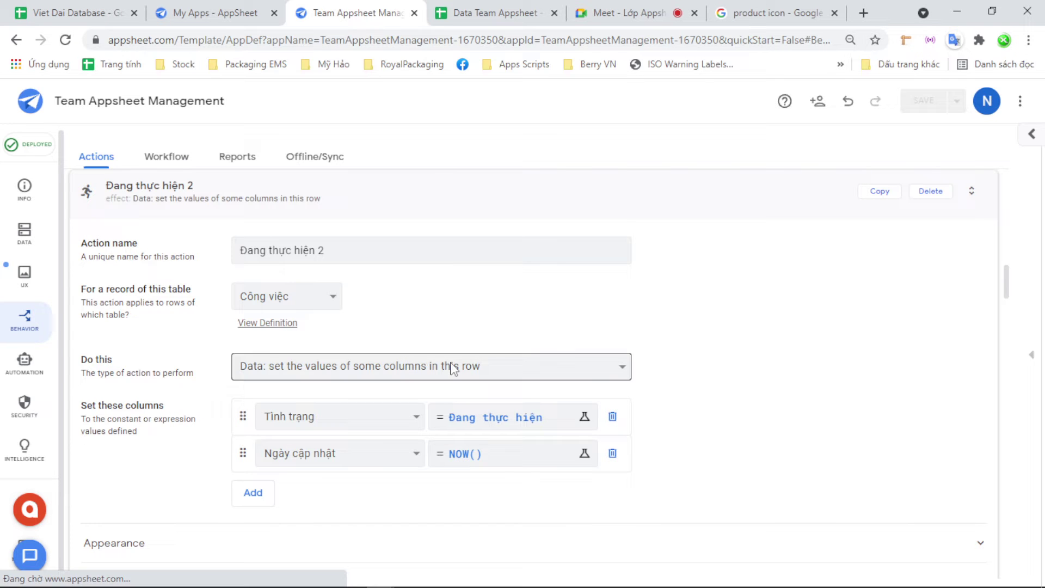
pyautogui.scroll(-4, 438, 316)
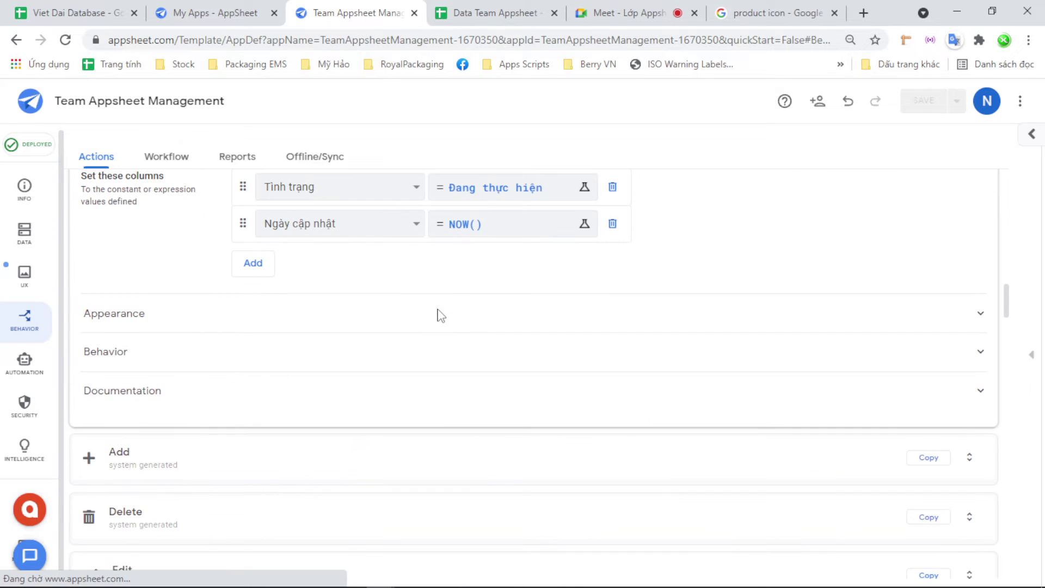
pyautogui.scroll(3, 329, 364)
pyautogui.scroll(-3, 324, 367)
pyautogui.scroll(1, 325, 360)
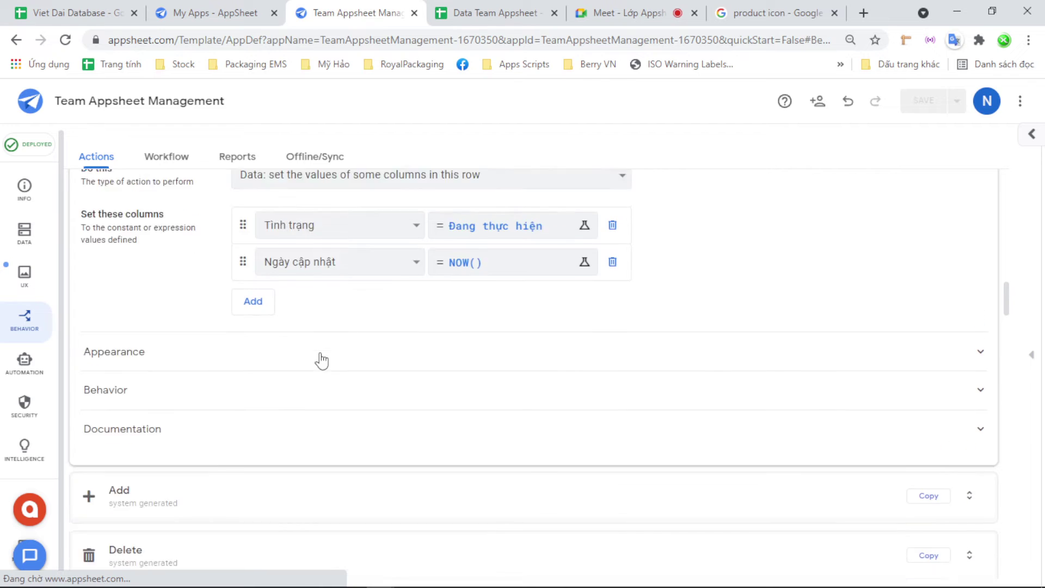
pyautogui.scroll(1, 320, 366)
pyautogui.scroll(2, 318, 381)
pyautogui.click(315, 463)
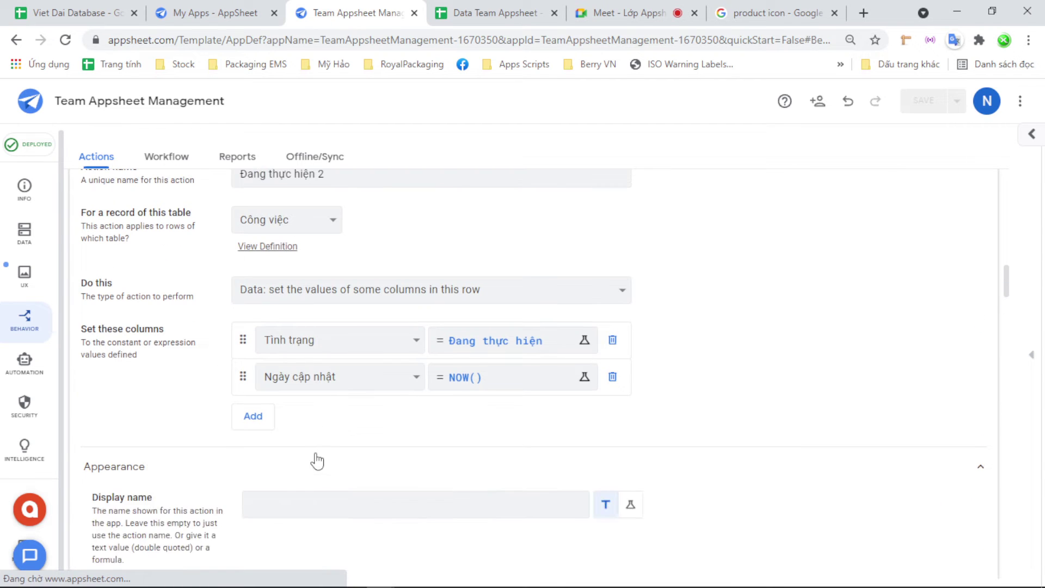
pyautogui.scroll(-3, 462, 448)
pyautogui.scroll(-3, 462, 448)
pyautogui.scroll(6, 467, 438)
pyautogui.scroll(3, 459, 438)
# Step: Rename the copy from 'Đang thực hiện 2' to 'Ghi nhận tình trạng vào bảng task'
pyautogui.click(238, 328)
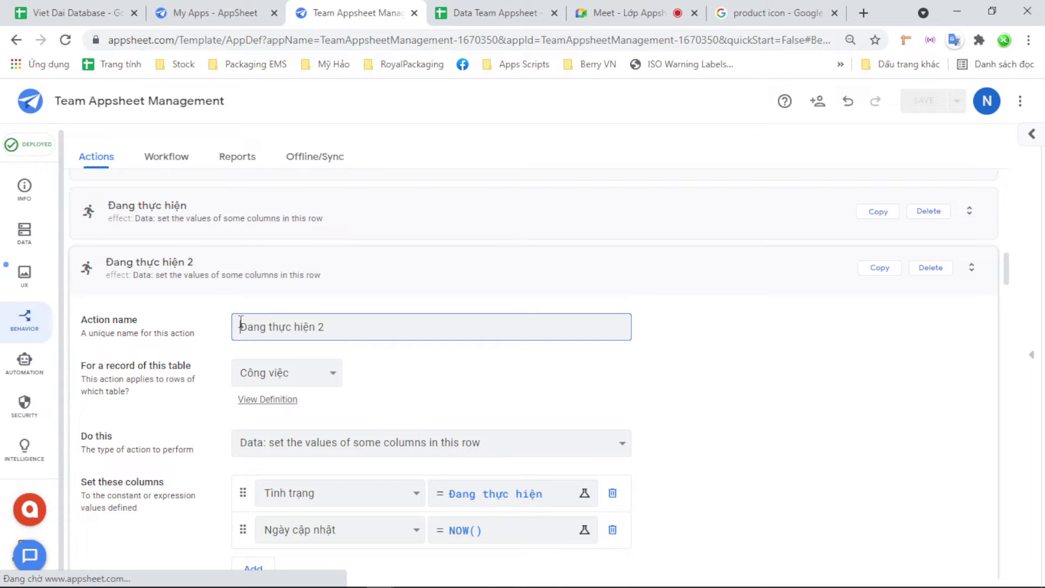
pyautogui.hotkey('ctrl', 'a')
pyautogui.write('Cậ')
pyautogui.write('p')
pyautogui.press('BackSpace')
pyautogui.press('BackSpace')
pyautogui.press('BackSpace')
pyautogui.press('BackSpace')
pyautogui.write('Grou')
pyautogui.hotkey('ctrl', 'a')
pyautogui.write('Đa')
pyautogui.write('ng thực hiện')
pyautogui.write(' 2')
pyautogui.press('BackSpace')
pyautogui.hotkey('ctrl', 'a')
pyautogui.write('Ghi ')
pyautogui.write('nhan')
pyautogui.write('tình trạng')
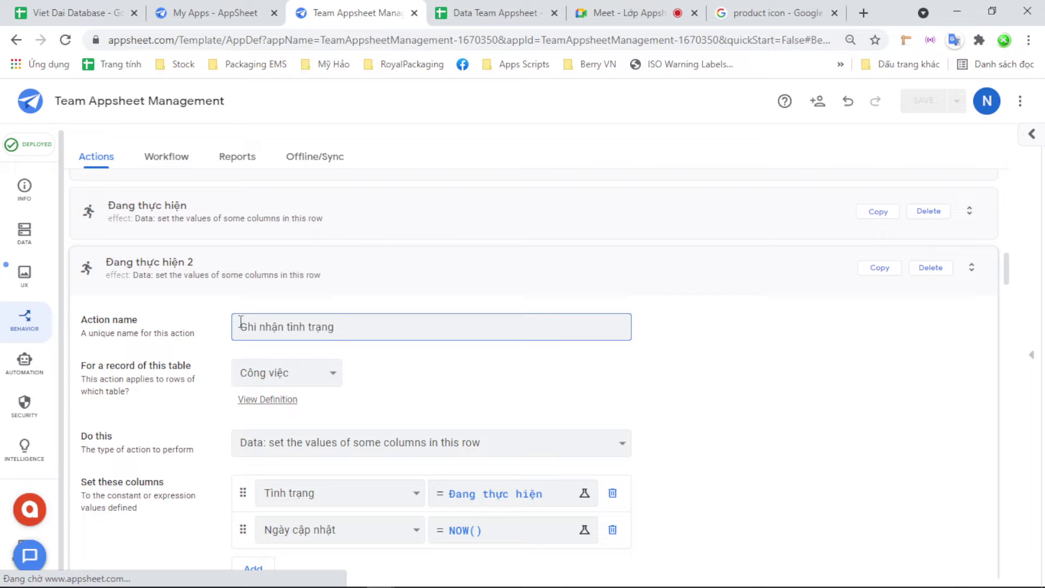
pyautogui.write(' thay đổi')
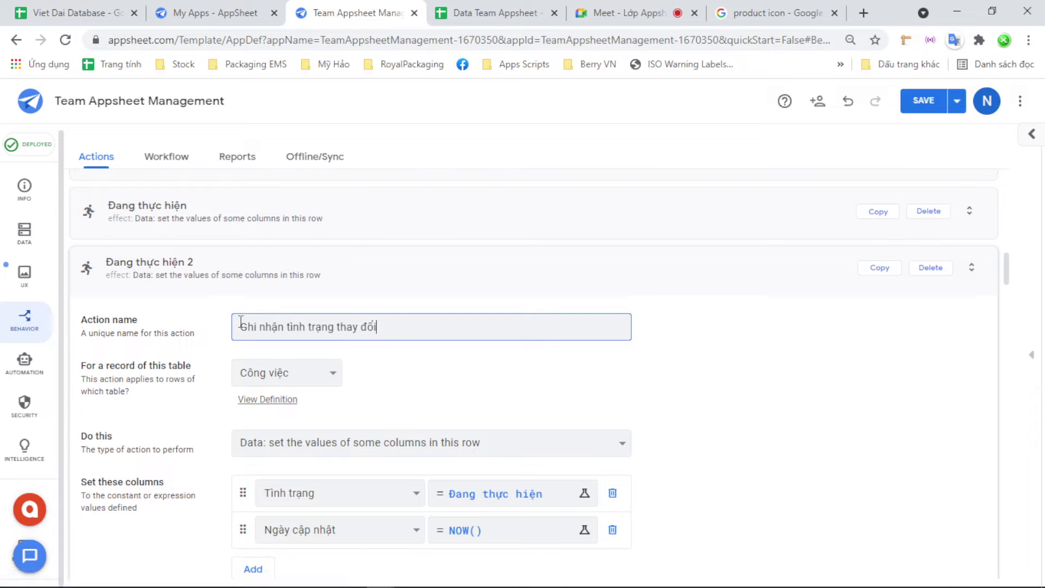
pyautogui.press('BackSpace')
pyautogui.press('BackSpace')
pyautogui.press('BackSpace')
pyautogui.press('BackSpace')
pyautogui.press('BackSpace')
pyautogui.press('BackSpace')
pyautogui.write('vào bangr cha')
pyautogui.press('Return')
pyautogui.scroll(3, 346, 327)
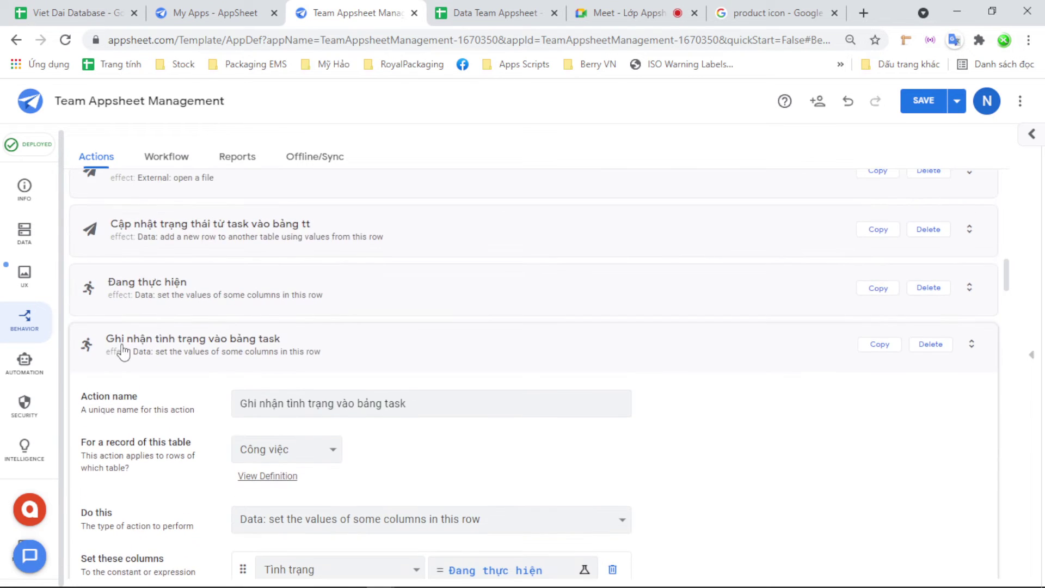
pyautogui.scroll(-1, 198, 420)
# Step: Set the copied action's Prominence to 'Do not display'
pyautogui.scroll(-4, 206, 415)
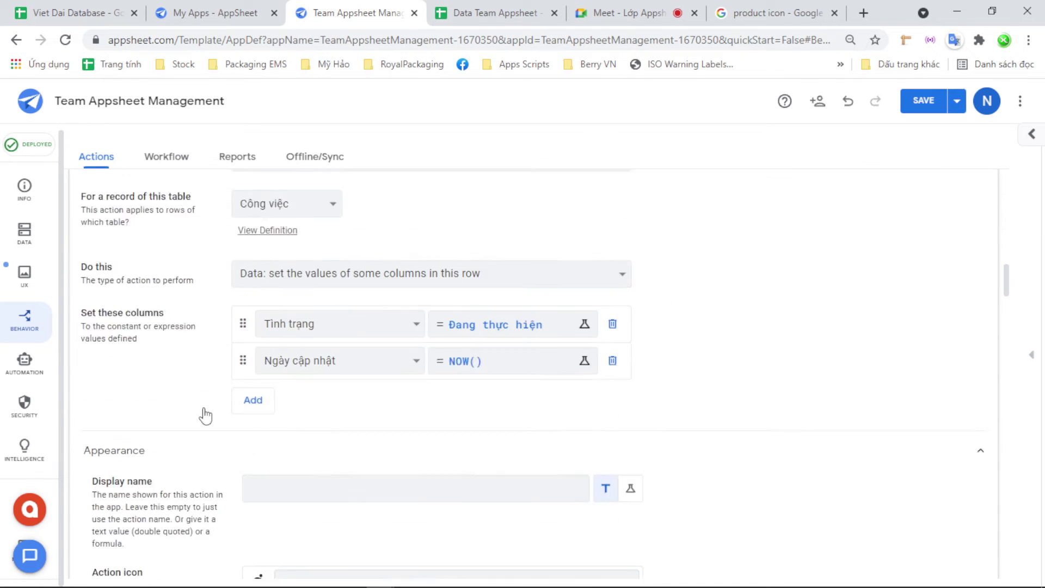
pyautogui.scroll(-1, 517, 429)
pyautogui.scroll(-4, 514, 436)
pyautogui.scroll(-3, 511, 442)
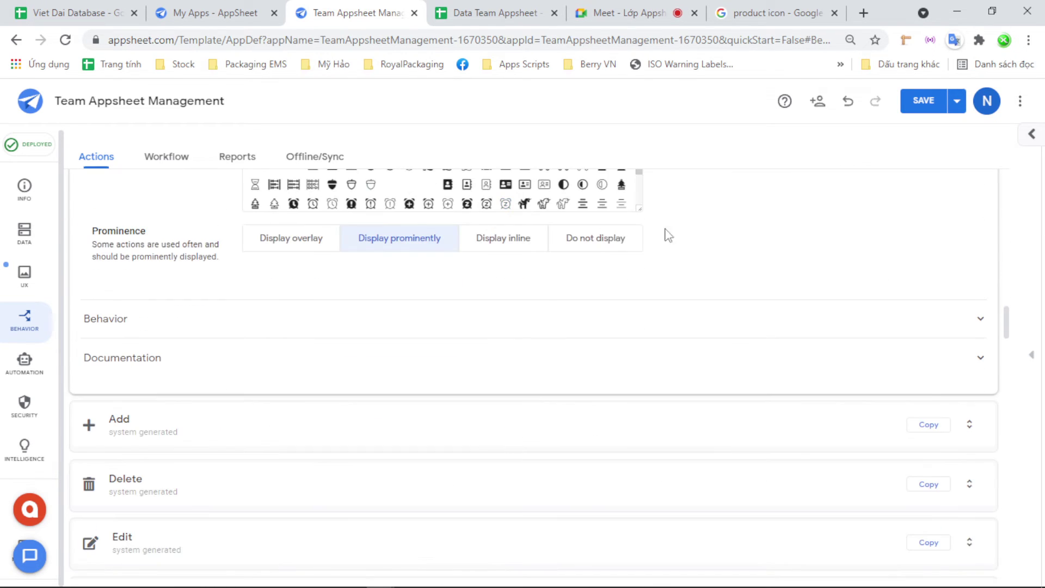
pyautogui.click(607, 246)
pyautogui.scroll(6, 608, 245)
pyautogui.scroll(6, 611, 243)
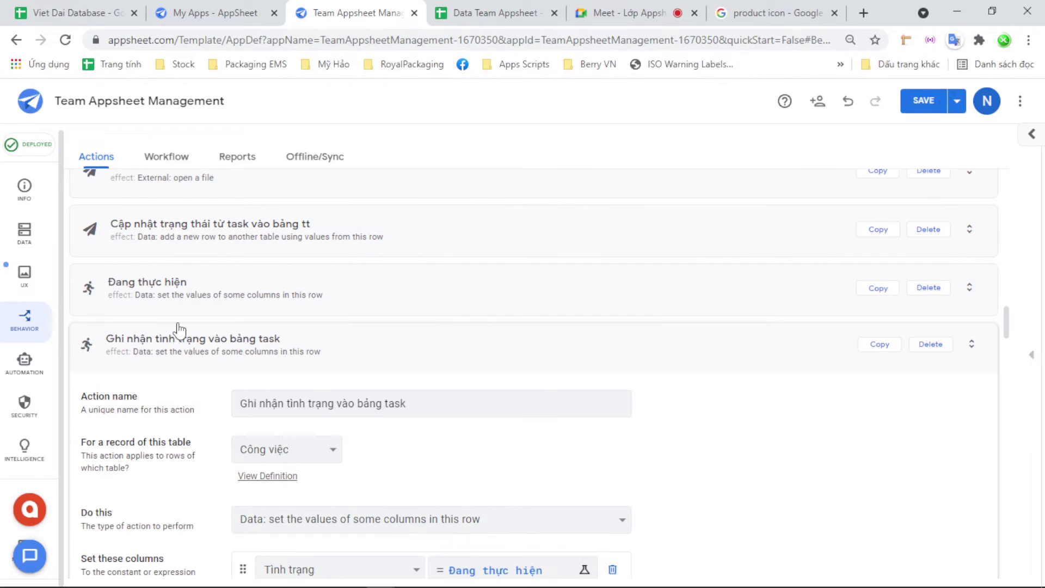
pyautogui.scroll(-2, 165, 352)
pyautogui.scroll(2, 165, 353)
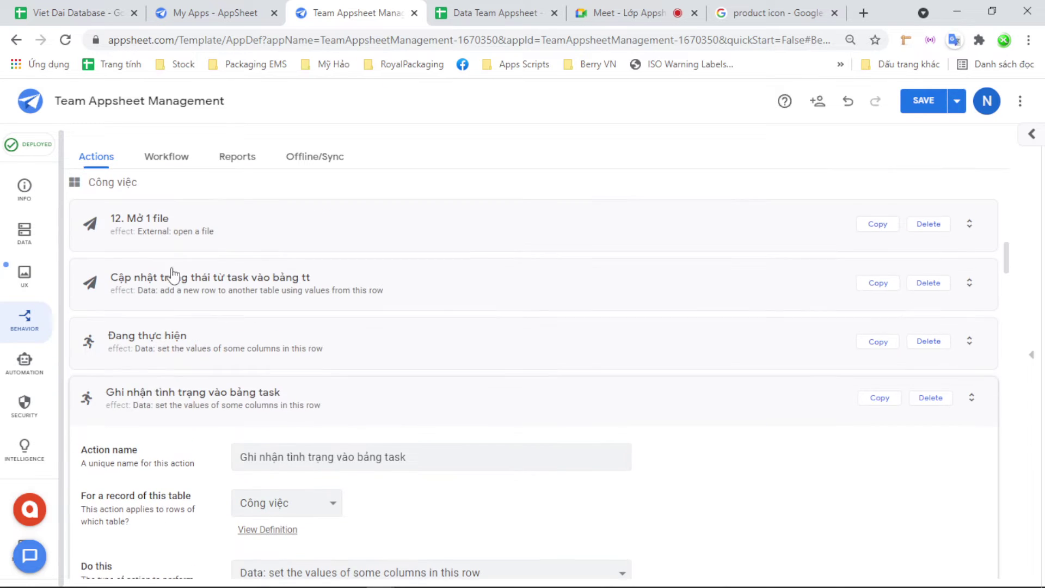
# Step: Make Đang thực hiện a 'Grouped: execute a sequence of actions' action with one step added
pyautogui.click(181, 344)
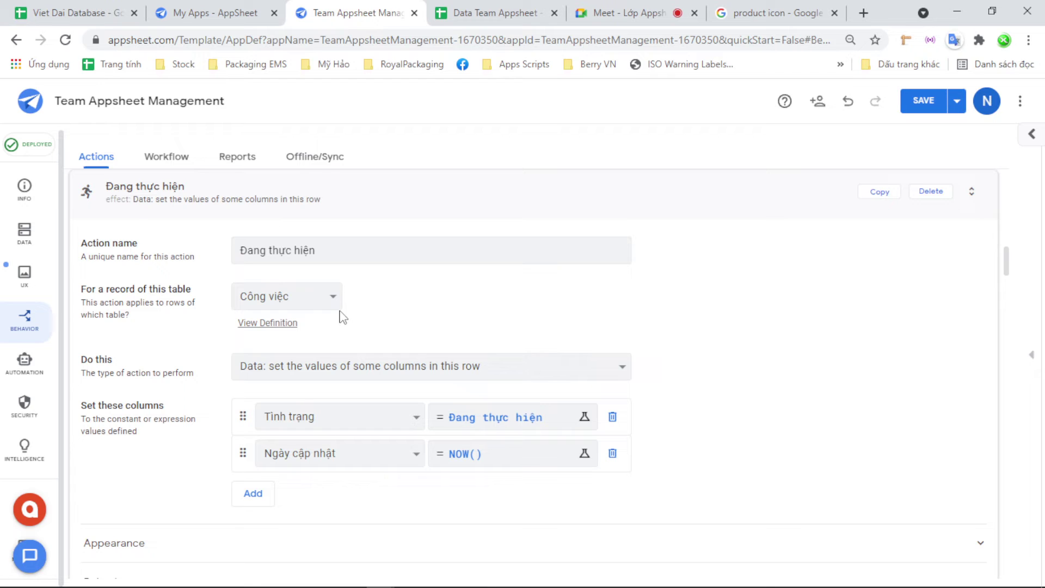
pyautogui.click(315, 303)
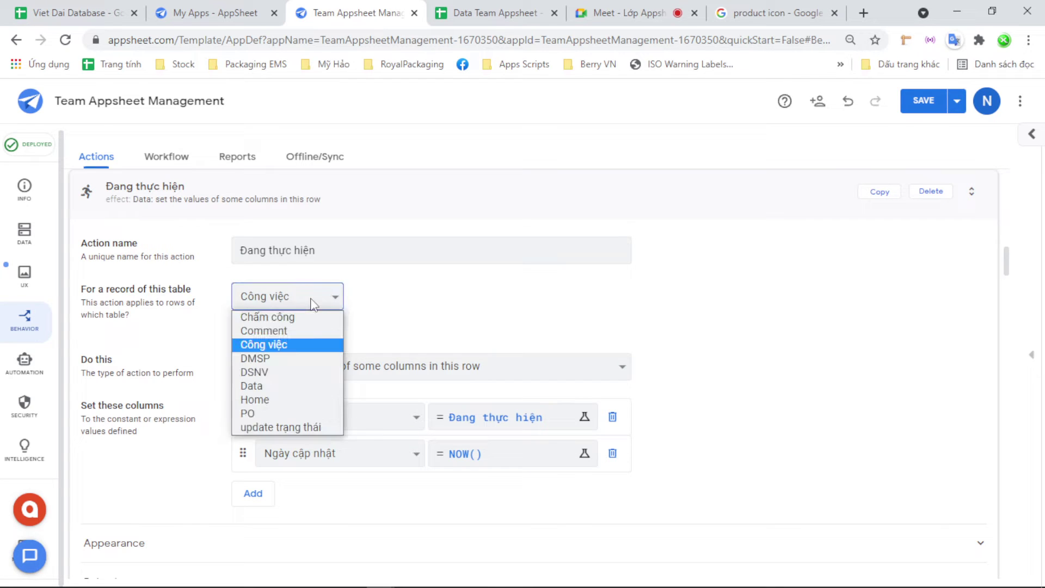
pyautogui.click(314, 304)
pyautogui.click(336, 366)
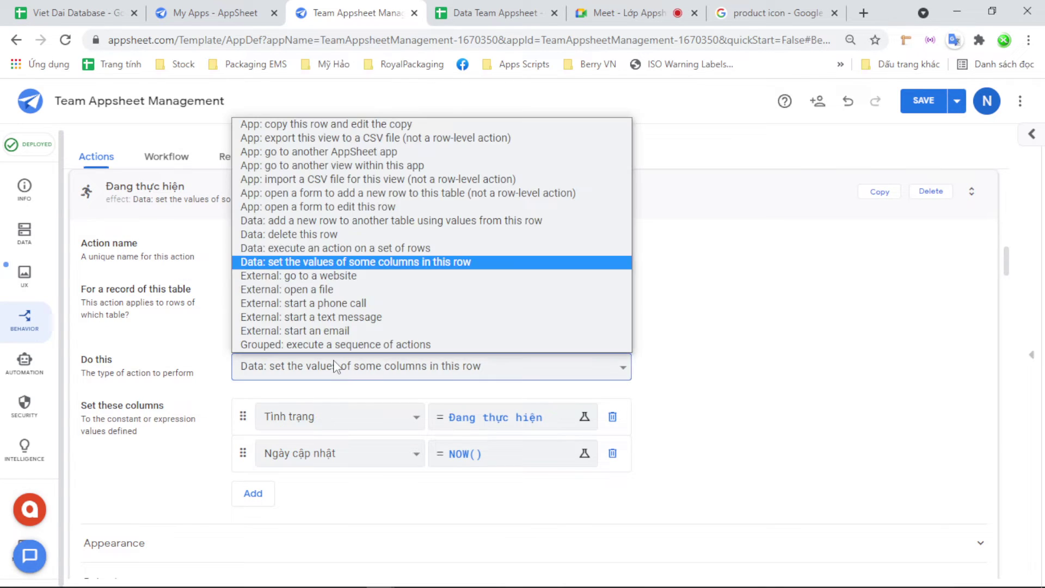
pyautogui.click(340, 341)
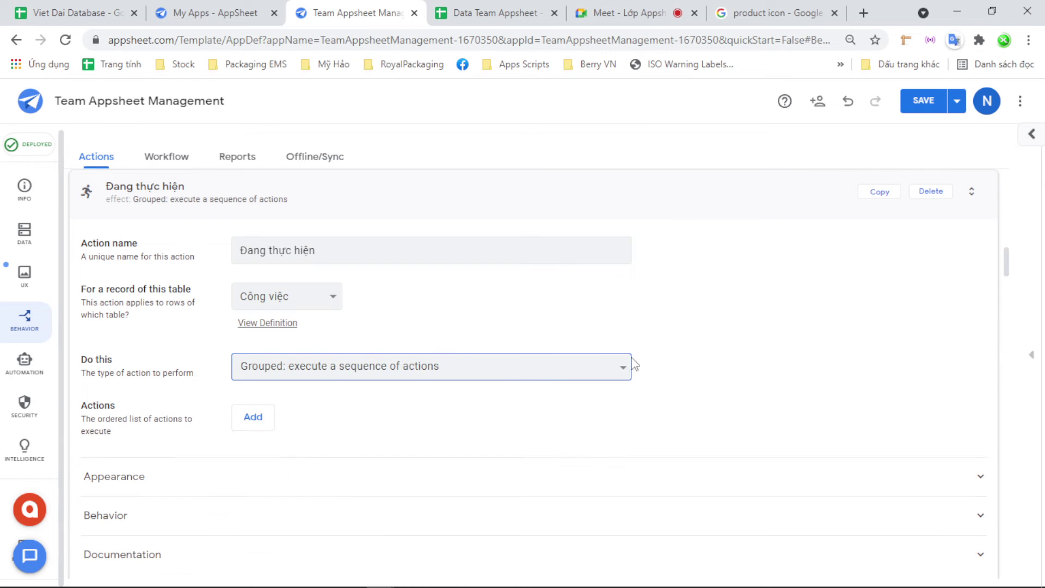
pyautogui.click(254, 426)
pyautogui.scroll(3, 163, 304)
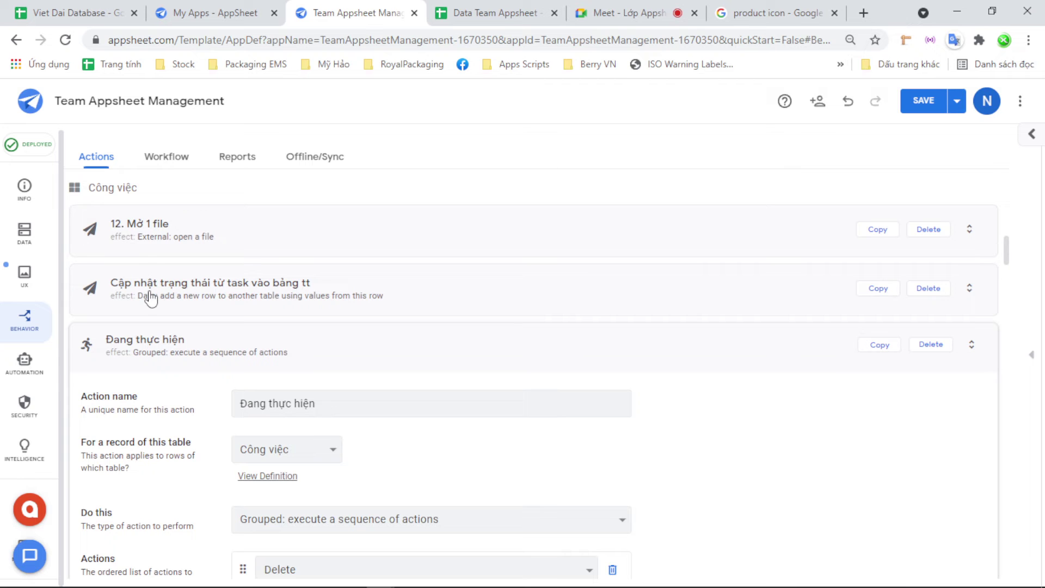
# Step: Prefix '1. ' to the Ghi nhận tình trạng vào bảng task action name
pyautogui.scroll(-1, 150, 299)
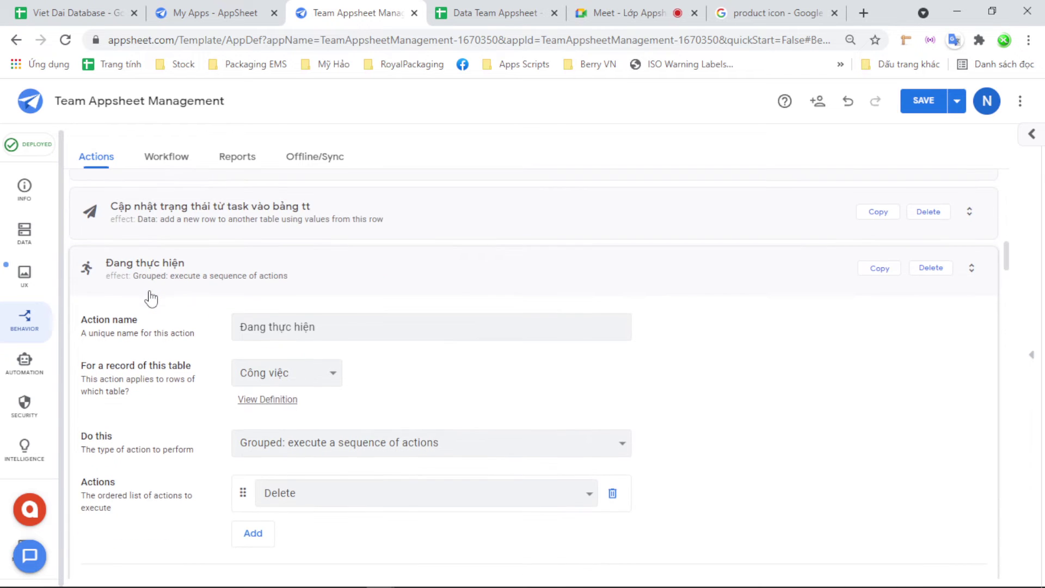
pyautogui.scroll(-1, 151, 299)
pyautogui.scroll(-5, 152, 297)
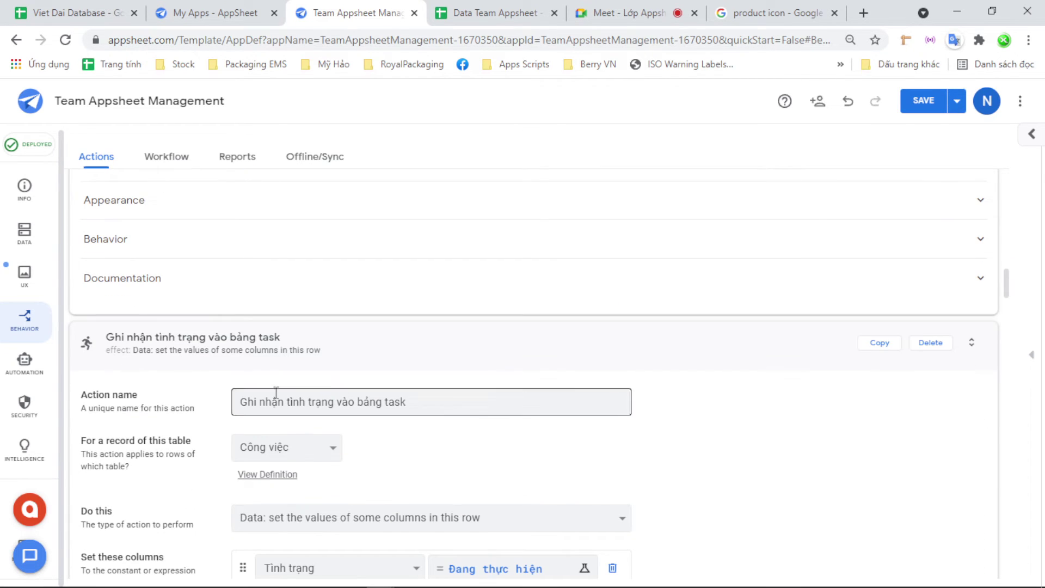
pyautogui.click(243, 404)
pyautogui.write('1')
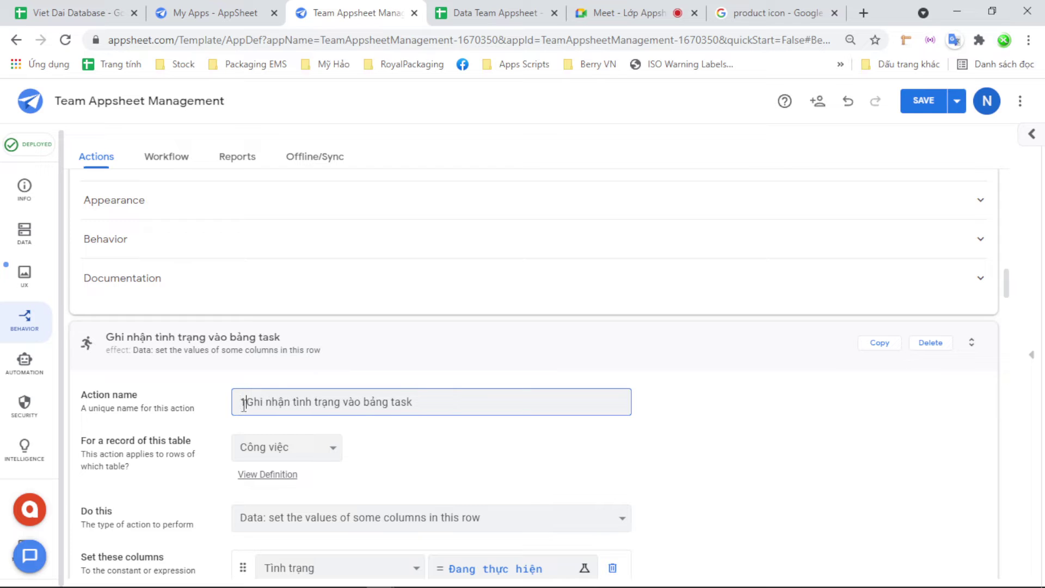
pyautogui.write('.')
pyautogui.click(338, 427)
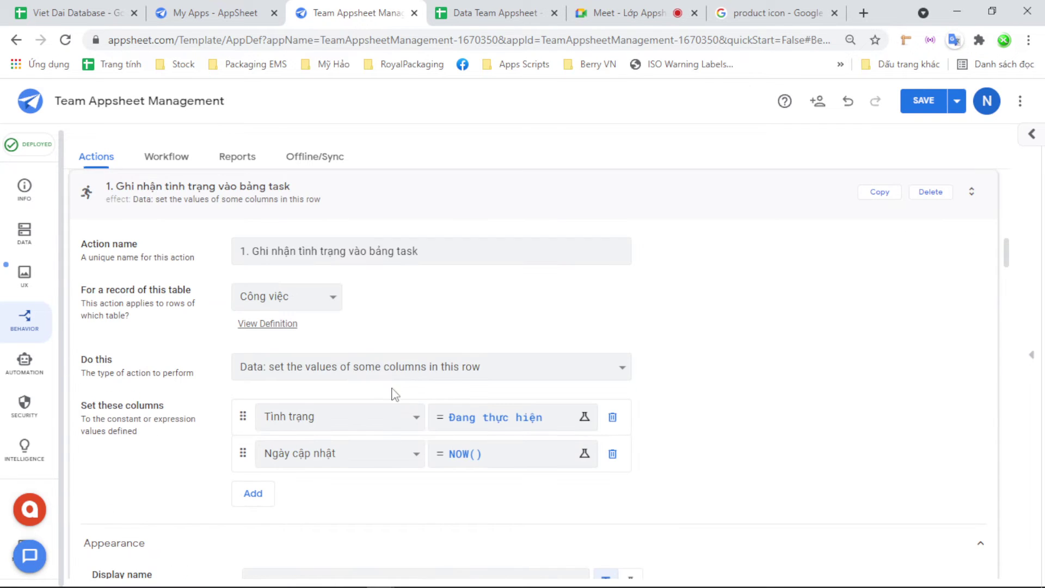
pyautogui.scroll(2, 354, 304)
pyautogui.scroll(1, 305, 302)
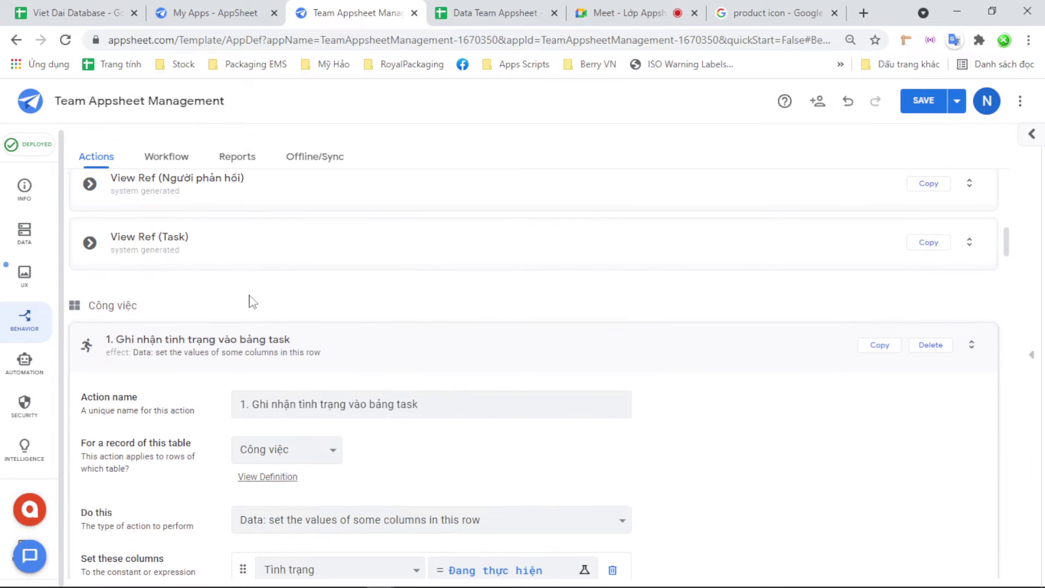
pyautogui.scroll(-1, 218, 289)
pyautogui.click(123, 270)
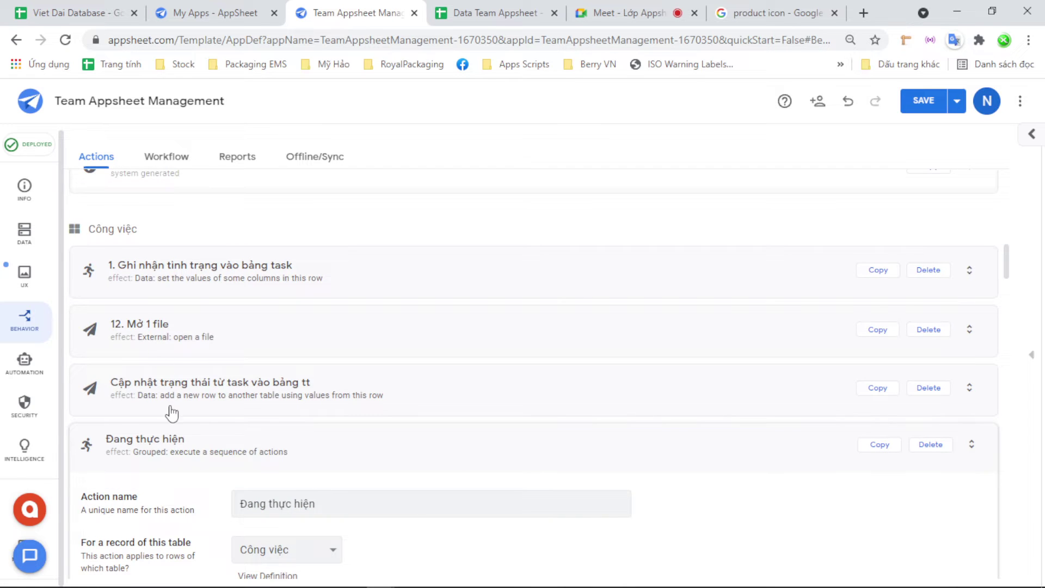
# Step: Prefix '2. ' to the Cập nhật trạng thái từ task vào bảng tt action name
pyautogui.scroll(-1, 172, 425)
pyautogui.click(155, 322)
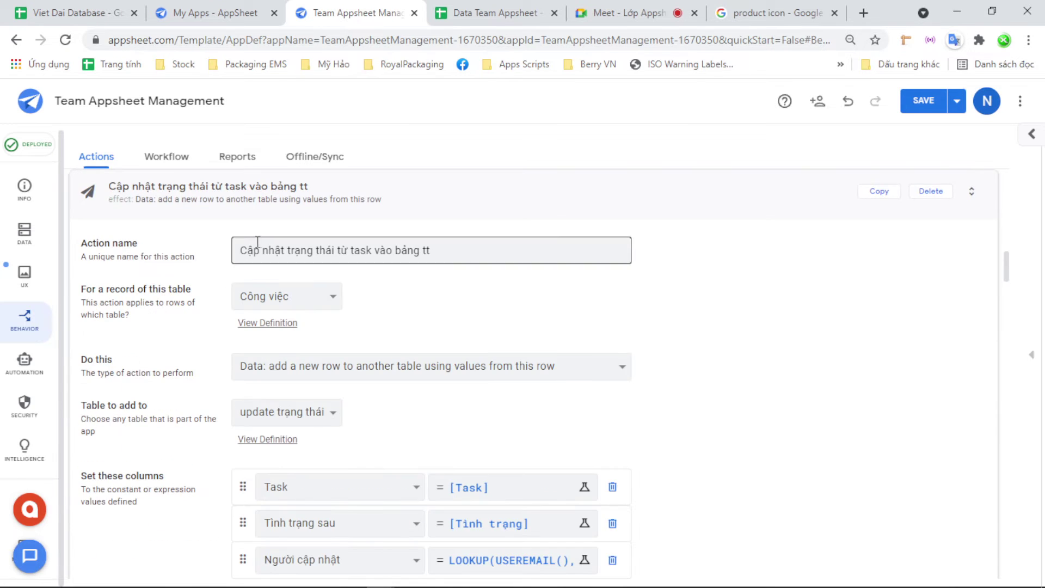
pyautogui.click(238, 250)
pyautogui.write('2')
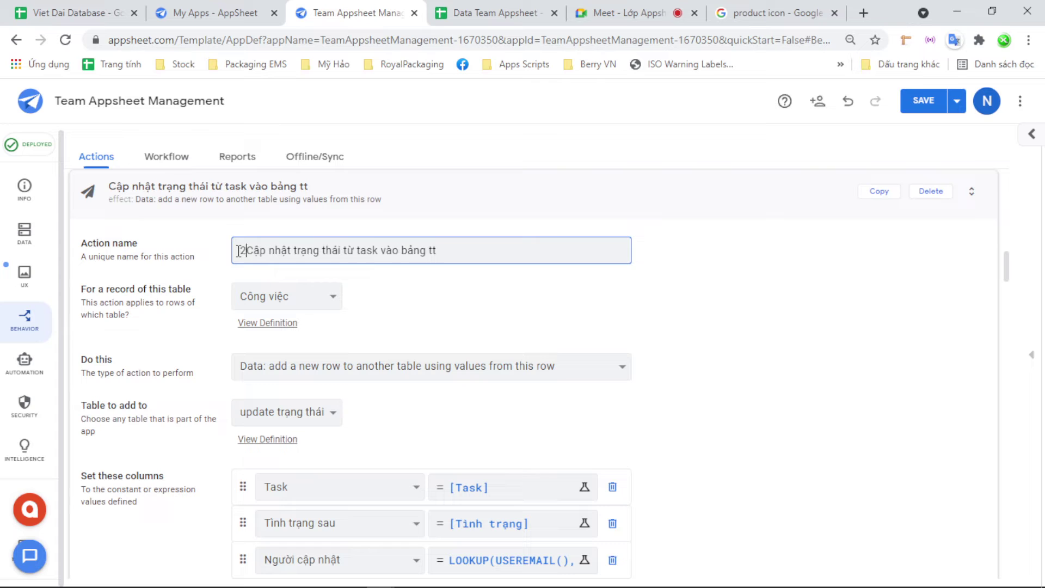
pyautogui.write('.')
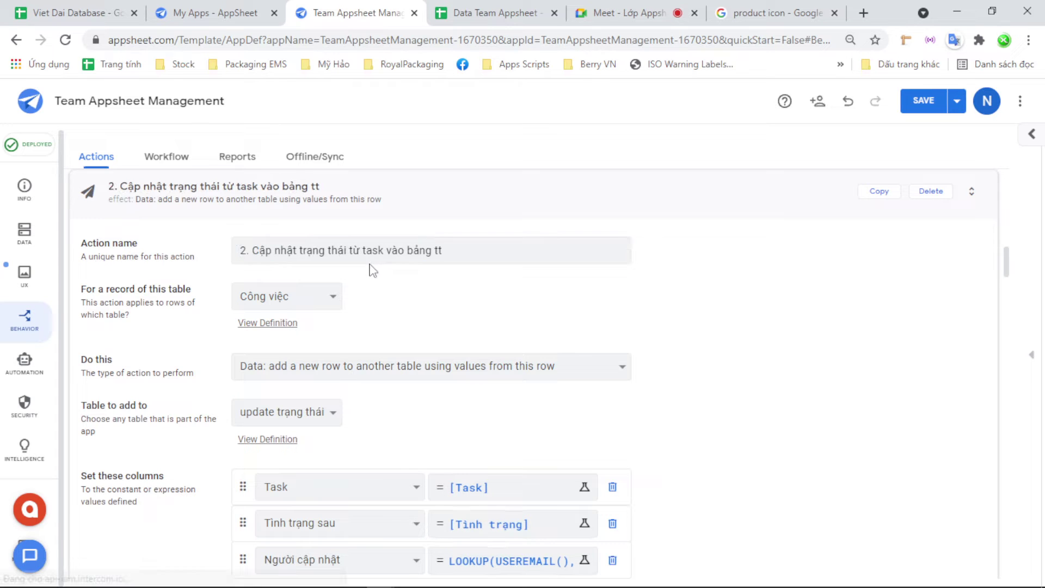
pyautogui.click(99, 195)
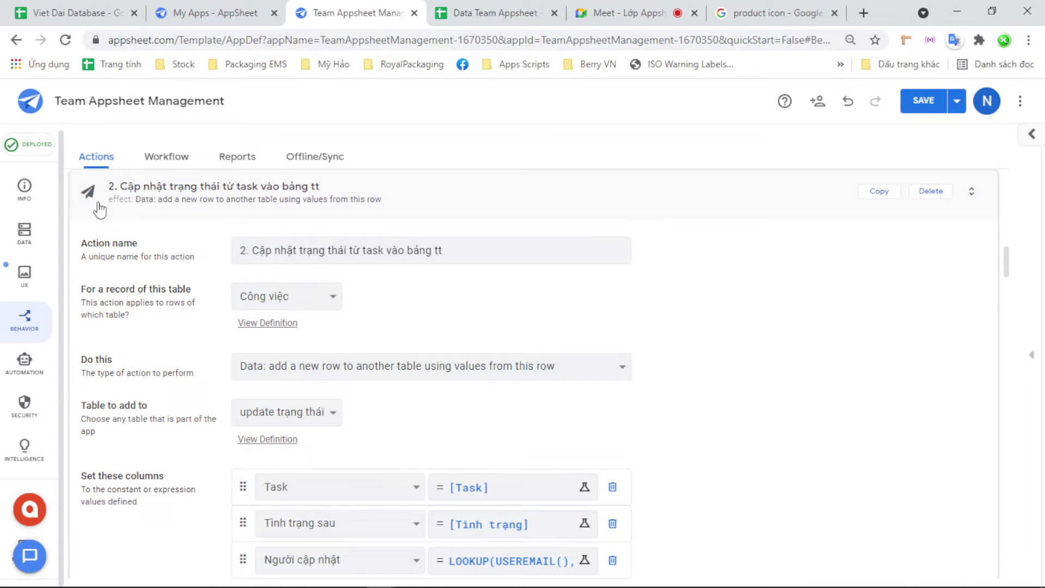
# Step: Make the grouped action run 1. Ghi nhận tình trạng… first, then 2. Cập nhật trạng thái từ task vào bảng tt
pyautogui.scroll(-3, 317, 330)
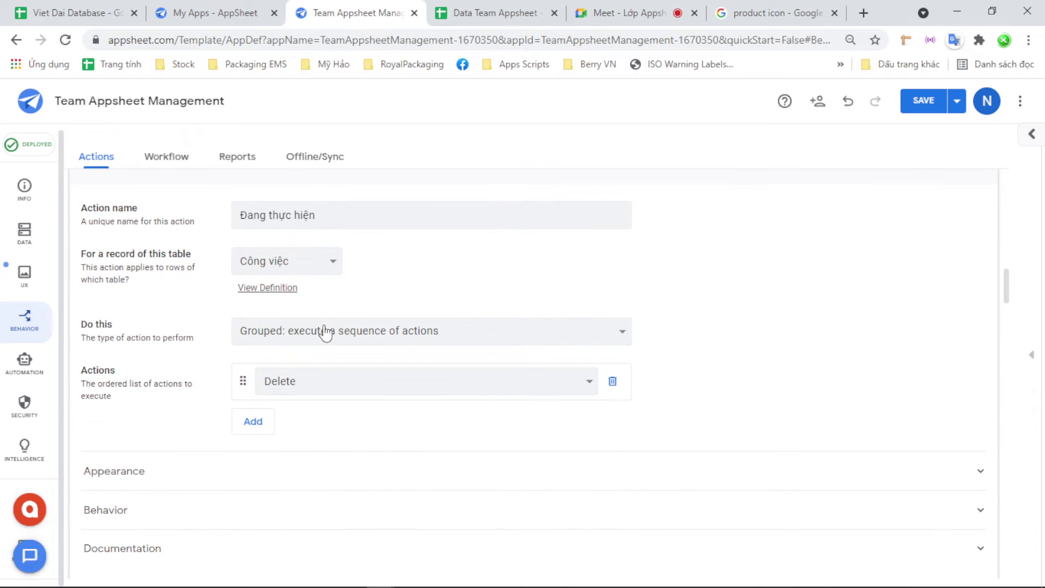
pyautogui.click(256, 422)
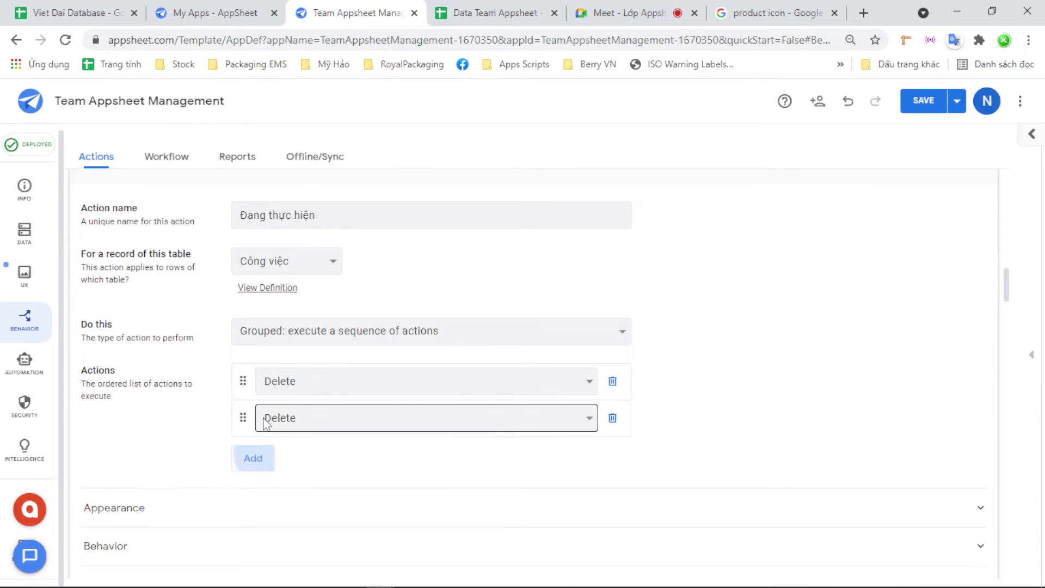
pyautogui.click(318, 385)
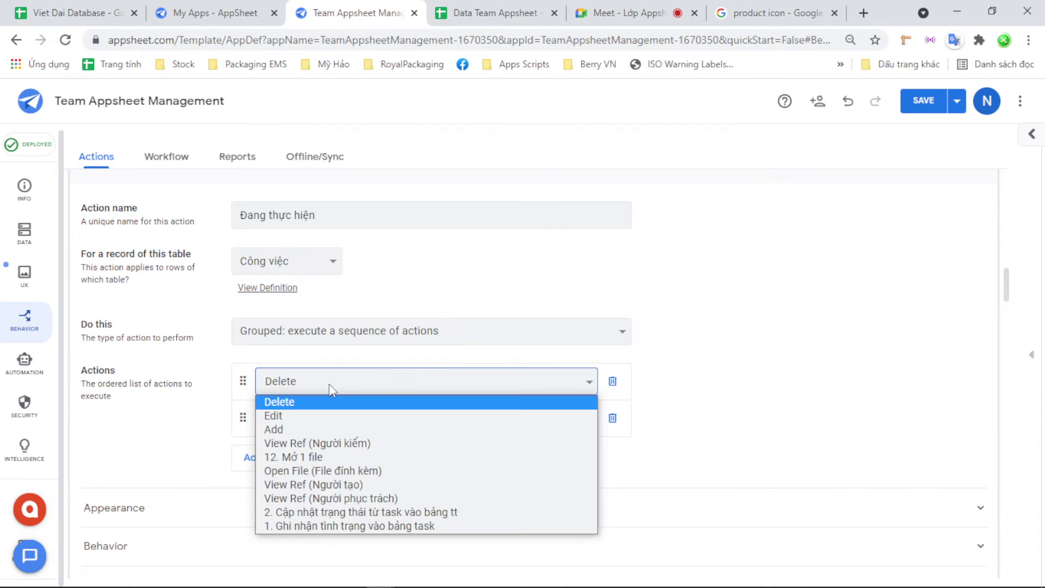
pyautogui.click(336, 526)
pyautogui.click(324, 427)
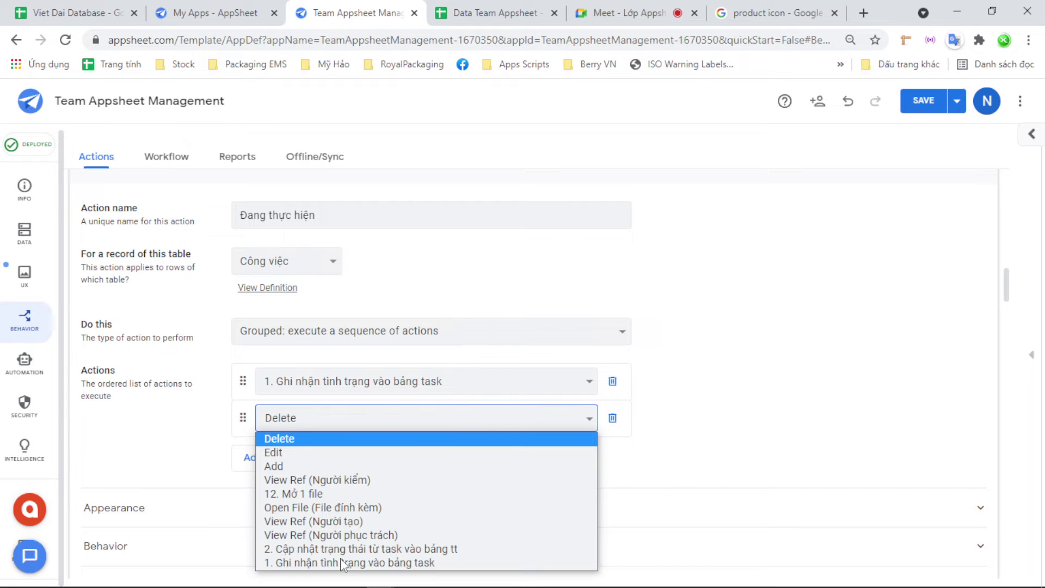
pyautogui.click(329, 548)
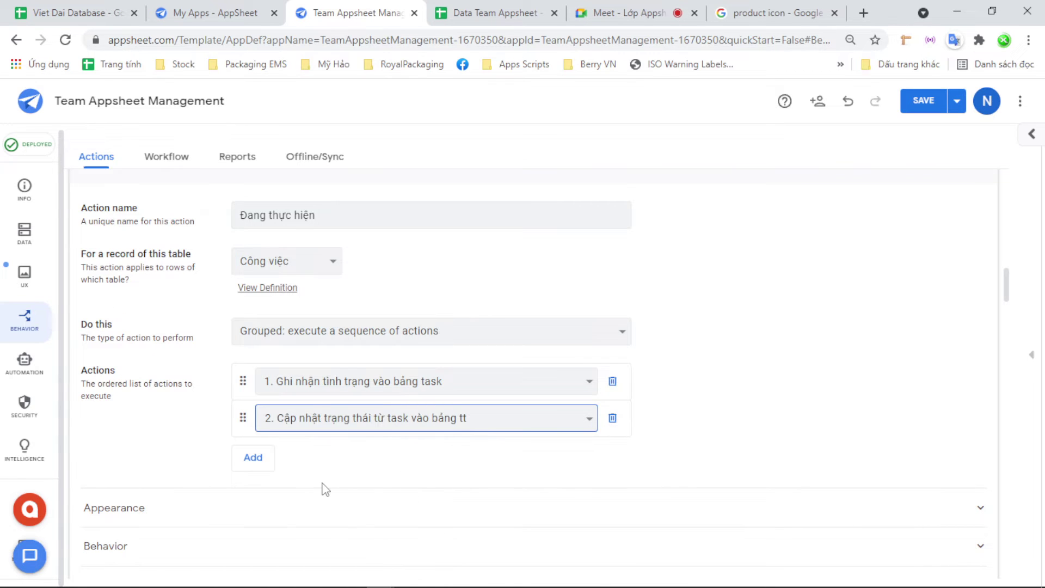
# Step: Append a third Delete step to the sequence and expand the Behavior settings
pyautogui.scroll(-1, 324, 489)
pyautogui.click(253, 380)
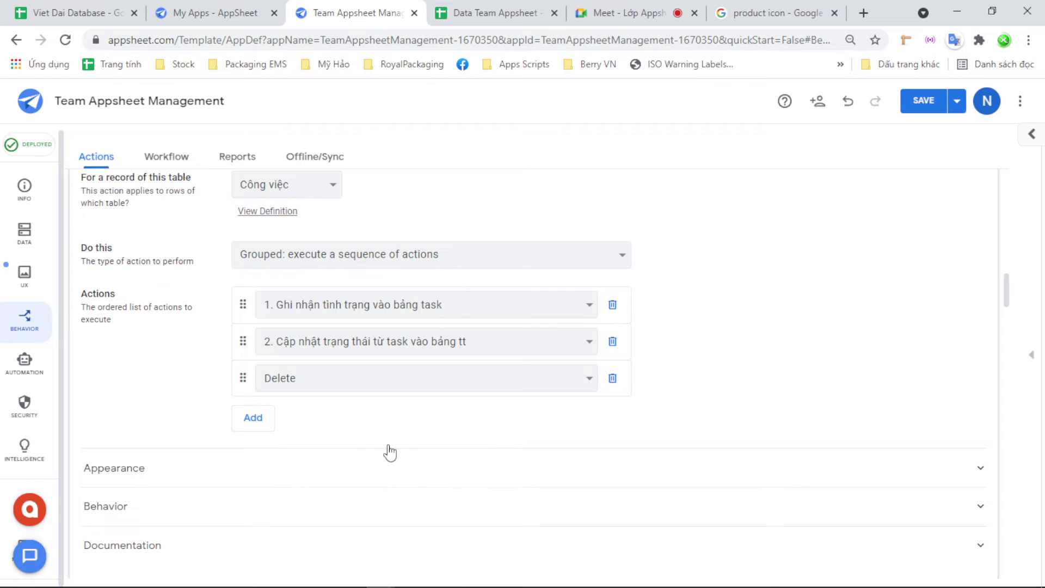
pyautogui.click(198, 507)
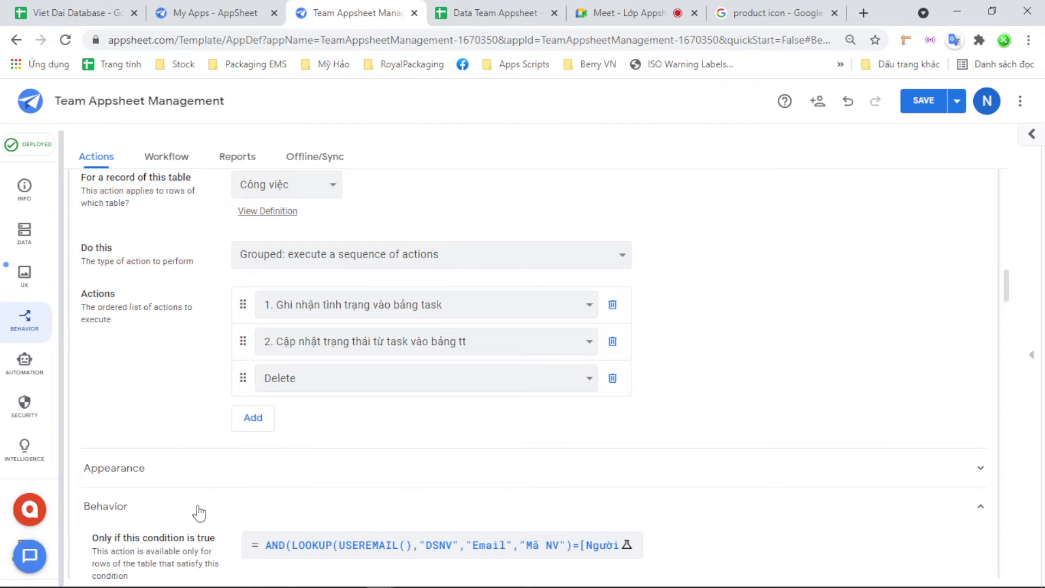
pyautogui.scroll(-2, 198, 507)
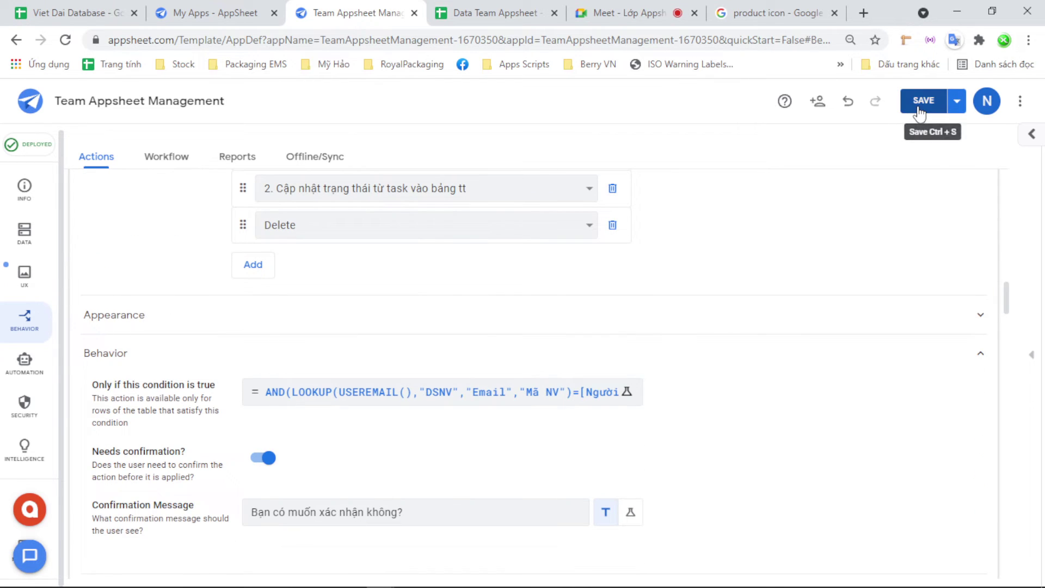
pyautogui.scroll(4, 646, 298)
pyautogui.scroll(1, 646, 298)
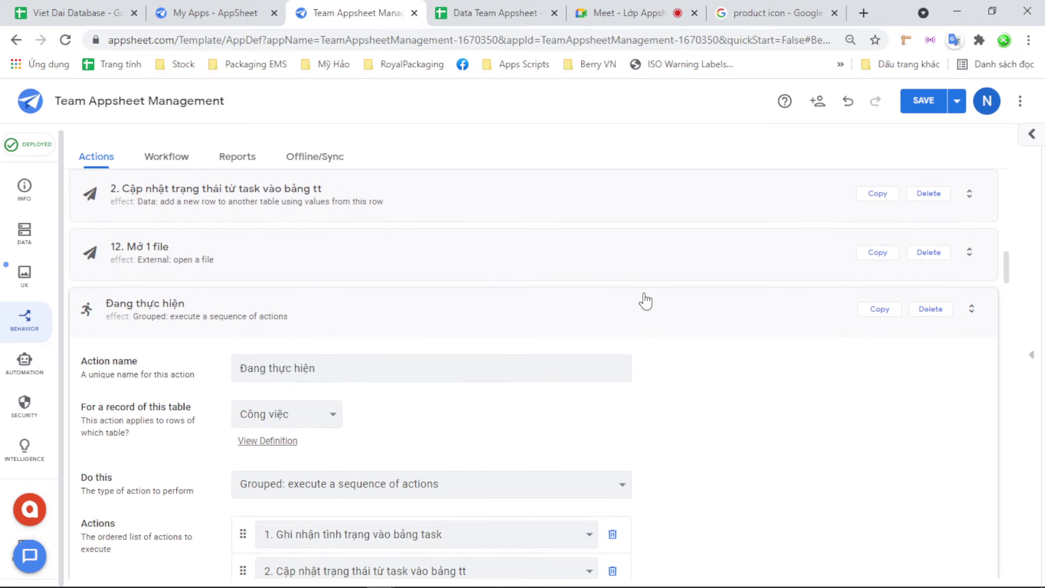
pyautogui.scroll(4, 645, 299)
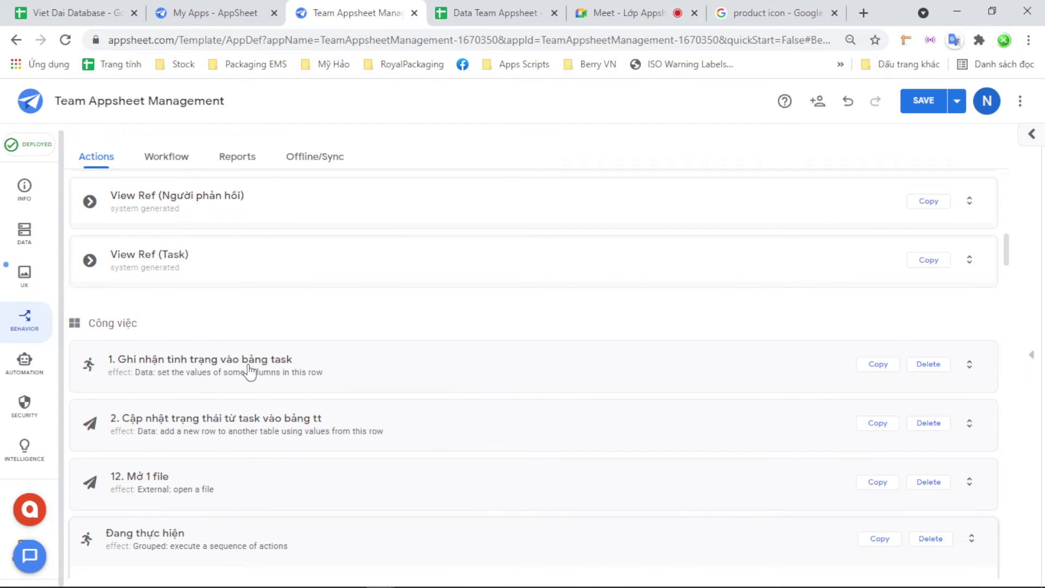
# Step: Set action 2 Cập nhật trạng thái từ task vào bảng tt to Do not display, save, and open the preview
pyautogui.click(287, 437)
pyautogui.scroll(-5, 380, 410)
pyautogui.scroll(1, 368, 389)
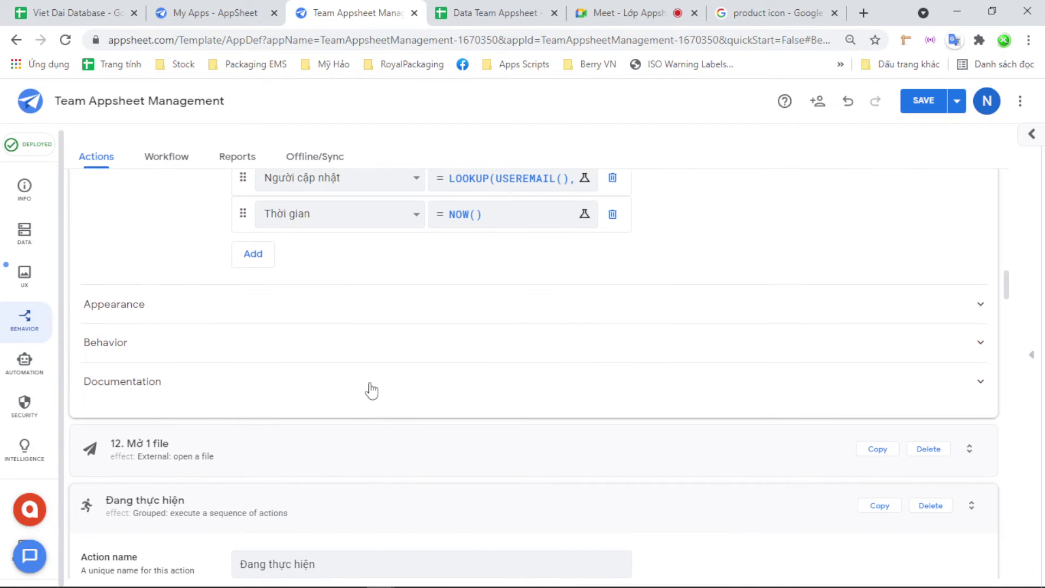
pyautogui.click(288, 305)
pyautogui.scroll(-5, 711, 408)
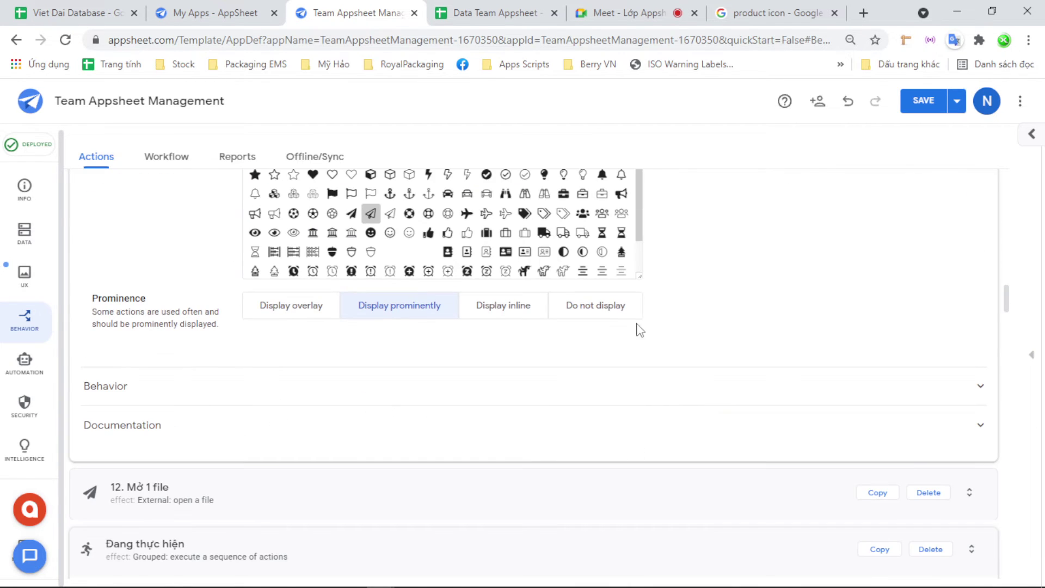
pyautogui.click(608, 306)
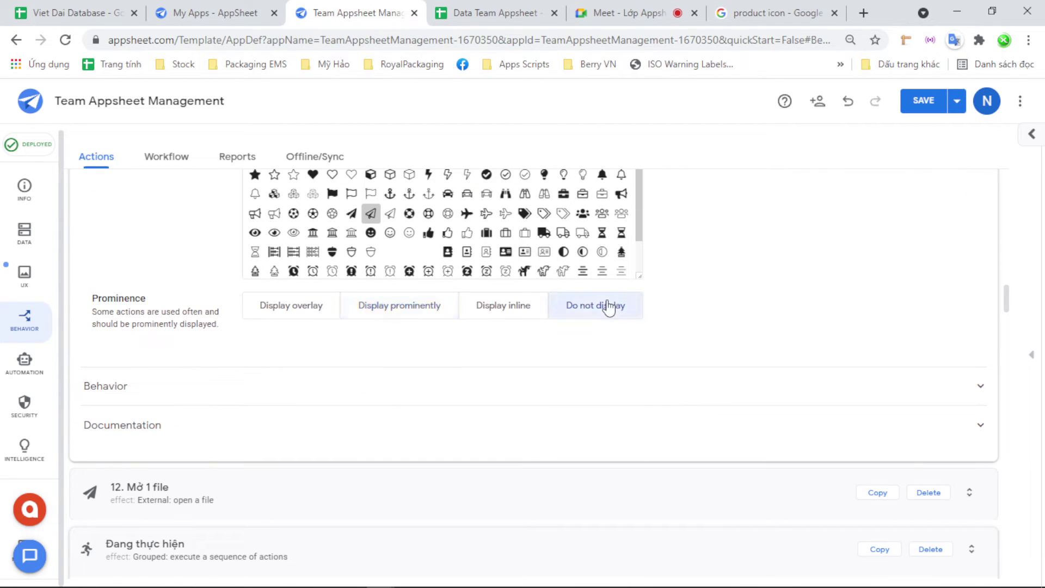
pyautogui.click(930, 109)
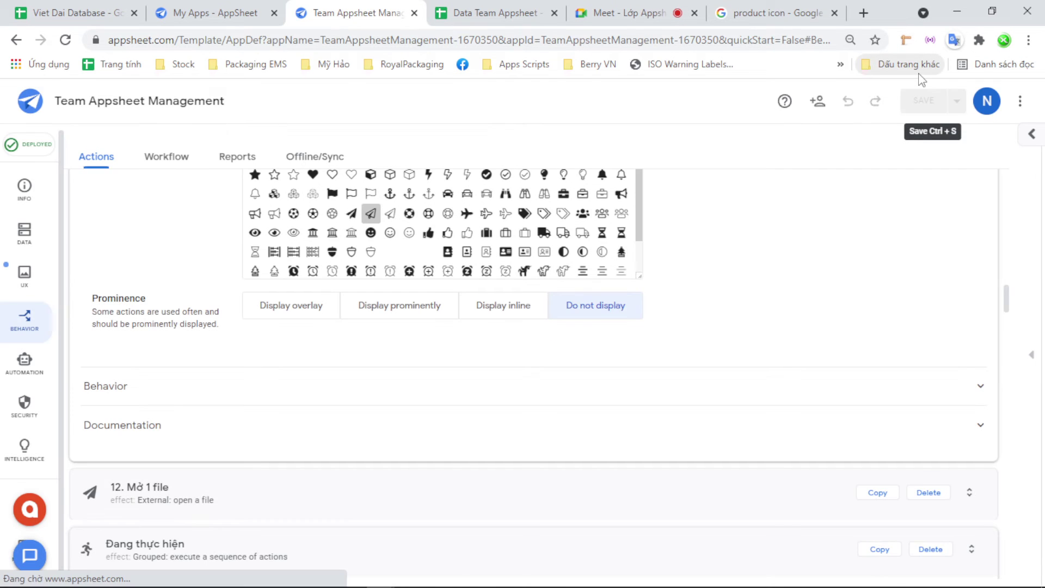
pyautogui.click(1027, 360)
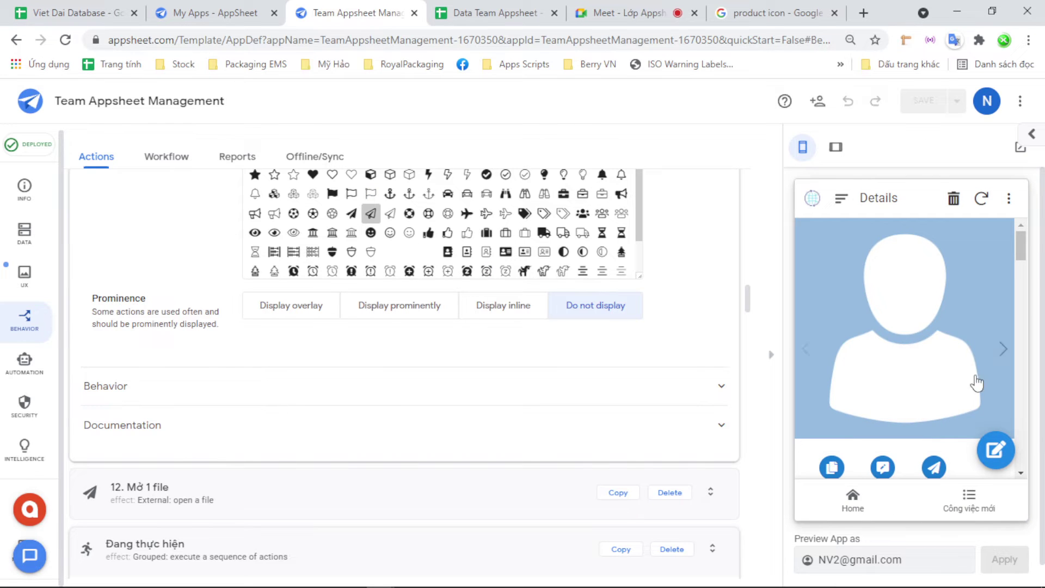
# Step: Browse the preview's home screen, opening and cancelling the Thêm nhân viên employee form
pyautogui.scroll(-3, 969, 394)
pyautogui.click(853, 497)
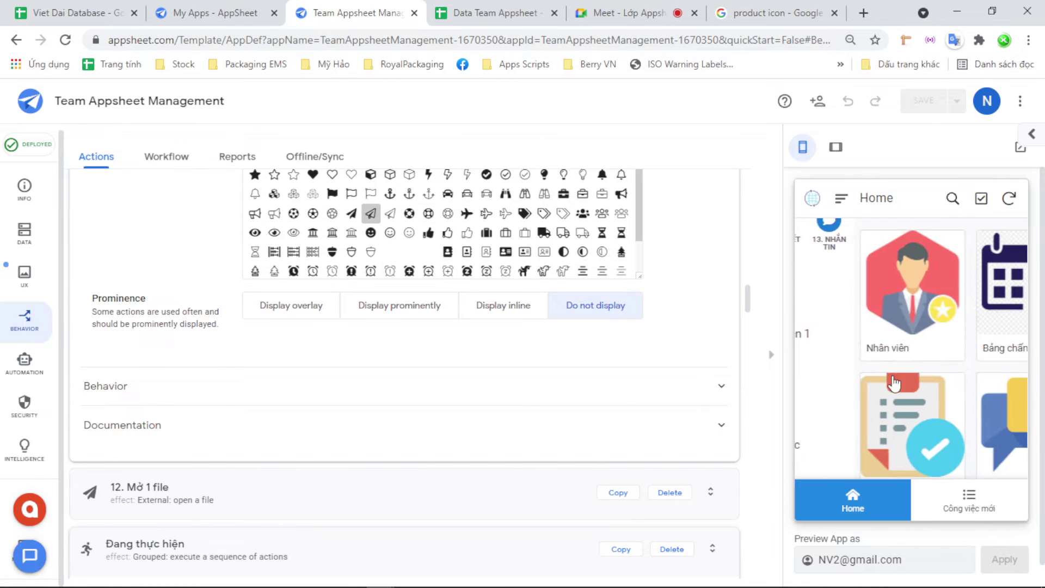
pyautogui.scroll(-3, 913, 294)
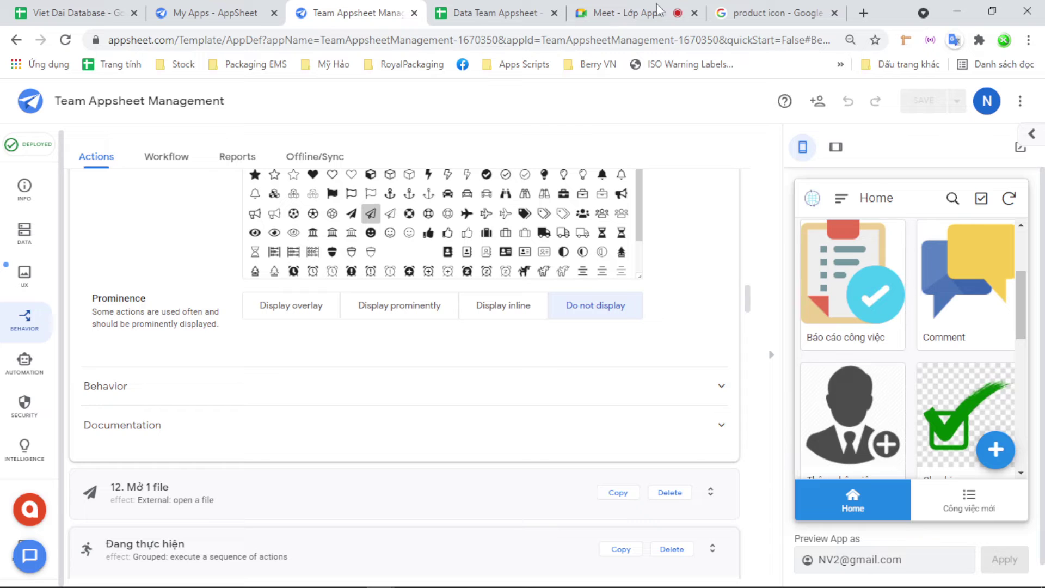
pyautogui.scroll(-4, 919, 330)
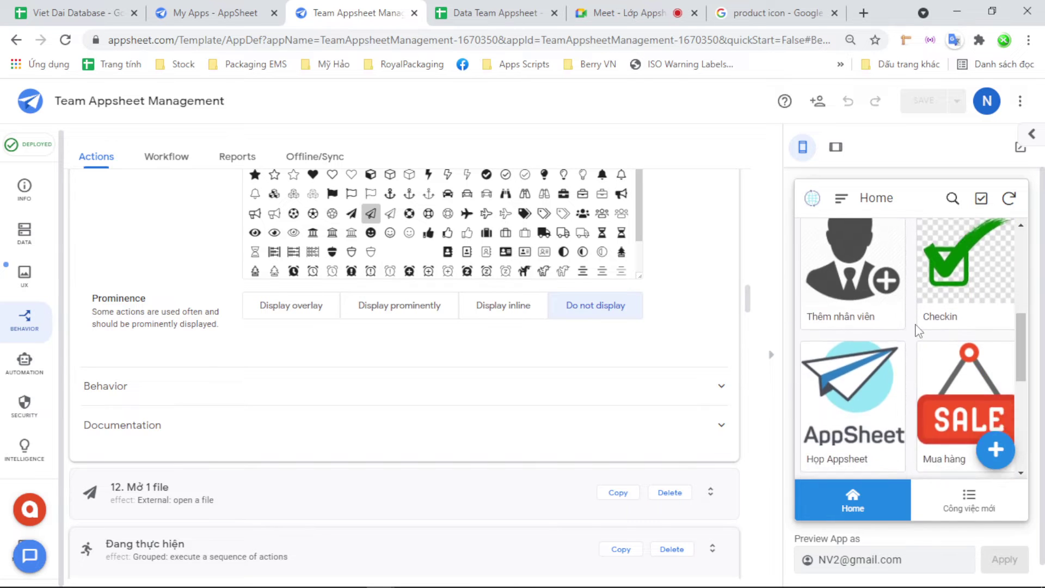
pyautogui.scroll(3, 919, 330)
pyautogui.scroll(1, 919, 330)
pyautogui.scroll(-3, 919, 331)
pyautogui.scroll(3, 918, 329)
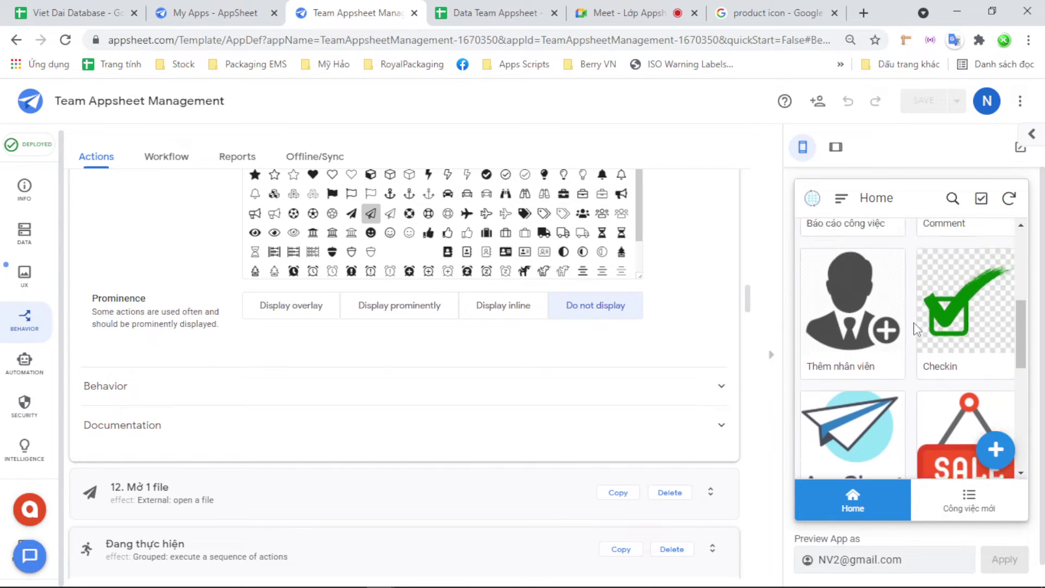
pyautogui.scroll(-2, 898, 332)
pyautogui.click(846, 349)
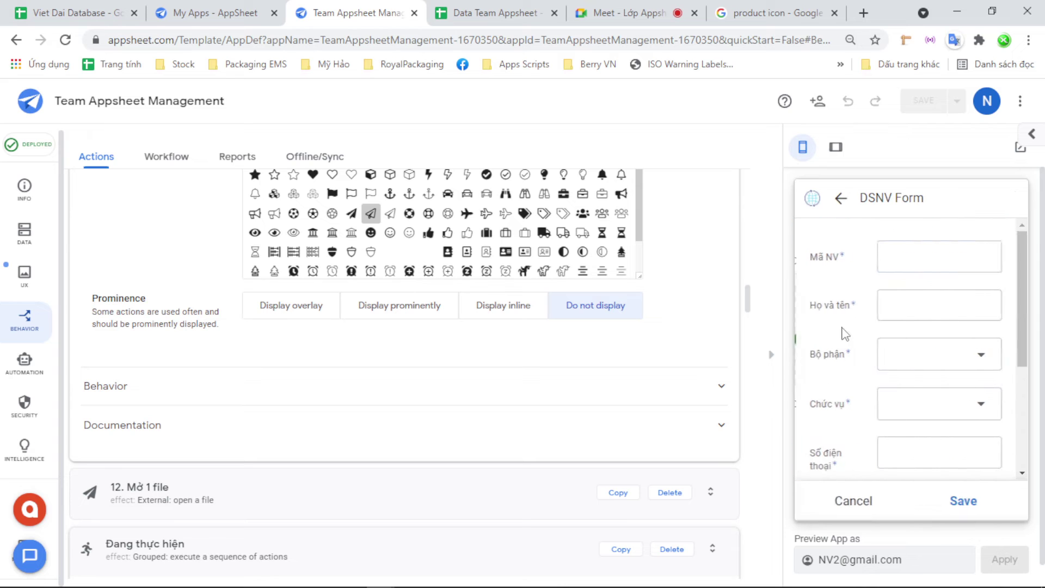
pyautogui.click(840, 499)
# Step: Open the Báo cáo công việc task list, scroll its table, and check the Data Team Appsheet spreadsheet
pyautogui.scroll(1, 898, 354)
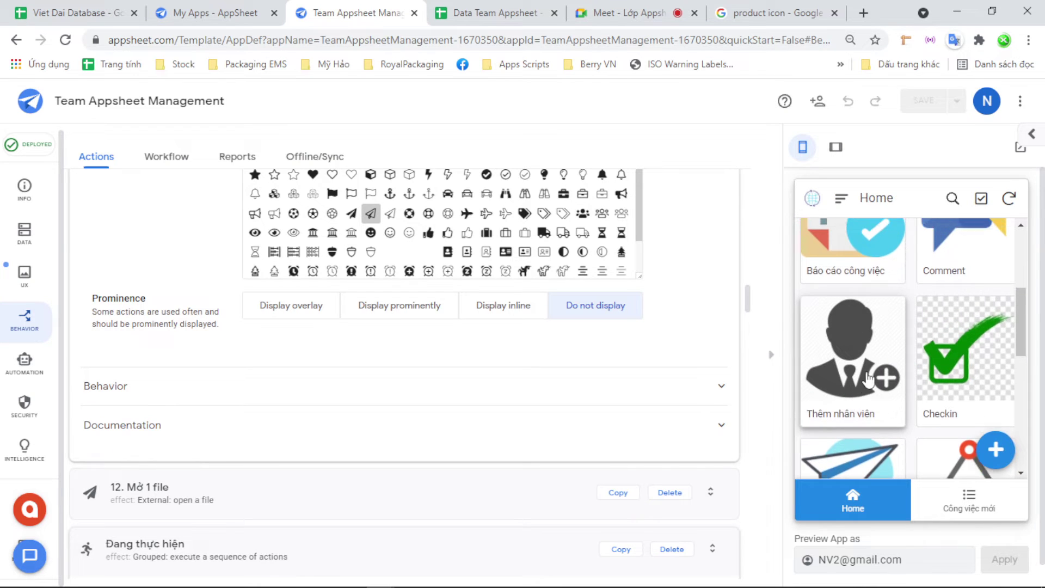
pyautogui.scroll(2, 899, 357)
pyautogui.click(865, 308)
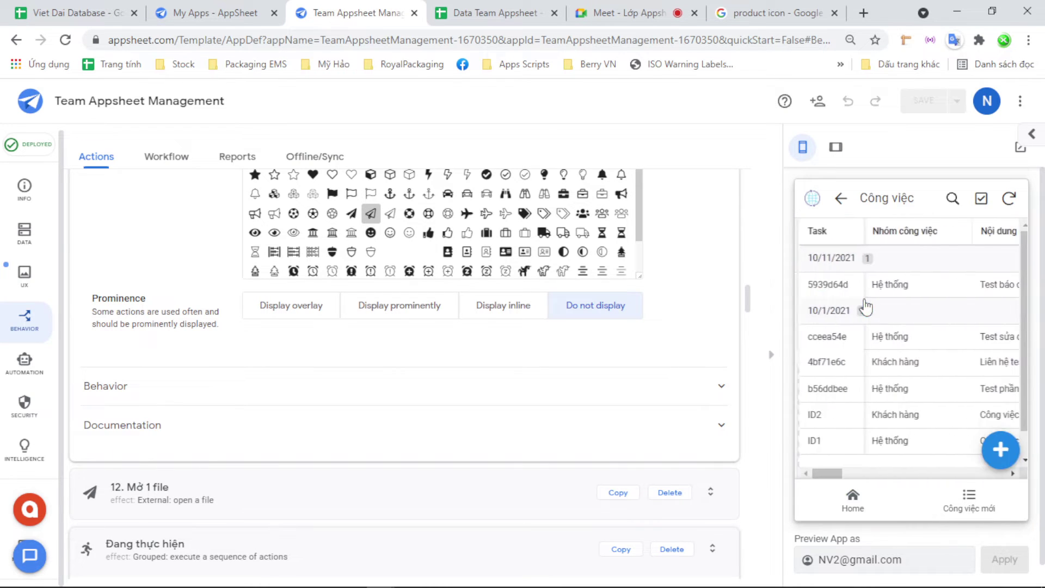
pyautogui.scroll(-1, 897, 309)
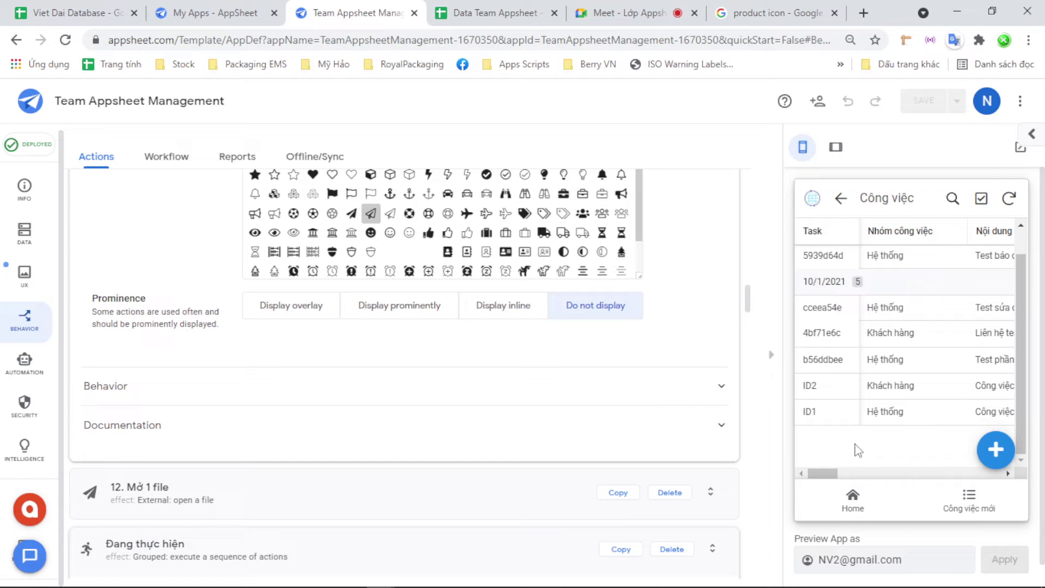
pyautogui.moveTo(841, 474)
pyautogui.mouseDown()
pyautogui.moveTo(993, 476)
pyautogui.moveTo(868, 460)
pyautogui.mouseUp()
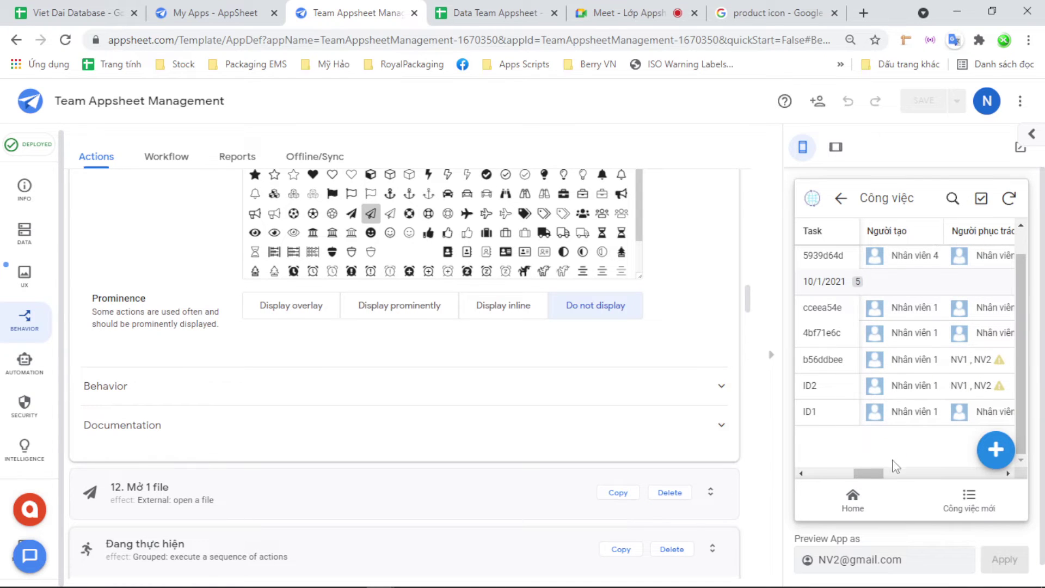
pyautogui.moveTo(871, 475); pyautogui.dragTo(877, 481)
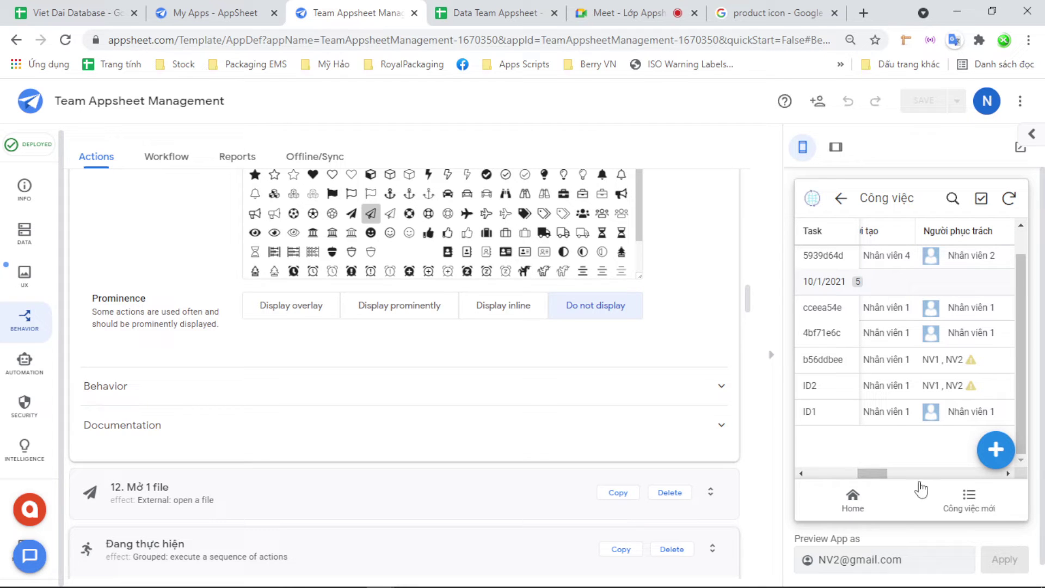
pyautogui.moveTo(872, 473); pyautogui.dragTo(868, 474)
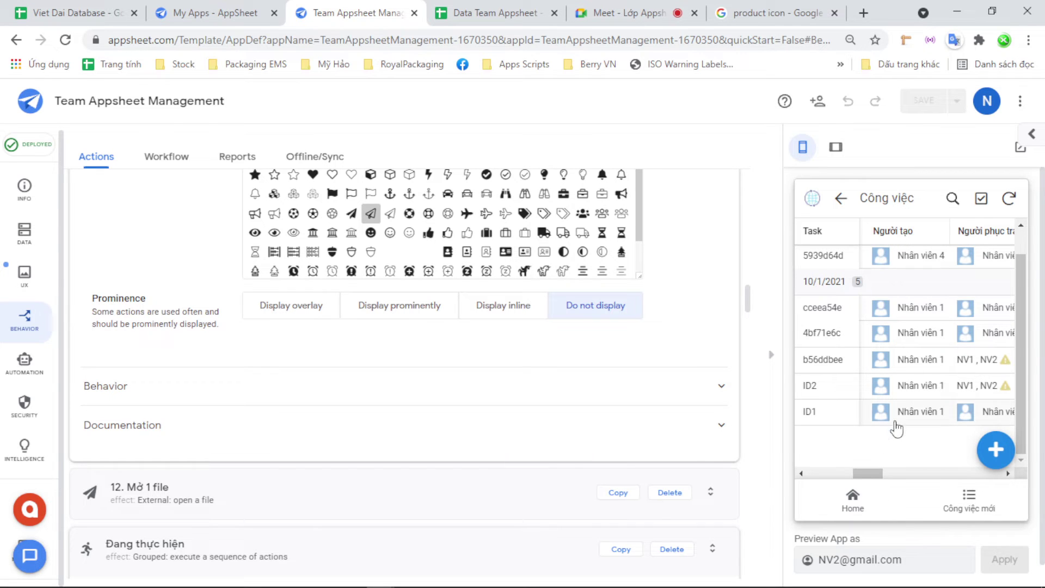
pyautogui.moveTo(869, 478); pyautogui.dragTo(881, 474)
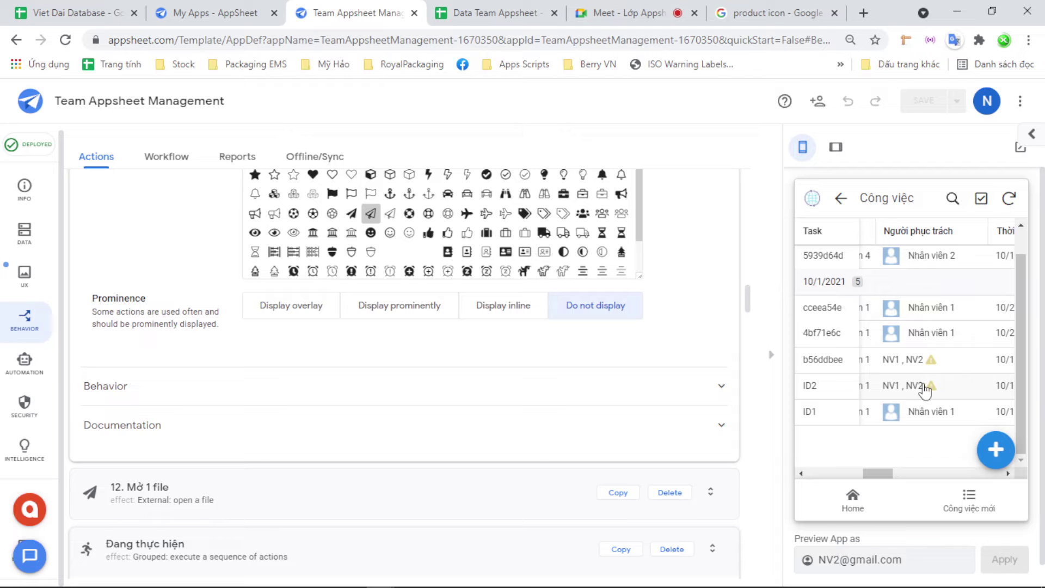
pyautogui.click(485, 17)
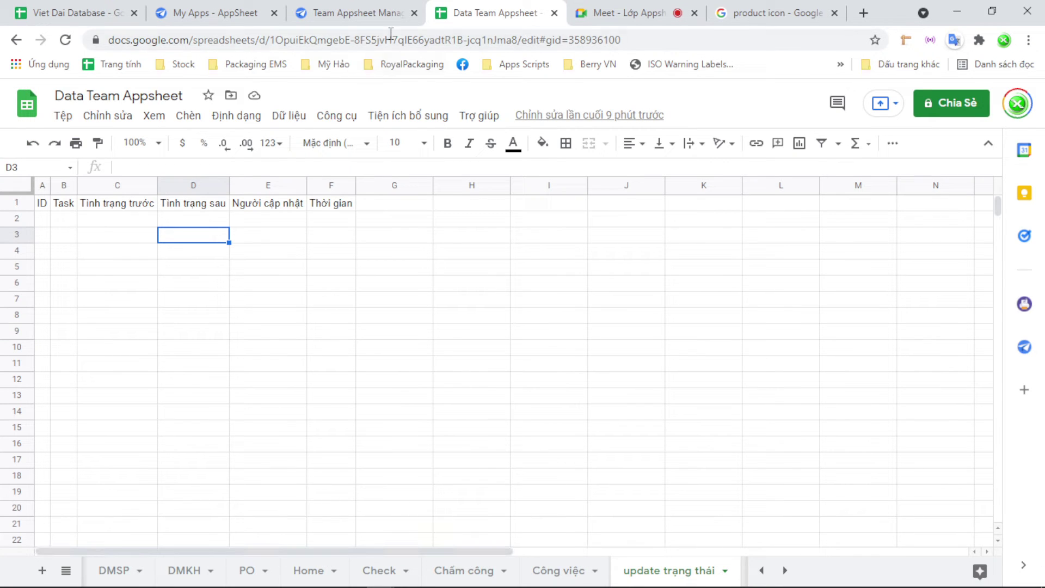
pyautogui.click(373, 12)
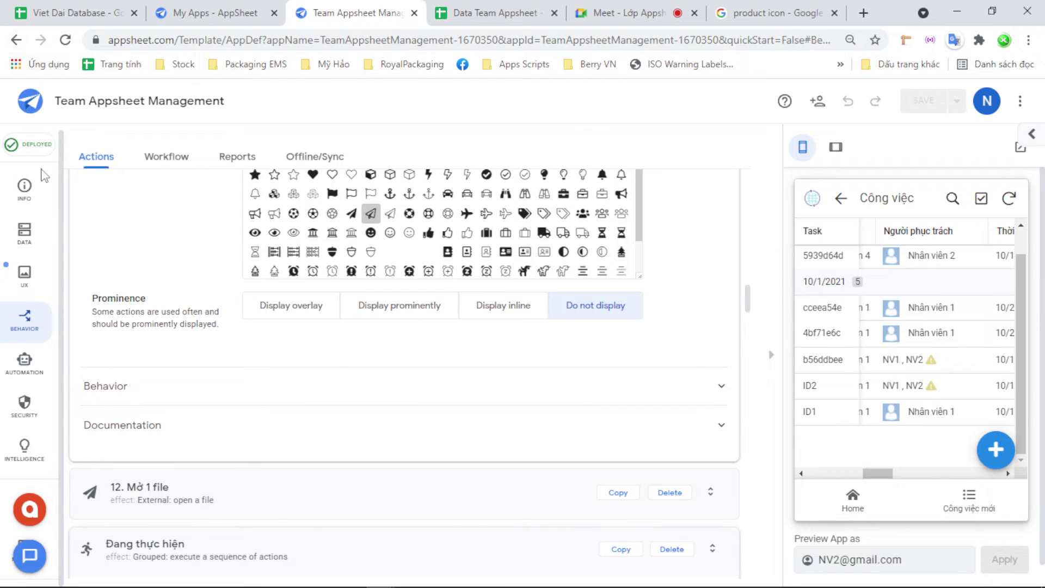
# Step: Go to Data > Tables and view the Công việc table's columns
pyautogui.click(33, 236)
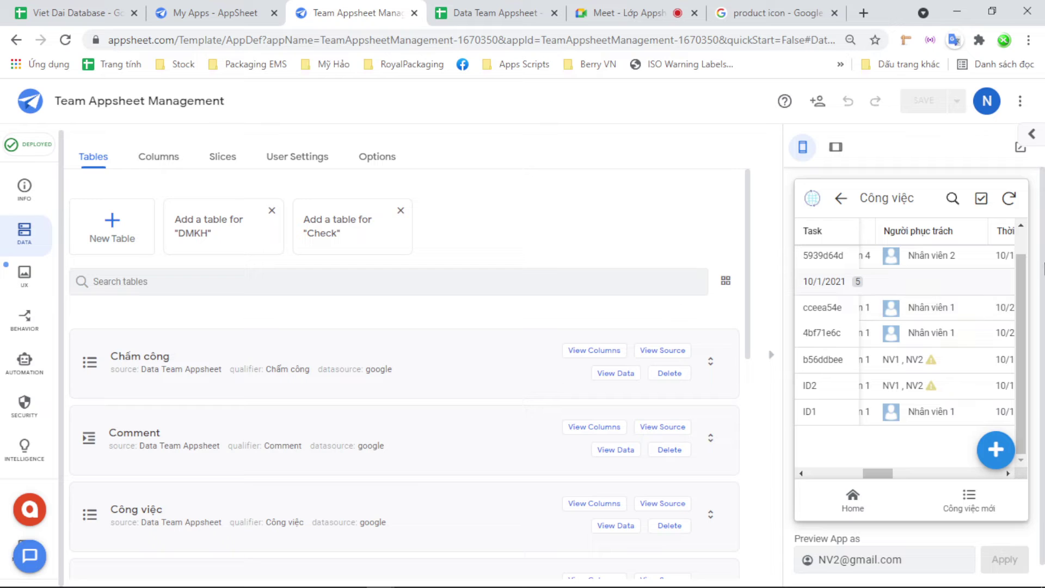
pyautogui.scroll(-3, 121, 373)
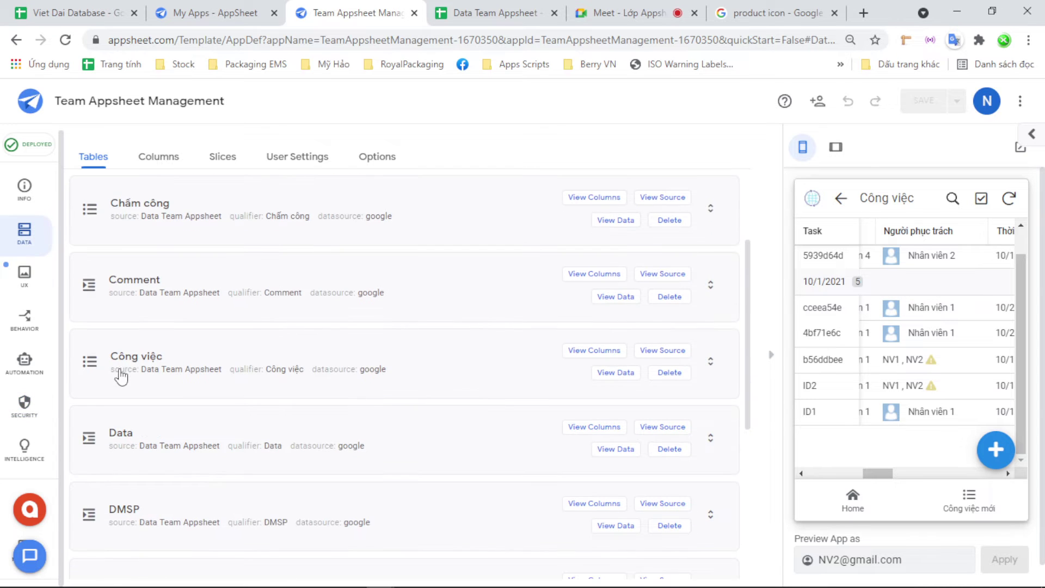
pyautogui.click(606, 357)
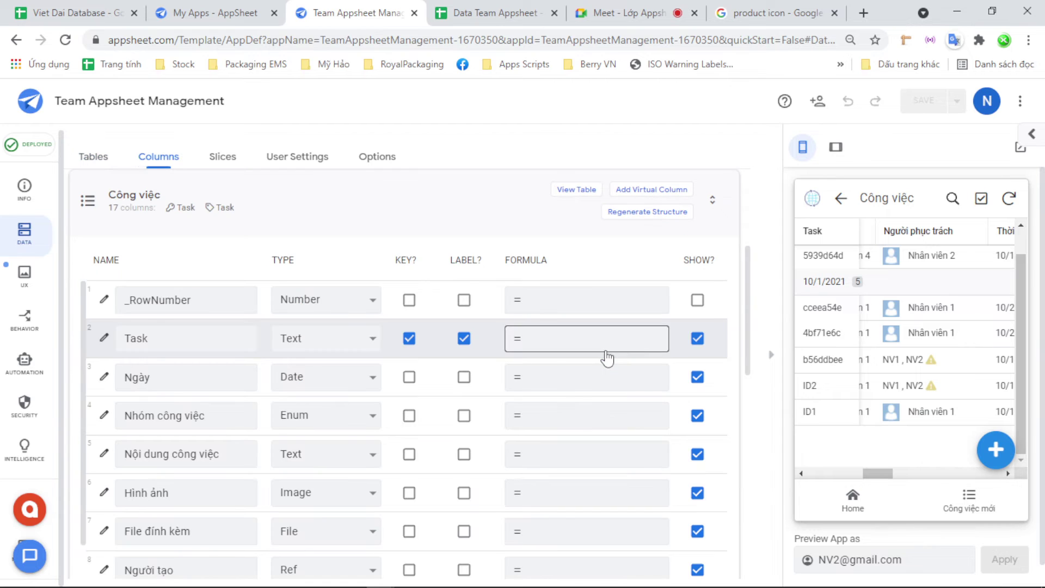
pyautogui.scroll(-2, 223, 406)
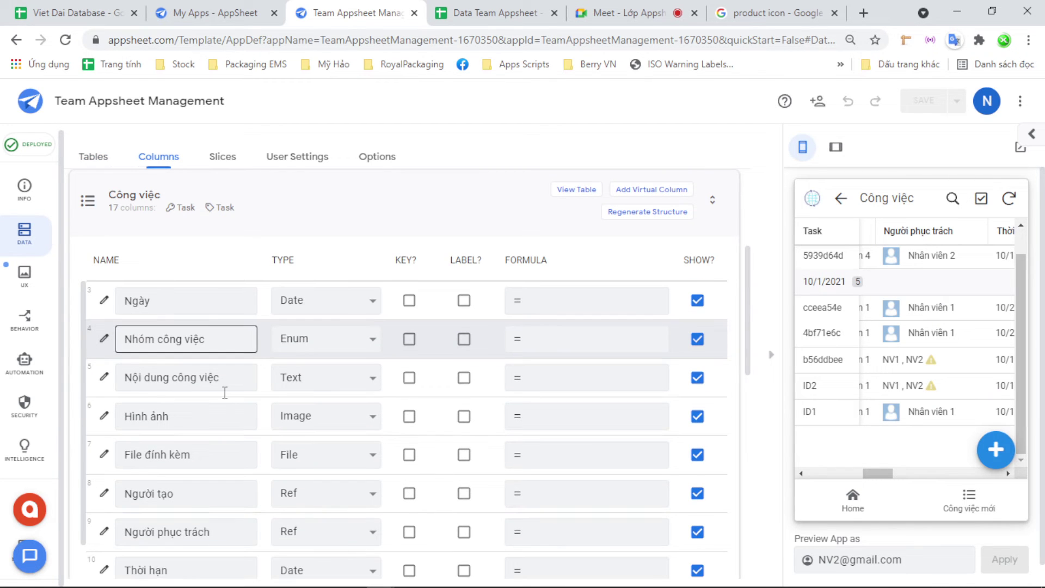
pyautogui.scroll(-2, 234, 247)
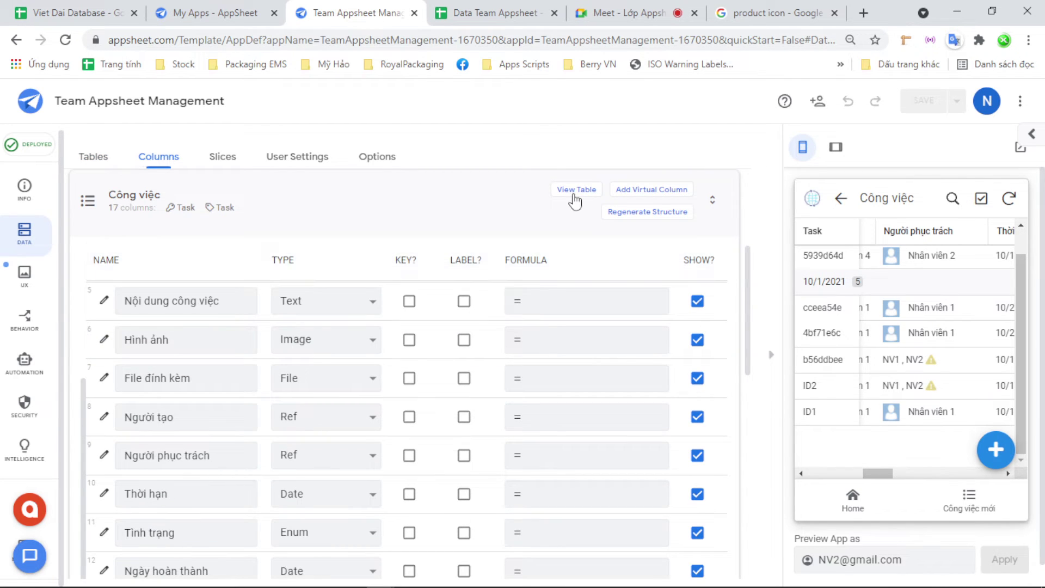
# Step: Expand the Công việc table's Security settings and open the Security filter expression editor
pyautogui.click(574, 194)
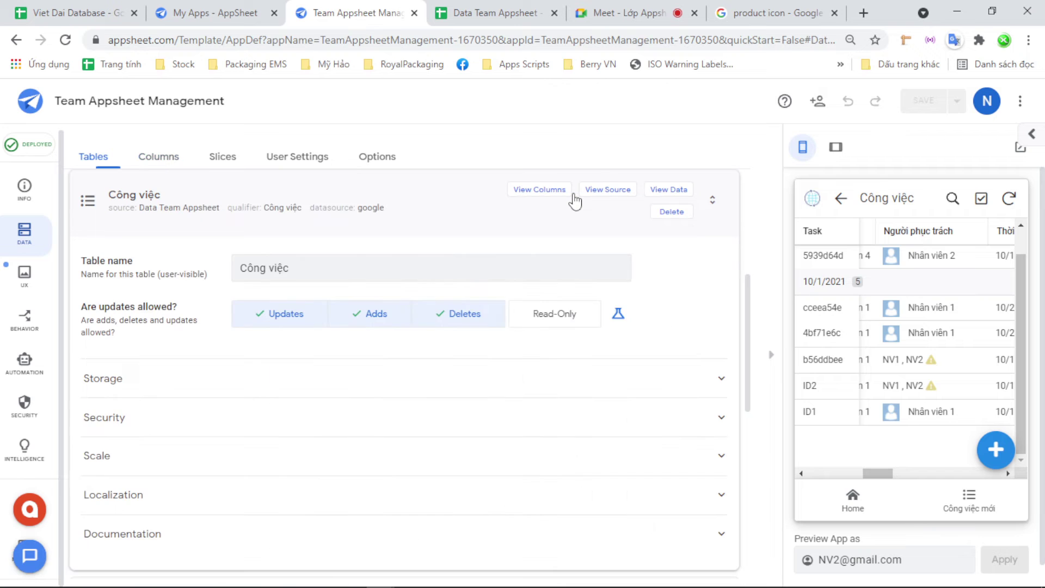
pyautogui.click(215, 420)
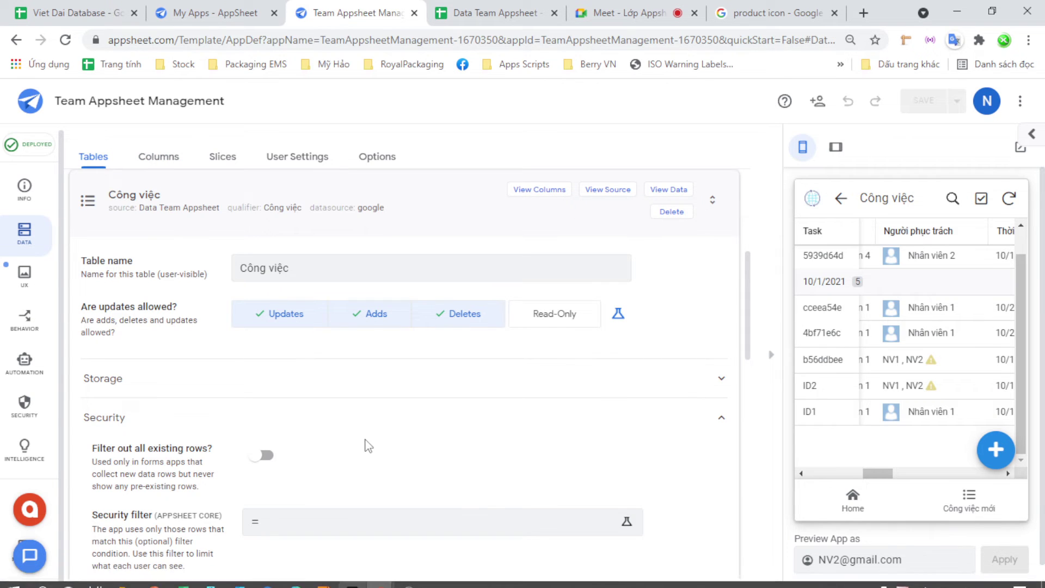
pyautogui.scroll(-2, 366, 442)
pyautogui.scroll(-1, 367, 442)
pyautogui.scroll(-2, 367, 444)
pyautogui.scroll(-2, 366, 443)
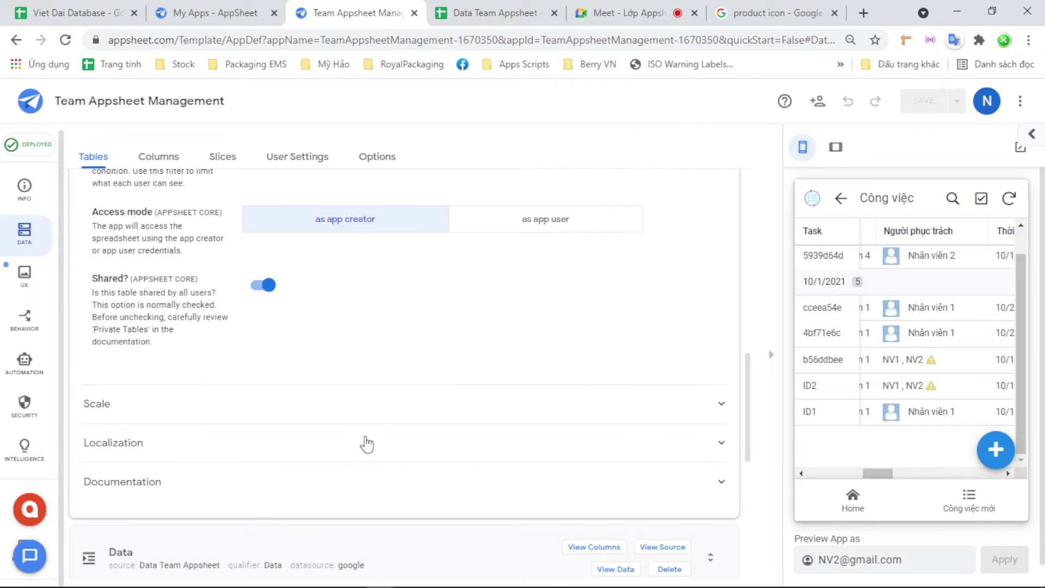
pyautogui.scroll(5, 366, 440)
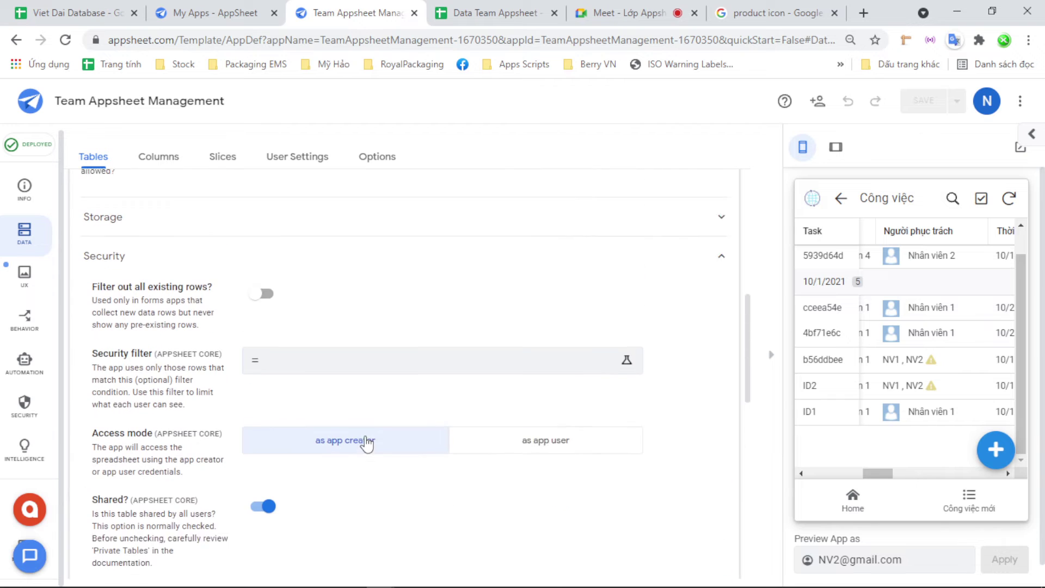
pyautogui.click(324, 375)
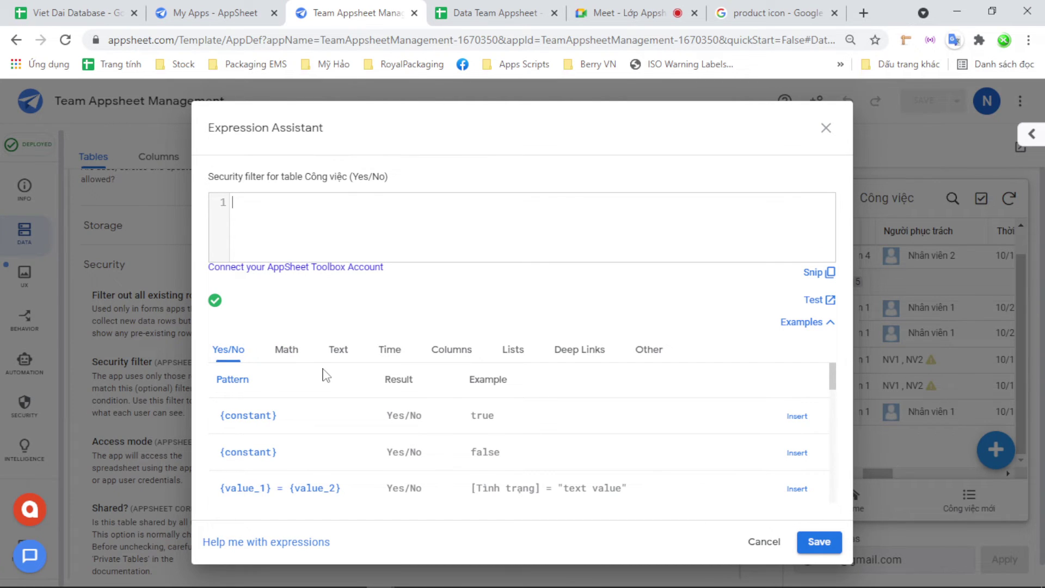
# Step: Enter the first condition OR(LOOKUP(USEREMAIL(),"DSNV","Email","Mã NV")=[Người tạo]
pyautogui.write('or')
pyautogui.press('Return')
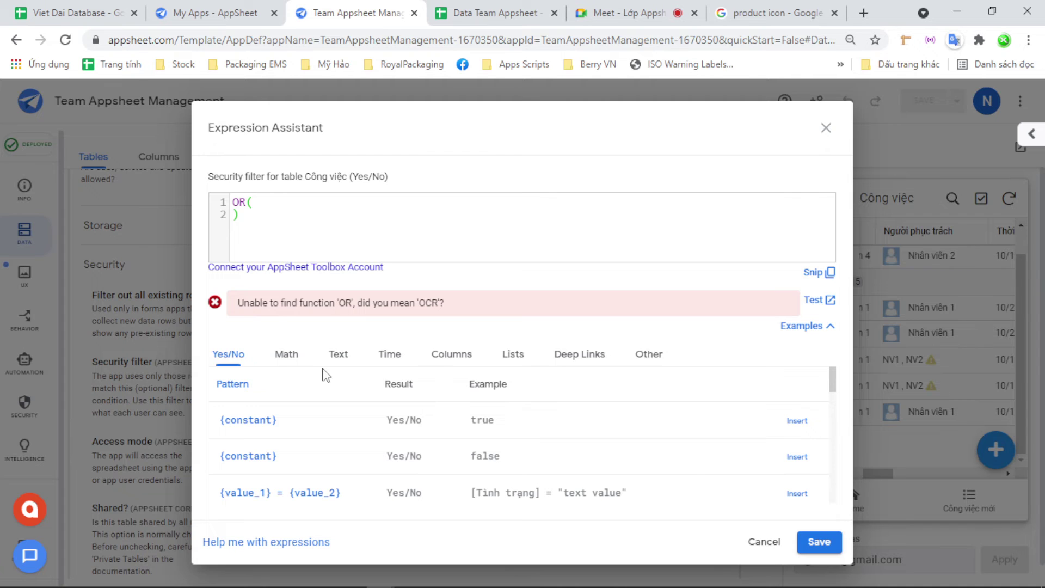
pyautogui.write('lo')
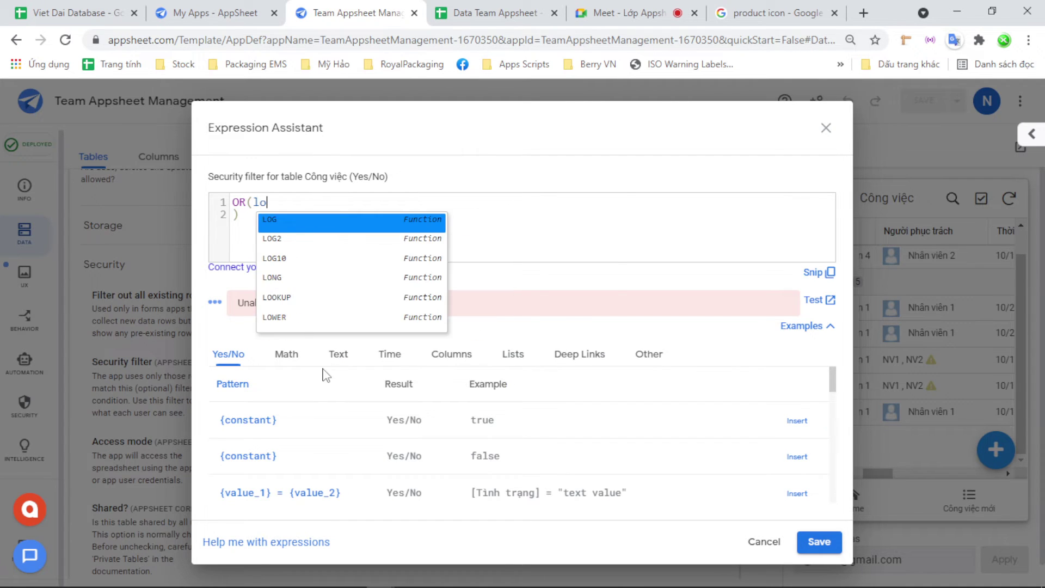
pyautogui.write('ok')
pyautogui.press('Return')
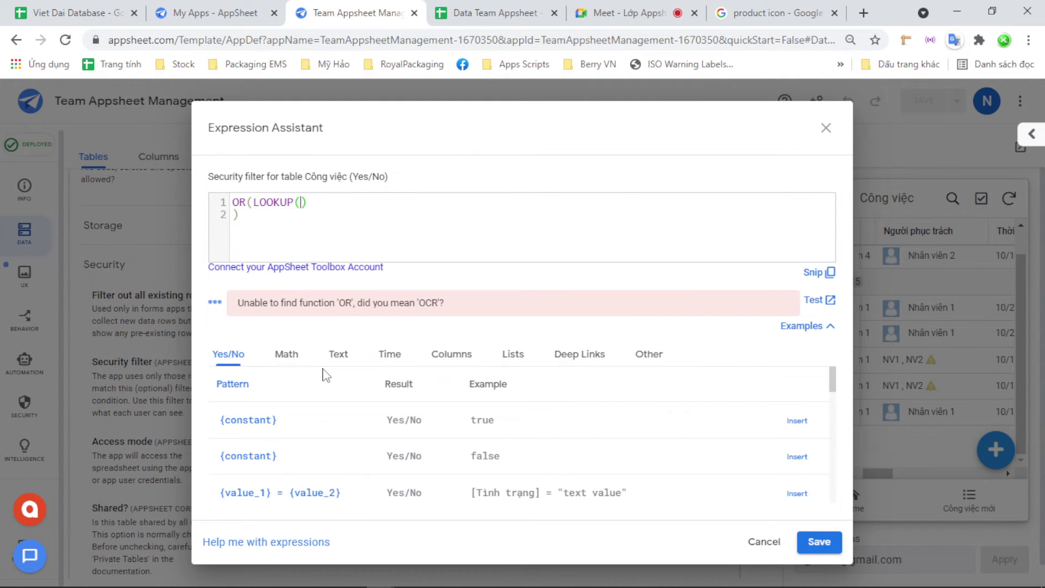
pyautogui.write('us')
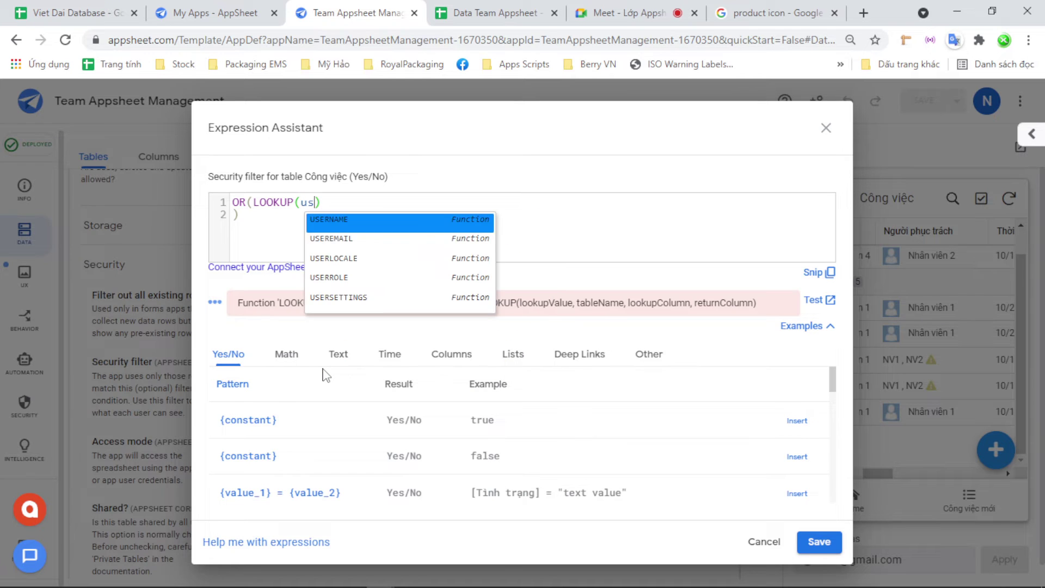
pyautogui.press('Return')
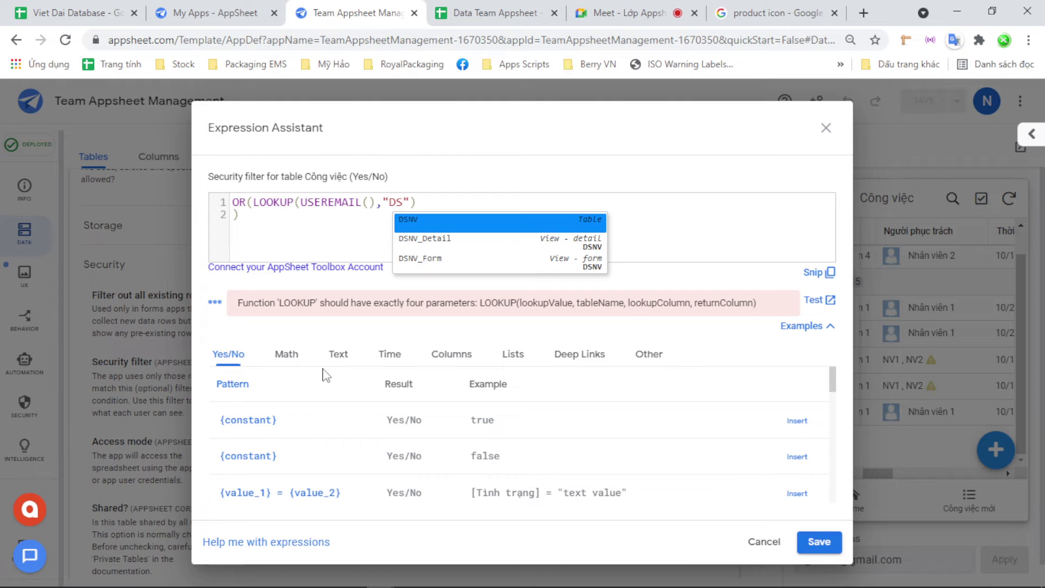
pyautogui.write('NV[')
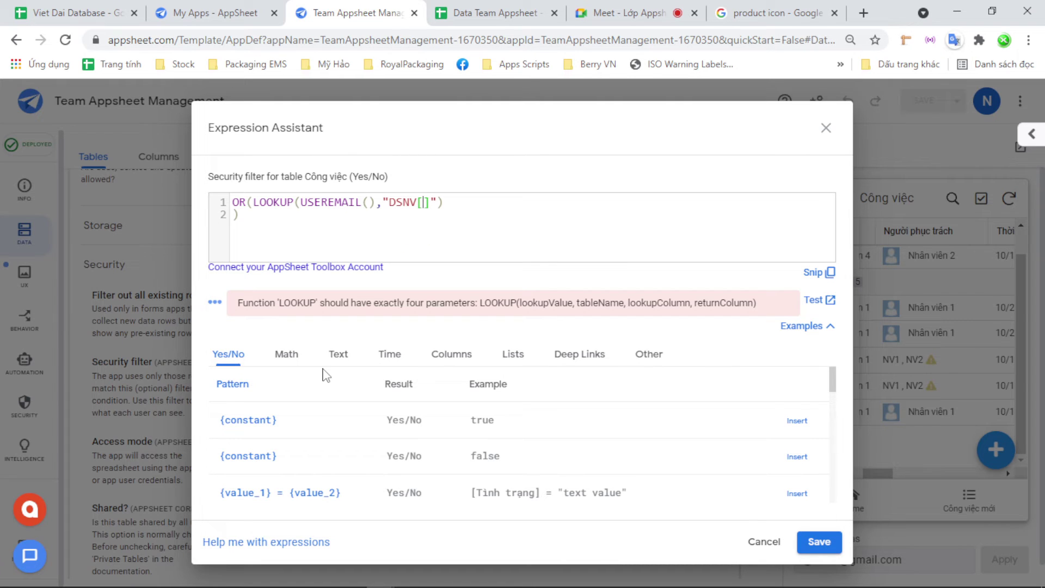
pyautogui.press('BackSpace')
pyautogui.write(',"Email"')
pyautogui.write(',"')
pyautogui.write('M')
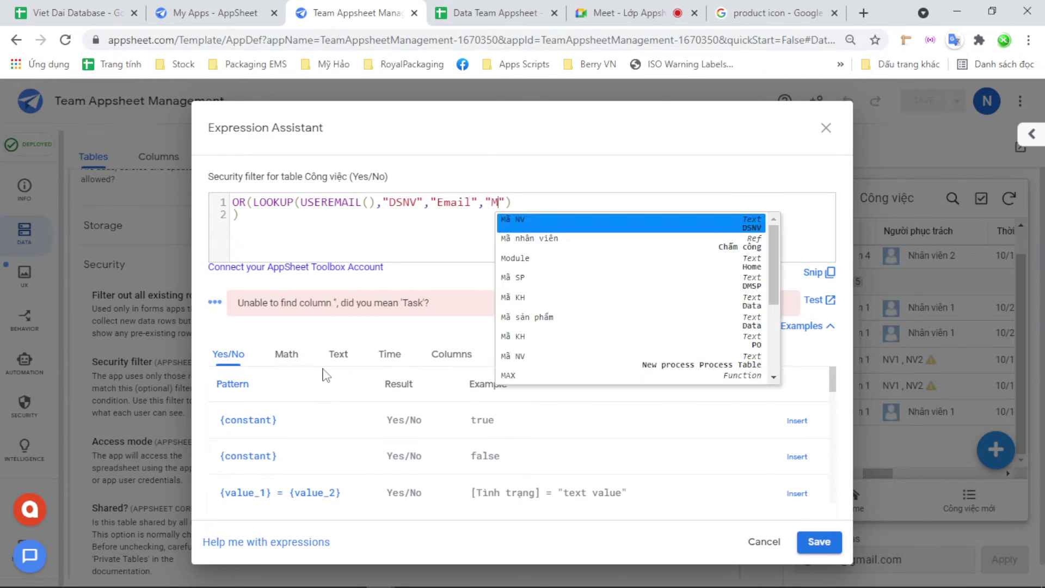
pyautogui.press('Return')
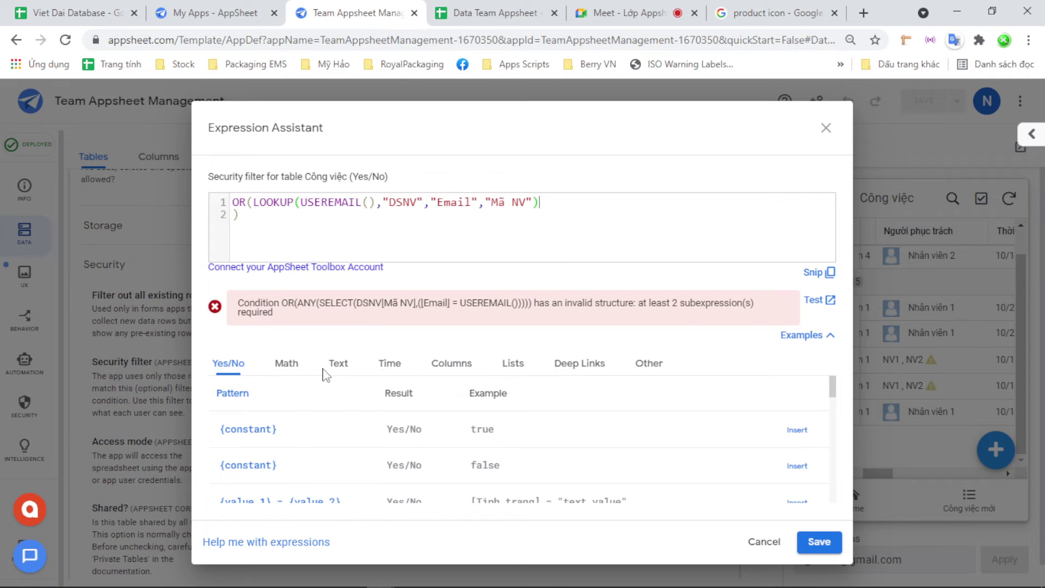
pyautogui.write('=')
pyautogui.write('[')
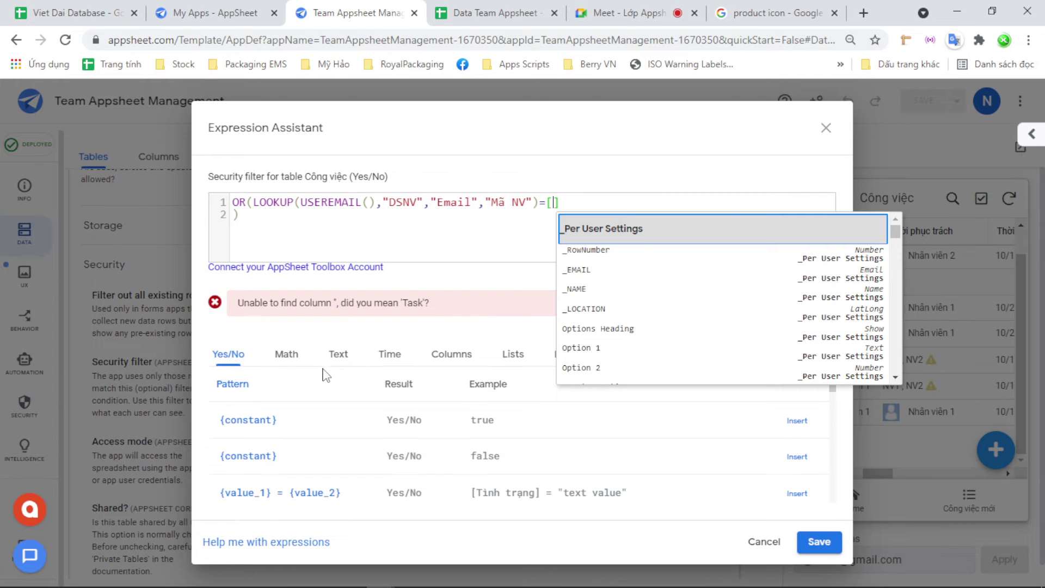
pyautogui.write('Ti')
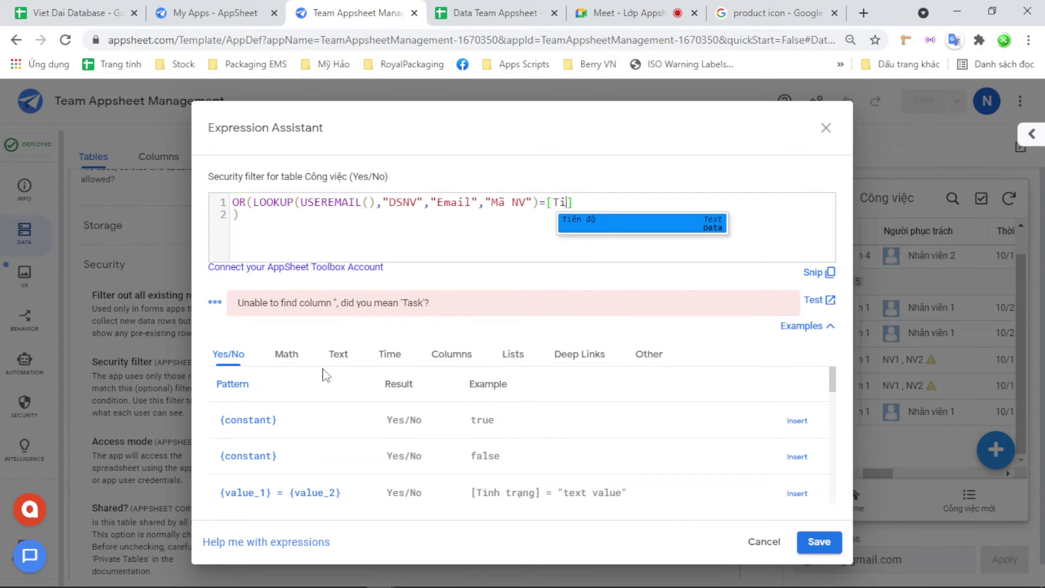
pyautogui.press('BackSpace')
pyautogui.press('BackSpace')
pyautogui.press('Escape')
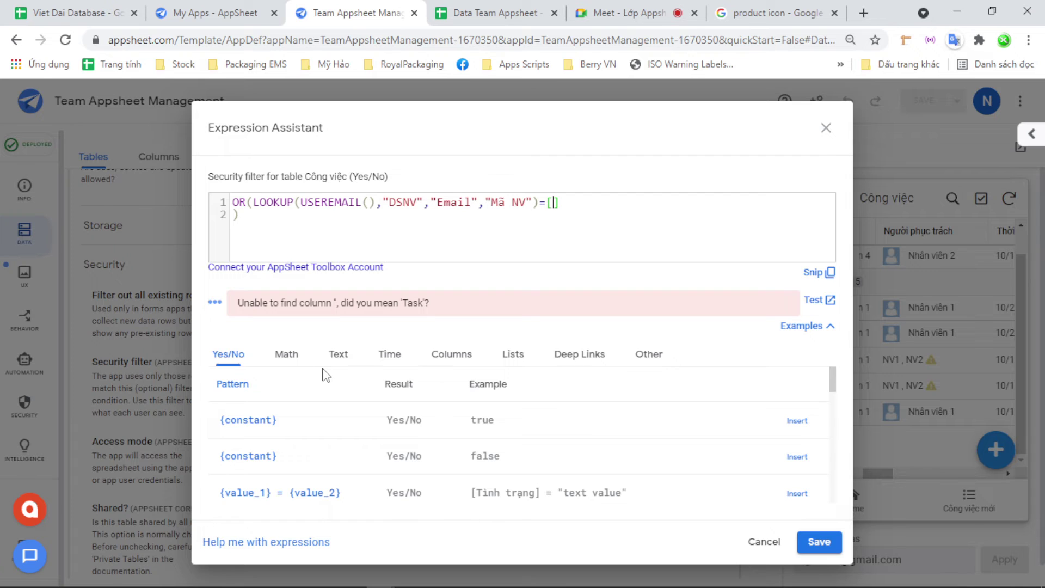
pyautogui.write('Nguoi')
pyautogui.write(' tao')
pyautogui.press('Return')
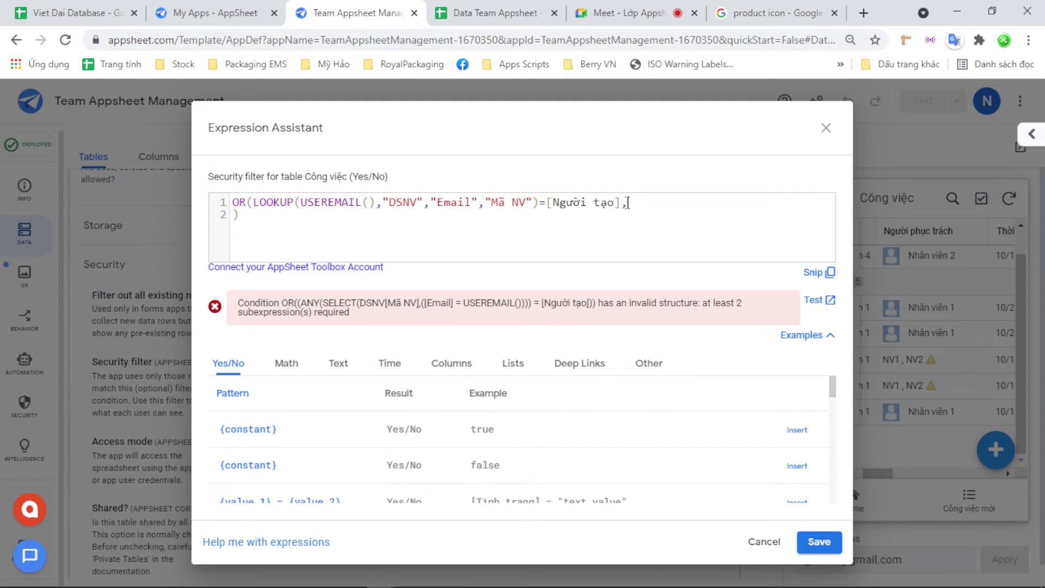
# Step: Add a copied second condition comparing to [Người phục trách] and save the filter expression
pyautogui.moveTo(622, 204); pyautogui.dragTo(255, 206)
pyautogui.click(656, 209)
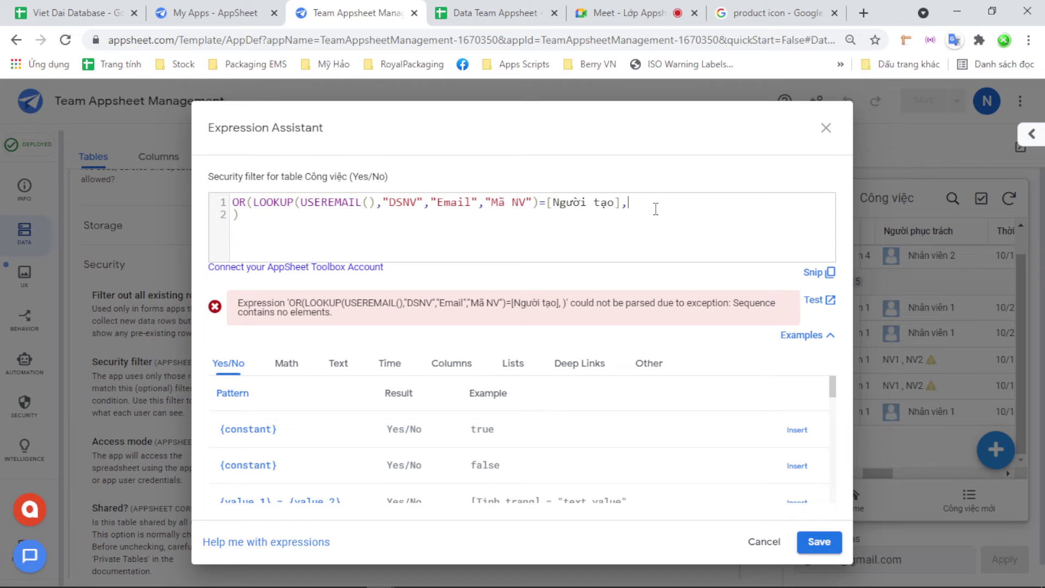
pyautogui.press('Return')
pyautogui.write('LOOKUP(USEREMAIL(),"DSNV","Email","Mã NV")=[Người tạo]')
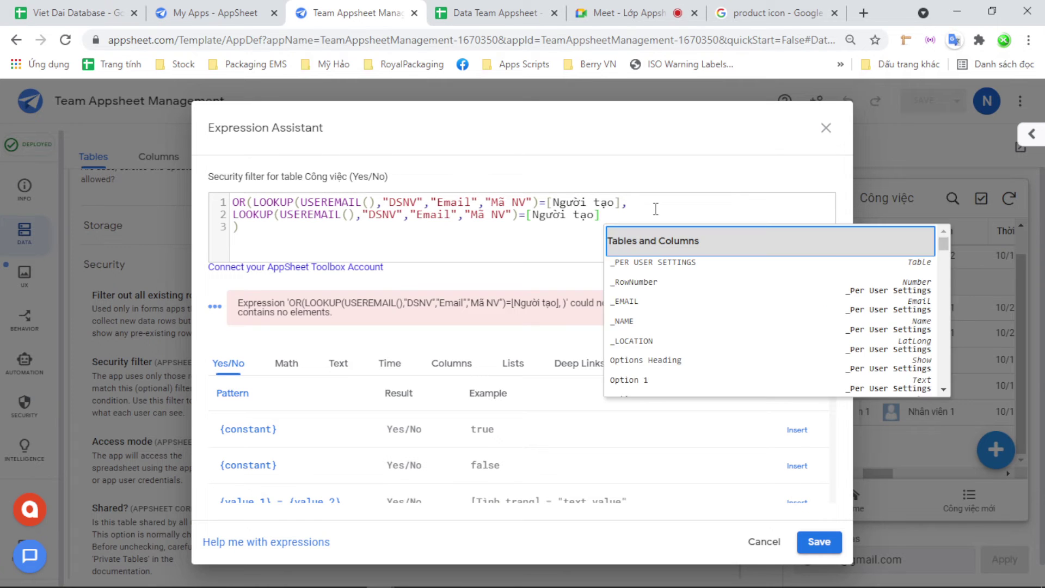
pyautogui.press('Left')
pyautogui.press('BackSpace')
pyautogui.press('BackSpace')
pyautogui.press('BackSpace')
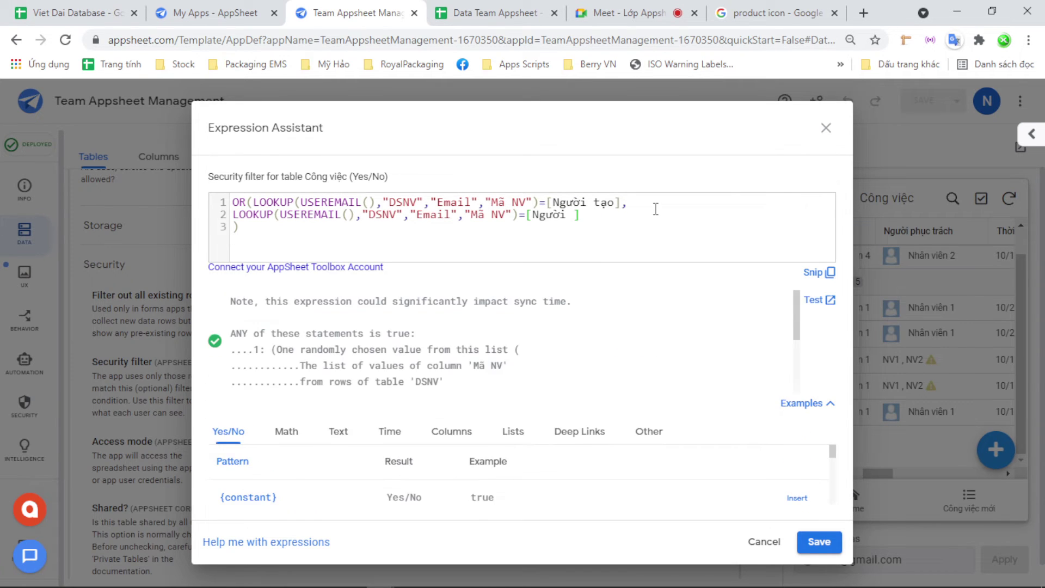
pyautogui.write('phục trách')
pyautogui.click(656, 208)
pyautogui.click(325, 234)
pyautogui.click(321, 214)
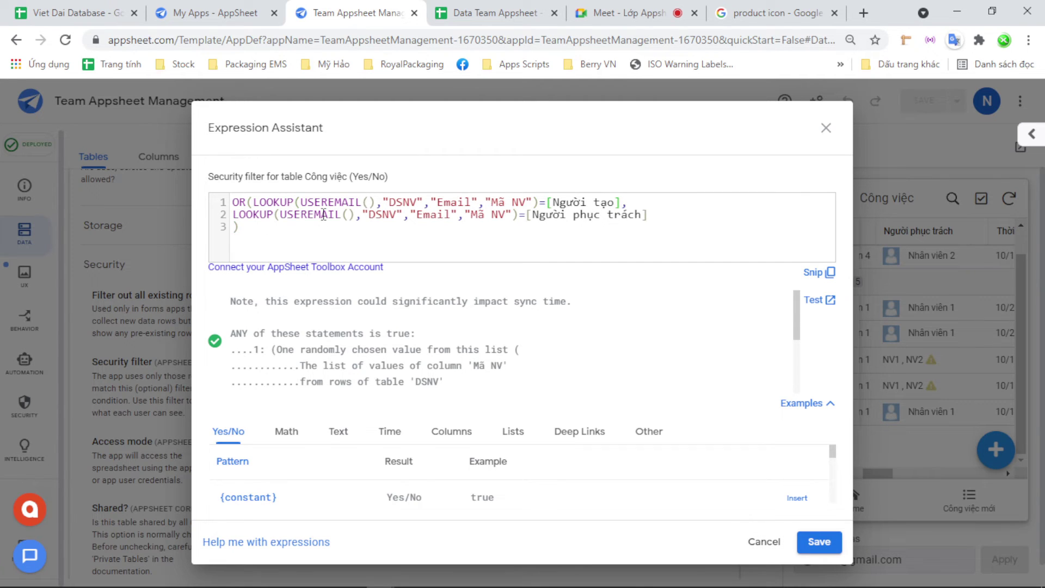
pyautogui.click(819, 542)
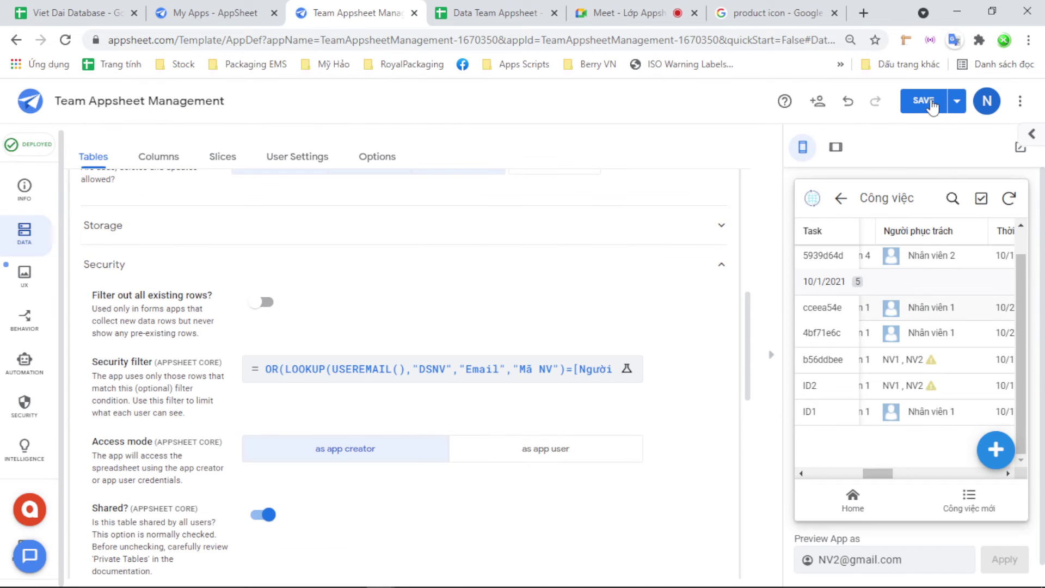
# Step: Save the app, inspect the single remaining task in the preview, then go to the spreadsheet
pyautogui.click(931, 103)
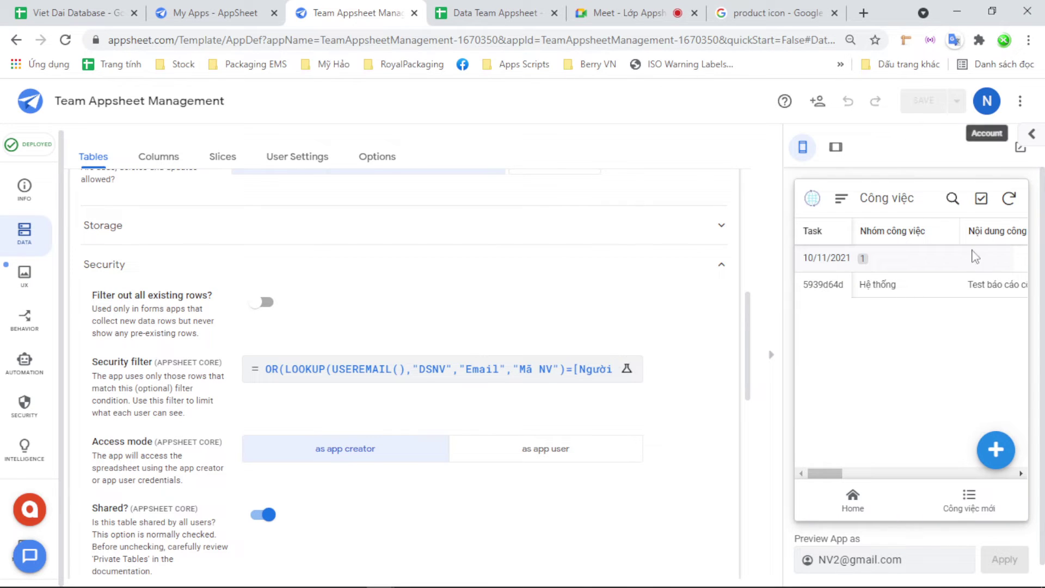
pyautogui.click(936, 296)
pyautogui.scroll(-5, 935, 299)
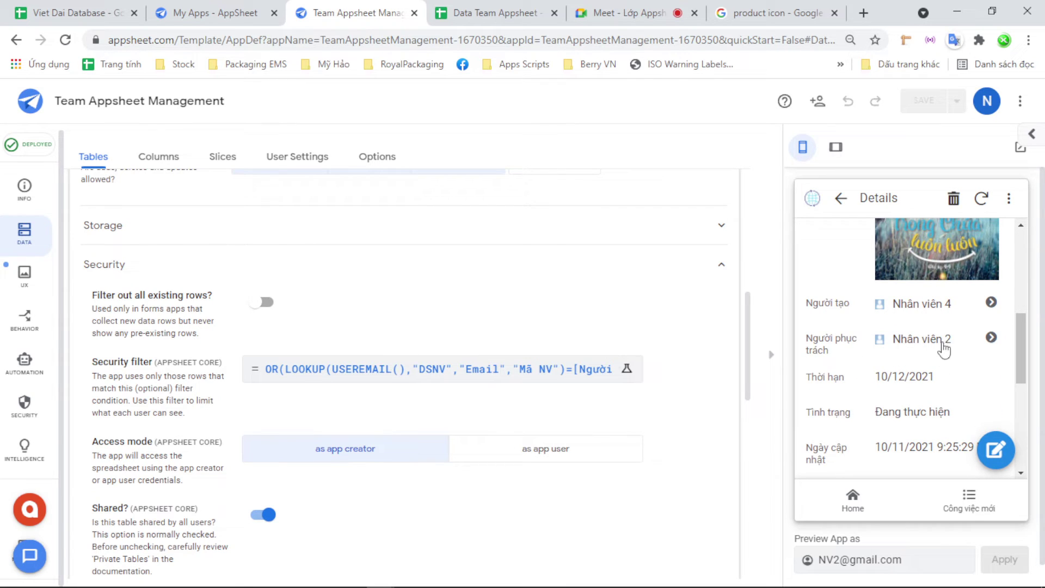
pyautogui.scroll(1, 919, 349)
pyautogui.scroll(4, 915, 346)
pyautogui.scroll(-5, 914, 346)
pyautogui.click(477, 16)
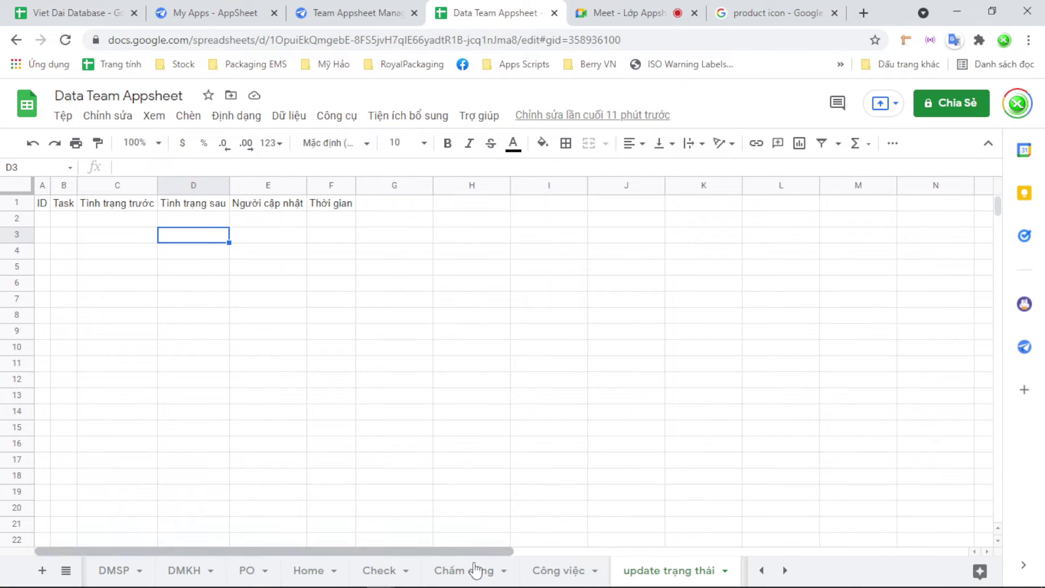
# Step: On the Công việc sheet, set assignees H3 to only NV2 and H4 to only NV1
pyautogui.click(566, 571)
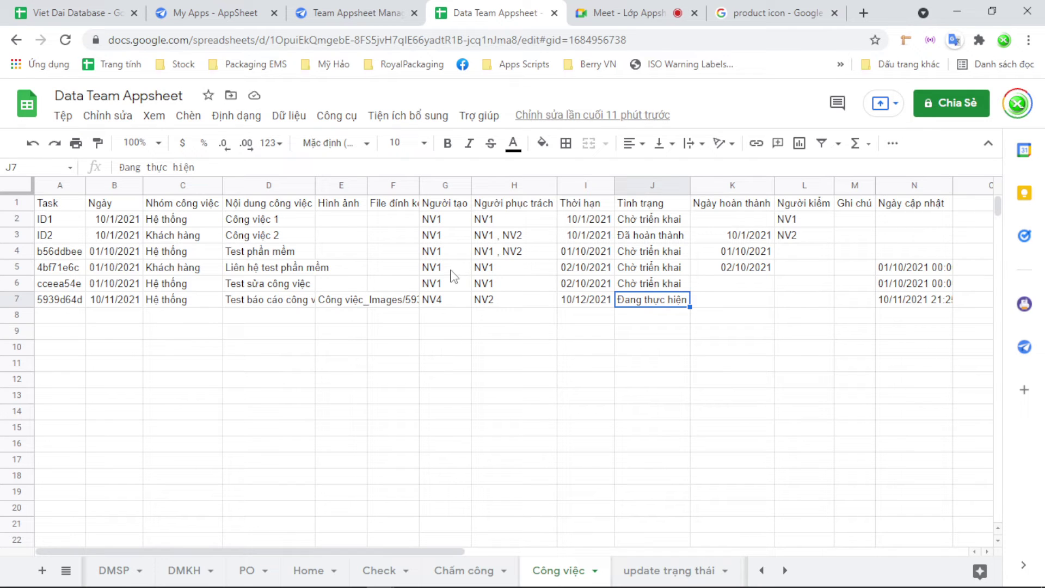
pyautogui.doubleClick(512, 240)
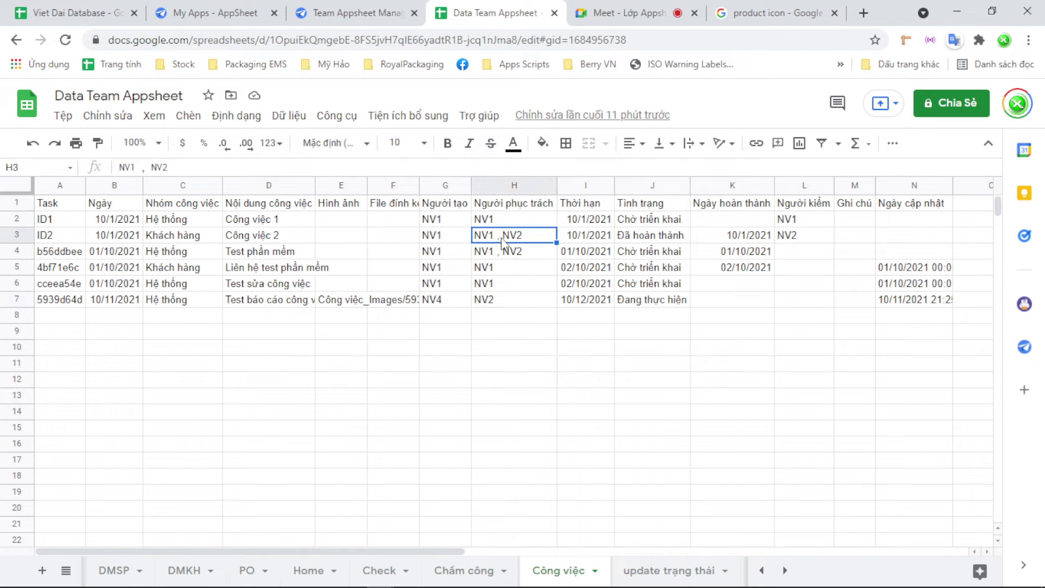
pyautogui.moveTo(500, 234); pyautogui.dragTo(387, 236)
pyautogui.press('BackSpace')
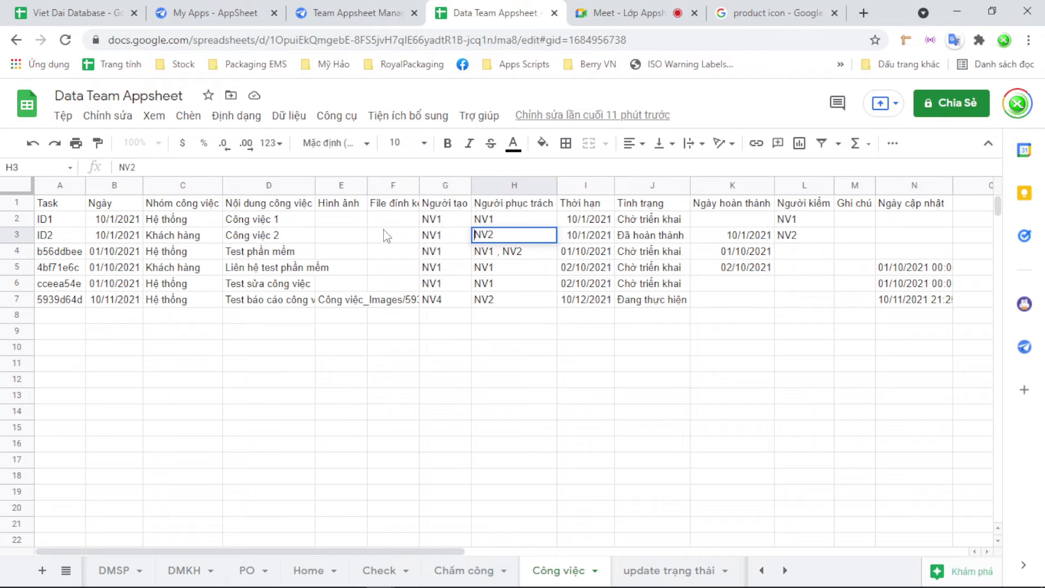
pyautogui.press('Return')
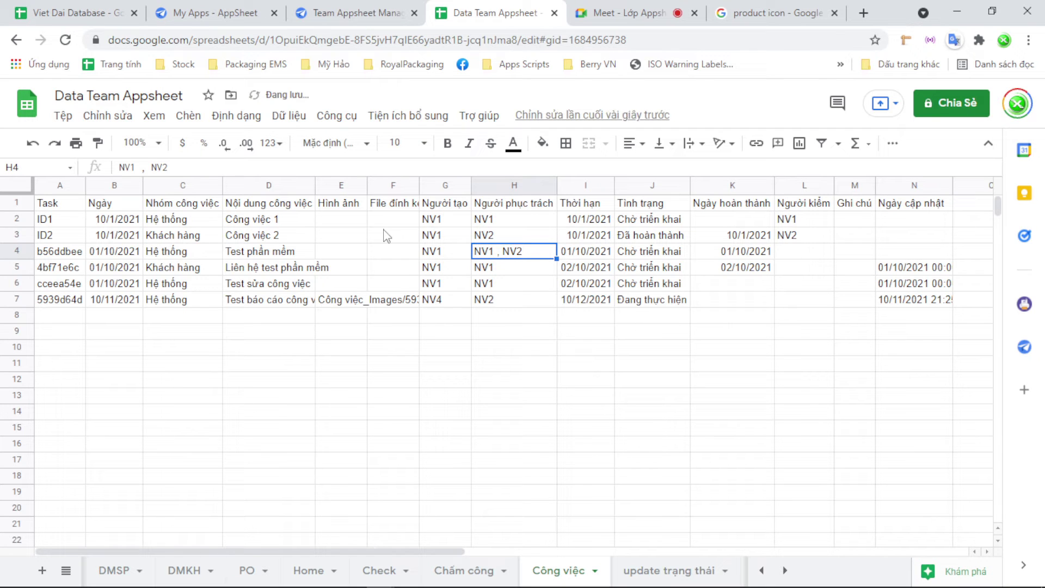
pyautogui.press('F2')
pyautogui.press('BackSpace')
pyautogui.press('BackSpace')
pyautogui.press('BackSpace')
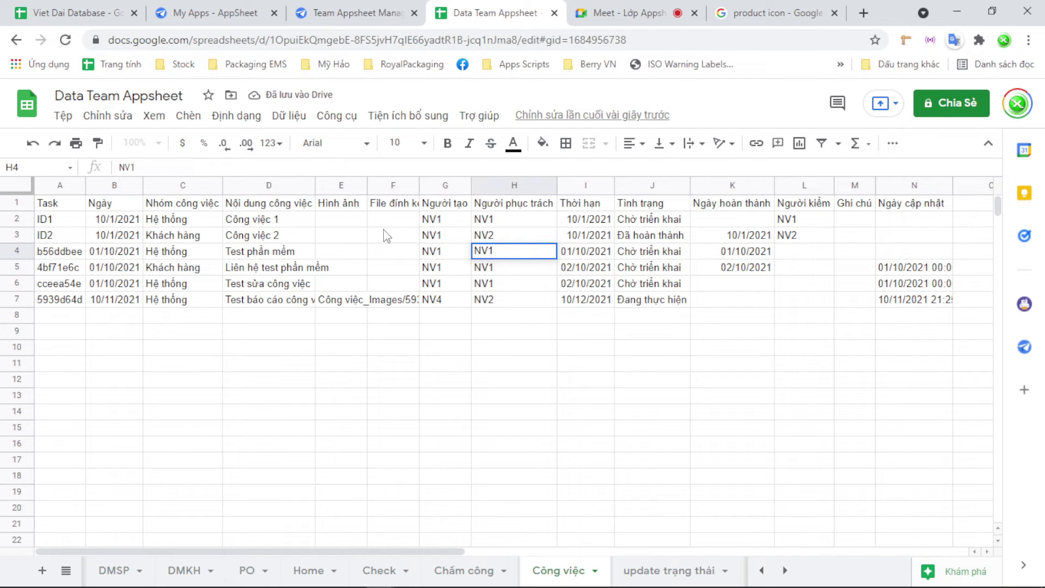
pyautogui.press('Return')
# Step: Set the creator in G3 and G4 to NV2, leaving G5 as NV1
pyautogui.press('Left')
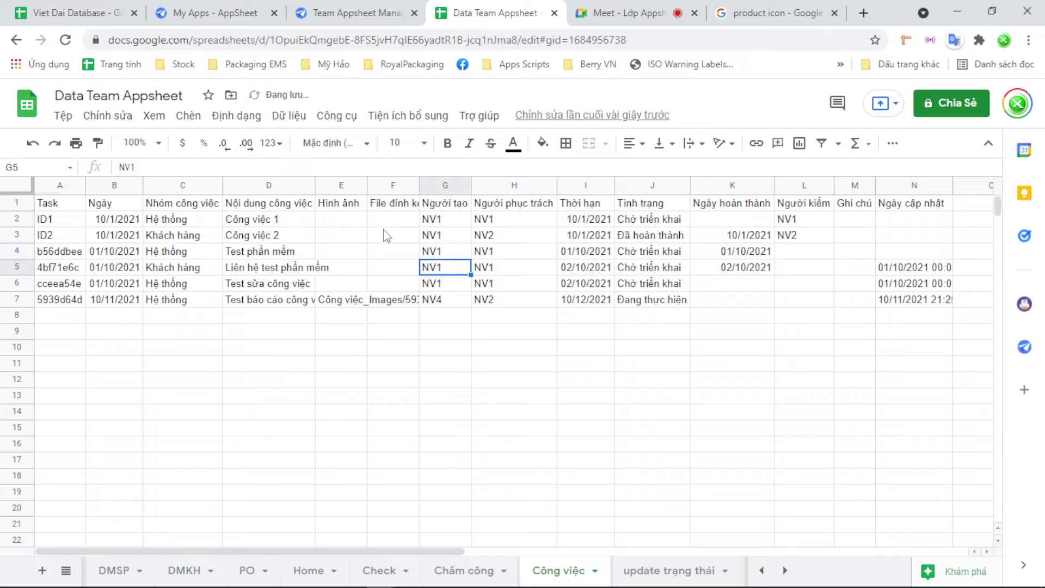
pyautogui.press('F2')
pyautogui.press('BackSpace')
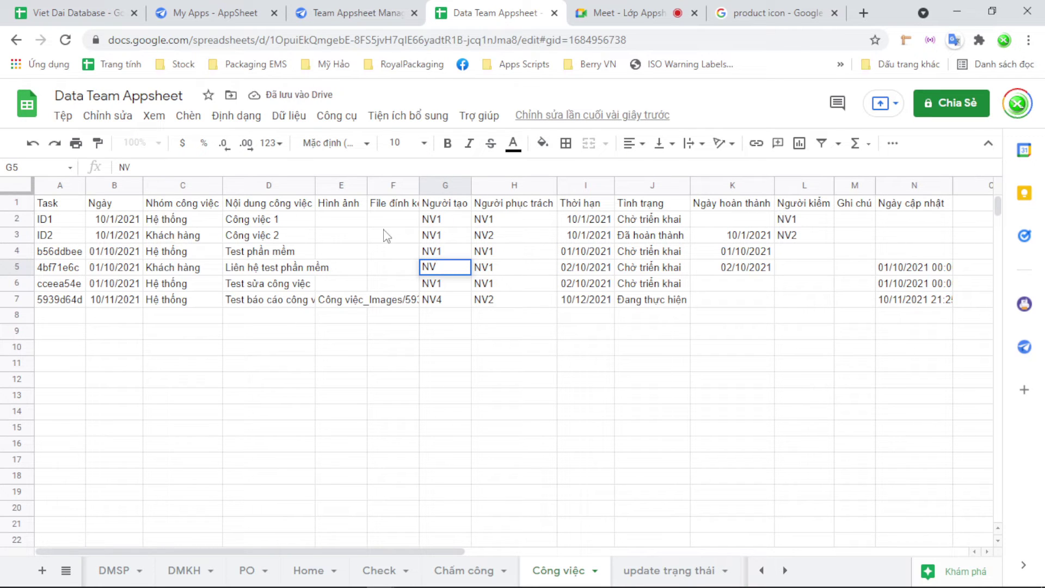
pyautogui.write('2')
pyautogui.press('Escape')
pyautogui.press('Up')
pyautogui.press('Up')
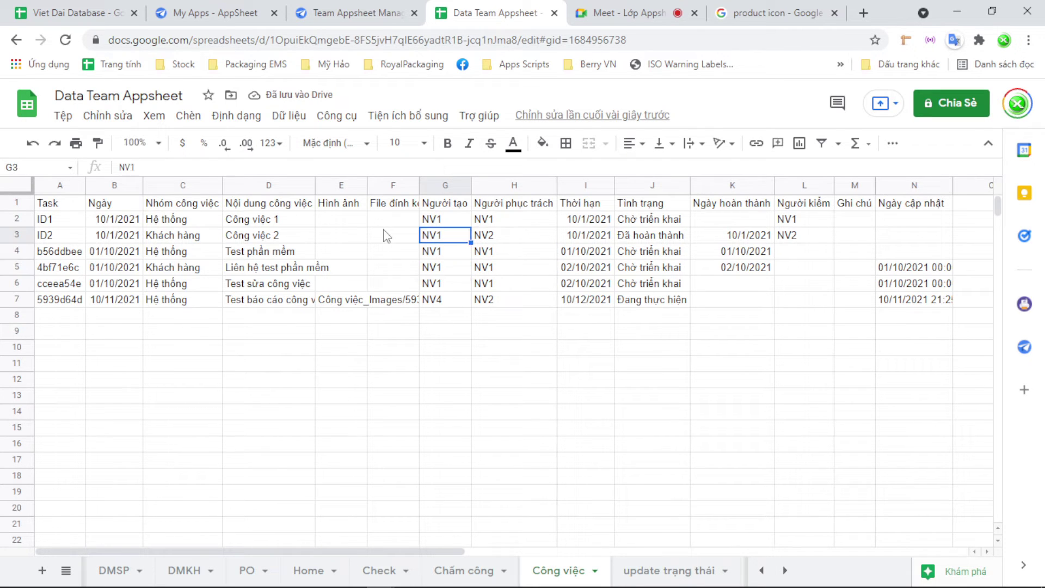
pyautogui.write('NV')
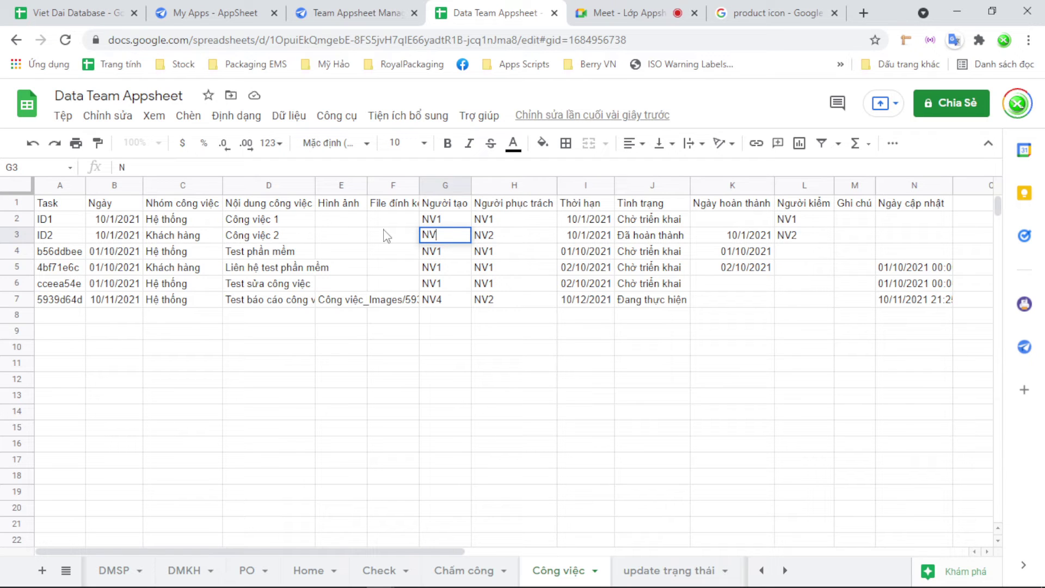
pyautogui.write('2')
pyautogui.press('Return')
pyautogui.hotkey('ctrl', 'd')
pyautogui.press('Down')
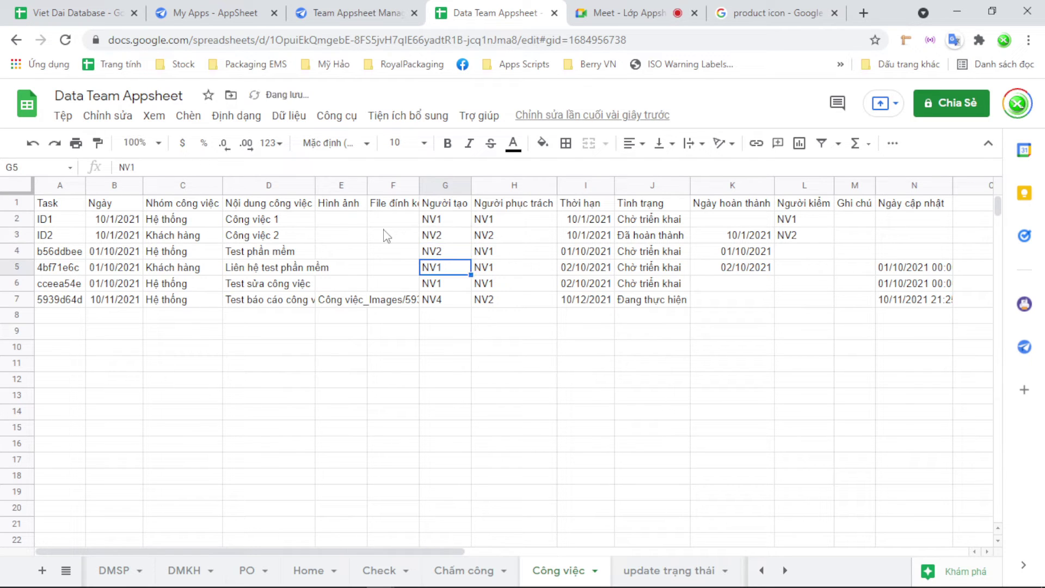
pyautogui.press('Up')
pyautogui.press('Up')
pyautogui.press('Down')
pyautogui.press('Right')
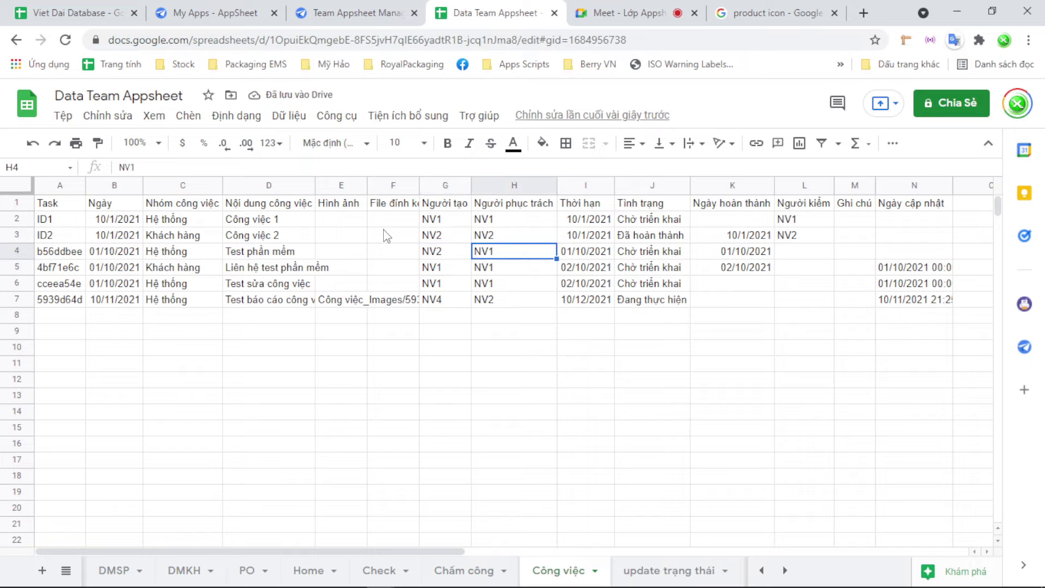
pyautogui.press('Up')
pyautogui.press('Left')
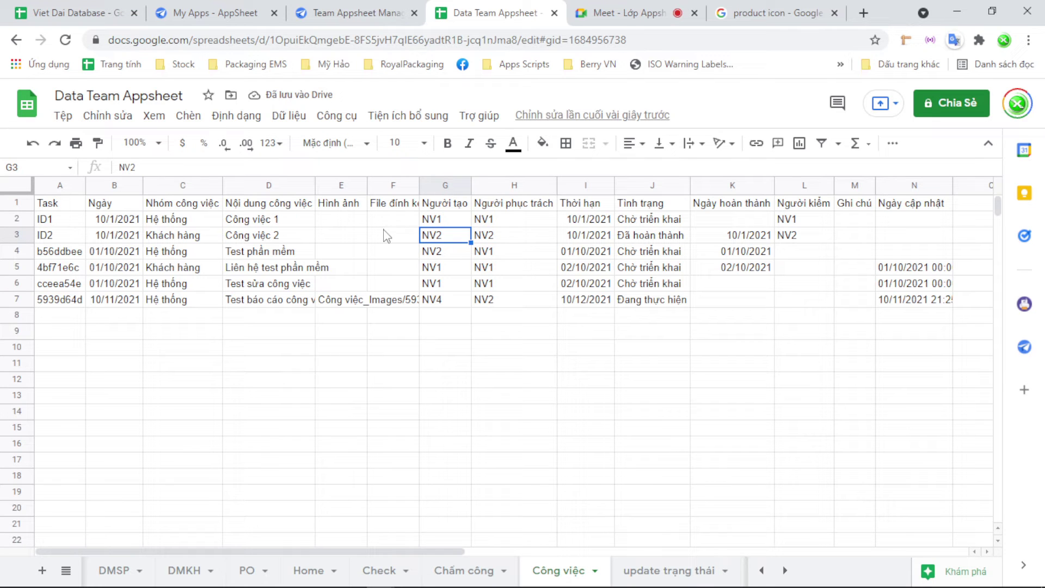
pyautogui.click(342, 12)
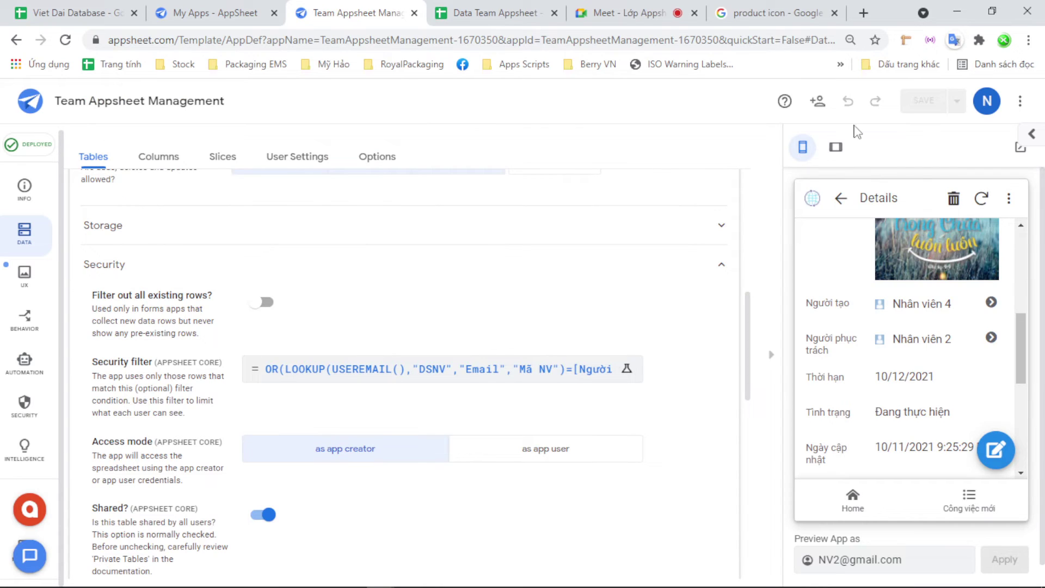
# Step: Sync the preview and view the Công việc list as NV2, showing tasks 5939d64d, b56ddbee and ID2
pyautogui.click(986, 199)
pyautogui.click(852, 497)
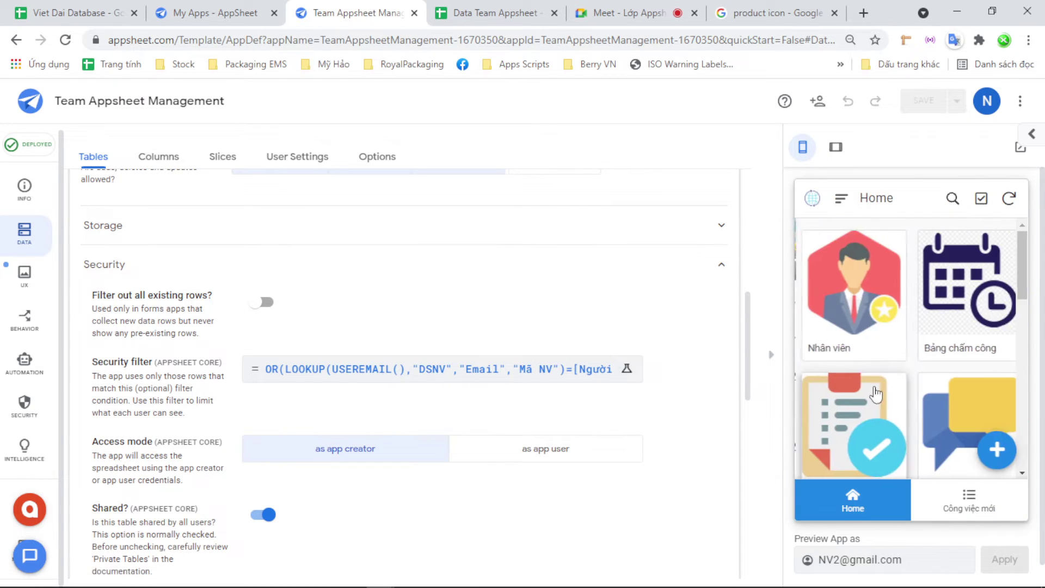
pyautogui.scroll(-2, 860, 220)
pyautogui.click(836, 147)
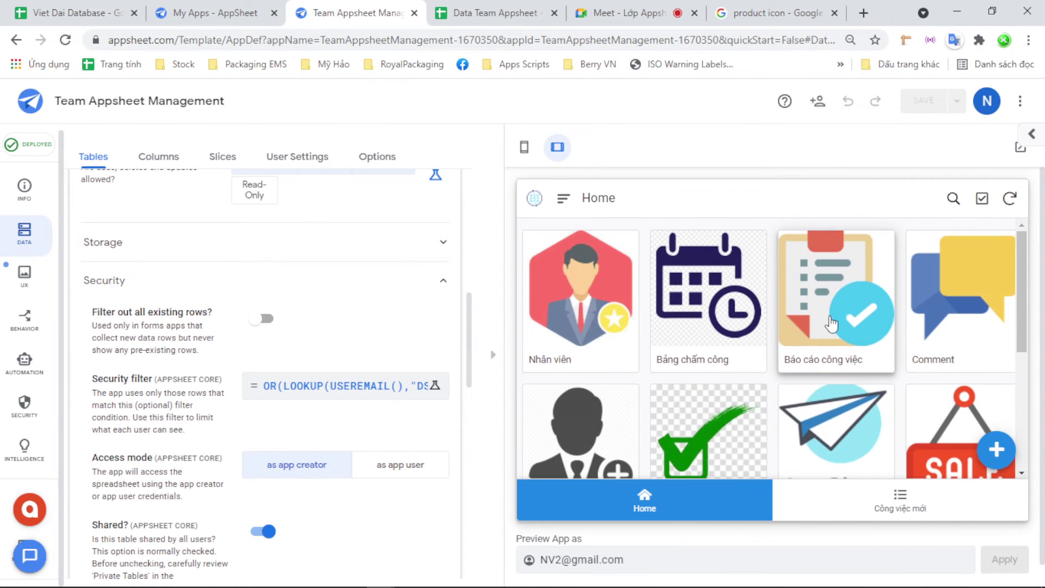
pyautogui.click(838, 321)
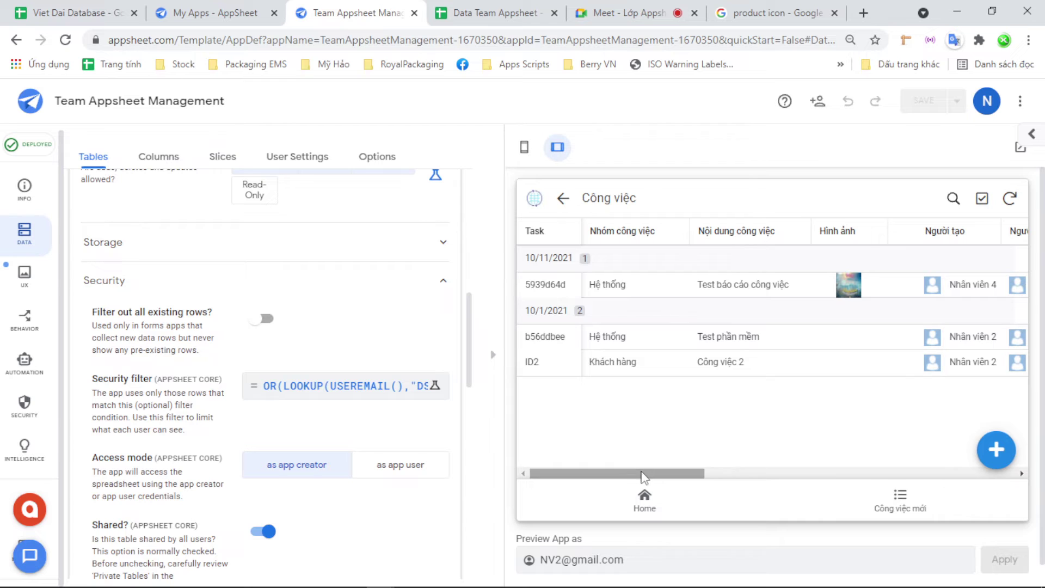
pyautogui.moveTo(645, 474)
pyautogui.mouseDown()
pyautogui.moveTo(726, 475)
pyautogui.moveTo(628, 457)
pyautogui.moveTo(736, 456)
pyautogui.mouseUp()
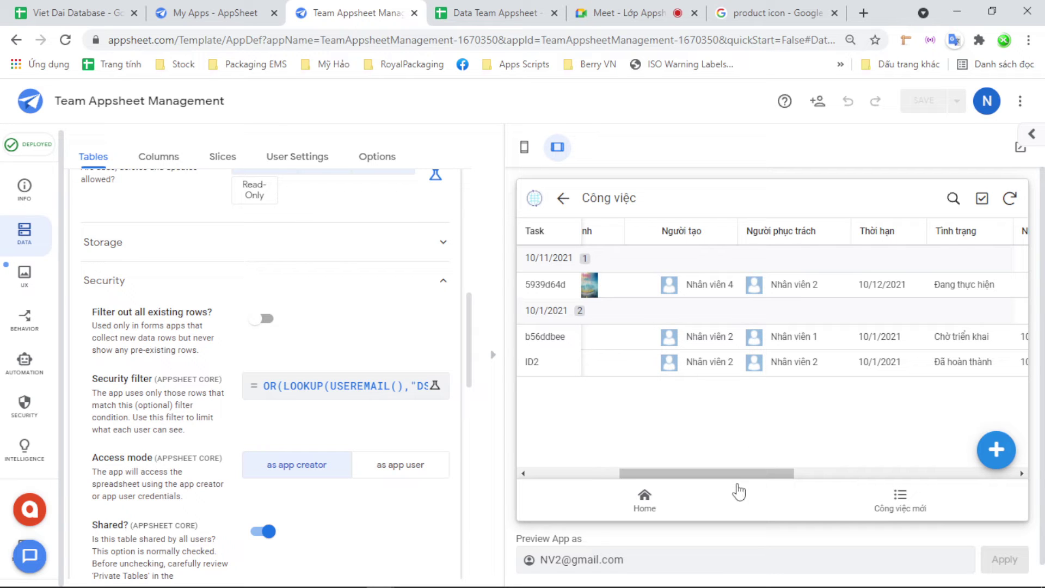
pyautogui.moveTo(738, 476); pyautogui.dragTo(569, 463)
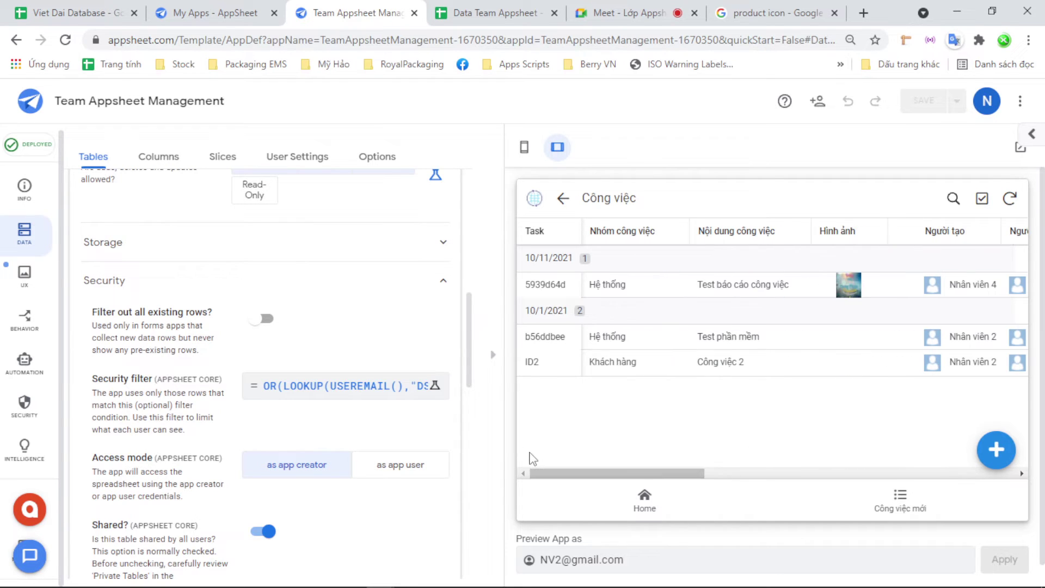
pyautogui.click(524, 147)
pyautogui.moveTo(915, 559); pyautogui.dragTo(758, 565)
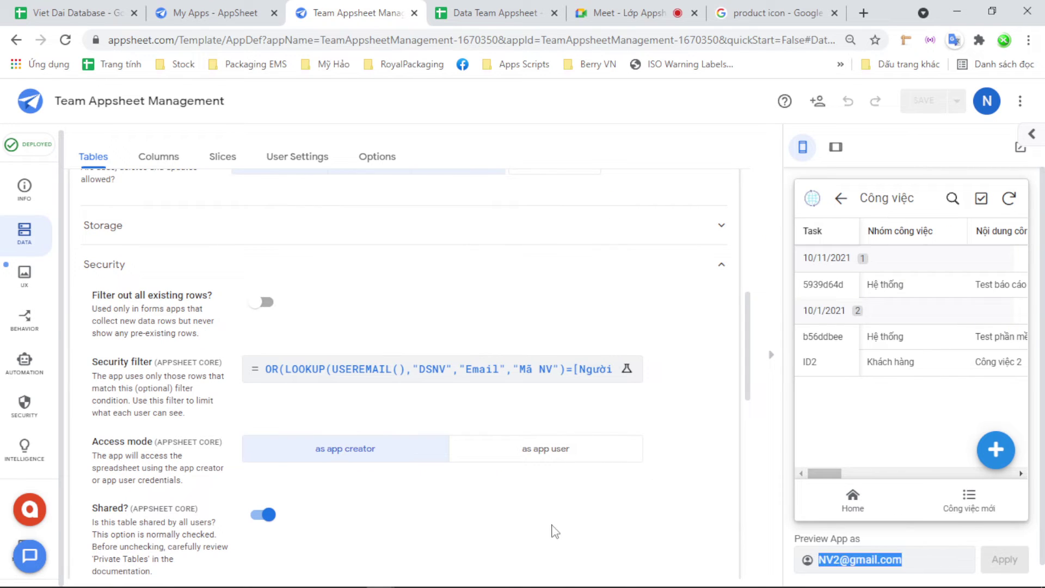
# Step: Clear the Preview App as user, apply, and open task 5939d64d's details
pyautogui.press('BackSpace')
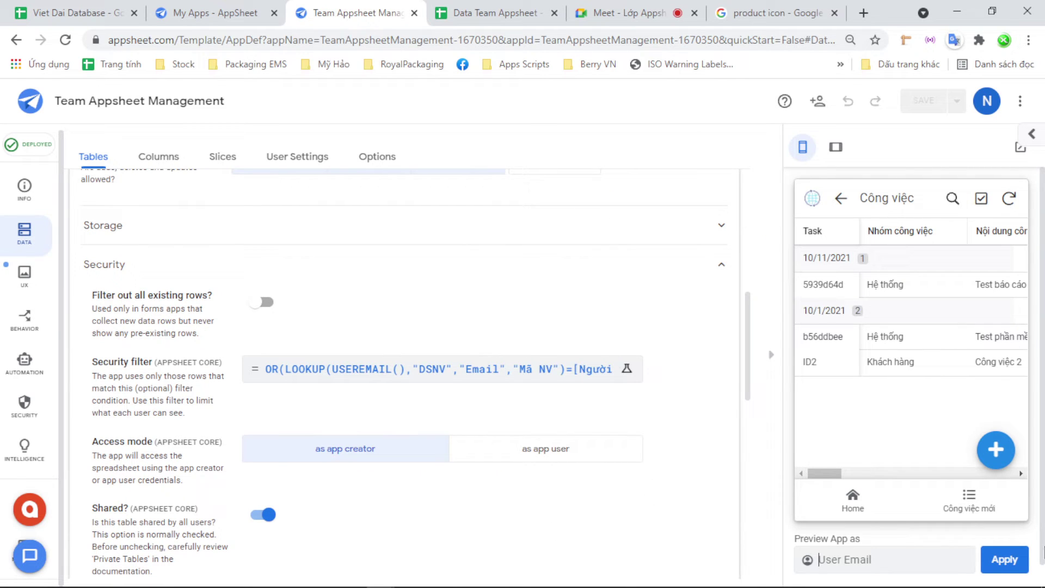
pyautogui.click(1001, 563)
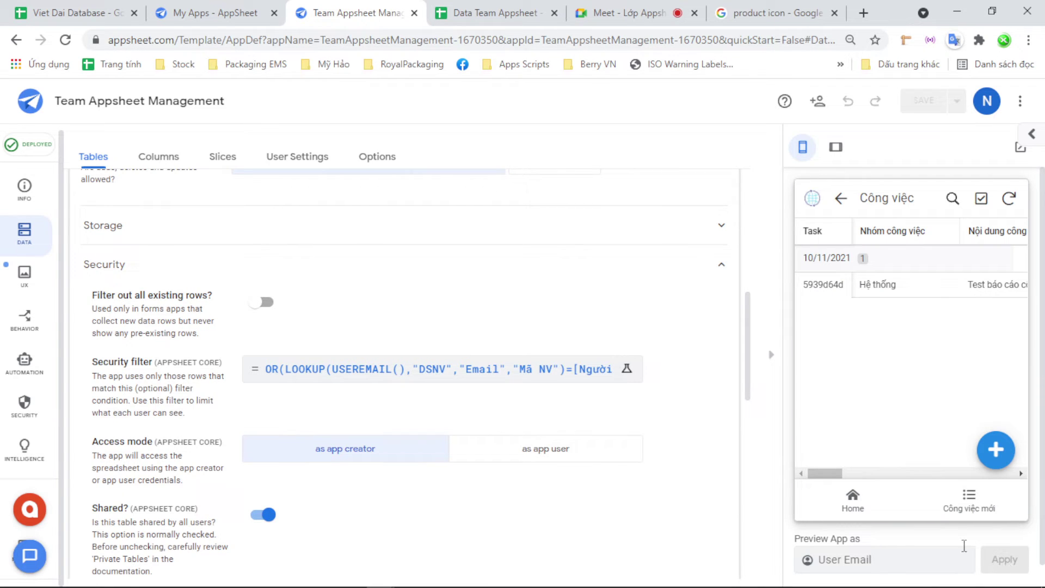
pyautogui.moveTo(824, 473)
pyautogui.mouseDown()
pyautogui.moveTo(882, 474)
pyautogui.moveTo(799, 474)
pyautogui.moveTo(864, 474)
pyautogui.mouseUp()
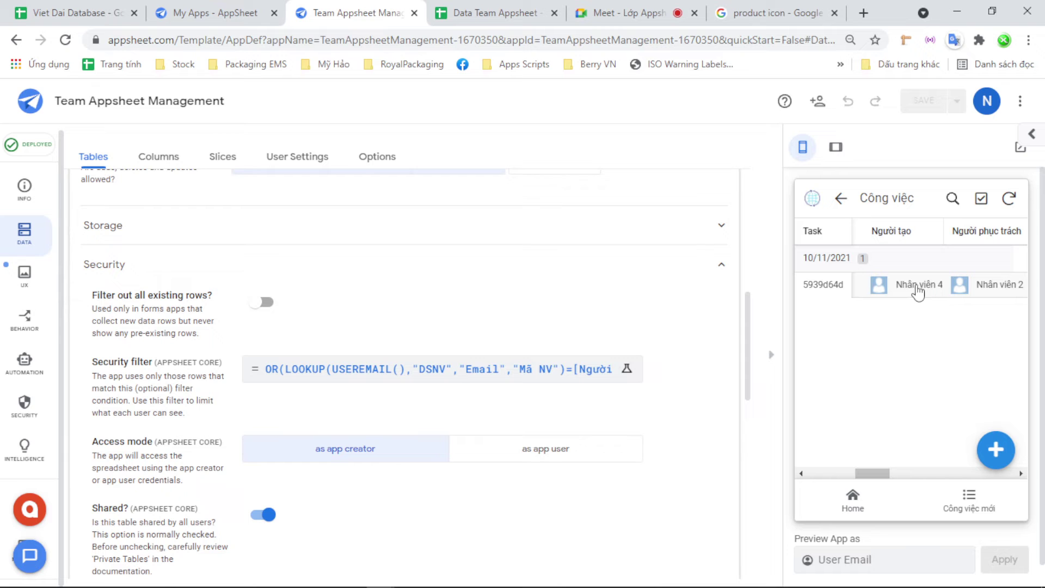
pyautogui.click(918, 293)
pyautogui.scroll(-3, 936, 332)
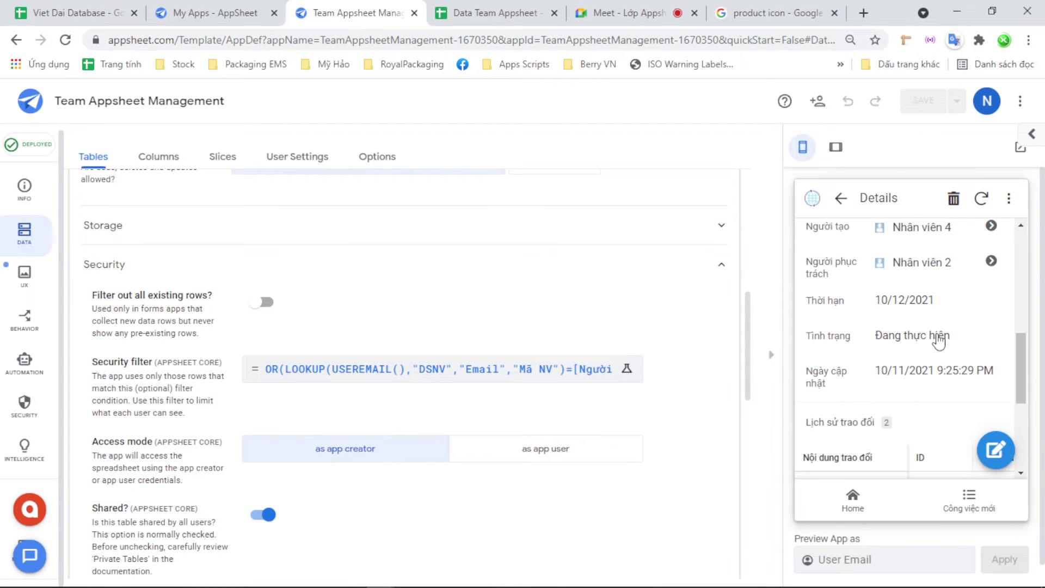
pyautogui.scroll(-5, 938, 333)
# Step: Compare task 5939d64d against row 7 in the spreadsheet, then return the preview to Home
pyautogui.click(499, 13)
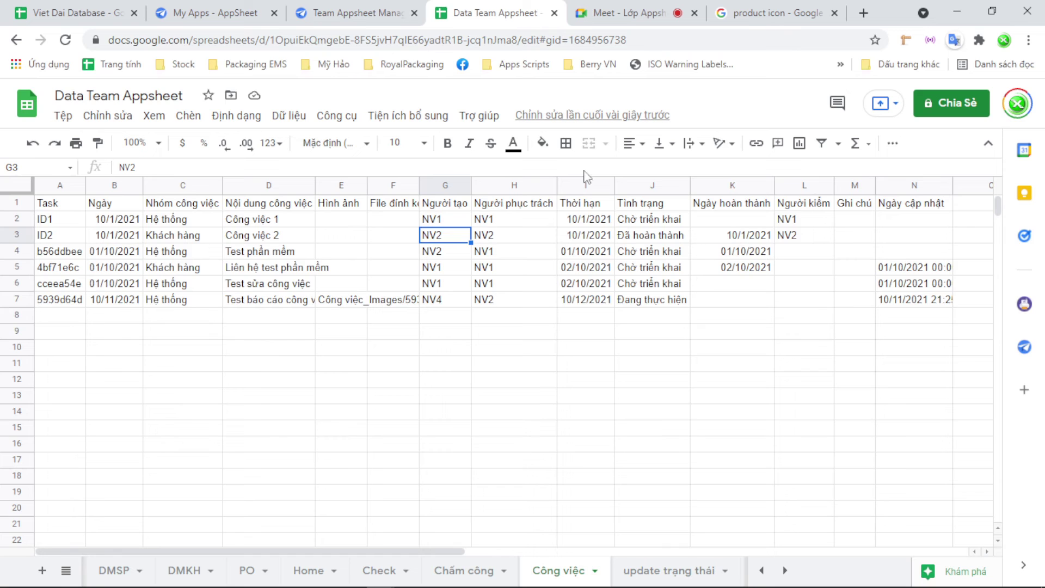
pyautogui.click(17, 298)
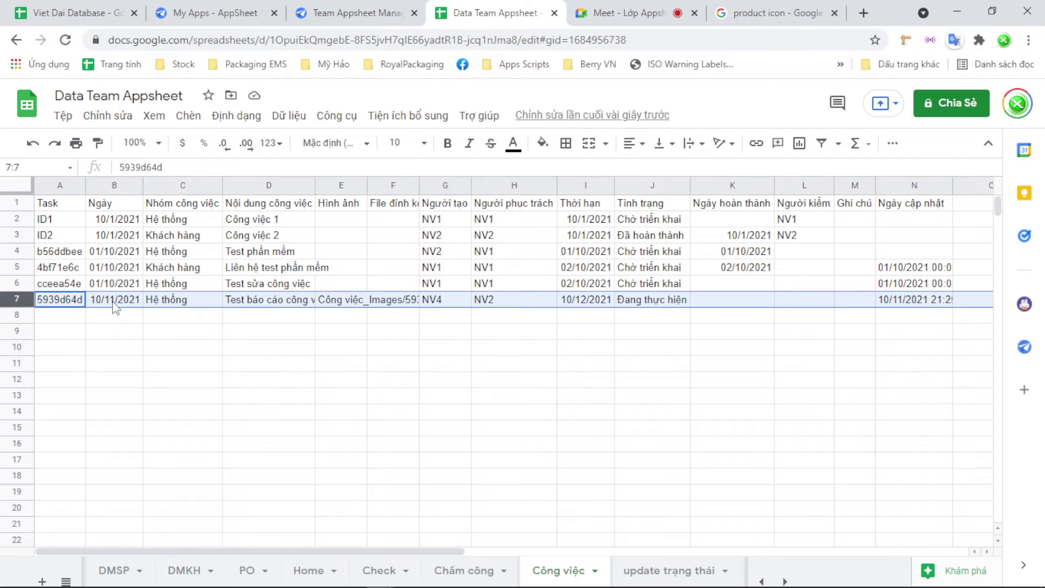
pyautogui.click(353, 13)
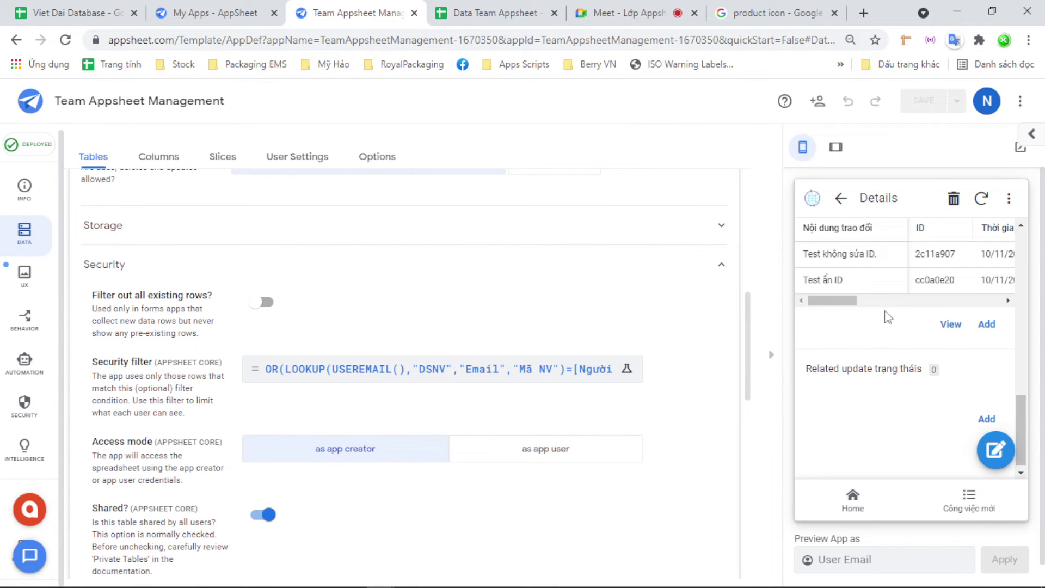
pyautogui.moveTo(828, 301)
pyautogui.mouseDown()
pyautogui.moveTo(977, 301)
pyautogui.moveTo(830, 301)
pyautogui.mouseUp()
pyautogui.click(853, 498)
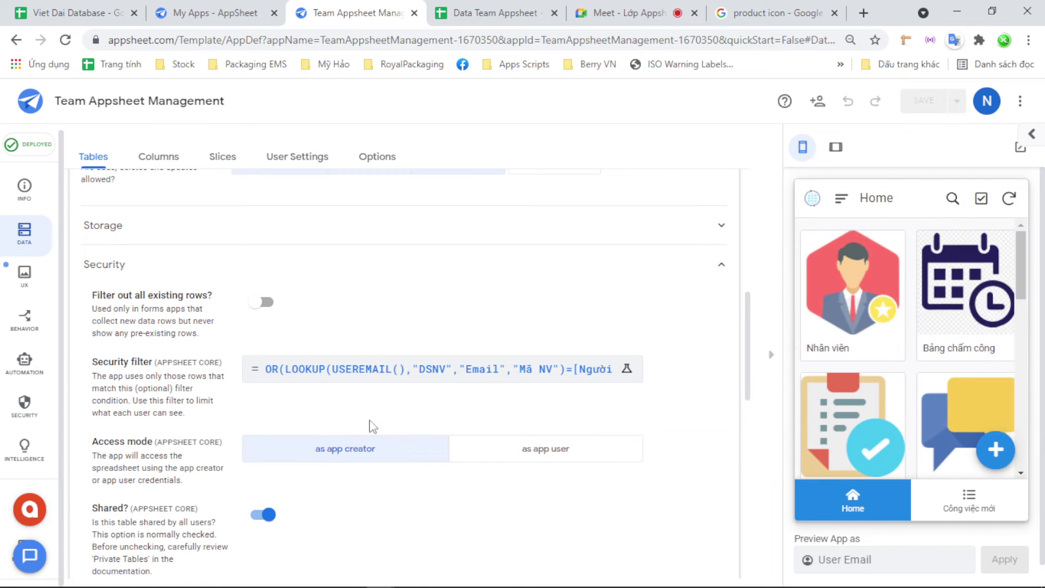
# Step: Wrap the existing OR security filter inside an IF( … ) expression
pyautogui.click(349, 376)
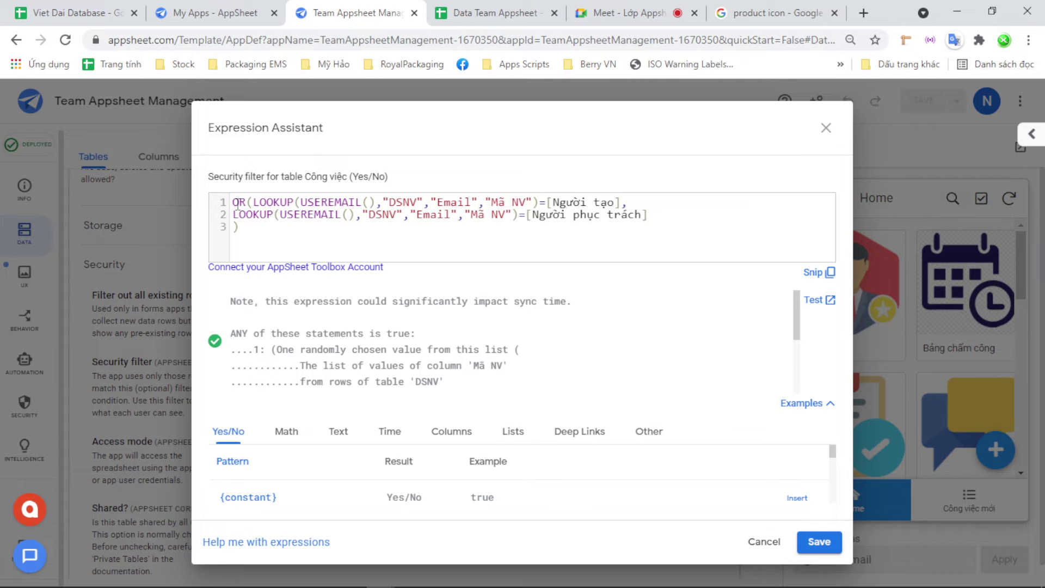
pyautogui.click(237, 205)
pyautogui.write('if(')
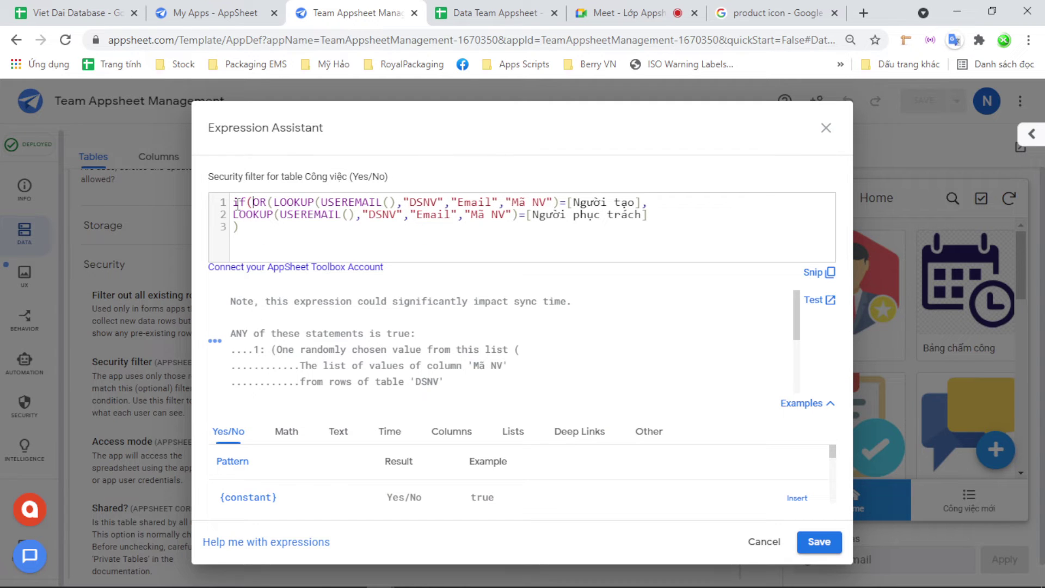
pyautogui.press('Return')
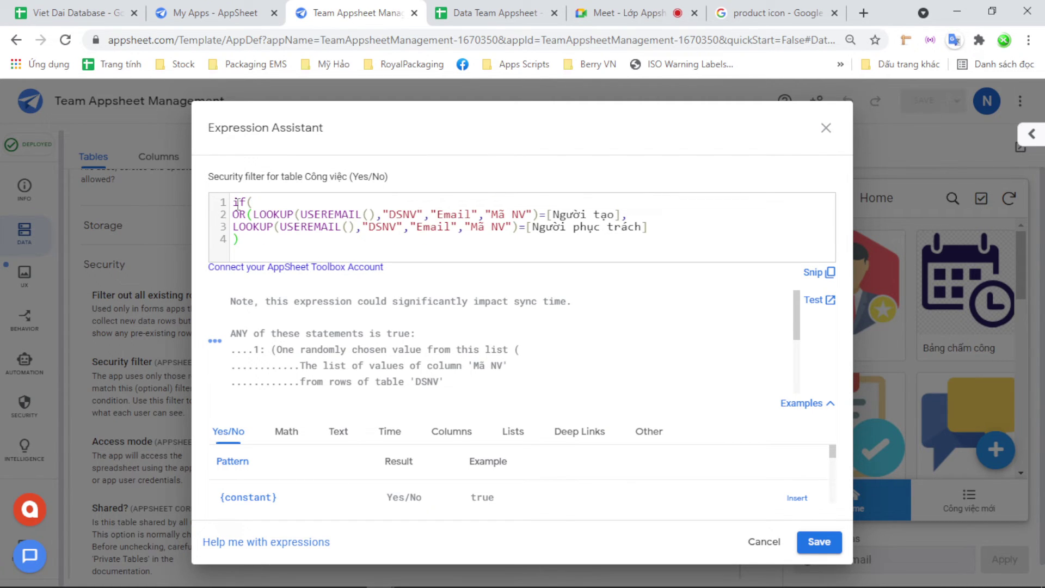
pyautogui.write(')')
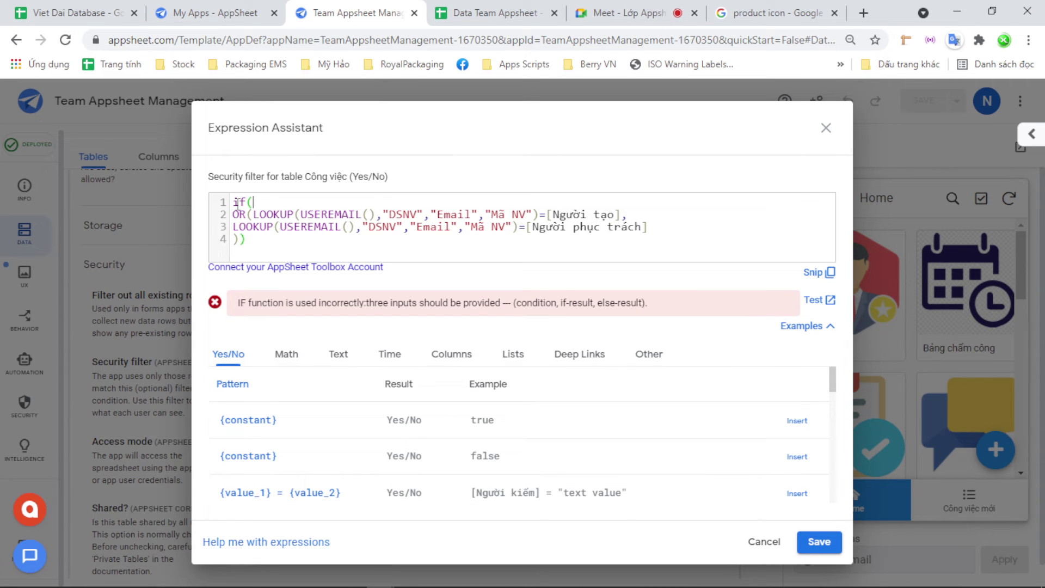
# Step: Make the IF condition LOOKUP(USEREMAIL(),"DSNV","Email","Phân quyền")="Admin",true and save the expression
pyautogui.moveTo(252, 202)
pyautogui.mouseDown()
pyautogui.moveTo(523, 202)
pyautogui.moveTo(542, 215)
pyautogui.mouseUp()
pyautogui.hotkey('ctrl', 'c')
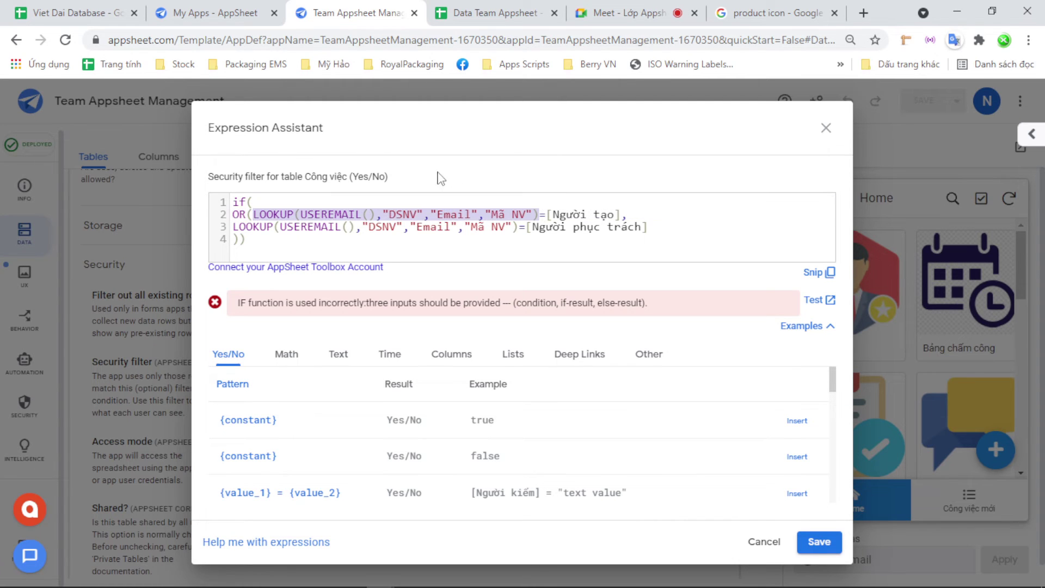
pyautogui.click(375, 207)
pyautogui.hotkey('ctrl', 'v')
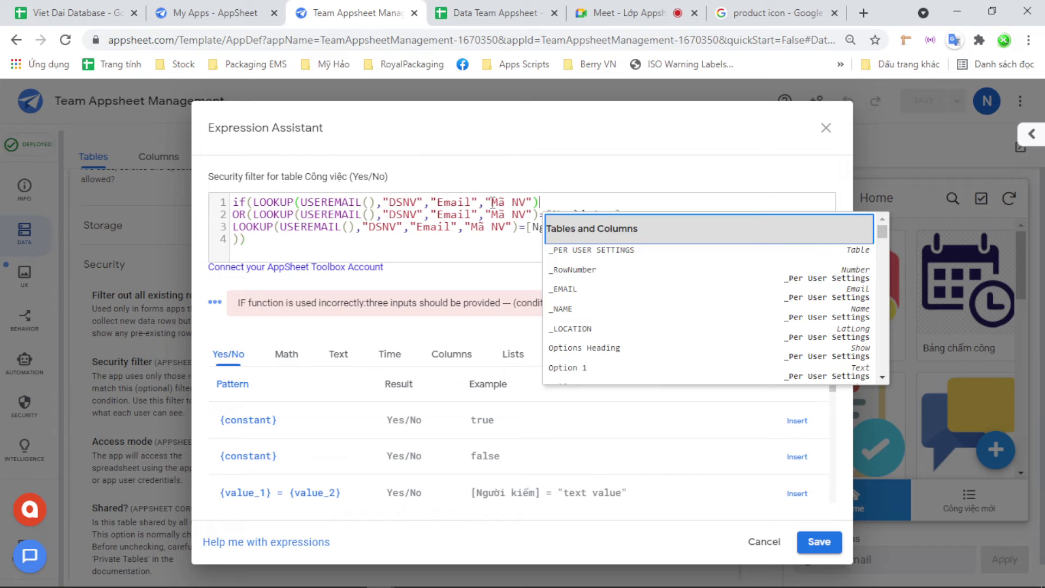
pyautogui.press('BackSpace')
pyautogui.press('BackSpace')
pyautogui.press('BackSpace')
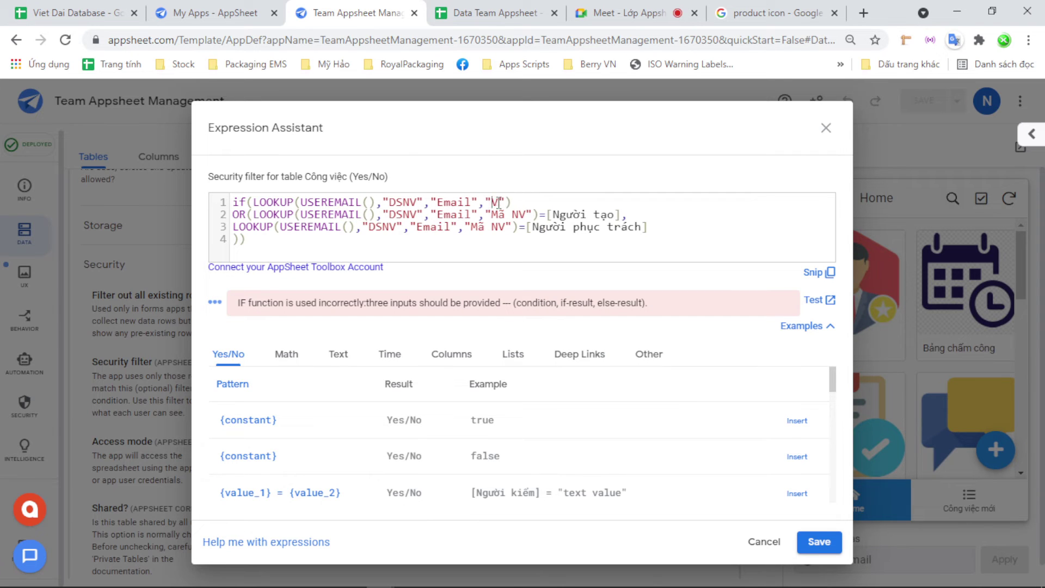
pyautogui.press('BackSpace')
pyautogui.write('Phân ')
pyautogui.write('quye')
pyautogui.write('ền')
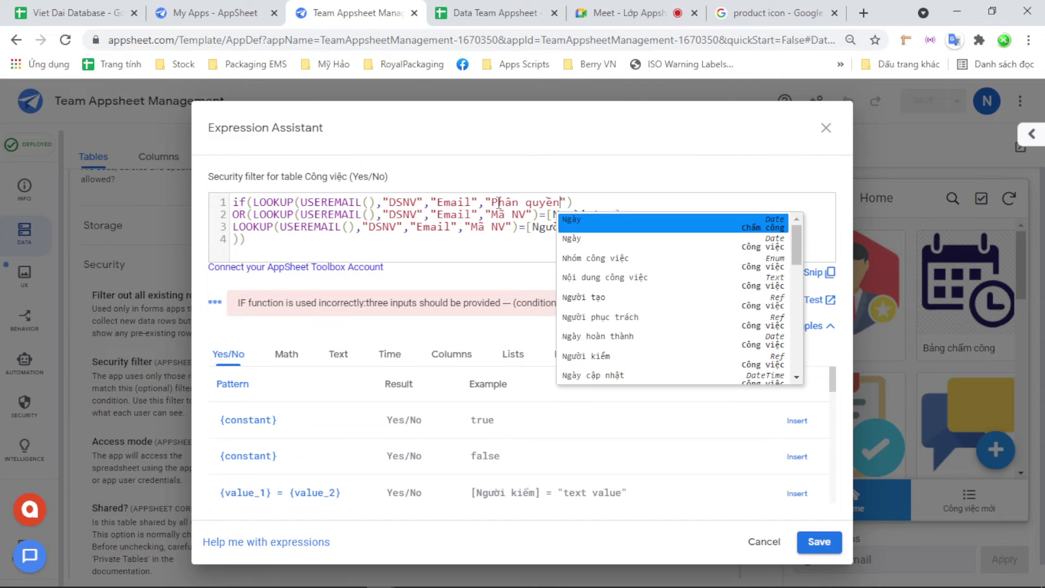
pyautogui.write('"')
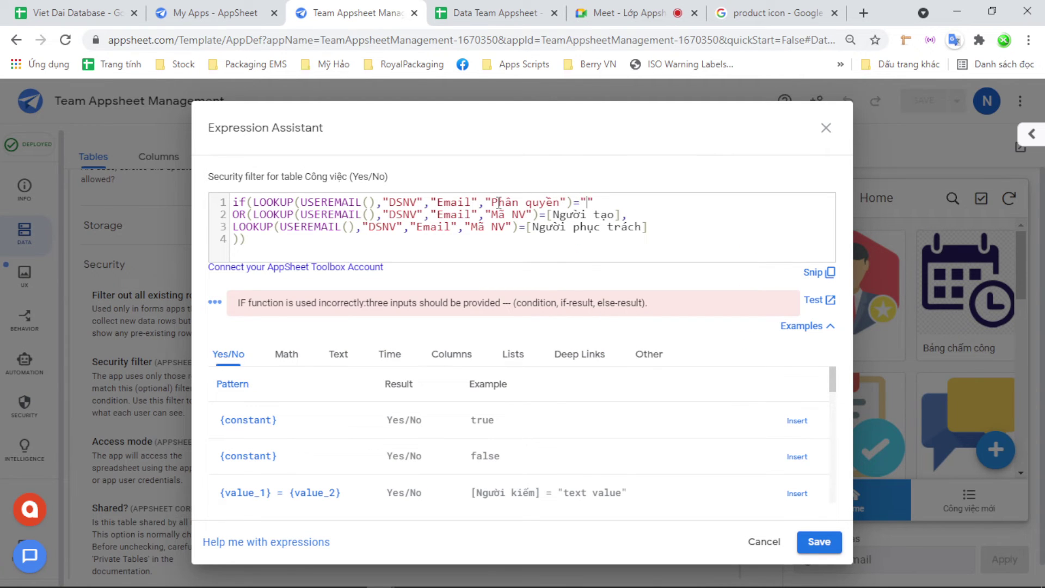
pyautogui.write('Admin"')
pyautogui.write(',true')
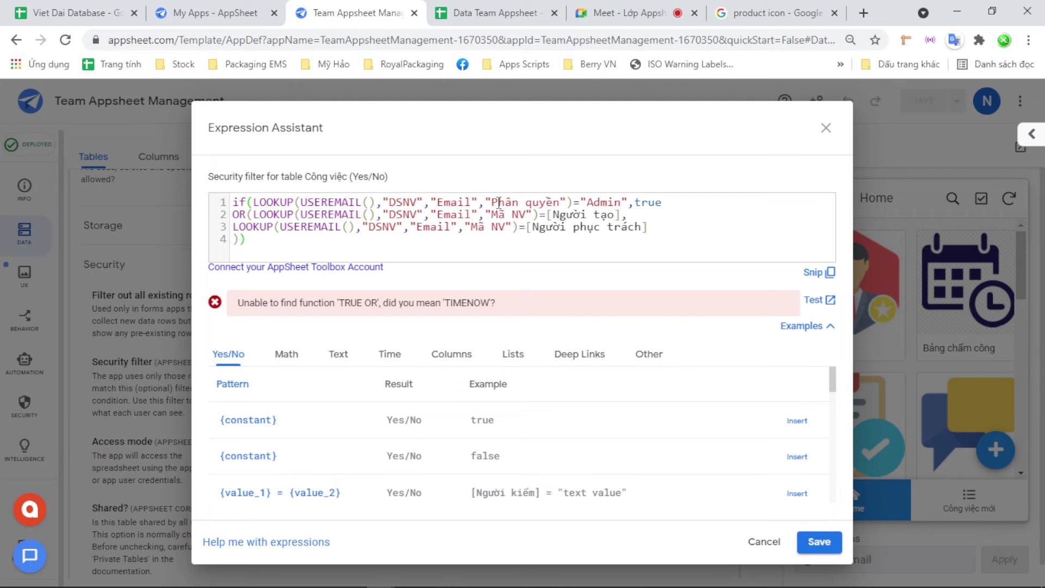
pyautogui.write(',')
pyautogui.click(401, 247)
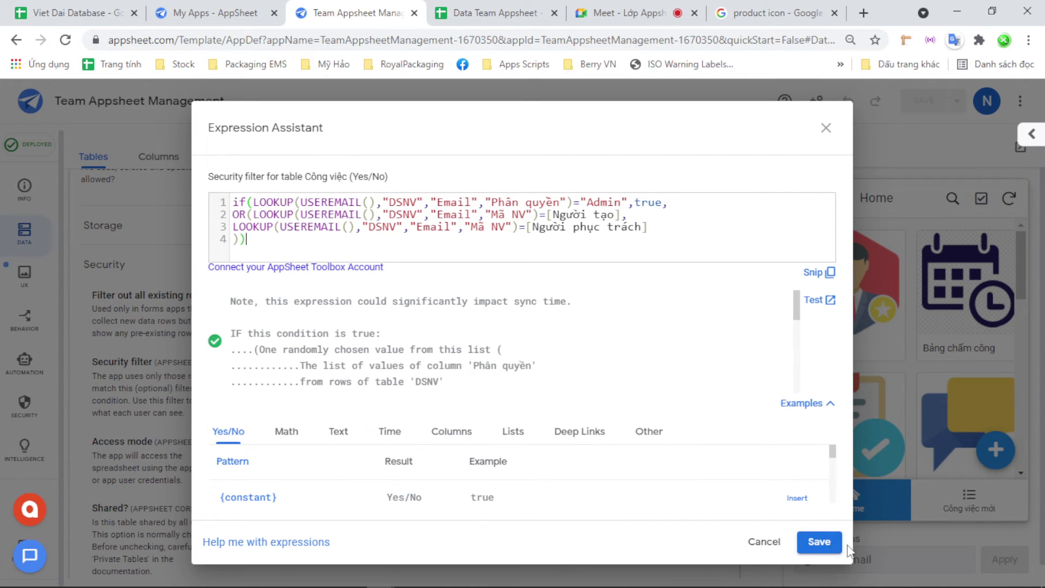
pyautogui.click(819, 541)
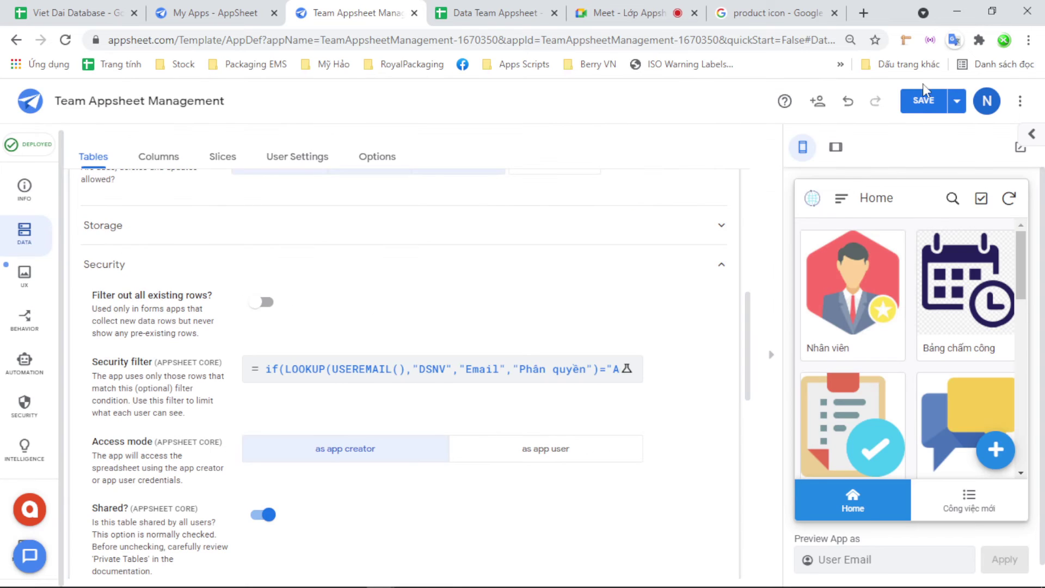
# Step: Save the app and open the Báo cáo công việc task list in the preview
pyautogui.click(923, 94)
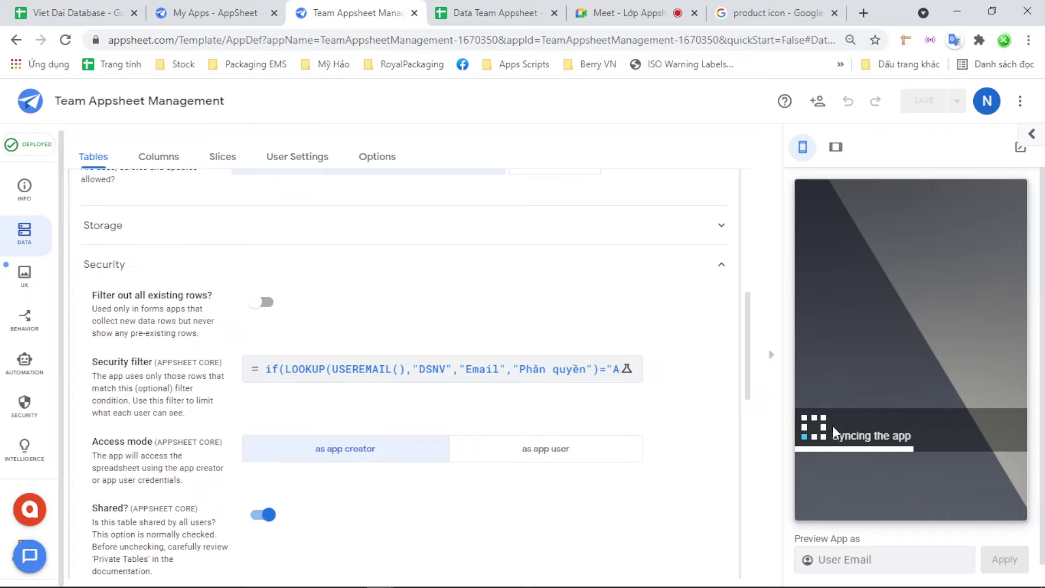
pyautogui.scroll(-3, 870, 407)
pyautogui.scroll(-2, 870, 409)
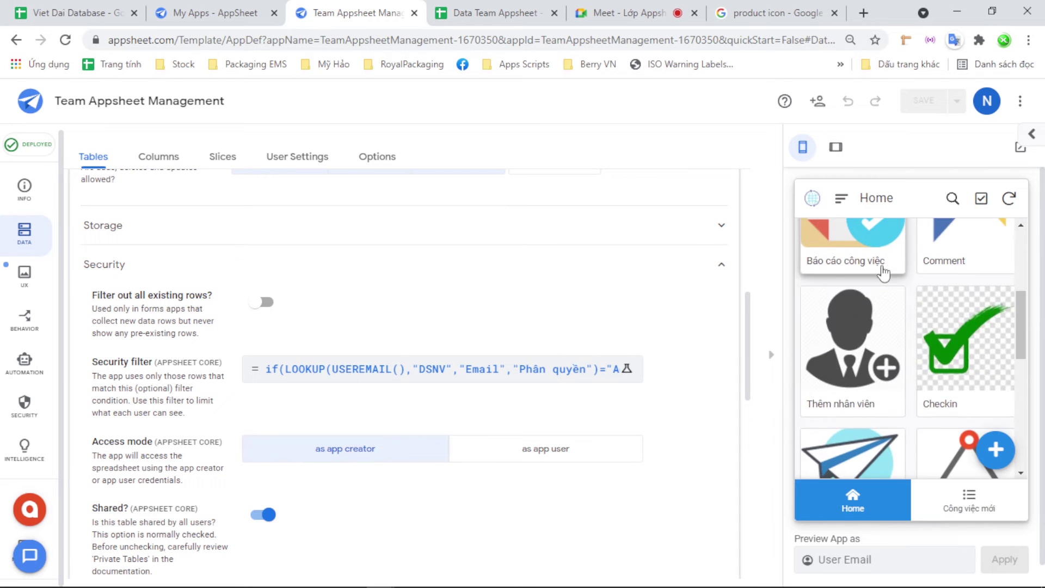
pyautogui.scroll(2, 883, 275)
pyautogui.click(859, 290)
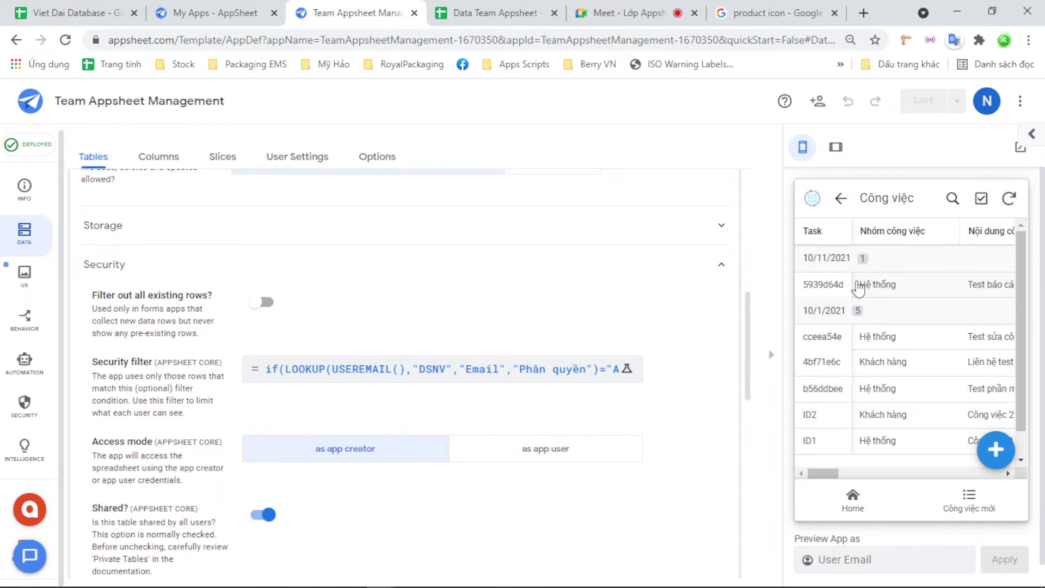
pyautogui.scroll(-1, 832, 394)
pyautogui.moveTo(828, 474)
pyautogui.mouseDown()
pyautogui.moveTo(889, 478)
pyautogui.moveTo(871, 467)
pyautogui.mouseUp()
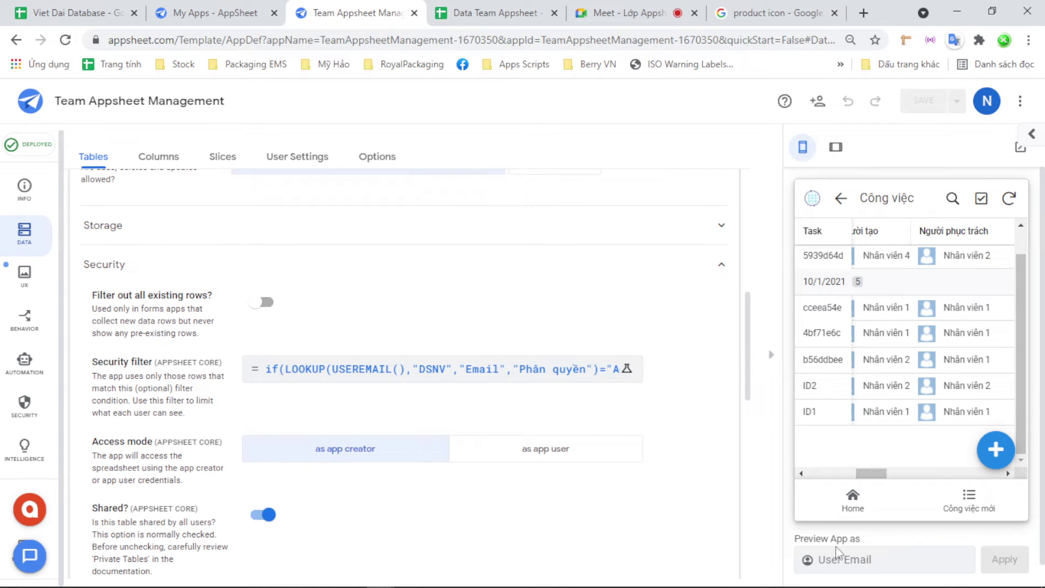
# Step: Preview the app in tablet size as one test employee, then as the third employee
pyautogui.click(860, 561)
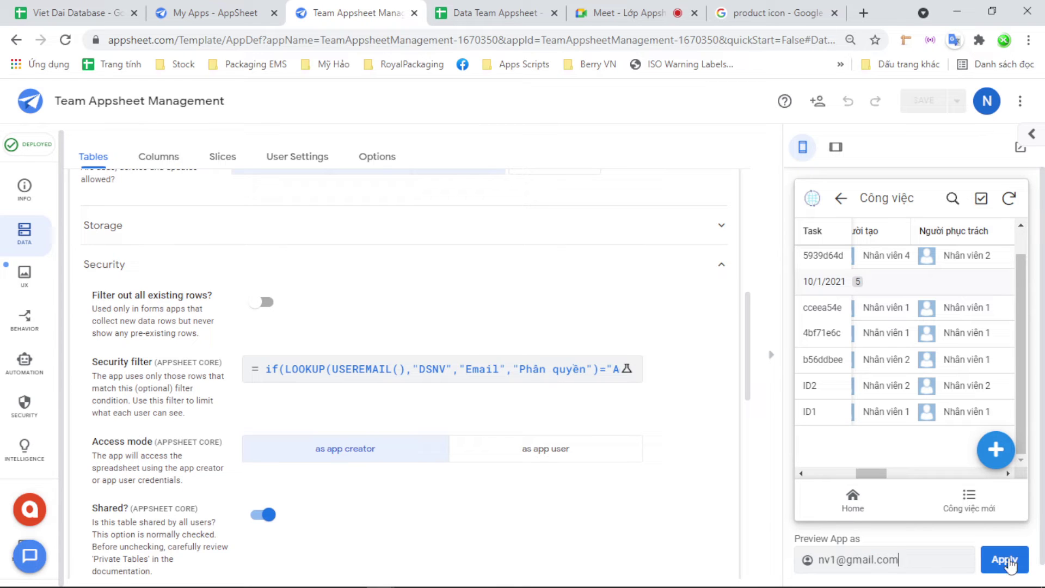
pyautogui.click(1004, 559)
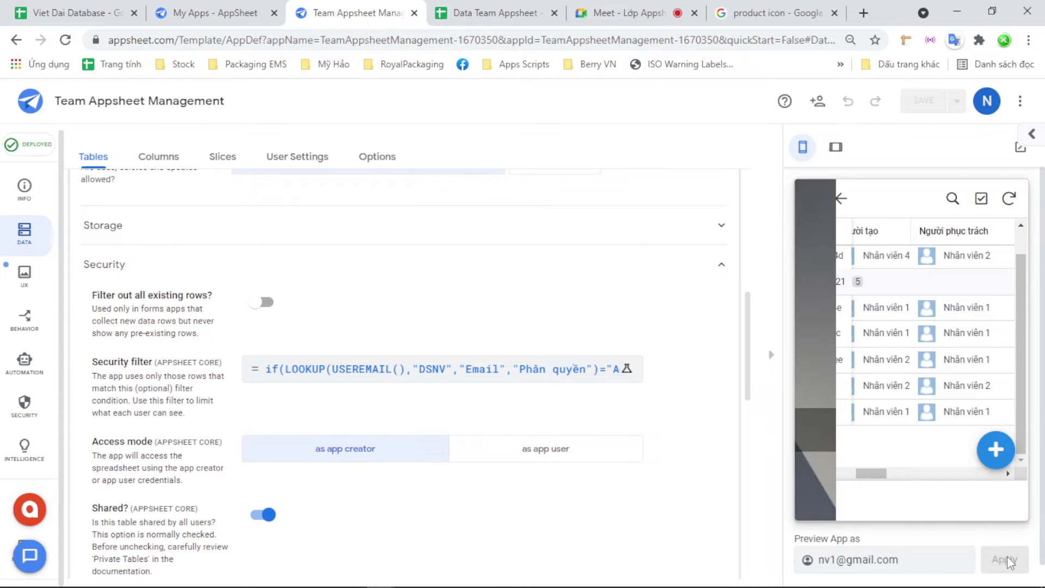
pyautogui.click(838, 154)
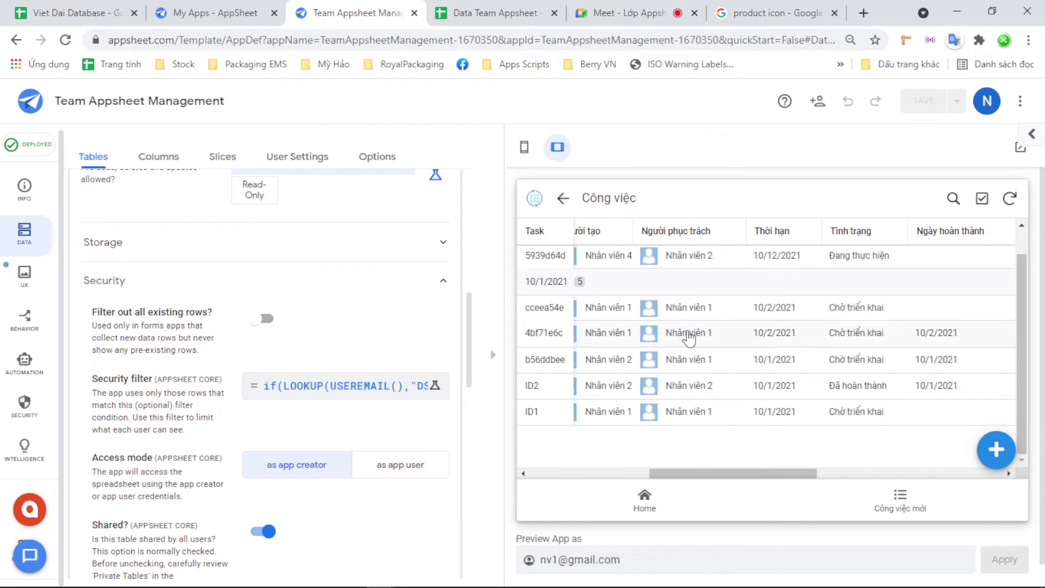
pyautogui.scroll(1, 690, 334)
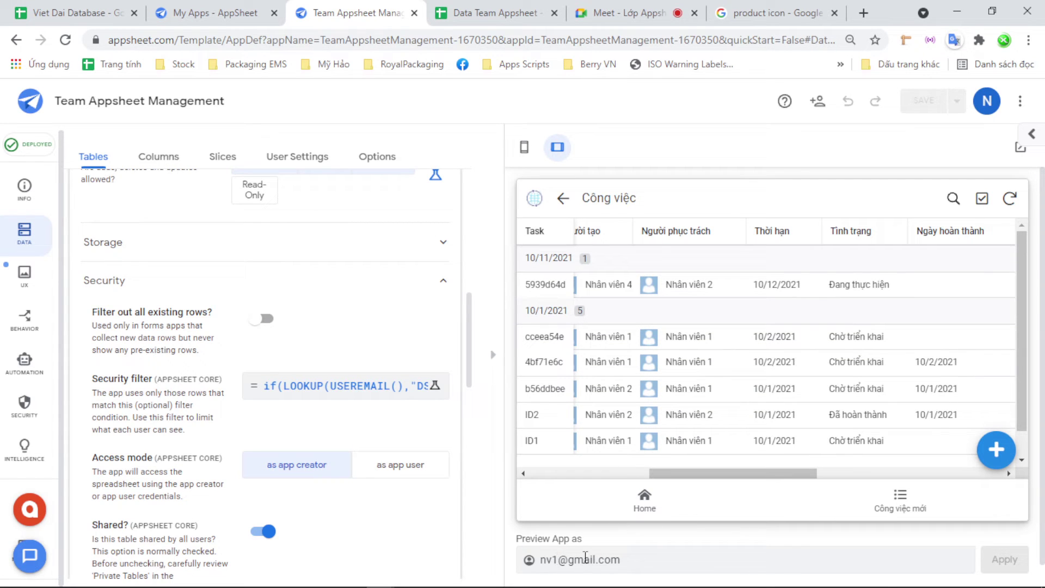
pyautogui.press('BackSpace')
pyautogui.write('3')
pyautogui.click(1012, 564)
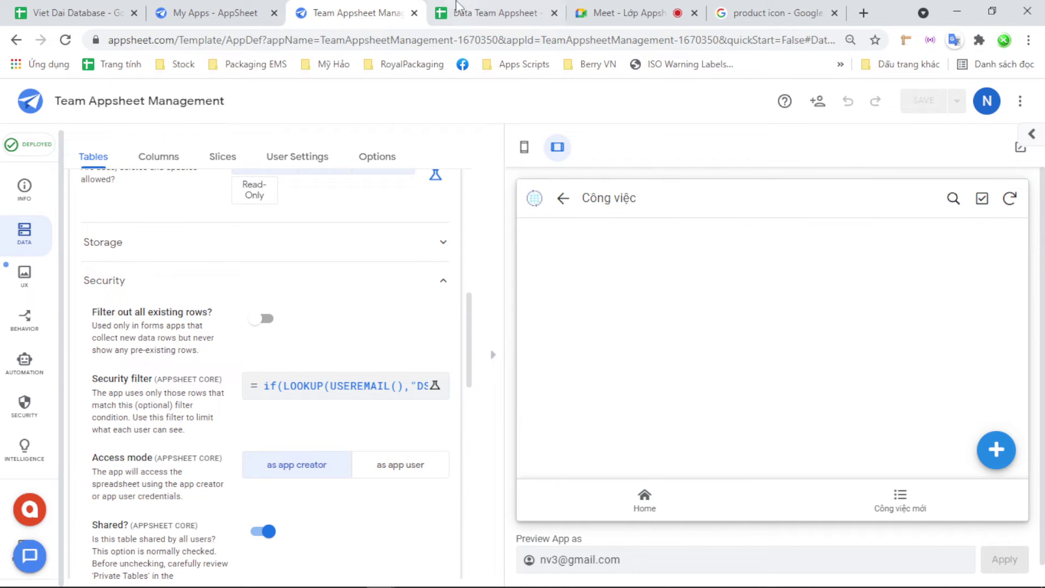
# Step: Change task 4bf71e6c's Người phục trách in cell H5 from NV1 to NV3
pyautogui.click(479, 12)
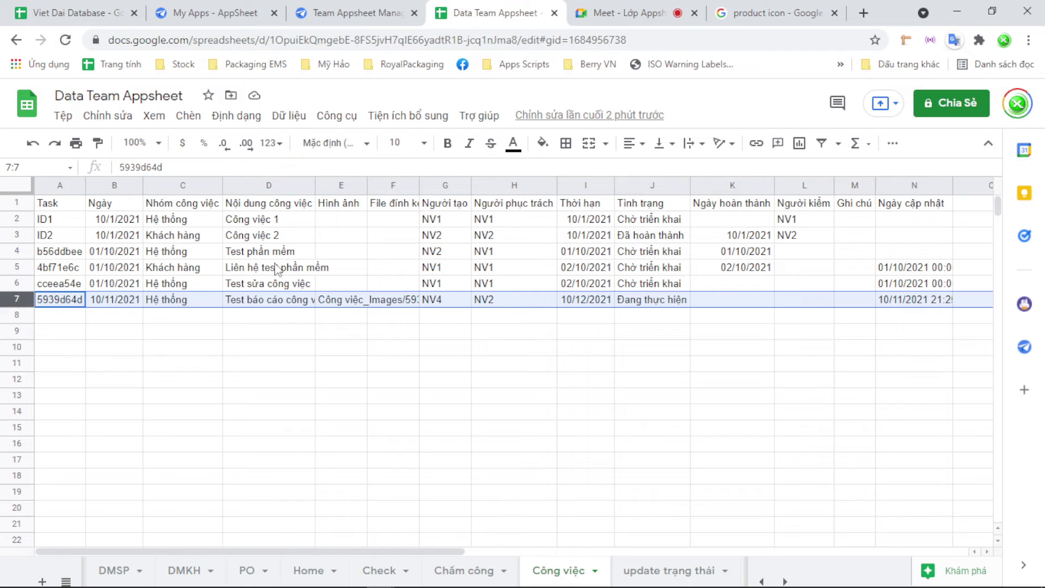
pyautogui.click(498, 269)
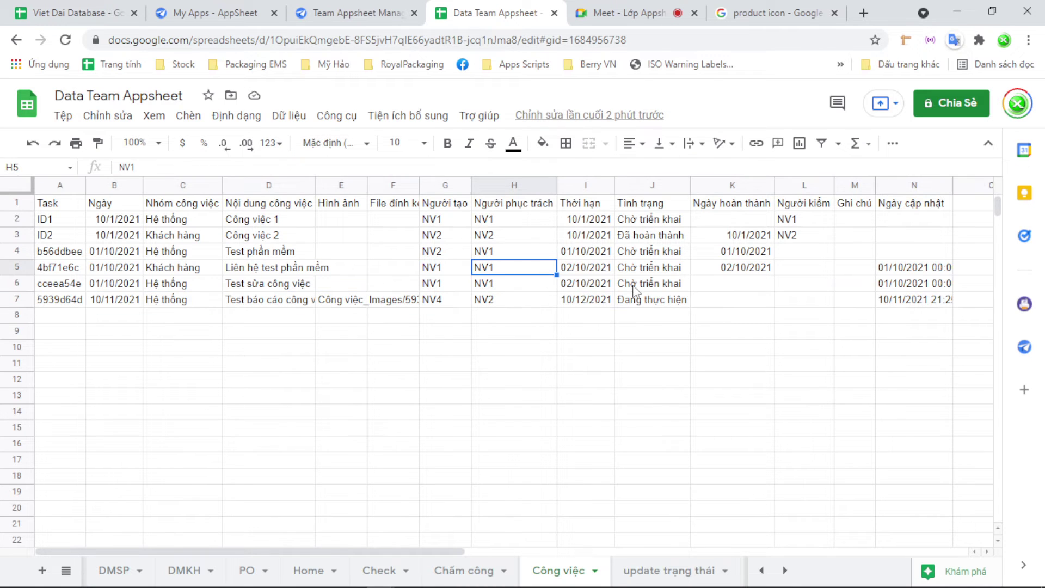
pyautogui.press('F2')
pyautogui.write('3')
pyautogui.press('Return')
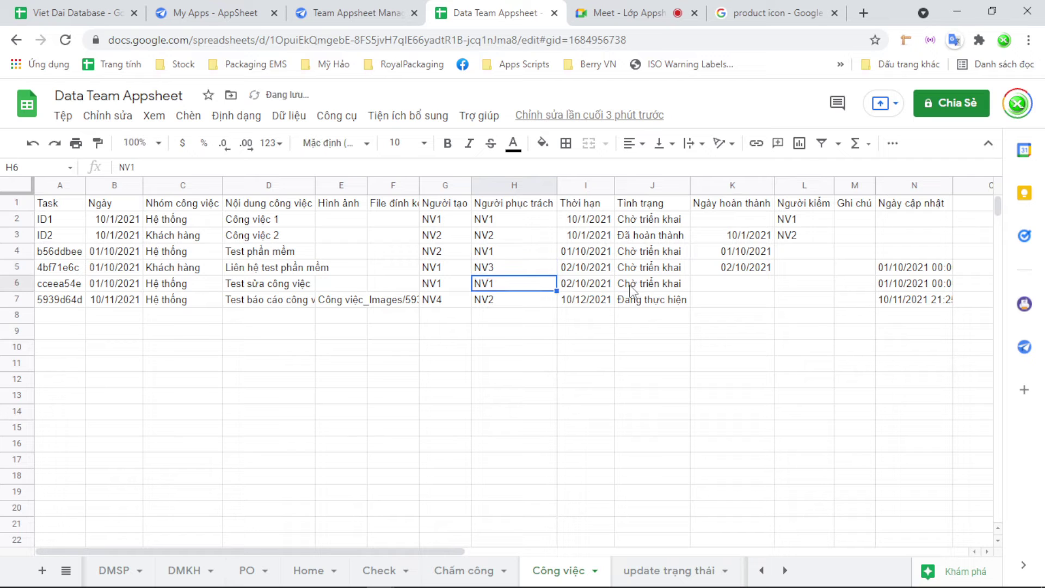
pyautogui.click(354, 13)
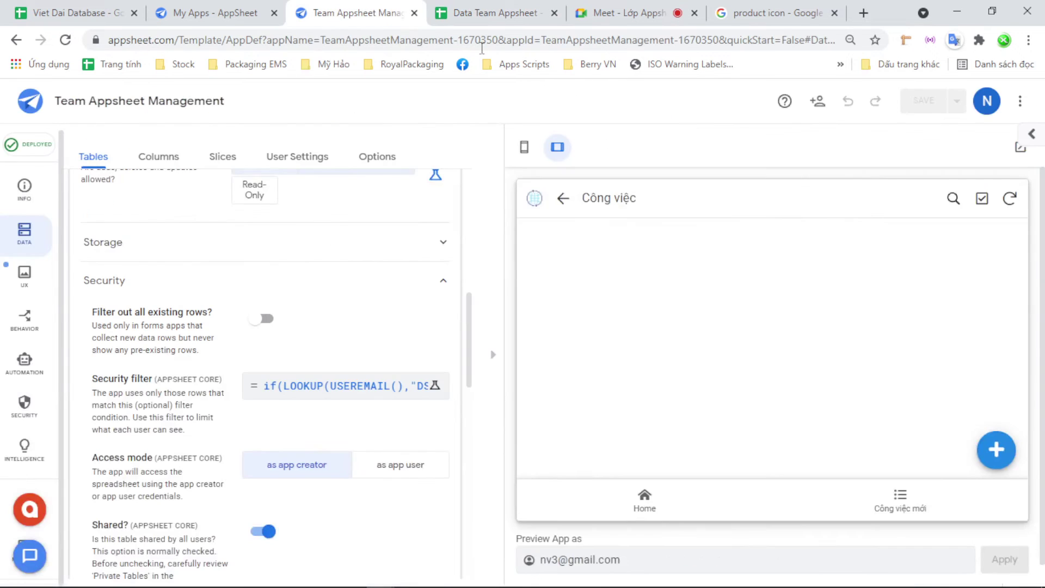
# Step: Resync the preview and return to phone size, showing task 4bf71e6c for the third employee
pyautogui.click(1014, 205)
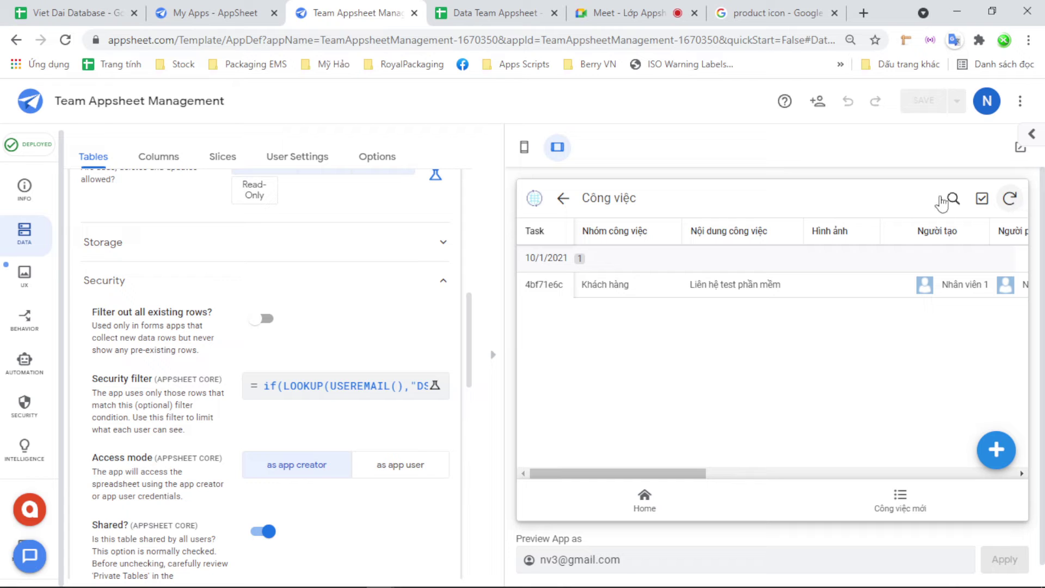
pyautogui.click(524, 147)
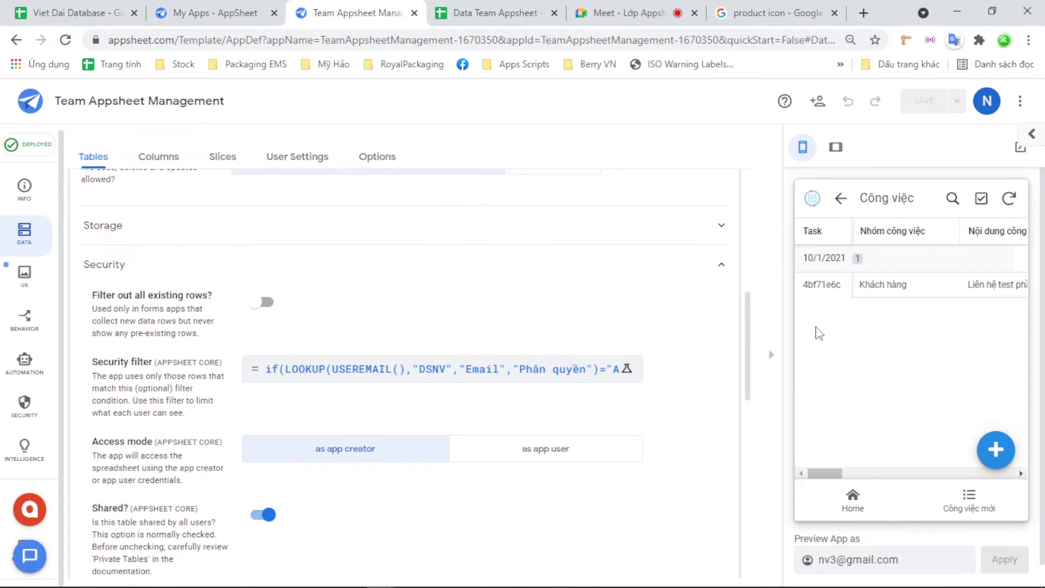
pyautogui.scroll(-1, 698, 416)
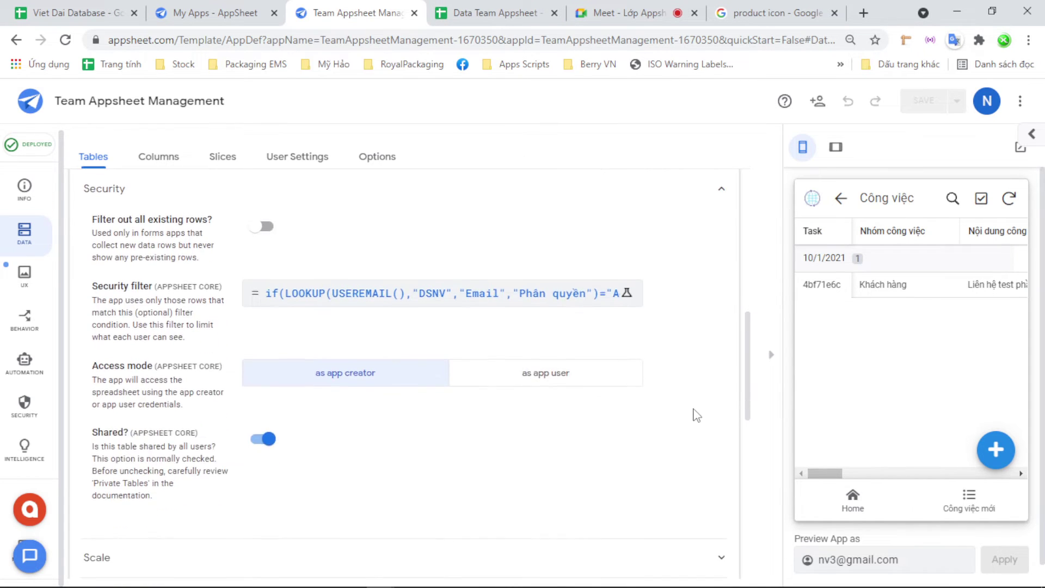
pyautogui.scroll(3, 697, 414)
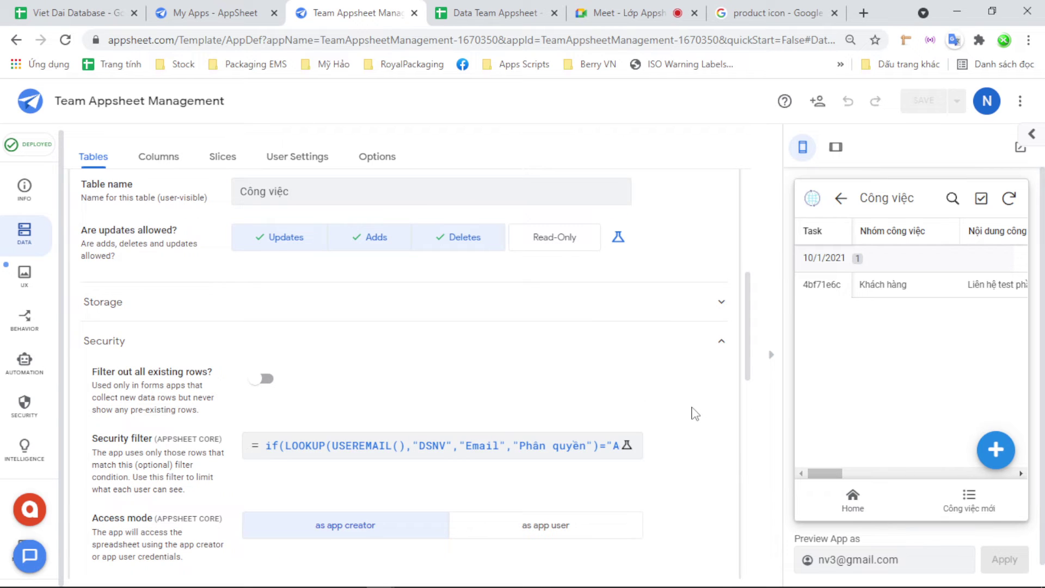
# Step: Open the Ghi nhận tình trạng action, which sets Tình trạng to Đang thực hiện and Ngày cập nhật to NOW()
pyautogui.scroll(5, 405, 374)
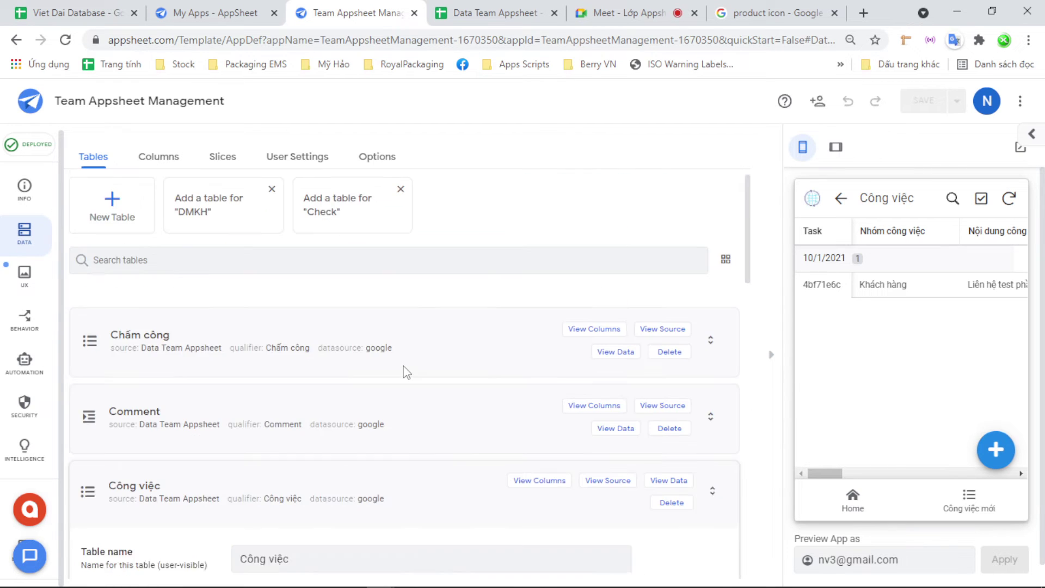
pyautogui.scroll(-3, 400, 373)
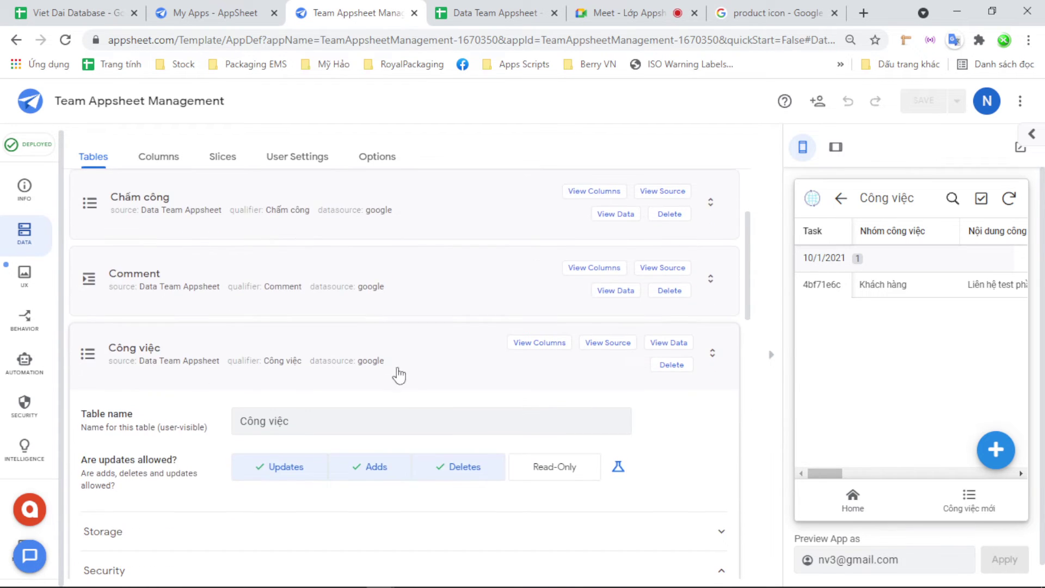
pyautogui.click(123, 368)
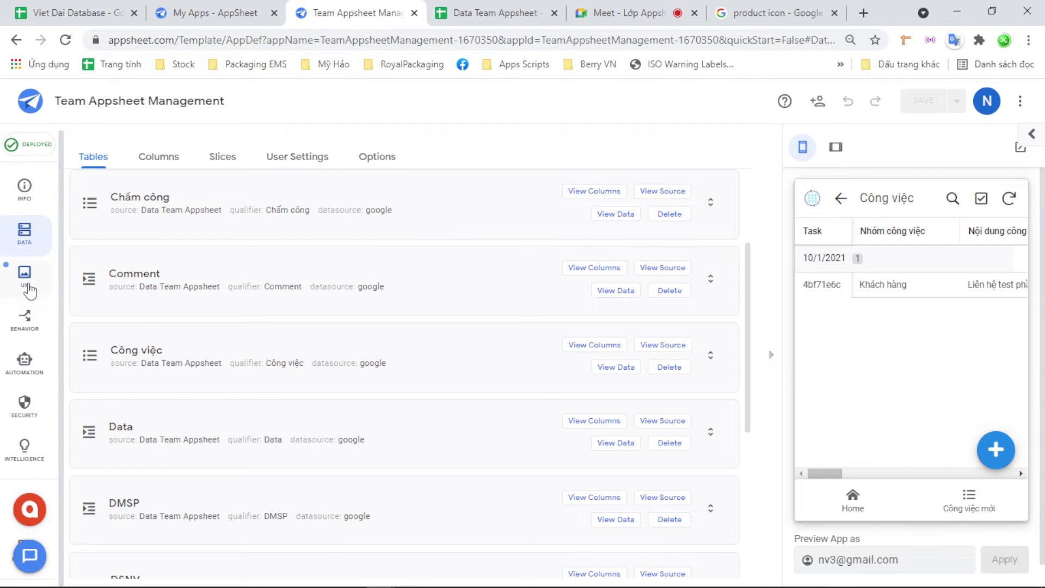
pyautogui.click(30, 321)
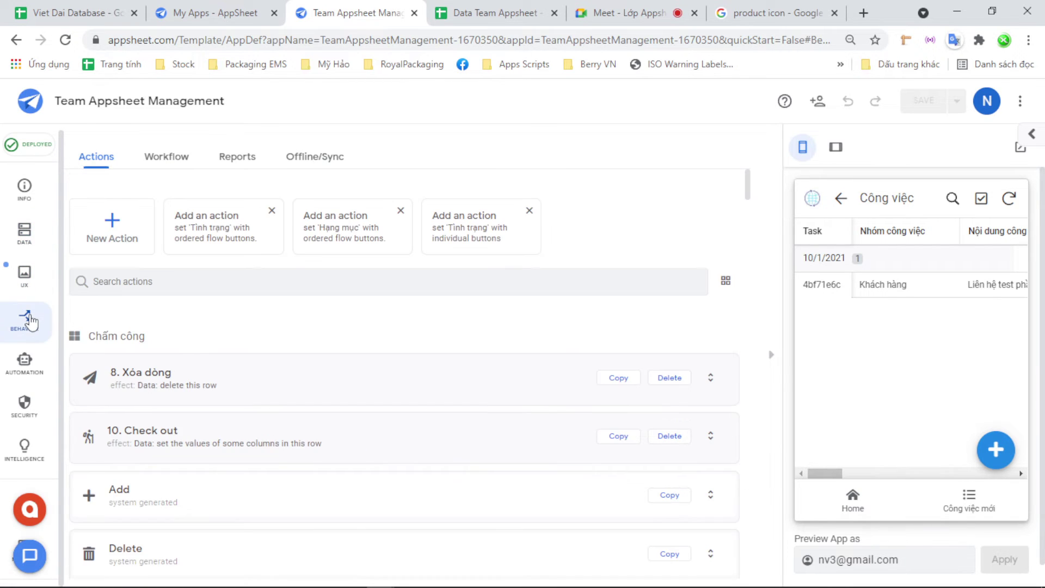
pyautogui.scroll(-4, 175, 338)
pyautogui.scroll(-1, 174, 338)
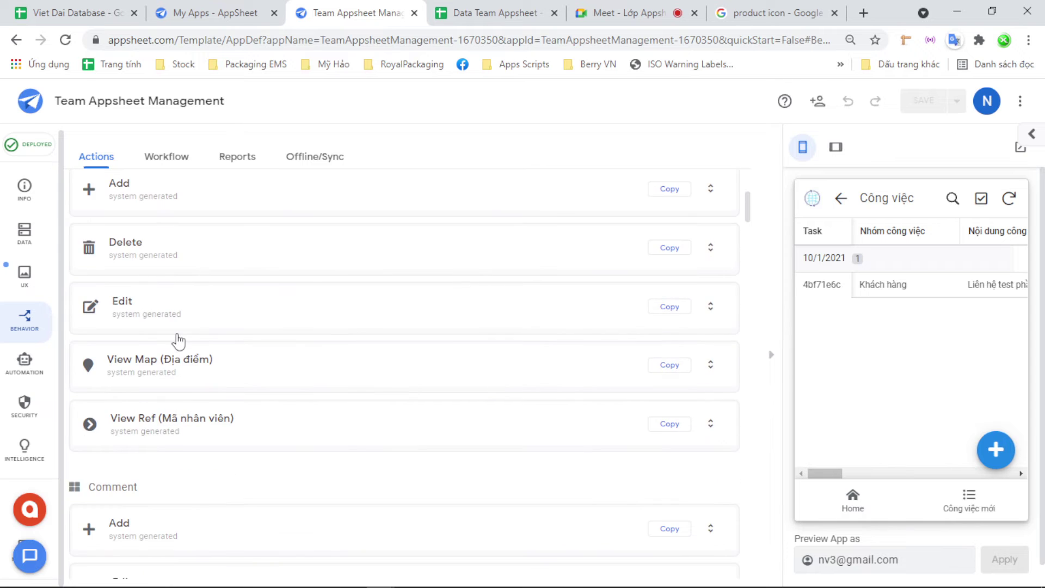
pyautogui.scroll(-2, 175, 338)
pyautogui.scroll(-3, 177, 342)
pyautogui.scroll(-1, 177, 341)
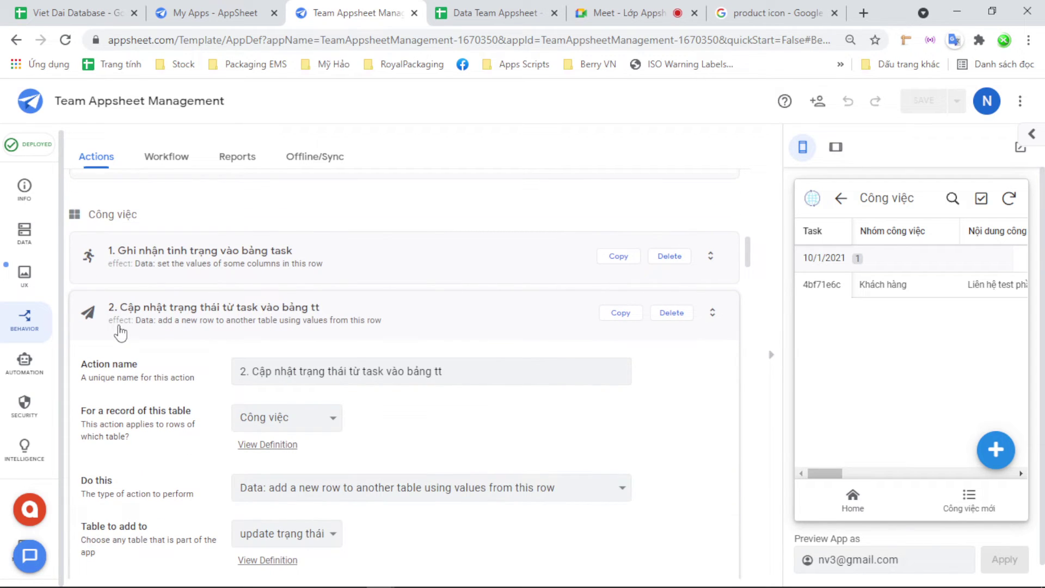
pyautogui.click(120, 330)
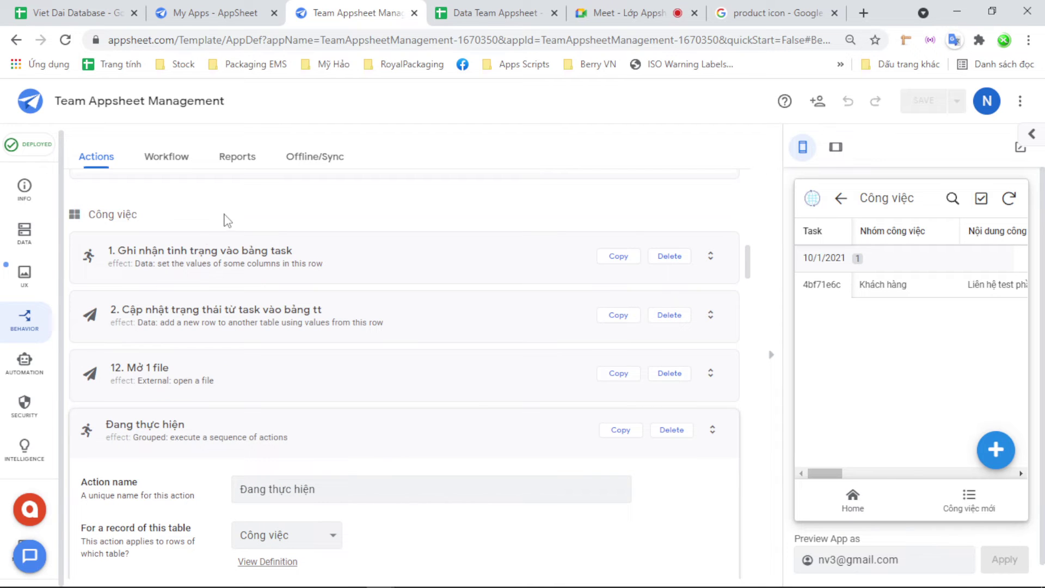
pyautogui.click(167, 260)
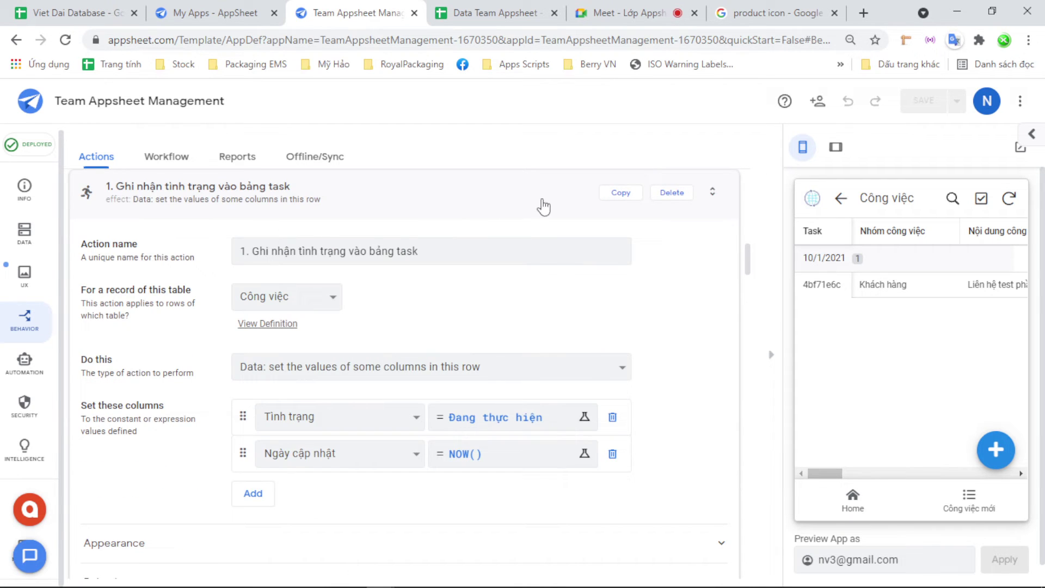
# Step: Duplicate the Ghi nhận tình trạng action and rename the copy '2.1. Ghi nhận tình trạng đã HT vào bảng task'
pyautogui.click(615, 196)
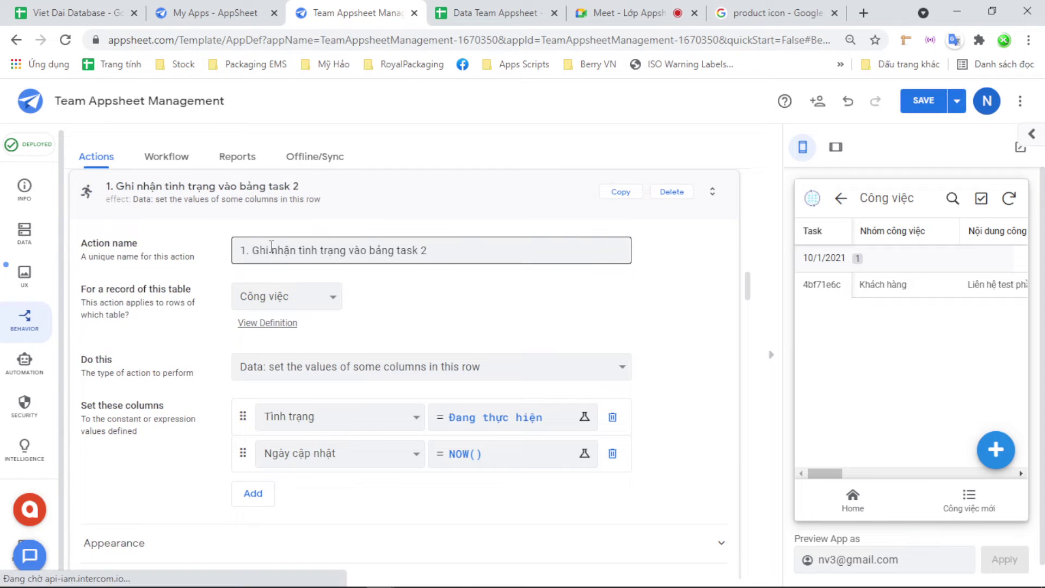
pyautogui.moveTo(248, 249); pyautogui.dragTo(209, 254)
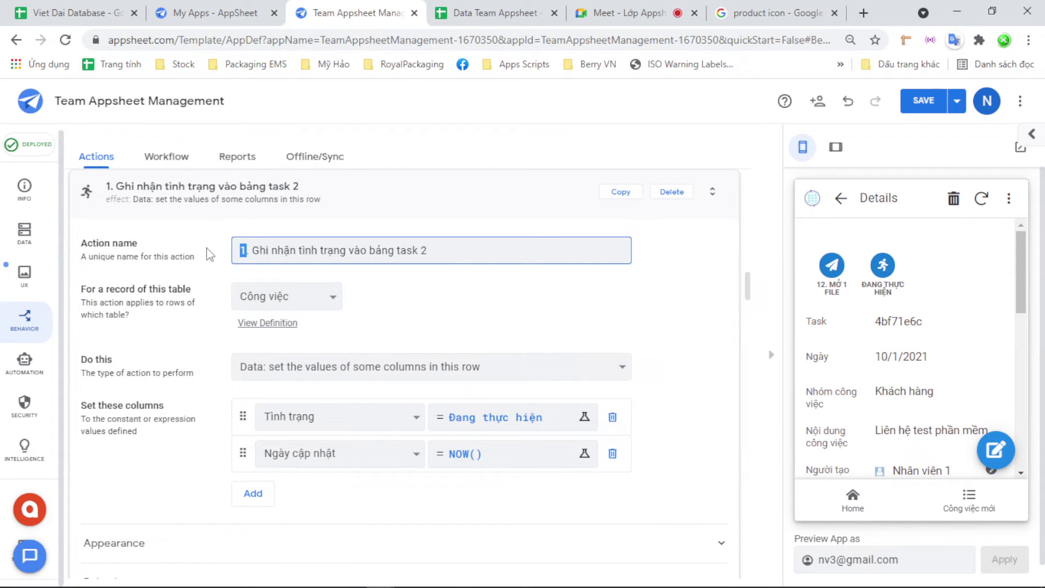
pyautogui.click(243, 252)
pyautogui.write('1.')
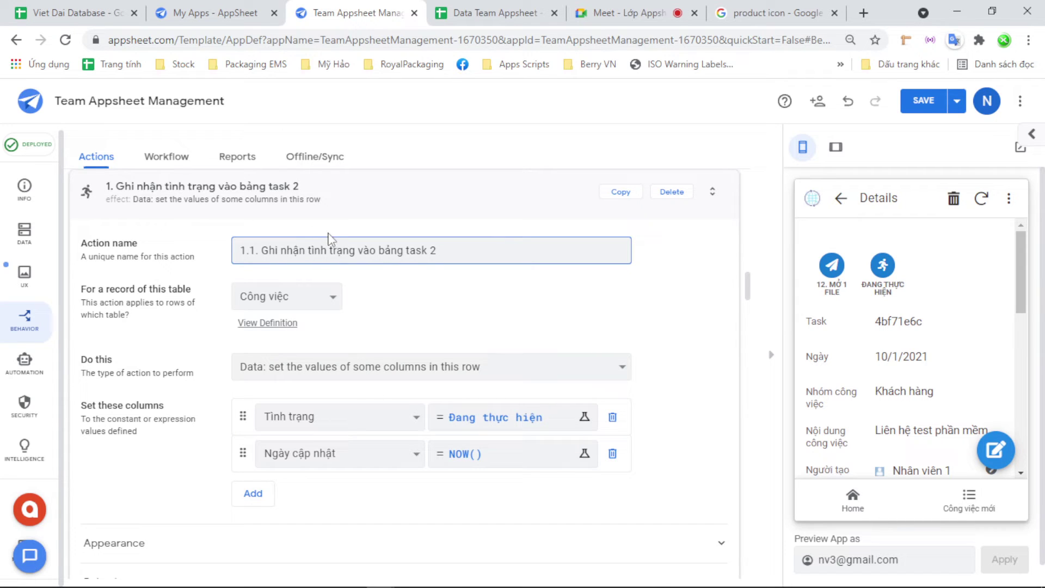
pyautogui.press('BackSpace')
pyautogui.press('BackSpace')
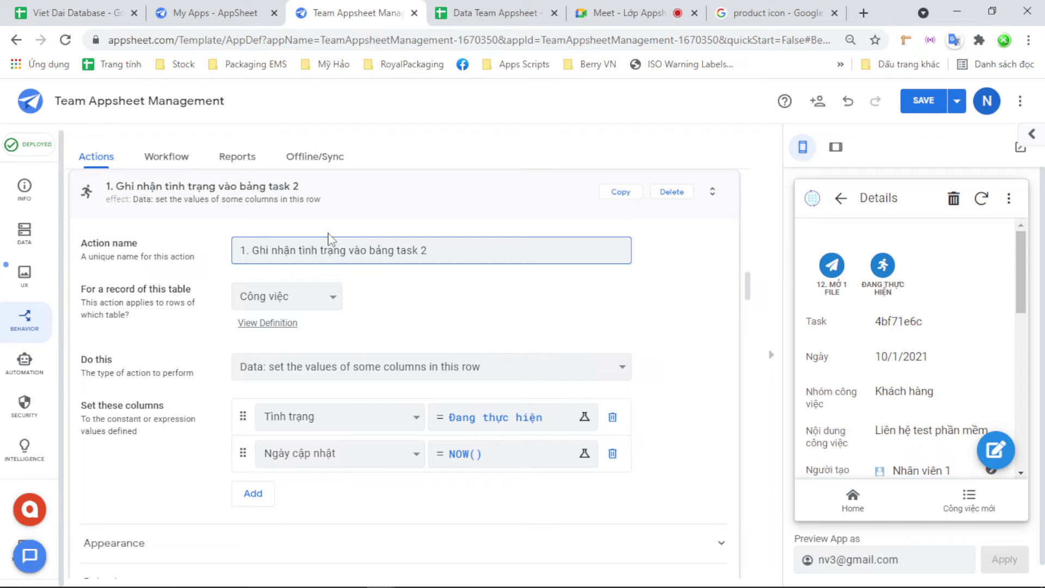
pyautogui.write('1.')
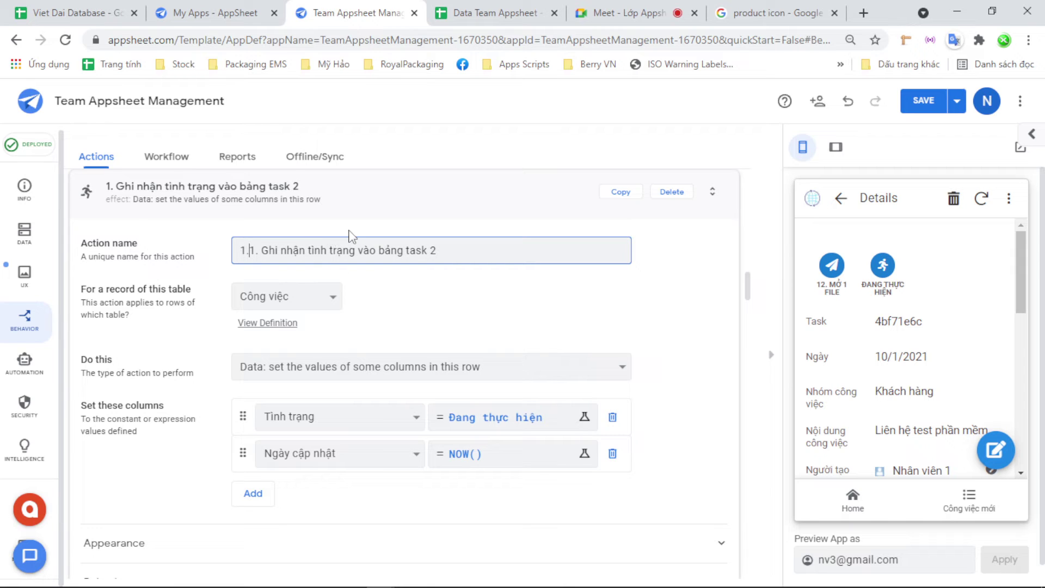
pyautogui.press('BackSpace')
pyautogui.press('BackSpace')
pyautogui.write('2')
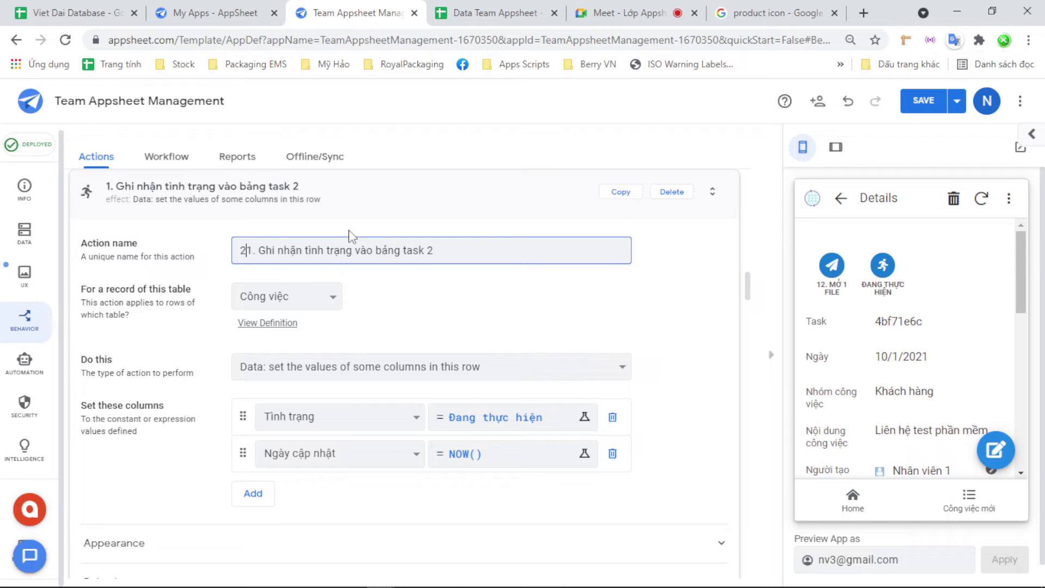
pyautogui.write('.')
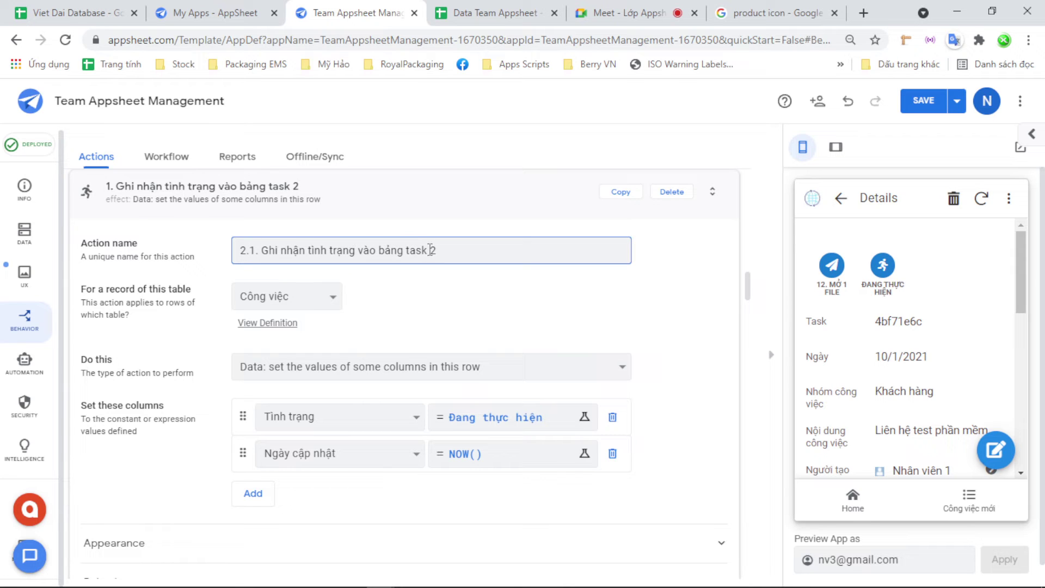
pyautogui.click(357, 250)
pyautogui.write('đac')
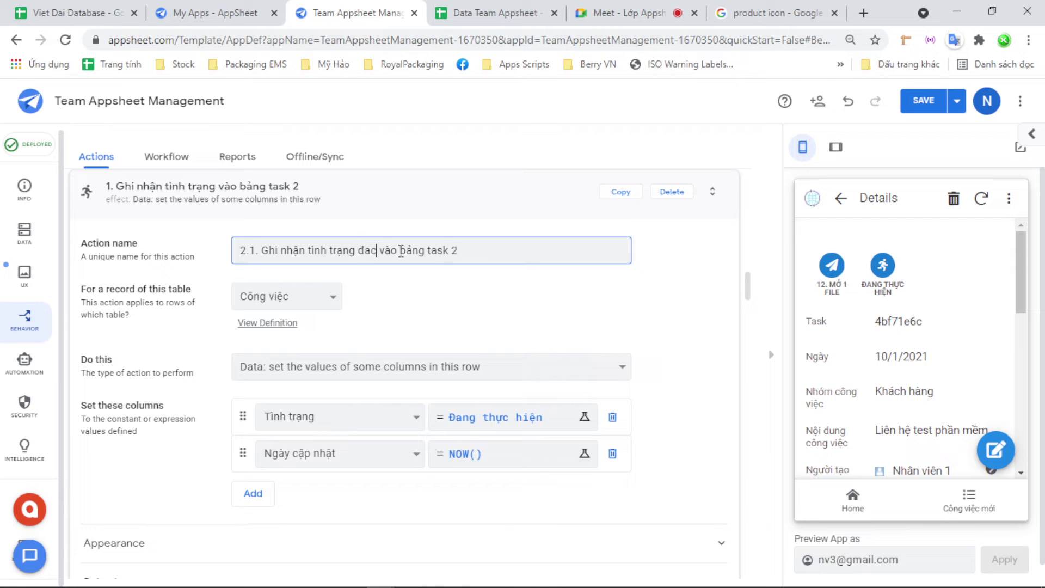
pyautogui.press('BackSpace')
pyautogui.press('BackSpace')
pyautogui.write('ã HT')
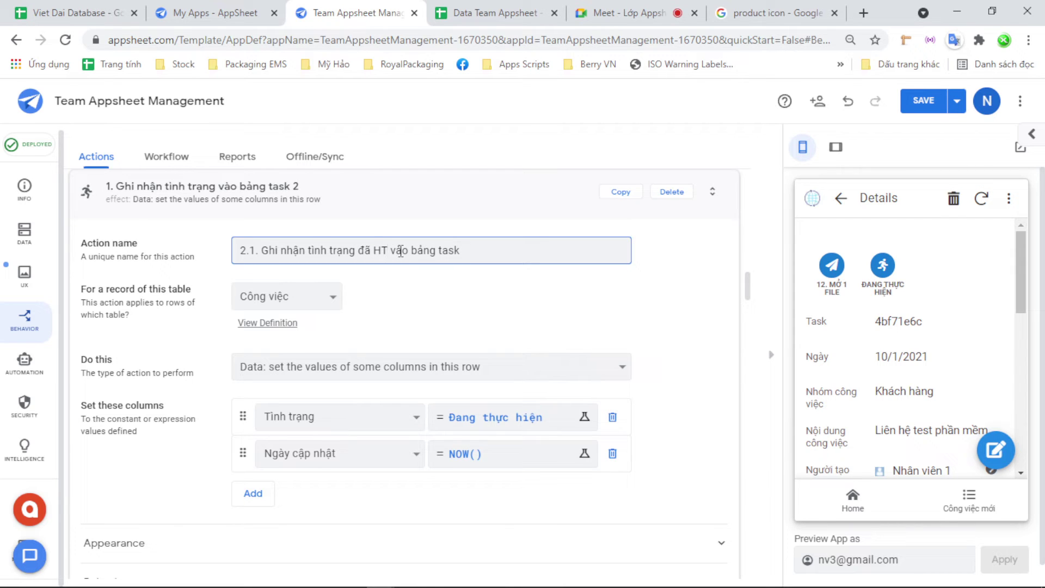
# Step: Change the copy's Tình trạng value from Đang thực hiện to Đã hoàn thành
pyautogui.click(525, 422)
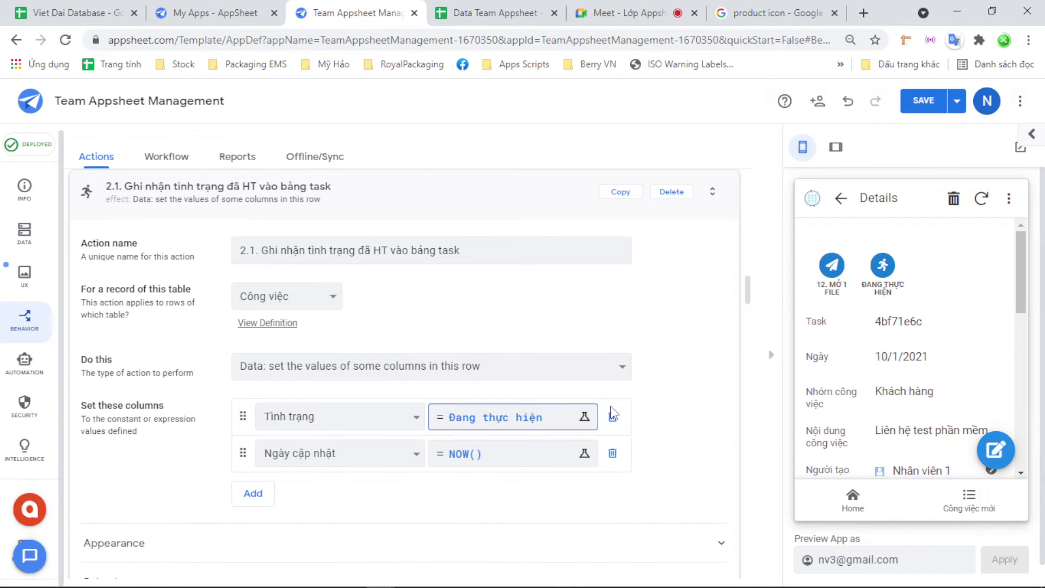
pyautogui.click(550, 427)
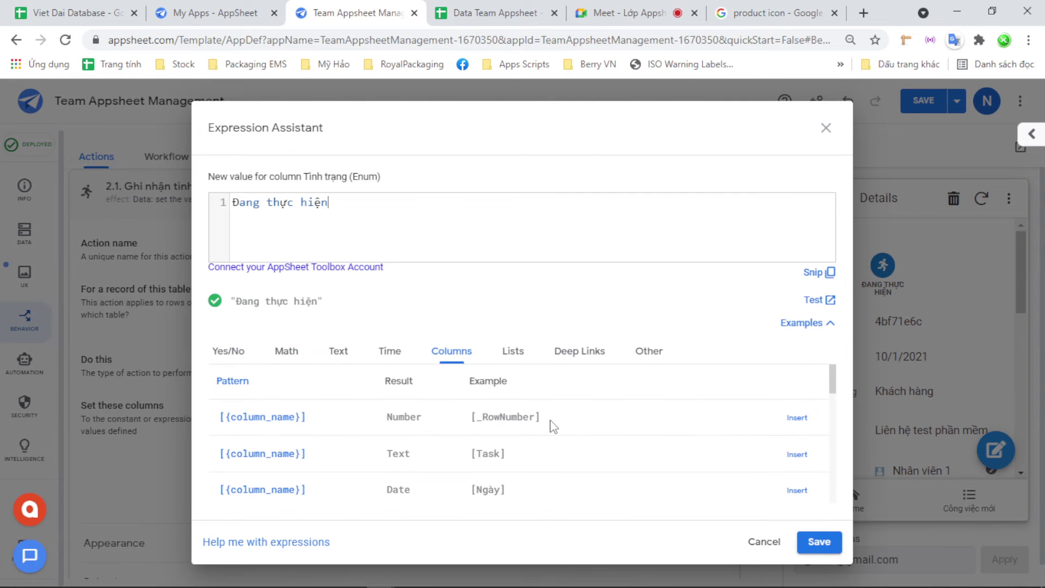
pyautogui.hotkey('ctrl', 'a')
pyautogui.write('Đã')
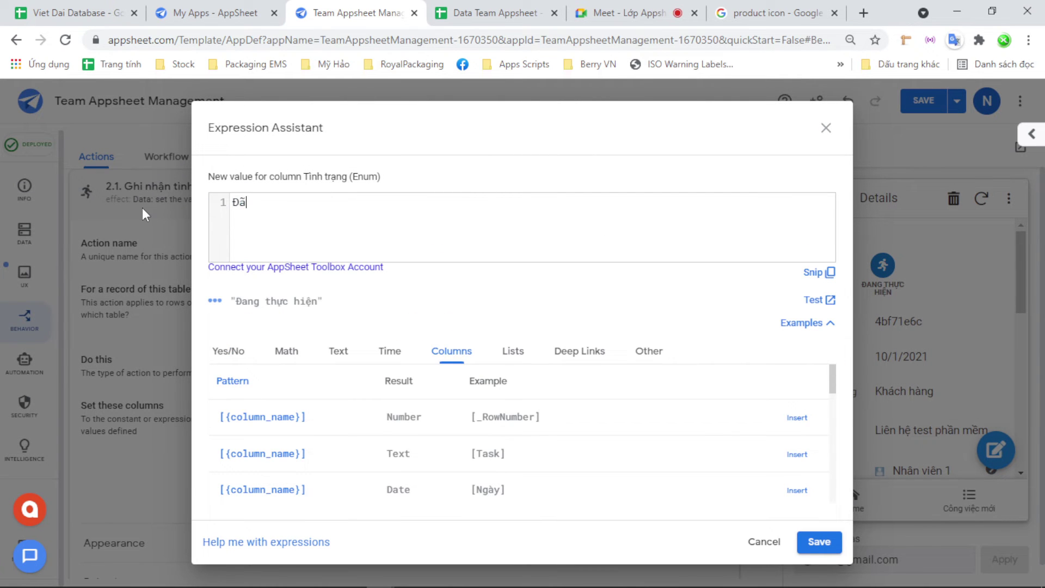
pyautogui.write(' hoàn thành')
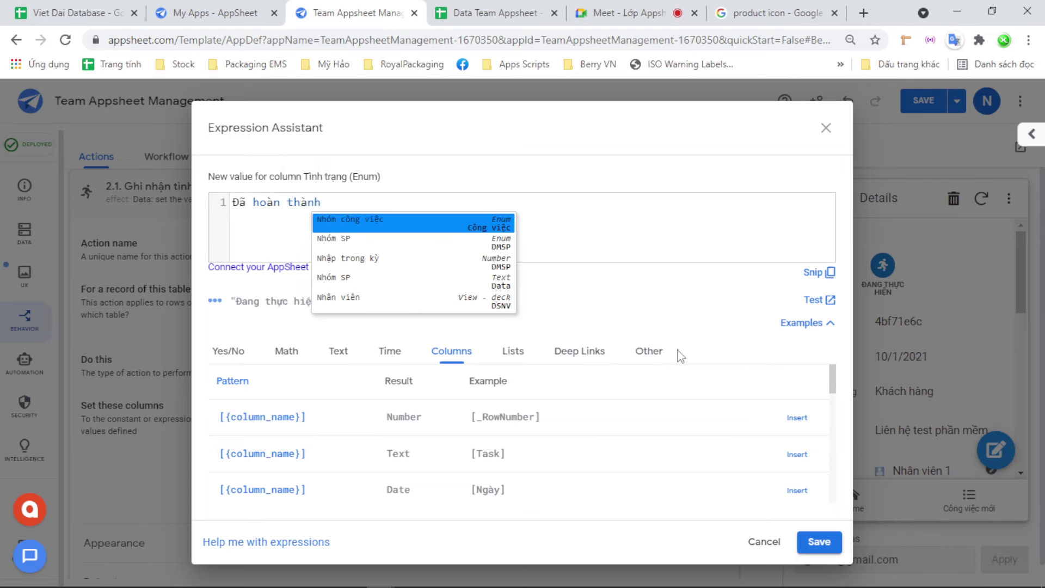
pyautogui.click(811, 542)
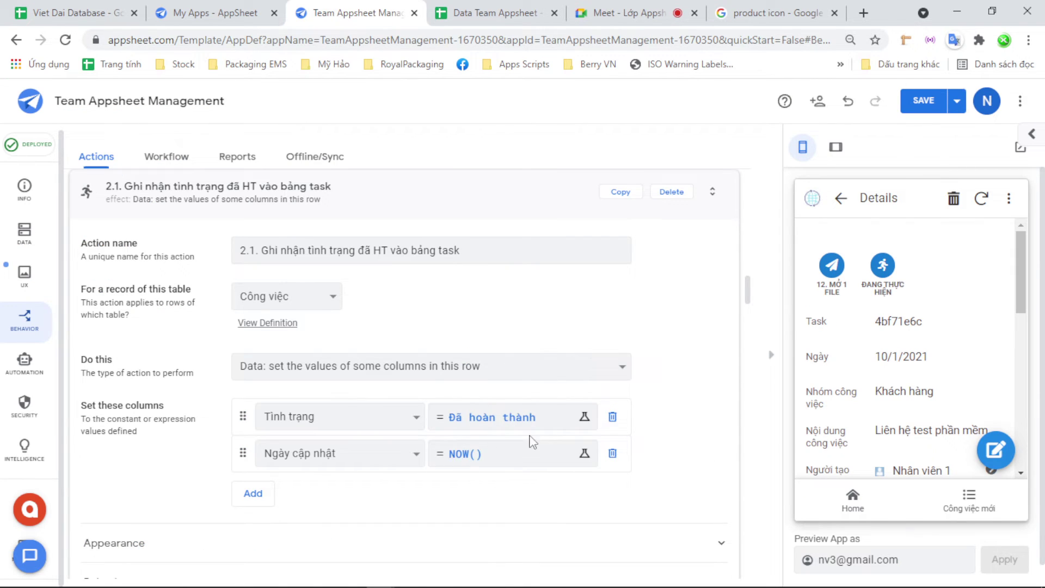
# Step: Prefix the original action's name with '1.' so it reads 1.1. Ghi nhận tình trạng vào bảng task
pyautogui.scroll(-1, 389, 464)
pyautogui.scroll(-2, 394, 466)
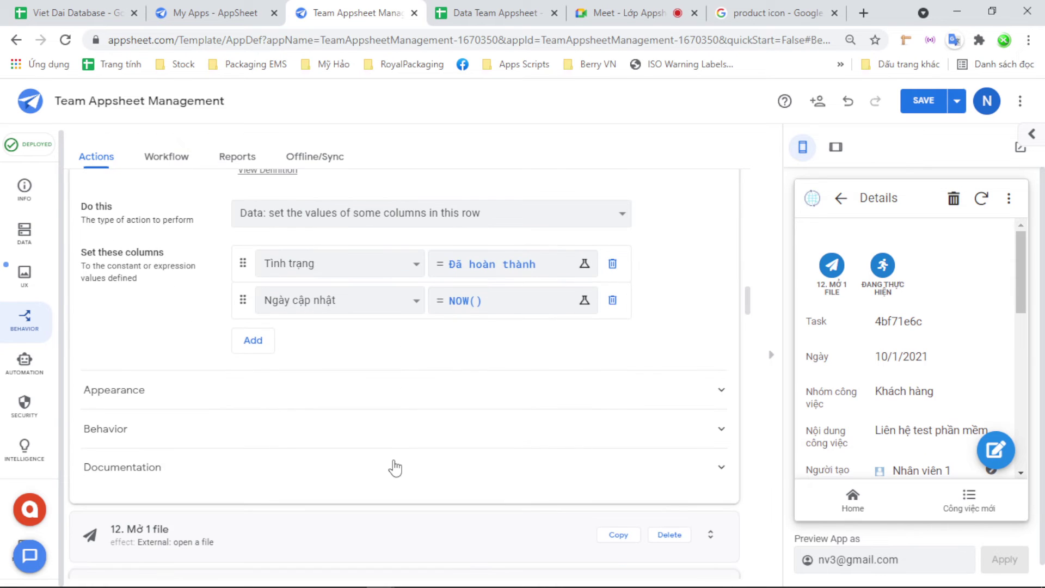
pyautogui.scroll(2, 394, 467)
pyautogui.scroll(3, 399, 457)
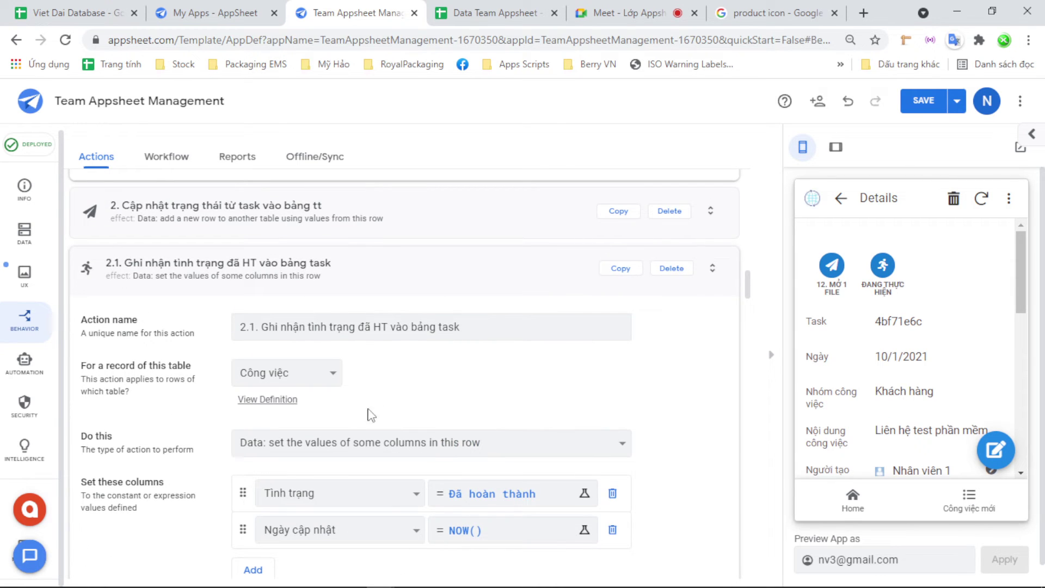
pyautogui.click(122, 267)
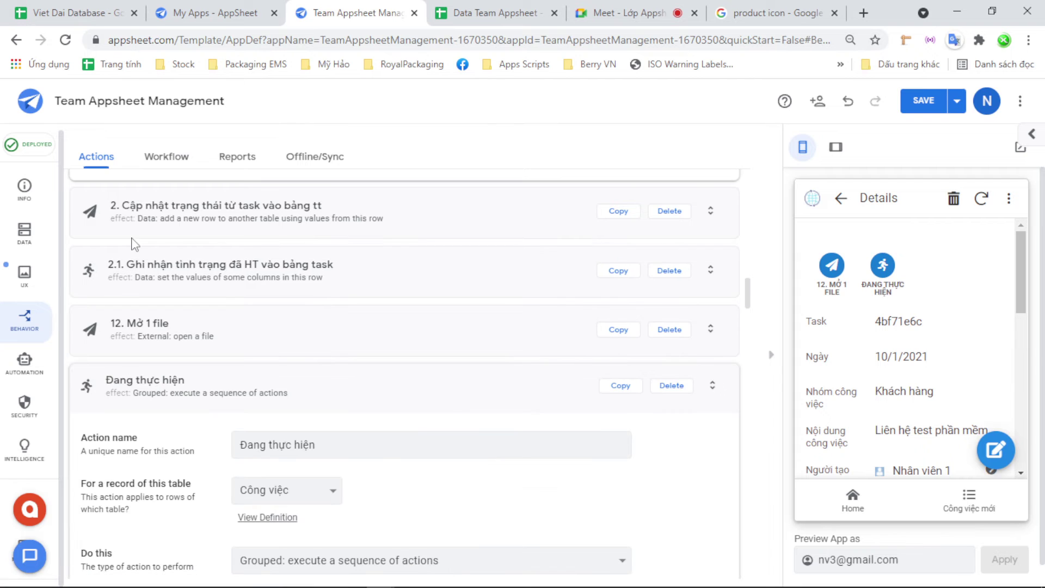
pyautogui.scroll(5, 140, 308)
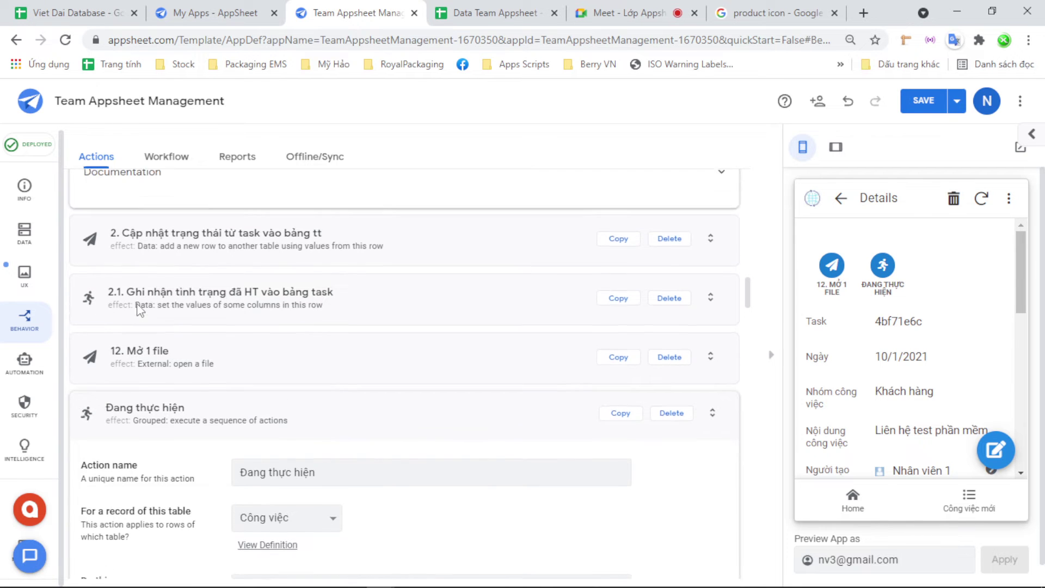
pyautogui.scroll(3, 140, 307)
pyautogui.scroll(3, 136, 306)
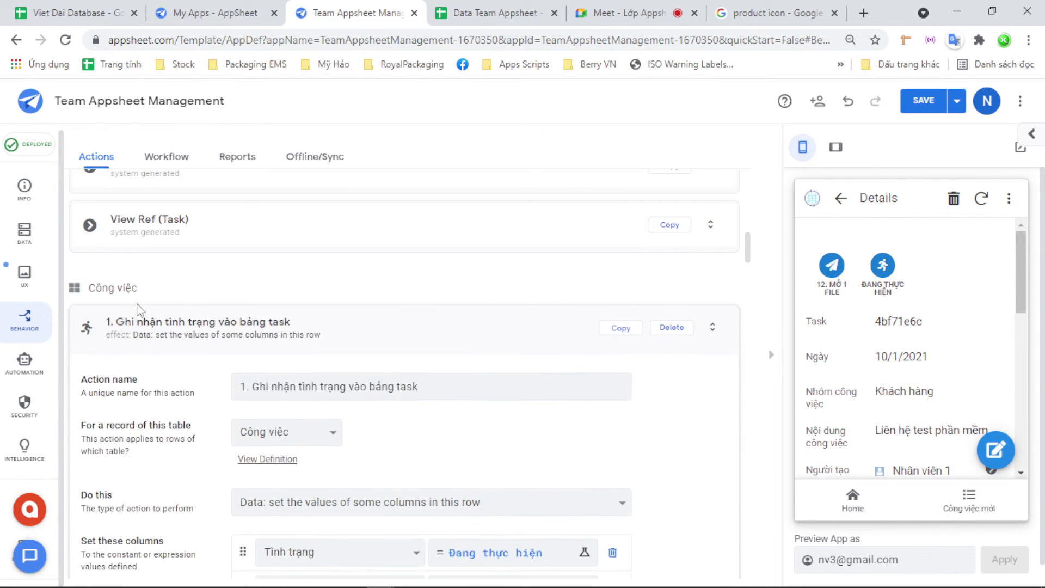
pyautogui.scroll(-1, 242, 315)
pyautogui.click(242, 314)
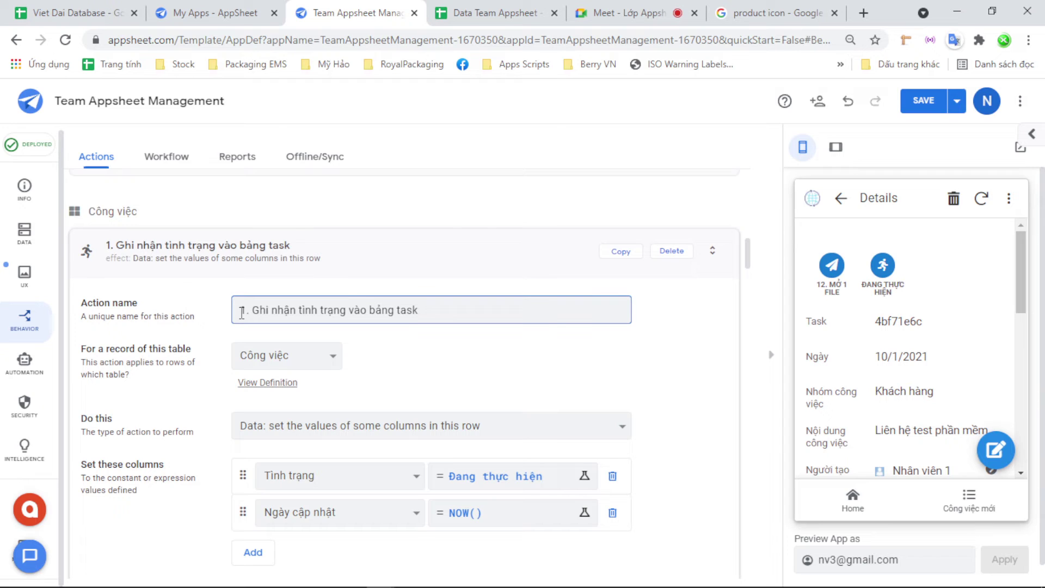
pyautogui.write('1.')
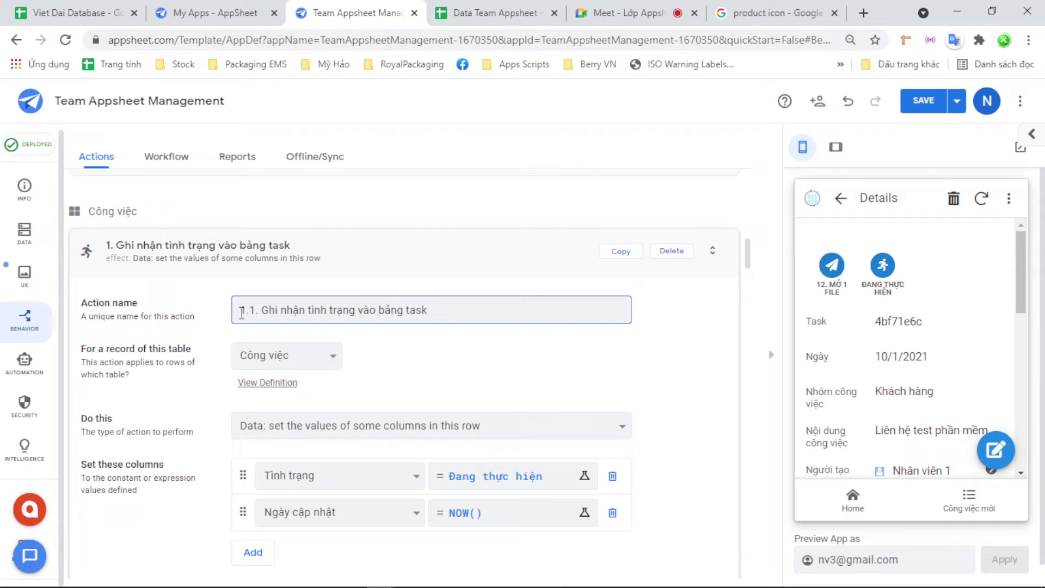
pyautogui.click(121, 264)
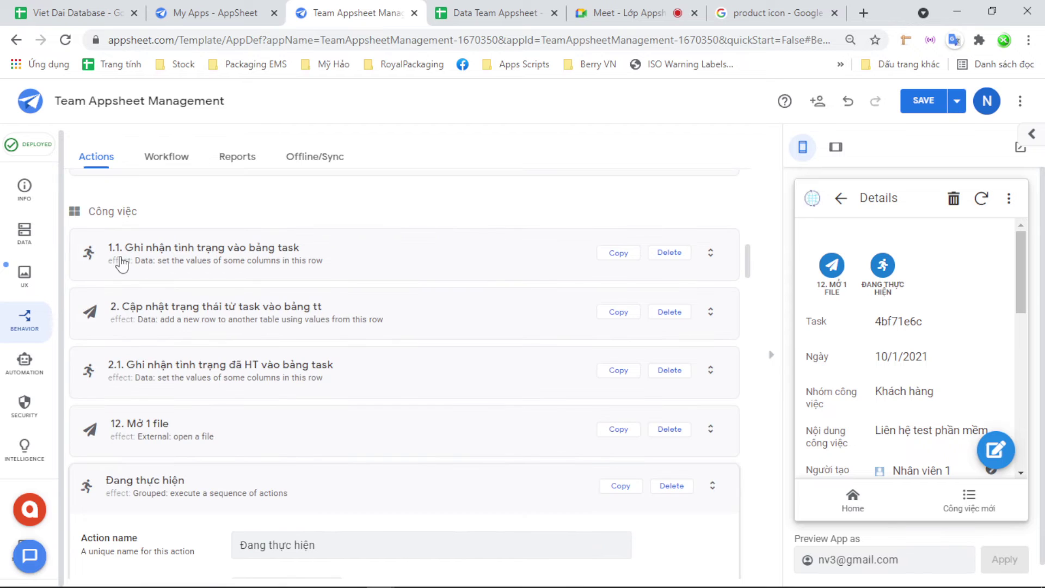
# Step: Give the 2.1 đã HT action a check-circle icon under Appearance
pyautogui.click(145, 381)
pyautogui.scroll(-3, 182, 376)
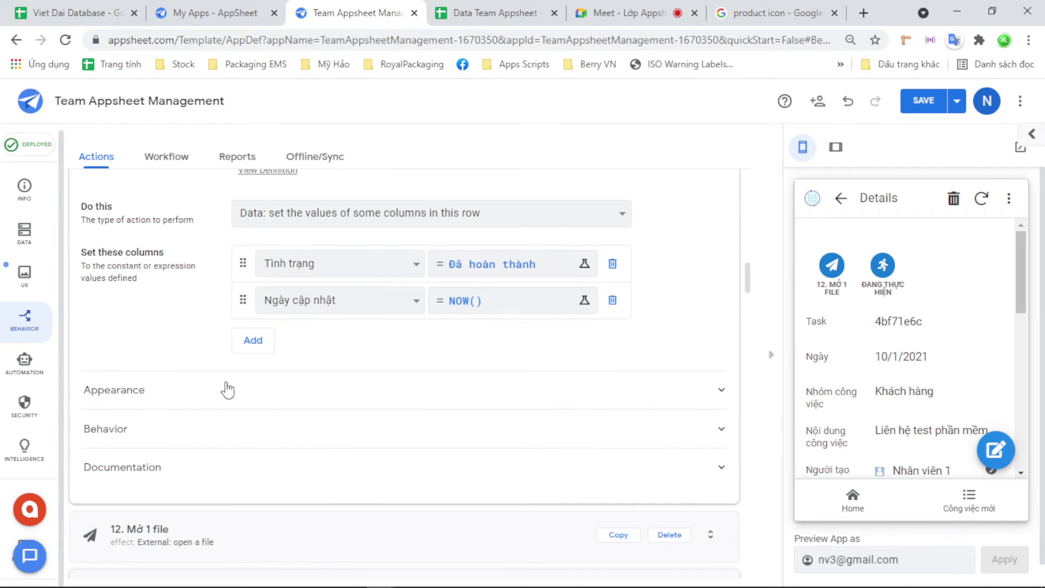
pyautogui.click(224, 388)
pyautogui.scroll(-2, 337, 435)
pyautogui.scroll(-1, 336, 435)
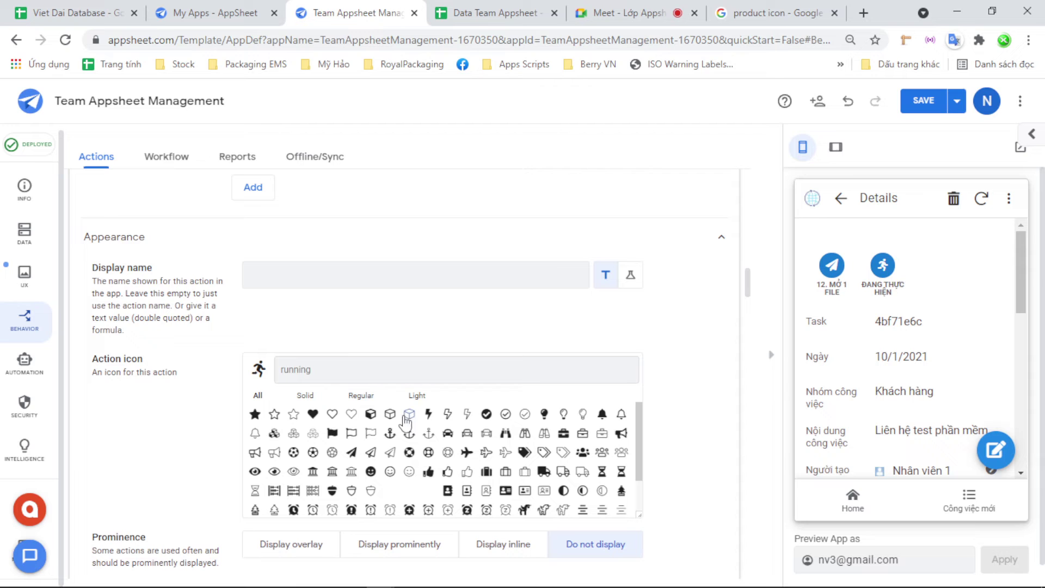
pyautogui.click(487, 414)
pyautogui.scroll(4, 176, 333)
pyautogui.scroll(5, 175, 333)
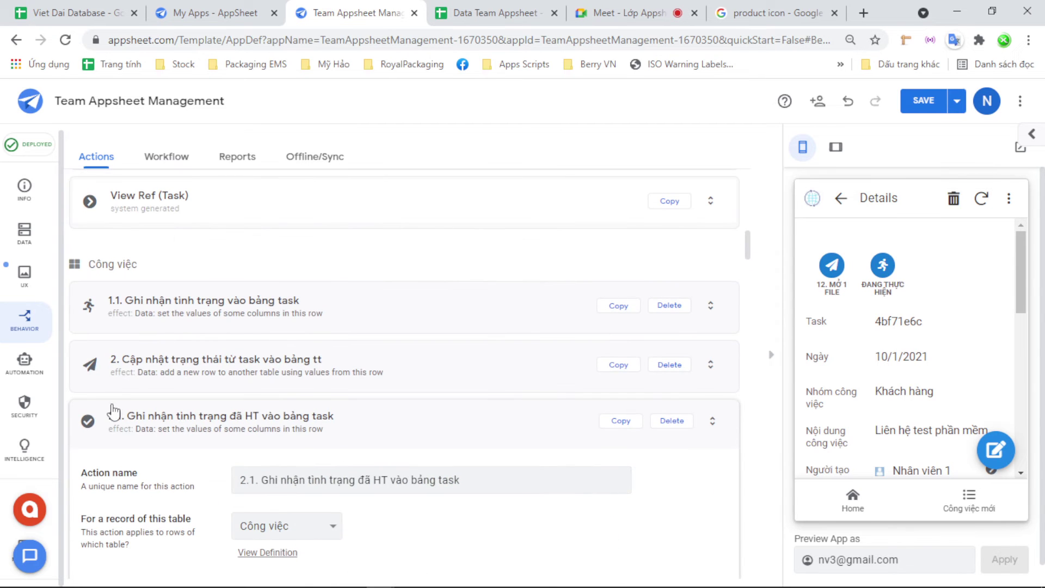
pyautogui.click(158, 417)
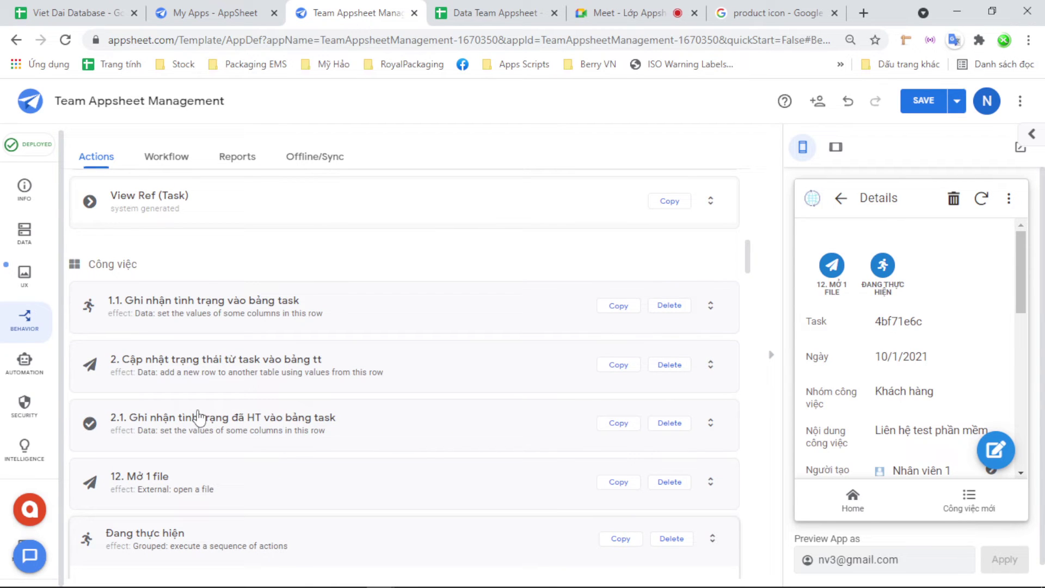
# Step: Renumber the Cập nhật trạng thái action to 1.2 by adding a '1.' prefix
pyautogui.click(143, 366)
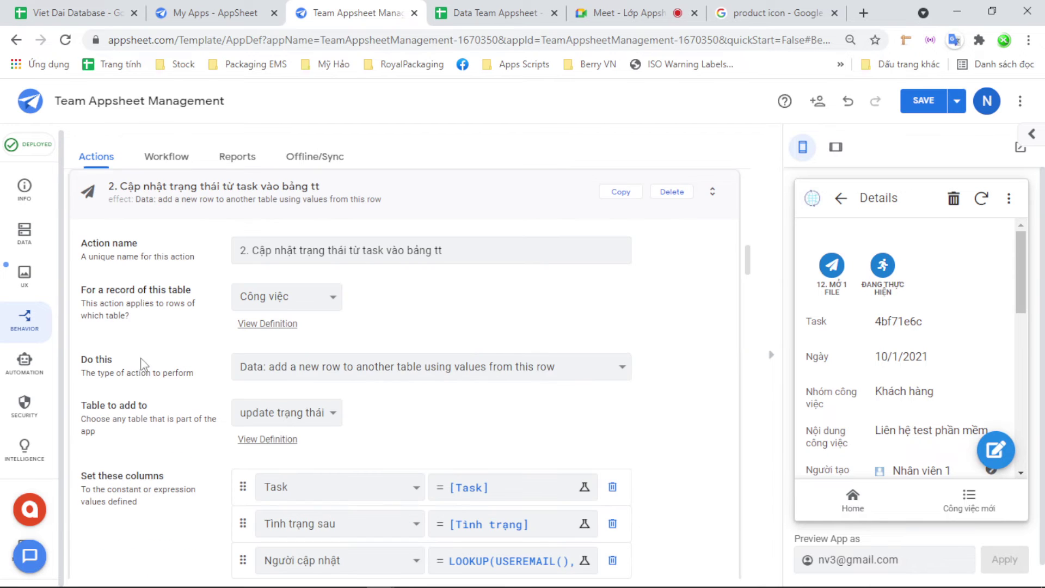
pyautogui.click(241, 249)
pyautogui.write('1')
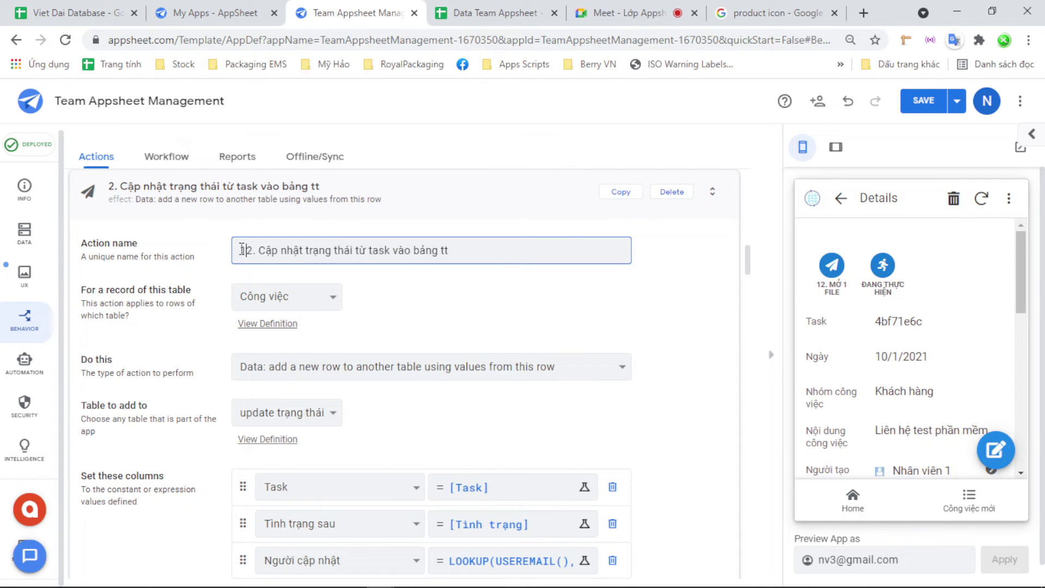
pyautogui.write('.')
pyautogui.click(493, 295)
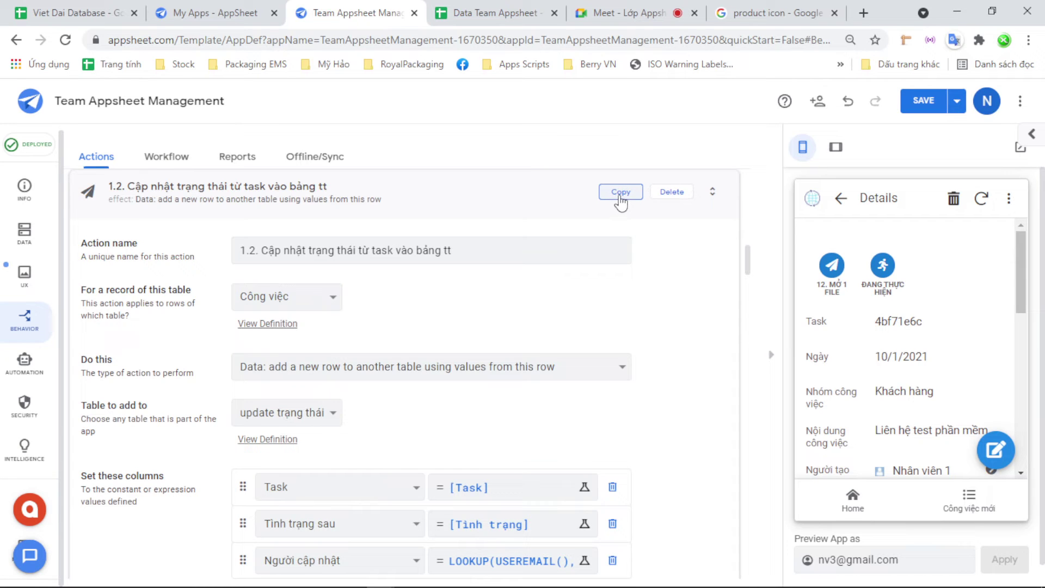
# Step: Duplicate action 1.2 and rename the copy '2.2. Cập nhật trạng thái từ task vào bảng tt 2'
pyautogui.click(620, 198)
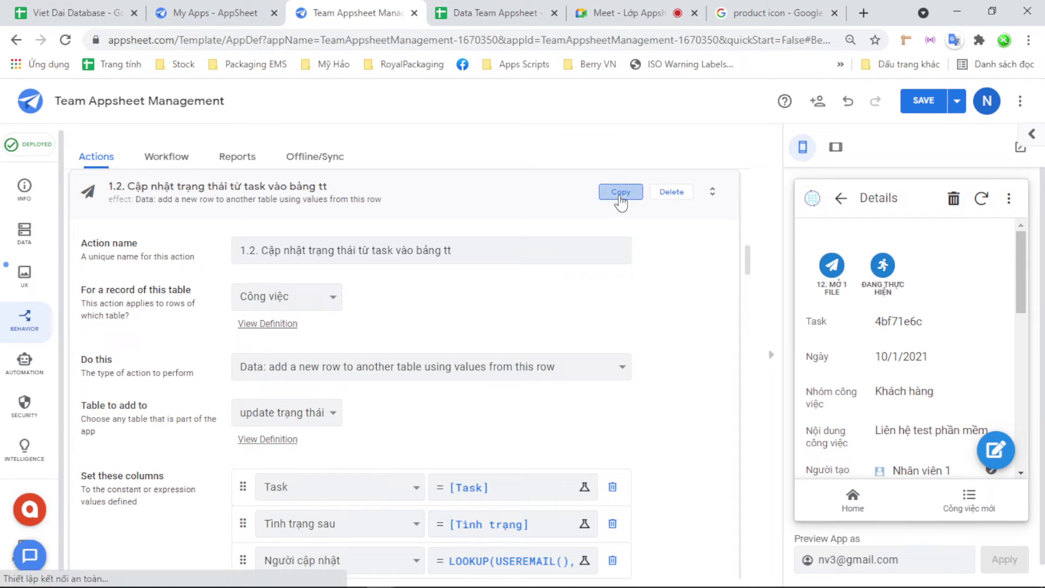
pyautogui.click(246, 248)
pyautogui.press('BackSpace')
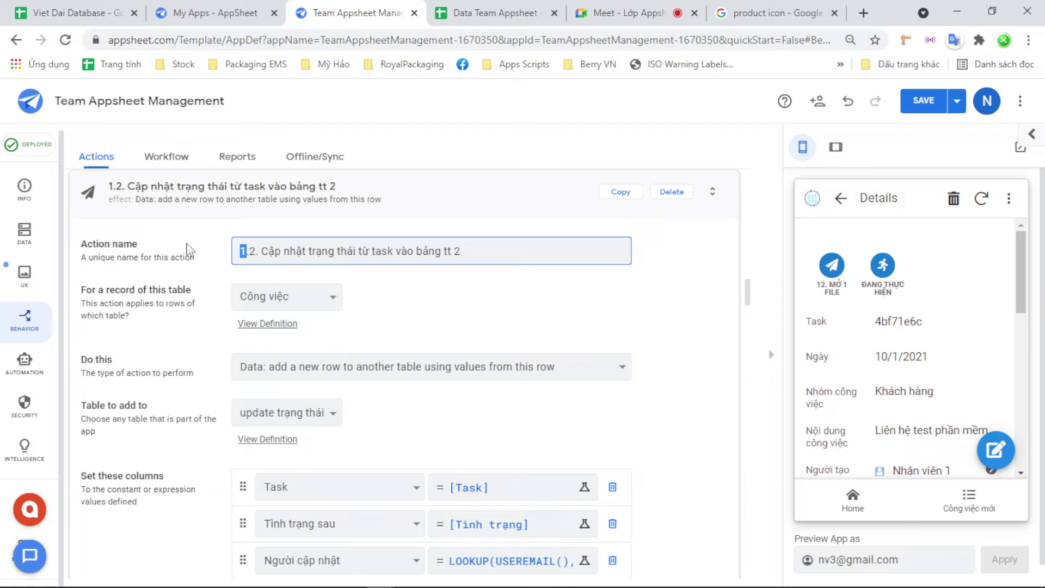
pyautogui.write('2')
pyautogui.moveTo(359, 252); pyautogui.dragTo(372, 256)
pyautogui.scroll(-2, 367, 259)
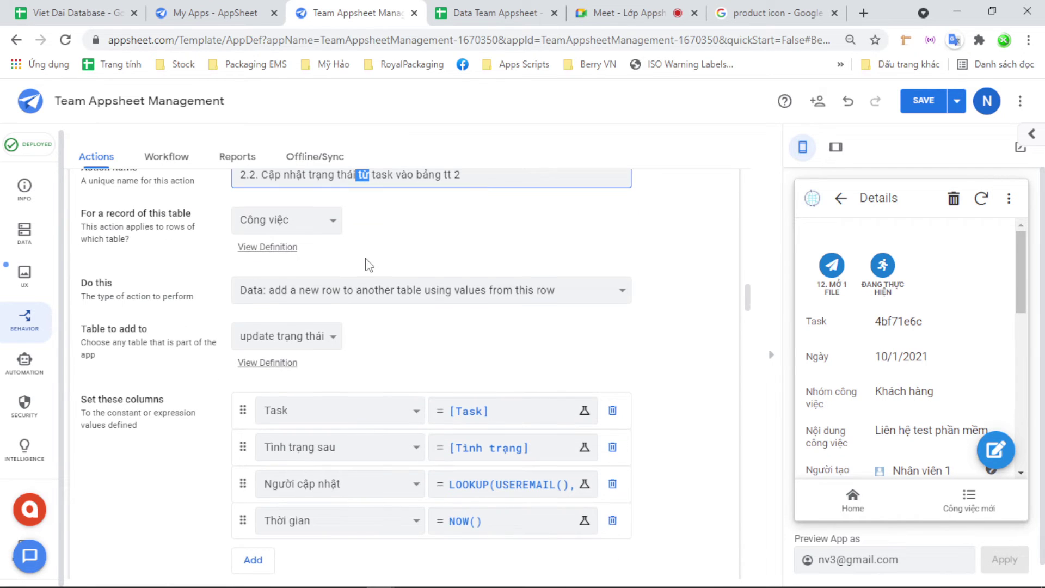
pyautogui.scroll(2, 368, 265)
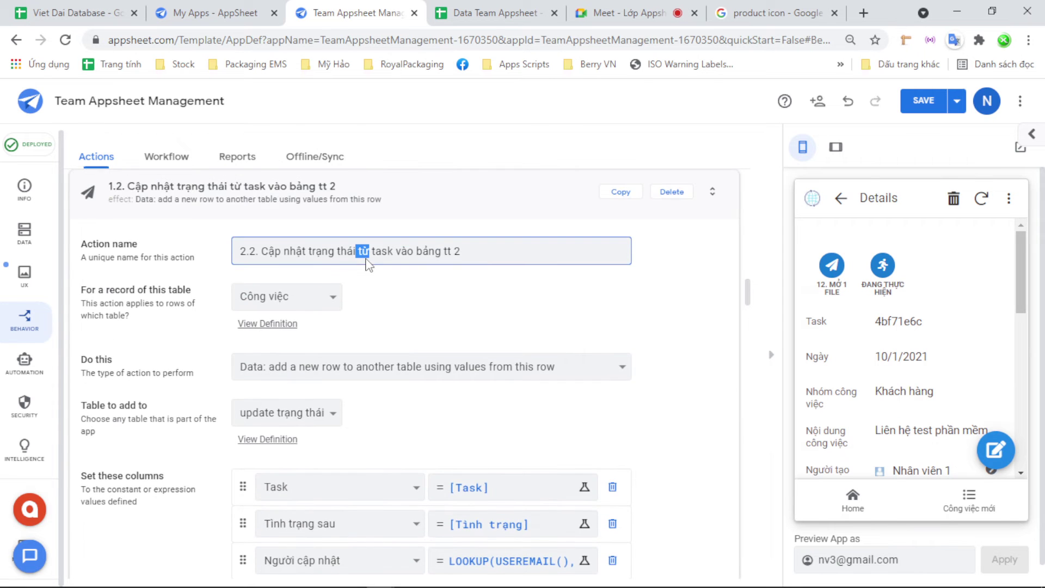
pyautogui.scroll(-4, 407, 280)
pyautogui.scroll(4, 408, 280)
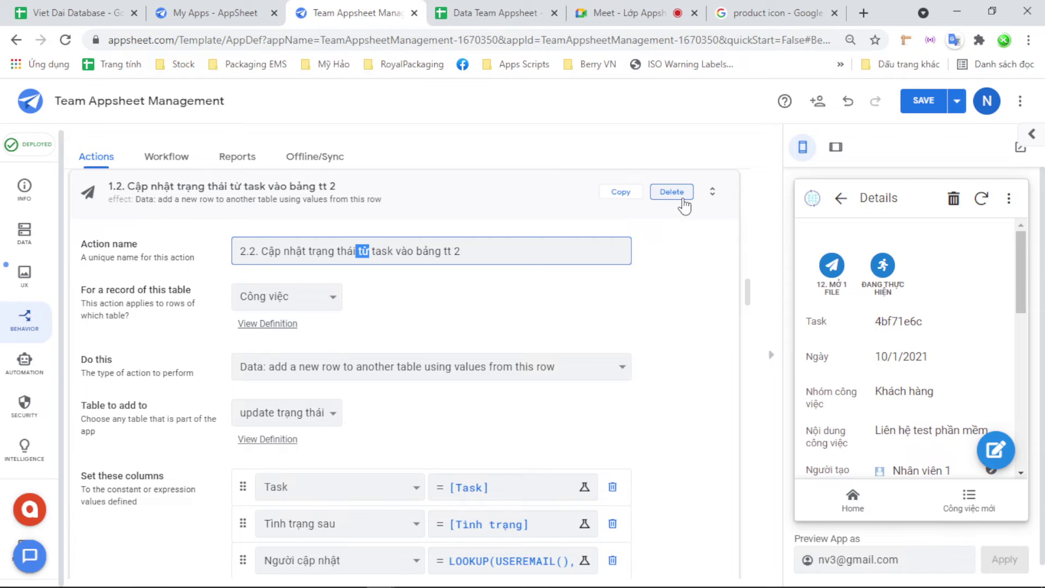
pyautogui.scroll(4, 684, 205)
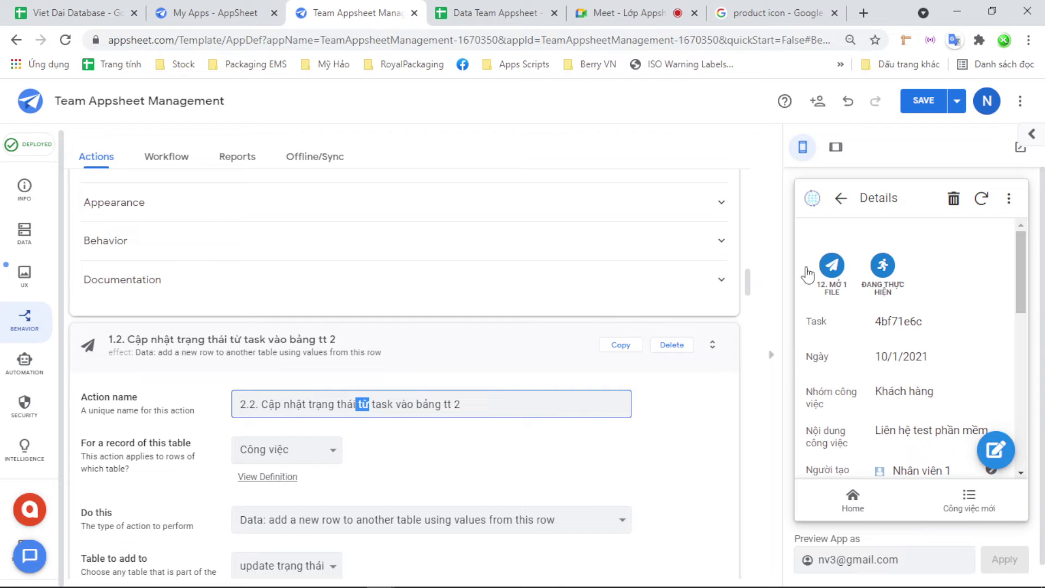
pyautogui.scroll(-2, 496, 388)
pyautogui.scroll(-2, 496, 388)
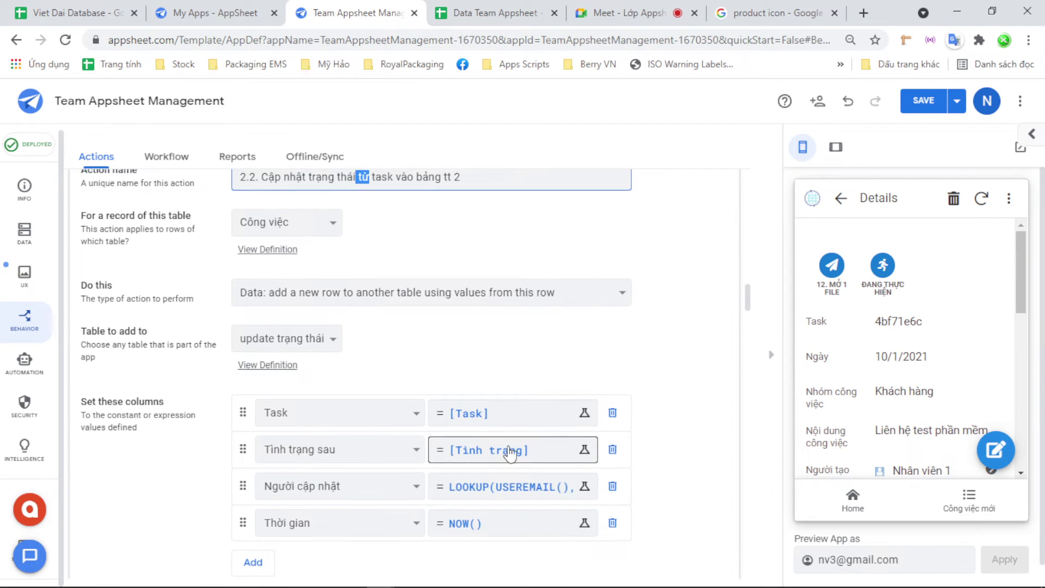
pyautogui.scroll(4, 511, 449)
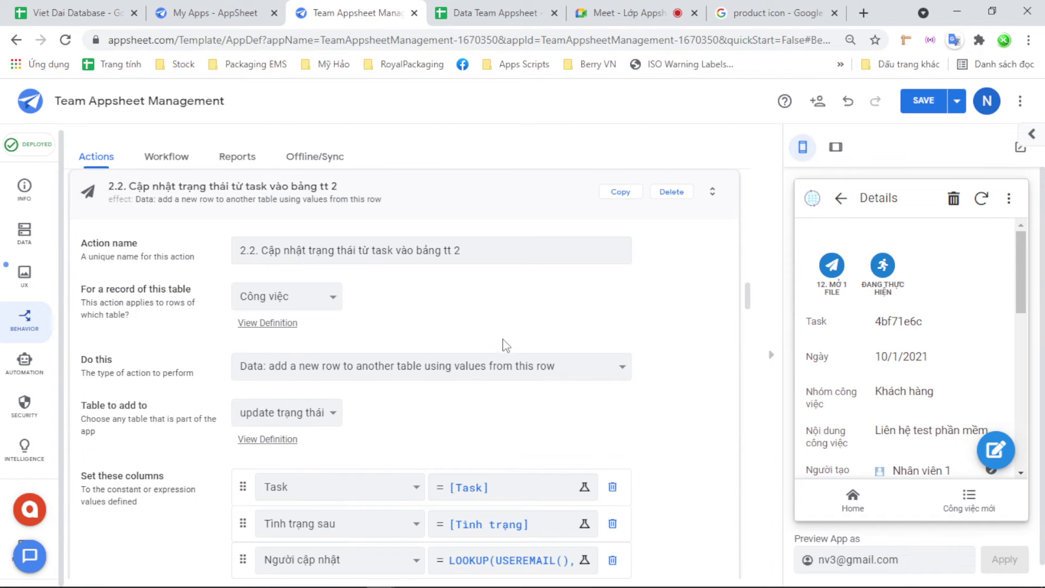
pyautogui.scroll(-3, 501, 343)
pyautogui.scroll(4, 498, 323)
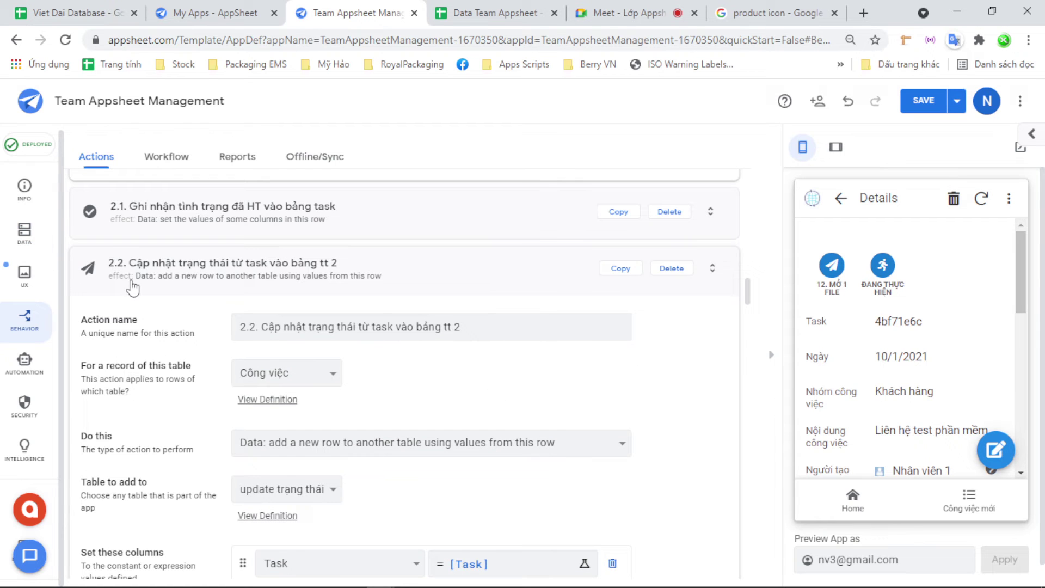
pyautogui.scroll(1, 133, 285)
pyautogui.scroll(1, 139, 291)
pyautogui.scroll(-2, 144, 304)
pyautogui.scroll(1, 144, 307)
pyautogui.scroll(1, 144, 306)
pyautogui.scroll(-1, 144, 307)
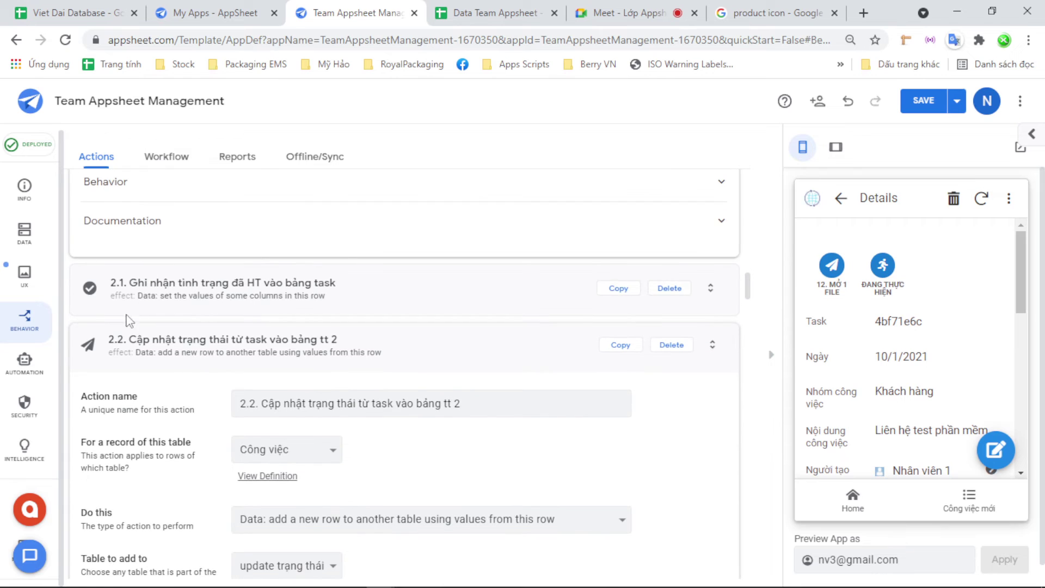
pyautogui.click(121, 356)
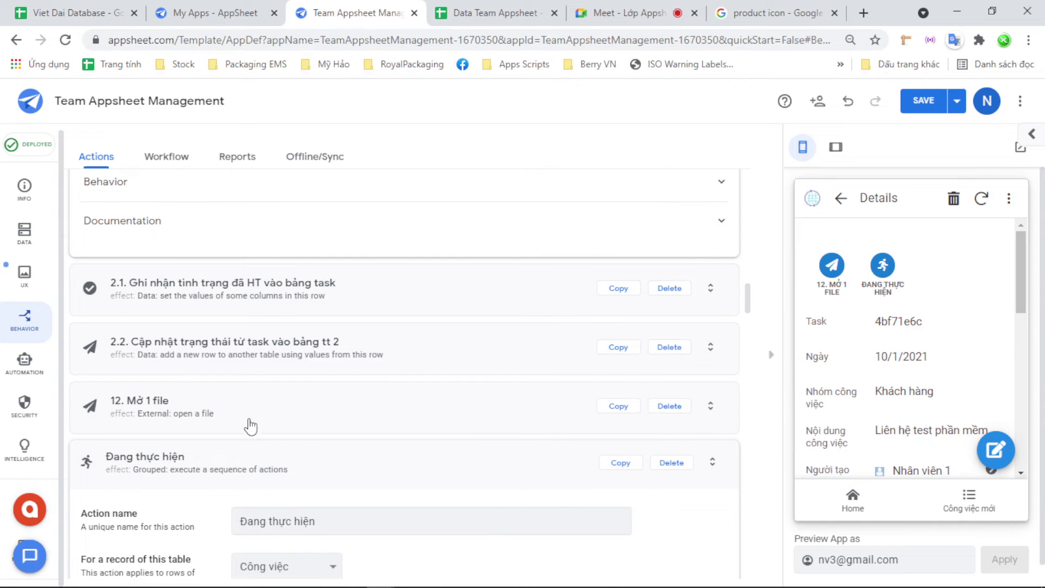
# Step: Rename the copied grouped action to 'Đã hoàn thành'
pyautogui.scroll(-3, 632, 467)
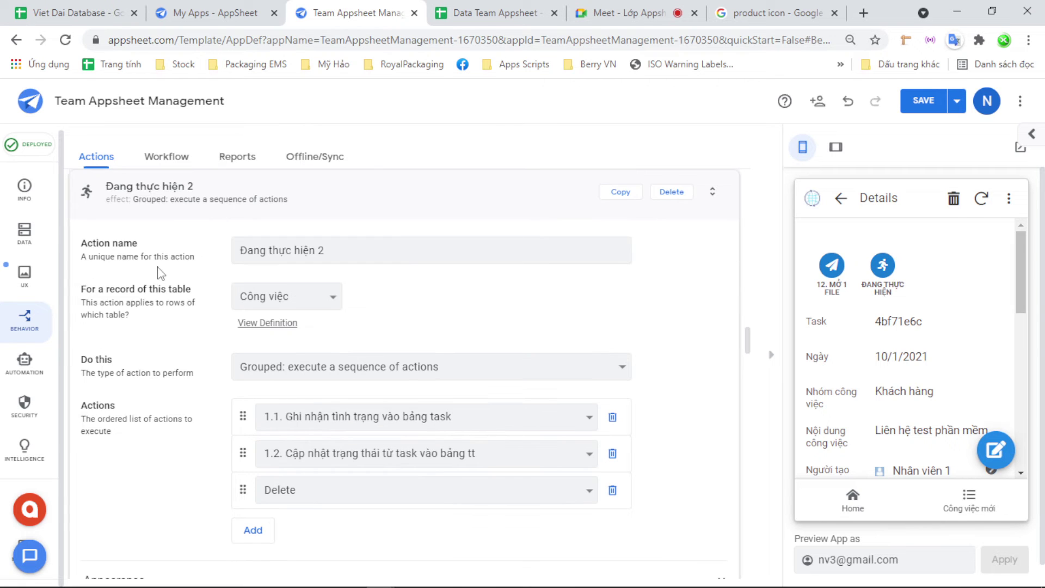
pyautogui.moveTo(161, 274); pyautogui.dragTo(336, 259)
pyautogui.tripleClick(356, 251)
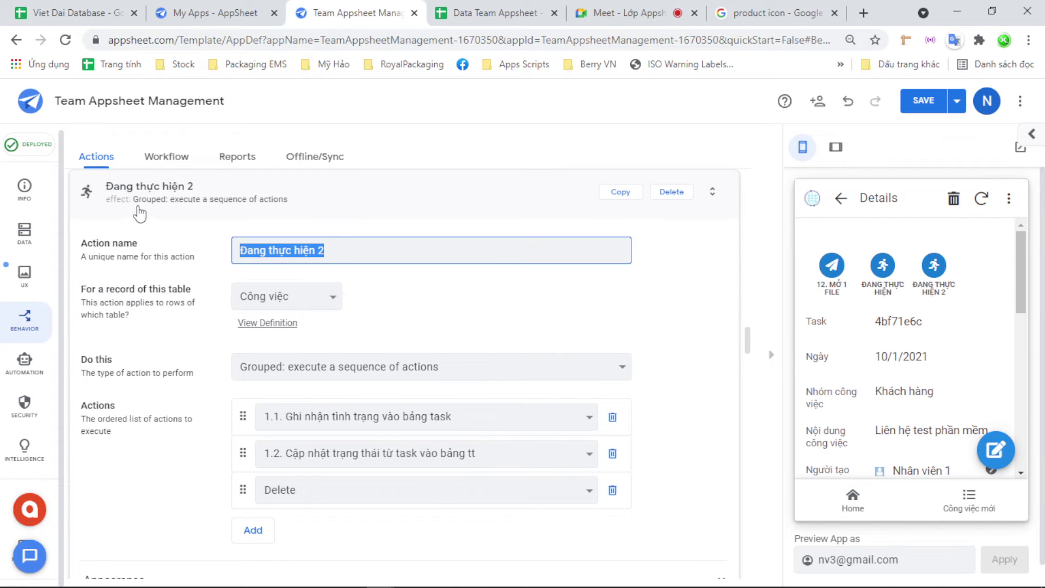
pyautogui.write('Đ')
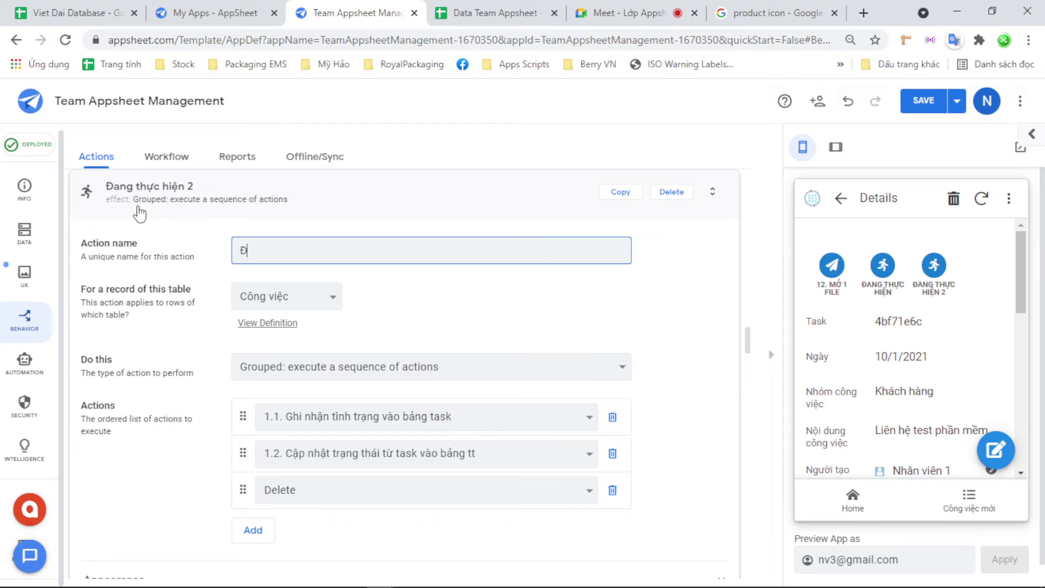
pyautogui.write('ã hoàn thành')
# Step: Set its first step to 2.1. Ghi nhận tình trạng đã HT vào bảng task, keeping 1.2 second
pyautogui.scroll(-2, 306, 235)
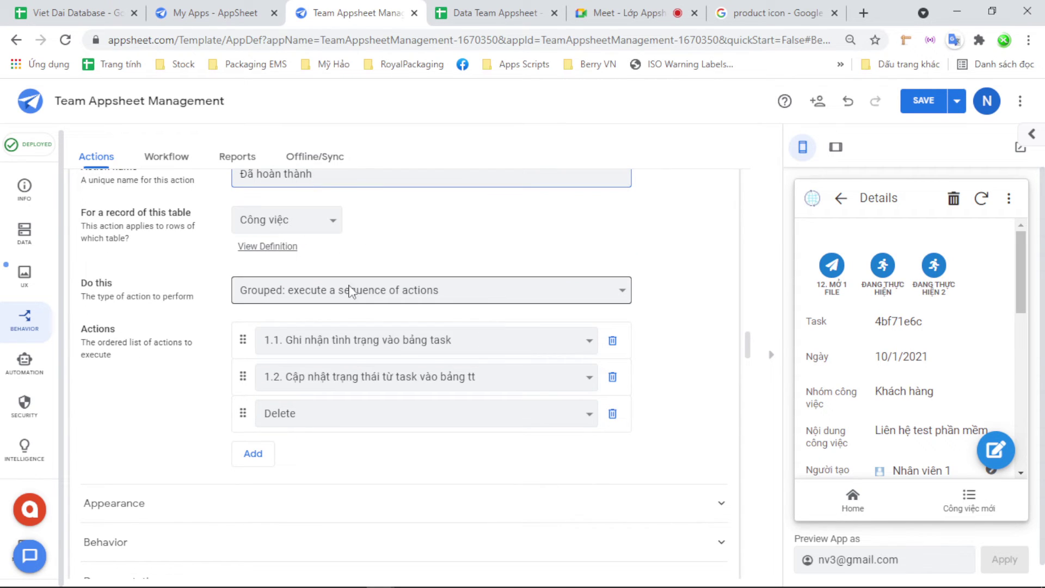
pyautogui.click(374, 343)
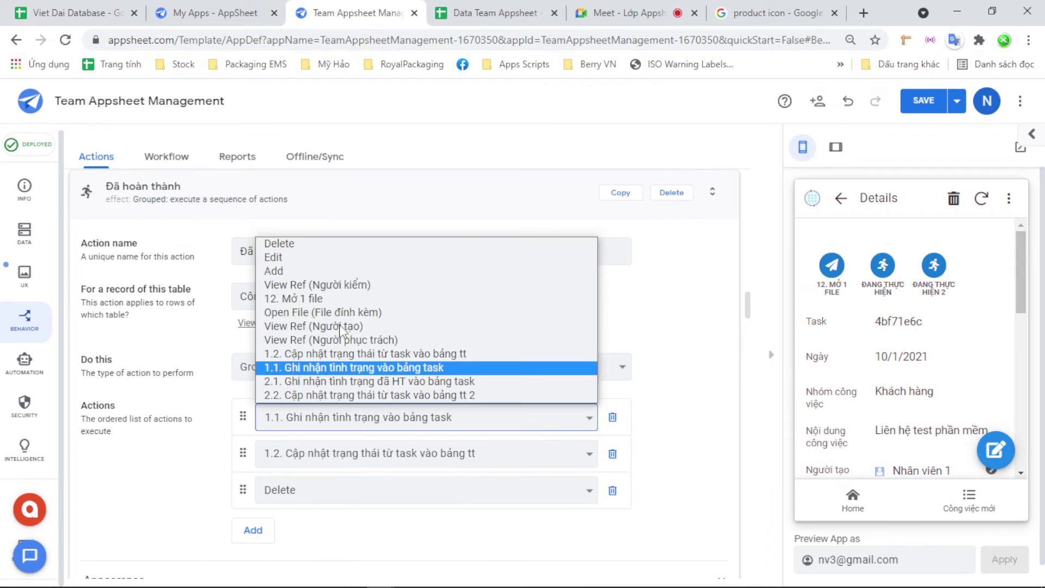
pyautogui.click(299, 383)
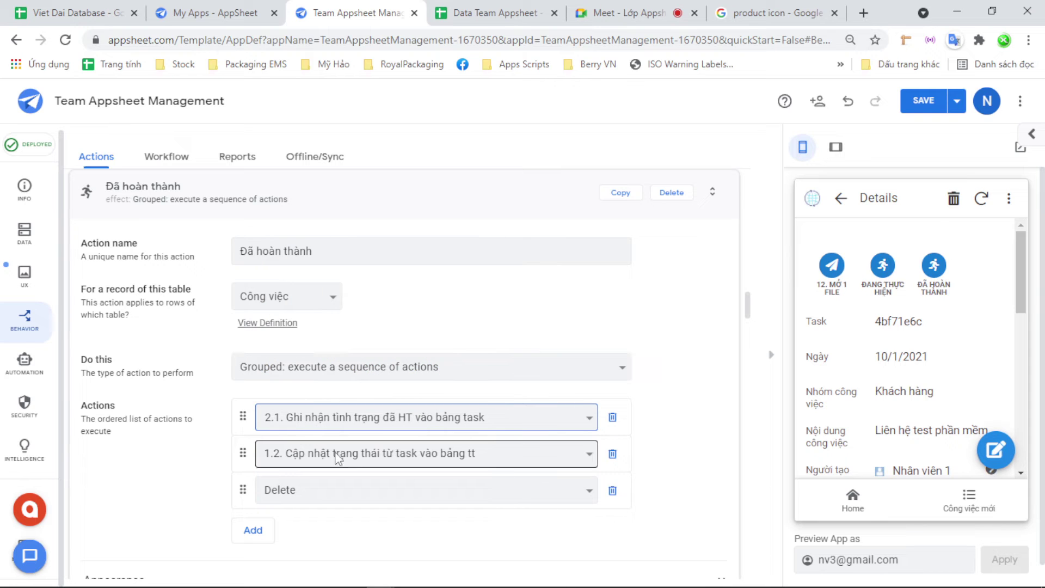
pyautogui.click(355, 457)
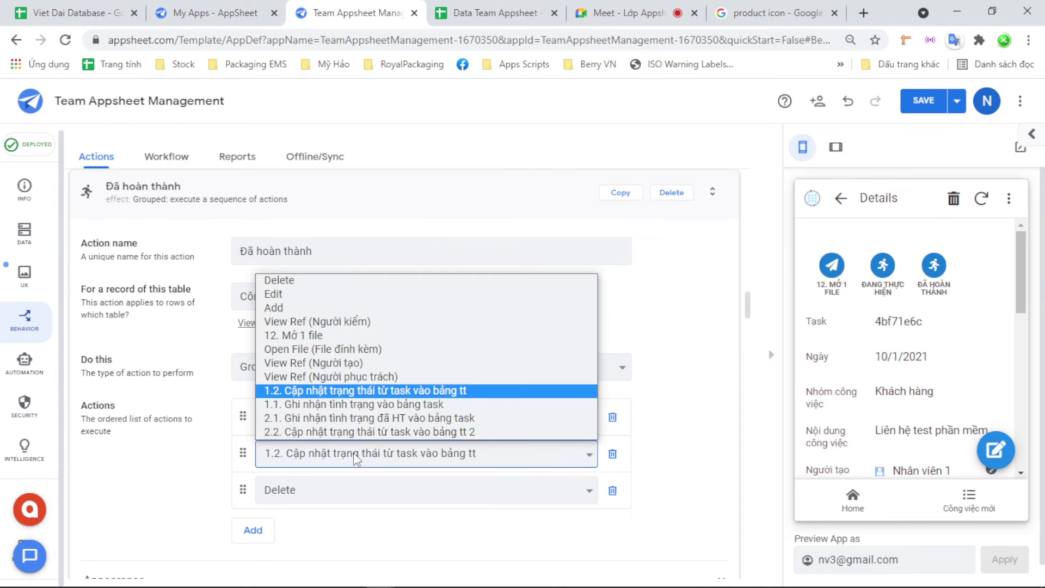
pyautogui.click(354, 452)
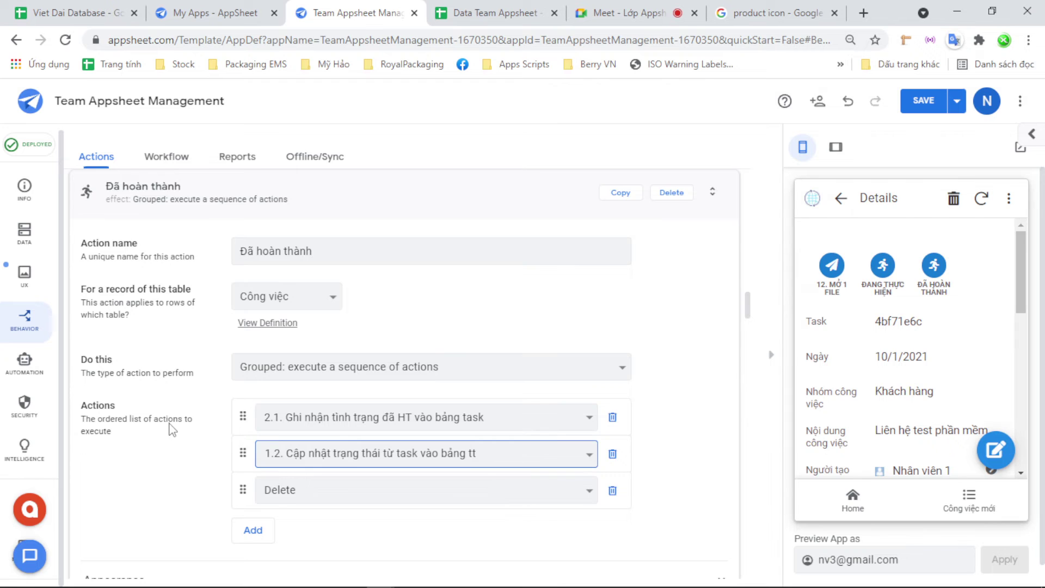
pyautogui.scroll(4, 170, 430)
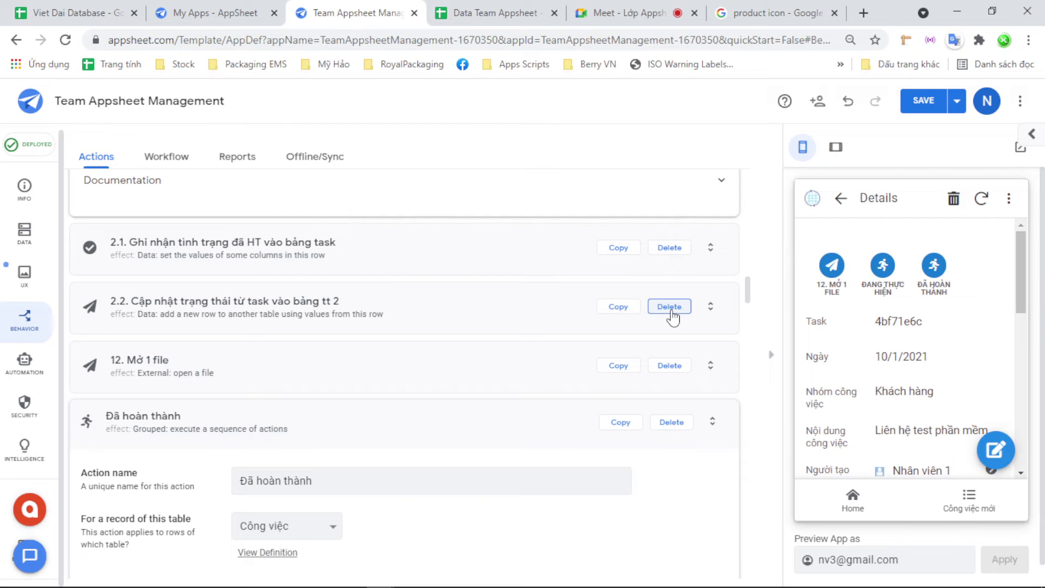
# Step: Delete action 2.2, undoing a first attempt before deleting it for good
pyautogui.click(670, 306)
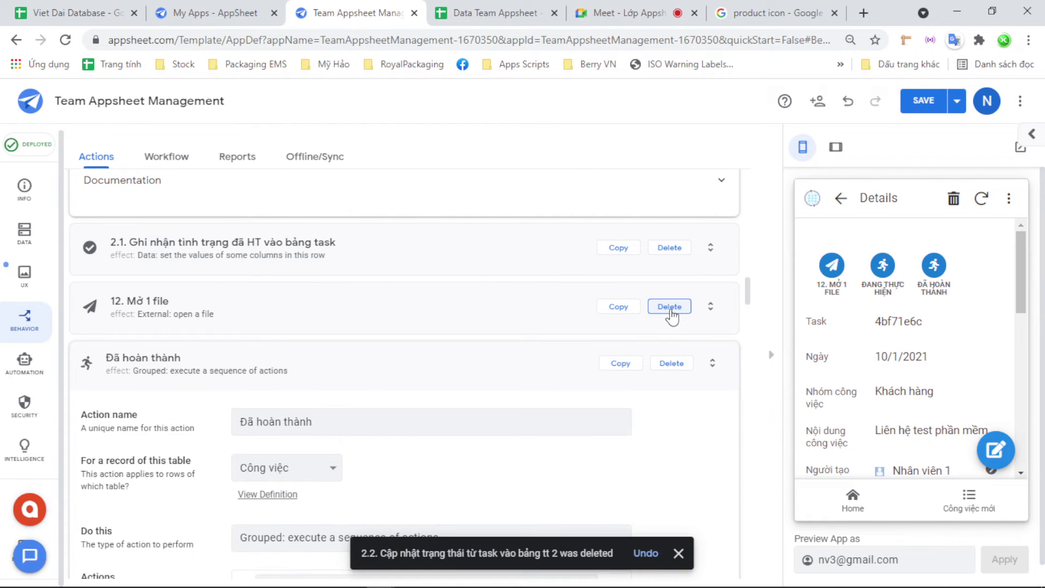
pyautogui.hotkey('ctrl', 'z')
pyautogui.scroll(4, 264, 270)
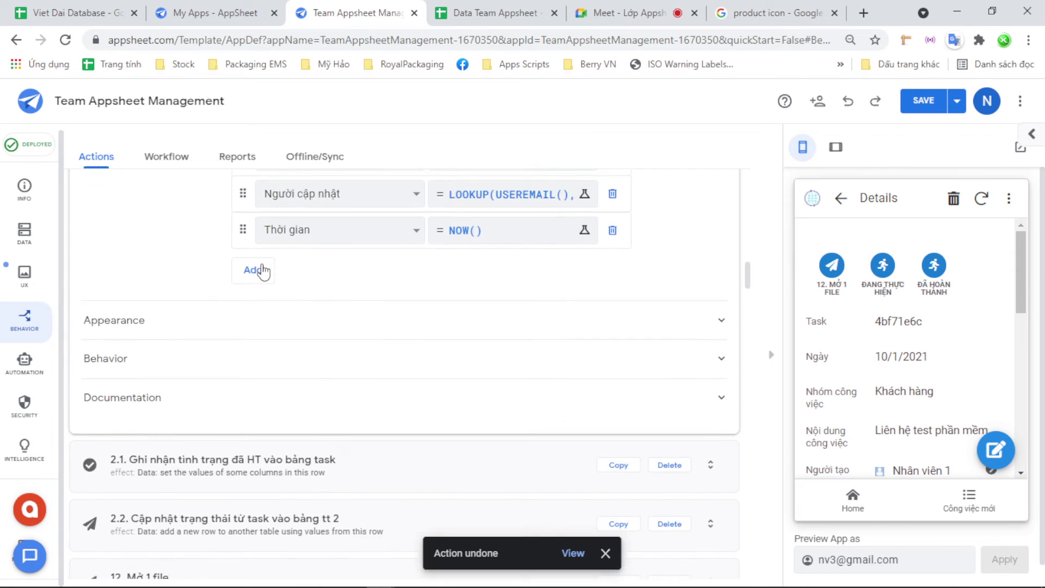
pyautogui.scroll(5, 264, 270)
pyautogui.click(137, 232)
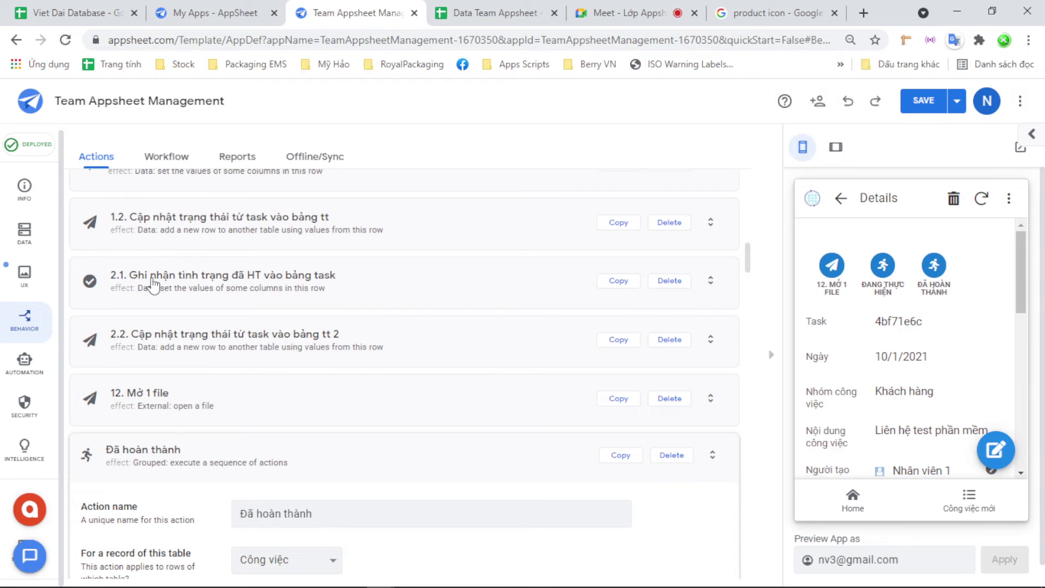
pyautogui.scroll(3, 158, 317)
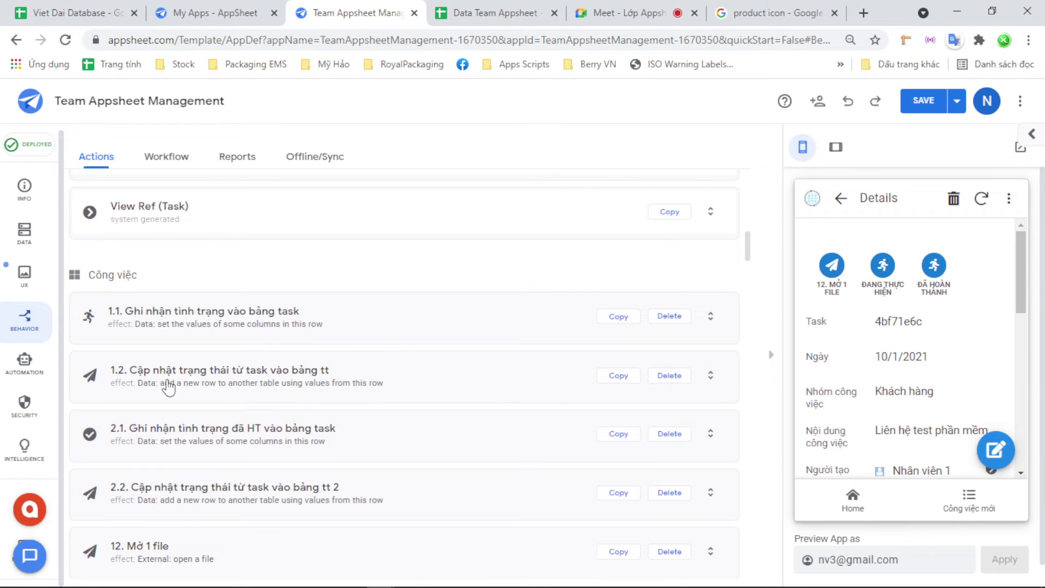
pyautogui.scroll(-1, 166, 388)
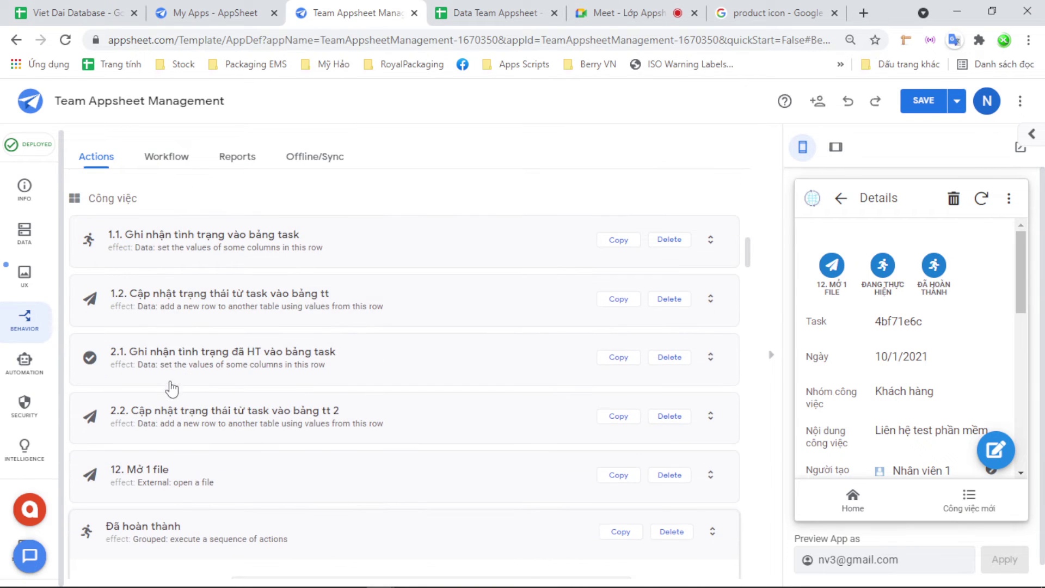
pyautogui.click(668, 416)
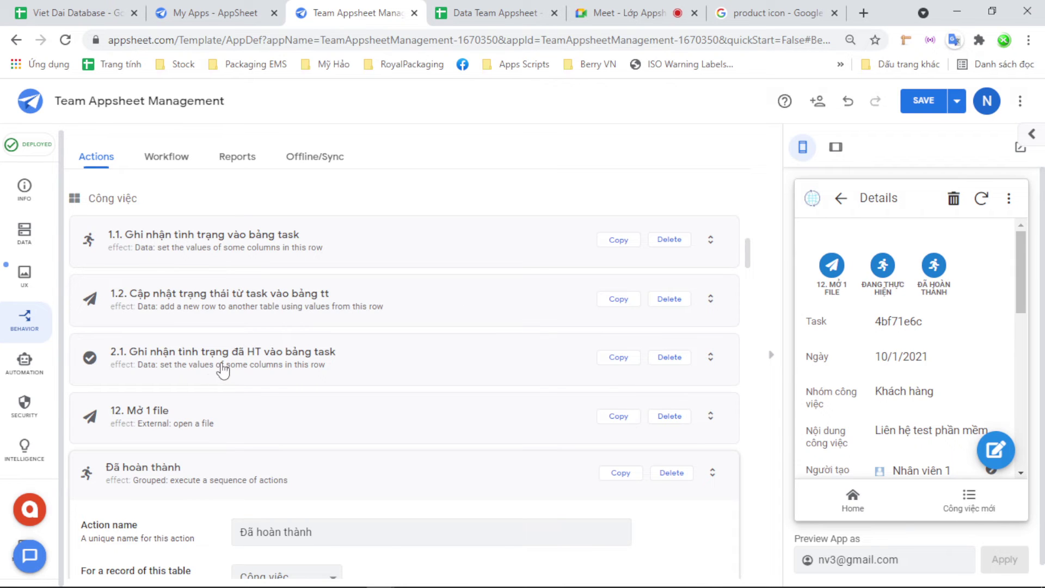
# Step: Remove the Delete step from the Đã hoàn thành action's sequence
pyautogui.click(204, 366)
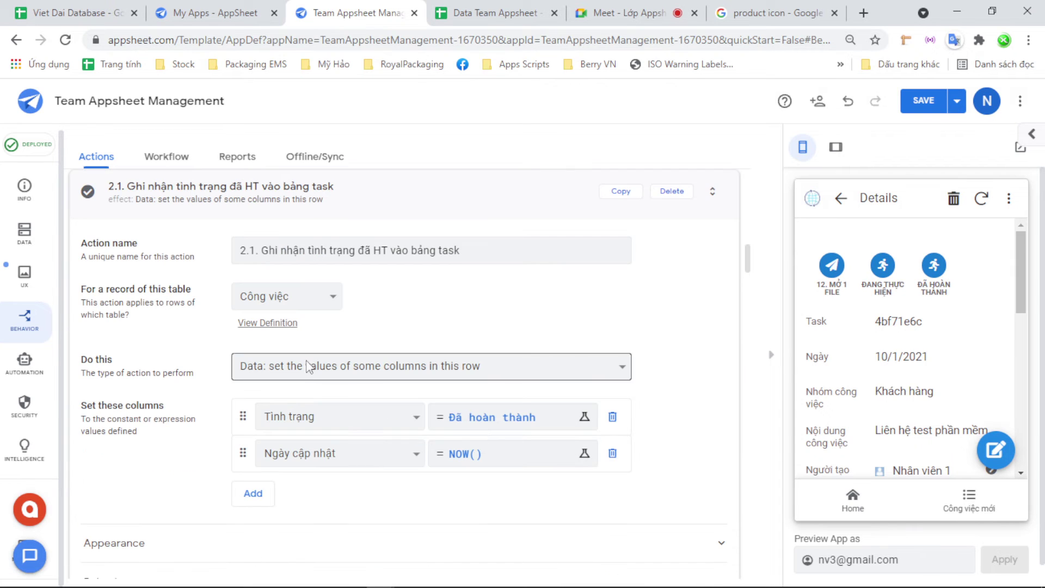
pyautogui.scroll(2, 305, 424)
pyautogui.click(116, 354)
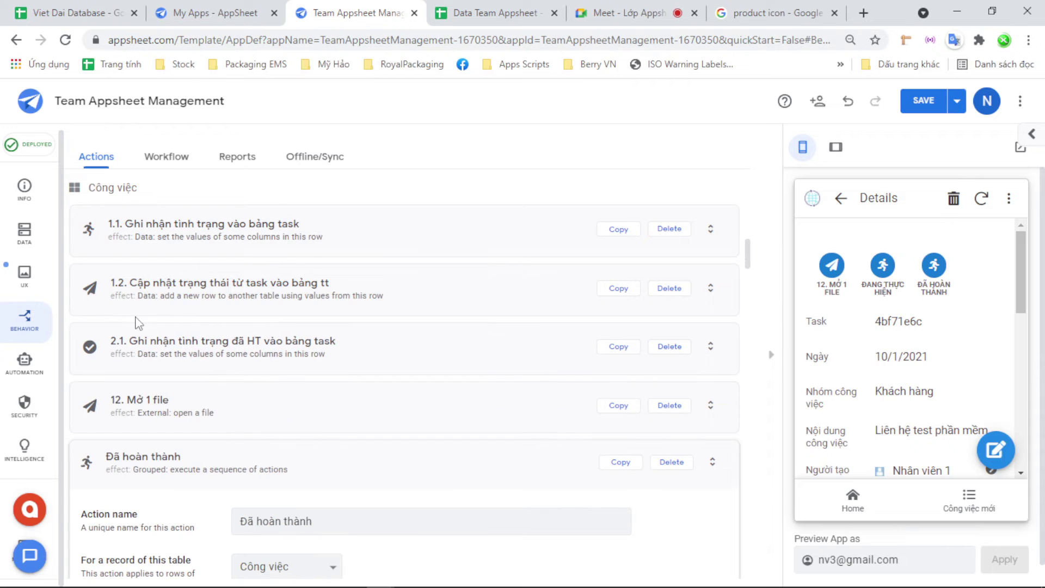
pyautogui.scroll(-2, 209, 397)
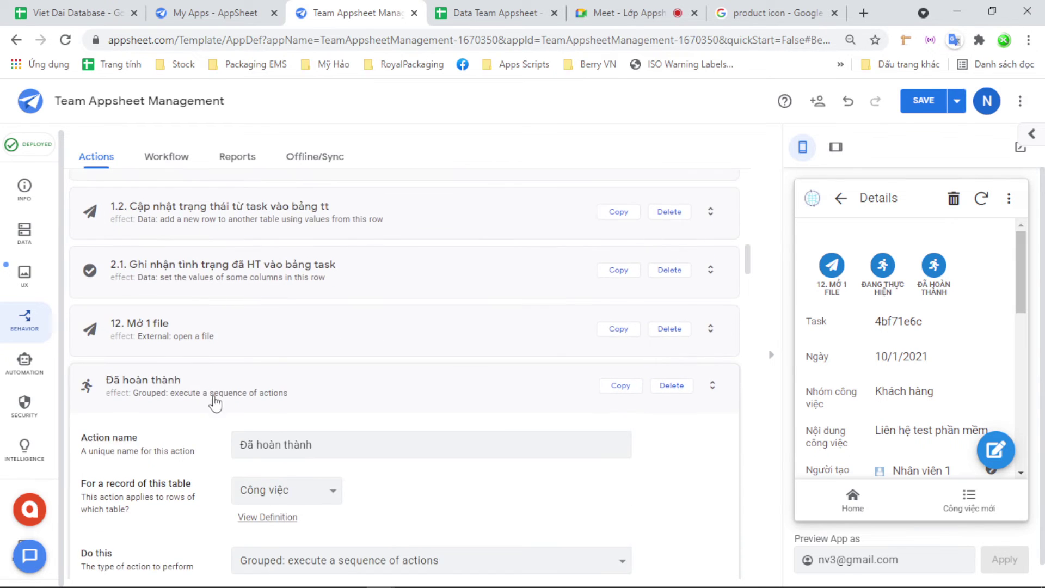
pyautogui.scroll(-4, 261, 405)
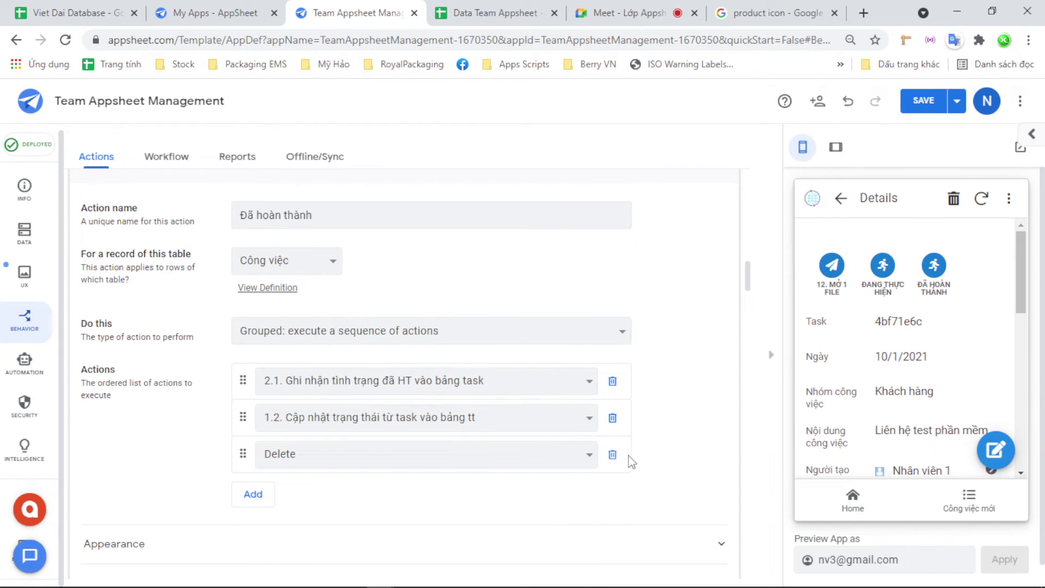
pyautogui.click(612, 455)
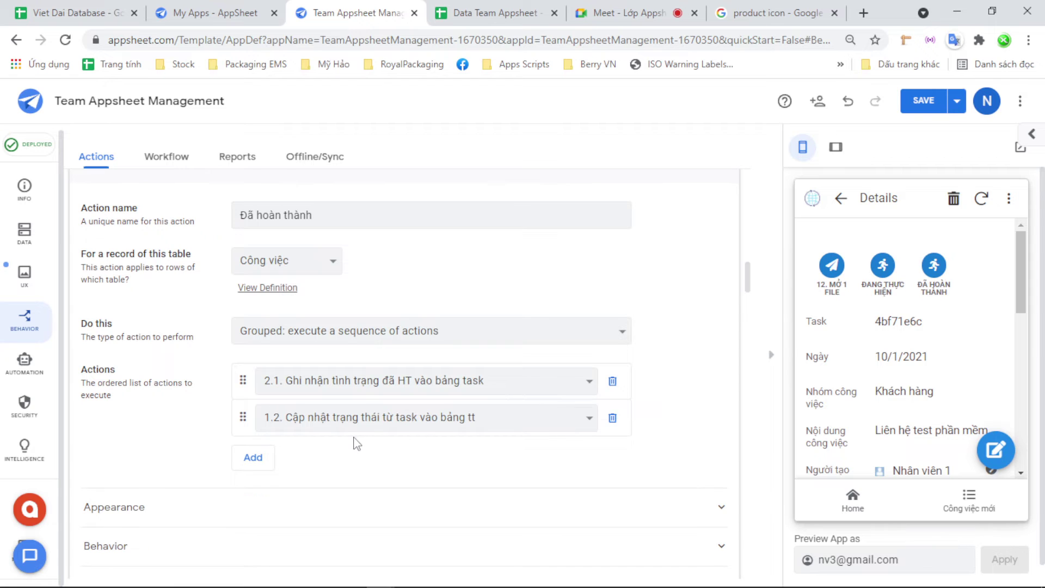
# Step: Review action 1.2's Behavior settings and save the app
pyautogui.scroll(7, 355, 438)
pyautogui.scroll(-1, 350, 432)
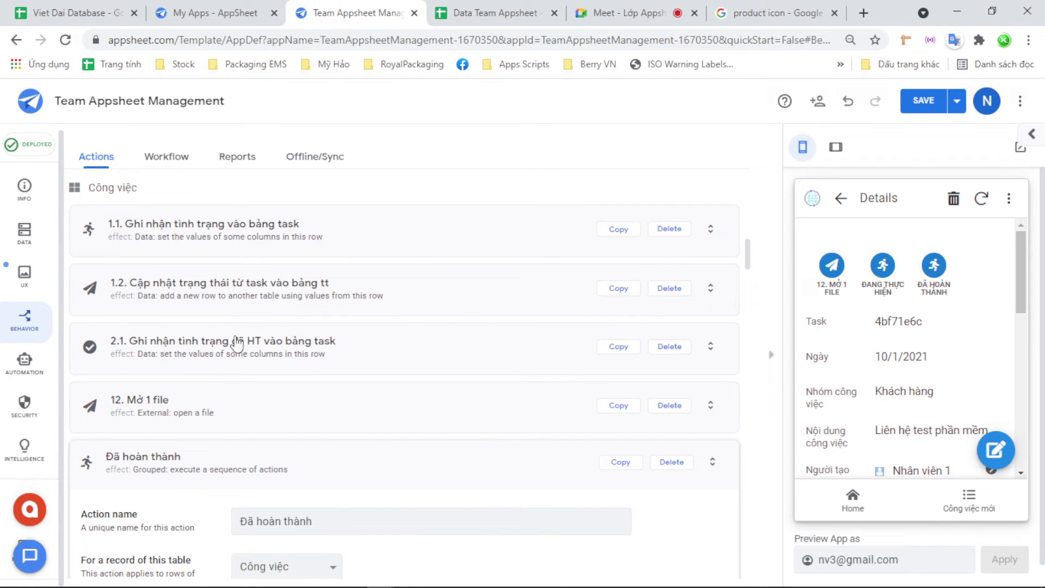
pyautogui.click(256, 293)
pyautogui.scroll(-7, 229, 321)
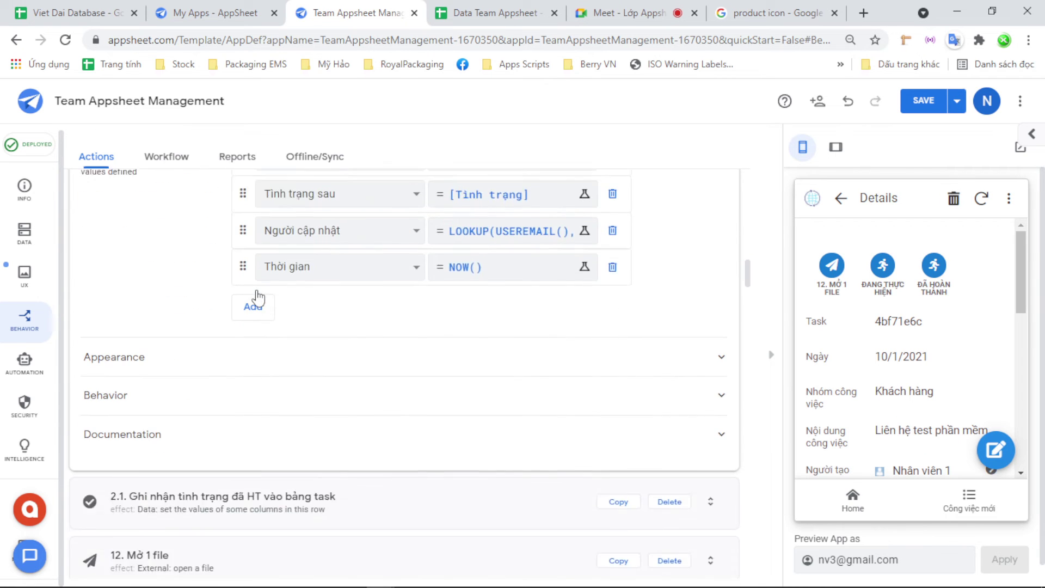
pyautogui.click(199, 358)
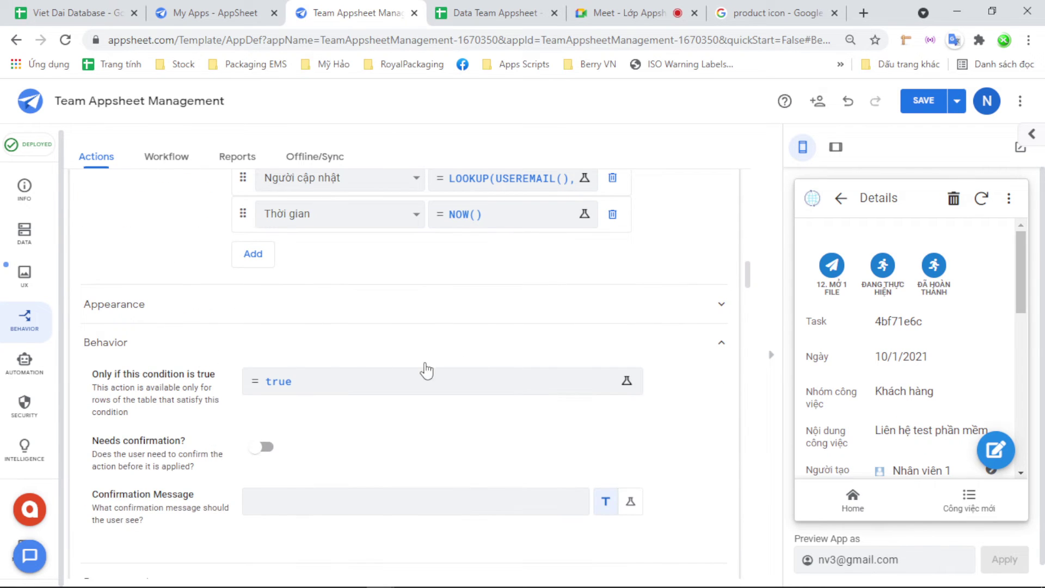
pyautogui.scroll(5, 443, 381)
pyautogui.scroll(2, 156, 344)
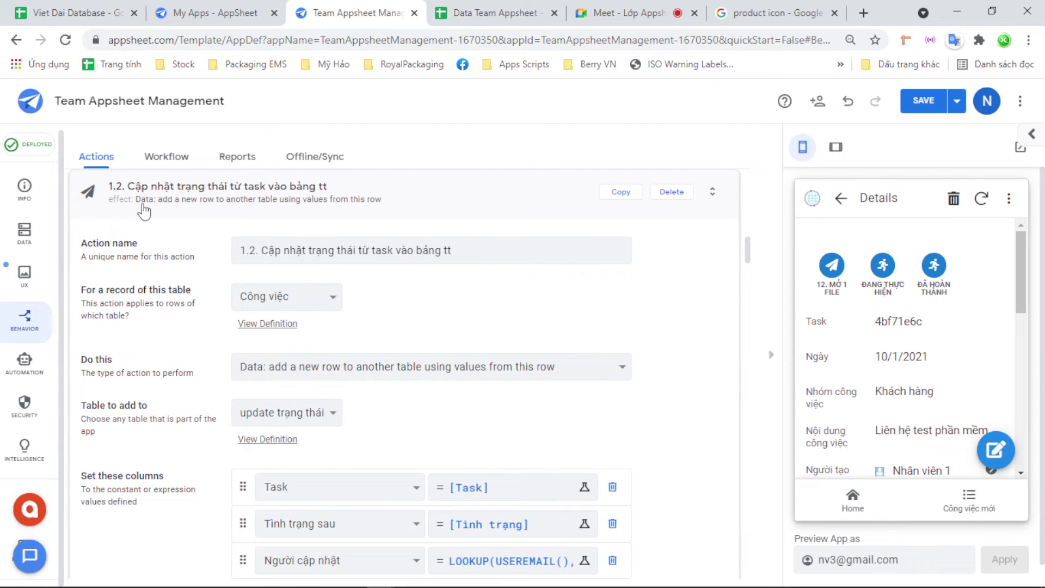
pyautogui.click(139, 206)
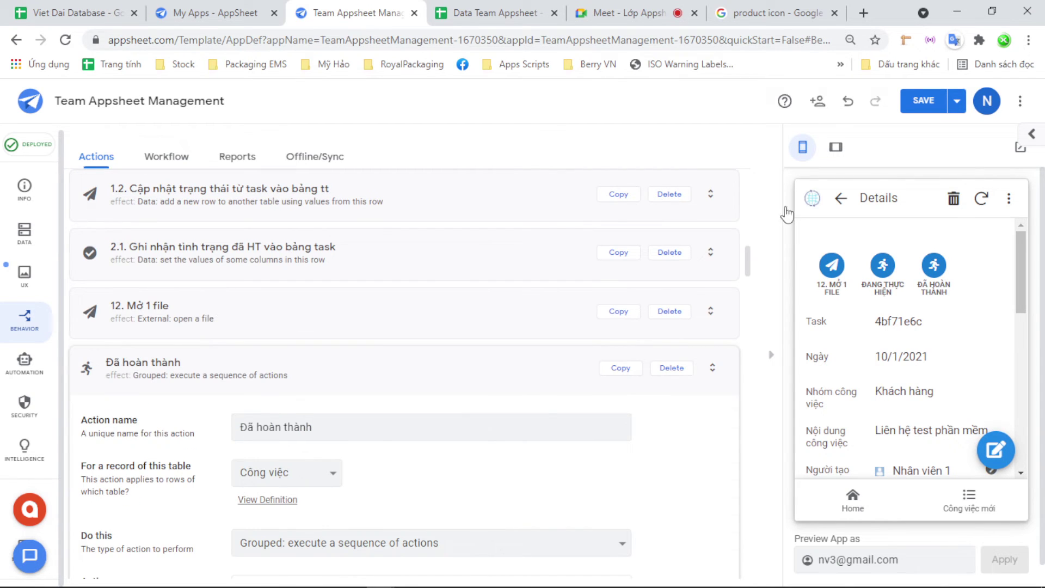
pyautogui.click(925, 108)
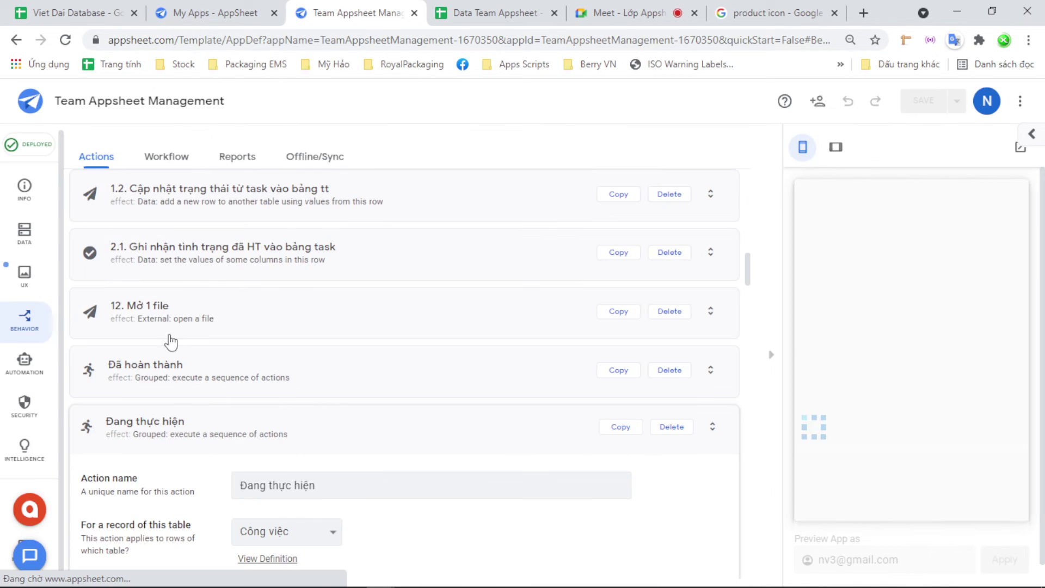
# Step: Set the Đã hoàn thành action's icon to check-circle under Appearance and save
pyautogui.scroll(-1, 180, 353)
pyautogui.scroll(-3, 187, 363)
pyautogui.scroll(3, 189, 365)
pyautogui.scroll(-2, 215, 361)
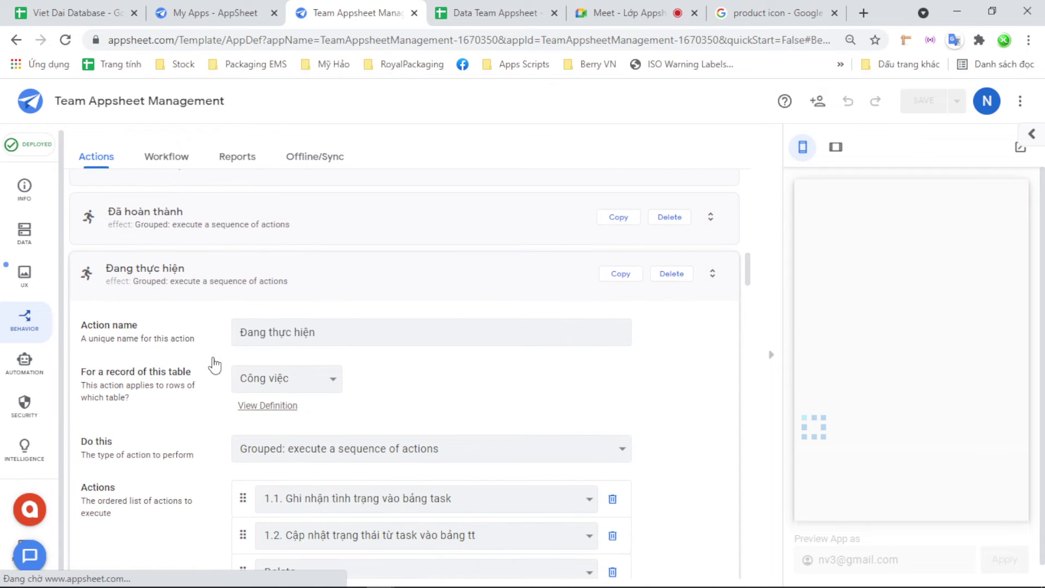
pyautogui.click(197, 212)
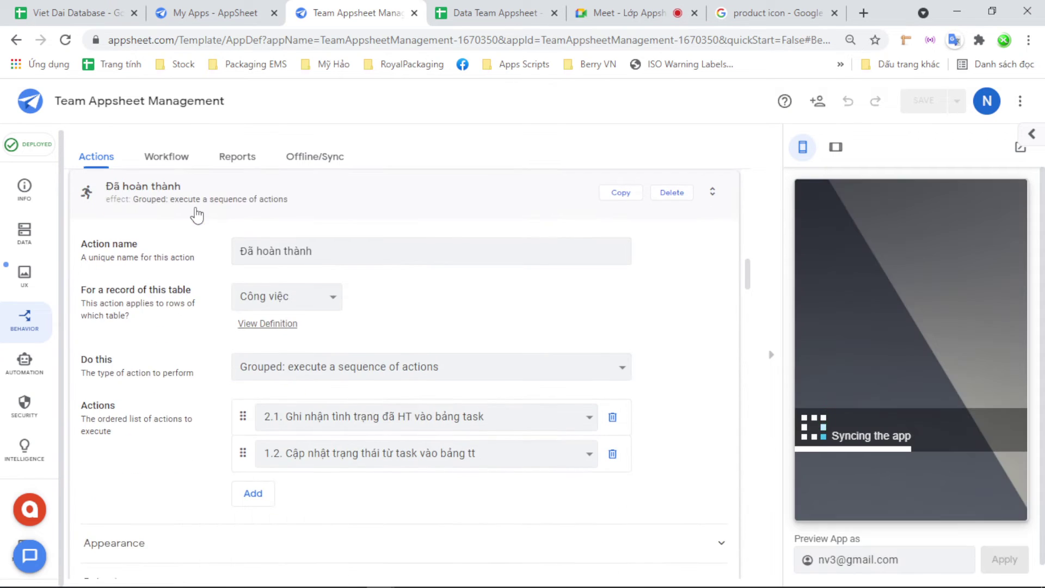
pyautogui.scroll(-4, 206, 263)
pyautogui.click(211, 237)
pyautogui.scroll(2, 211, 242)
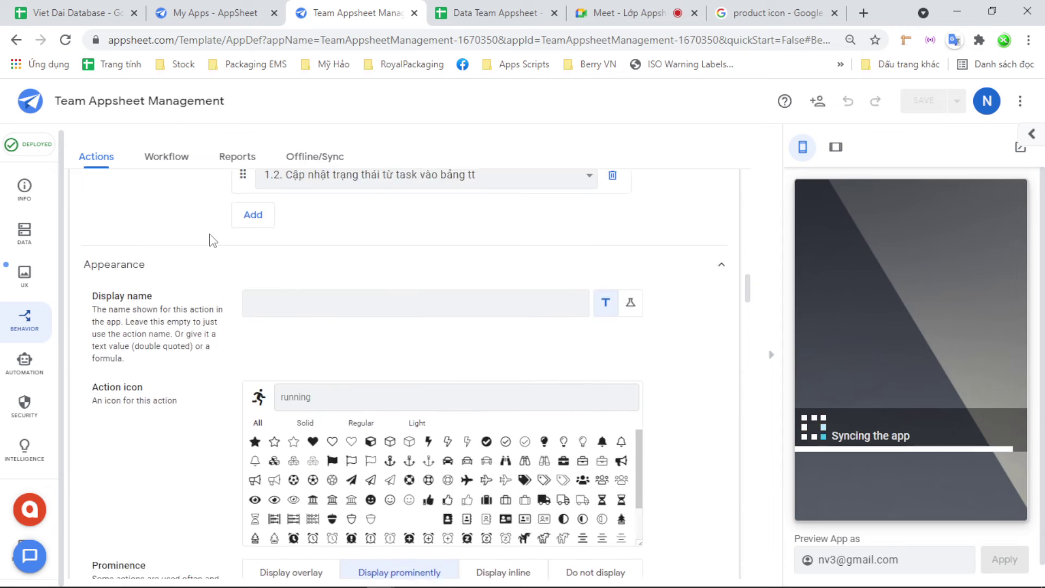
pyautogui.scroll(-2, 324, 306)
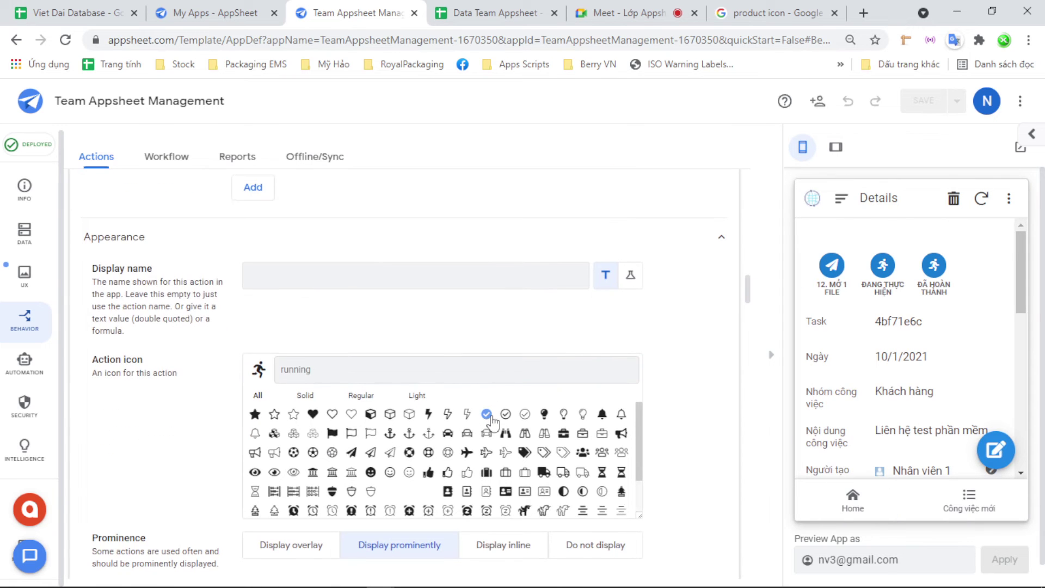
pyautogui.click(491, 417)
pyautogui.click(932, 108)
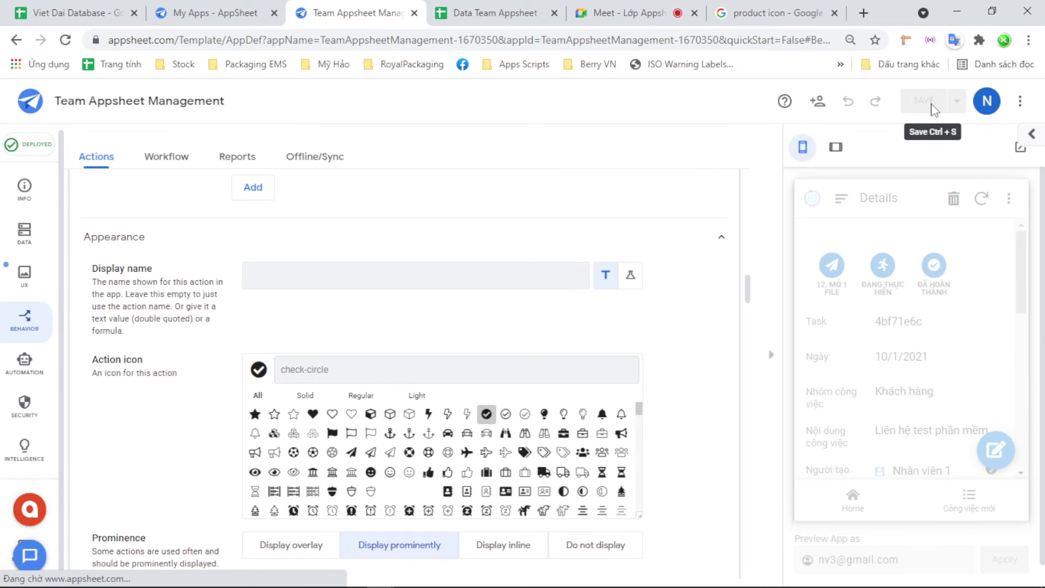
pyautogui.scroll(-4, 155, 412)
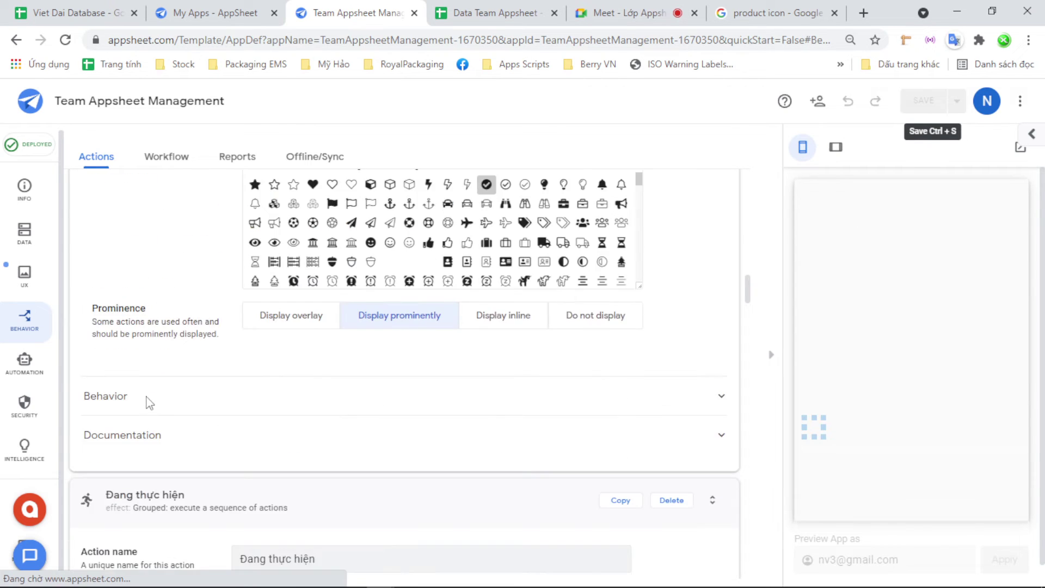
# Step: Change the Đã hoàn thành condition's status from 'Chờ triển khai' to 'Đang thực hiện' and save
pyautogui.click(170, 399)
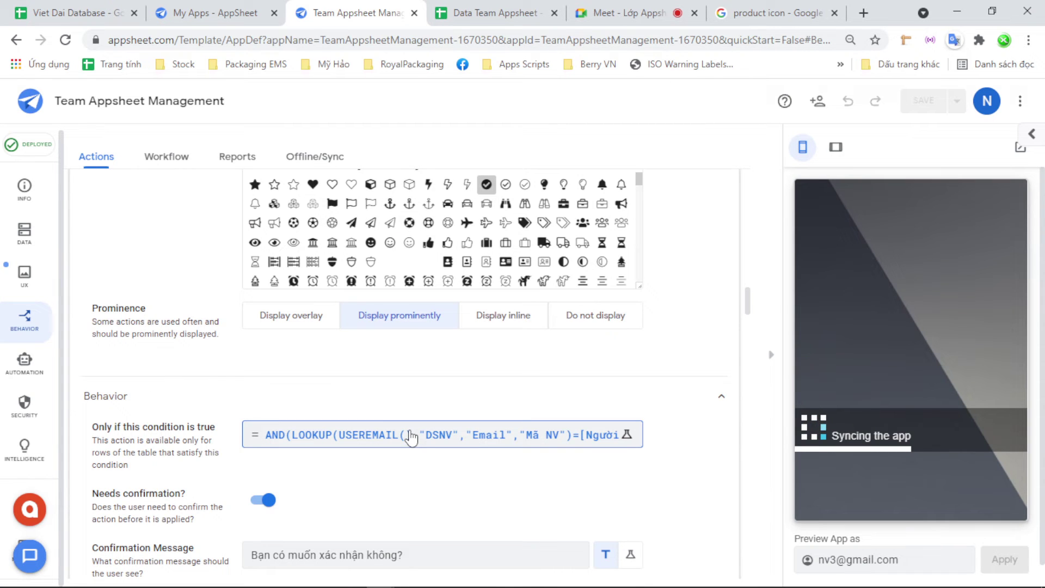
pyautogui.click(410, 437)
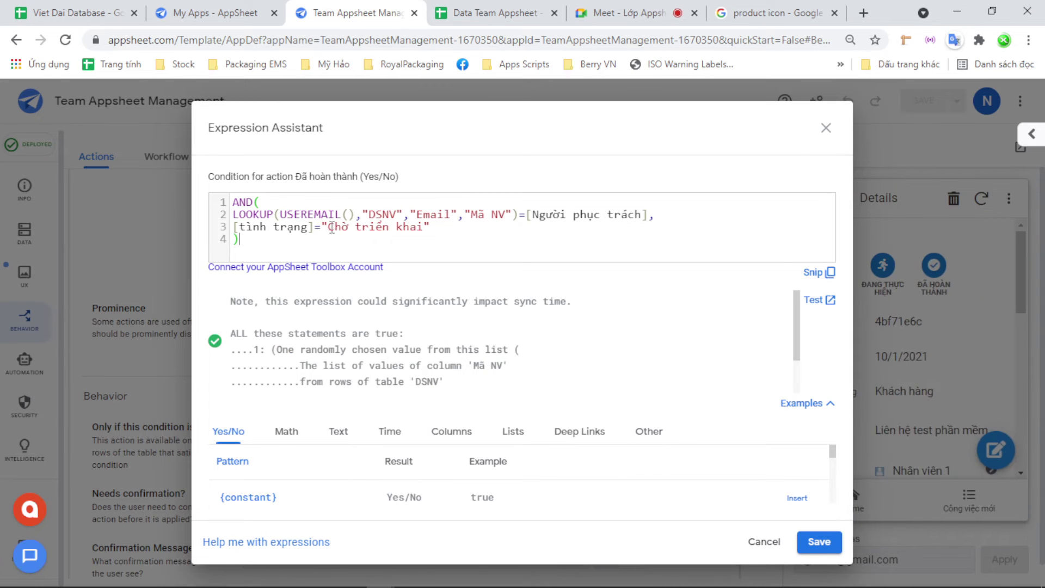
pyautogui.moveTo(328, 226); pyautogui.dragTo(416, 224)
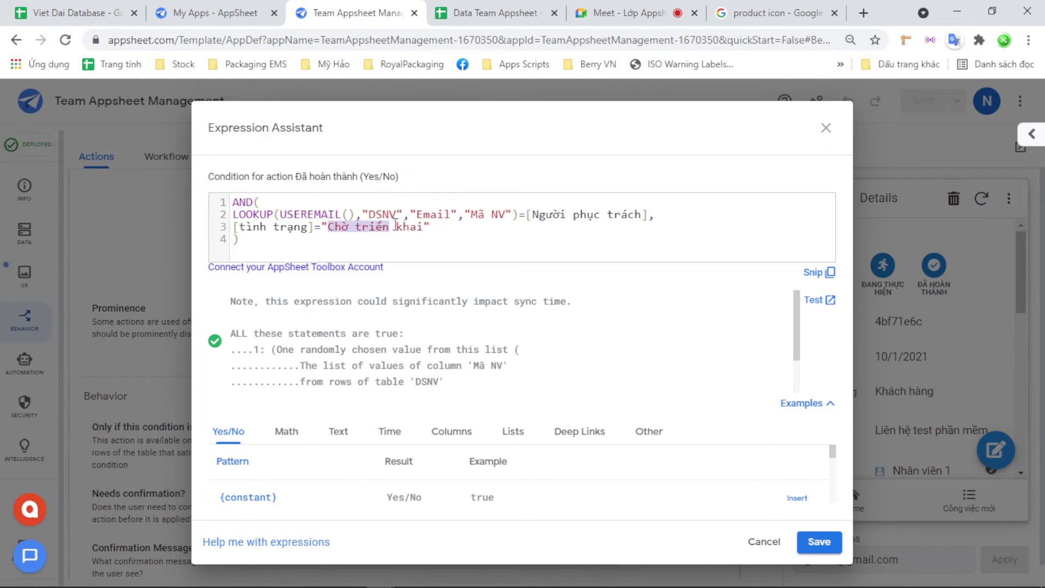
pyautogui.write('Đ')
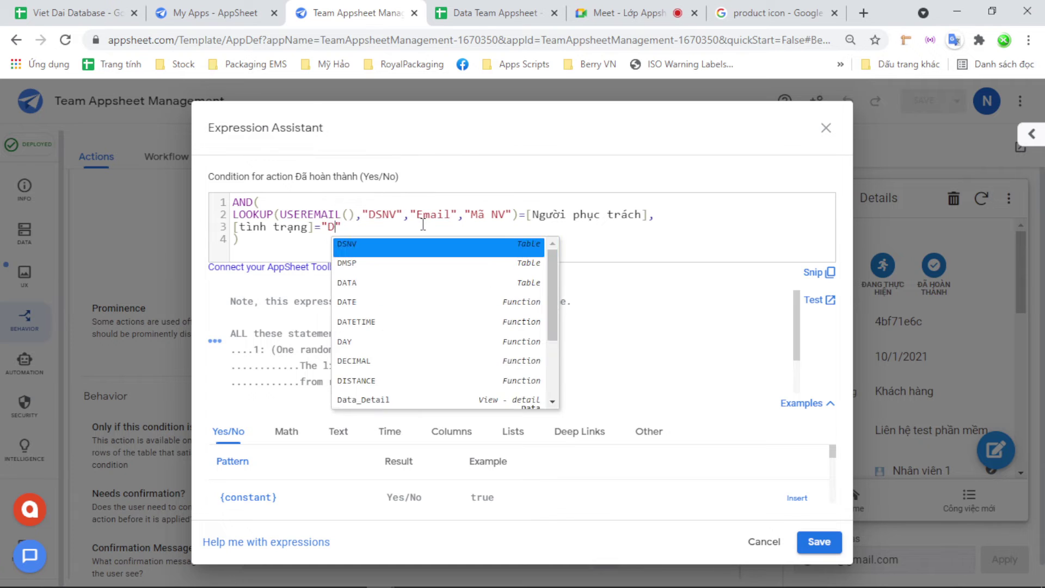
pyautogui.write('ang thuc')
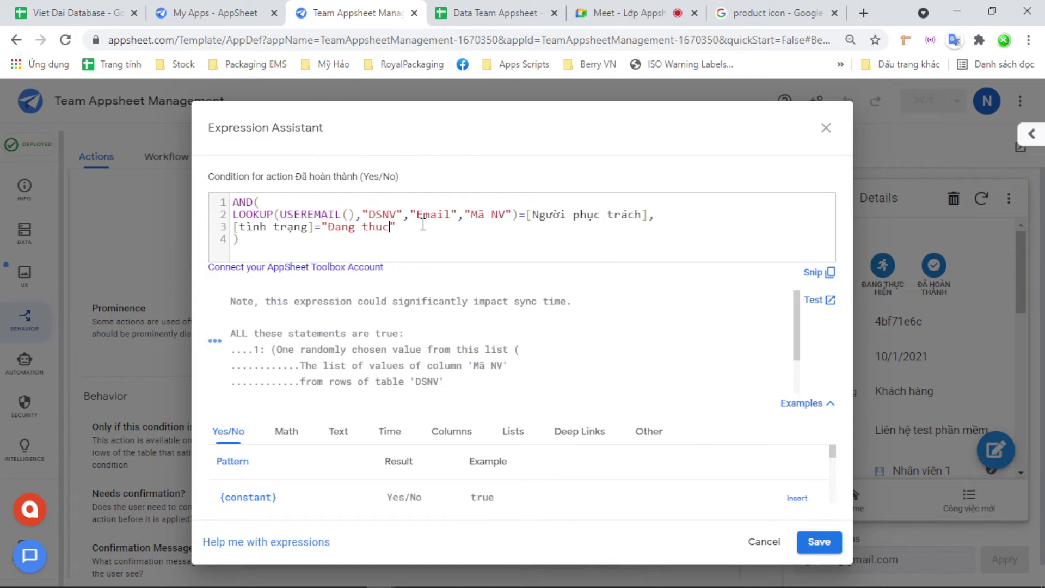
pyautogui.write('ực hiện')
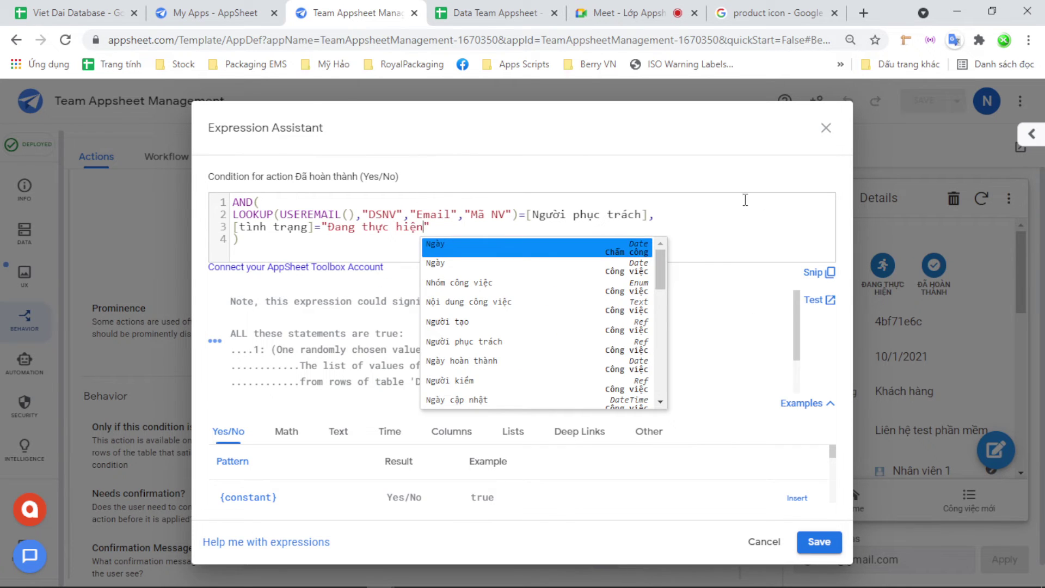
pyautogui.click(743, 207)
pyautogui.click(819, 545)
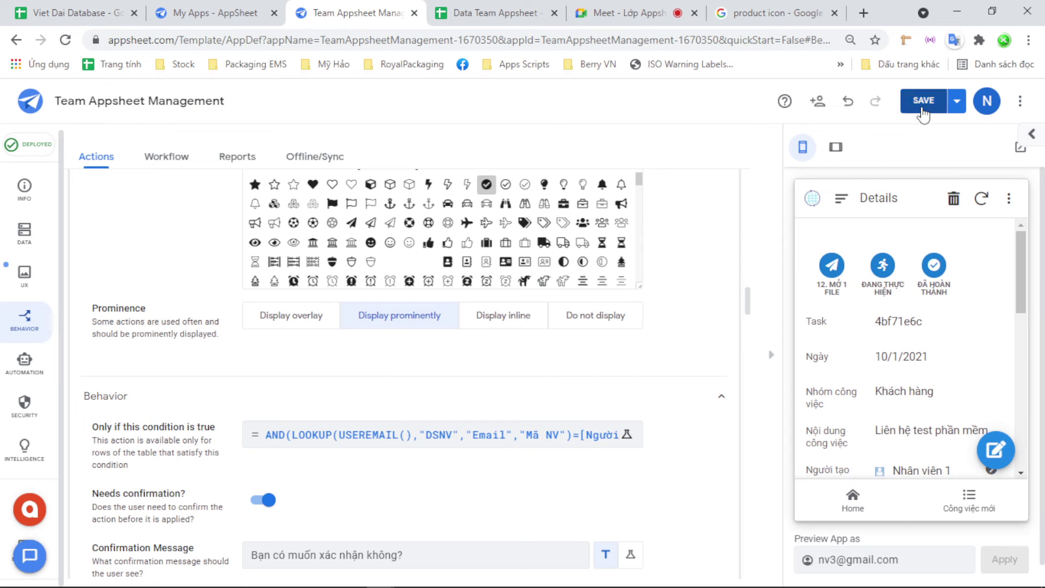
pyautogui.click(923, 108)
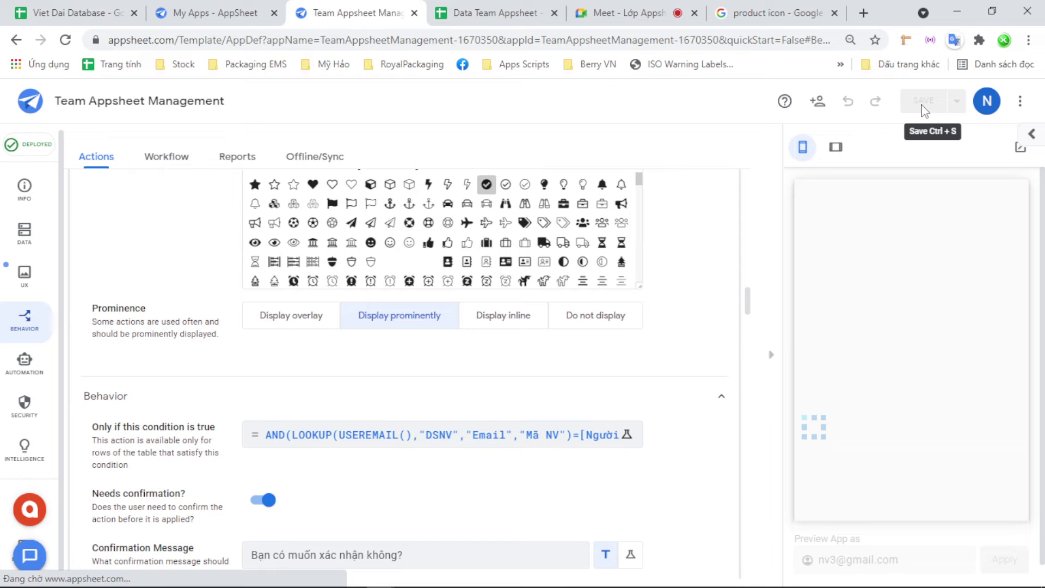
# Step: Collapse Đã hoàn thành and show the Behavior condition of action 2.1 Ghi nhận tình trạng đã HT
pyautogui.scroll(1, 209, 349)
pyautogui.scroll(5, 210, 348)
pyautogui.scroll(4, 215, 346)
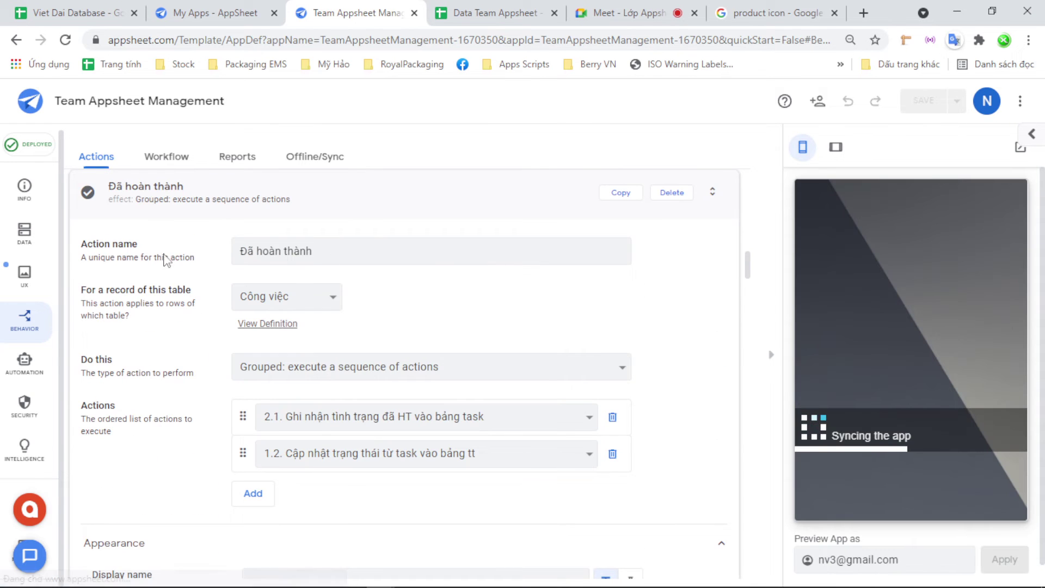
pyautogui.click(122, 201)
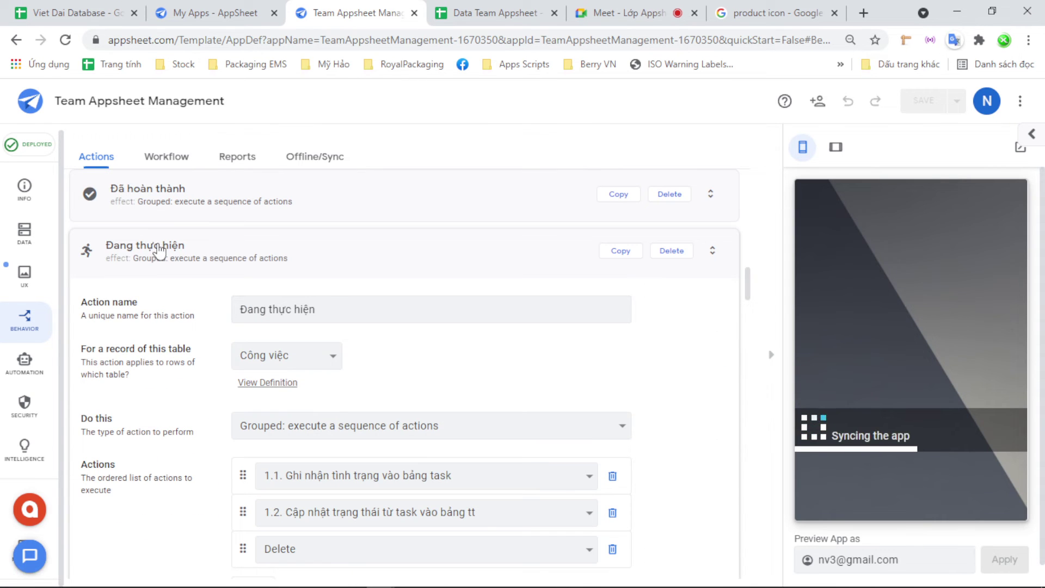
pyautogui.scroll(2, 140, 280)
pyautogui.scroll(5, 141, 279)
pyautogui.scroll(-4, 141, 279)
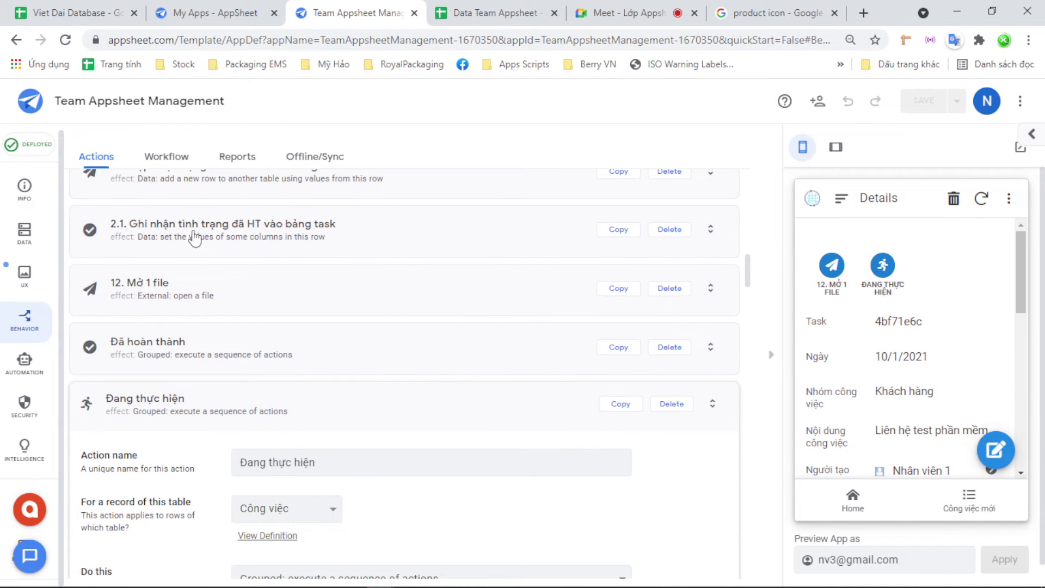
pyautogui.scroll(1, 180, 272)
pyautogui.click(178, 308)
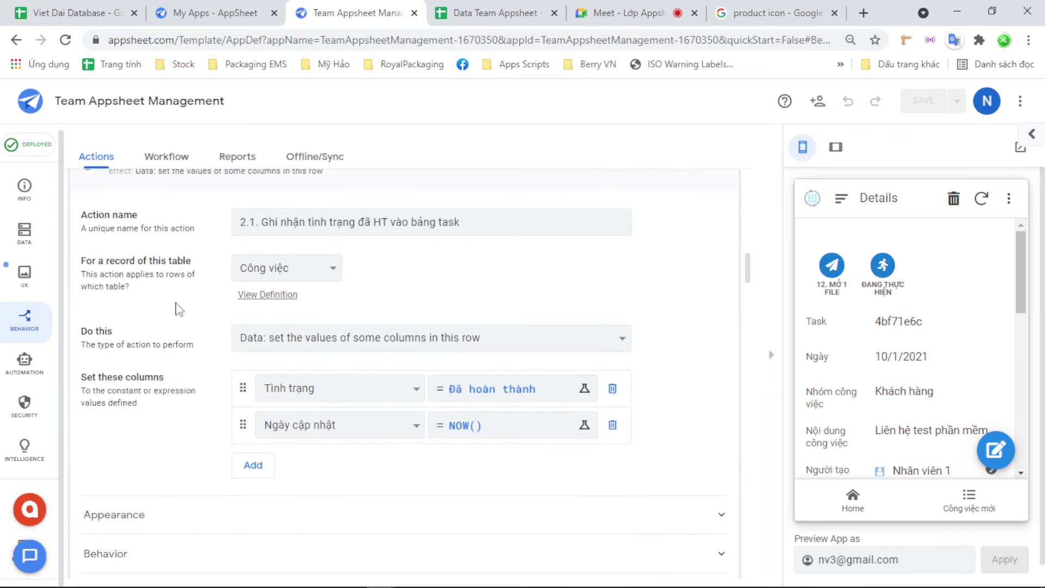
pyautogui.scroll(-1, 178, 308)
pyautogui.click(158, 351)
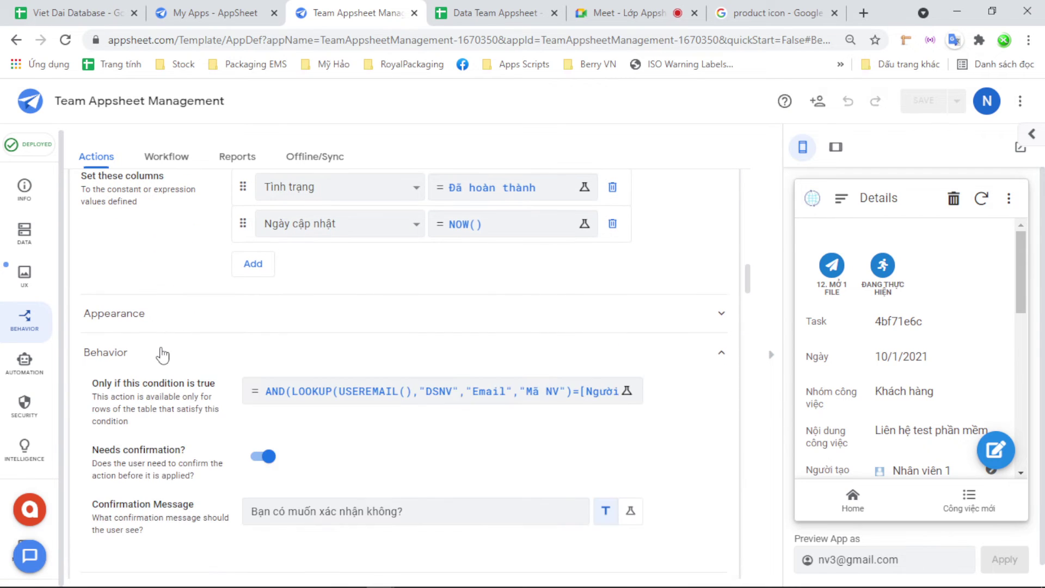
# Step: Replace "Chờ triển khai" with "Đang thực hiện" in action 2.1's condition formula and save it
pyautogui.click(455, 399)
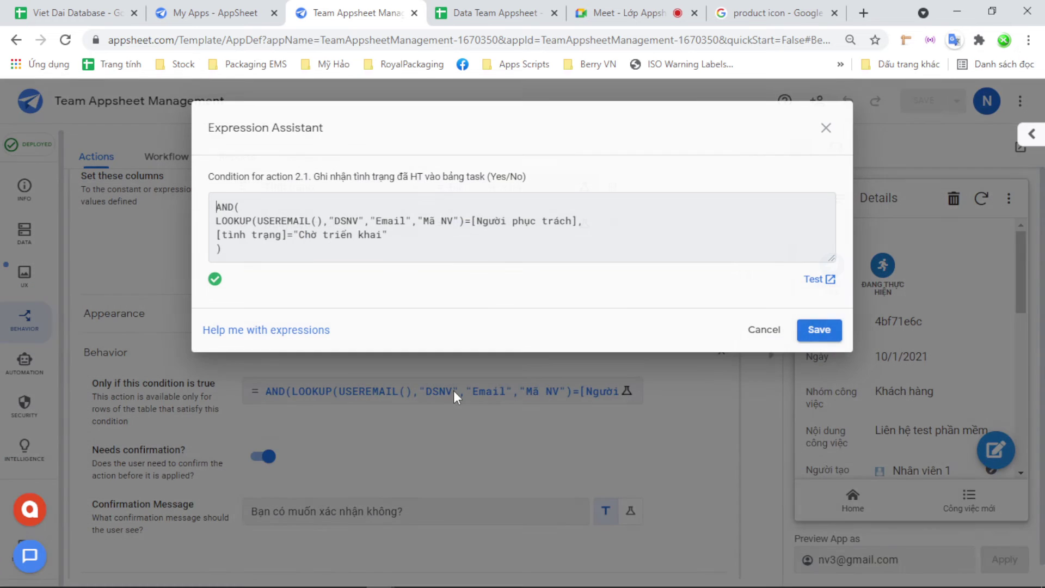
pyautogui.hotkey('ctrl', 'a')
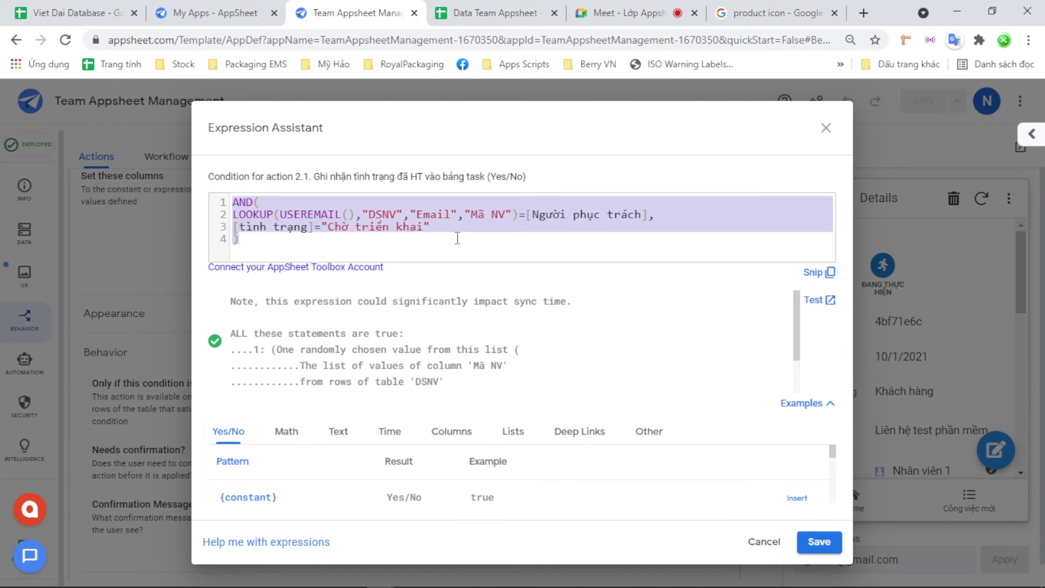
pyautogui.click(457, 238)
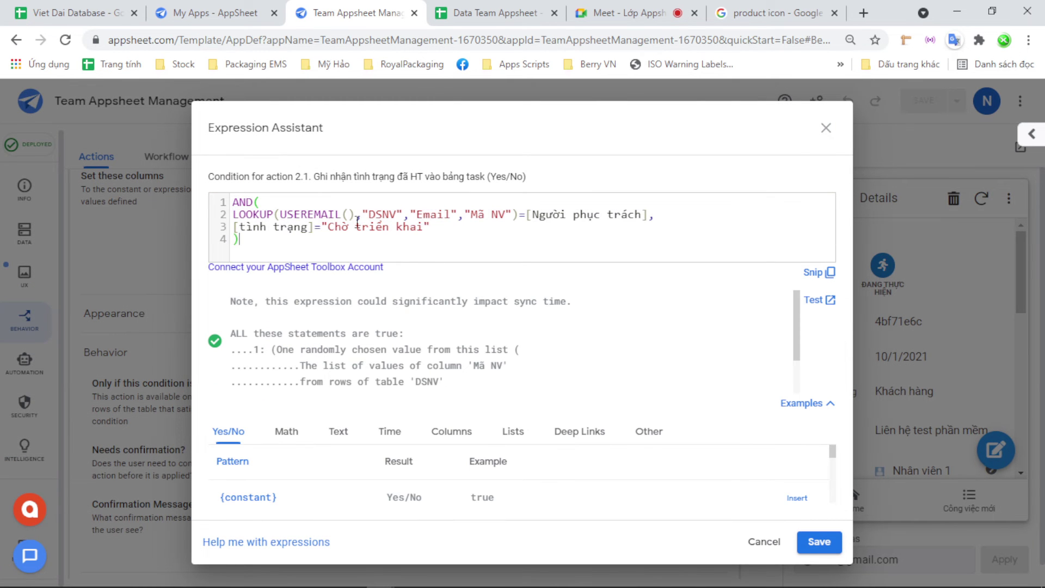
pyautogui.moveTo(328, 227); pyautogui.dragTo(418, 229)
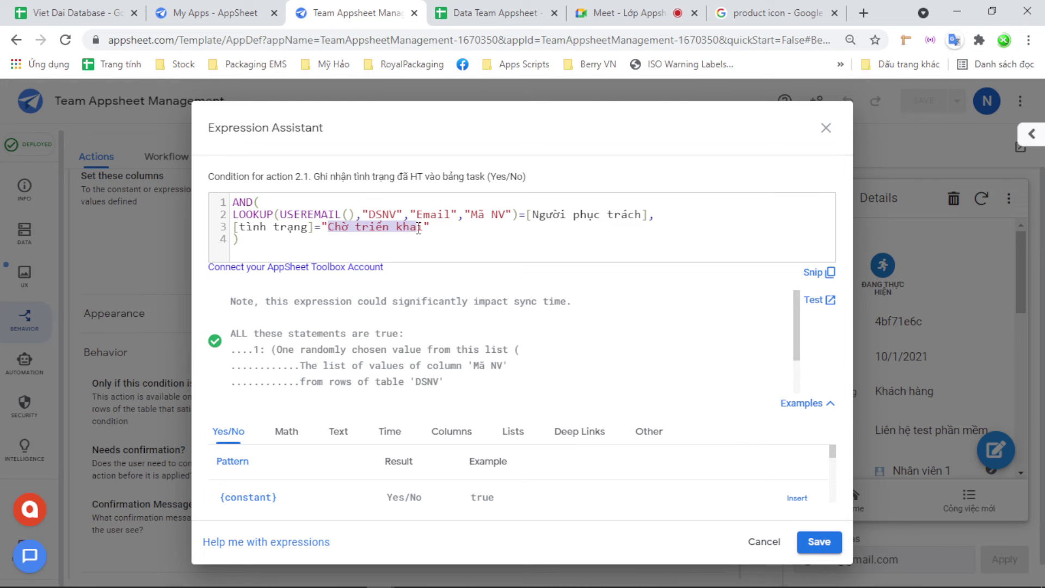
pyautogui.write('Đa')
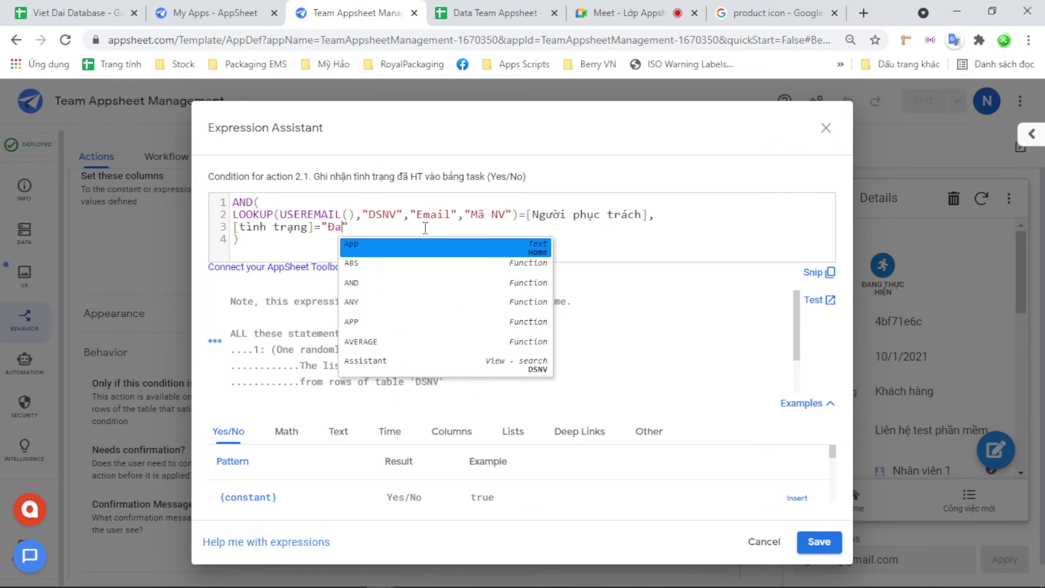
pyautogui.write('ng thực')
pyautogui.write(' hiện')
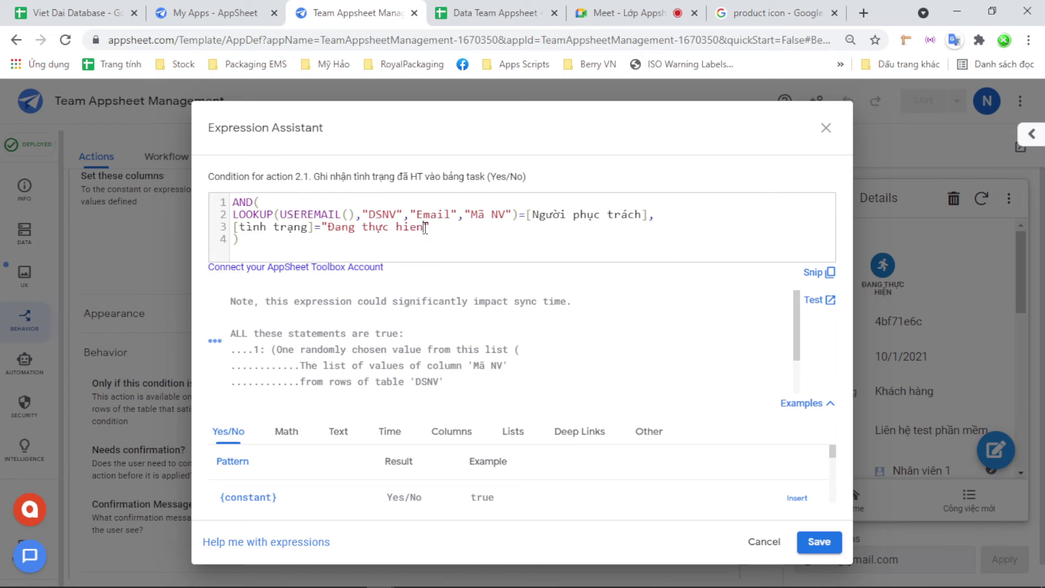
pyautogui.click(435, 227)
pyautogui.click(809, 546)
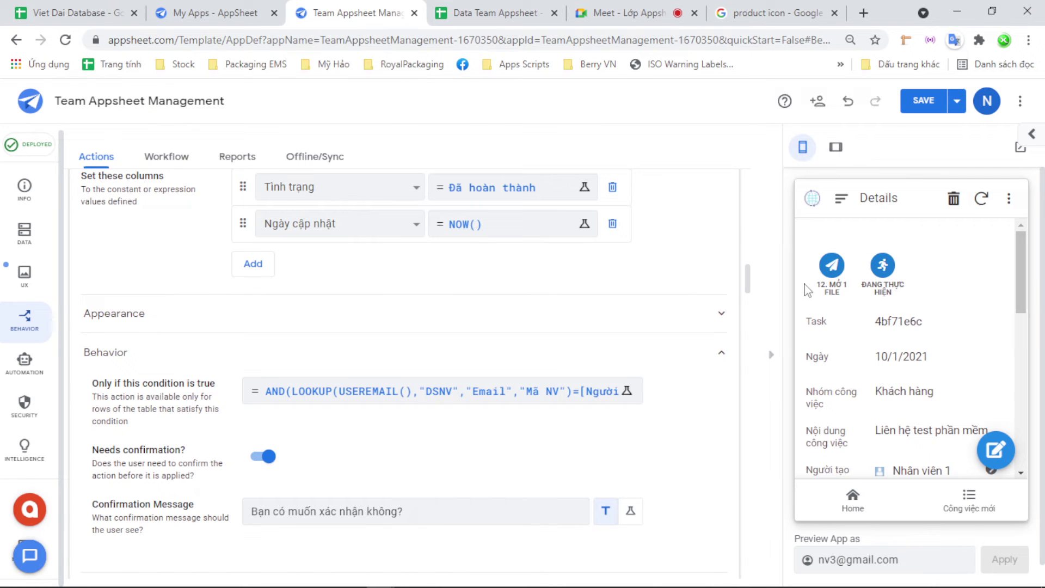
# Step: Collapse action 2.1's settings
pyautogui.scroll(2, 695, 310)
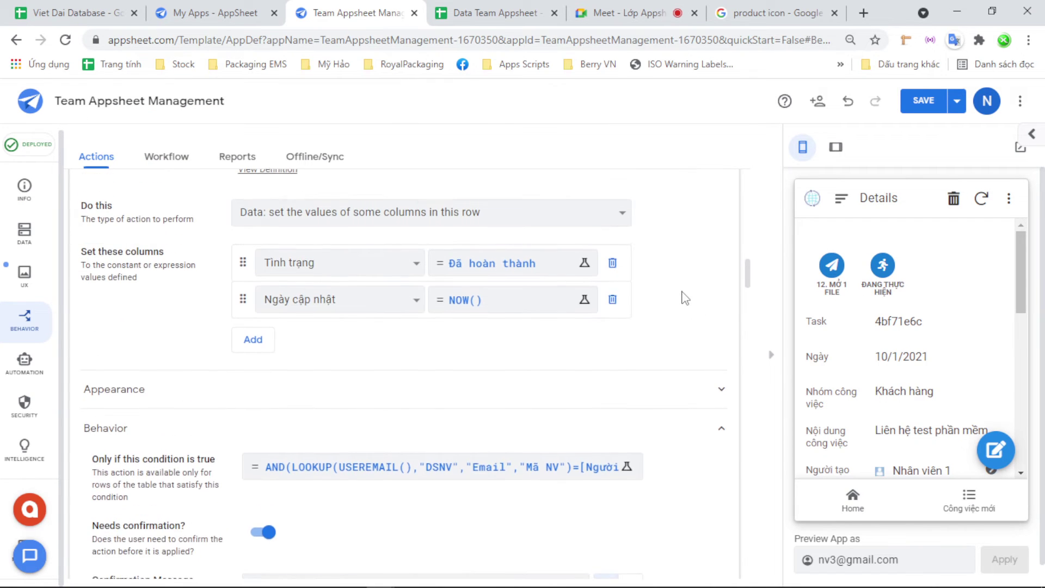
pyautogui.scroll(4, 683, 296)
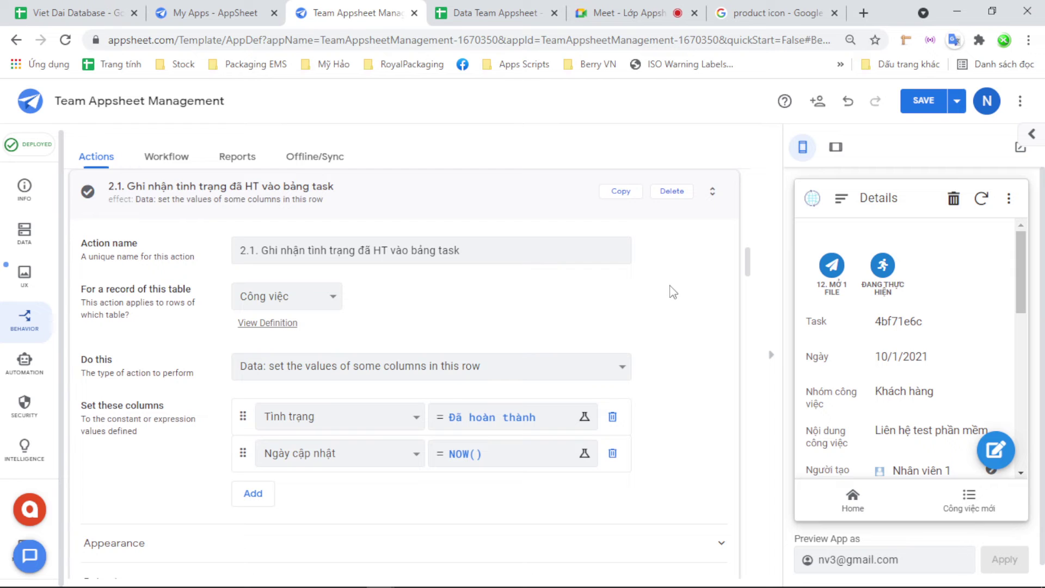
pyautogui.scroll(4, 664, 288)
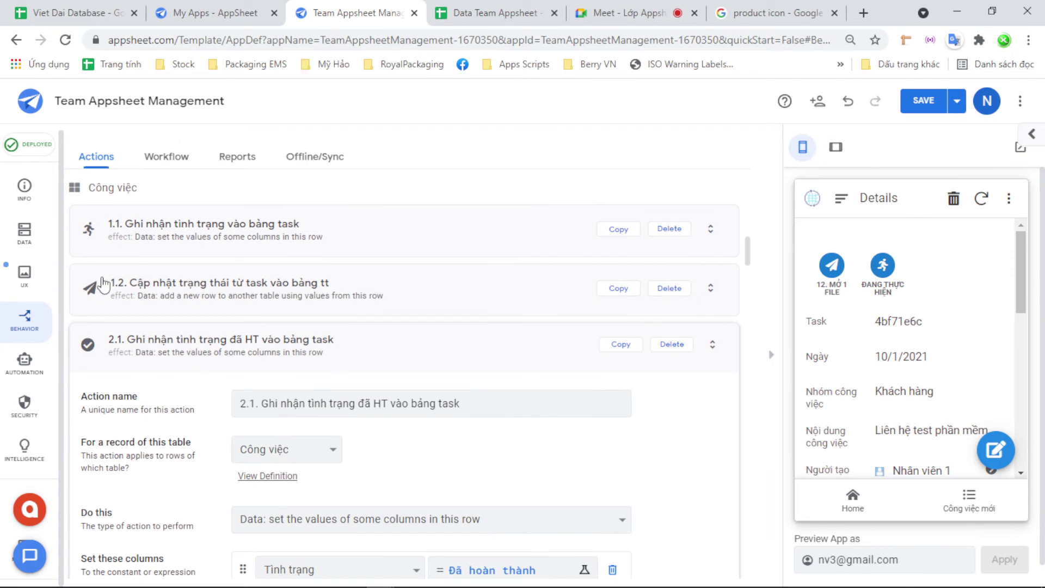
pyautogui.scroll(4, 154, 267)
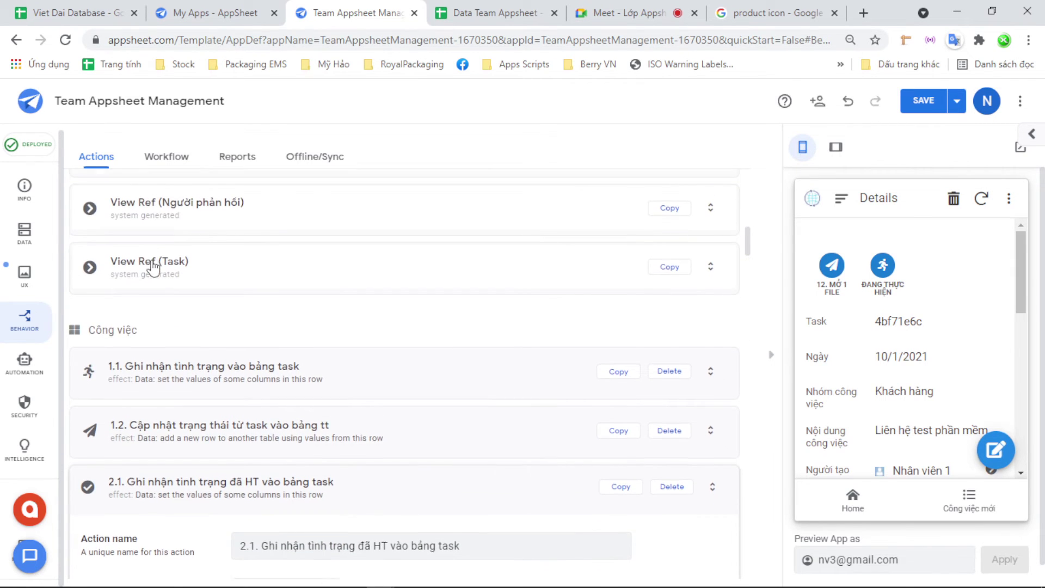
pyautogui.scroll(-4, 154, 276)
pyautogui.click(128, 347)
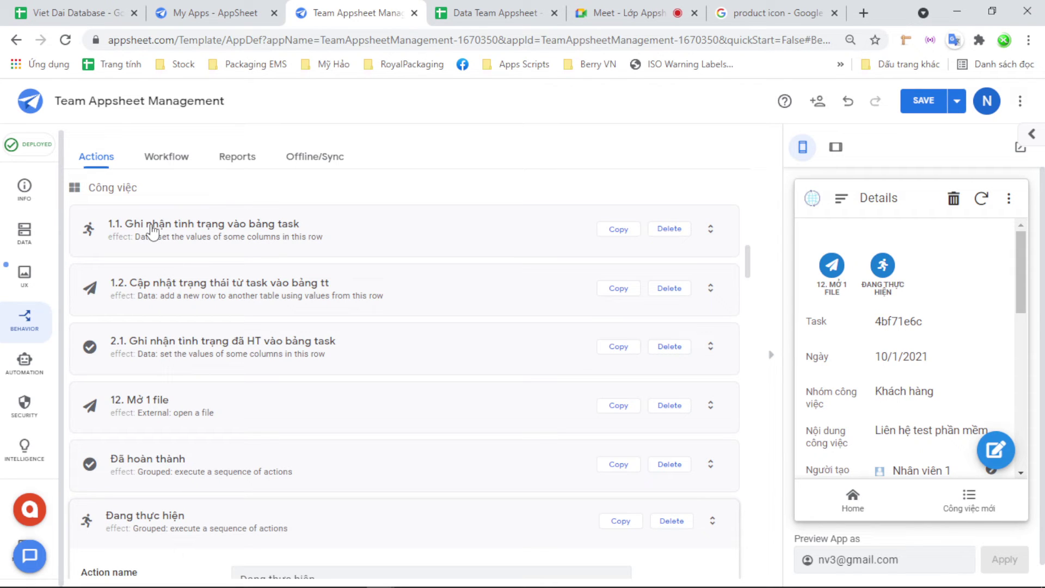
# Step: Remove the Delete step from the Đang thực hiện action and expand its Behavior section
pyautogui.scroll(-1, 154, 234)
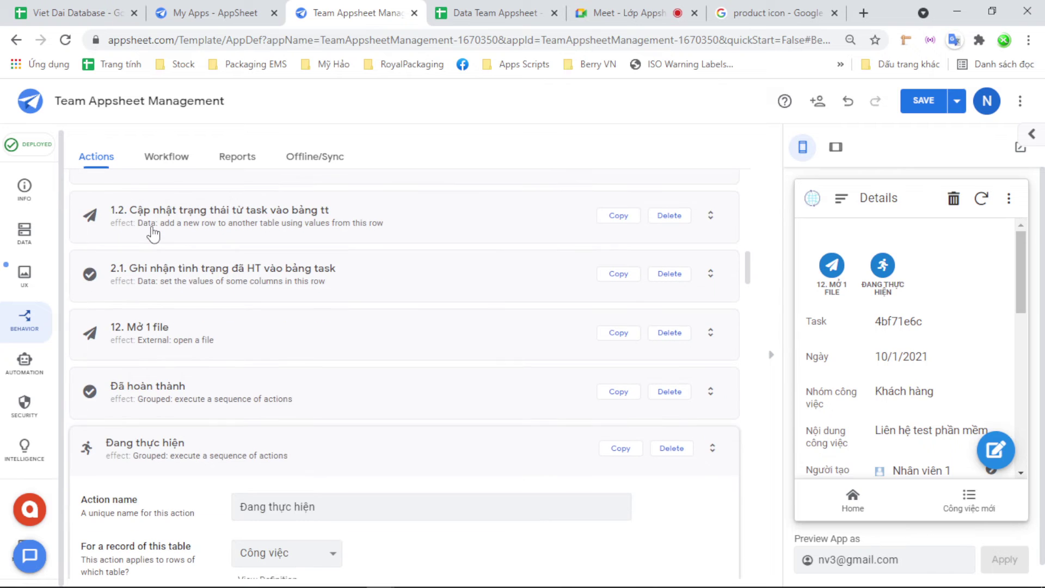
pyautogui.scroll(-3, 153, 240)
pyautogui.scroll(-2, 155, 301)
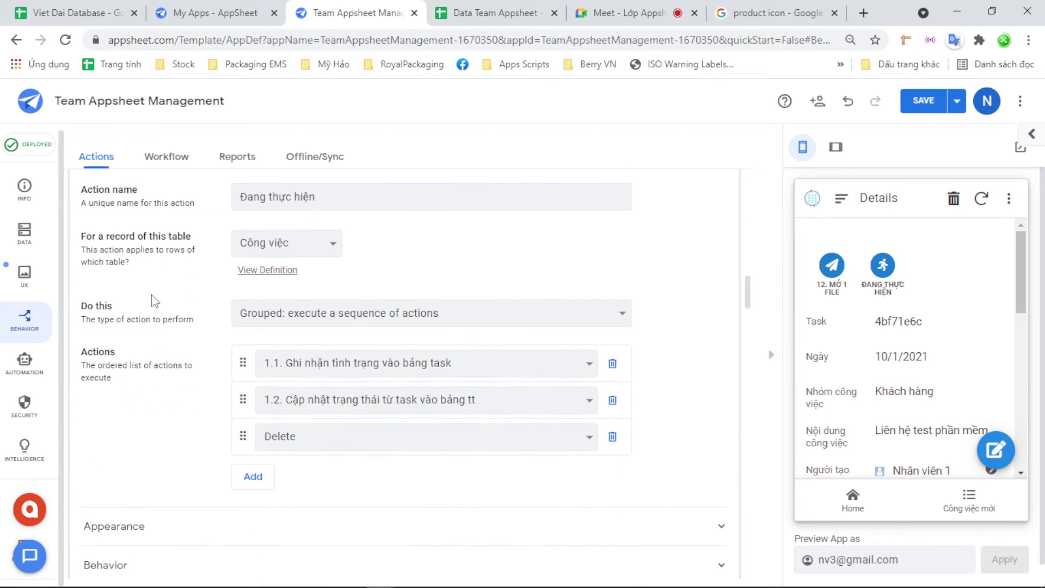
pyautogui.scroll(-1, 166, 359)
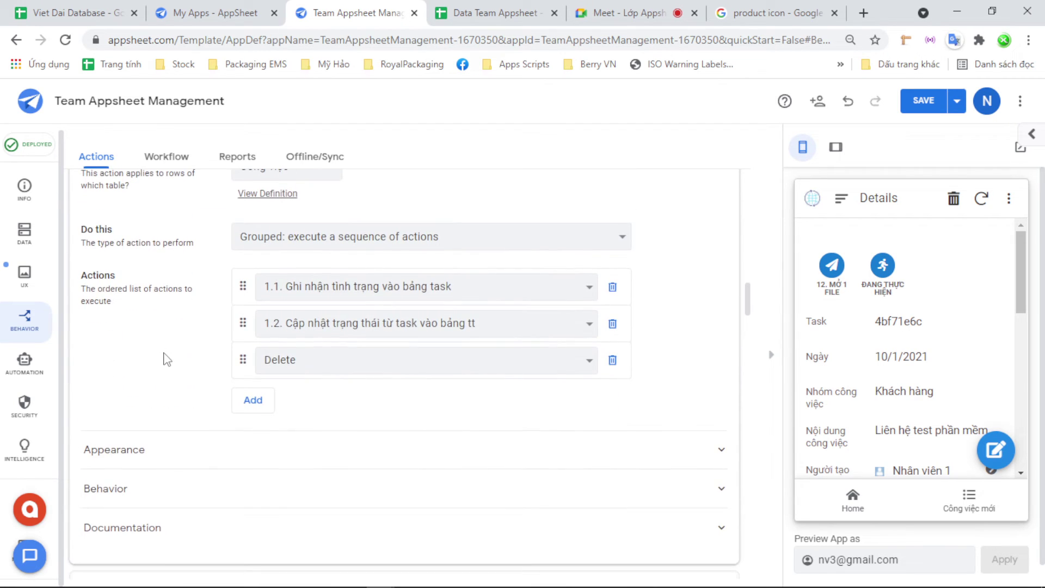
pyautogui.click(617, 360)
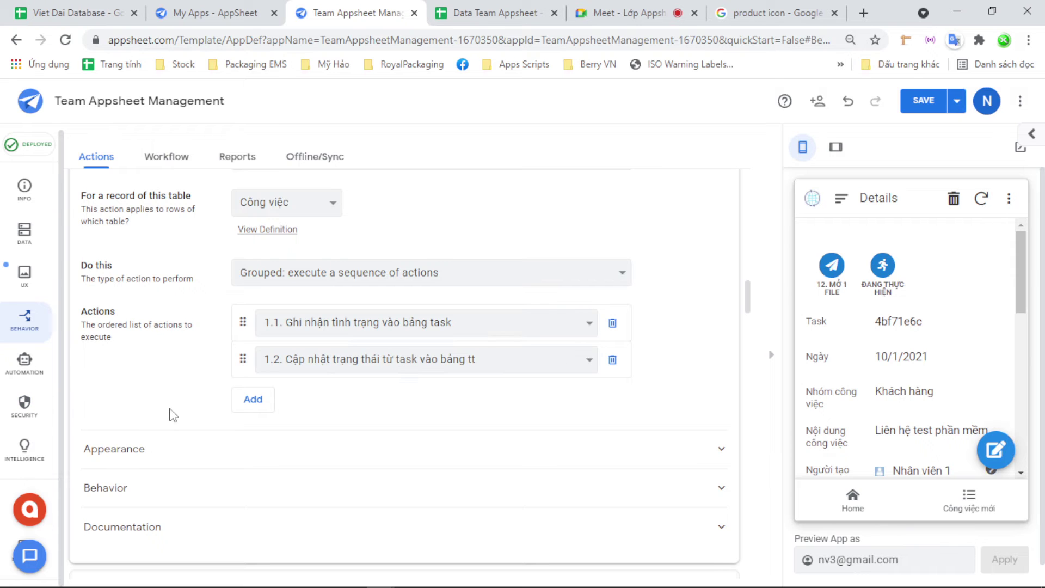
pyautogui.scroll(1, 169, 411)
pyautogui.scroll(3, 173, 414)
pyautogui.click(169, 486)
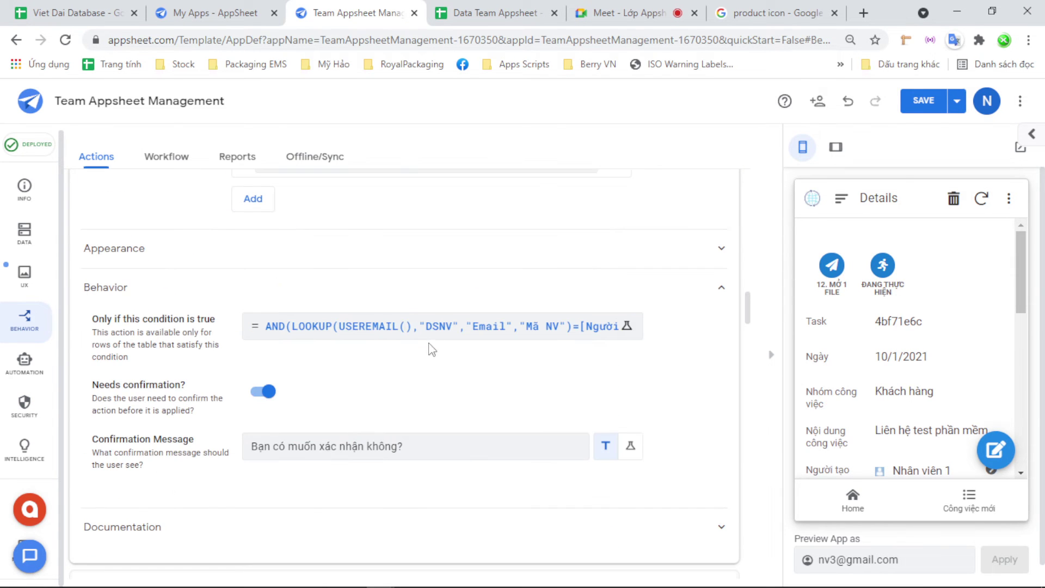
# Step: Wrap the Đang thực hiện status check in OR with [Tình trạng]="Tạm ngưng" and save
pyautogui.click(443, 333)
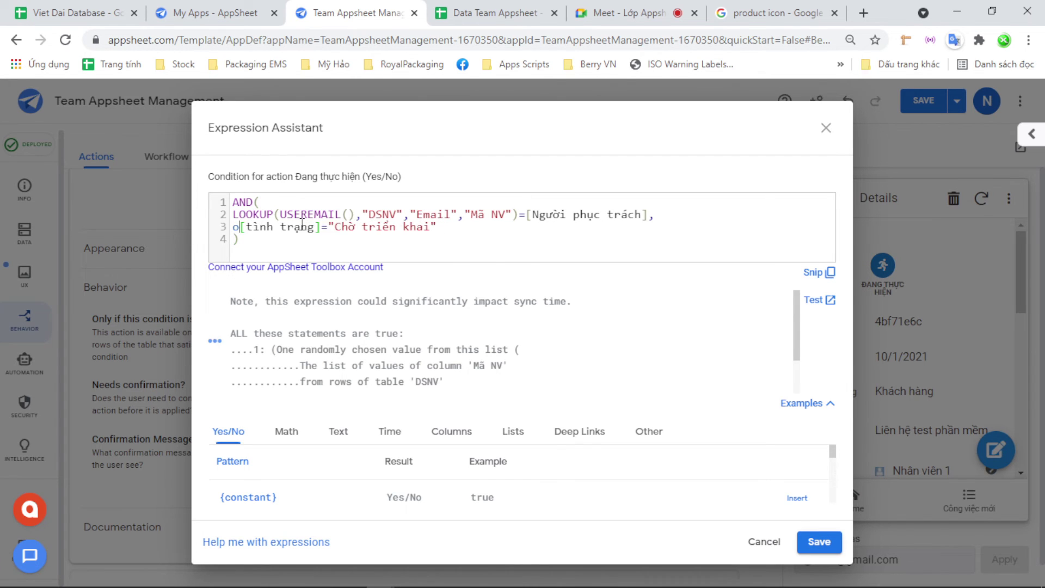
pyautogui.write('or(')
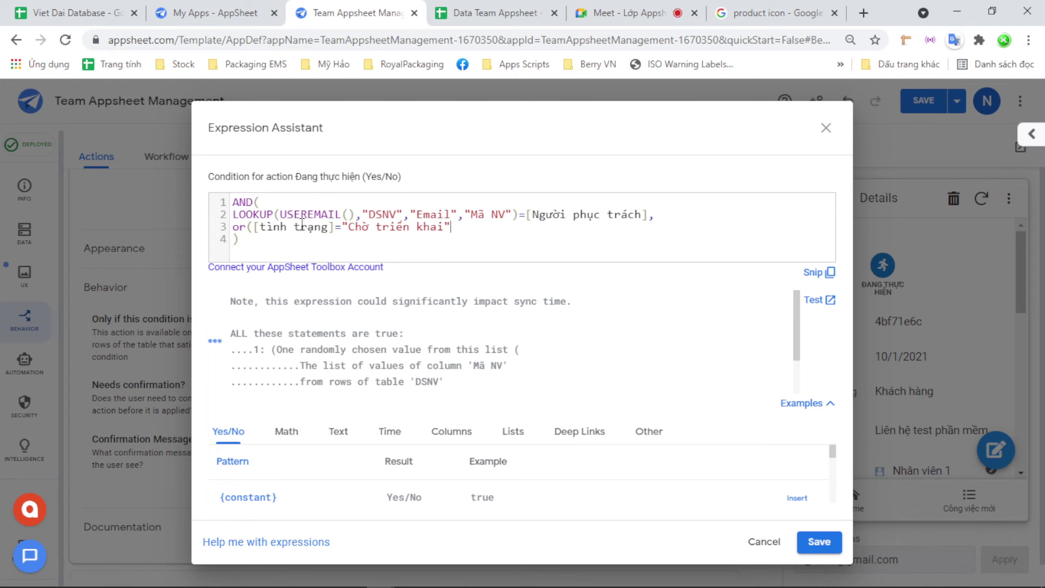
pyautogui.write(',')
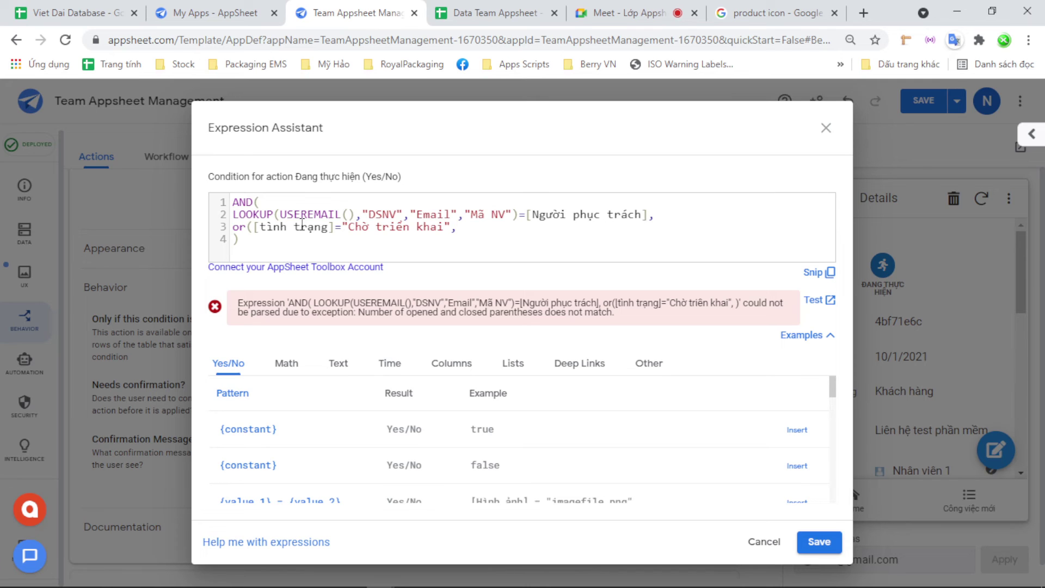
pyautogui.write(')')
pyautogui.hotkey('ctrl', 'shift', 'Left')
pyautogui.hotkey('ctrl', 'shift', 'Left')
pyautogui.hotkey('ctrl', 'shift', 'Left')
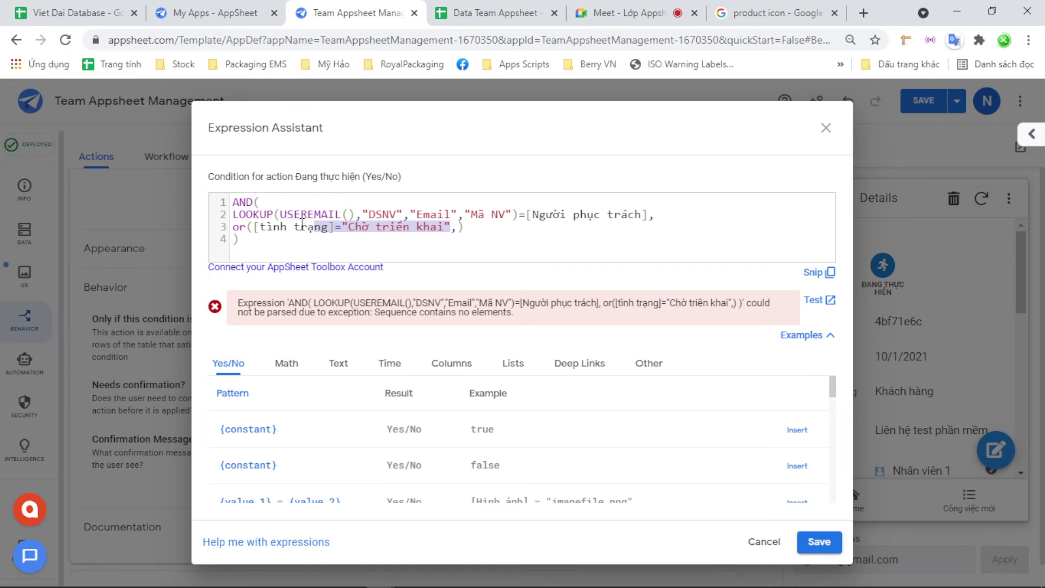
pyautogui.press('Right')
pyautogui.write('[')
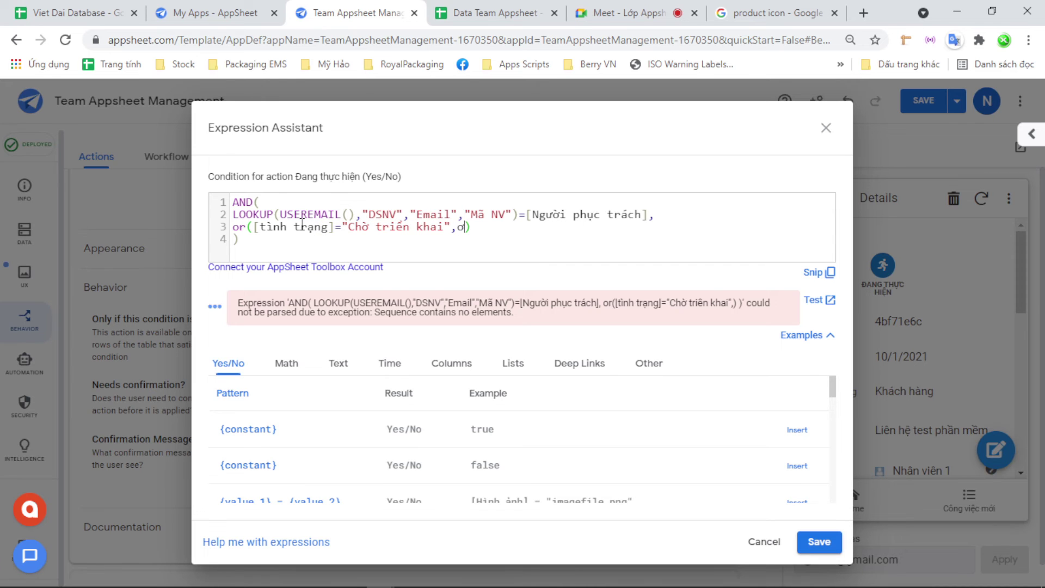
pyautogui.write('Tam')
pyautogui.write(' dừng')
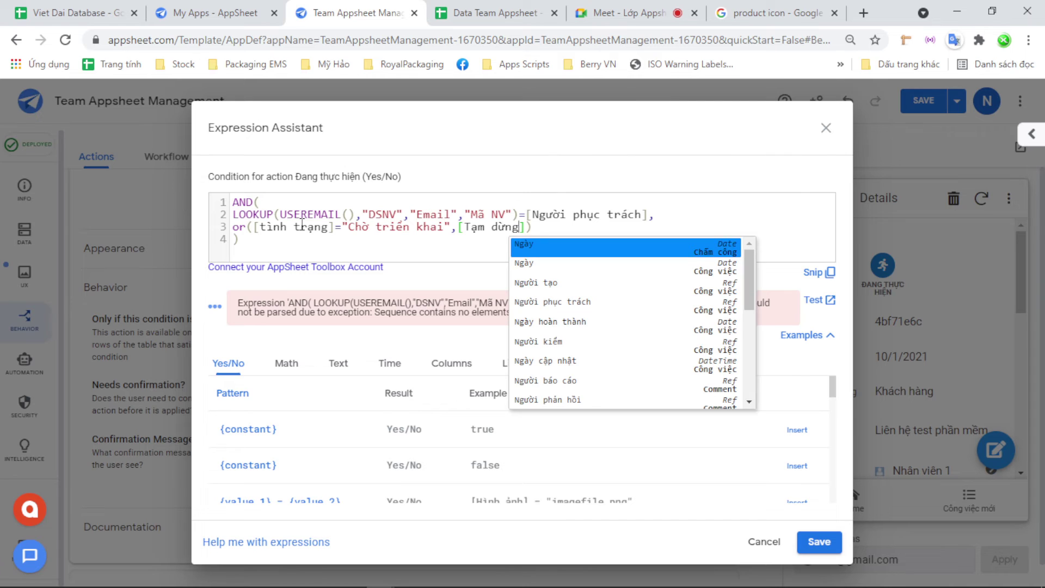
pyautogui.click(465, 226)
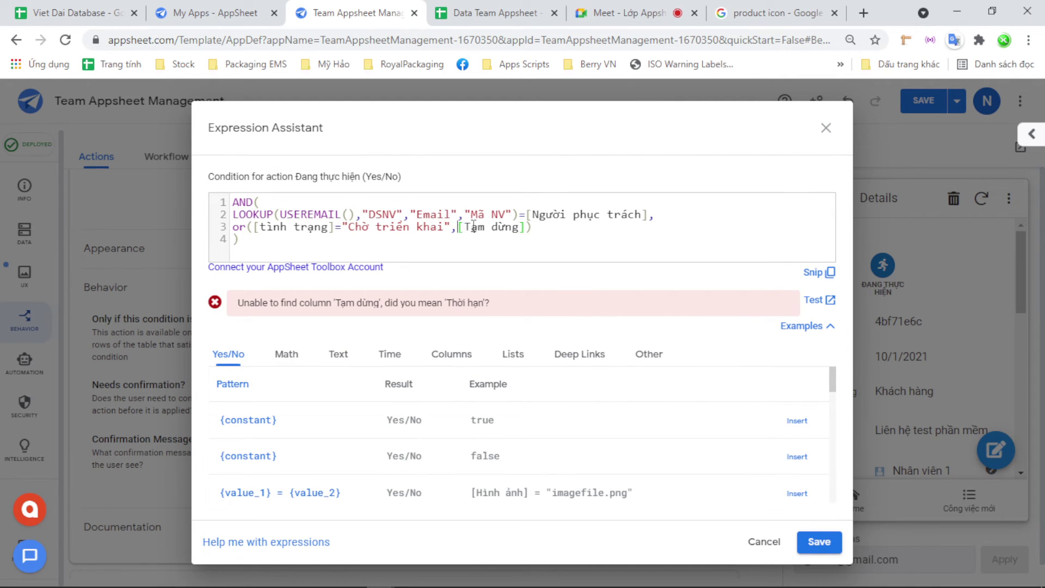
pyautogui.moveTo(473, 227); pyautogui.dragTo(520, 229)
pyautogui.write('inh')
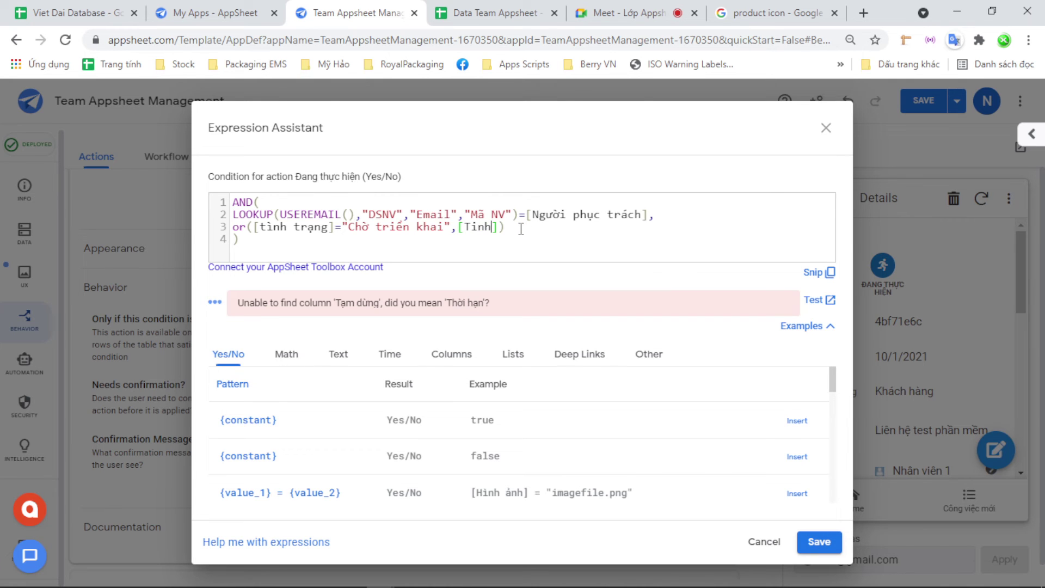
pyautogui.press('Return')
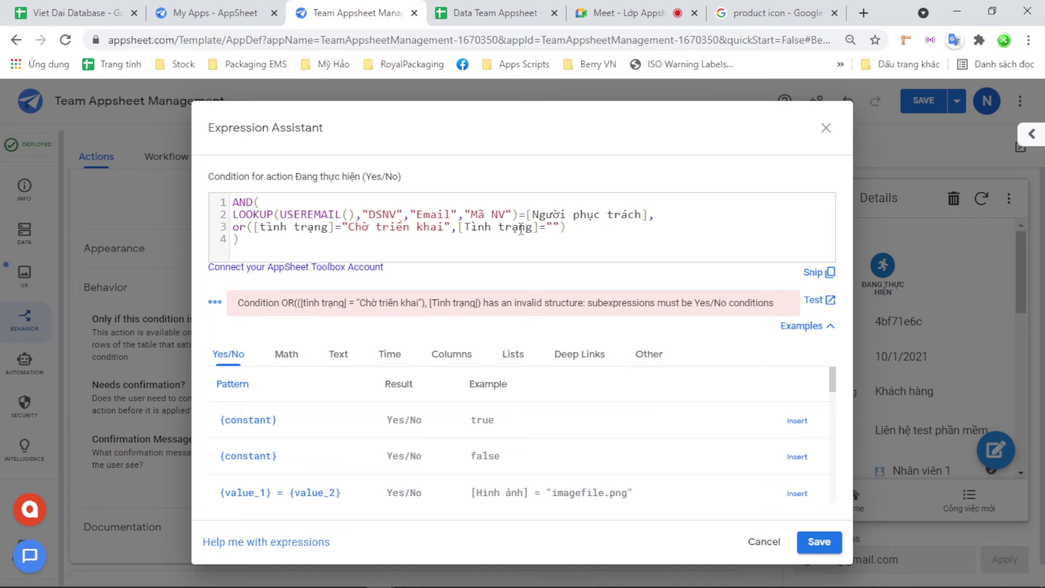
pyautogui.write('"Tamngưng')
pyautogui.click(440, 216)
pyautogui.click(817, 542)
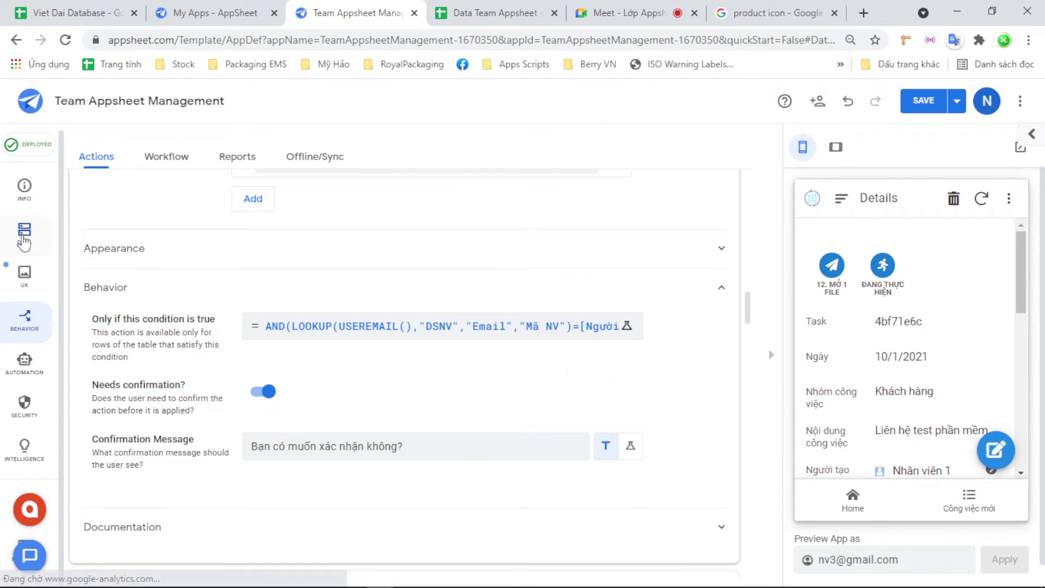
# Step: Open the Tình trạng column settings in the Công việc table's columns
pyautogui.click(24, 234)
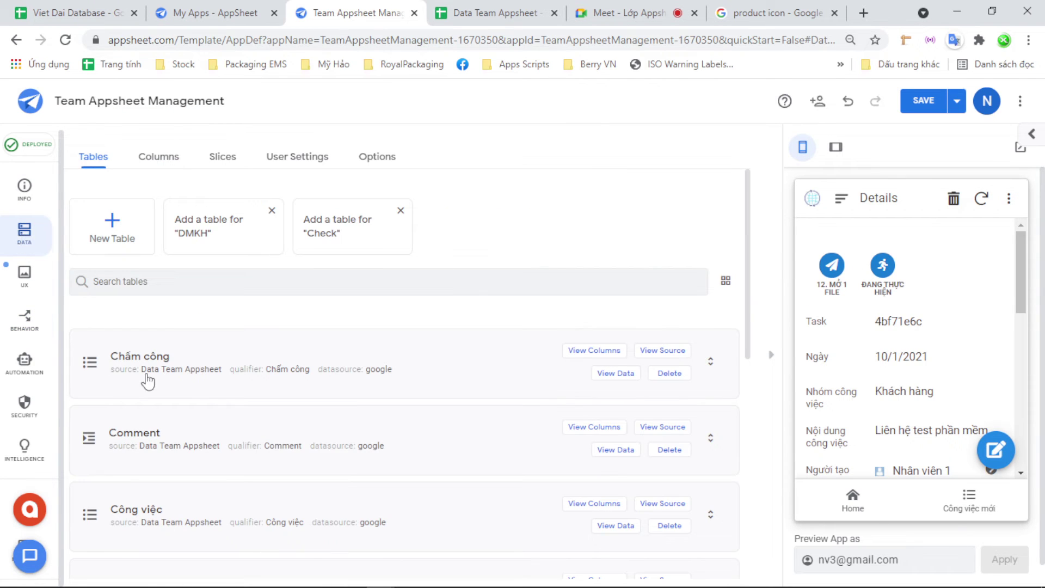
pyautogui.scroll(-1, 227, 396)
pyautogui.scroll(-1, 227, 396)
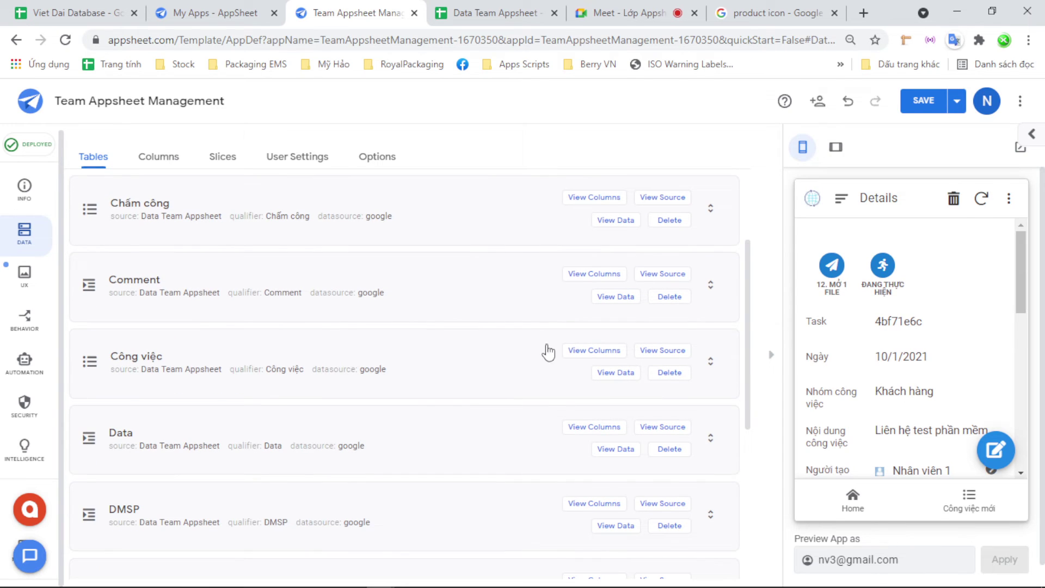
pyautogui.click(586, 354)
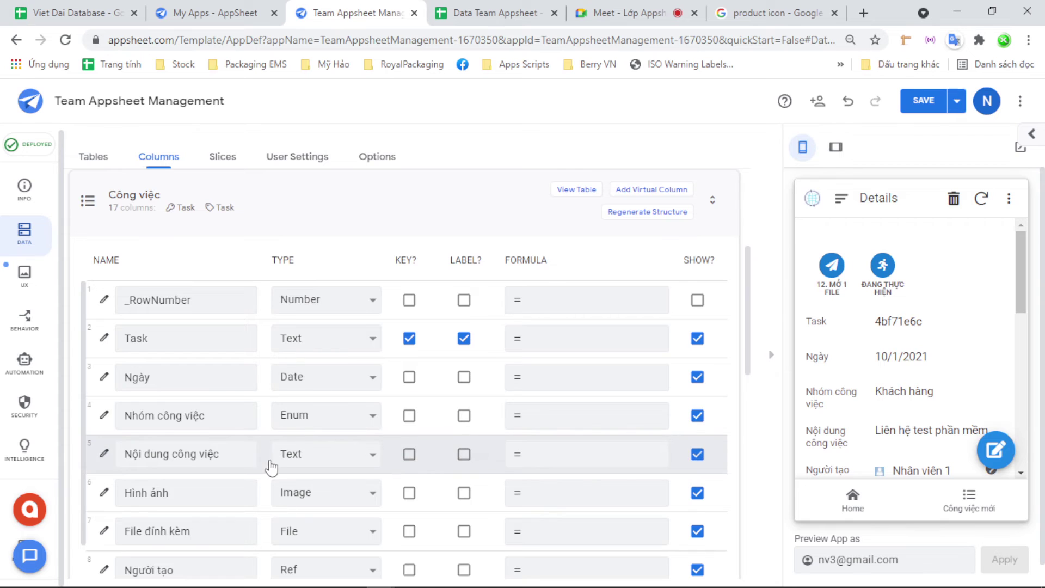
pyautogui.scroll(-2, 269, 462)
pyautogui.scroll(-2, 157, 457)
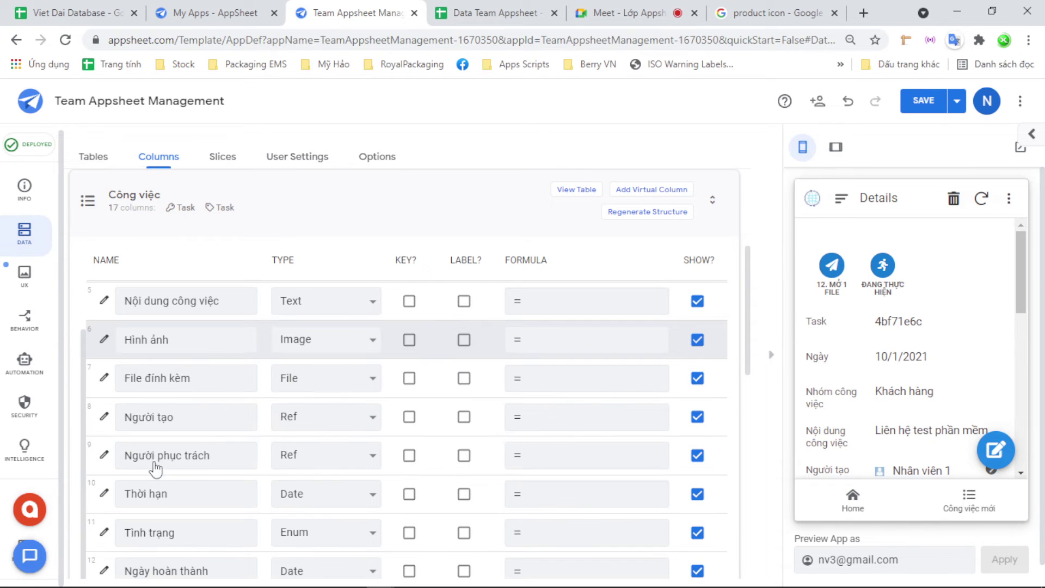
pyautogui.click(106, 535)
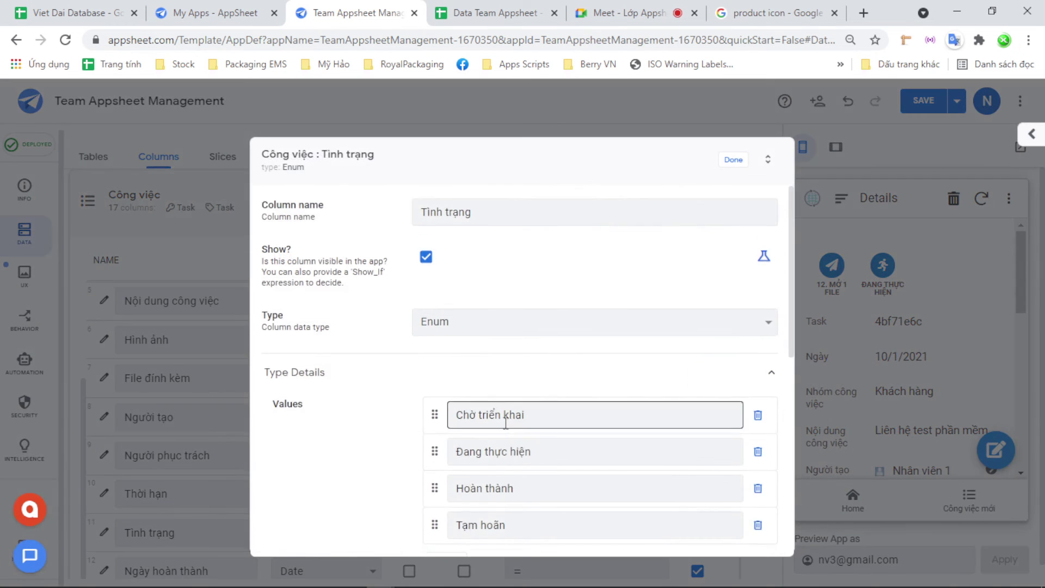
# Step: Rename the Enum value Tạm hoãn to Tạm ngưng and finish editing the column
pyautogui.scroll(-3, 448, 425)
pyautogui.scroll(-2, 484, 430)
pyautogui.scroll(-2, 482, 430)
pyautogui.scroll(2, 483, 427)
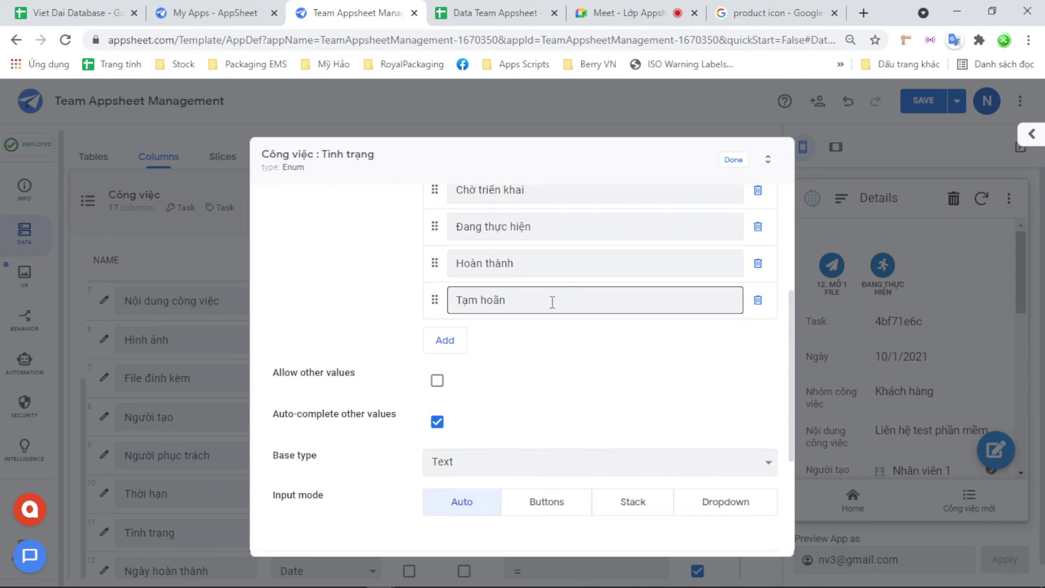
pyautogui.moveTo(506, 301); pyautogui.dragTo(486, 302)
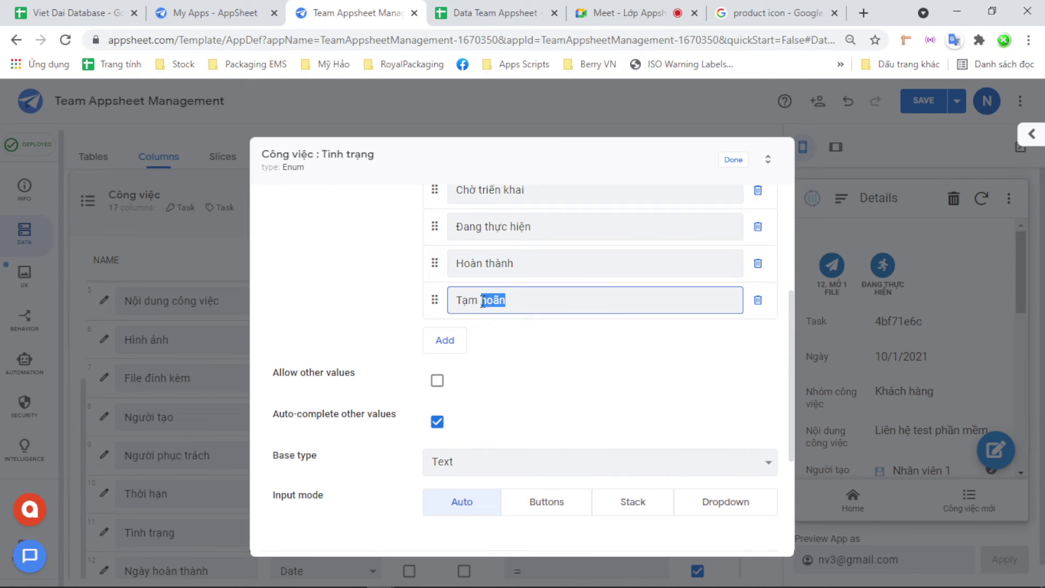
pyautogui.write('đngwf')
pyautogui.click(734, 159)
pyautogui.click(109, 220)
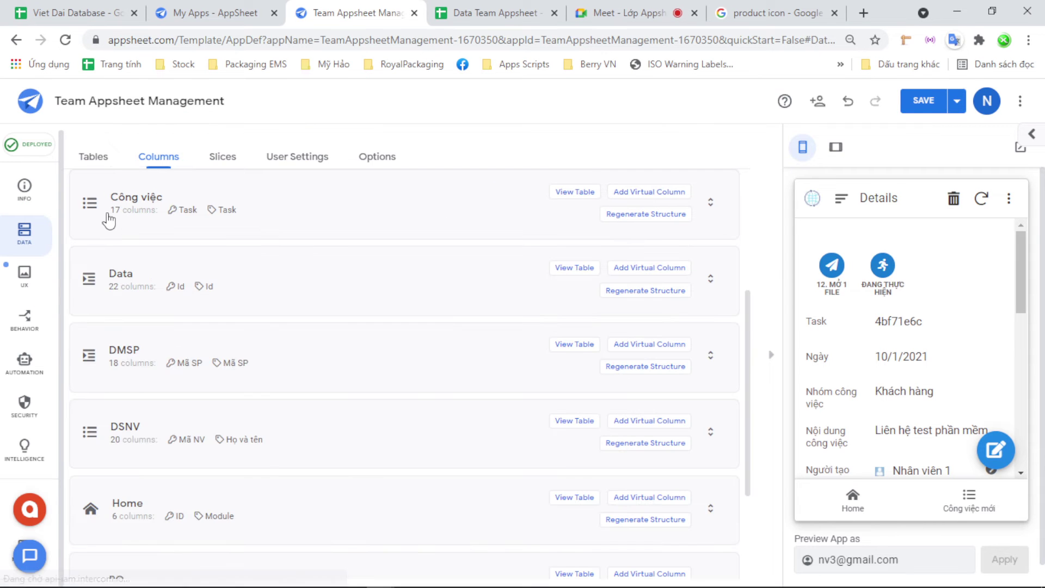
# Step: Return to Actions and expand the Đang thực hiện action's Behavior settings
pyautogui.click(25, 320)
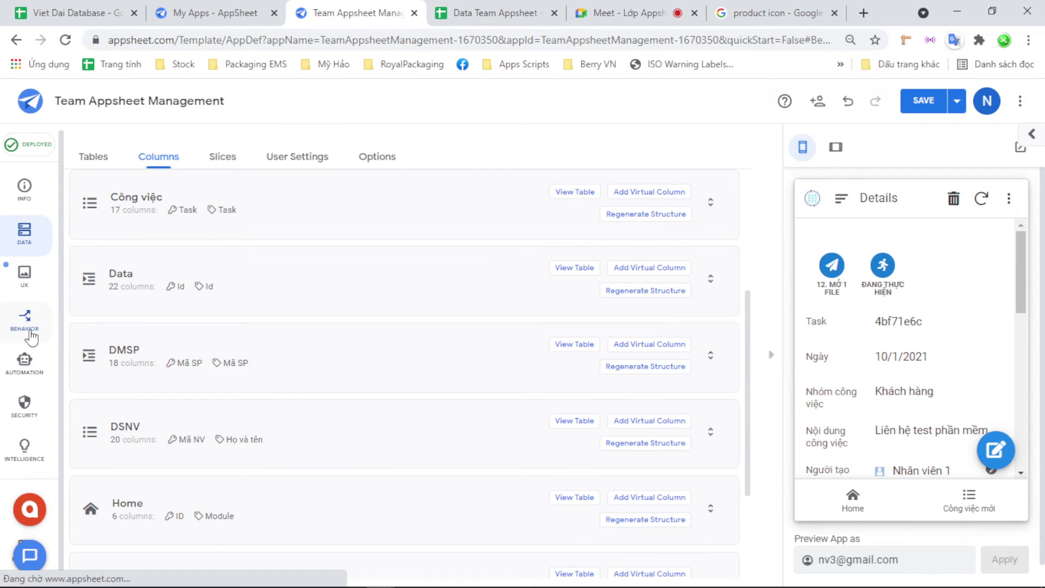
pyautogui.scroll(-3, 421, 349)
pyautogui.scroll(-4, 419, 373)
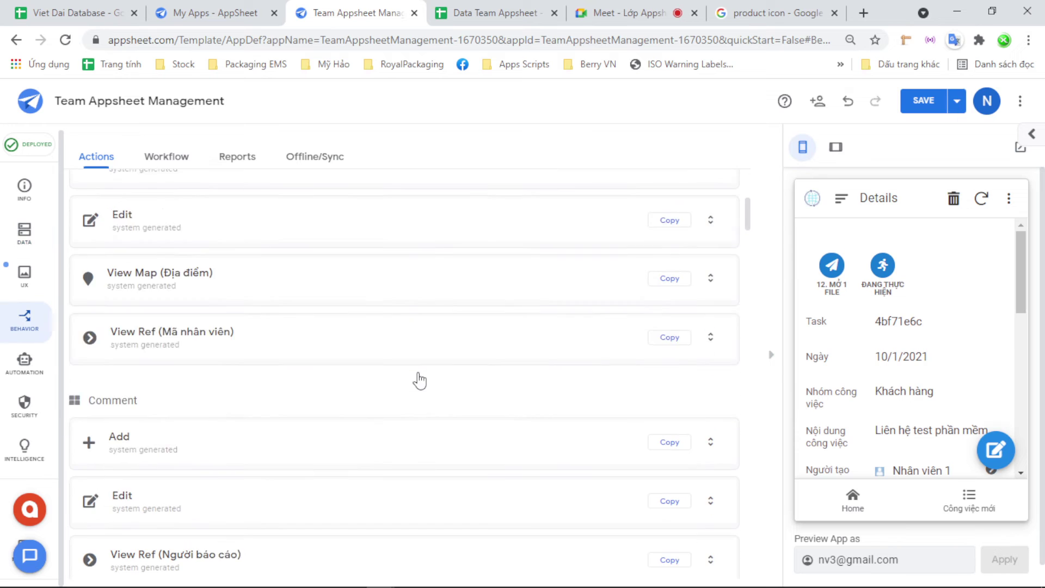
pyautogui.scroll(-1, 419, 374)
pyautogui.scroll(-5, 419, 376)
pyautogui.scroll(-2, 419, 380)
pyautogui.scroll(-1, 419, 379)
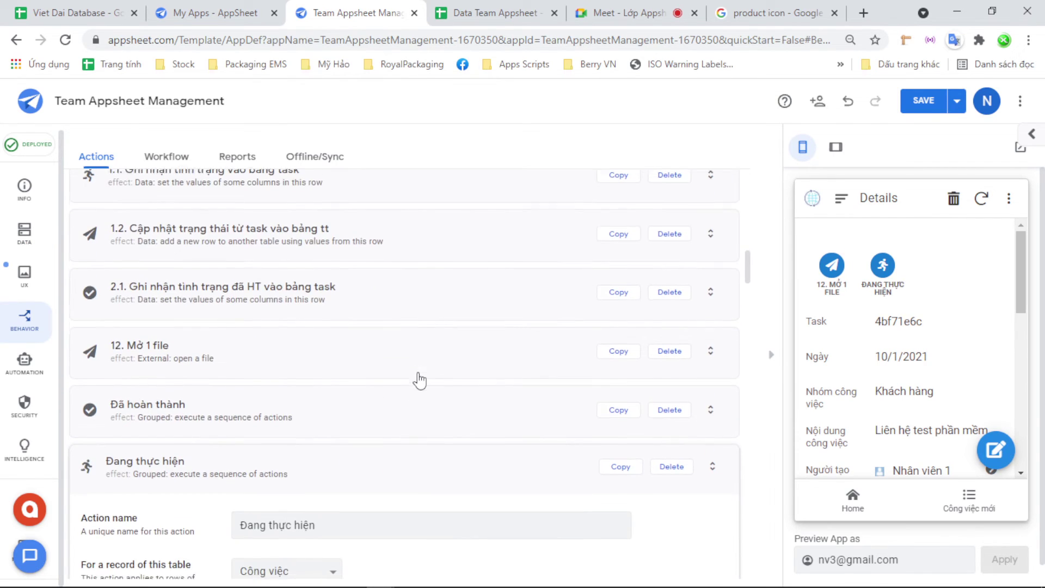
pyautogui.scroll(-3, 419, 379)
pyautogui.scroll(-1, 420, 377)
pyautogui.scroll(-2, 420, 377)
pyautogui.click(293, 403)
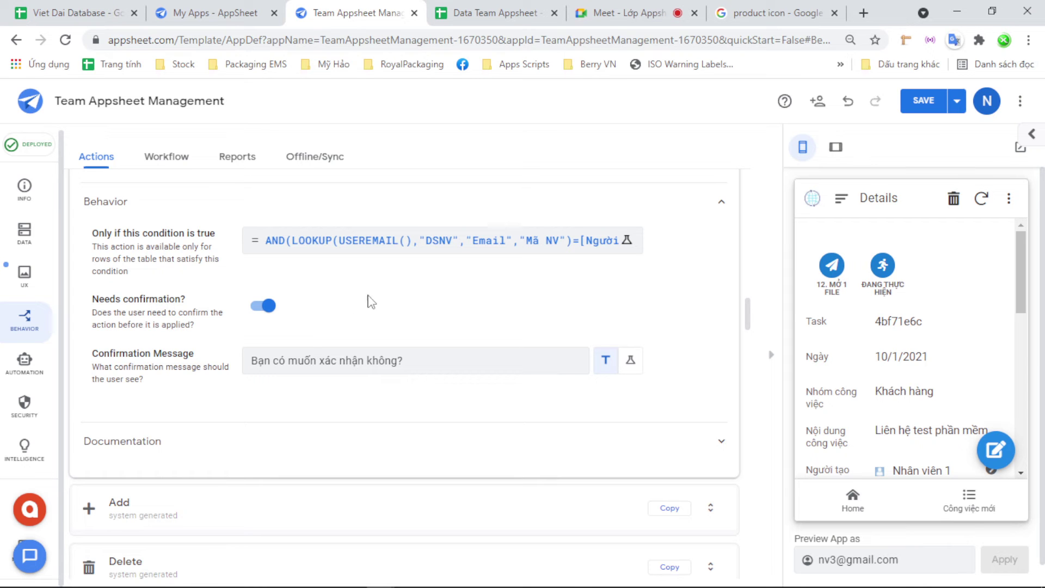
# Step: Copy the Đang thực hiện condition formula and collapse that action
pyautogui.click(452, 240)
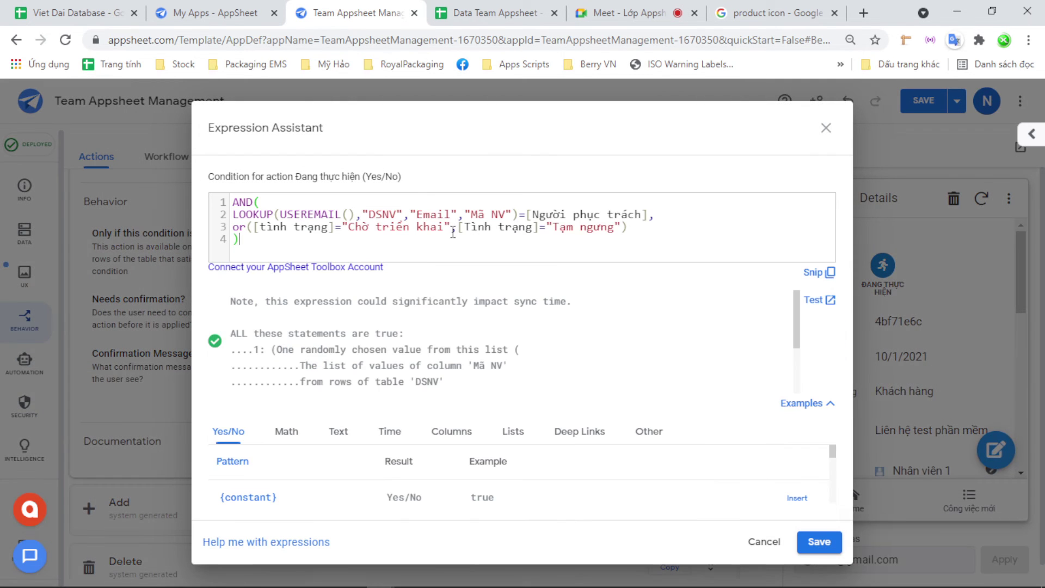
pyautogui.hotkey('ctrl', 'a')
pyautogui.hotkey('ctrl', 'c')
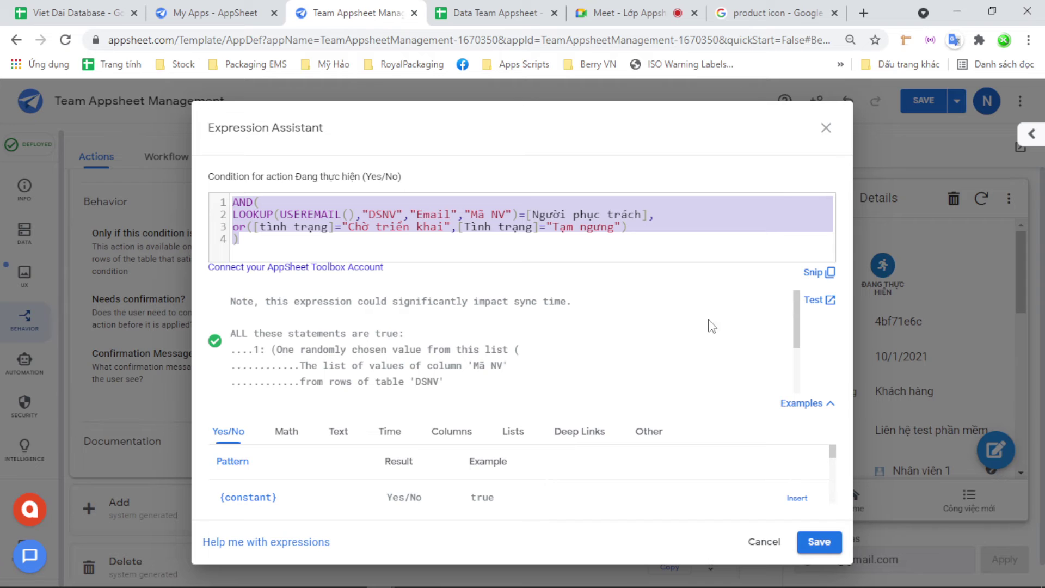
pyautogui.click(819, 542)
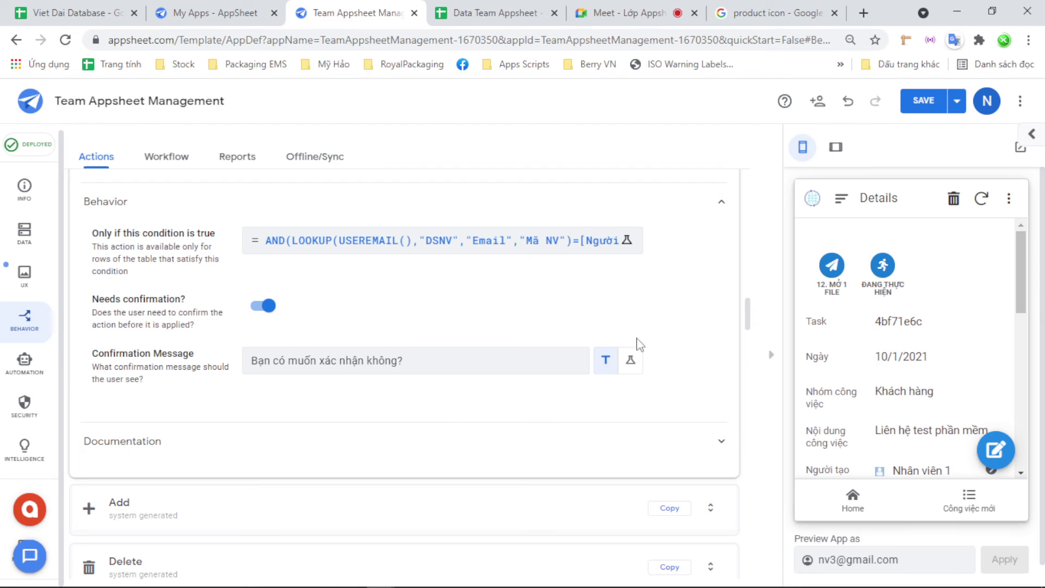
pyautogui.scroll(10, 296, 330)
pyautogui.scroll(3, 297, 329)
pyautogui.scroll(2, 297, 329)
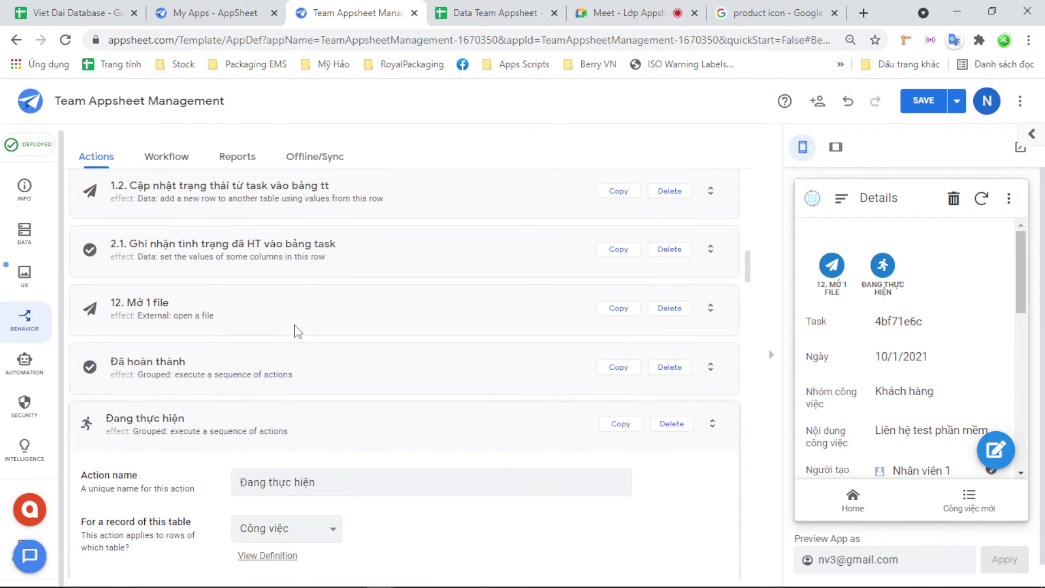
pyautogui.click(171, 423)
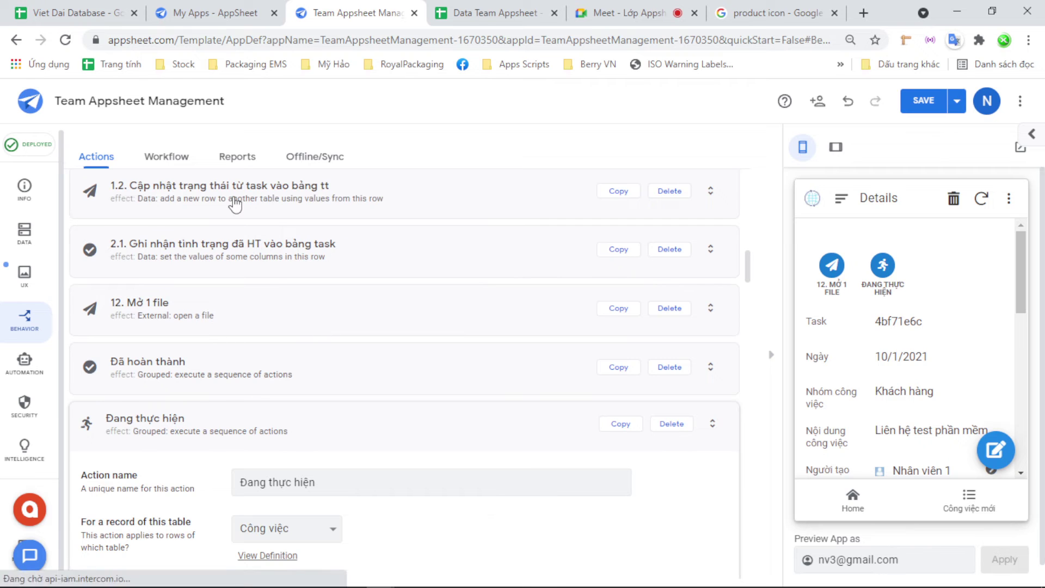
# Step: Paste the copied condition into action 1.1 and turn off its confirmation requirement
pyautogui.scroll(2, 239, 228)
pyautogui.scroll(1, 240, 231)
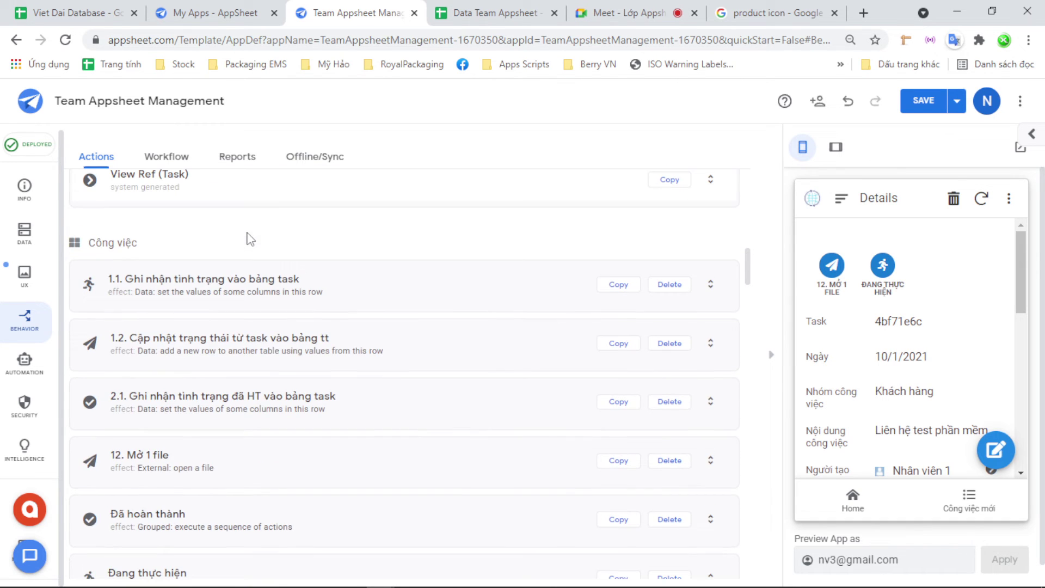
pyautogui.click(239, 294)
pyautogui.scroll(-3, 238, 292)
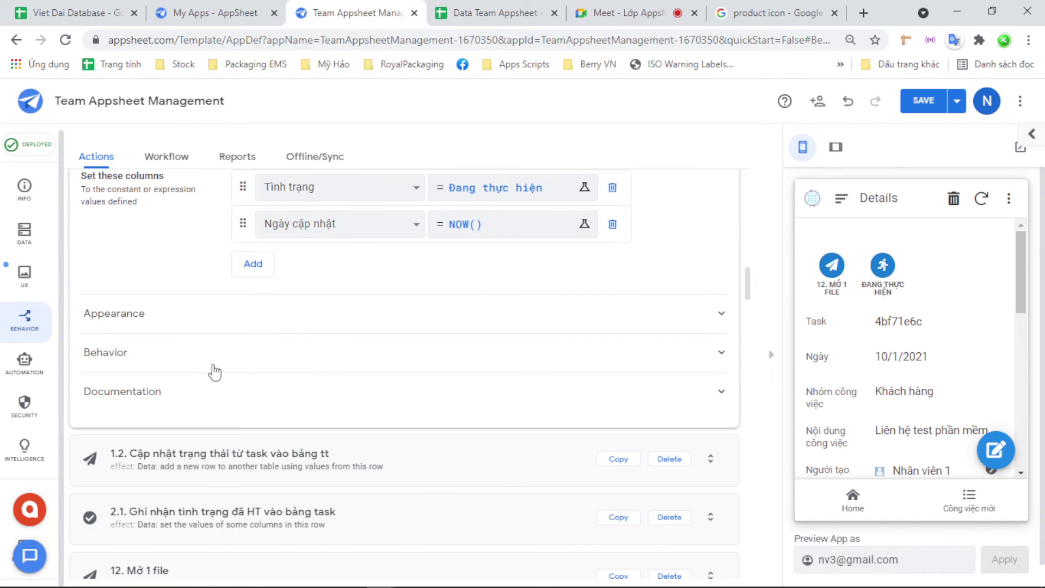
pyautogui.click(198, 355)
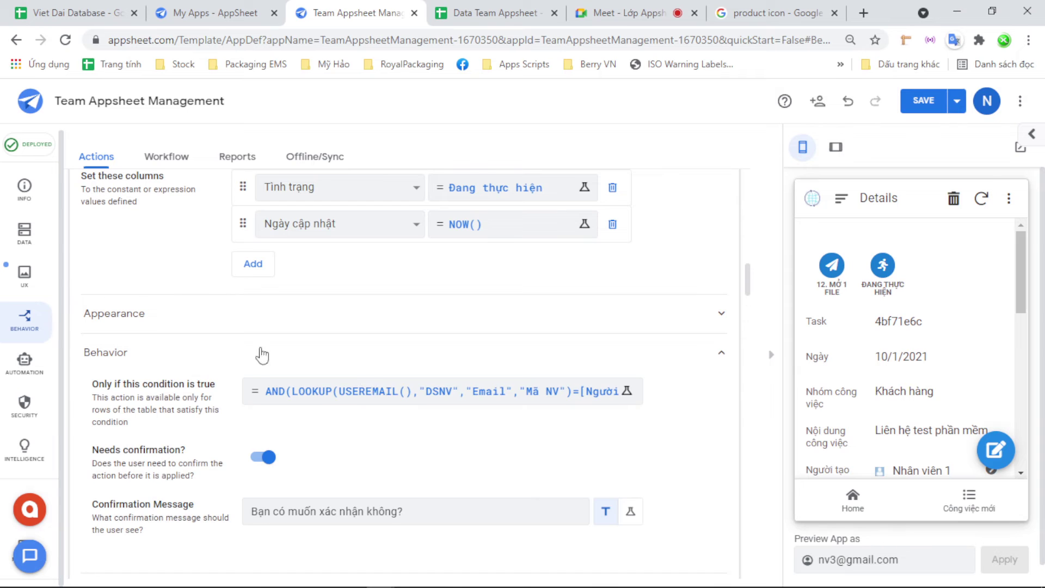
pyautogui.click(389, 391)
pyautogui.hotkey('ctrl', 'a')
pyautogui.hotkey('ctrl', 'v')
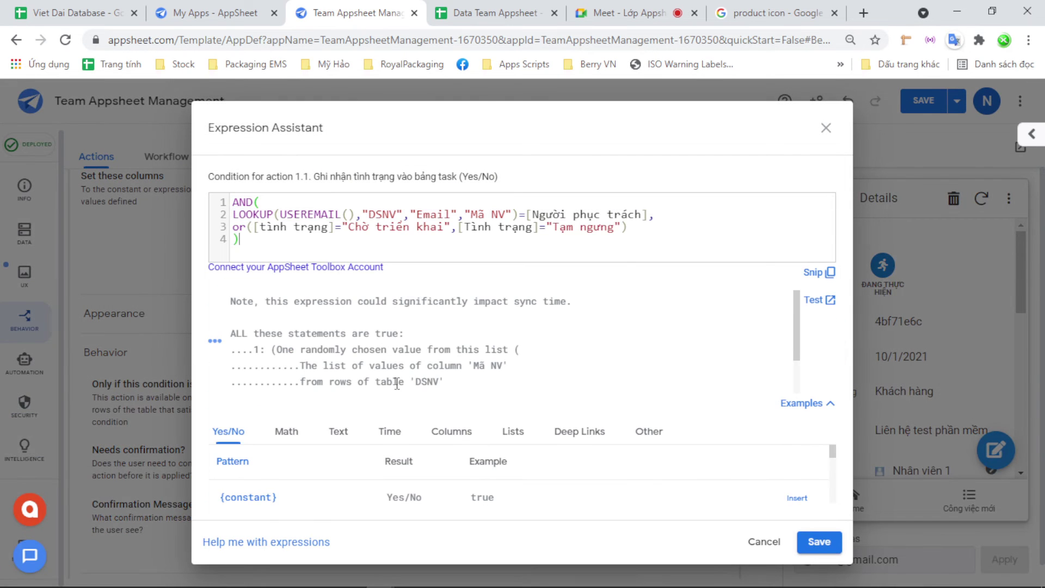
pyautogui.click(810, 542)
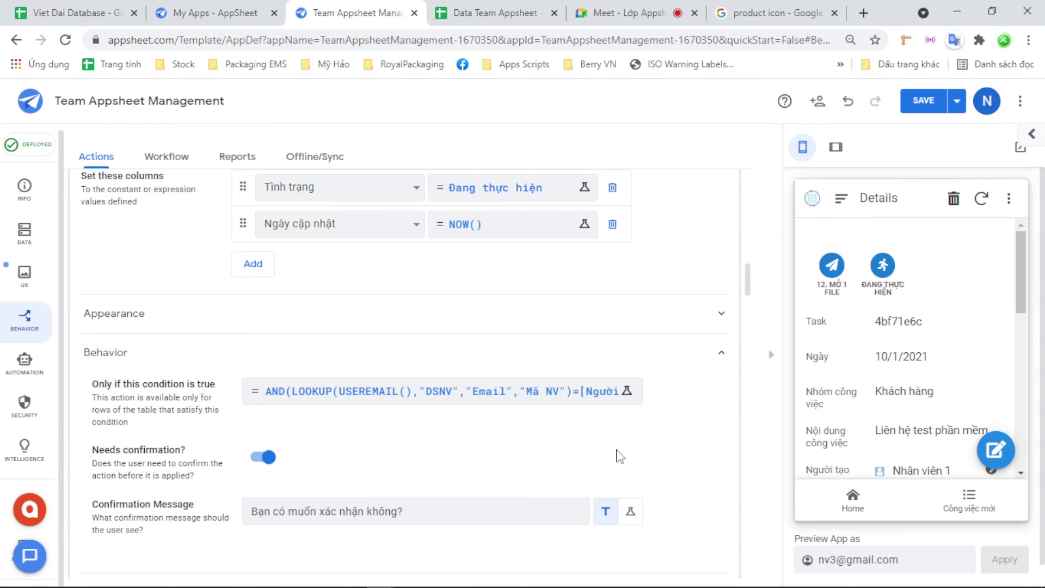
pyautogui.click(258, 465)
pyautogui.scroll(3, 206, 283)
pyautogui.click(117, 202)
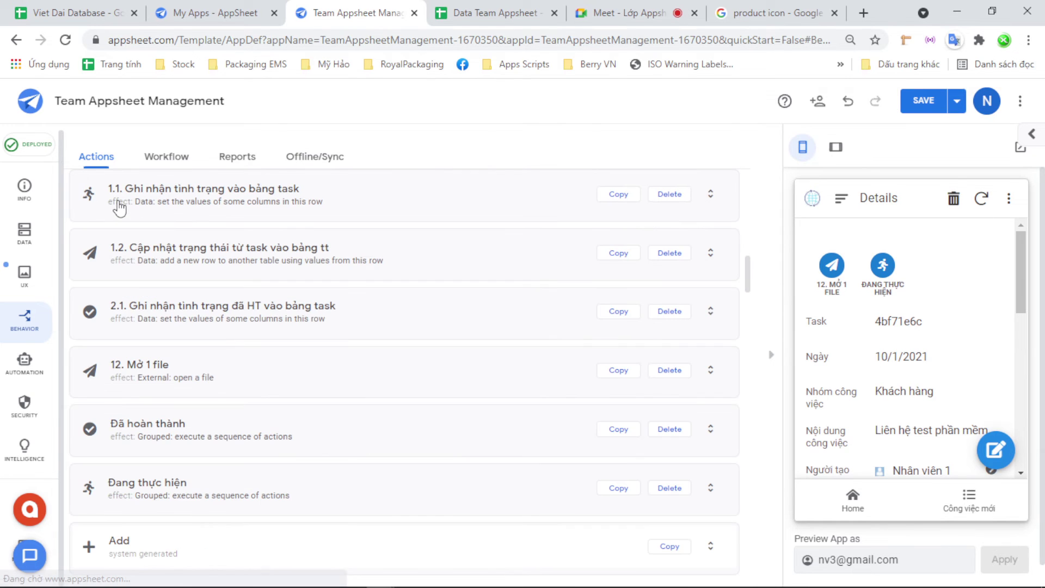
pyautogui.click(166, 308)
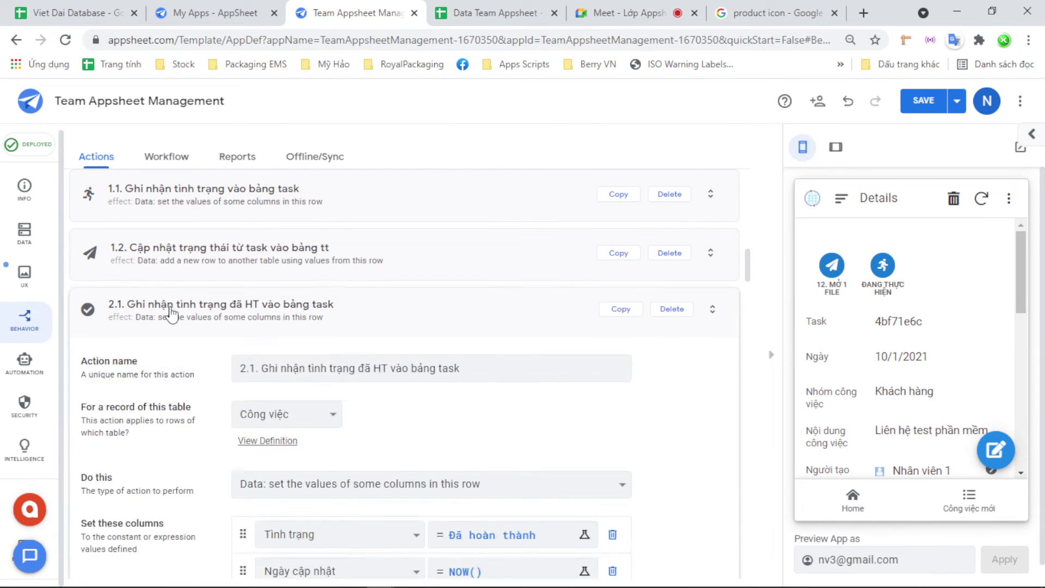
pyautogui.scroll(-5, 356, 329)
pyautogui.scroll(4, 217, 282)
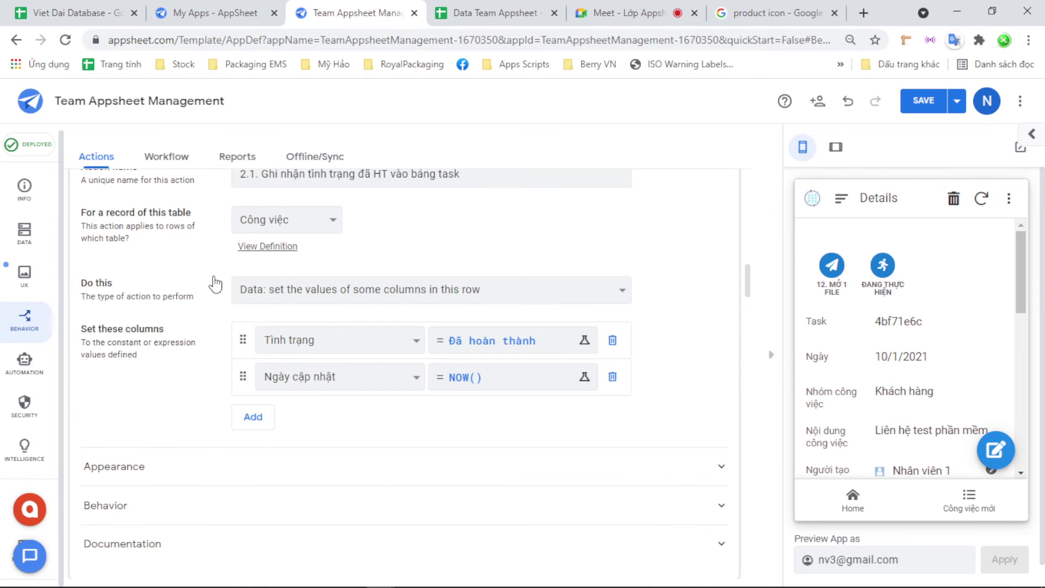
pyautogui.scroll(-2, 226, 387)
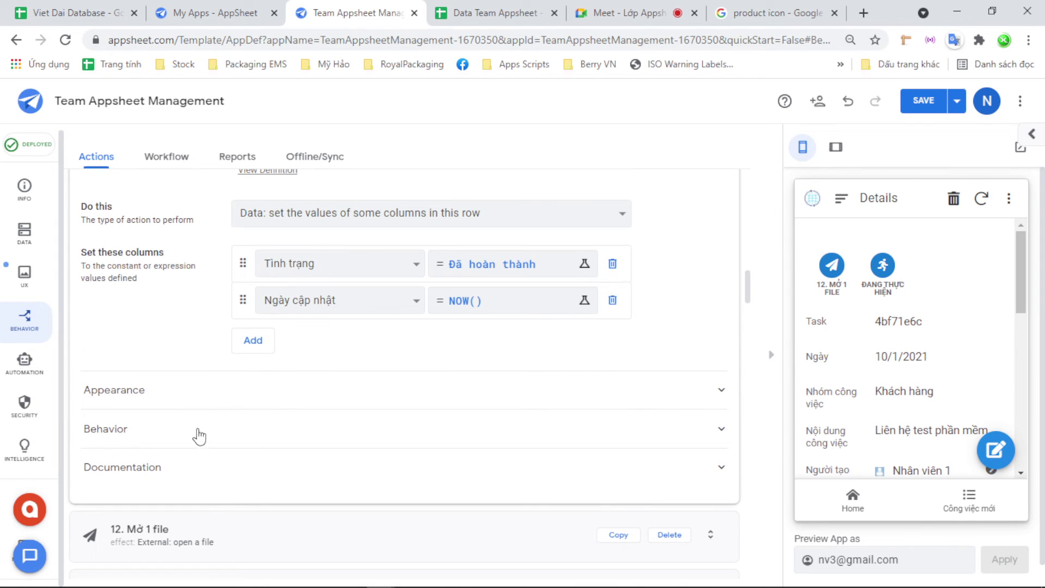
pyautogui.click(199, 429)
pyautogui.scroll(-3, 229, 408)
pyautogui.click(262, 380)
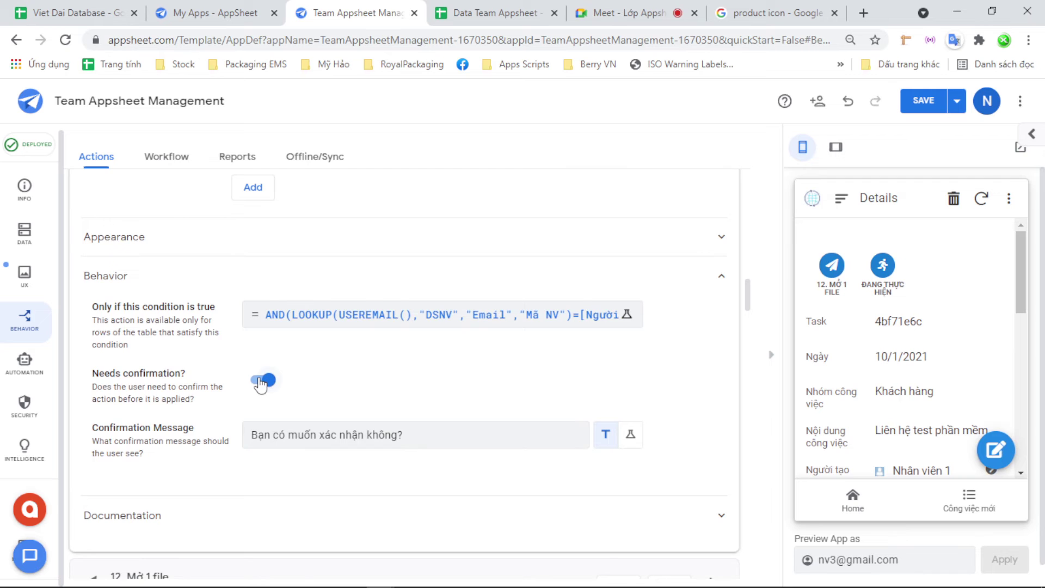
pyautogui.scroll(1, 260, 384)
pyautogui.scroll(3, 306, 427)
pyautogui.scroll(2, 306, 422)
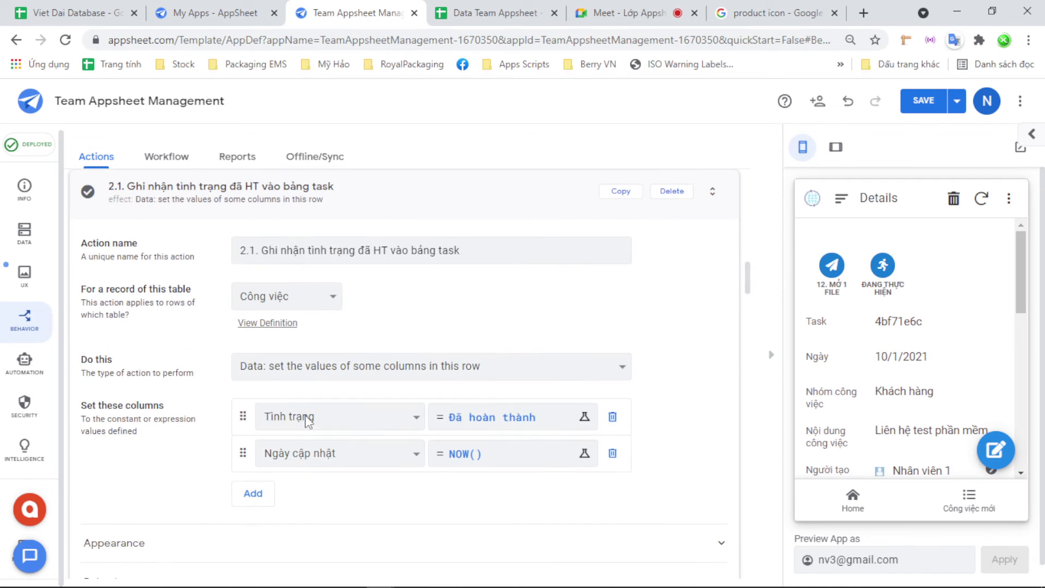
pyautogui.scroll(2, 266, 389)
pyautogui.scroll(2, 229, 348)
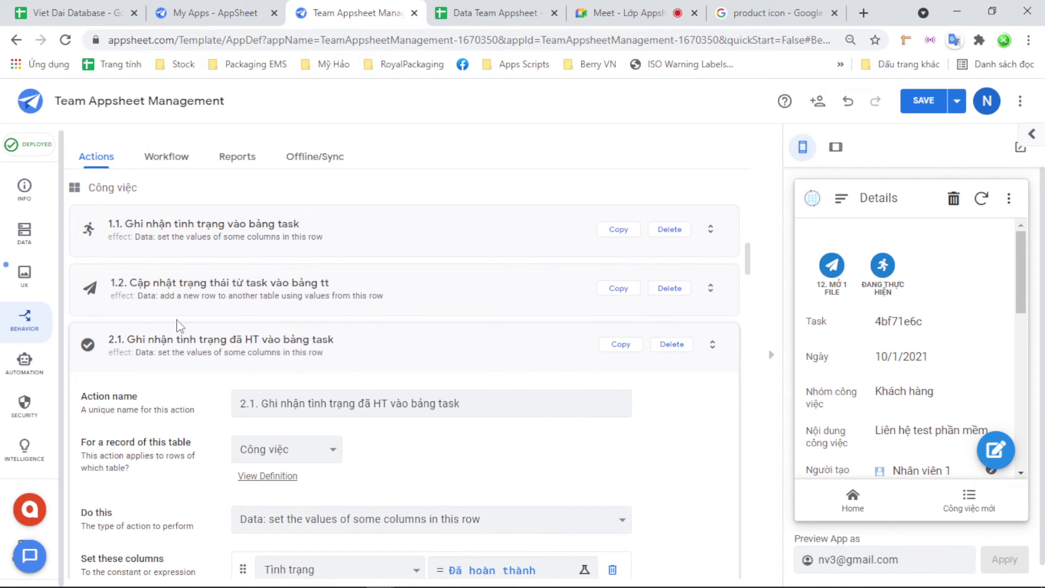
pyautogui.click(169, 292)
pyautogui.scroll(-6, 168, 292)
pyautogui.scroll(-2, 169, 290)
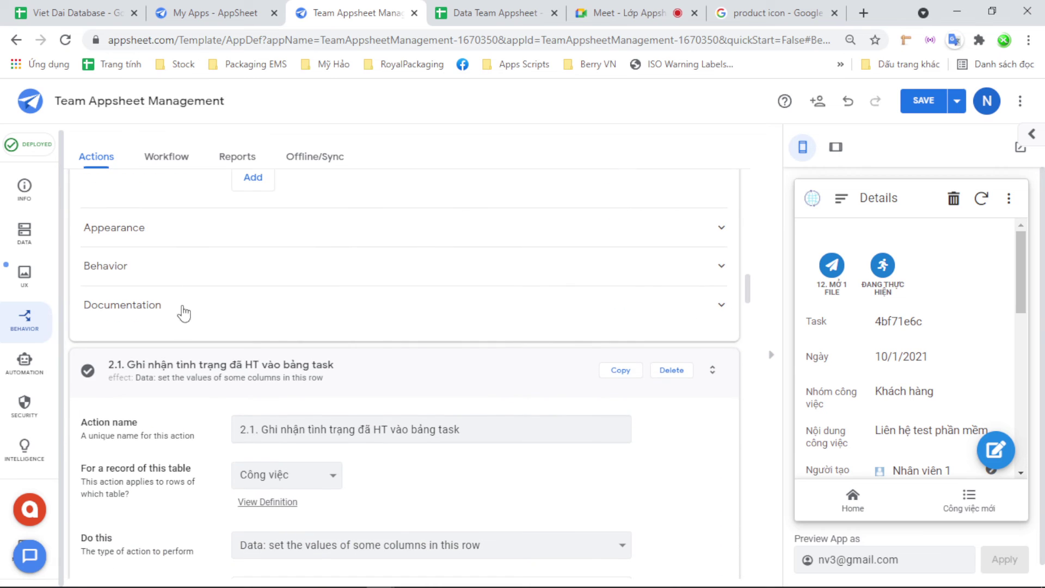
pyautogui.click(172, 270)
pyautogui.click(175, 236)
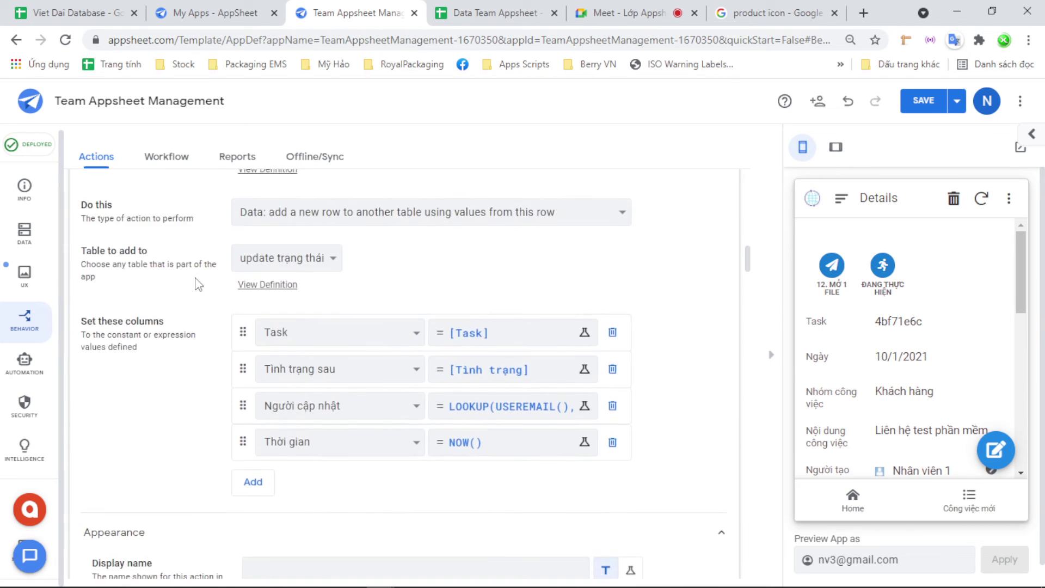
pyautogui.scroll(10, 211, 283)
pyautogui.scroll(1, 378, 381)
pyautogui.scroll(2, 378, 376)
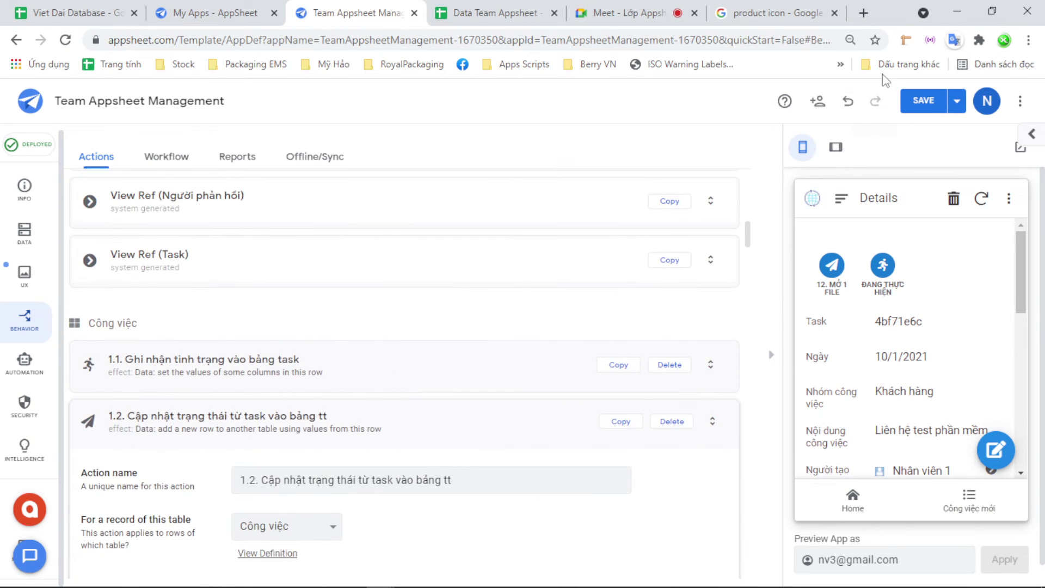
pyautogui.click(131, 423)
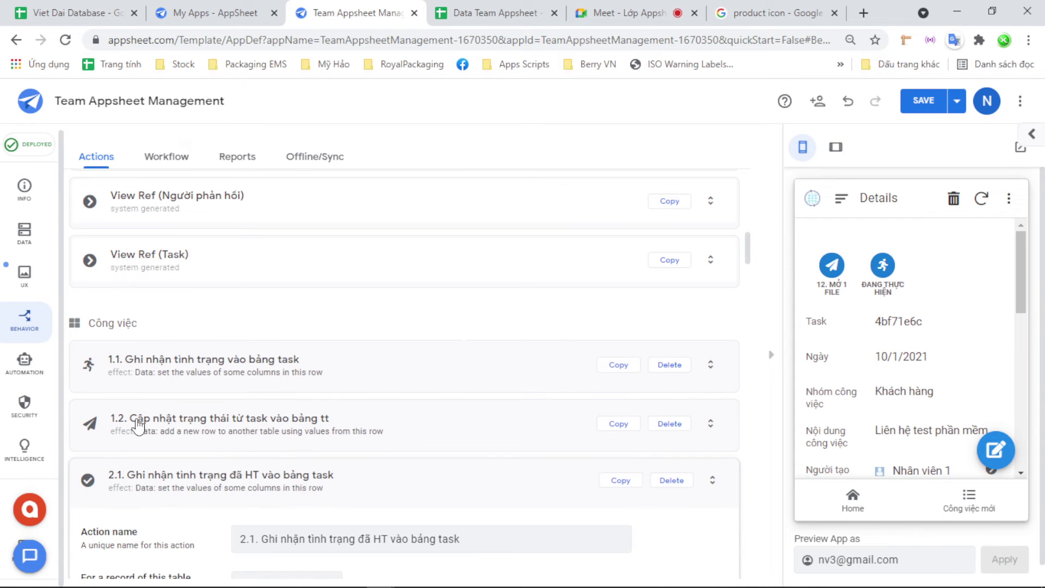
pyautogui.click(130, 472)
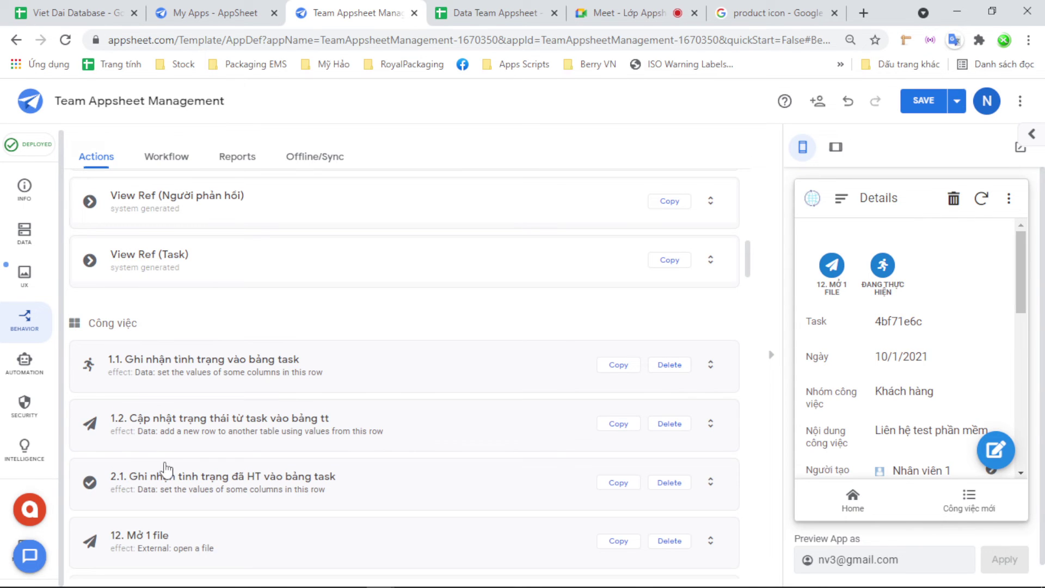
# Step: Save the app and switch the preview to Tablet size
pyautogui.click(928, 103)
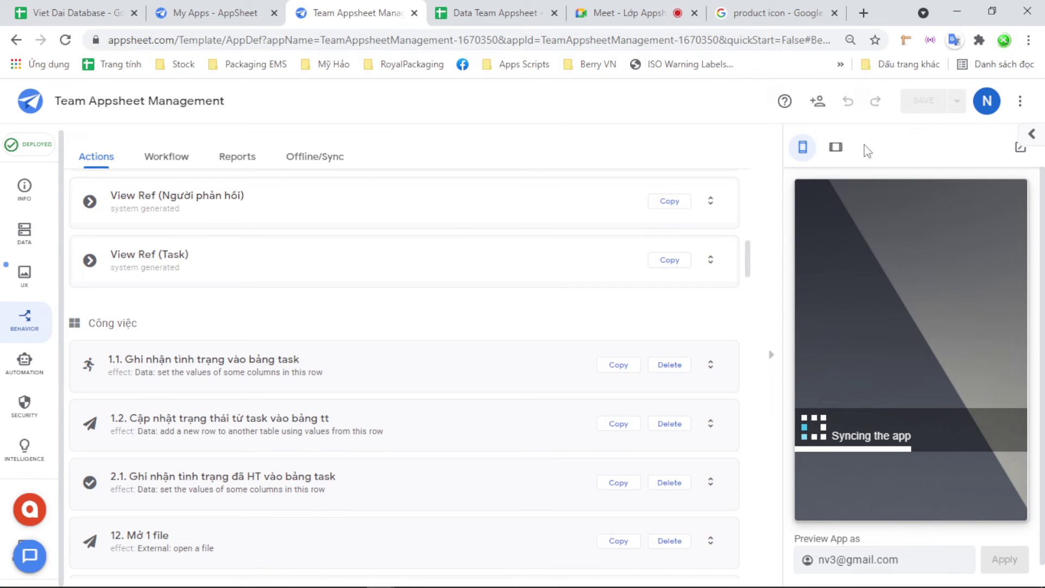
pyautogui.click(835, 149)
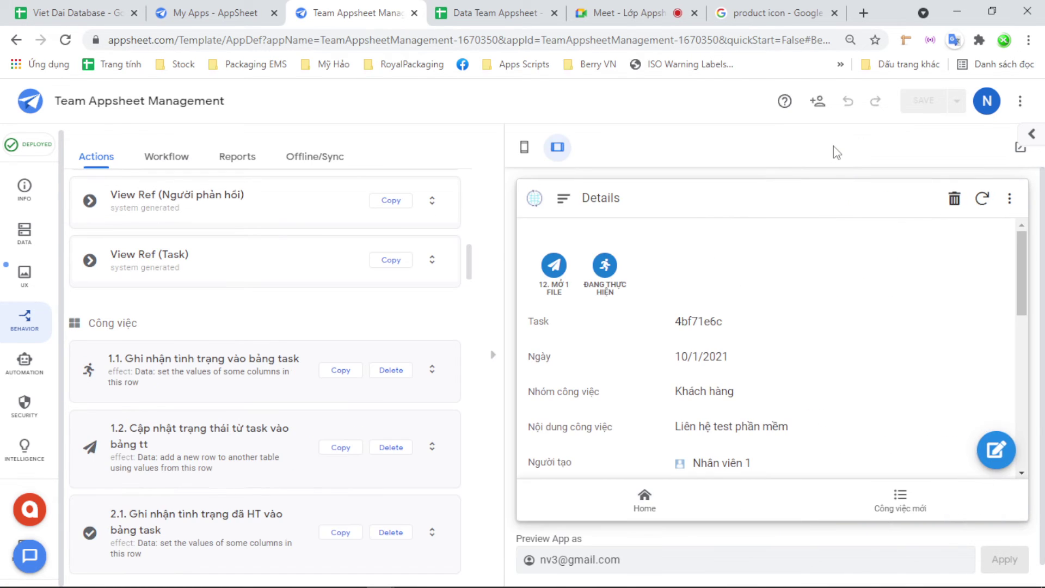
pyautogui.scroll(-4, 732, 370)
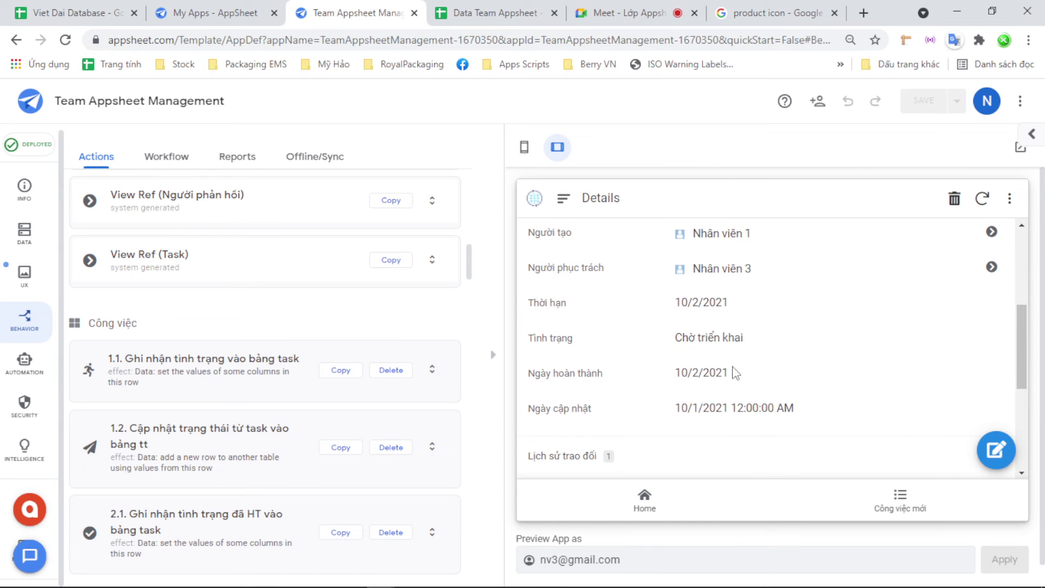
pyautogui.scroll(2, 743, 375)
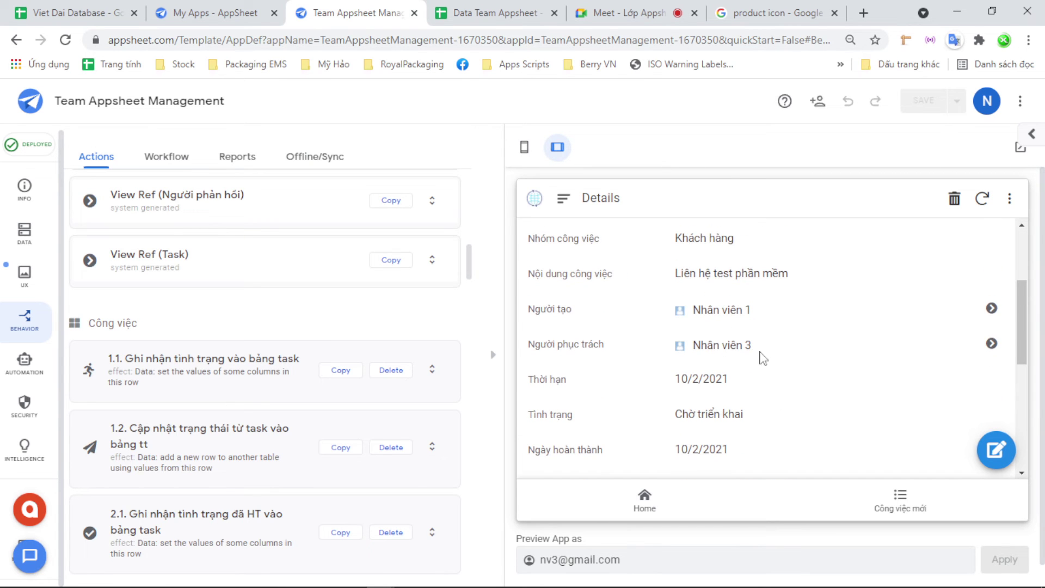
pyautogui.scroll(-3, 745, 354)
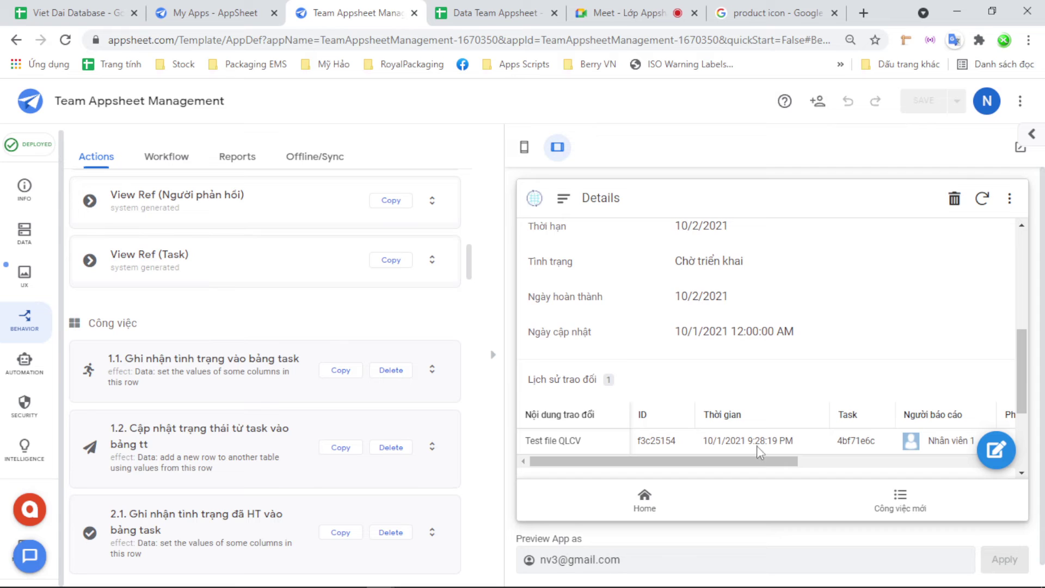
pyautogui.scroll(5, 759, 452)
pyautogui.scroll(2, 723, 396)
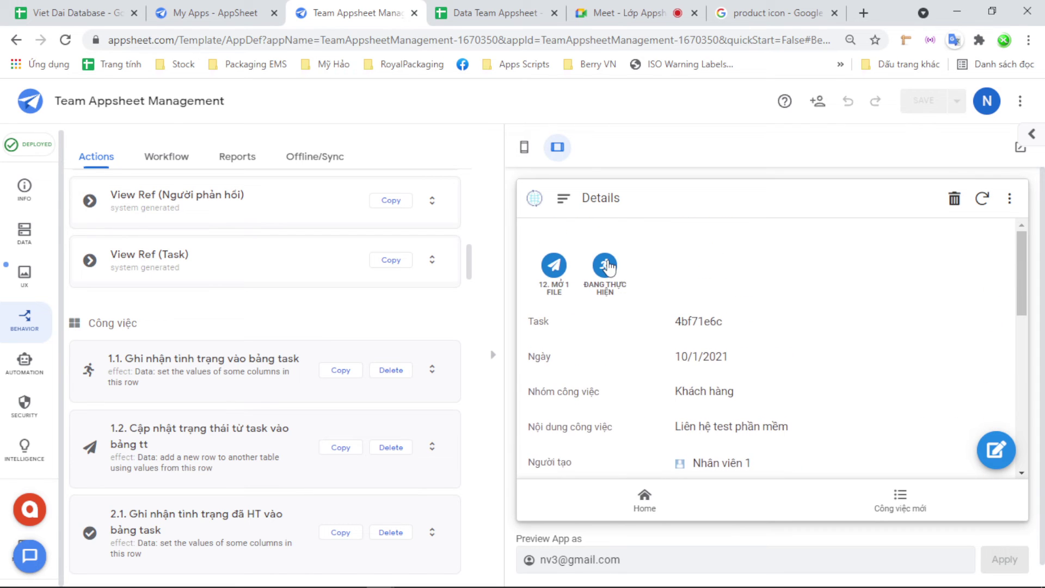
# Step: Run and confirm ĐANG THỰC HIỆN on task 4bf71e6c, which now offers Đã hoàn thành
pyautogui.click(606, 266)
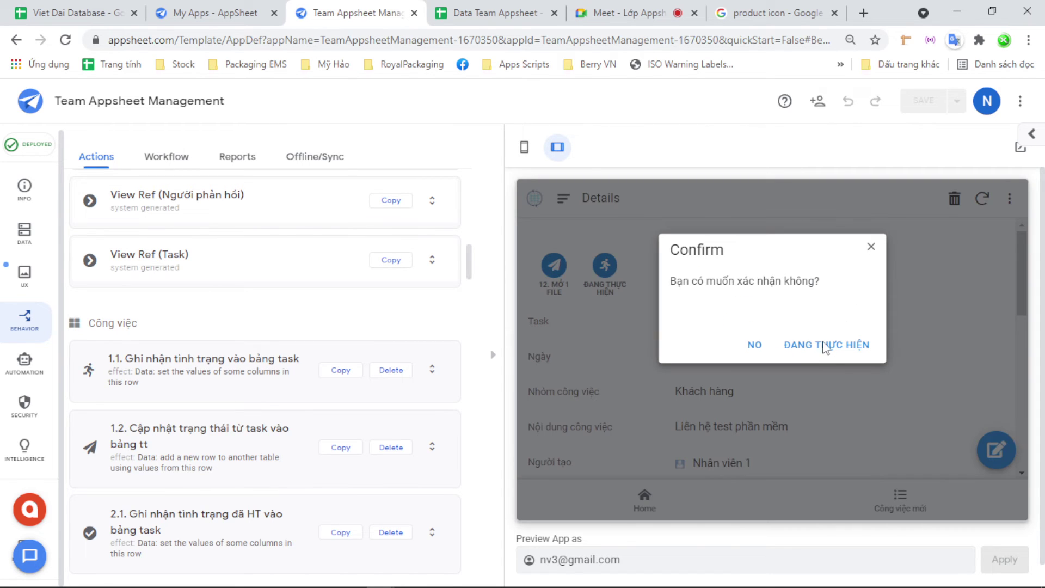
pyautogui.click(827, 345)
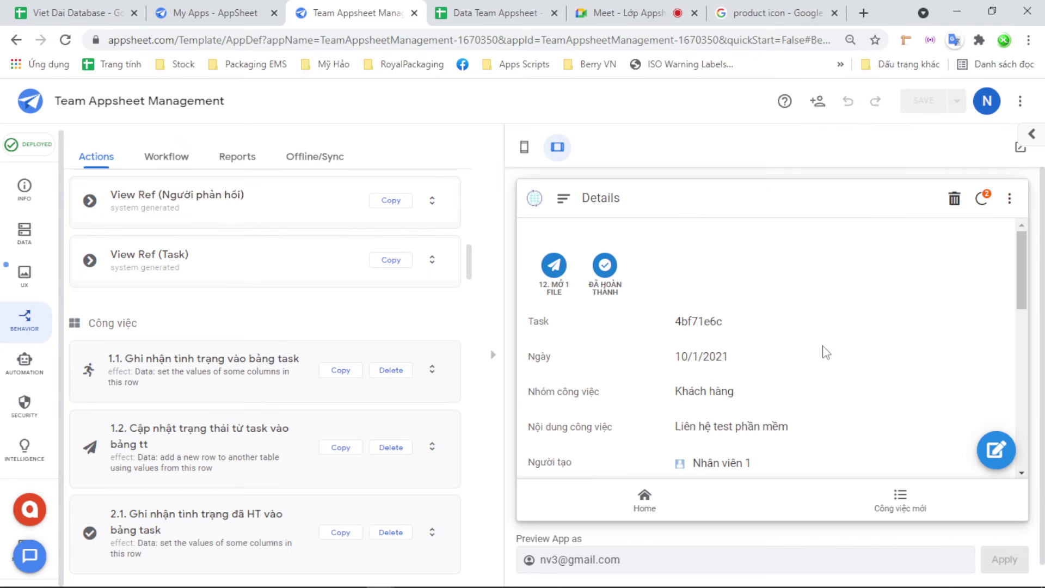
pyautogui.scroll(-7, 847, 357)
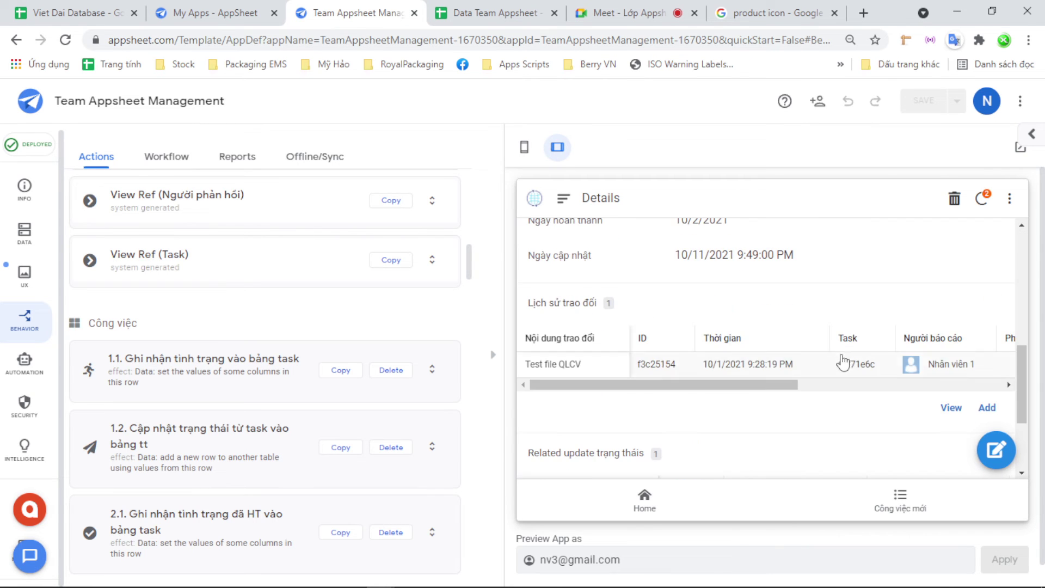
pyautogui.scroll(2, 843, 362)
pyautogui.scroll(-2, 835, 357)
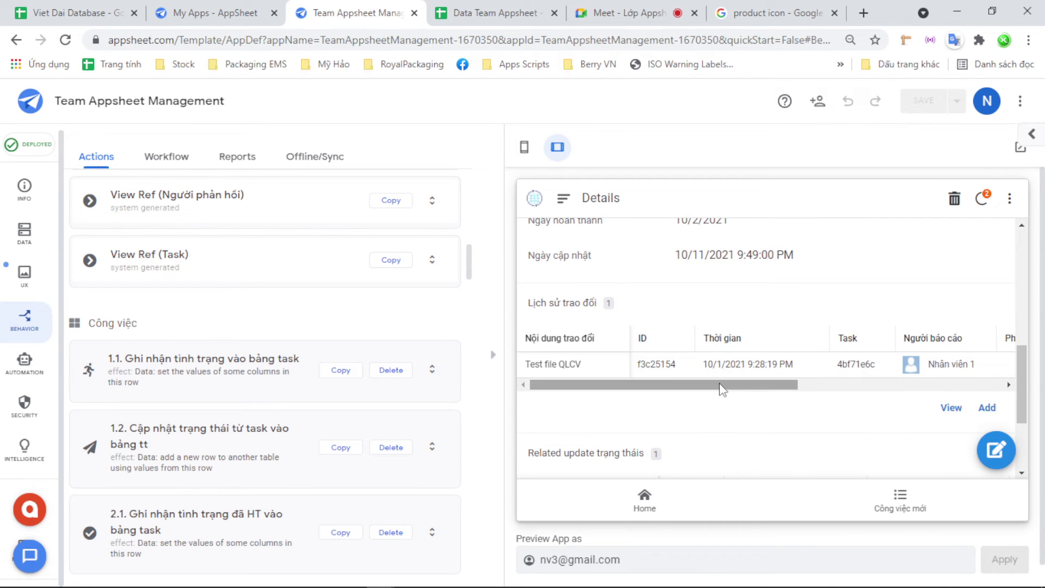
pyautogui.scroll(-2, 722, 389)
pyautogui.moveTo(712, 461)
pyautogui.mouseDown()
pyautogui.moveTo(908, 462)
pyautogui.moveTo(762, 380)
pyautogui.mouseUp()
pyautogui.scroll(3, 763, 375)
pyautogui.scroll(2, 766, 366)
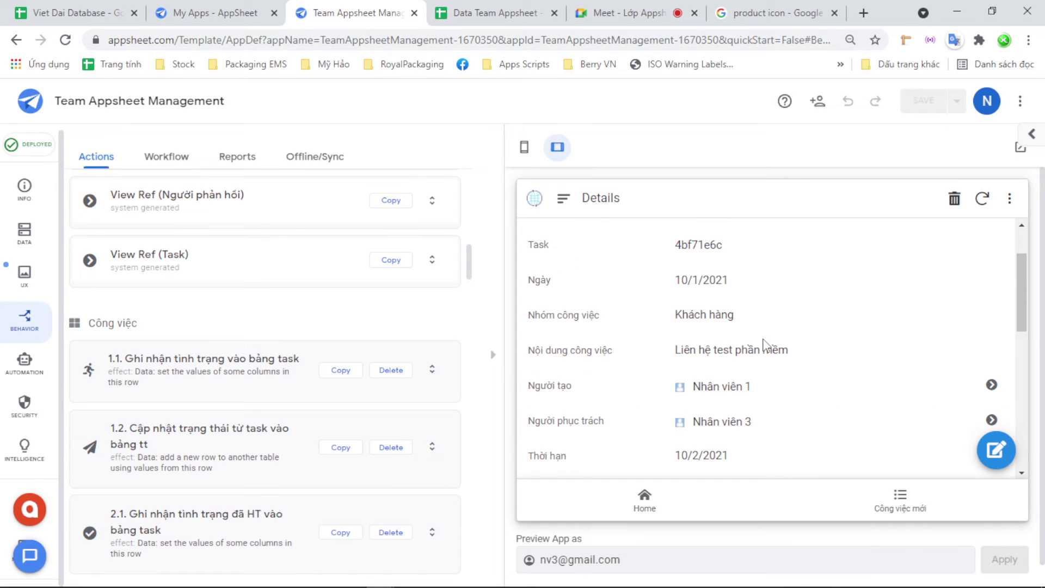
pyautogui.scroll(2, 838, 348)
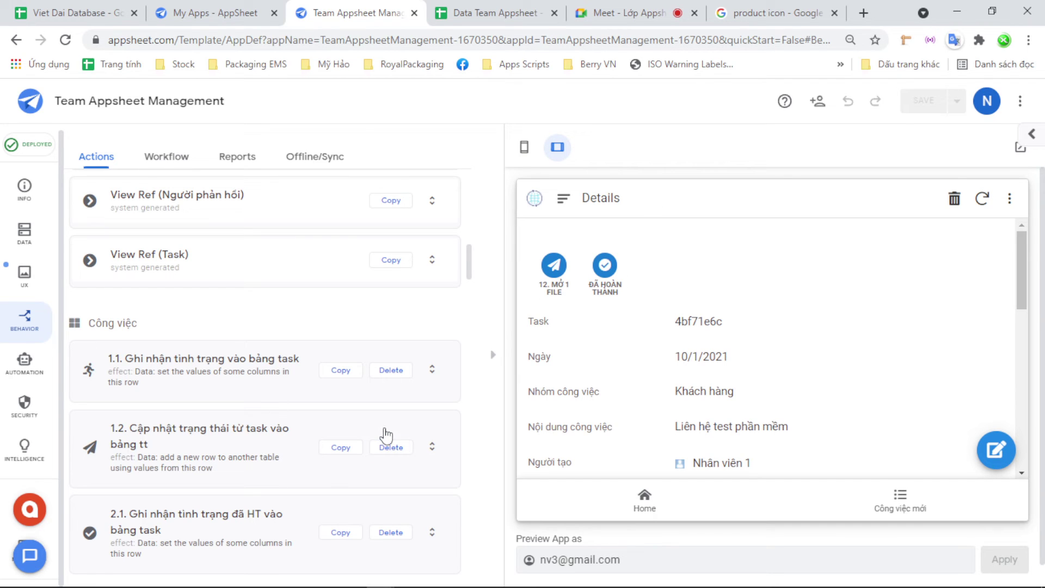
pyautogui.scroll(-2, 195, 455)
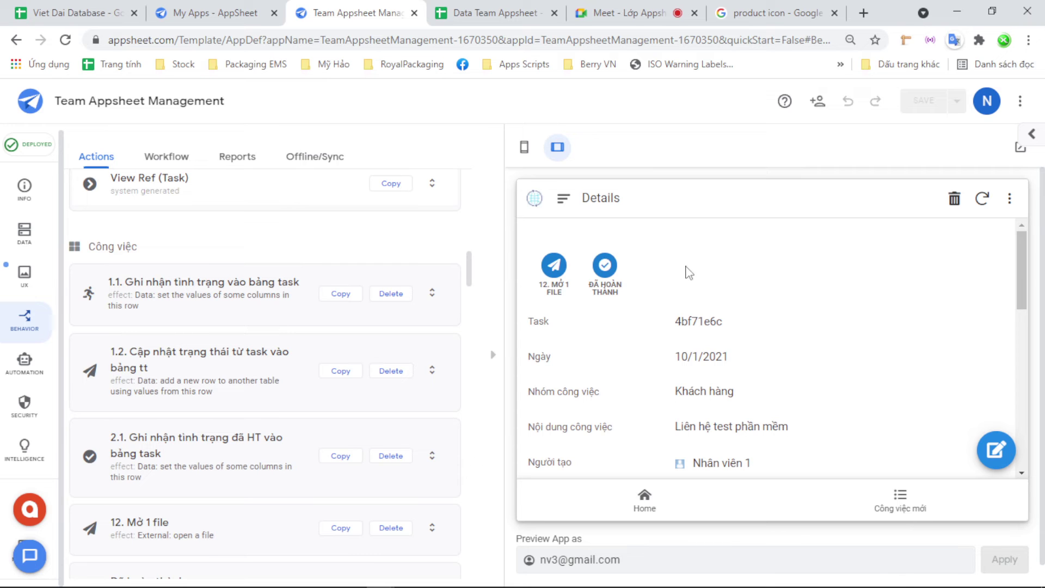
pyautogui.scroll(-2, 229, 447)
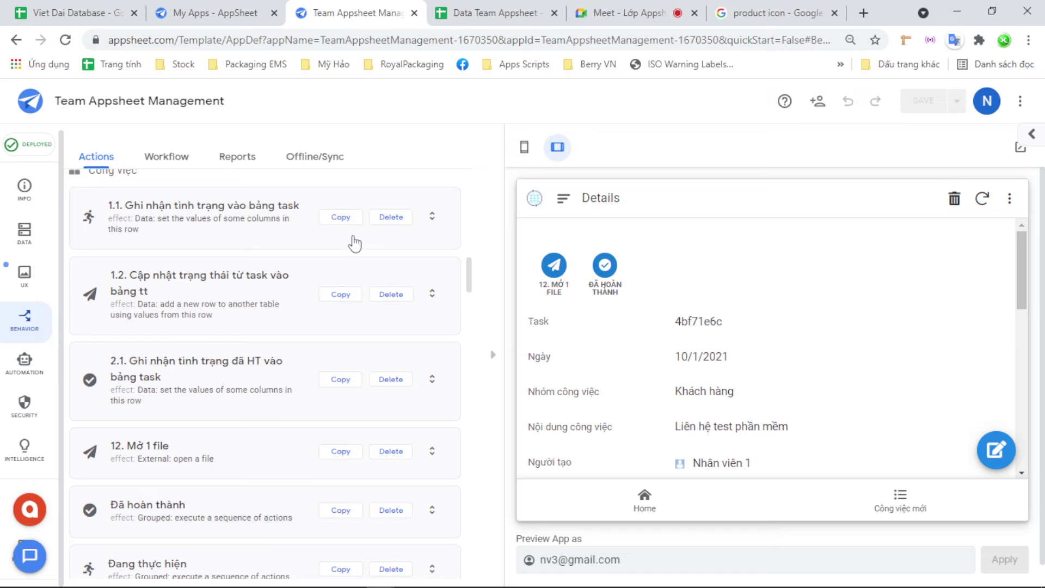
# Step: Duplicate action 1.1 as '1.3. Ghi nhận tình trạng tạm dừng vào bảng task'
pyautogui.click(341, 217)
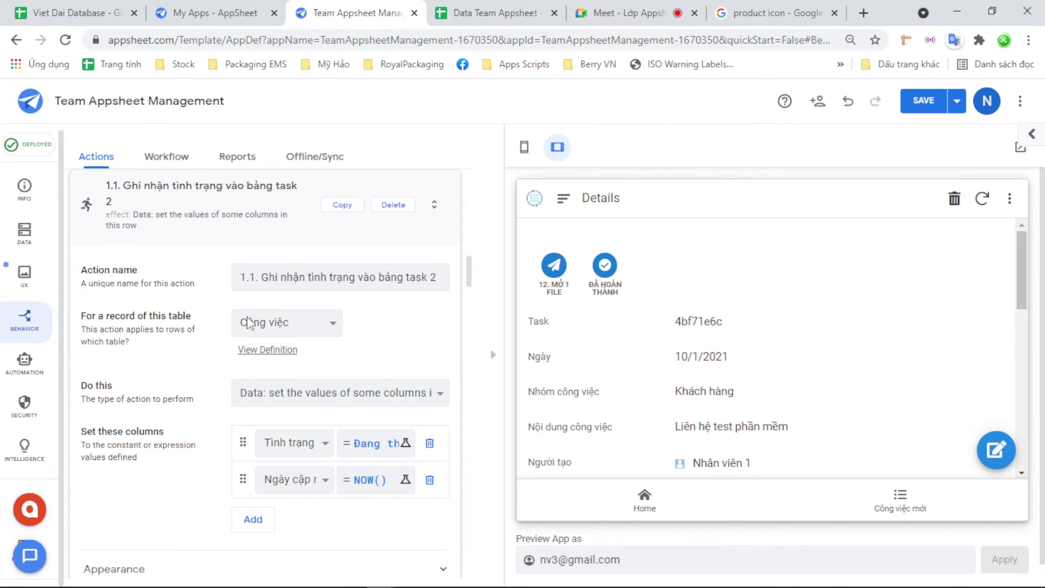
pyautogui.click(251, 277)
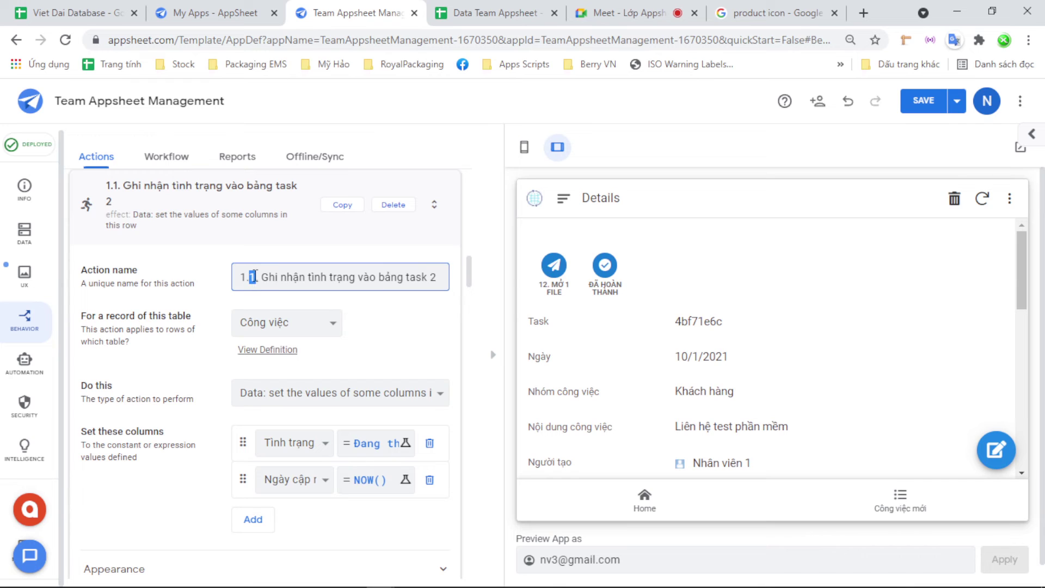
pyautogui.write('3')
pyautogui.write('tạ')
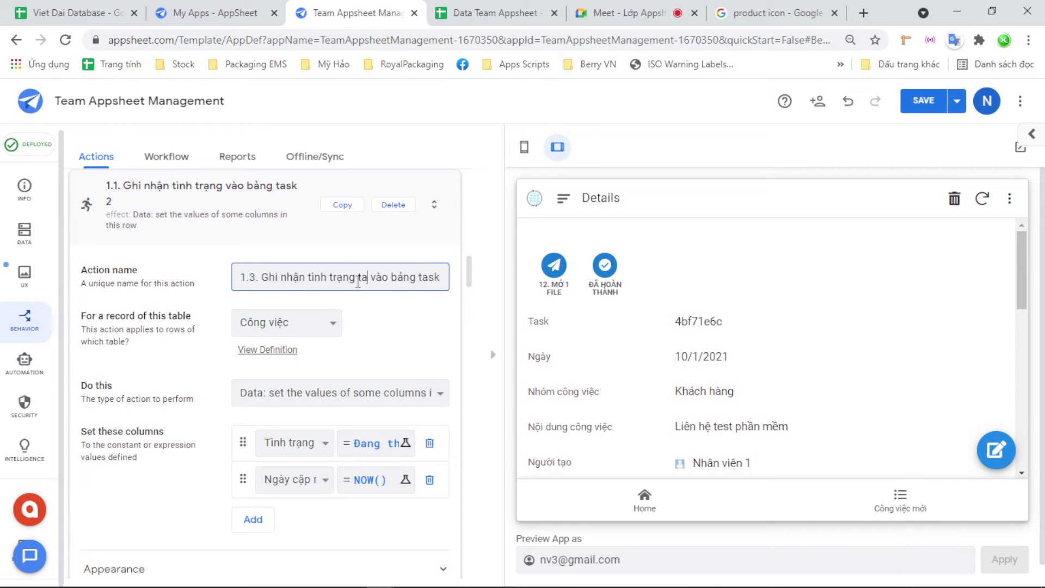
pyautogui.write('m dừng')
pyautogui.press('BackSpace')
pyautogui.press('End')
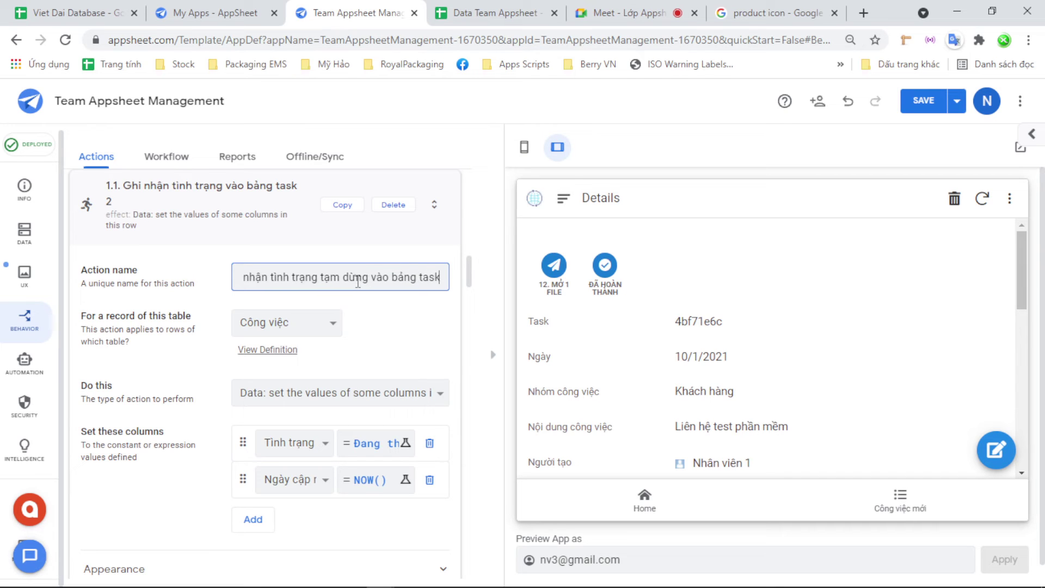
pyautogui.click(393, 443)
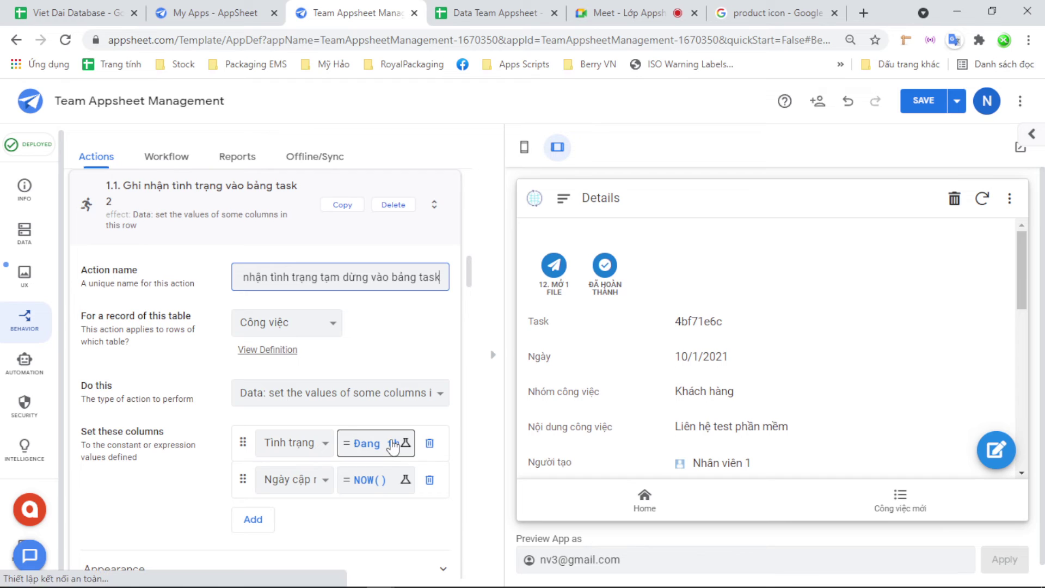
pyautogui.scroll(-2, 395, 445)
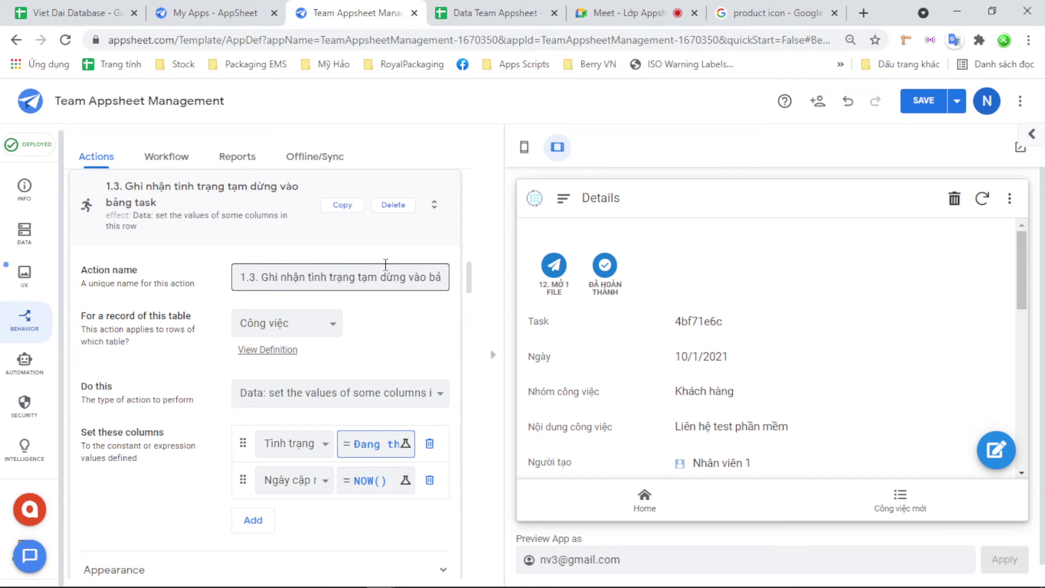
# Step: Set action 1.3's Tình trạng value to 'Tạm ngưng'
pyautogui.click(383, 443)
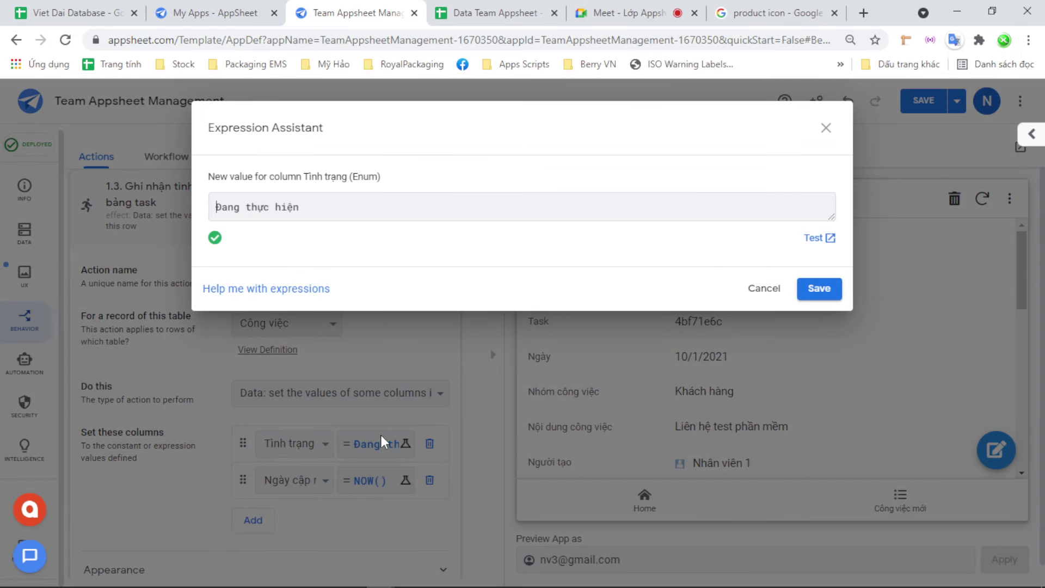
pyautogui.hotkey('ctrl', 'a')
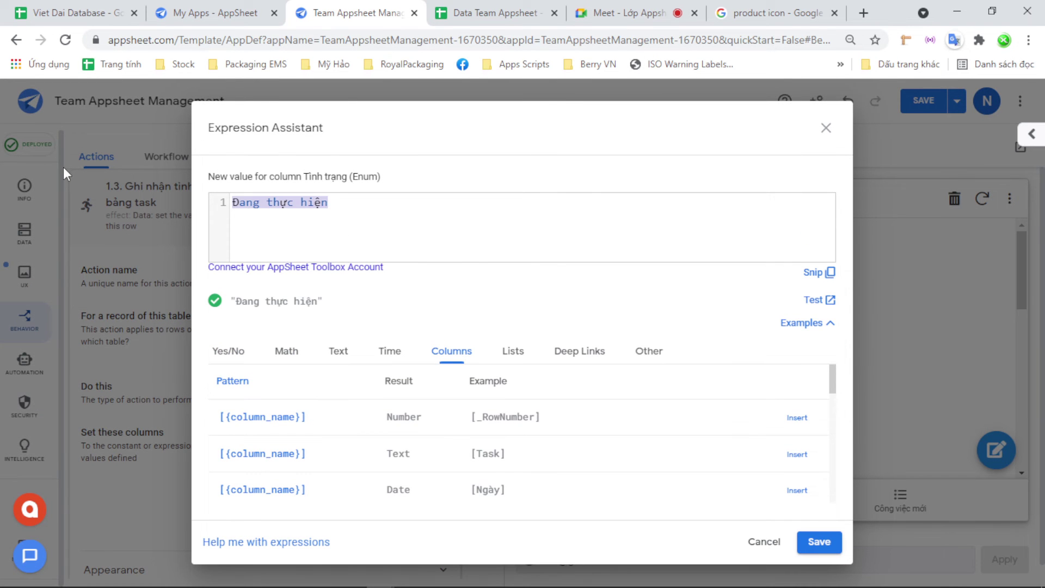
pyautogui.write('Tạm ngưng')
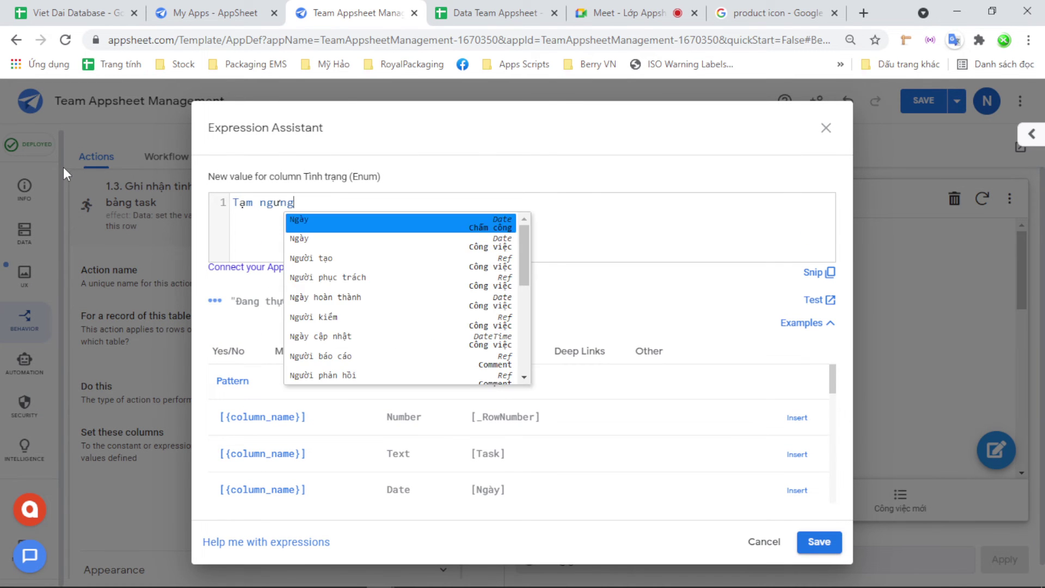
pyautogui.click(827, 542)
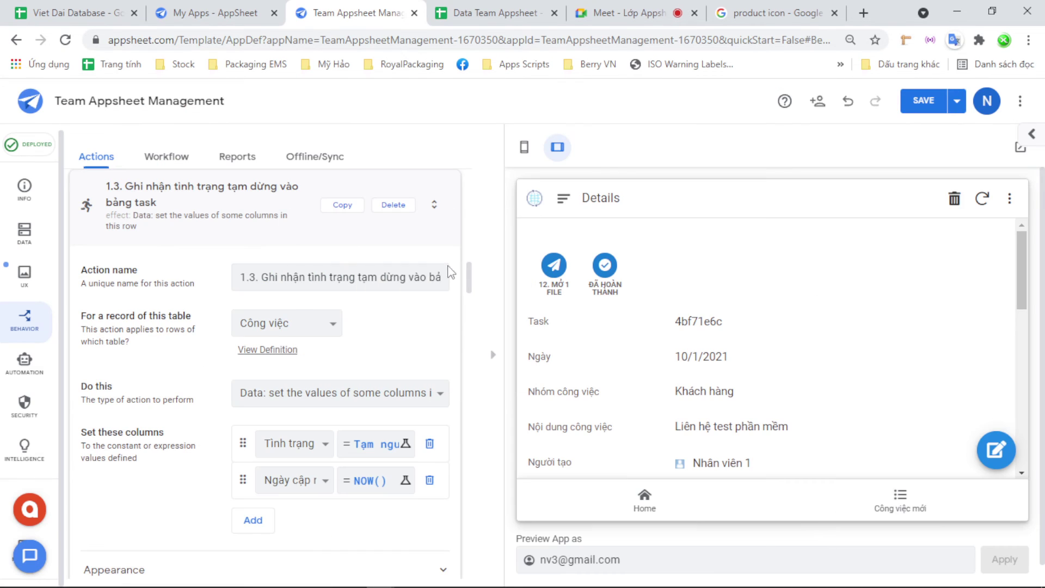
# Step: Change 'dừng' to 'ngưng' in the action name
pyautogui.click(355, 280)
pyautogui.doubleClick(396, 277)
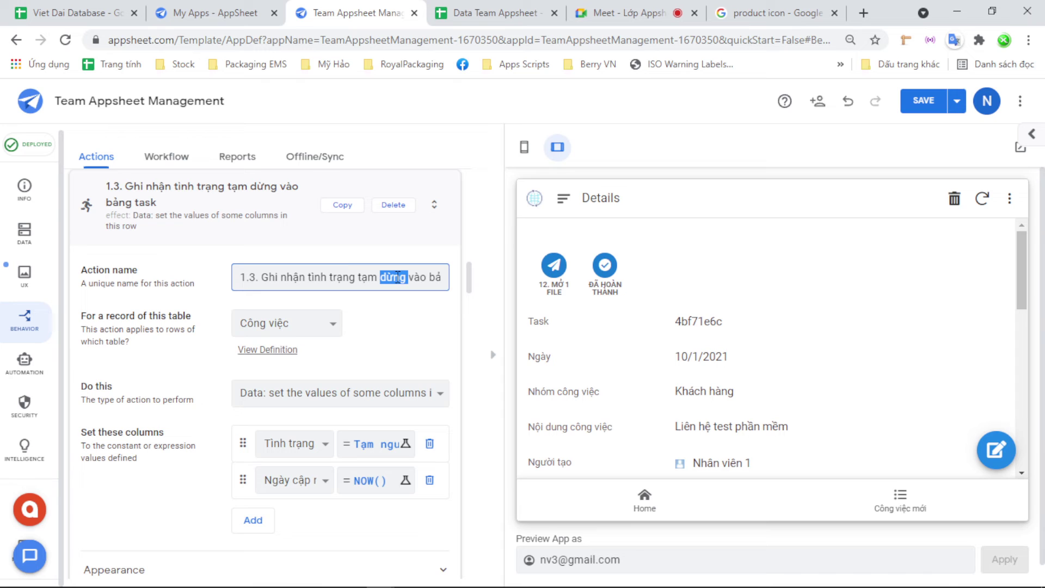
pyautogui.write('ngưng')
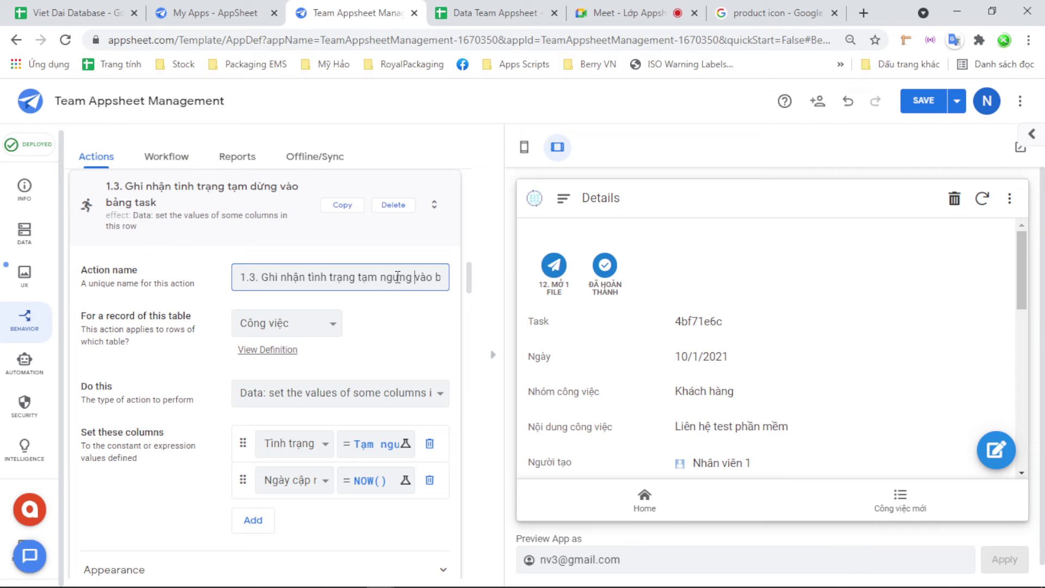
# Step: Edit the availability condition: drop the Chờ triển khai check and require 'Đang triển khai'
pyautogui.scroll(3, 376, 313)
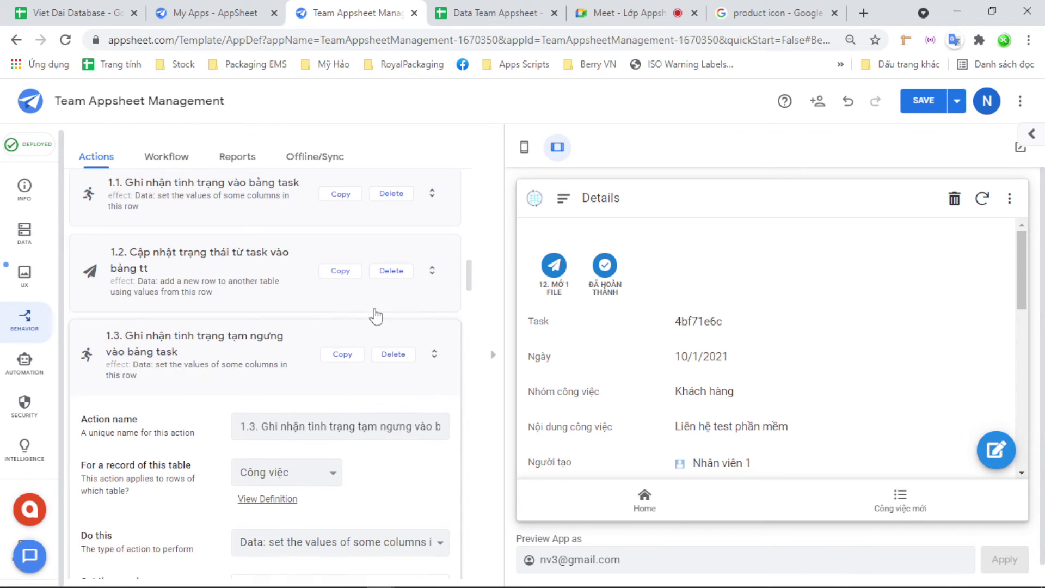
pyautogui.scroll(-5, 121, 368)
pyautogui.scroll(-5, 124, 362)
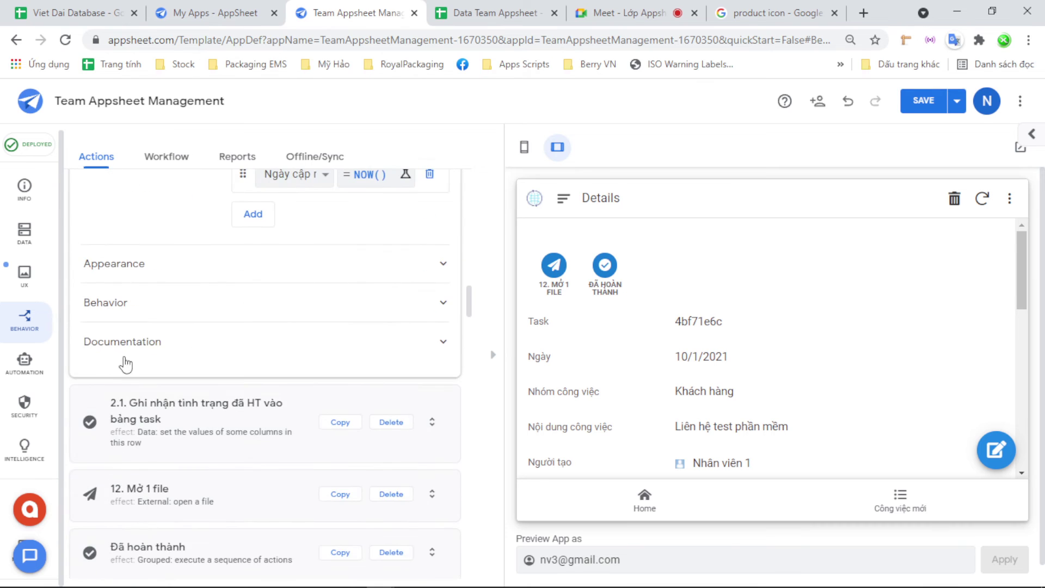
pyautogui.click(160, 302)
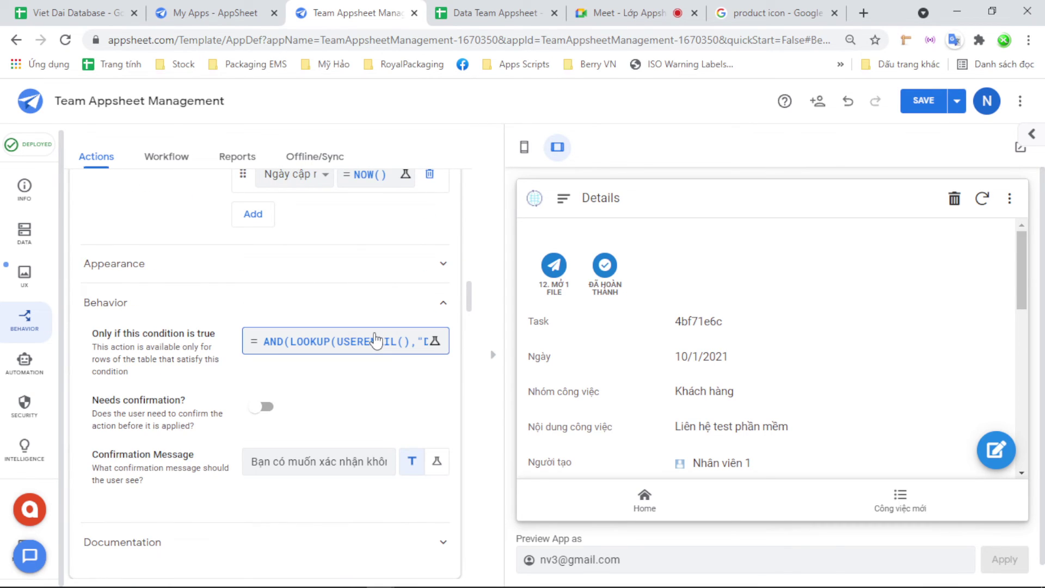
pyautogui.click(375, 341)
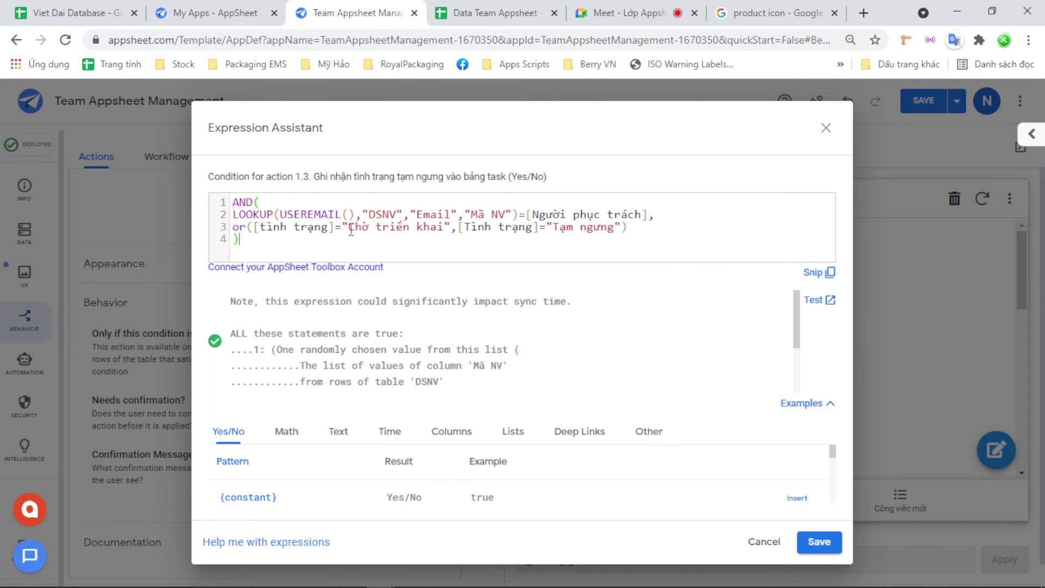
pyautogui.moveTo(354, 226); pyautogui.dragTo(445, 233)
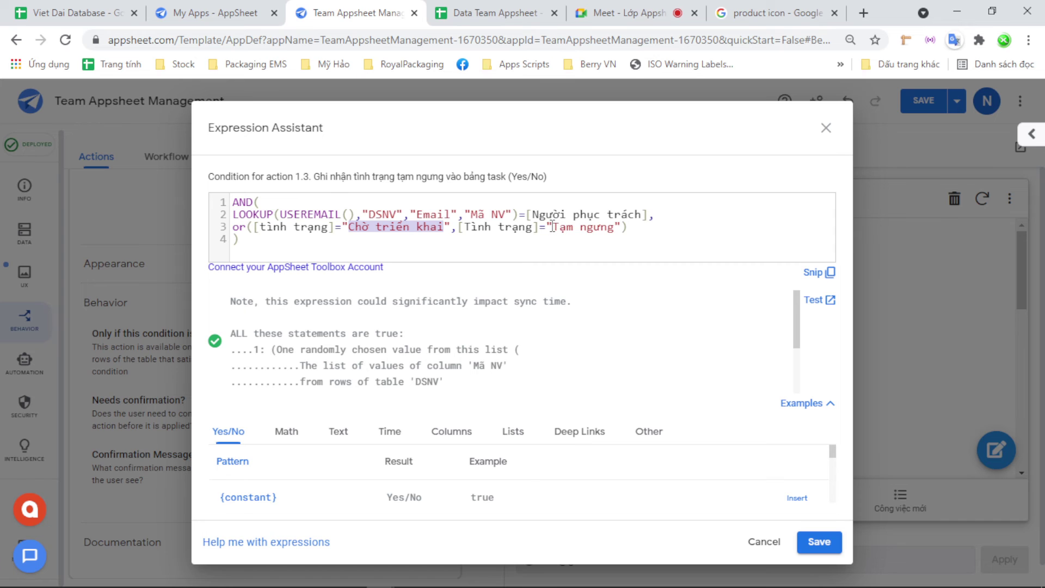
pyautogui.moveTo(553, 226); pyautogui.dragTo(615, 226)
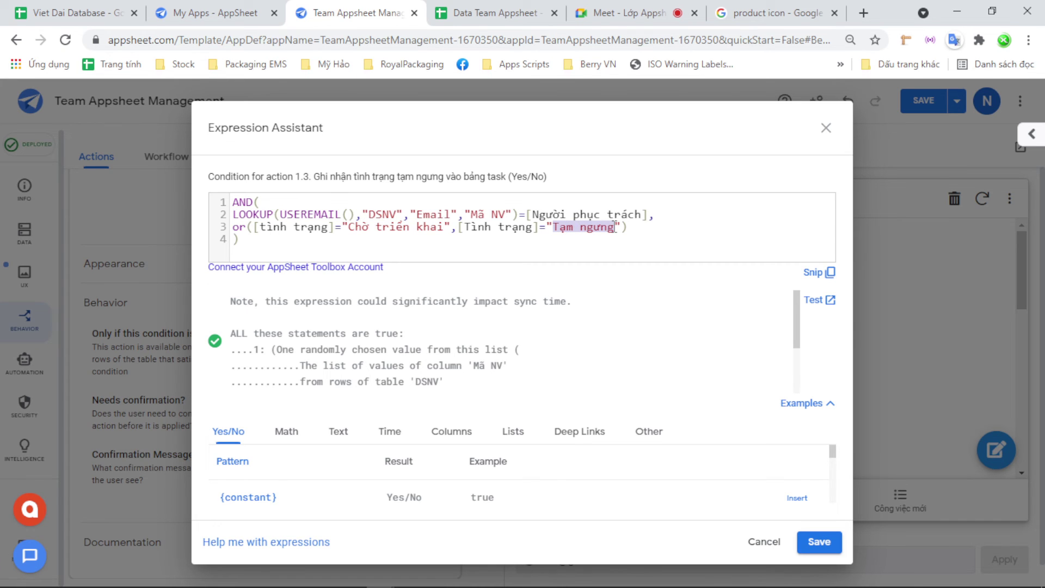
pyautogui.write('Đang')
pyautogui.write(' triển')
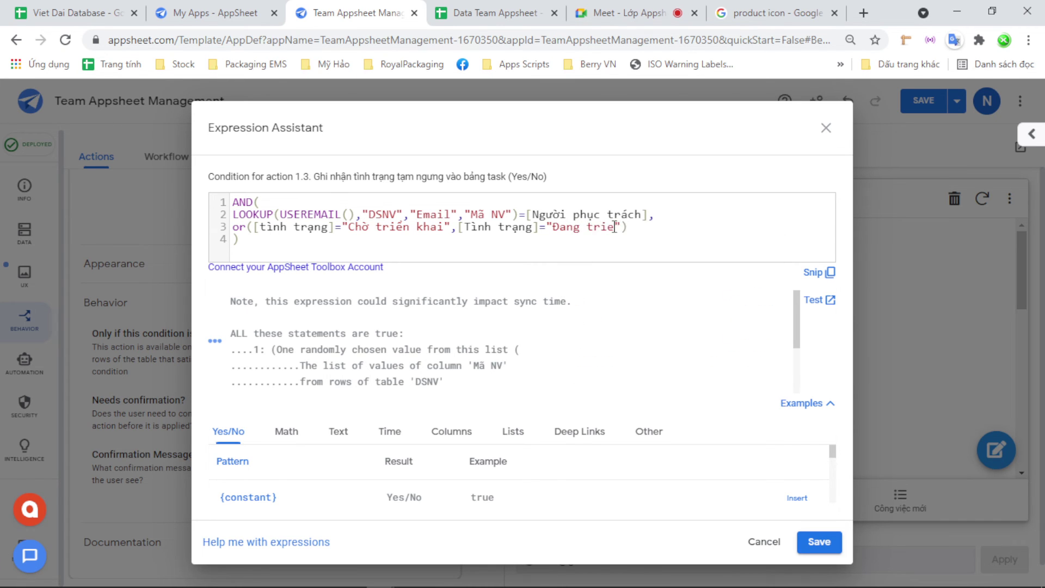
pyautogui.write(' khai')
pyautogui.moveTo(458, 226); pyautogui.dragTo(231, 231)
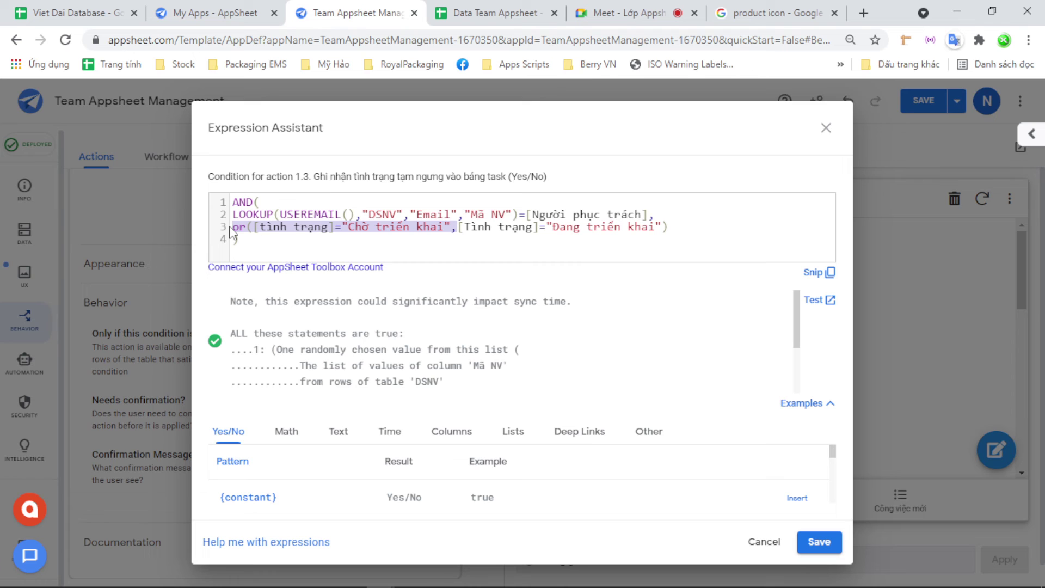
pyautogui.press('BackSpace')
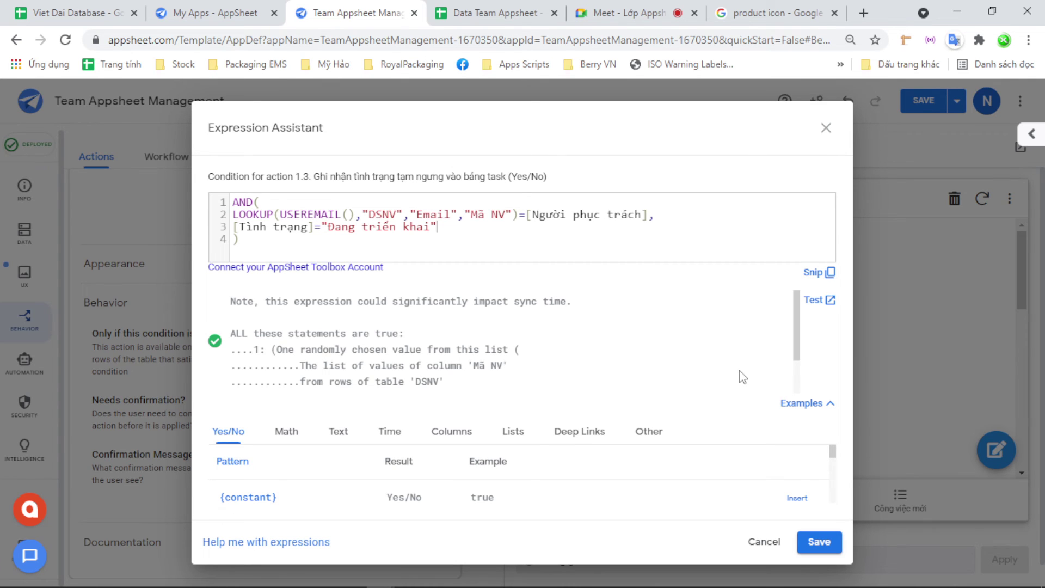
pyautogui.click(805, 544)
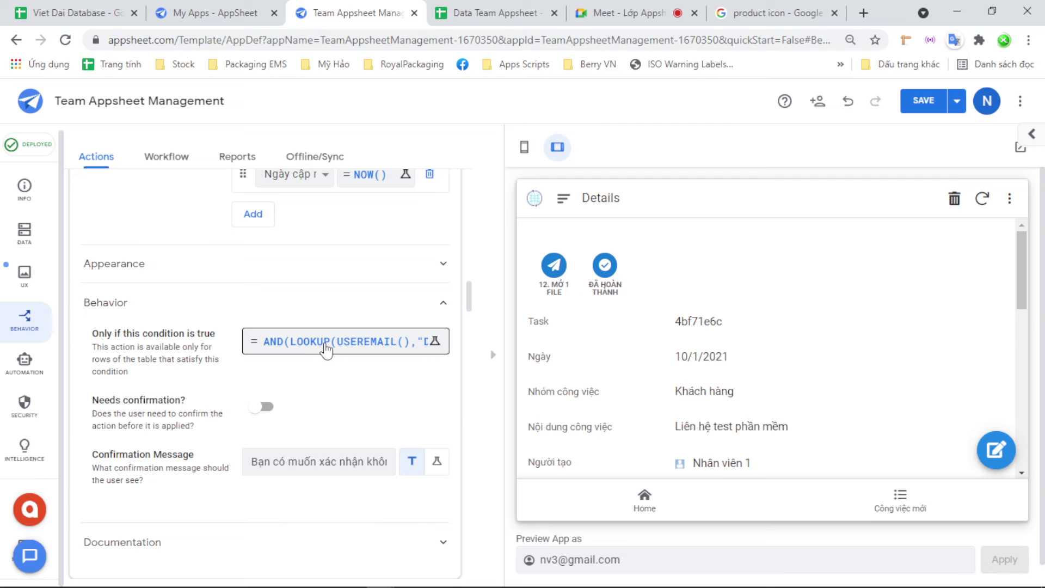
# Step: Reopen the condition formula to verify it and save it again
pyautogui.click(325, 348)
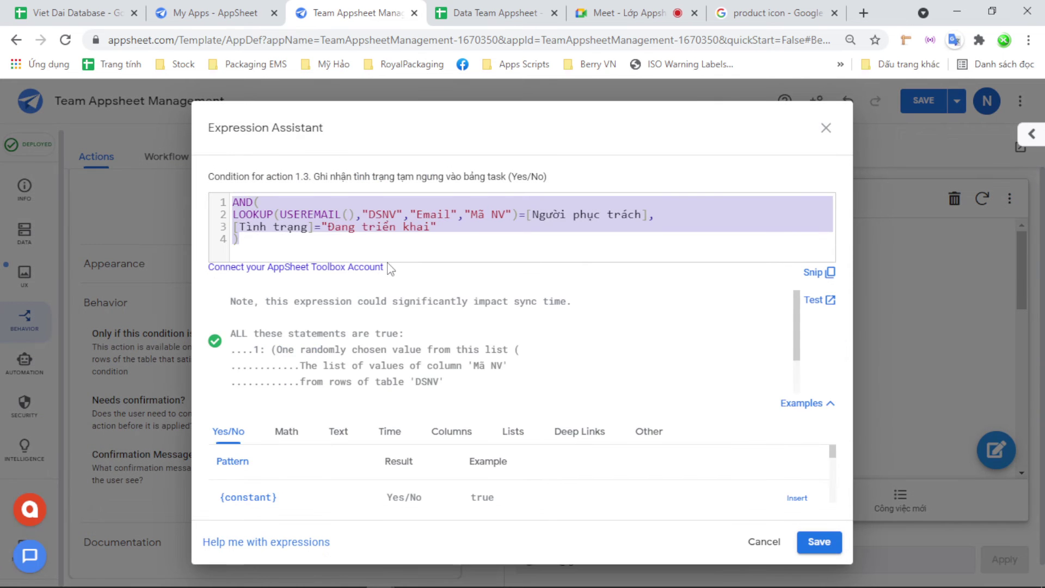
pyautogui.click(819, 541)
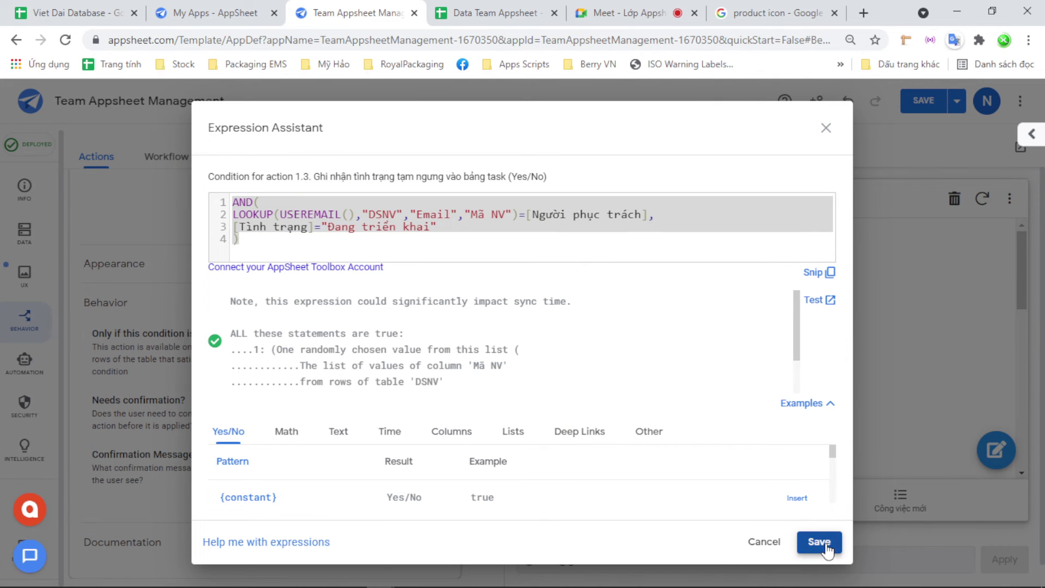
pyautogui.scroll(5, 163, 306)
# Step: Duplicate the Đã hoàn thành action and name the copy 'Tam ngưng'
pyautogui.scroll(2, 163, 306)
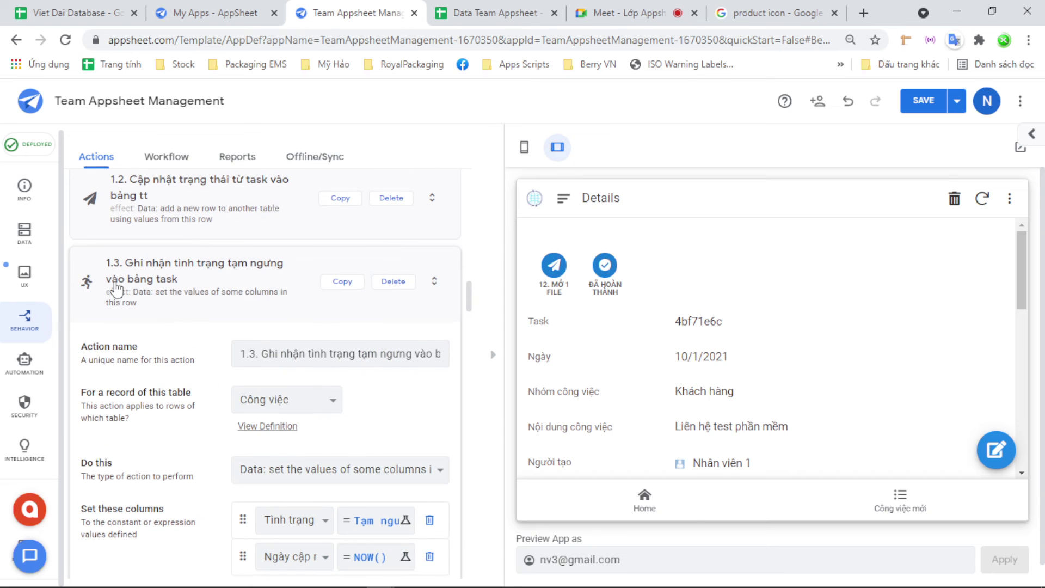
pyautogui.click(116, 287)
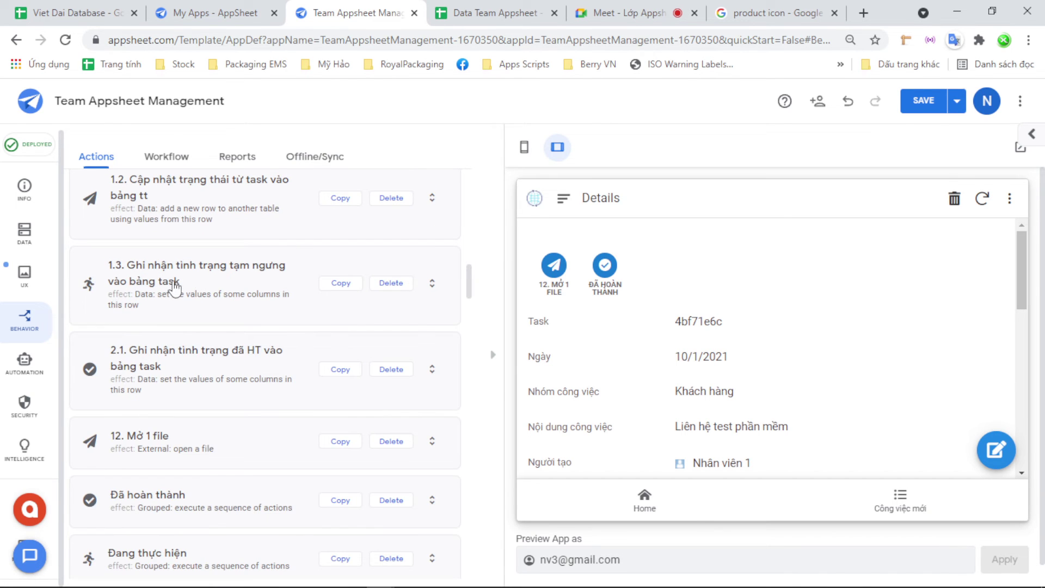
pyautogui.scroll(-2, 174, 288)
pyautogui.scroll(-1, 175, 288)
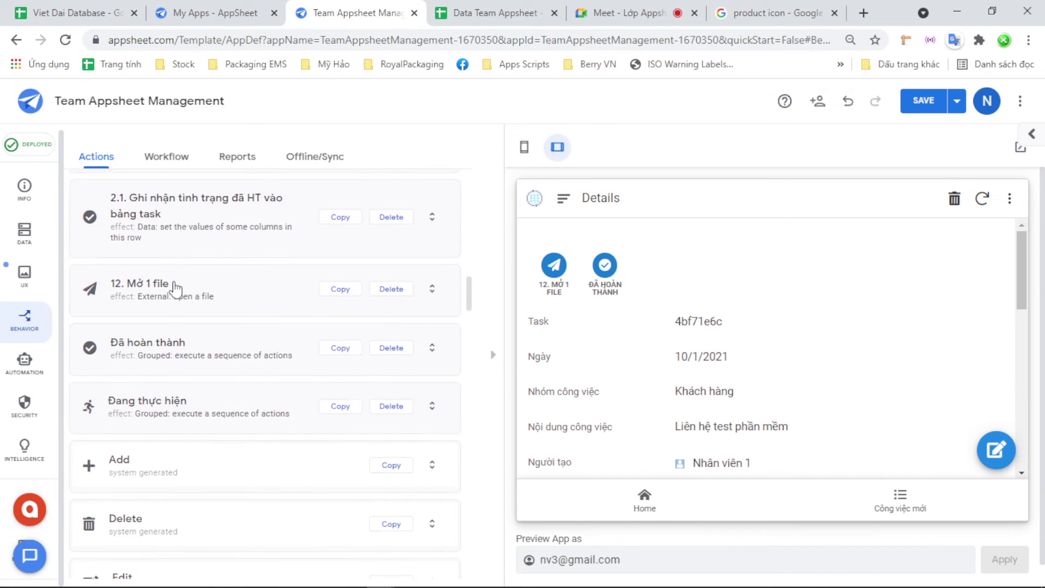
pyautogui.click(352, 353)
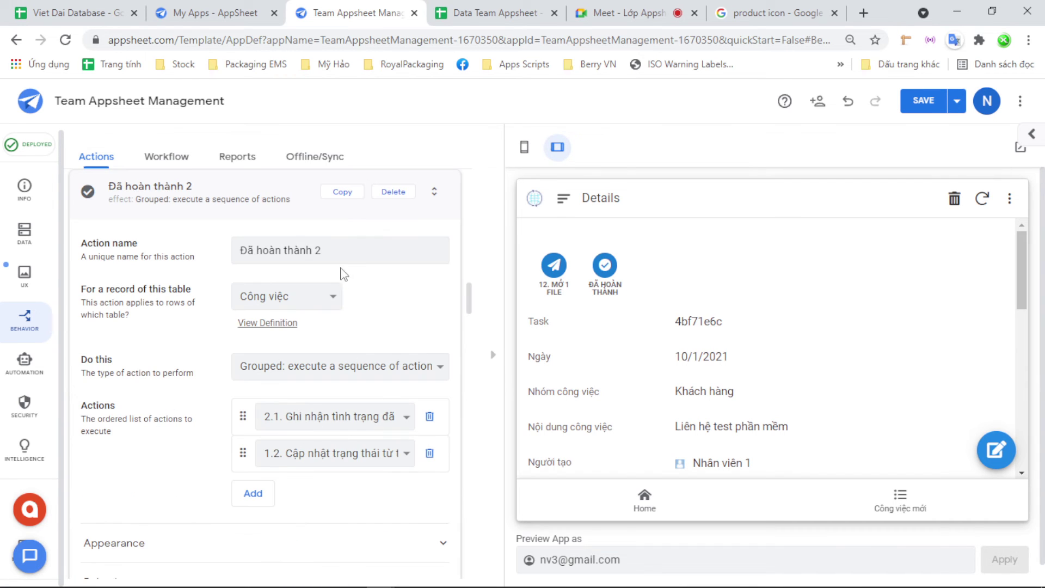
pyautogui.moveTo(340, 253); pyautogui.dragTo(134, 248)
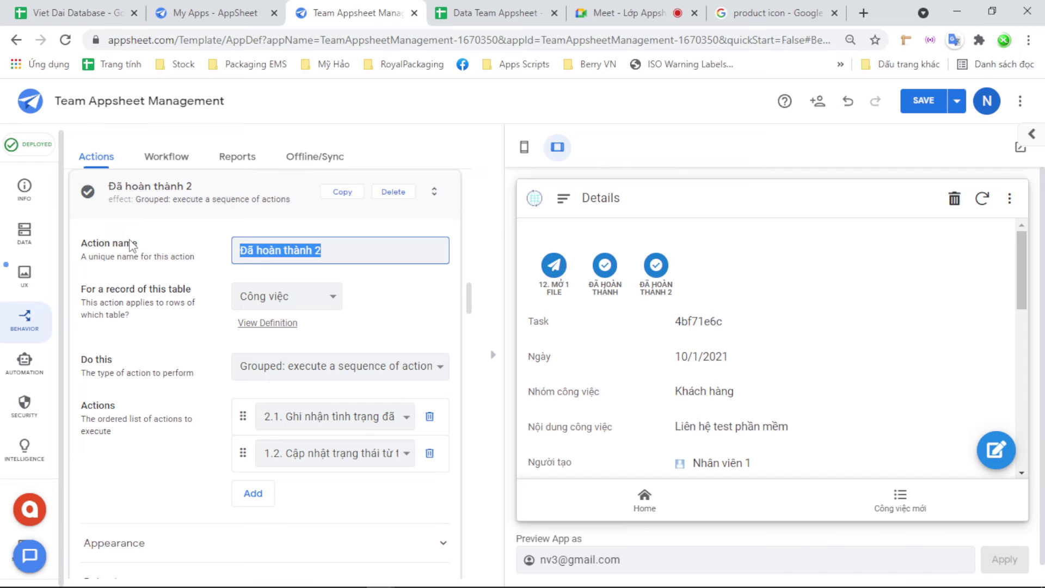
pyautogui.write('Tam ngư')
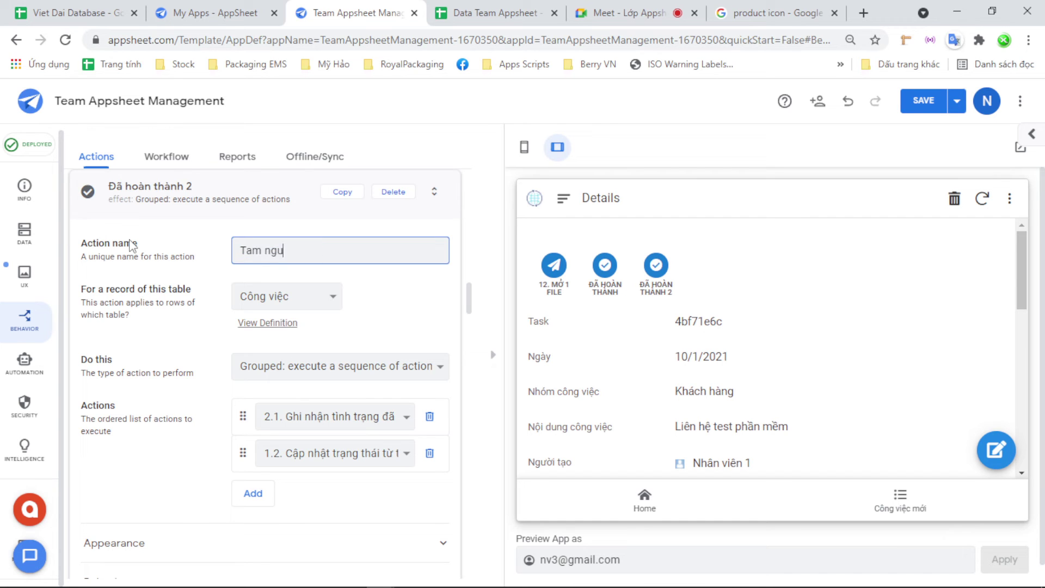
pyautogui.write('ng')
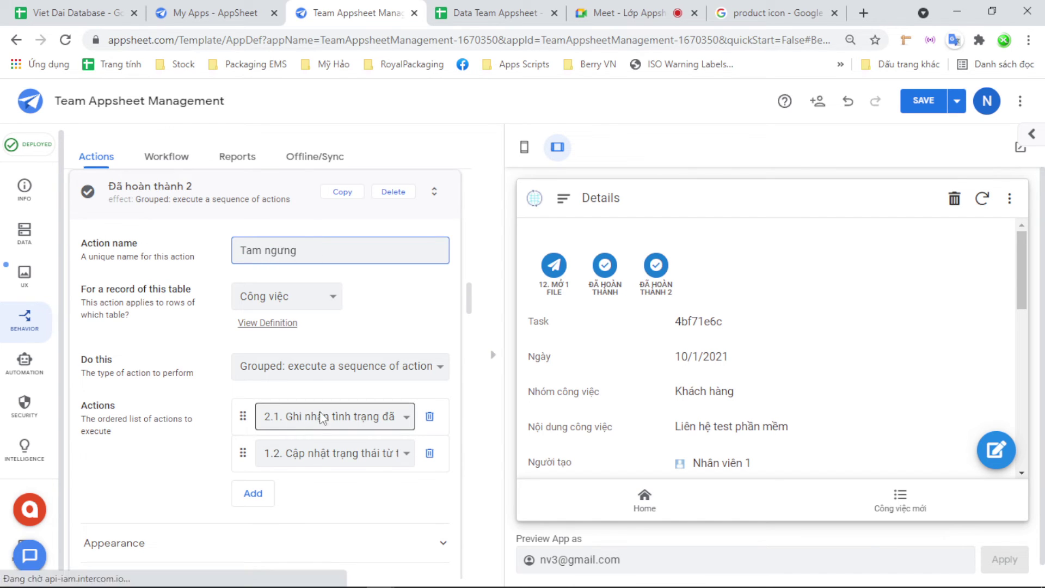
# Step: Make its first grouped step '1.3. Ghi nhận tình trạng tạm ngưng vào bảng task'
pyautogui.click(321, 417)
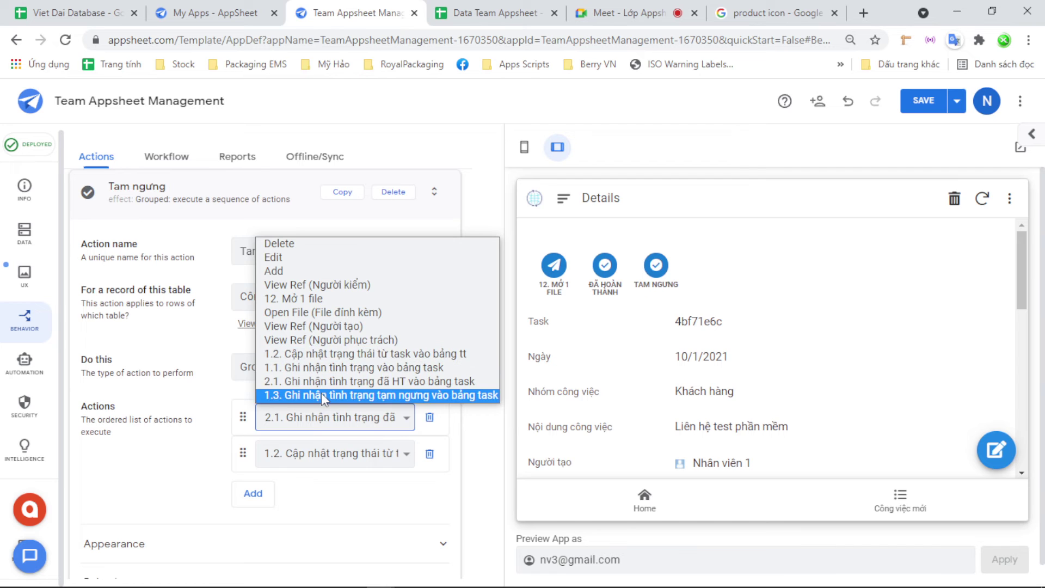
pyautogui.click(370, 395)
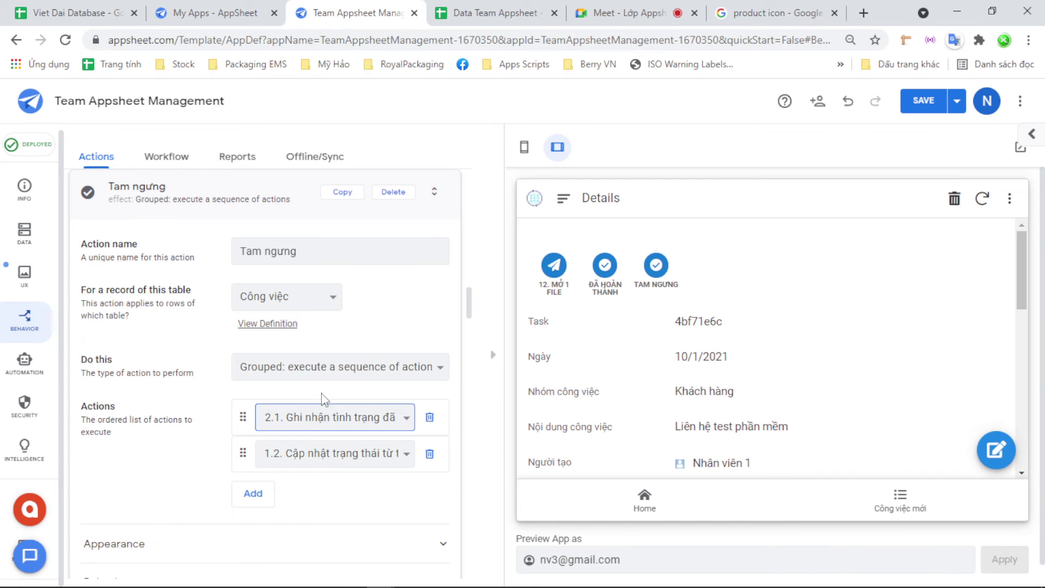
pyautogui.click(338, 456)
pyautogui.click(338, 456)
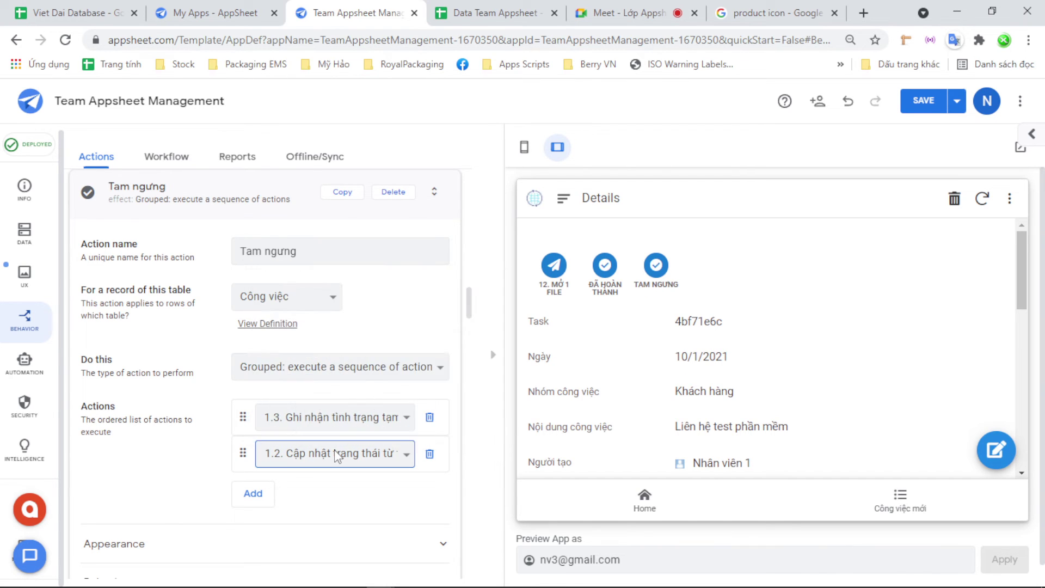
# Step: Accept the action's condition formula unchanged and save the app
pyautogui.scroll(-2, 181, 433)
pyautogui.scroll(-1, 181, 381)
pyautogui.click(181, 349)
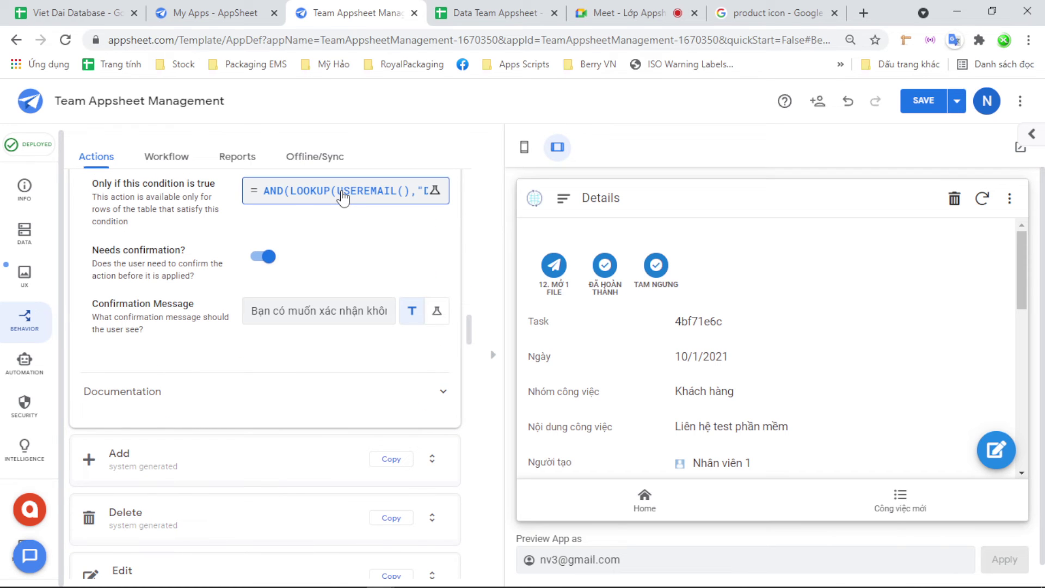
pyautogui.click(343, 198)
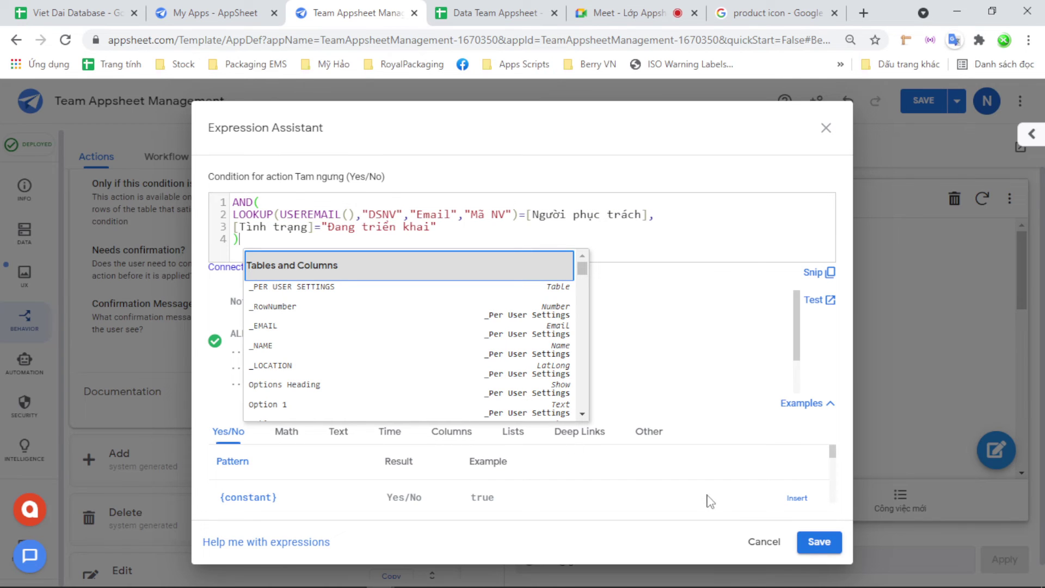
pyautogui.click(817, 538)
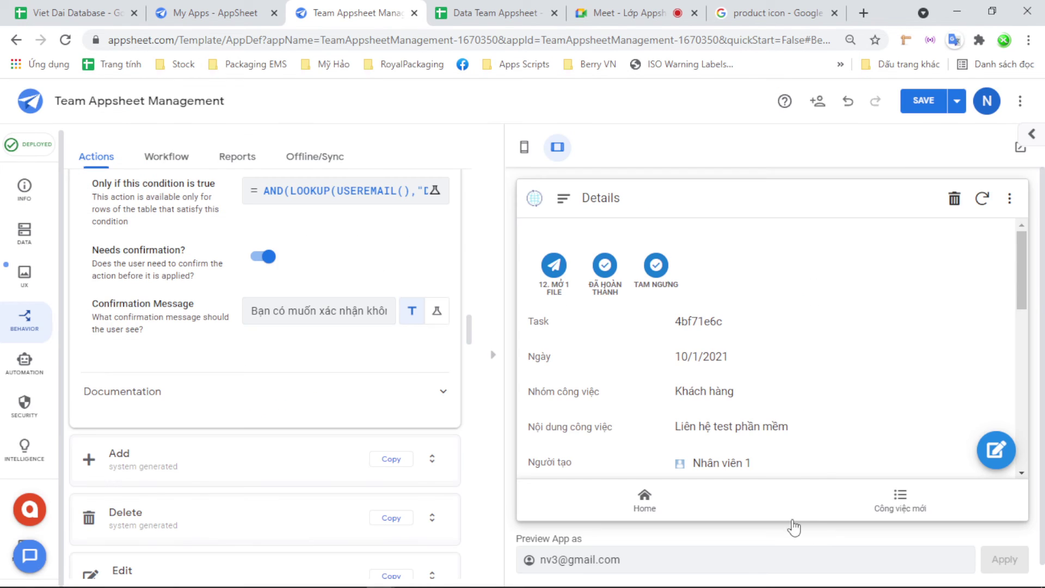
pyautogui.click(924, 101)
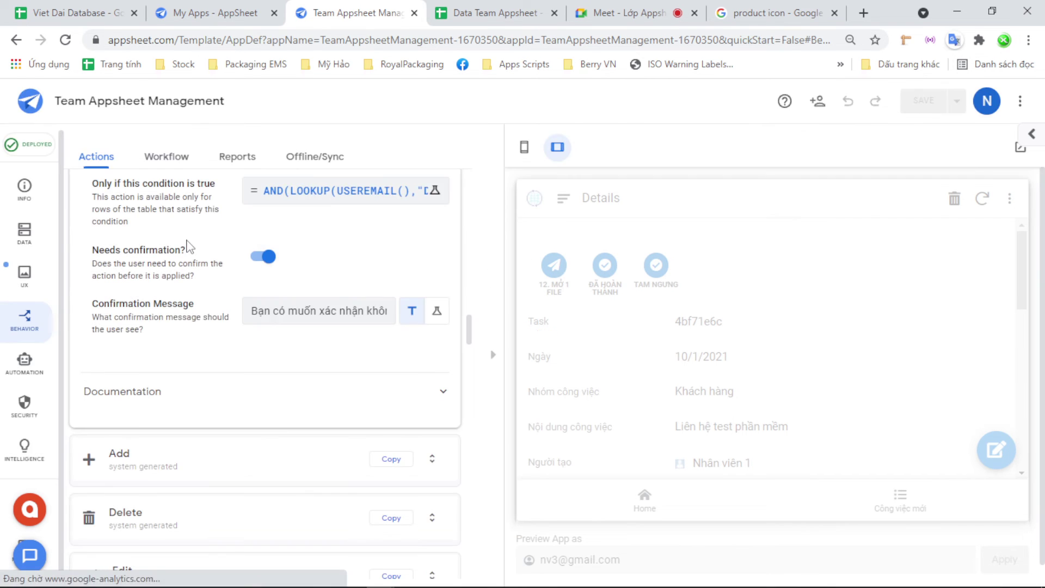
# Step: Give the Tam ngưng action the 'stop' (ban) icon and save the app
pyautogui.scroll(2, 182, 261)
pyautogui.scroll(4, 184, 260)
pyautogui.scroll(-3, 185, 272)
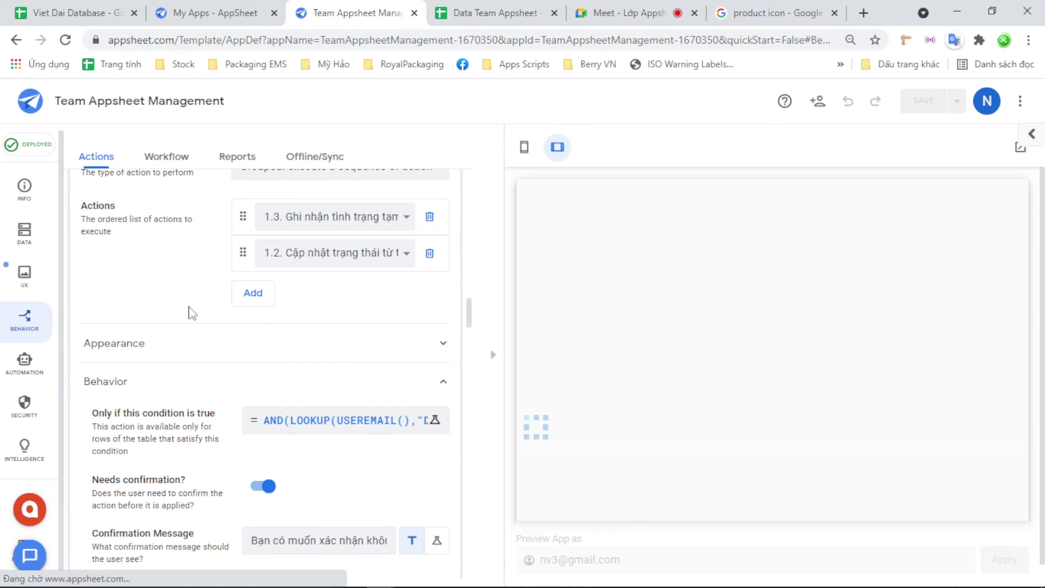
pyautogui.click(202, 347)
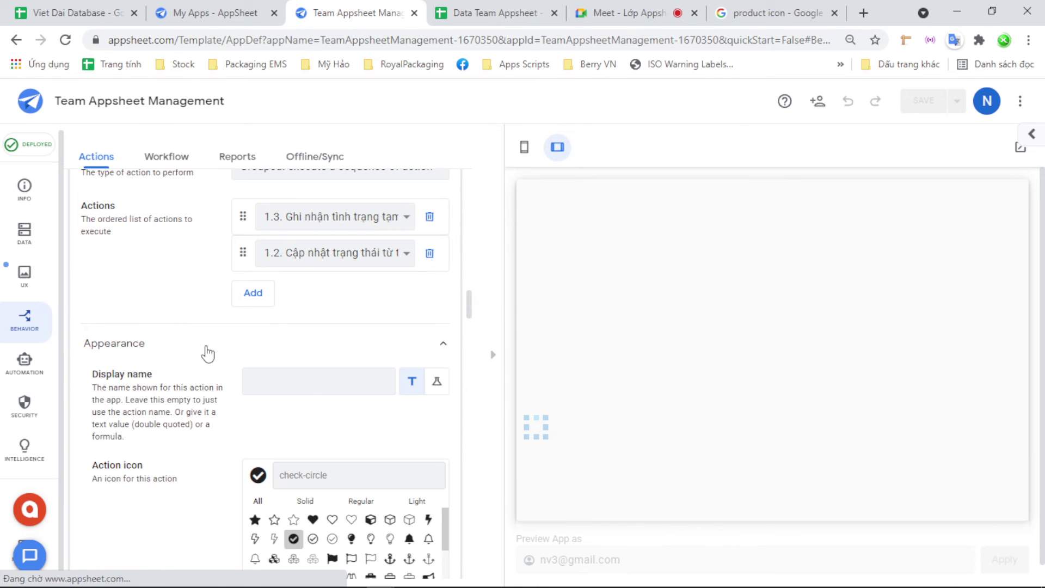
pyautogui.scroll(-3, 207, 354)
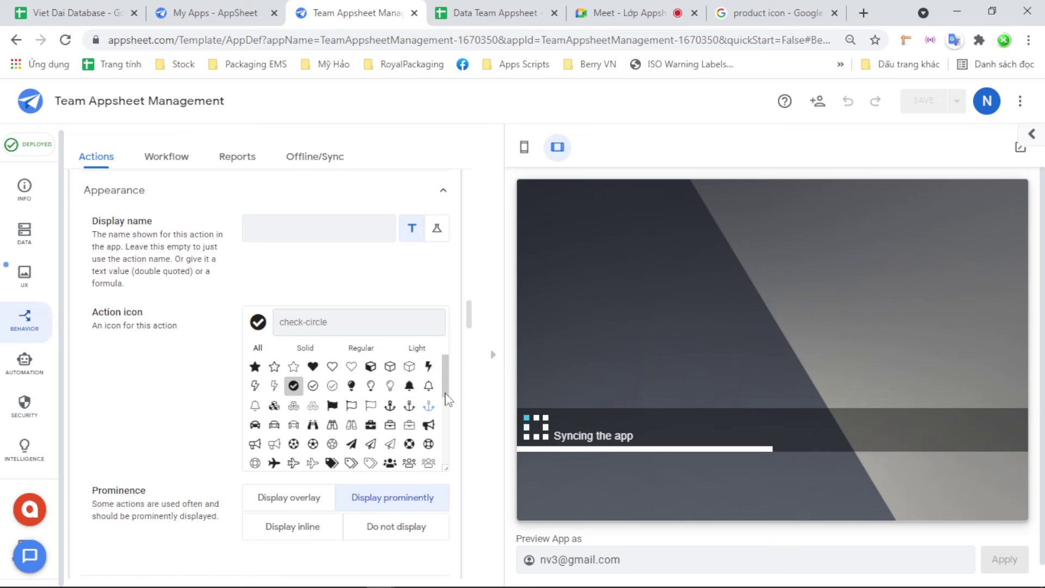
pyautogui.click(525, 148)
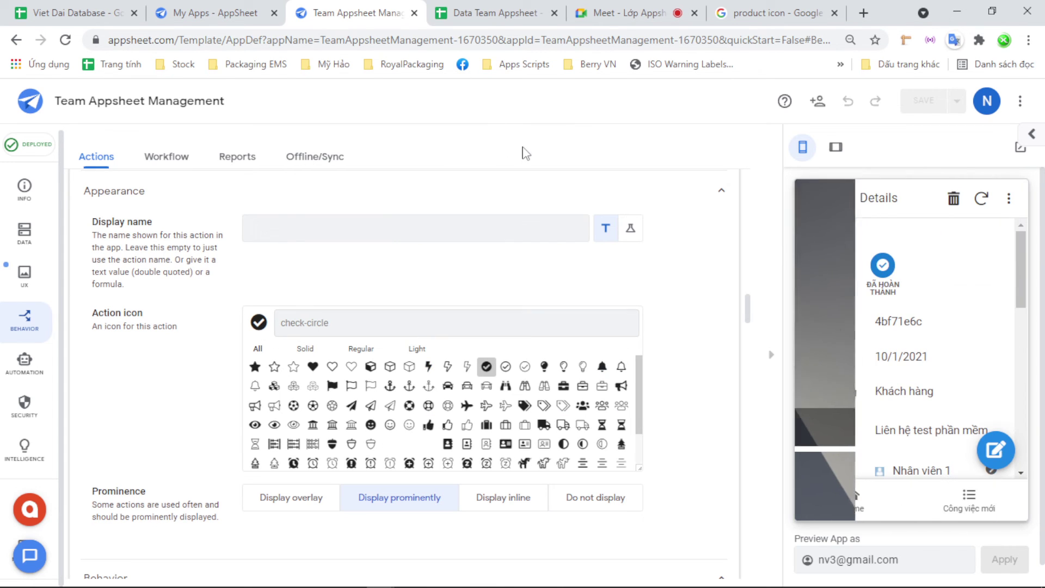
pyautogui.click(564, 443)
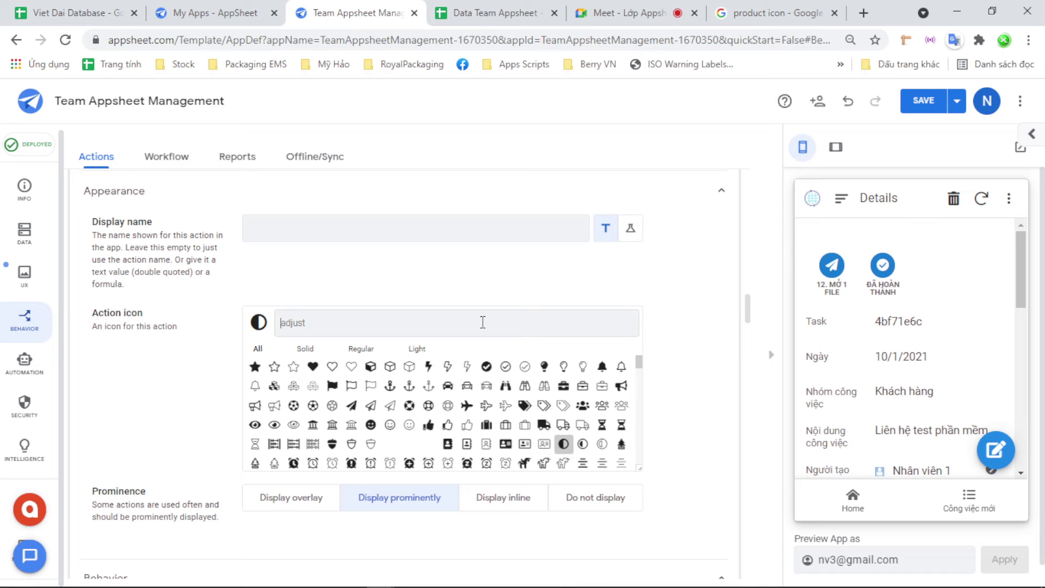
pyautogui.write('stop')
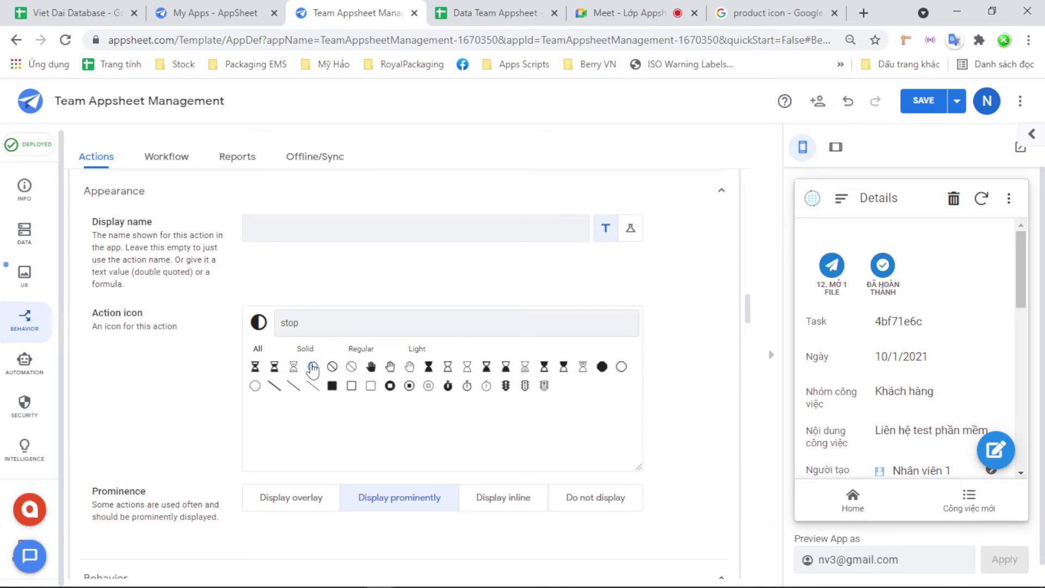
pyautogui.click(313, 366)
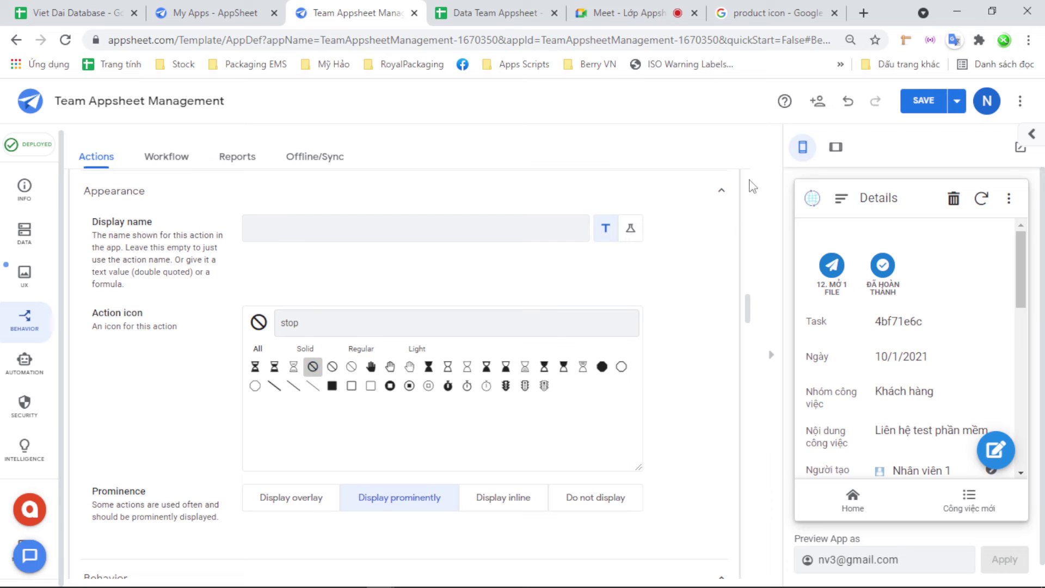
pyautogui.click(927, 110)
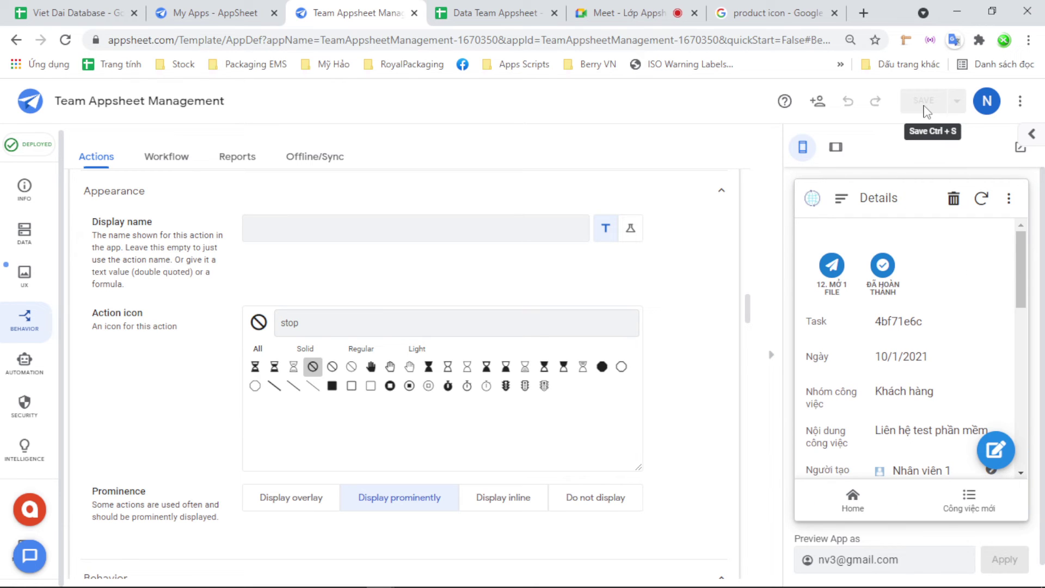
# Step: Scroll through the saved Tam ngưng action's settings to review them
pyautogui.scroll(1, 539, 431)
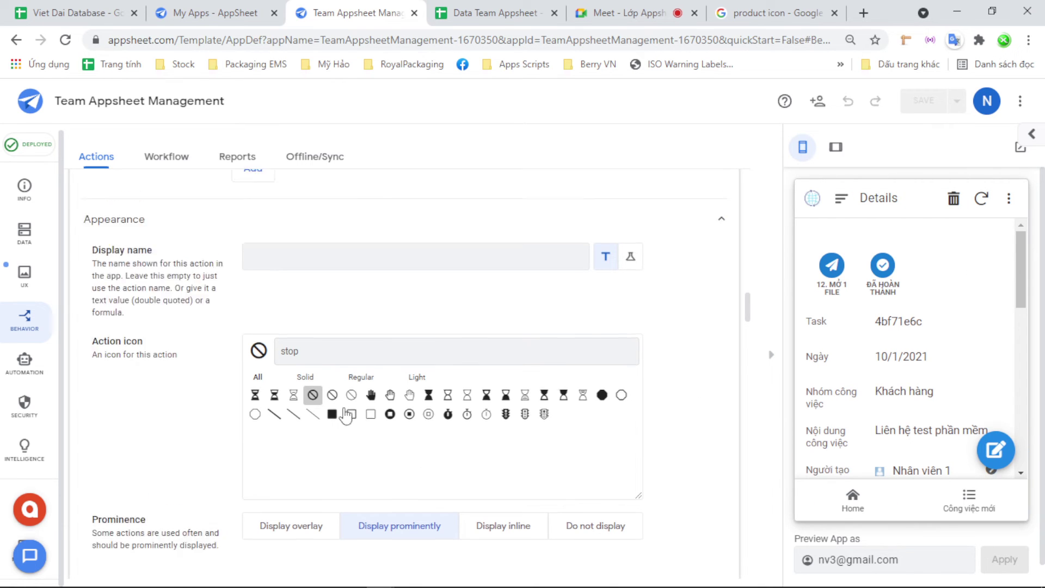
pyautogui.scroll(2, 362, 411)
pyautogui.scroll(-4, 877, 388)
pyautogui.scroll(-2, 877, 388)
pyautogui.scroll(-2, 875, 387)
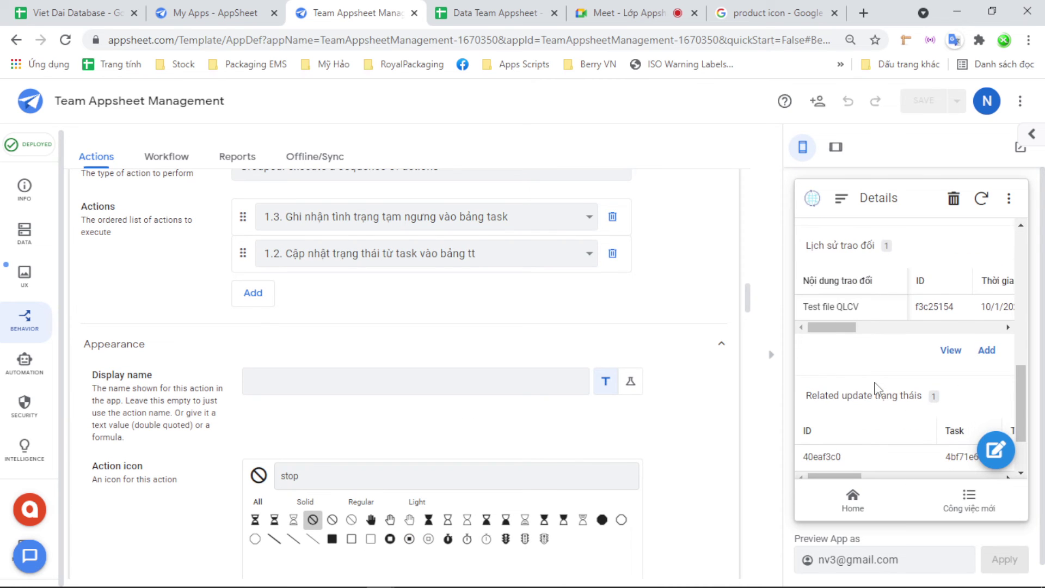
pyautogui.scroll(-2, 805, 385)
pyautogui.scroll(1, 442, 369)
pyautogui.scroll(4, 219, 434)
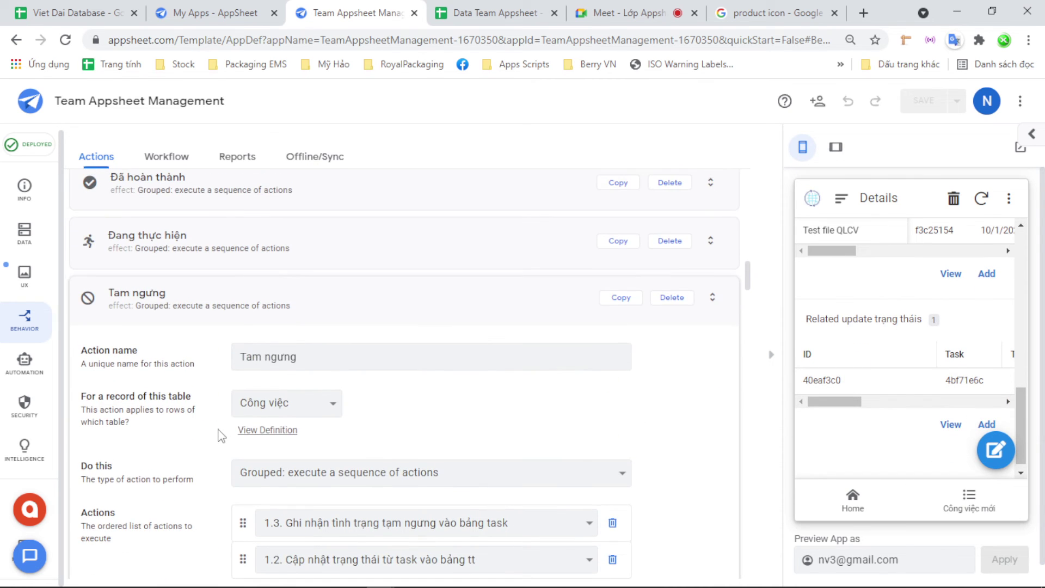
pyautogui.scroll(-4, 215, 427)
pyautogui.scroll(5, 998, 376)
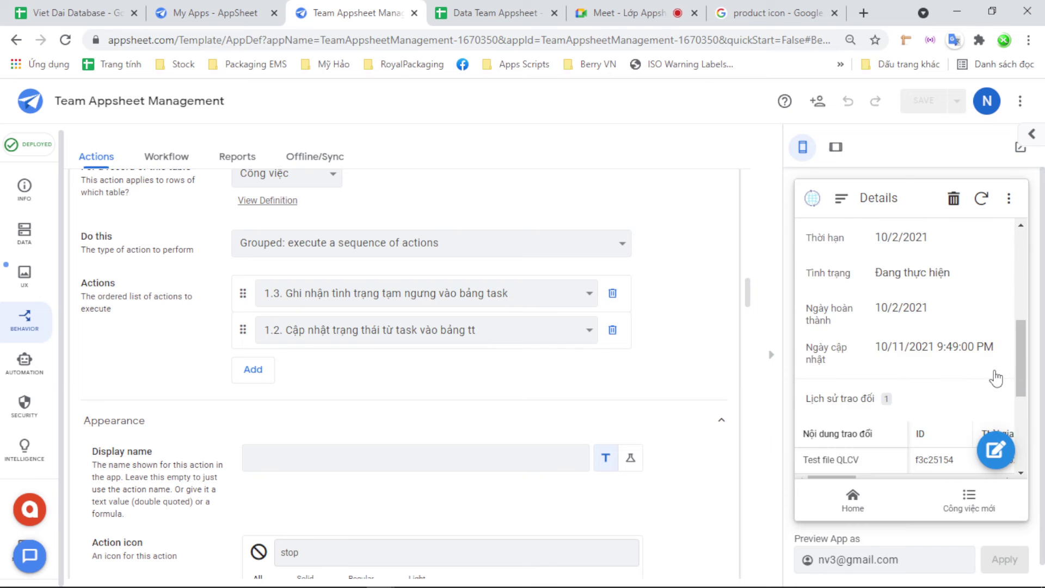
pyautogui.scroll(3, 993, 381)
pyautogui.scroll(-2, 962, 448)
pyautogui.scroll(-1, 963, 444)
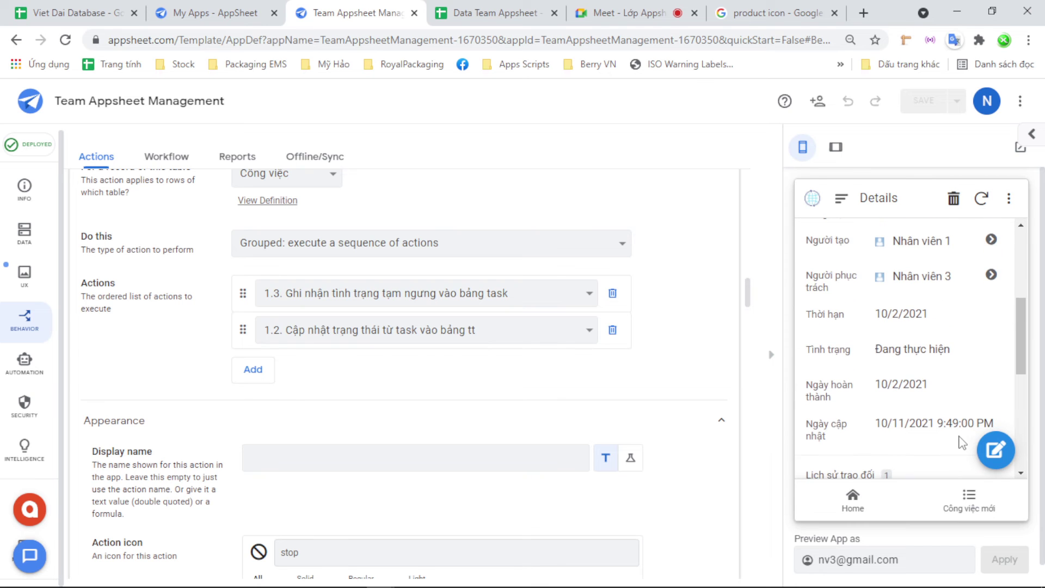
pyautogui.scroll(-4, 459, 420)
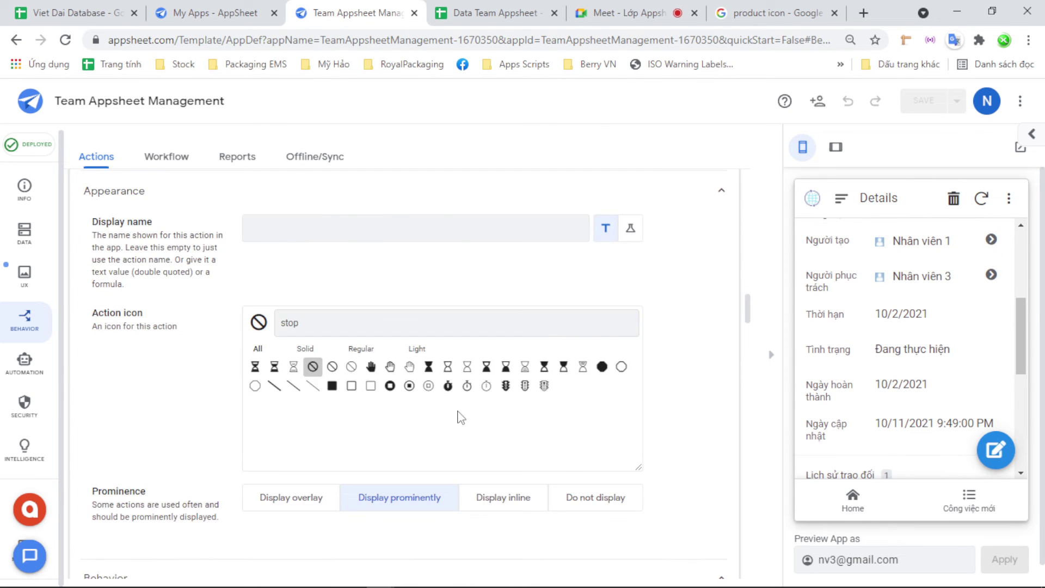
pyautogui.scroll(-3, 314, 417)
pyautogui.scroll(-1, 314, 418)
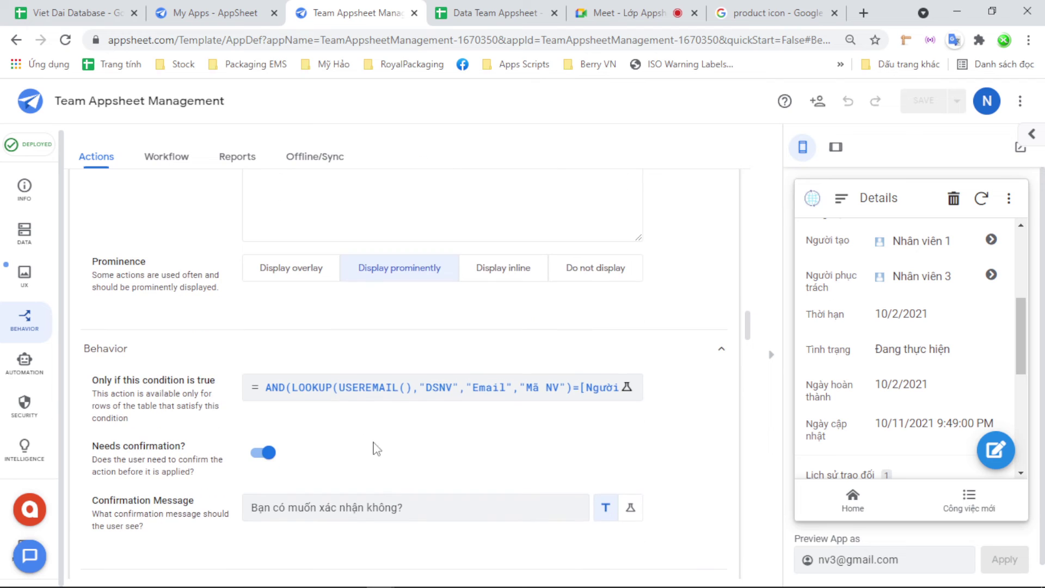
# Step: Change the condition's required status from 'Đang triển khai' to 'Đang thực hiện' and save it
pyautogui.click(403, 391)
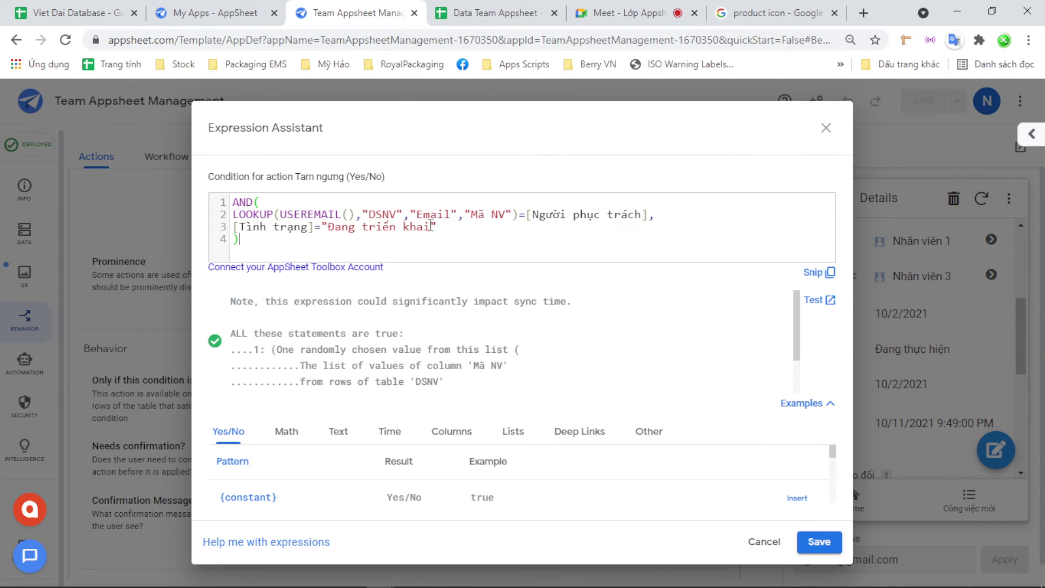
pyautogui.moveTo(433, 225); pyautogui.dragTo(364, 229)
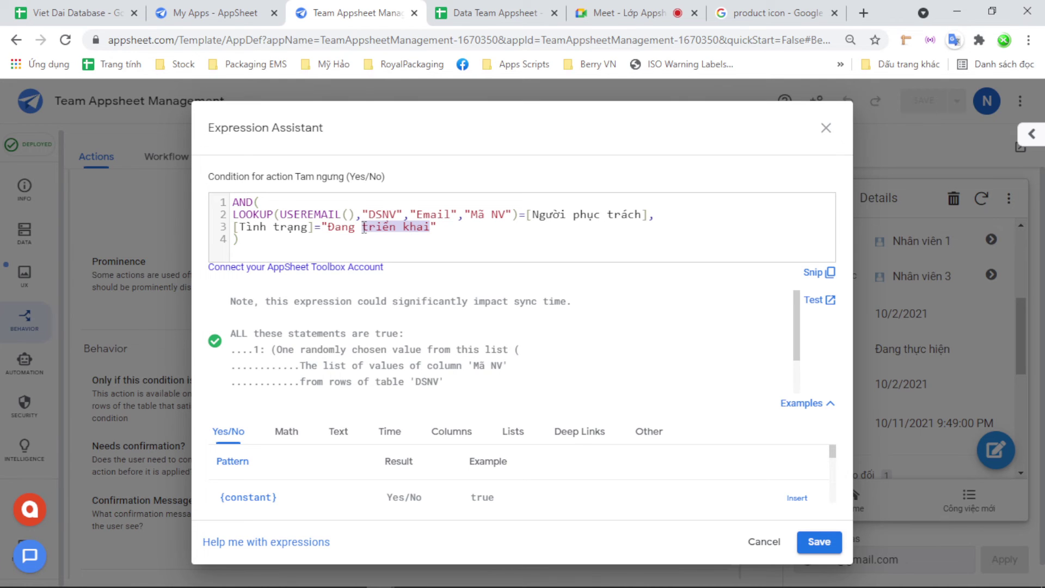
pyautogui.write('thucw')
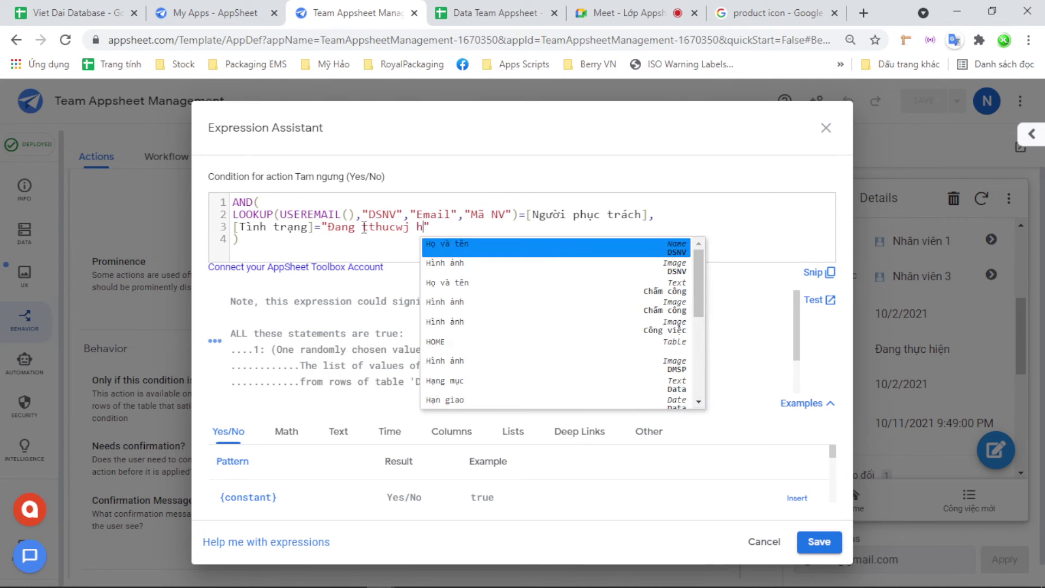
pyautogui.write('j')
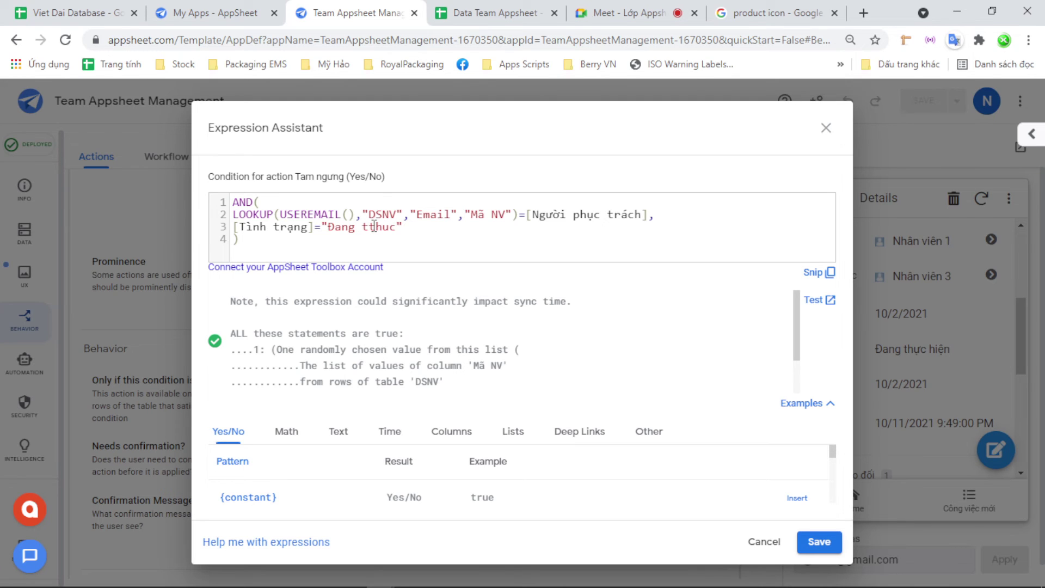
pyautogui.press('BackSpace')
pyautogui.press('BackSpace')
pyautogui.press('BackSpace')
pyautogui.write('hực')
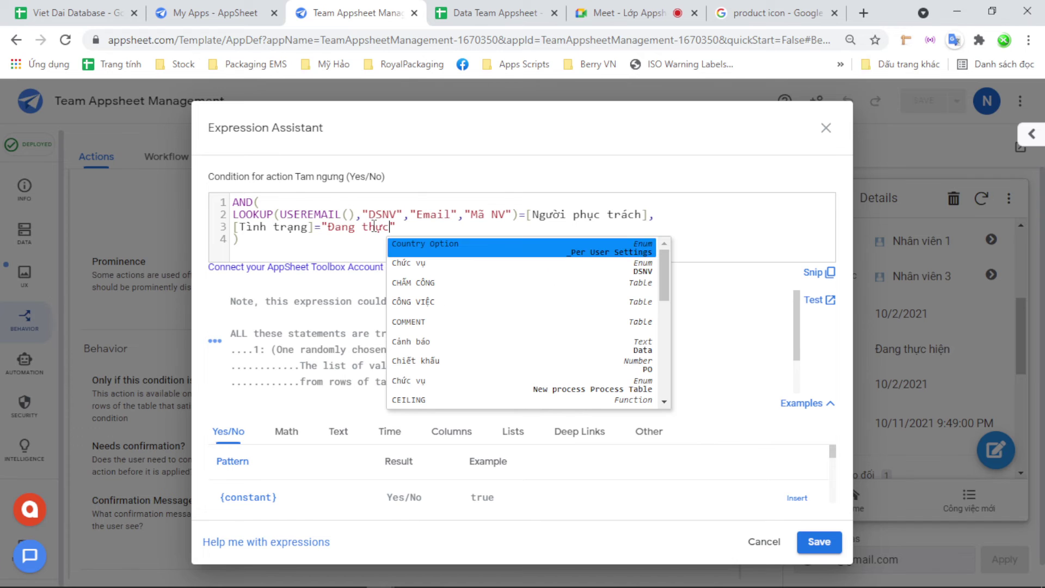
pyautogui.write(' hi')
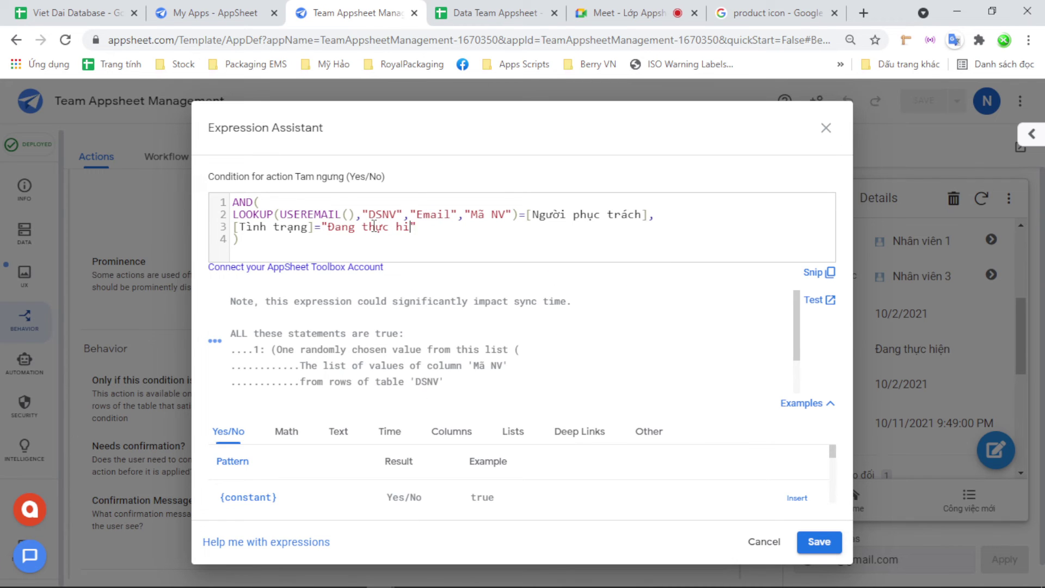
pyautogui.write('ện')
pyautogui.click(365, 233)
pyautogui.click(819, 542)
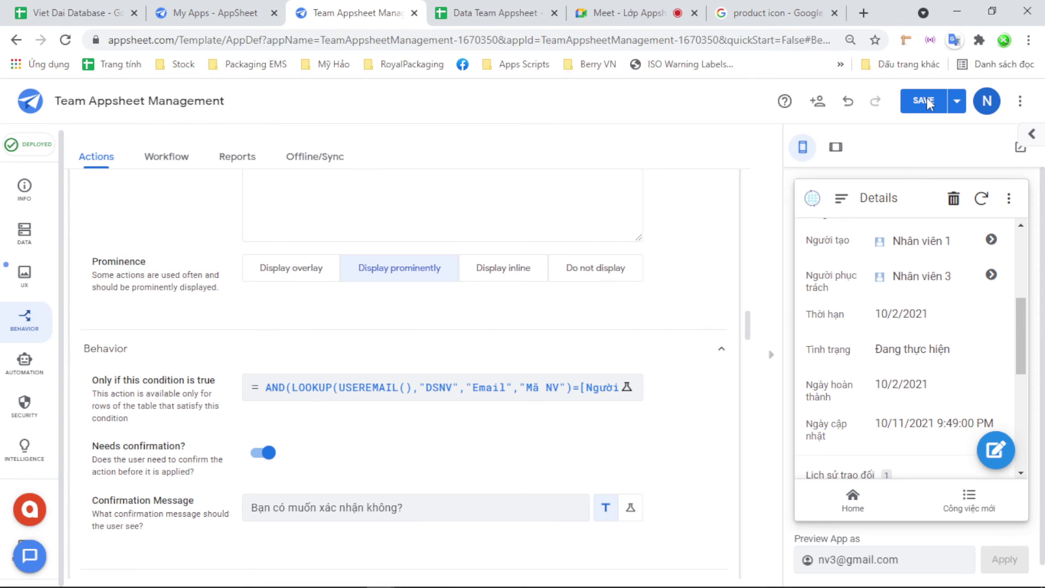
# Step: Save the app so the preview shows the Tạm ngưng button beside Đã hoàn thành
pyautogui.click(928, 102)
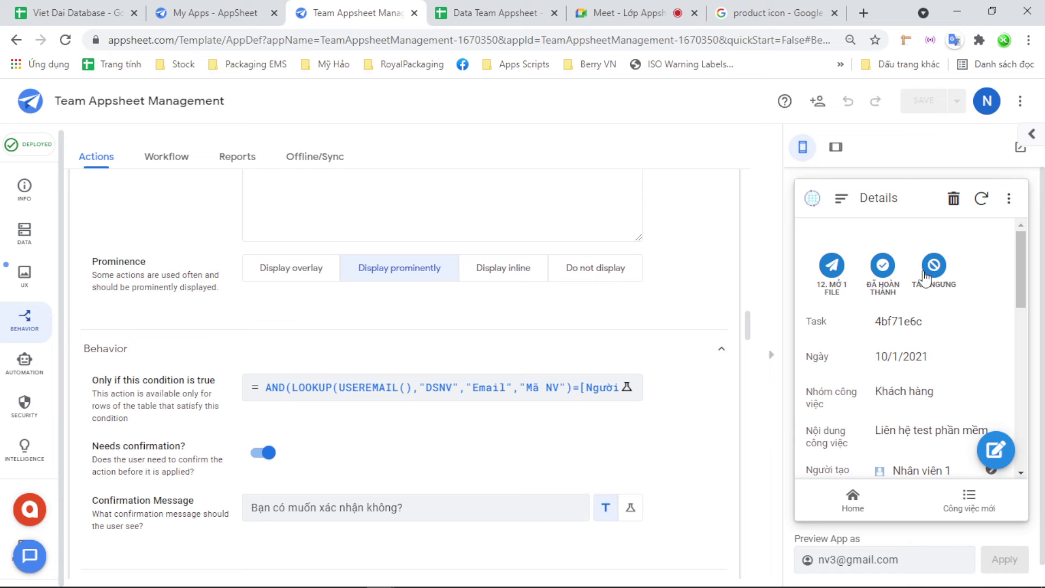
# Step: Create a new format rule named 'Đang thực hiện' under UX > Format Rules
pyautogui.click(39, 274)
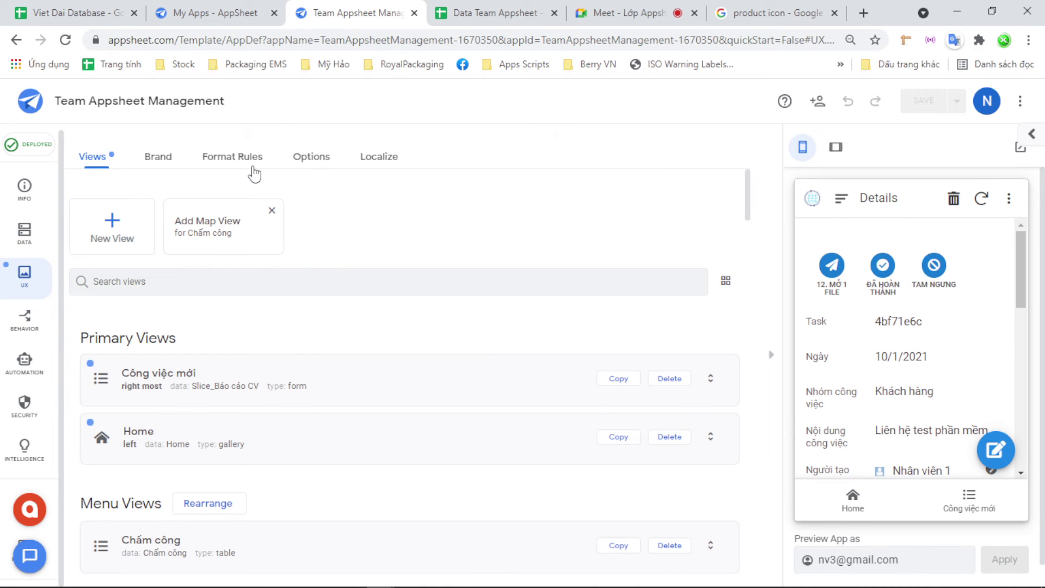
pyautogui.click(221, 160)
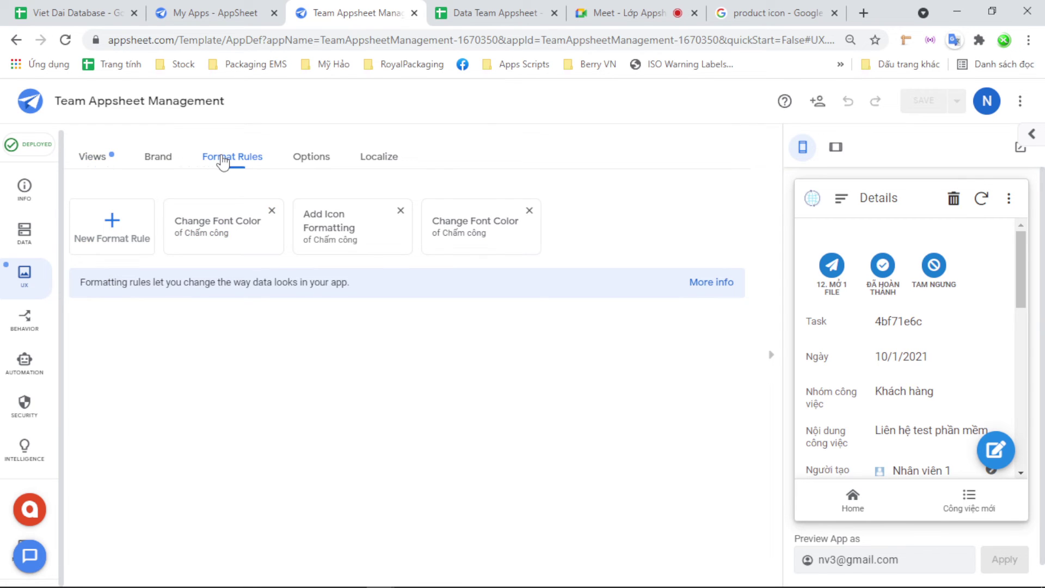
pyautogui.click(113, 225)
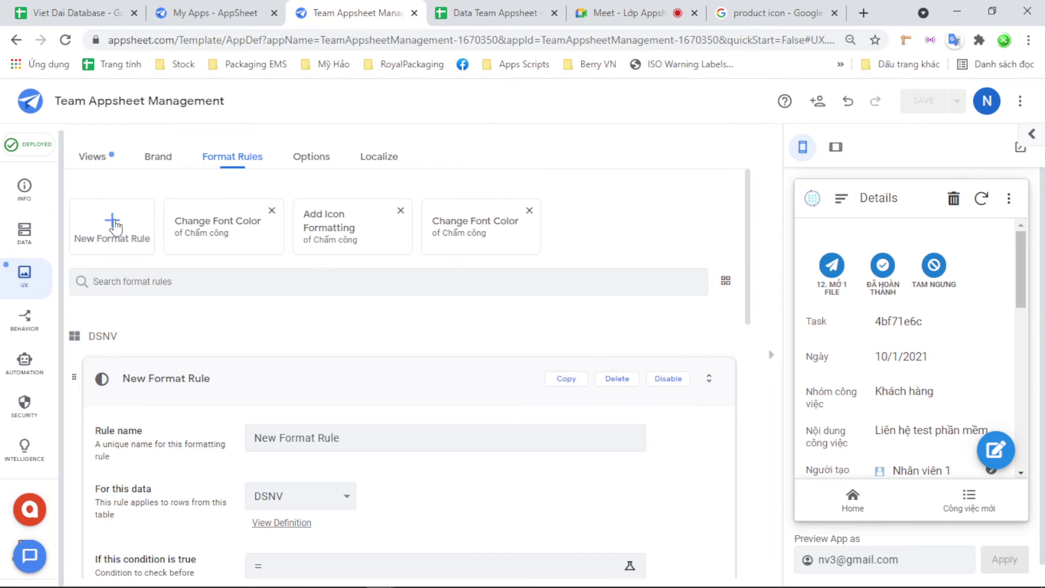
pyautogui.click(367, 252)
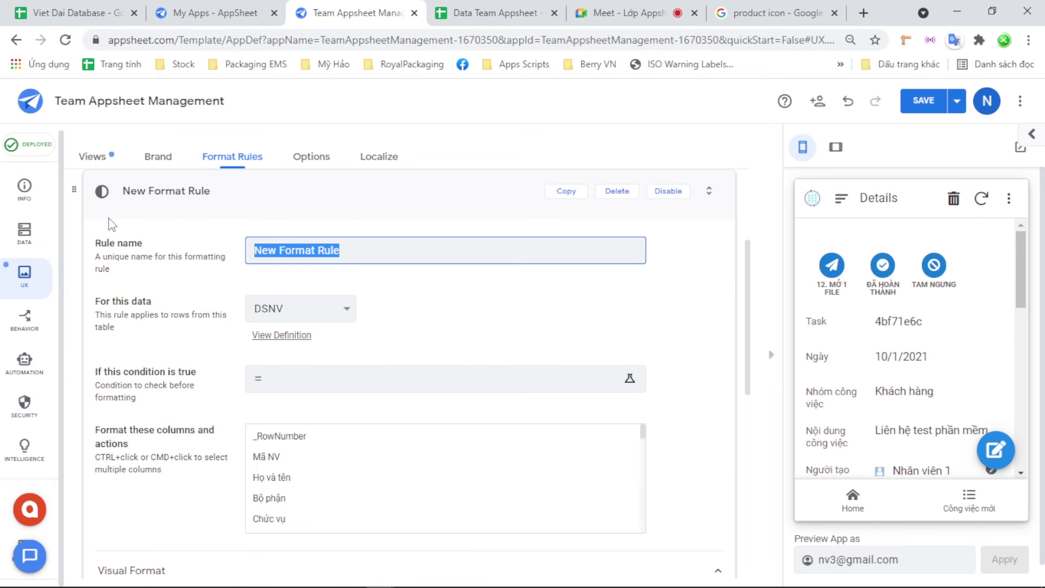
pyautogui.write('Đang thực hiện')
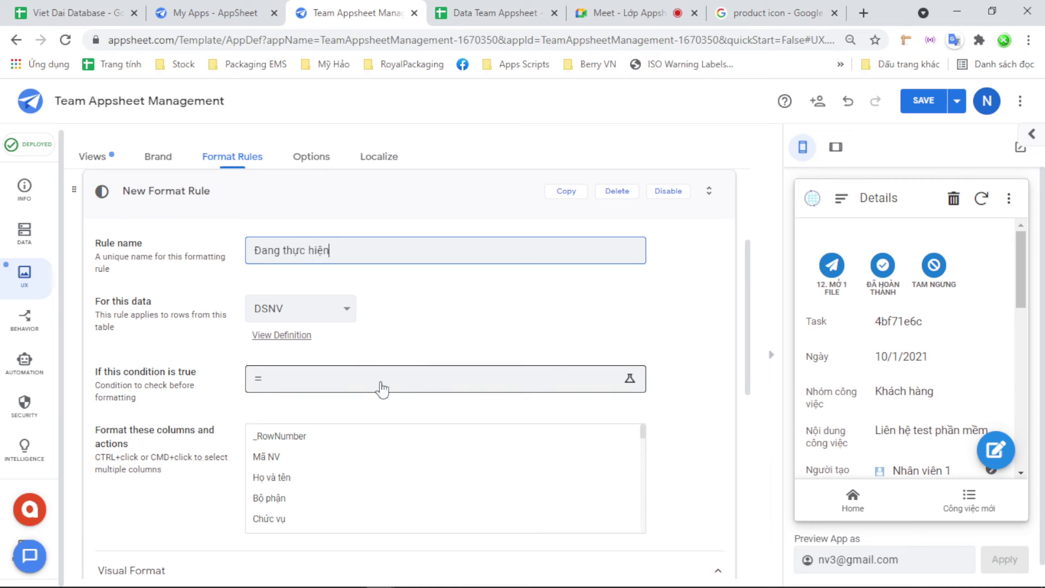
pyautogui.scroll(-5, 347, 499)
pyautogui.scroll(1, 359, 492)
pyautogui.scroll(3, 359, 492)
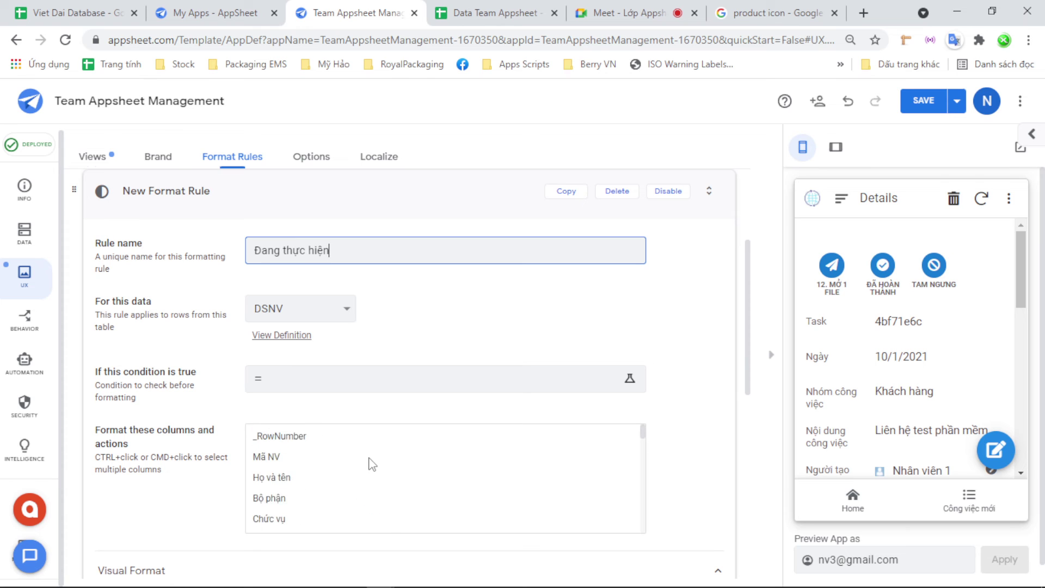
pyautogui.scroll(-2, 369, 460)
# Step: Apply the rule to the Công việc table
pyautogui.click(314, 315)
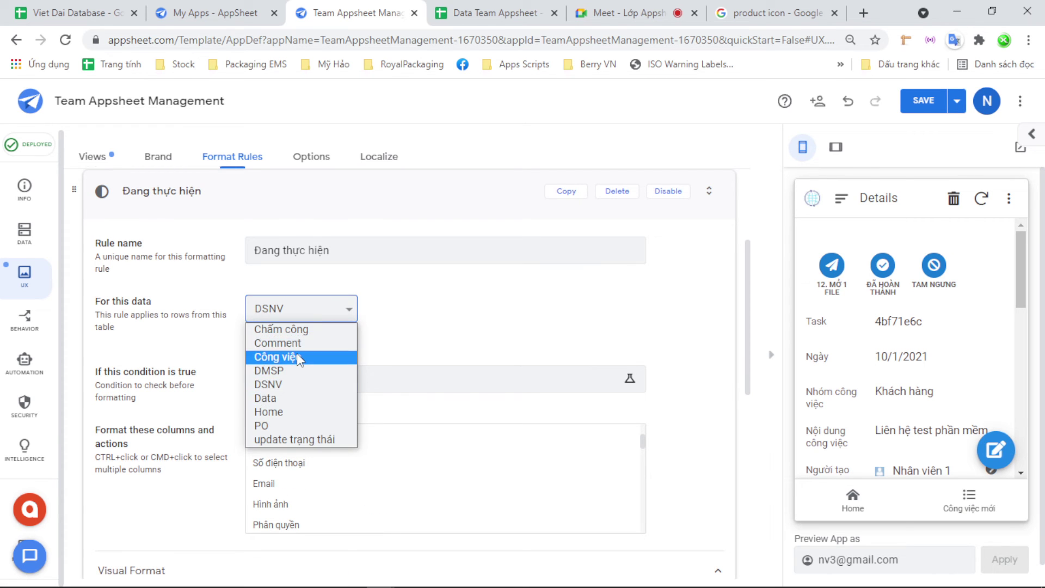
pyautogui.press('Escape')
pyautogui.scroll(-1, 323, 357)
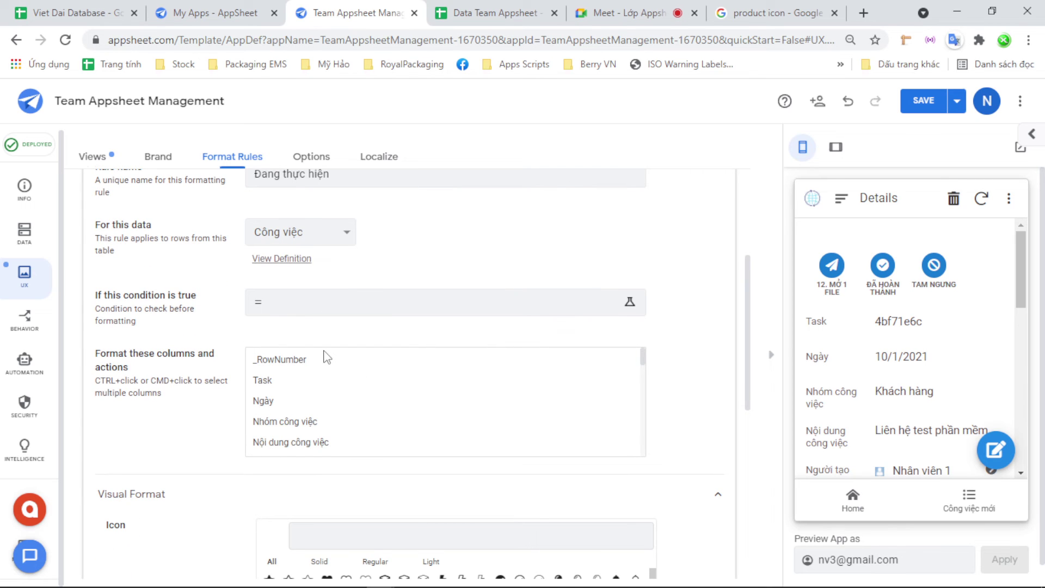
pyautogui.scroll(-1, 349, 388)
pyautogui.scroll(-5, 598, 381)
pyautogui.scroll(-5, 574, 381)
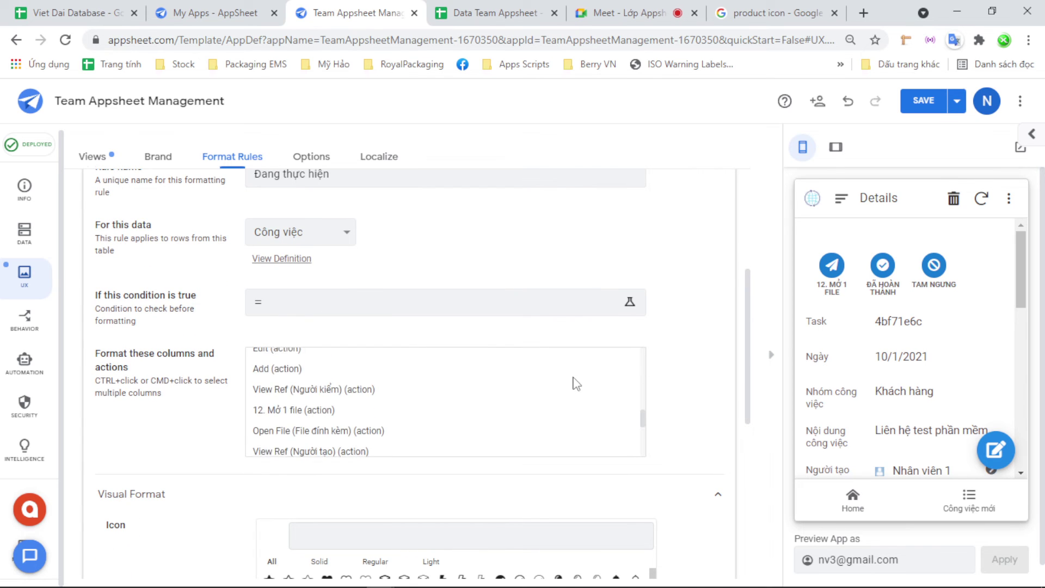
pyautogui.scroll(-5, 574, 384)
pyautogui.scroll(-1, 482, 418)
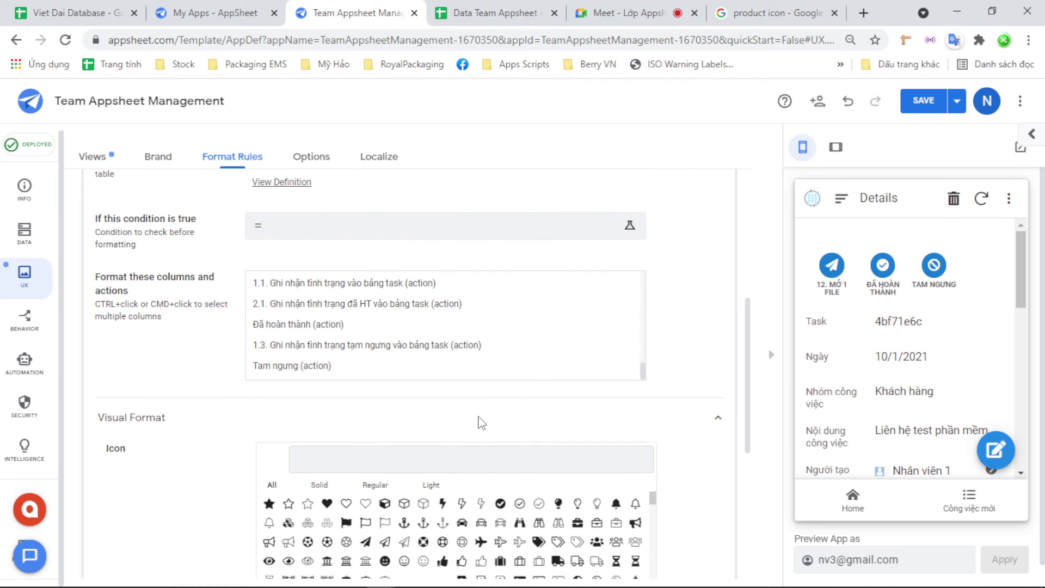
pyautogui.scroll(1, 320, 333)
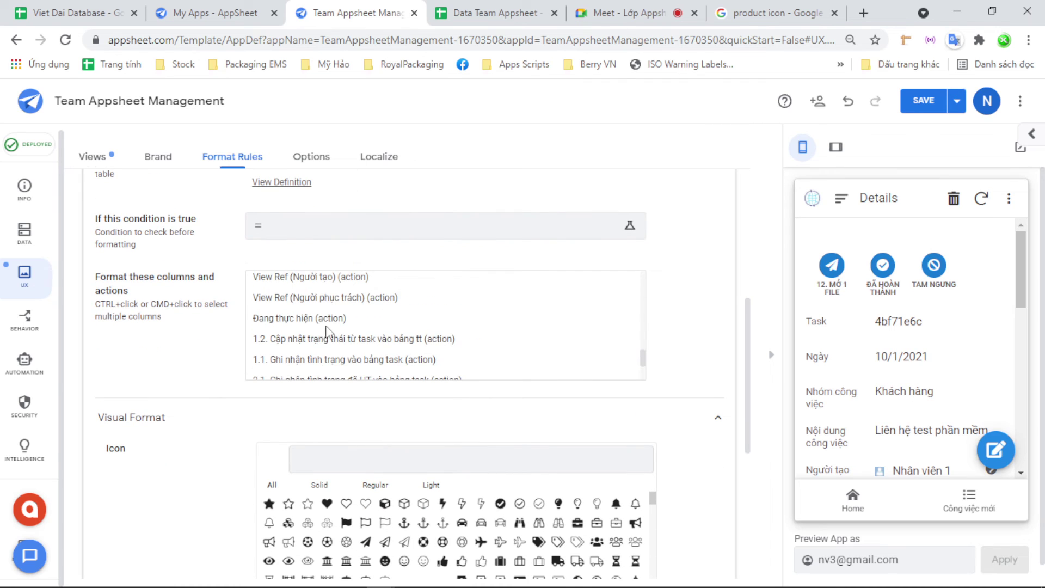
# Step: Target the Đang thực hiện action with the format rule
pyautogui.click(329, 321)
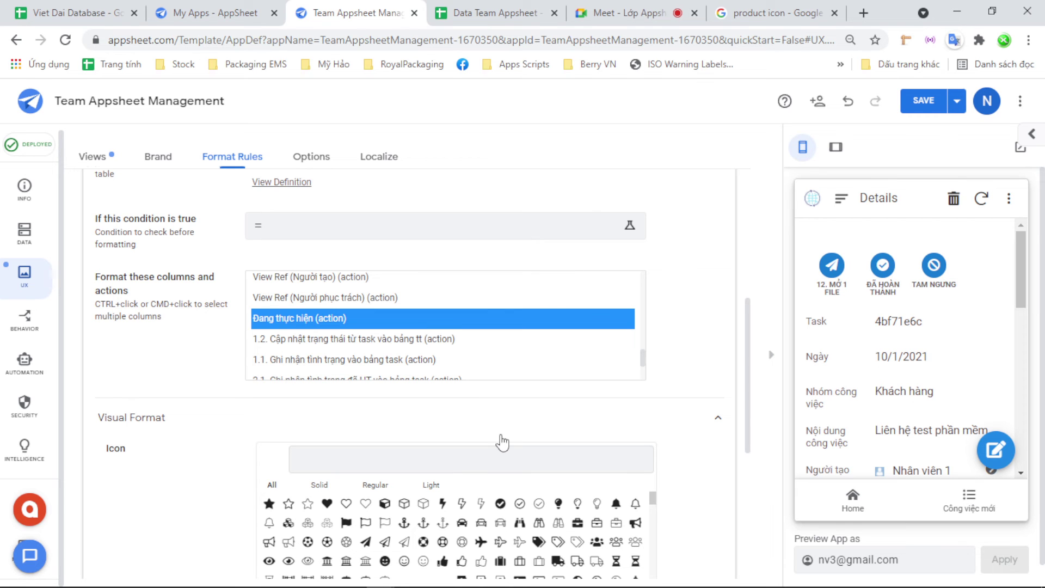
pyautogui.scroll(-5, 502, 442)
pyautogui.scroll(5, 513, 458)
pyautogui.scroll(-1, 512, 456)
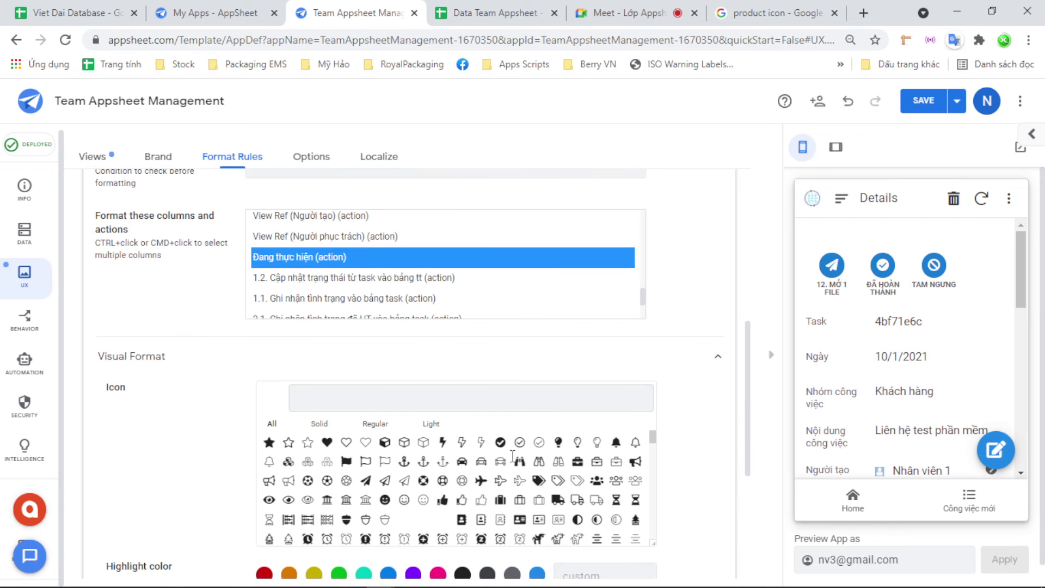
pyautogui.scroll(-2, 512, 456)
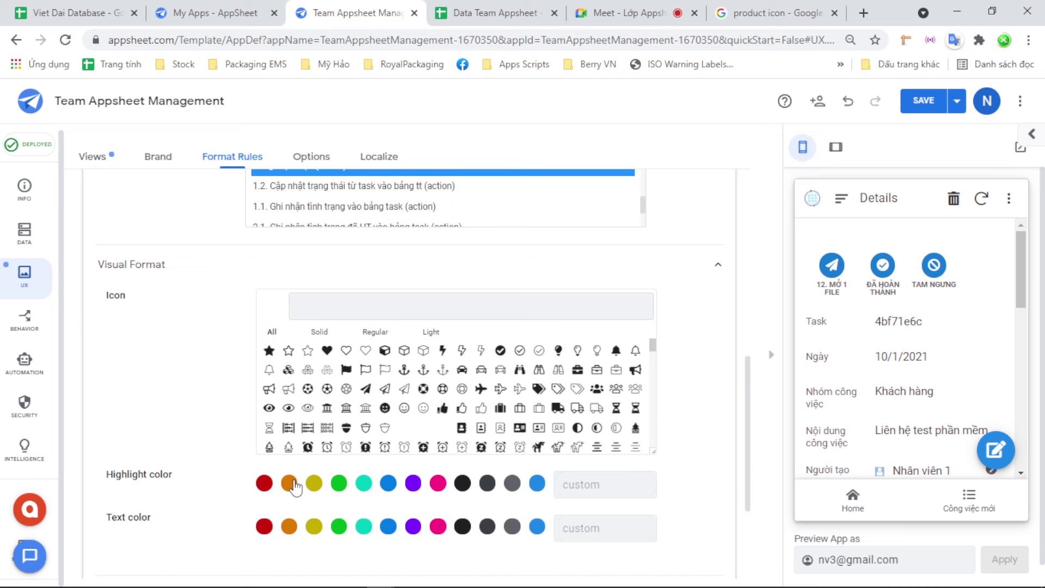
# Step: Make the highlight and text colour orange and save the app
pyautogui.click(289, 483)
pyautogui.scroll(1, 198, 403)
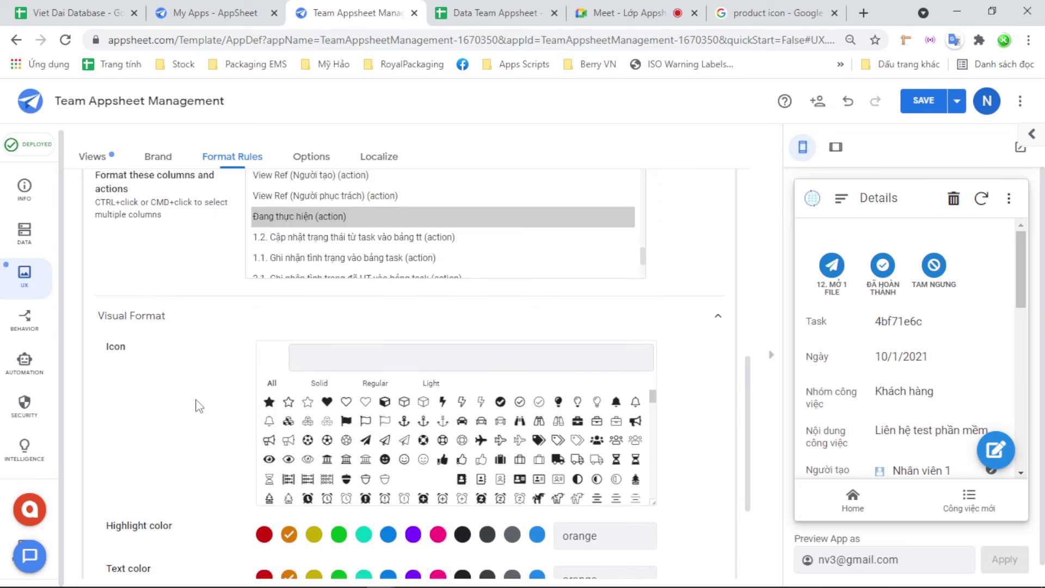
pyautogui.scroll(-1, 198, 403)
pyautogui.scroll(-2, 201, 407)
pyautogui.scroll(5, 198, 407)
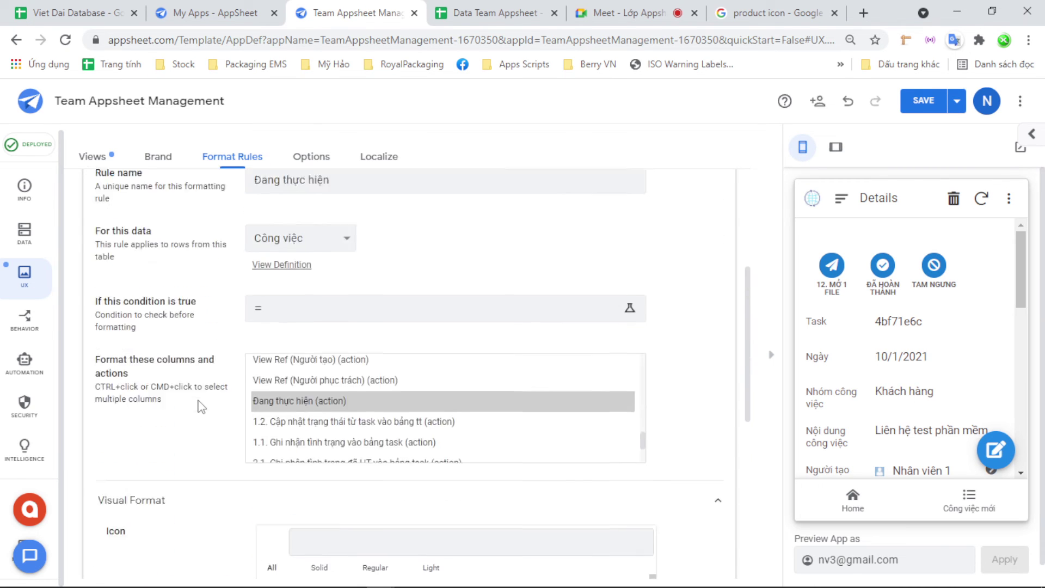
pyautogui.scroll(1, 198, 407)
pyautogui.click(919, 101)
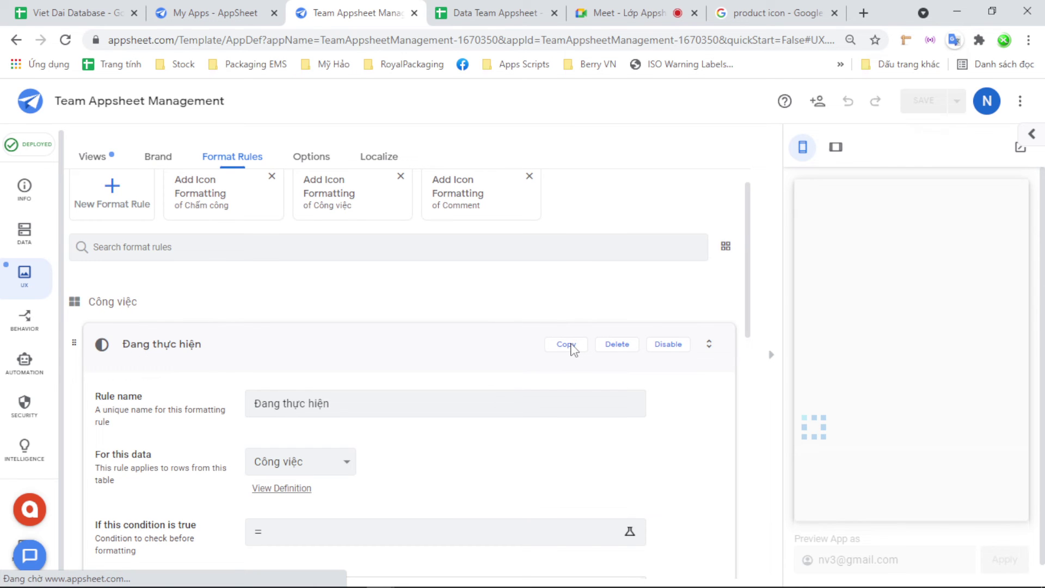
# Step: Duplicate the Đang thực hiện format rule as a Đã hoàn thành copy, leaving its condition unchanged
pyautogui.click(570, 346)
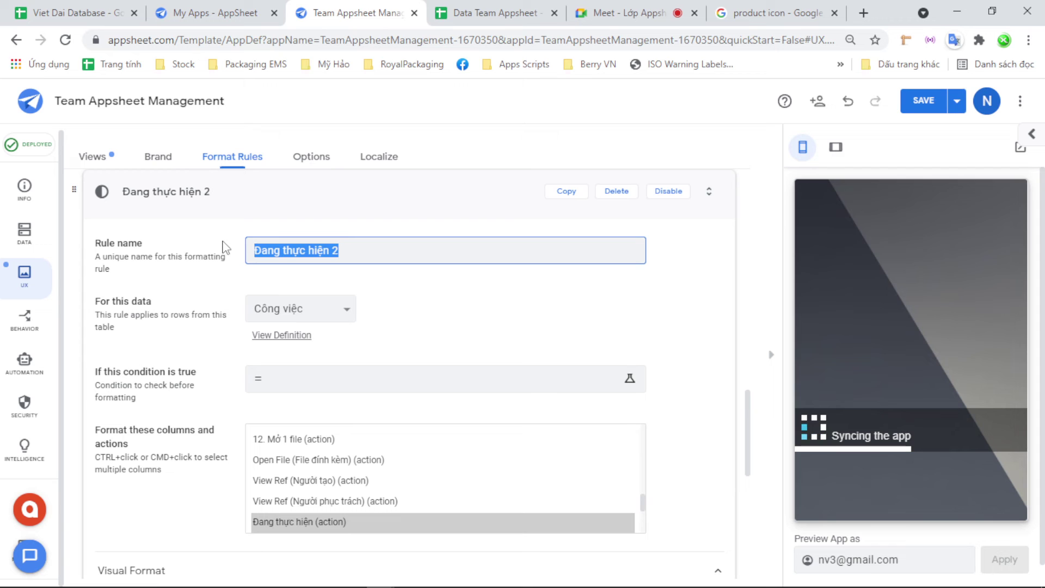
pyautogui.write('Đã hoàn thành')
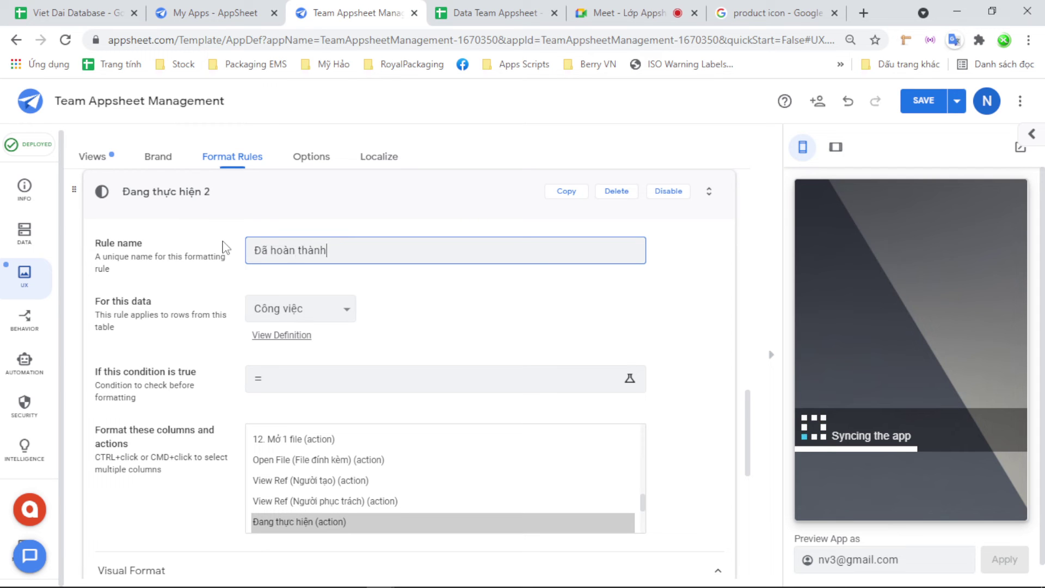
pyautogui.scroll(2, 125, 228)
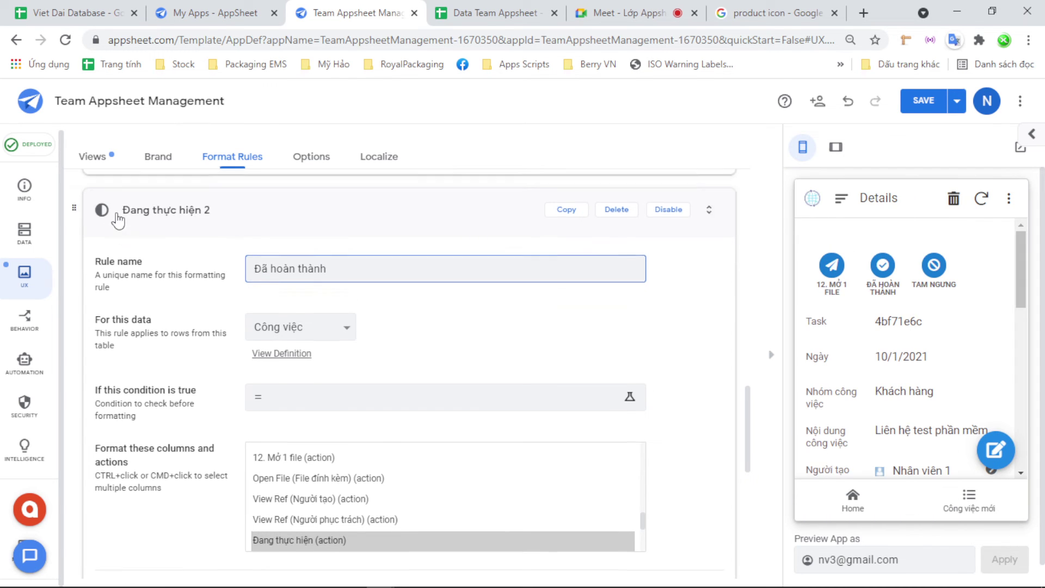
pyautogui.scroll(3, 145, 268)
pyautogui.scroll(1, 148, 278)
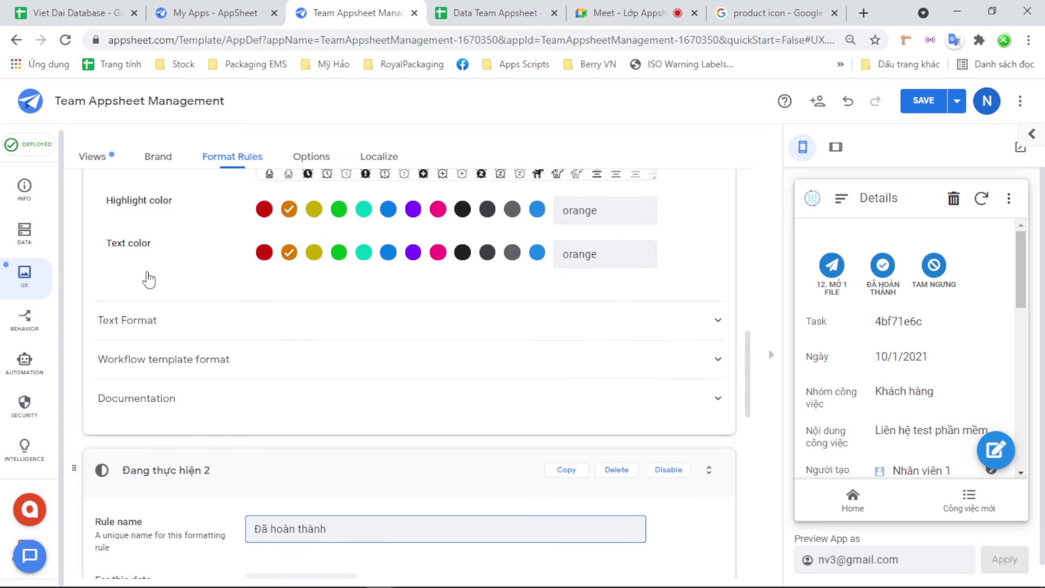
pyautogui.scroll(-5, 152, 274)
pyautogui.scroll(3, 218, 283)
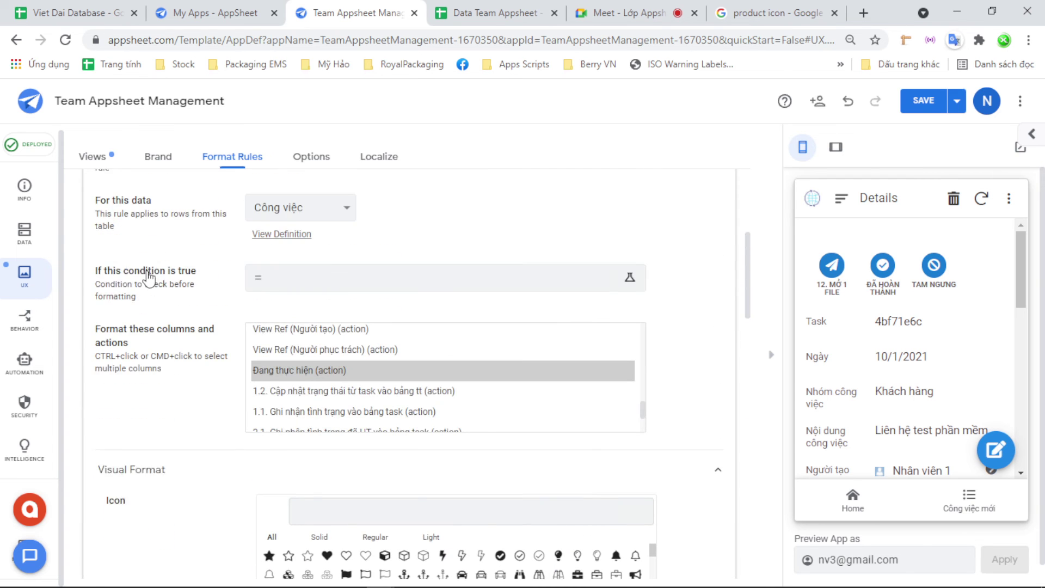
pyautogui.click(321, 296)
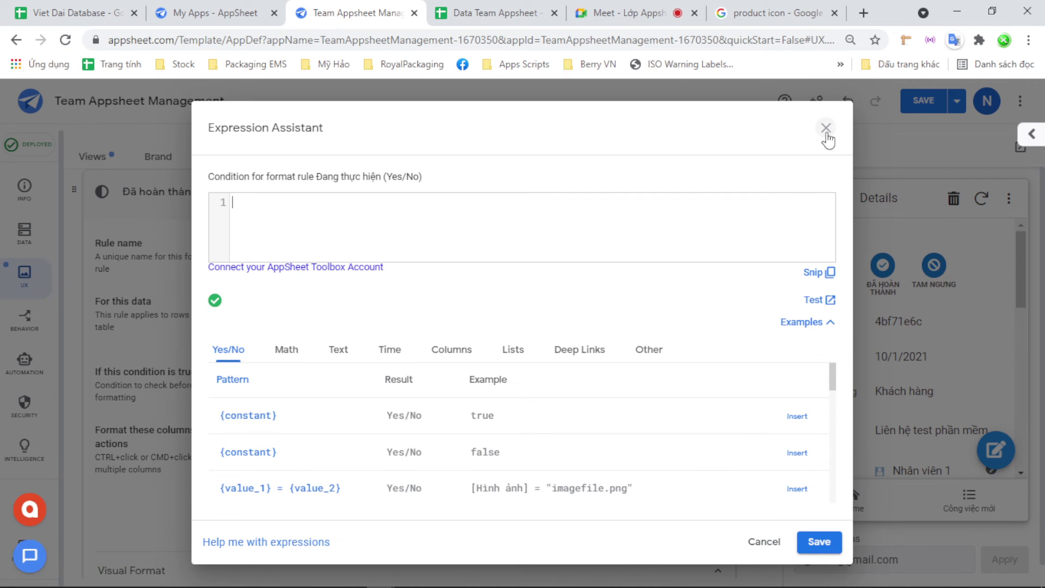
pyautogui.click(826, 128)
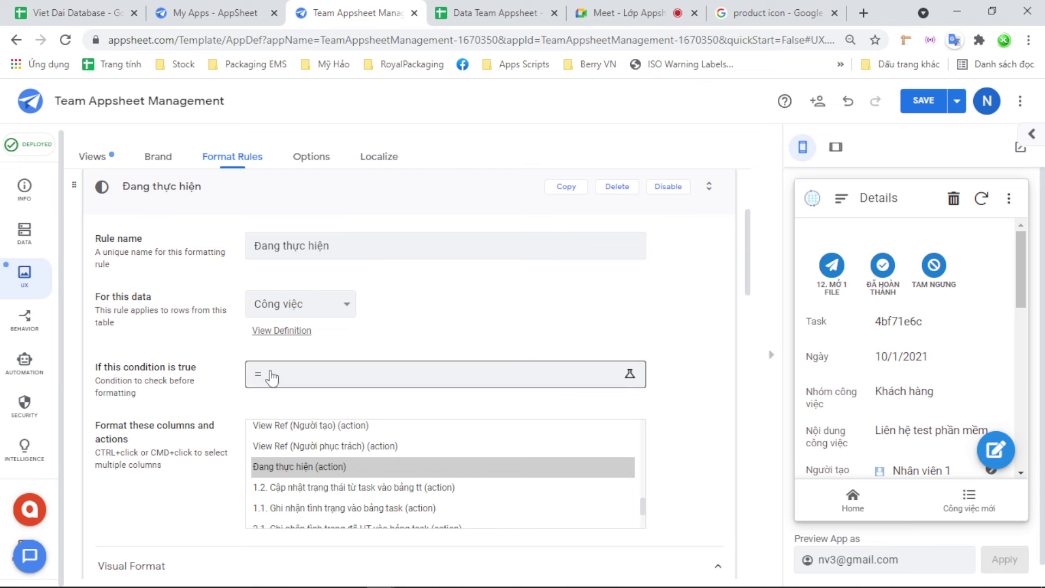
# Step: Rename the in-progress rule to 'Action Đang thực hiện'
pyautogui.scroll(-5, 143, 365)
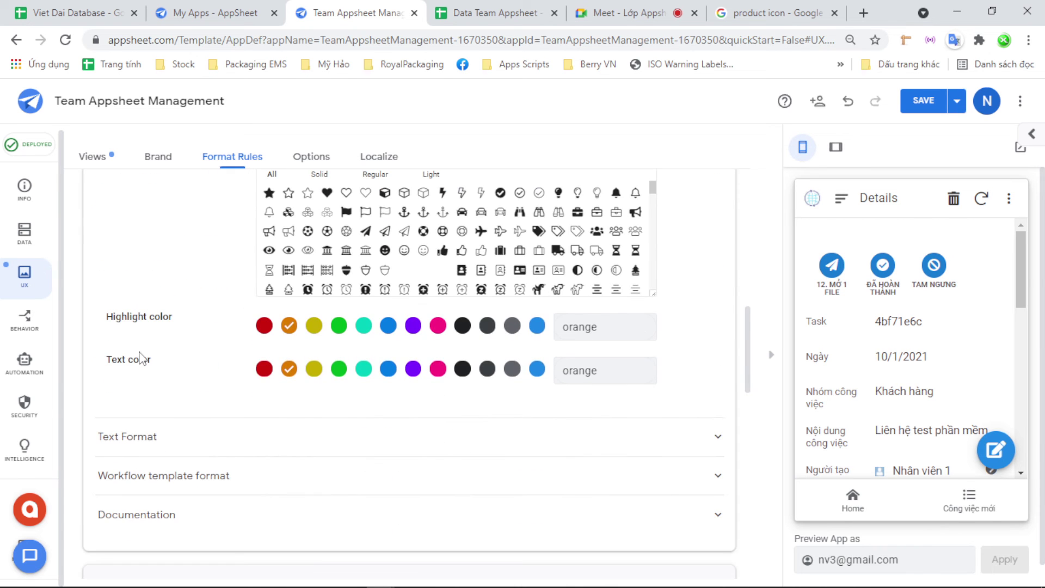
pyautogui.scroll(5, 283, 337)
pyautogui.scroll(3, 282, 337)
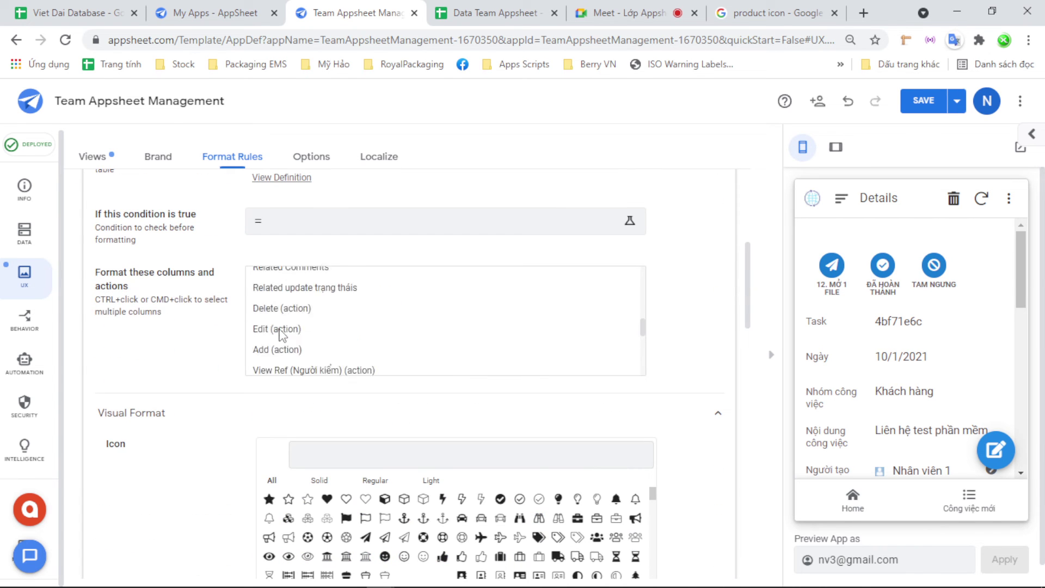
pyautogui.scroll(3, 282, 337)
pyautogui.scroll(5, 175, 313)
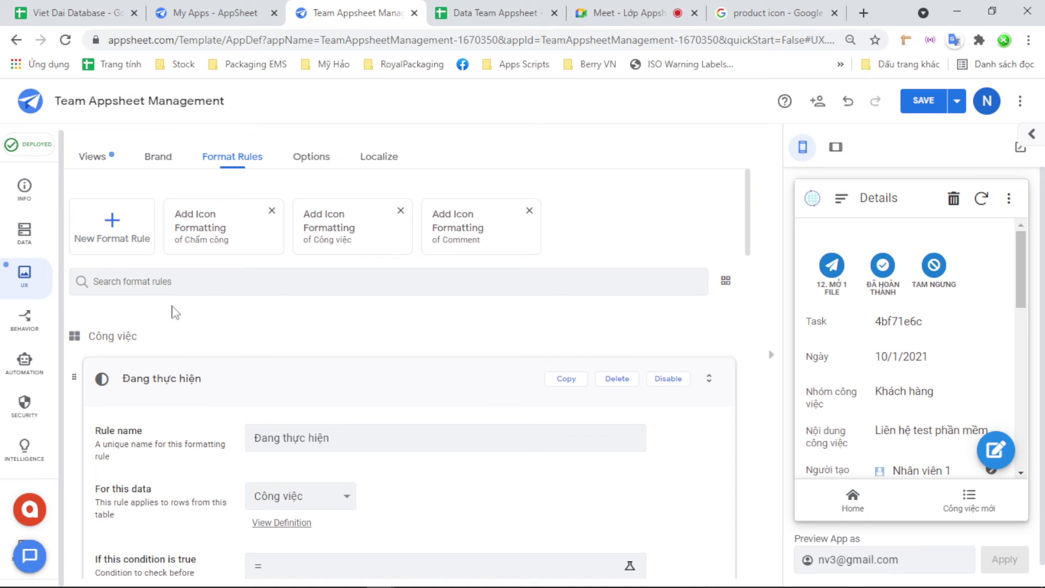
pyautogui.click(254, 437)
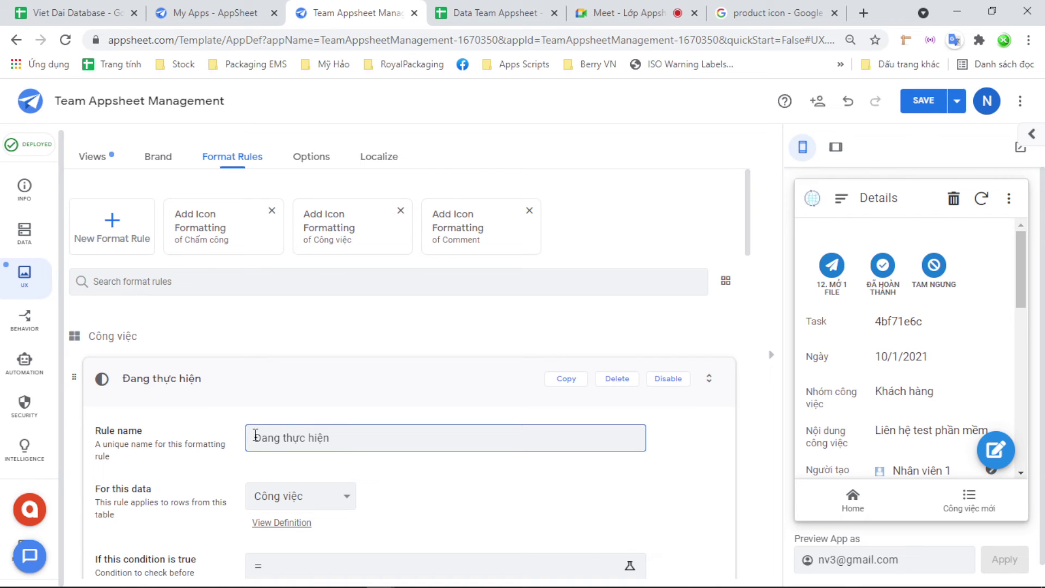
pyautogui.write('Act')
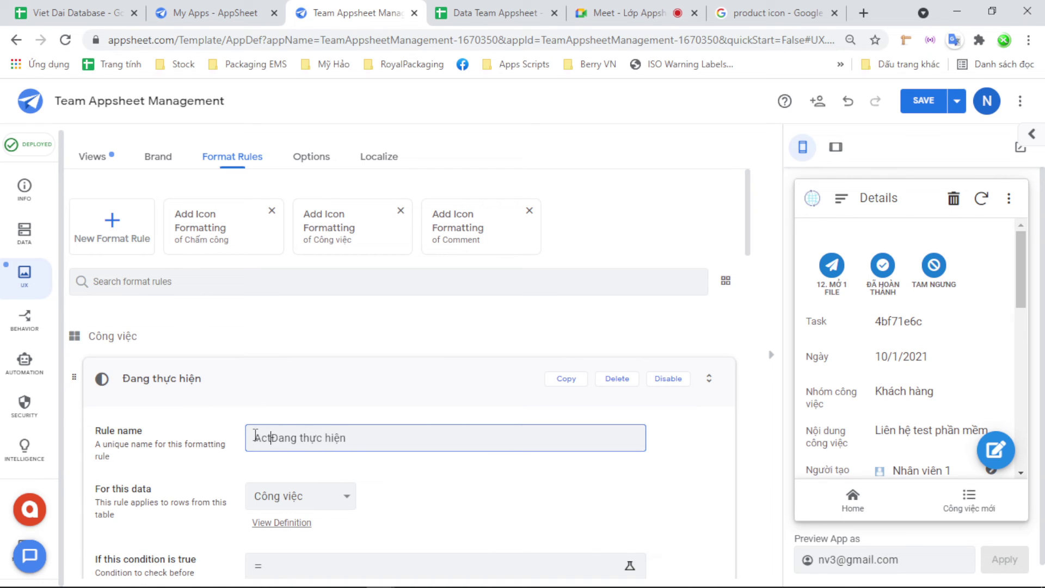
pyautogui.write('ion')
pyautogui.press('Return')
# Step: Rename the completed rule to 'action Đã hoàn thành' and give it a green highlight
pyautogui.scroll(-3, 256, 438)
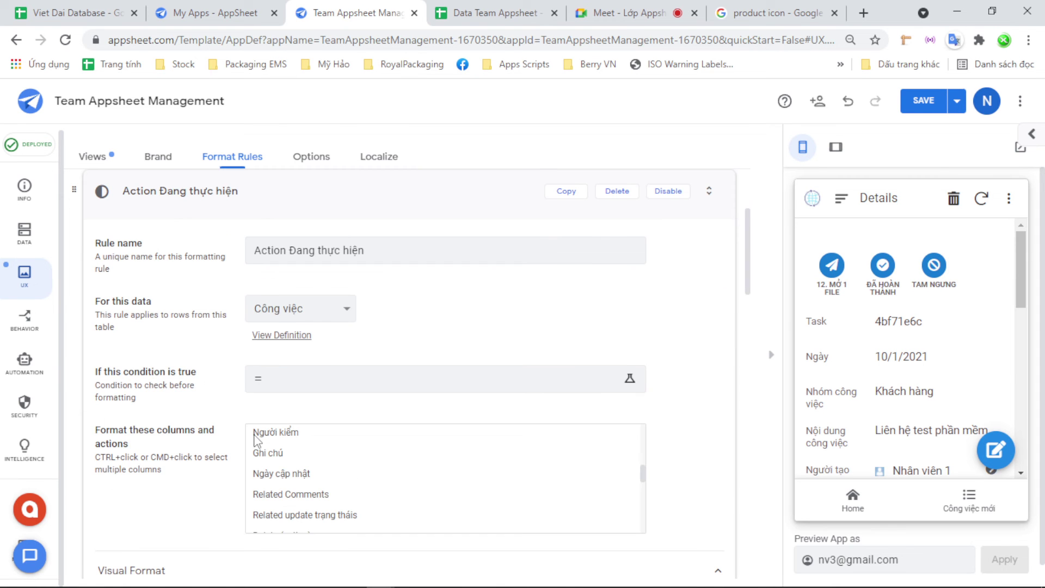
pyautogui.scroll(3, 152, 390)
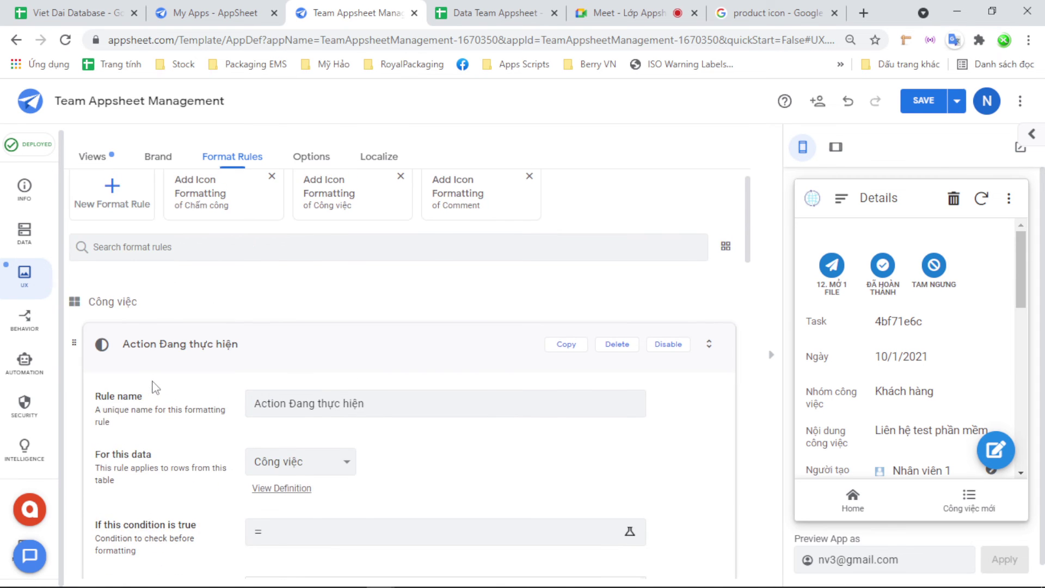
pyautogui.scroll(-2, 152, 388)
pyautogui.scroll(2, 153, 381)
pyautogui.click(157, 356)
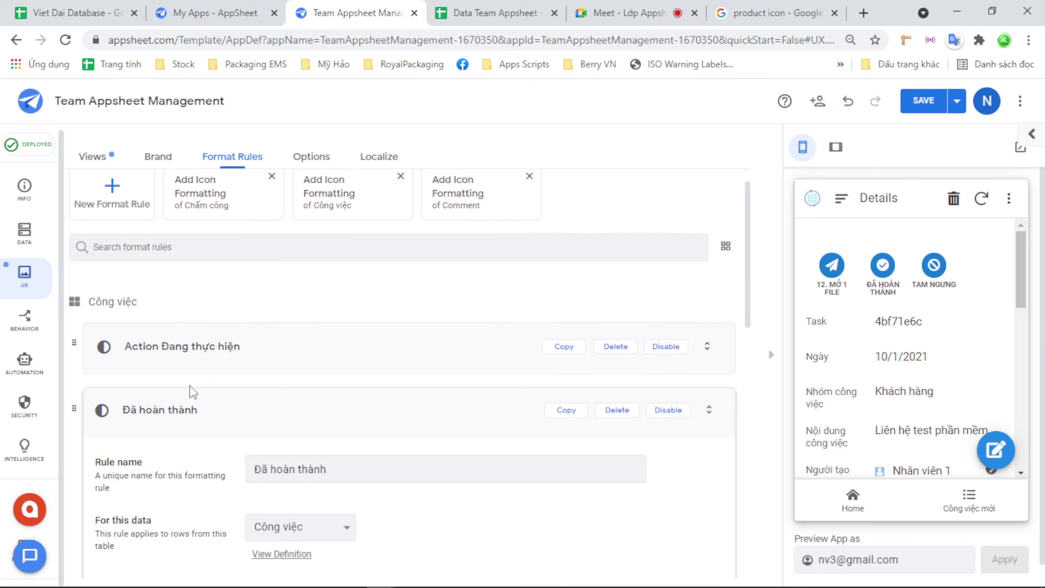
pyautogui.scroll(-1, 191, 391)
pyautogui.click(256, 392)
pyautogui.write('a')
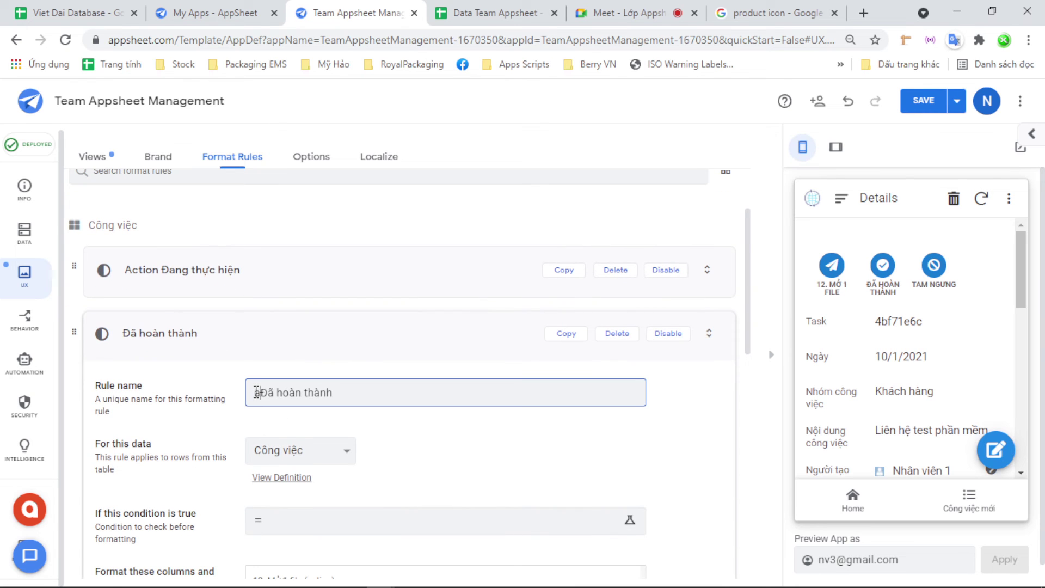
pyautogui.write('ction')
pyautogui.scroll(-4, 259, 400)
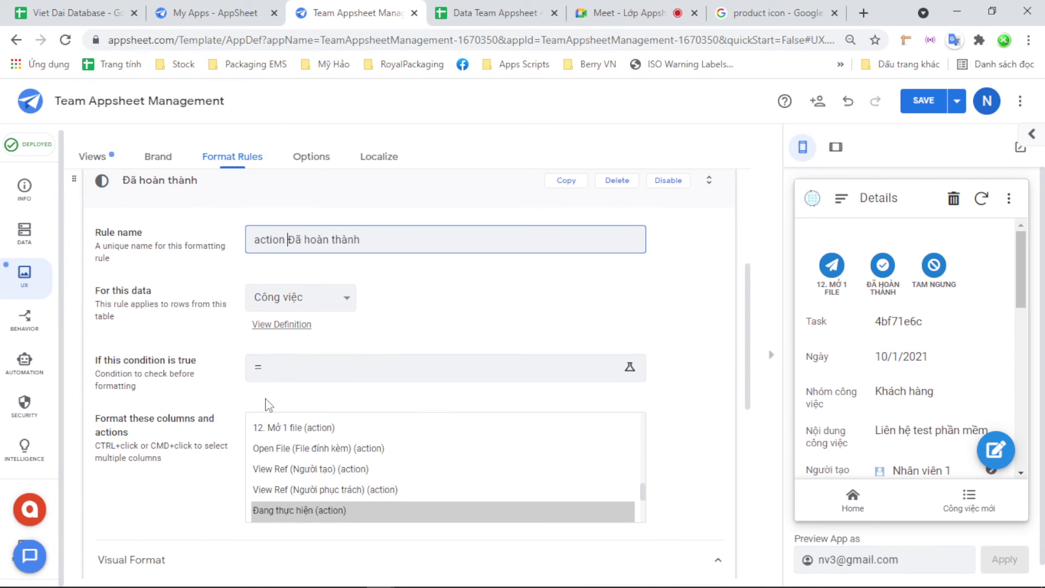
pyautogui.scroll(-5, 259, 405)
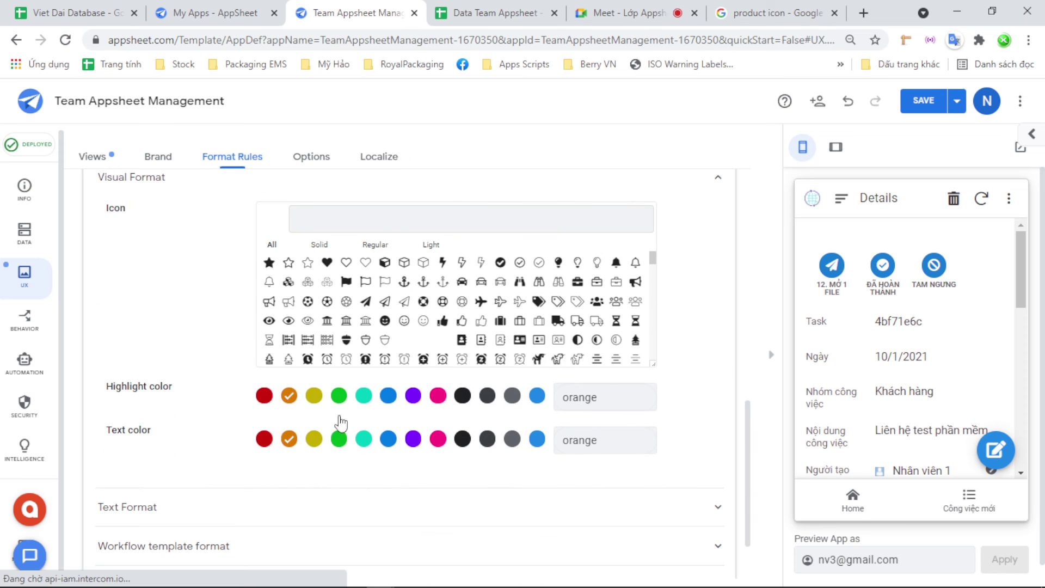
pyautogui.scroll(7, 341, 401)
pyautogui.scroll(-2, 337, 468)
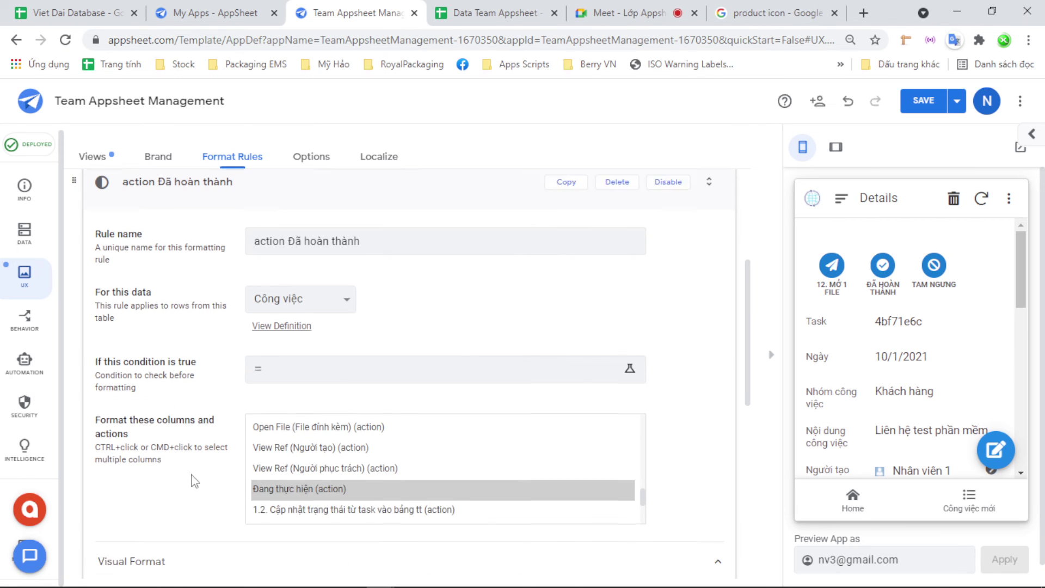
pyautogui.scroll(-4, 338, 468)
pyautogui.click(339, 560)
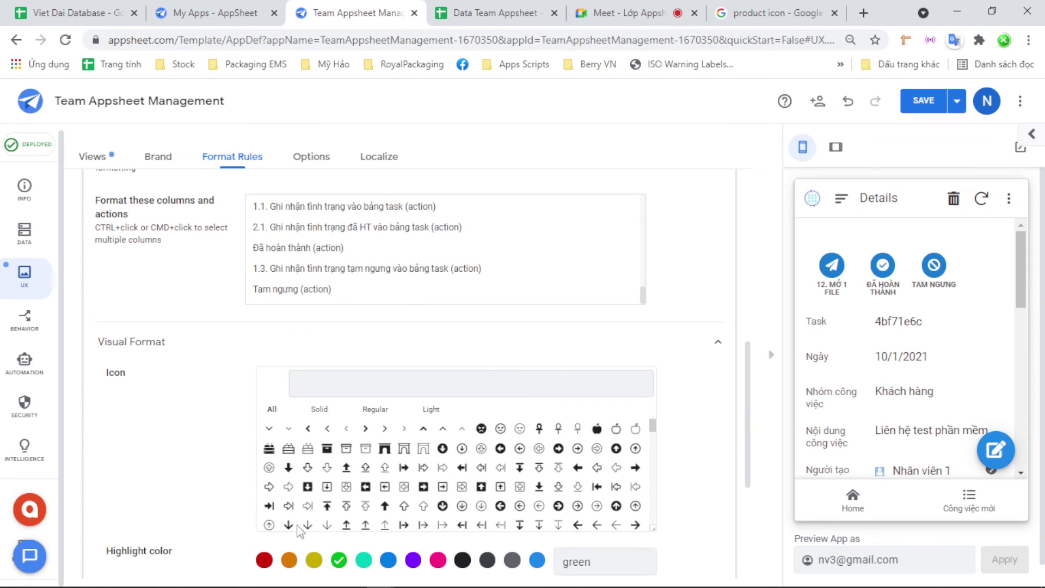
# Step: Duplicate the 'action Đã hoàn thành' rule
pyautogui.scroll(-2, 217, 455)
pyautogui.scroll(-3, 217, 454)
pyautogui.scroll(5, 298, 444)
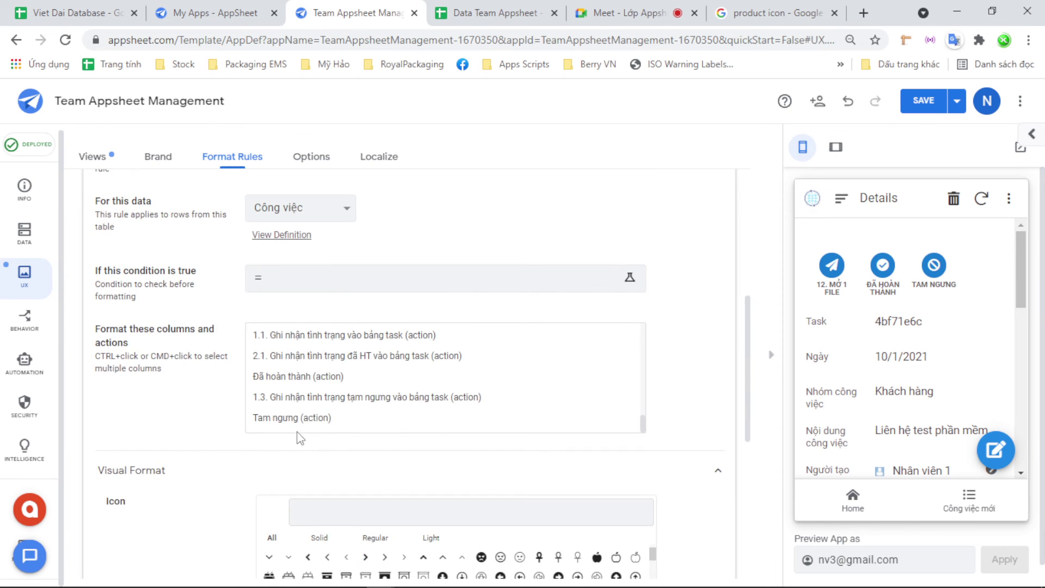
pyautogui.scroll(-5, 245, 422)
pyautogui.scroll(7, 150, 365)
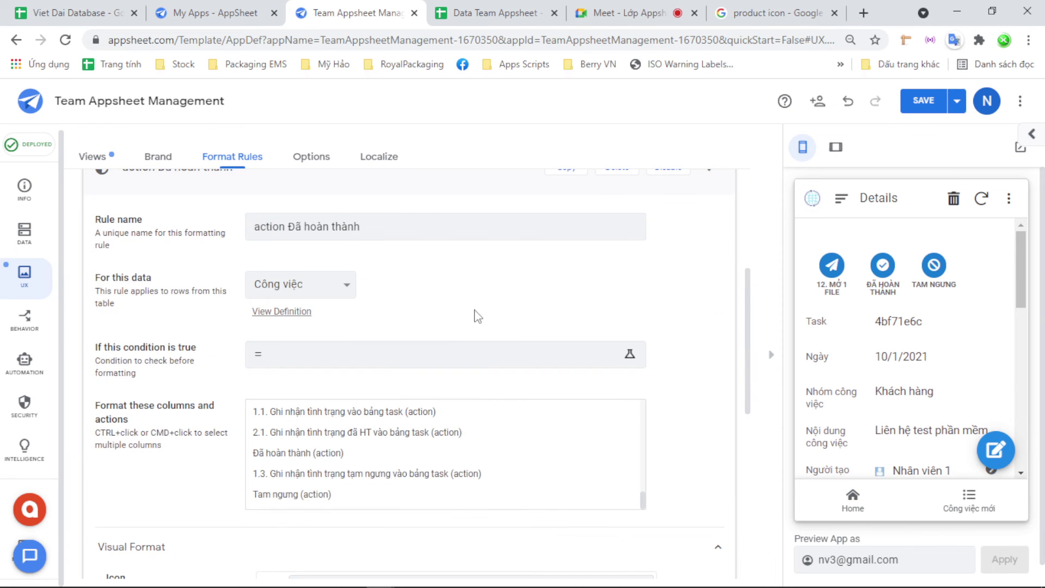
pyautogui.scroll(2, 474, 315)
pyautogui.click(566, 245)
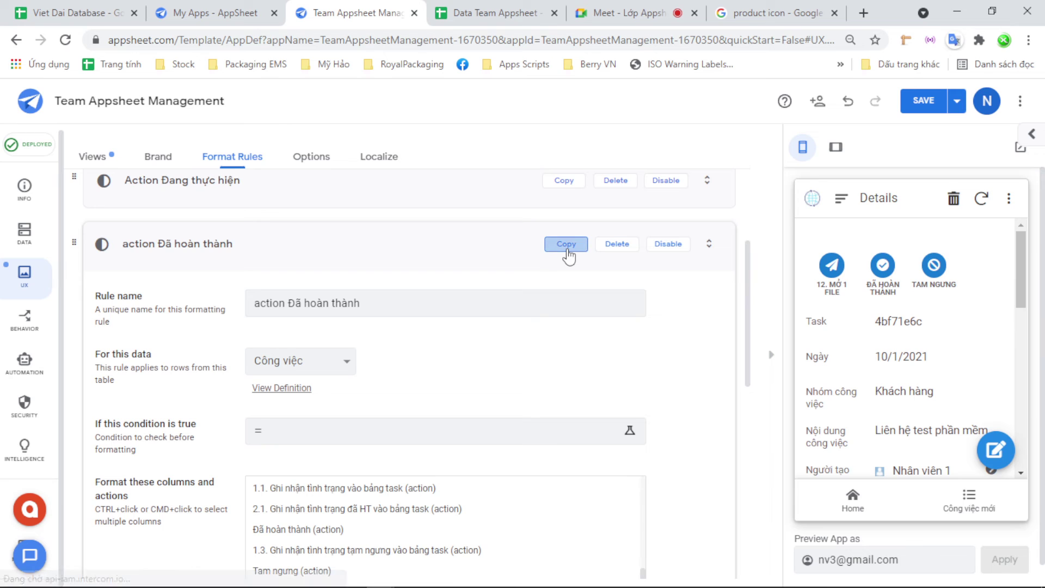
# Step: Rename the copied rule to 'action Tạm ngưng' and apply it to the Tam ngưng (action) column
pyautogui.moveTo(392, 249); pyautogui.dragTo(296, 243)
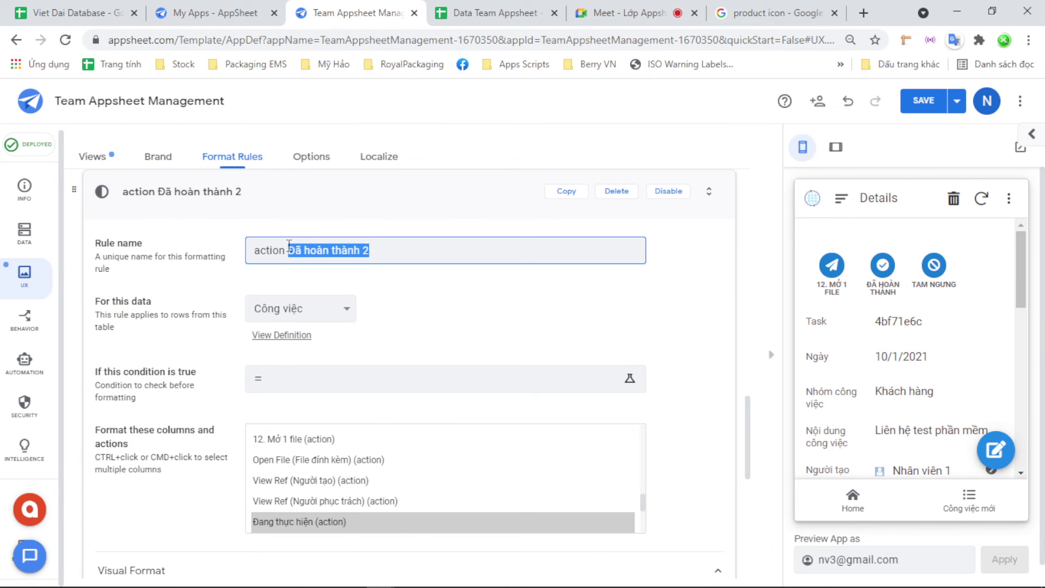
pyautogui.write('ma')
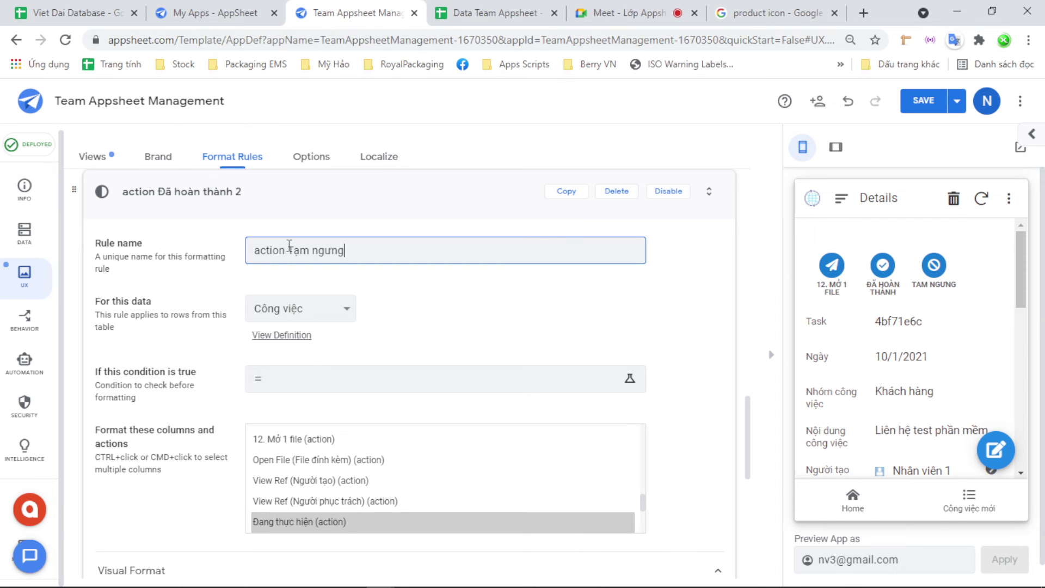
pyautogui.scroll(-2, 381, 326)
pyautogui.scroll(-3, 411, 390)
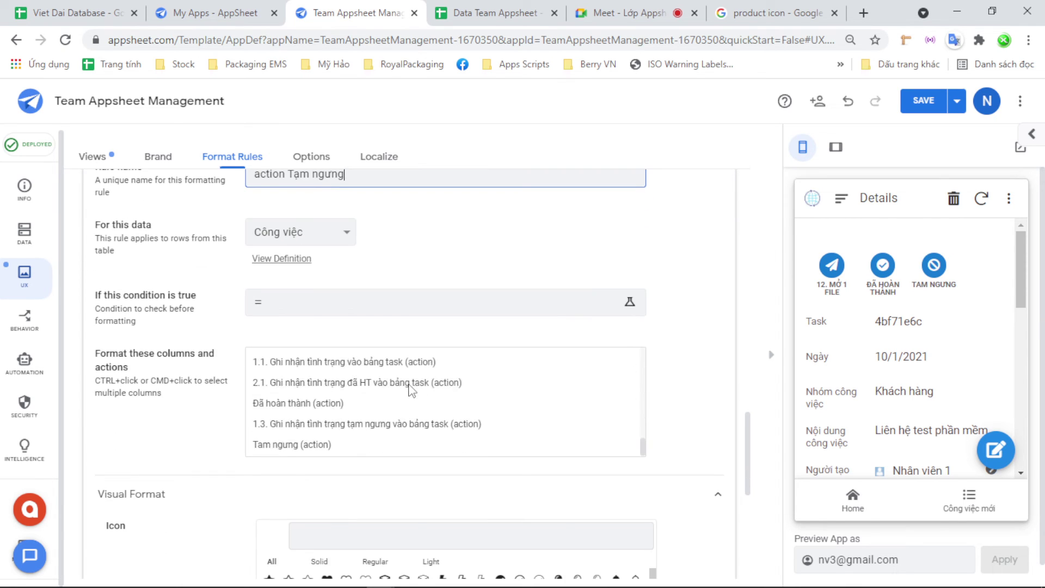
pyautogui.scroll(1, 330, 446)
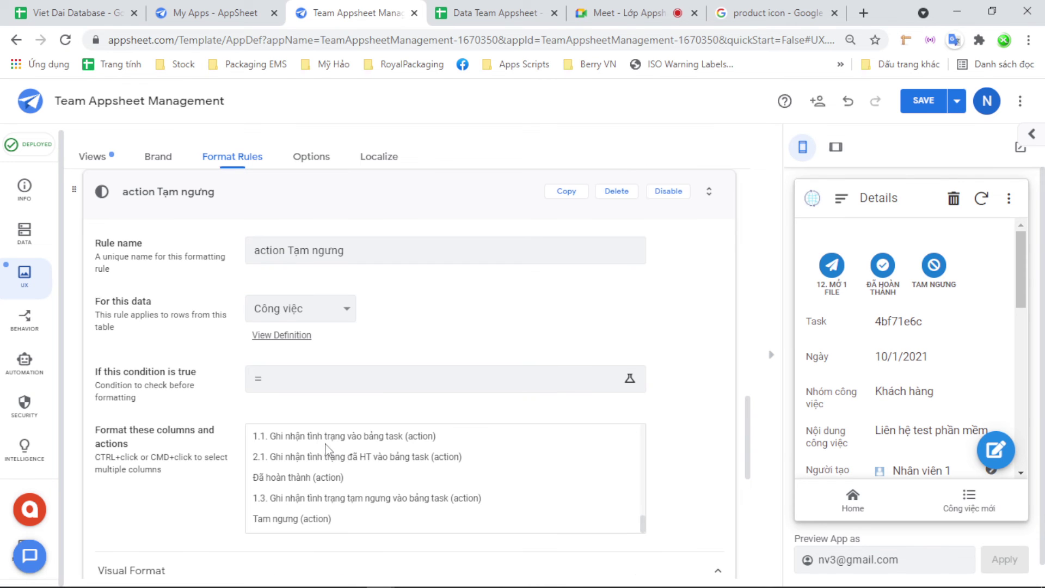
pyautogui.click(308, 518)
# Step: Set the rule's text and highlight colours to red and save the app
pyautogui.scroll(-2, 167, 477)
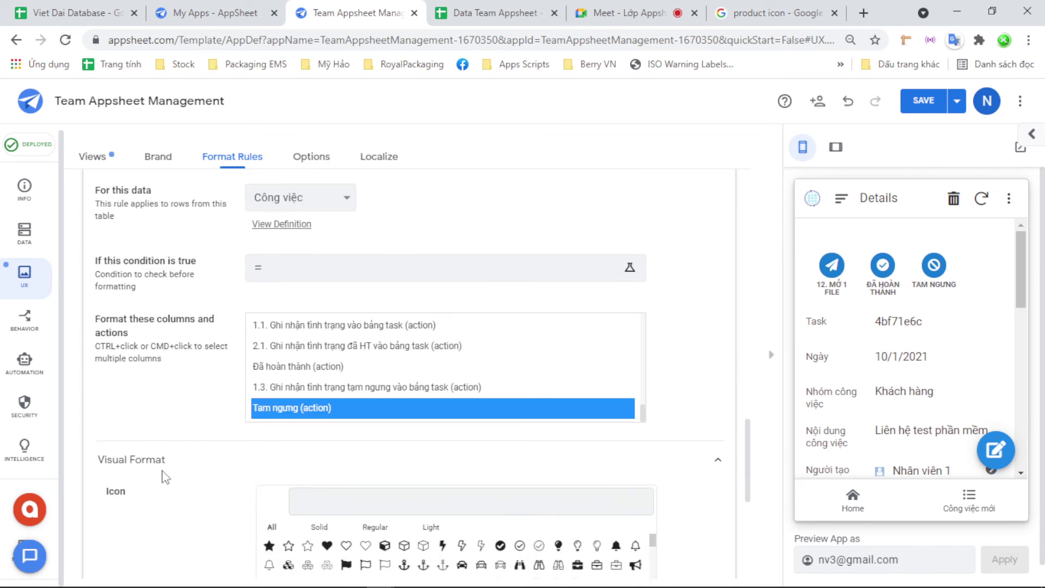
pyautogui.scroll(-2, 183, 474)
pyautogui.scroll(-3, 284, 471)
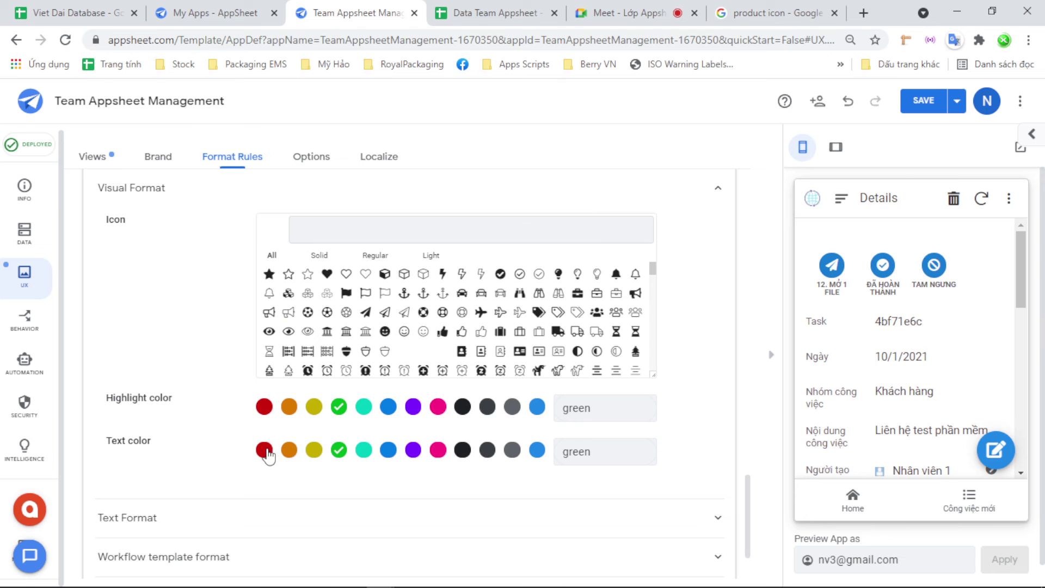
pyautogui.click(264, 449)
pyautogui.click(265, 408)
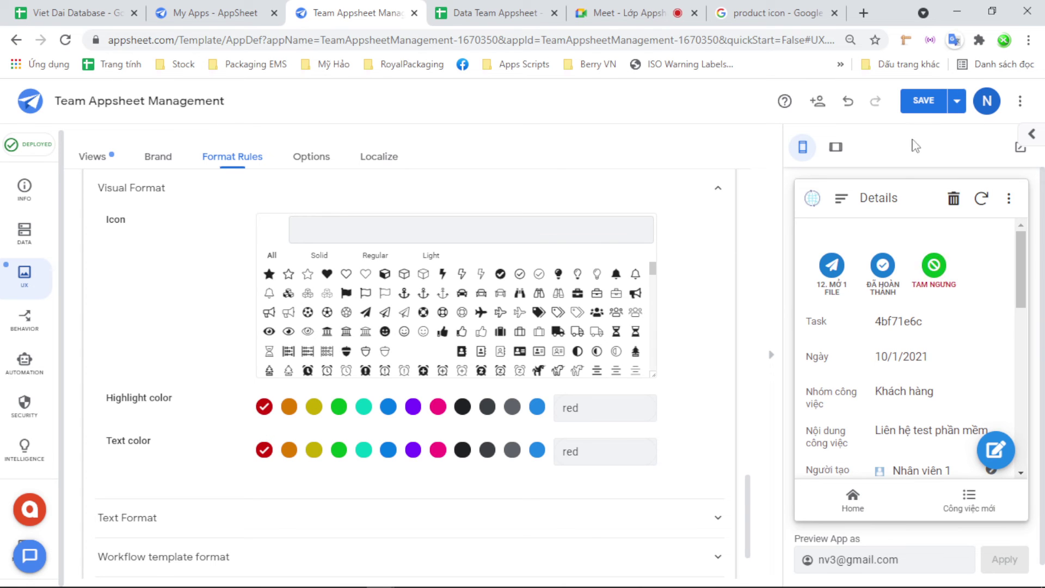
pyautogui.click(921, 107)
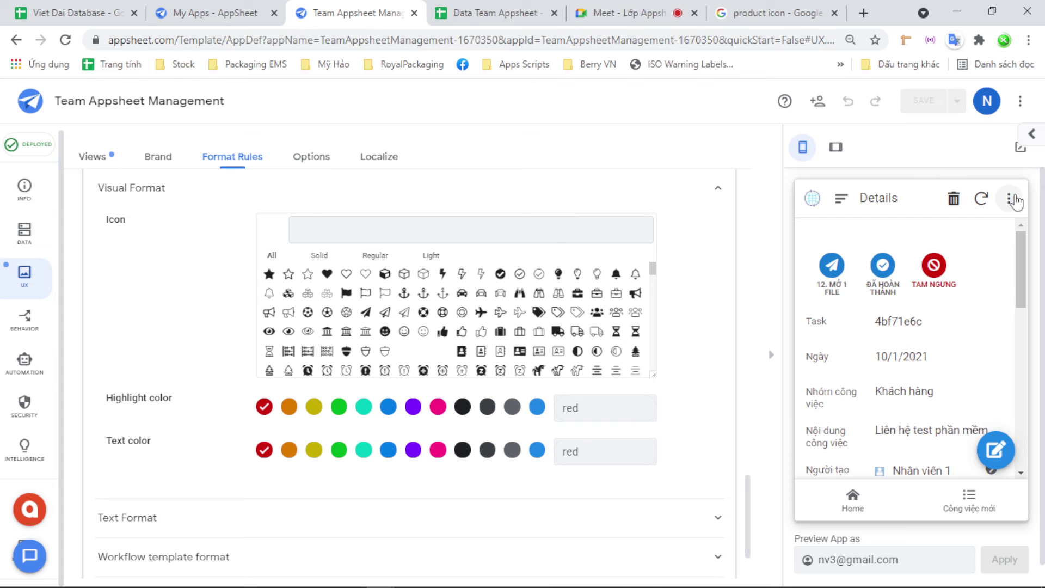
# Step: Apply the green rule to the Đã hoàn thành (action) column and save the app
pyautogui.scroll(1, 707, 380)
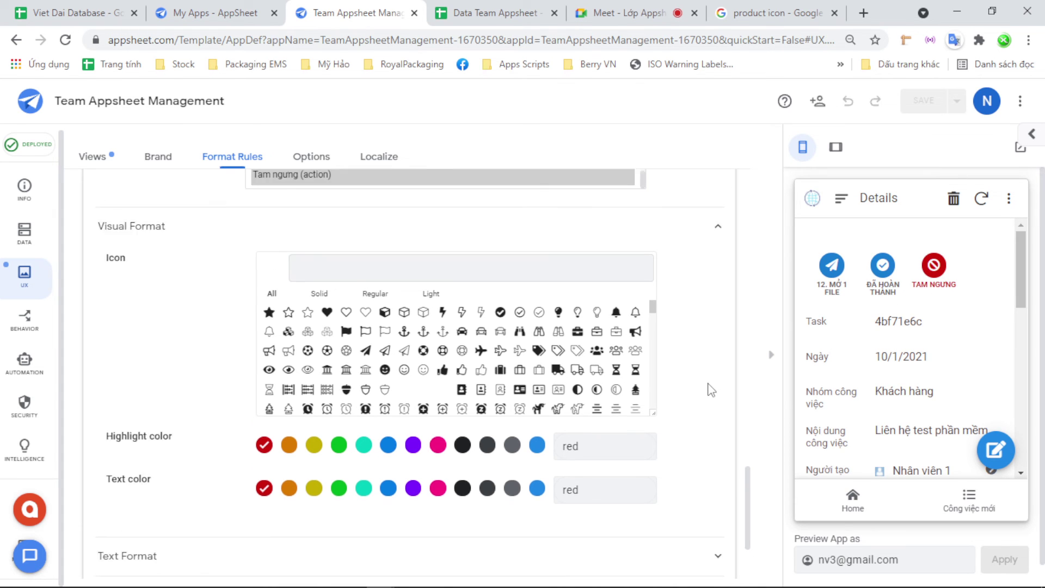
pyautogui.scroll(1, 706, 379)
pyautogui.scroll(5, 706, 380)
pyautogui.scroll(5, 707, 380)
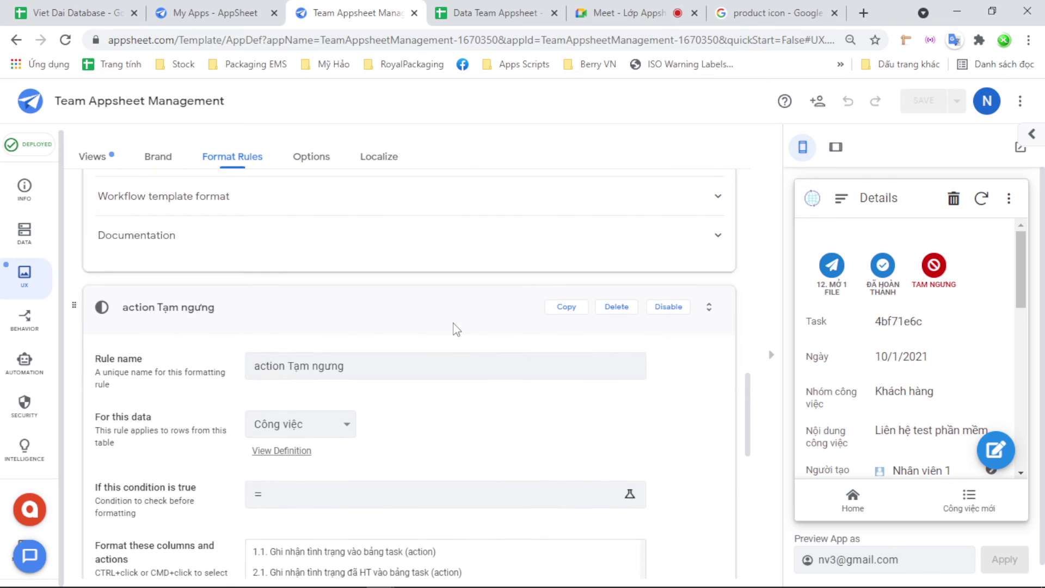
pyautogui.scroll(-1, 455, 326)
pyautogui.scroll(5, 456, 329)
pyautogui.scroll(5, 456, 329)
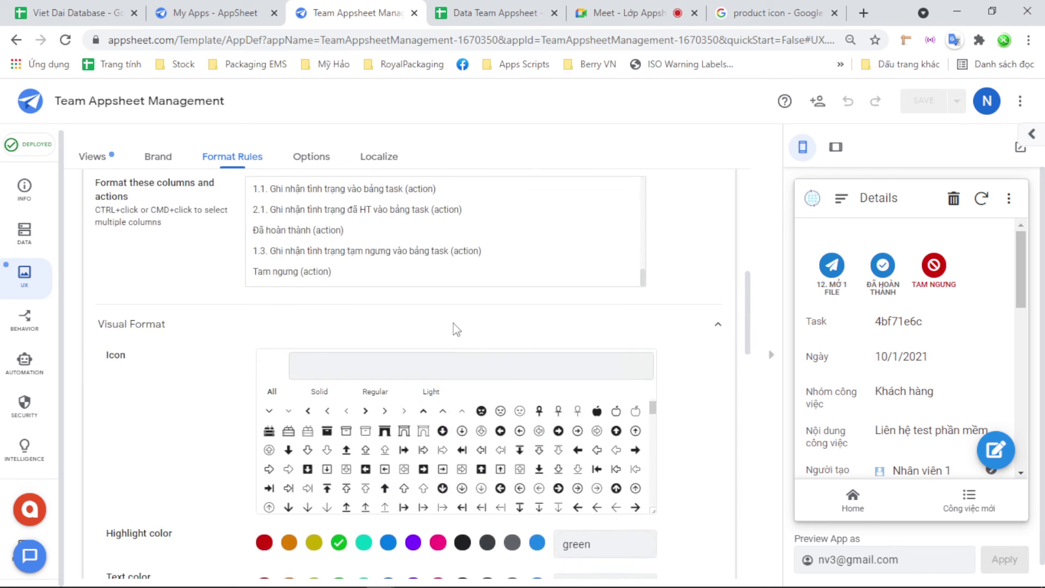
pyautogui.scroll(5, 456, 329)
pyautogui.scroll(1, 455, 326)
pyautogui.scroll(-3, 446, 334)
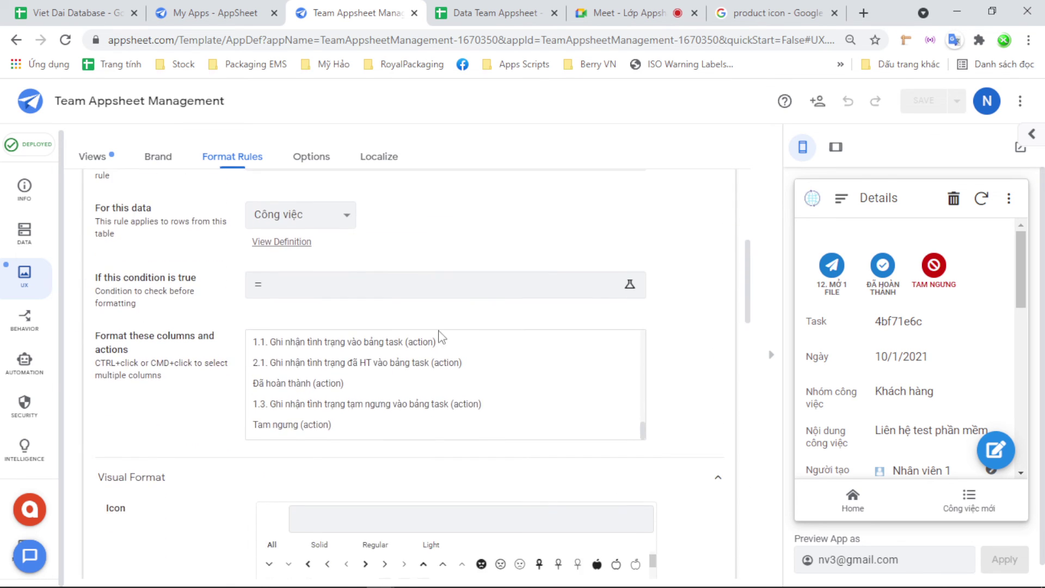
pyautogui.scroll(-3, 414, 346)
pyautogui.scroll(1, 308, 256)
pyautogui.scroll(2, 308, 256)
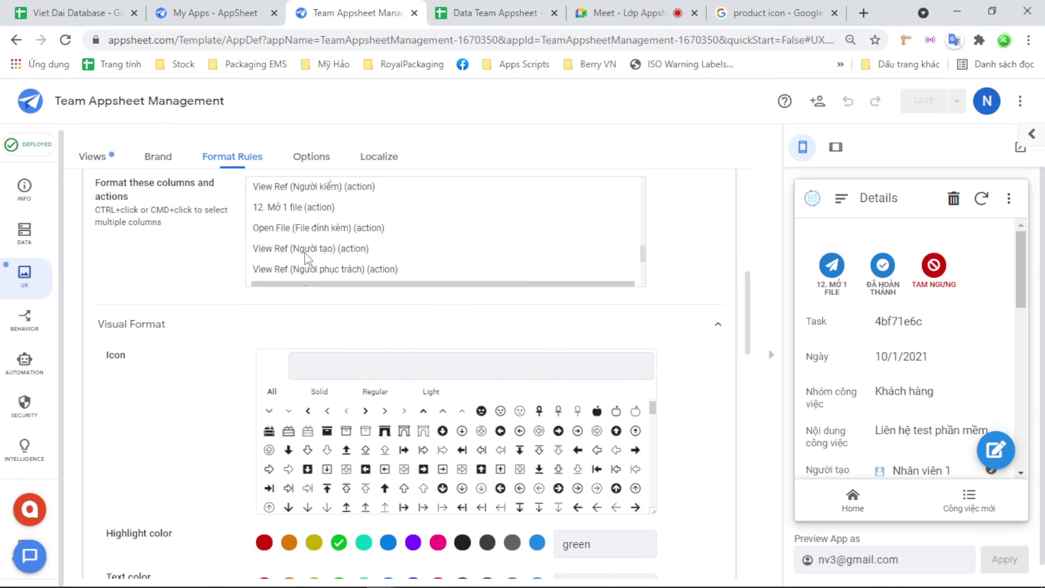
pyautogui.scroll(-1, 307, 255)
pyautogui.scroll(-2, 307, 258)
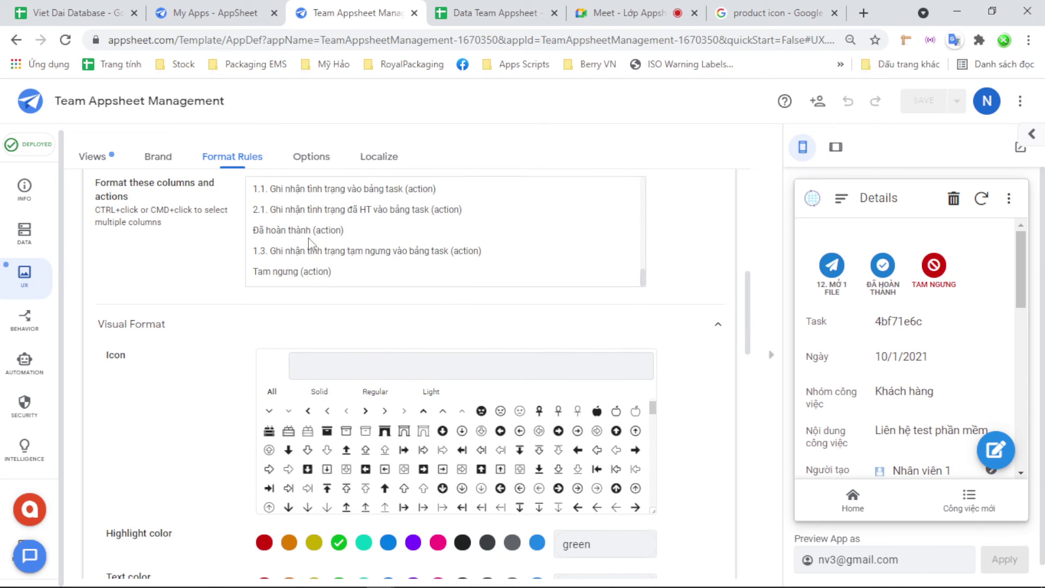
pyautogui.click(315, 231)
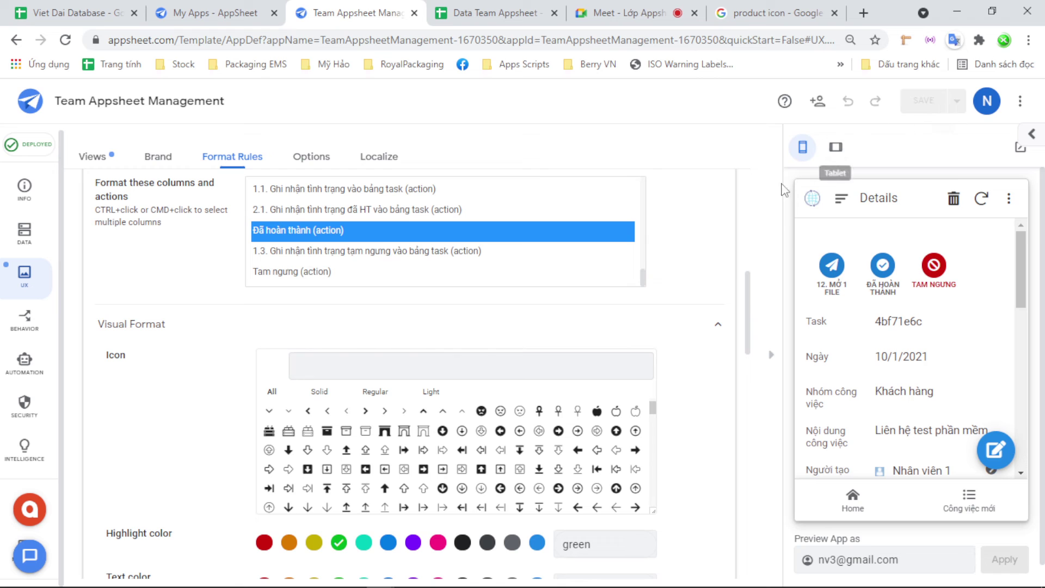
pyautogui.click(750, 159)
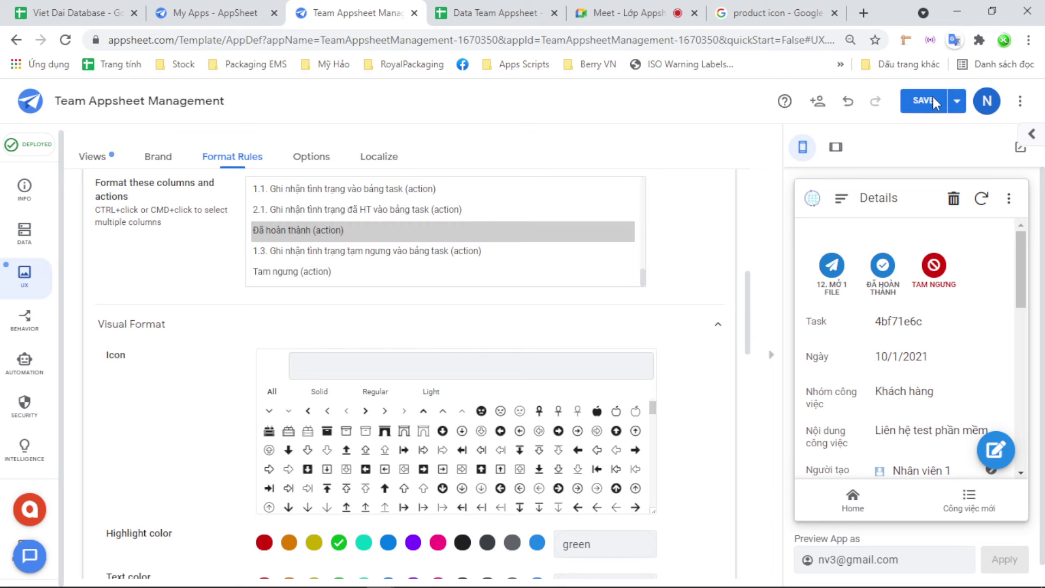
pyautogui.click(916, 105)
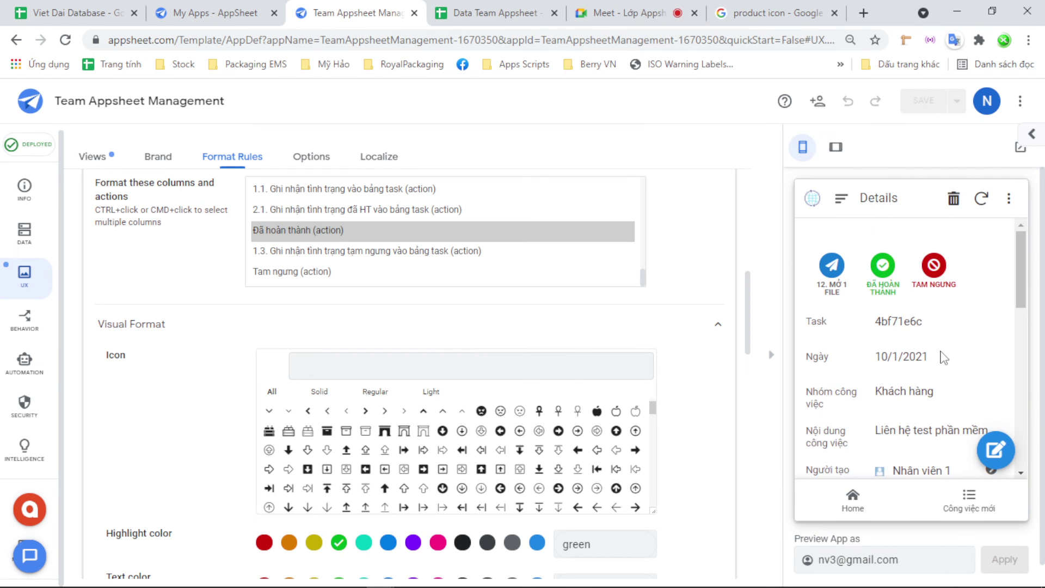
# Step: In the preview, pause a task with the TẠM NGƯNG button and confirm
pyautogui.scroll(-3, 944, 358)
pyautogui.scroll(3, 944, 357)
pyautogui.click(934, 265)
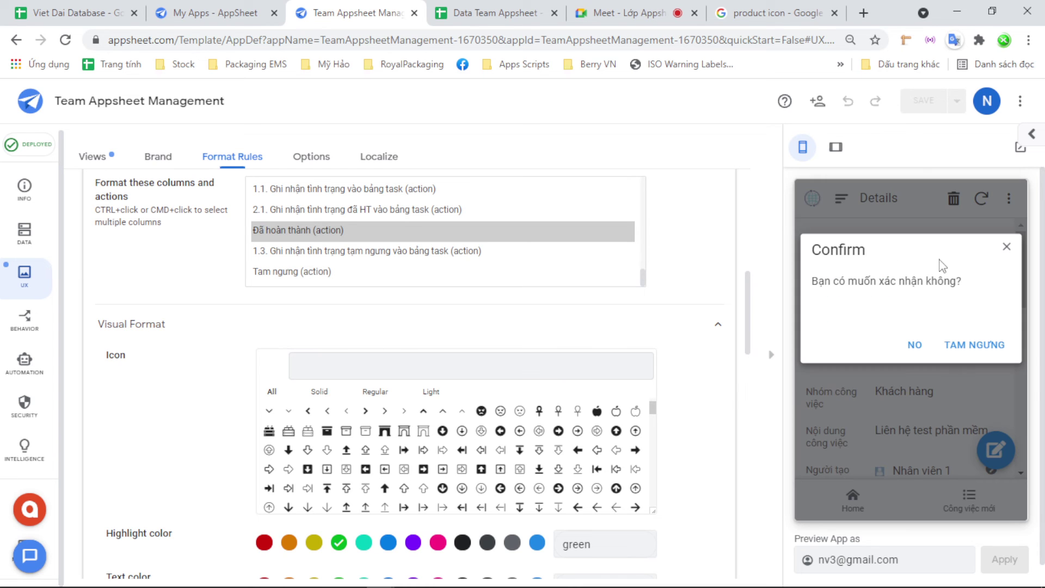
pyautogui.click(974, 349)
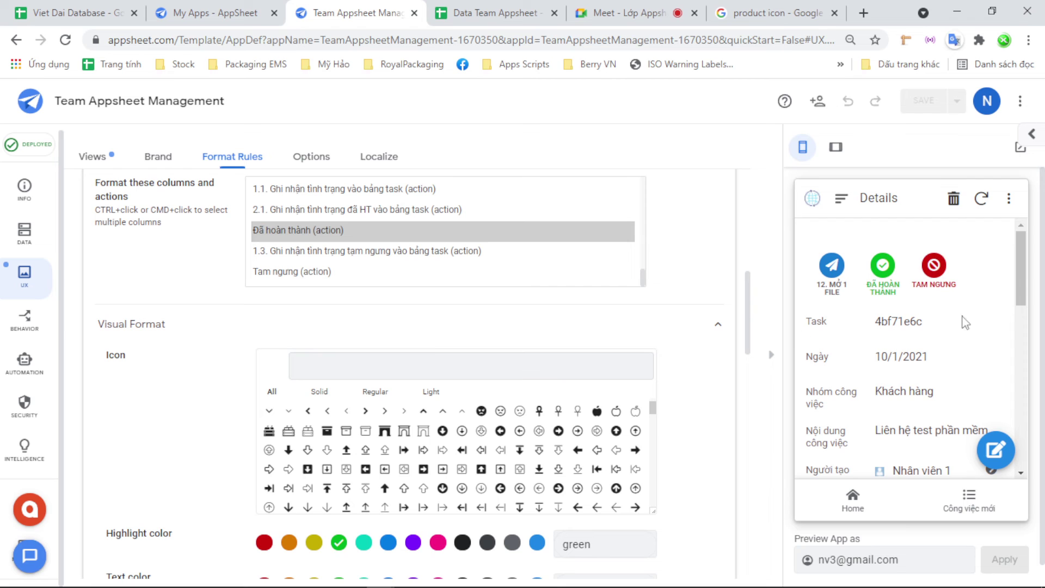
pyautogui.scroll(-4, 967, 316)
pyautogui.scroll(4, 958, 304)
# Step: In Behavior > Actions, search for 'tam', then clear the filter and locate the Tam ngưng action
pyautogui.click(32, 322)
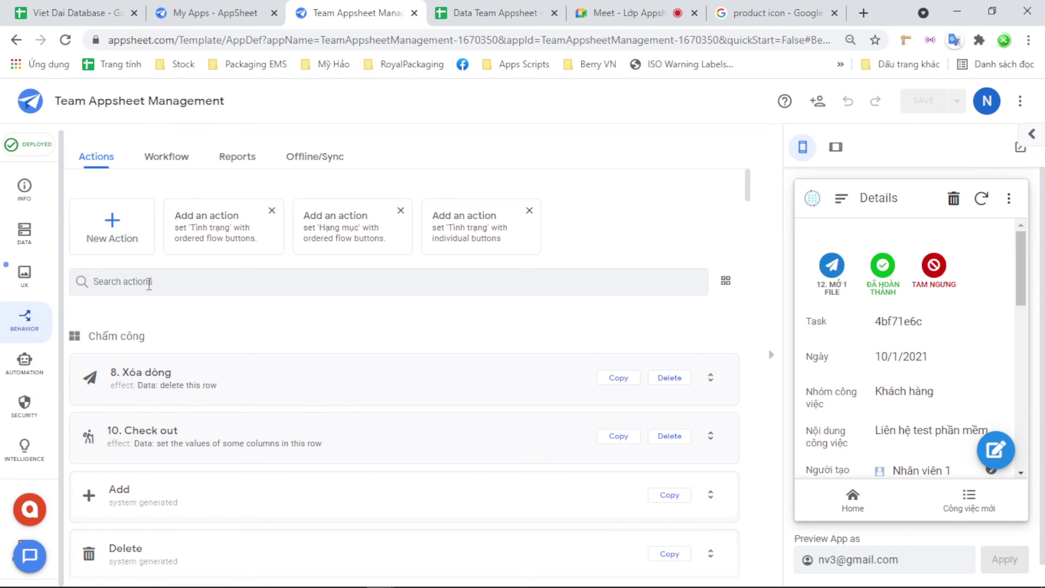
pyautogui.write('tam')
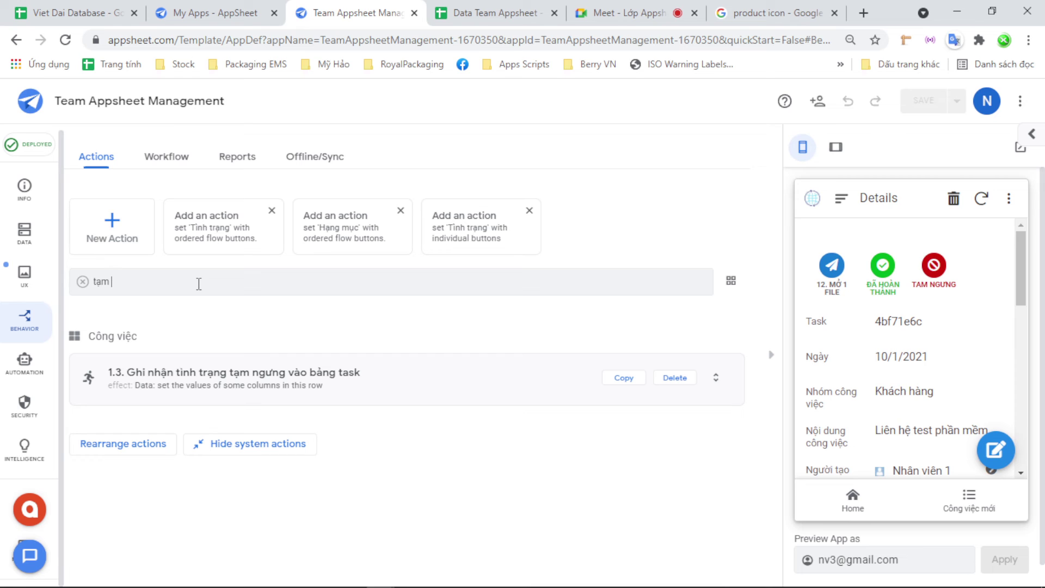
pyautogui.doubleClick(118, 277)
pyautogui.press('BackSpace')
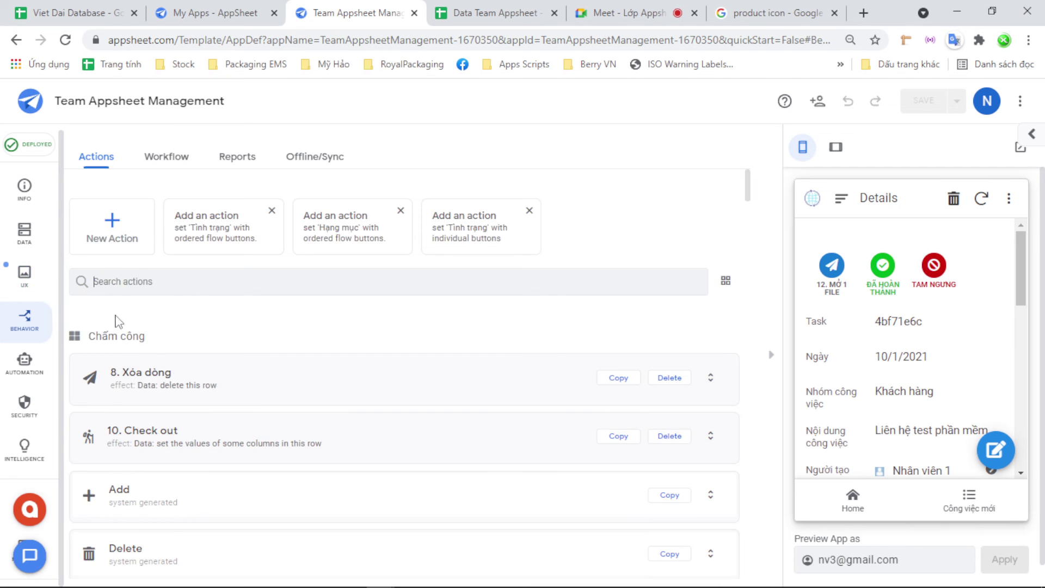
pyautogui.scroll(-2, 279, 416)
pyautogui.scroll(-3, 280, 416)
pyautogui.scroll(-1, 279, 415)
pyautogui.scroll(-7, 279, 415)
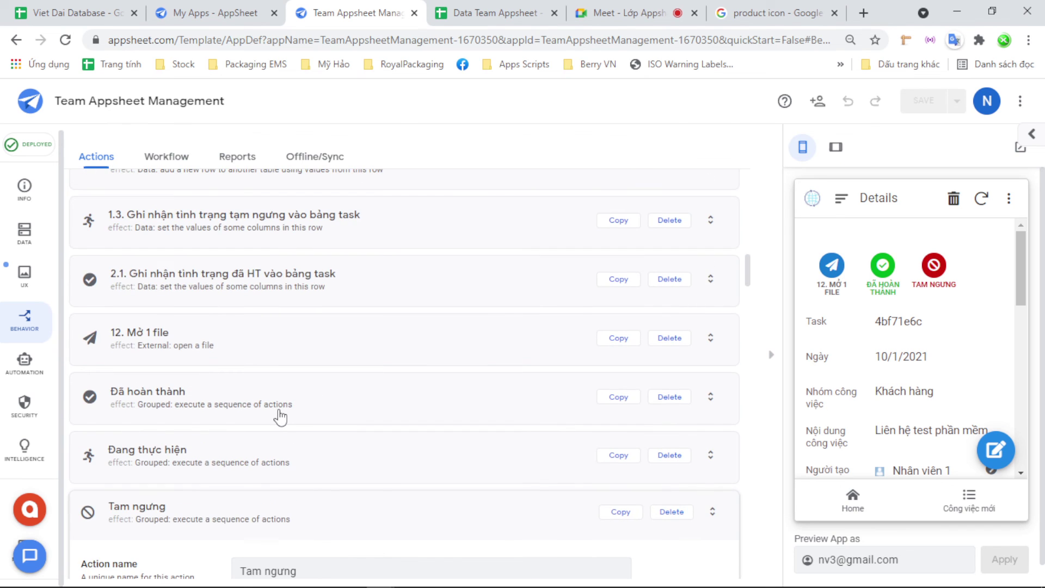
pyautogui.scroll(-2, 280, 415)
pyautogui.scroll(-1, 277, 415)
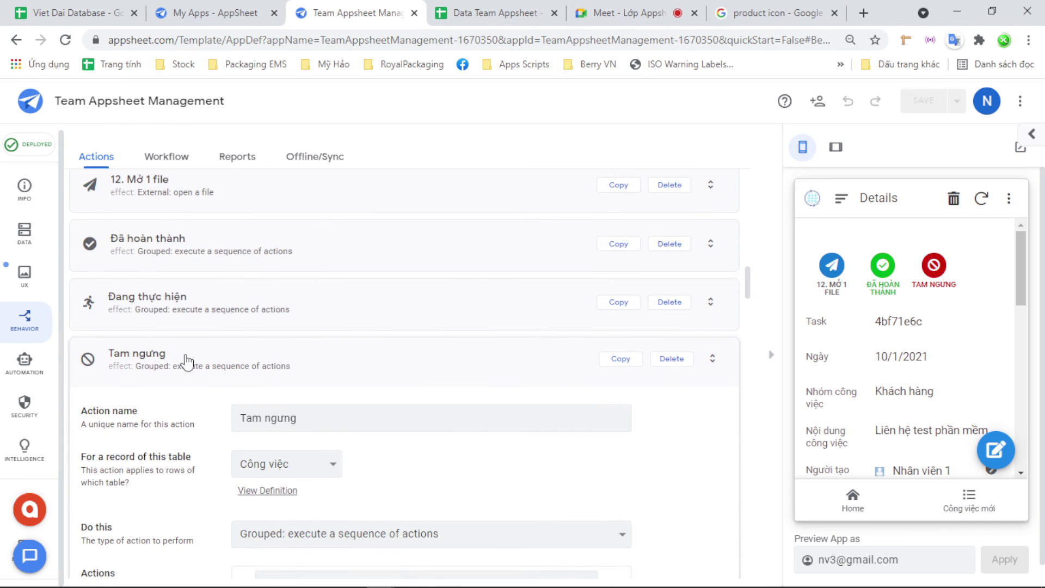
# Step: Rename the action from Tam ngưng to Tạm ngưng, keeping action 1.3 as its first step
pyautogui.click(262, 427)
pyautogui.doubleClick(251, 422)
pyautogui.write('Tạm')
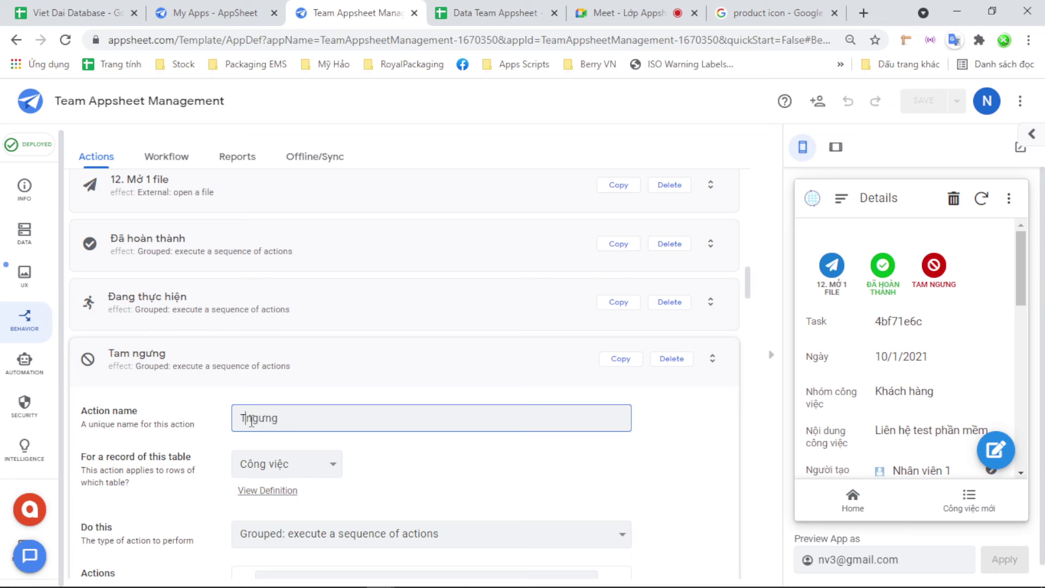
pyautogui.scroll(-3, 263, 432)
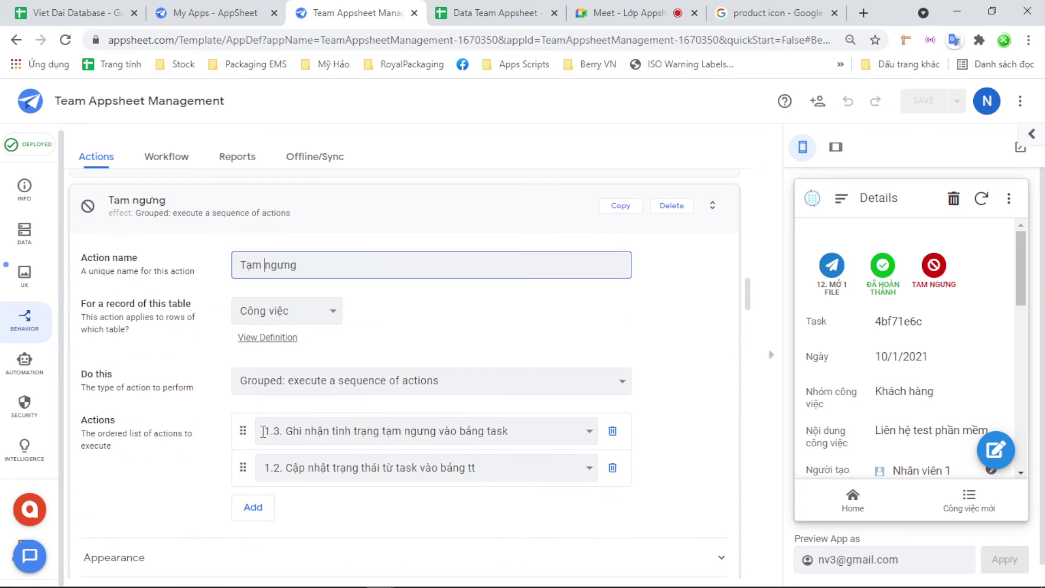
pyautogui.click(359, 435)
pyautogui.click(406, 435)
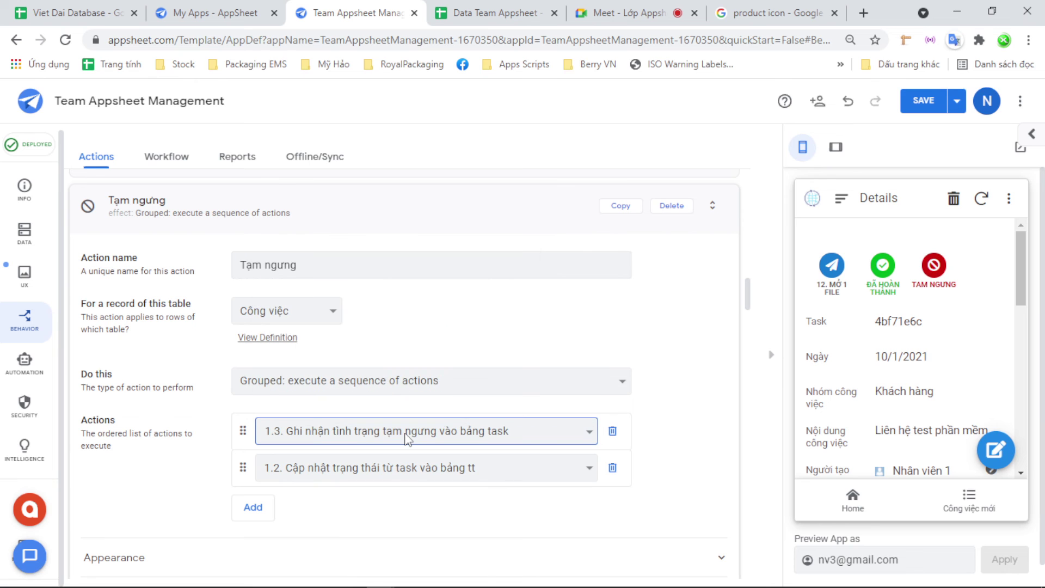
# Step: Expand its Behavior settings and open the 'Only if this condition is true' expression
pyautogui.scroll(-3, 181, 431)
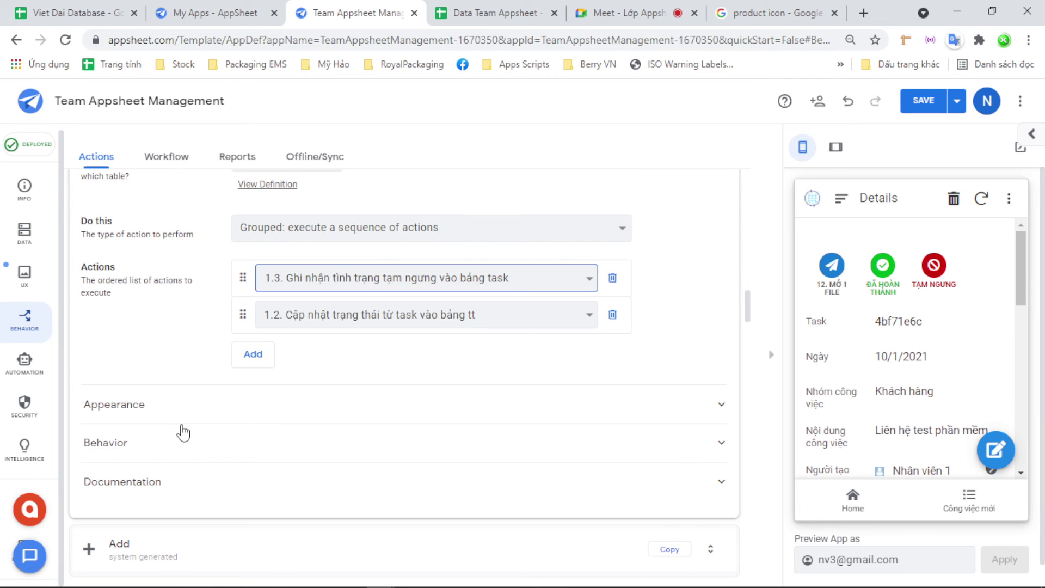
pyautogui.click(179, 443)
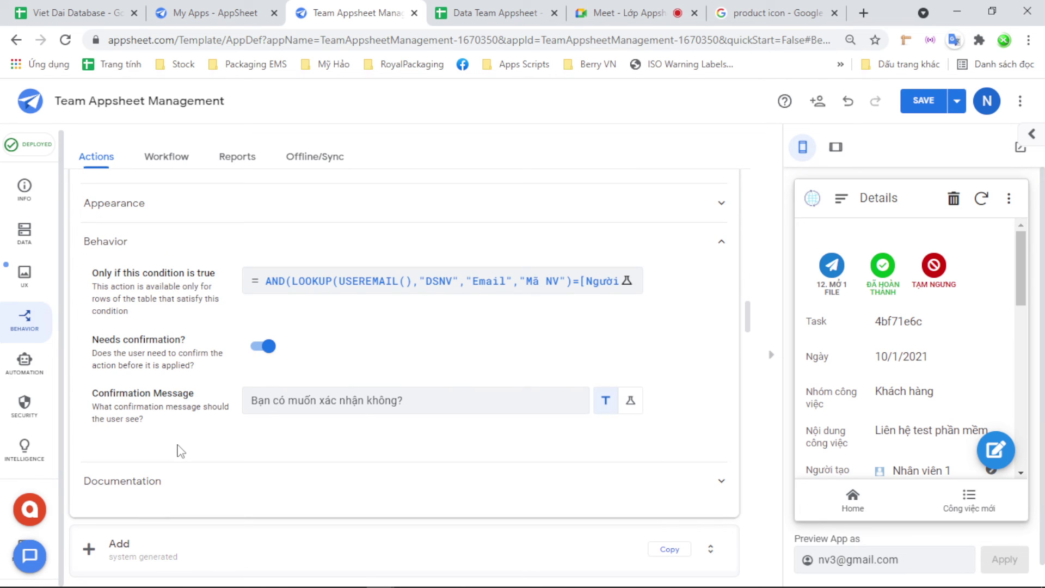
pyautogui.click(411, 283)
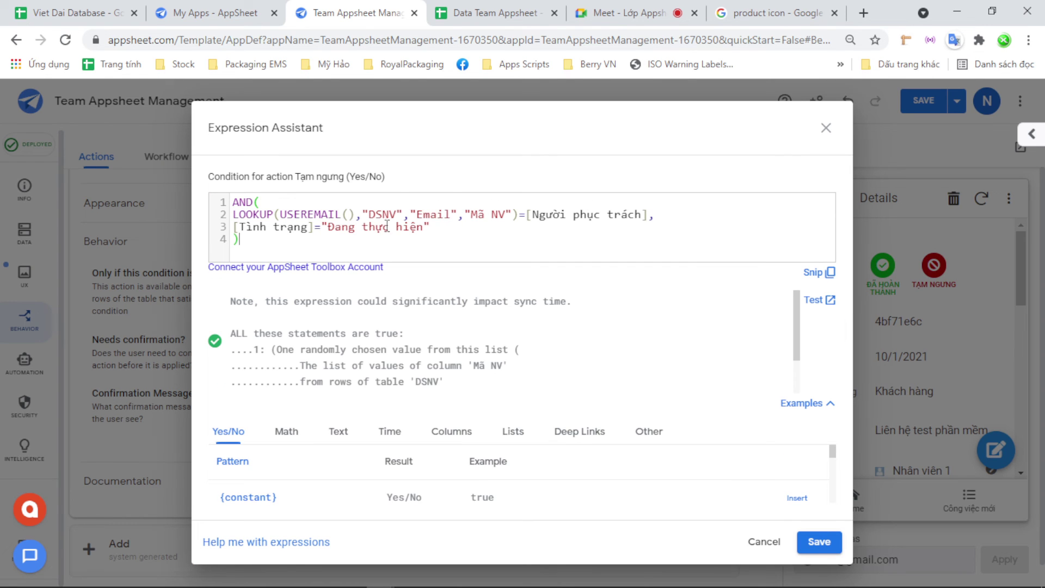
# Step: Confirm the AND(LOOKUP(...)=[Người phục trách], [Tình trạng]="Đang thực hiện") condition and save it
pyautogui.click(478, 228)
pyautogui.click(814, 543)
pyautogui.click(809, 543)
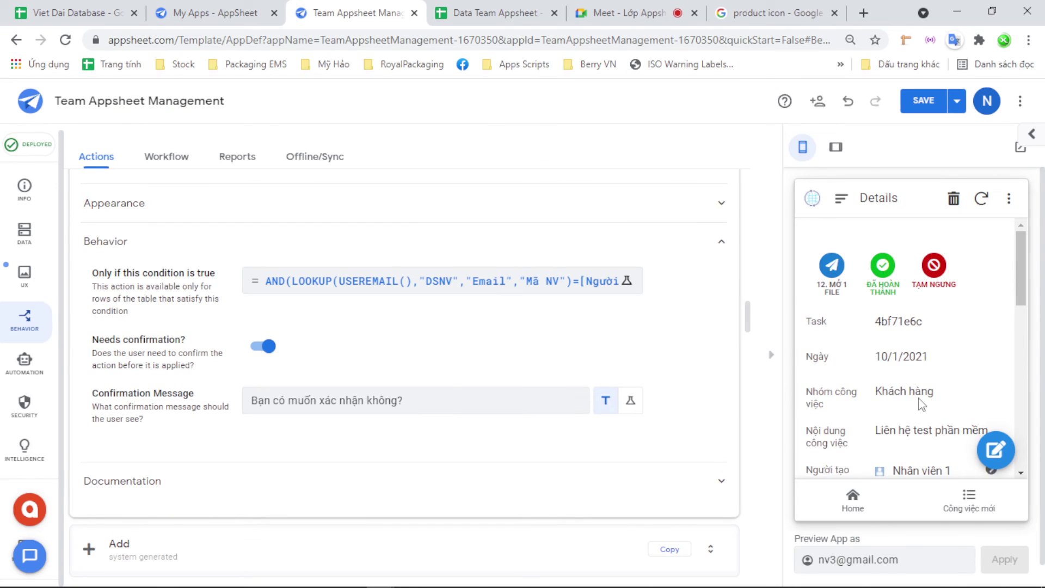
# Step: Collapse the Tạm ngưng action, then expand action 1.3 and its Behavior section
pyautogui.scroll(-10, 871, 380)
pyautogui.scroll(3, 816, 362)
pyautogui.scroll(3, 817, 362)
pyautogui.scroll(-1, 858, 333)
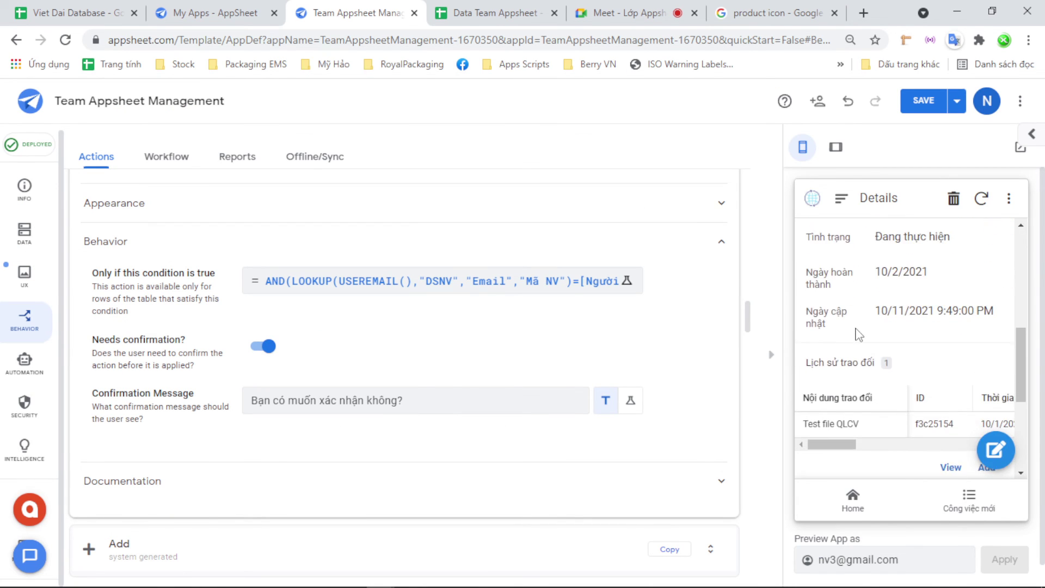
pyautogui.scroll(-2, 860, 333)
pyautogui.scroll(3, 860, 334)
pyautogui.scroll(1, 860, 334)
pyautogui.scroll(2, 871, 343)
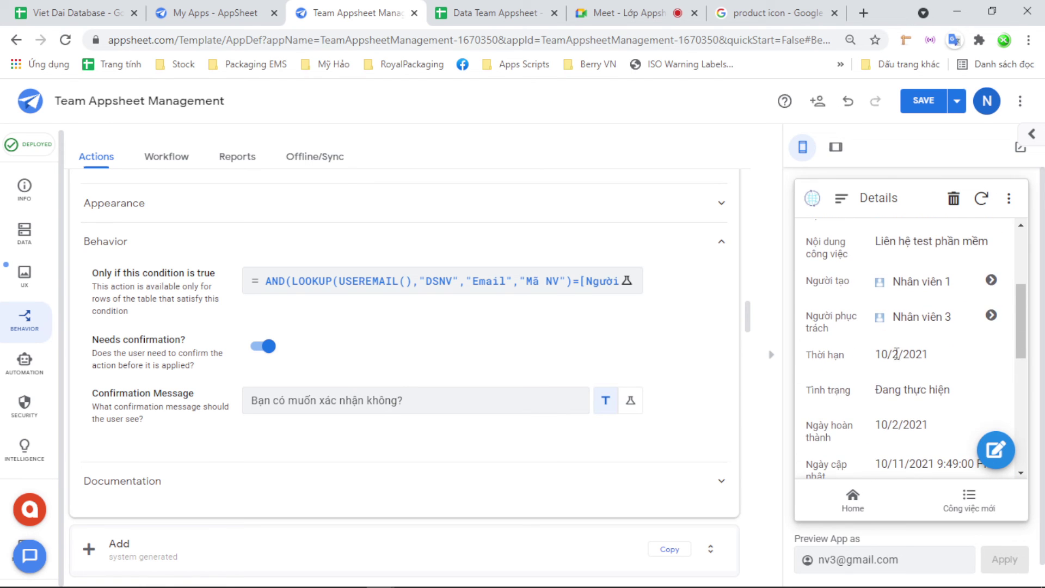
pyautogui.scroll(5, 897, 370)
pyautogui.scroll(-1, 920, 305)
pyautogui.scroll(1, 929, 272)
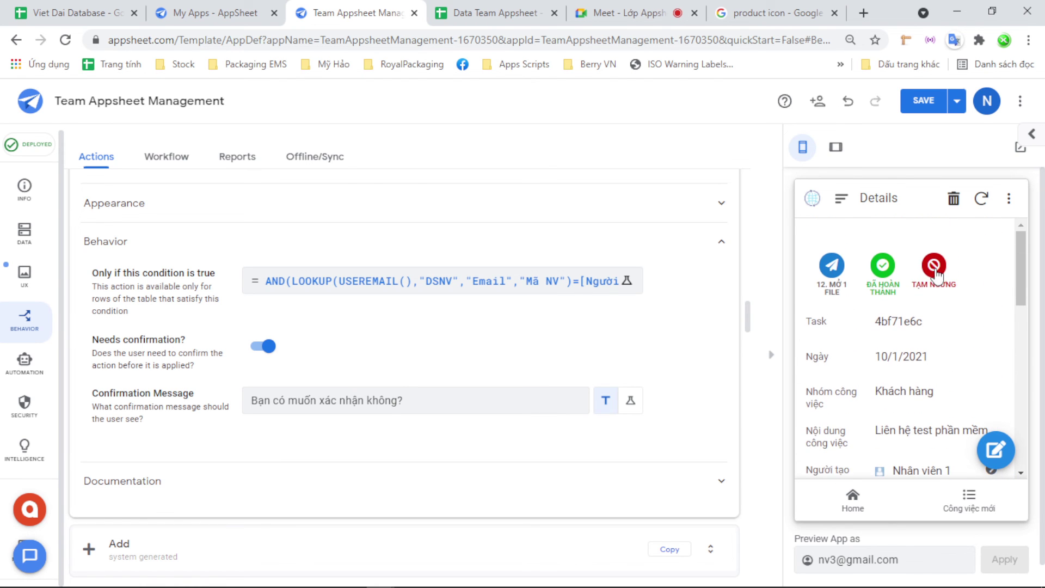
pyautogui.scroll(4, 594, 357)
pyautogui.scroll(3, 467, 337)
pyautogui.scroll(-3, 167, 308)
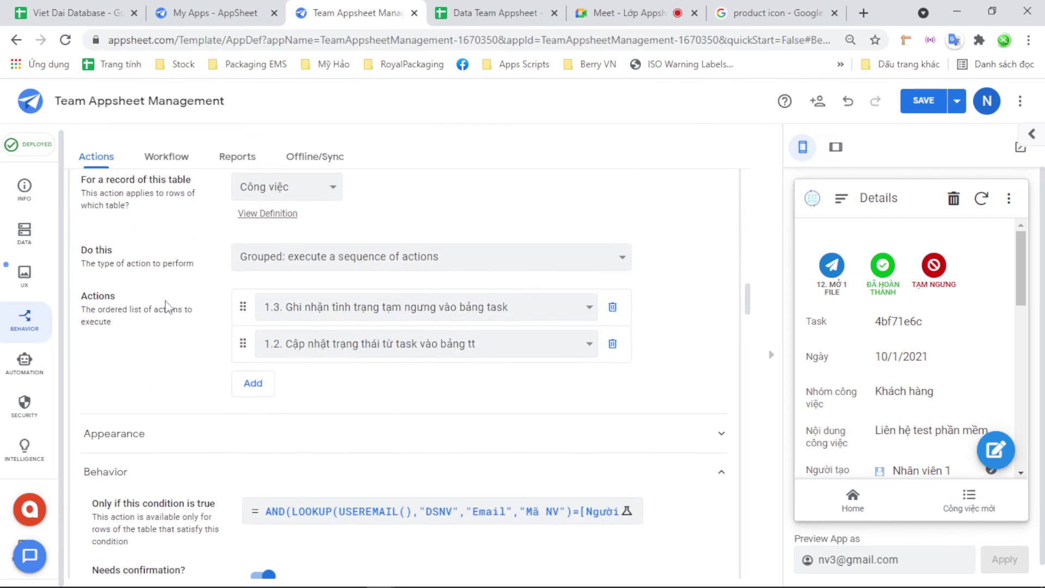
pyautogui.scroll(4, 167, 307)
pyautogui.scroll(2, 157, 308)
pyautogui.scroll(-6, 136, 309)
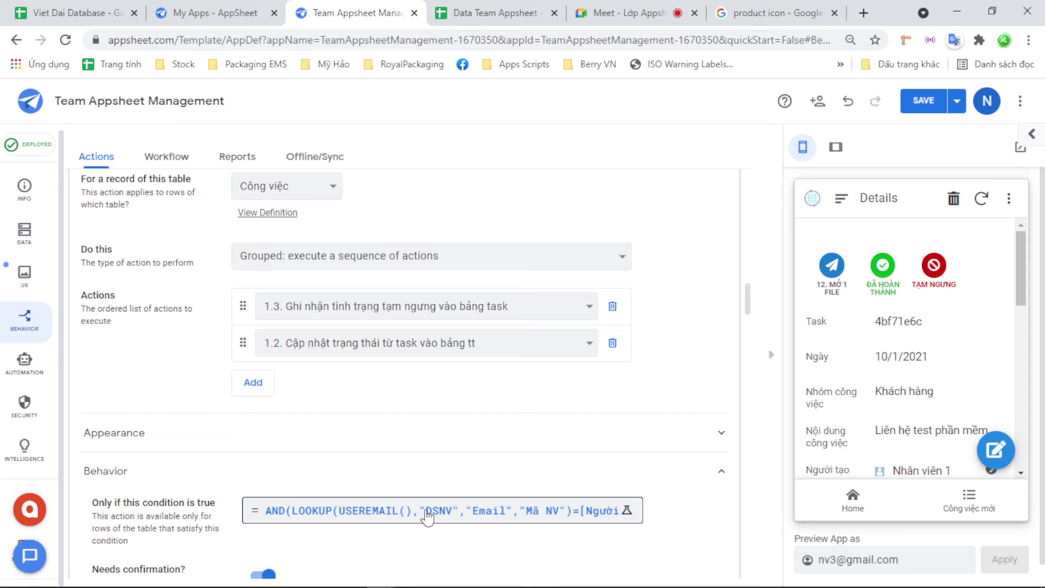
pyautogui.scroll(4, 419, 517)
pyautogui.scroll(1, 149, 391)
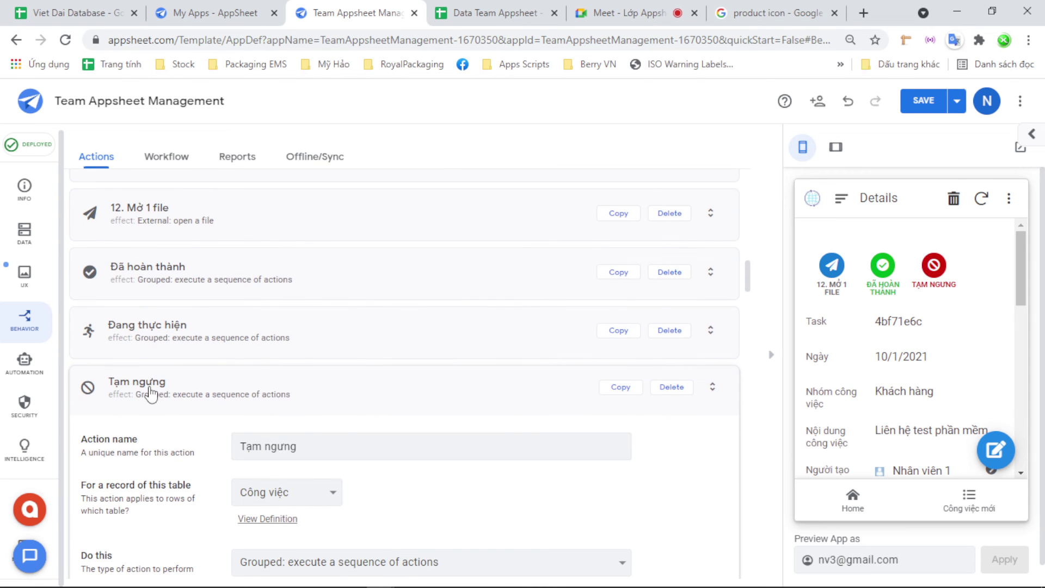
pyautogui.click(150, 387)
pyautogui.scroll(1, 151, 327)
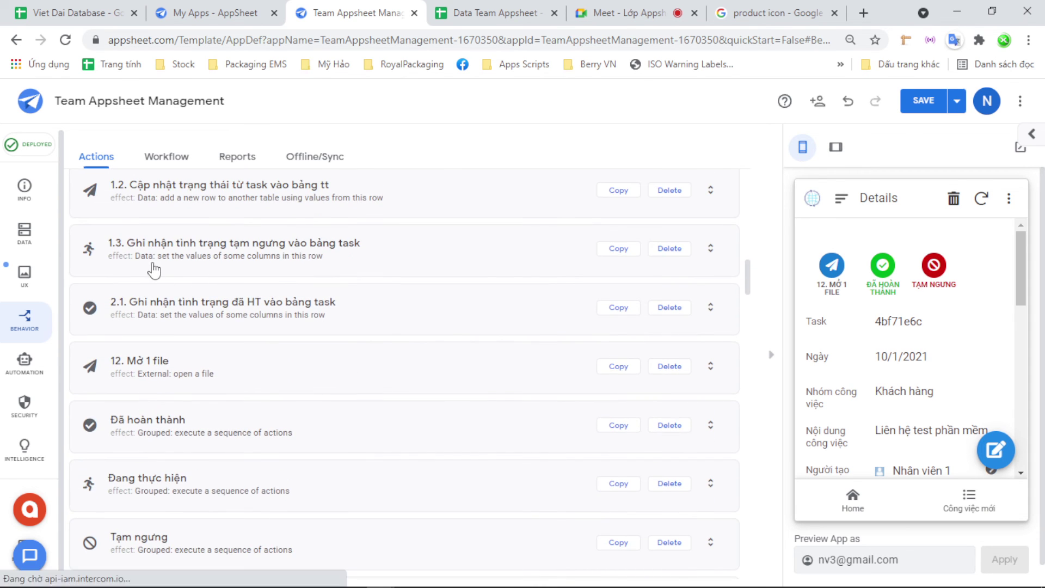
pyautogui.click(152, 269)
pyautogui.scroll(-2, 154, 268)
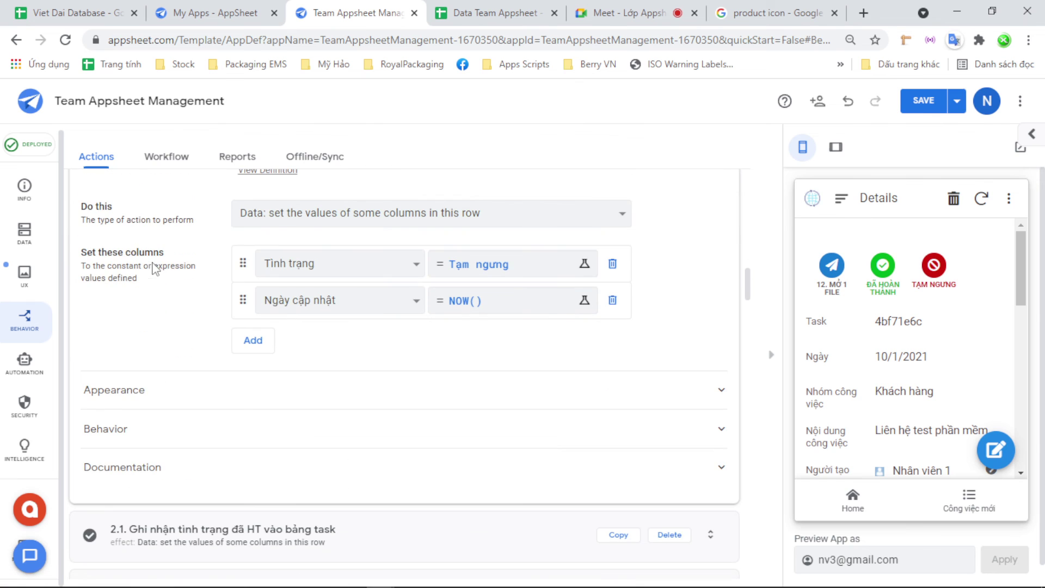
pyautogui.click(188, 428)
# Step: Change action 1.3's condition from "Đang triển khai" to "Đang thực hiện" and save the app
pyautogui.click(368, 467)
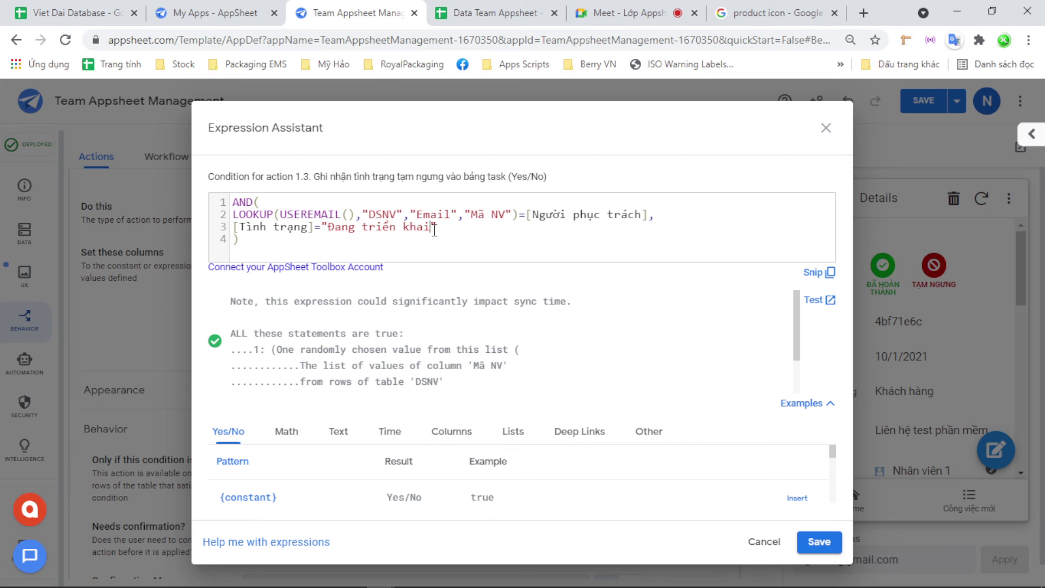
pyautogui.moveTo(435, 229); pyautogui.dragTo(360, 228)
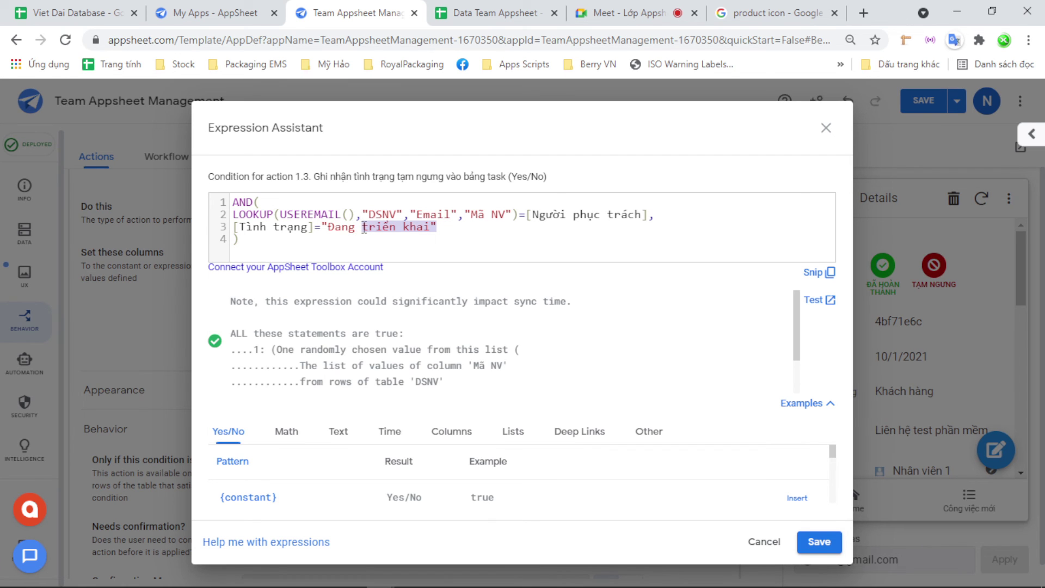
pyautogui.write('thực hi')
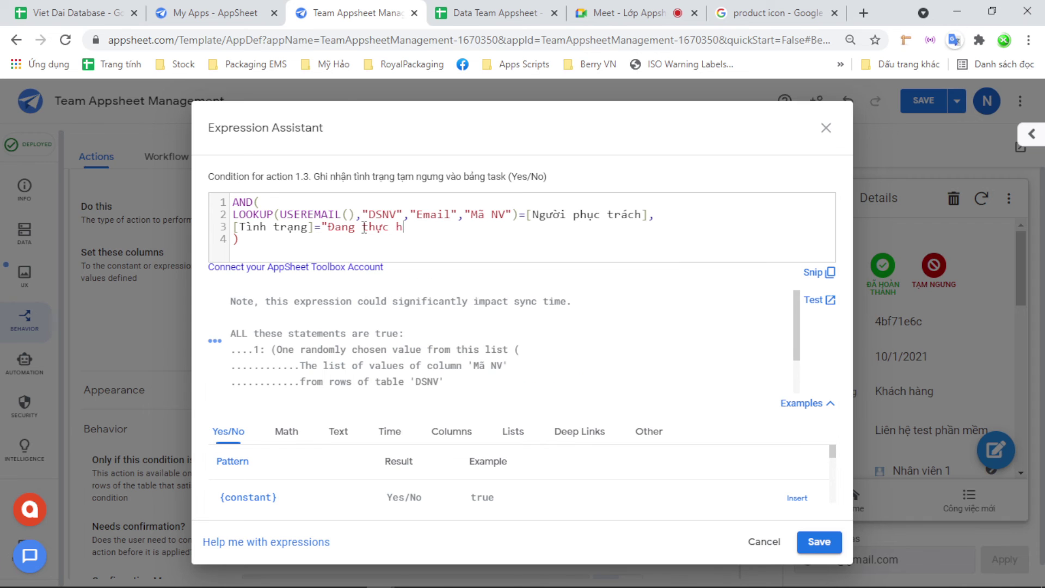
pyautogui.write('ện')
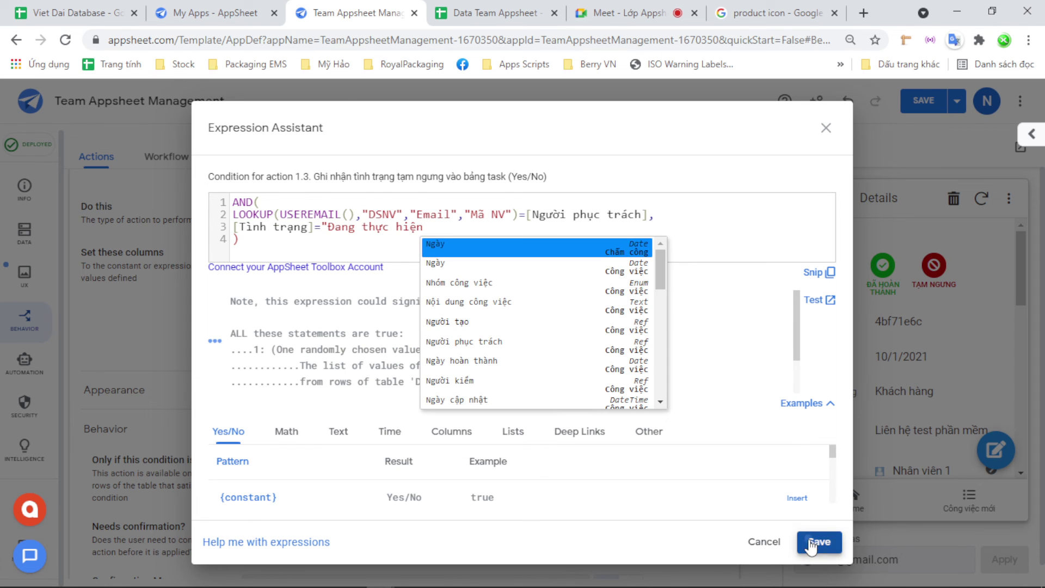
pyautogui.click(811, 544)
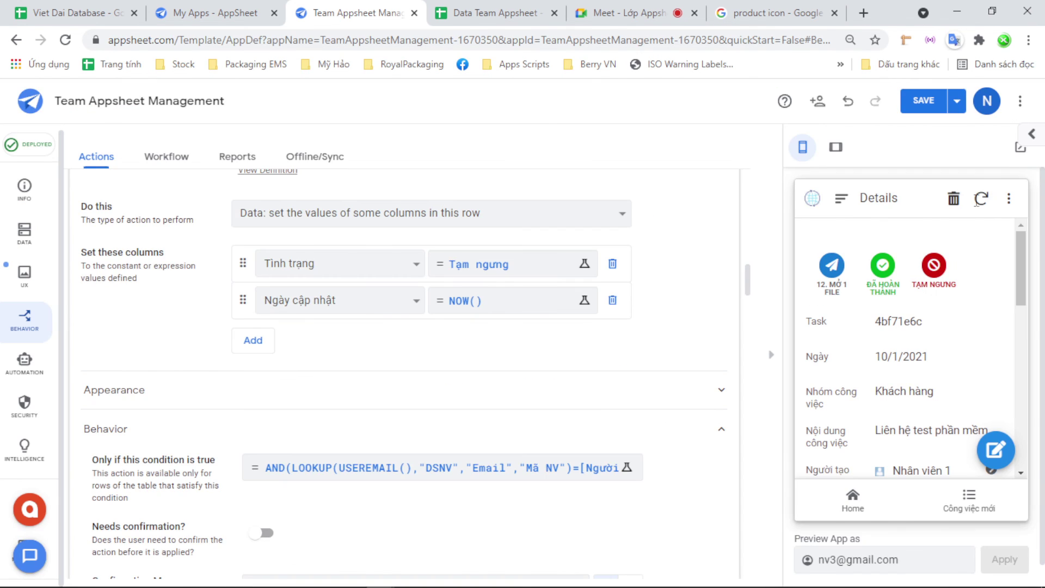
pyautogui.click(928, 104)
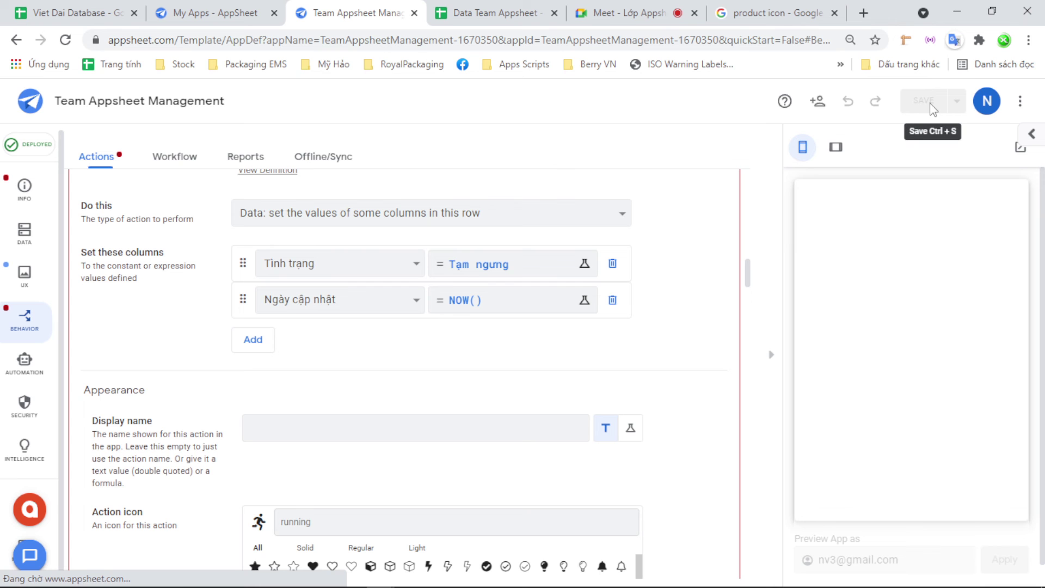
# Step: Add the missing closing quote after "Đang thực hiện" in action 1.3's condition and save the app
pyautogui.scroll(4, 468, 267)
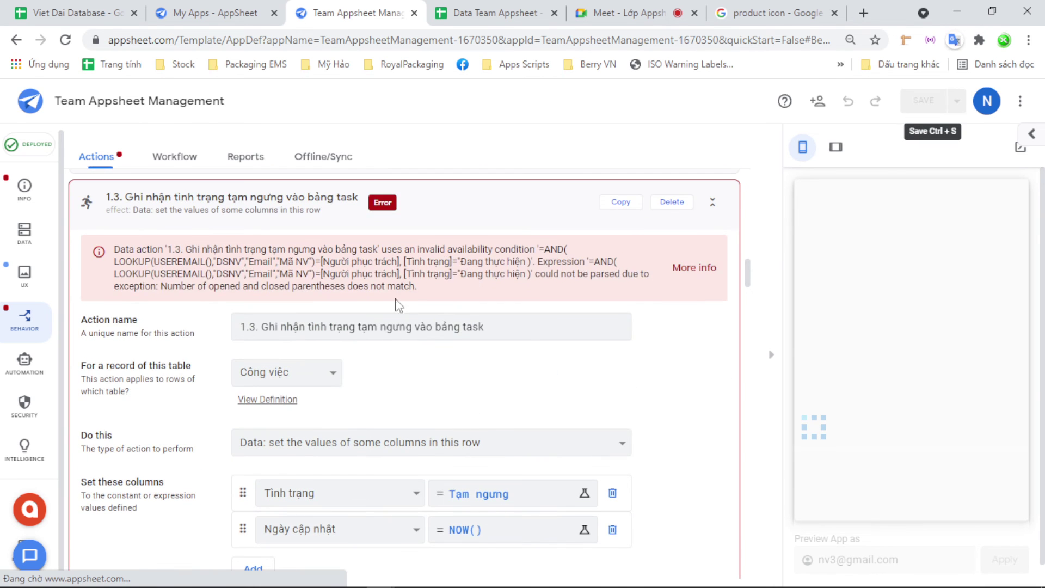
pyautogui.scroll(-2, 398, 306)
pyautogui.scroll(-1, 455, 436)
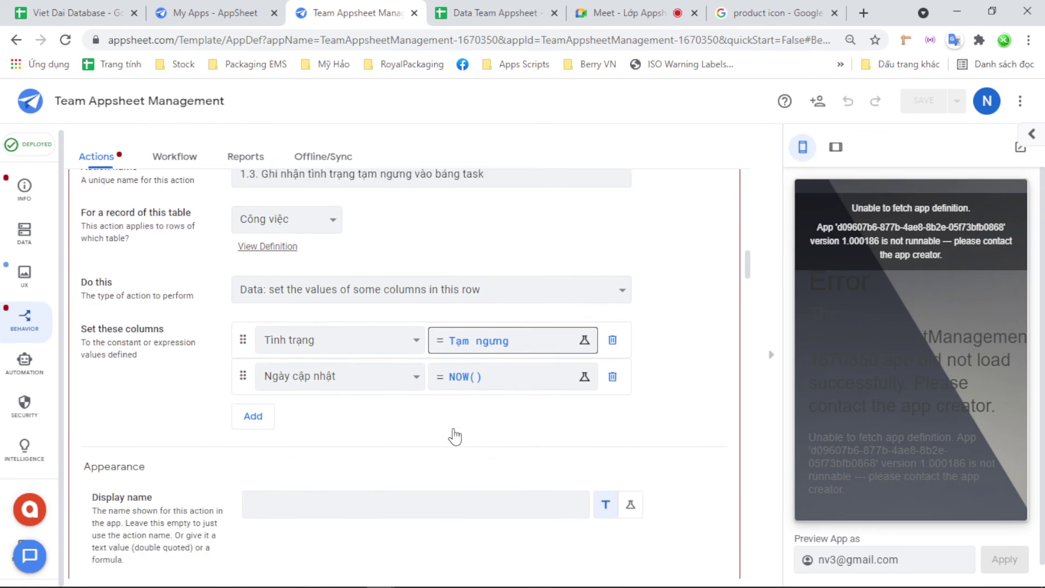
pyautogui.scroll(-7, 455, 432)
pyautogui.scroll(-4, 455, 432)
pyautogui.scroll(-1, 455, 430)
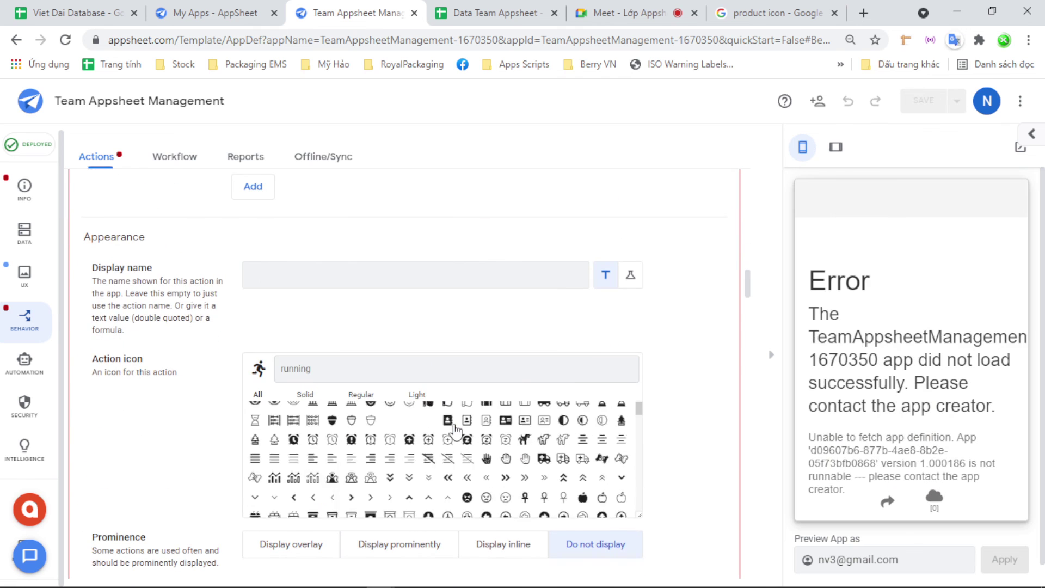
pyautogui.scroll(-1, 455, 430)
pyautogui.scroll(-4, 430, 272)
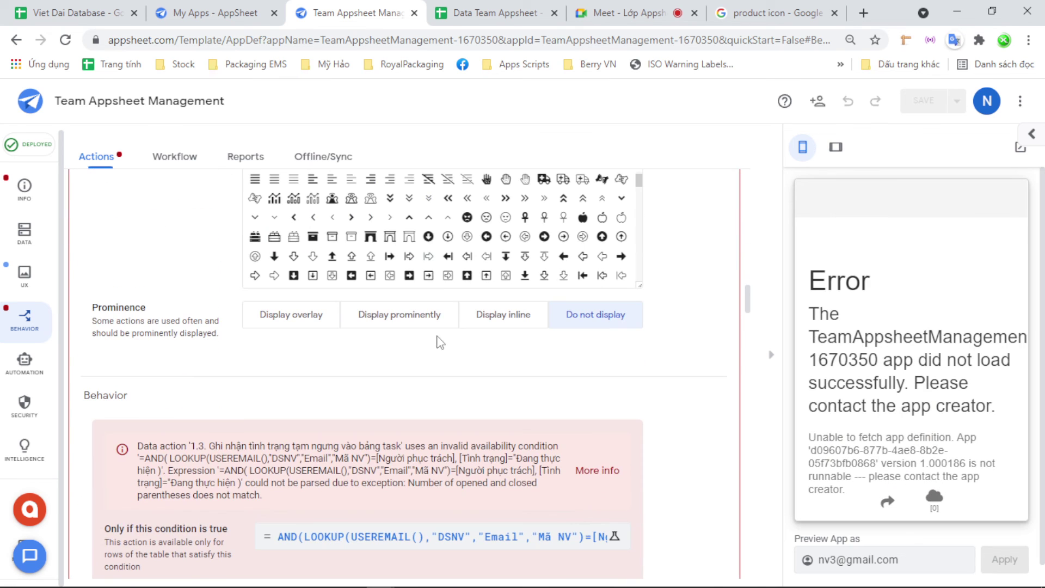
pyautogui.click(442, 540)
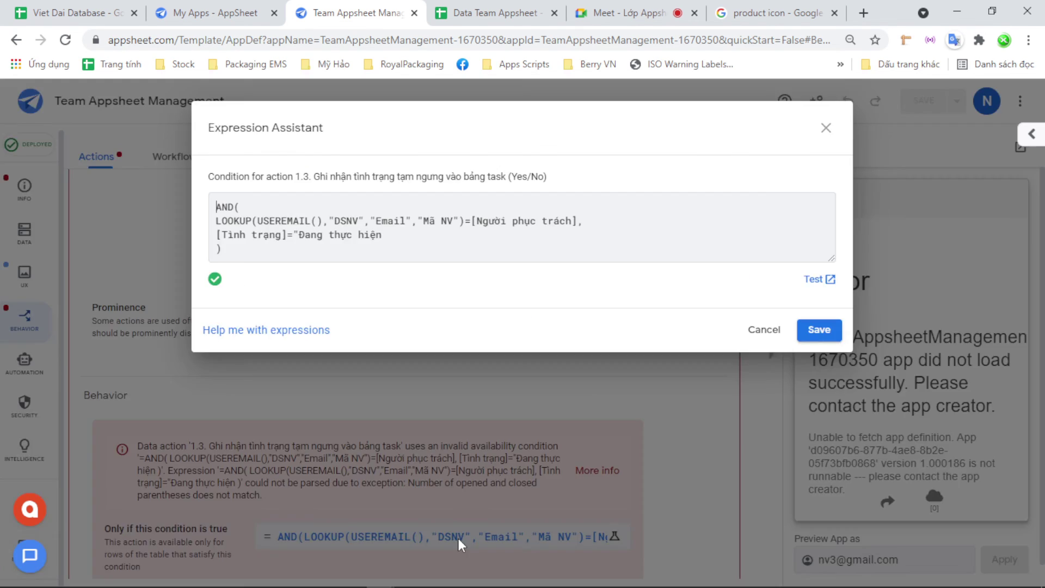
pyautogui.click(436, 223)
pyautogui.write('"')
pyautogui.click(809, 543)
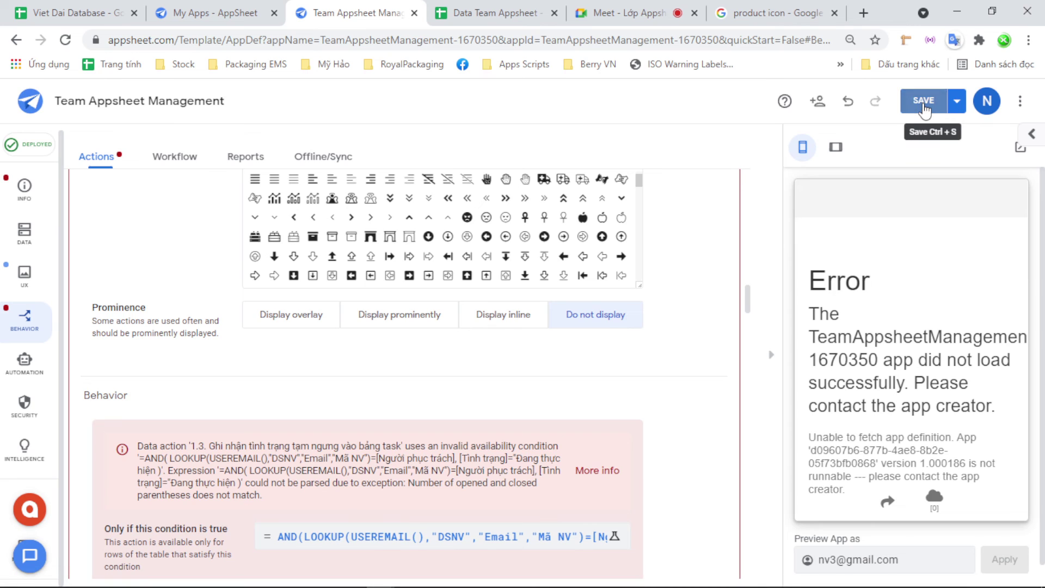
pyautogui.click(924, 103)
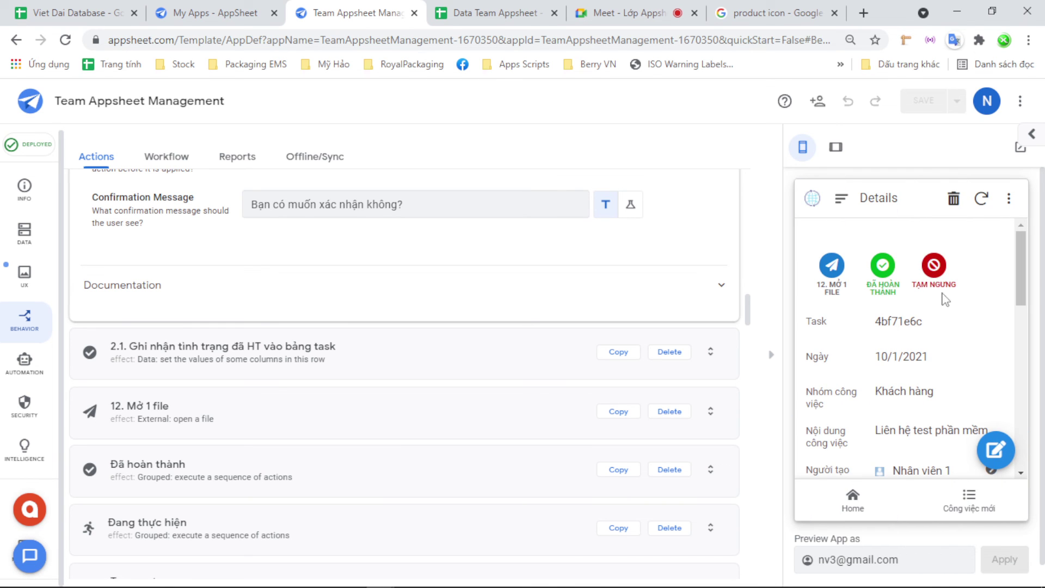
# Step: Pause task 4bf71e6c with TẠM NGƯNG and confirm the change
pyautogui.click(934, 267)
pyautogui.click(977, 350)
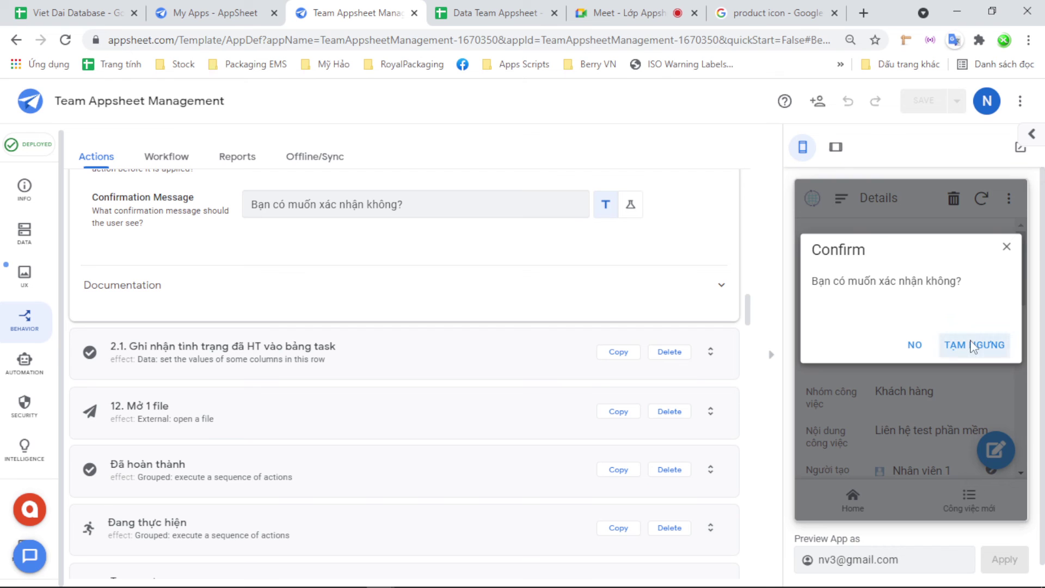
pyautogui.scroll(-1, 974, 347)
pyautogui.scroll(-5, 974, 347)
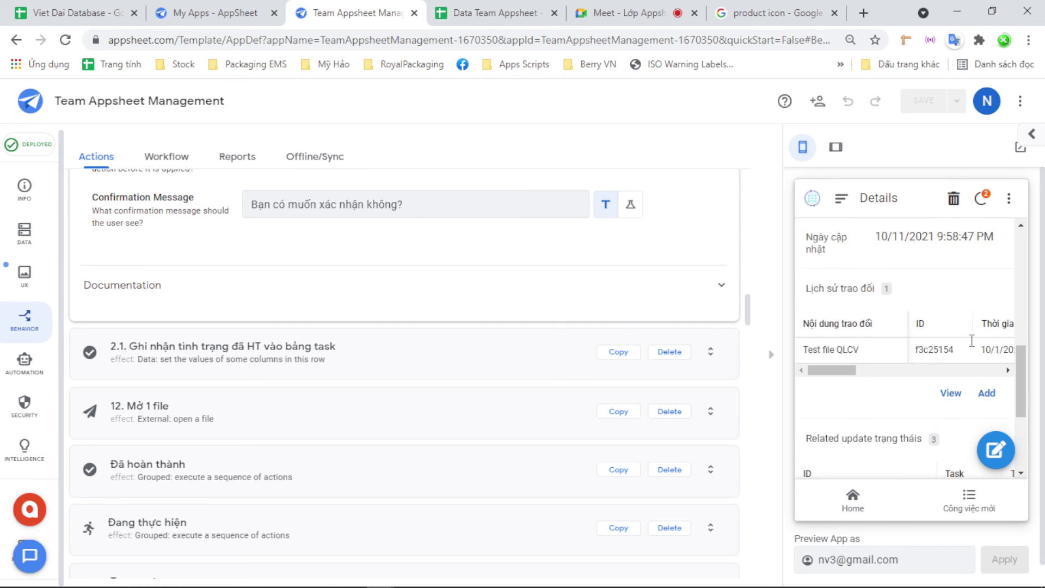
pyautogui.scroll(-3, 973, 347)
pyautogui.scroll(5, 973, 347)
pyautogui.scroll(4, 973, 347)
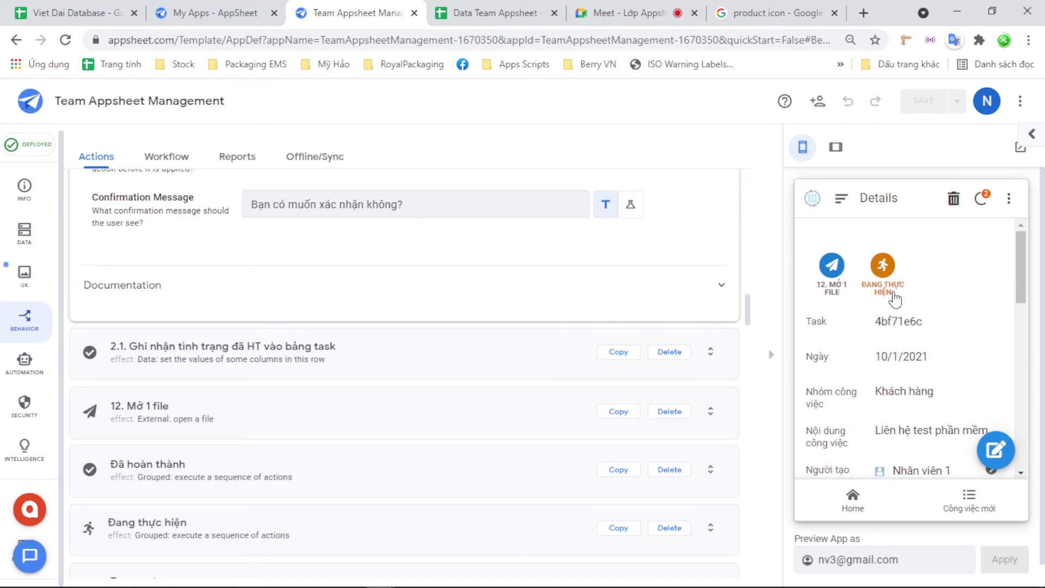
# Step: Review the Related update trạng thái table's three NV3 records, the latest Tạm ngưng
pyautogui.scroll(-2, 933, 427)
pyautogui.scroll(-5, 933, 427)
pyautogui.scroll(-3, 932, 426)
pyautogui.scroll(3, 933, 426)
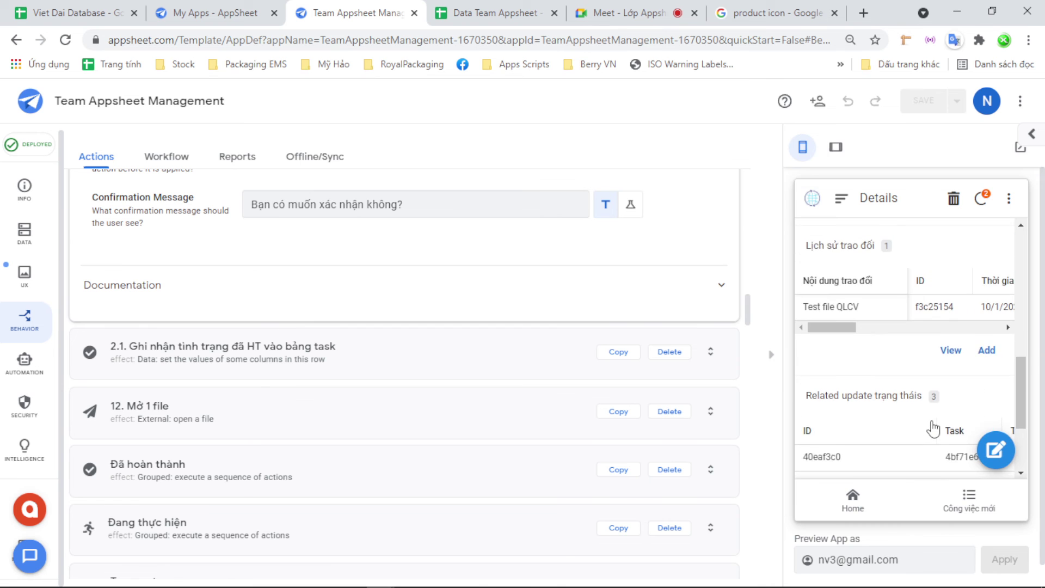
pyautogui.scroll(2, 932, 427)
pyautogui.scroll(-4, 933, 426)
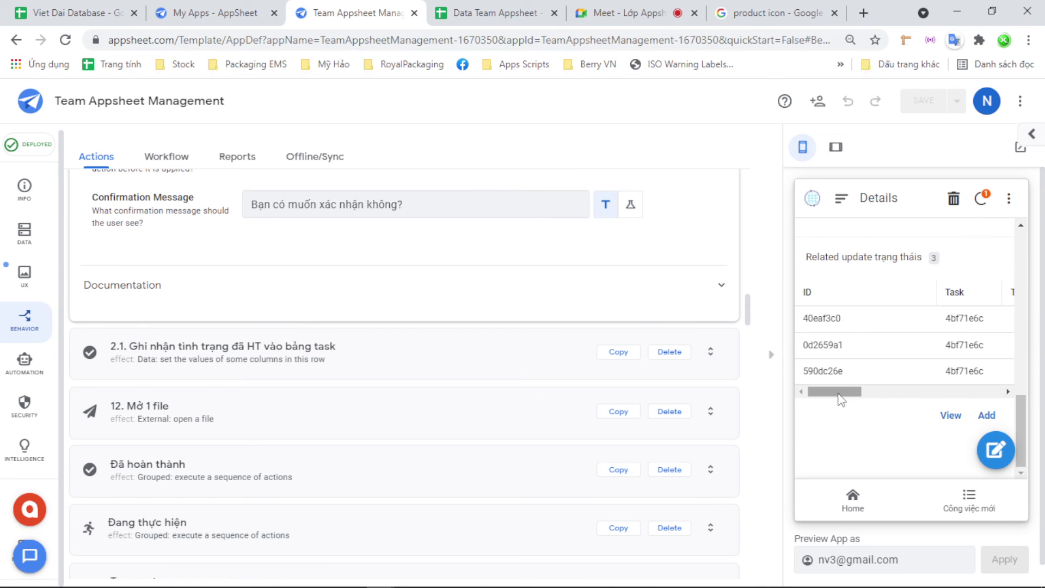
pyautogui.moveTo(840, 393); pyautogui.dragTo(996, 401)
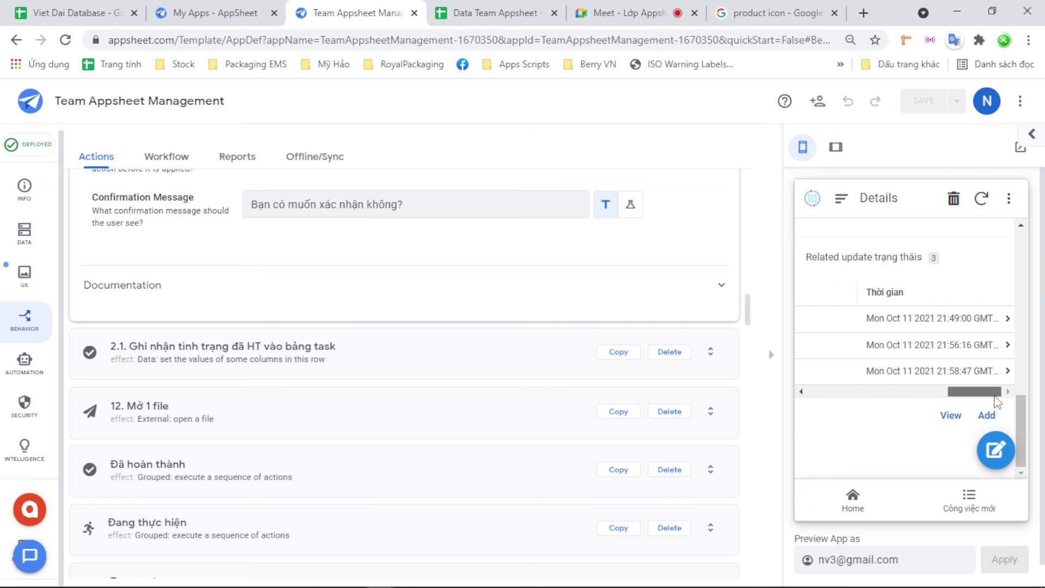
pyautogui.scroll(2, 950, 391)
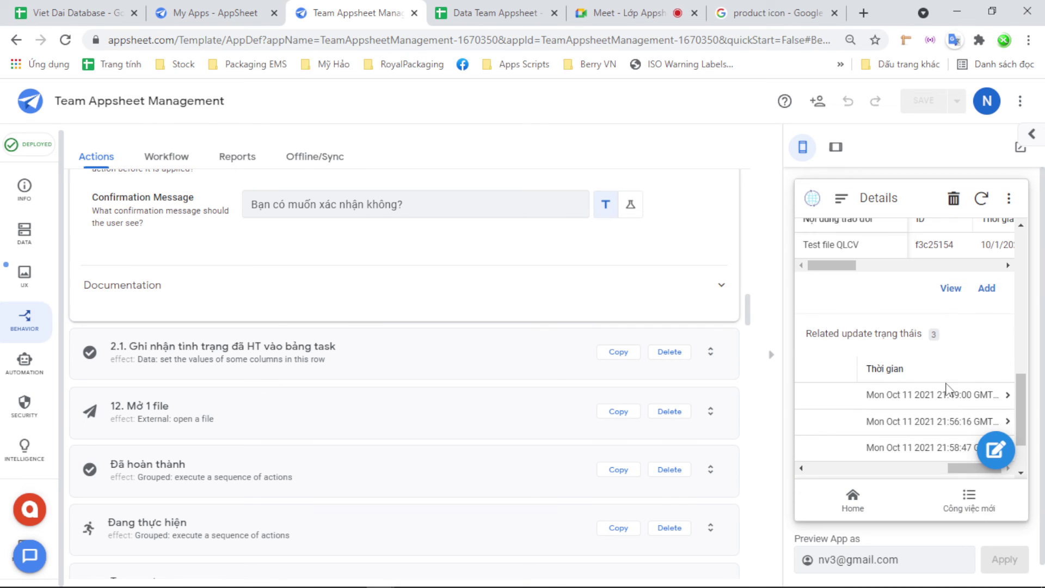
pyautogui.moveTo(961, 467); pyautogui.dragTo(937, 466)
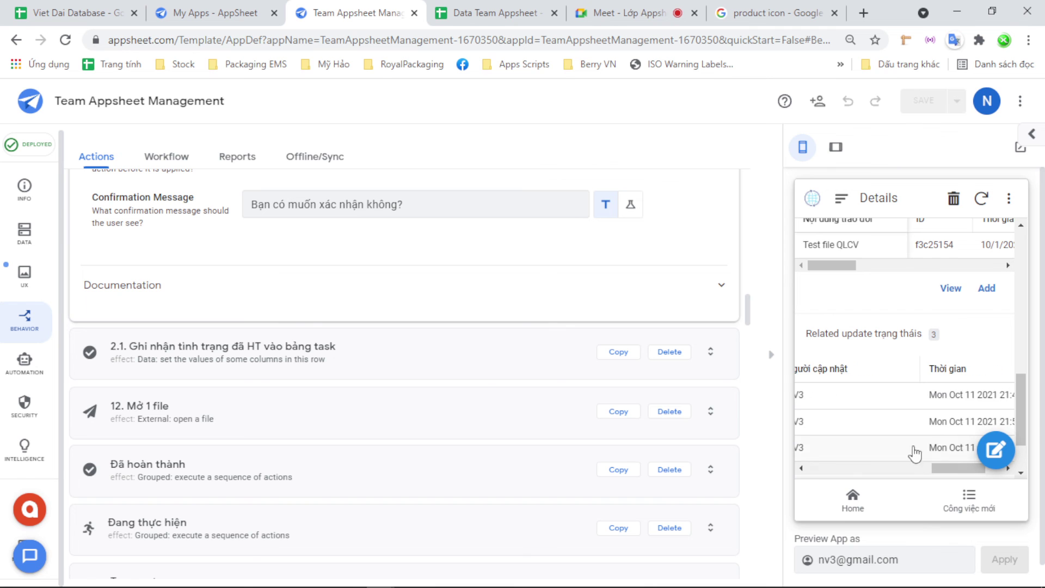
# Step: Open the update trạng thái table's columns under Data > Tables
pyautogui.click(30, 241)
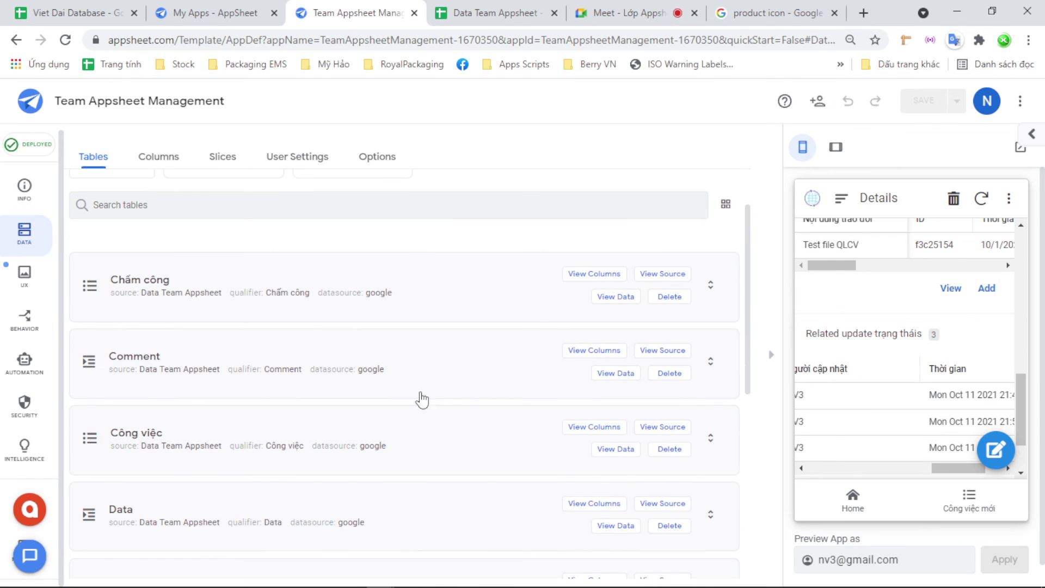
pyautogui.scroll(-2, 392, 346)
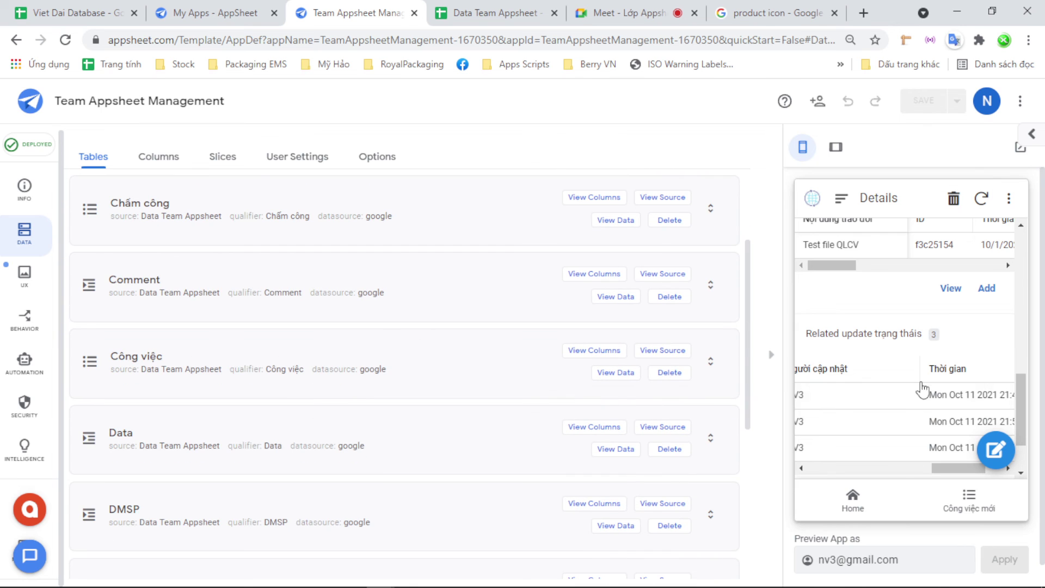
pyautogui.scroll(-5, 442, 390)
pyautogui.scroll(-3, 440, 391)
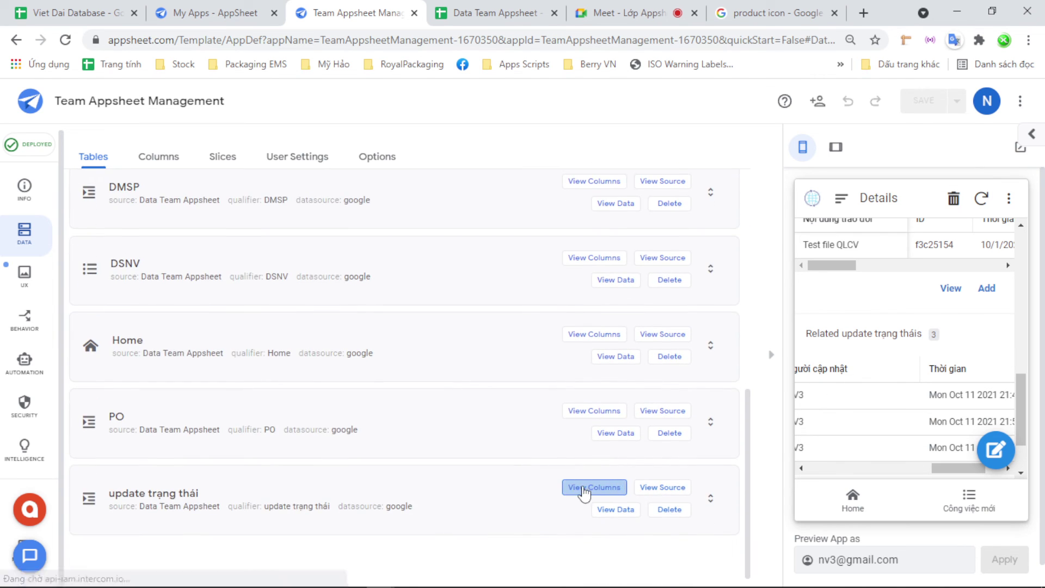
pyautogui.click(579, 488)
# Step: Set the Thời gian column type to Date, save, and go to the Data Team Appsheet spreadsheet
pyautogui.click(335, 475)
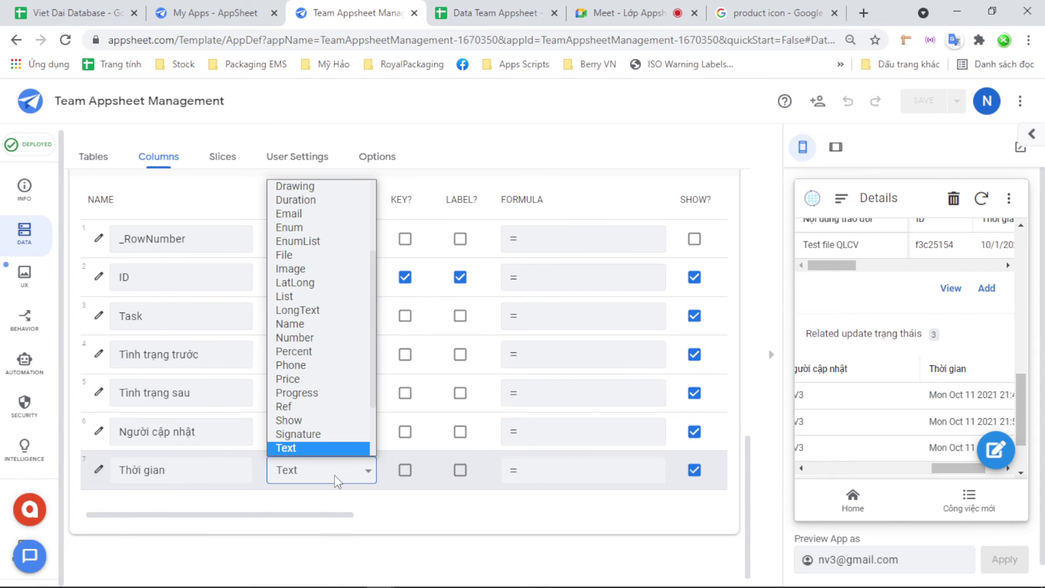
pyautogui.press('d')
pyautogui.press('Return')
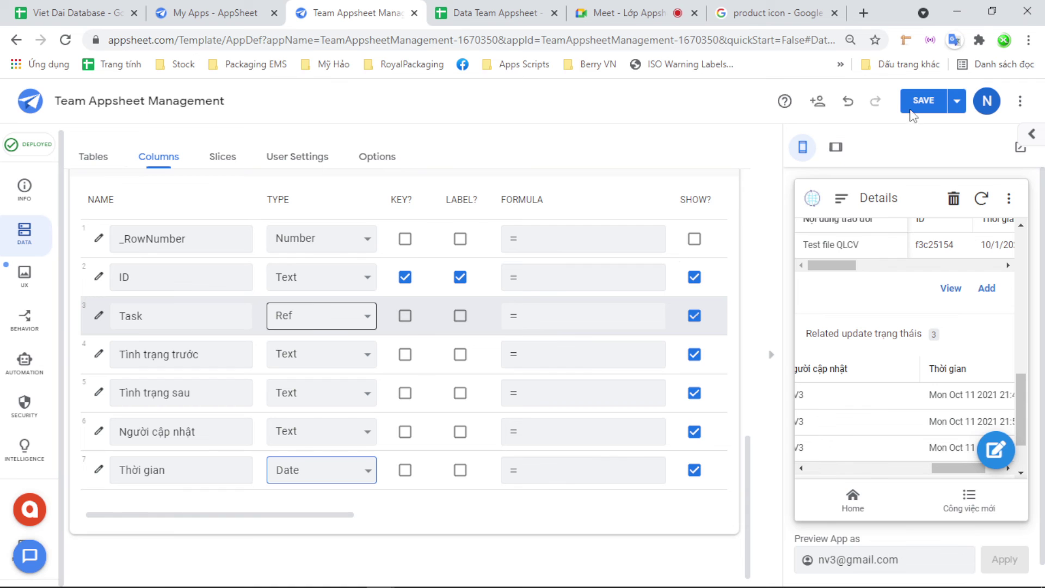
pyautogui.click(923, 102)
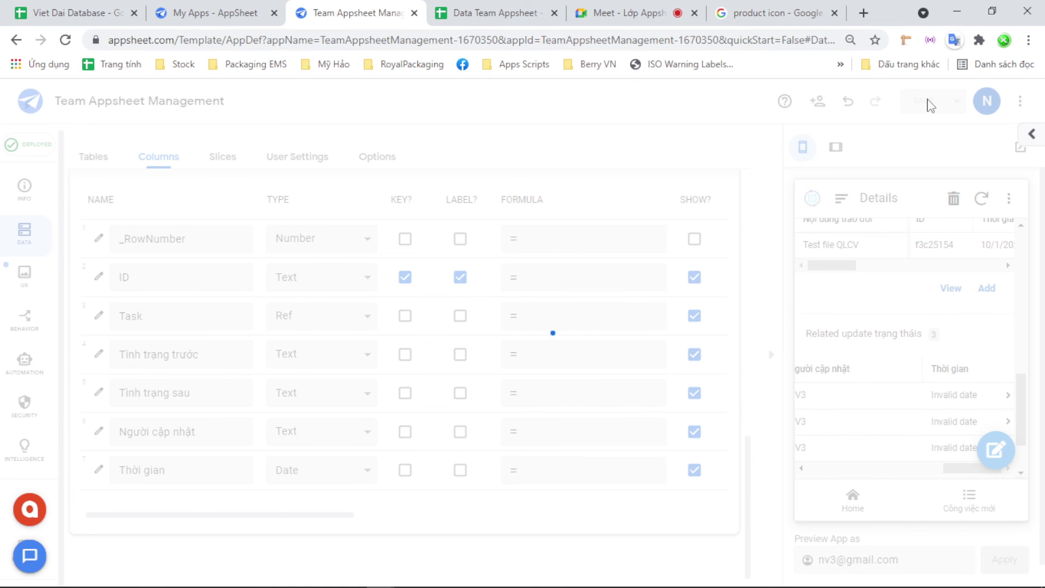
pyautogui.click(467, 11)
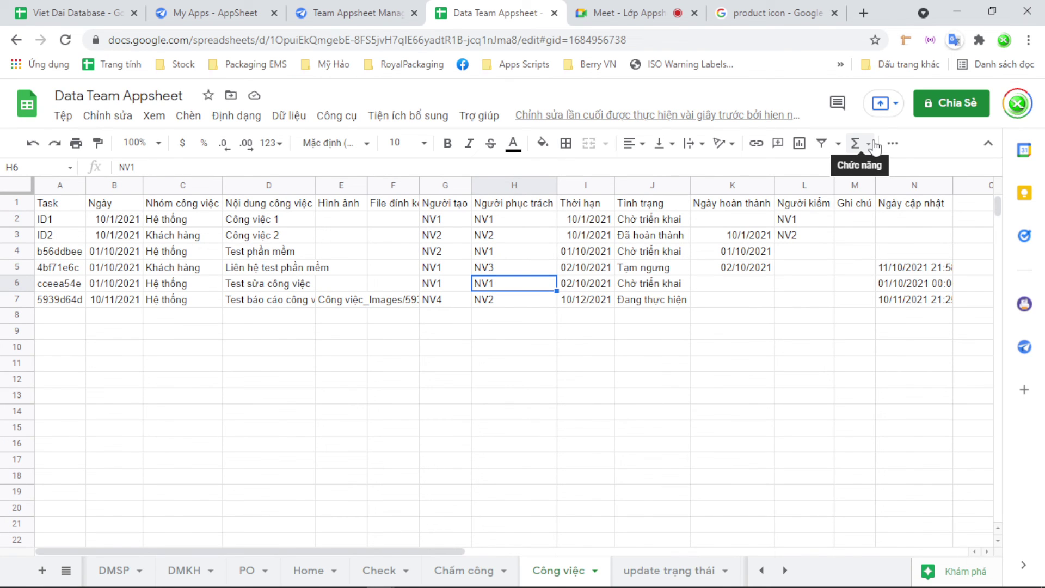
# Step: Check the Ngày cập nhật timestamps and clear test rows 2–5 from the update trạng thái sheet
pyautogui.click(910, 235)
pyautogui.click(918, 269)
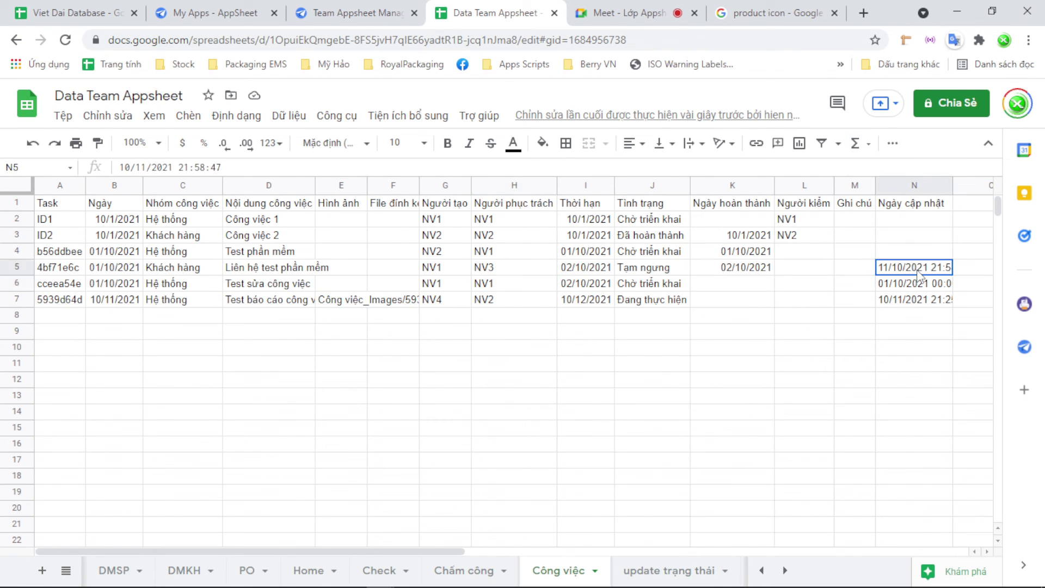
pyautogui.click(922, 301)
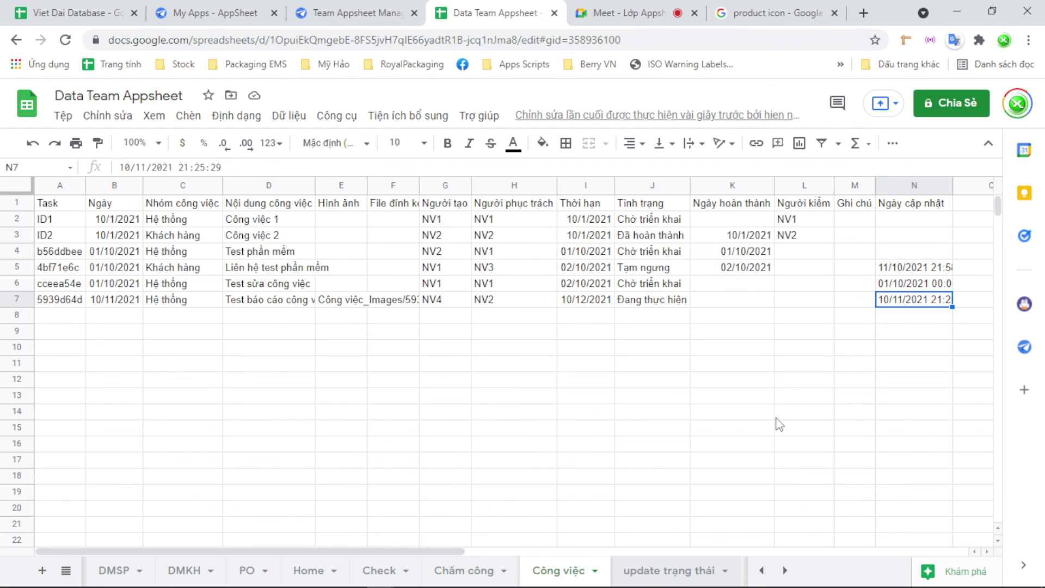
pyautogui.click(333, 222)
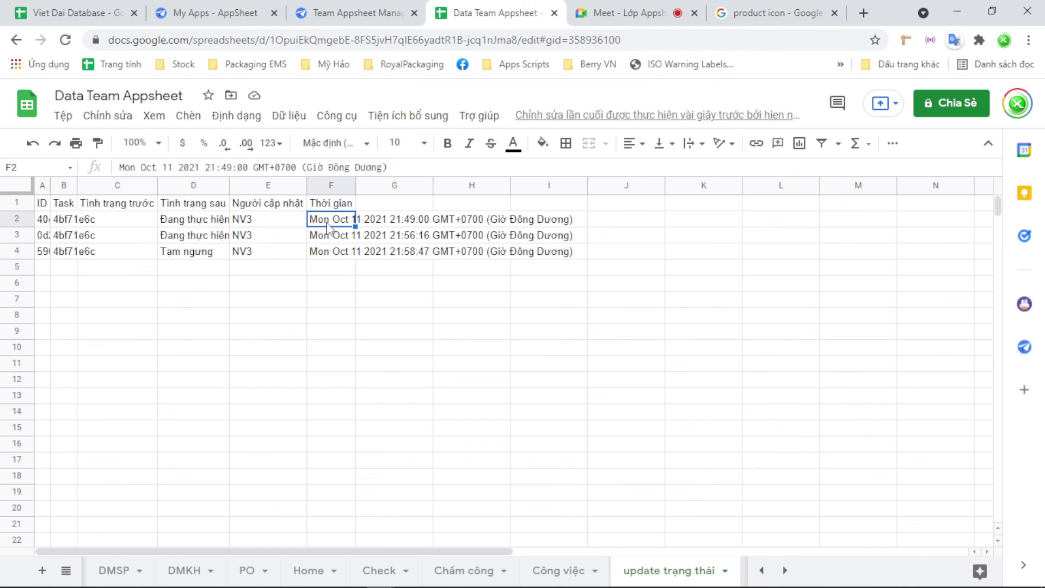
pyautogui.moveTo(249, 167); pyautogui.dragTo(387, 167)
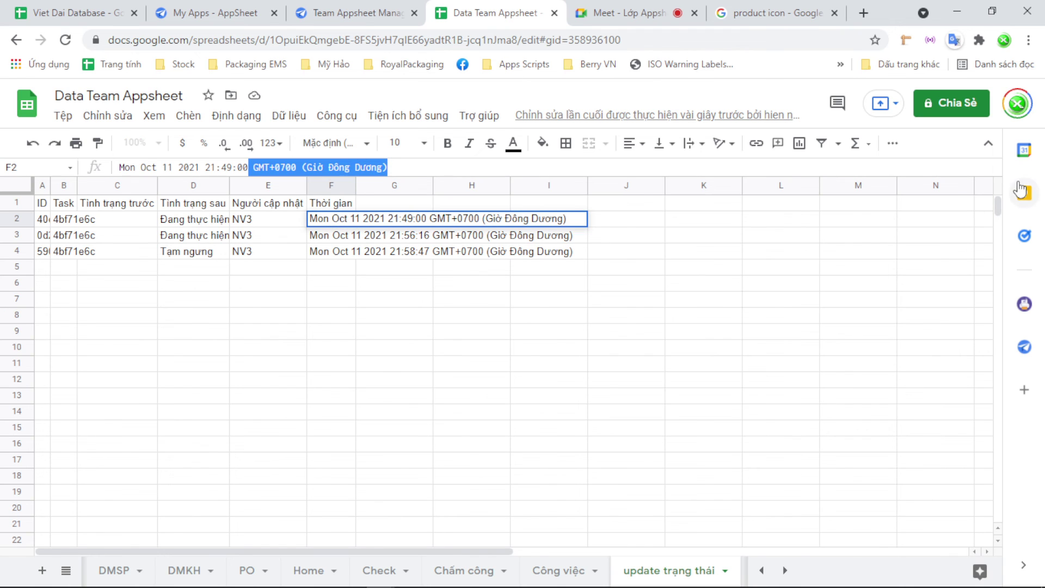
pyautogui.click(460, 299)
pyautogui.moveTo(333, 223); pyautogui.dragTo(333, 275)
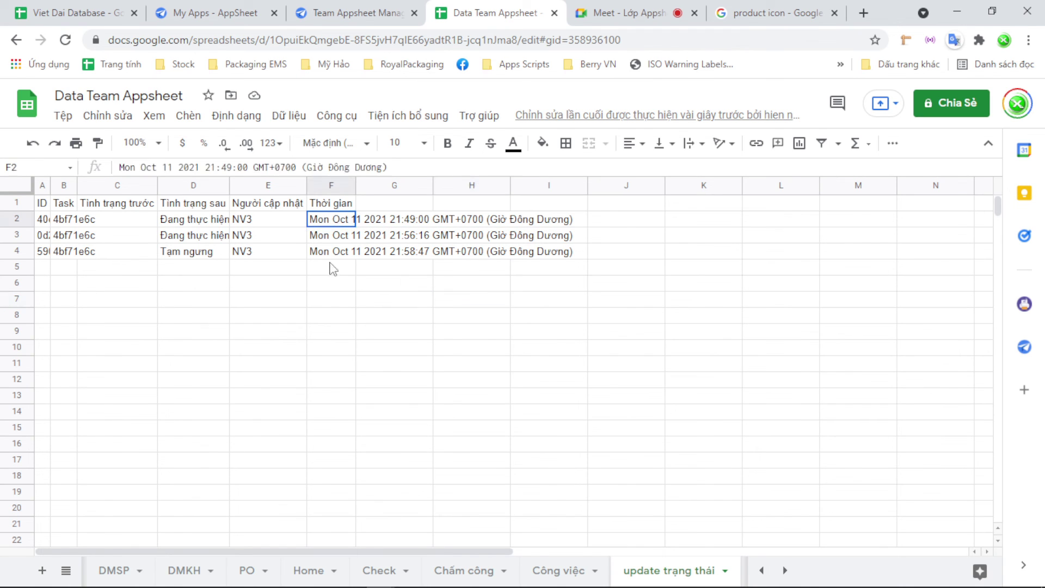
pyautogui.moveTo(16, 218); pyautogui.dragTo(17, 266)
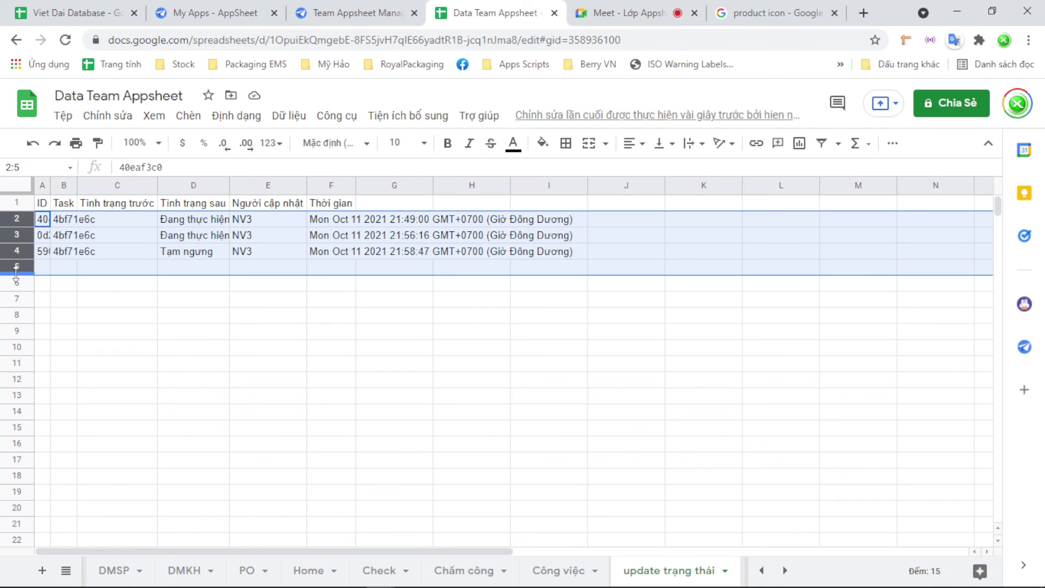
pyautogui.press('Delete')
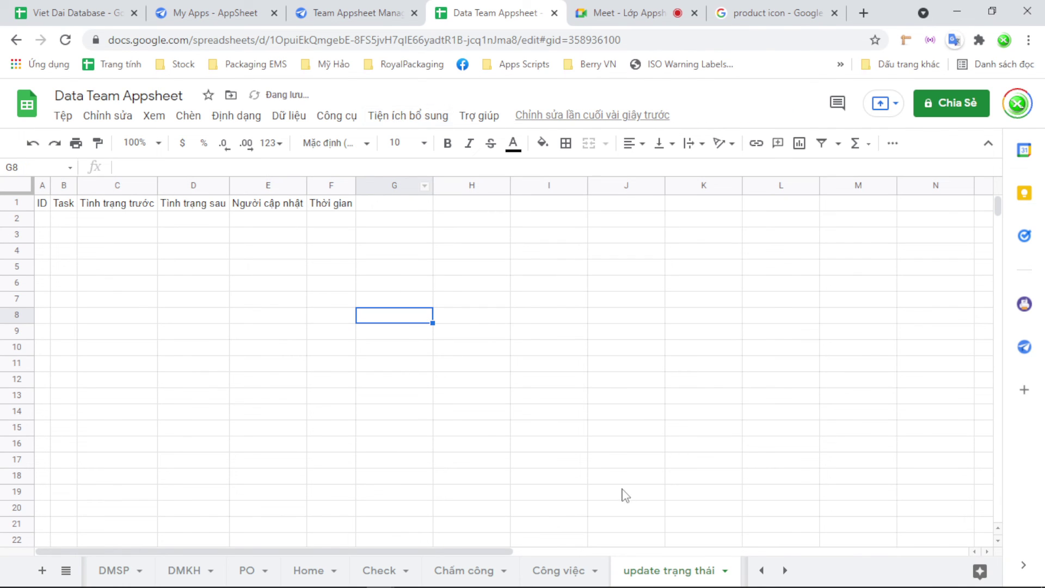
# Step: Paste Chờ triển khai into J2:J7 of the Công việc sheet, resetting every task status
pyautogui.click(496, 571)
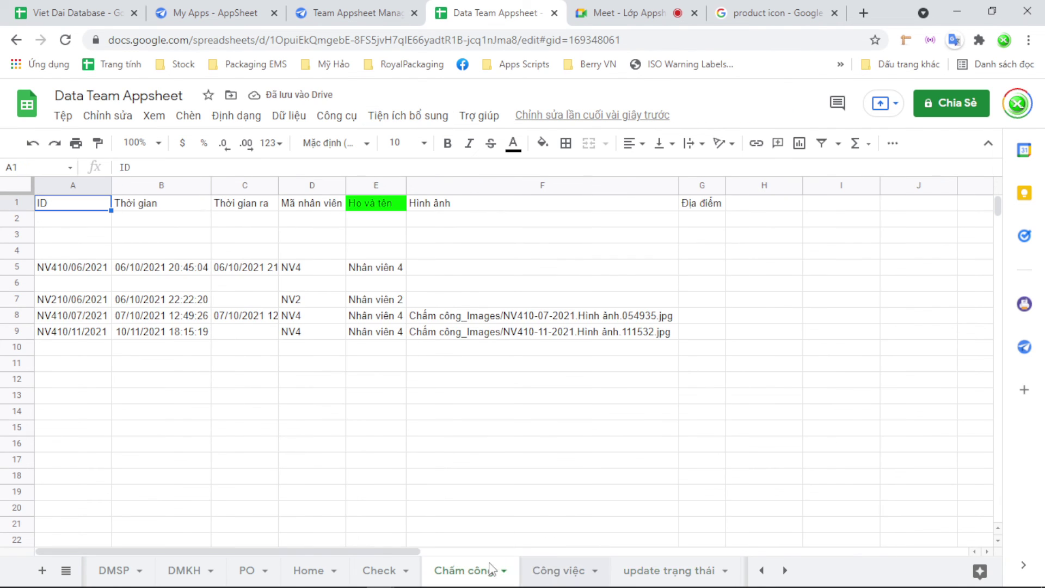
pyautogui.click(380, 570)
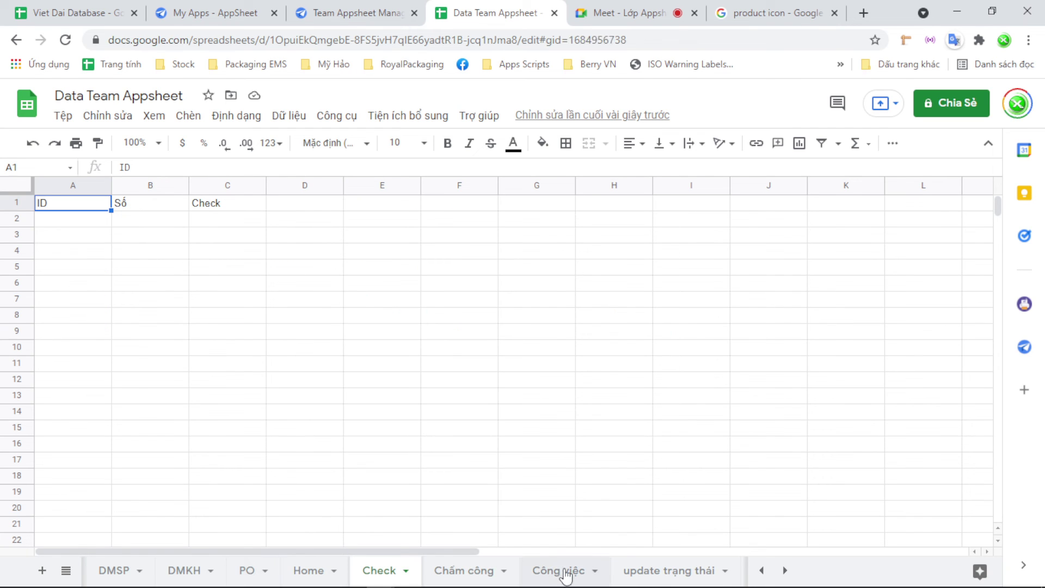
pyautogui.click(566, 573)
pyautogui.click(669, 223)
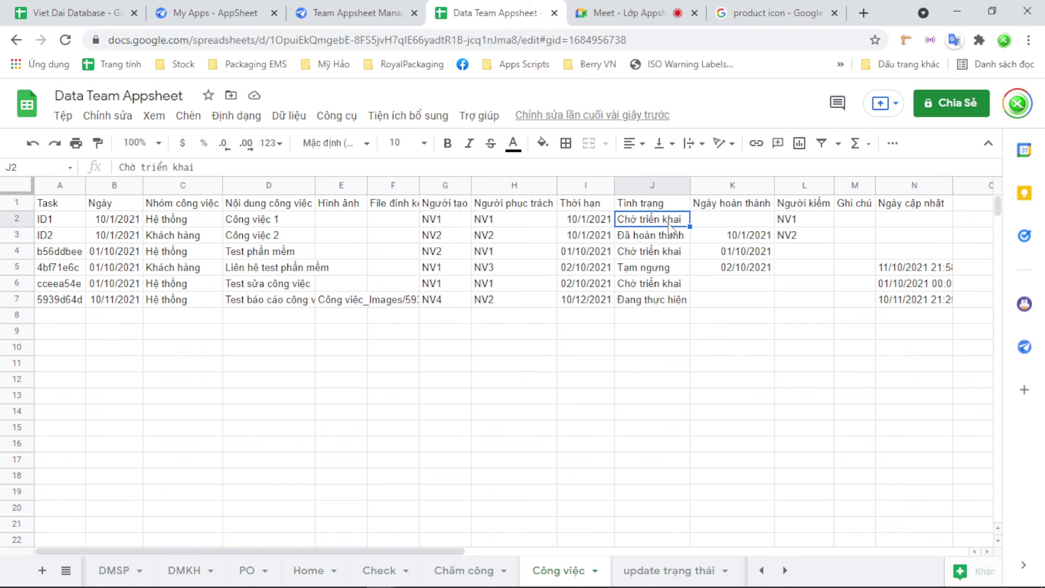
pyautogui.moveTo(669, 223); pyautogui.dragTo(669, 299)
pyautogui.write('Chờ triển khai Chờ triển khai Chờ triển khai Chờ triển khai Chờ triển khai Chờ triển khai')
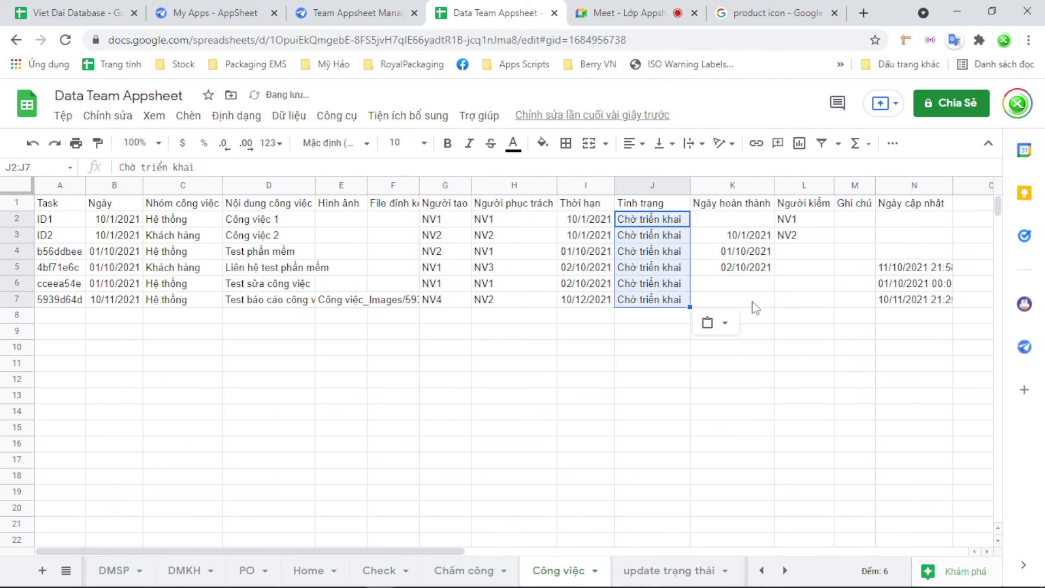
pyautogui.click(754, 299)
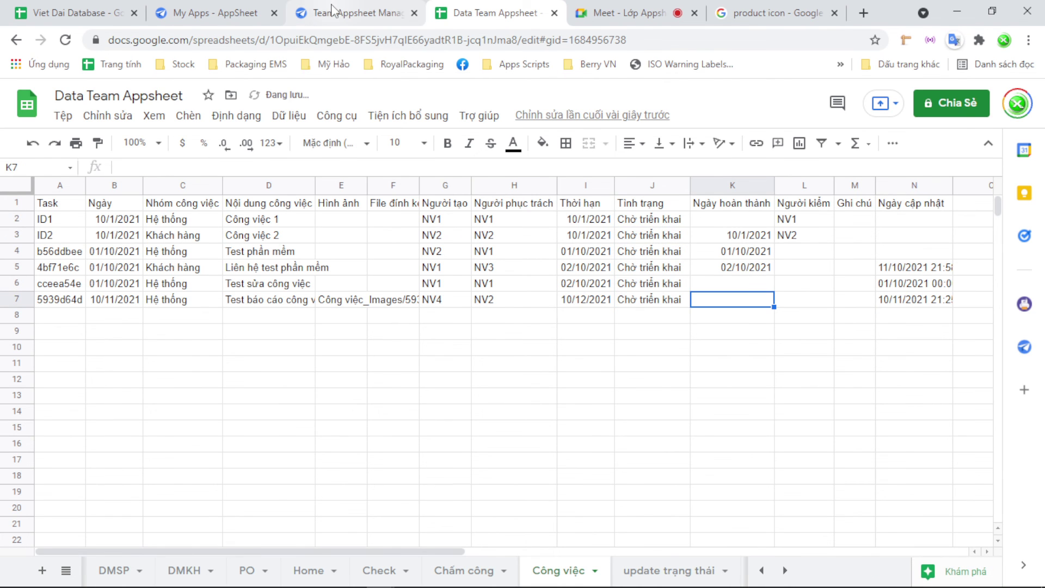
pyautogui.click(351, 12)
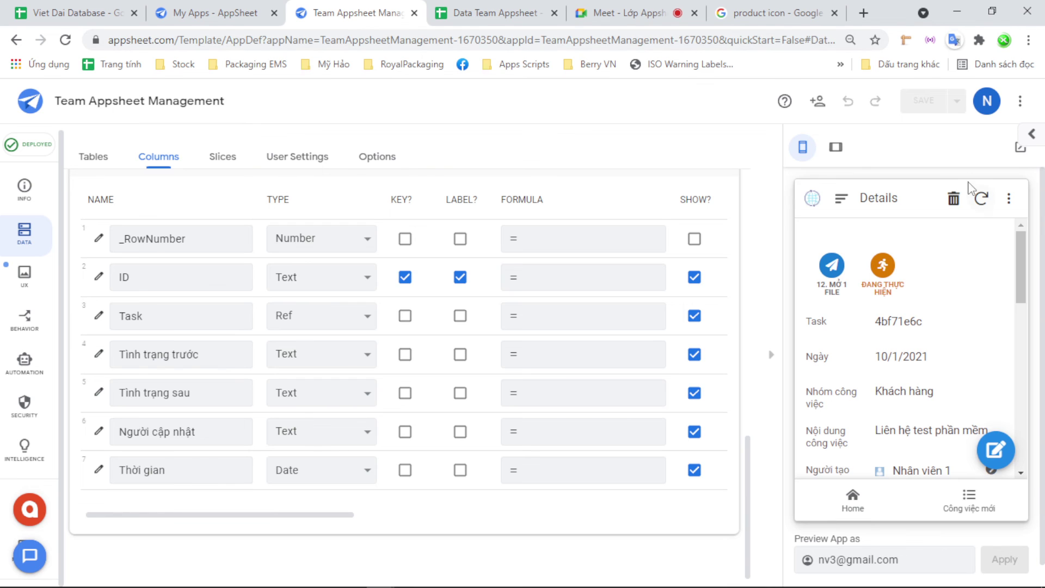
# Step: In tablet preview, sync and open task 4bf71e6c from the Công việc list
pyautogui.click(836, 147)
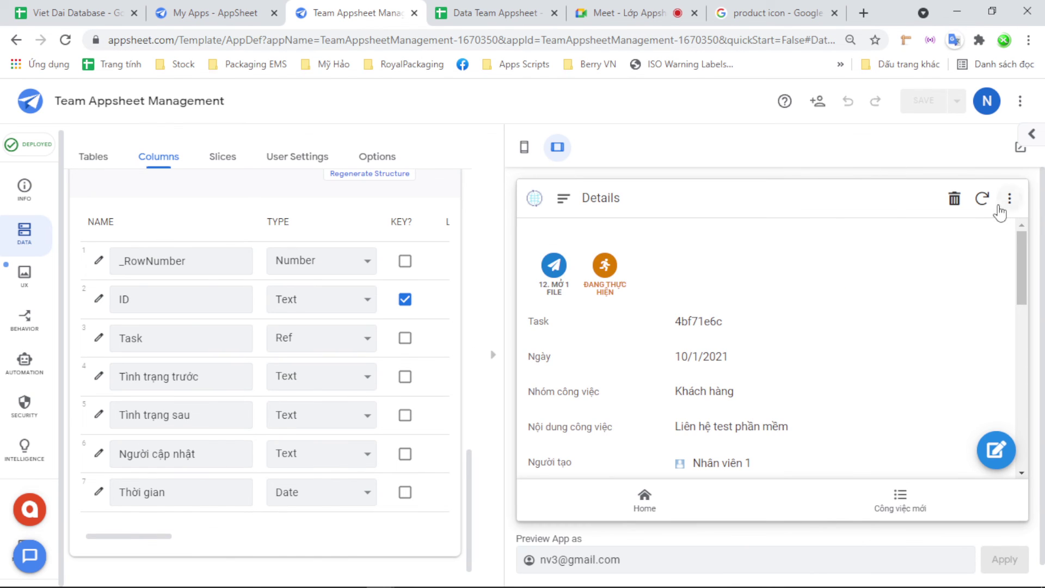
pyautogui.click(982, 200)
pyautogui.click(645, 507)
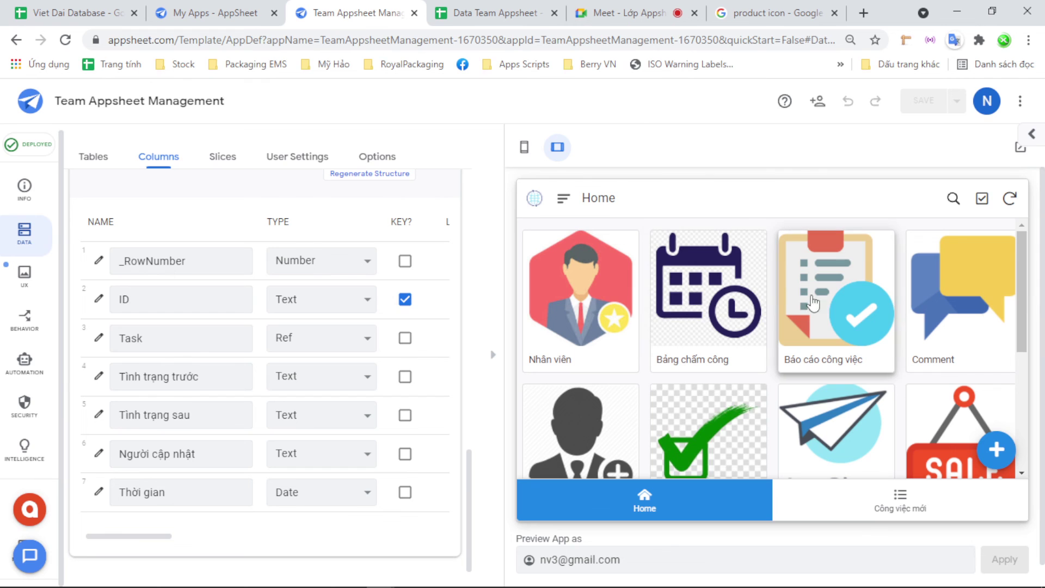
pyautogui.click(819, 301)
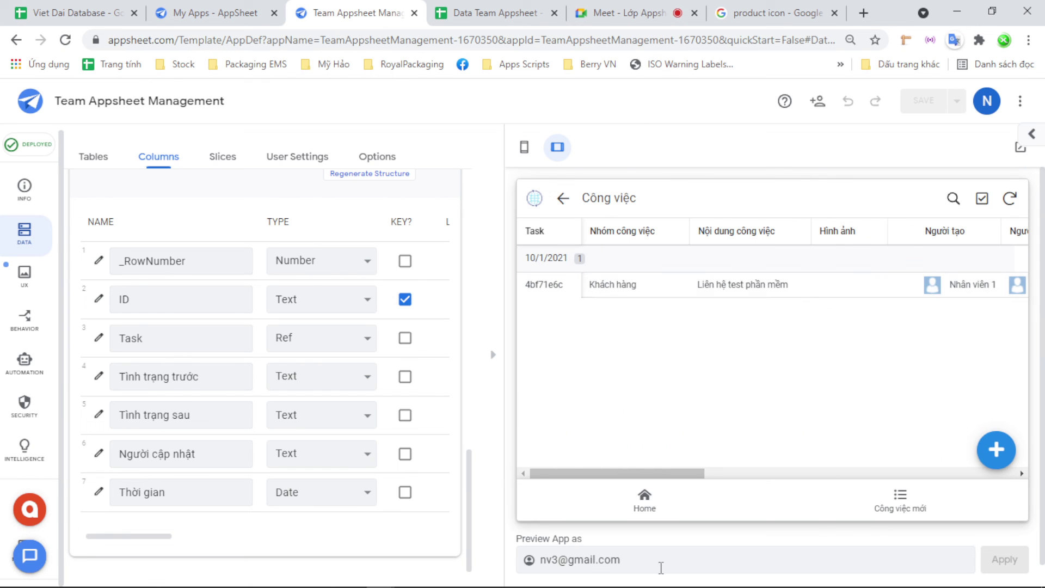
pyautogui.click(757, 287)
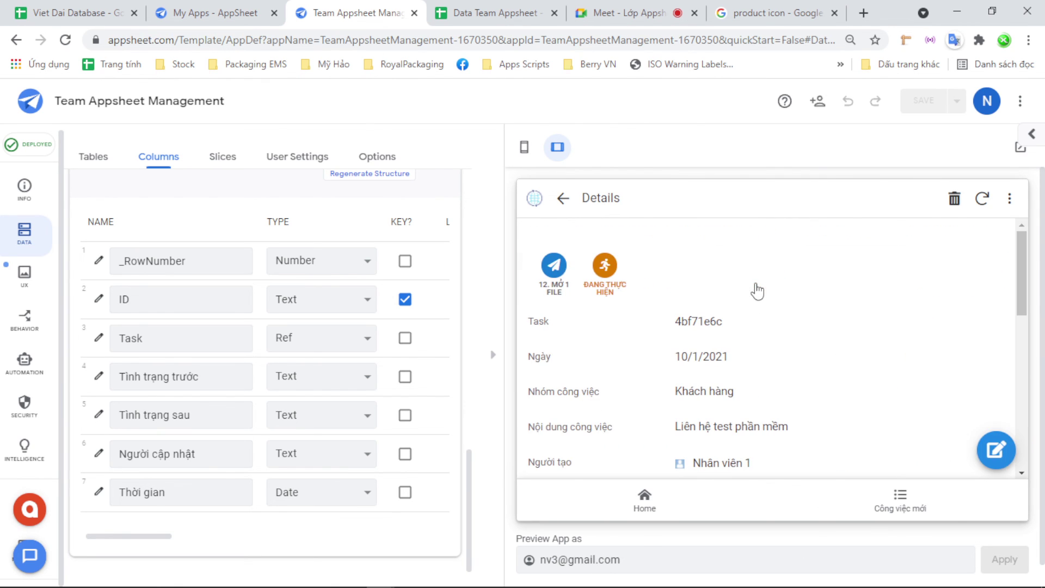
pyautogui.scroll(-1, 610, 327)
pyautogui.scroll(1, 646, 333)
# Step: Set task 4bf71e6c to Đang thực hiện and check the logged update
pyautogui.click(609, 266)
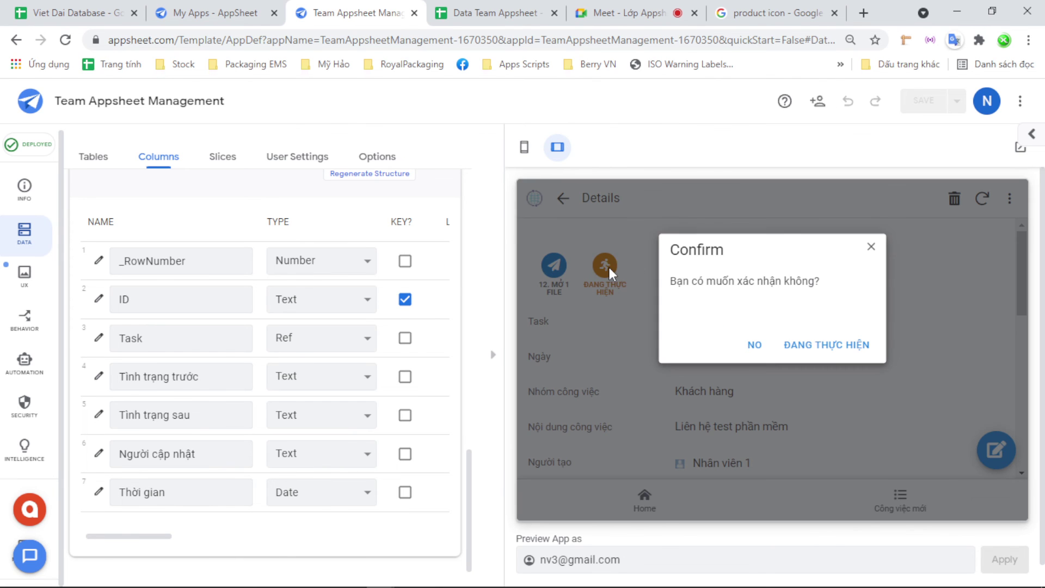
pyautogui.click(823, 345)
pyautogui.scroll(-1, 825, 343)
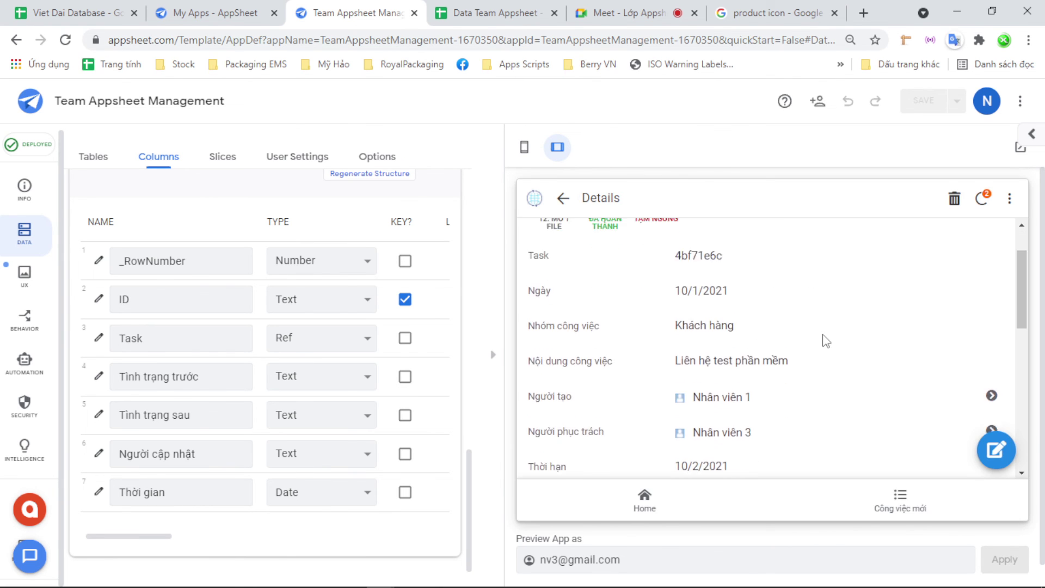
pyautogui.scroll(-4, 826, 341)
pyautogui.scroll(-3, 805, 338)
pyautogui.scroll(10, 625, 327)
pyautogui.scroll(3, 691, 288)
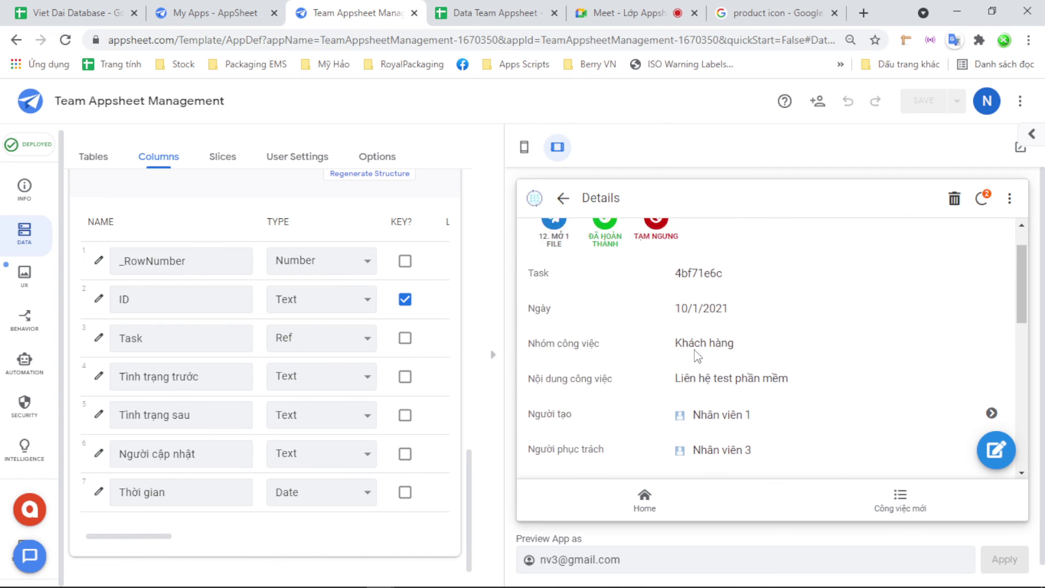
pyautogui.scroll(-5, 770, 438)
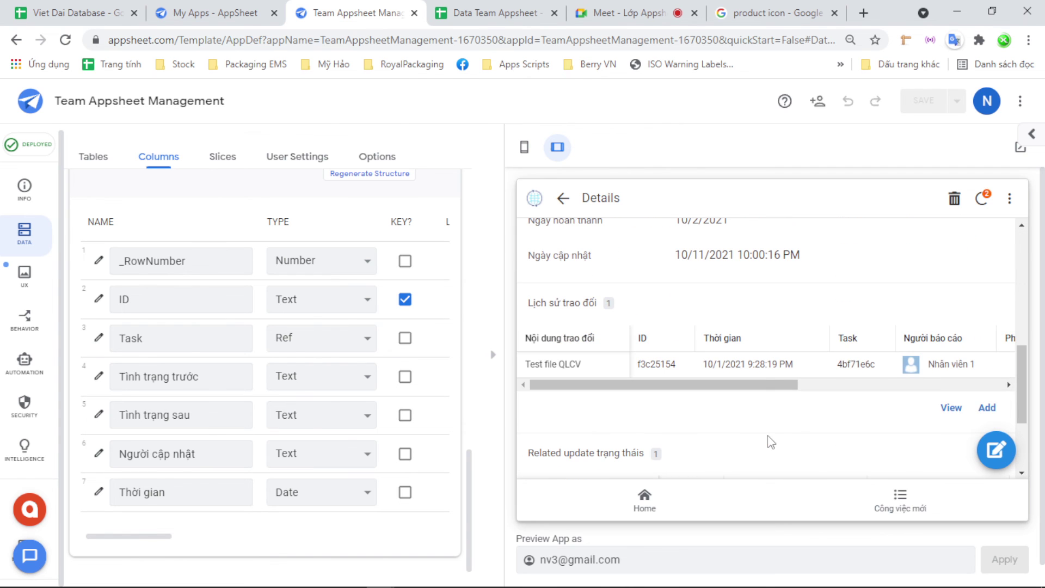
pyautogui.scroll(-3, 770, 442)
pyautogui.scroll(3, 769, 439)
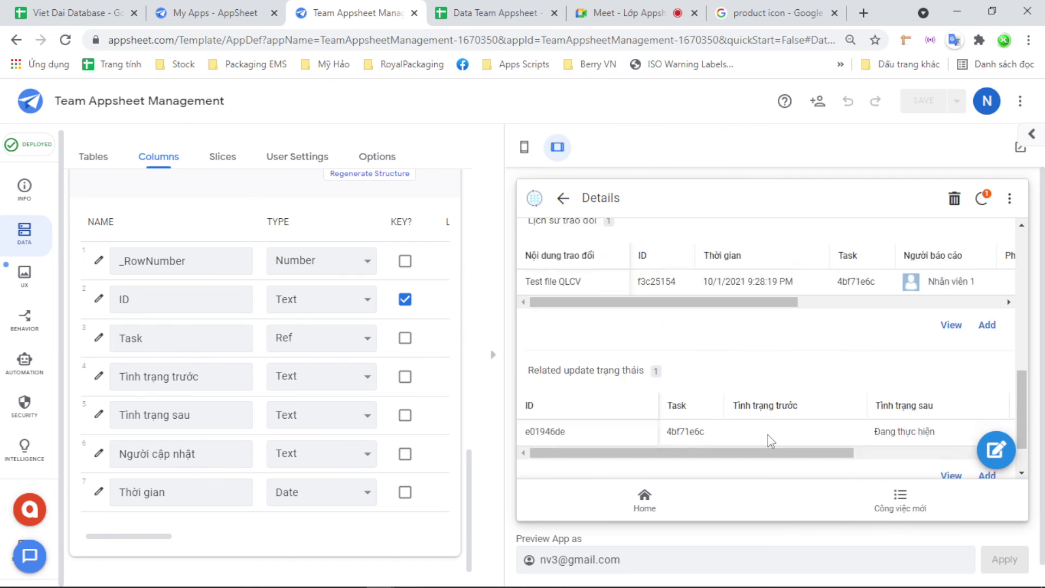
pyautogui.scroll(5, 693, 303)
pyautogui.scroll(2, 658, 272)
# Step: Pause the task as Tạm ngưng, logging a second status update
pyautogui.click(657, 267)
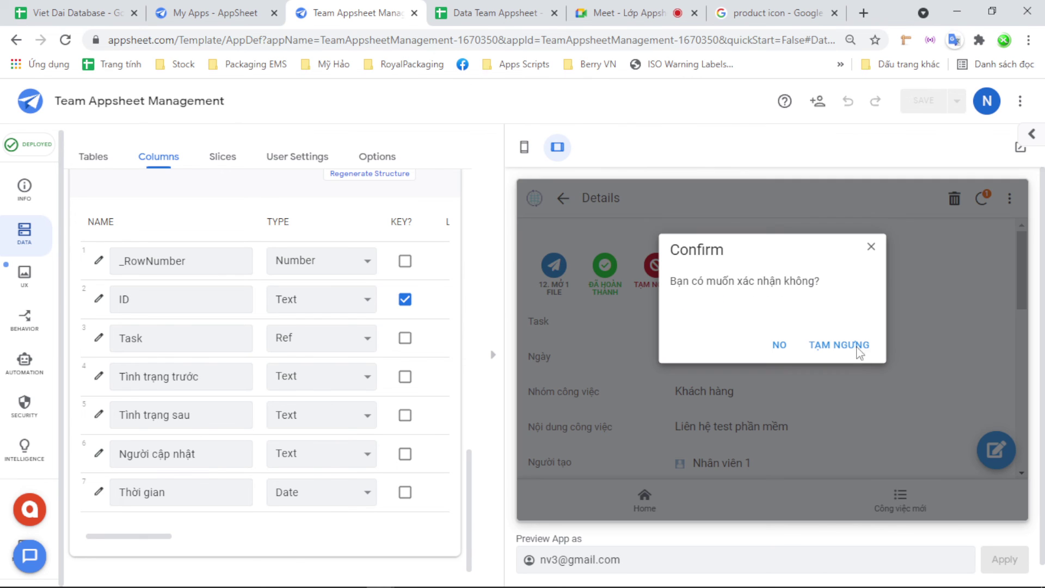
pyautogui.click(846, 344)
pyautogui.scroll(-5, 846, 344)
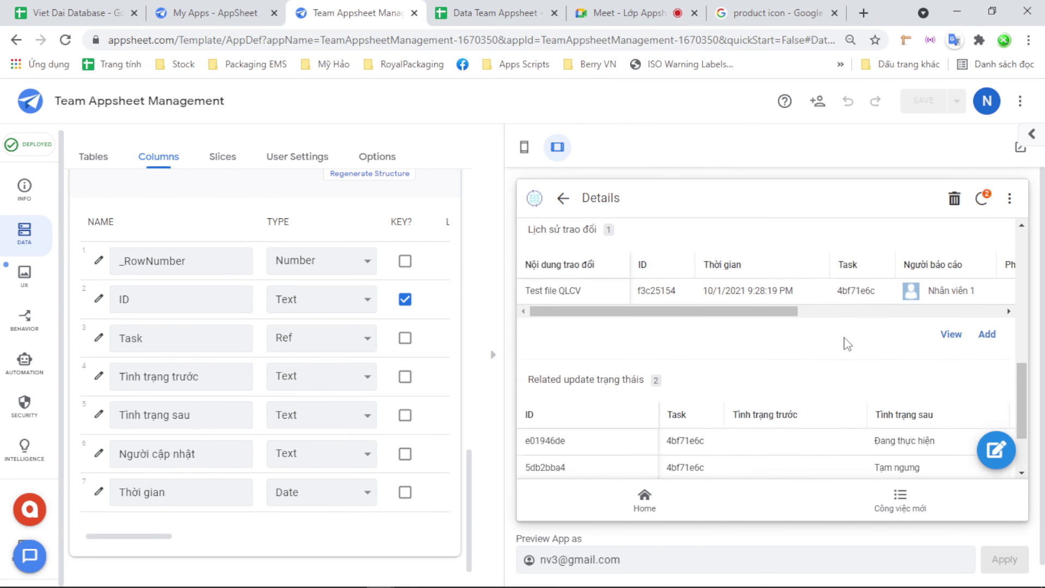
pyautogui.scroll(-3, 846, 343)
pyautogui.scroll(10, 847, 344)
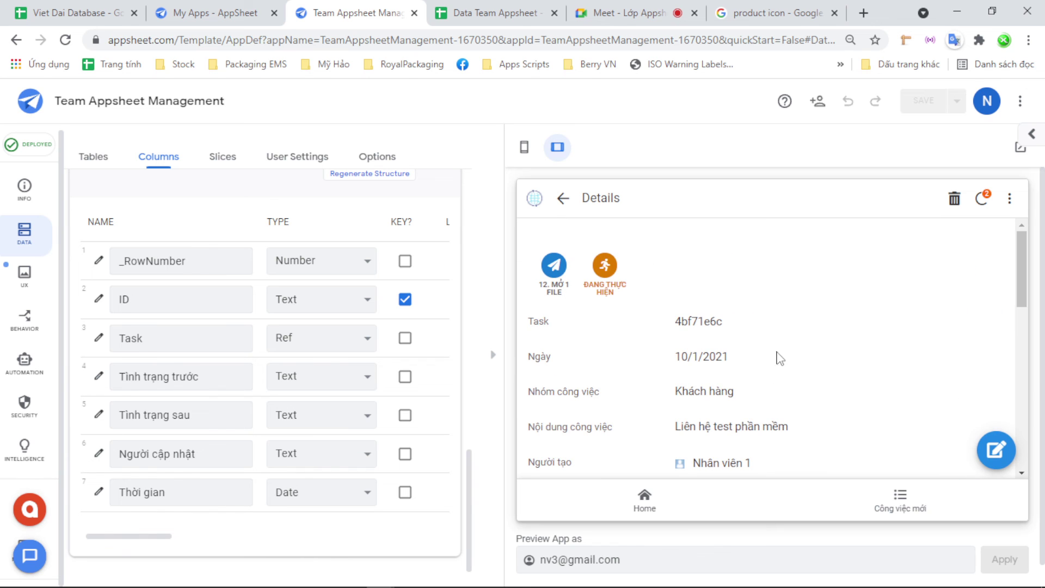
# Step: Set task 4bf71e6c back to Đang thực hiện
pyautogui.click(604, 266)
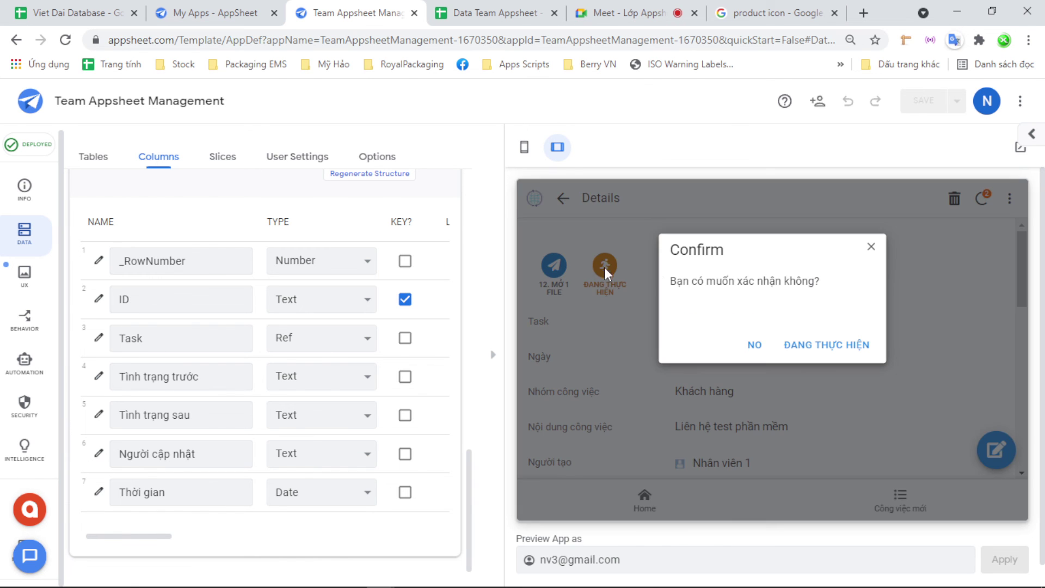
pyautogui.click(837, 346)
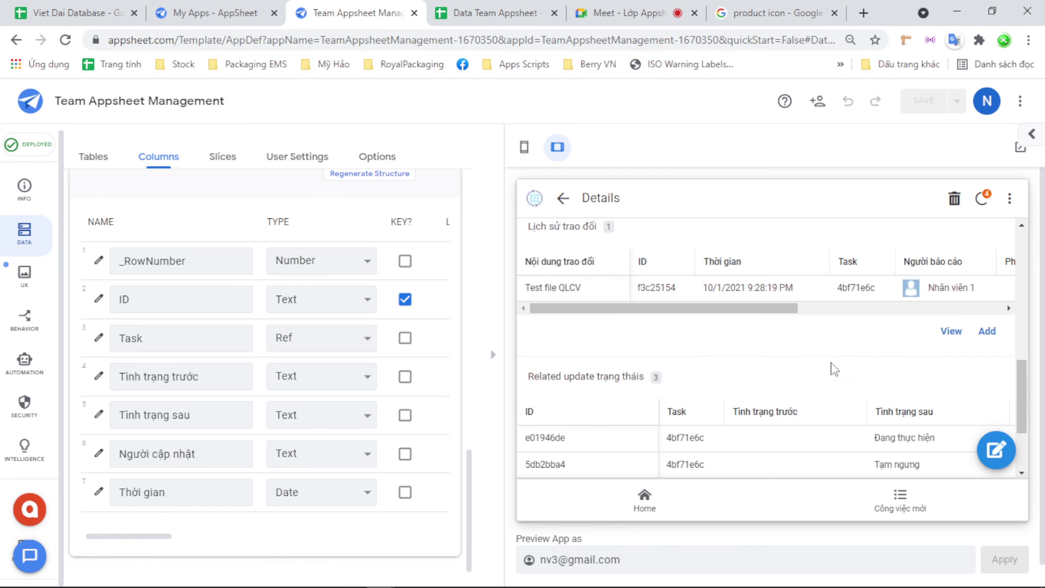
pyautogui.scroll(-3, 831, 368)
pyautogui.click(835, 424)
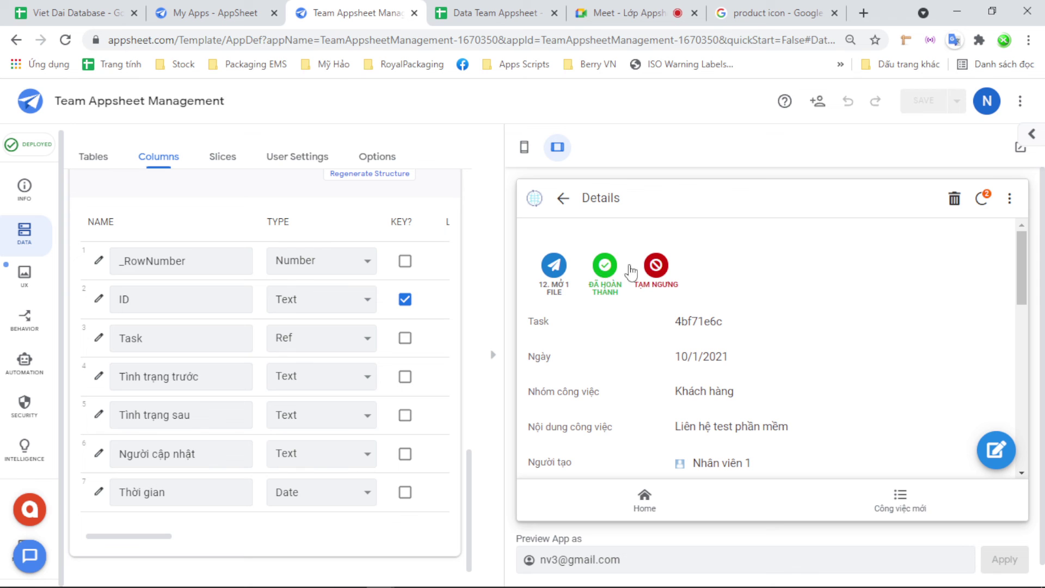
# Step: Mark the task Đã hoàn thành and verify four NV3 updates in Related update trạng thái
pyautogui.click(602, 272)
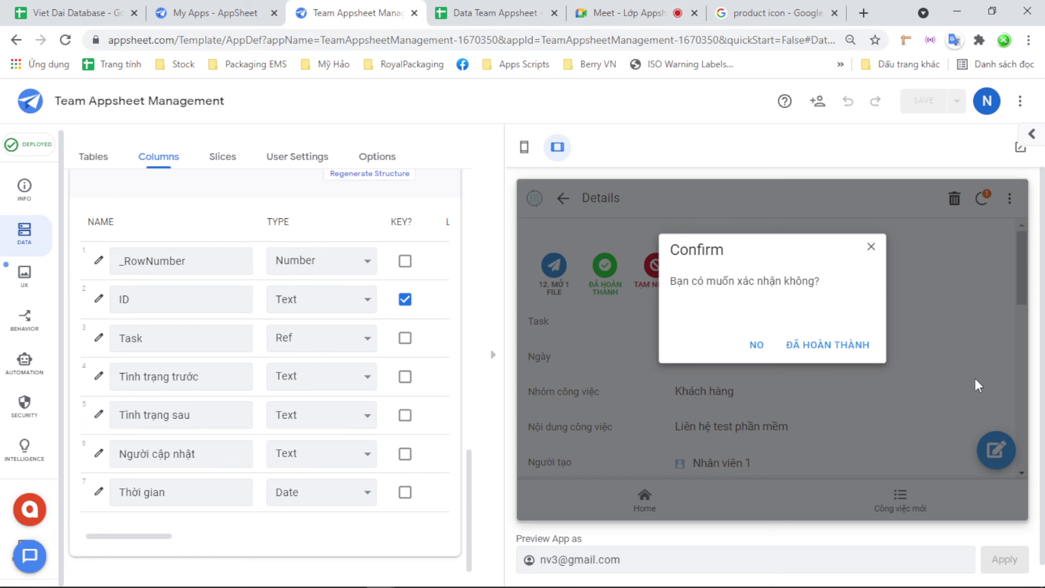
pyautogui.click(808, 343)
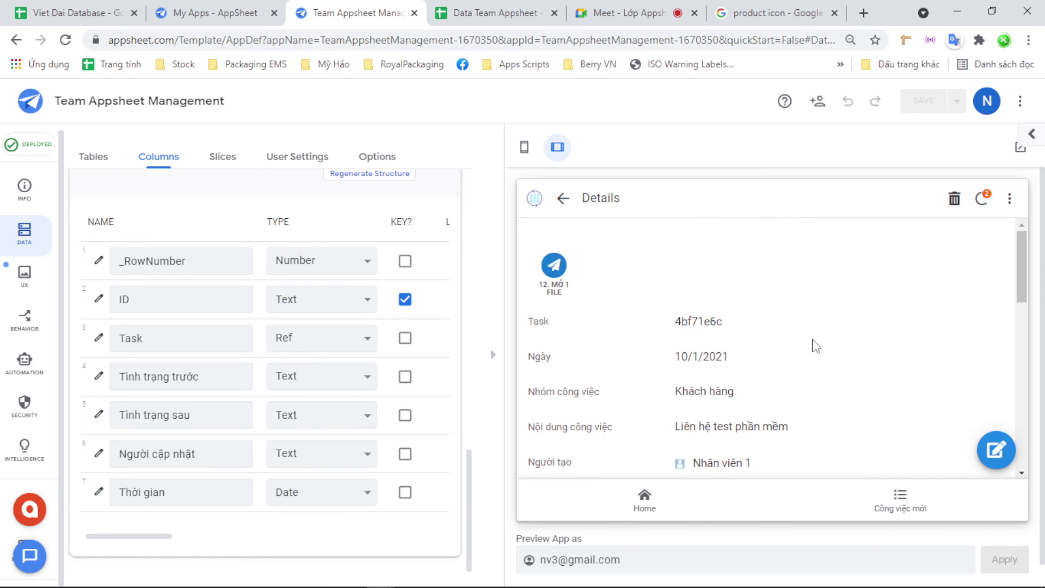
pyautogui.scroll(-5, 806, 346)
pyautogui.scroll(3, 806, 334)
pyautogui.scroll(2, 591, 306)
pyautogui.scroll(-4, 773, 408)
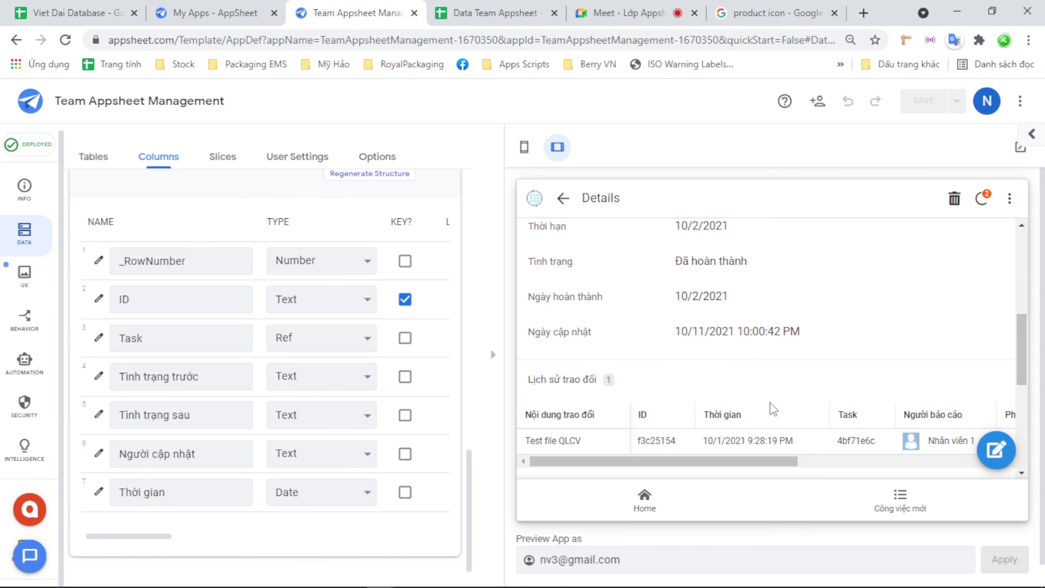
pyautogui.scroll(-3, 773, 409)
pyautogui.scroll(1, 723, 410)
pyautogui.scroll(-1, 723, 411)
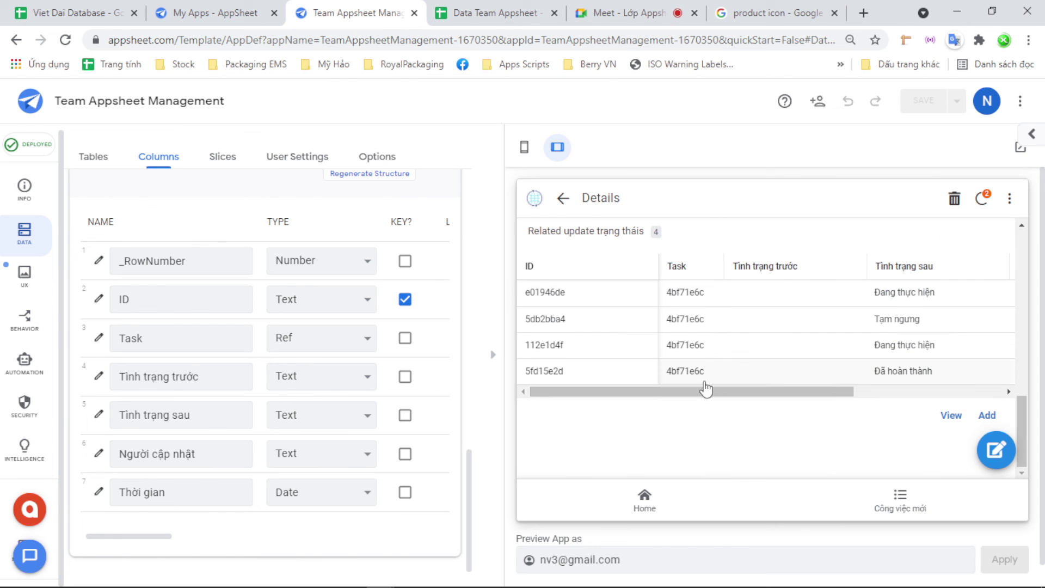
pyautogui.moveTo(706, 390); pyautogui.dragTo(785, 389)
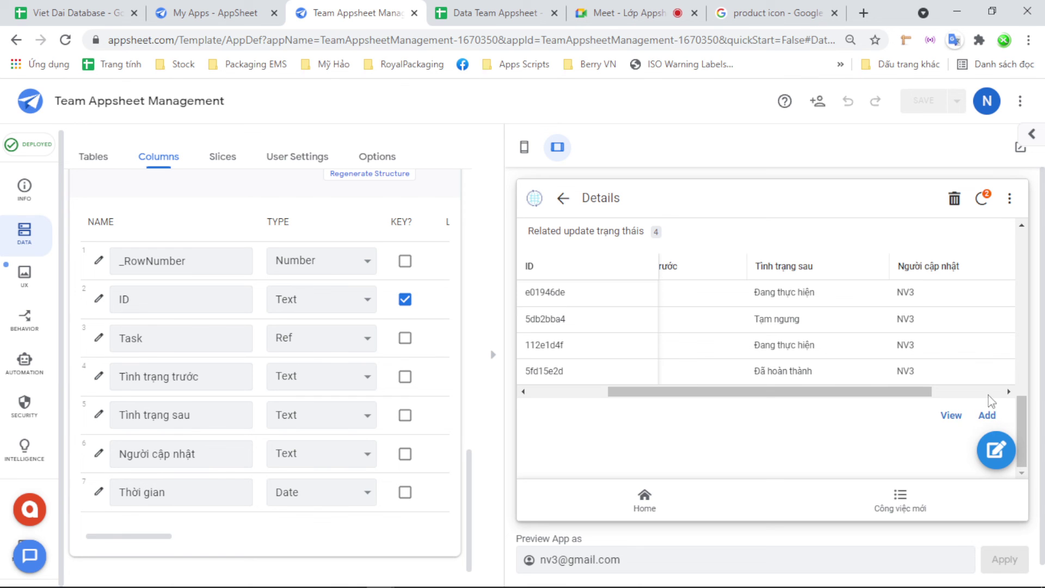
pyautogui.scroll(1, 854, 401)
pyautogui.scroll(-1, 907, 401)
pyautogui.scroll(1, 746, 377)
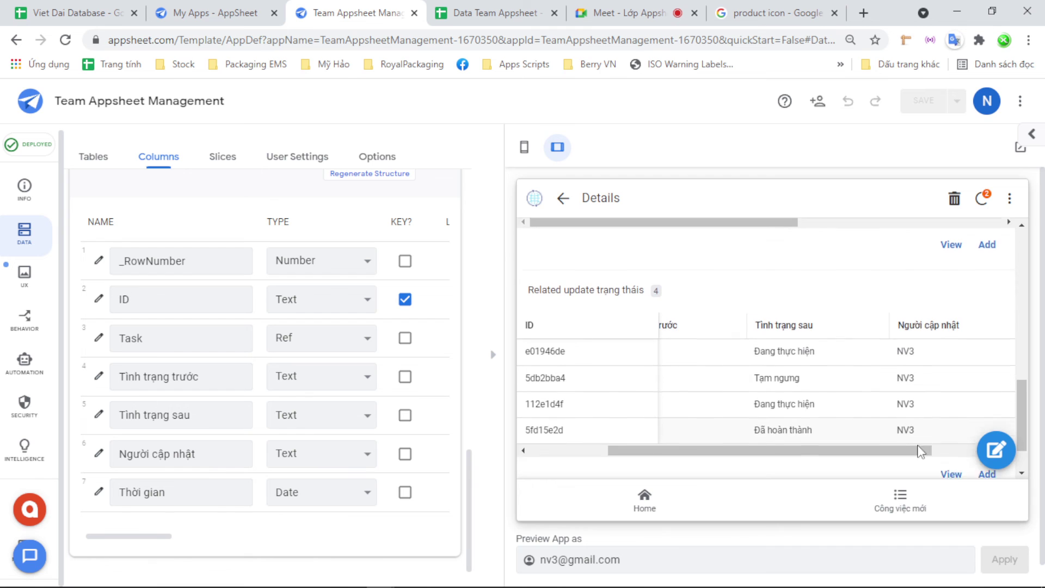
pyautogui.scroll(-1, 918, 451)
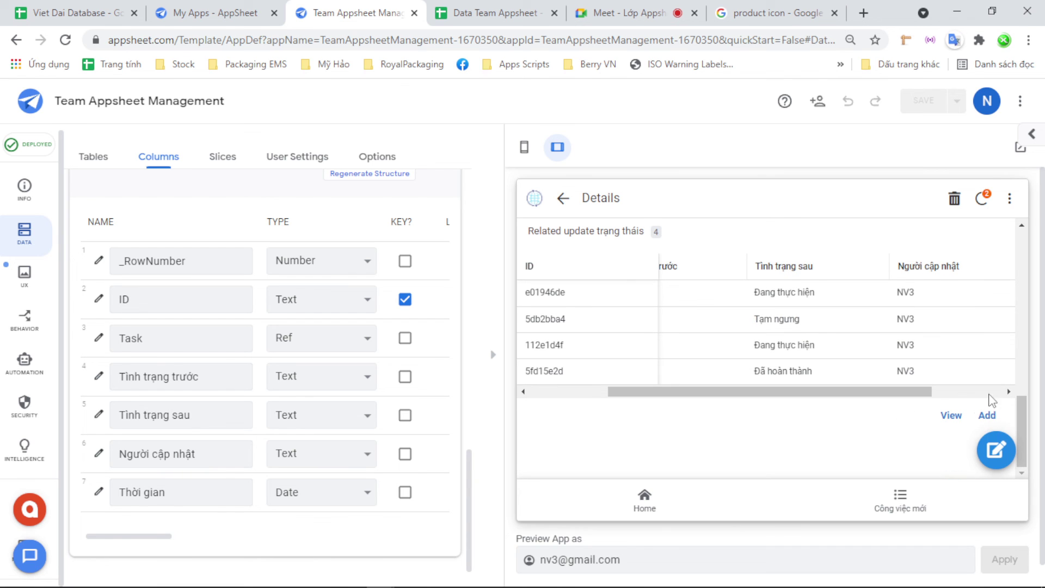
# Step: Search Actions for 'add' and expand the PO table's Add action Behavior settings
pyautogui.click(25, 318)
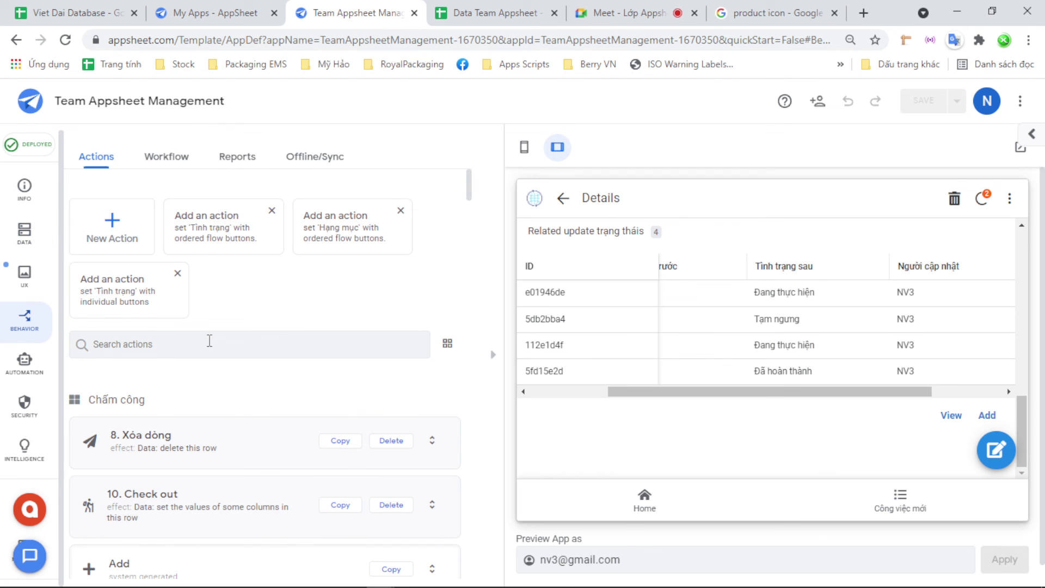
pyautogui.write('add')
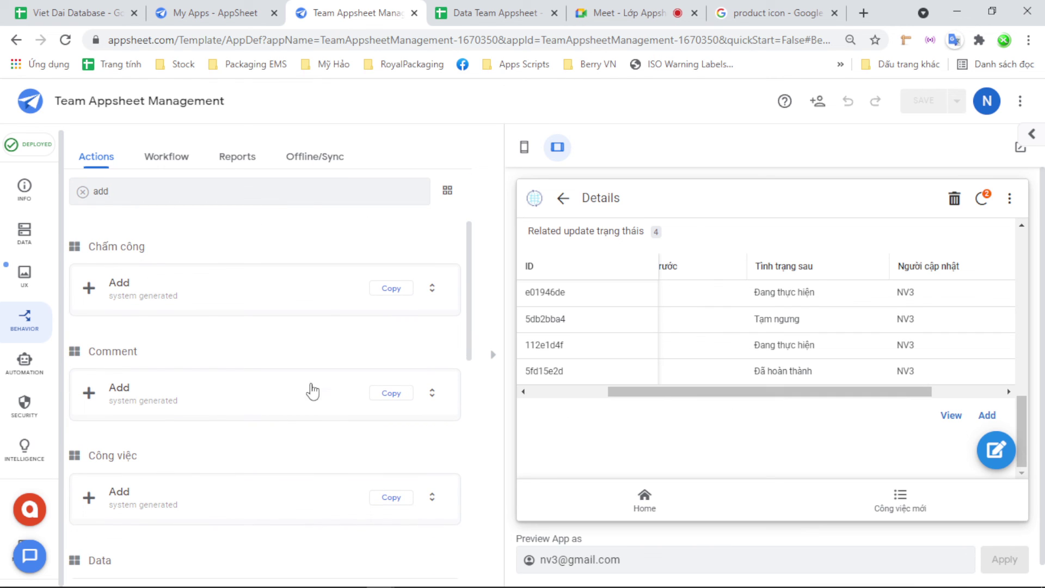
pyautogui.scroll(-2, 222, 419)
pyautogui.scroll(-2, 222, 419)
pyautogui.scroll(-2, 221, 421)
pyautogui.scroll(-2, 221, 423)
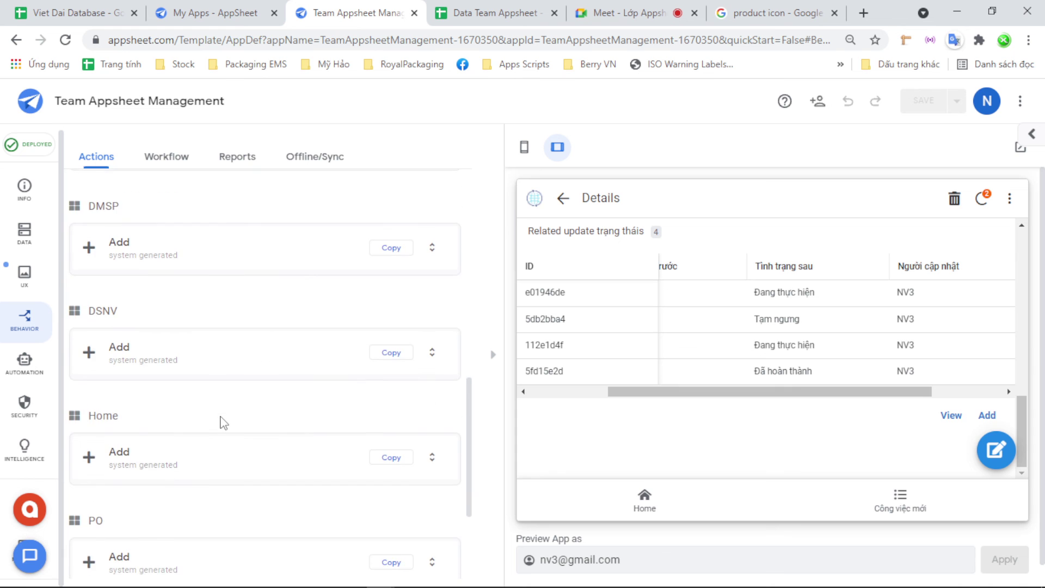
pyautogui.scroll(-2, 222, 426)
pyautogui.scroll(-2, 222, 425)
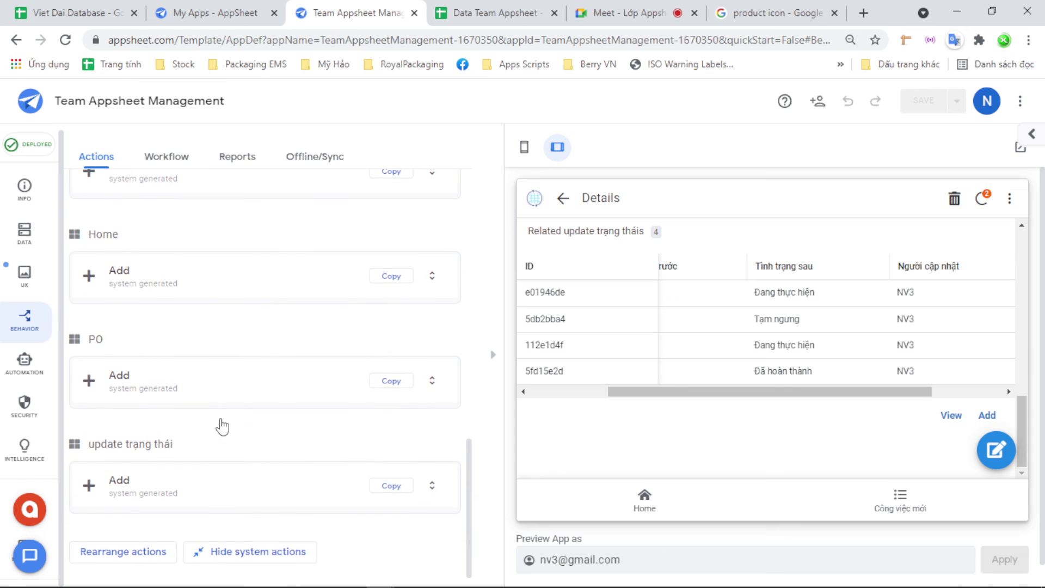
pyautogui.click(217, 380)
pyautogui.scroll(-2, 220, 381)
pyautogui.click(196, 332)
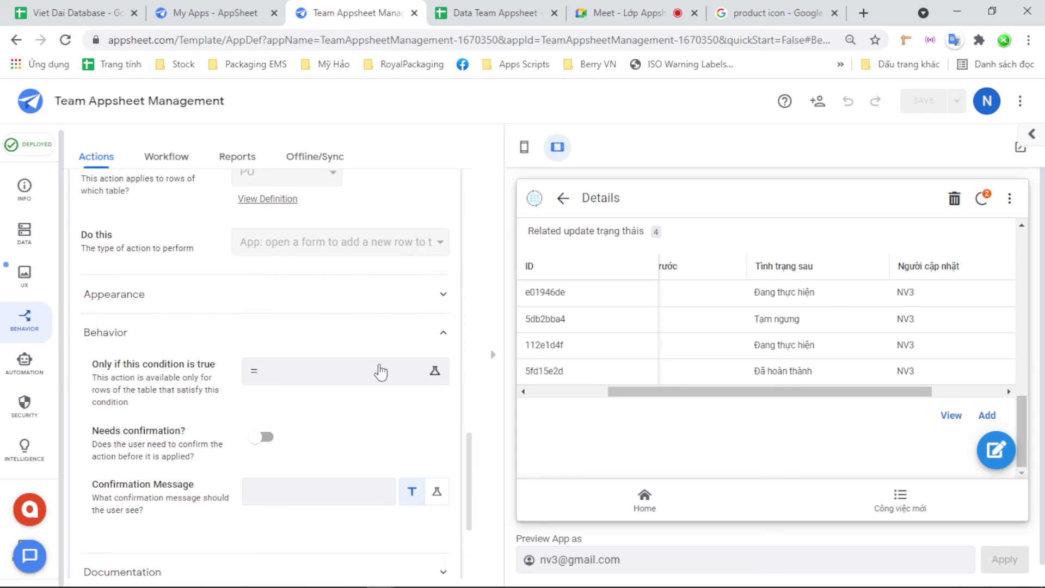
# Step: Enter a LOOKUP(USEREMAIL(),DSNV,email,Mã NV) condition for the PO Add action and save it
pyautogui.click(328, 381)
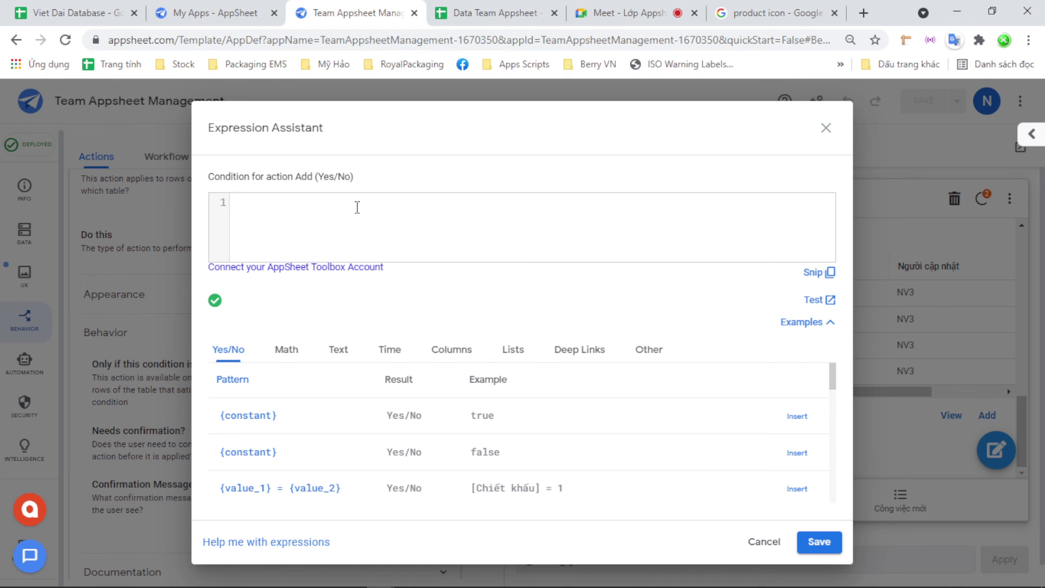
pyautogui.write('lo')
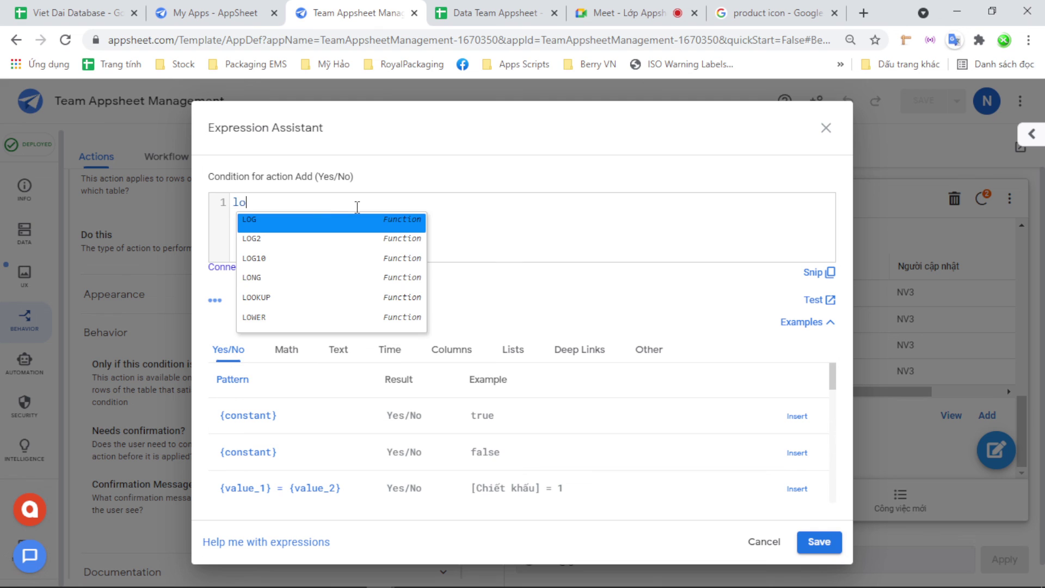
pyautogui.write('o')
pyautogui.press('Return')
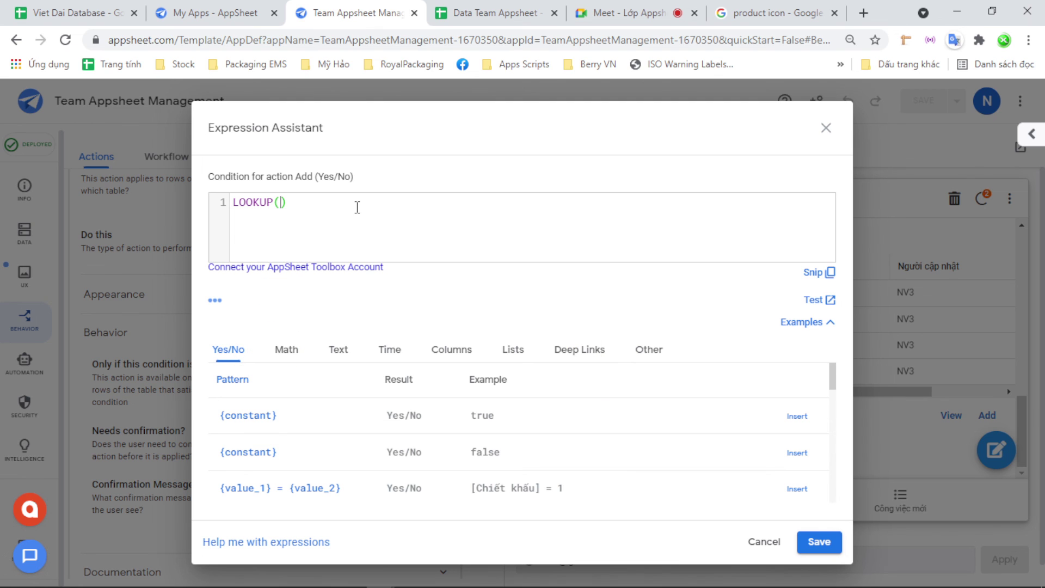
pyautogui.write('s')
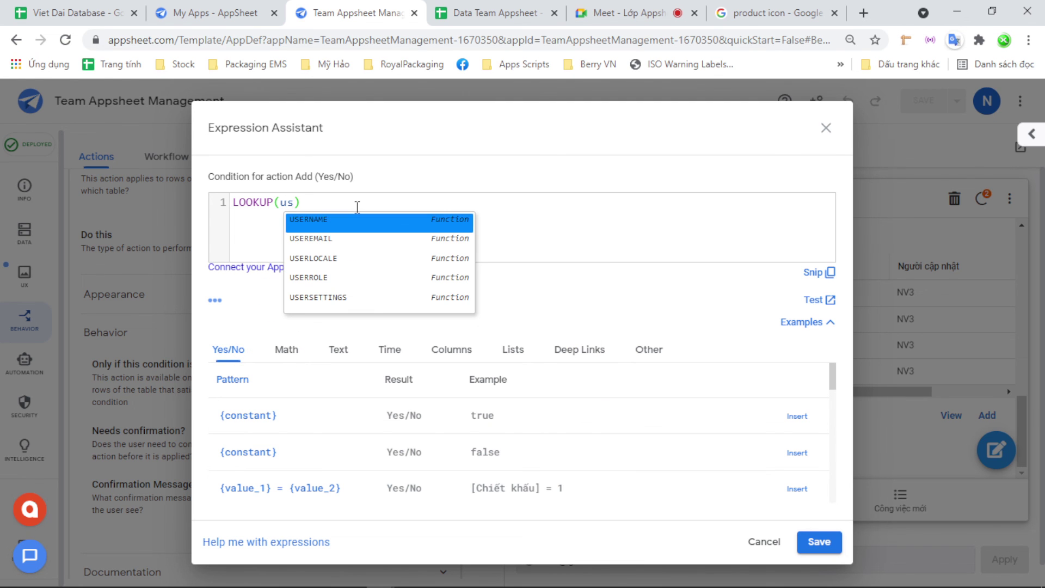
pyautogui.press('Down')
pyautogui.press('Return')
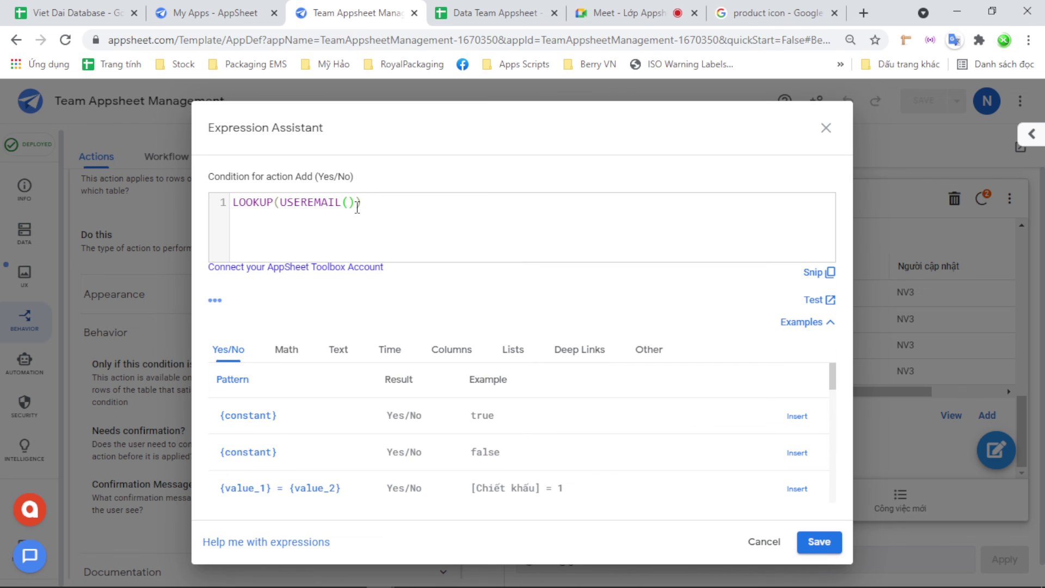
pyautogui.write(',d')
pyautogui.press('Return')
pyautogui.write('mail,')
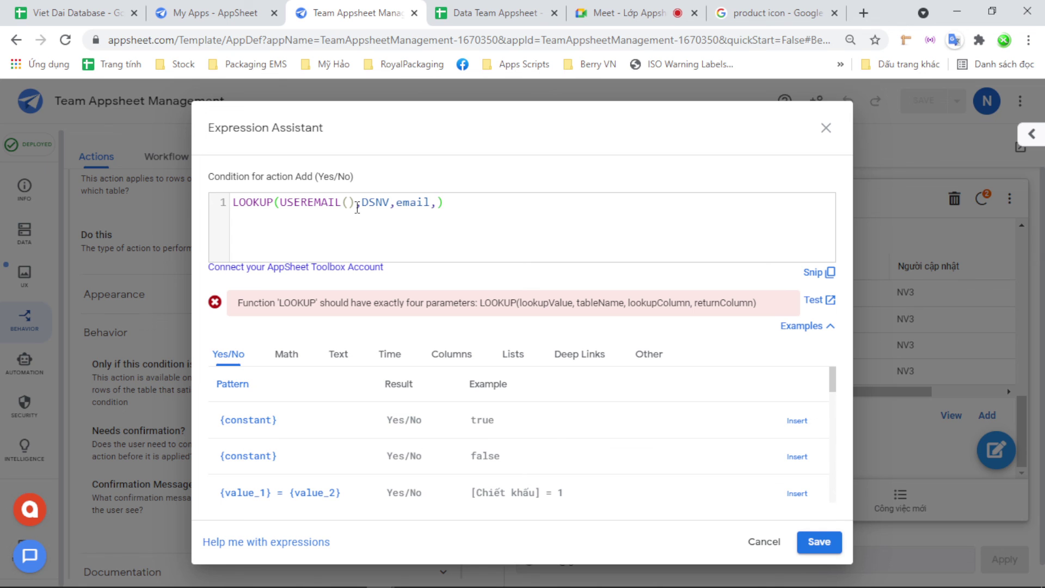
pyautogui.write('Mã NV)')
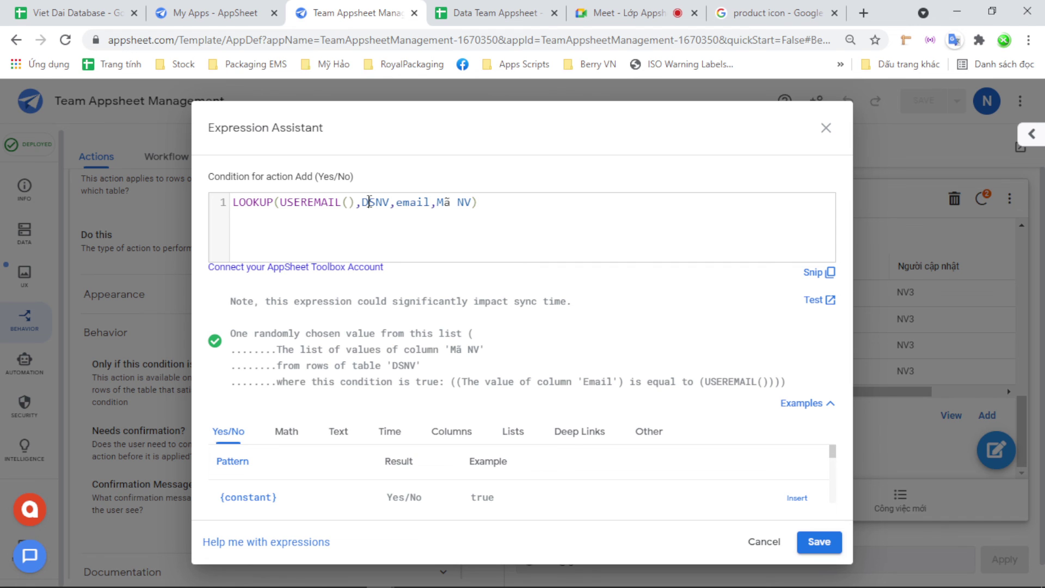
pyautogui.click(825, 551)
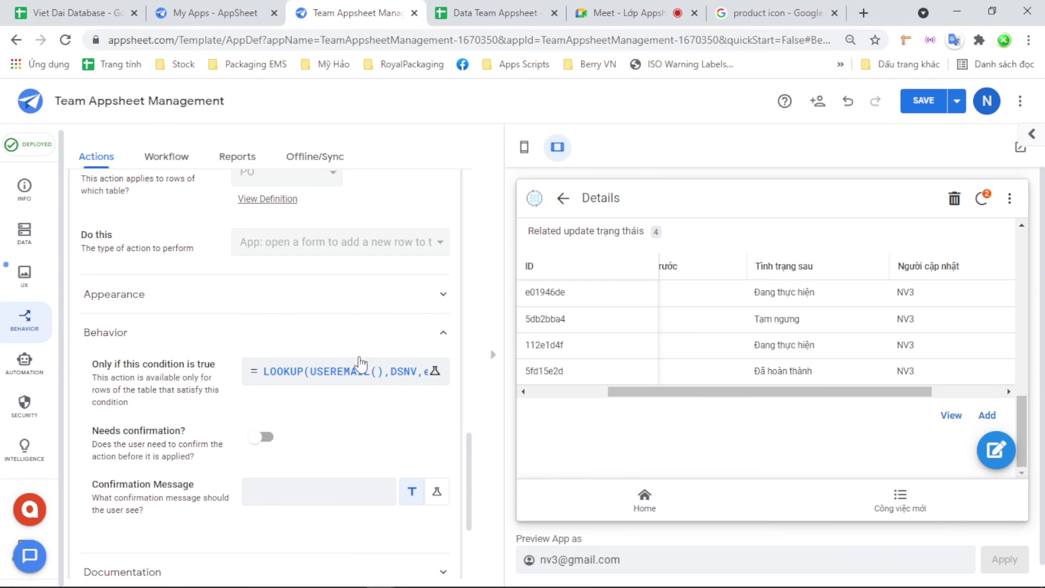
# Step: Change the lookup column to Phân quyền so the condition checks for "Admin", and save
pyautogui.click(362, 384)
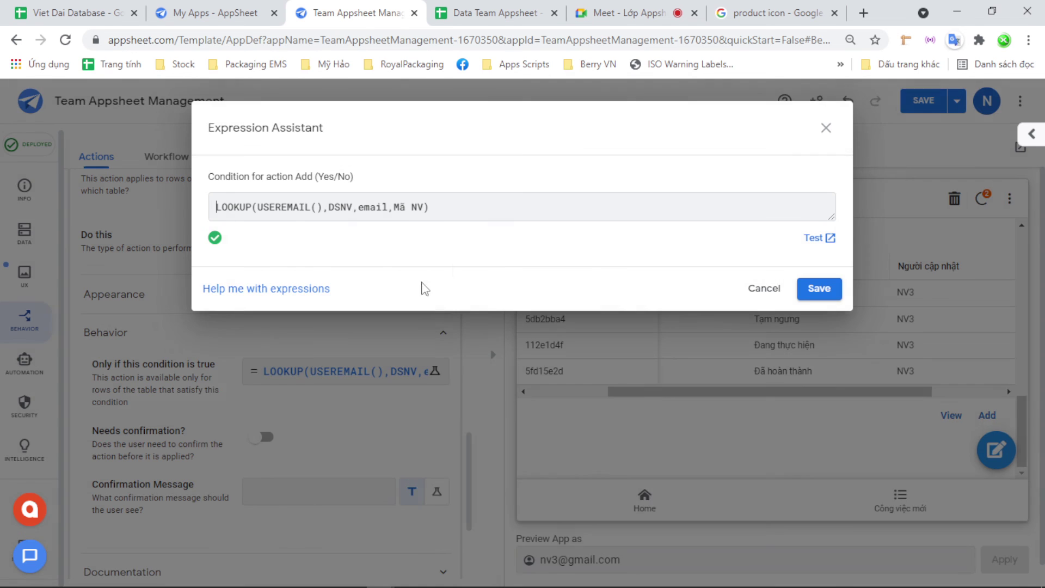
pyautogui.moveTo(473, 202); pyautogui.dragTo(437, 202)
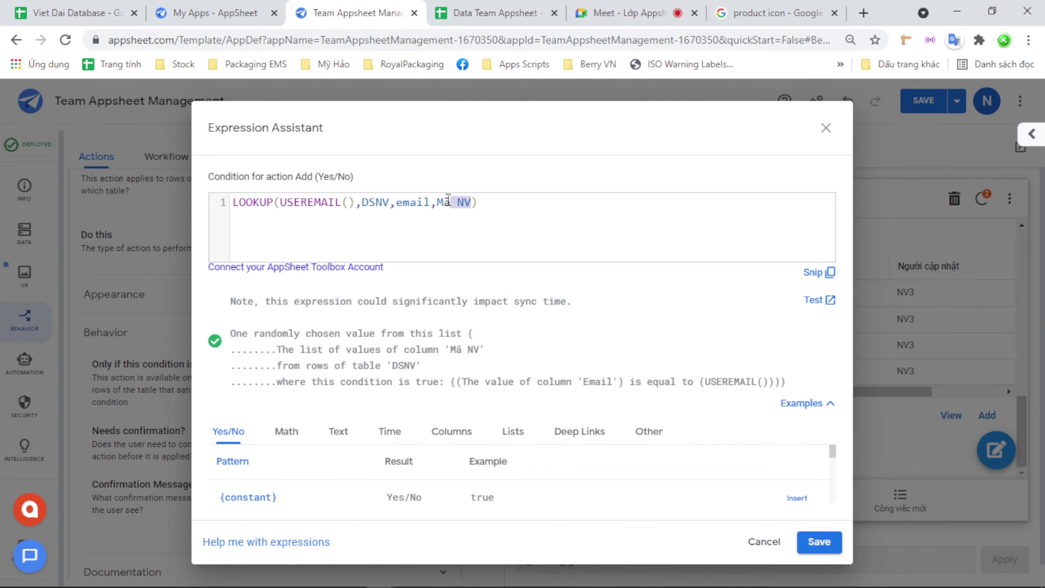
pyautogui.write('Phân')
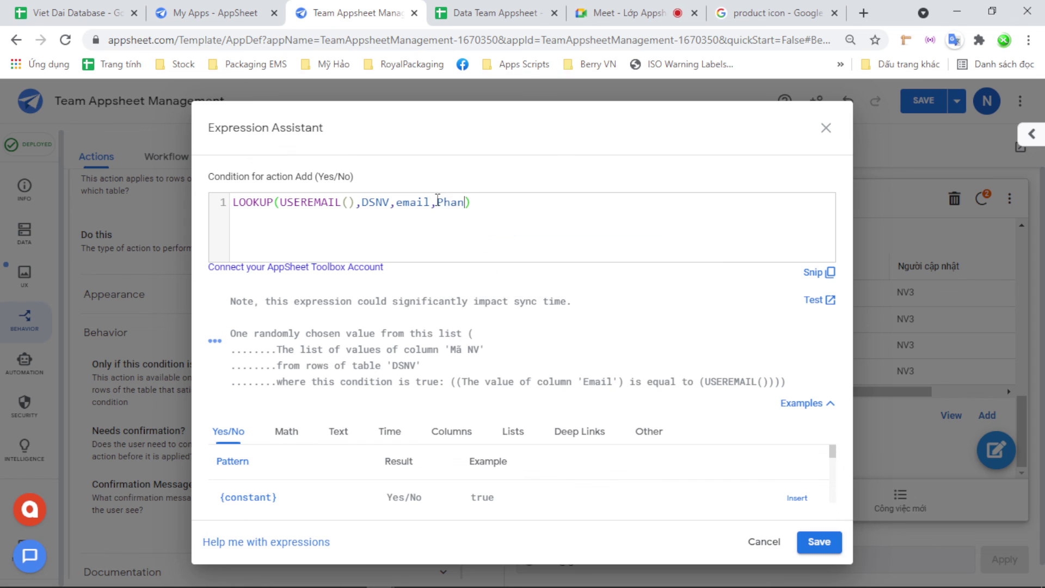
pyautogui.write(' quyền')
pyautogui.press('End')
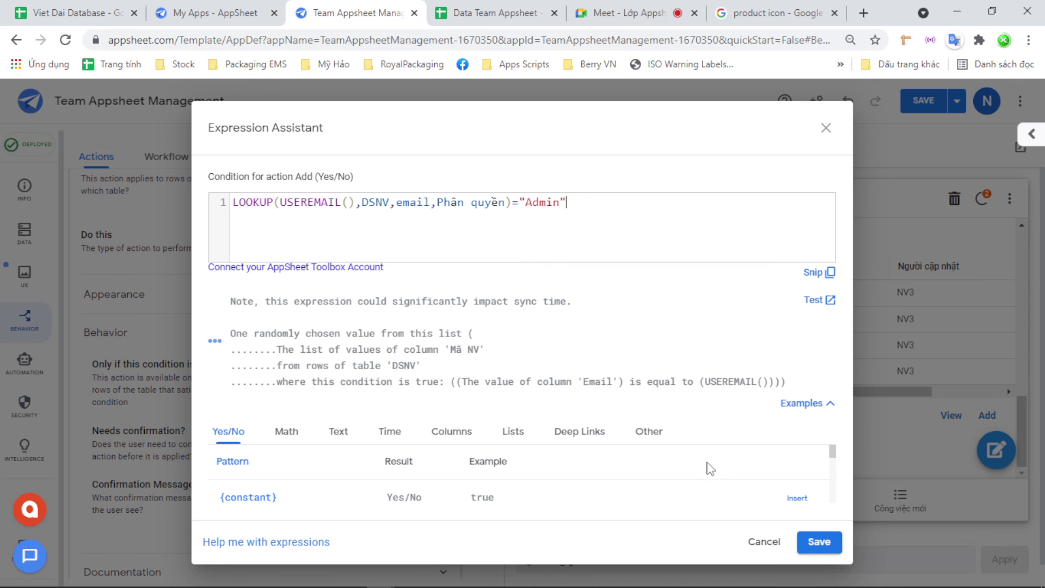
pyautogui.click(821, 540)
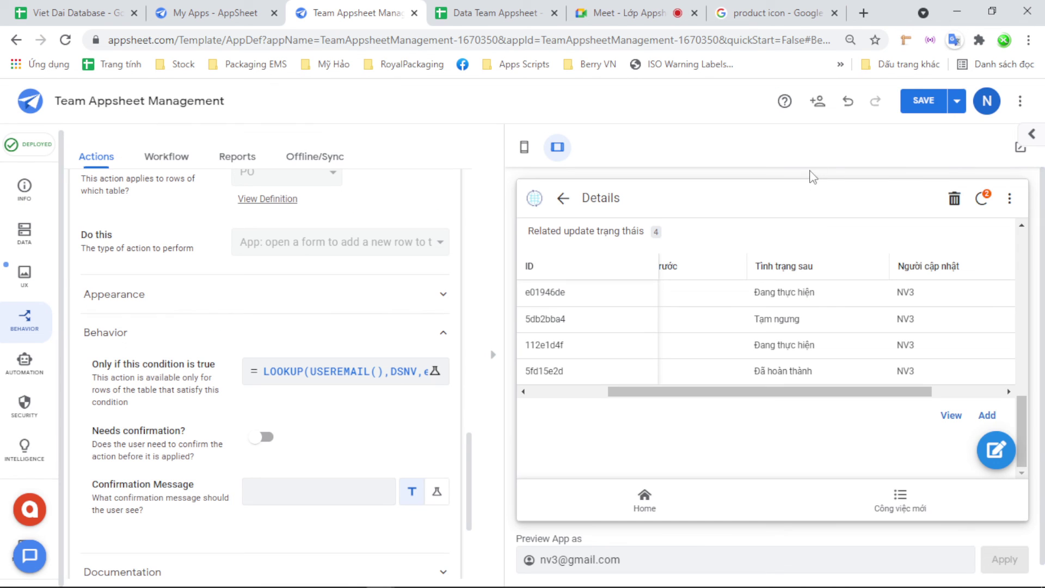
# Step: Save the app, then bring up the Data Team Appsheet spreadsheet's Công việc sheet
pyautogui.click(935, 104)
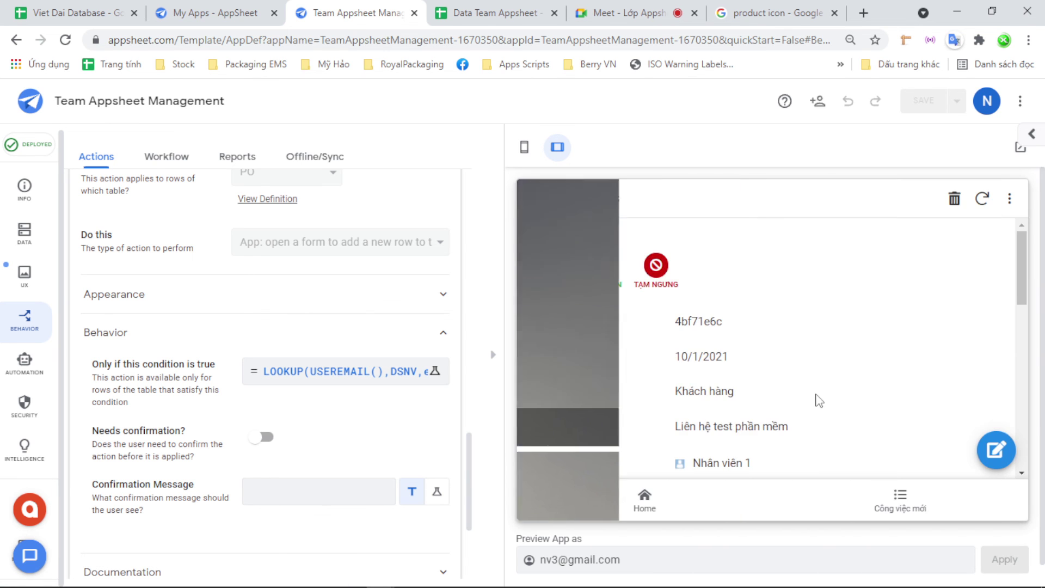
pyautogui.scroll(-5, 818, 401)
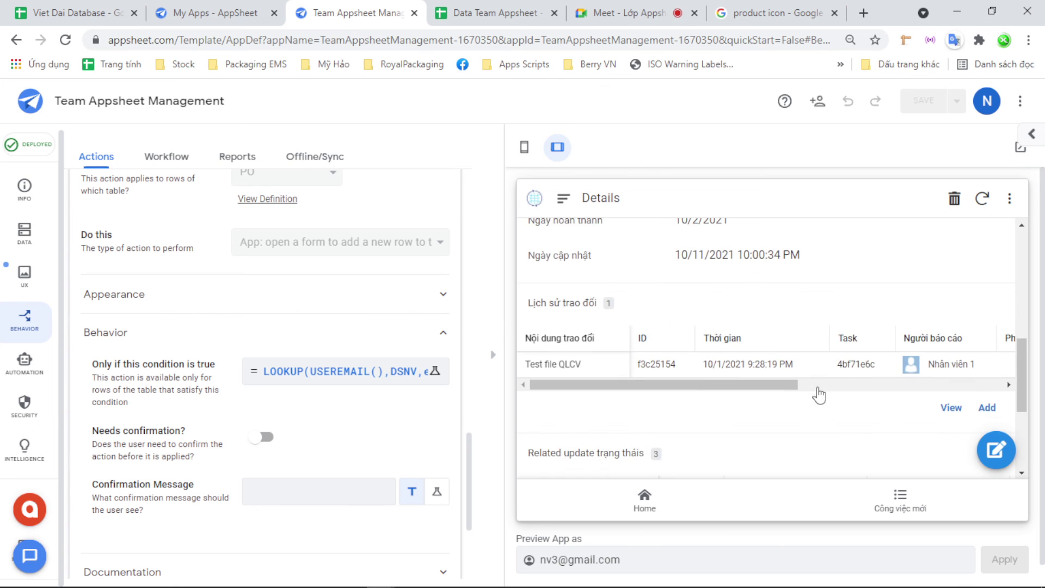
pyautogui.scroll(-3, 819, 397)
pyautogui.scroll(-2, 820, 394)
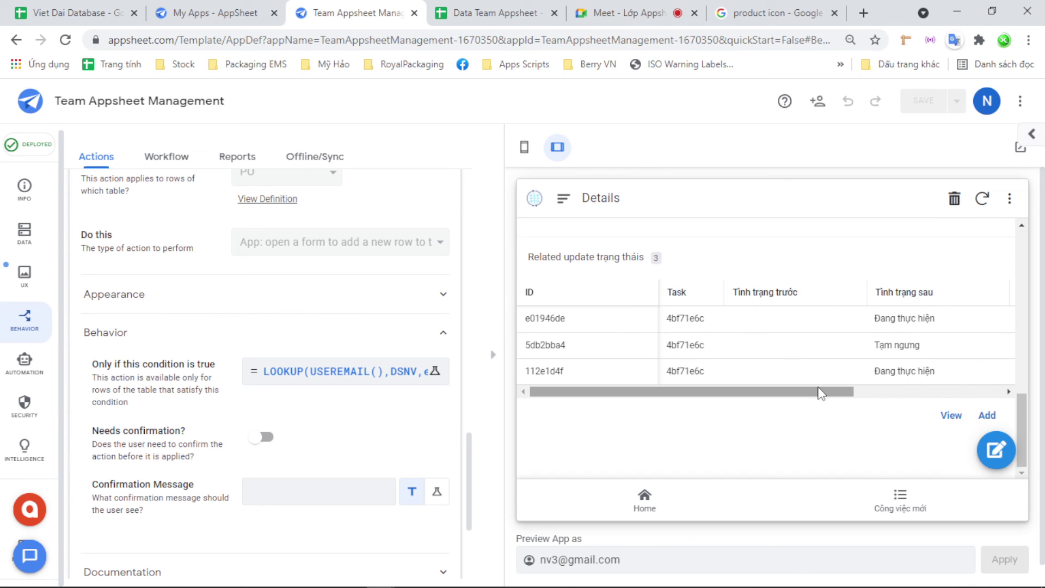
pyautogui.click(493, 13)
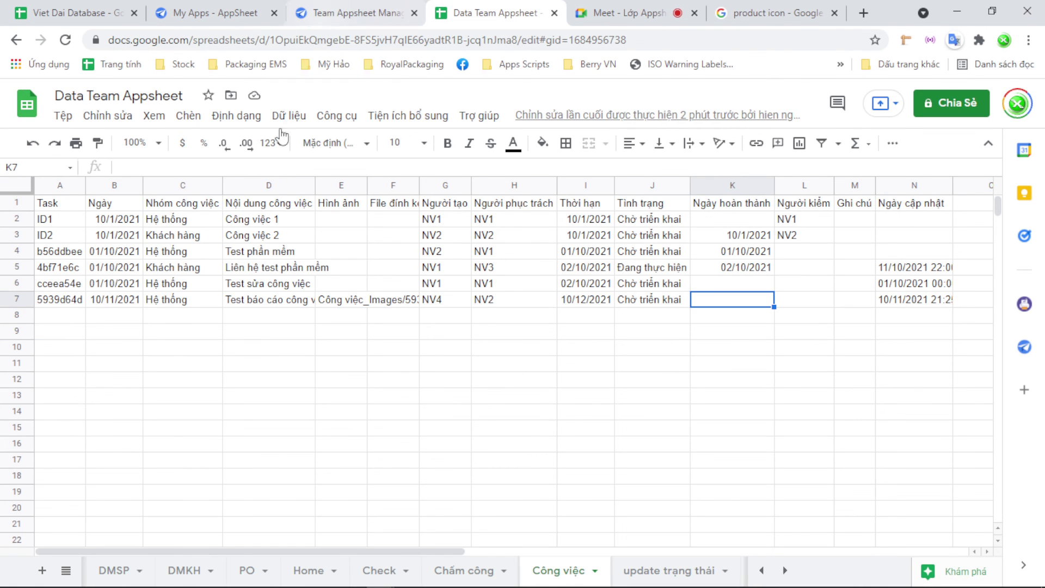
# Step: Back in the editor, delete the PO Add action's Admin condition and save it empty
pyautogui.click(218, 13)
pyautogui.click(355, 13)
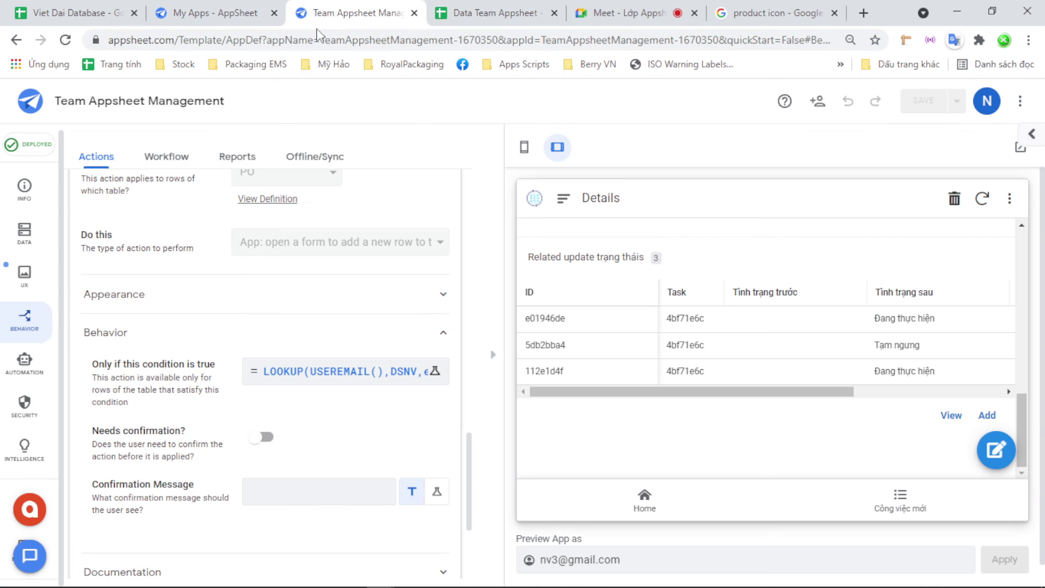
pyautogui.scroll(5, 225, 286)
pyautogui.scroll(-4, 225, 285)
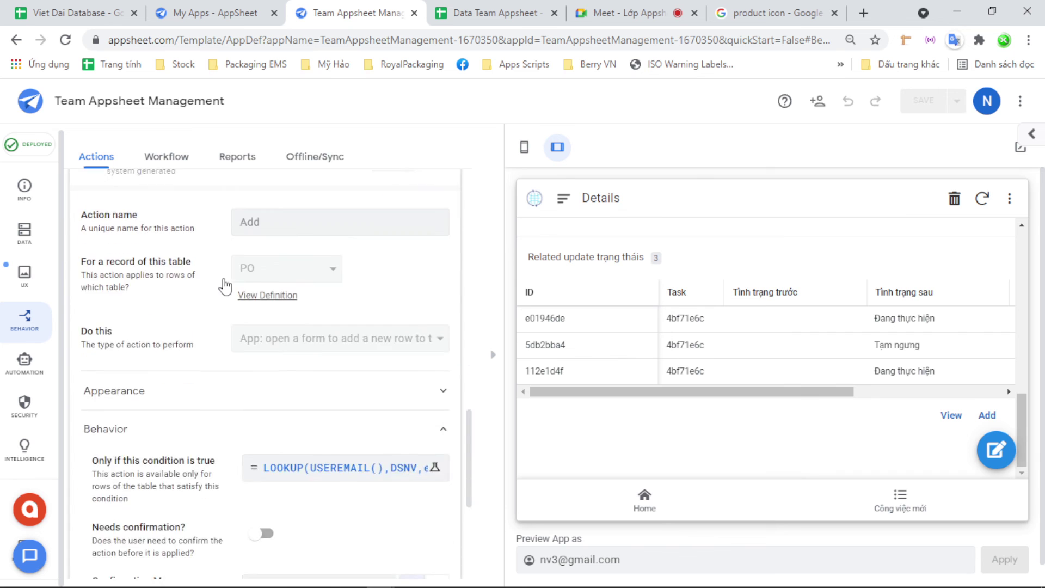
pyautogui.scroll(-2, 292, 343)
pyautogui.click(328, 371)
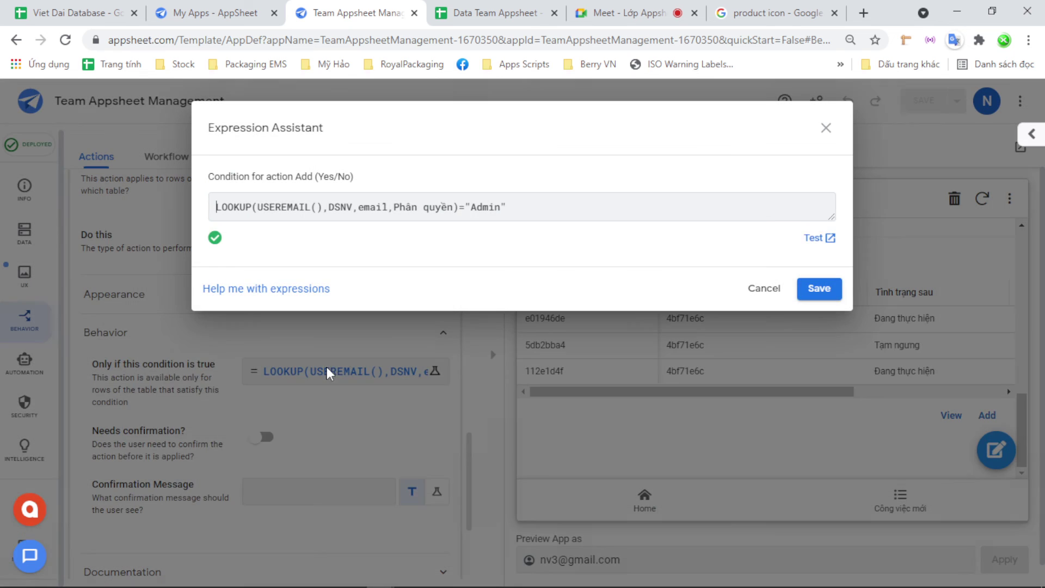
pyautogui.press('BackSpace')
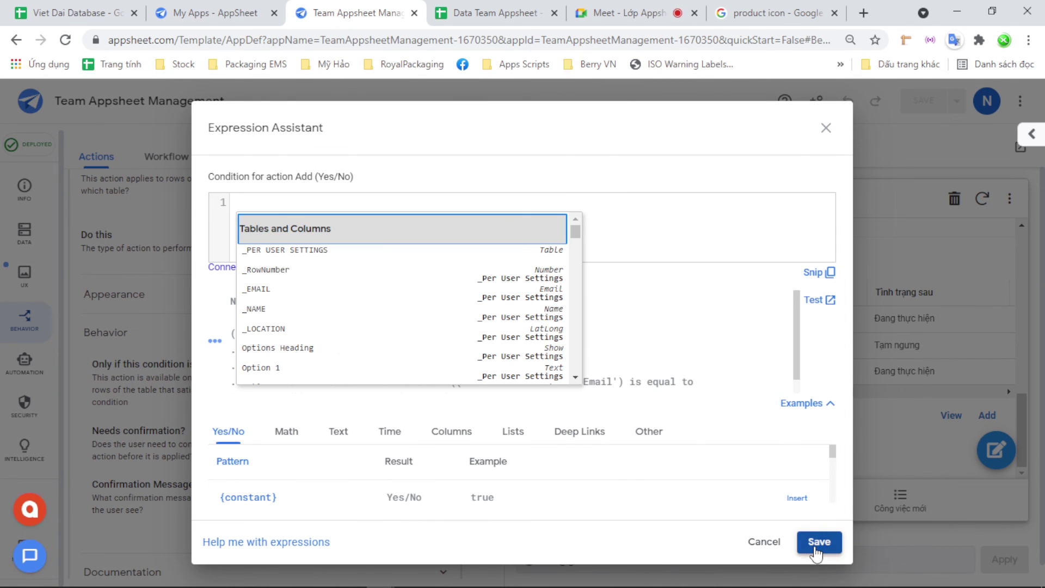
pyautogui.click(819, 542)
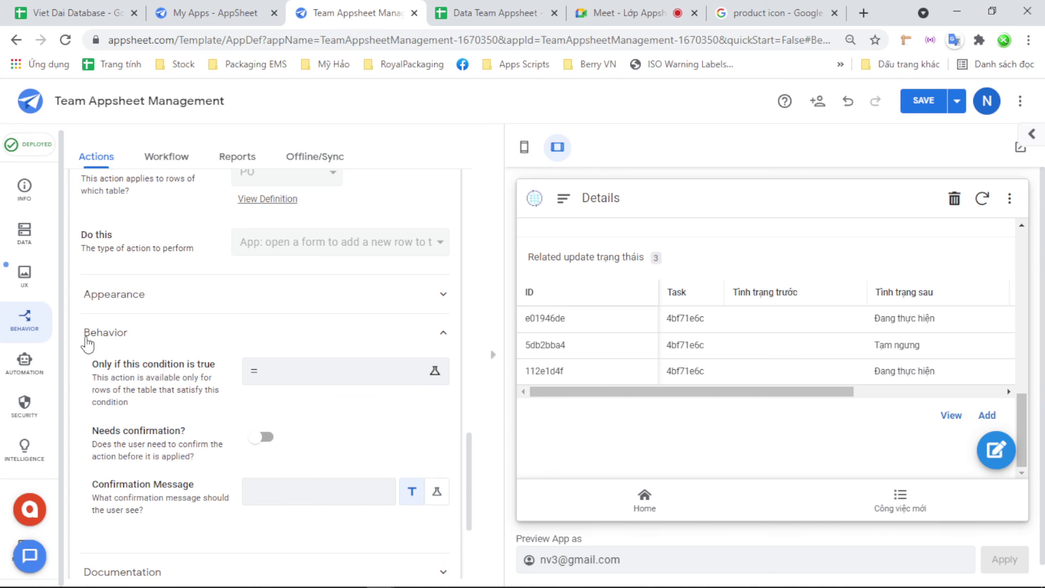
# Step: Collapse the PO table's Add action settings
pyautogui.scroll(4, 210, 373)
pyautogui.scroll(1, 213, 371)
pyautogui.scroll(2, 212, 371)
pyautogui.scroll(-2, 215, 373)
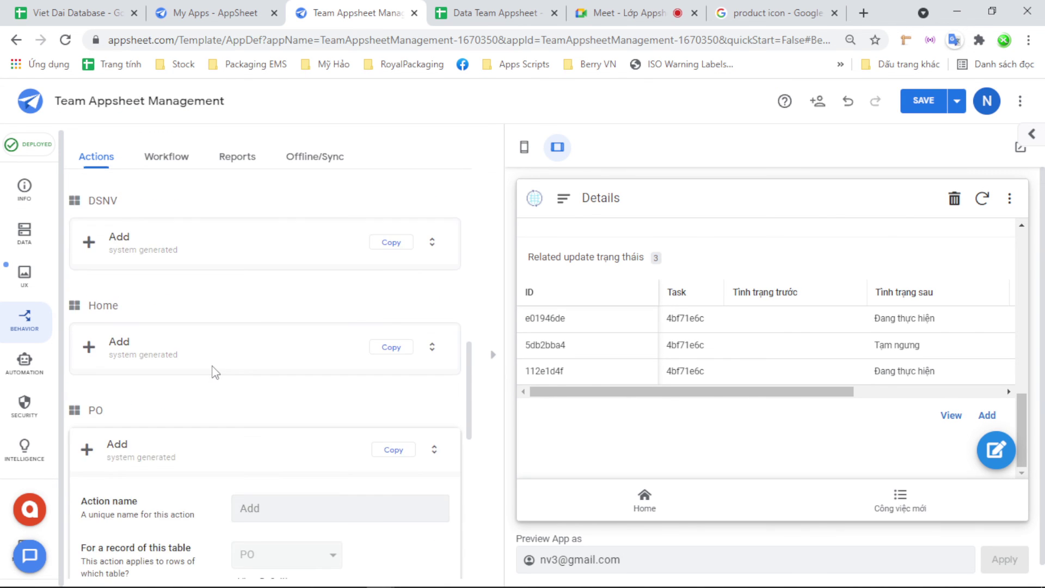
pyautogui.scroll(-2, 214, 370)
pyautogui.click(132, 297)
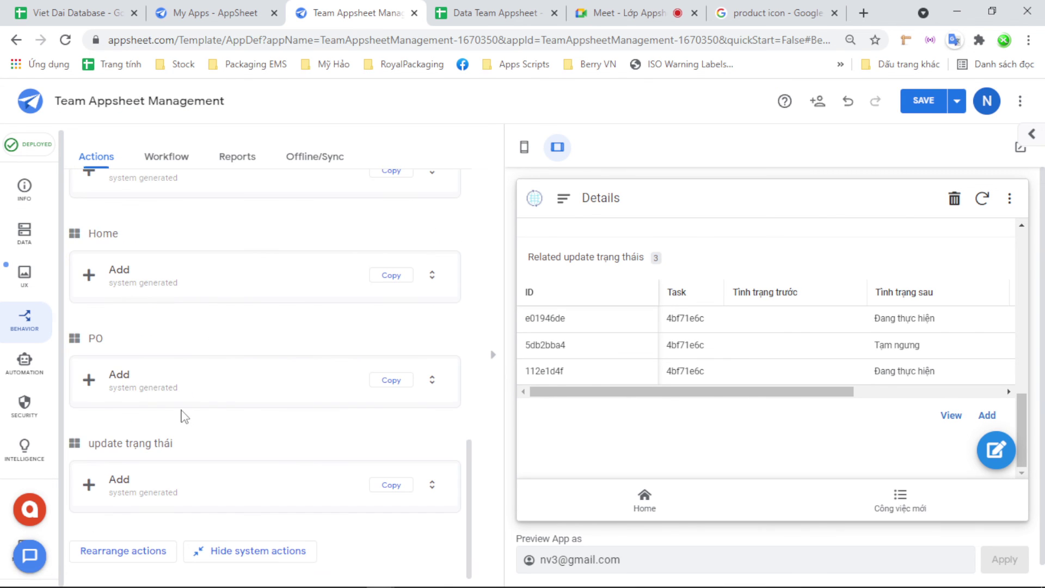
pyautogui.scroll(1, 182, 416)
pyautogui.scroll(-1, 185, 425)
# Step: Paste the Admin-only LOOKUP condition into the update trạng thái Add action and save the app
pyautogui.click(212, 490)
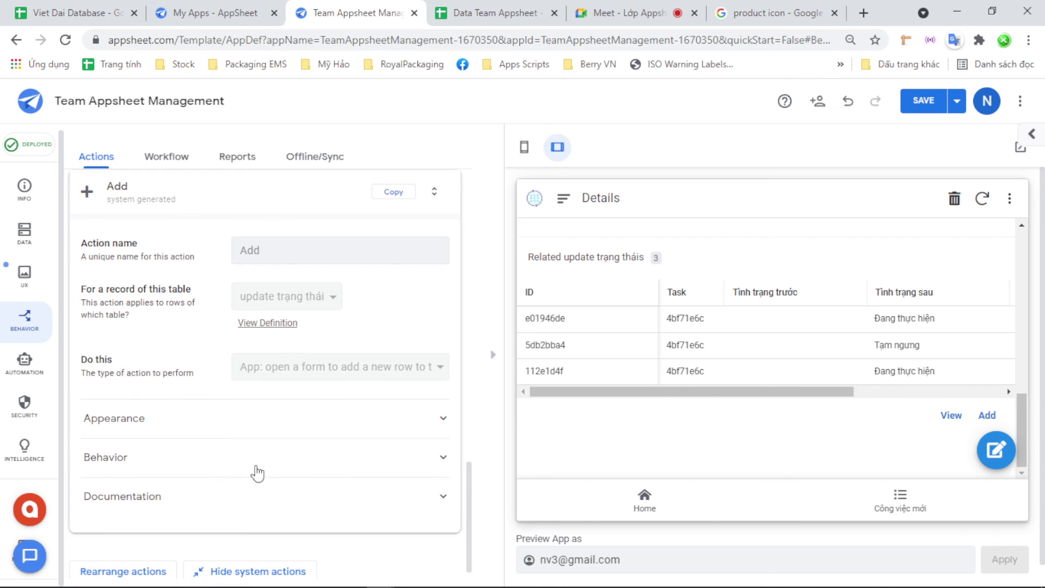
pyautogui.click(161, 457)
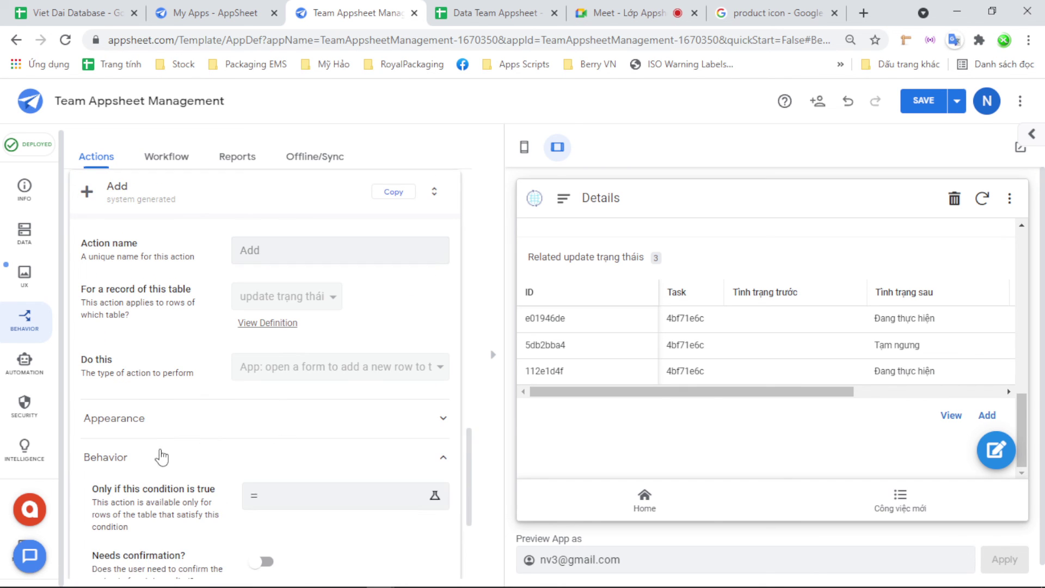
pyautogui.click(292, 503)
pyautogui.write('LOOKUP(USEREMAIL(),DSNV,email,Phân quyền)="Admin"')
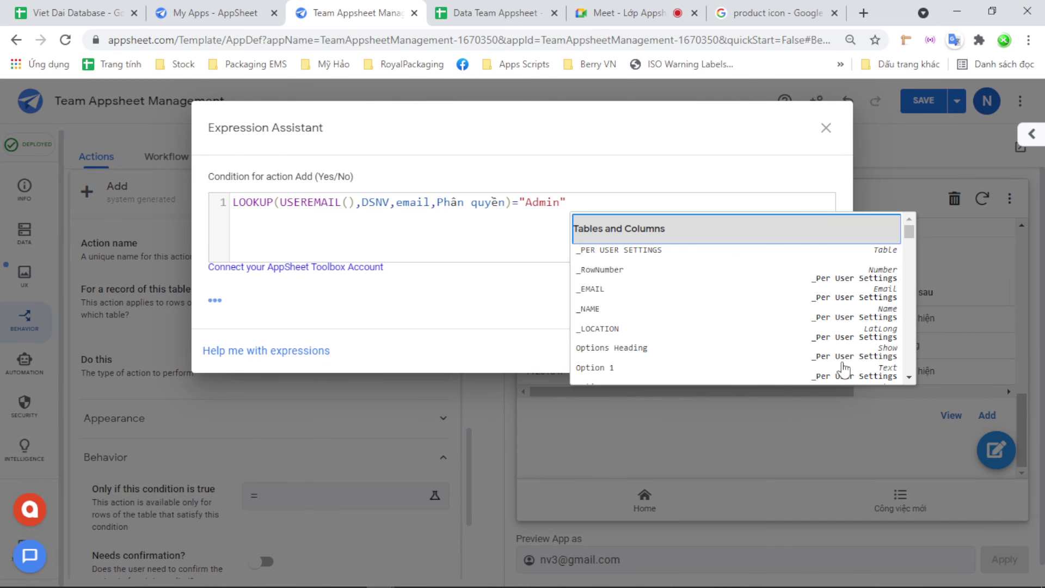
pyautogui.click(815, 545)
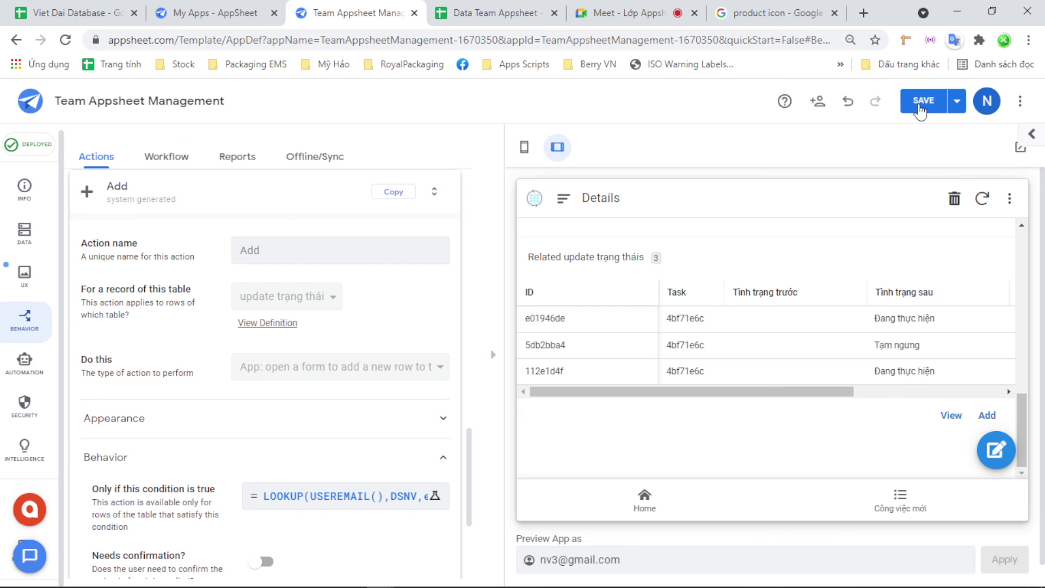
pyautogui.click(919, 106)
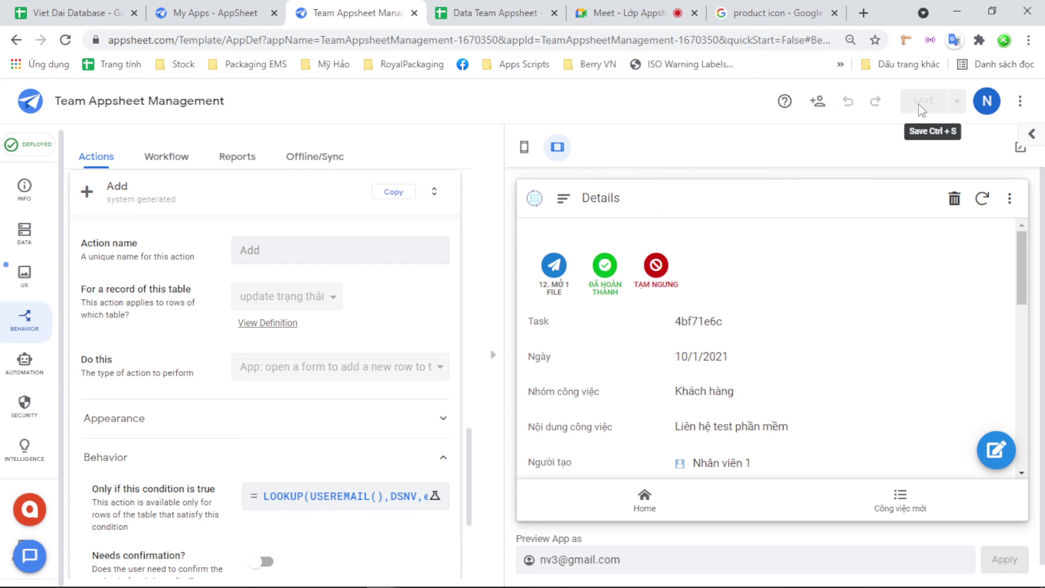
# Step: View all related status updates and open record e01946de (Đang thực hiện, NV3, 10/11/2021)
pyautogui.scroll(-5, 835, 292)
pyautogui.scroll(-2, 816, 327)
pyautogui.scroll(-1, 849, 326)
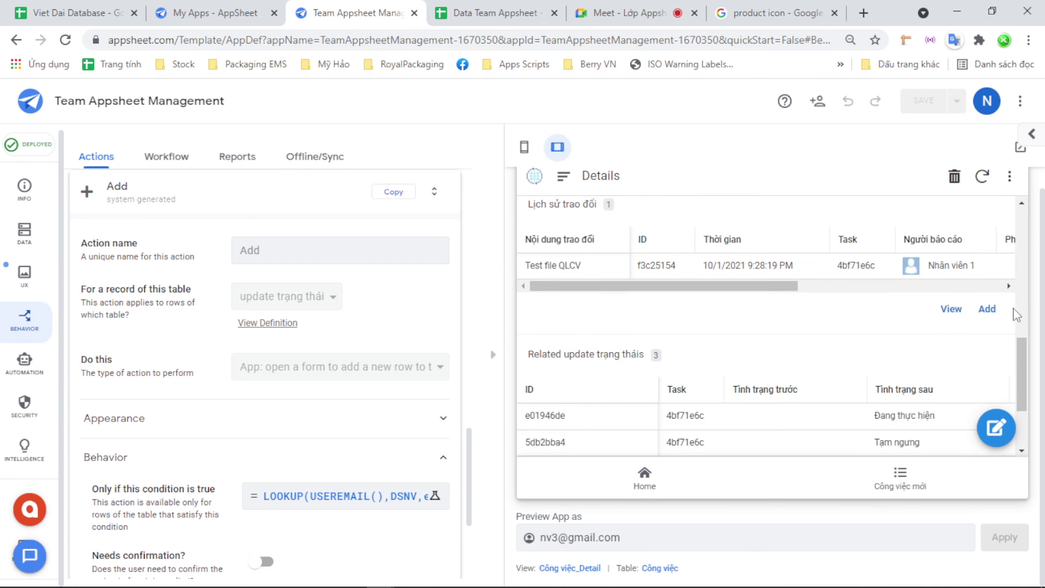
pyautogui.scroll(-1, 974, 321)
pyautogui.scroll(-2, 974, 329)
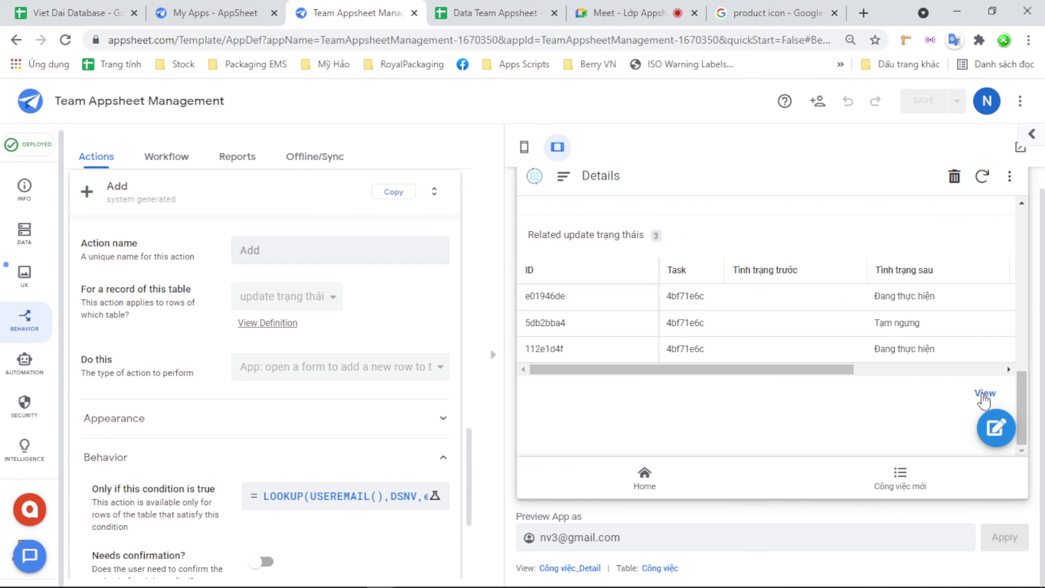
pyautogui.click(979, 398)
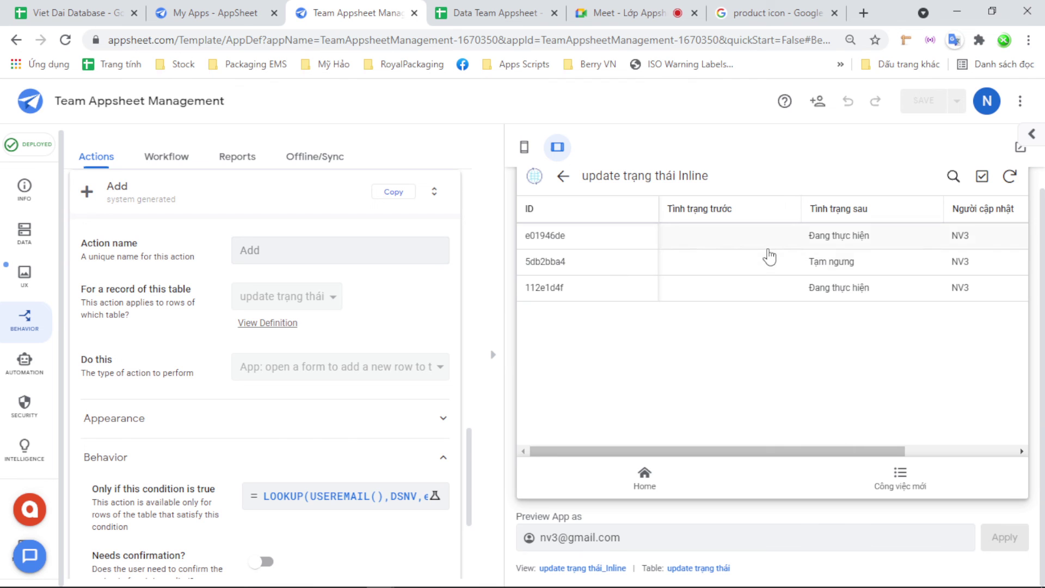
pyautogui.click(770, 245)
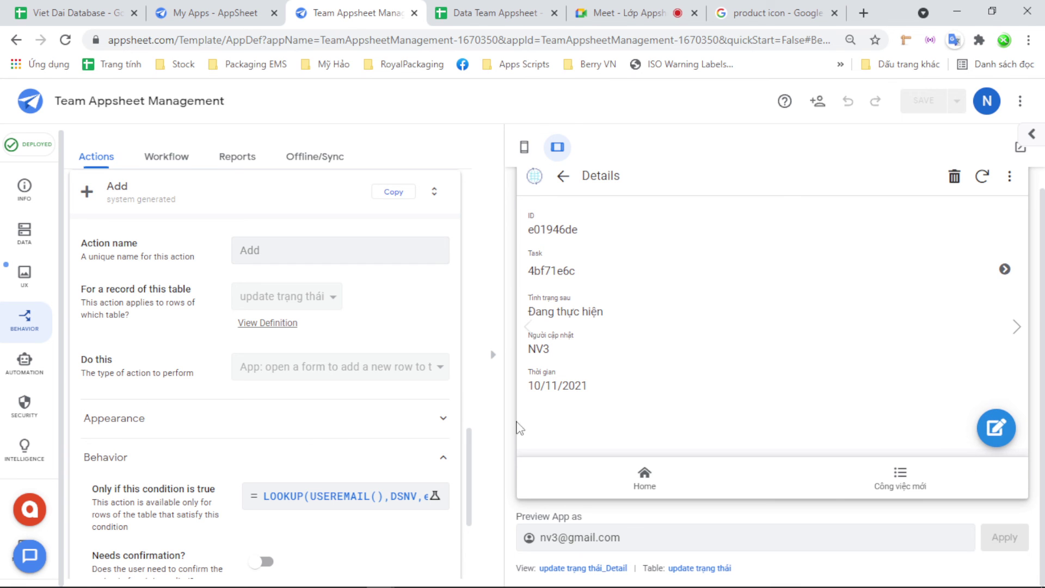
pyautogui.scroll(1, 280, 374)
pyautogui.scroll(1, 140, 250)
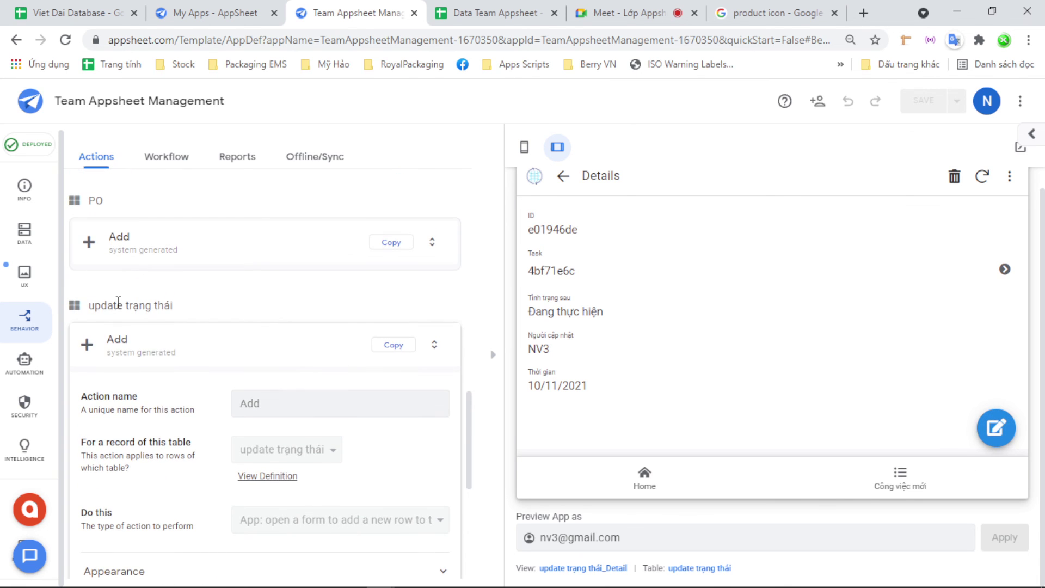
# Step: Replace the Actions search term 'add' with 'edit'
pyautogui.scroll(10, 123, 336)
pyautogui.scroll(5, 125, 326)
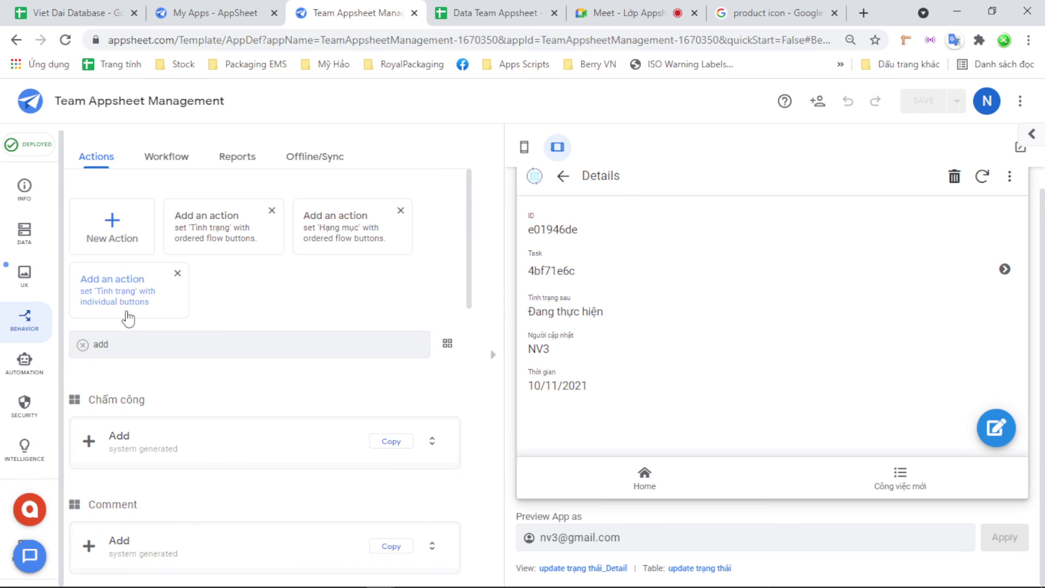
pyautogui.doubleClick(123, 343)
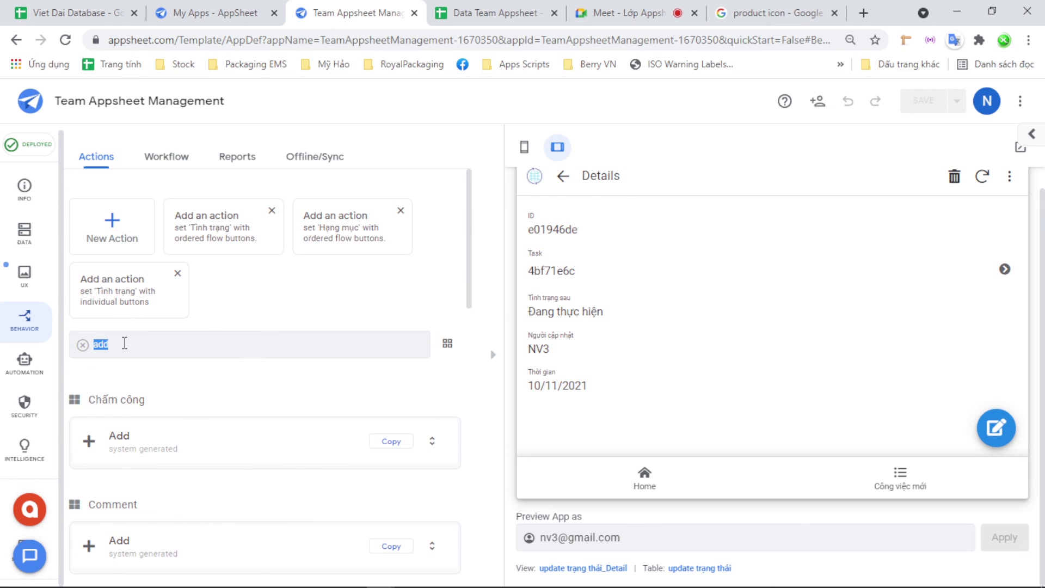
pyautogui.write('edit')
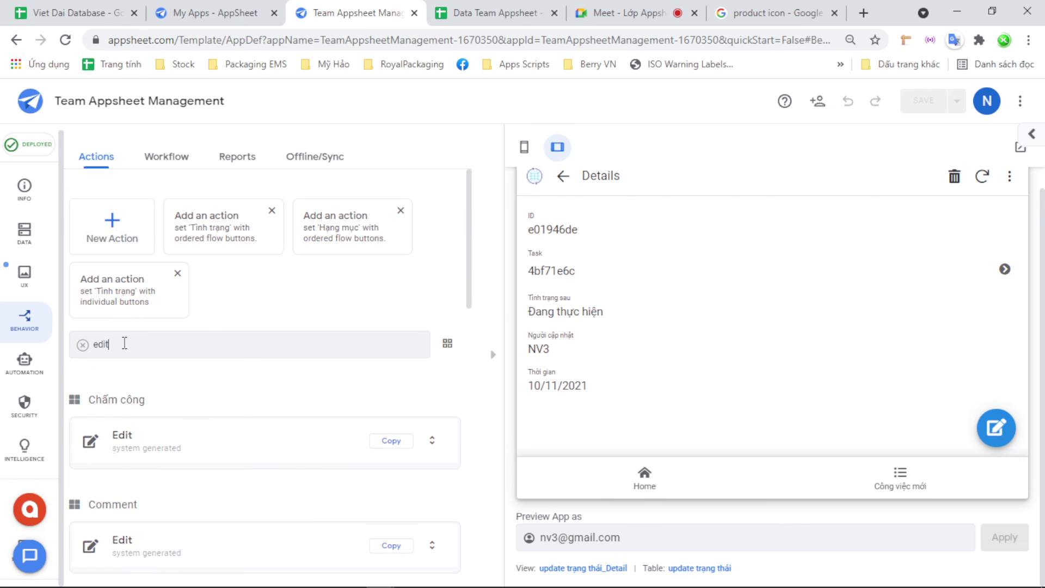
# Step: Expand the update trạng thái table's Edit action and show its Behavior settings, condition '='
pyautogui.scroll(-3, 193, 417)
pyautogui.scroll(-2, 182, 427)
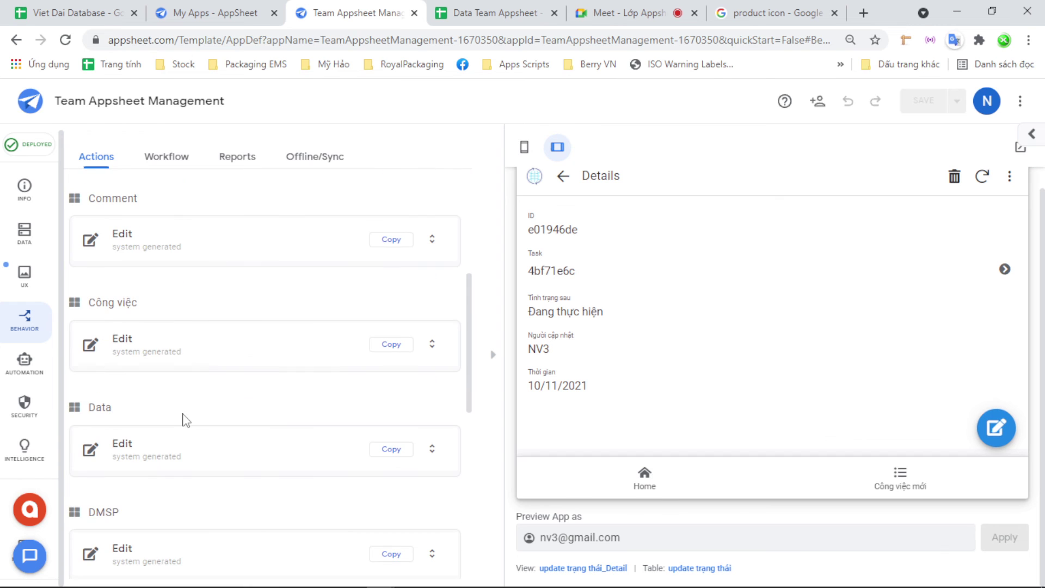
pyautogui.scroll(-2, 186, 417)
pyautogui.scroll(-2, 187, 417)
pyautogui.scroll(-2, 186, 416)
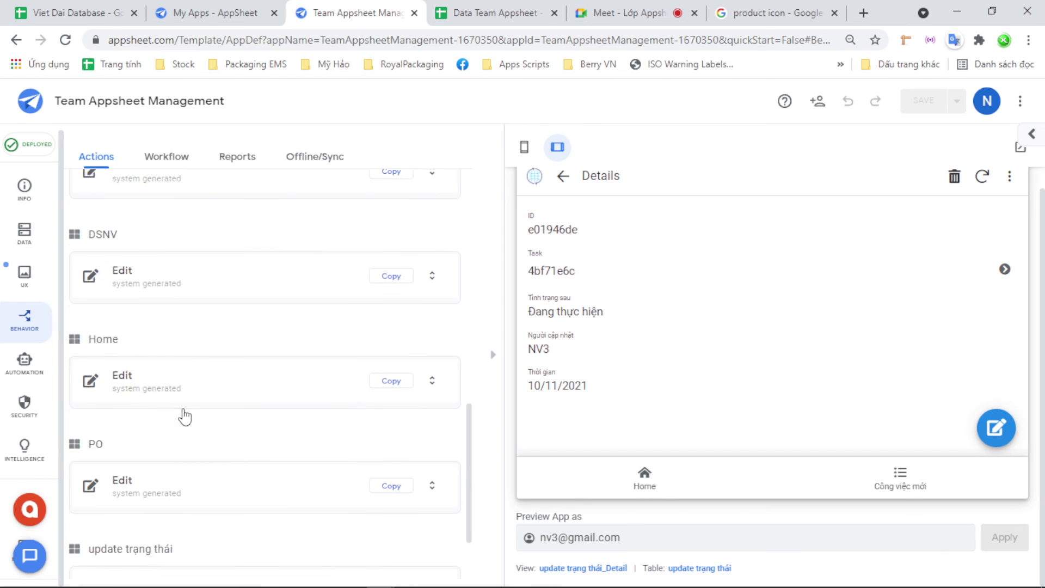
pyautogui.scroll(-2, 188, 415)
pyautogui.click(231, 496)
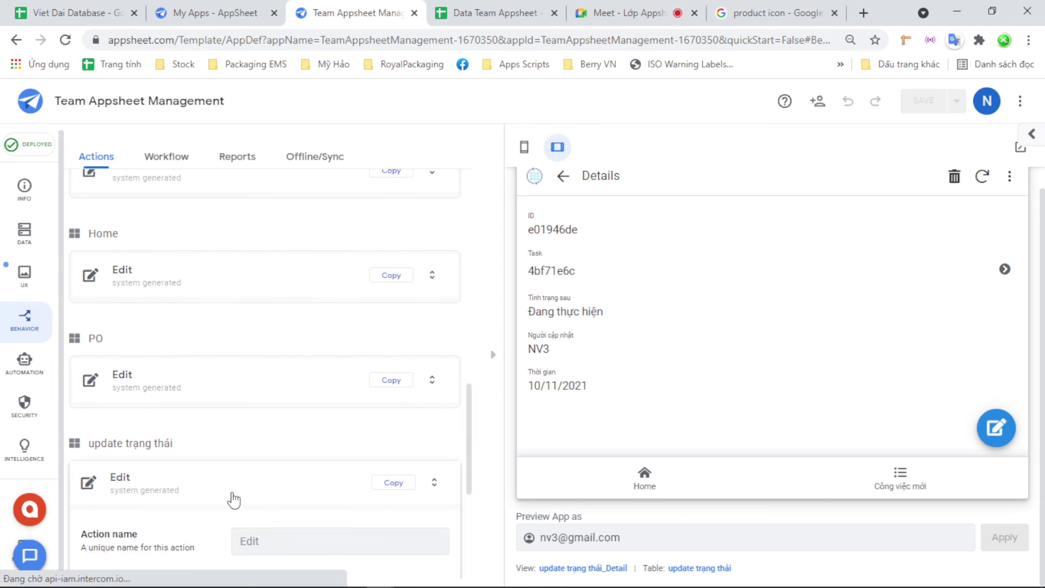
pyautogui.click(220, 459)
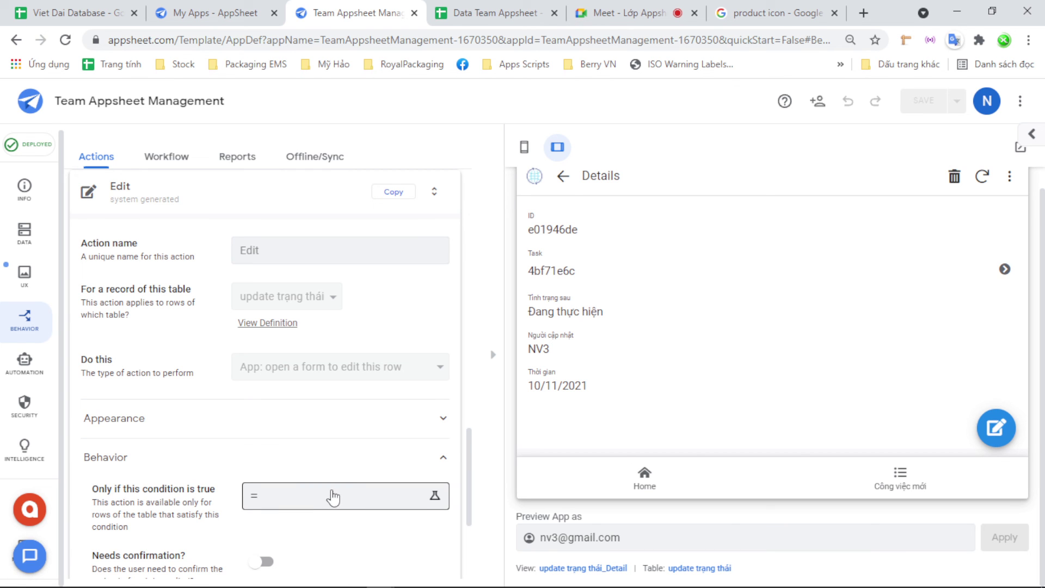
pyautogui.scroll(-1, 333, 497)
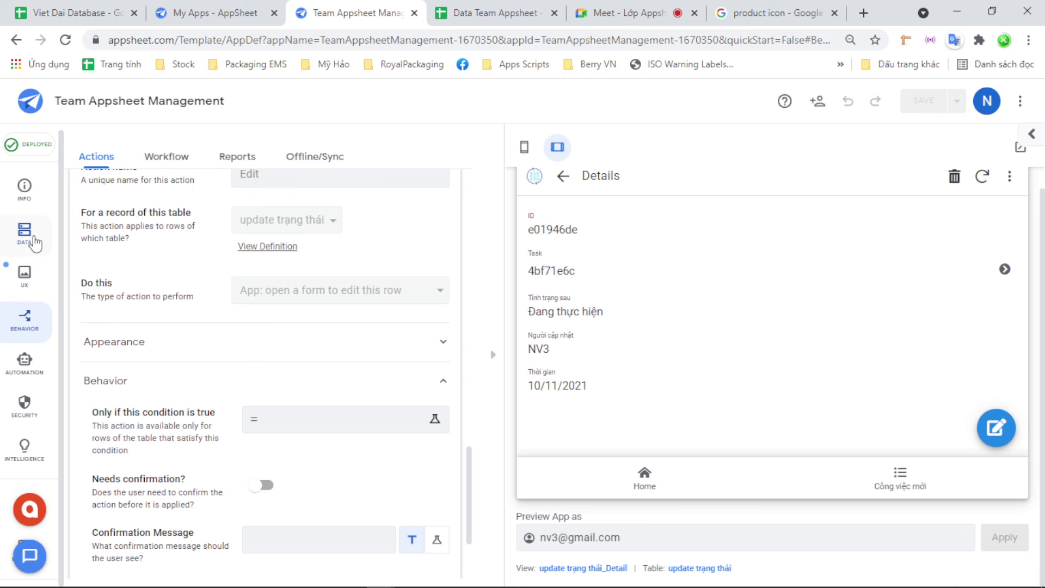
# Step: Untick Updates and Deletes on the update trạng thái table, keeping only Adds, and save the app
pyautogui.scroll(-3, 293, 348)
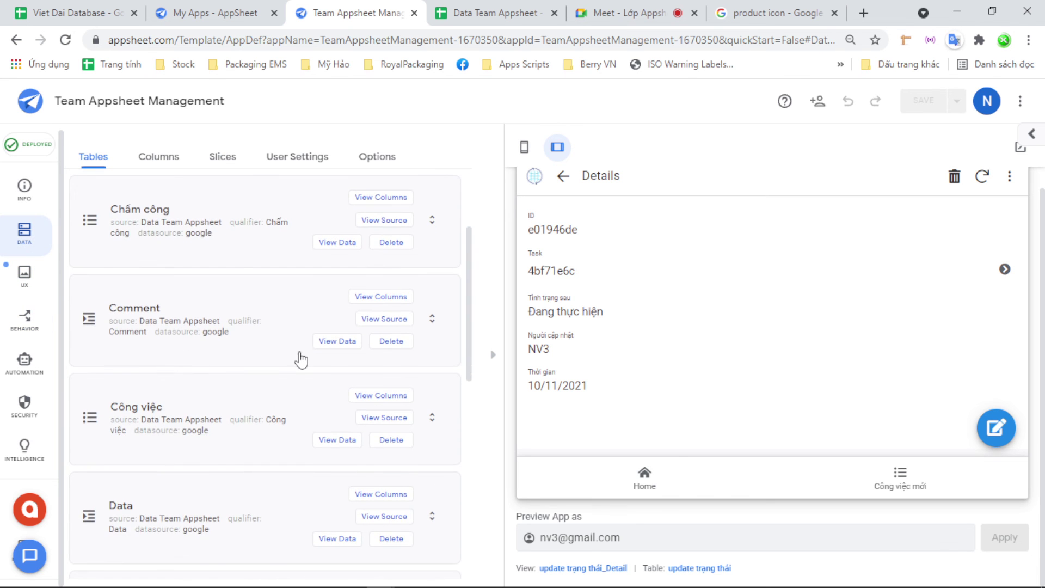
pyautogui.scroll(-3, 301, 359)
pyautogui.scroll(-2, 301, 359)
pyautogui.scroll(-2, 300, 359)
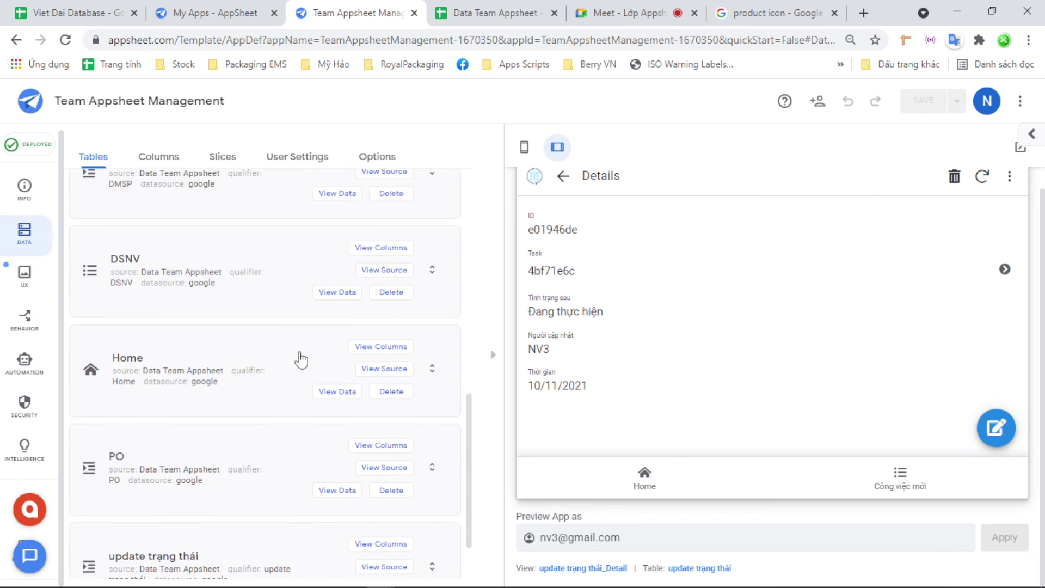
pyautogui.scroll(-2, 300, 359)
pyautogui.click(207, 490)
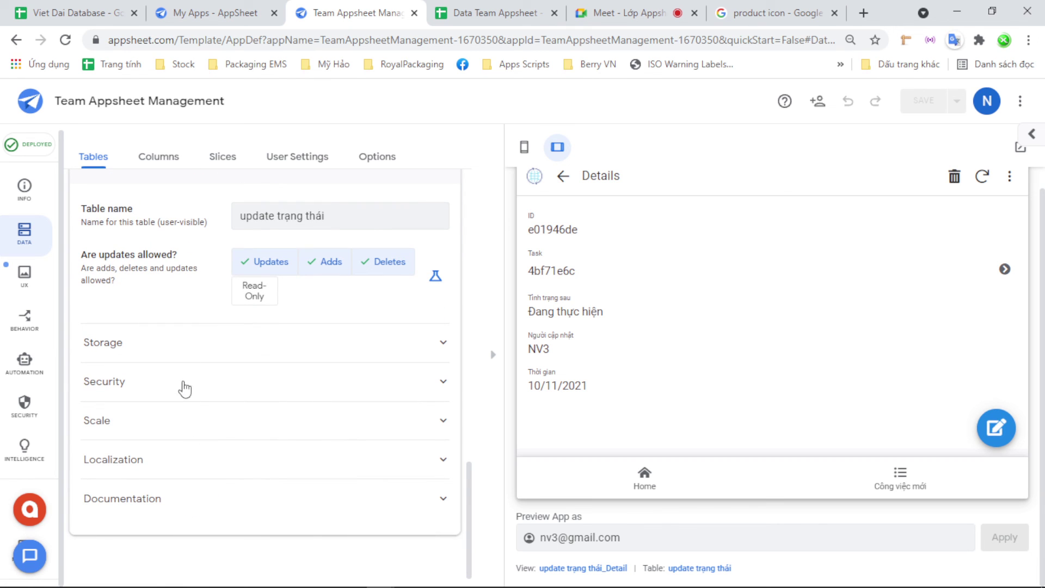
pyautogui.click(274, 265)
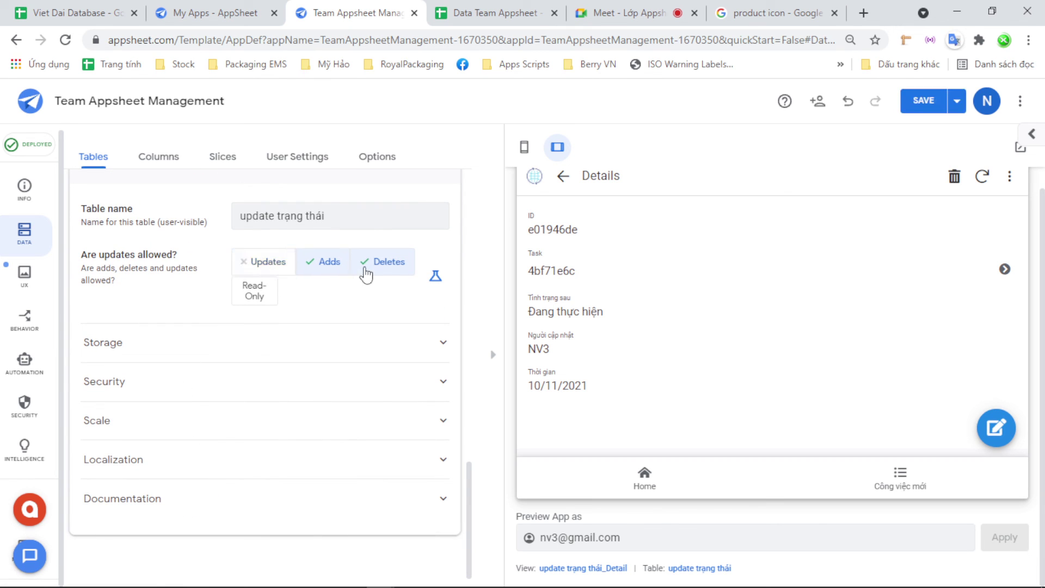
pyautogui.click(387, 267)
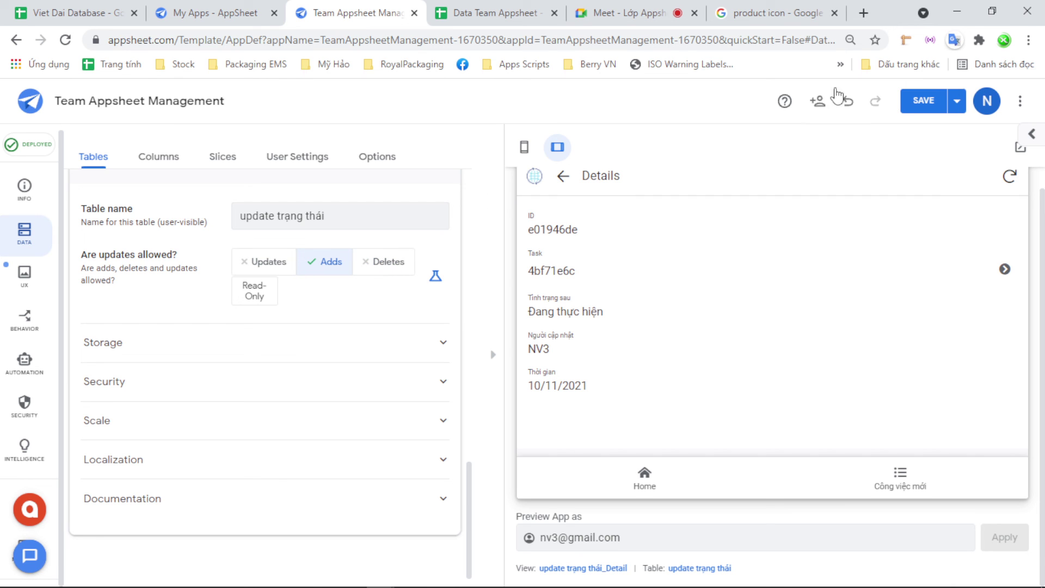
pyautogui.click(926, 102)
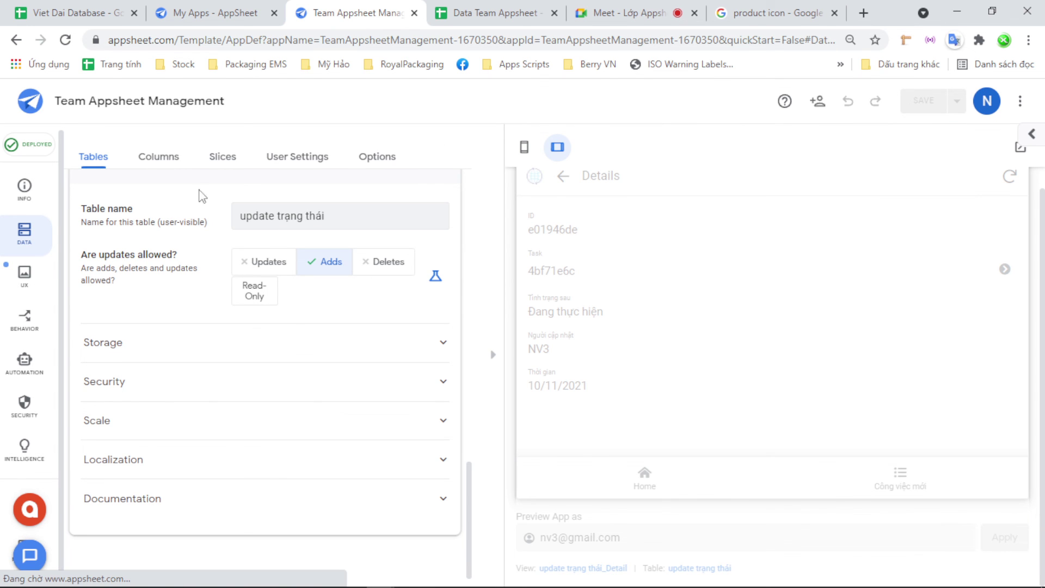
# Step: Glance at the Data Team Appsheet spreadsheet, then close the Team Appsheet Management editor tab with Ctrl+W
pyautogui.scroll(4, 299, 303)
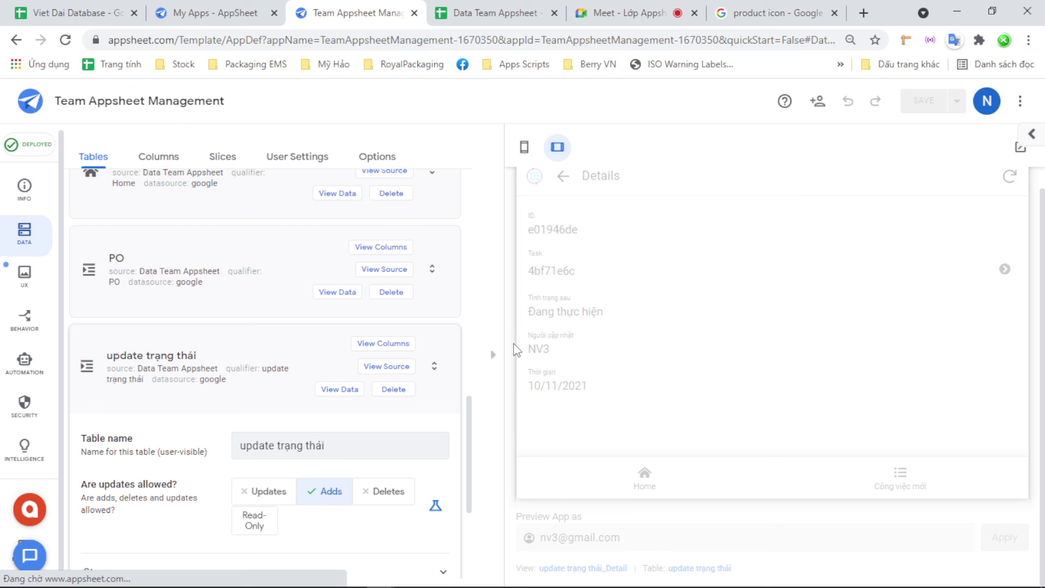
pyautogui.scroll(1, 619, 284)
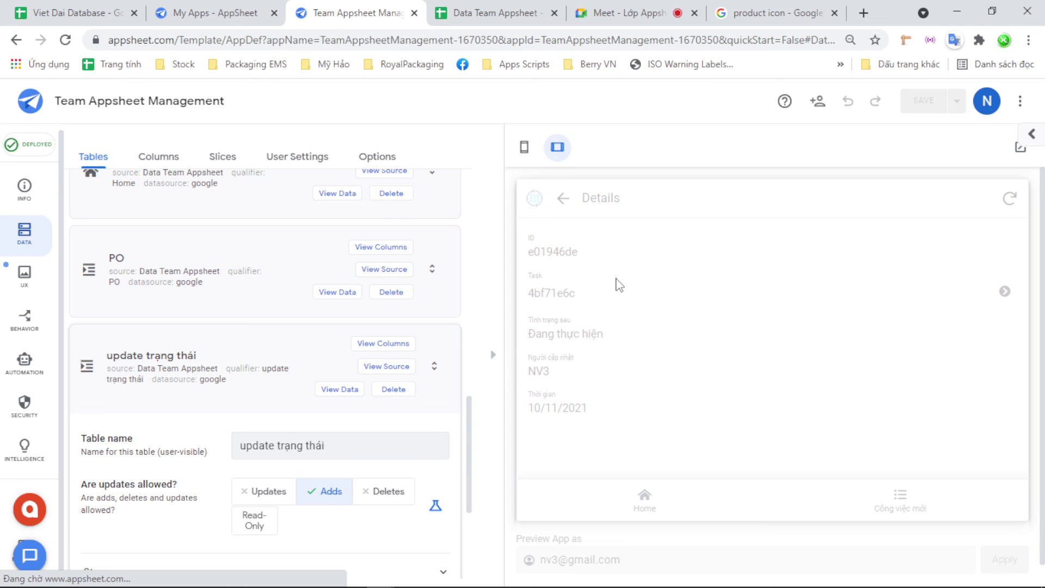
pyautogui.scroll(-1, 659, 288)
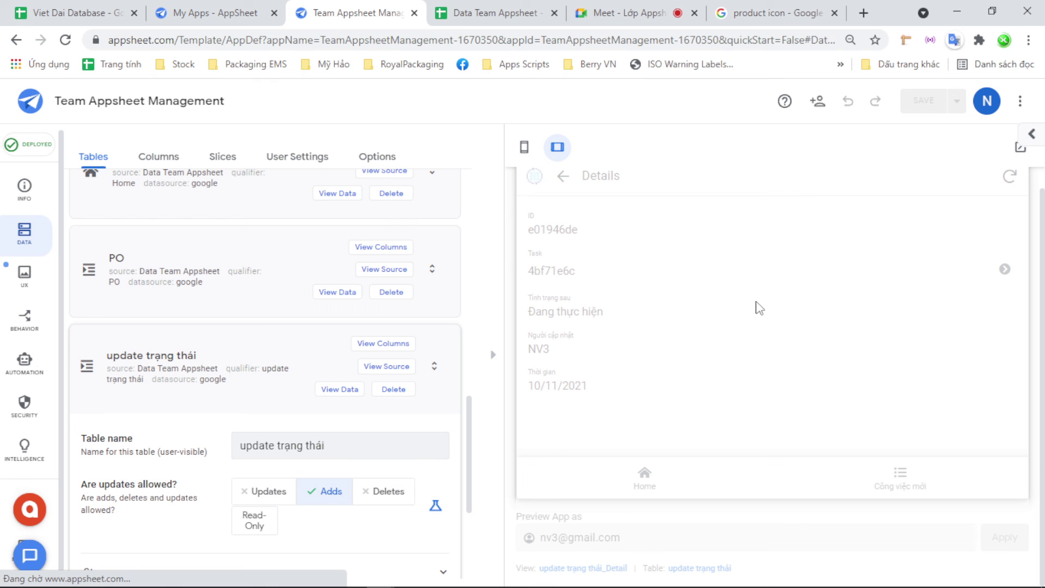
pyautogui.click(478, 15)
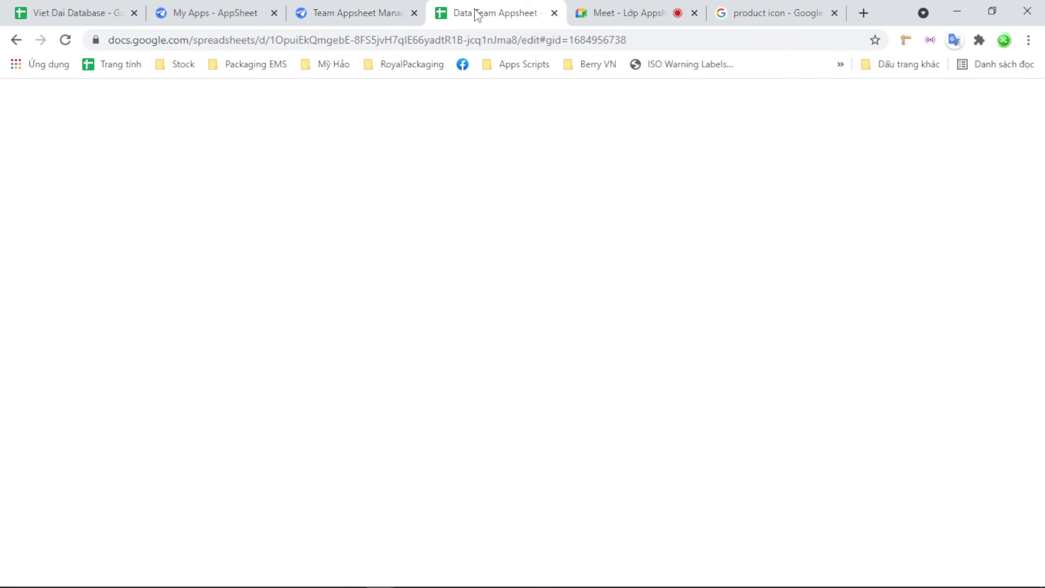
pyautogui.click(379, 19)
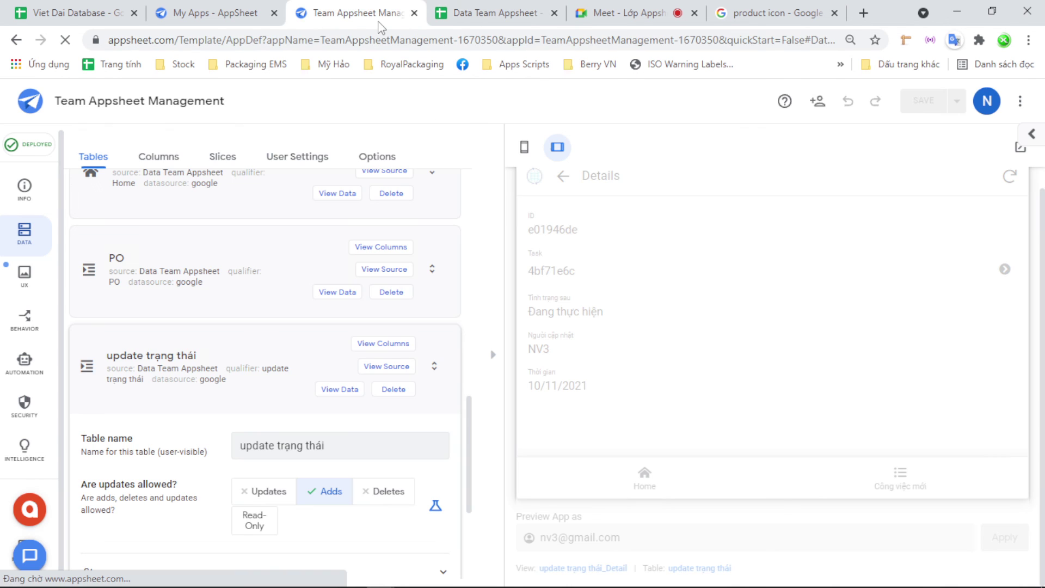
pyautogui.click(180, 39)
pyautogui.click(185, 40)
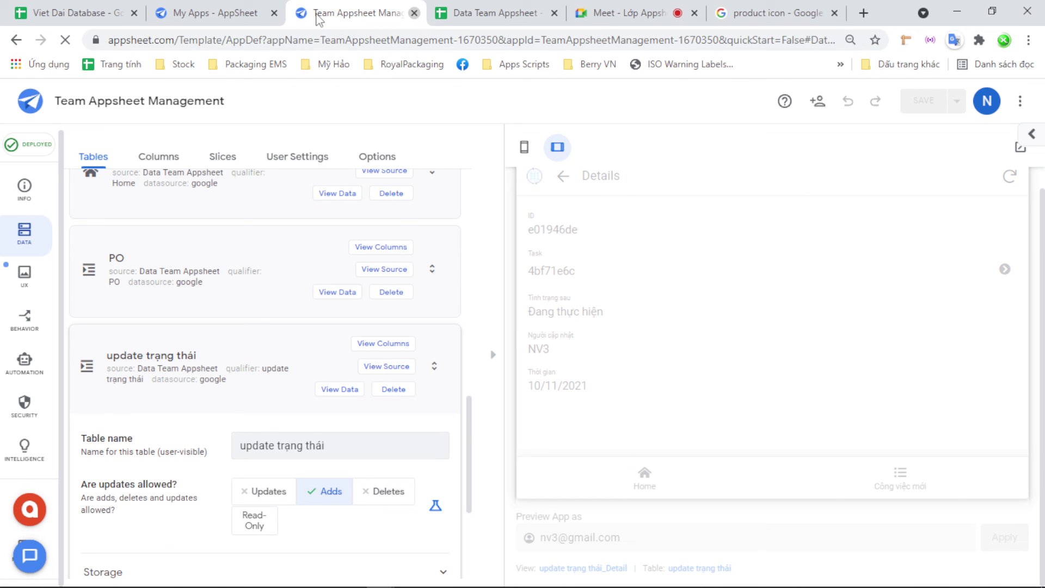
pyautogui.hotkey('ctrl', 'w')
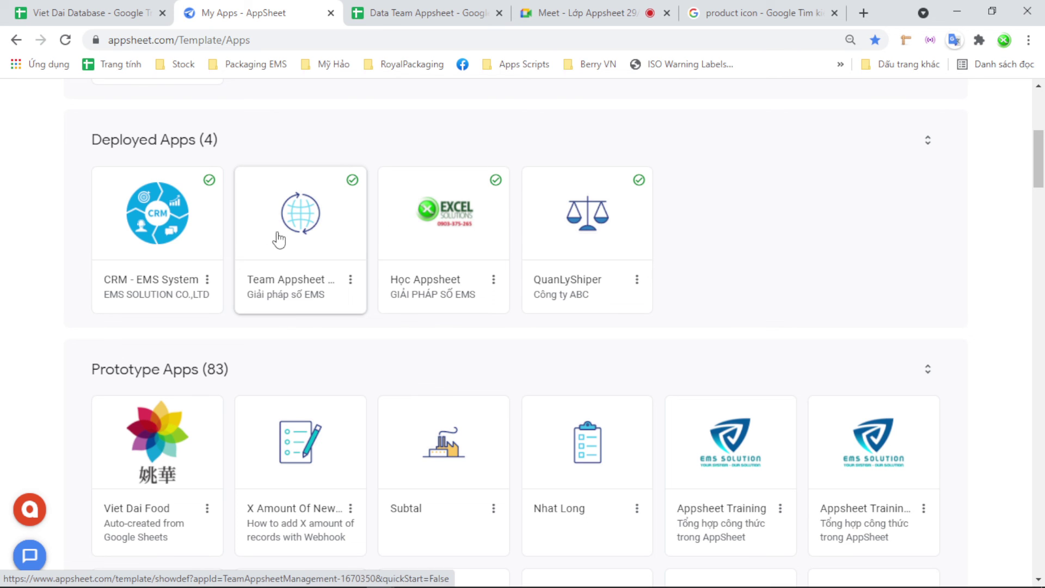
# Step: Reopen the Team Appsheet app from My Apps, then return to the Google Meet call
pyautogui.click(279, 239)
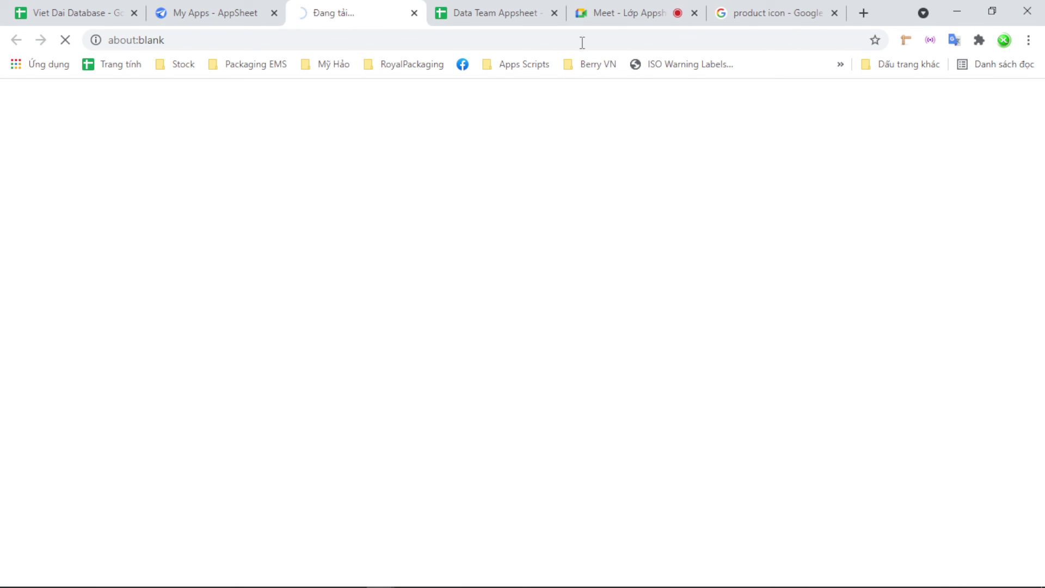
pyautogui.click(617, 15)
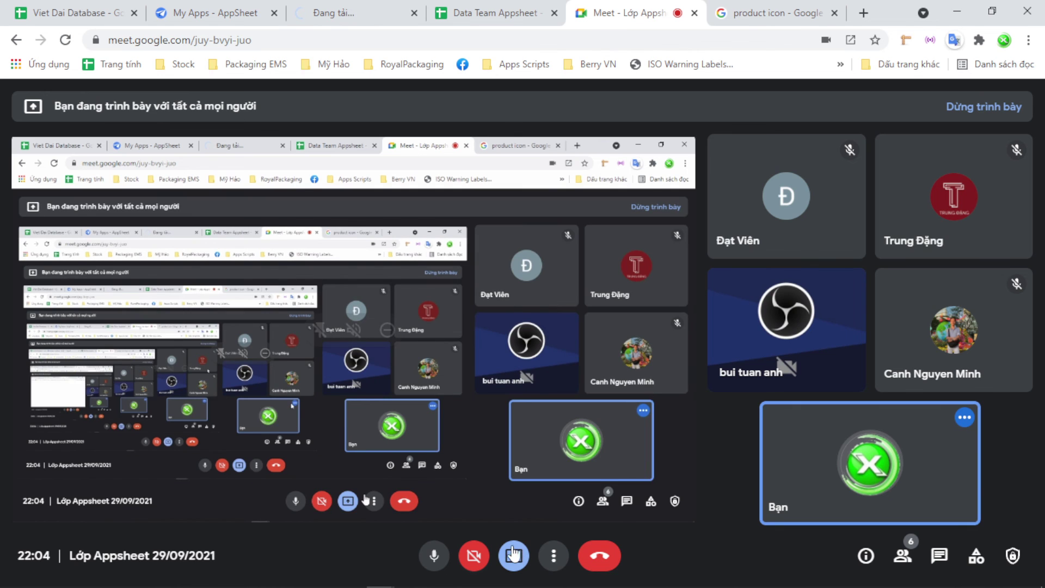